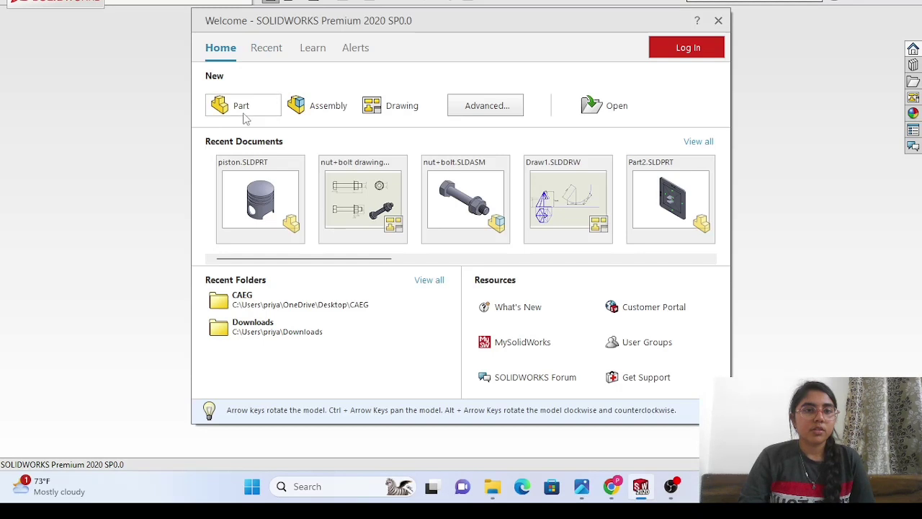
Create a new part and start a sketch on the Top Plane.
left_click(242, 111)
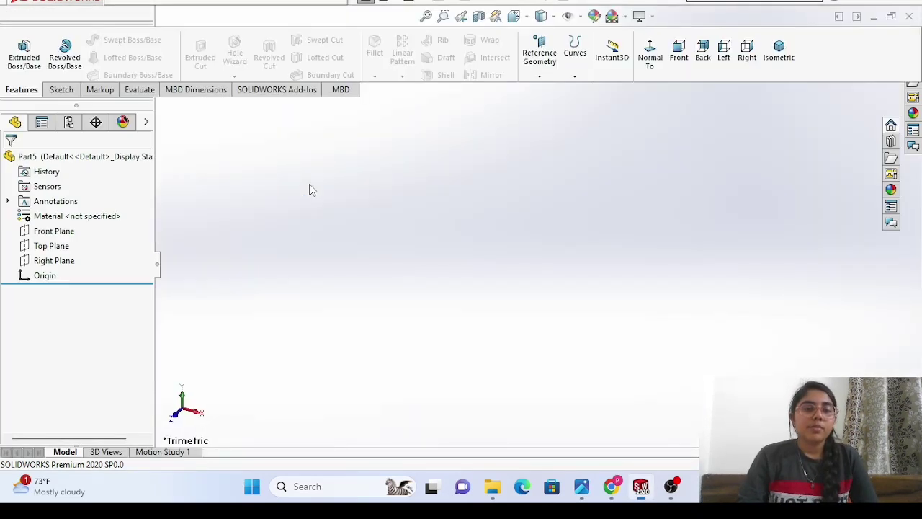
left_click(66, 248)
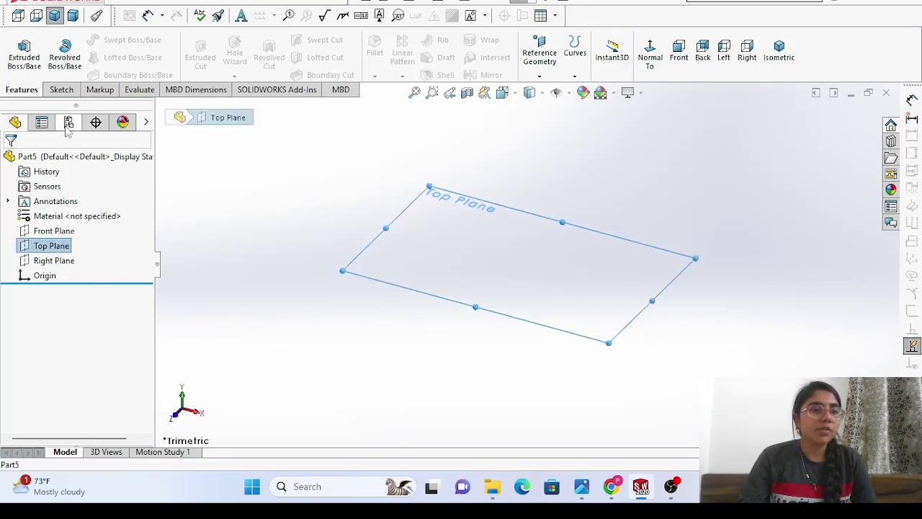
right_click(428, 243)
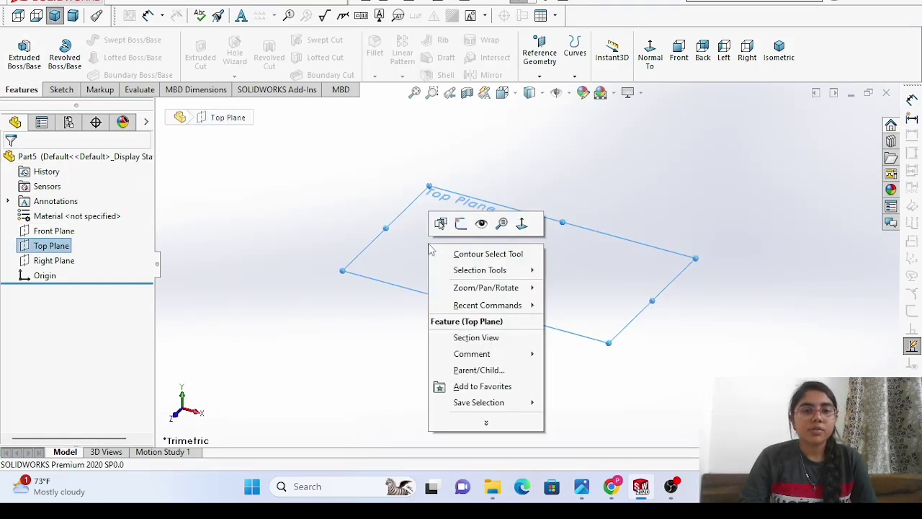
left_click(460, 223)
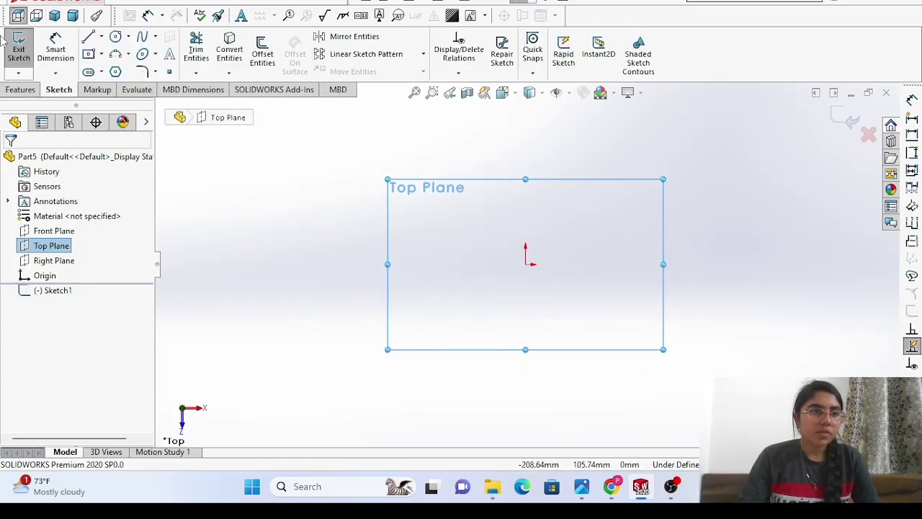
Sketch a circle about 174 mm in diameter centred on the origin.
left_click(115, 36)
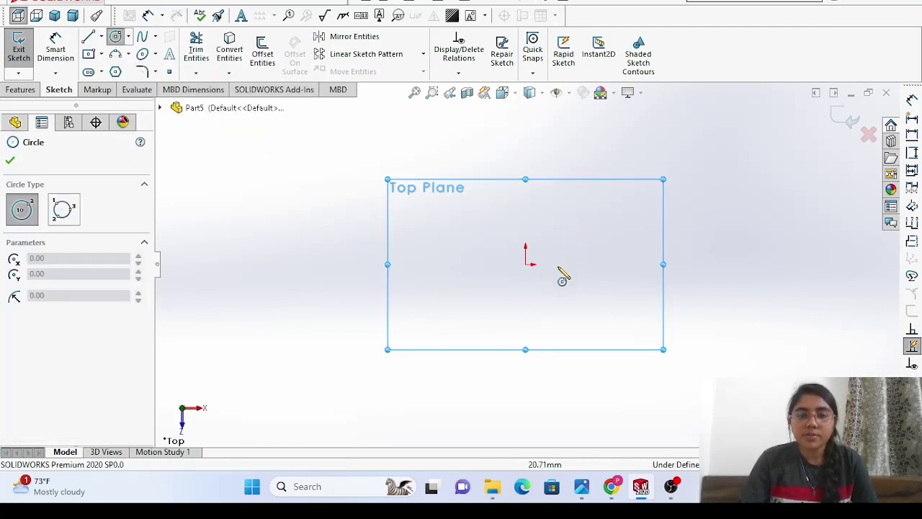
left_click(526, 264)
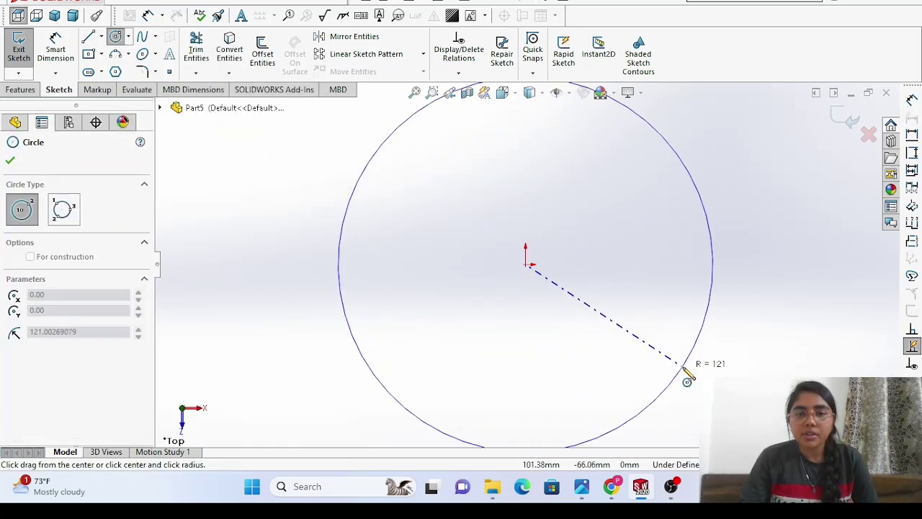
left_click(643, 333)
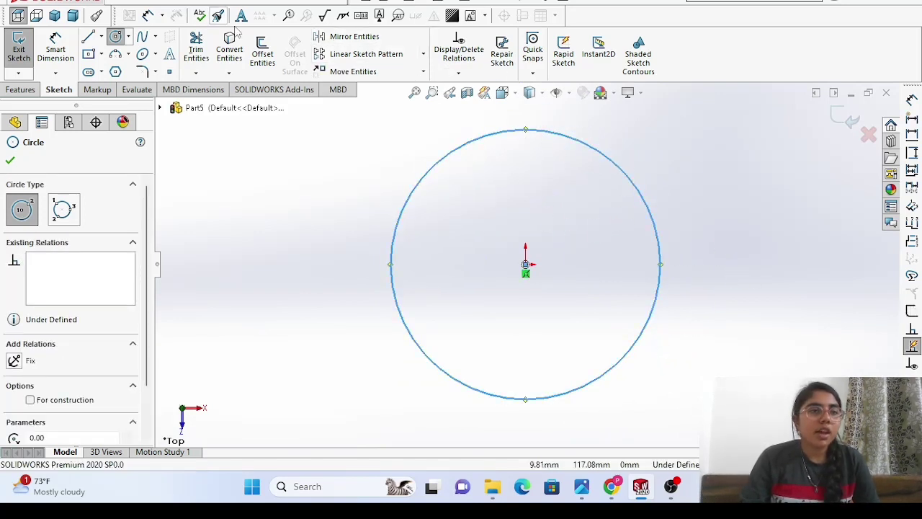
Set the circle's diameter to 85 mm with Smart Dimension, and delete the dimension from the sketch.
left_click(55, 48)
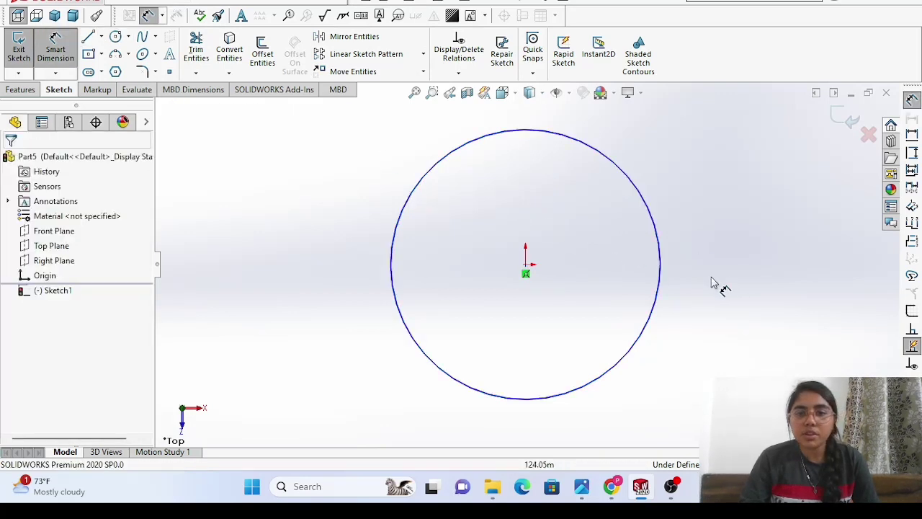
left_click(662, 285)
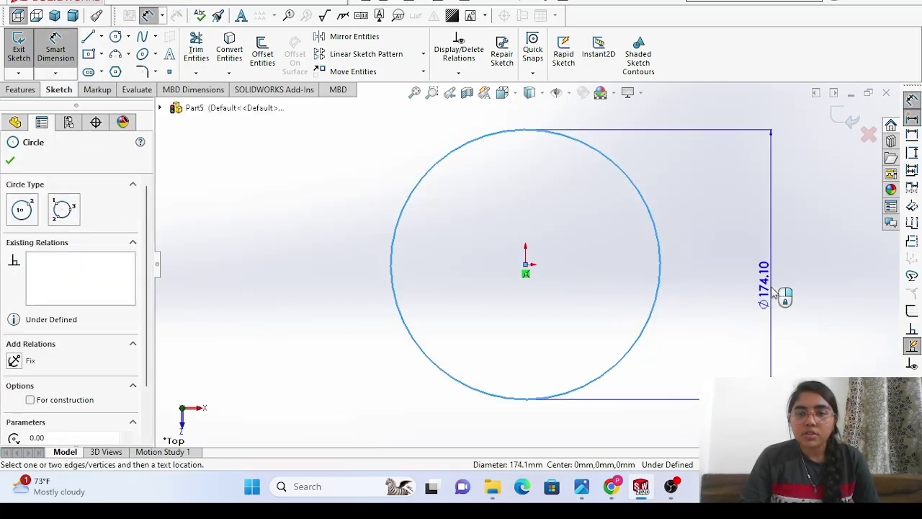
left_click(773, 290)
key("BackSpace")
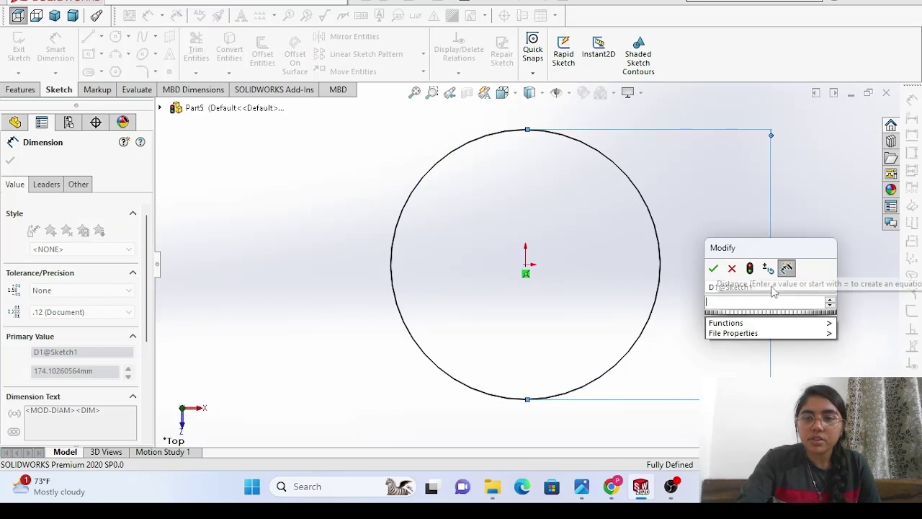
type("85")
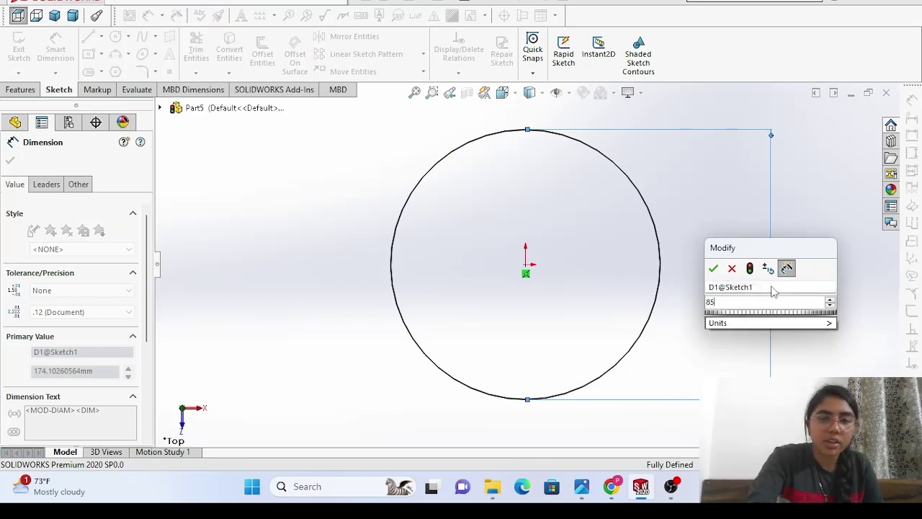
key("Return")
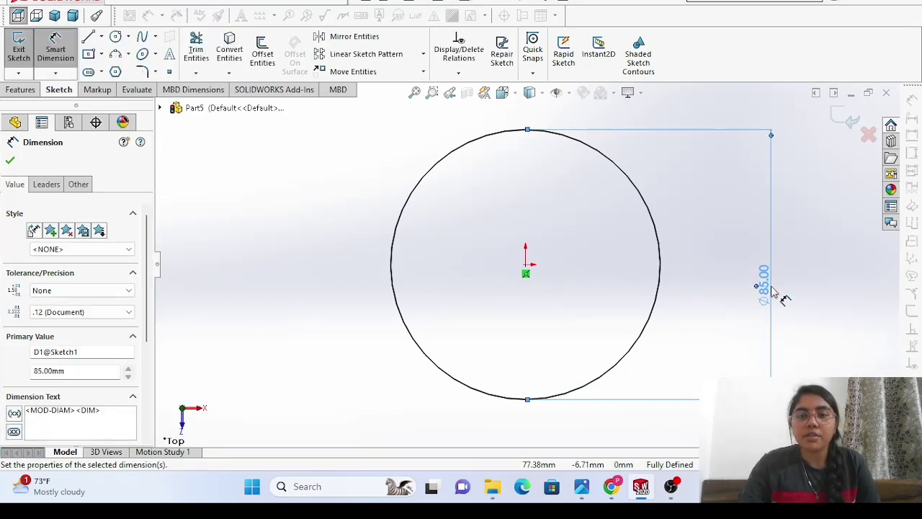
key("Delete")
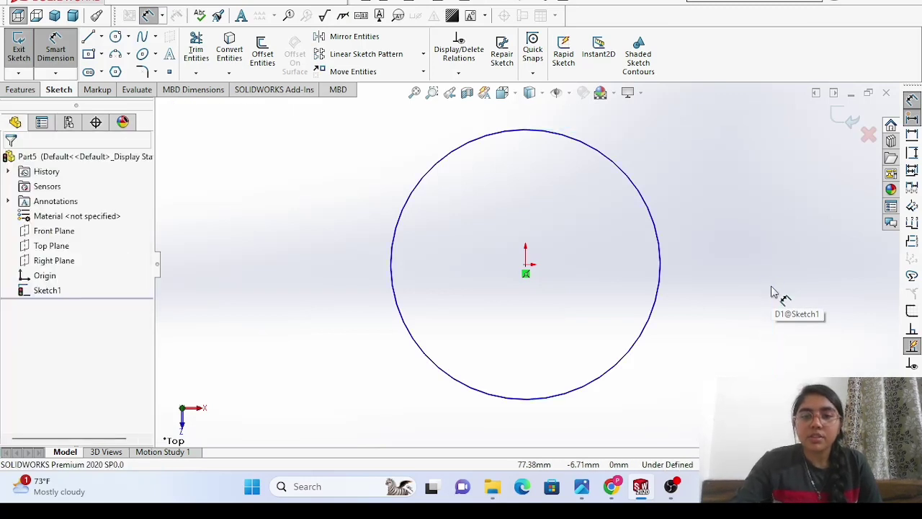
Extrude the circle as a Blind boss to a depth of 90 mm.
left_click(21, 89)
left_click(22, 45)
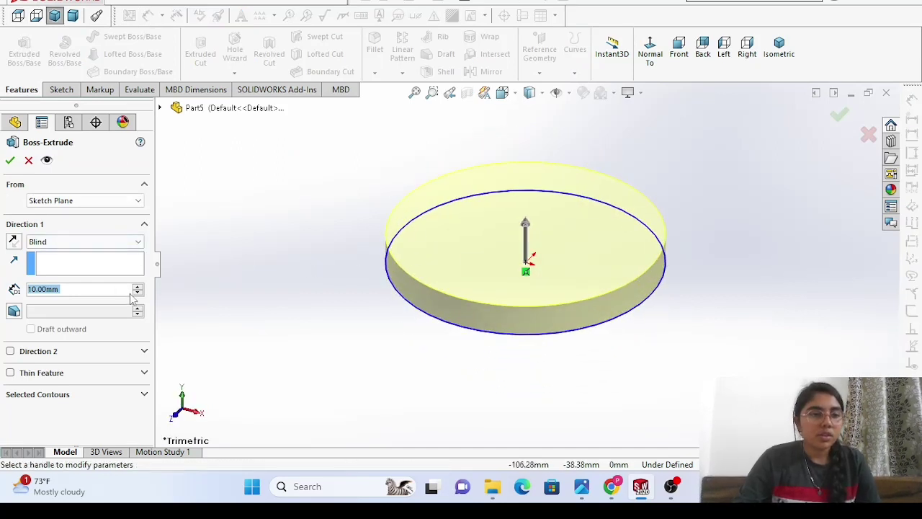
type("90")
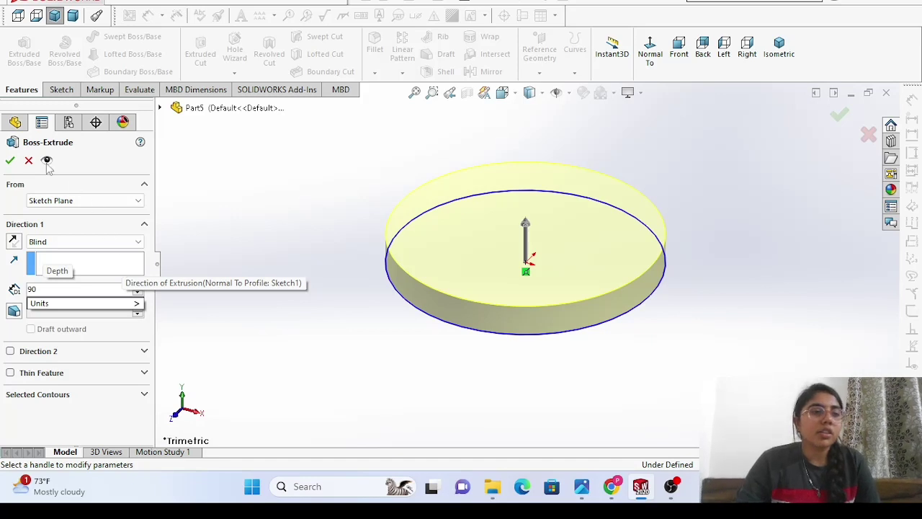
key("Return")
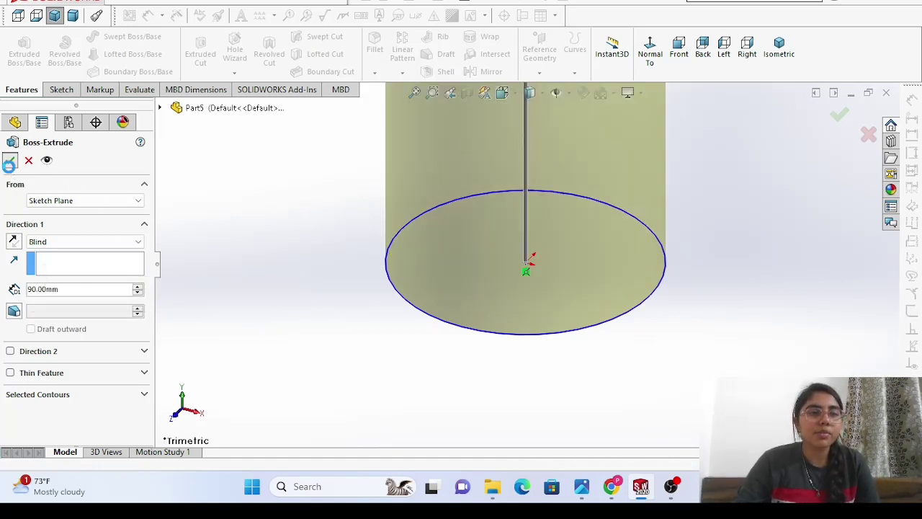
left_click(10, 160)
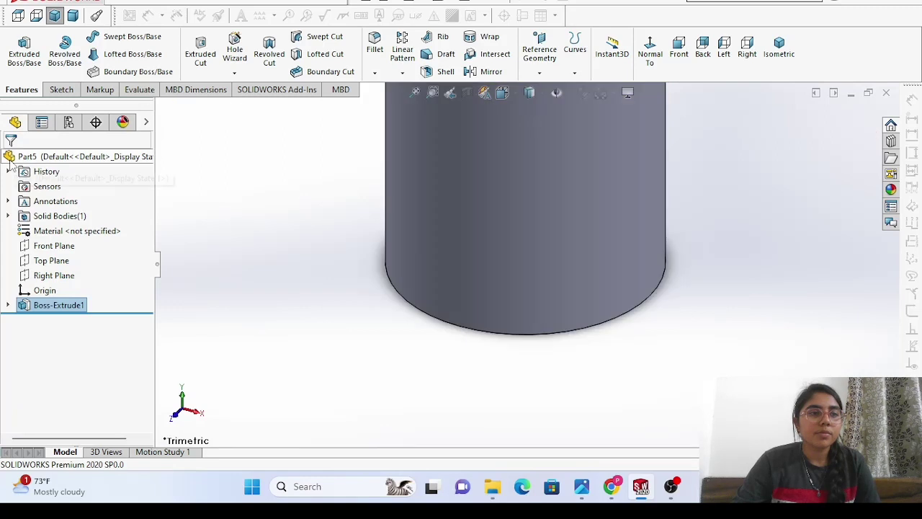
Start a sketch on the cylinder's top face, viewed from above.
left_click(418, 98)
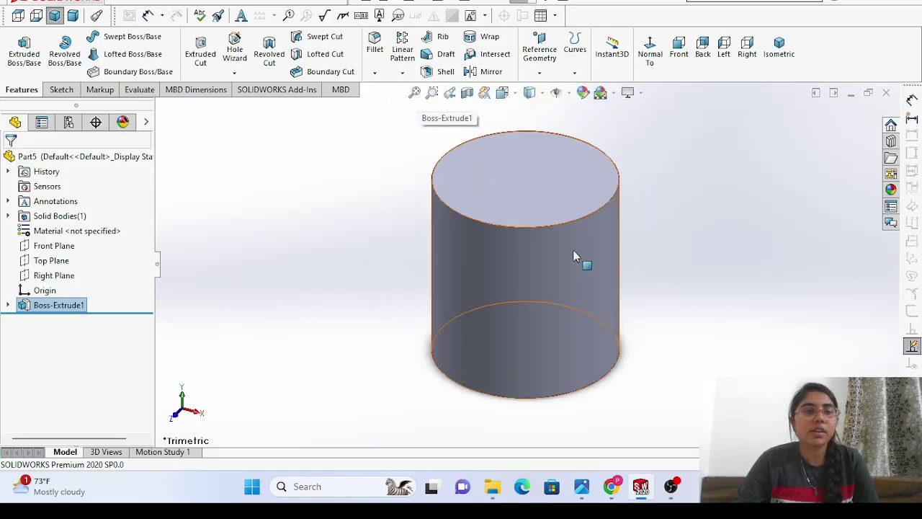
left_click(18, 16)
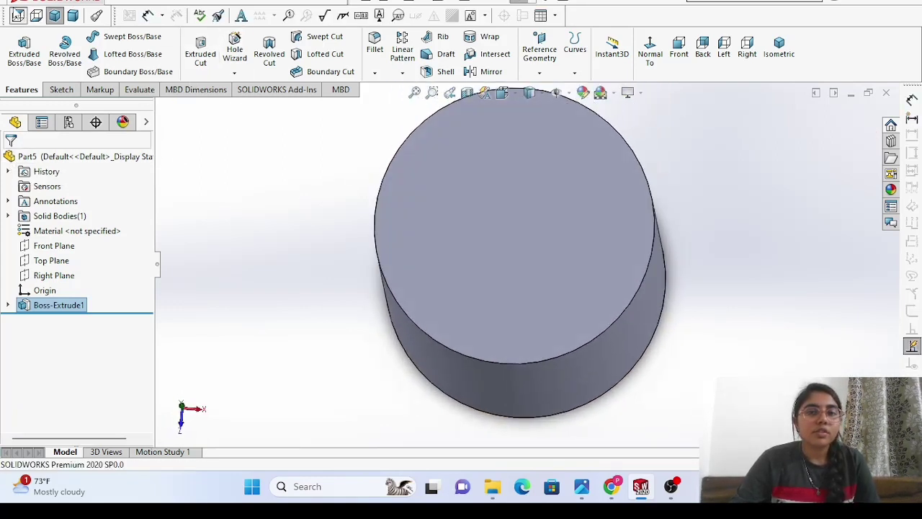
left_click(537, 321)
left_click(537, 218)
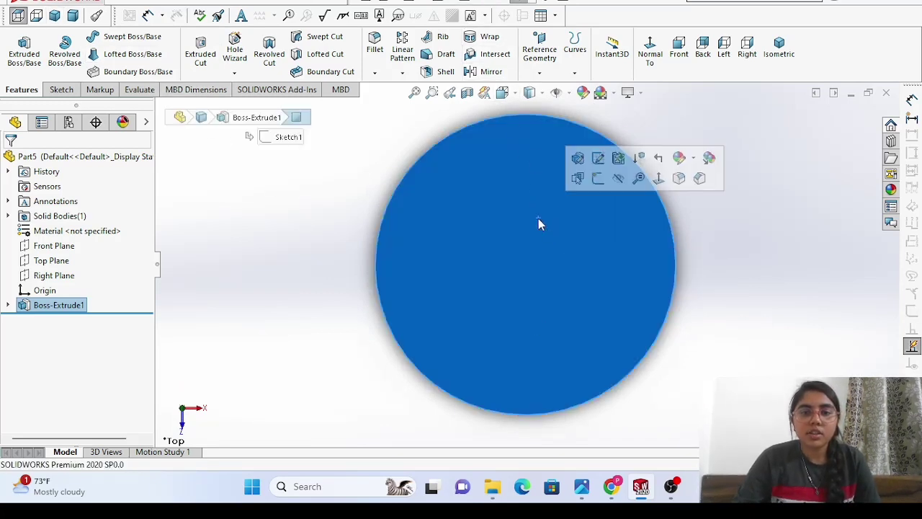
left_click(596, 178)
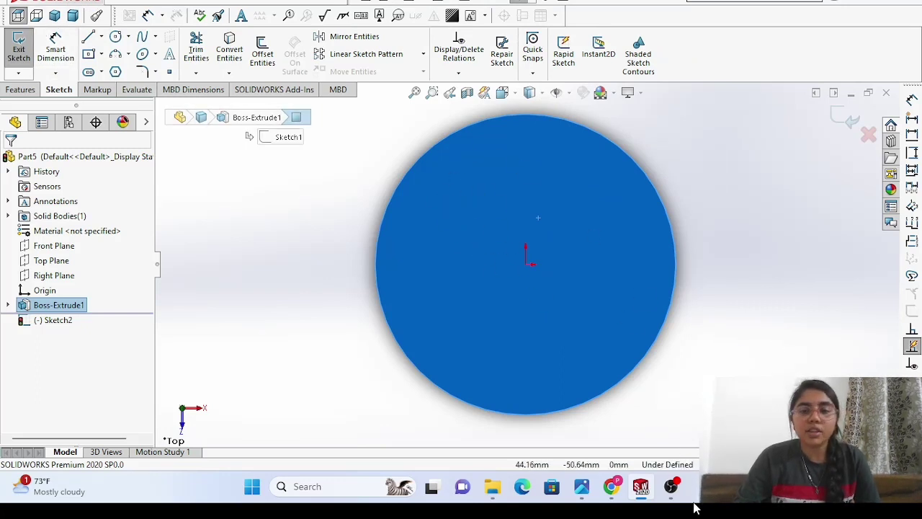
Examine the dimensions in the piston.png reference drawing in Photos and return to the SOLIDWORKS sketch.
mouse_move(581, 486)
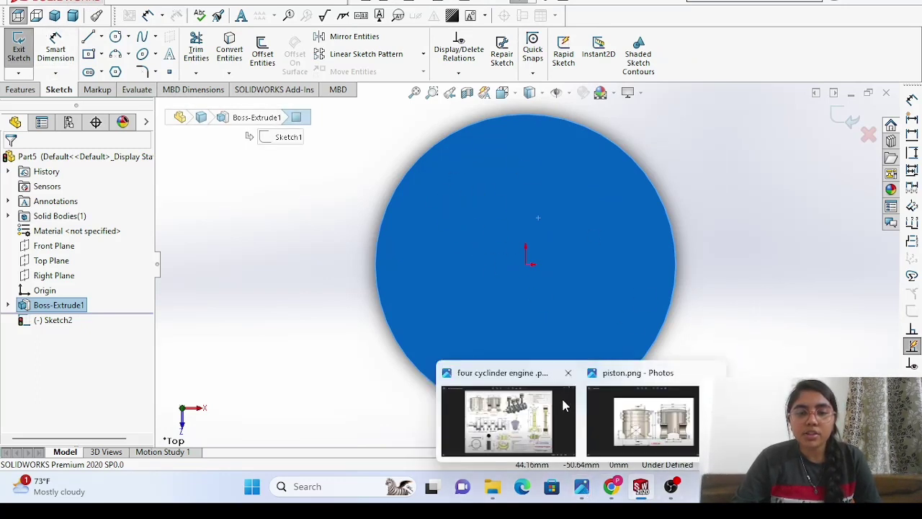
left_click(652, 436)
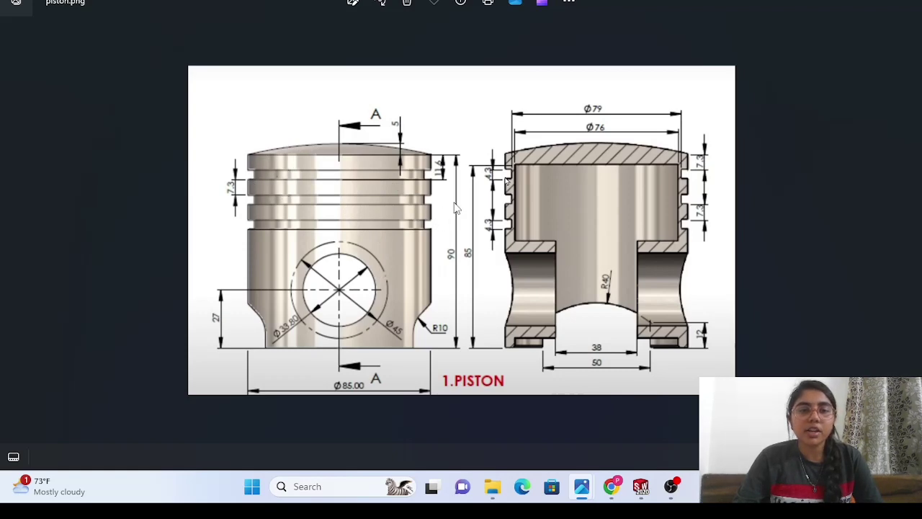
mouse_move(645, 498)
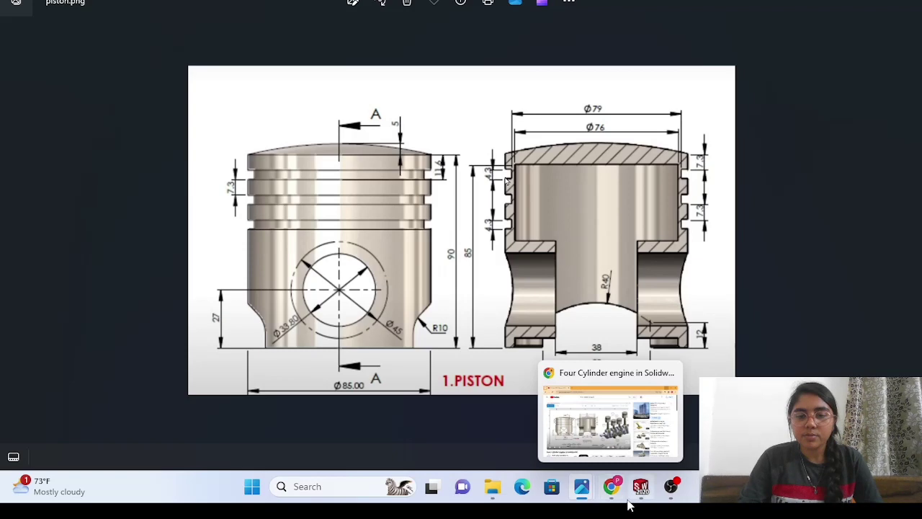
left_click(645, 444)
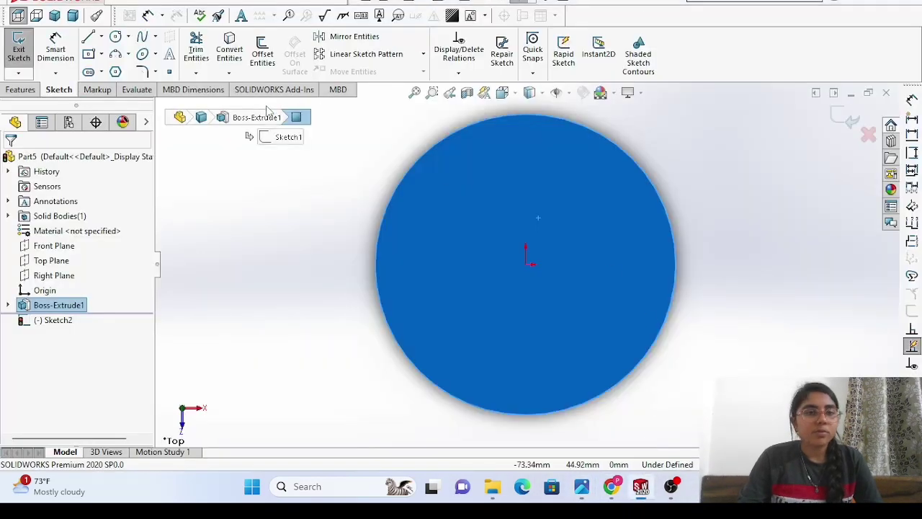
left_click(116, 37)
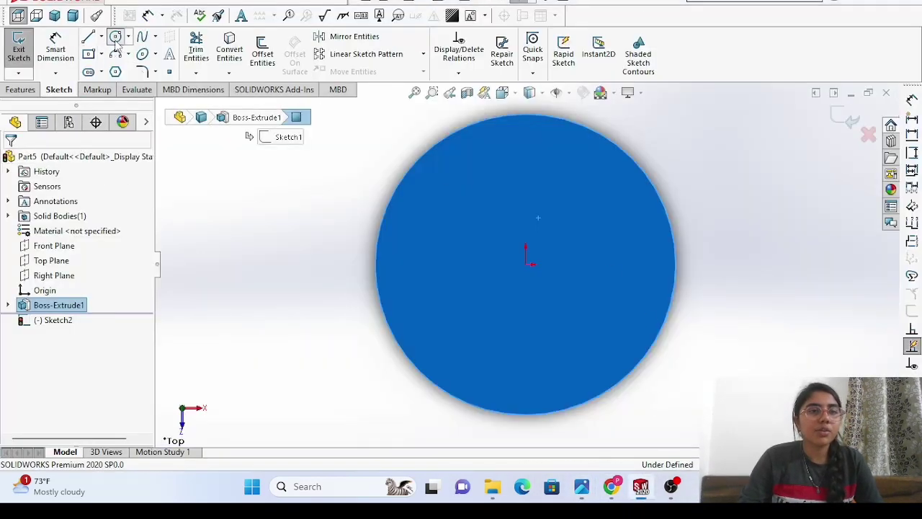
left_click(525, 272)
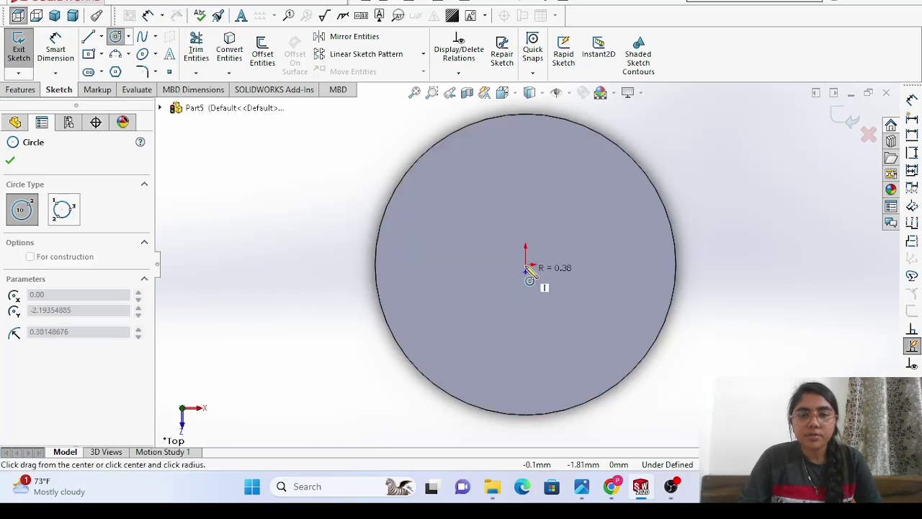
key("ctrl+z")
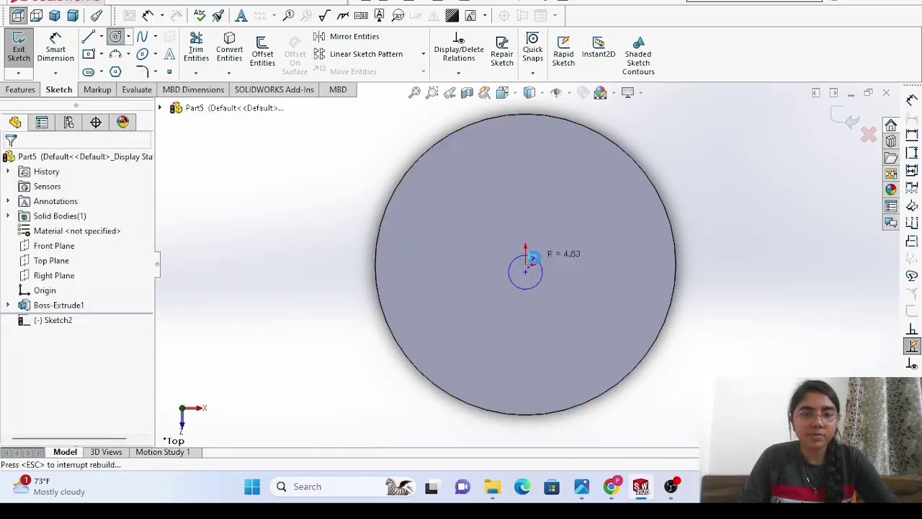
Sketch a circle on the cylinder's top face, centred on the origin and slightly inside the outer edge.
left_click(522, 258)
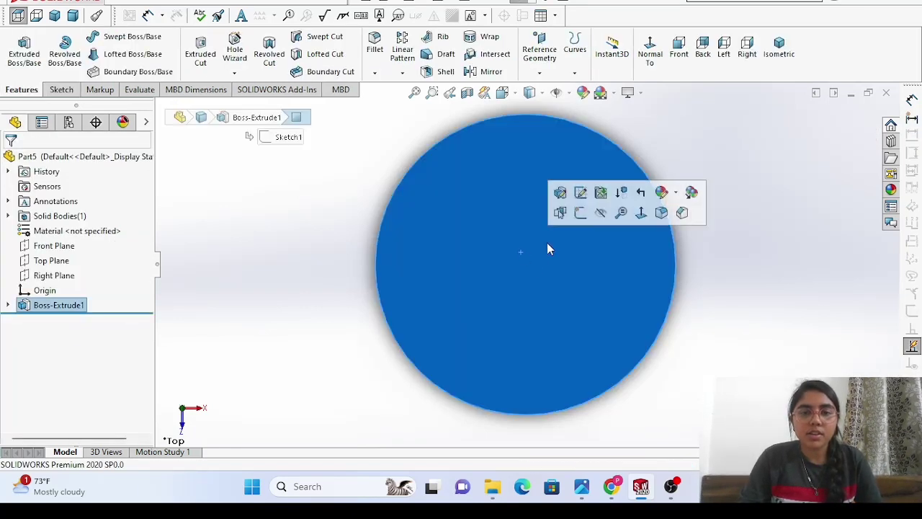
left_click(582, 216)
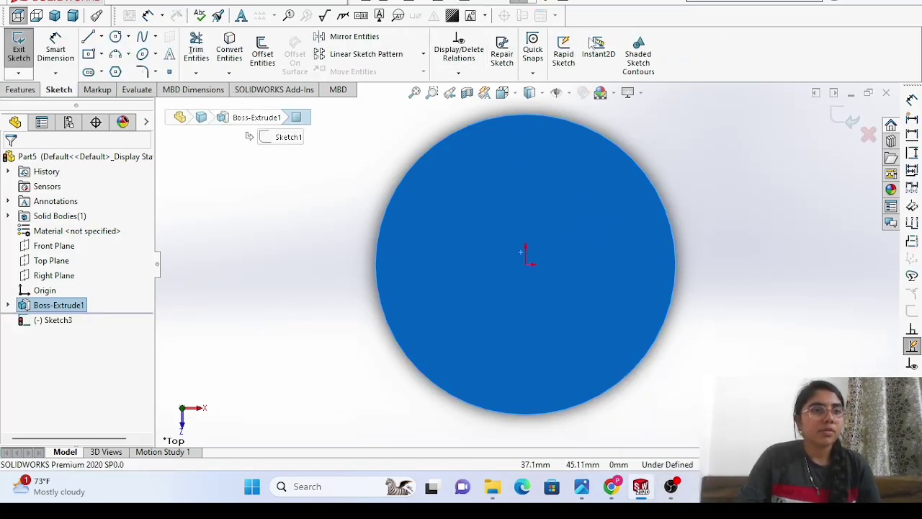
left_click(116, 38)
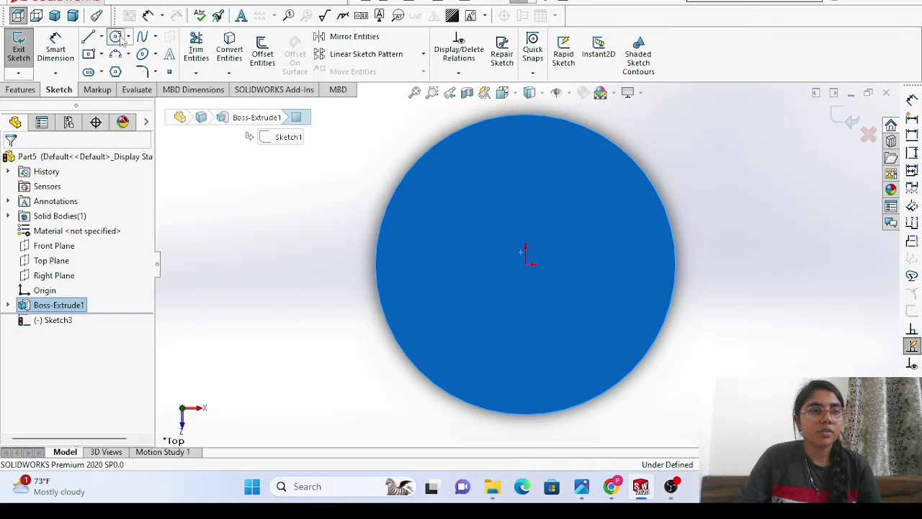
left_click(526, 265)
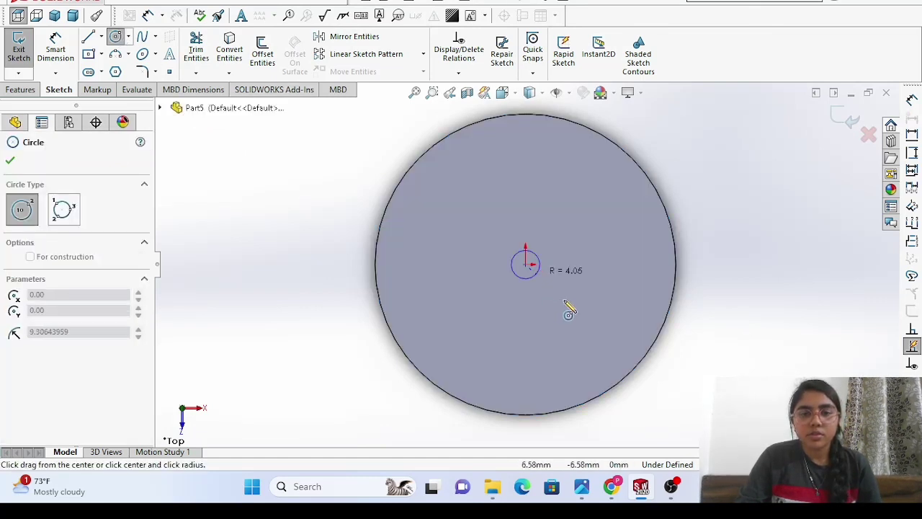
left_click(615, 370)
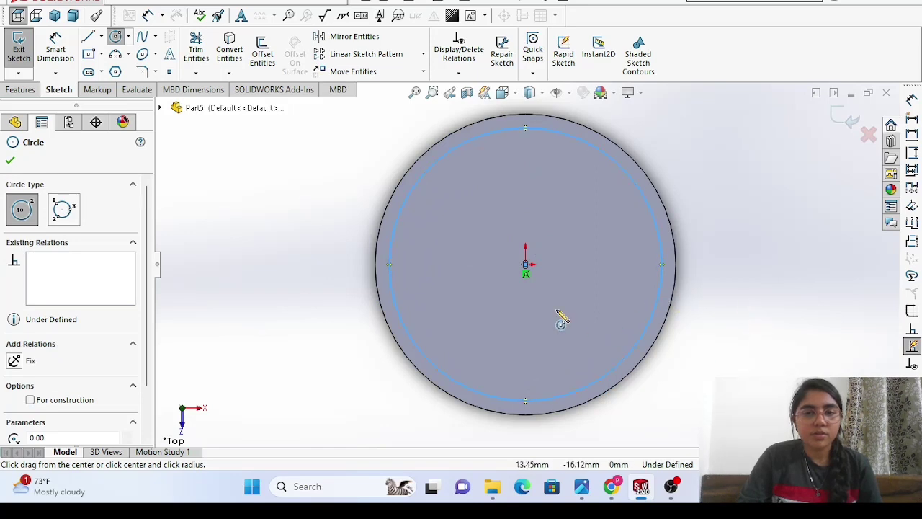
right_click(271, 228)
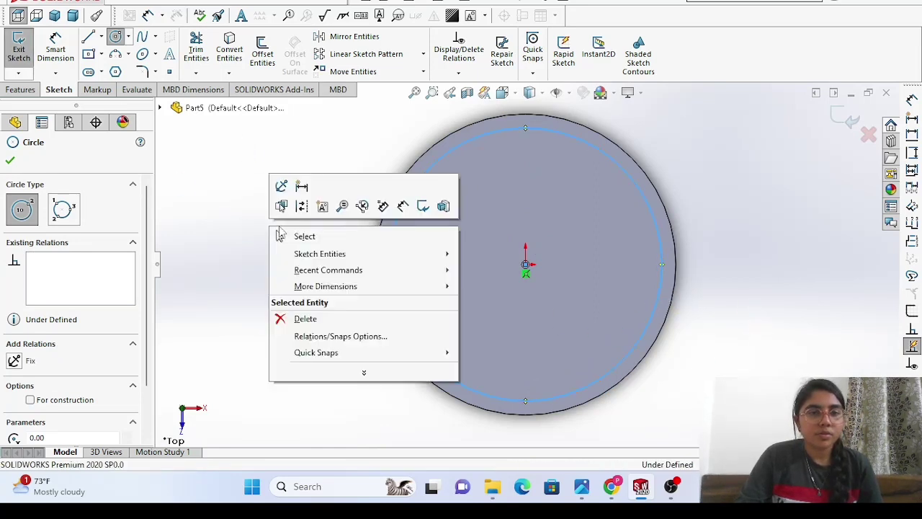
left_click(299, 238)
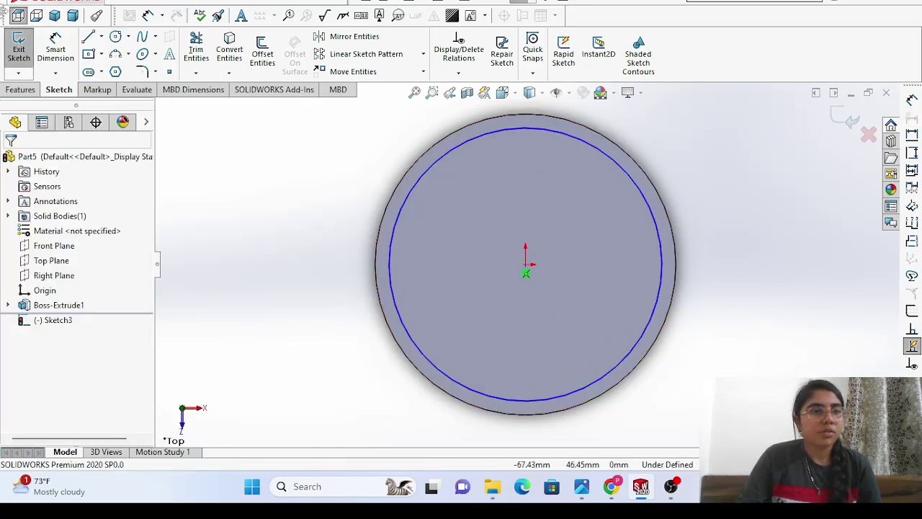
Size the circle on the cylinder's top face to a diameter of 79 mm and delete the dimension.
left_click(54, 44)
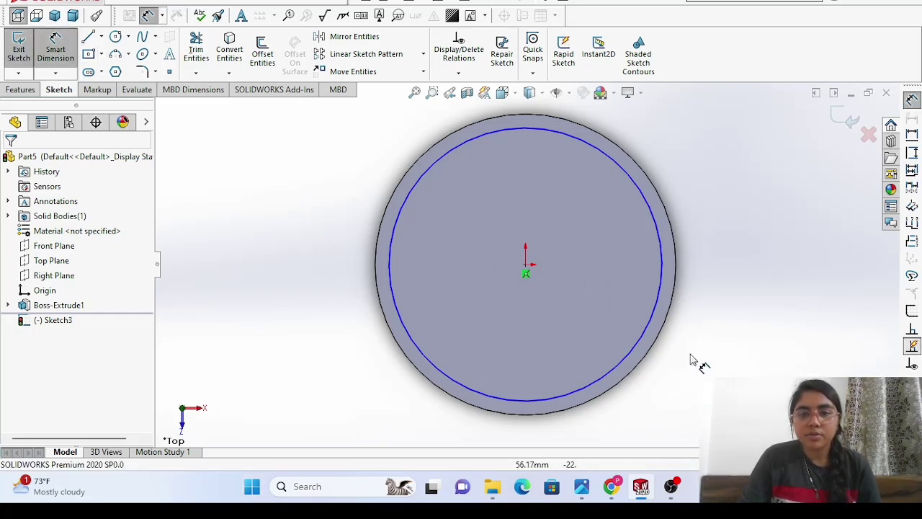
left_click(650, 339)
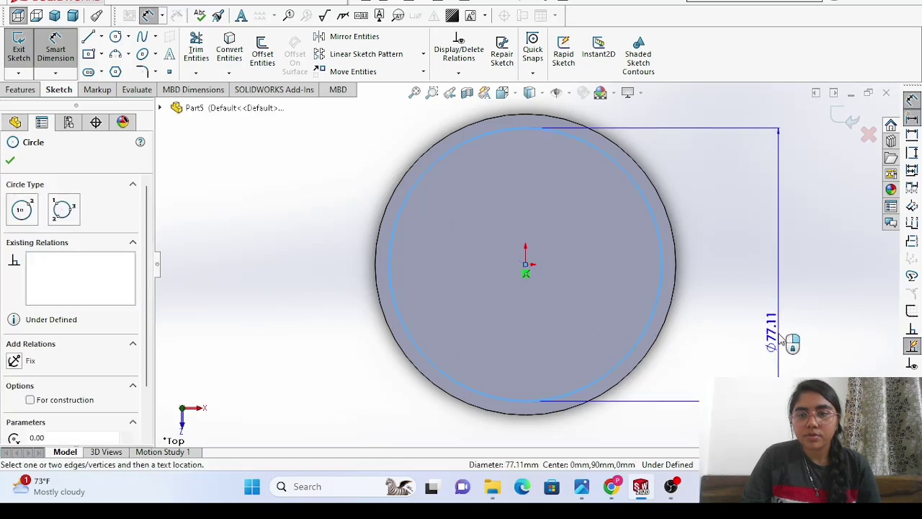
left_click(781, 339)
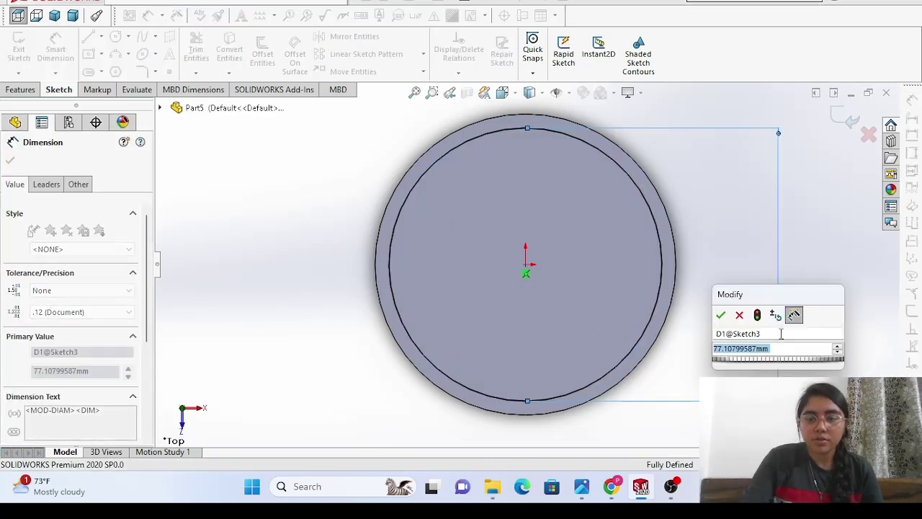
type("79")
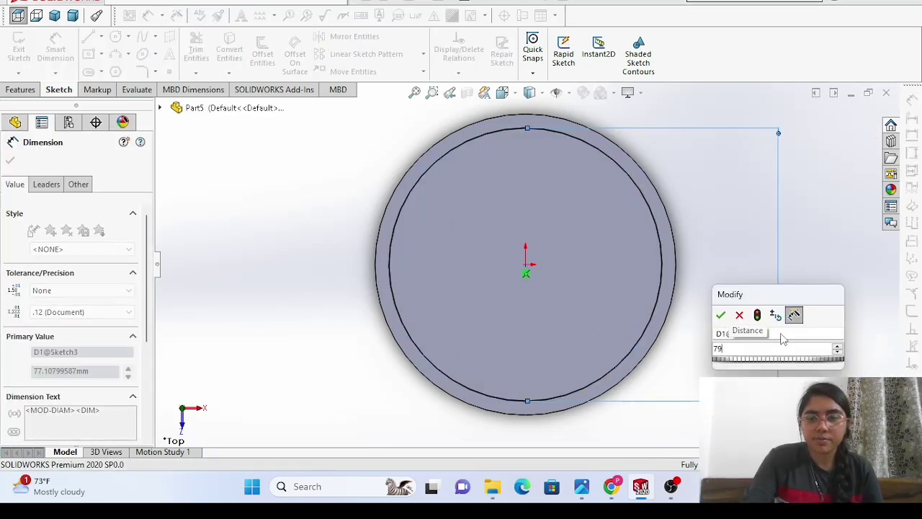
key("Return")
key("Delete")
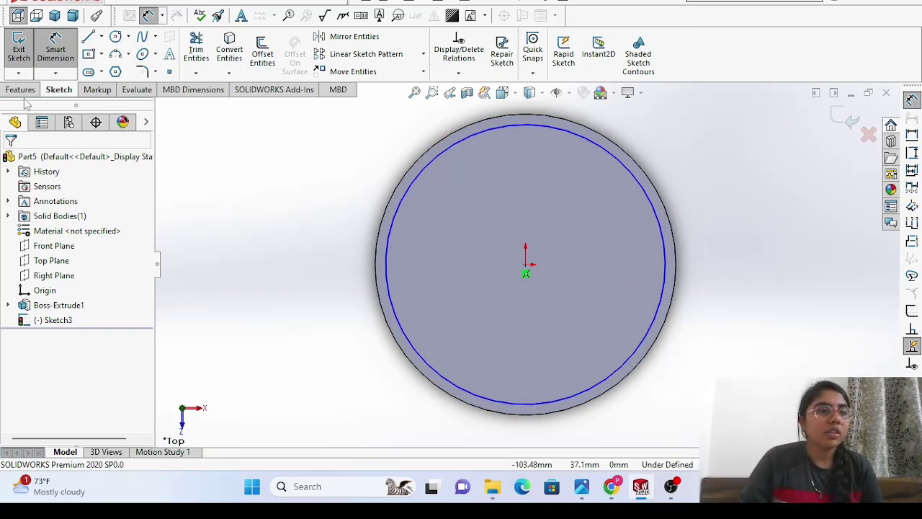
Start an Extruded Cut from the circle, beginning at an offset of 7.3 mm from the sketch plane.
left_click(22, 90)
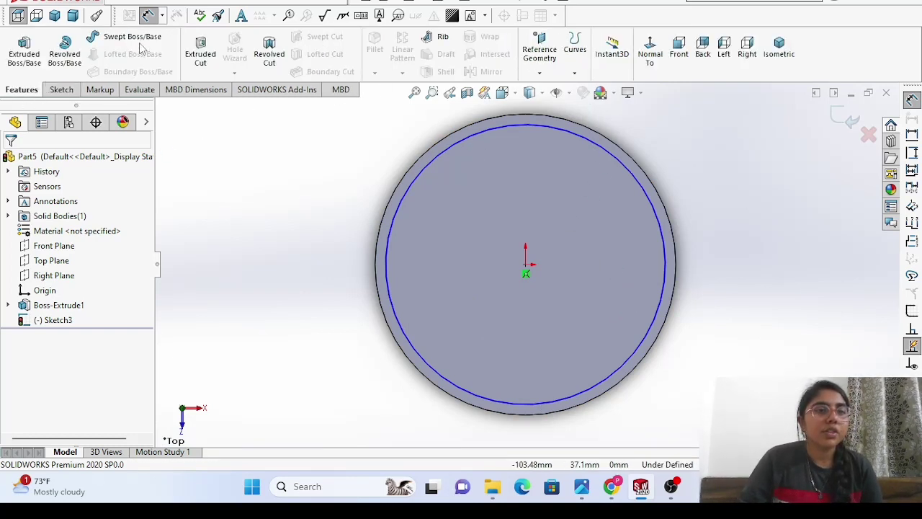
left_click(202, 61)
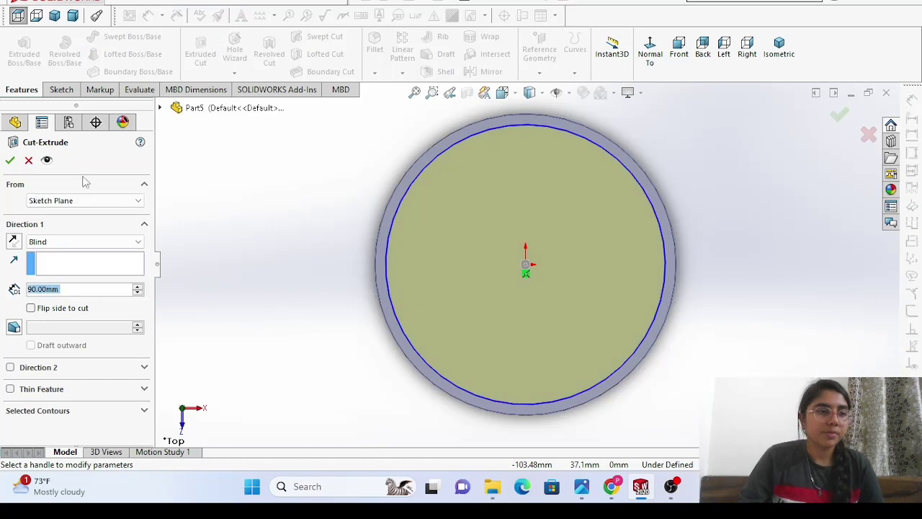
left_click(82, 200)
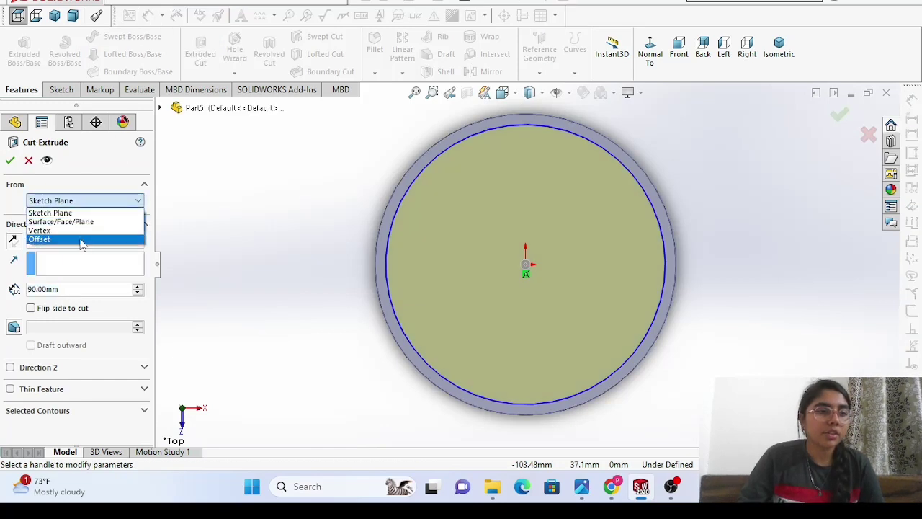
left_click(83, 240)
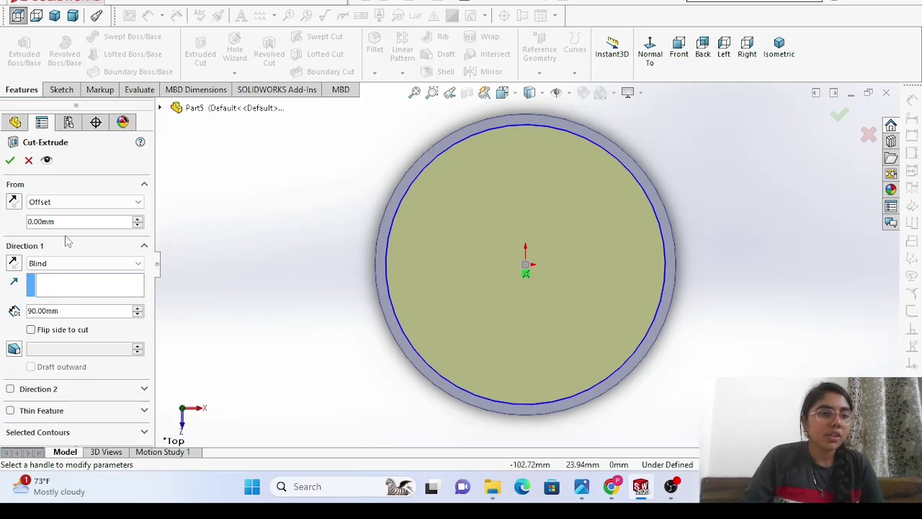
key("BackSpace")
key("BackSpace")
key("BackSpace")
key("BackSpace")
key("BackSpace")
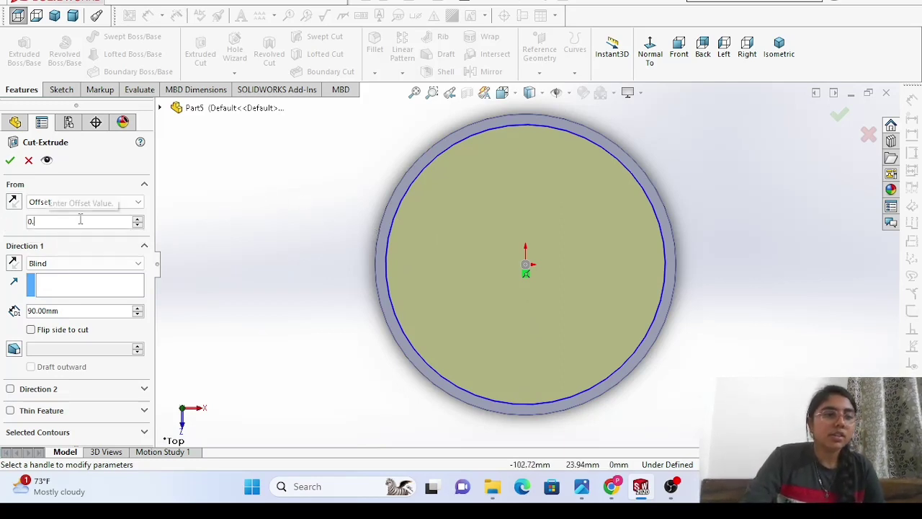
type("7.3")
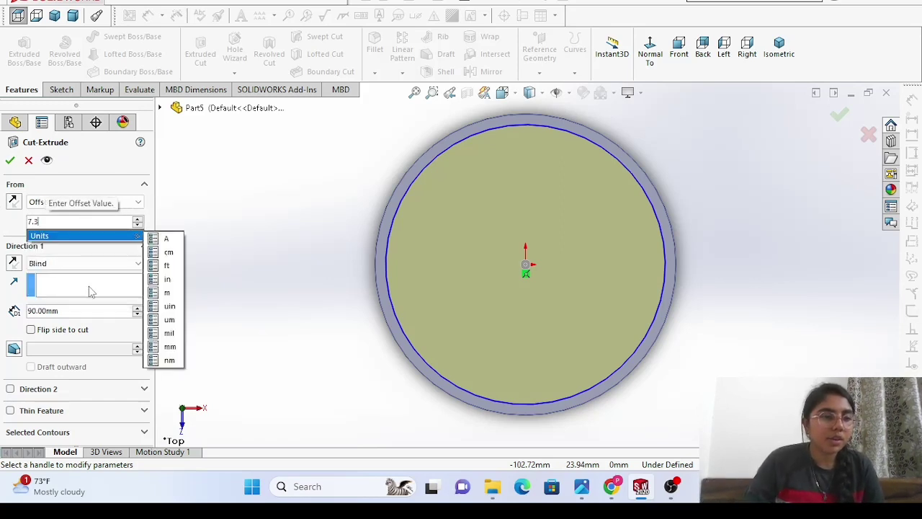
key("Return")
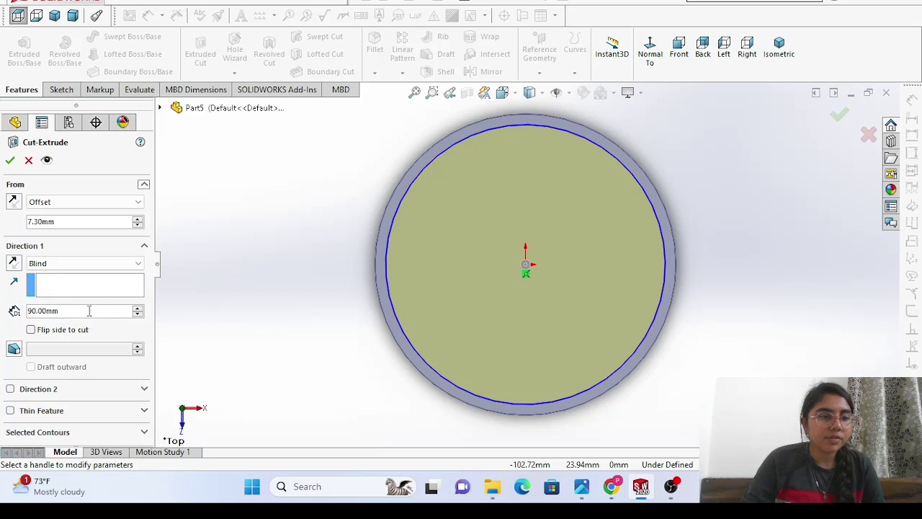
Set the blind cut depth to 4.3 mm, with the offset direction reversed and the side to cut flipped.
left_click(88, 310)
key("BackSpace")
key("BackSpace")
key("BackSpace")
key("BackSpace")
key("BackSpace")
key("BackSpace")
key("BackSpace")
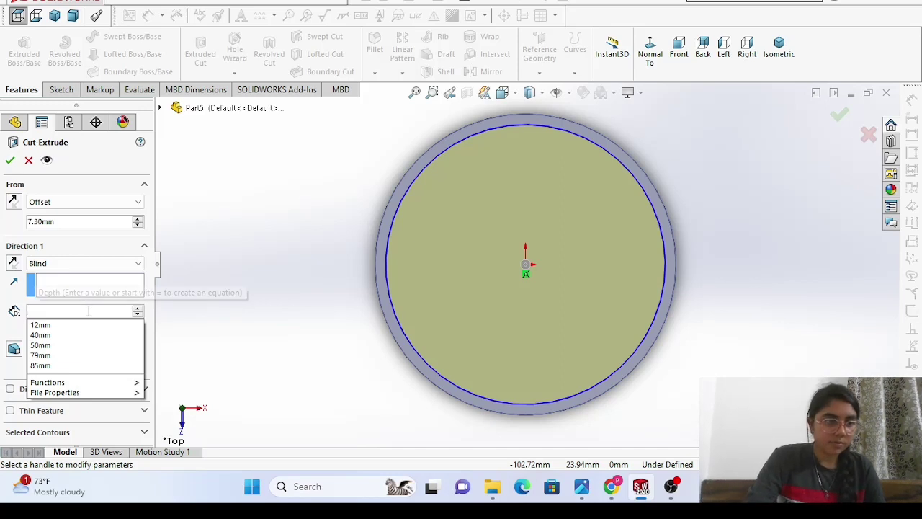
type("4.3")
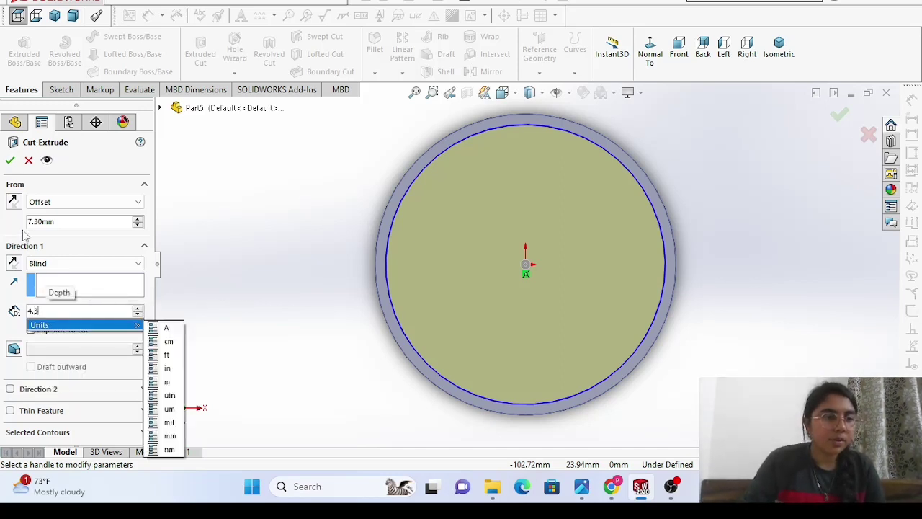
key("Return")
left_click(13, 202)
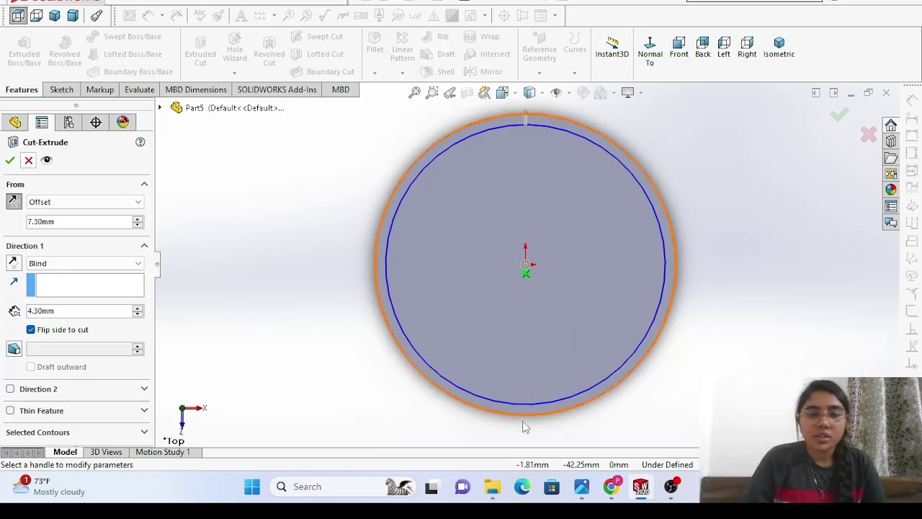
Check the groove dimensions in the piston.png drawing in Photos, return to SOLIDWORKS and accept the cut.
mouse_move(581, 484)
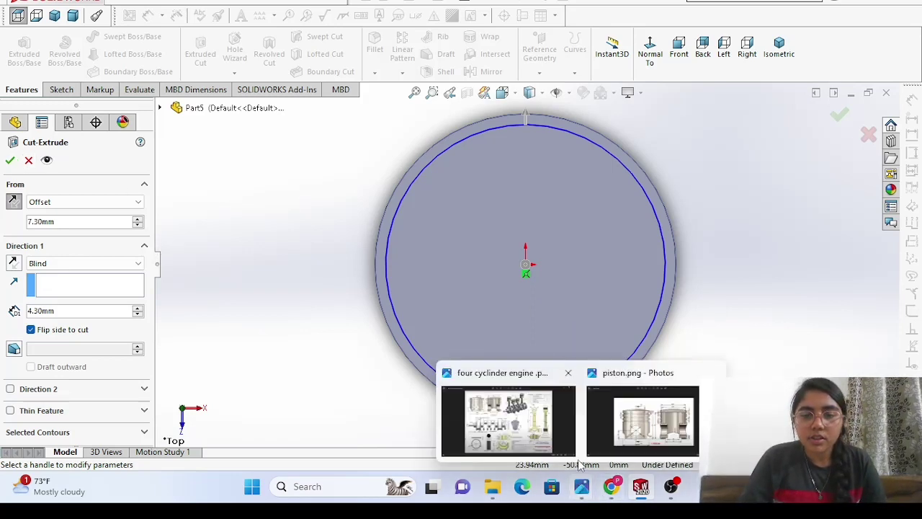
left_click(672, 450)
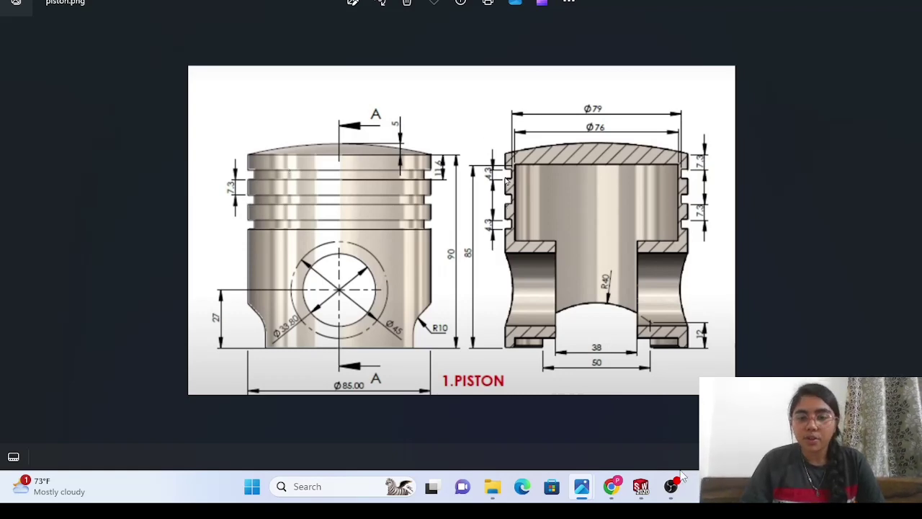
mouse_move(640, 486)
left_click(655, 451)
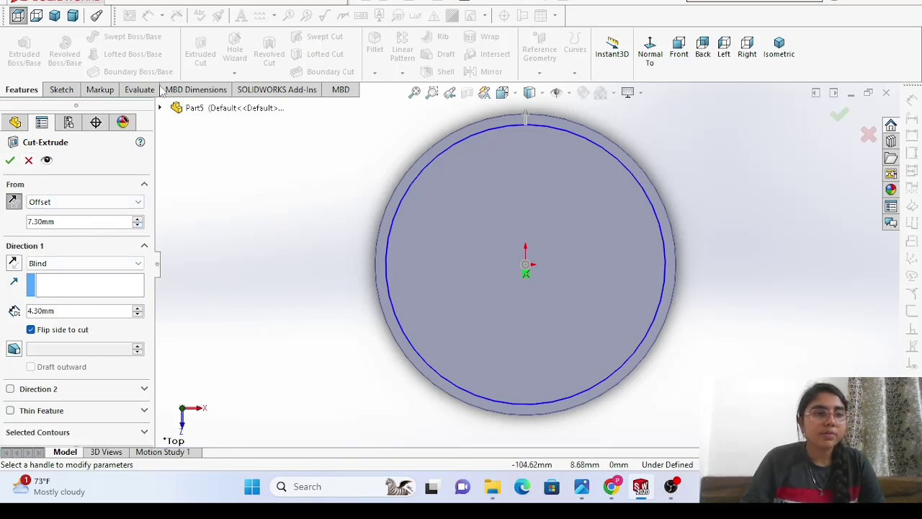
left_click(11, 160)
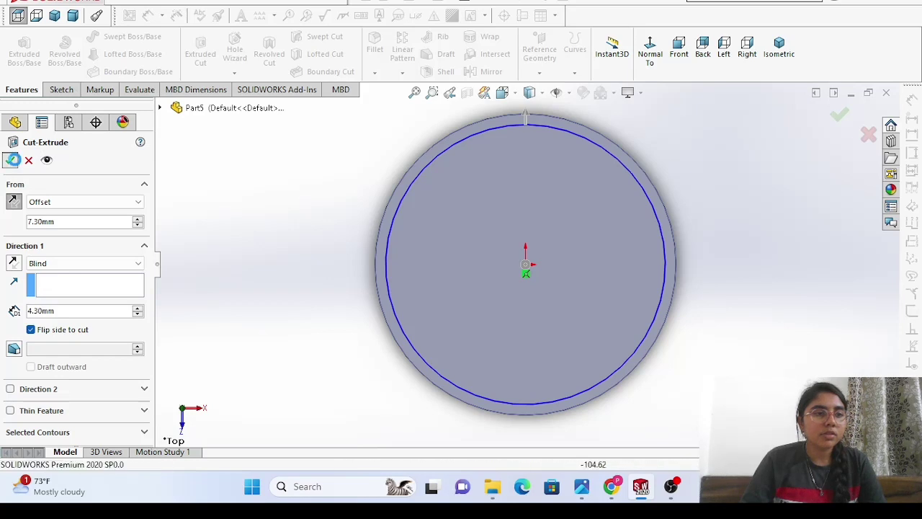
Rotate the model to examine the ring groove and compare it with the piston.png drawing in Photos, returning to SOLIDWORKS.
right_click(302, 162)
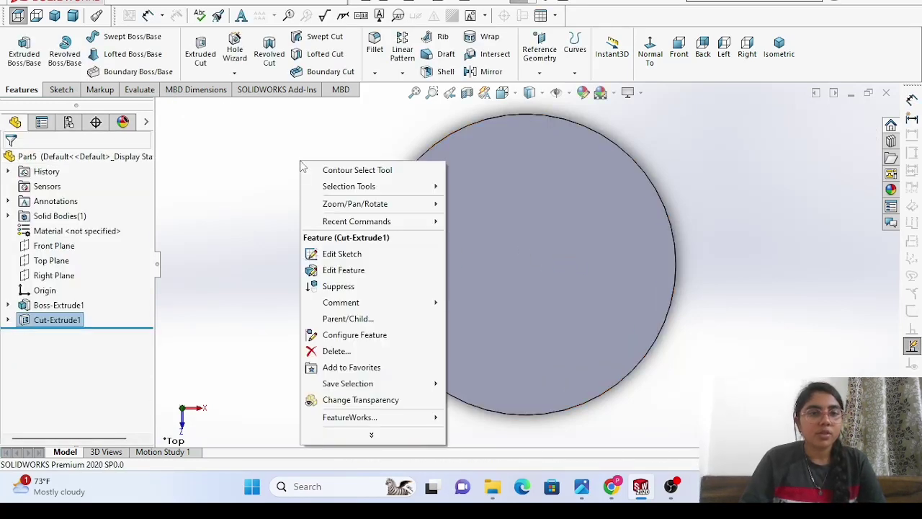
mouse_move(388, 204)
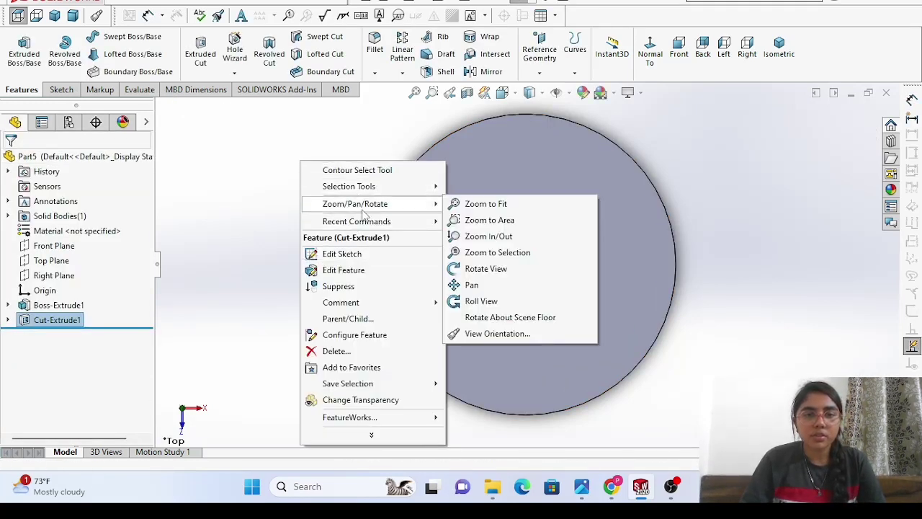
left_click(514, 268)
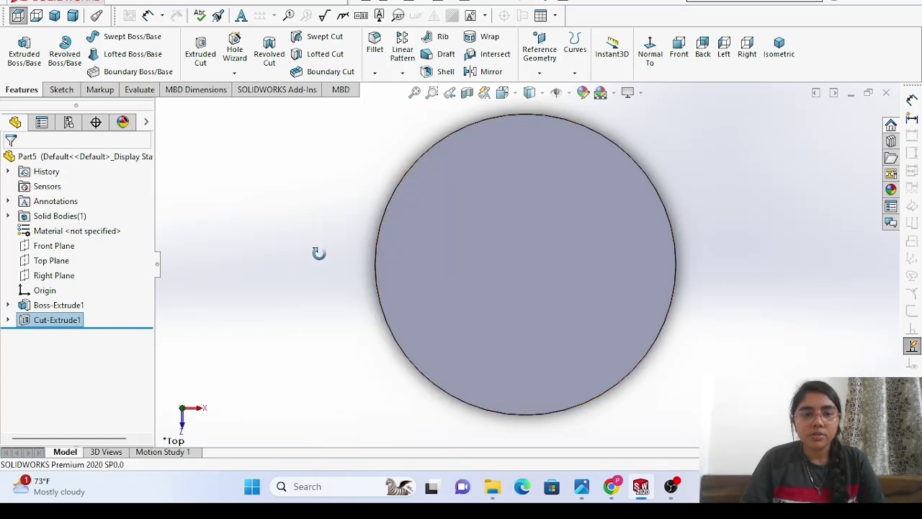
left_click_drag(319, 253, 362, 20)
middle_click_drag(511, 173, 524, 157)
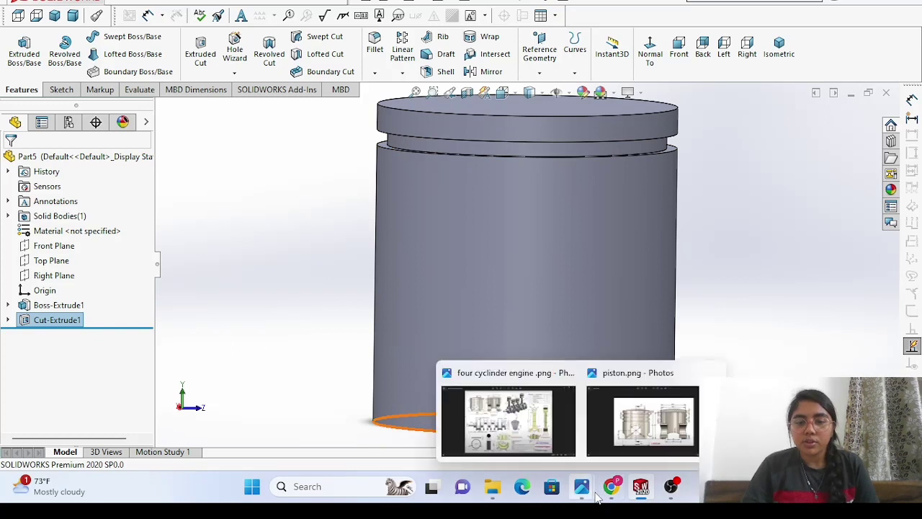
left_click(681, 430)
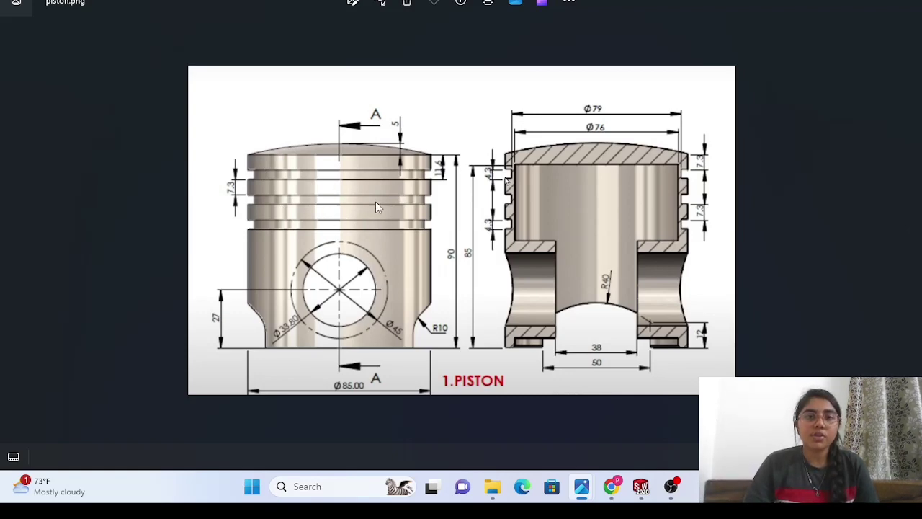
mouse_move(624, 502)
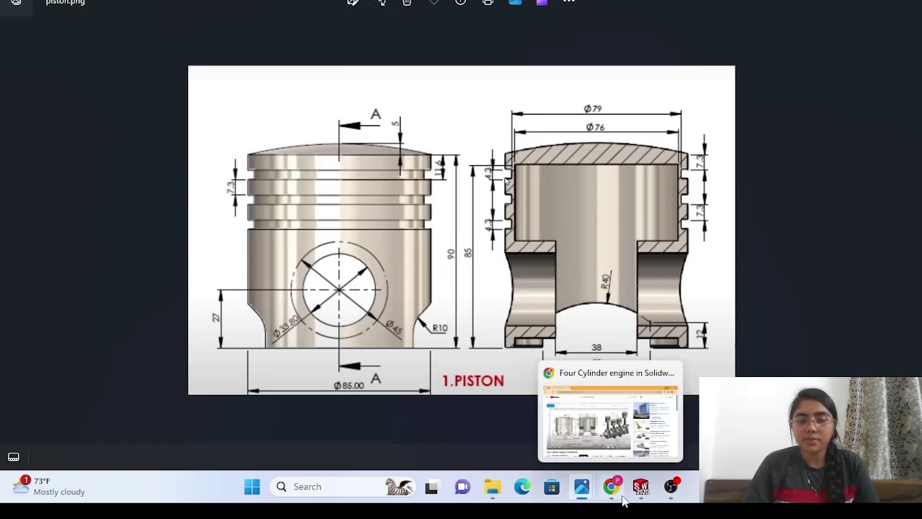
left_click(641, 486)
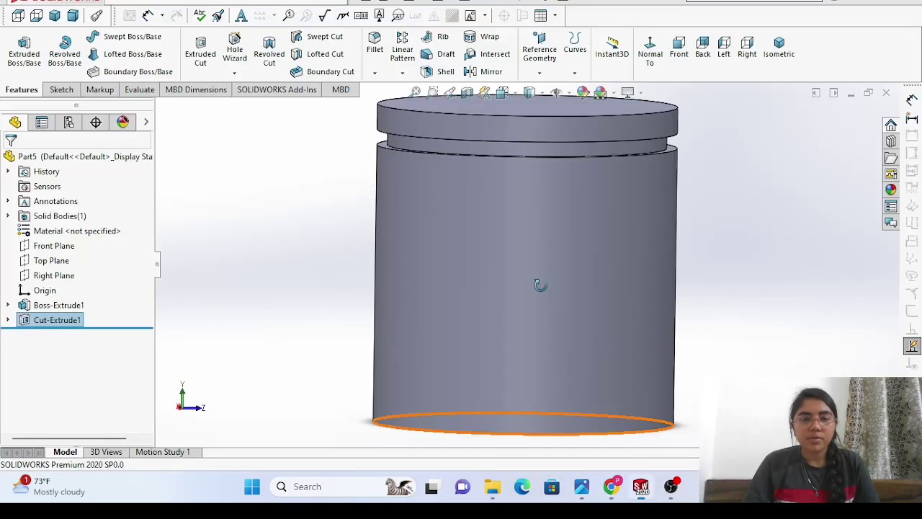
Show the temporary axis in the front view and start a linear pattern of the groove cut along it.
left_click(679, 51)
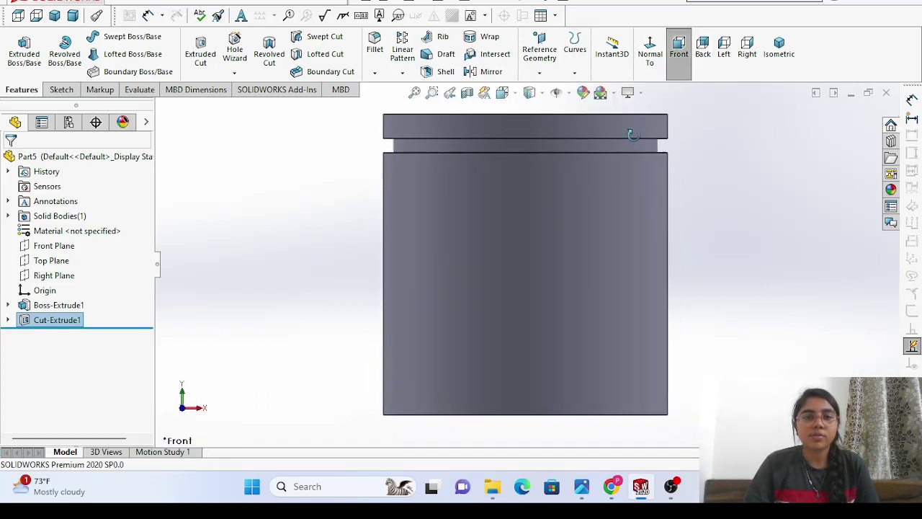
left_click(570, 93)
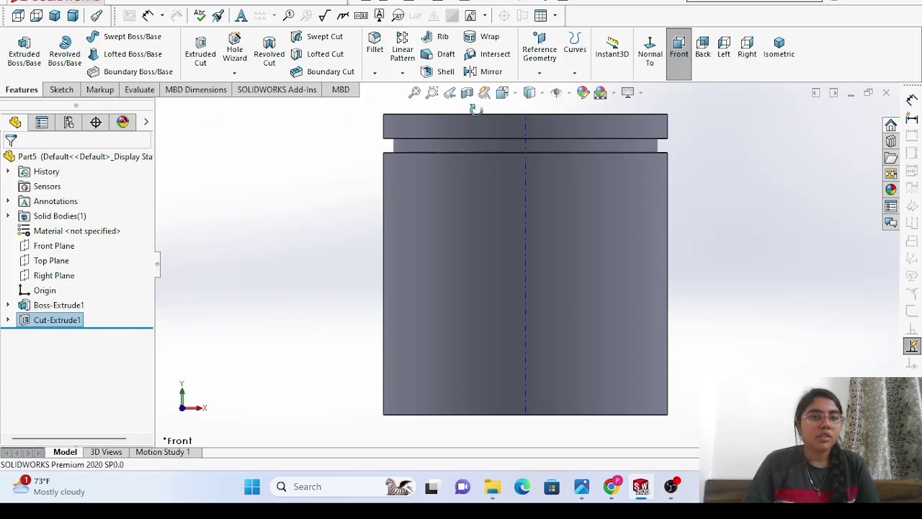
left_click(401, 52)
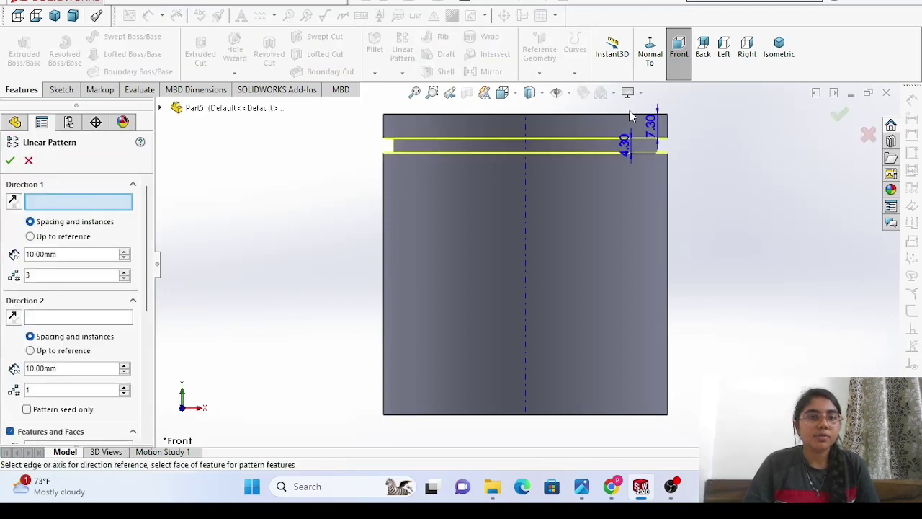
left_click(529, 206)
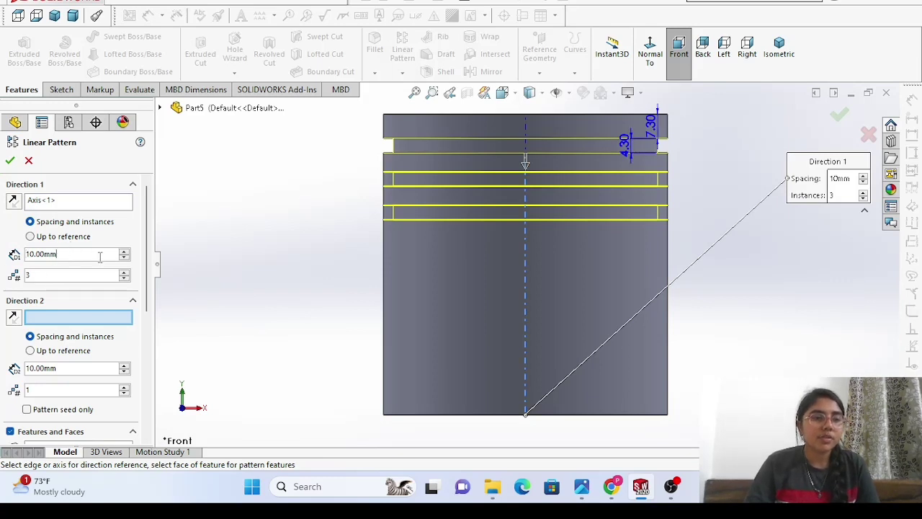
Set the linear pattern's spacing along the axis to 7.3+4.3 mm.
key("BackSpace")
key("BackSpace")
key("BackSpace")
key("BackSpace")
key("BackSpace")
key("BackSpace")
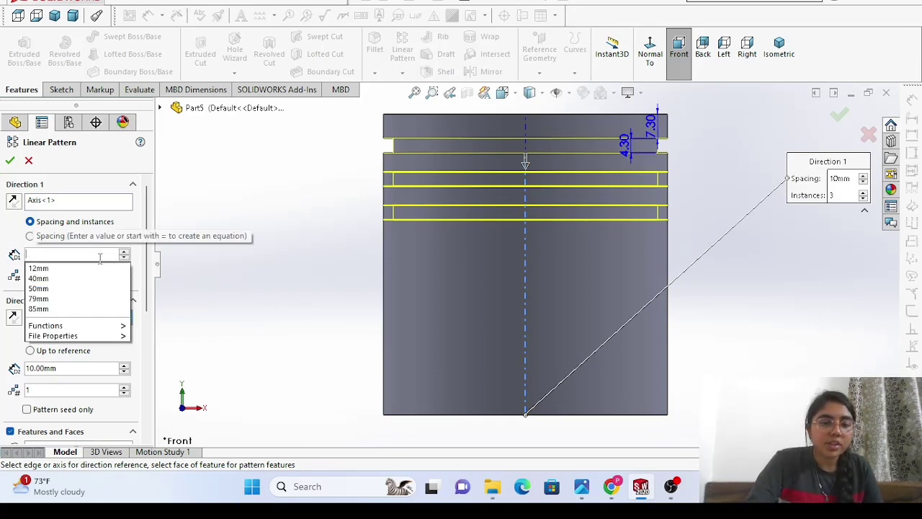
type("7.3")
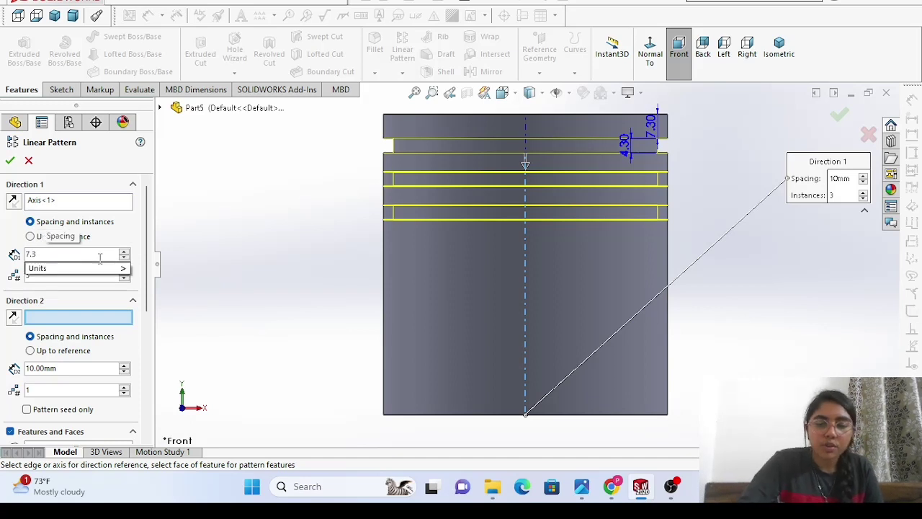
type("+4.3")
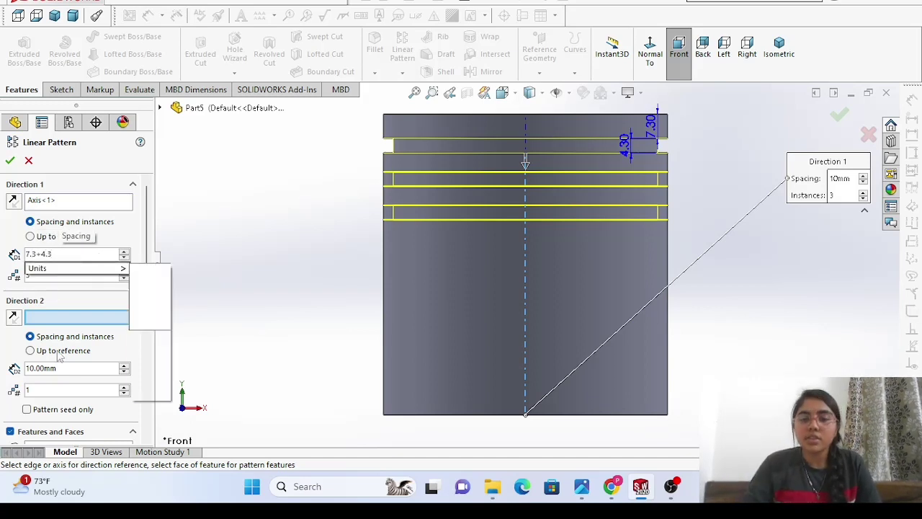
Check the ring groove spacing in the piston.png drawing in Photos and return to SOLIDWORKS.
mouse_move(581, 493)
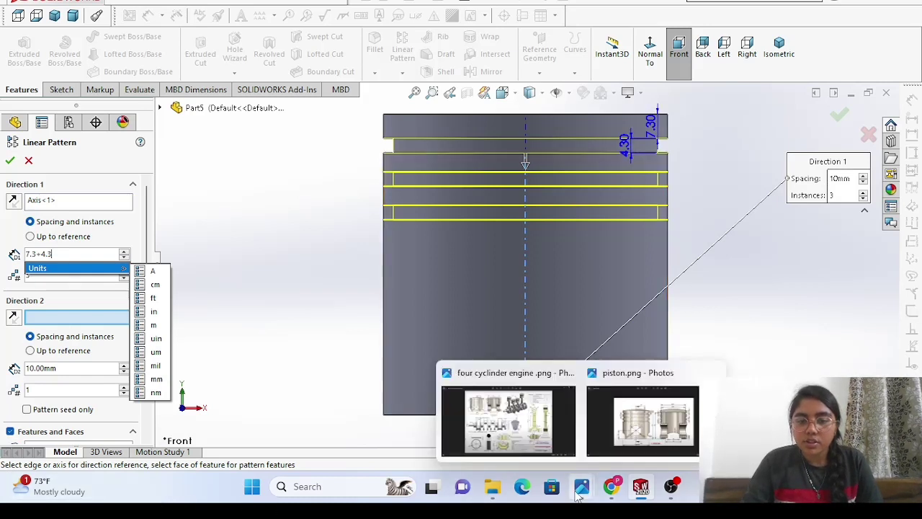
left_click(661, 425)
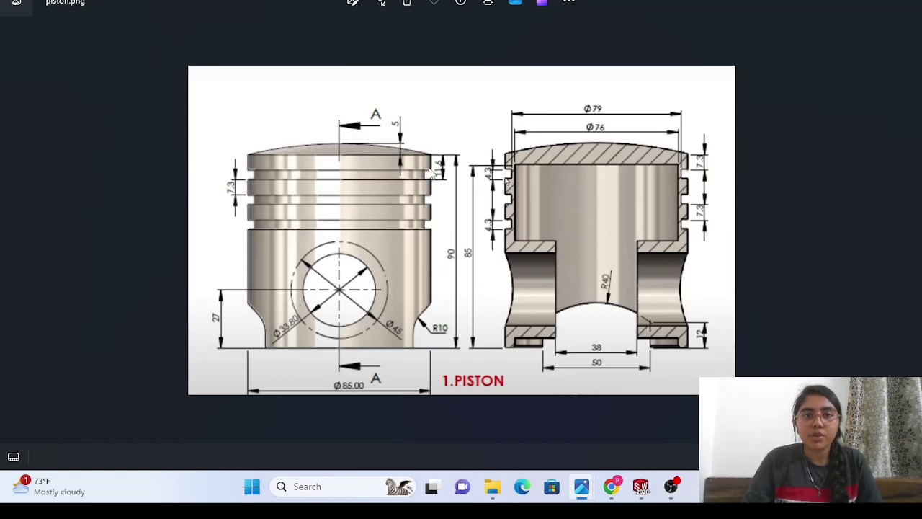
mouse_move(640, 486)
left_click(638, 424)
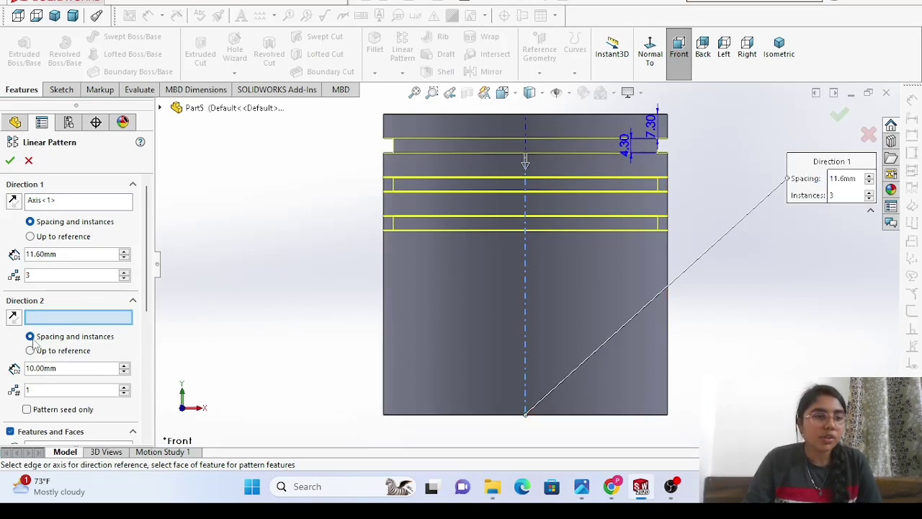
Keep the groove cut as the feature to pattern and accept the linear pattern with three instances.
scroll(52, 348, "down", 2)
left_click(76, 393)
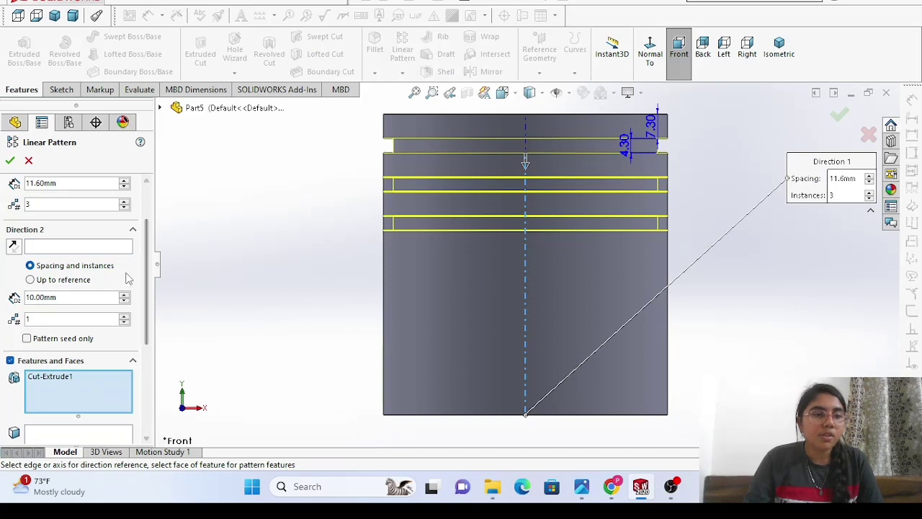
scroll(124, 282, "up", 2)
left_click(10, 160)
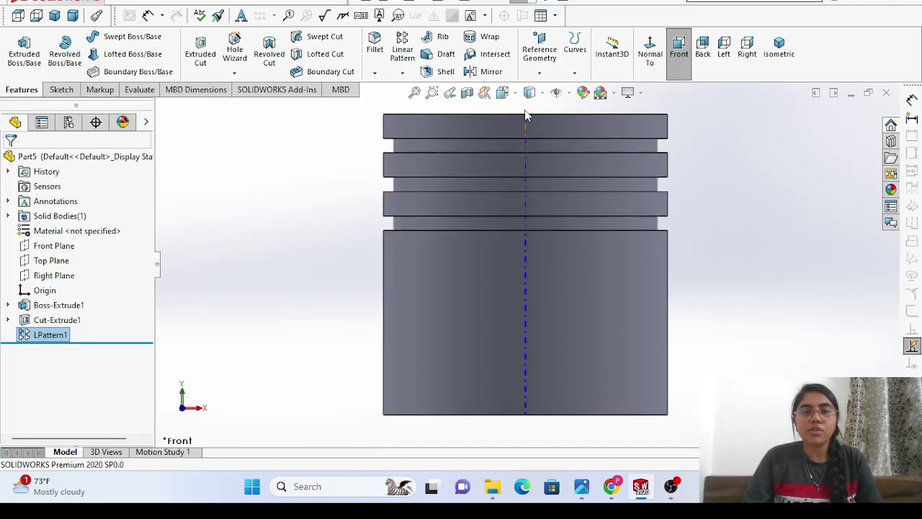
left_click(569, 93)
left_click(839, 211)
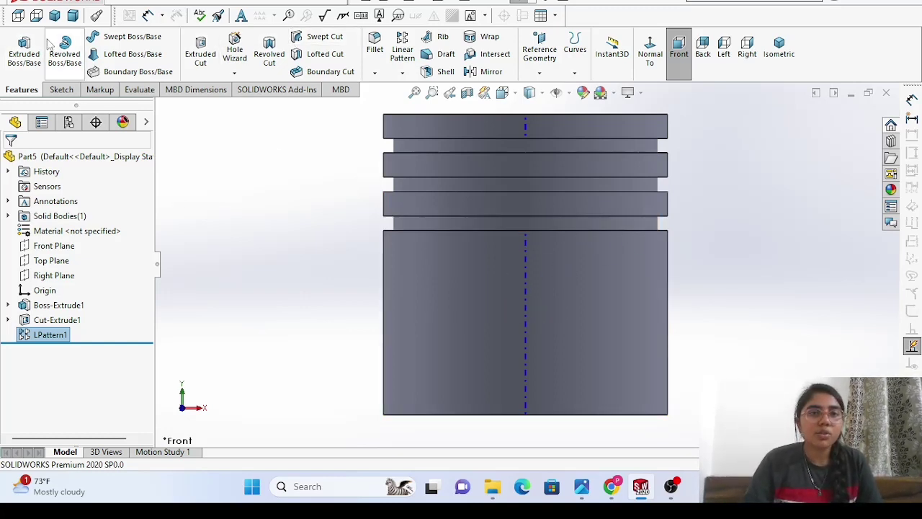
Start a sketch on the piston's bottom face and draw a circle about 73 mm in diameter centred on the origin.
left_click(37, 15)
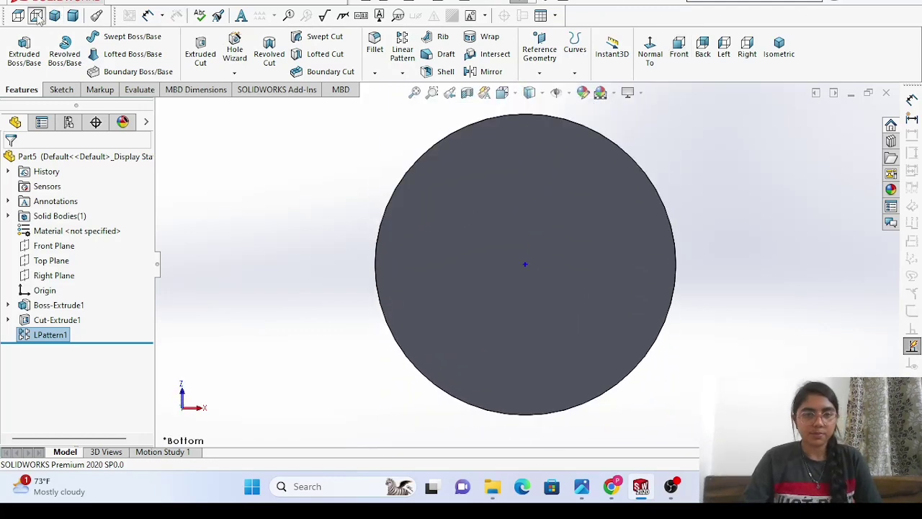
left_click(533, 238)
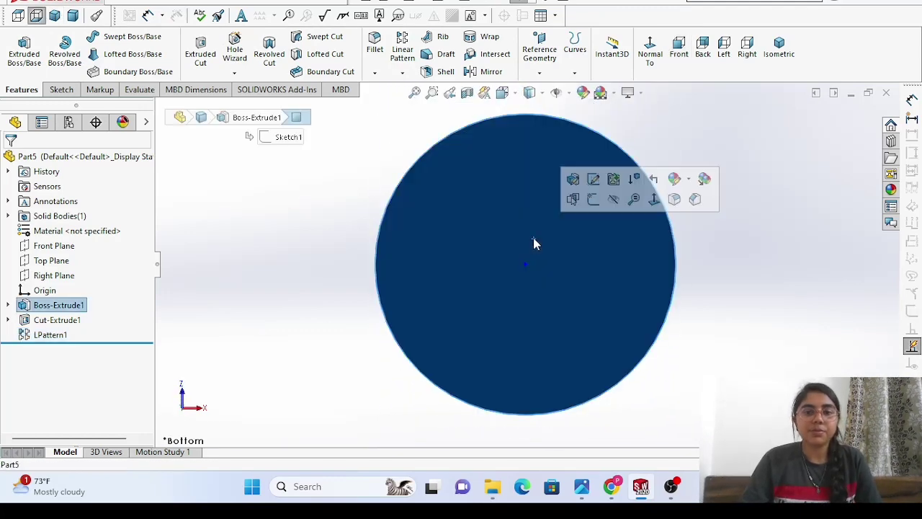
left_click(592, 201)
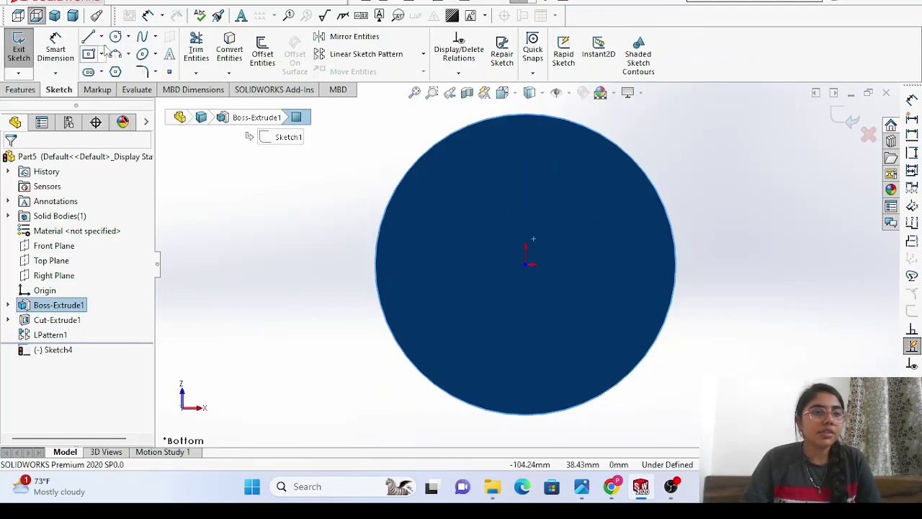
left_click(116, 36)
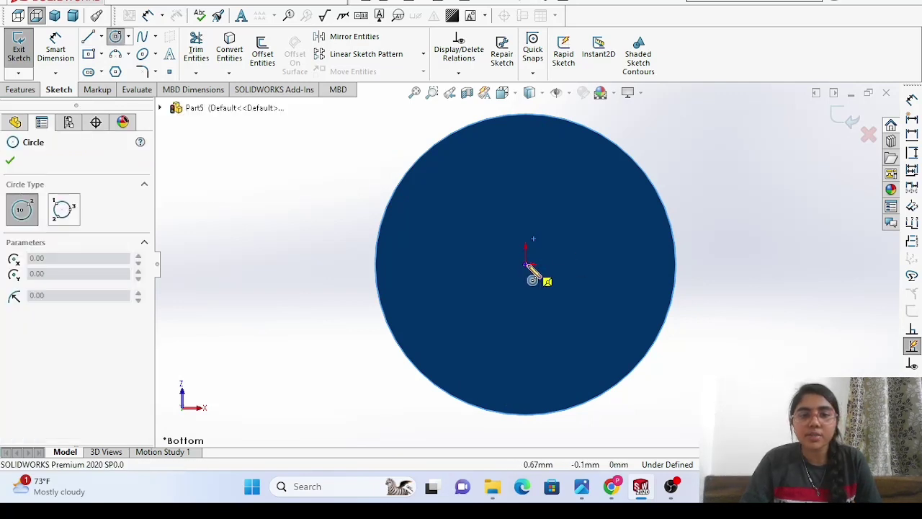
left_click(525, 264)
left_click(617, 358)
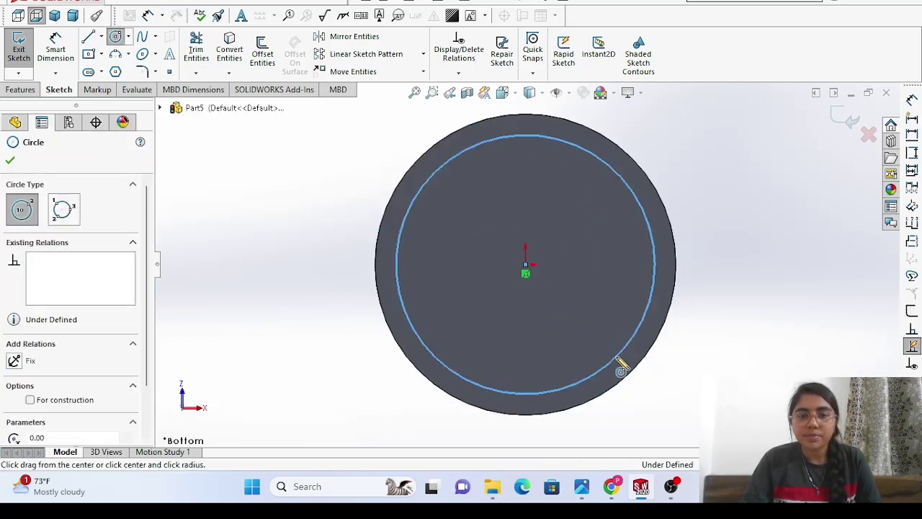
right_click(280, 226)
left_click(322, 231)
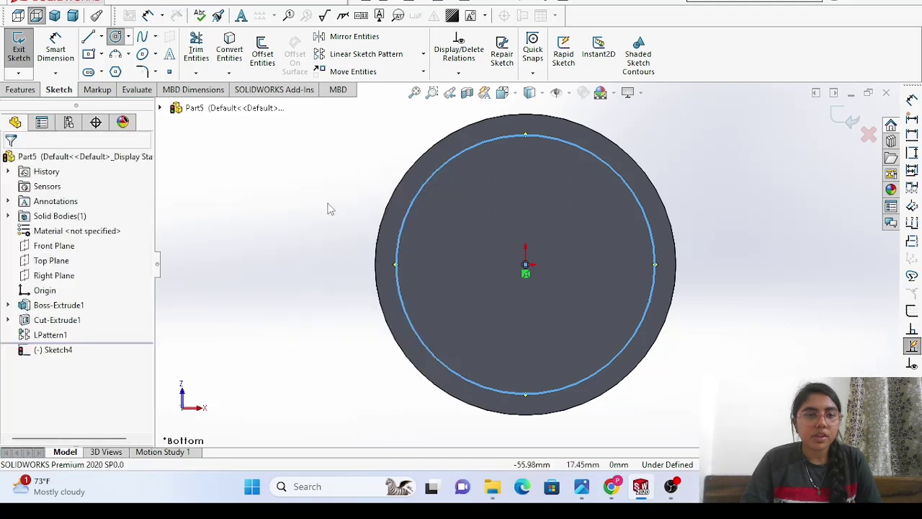
Dimension the circle's diameter to 76 mm and delete the dimension from the sketch.
left_click(55, 51)
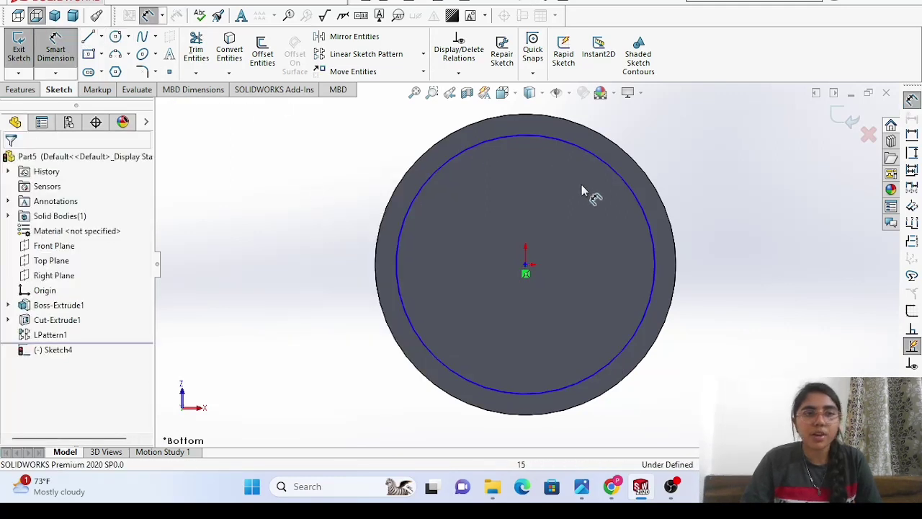
left_click(644, 206)
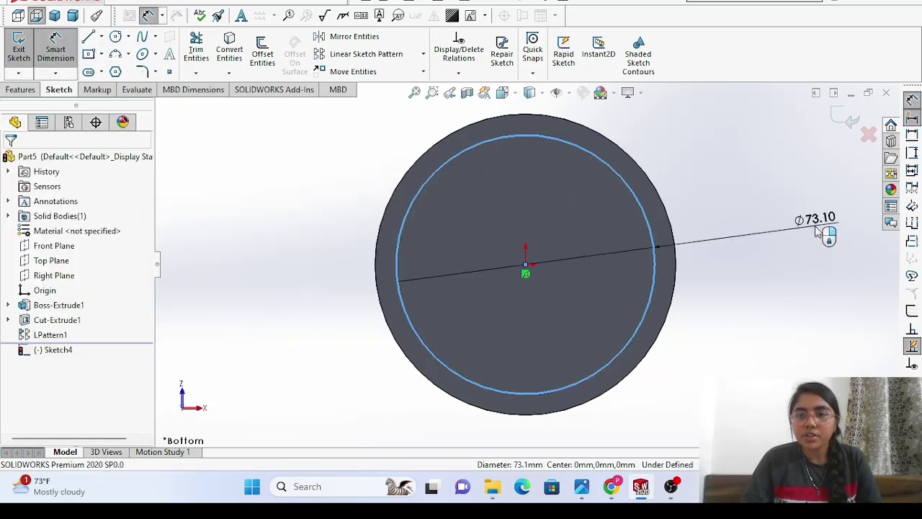
left_click(824, 237)
type("7")
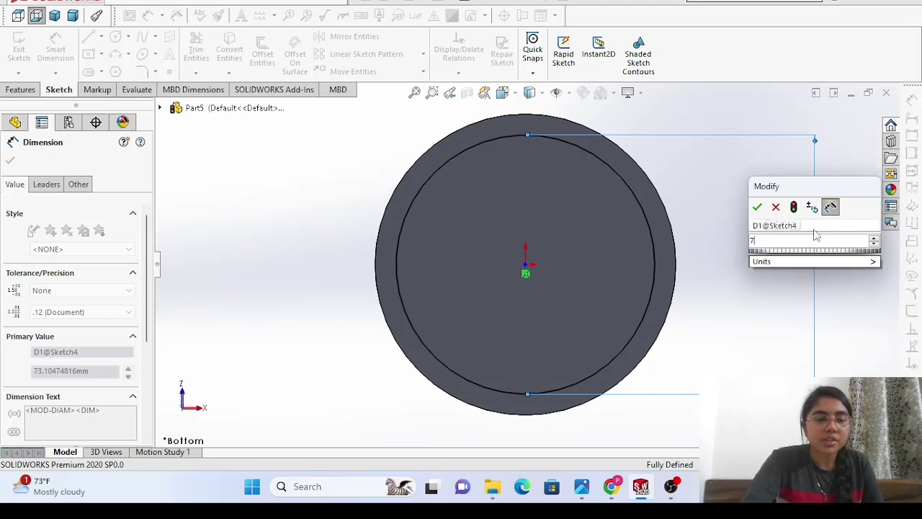
type("6")
left_click(757, 207)
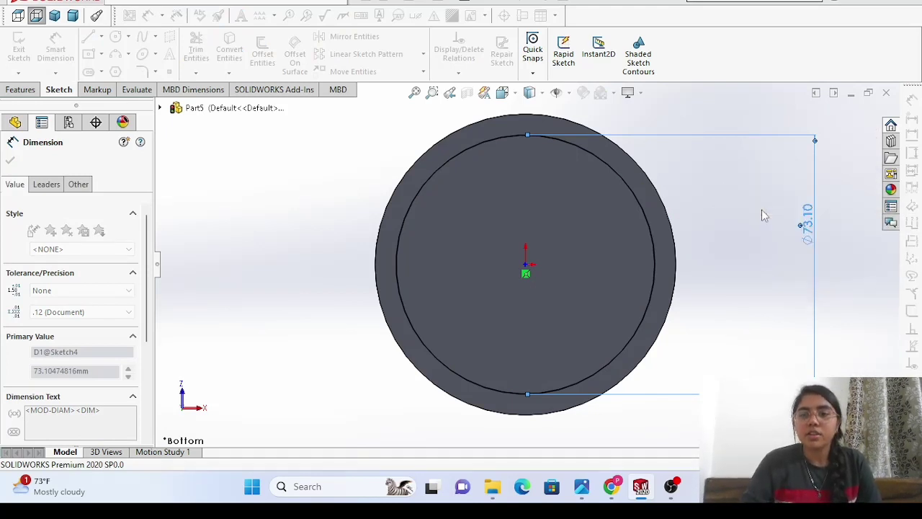
key("Delete")
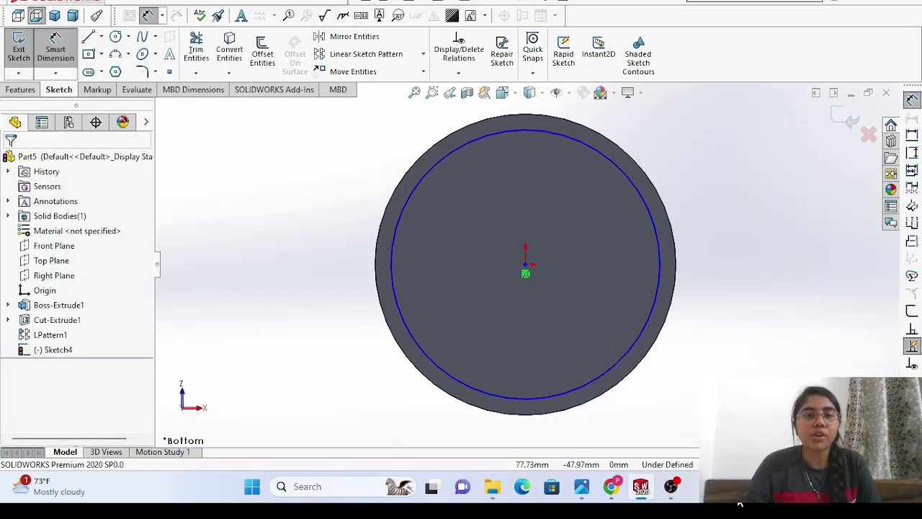
Try an extruded cut of the circle with a blind depth of 4.3 mm and undo it.
left_click(22, 90)
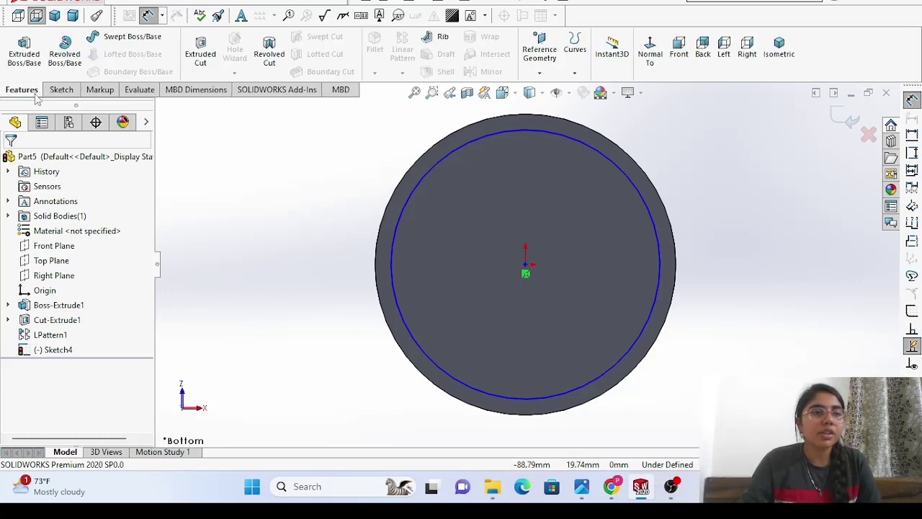
left_click(198, 56)
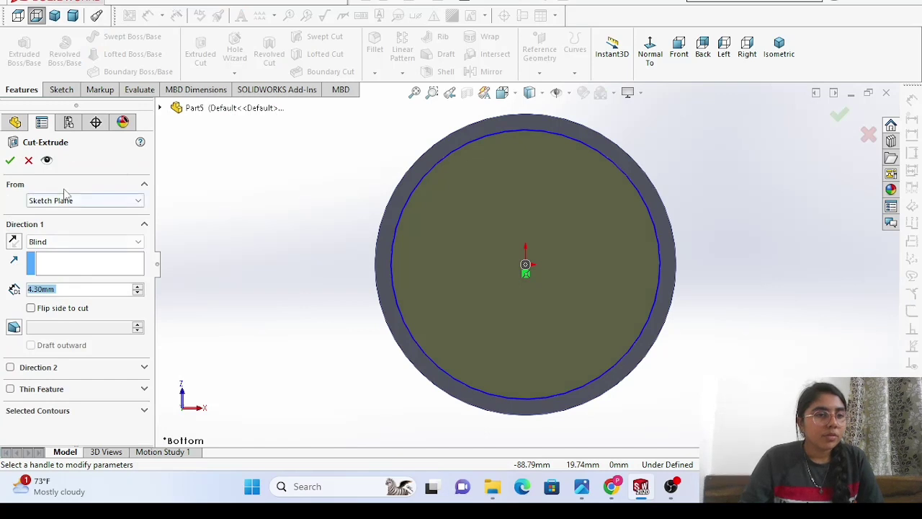
left_click(10, 160)
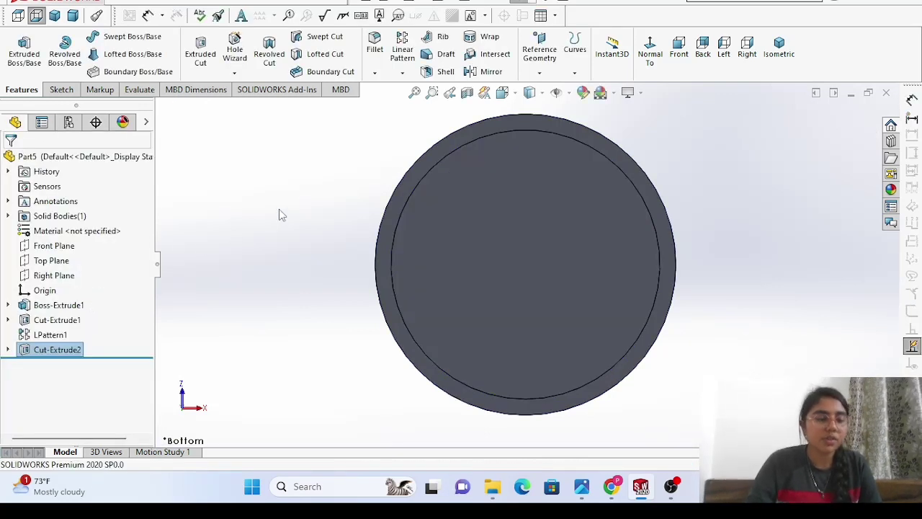
key("ctrl+z")
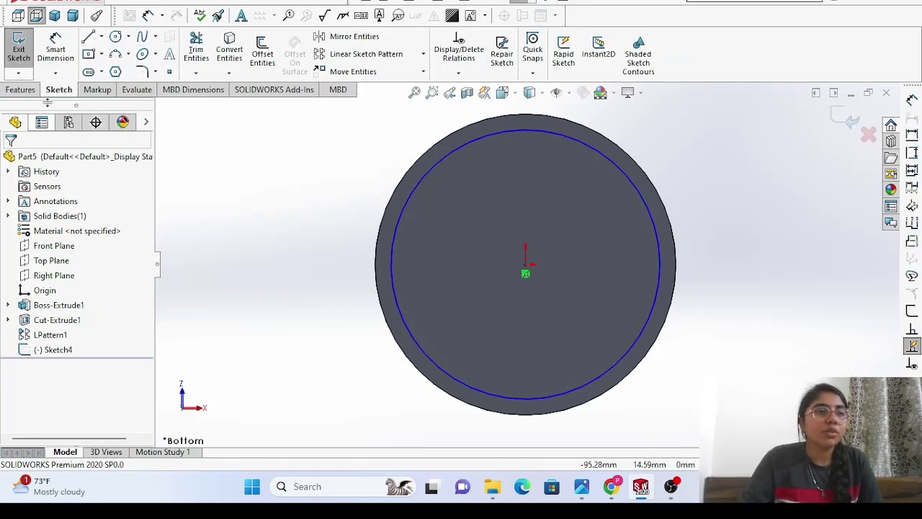
Cut the circle into the piston from its bottom face to a blind depth of 85 mm.
left_click(20, 90)
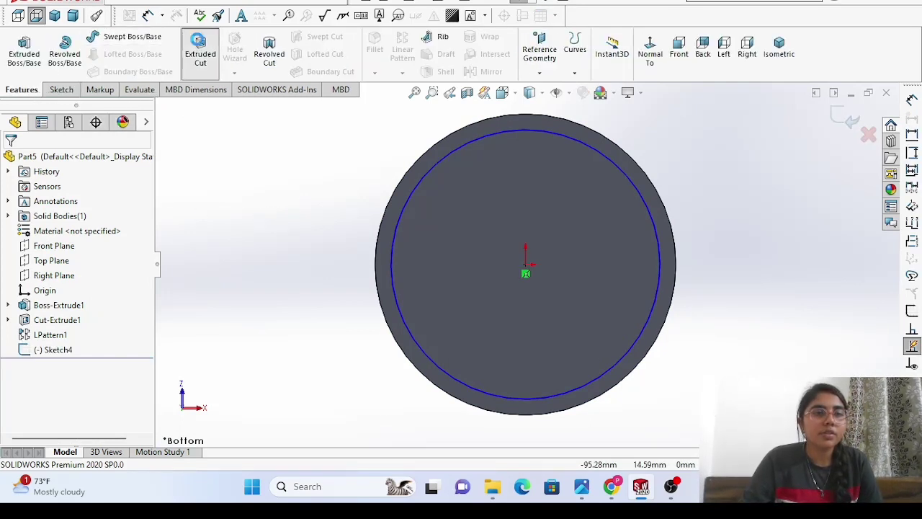
left_click(200, 51)
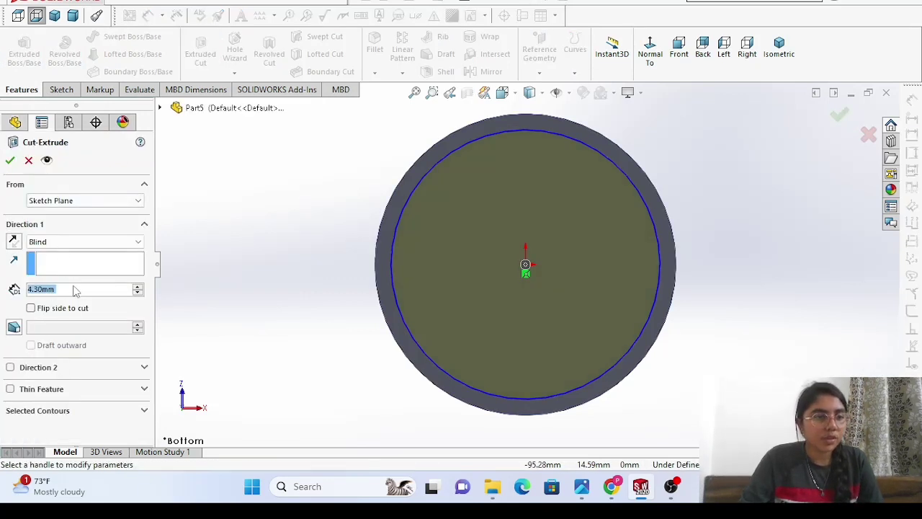
key("BackSpace")
type("8")
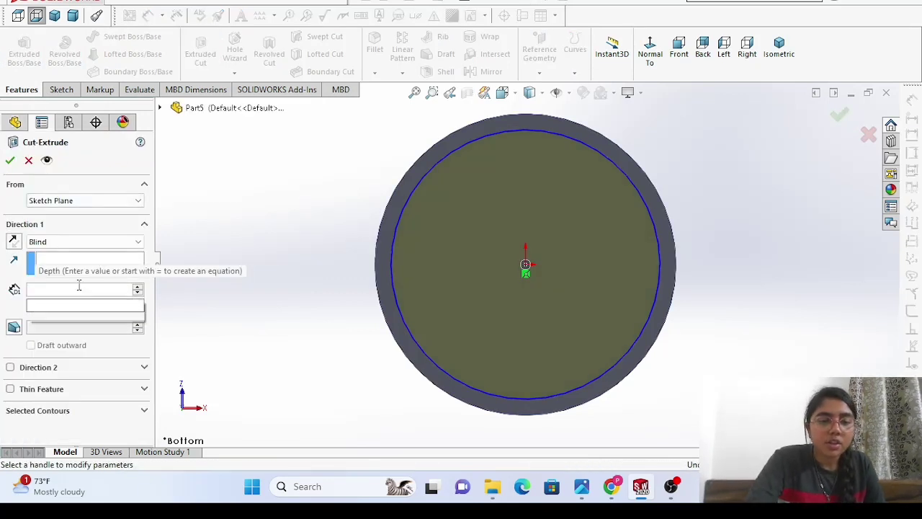
type("5")
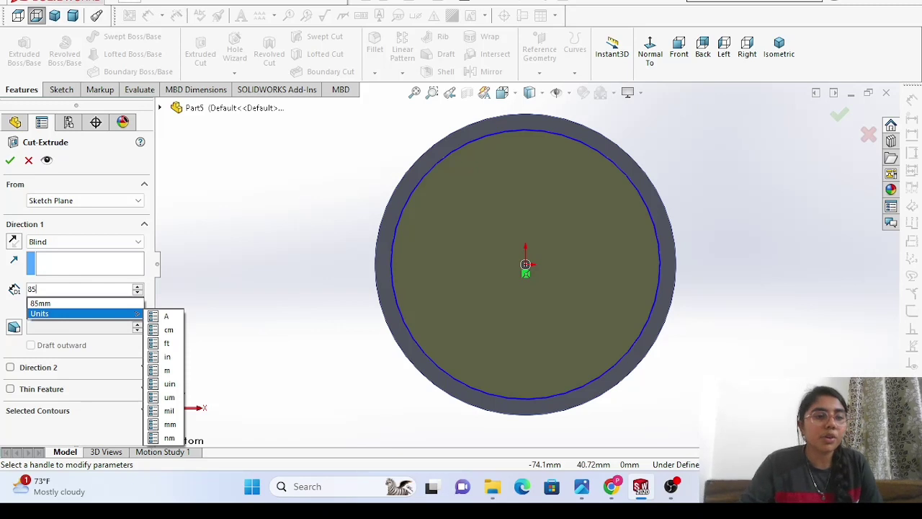
key("Return")
left_click(11, 161)
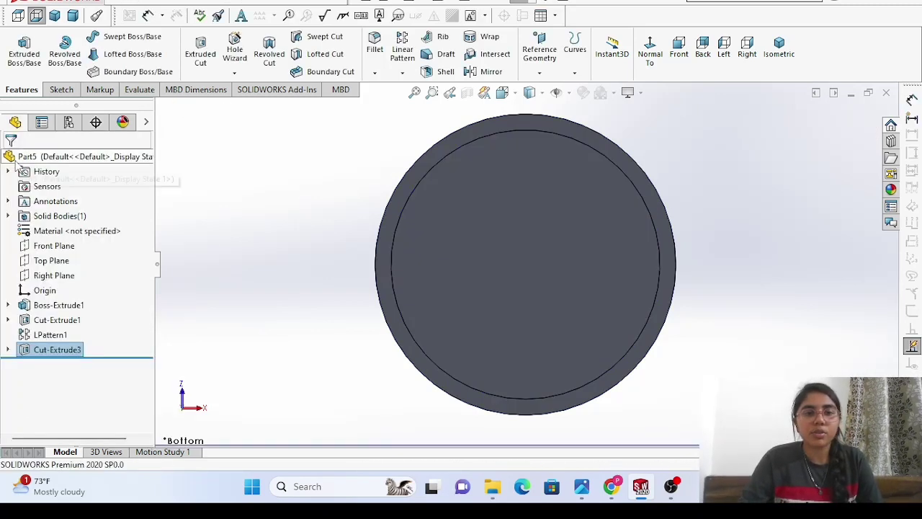
Rotate the model to examine the hollow interior and grooves, consult the piston.png drawing in Photos and return to SOLIDWORKS.
right_click(192, 230)
mouse_move(238, 236)
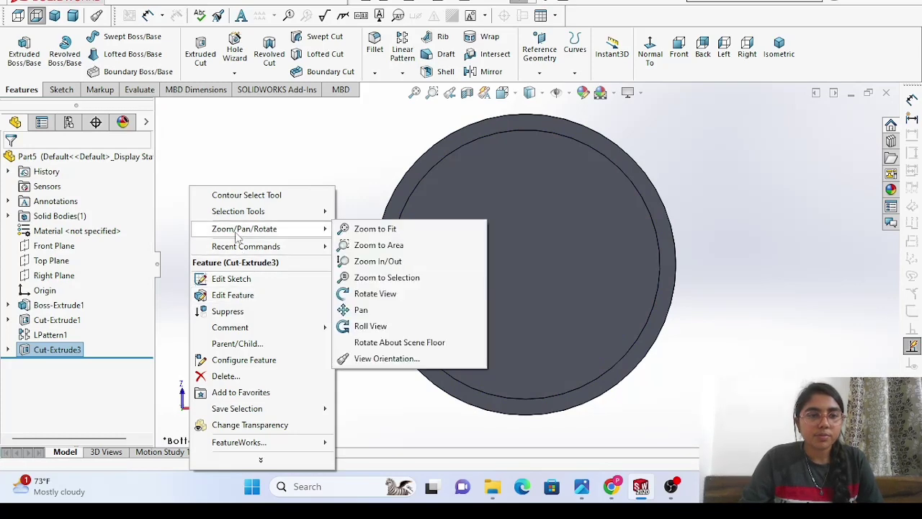
left_click(382, 294)
left_click_drag(288, 257, 335, 299)
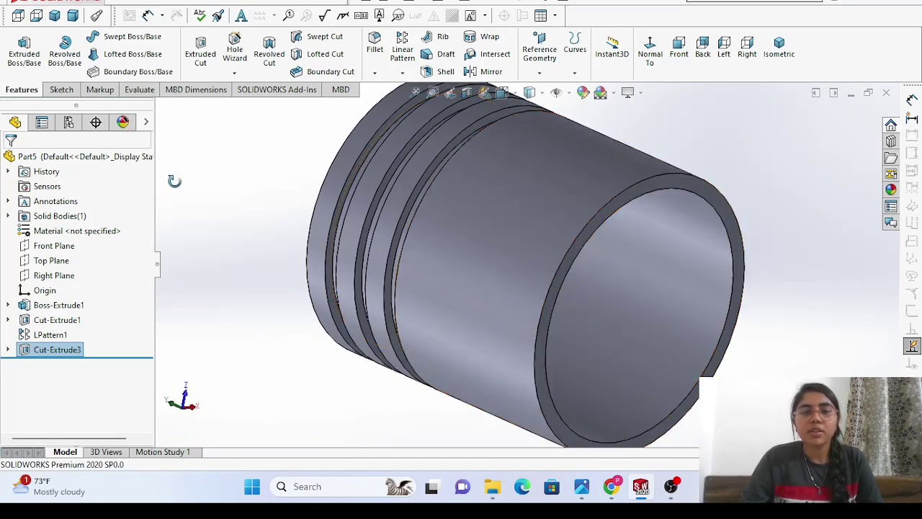
left_click_drag(226, 192, 492, 339)
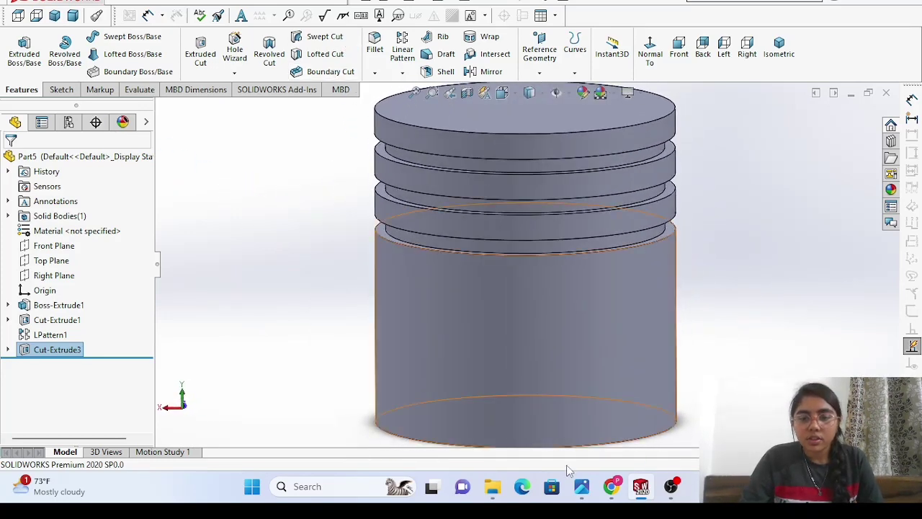
mouse_move(581, 486)
left_click(664, 437)
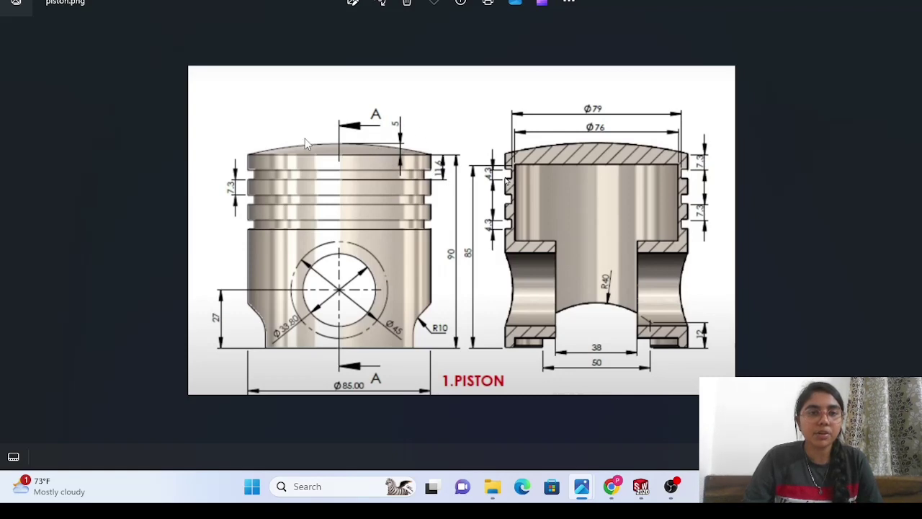
mouse_move(645, 491)
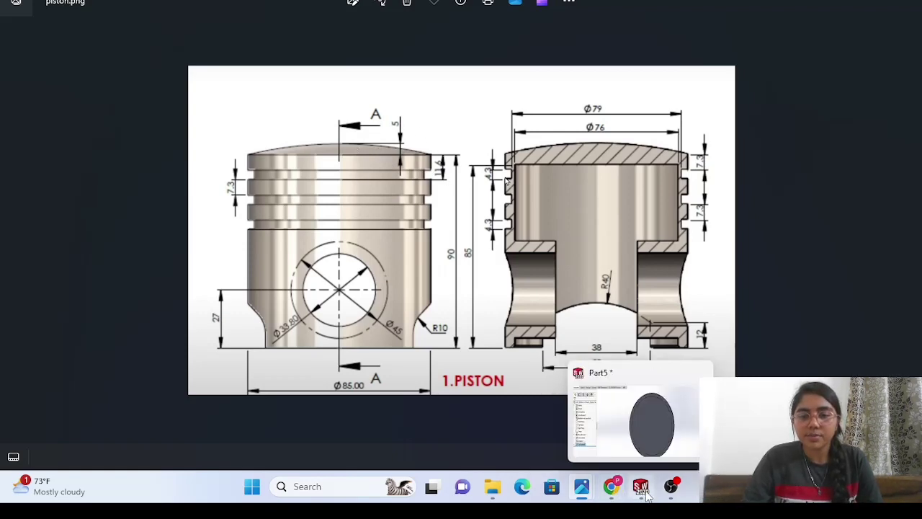
left_click(640, 443)
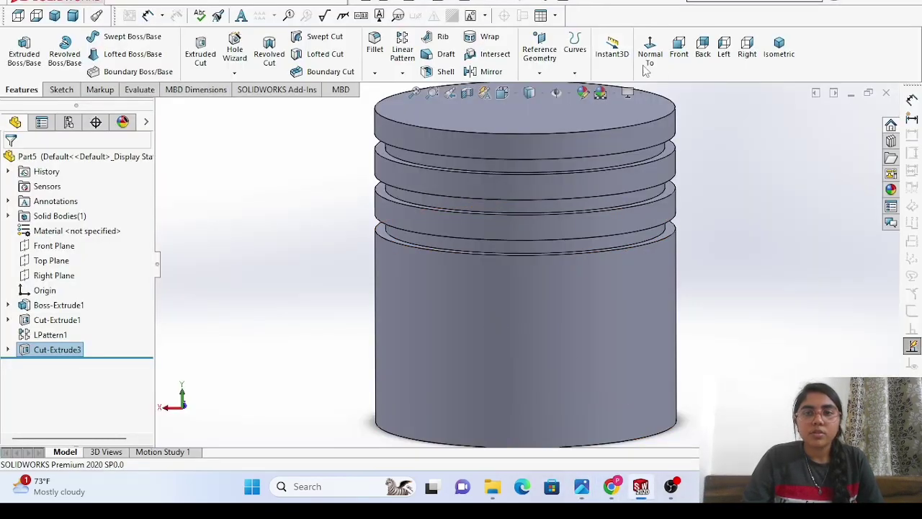
Orient the view straight onto the piston's top face and end the view rotation.
left_click(679, 45)
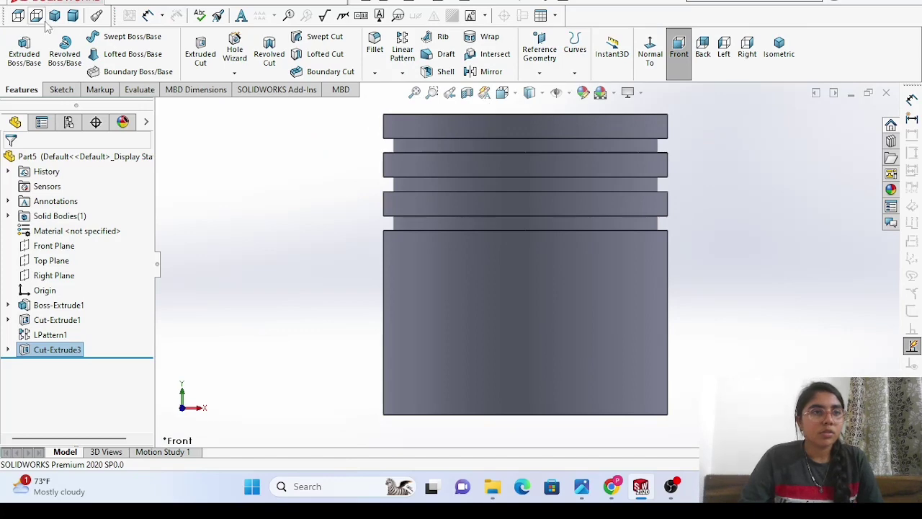
left_click(18, 15)
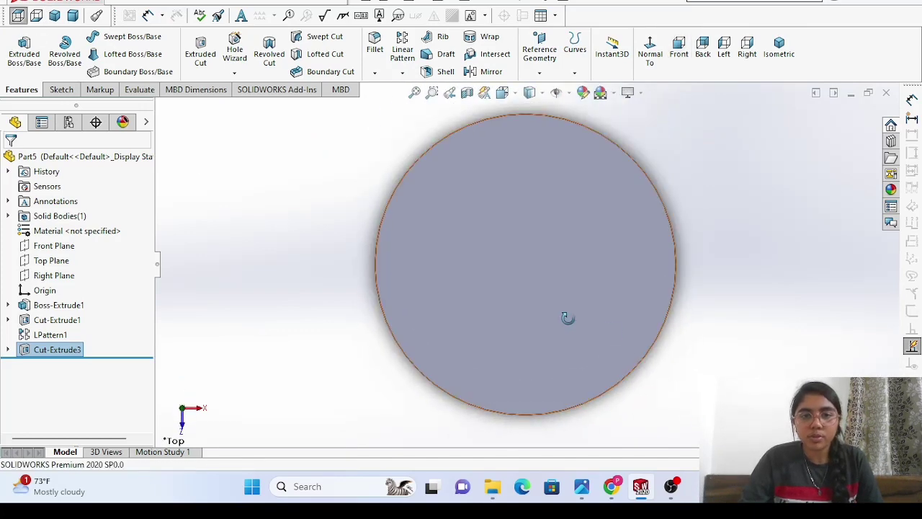
left_click(567, 317)
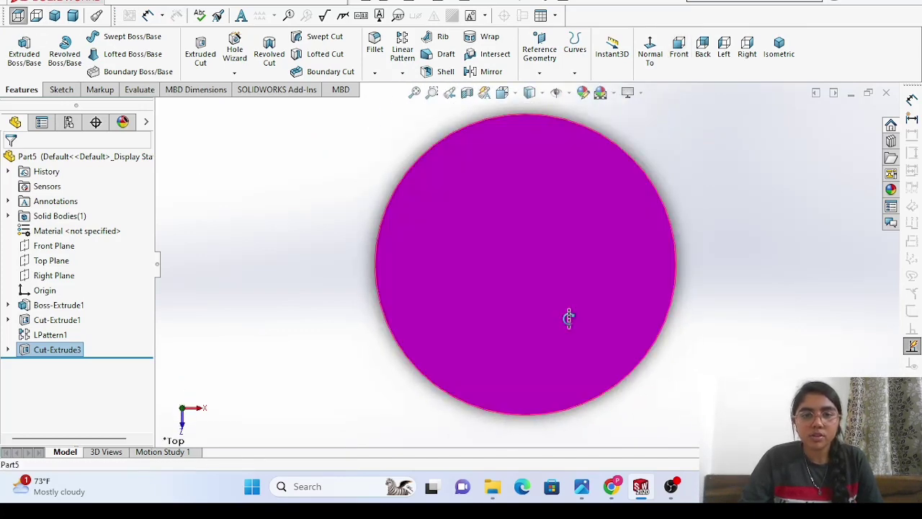
right_click(297, 193)
left_click(328, 203)
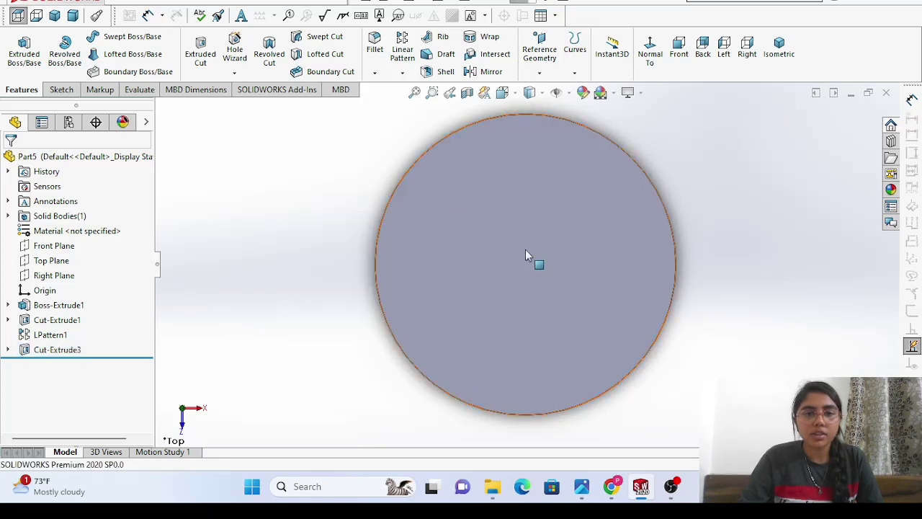
left_click(523, 247)
left_click(584, 209)
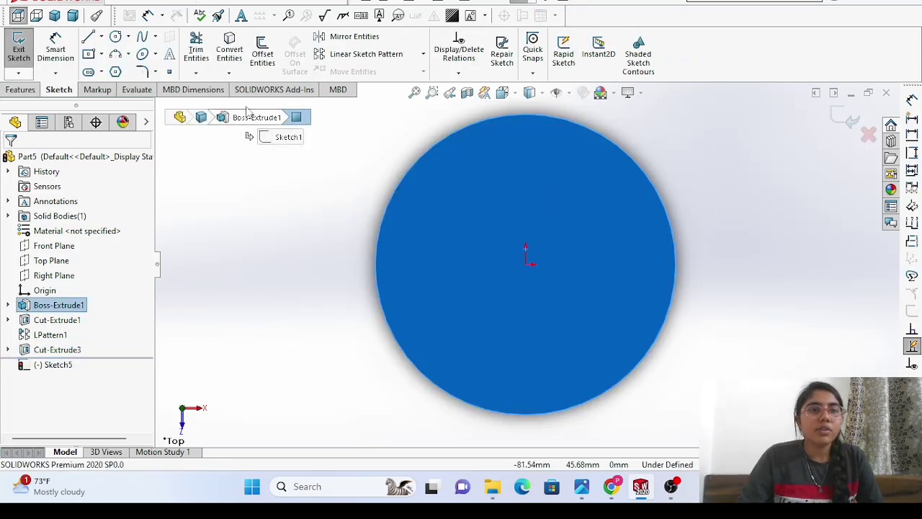
left_click(216, 4)
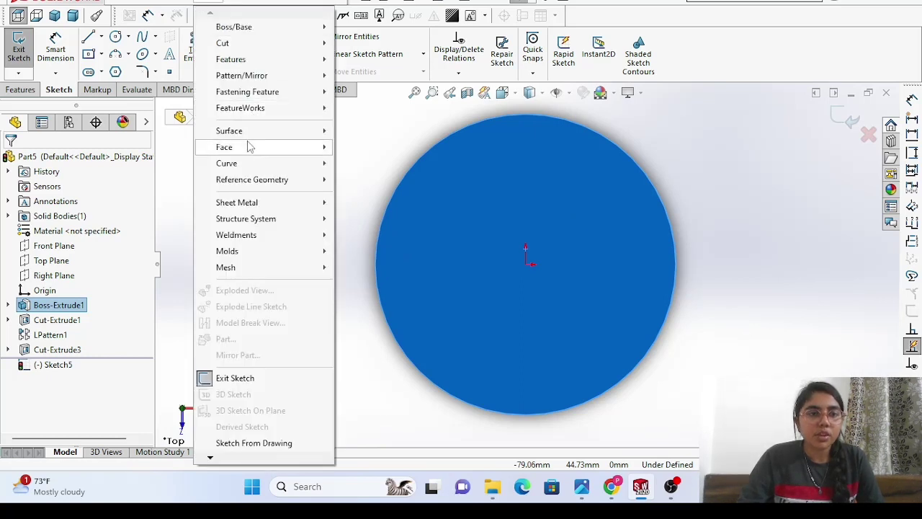
mouse_move(241, 64)
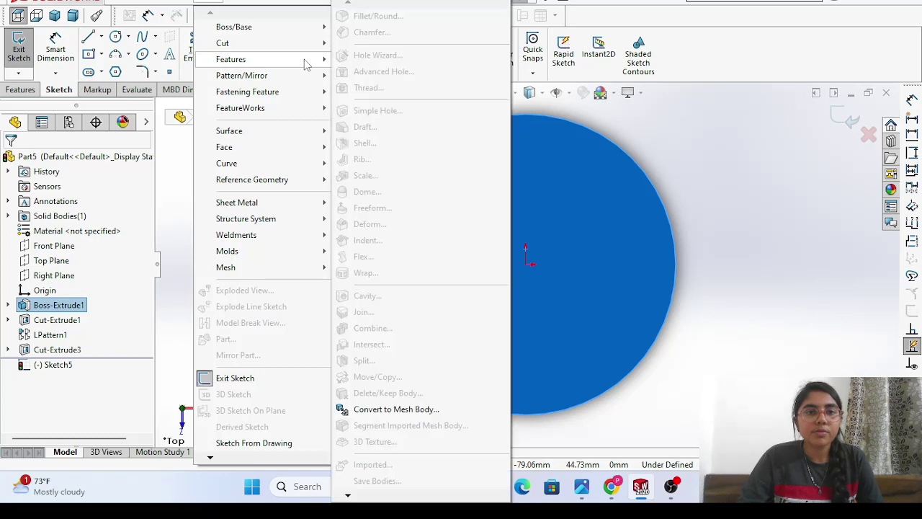
left_click(889, 232)
left_click(166, 210)
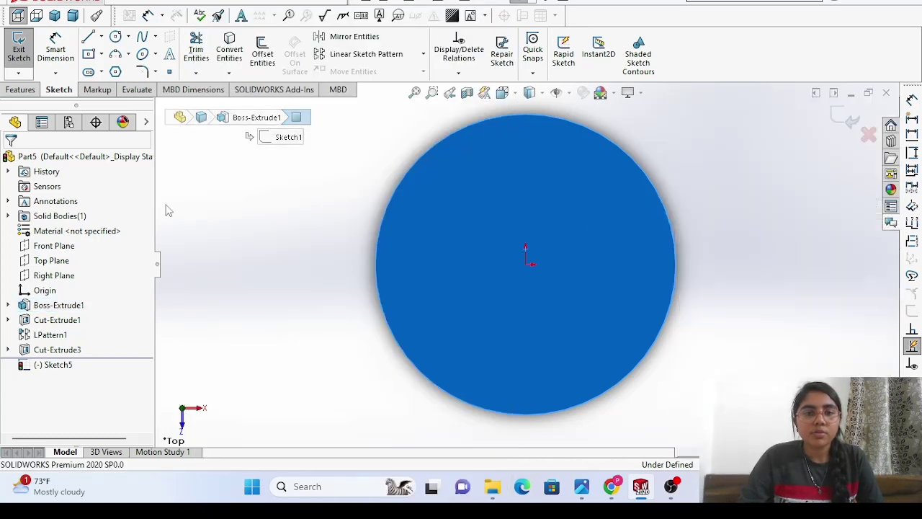
left_click(203, 5)
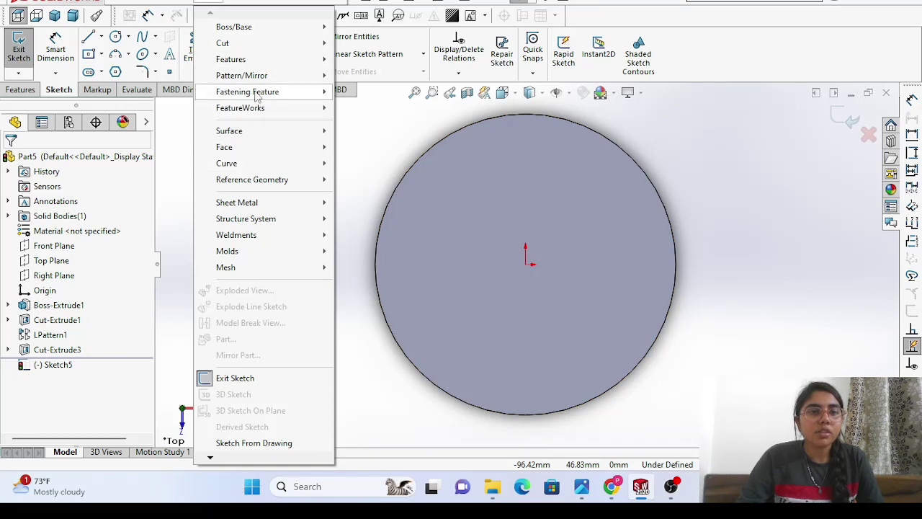
mouse_move(248, 64)
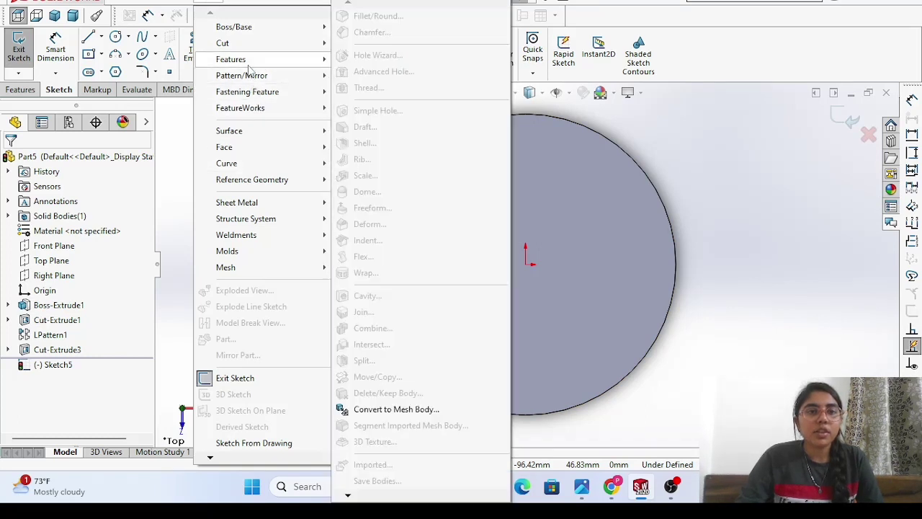
left_click(808, 189)
key("ctrl+z")
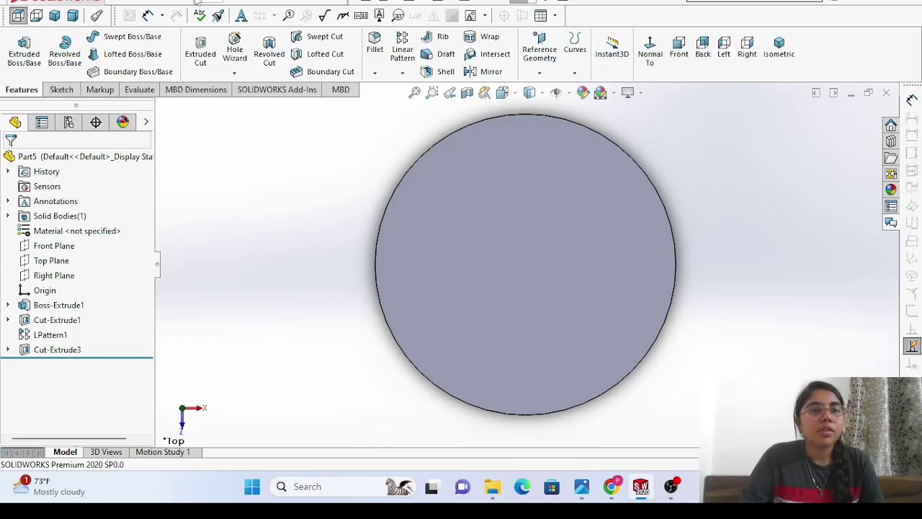
Add a non-elliptical dome with a height of 5 mm to the piston's top face.
left_click(541, 209)
left_click(201, 4)
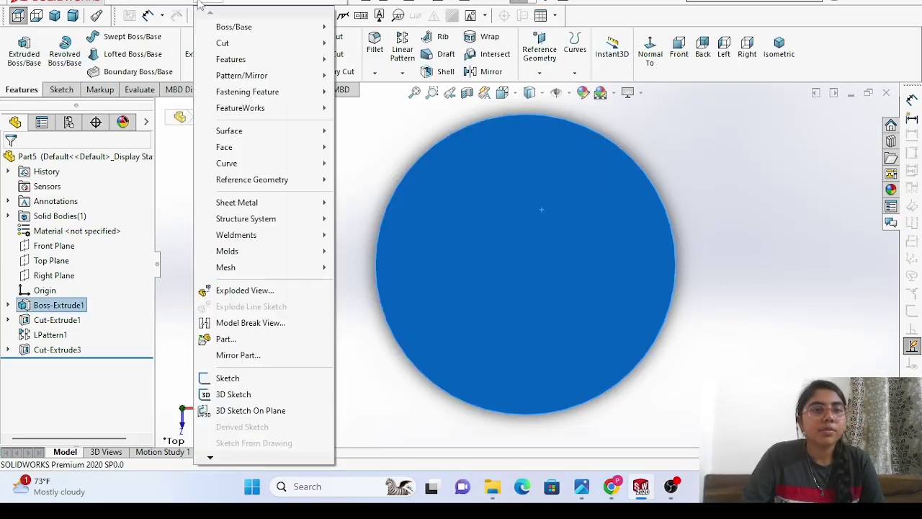
mouse_move(241, 61)
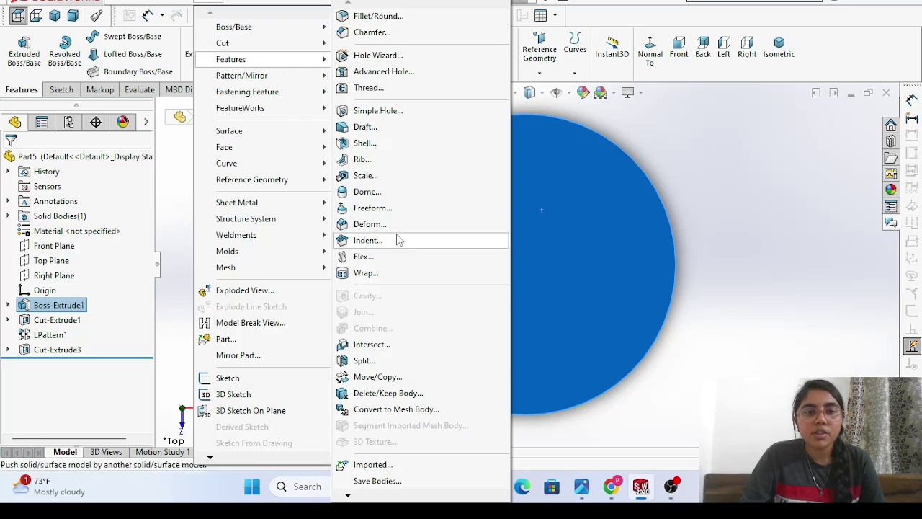
left_click(392, 193)
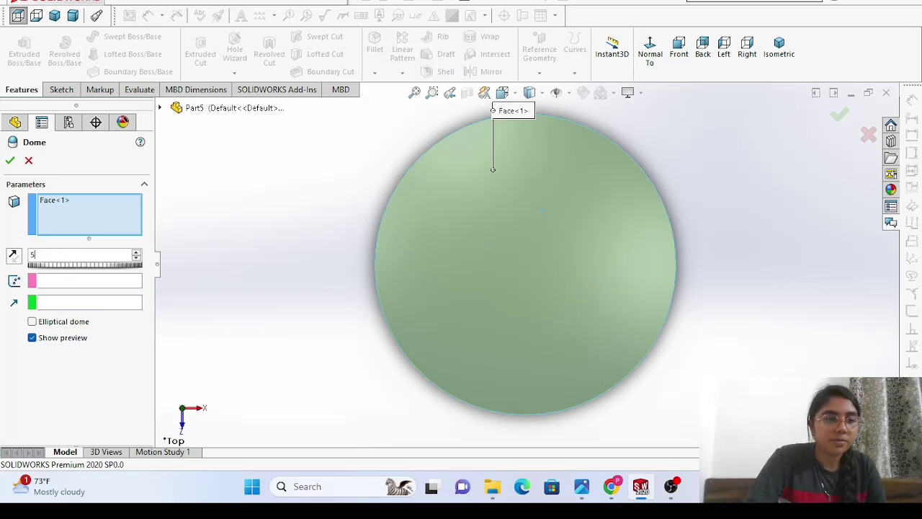
double_click(71, 253)
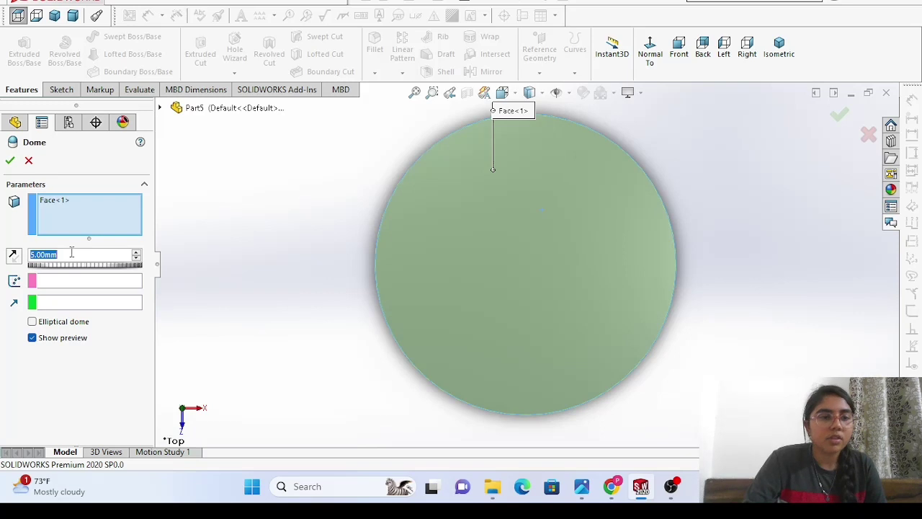
left_click(10, 162)
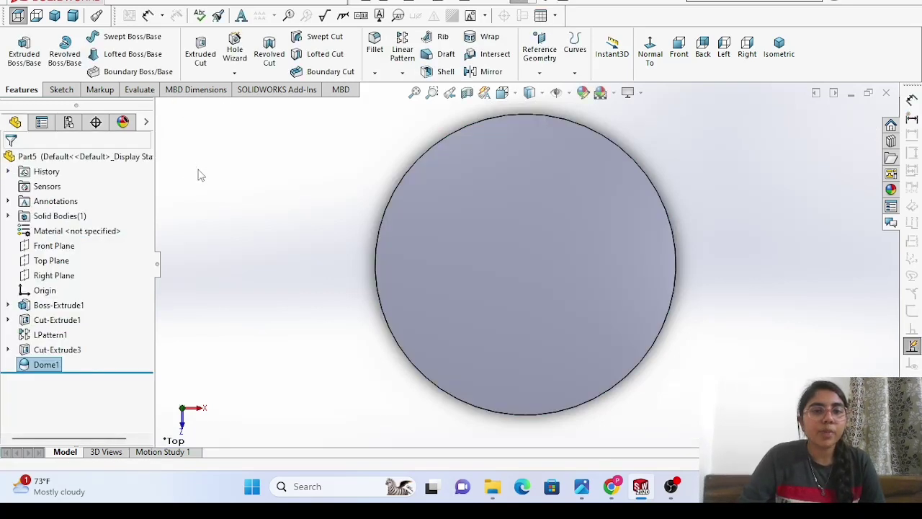
Rotate the model to examine the domed top and return to the front view.
right_click(224, 194)
mouse_move(268, 232)
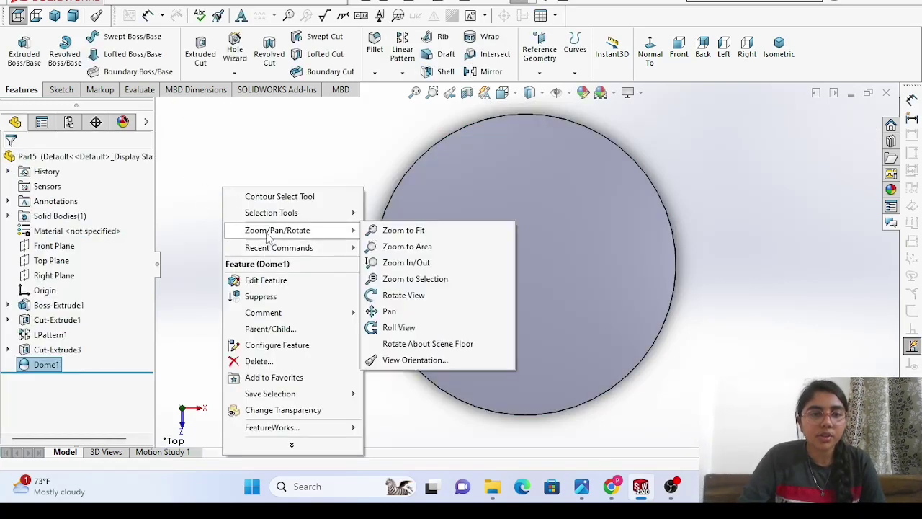
left_click(396, 294)
left_click_drag(292, 335, 247, 124)
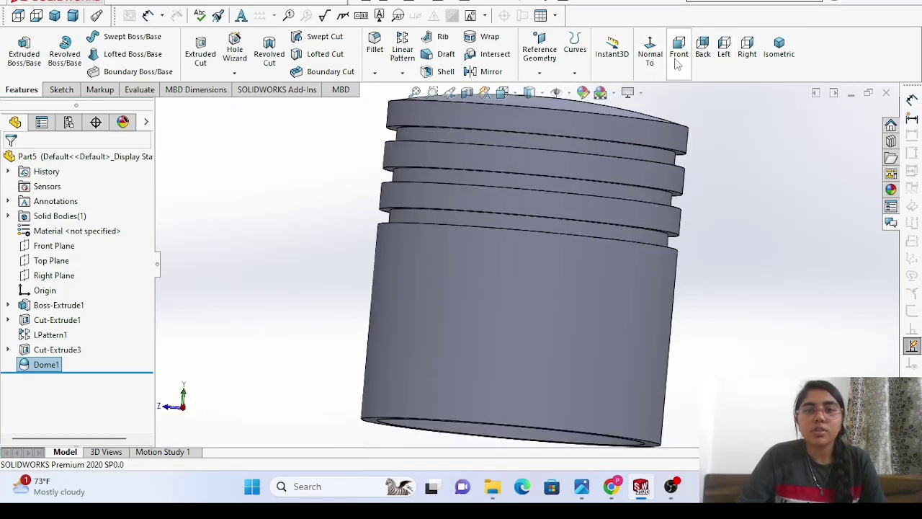
left_click(679, 58)
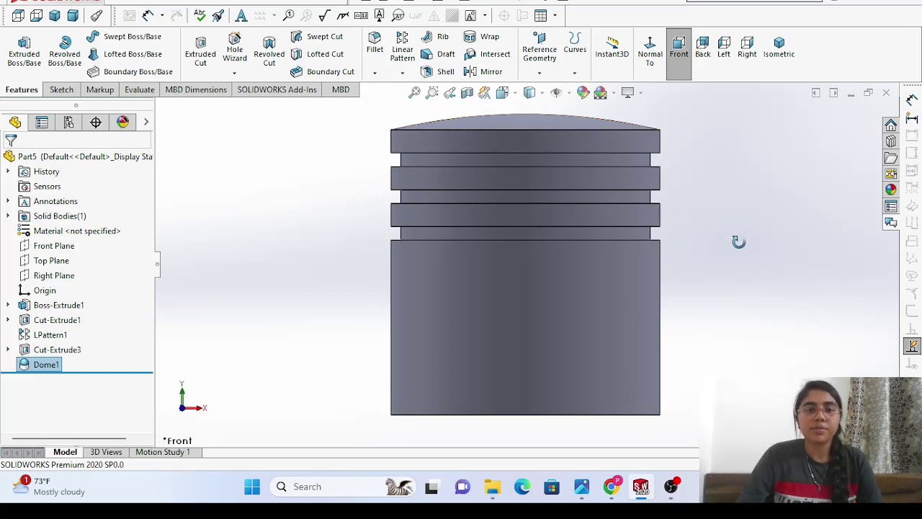
Consult the piston.png drawing in Photos and return to SOLIDWORKS.
mouse_move(581, 492)
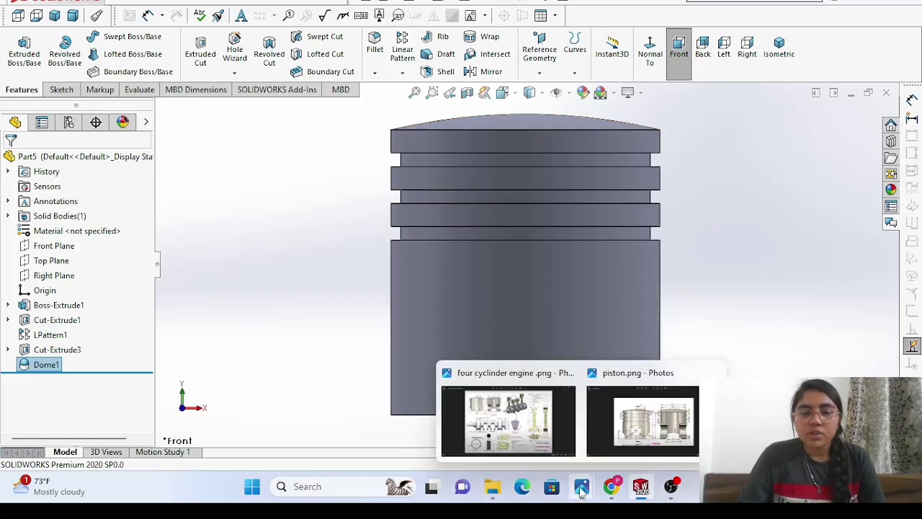
left_click(654, 444)
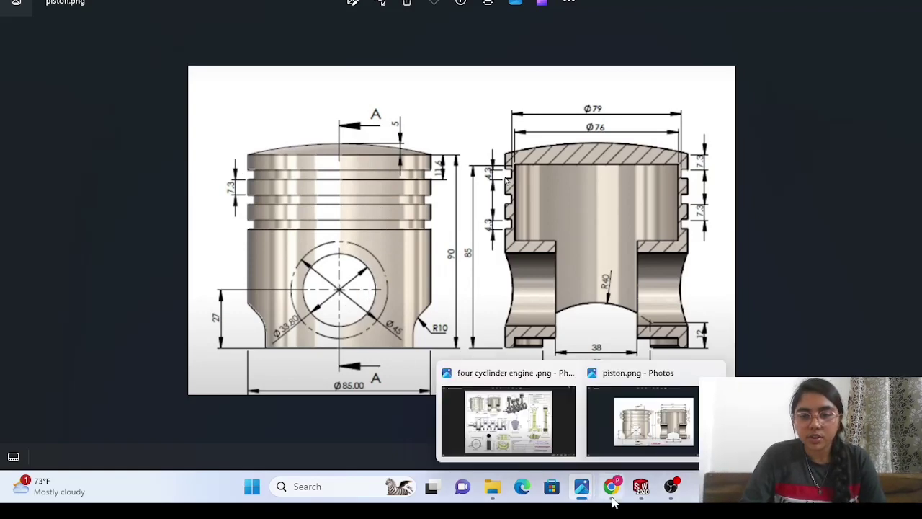
left_click(635, 448)
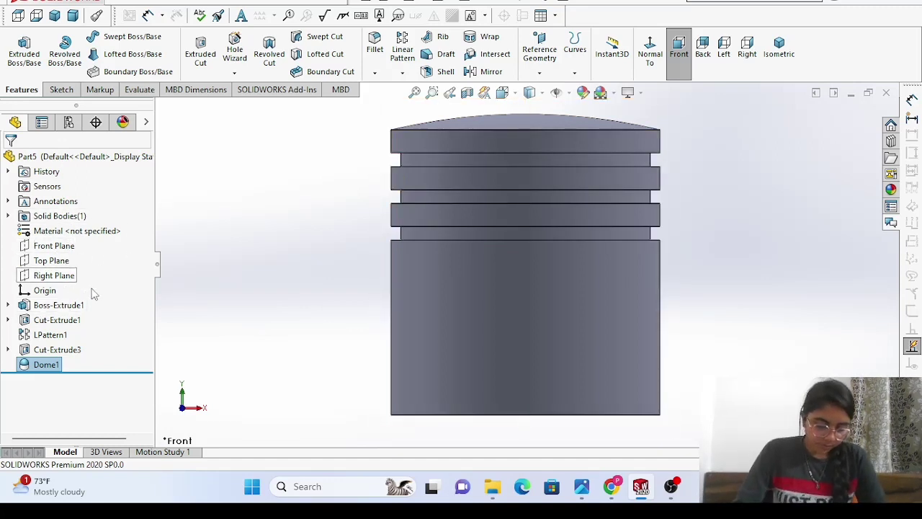
Sketch a circle about 36 mm in diameter on the Front Plane, centred about 27 mm directly above the origin.
left_click(56, 245)
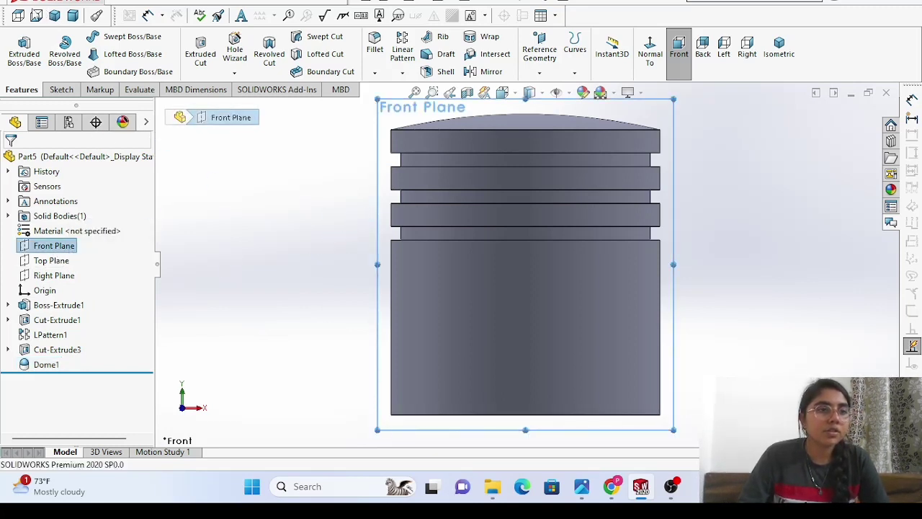
right_click(292, 236)
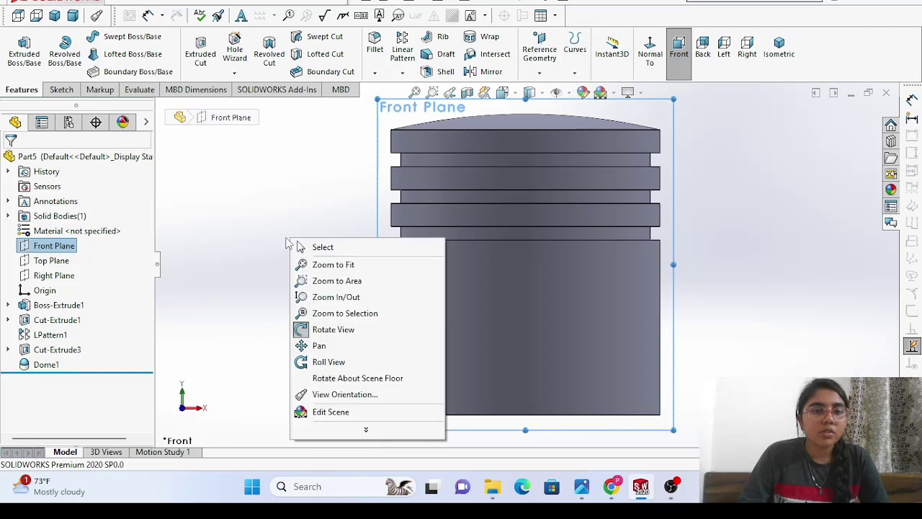
left_click(295, 251)
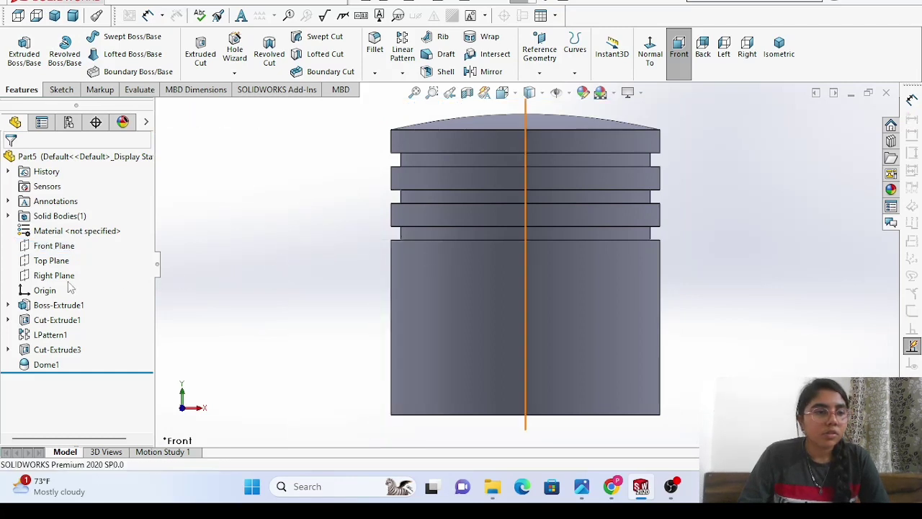
left_click(61, 248)
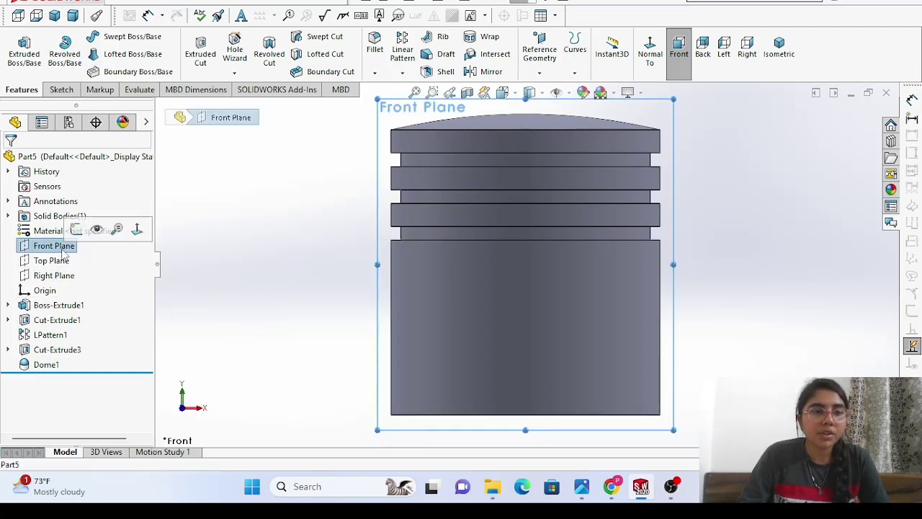
left_click(76, 229)
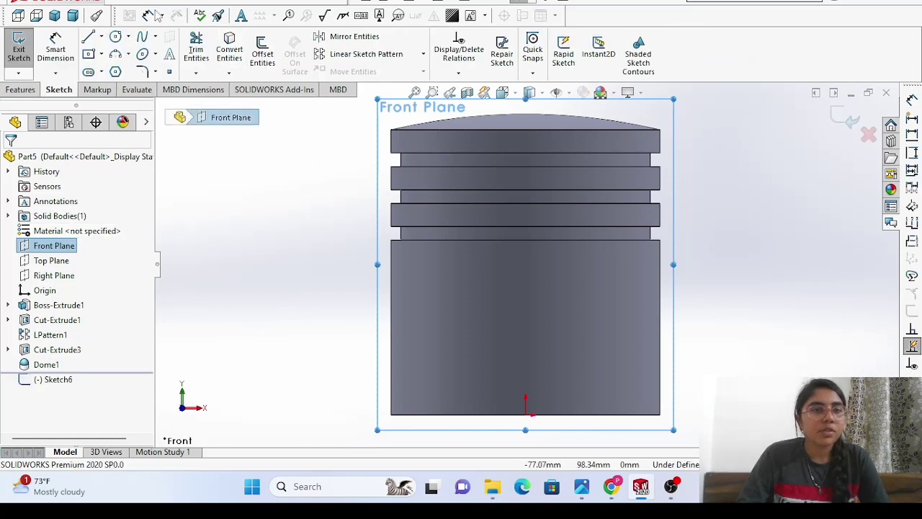
left_click(114, 38)
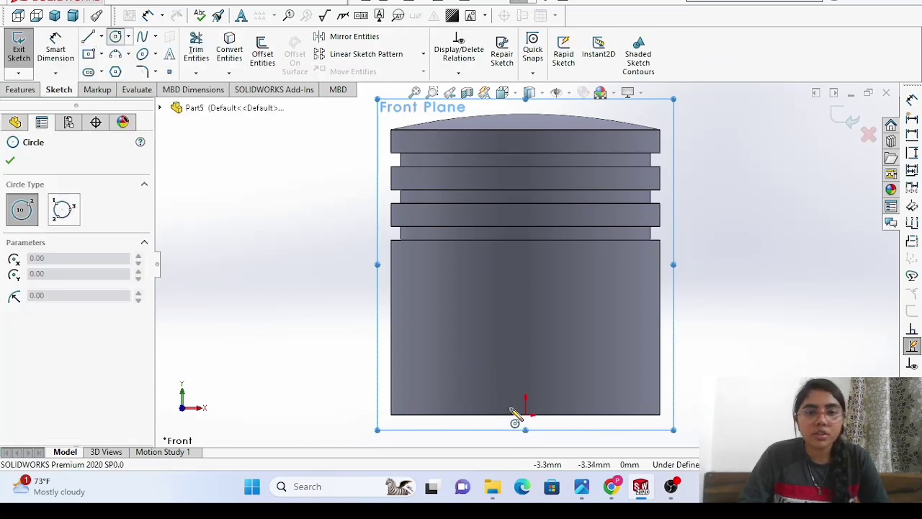
left_click(529, 343)
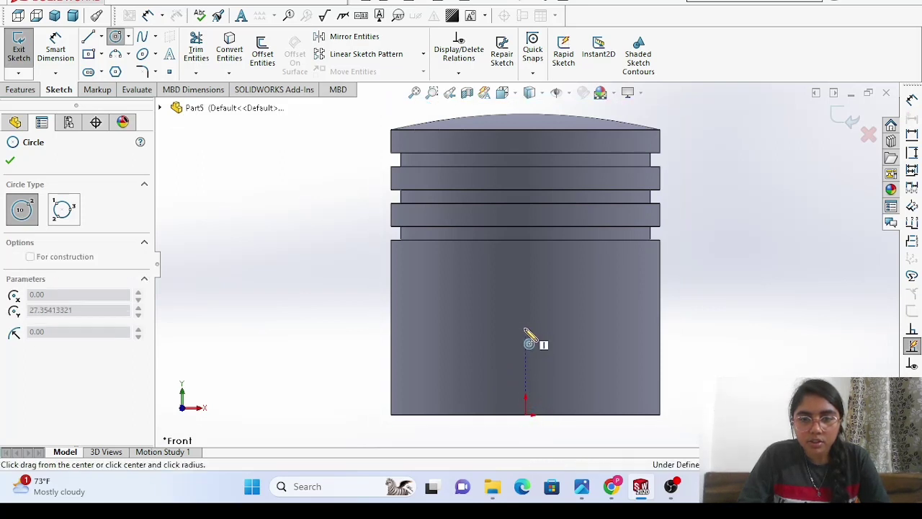
left_click(555, 378)
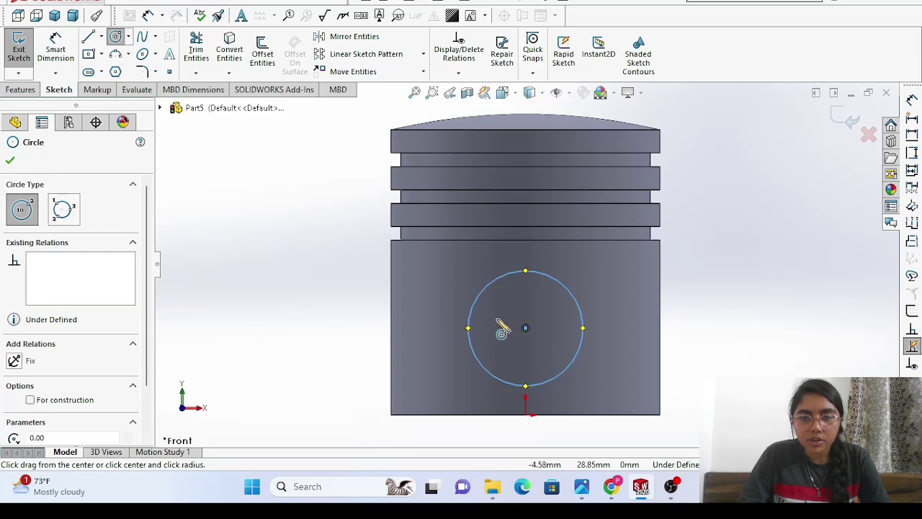
right_click(294, 256)
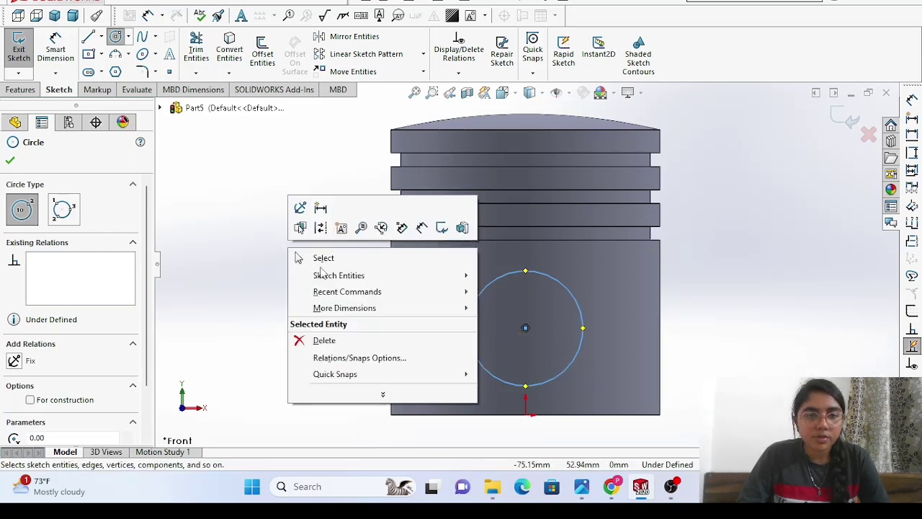
left_click(322, 257)
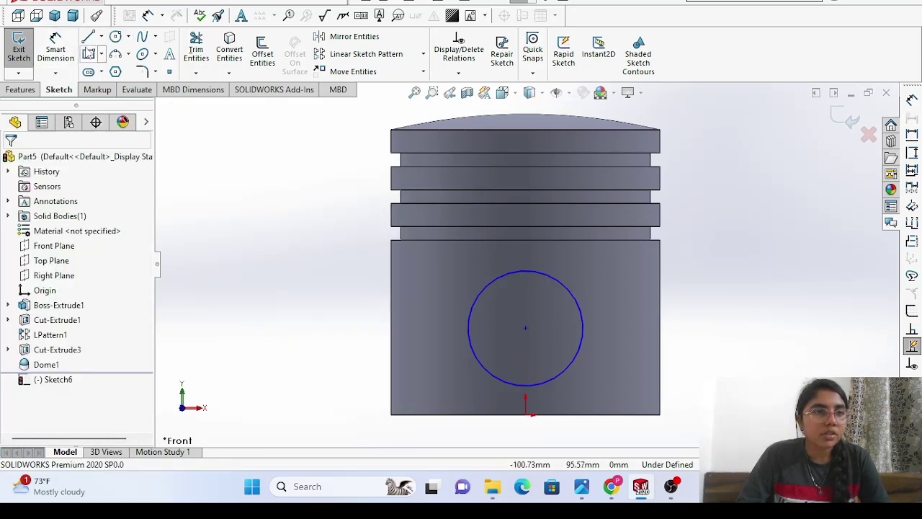
Dimension the pin-hole circle to a diameter of 33.8 mm and remove the dimension from the sketch.
left_click(55, 49)
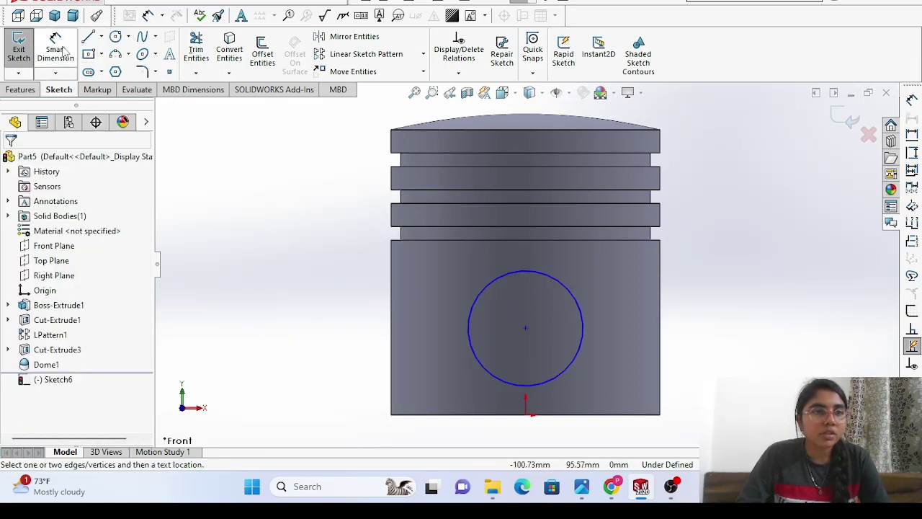
left_click(580, 327)
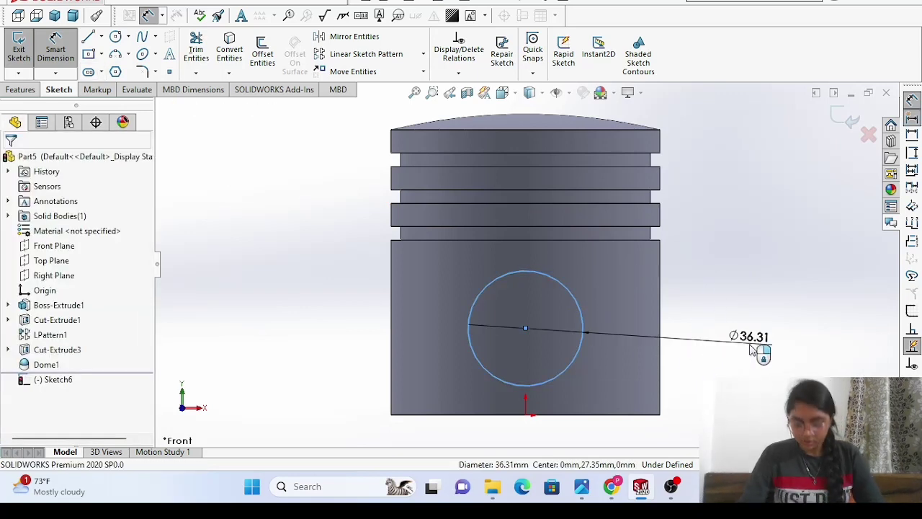
left_click(751, 349)
key("BackSpace")
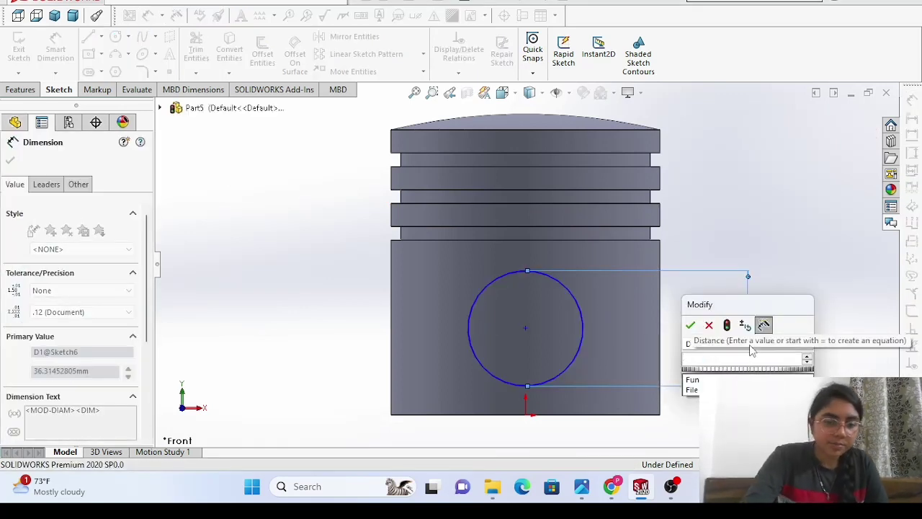
type("33.8")
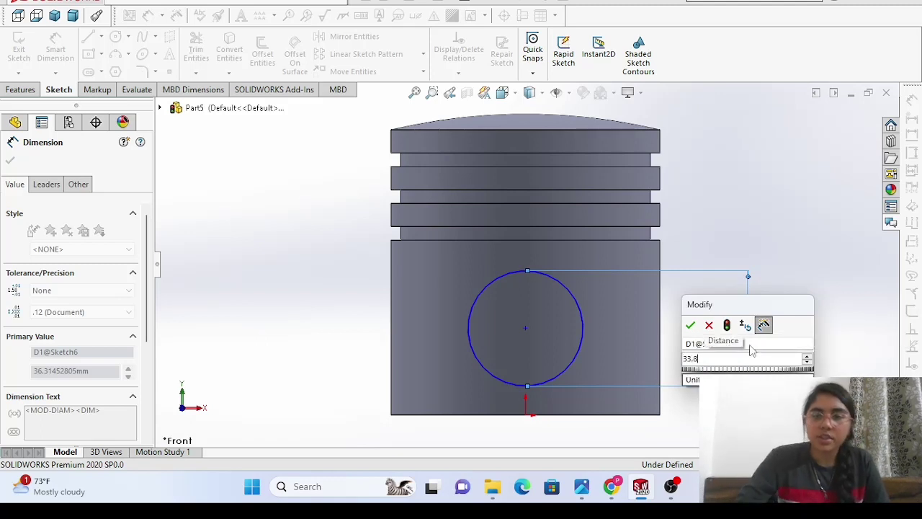
left_click(690, 325)
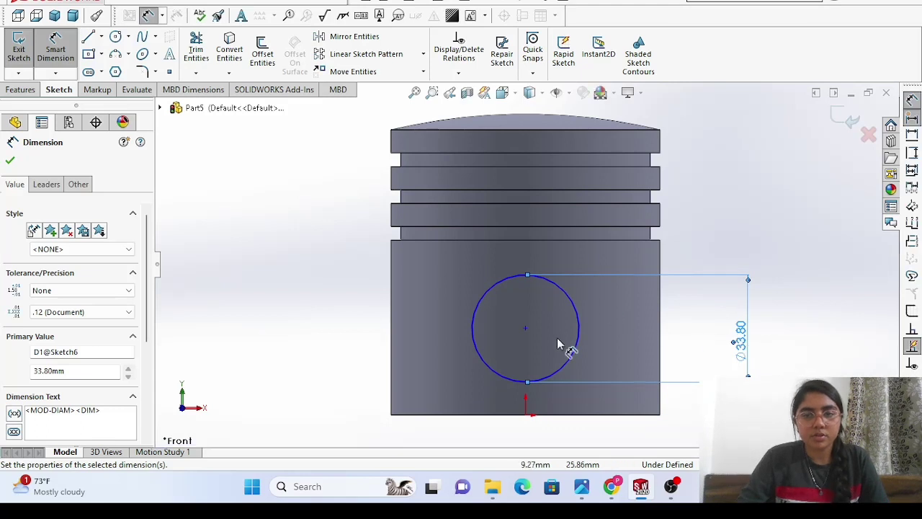
key("Delete")
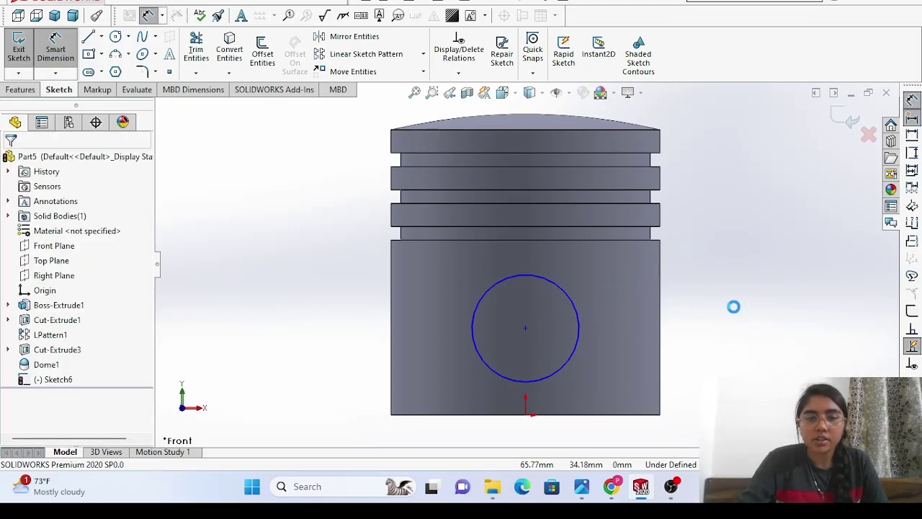
Set the circle's centre 27 mm above the origin with a dimension and remove that dimension from the sketch.
left_click(525, 328)
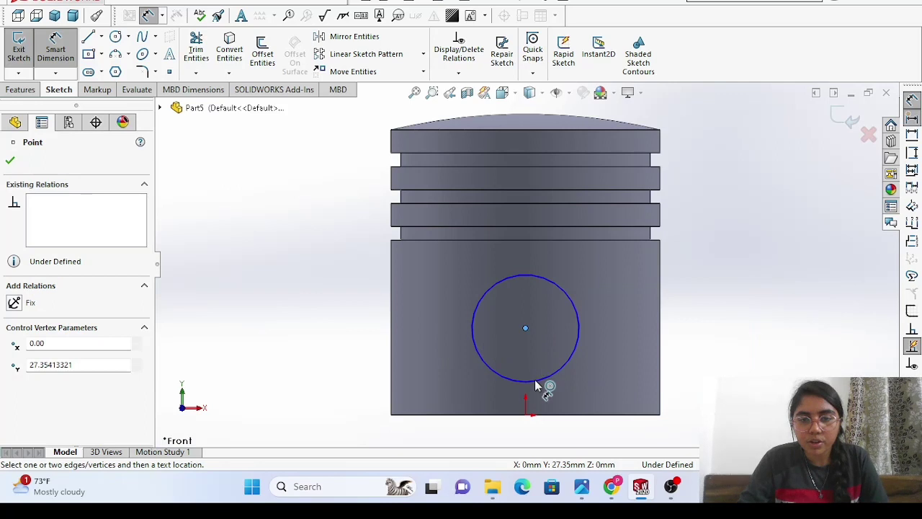
left_click(526, 415)
left_click(747, 388)
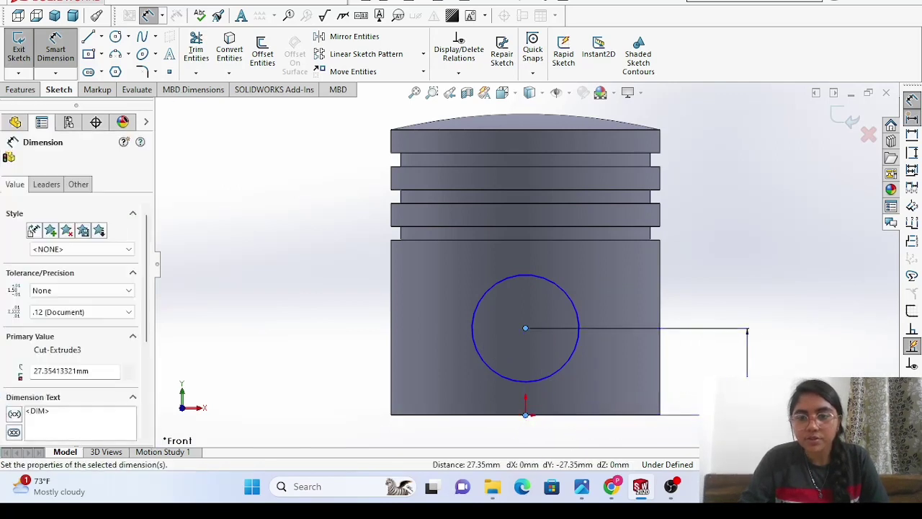
type("=")
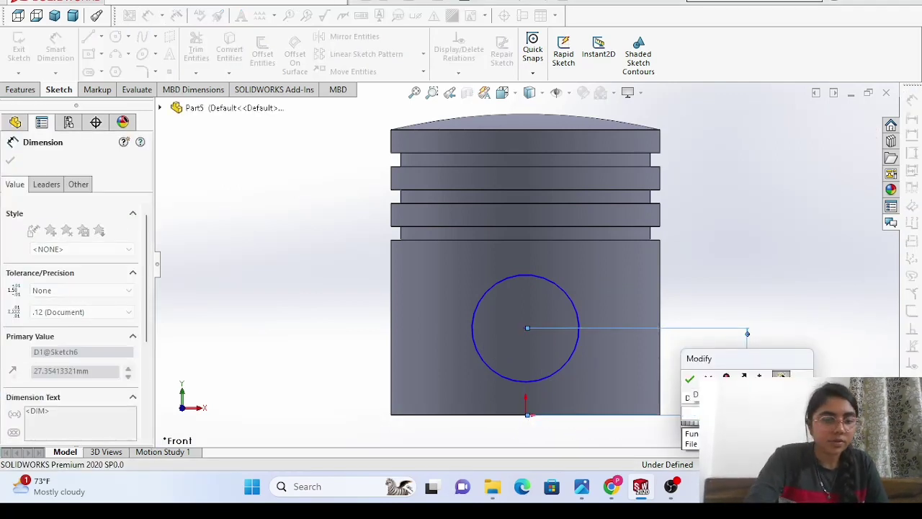
type("2")
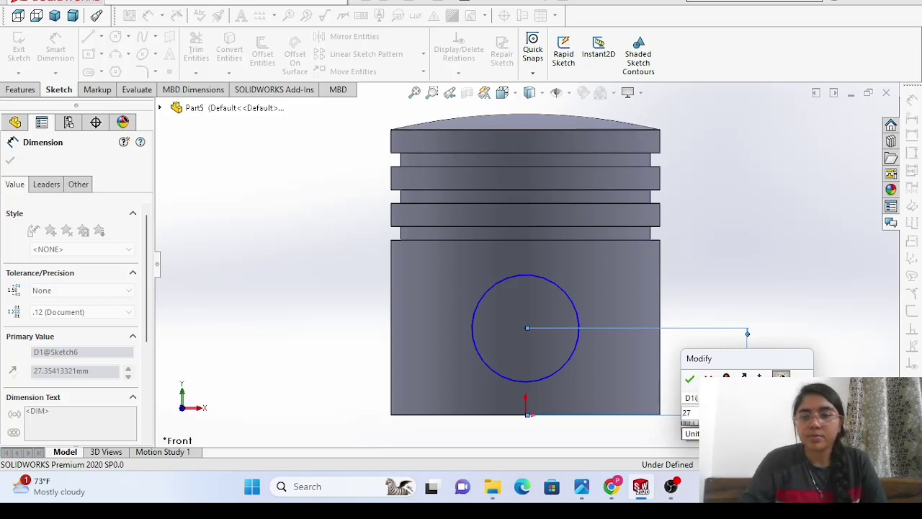
left_click(690, 380)
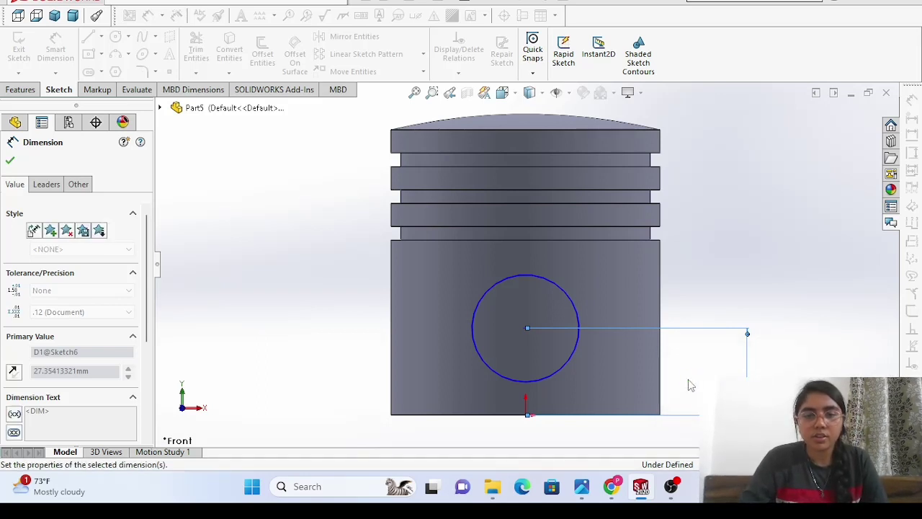
key("ctrl+z")
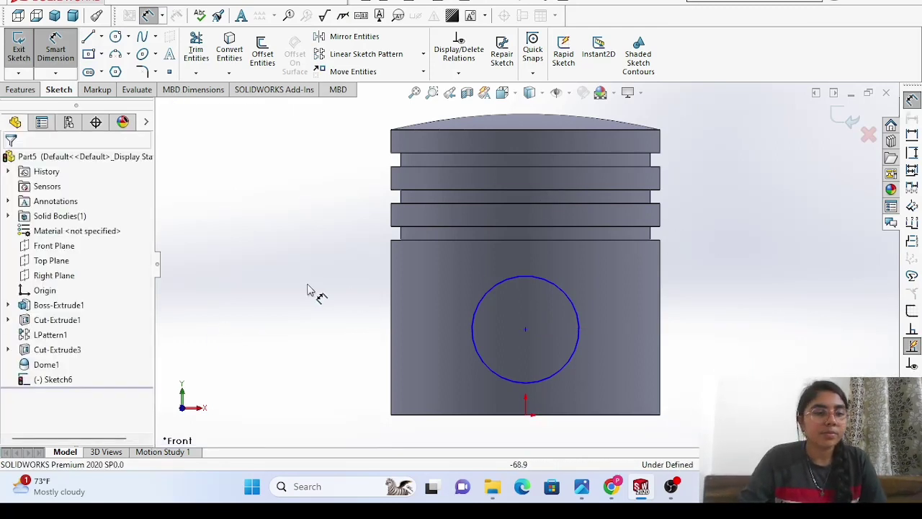
Cut the pin-hole circle through the piston with an Extruded Cut set to Through All - Both.
left_click(22, 91)
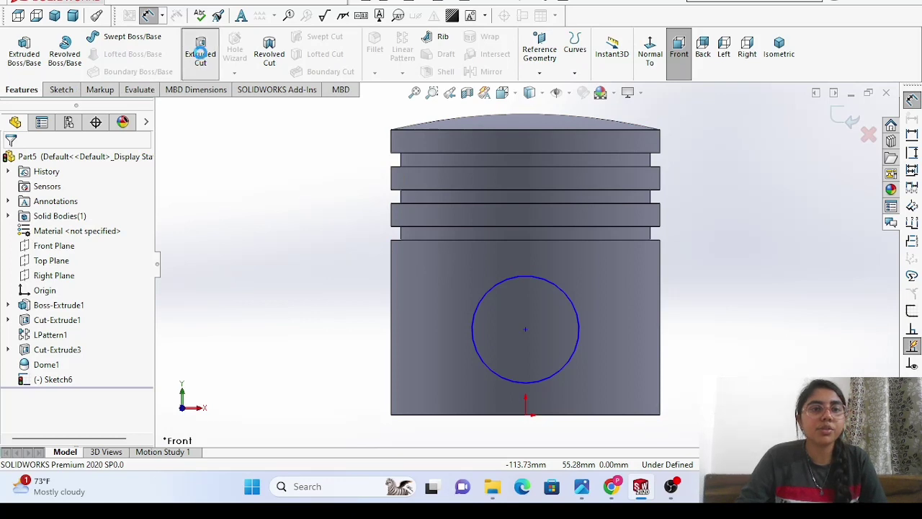
left_click(201, 58)
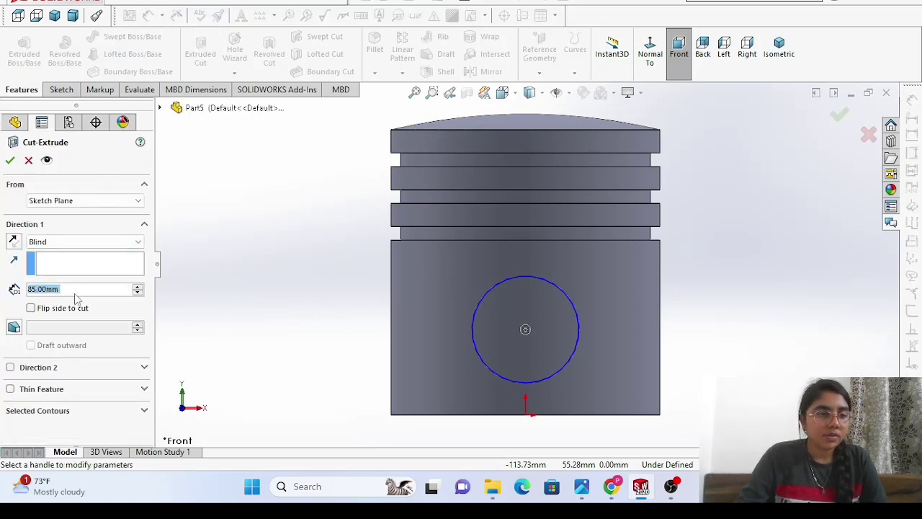
left_click(78, 241)
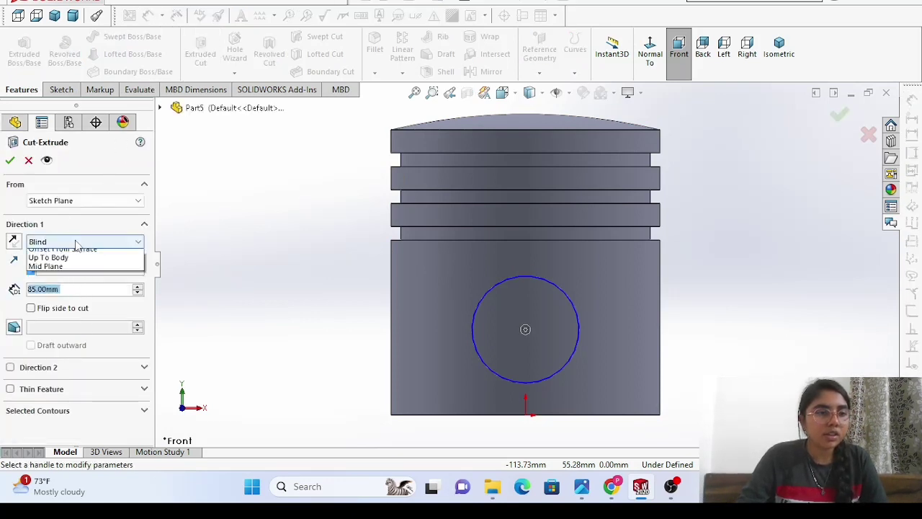
left_click(81, 272)
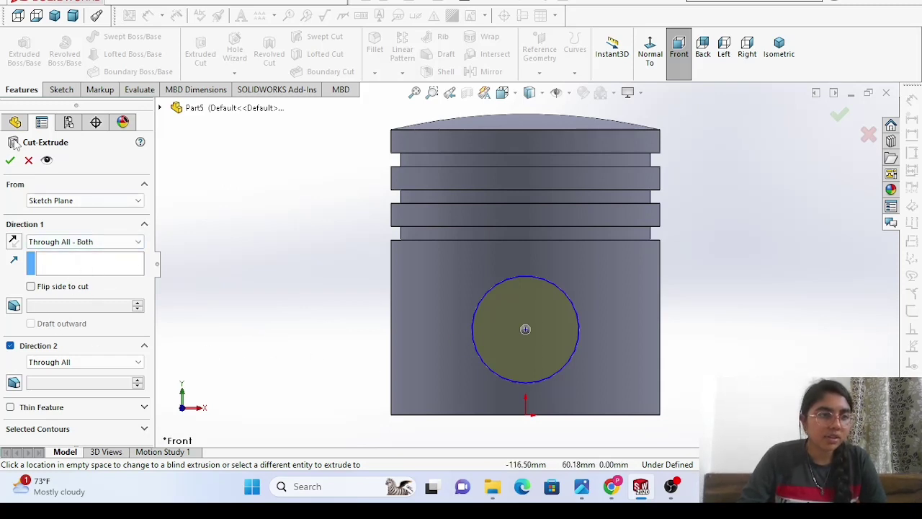
left_click(9, 159)
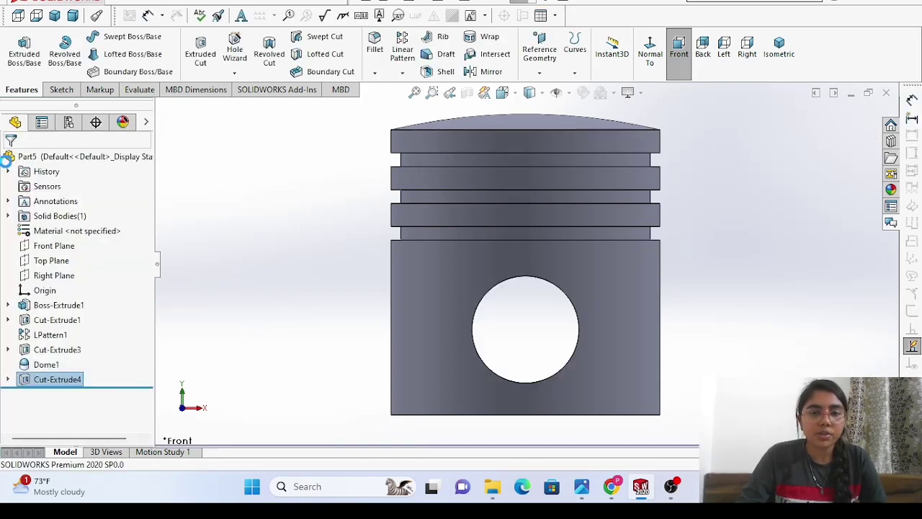
Rotate the model to examine the pin hole, check the front and right views, and leave the rotate mode.
right_click(186, 247)
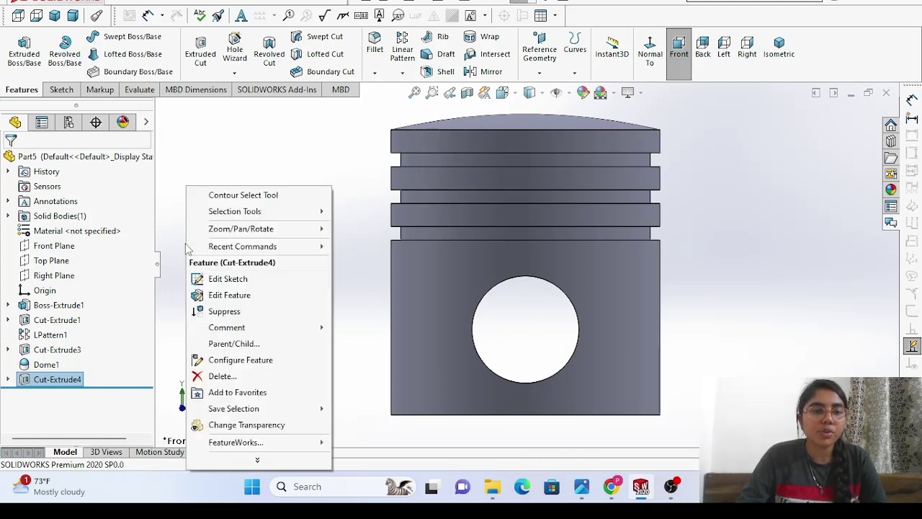
mouse_move(245, 229)
left_click(360, 294)
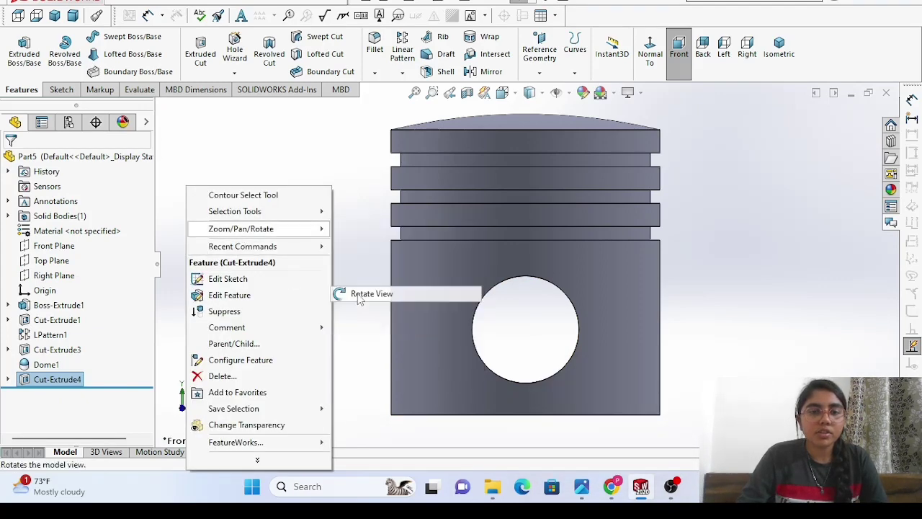
left_click_drag(331, 292, 500, 319)
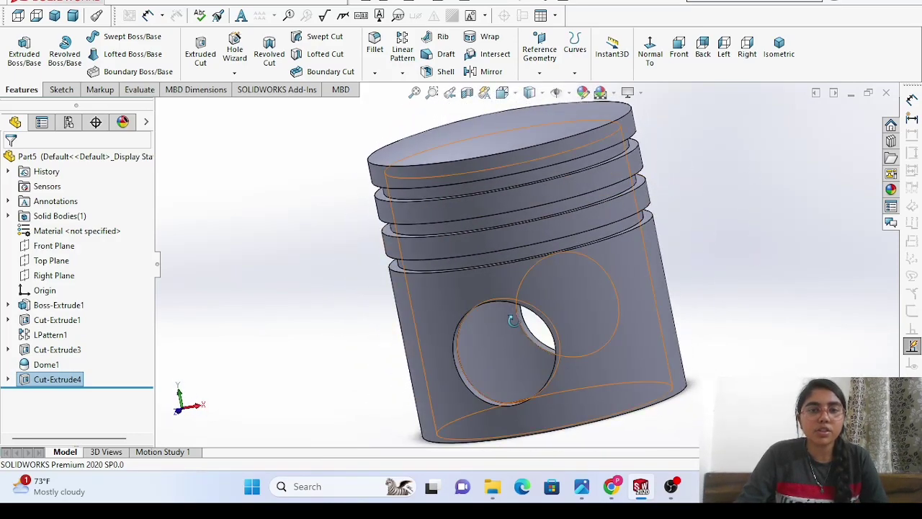
left_click(675, 59)
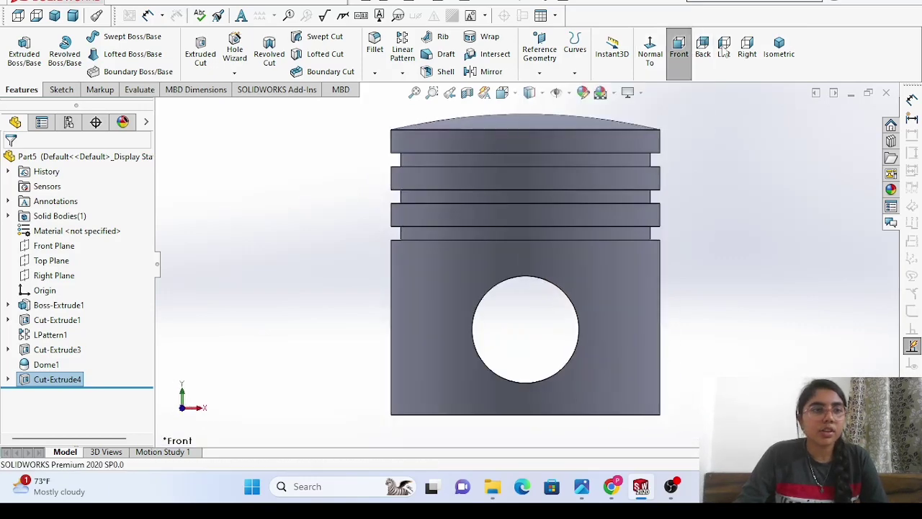
left_click(748, 62)
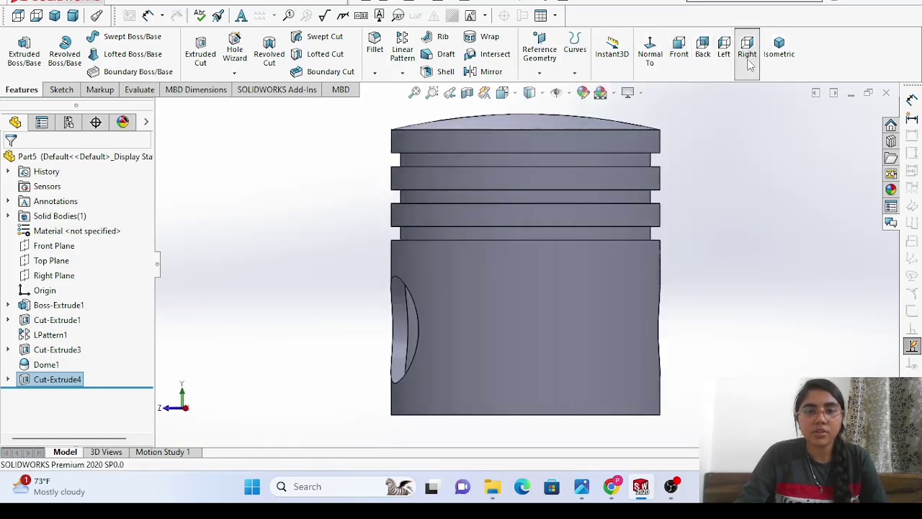
right_click(766, 166)
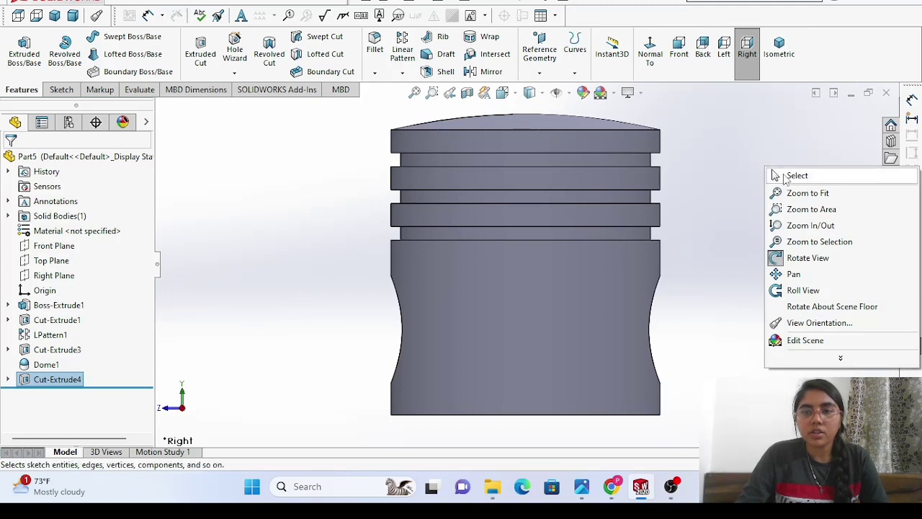
left_click(728, 171)
right_click(728, 171)
left_click(729, 123)
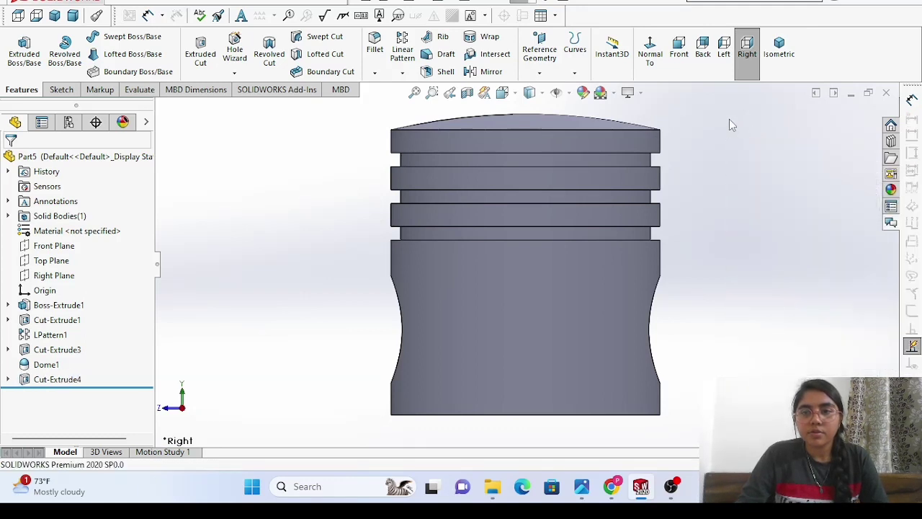
Open a new sketch on the Right Plane and consult the piston.png drawing in Photos before returning to SOLIDWORKS.
left_click(64, 275)
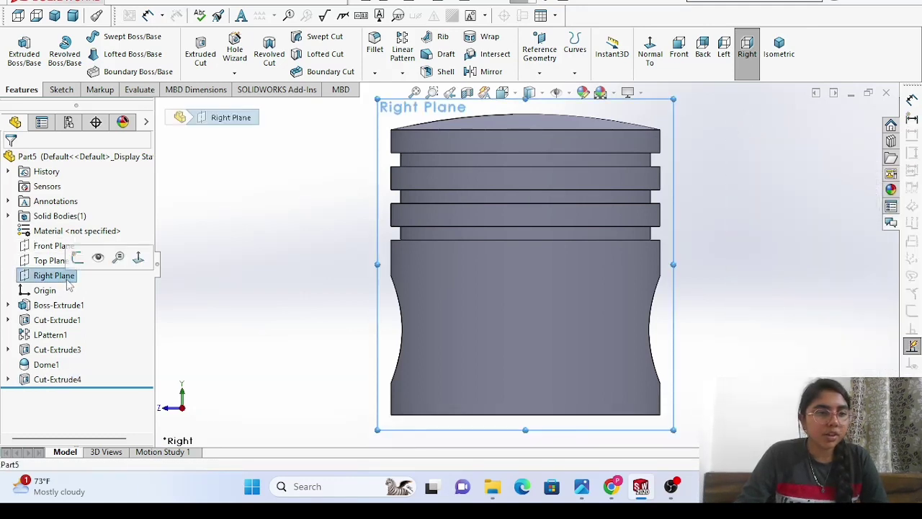
left_click(78, 257)
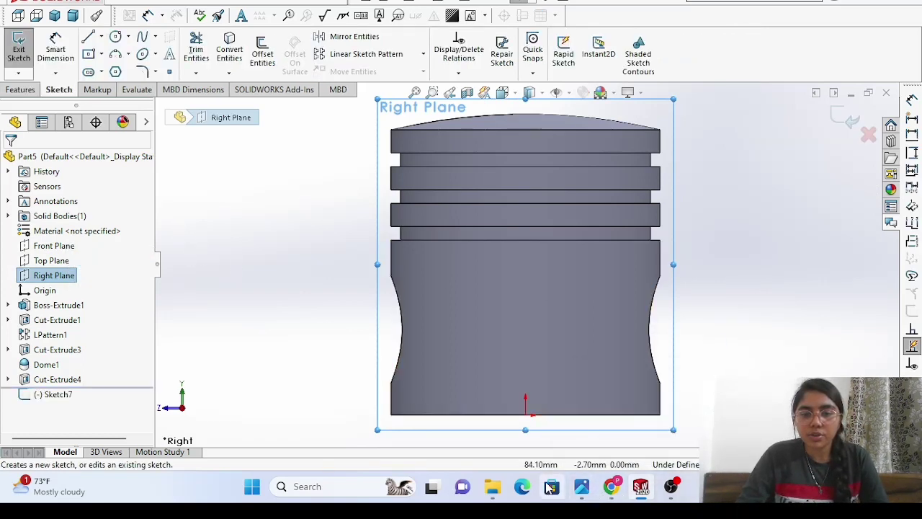
mouse_move(578, 484)
left_click(674, 415)
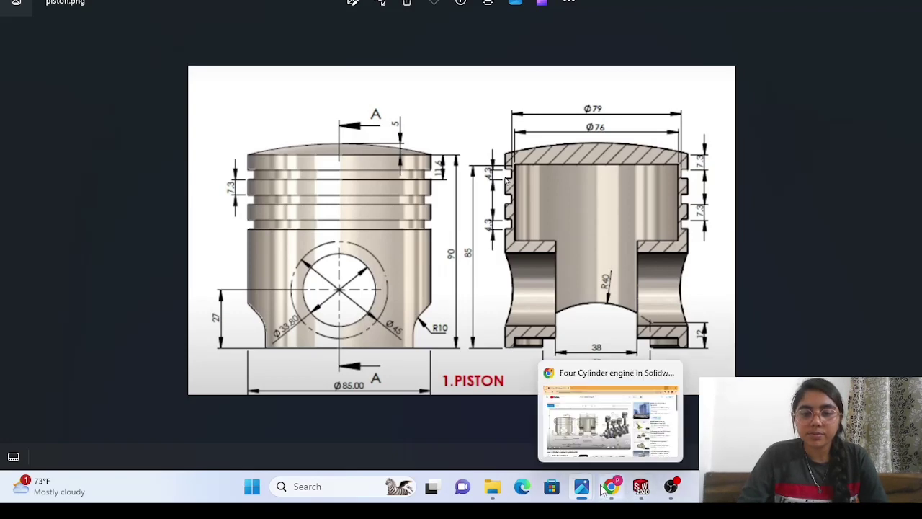
mouse_move(640, 486)
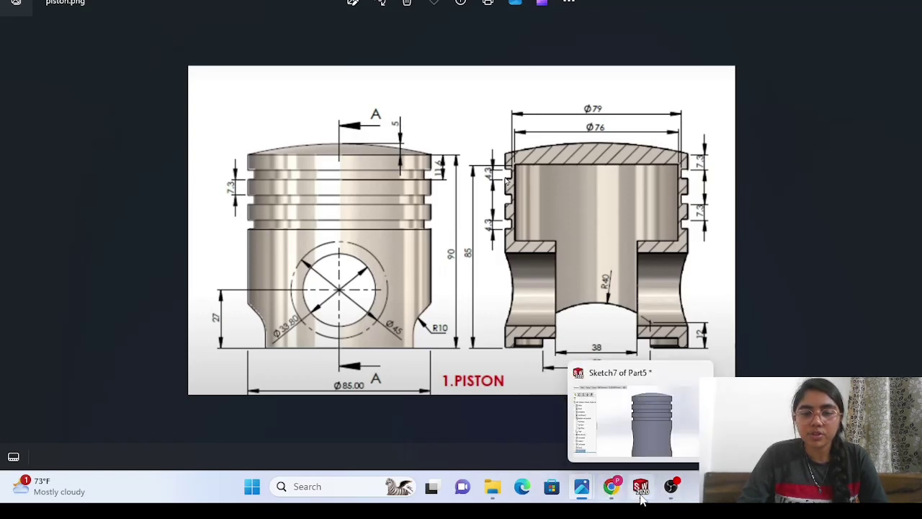
left_click(652, 452)
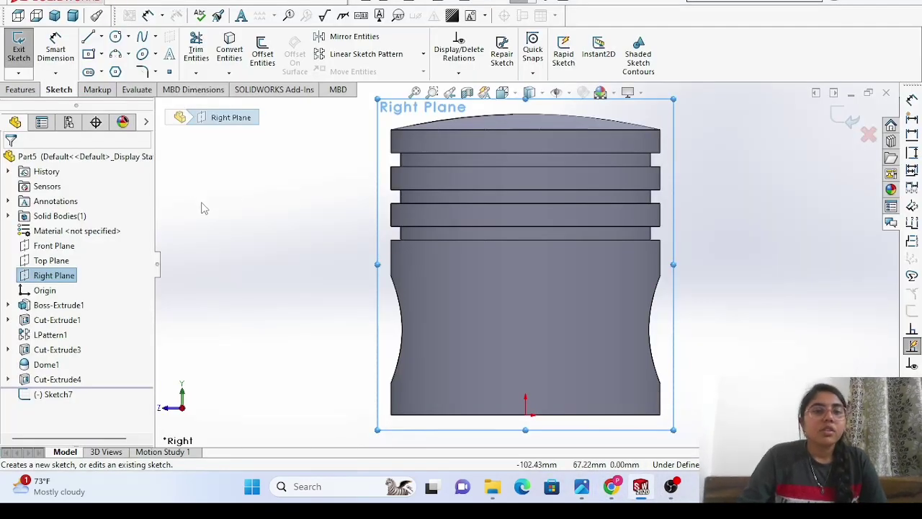
Sketch a vertical centerline about 35 mm long upward from the origin.
left_click(101, 37)
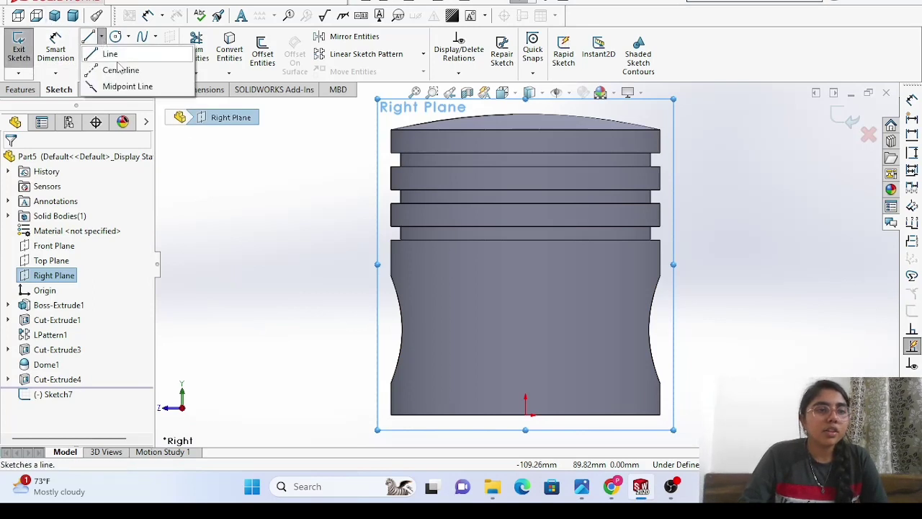
left_click(115, 70)
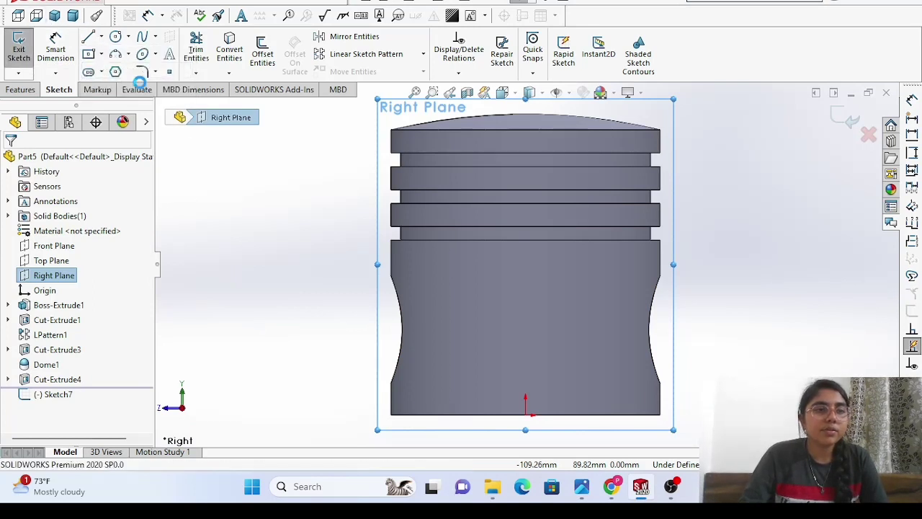
left_click(525, 415)
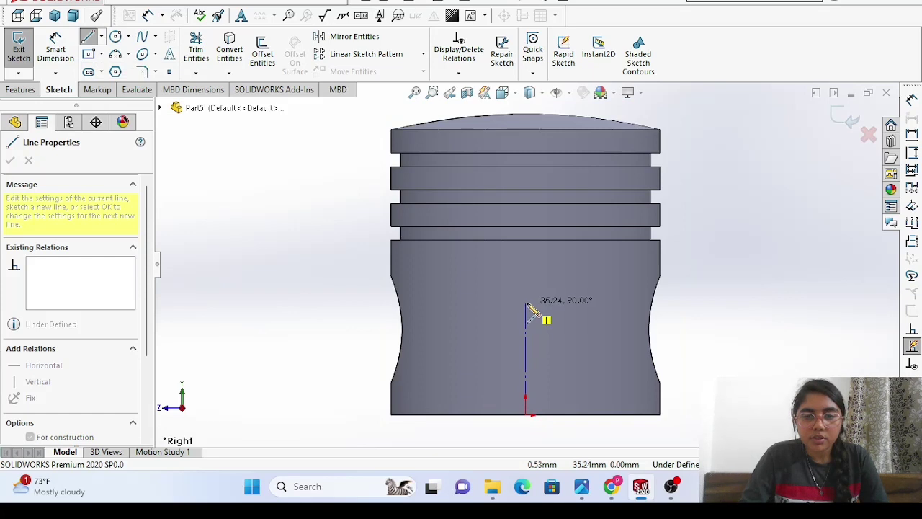
left_click(525, 302)
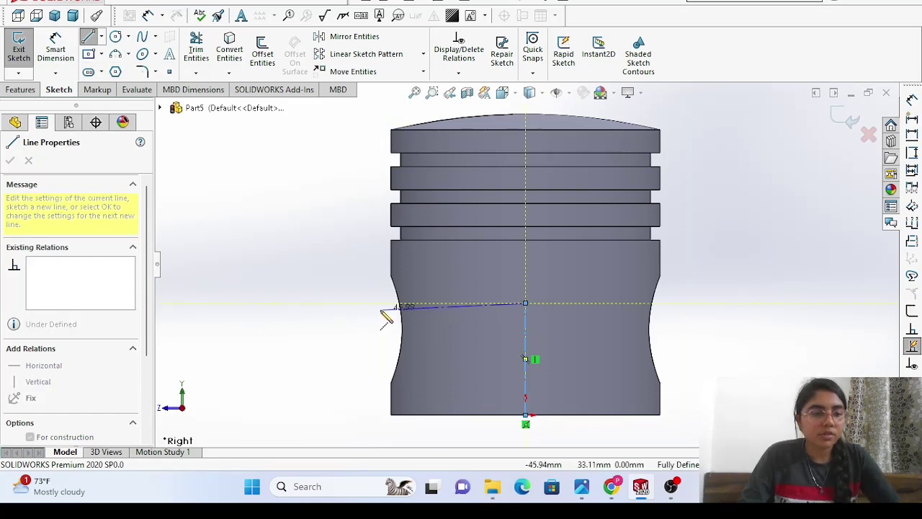
key("Escape")
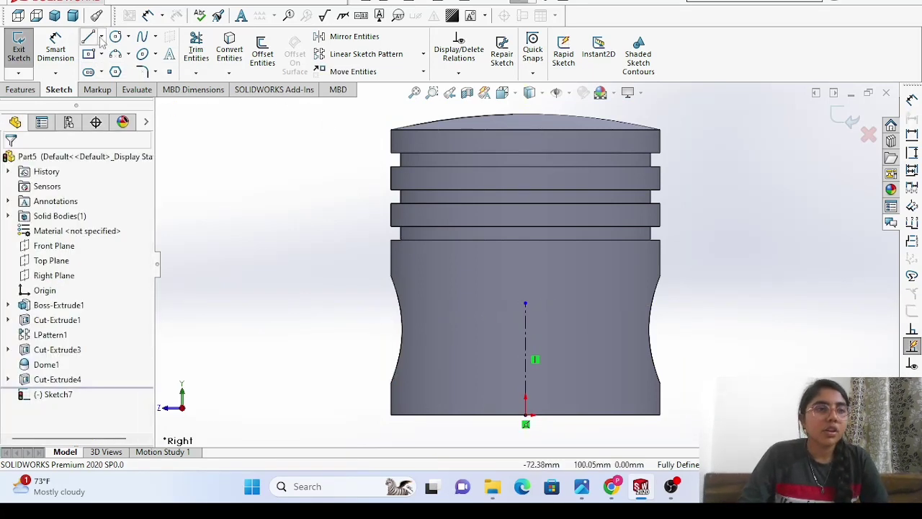
left_click(102, 37)
left_click(126, 68)
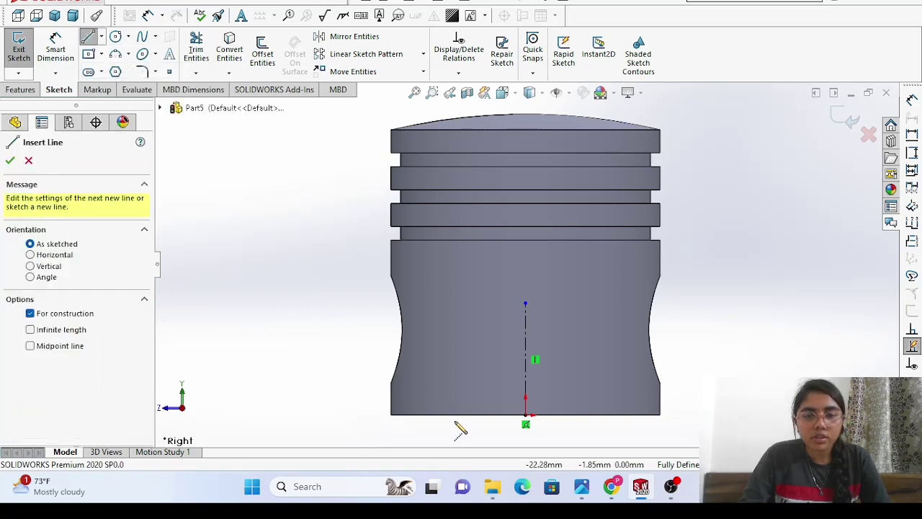
left_click(449, 414)
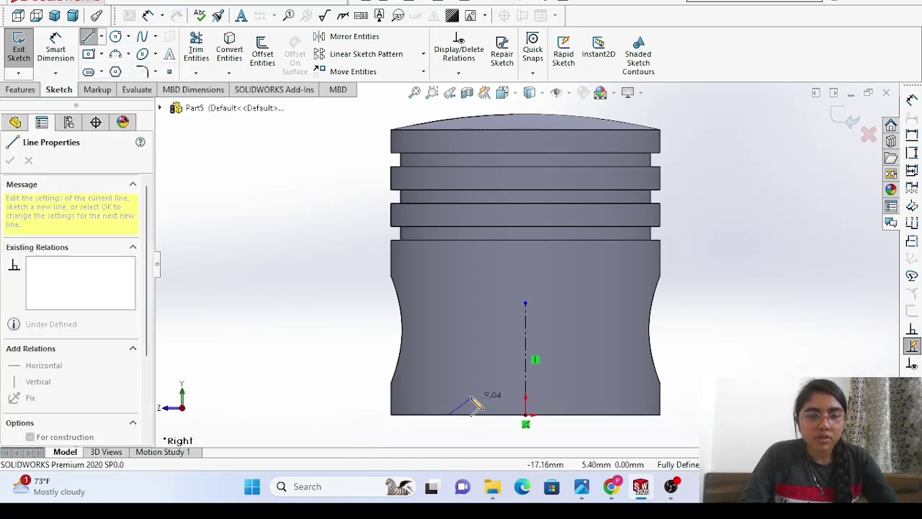
key("Escape")
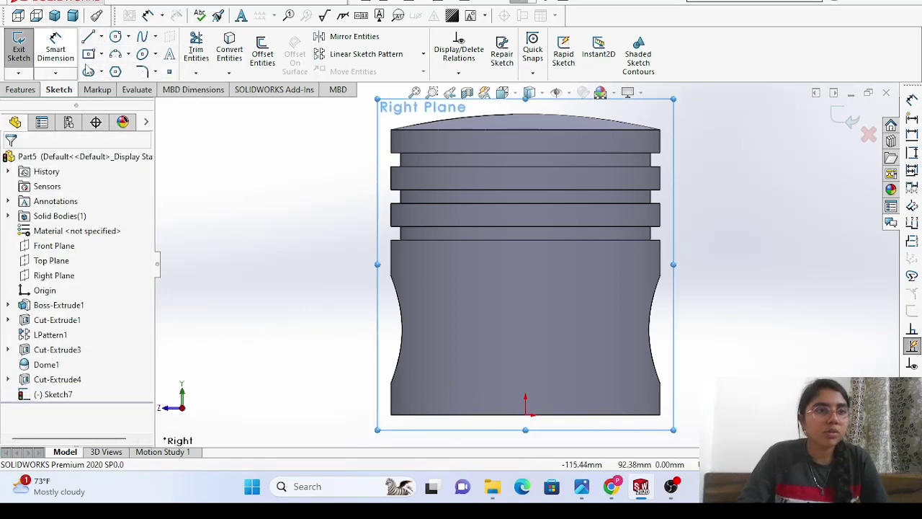
Sketch a vertical centerline about 38 mm long upward from the origin.
left_click(101, 37)
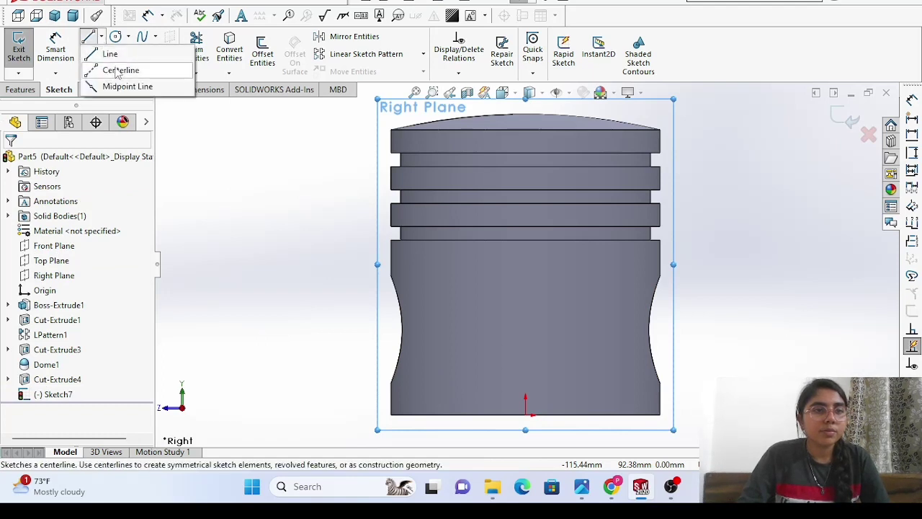
left_click(119, 70)
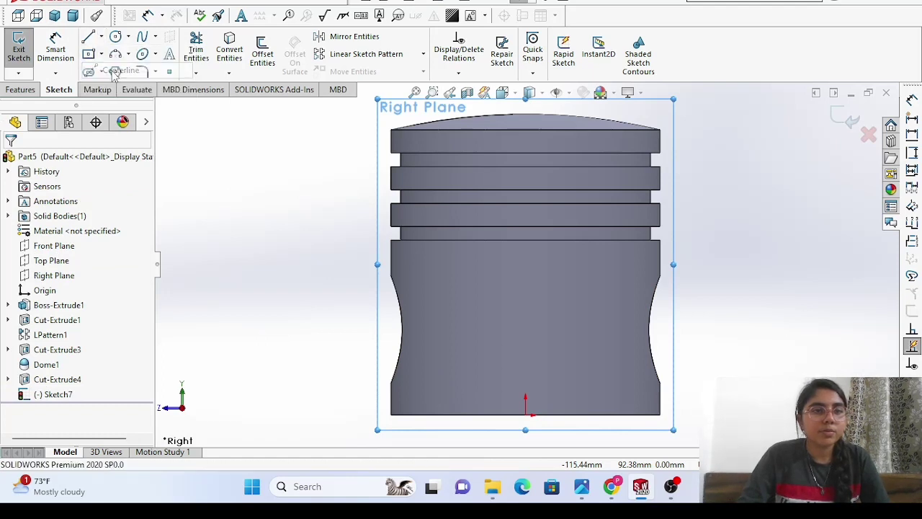
left_click(525, 415)
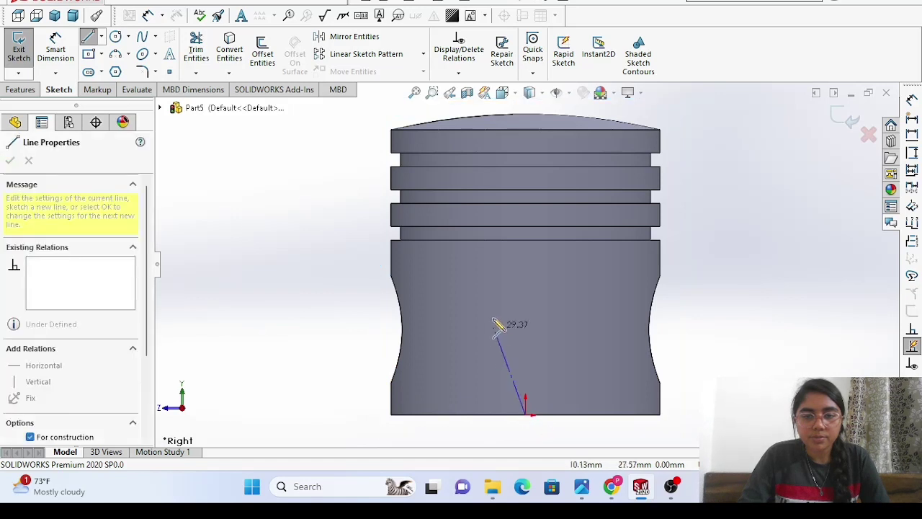
left_click(525, 295)
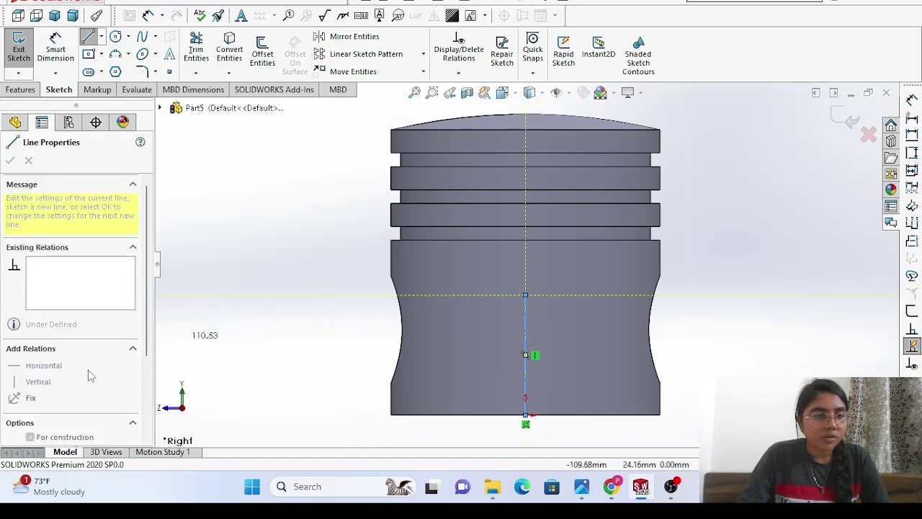
scroll(105, 366, "down", 2)
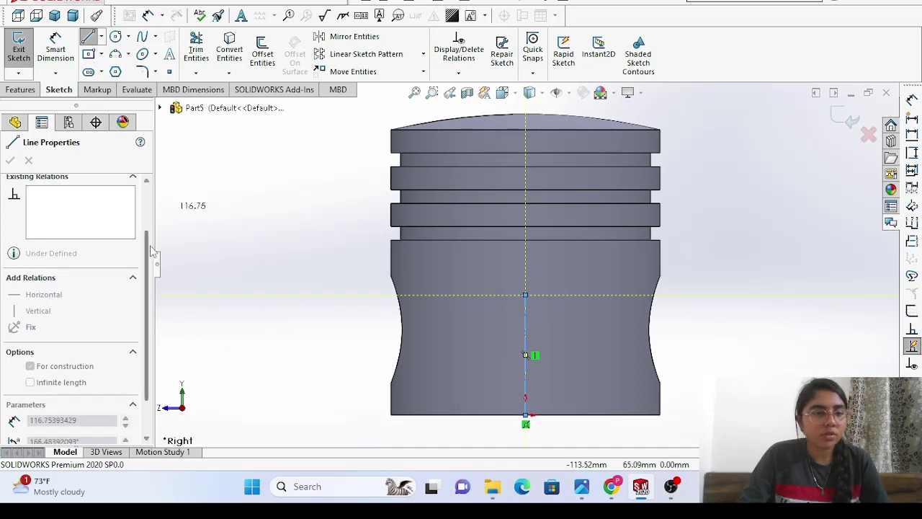
key("Escape")
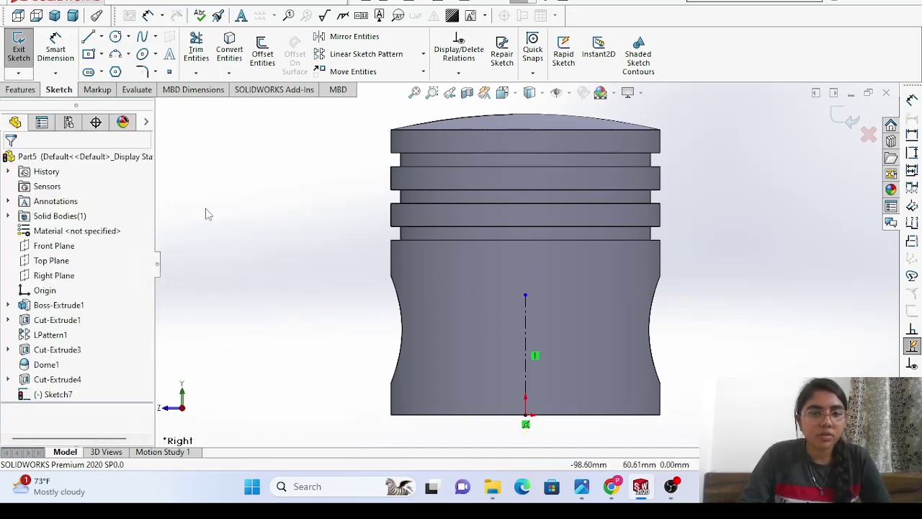
Sketch a second vertical centerline about 23 mm long, rising from the piston's bottom edge about 21 mm left of the origin.
left_click(91, 39)
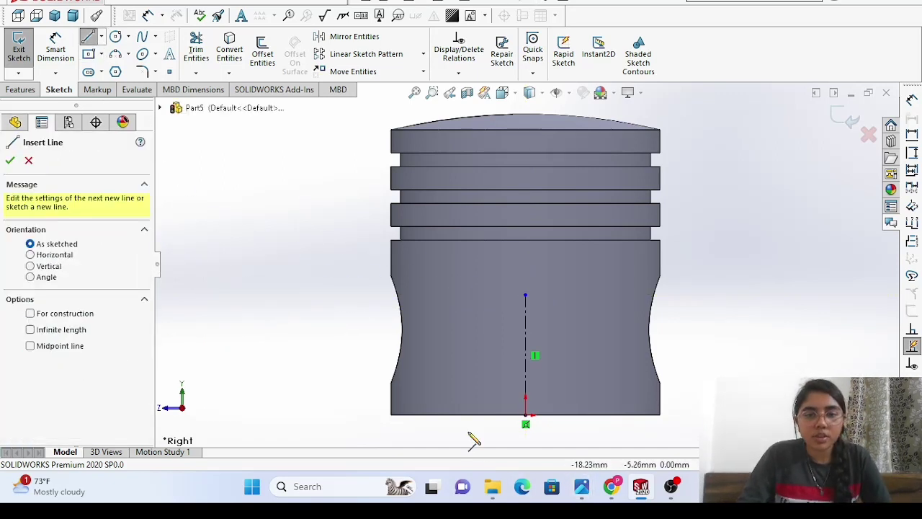
left_click(102, 36)
left_click(119, 70)
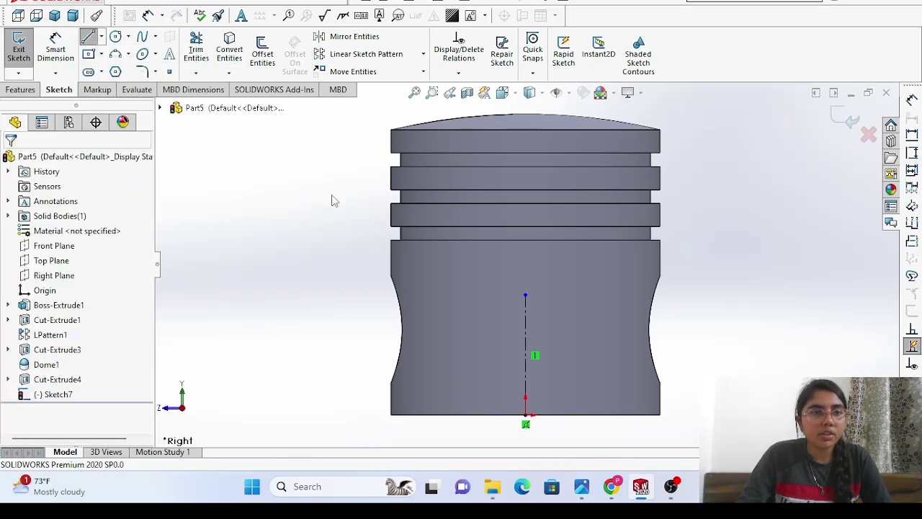
left_click(458, 415)
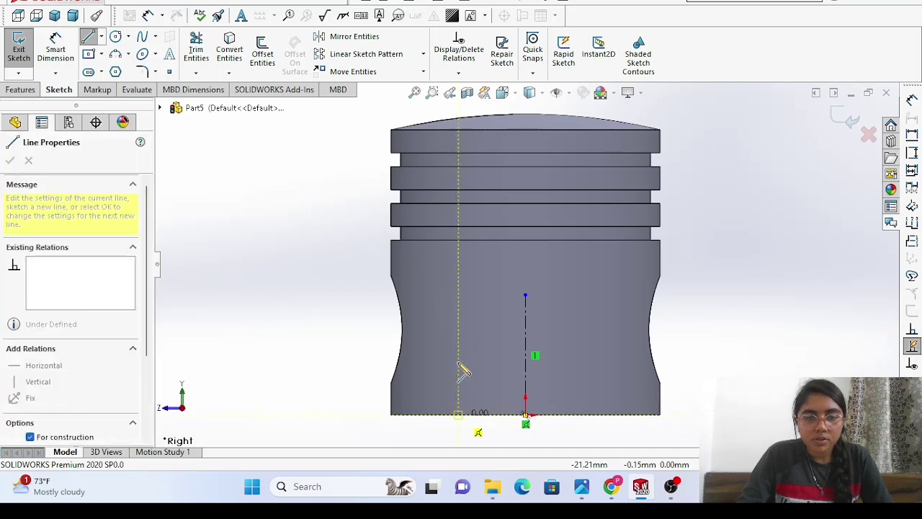
left_click(458, 342)
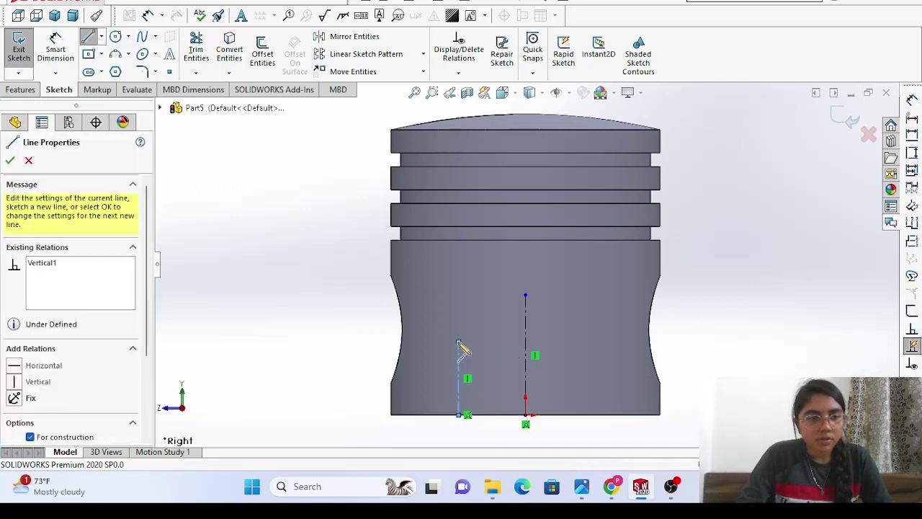
right_click(456, 318)
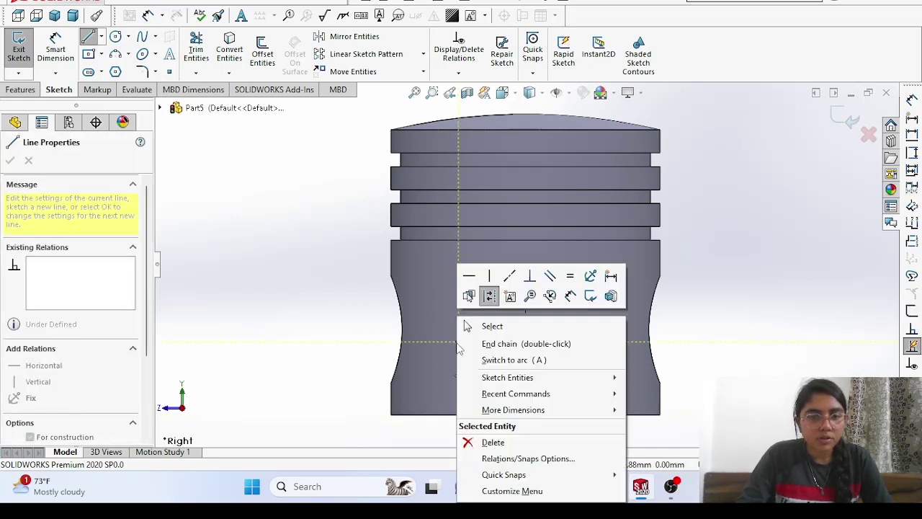
left_click(477, 325)
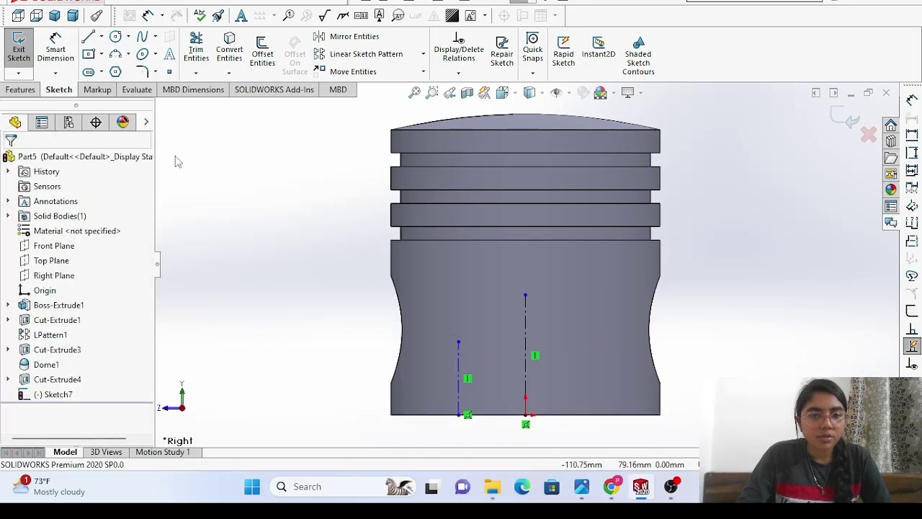
Dimension the distance from the short centerline's lower endpoint to the origin as 25 mm.
left_click(55, 49)
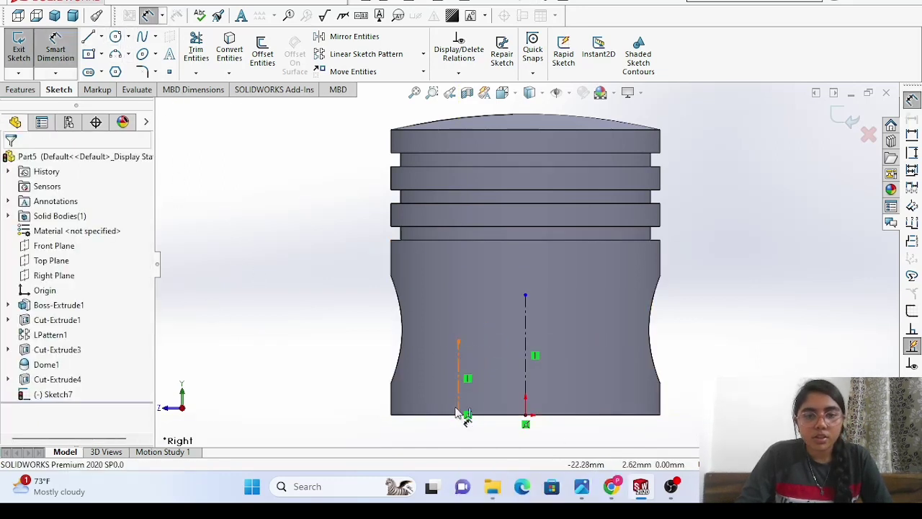
left_click(459, 417)
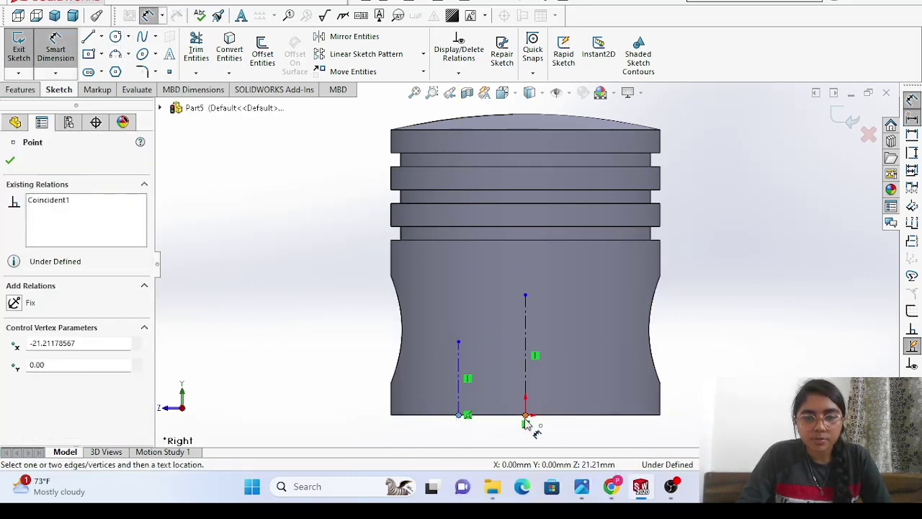
left_click(526, 418)
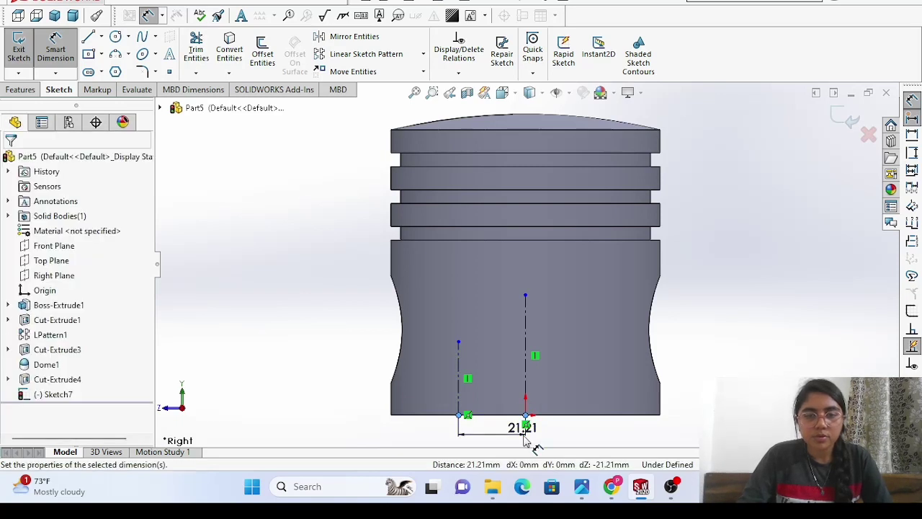
left_click(524, 441)
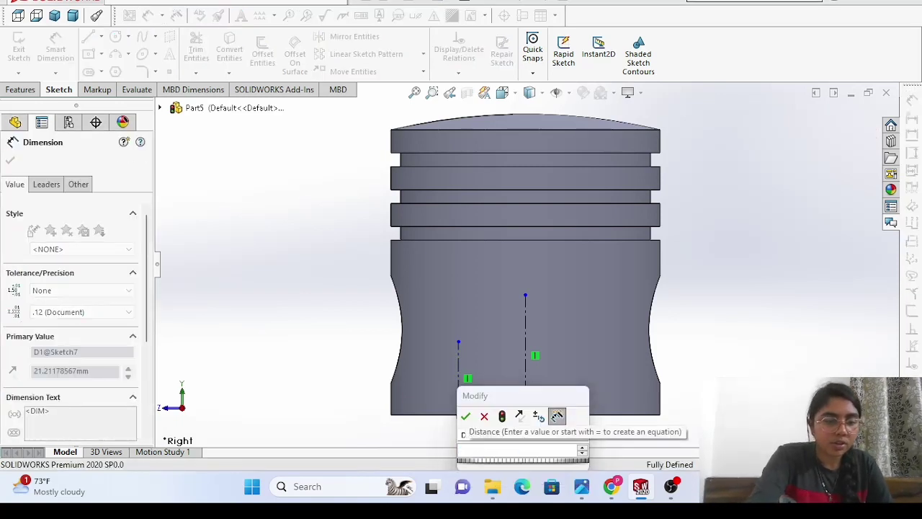
type("25")
key("Return")
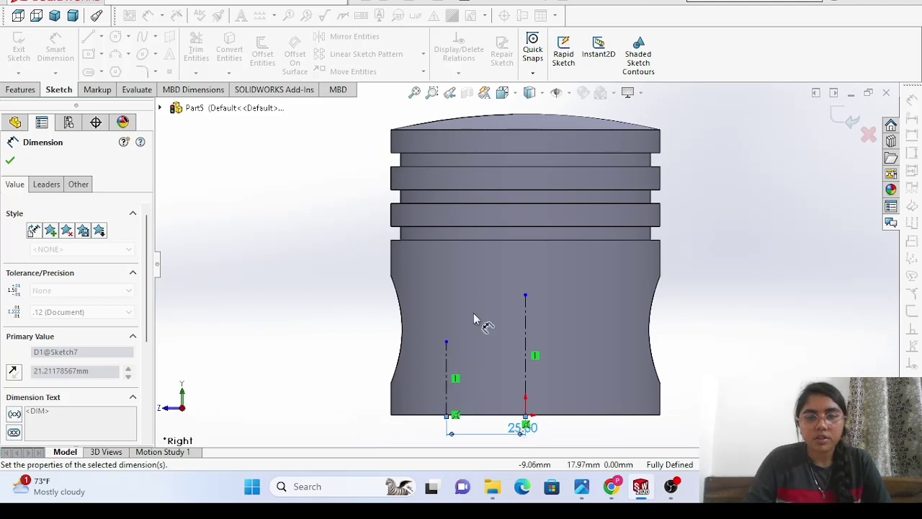
Dimension the short centerline's length as 12 mm and leave the dimension tool.
left_click(449, 400)
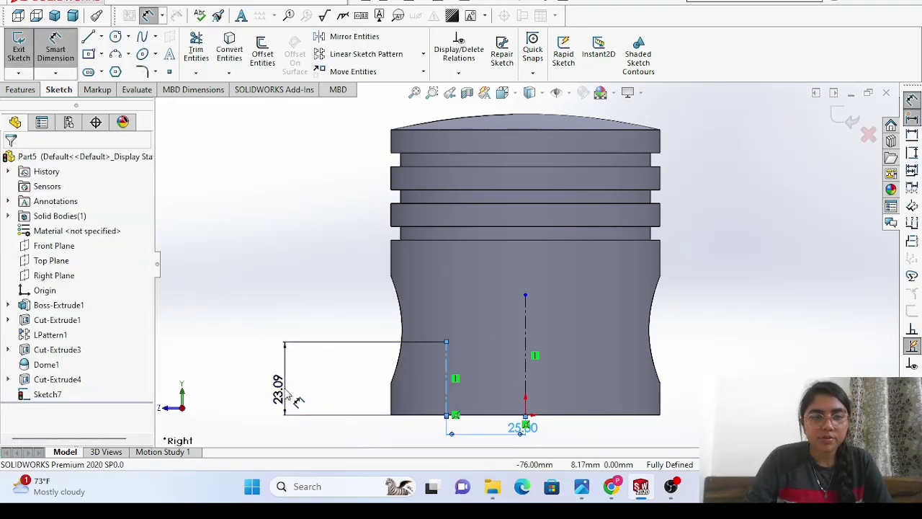
left_click(287, 392)
type("12")
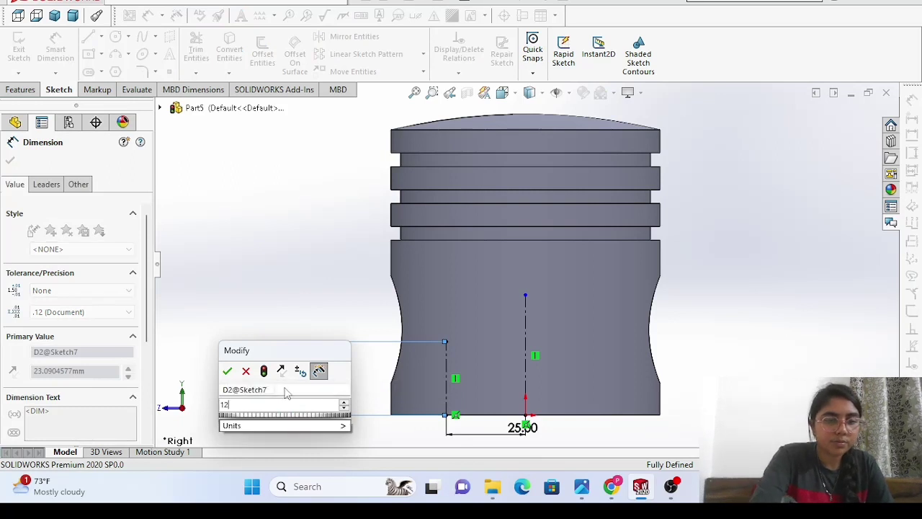
key("Return")
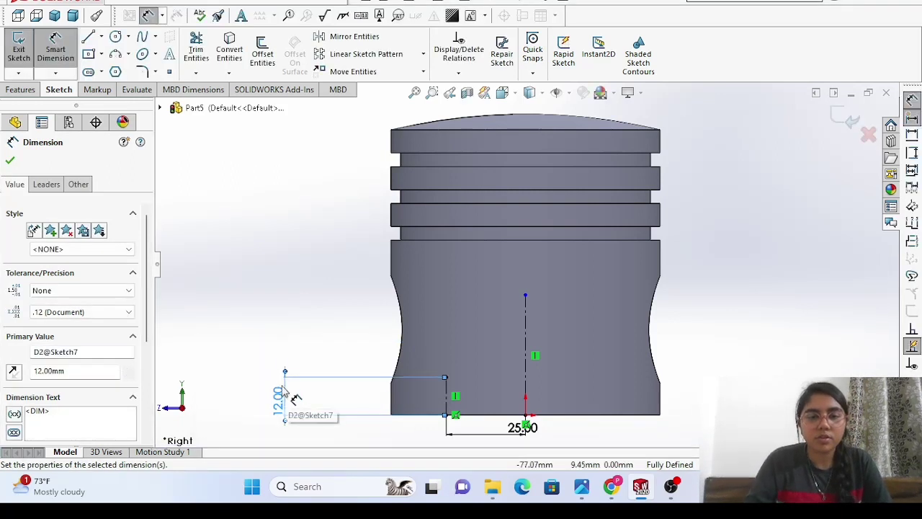
right_click(295, 295)
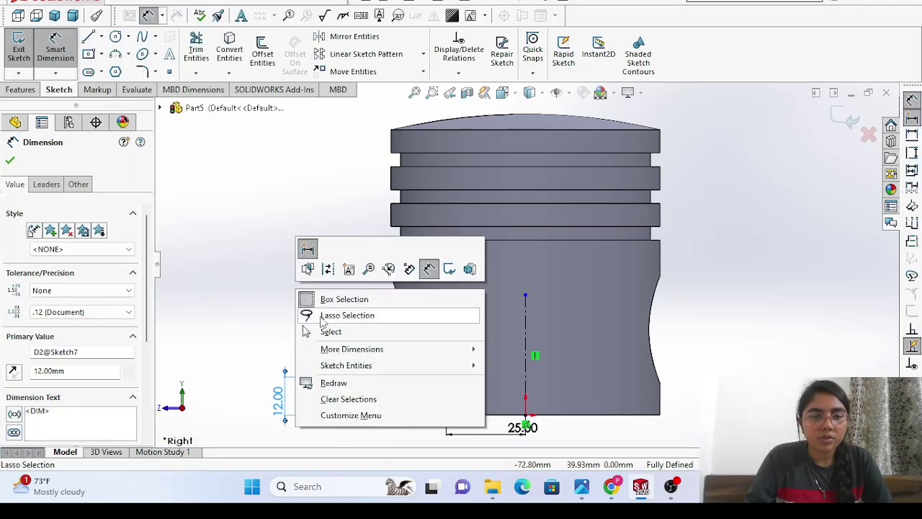
left_click(310, 329)
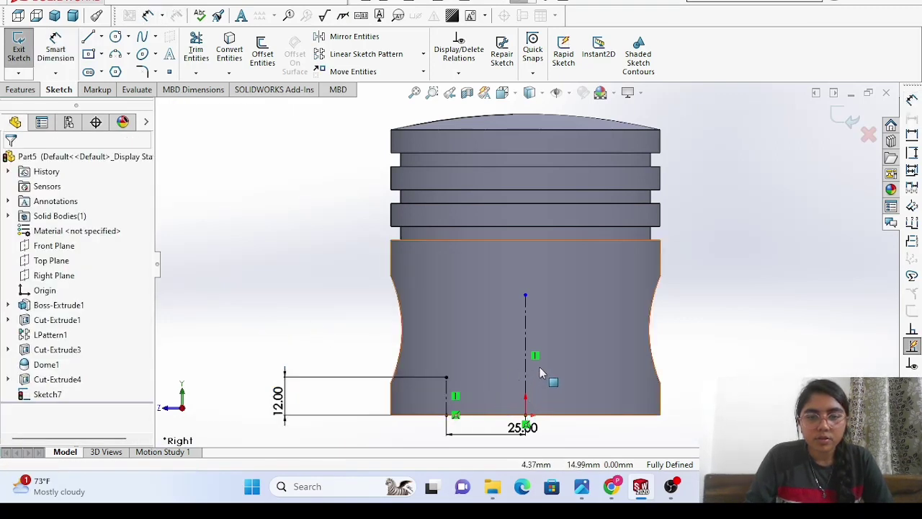
Delete the vertical relations from both centerlines, along with the 12 mm length and 25 mm offset dimensions.
left_click(539, 354)
key("Delete")
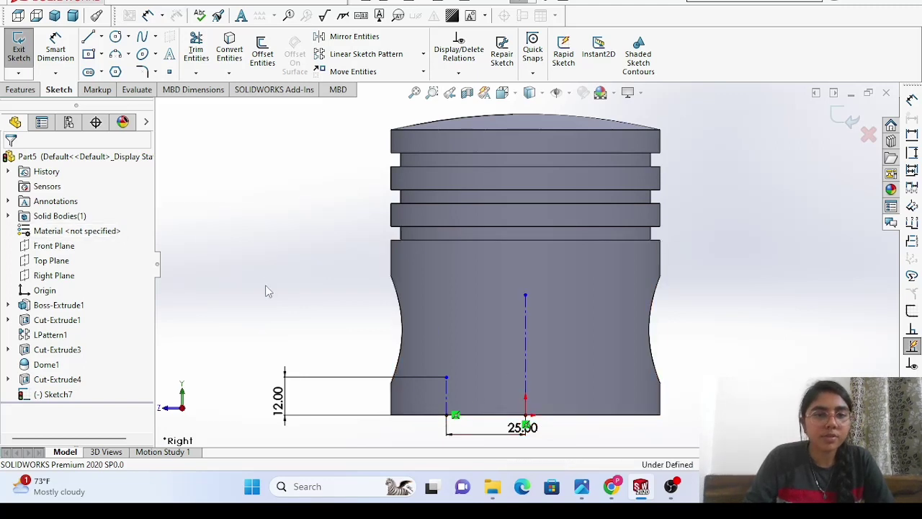
left_click(301, 386)
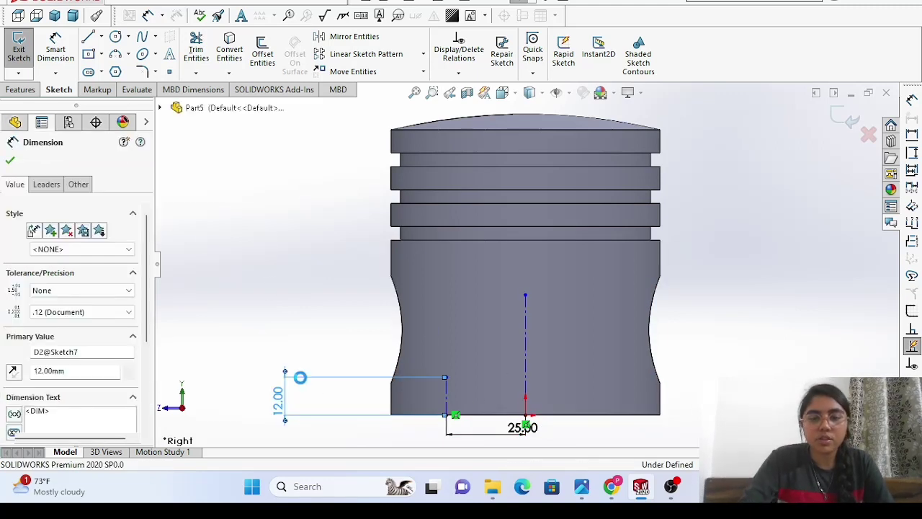
key("Delete")
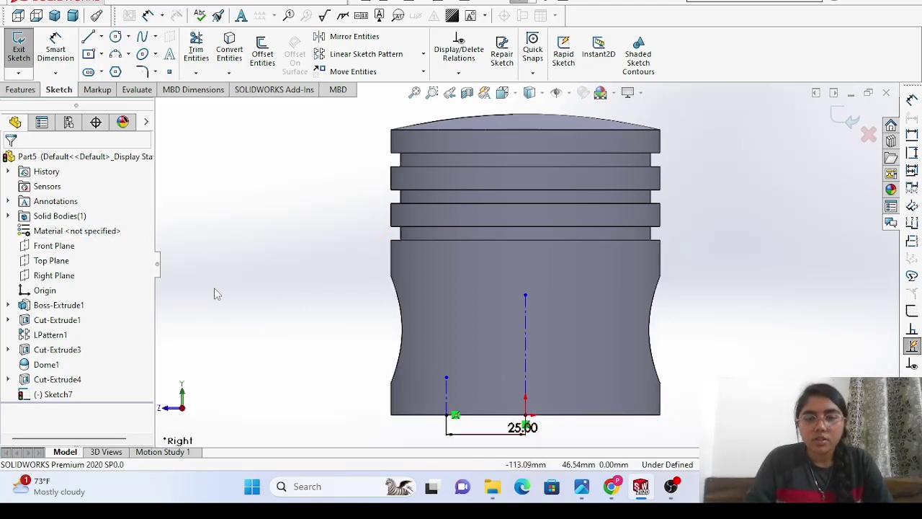
left_click(520, 429)
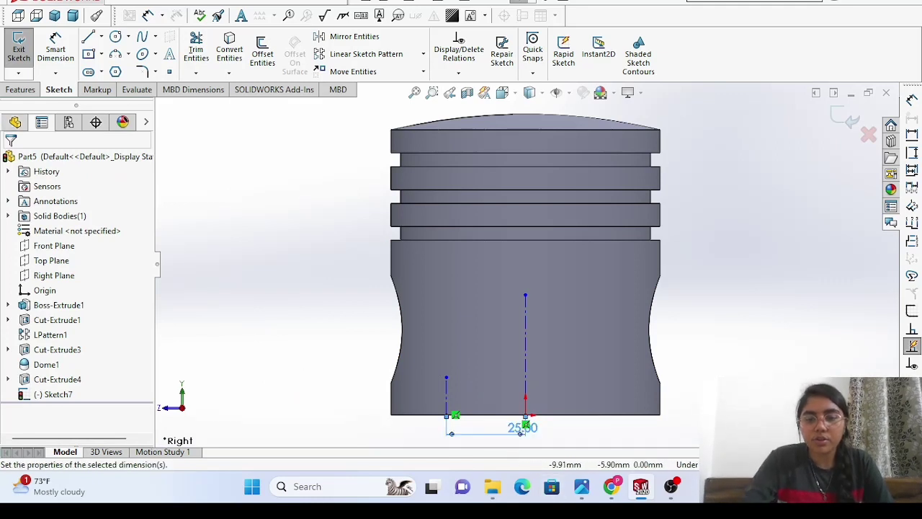
key("Delete")
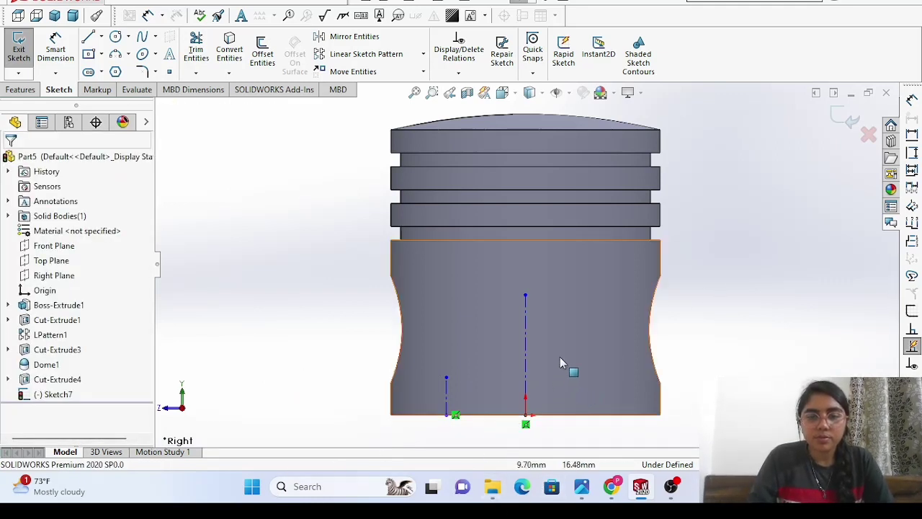
Mirror a copy of the short centerline about the central vertical centerline.
mouse_move(565, 351)
left_mouse_down()
mouse_move(448, 388)
mouse_move(409, 390)
mouse_move(422, 387)
left_mouse_up()
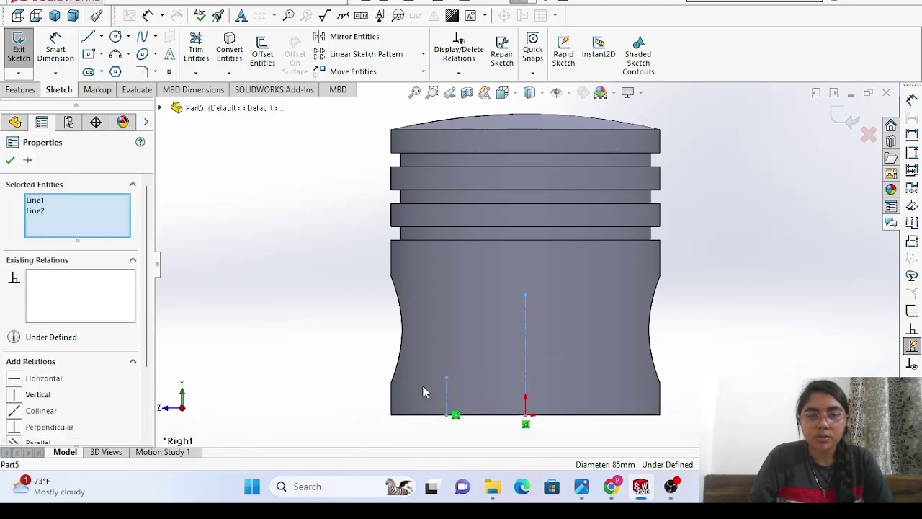
left_click(352, 36)
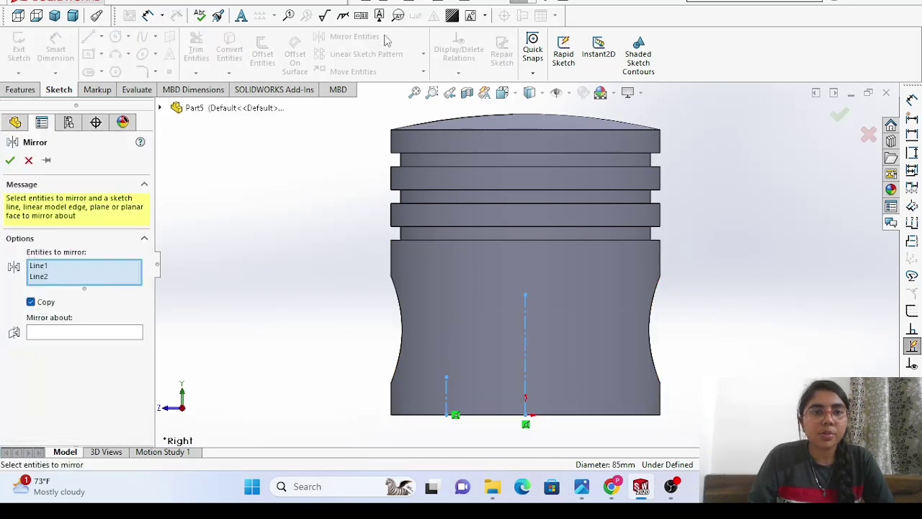
left_click(45, 334)
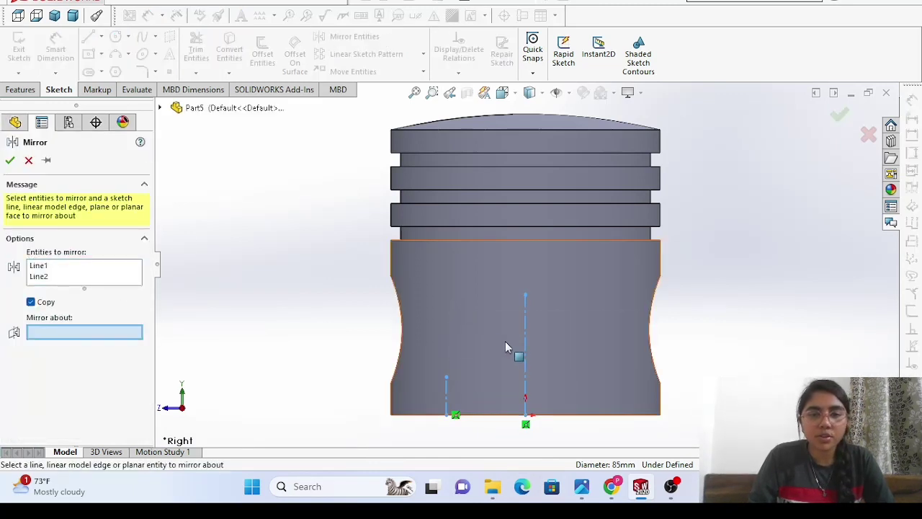
left_click(526, 360)
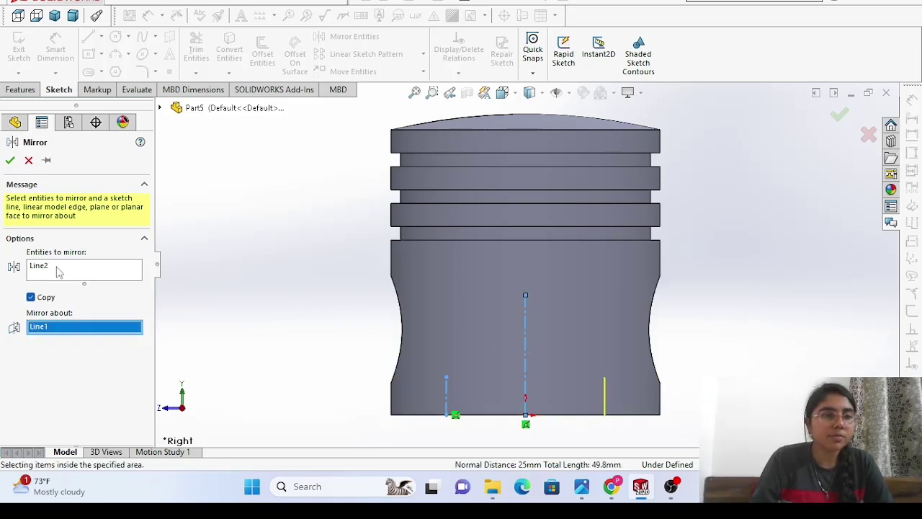
left_click(10, 160)
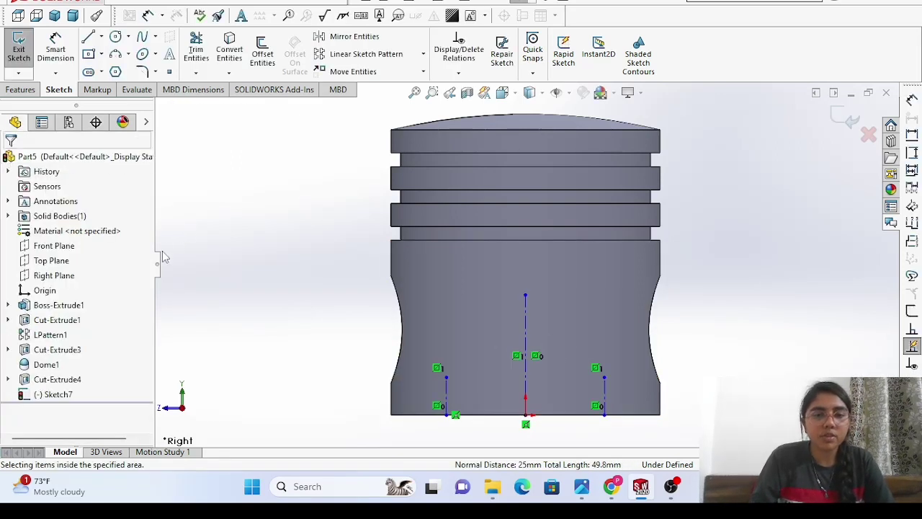
Delete the symmetric relations from the centerlines and sketch a three-point arc of about 42 mm radius between the short centerlines' upper endpoints.
left_click(513, 356)
key("Delete")
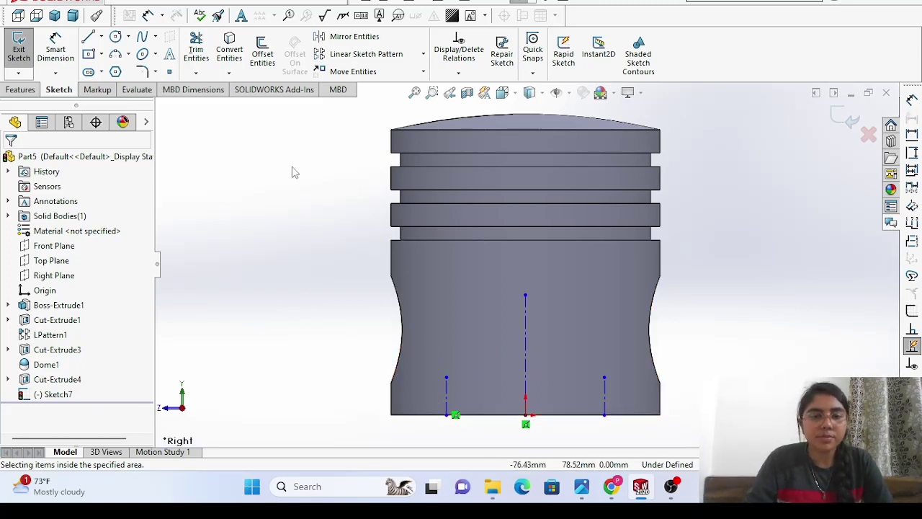
left_click(128, 55)
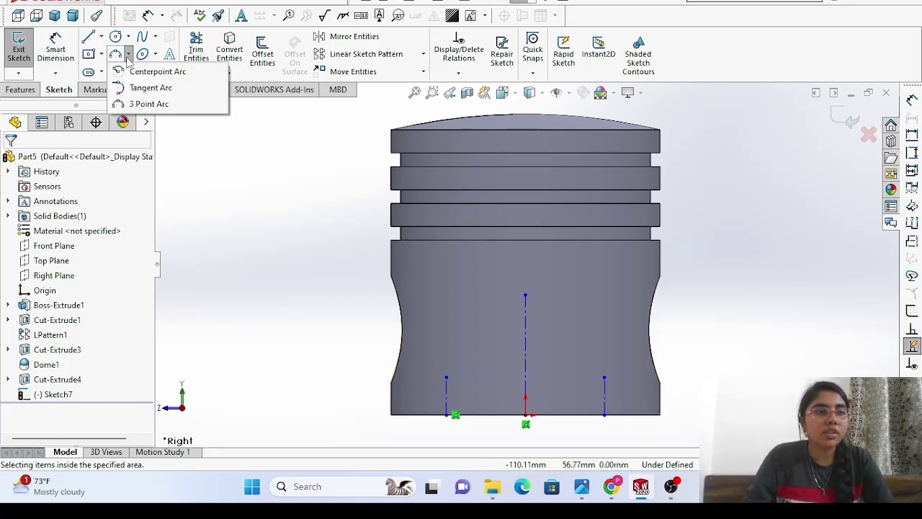
left_click(148, 104)
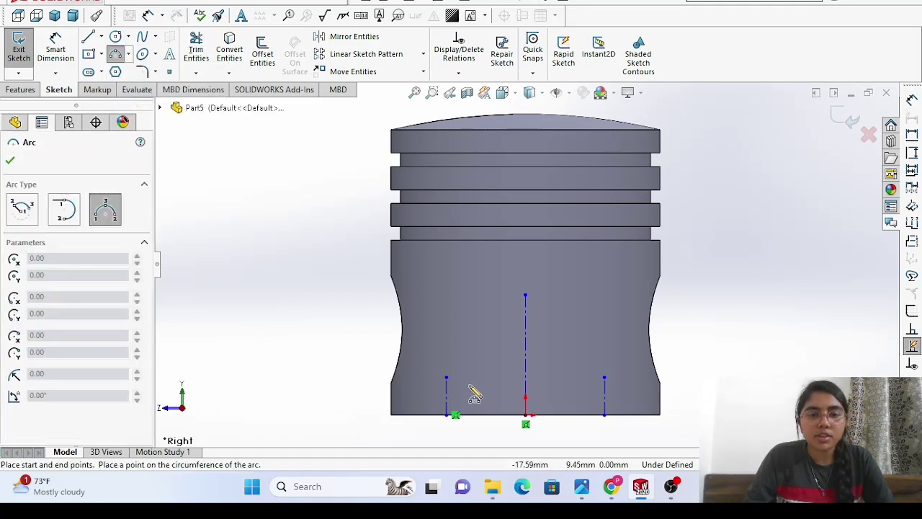
left_click(446, 377)
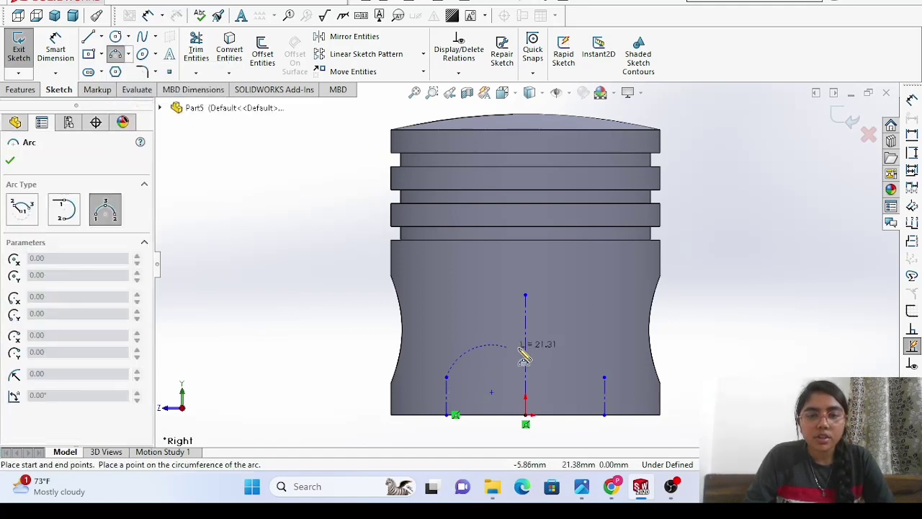
left_click(604, 377)
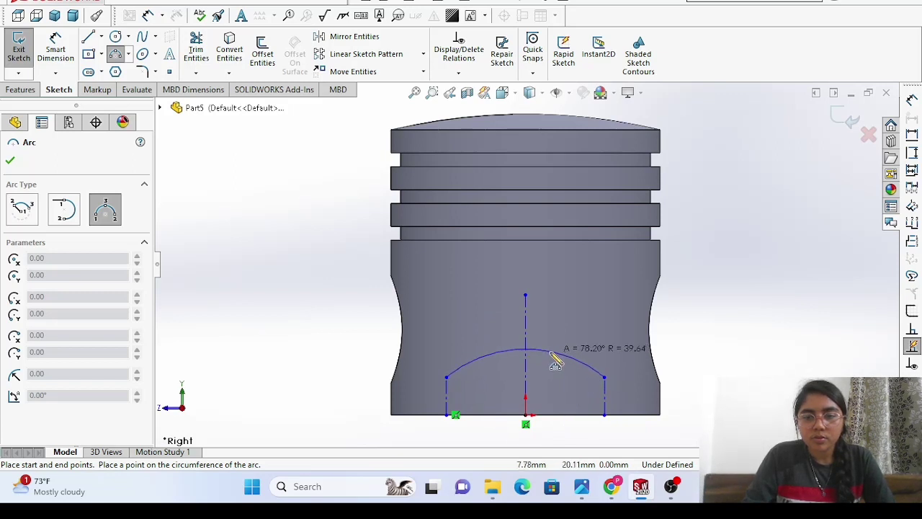
left_click(553, 362)
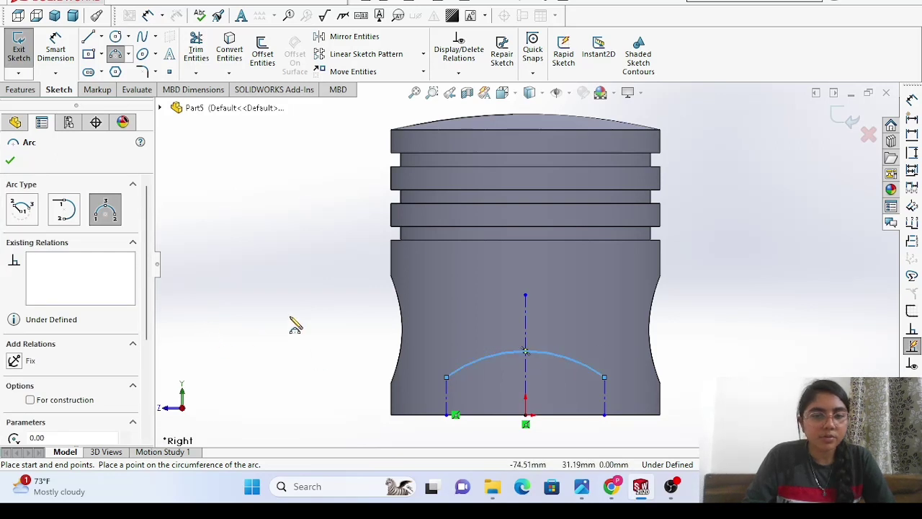
right_click(191, 311)
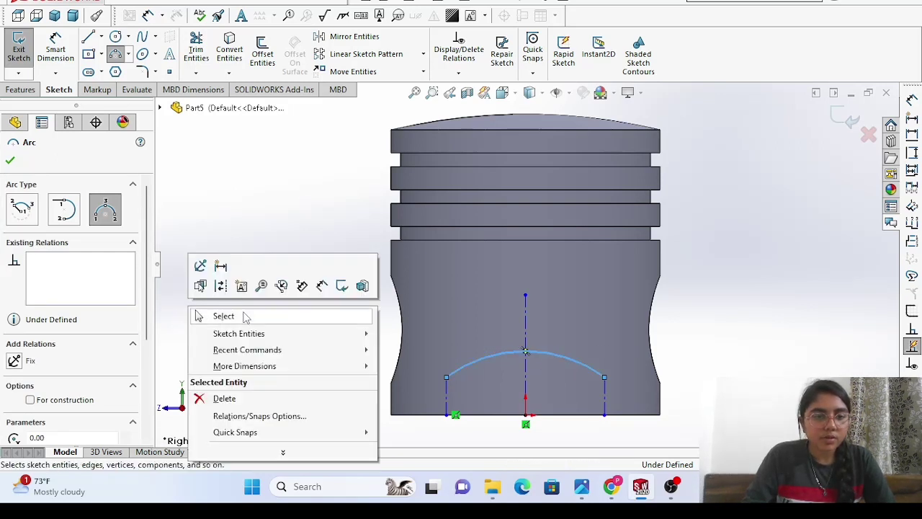
left_click(245, 317)
Set the arc's radius to 40 mm.
left_click(467, 366)
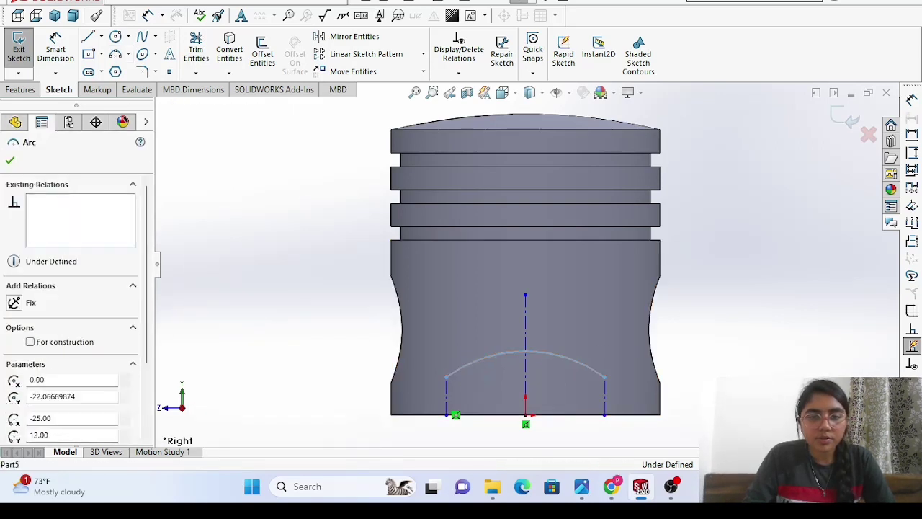
scroll(137, 358, "down", 2)
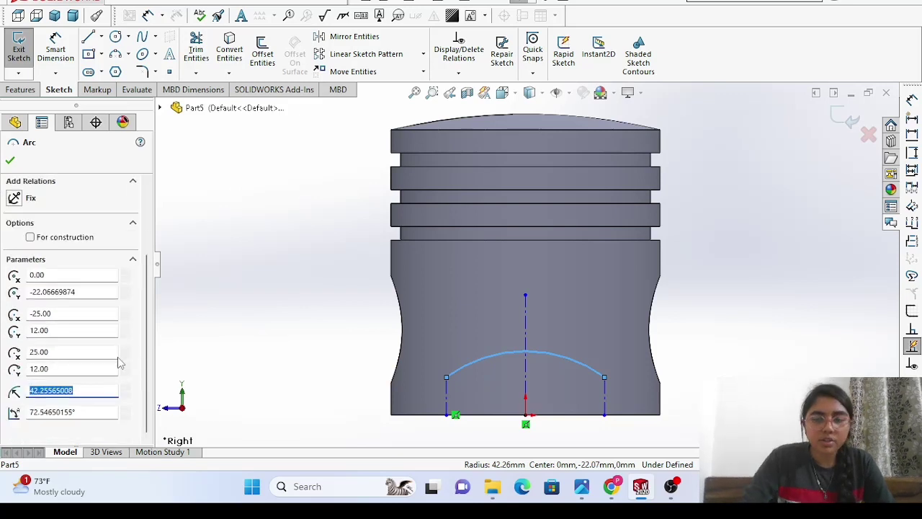
key("BackSpace")
type("40")
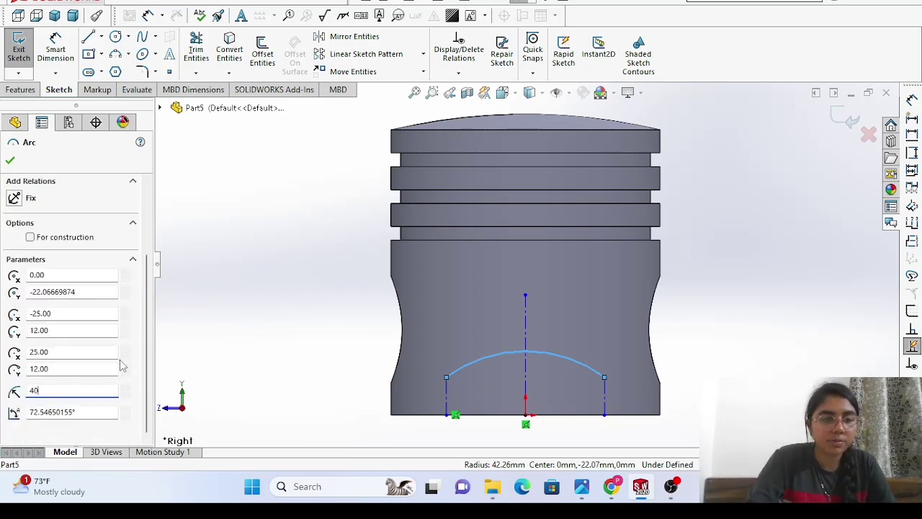
key("Return")
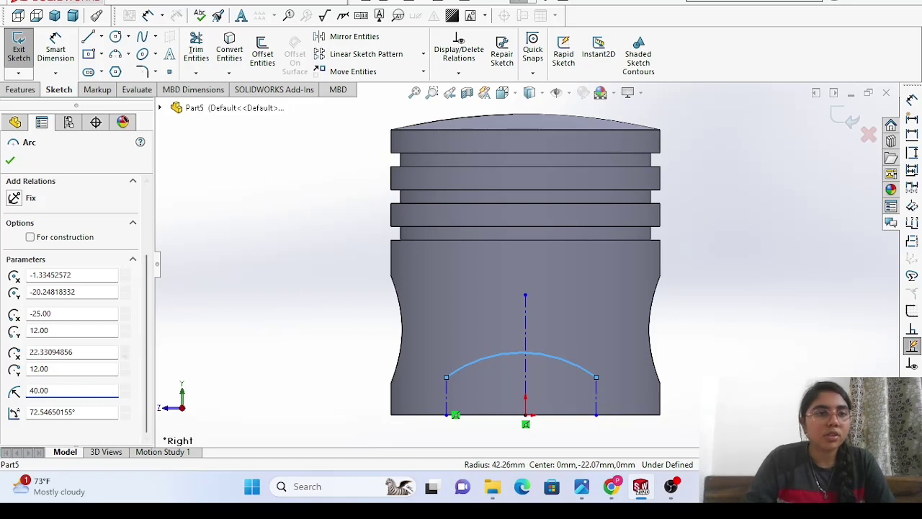
key("Escape")
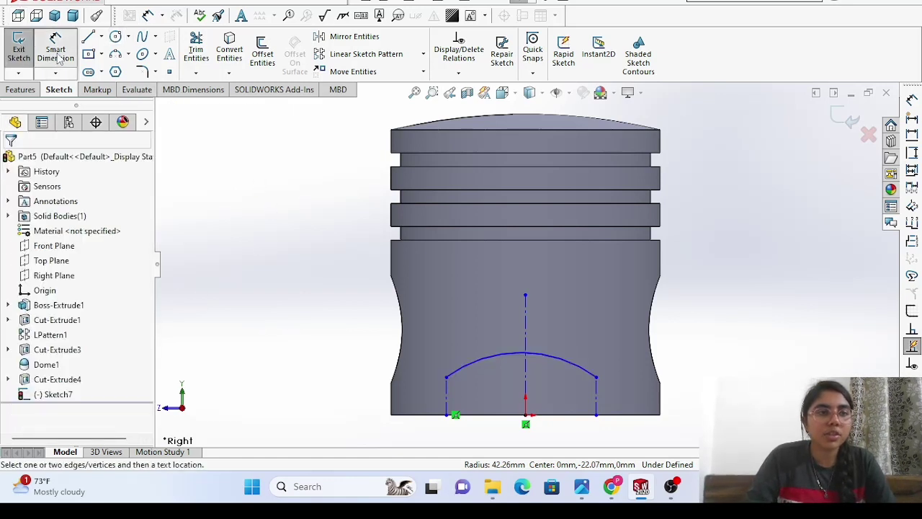
Dimension the distance from the right short centerline's lower endpoint to the origin as 25 mm.
left_click(595, 416)
left_click(526, 417)
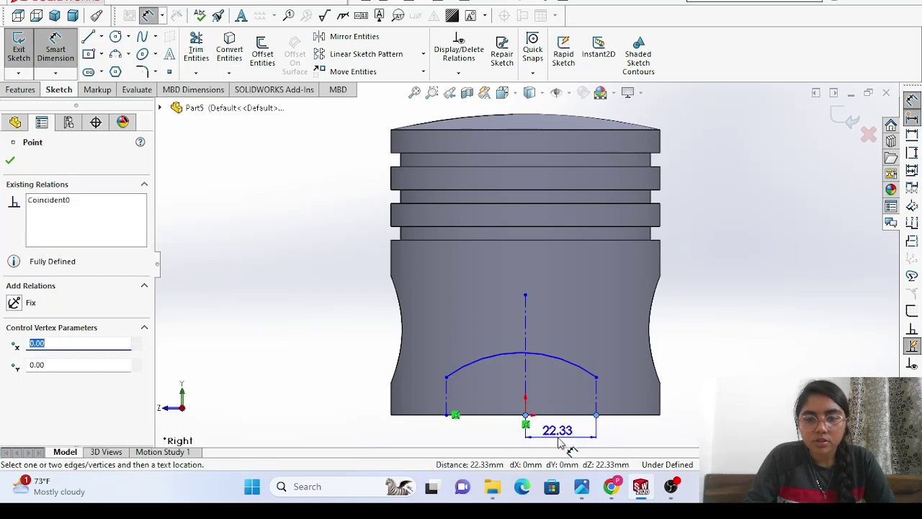
left_click(558, 436)
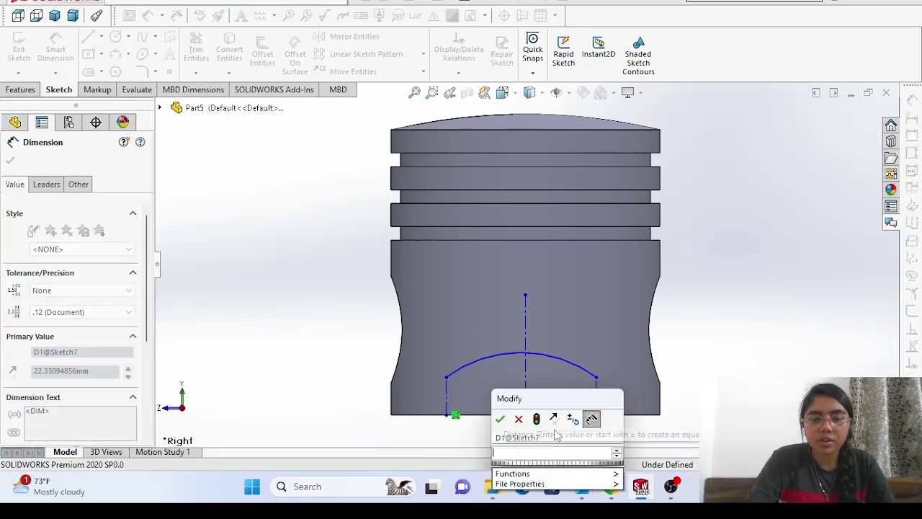
type("80")
key("Escape")
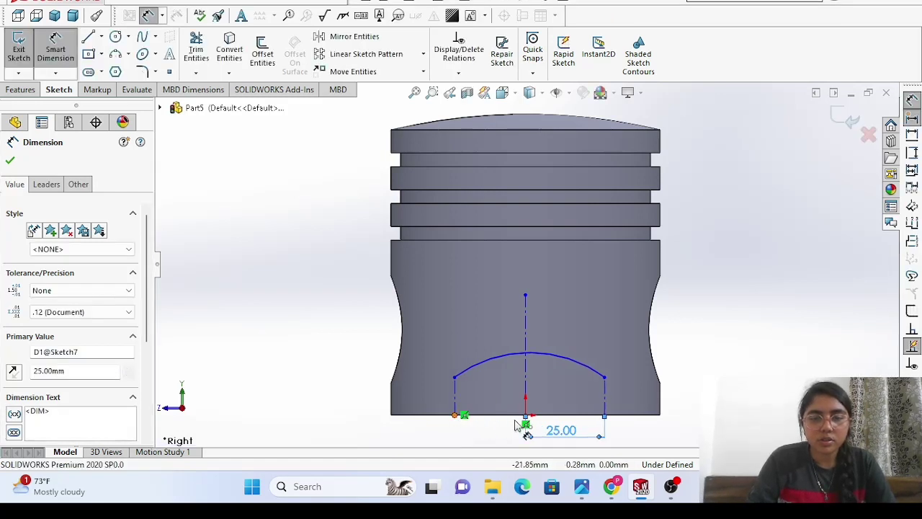
Dimension the distance from the left short centerline's lower endpoint to the origin as 25 mm.
left_click(525, 418)
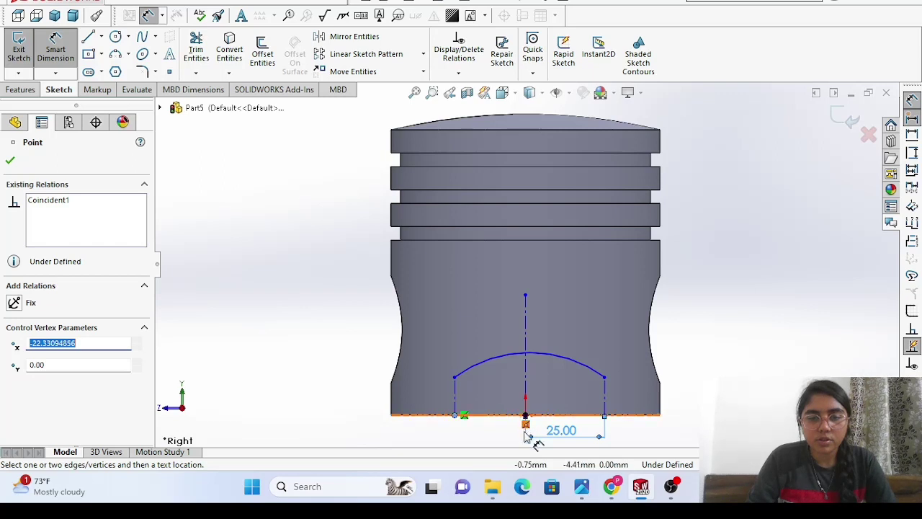
left_click(466, 414)
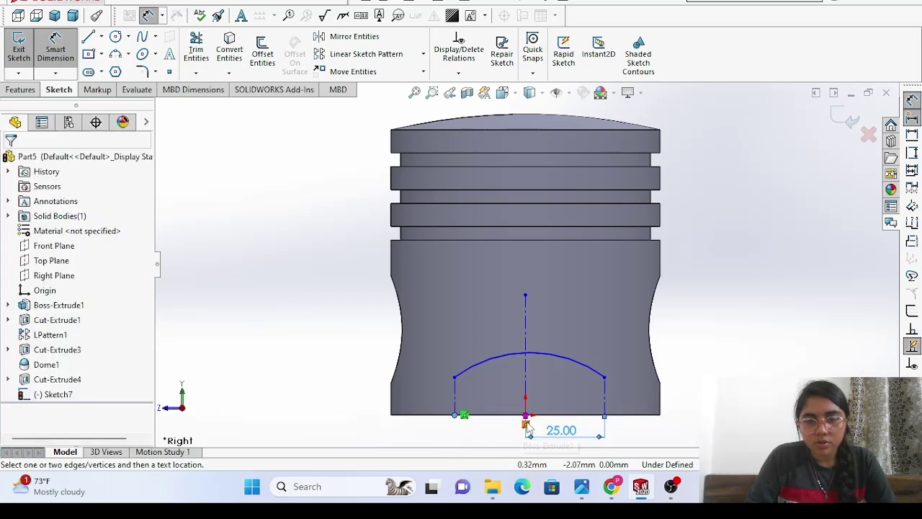
left_click(525, 416)
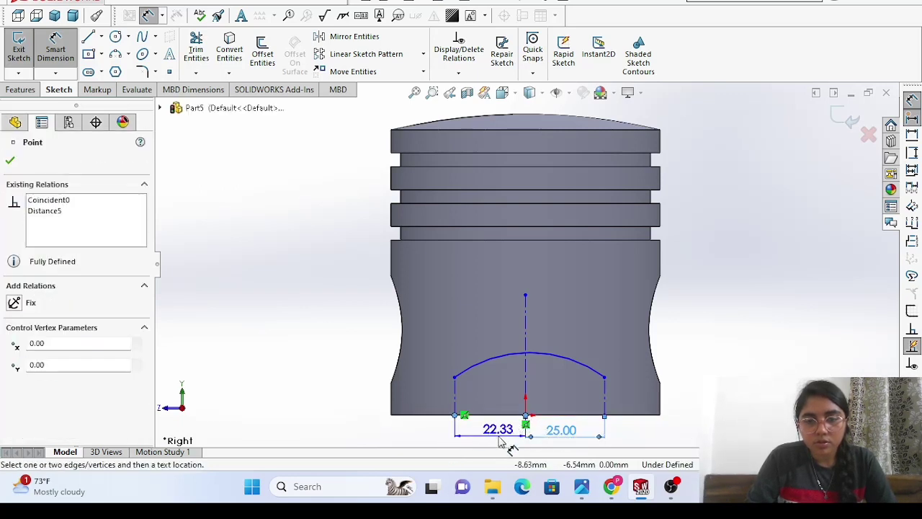
left_click(496, 435)
double_click(497, 433)
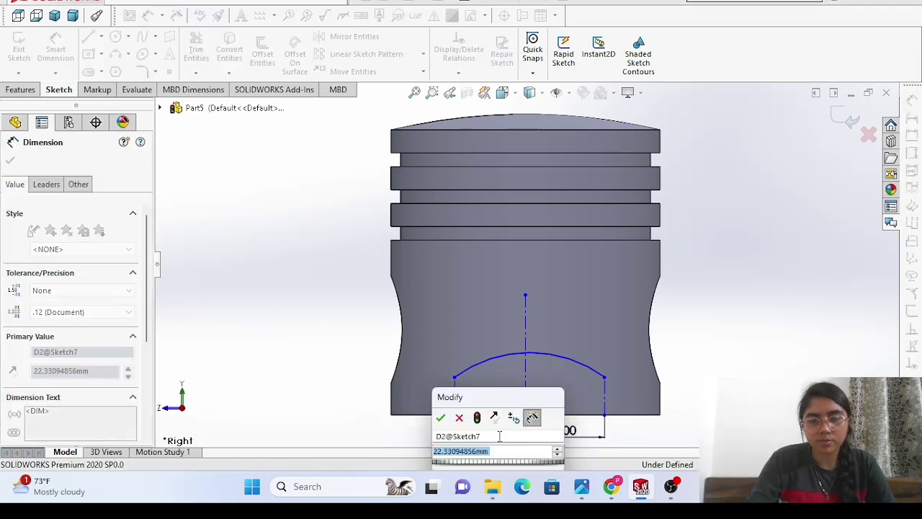
type("24")
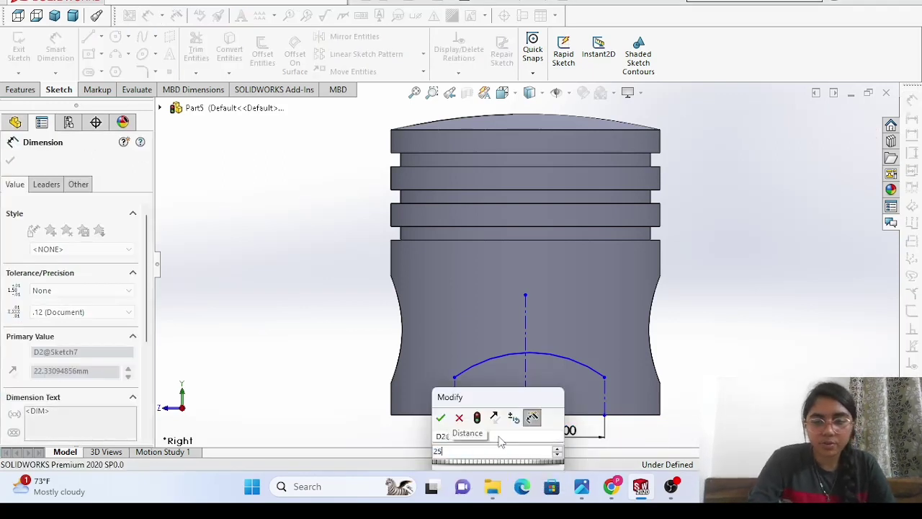
key("Escape")
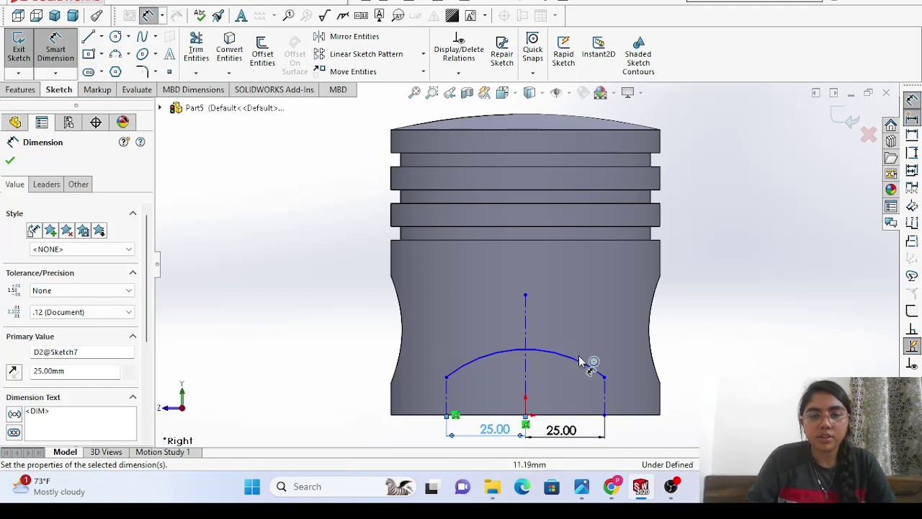
Dimension the arc's radius as 40 mm and the left short centerline's length as 12 mm.
left_click(576, 364)
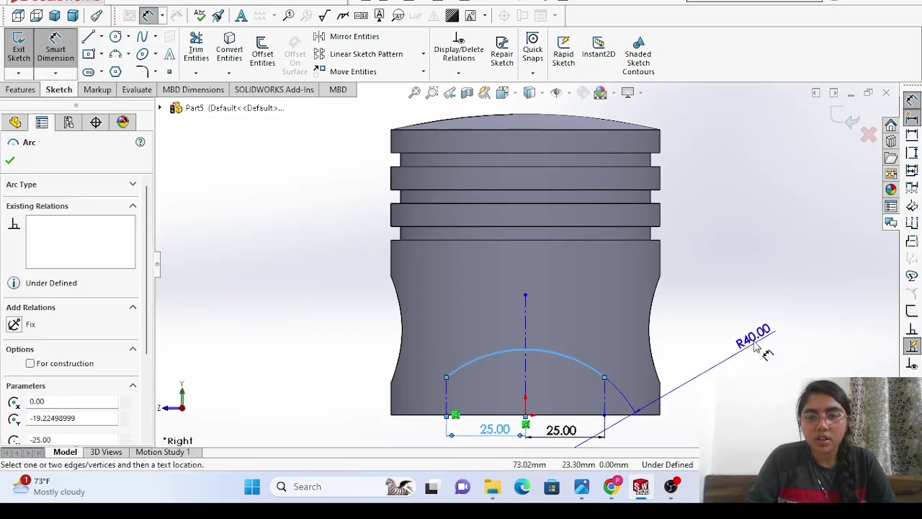
left_click(685, 352)
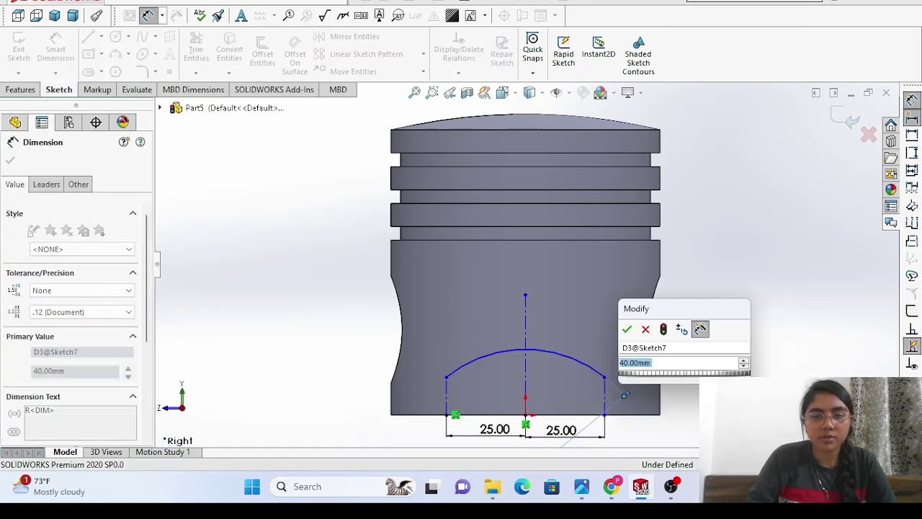
left_click(628, 328)
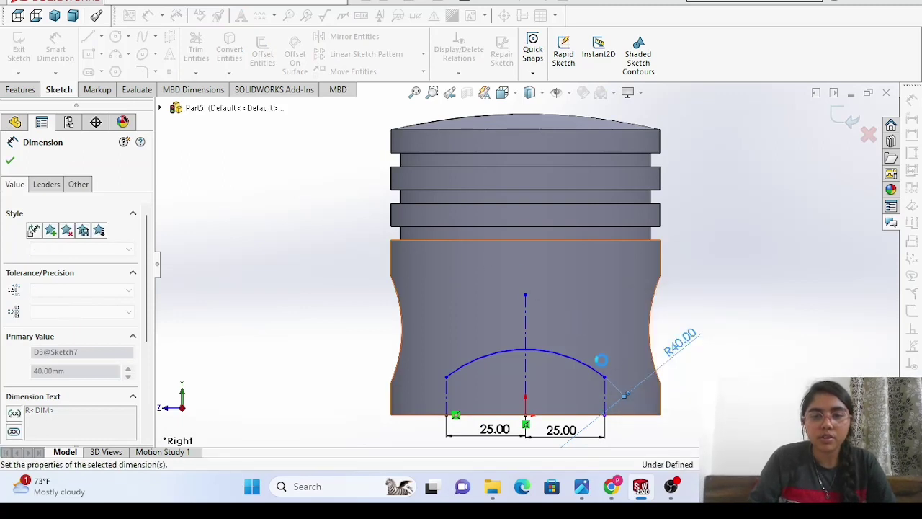
left_click(447, 401)
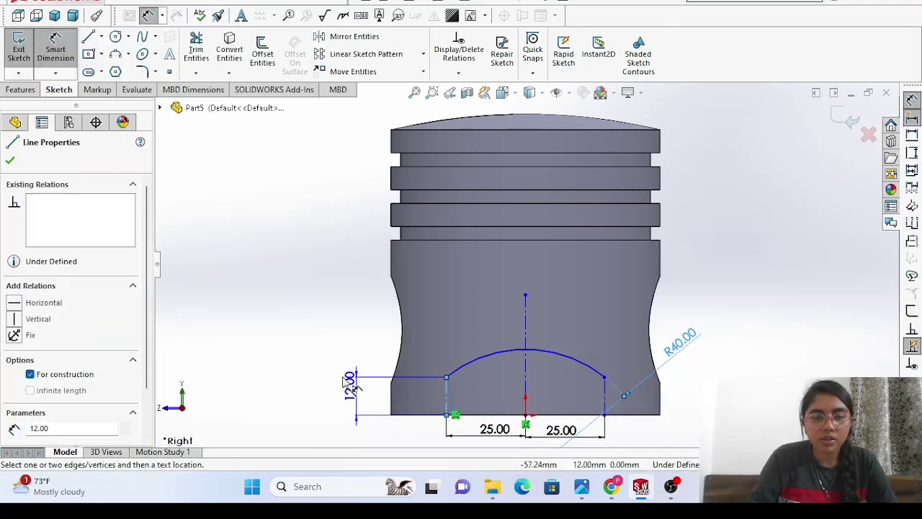
left_click(352, 386)
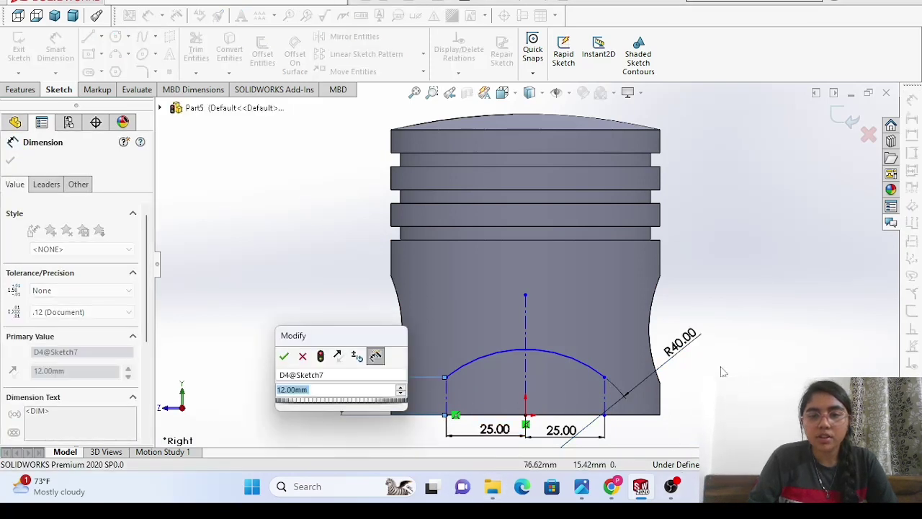
left_click(284, 357)
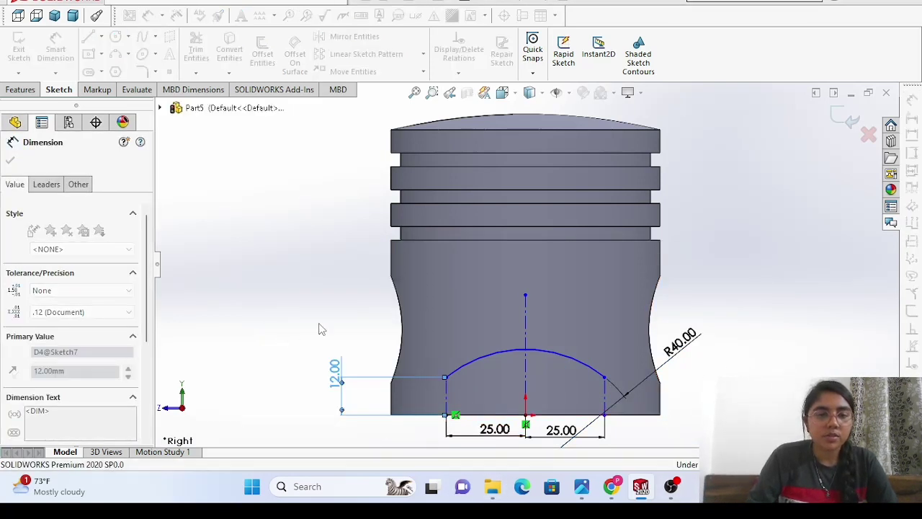
Undo the arc's radius and short centerline's length dimensions and leave the dimension tool.
key("ctrl+z")
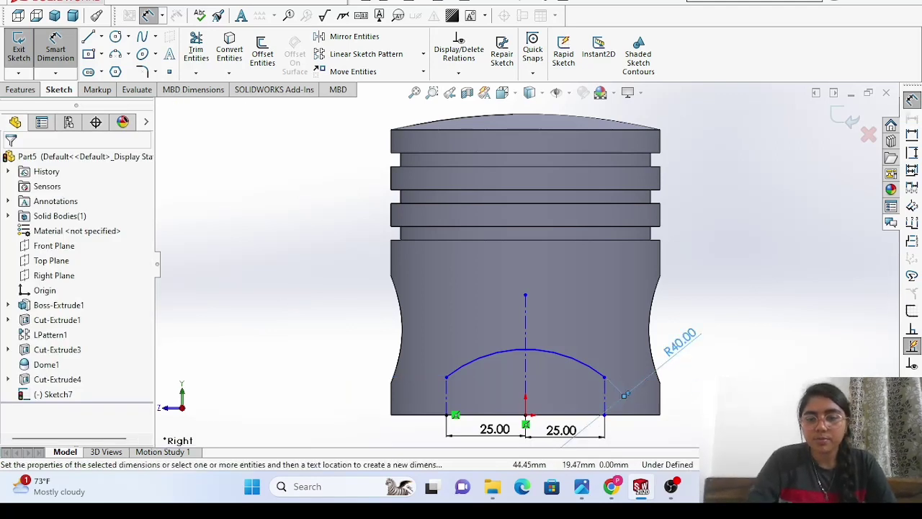
key("Escape")
right_click(758, 321)
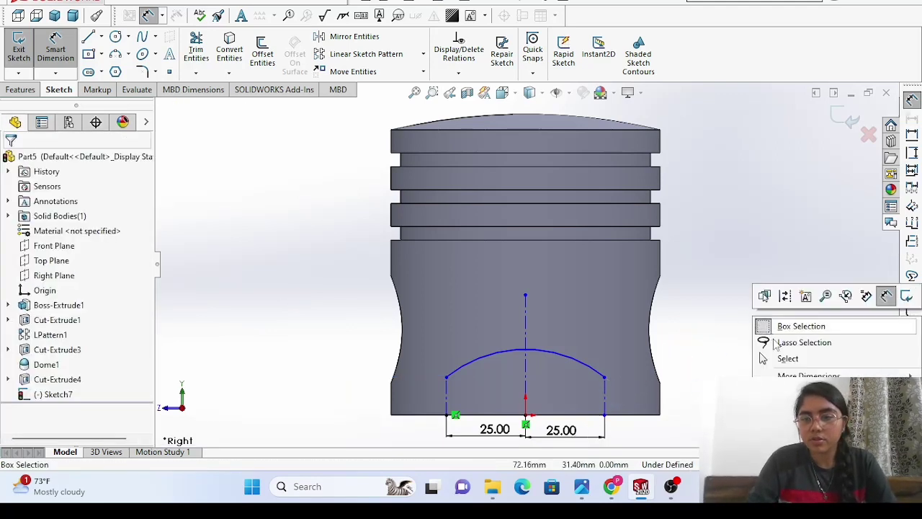
left_click(785, 358)
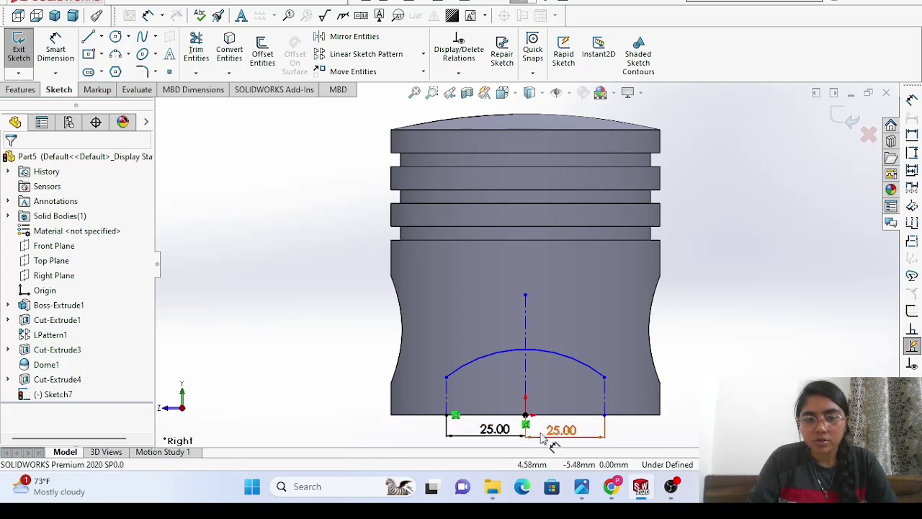
Delete both 25 mm offset dimensions between the short centerlines' lower endpoints and the origin.
left_click(543, 432)
key("Delete")
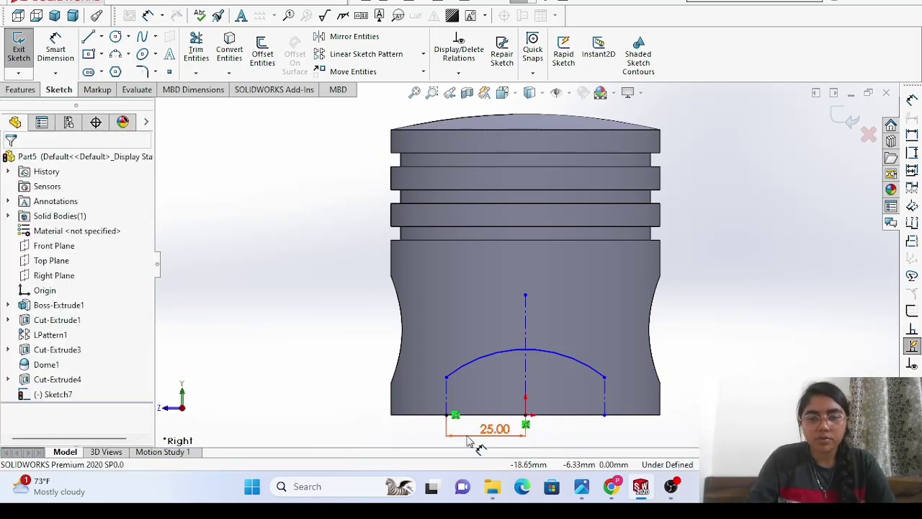
left_click(496, 430)
key("Delete")
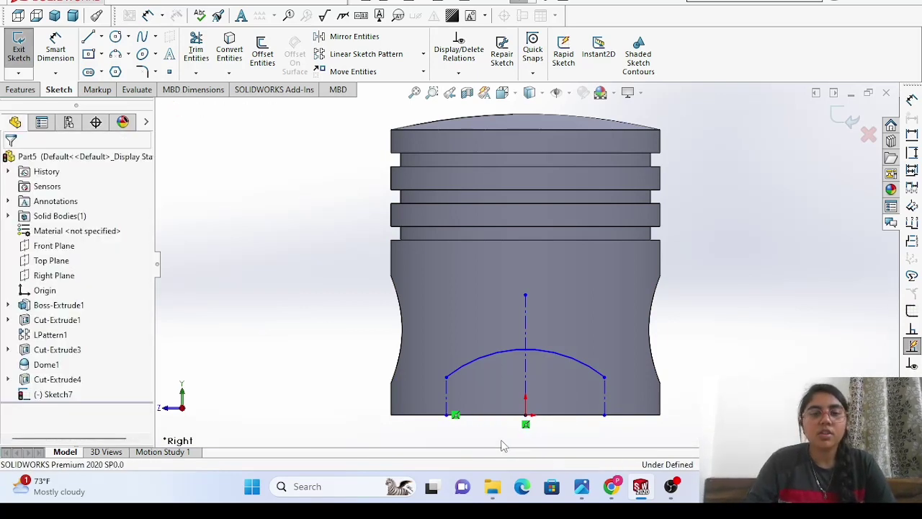
Draw solid lines over both short centerlines and along the piston's base to close the arc-topped profile.
left_click(88, 38)
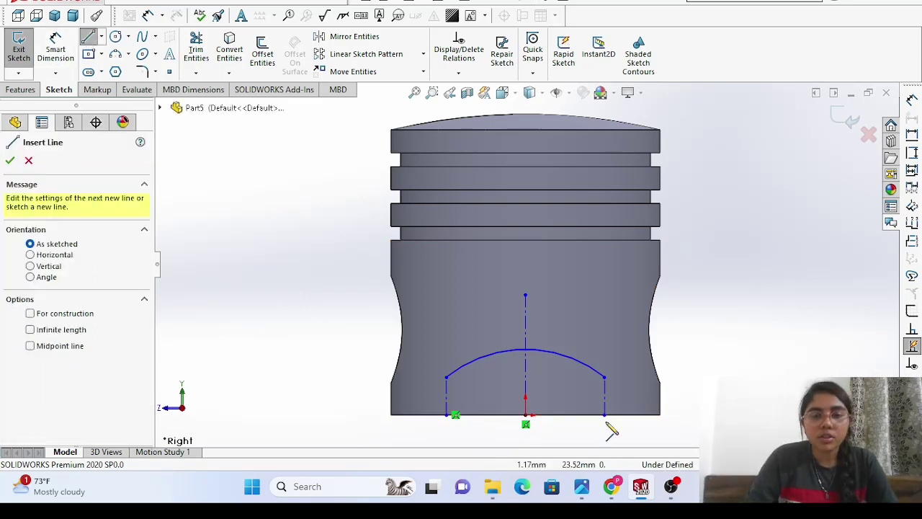
left_click(605, 378)
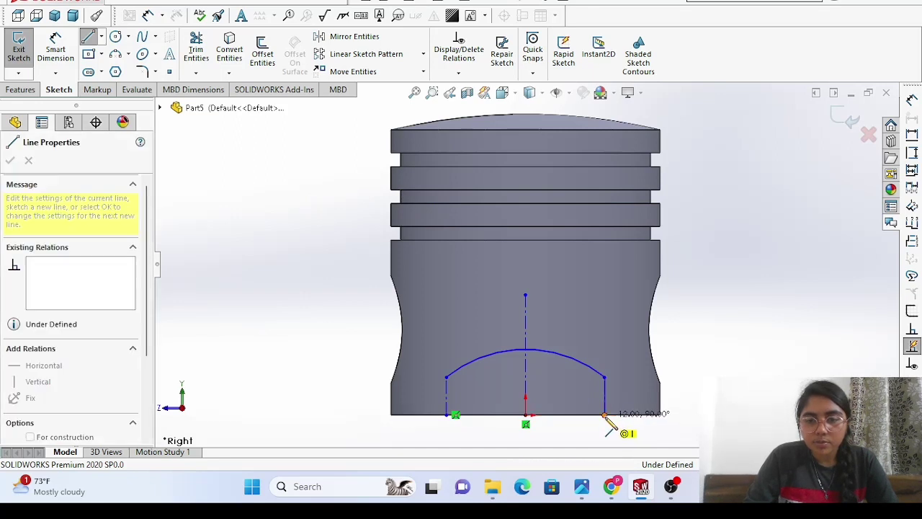
left_click(605, 415)
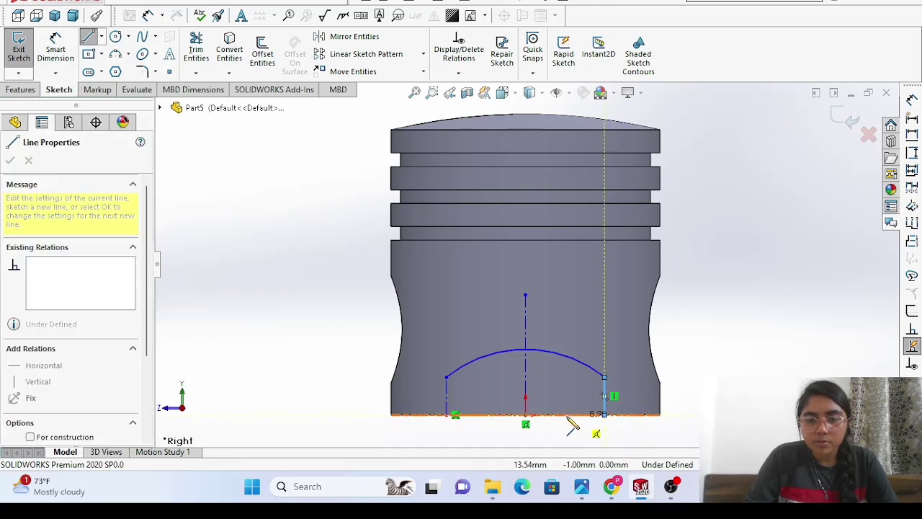
left_click(447, 415)
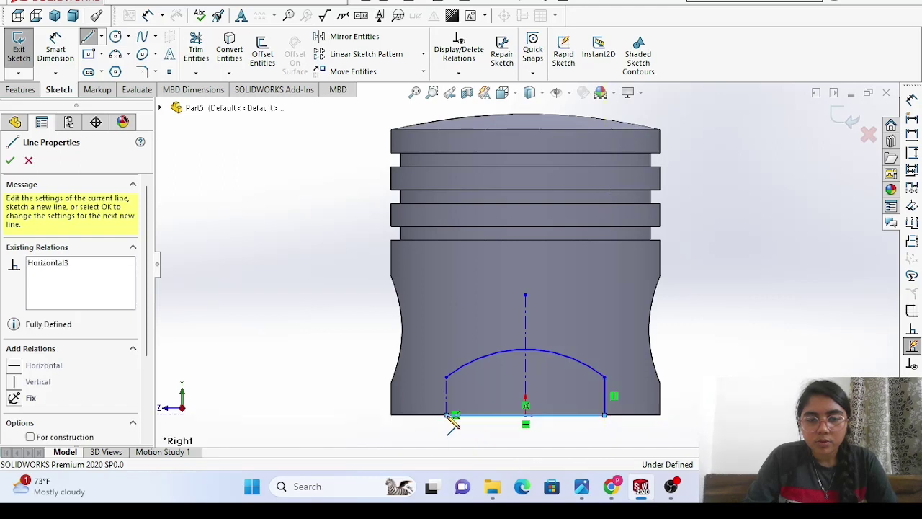
double_click(447, 376)
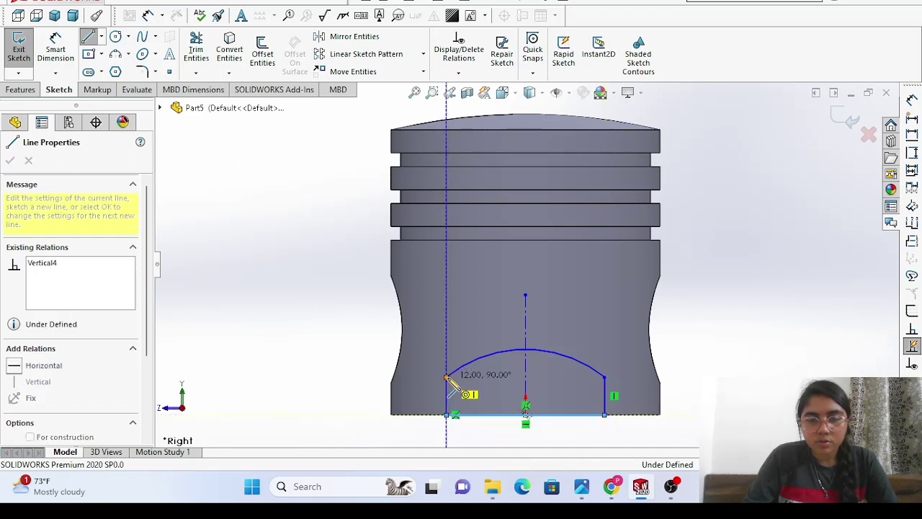
right_click(352, 307)
left_click(356, 307)
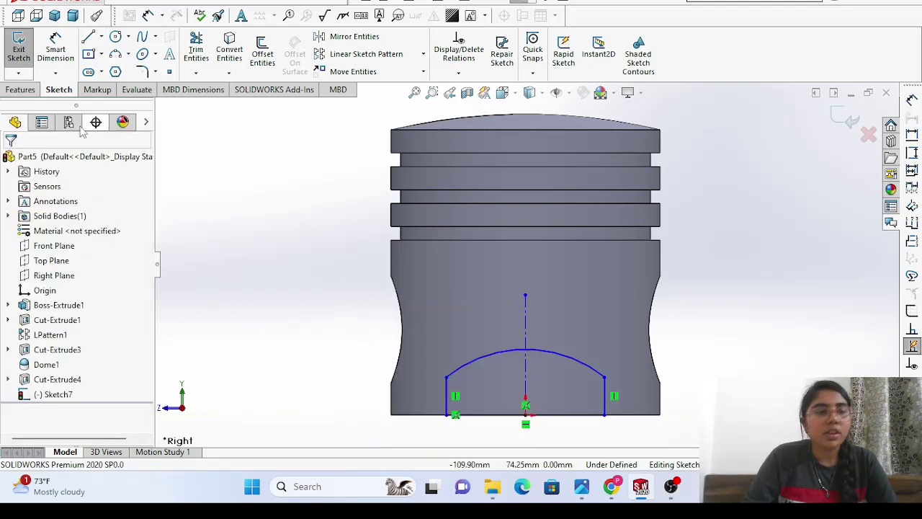
Cut-extrude the closed arc-topped profile through the piston with the Through All - Both end condition.
left_click(32, 91)
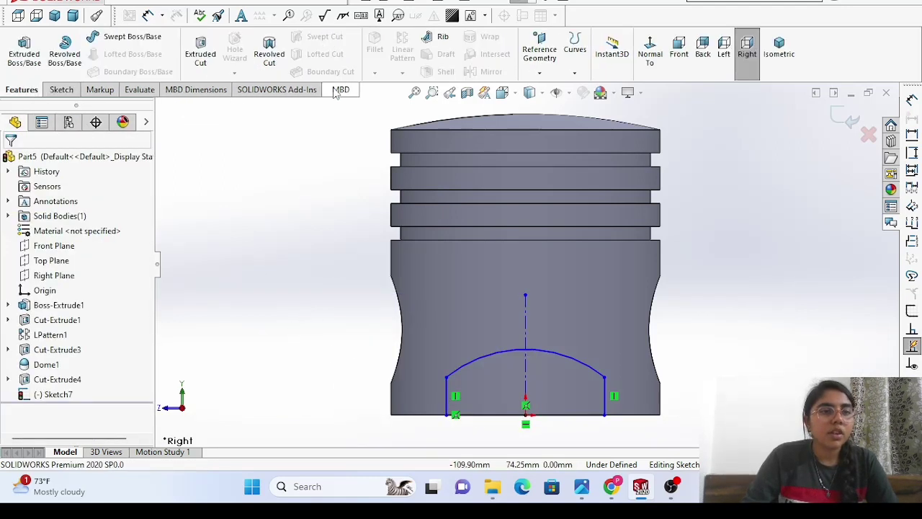
left_click(205, 62)
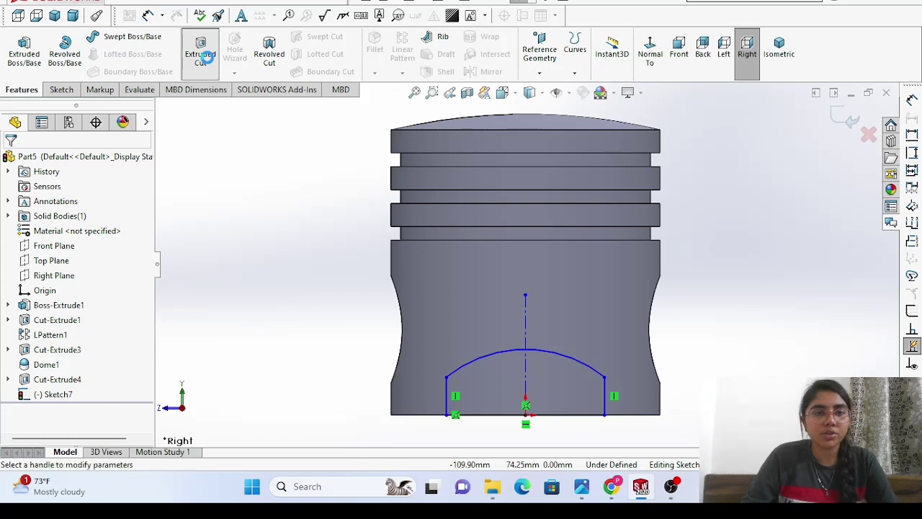
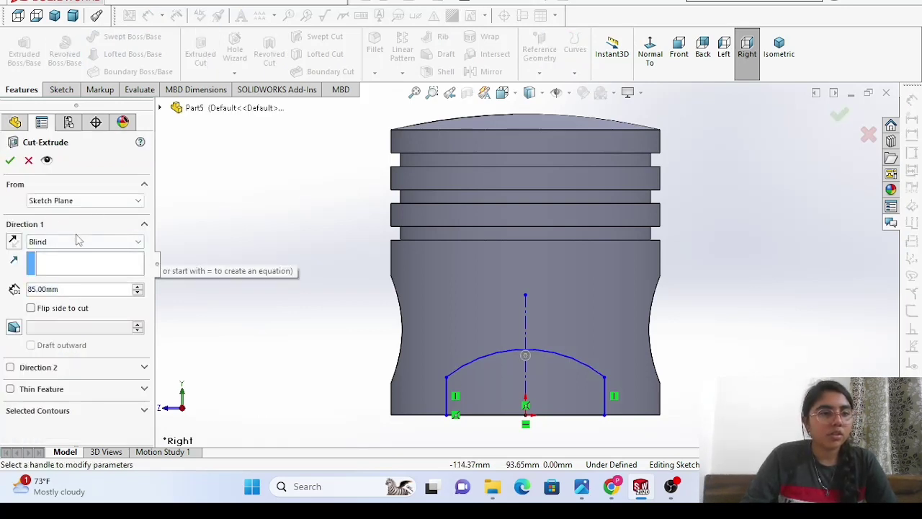
left_click(77, 241)
left_click(72, 267)
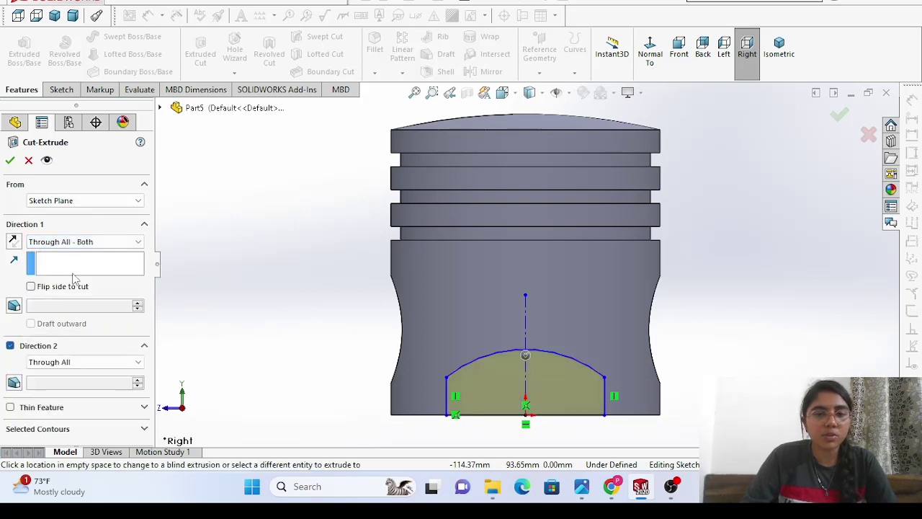
left_click(11, 160)
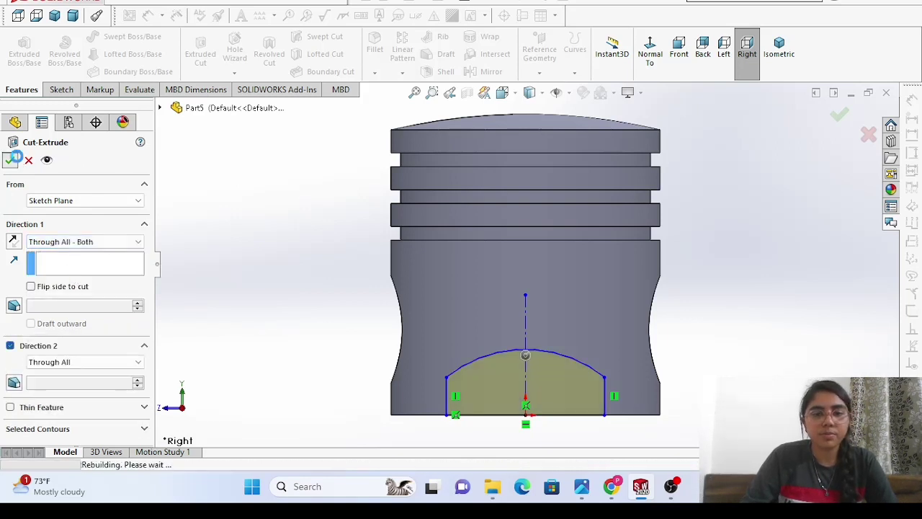
Examine the arched base cut from an oblique angle and the front, and compare it with the piston.png reference drawing.
right_click(288, 233)
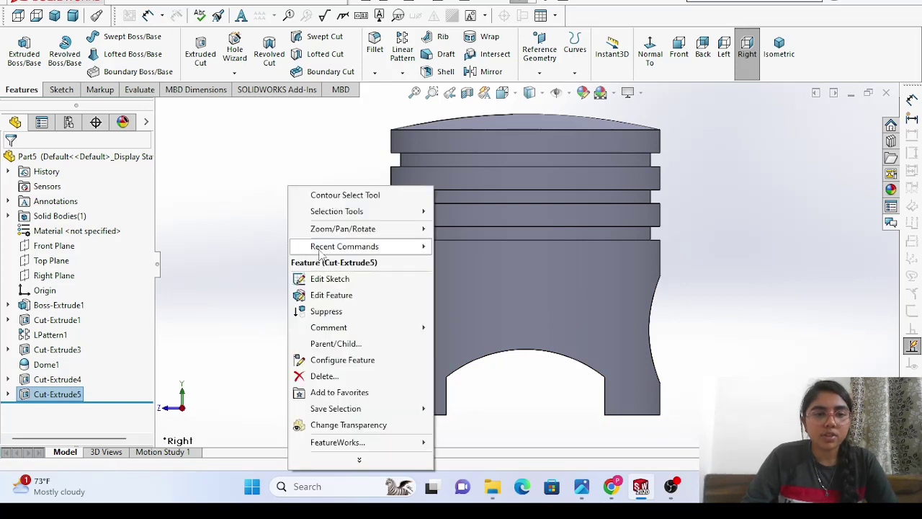
mouse_move(332, 249)
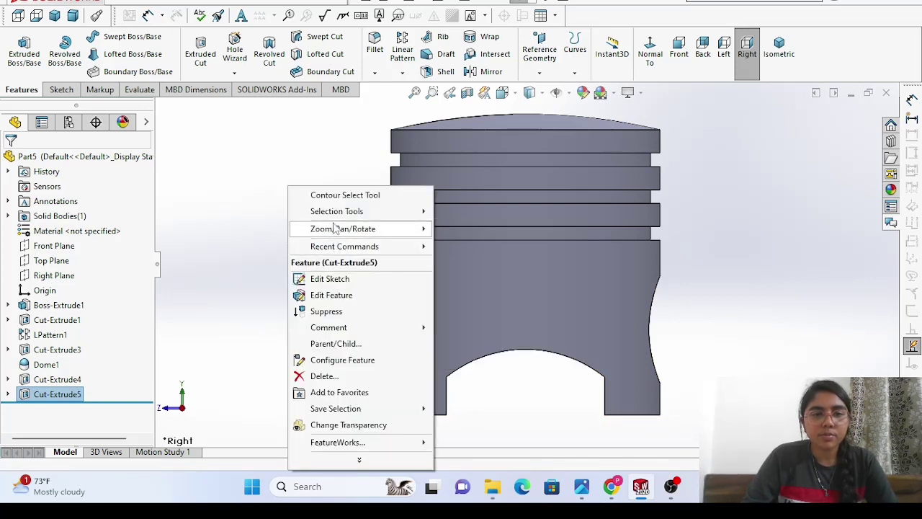
mouse_move(335, 229)
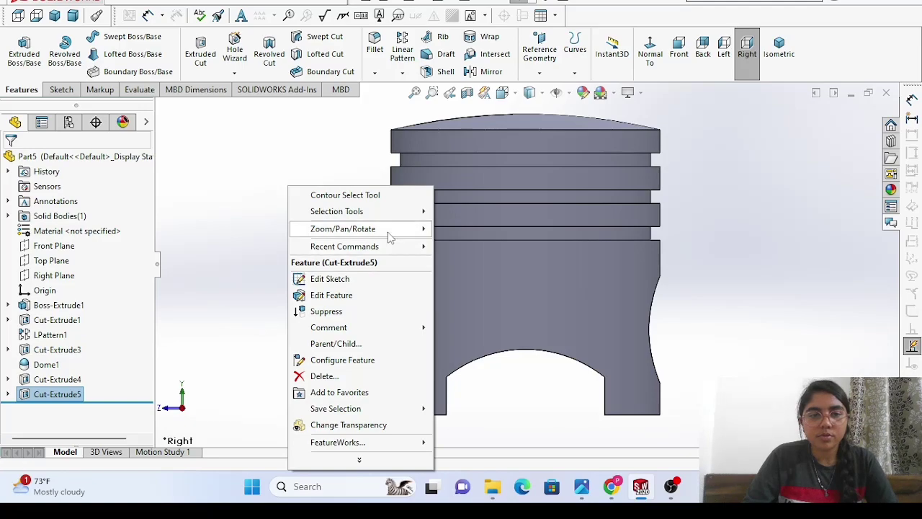
mouse_move(403, 229)
left_click(481, 293)
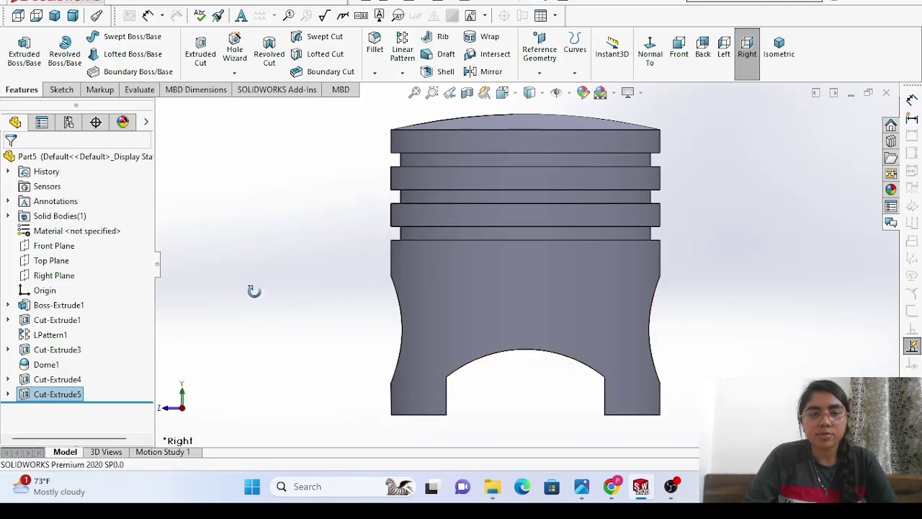
mouse_move(252, 290)
left_mouse_down()
mouse_move(333, 324)
mouse_move(506, 347)
mouse_move(693, 345)
mouse_move(562, 356)
mouse_move(294, 315)
mouse_move(195, 267)
mouse_move(307, 291)
mouse_move(255, 276)
mouse_move(262, 291)
left_mouse_up()
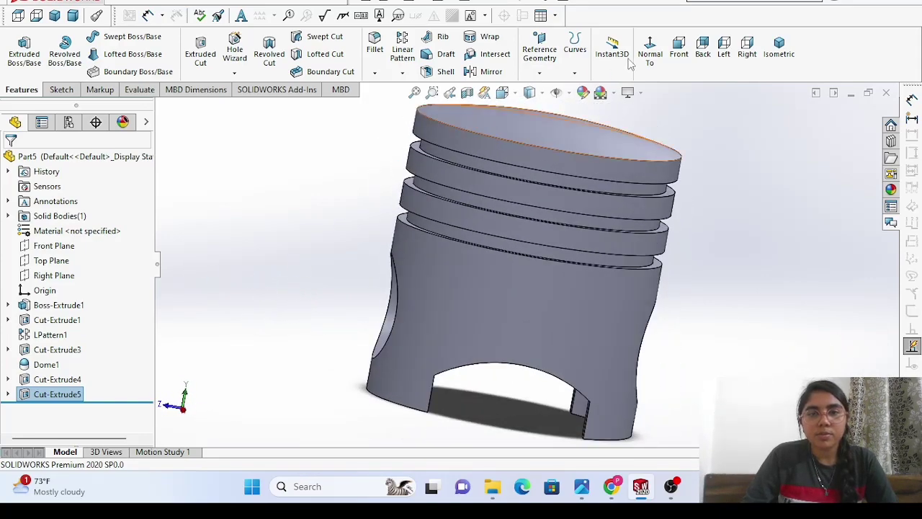
left_click(679, 47)
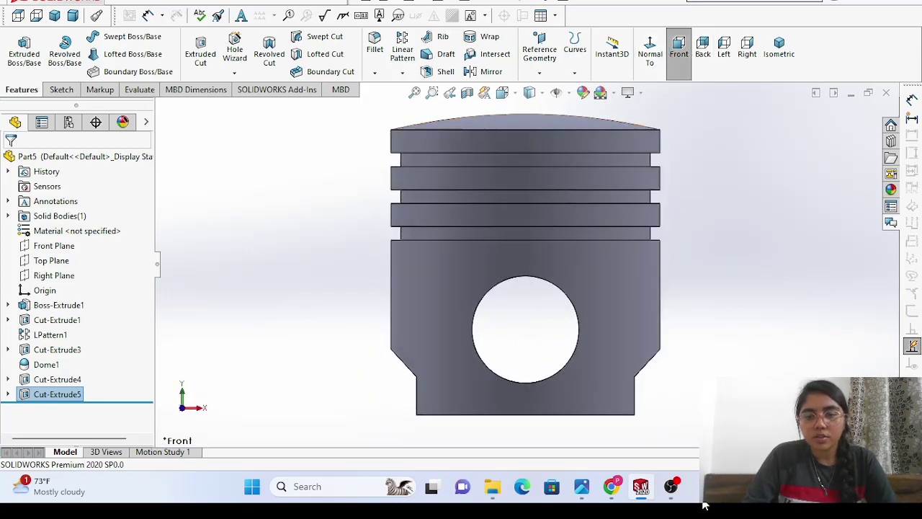
mouse_move(582, 490)
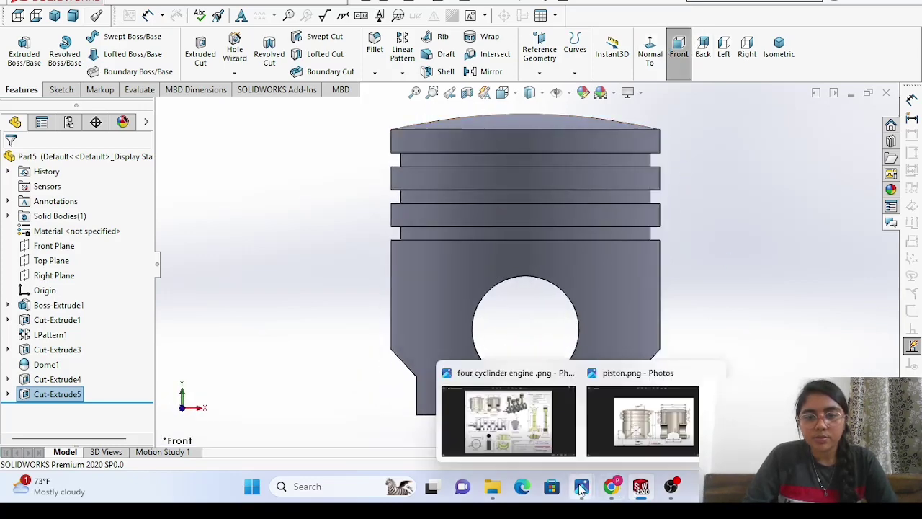
left_click(628, 416)
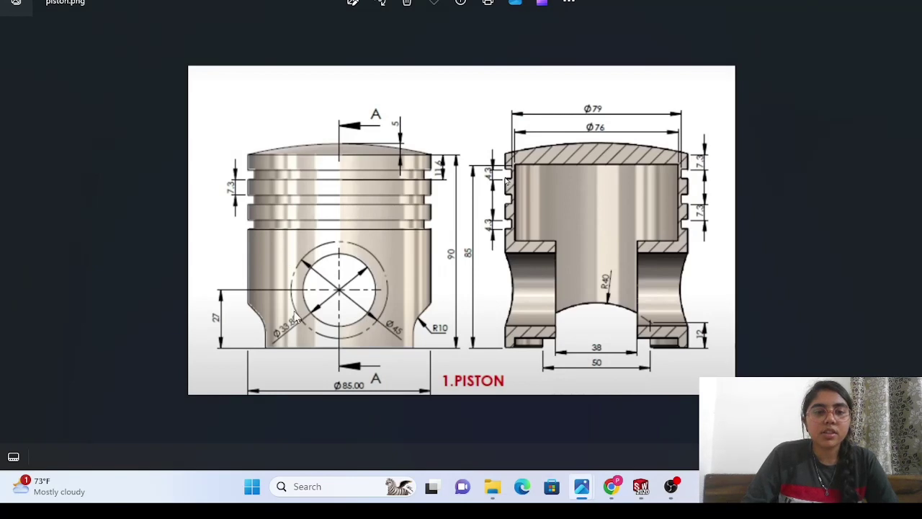
mouse_move(610, 490)
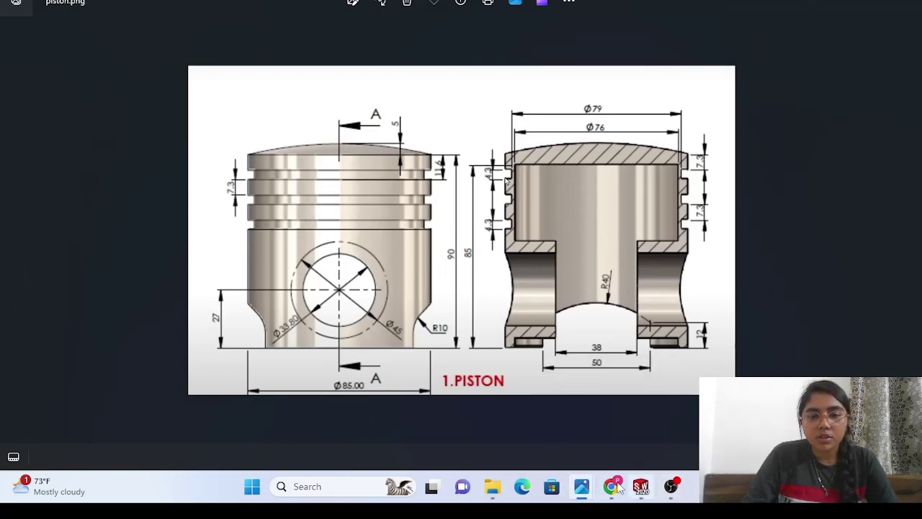
mouse_move(641, 495)
left_click(624, 455)
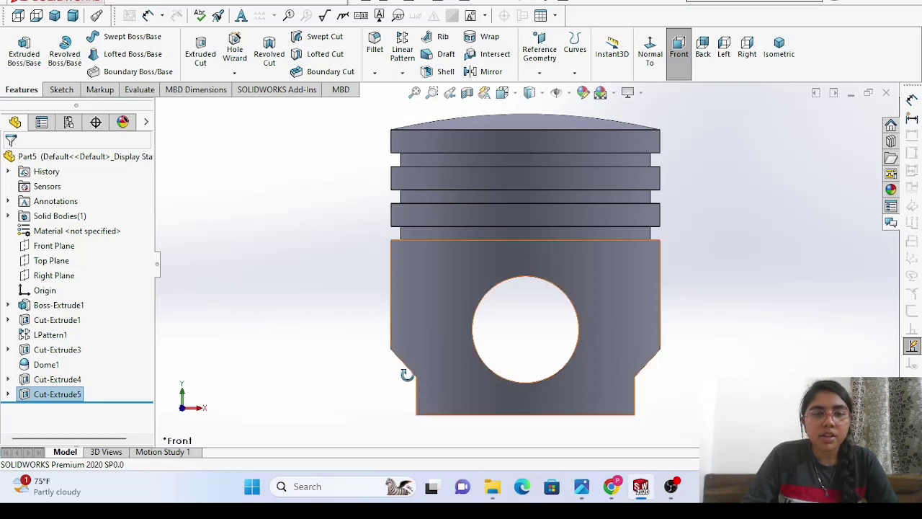
right_click(252, 277)
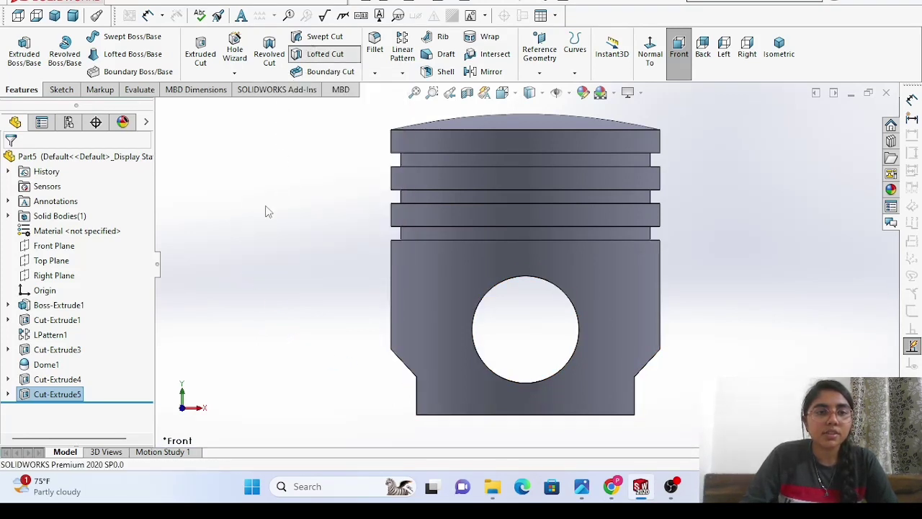
right_click(265, 211)
left_click(214, 251)
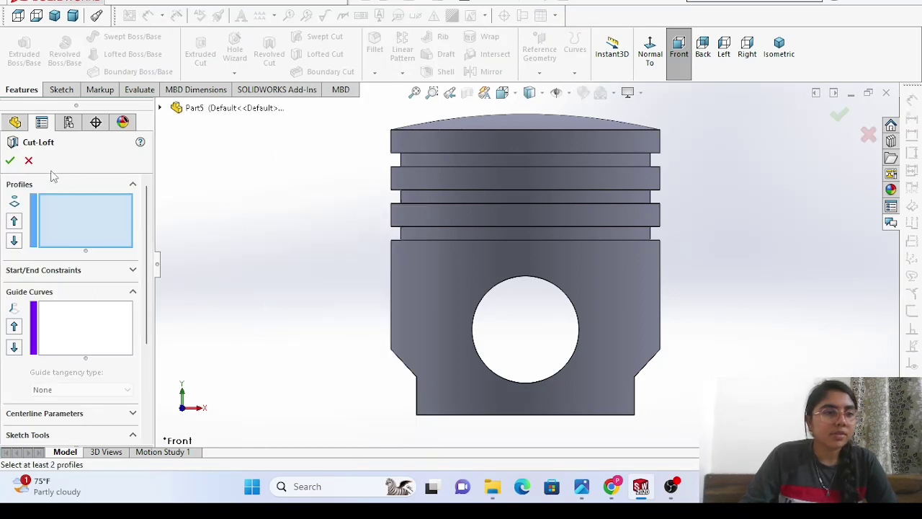
left_click(28, 160)
right_click(193, 188)
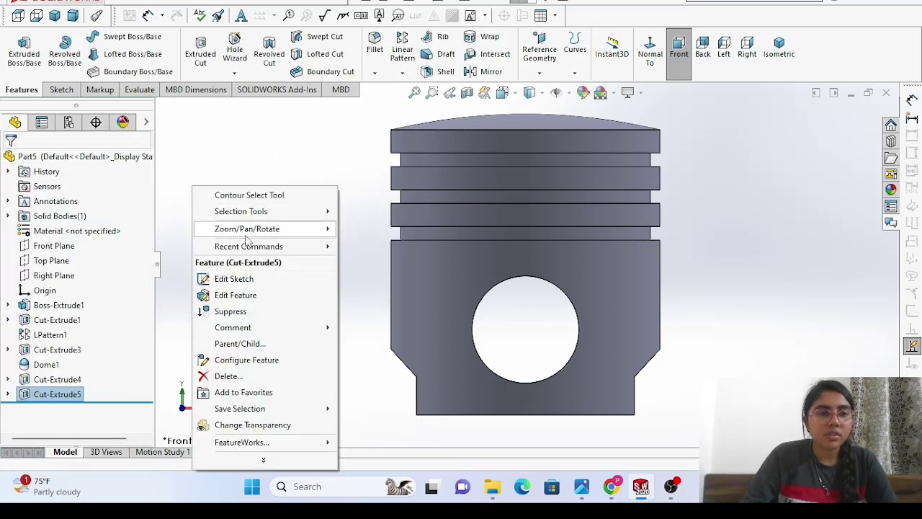
left_click(239, 152)
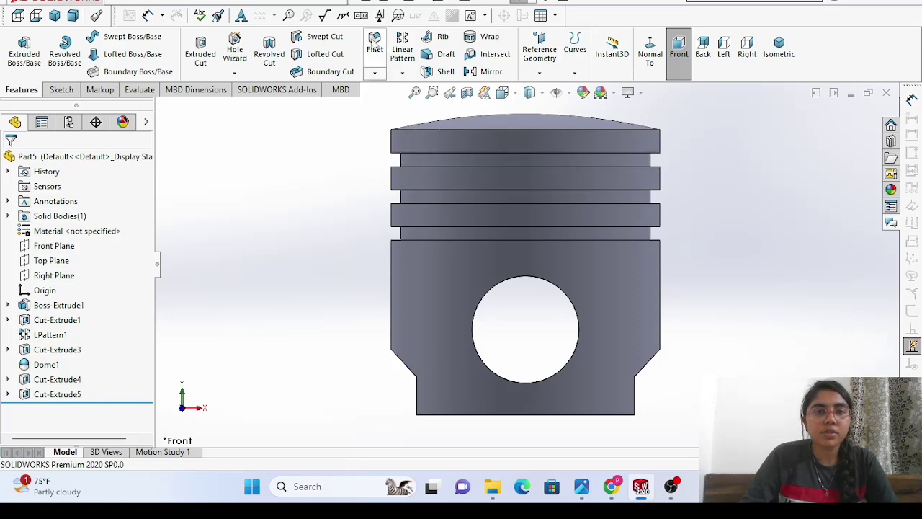
Fillet one corner edge between the arched face and the vertical wall of the base cutout with a 10 mm radius.
right_click(287, 255)
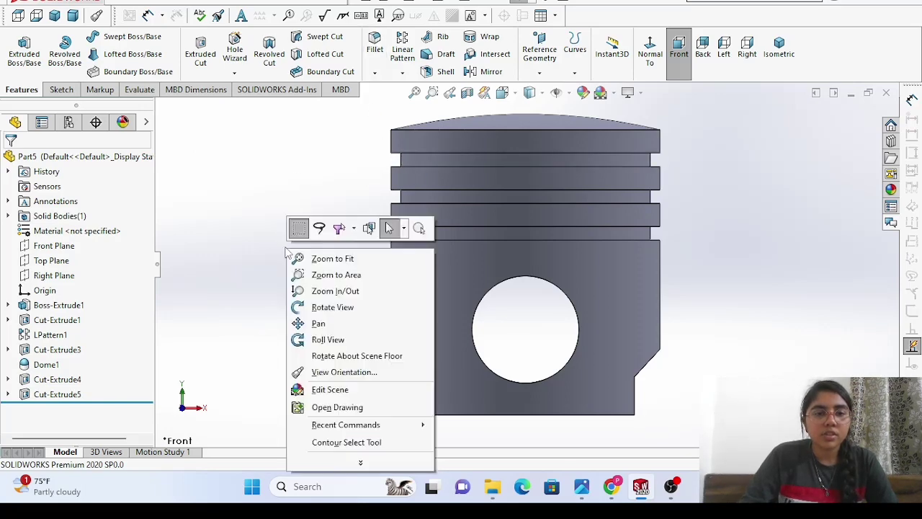
left_click(328, 304)
left_click_drag(321, 297, 384, 279)
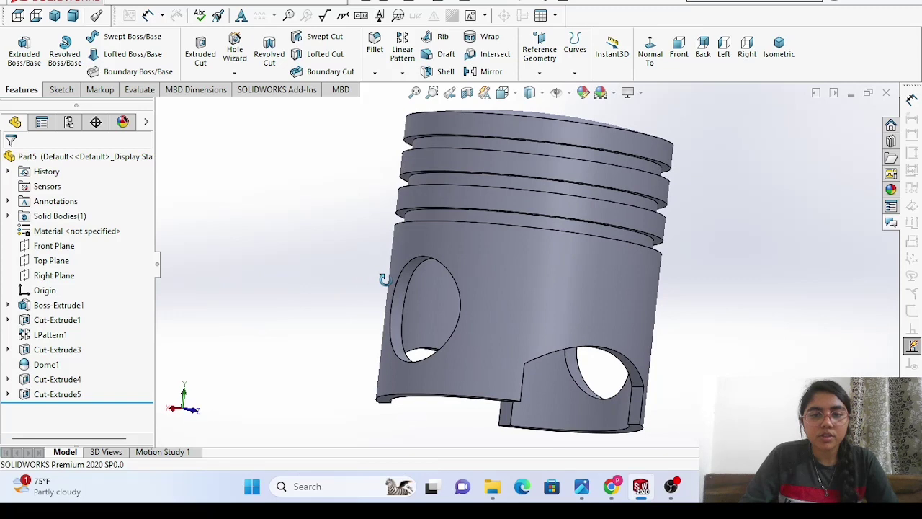
right_click(173, 219)
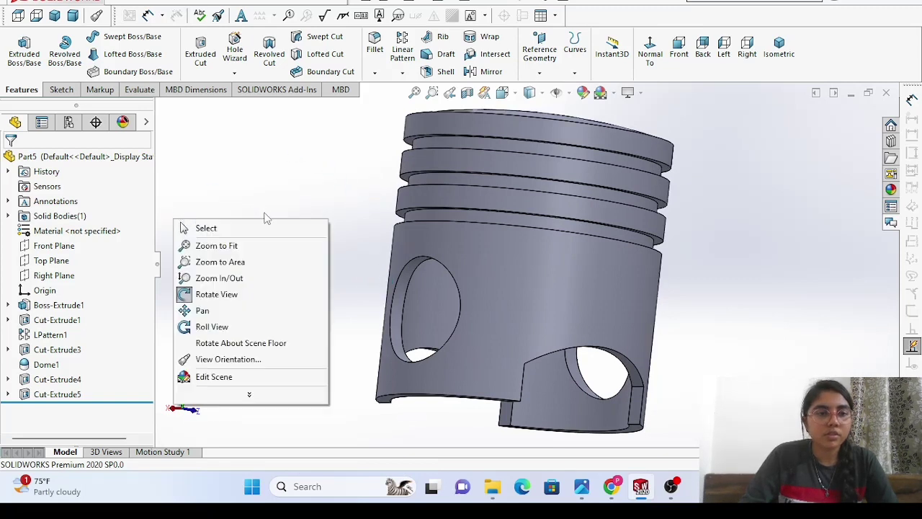
left_click(374, 46)
left_click(374, 46)
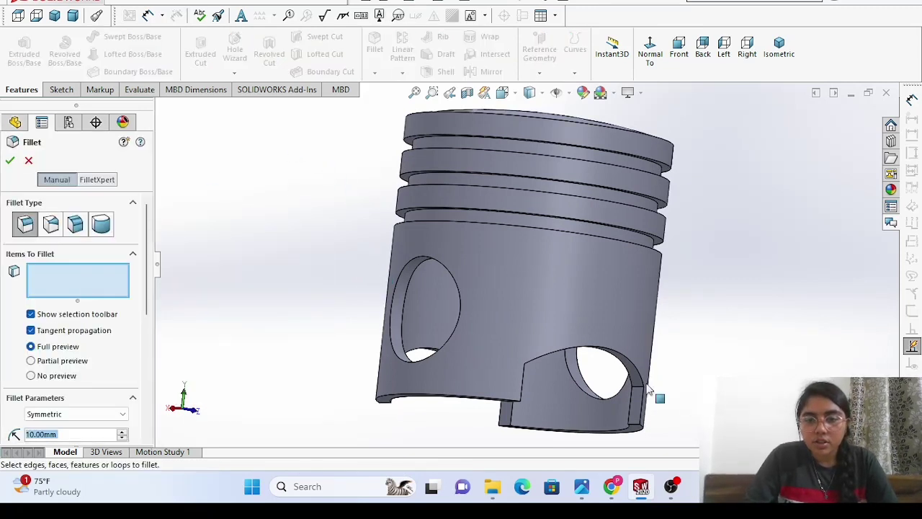
left_click(637, 389)
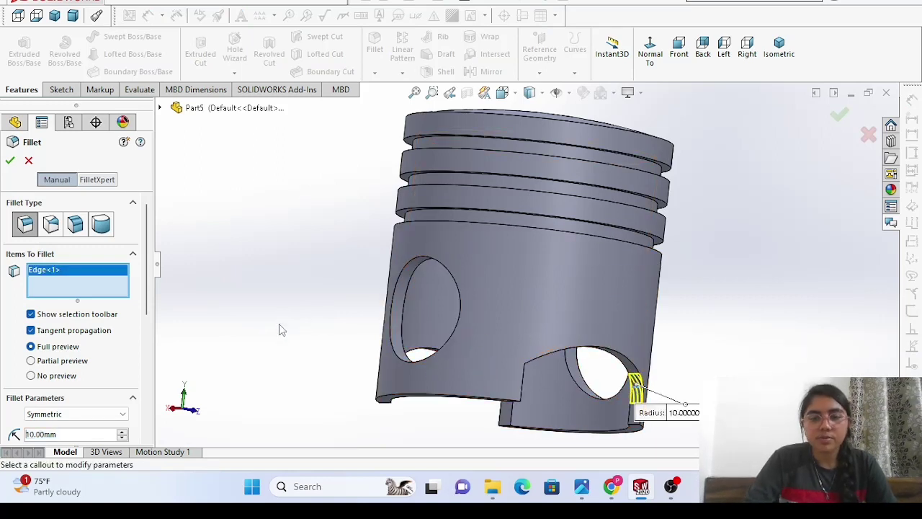
key("BackSpace")
key("Right")
key("Right")
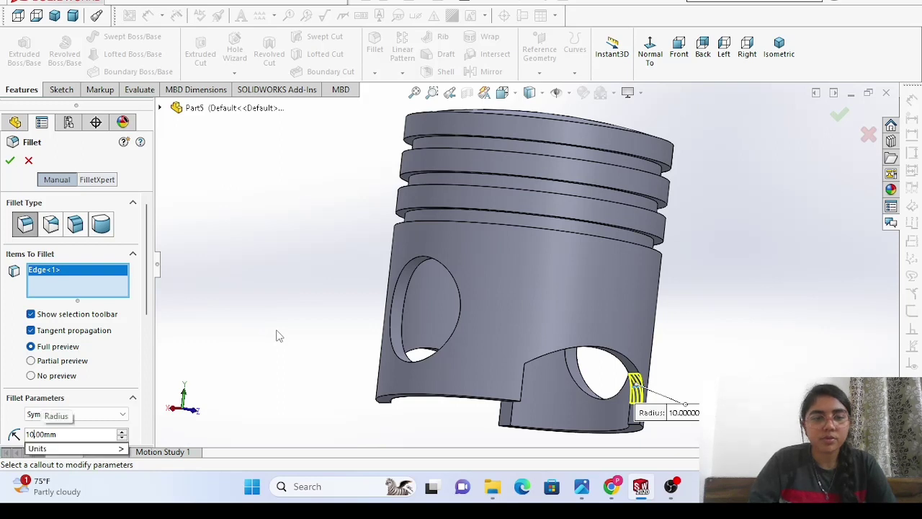
left_click(10, 162)
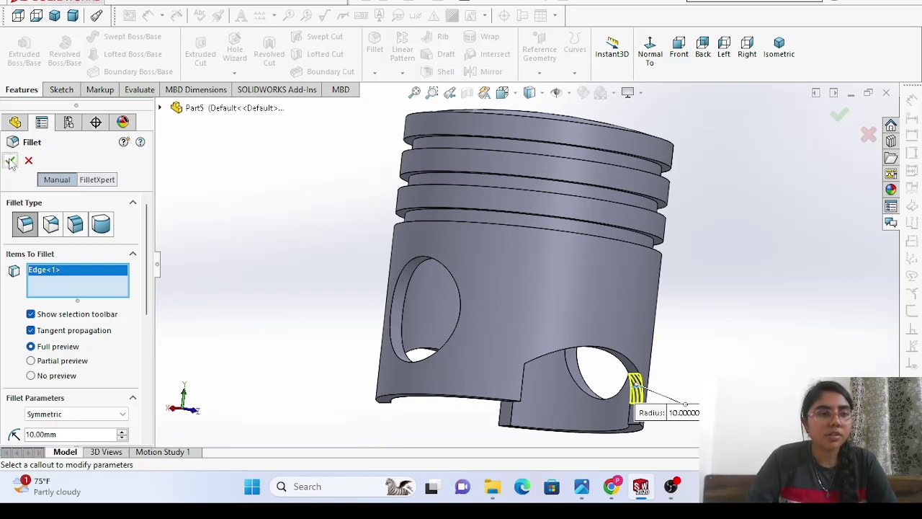
left_click(10, 162)
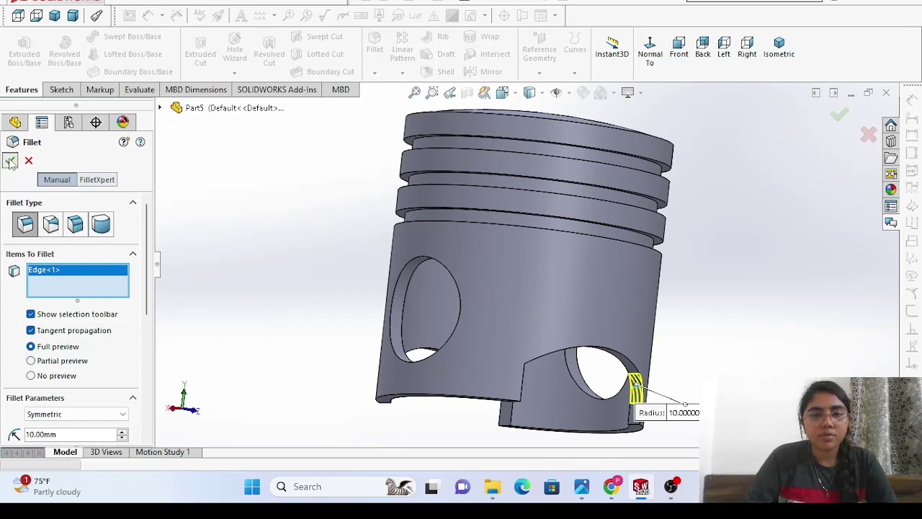
Fillet a second corner edge of the base cutout, where the curved face meets the vertical wall, with a 10 mm radius.
right_click(274, 257)
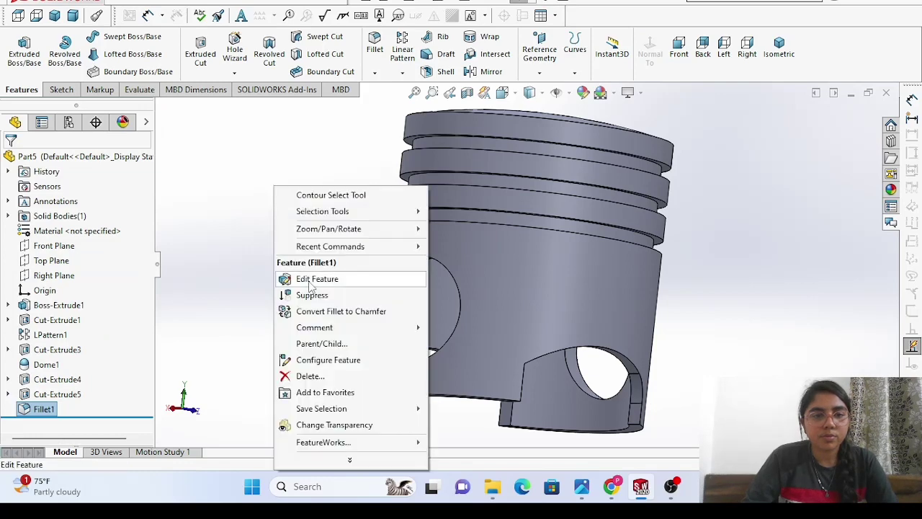
mouse_move(328, 236)
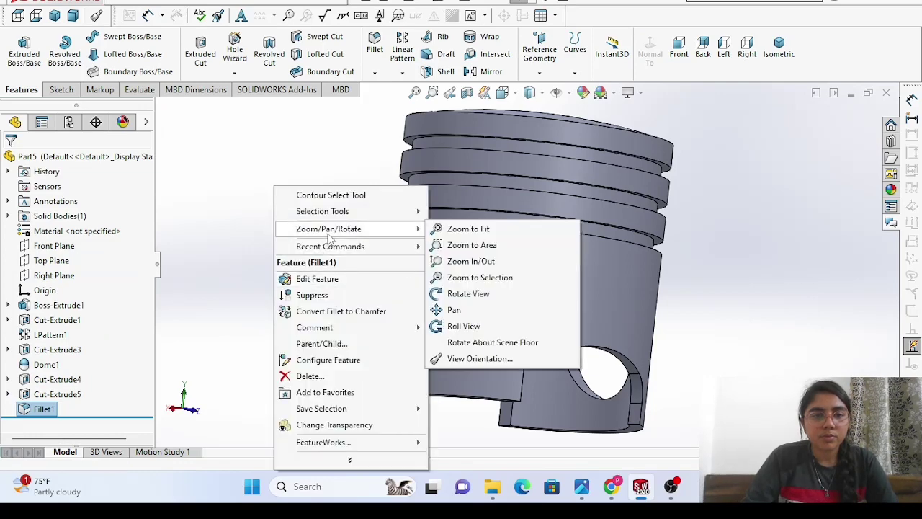
left_click(467, 293)
left_click_drag(384, 267, 246, 252)
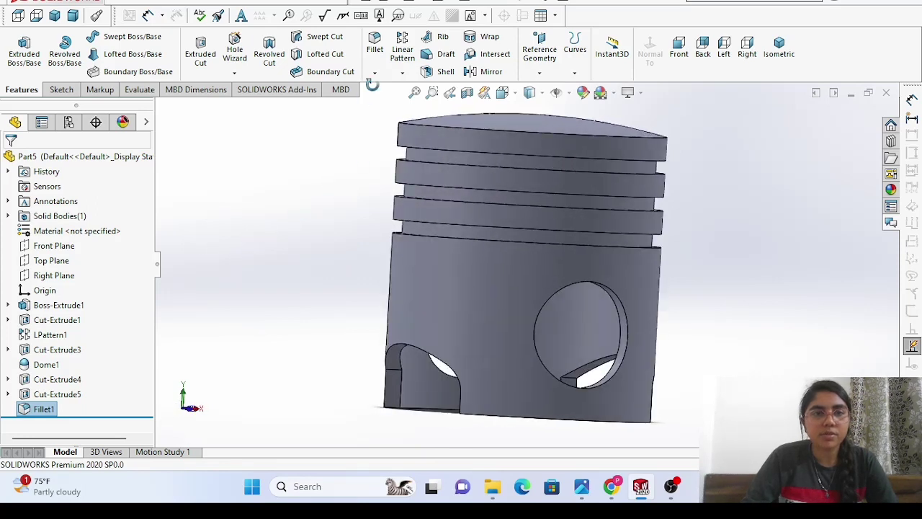
left_click(398, 375)
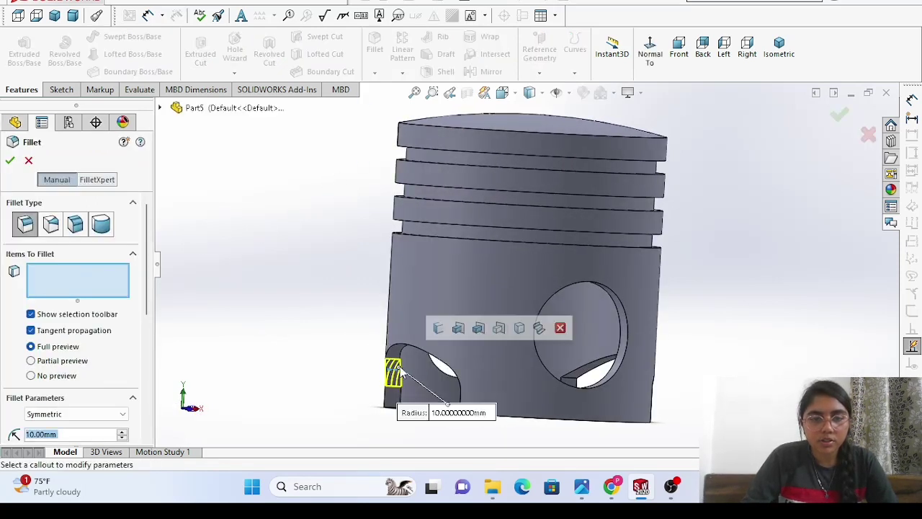
left_click(10, 161)
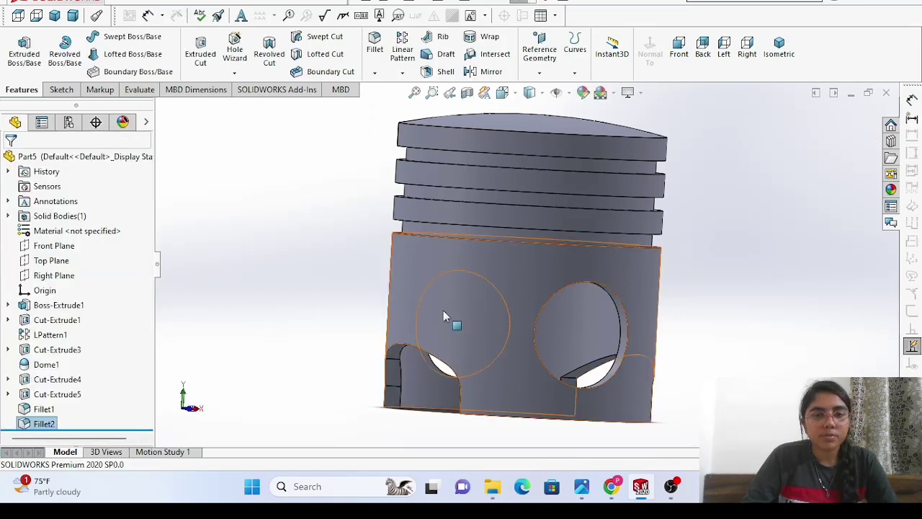
right_click(266, 269)
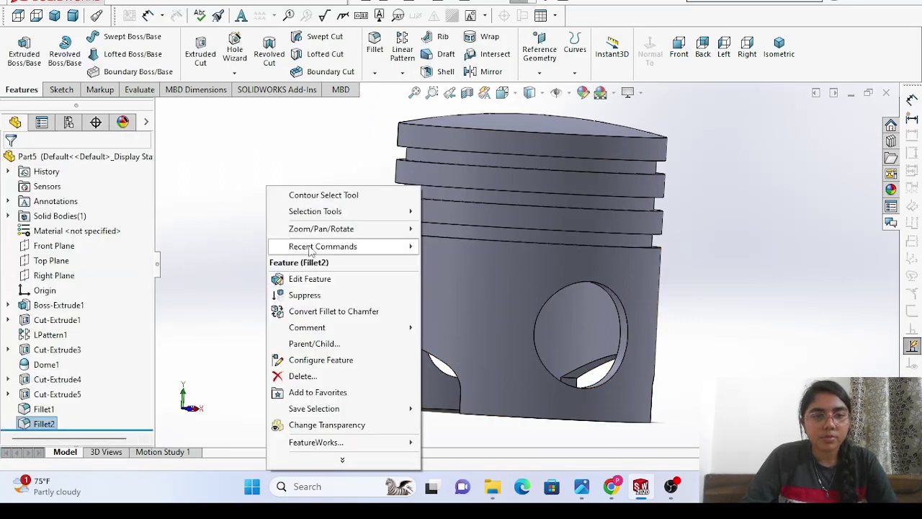
mouse_move(322, 228)
left_click(494, 293)
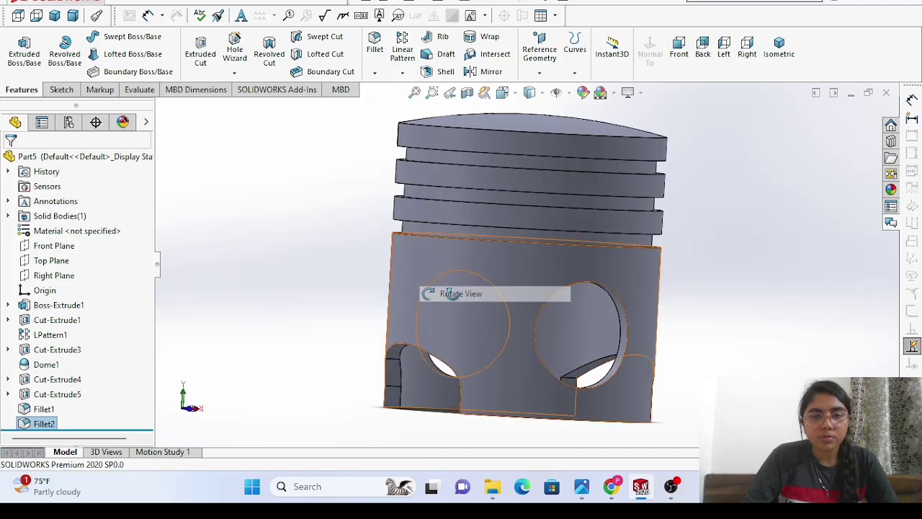
left_click_drag(432, 292, 198, 221)
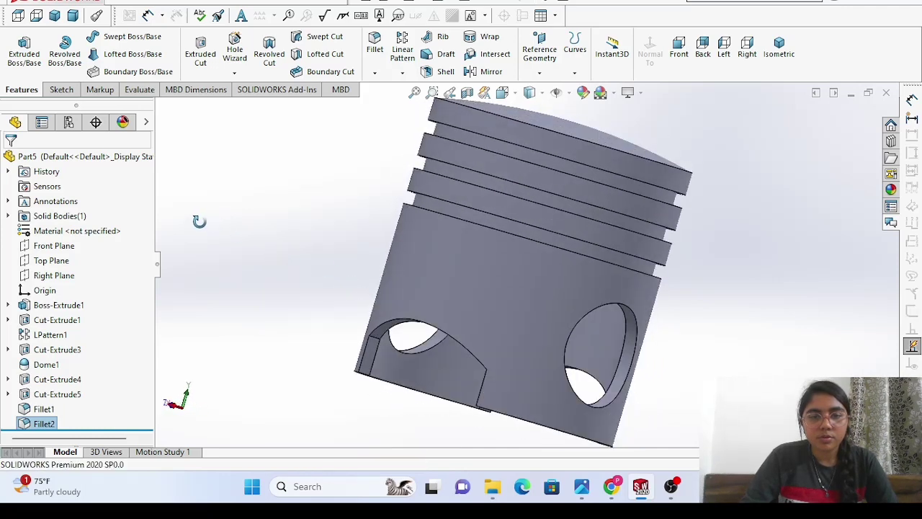
left_click(372, 345)
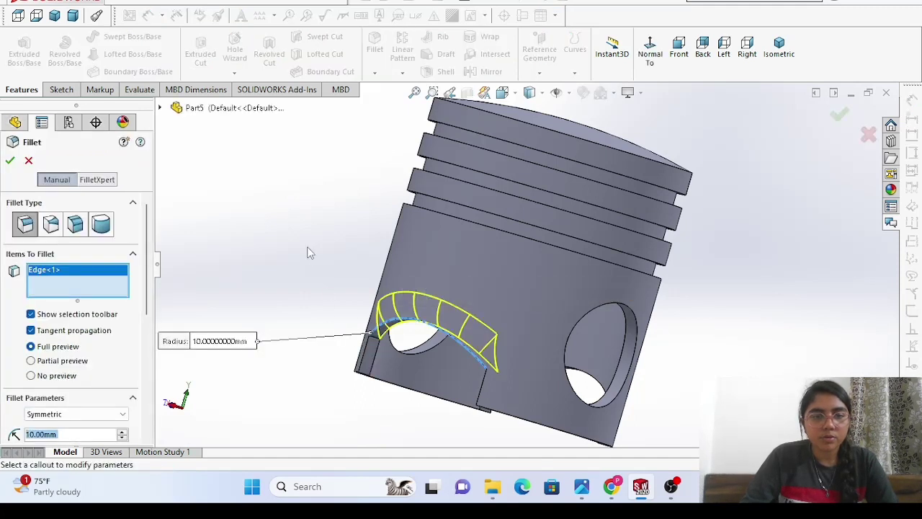
left_click(374, 341)
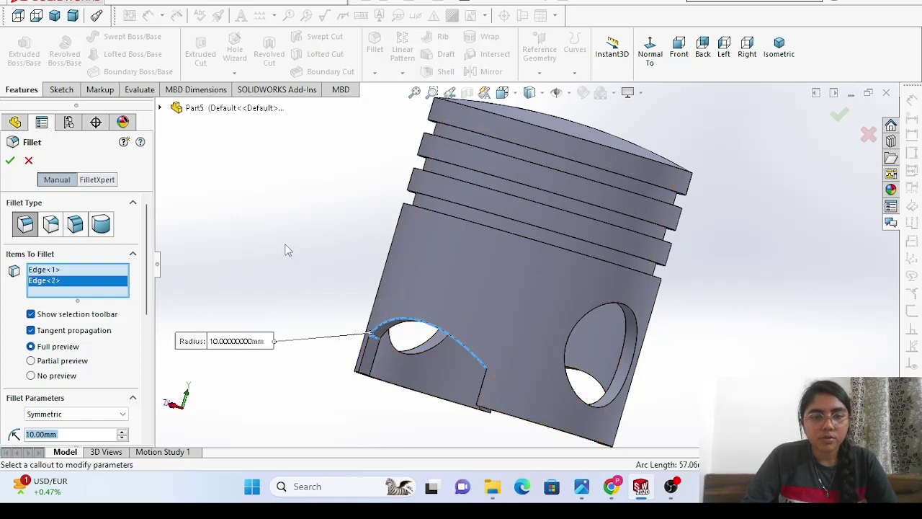
left_click(32, 161)
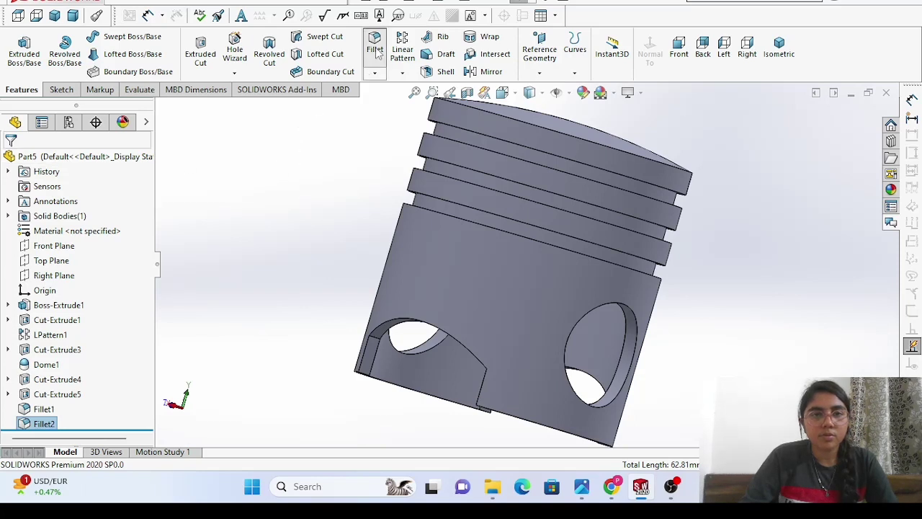
Fillet the third corner edge inside the base cutout with a 10 mm radius.
left_click(377, 344)
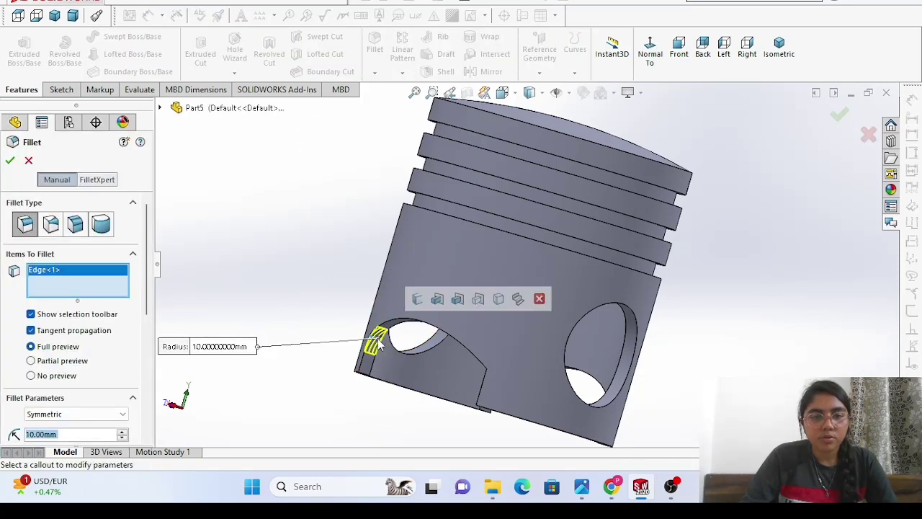
key("Right")
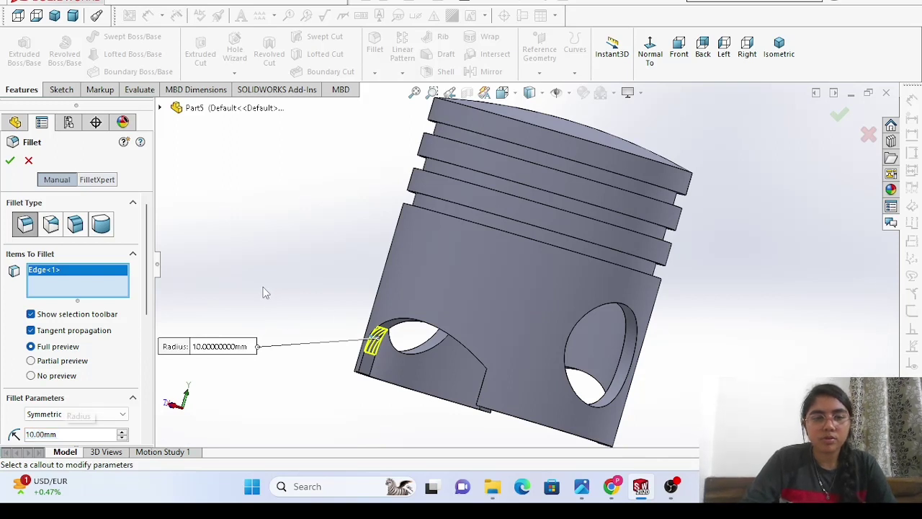
left_click(9, 161)
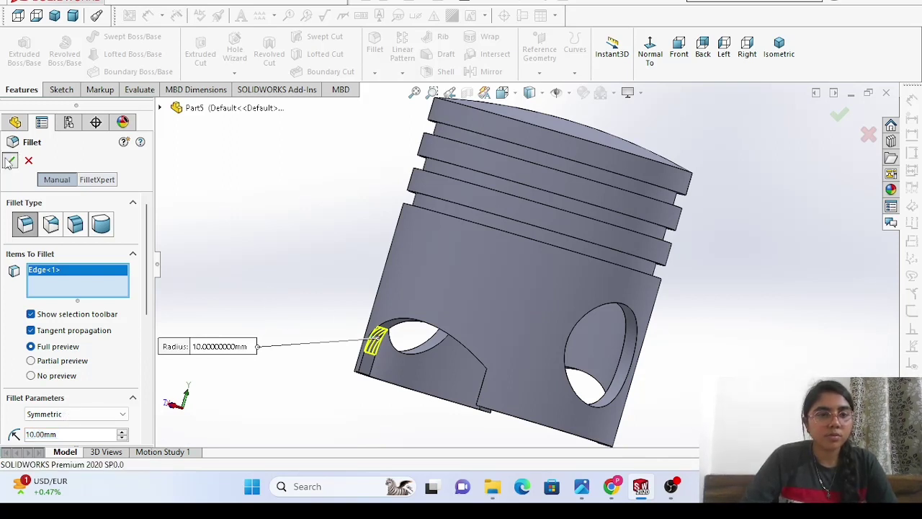
Round the remaining sharp corner edge of the base cutout with a 10 mm fillet.
right_click(271, 284)
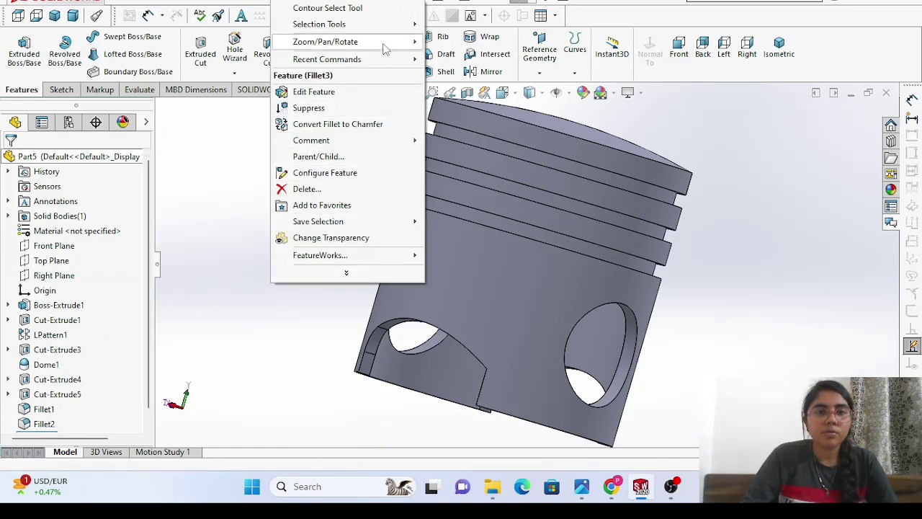
mouse_move(385, 42)
left_click(465, 107)
left_click_drag(464, 116, 319, 199)
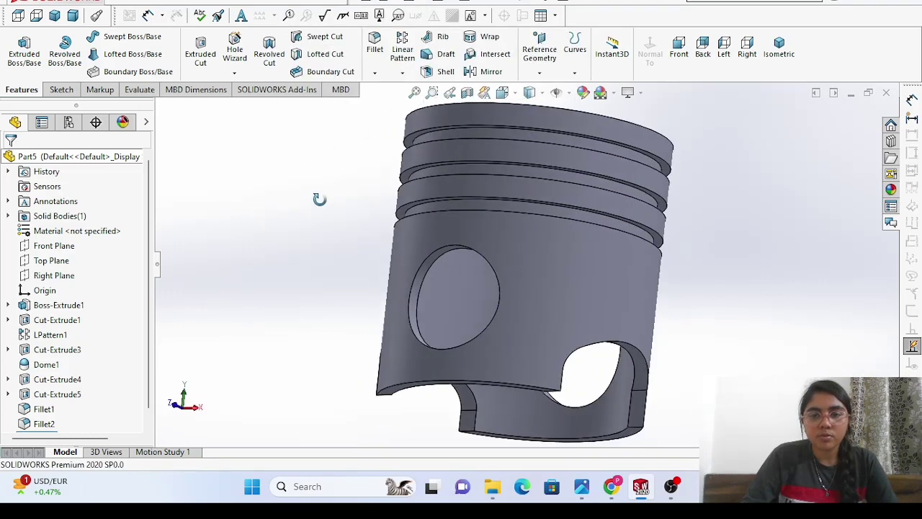
left_click(643, 395)
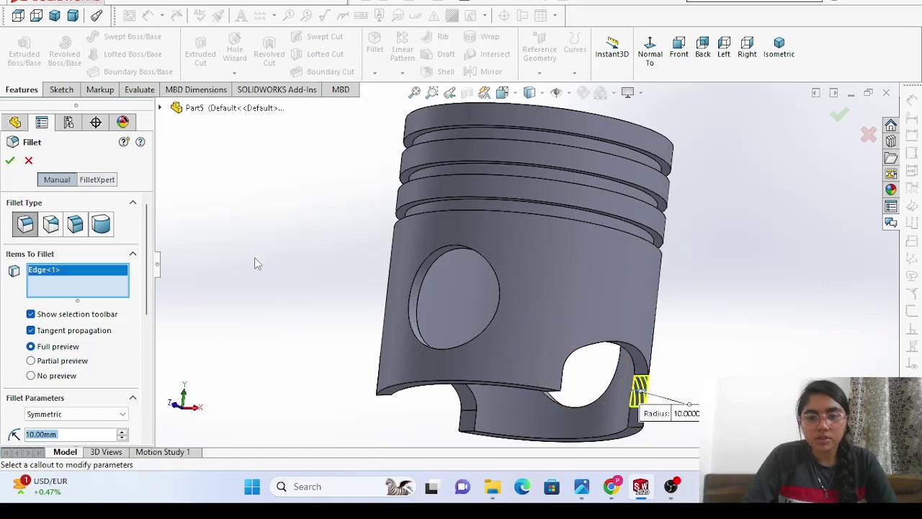
left_click(10, 160)
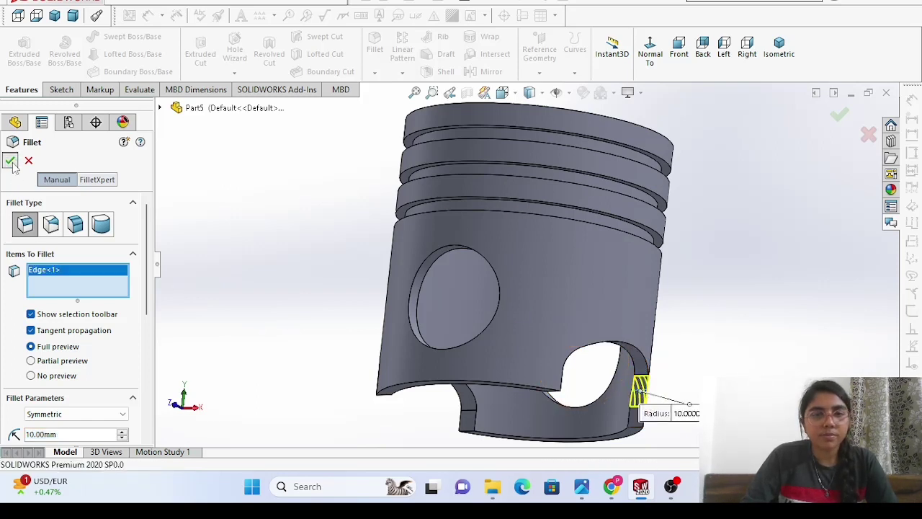
Compare the front view of the filleted piston with the piston.png reference drawing, then return to the SOLIDWORKS part.
left_click(679, 49)
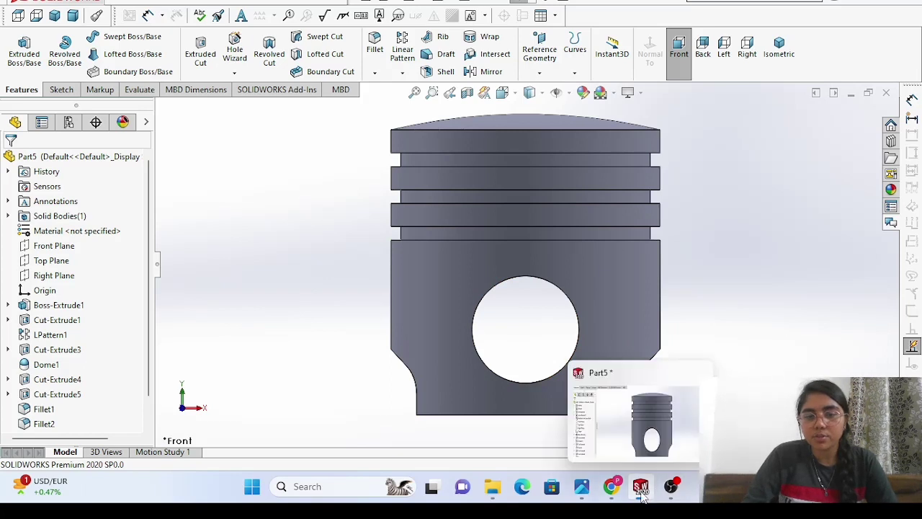
mouse_move(614, 501)
mouse_move(587, 488)
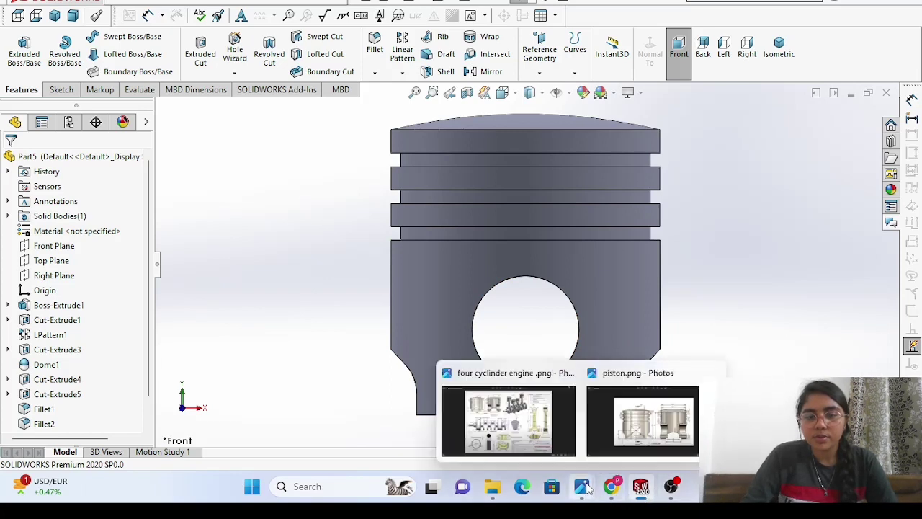
left_click(617, 430)
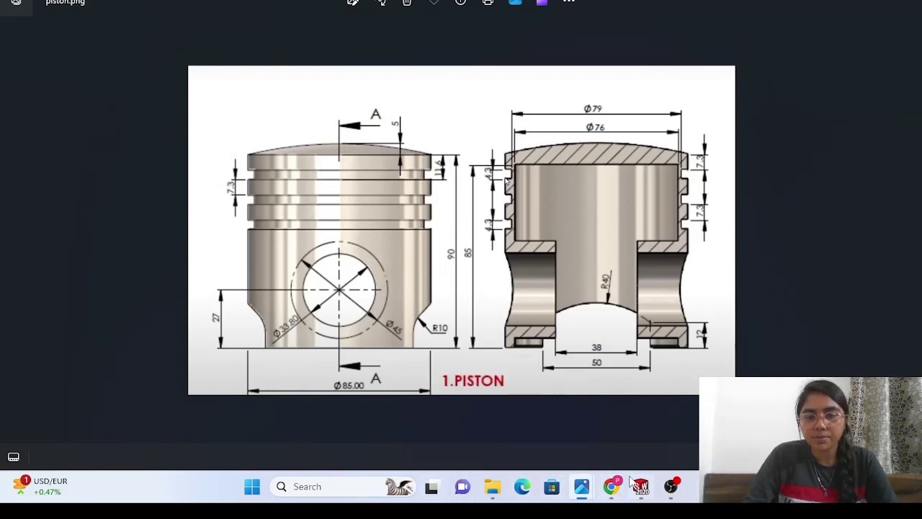
mouse_move(680, 494)
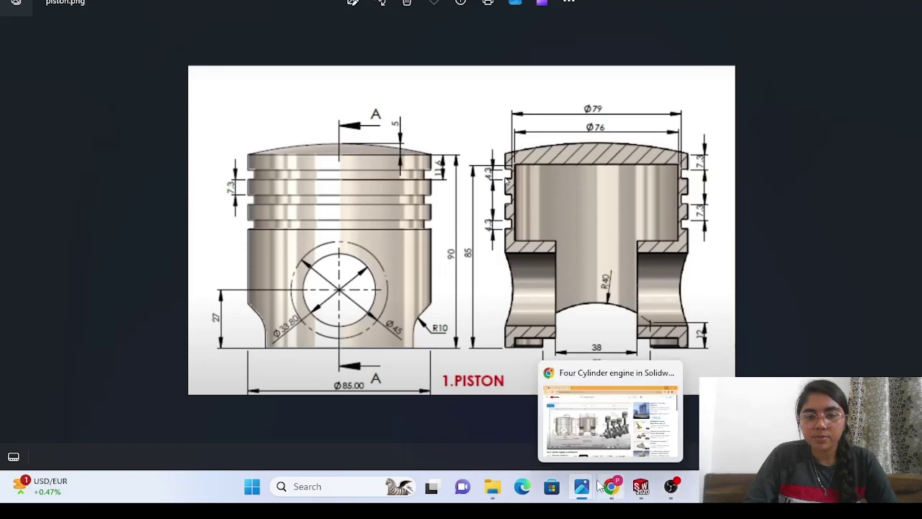
mouse_move(640, 492)
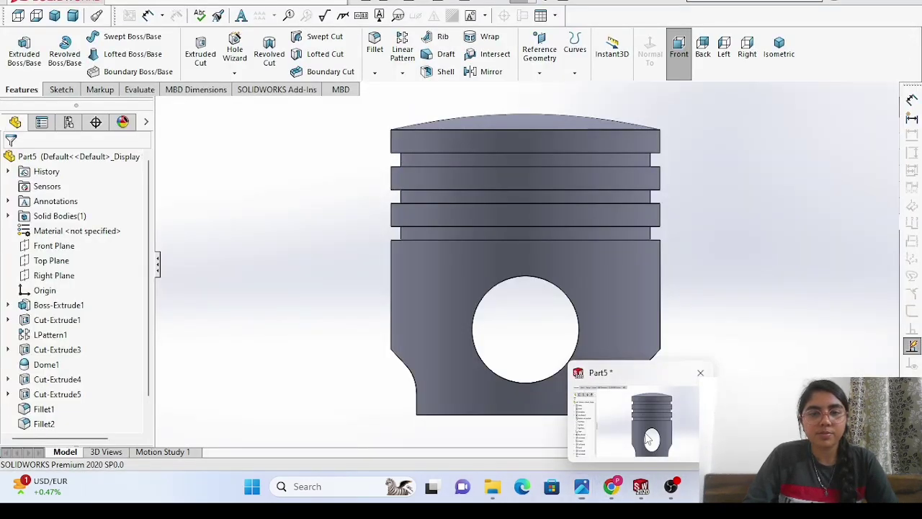
left_click(648, 440)
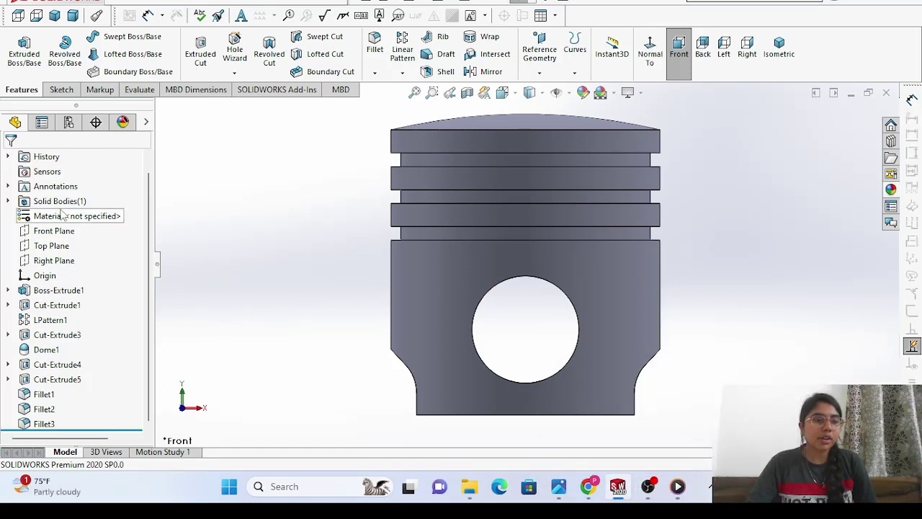
Open a sketch on the Front Plane and convert the circular edge of the pin hole into a sketch circle.
left_click(54, 231)
left_click(54, 237)
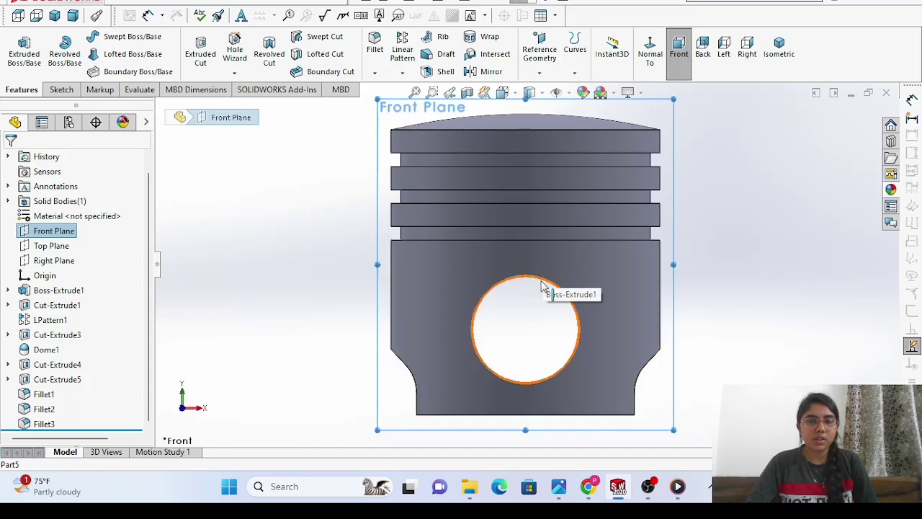
left_click(41, 229)
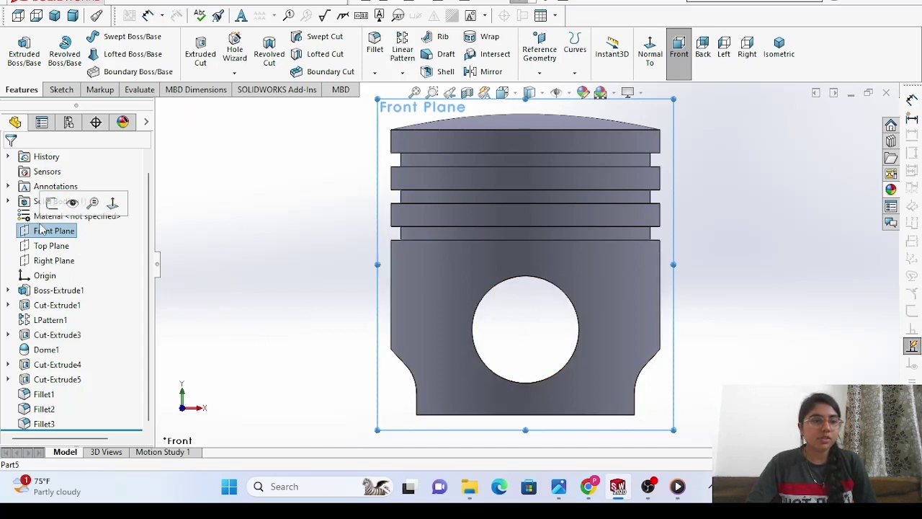
left_click(47, 203)
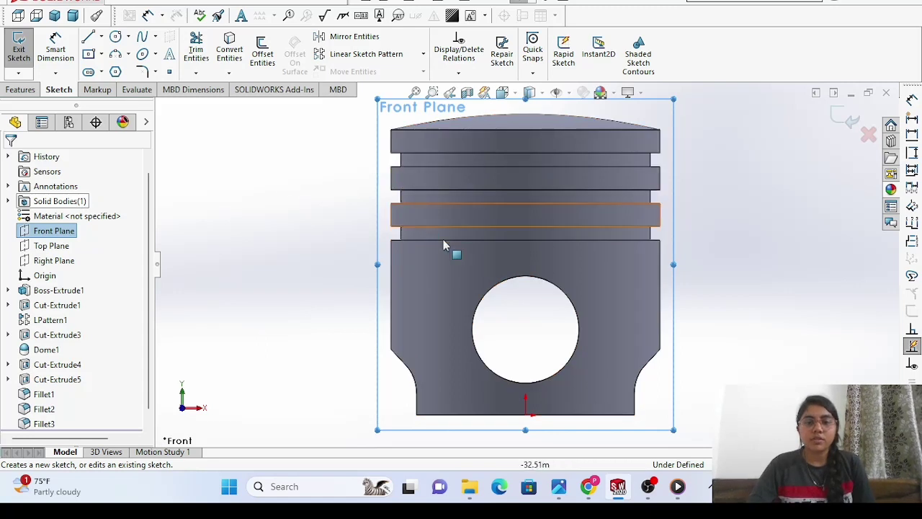
left_click(499, 285)
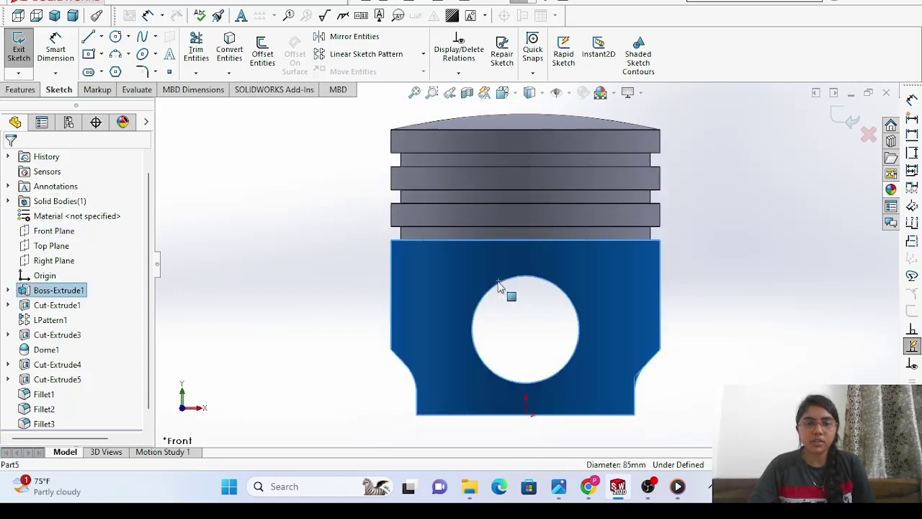
key("Escape")
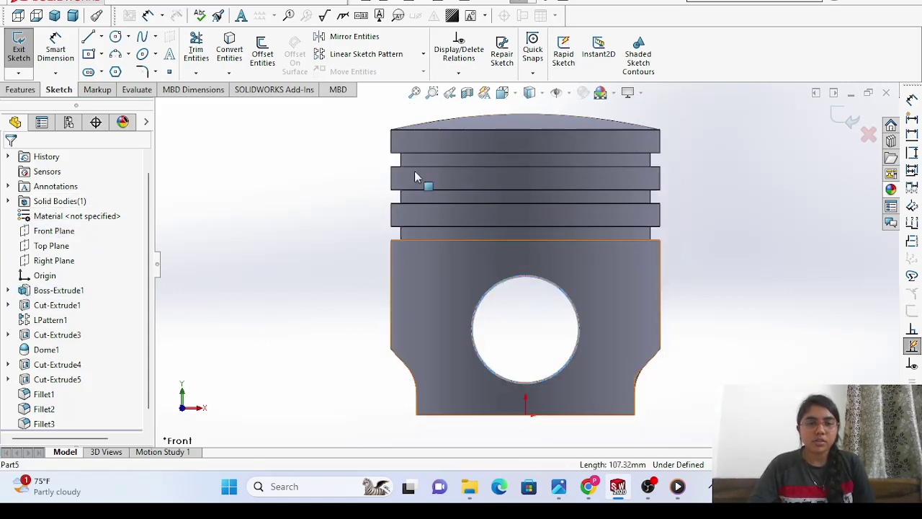
left_click(225, 56)
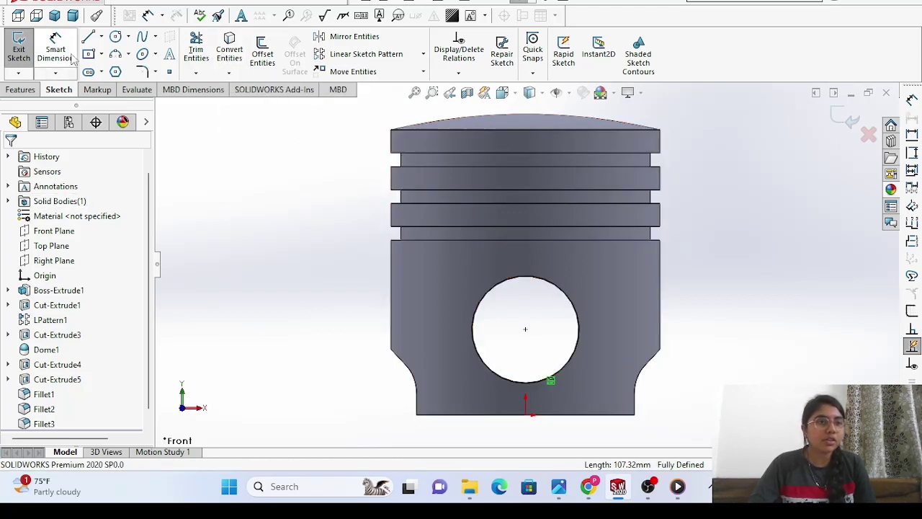
left_click(116, 37)
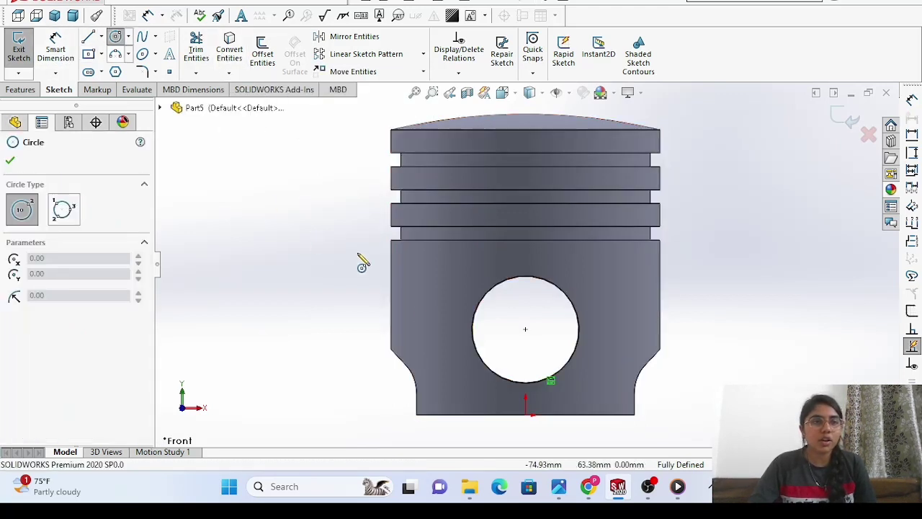
left_click(525, 329)
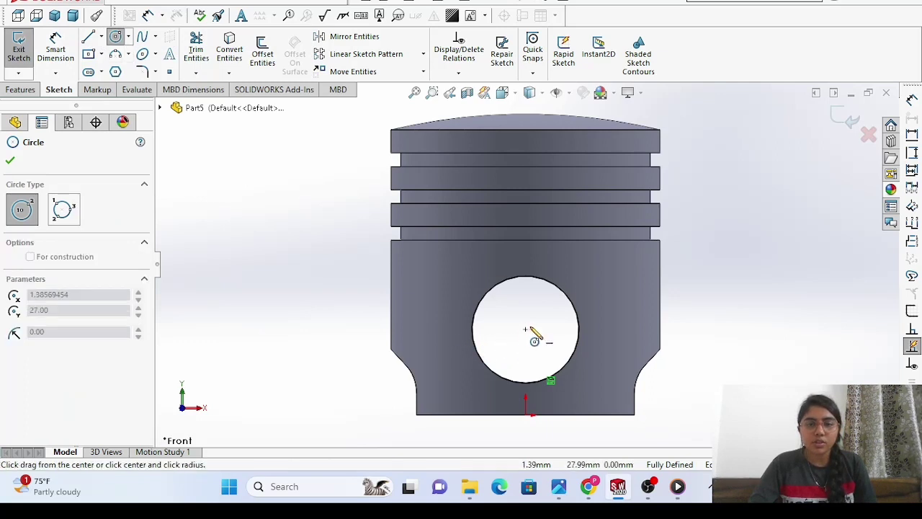
left_click(530, 332)
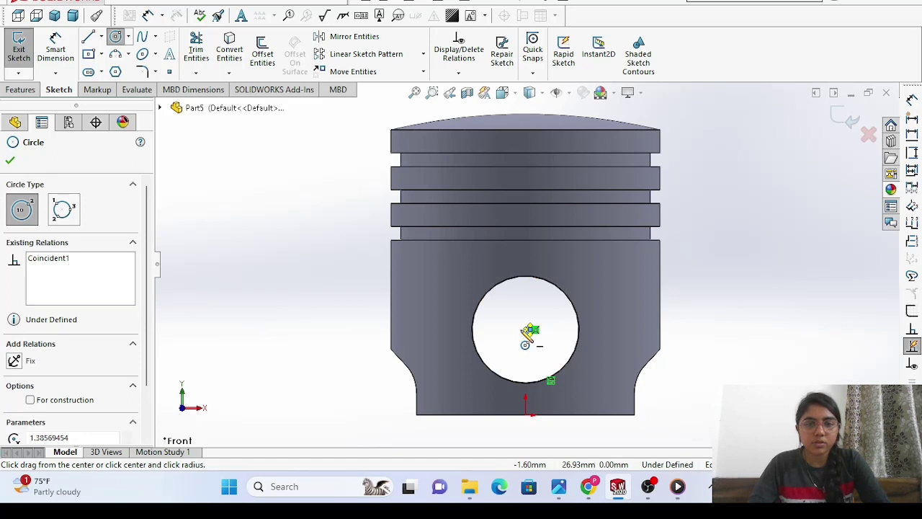
key("Escape")
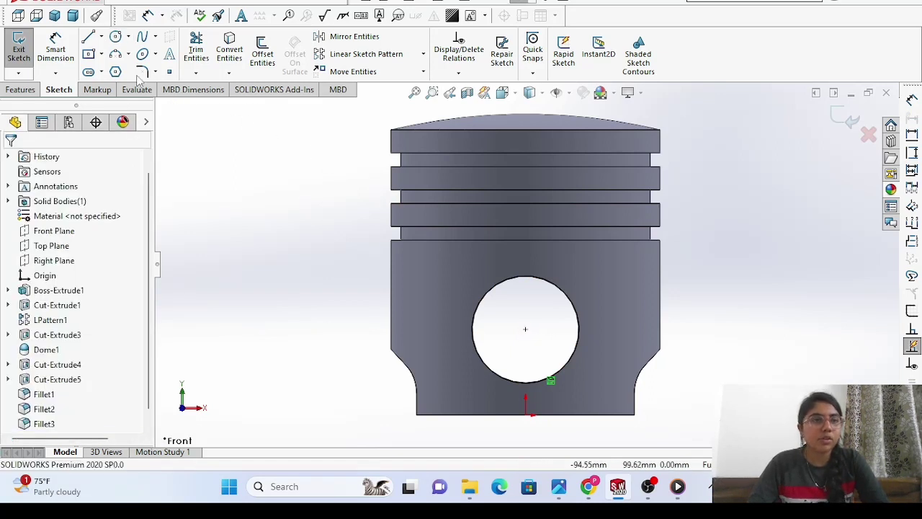
Sketch a circle about 49 mm in diameter, concentric with the pin hole.
left_click(116, 38)
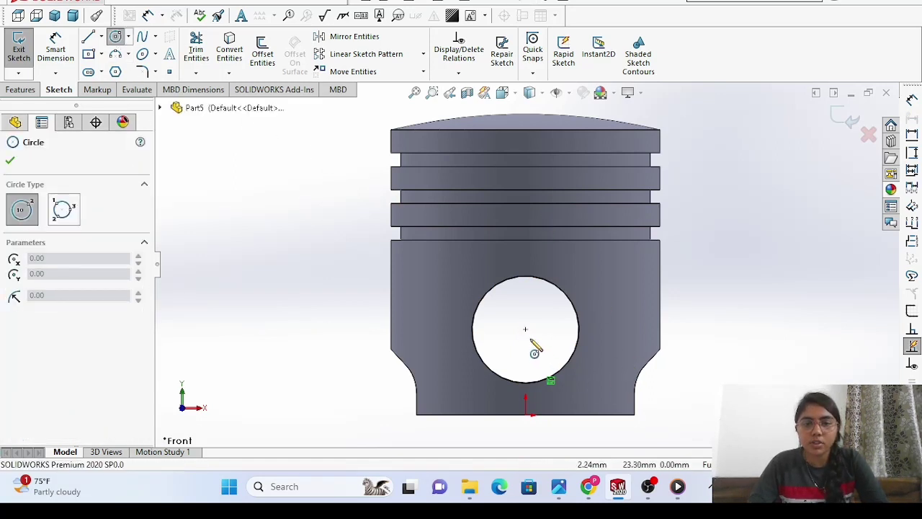
left_click(526, 329)
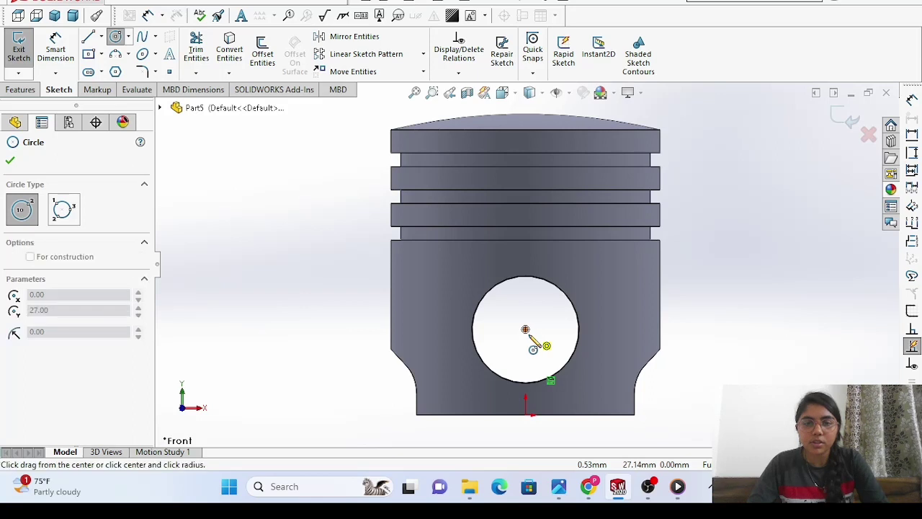
left_click(594, 385)
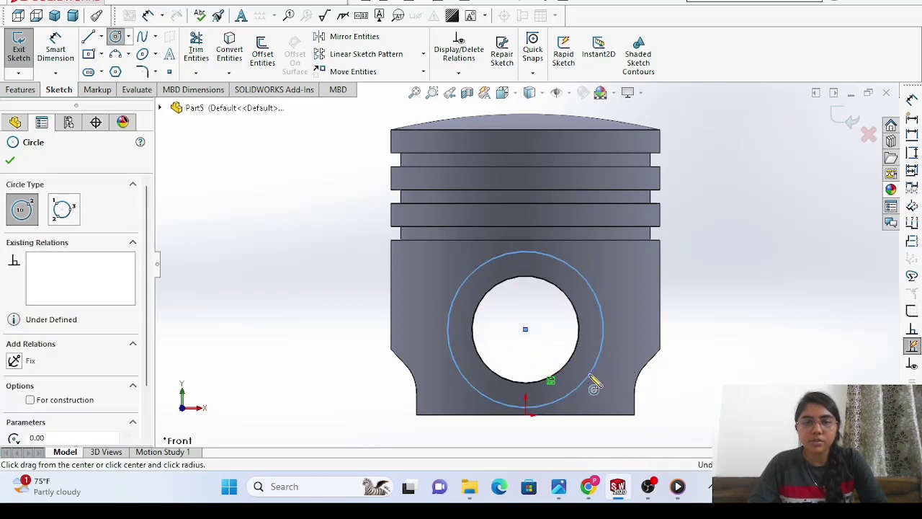
right_click(240, 214)
left_click(303, 220)
Size the outer sketch circle to a 45 mm diameter with a dimension, then delete that dimension.
left_click(56, 51)
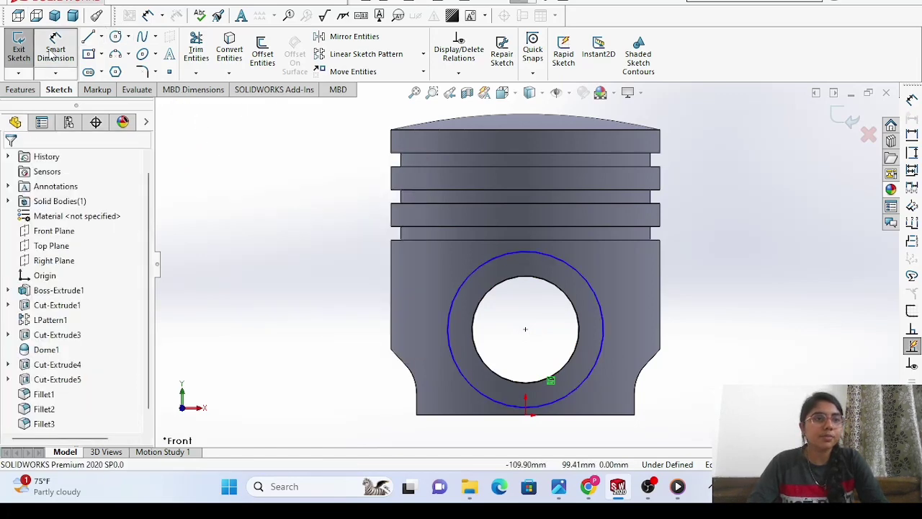
left_click(602, 335)
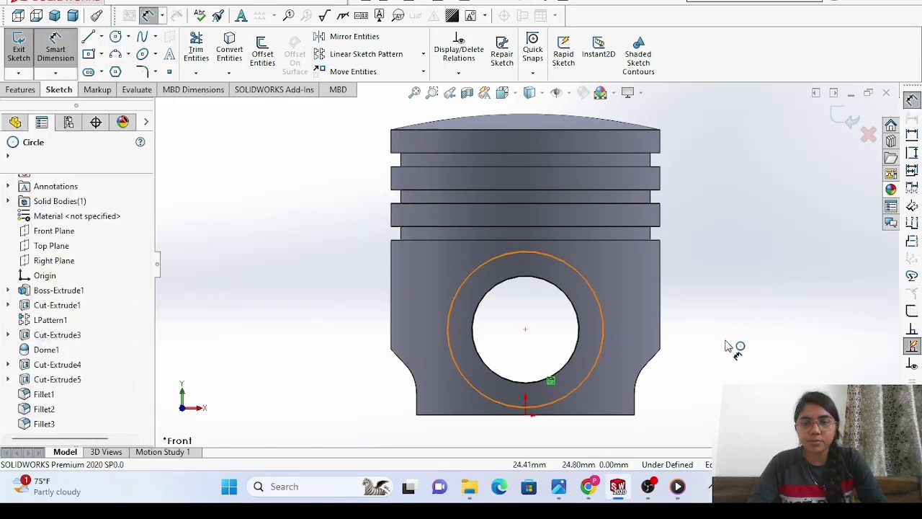
left_click(742, 342)
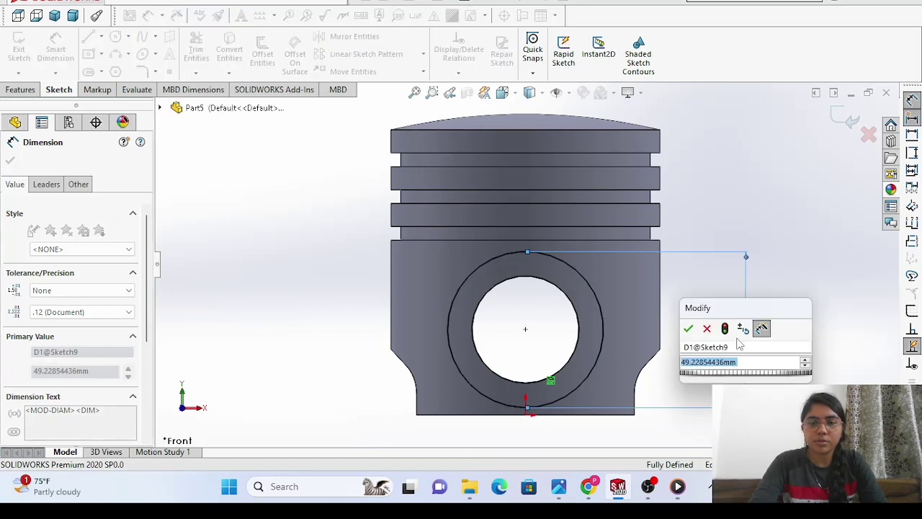
key("BackSpace")
type("45")
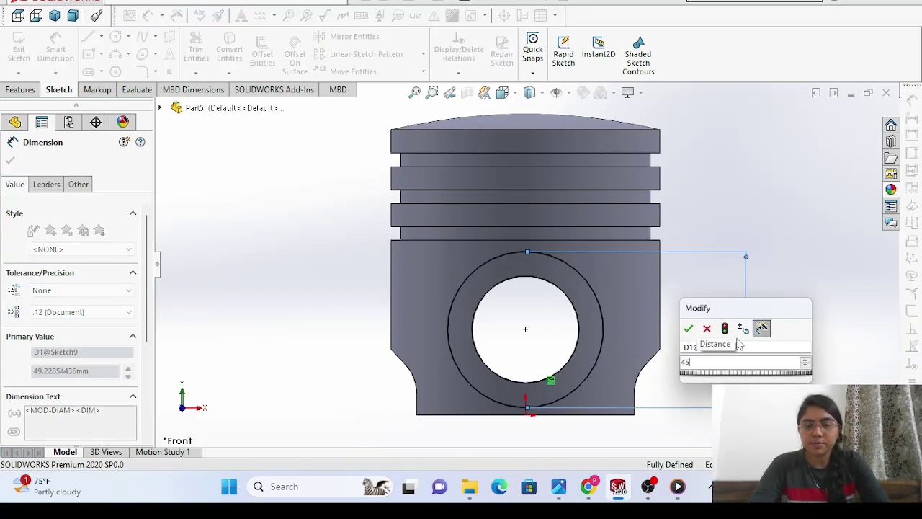
key("Return")
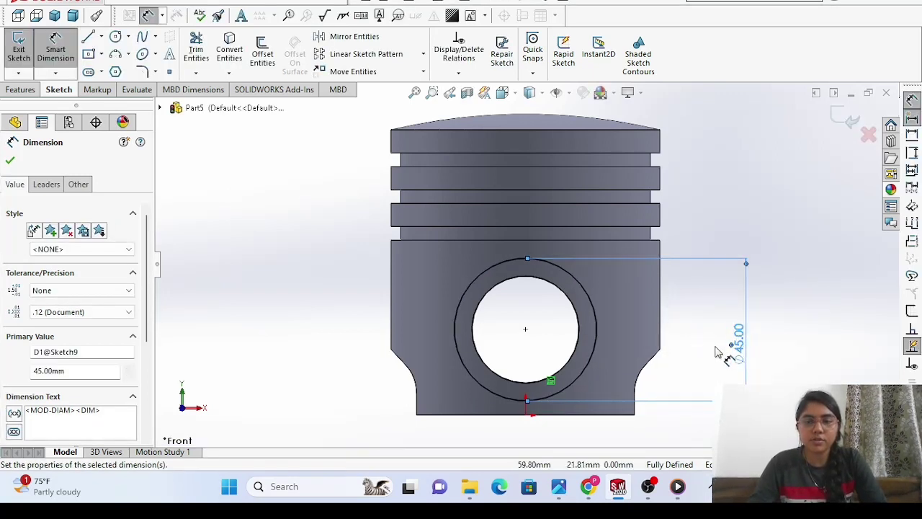
key("Delete")
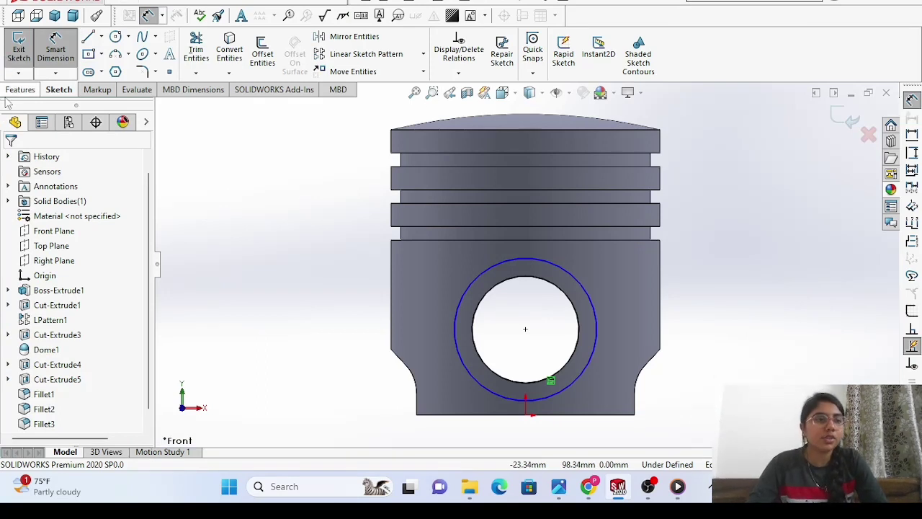
Start a boss extrusion of the ring between the two circles with the Up To Next end condition.
left_click(15, 91)
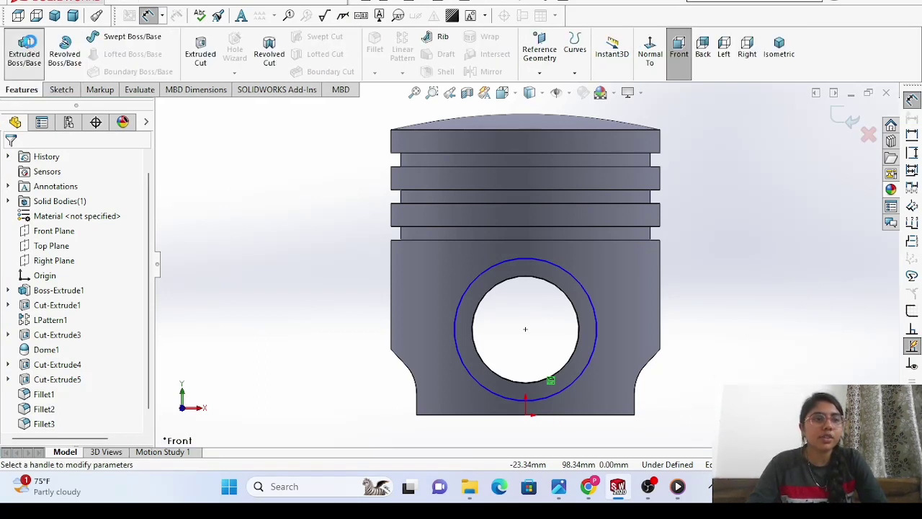
left_click(24, 47)
right_click(232, 248)
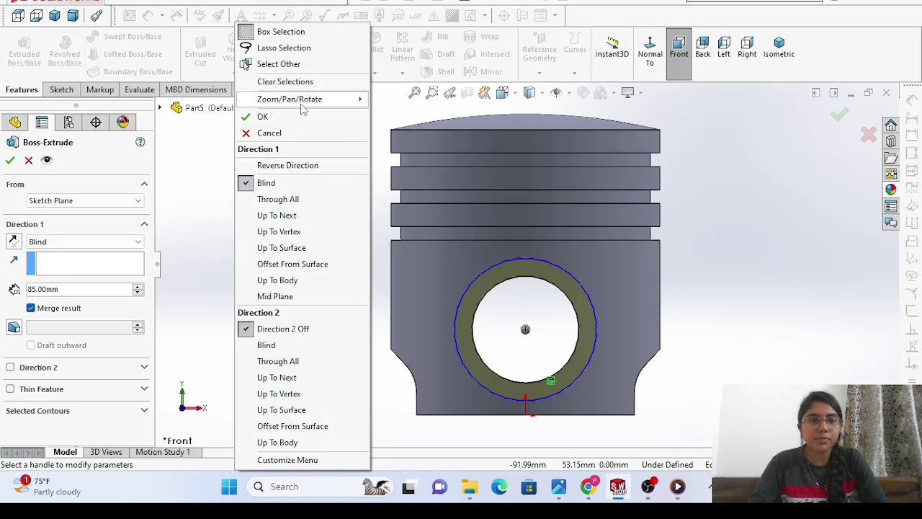
mouse_move(310, 99)
left_click(410, 165)
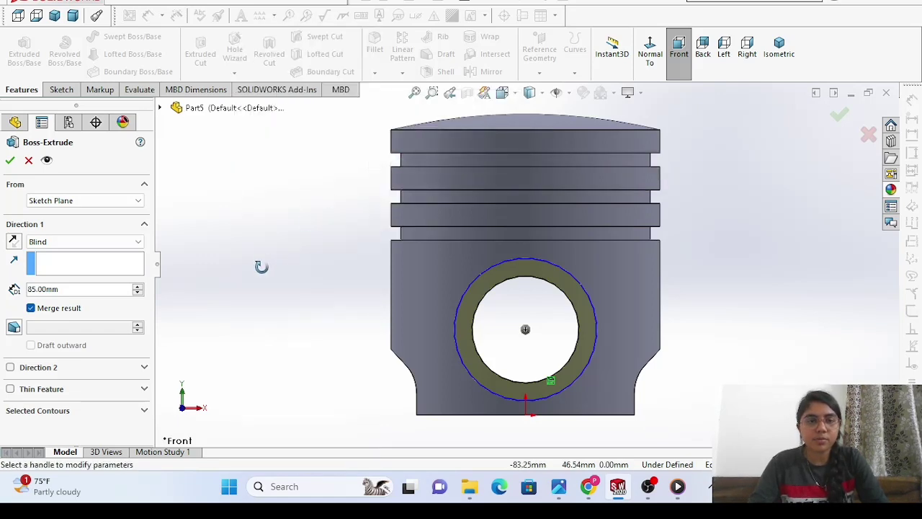
left_click_drag(262, 265, 250, 285)
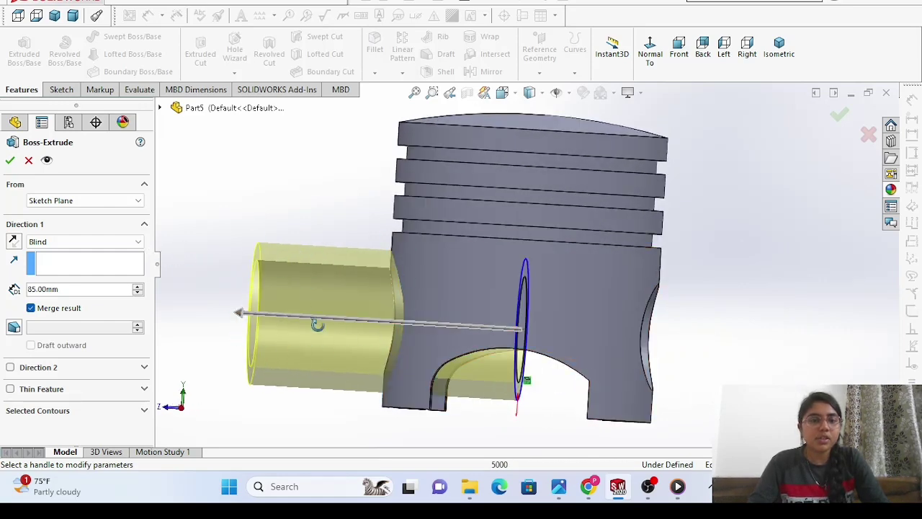
left_click(69, 205)
middle_click_drag(223, 190, 149, 228)
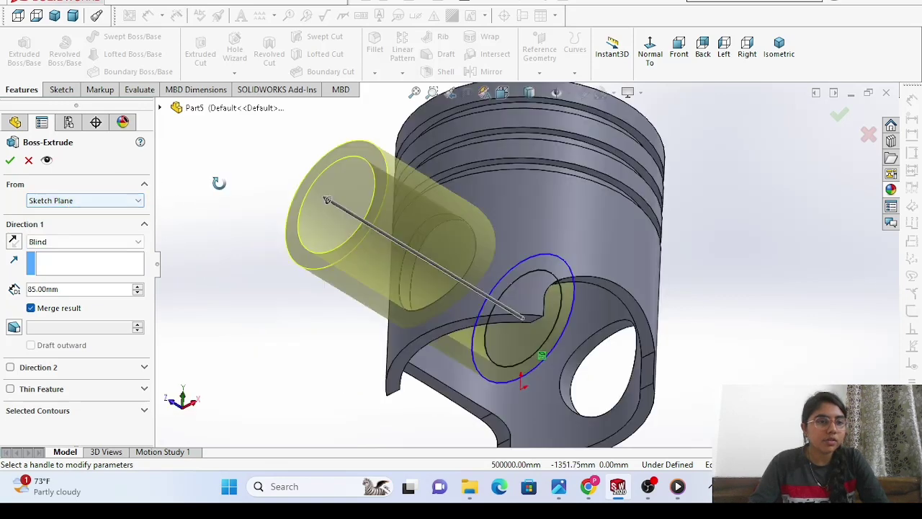
middle_click_drag(187, 310, 173, 304)
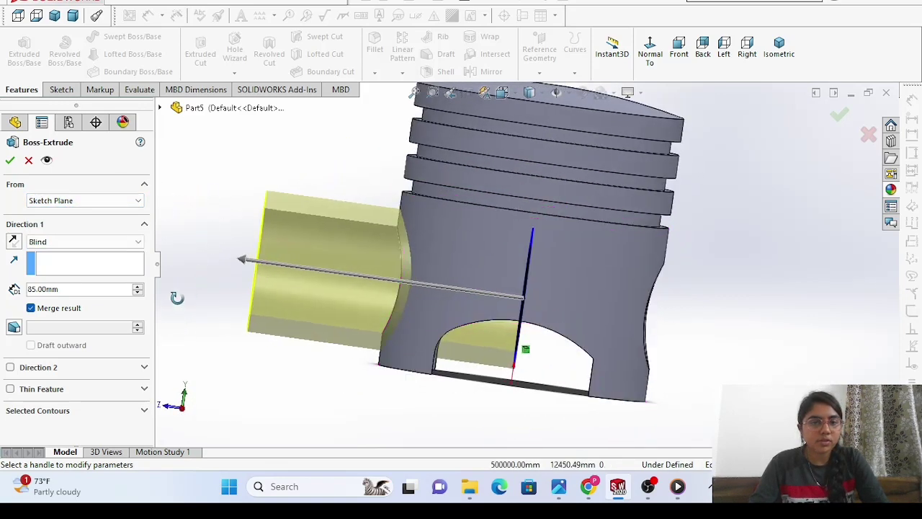
left_click(62, 242)
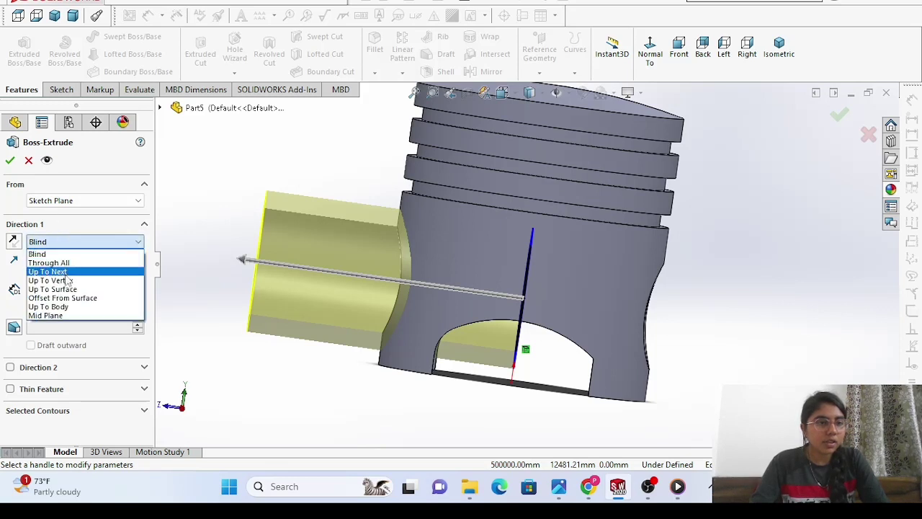
left_click(71, 272)
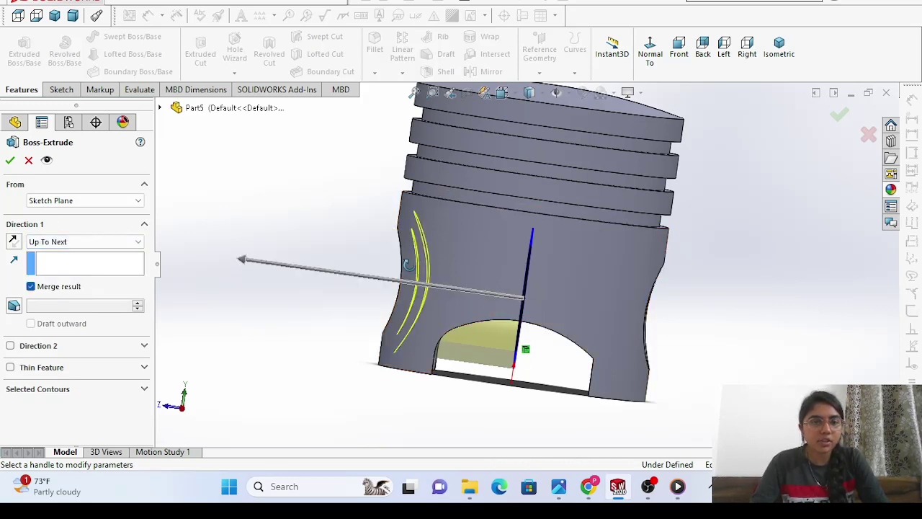
left_click(106, 207)
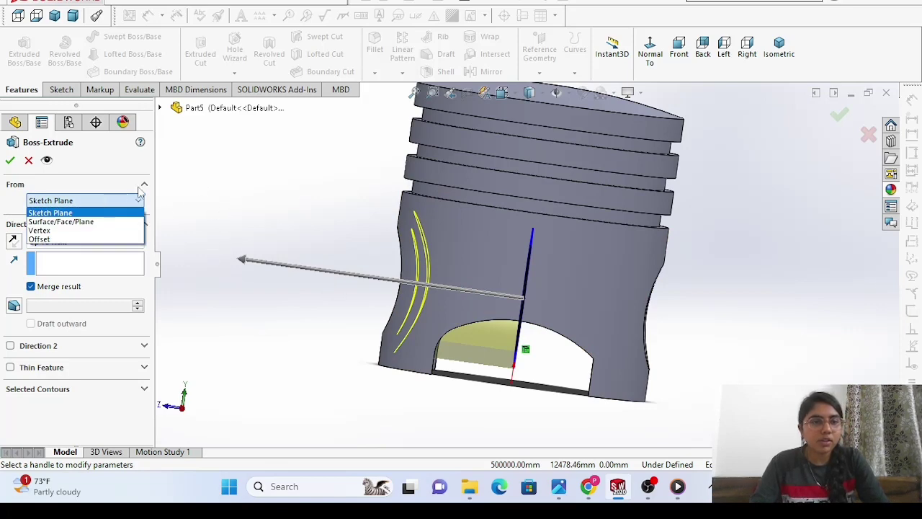
left_click(253, 238)
mouse_move(267, 329)
middle_mouse_down()
mouse_move(284, 283)
mouse_move(260, 228)
mouse_move(265, 218)
mouse_move(389, 281)
mouse_move(475, 280)
middle_mouse_up()
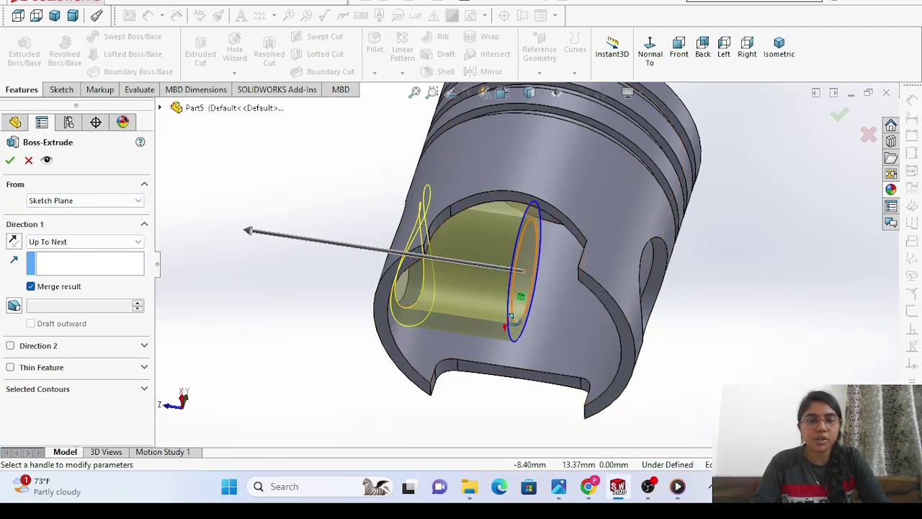
Check the pin boss spacing in the section view of the piston.png reference drawing, then return to the SOLIDWORKS part.
mouse_move(560, 487)
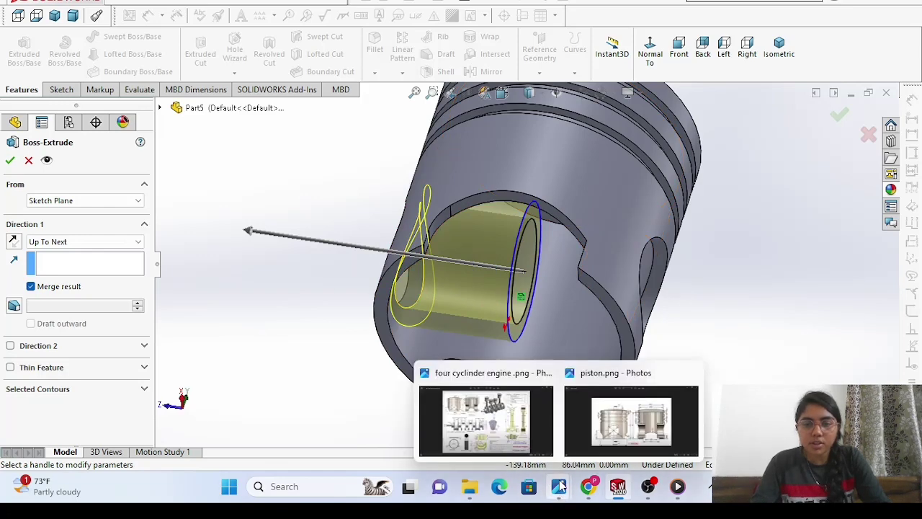
left_click(651, 442)
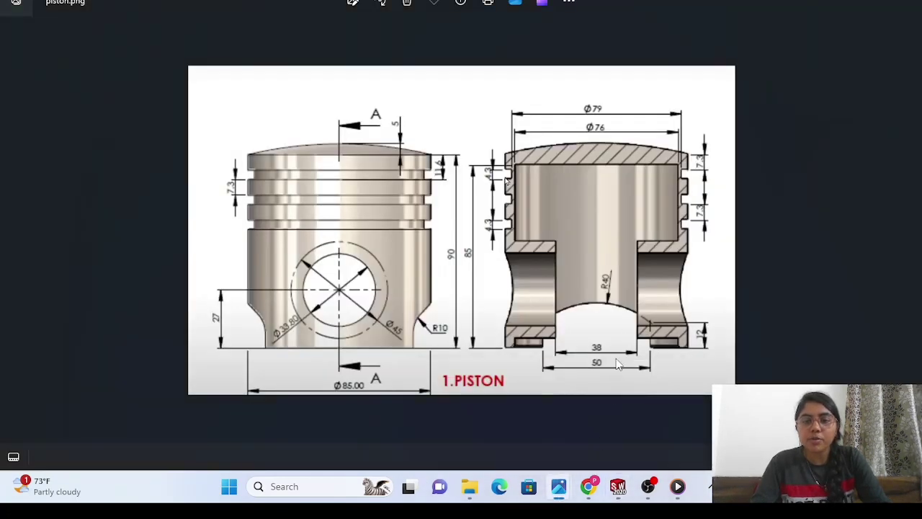
mouse_move(620, 489)
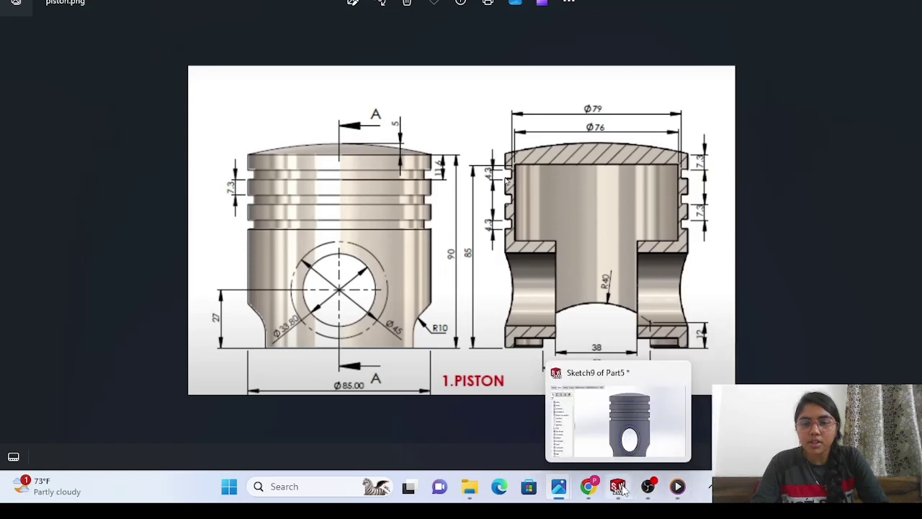
left_click(611, 445)
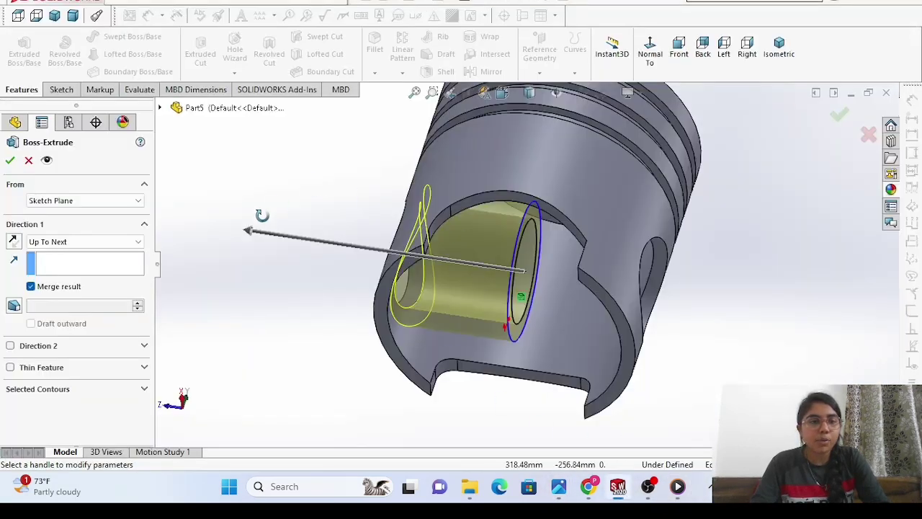
Start the ring's extrusion at a 19 mm offset from the sketch plane and create the pin boss.
left_click(97, 202)
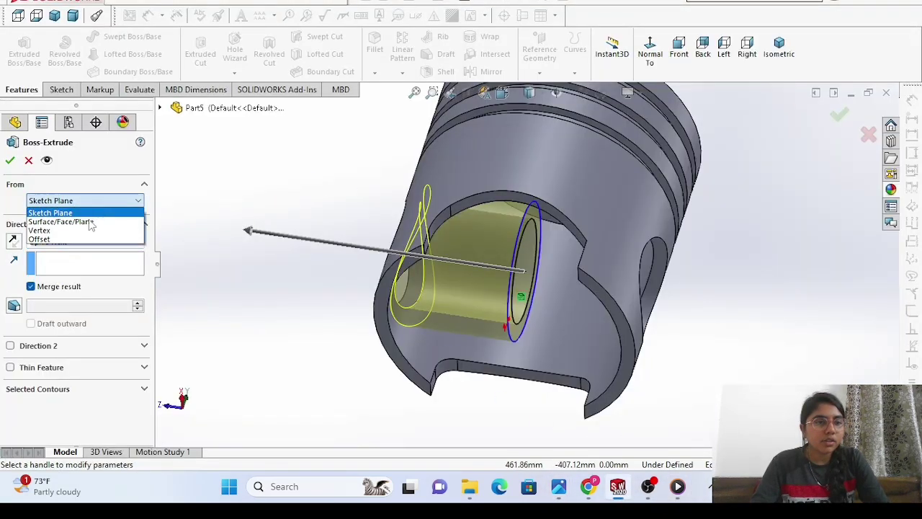
left_click(83, 239)
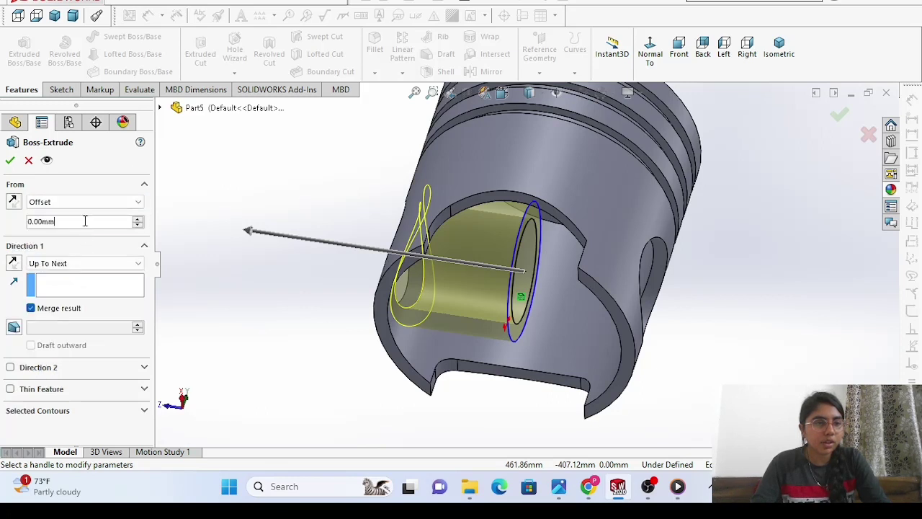
key("BackSpace")
key("BackSpace")
key("BackSpace")
key("BackSpace")
key("BackSpace")
key("BackSpace")
type("19")
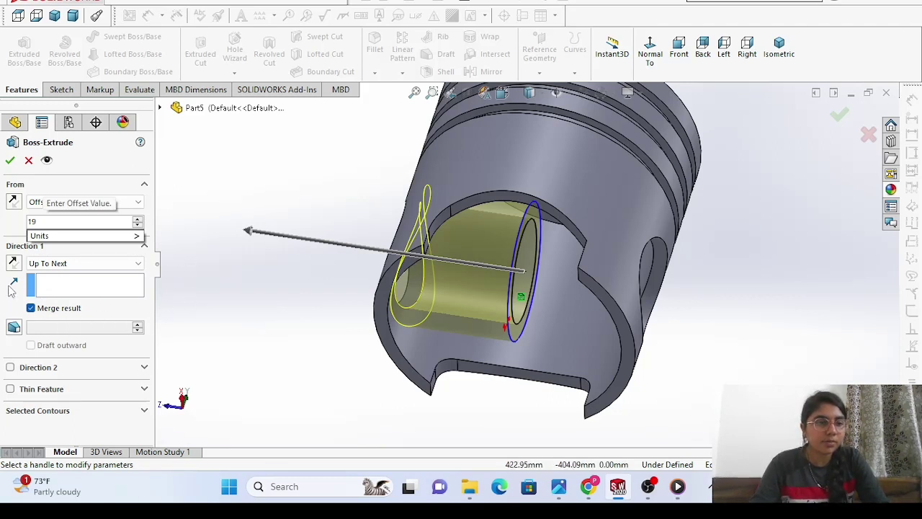
left_click(8, 163)
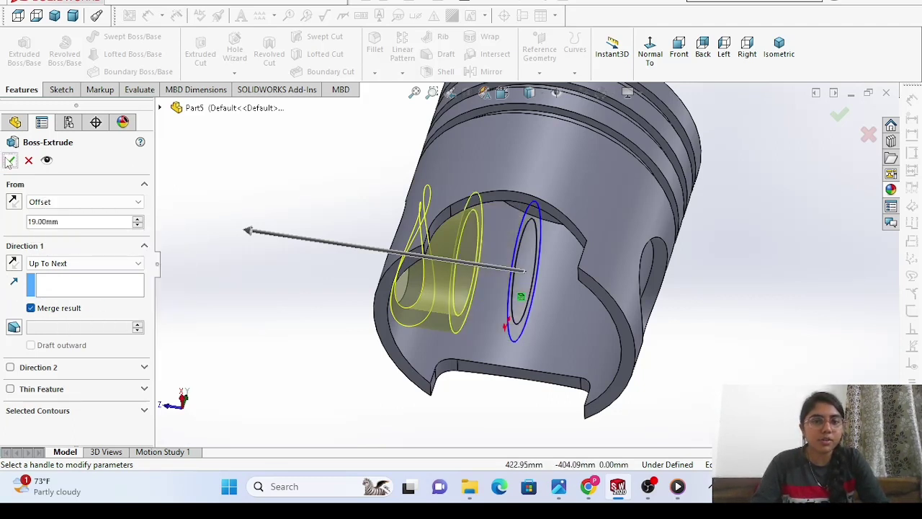
left_click(9, 161)
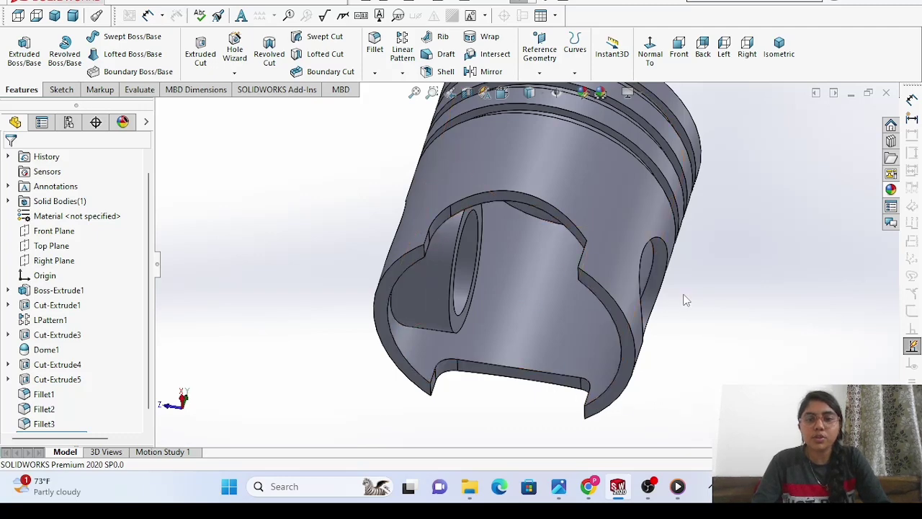
Mirror the pin boss extrusion about the Front Plane to the opposite inner wall of the piston.
left_click(497, 74)
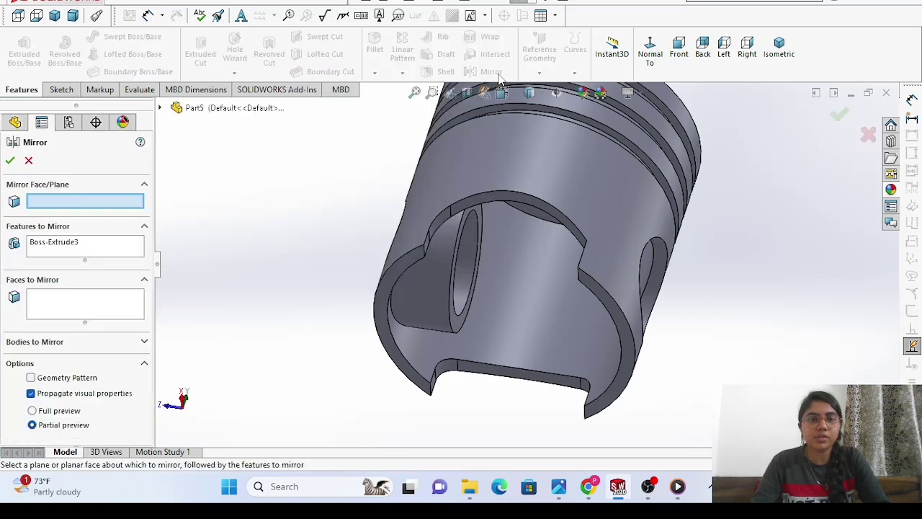
left_click(160, 107)
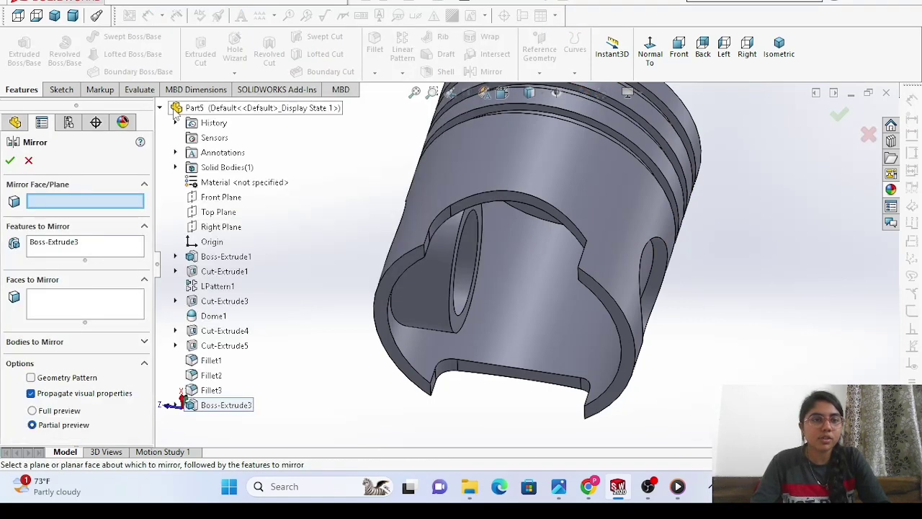
left_click(223, 198)
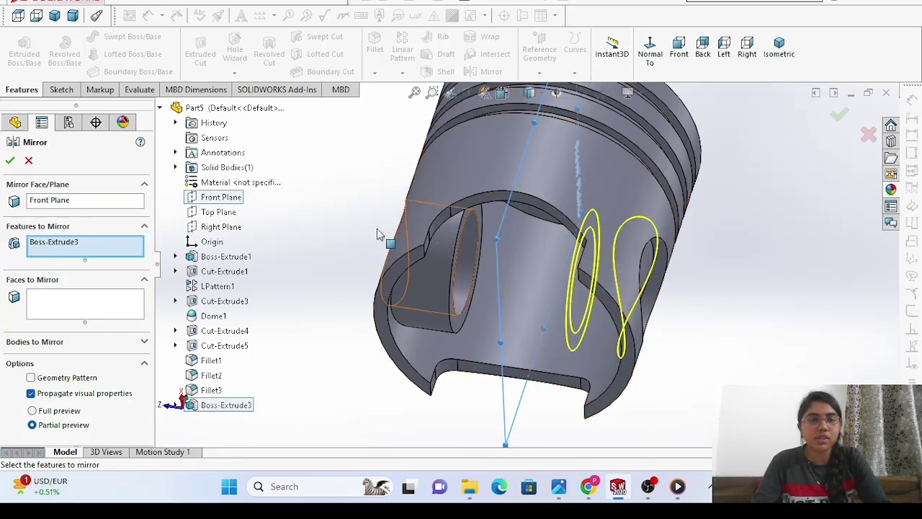
left_click(10, 161)
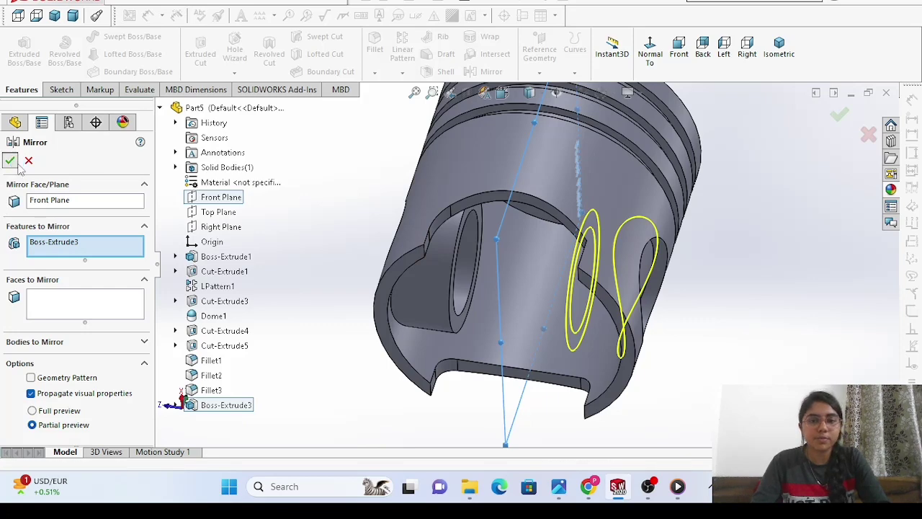
right_click(210, 228)
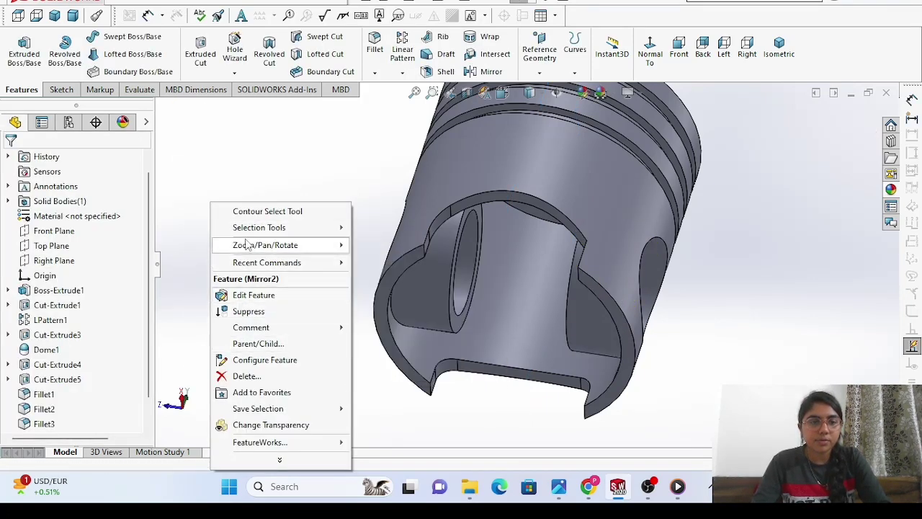
mouse_move(248, 245)
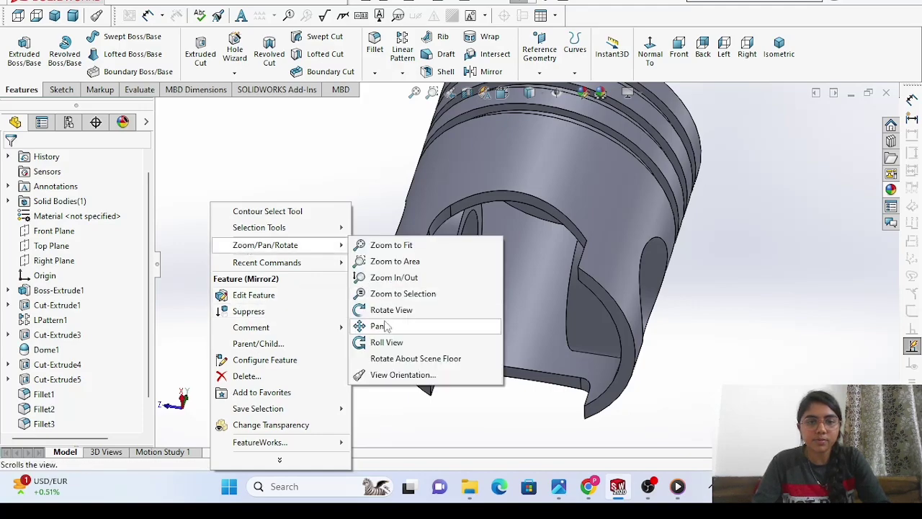
left_click(360, 309)
left_click_drag(282, 288, 327, 287)
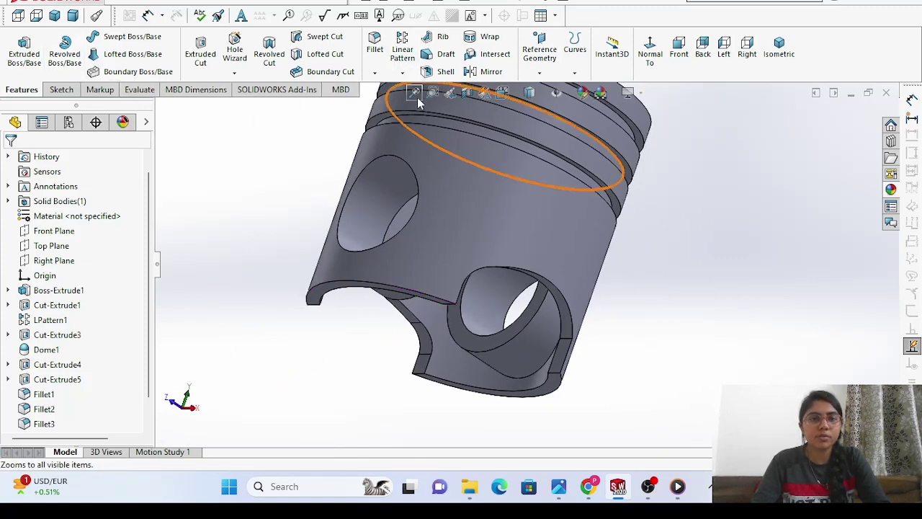
Examine the piston's pin hole bosses, skirt cut-outs and ring grooves from several angles.
left_click_drag(417, 97, 461, 274)
left_click_drag(309, 278, 257, 79)
middle_click_drag(258, 81, 268, 108)
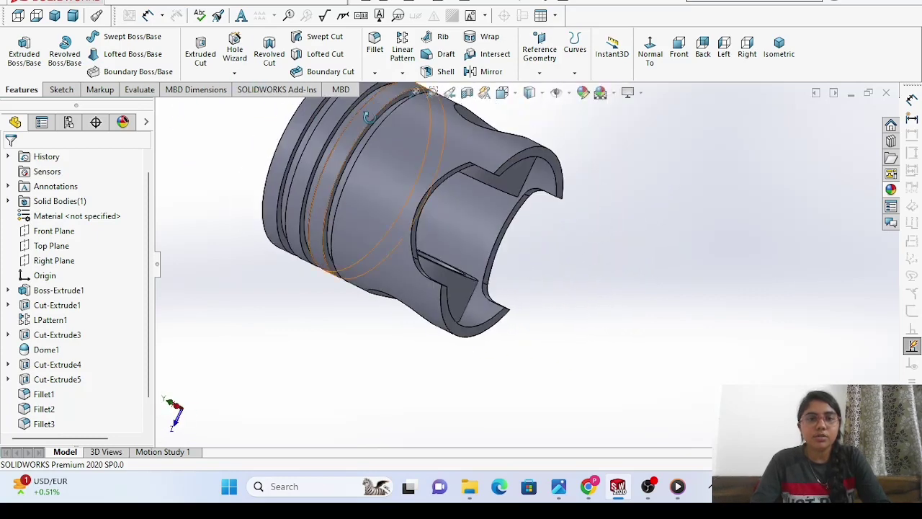
left_click(415, 92)
left_click(677, 46)
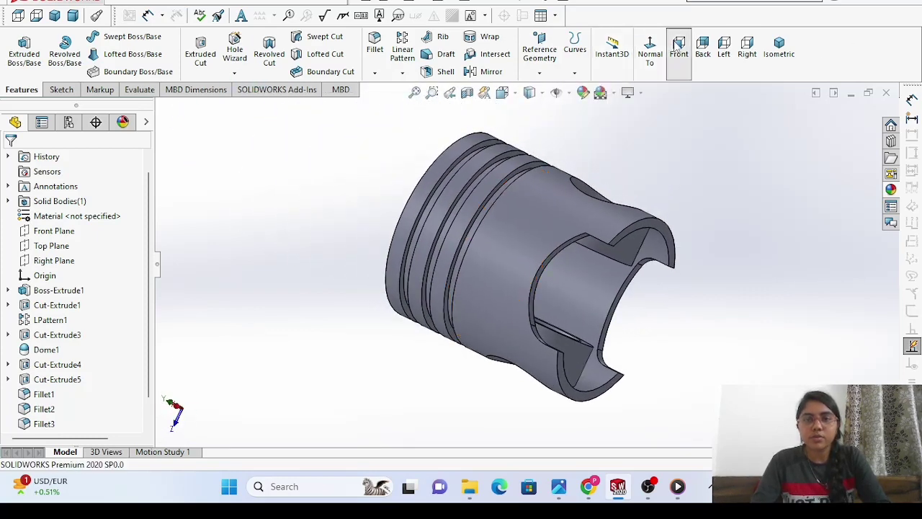
middle_click_drag(728, 243, 453, 214)
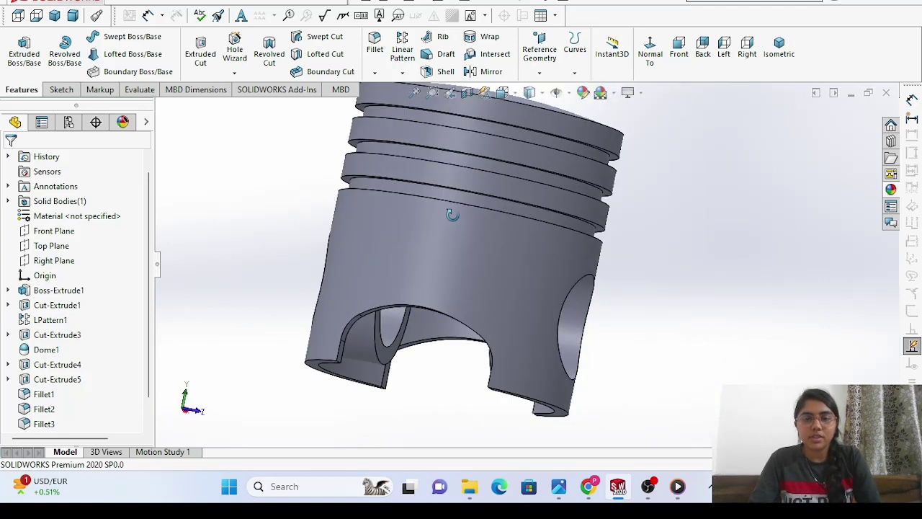
Try applying metal appearances from the library to the piston.
left_click(891, 189)
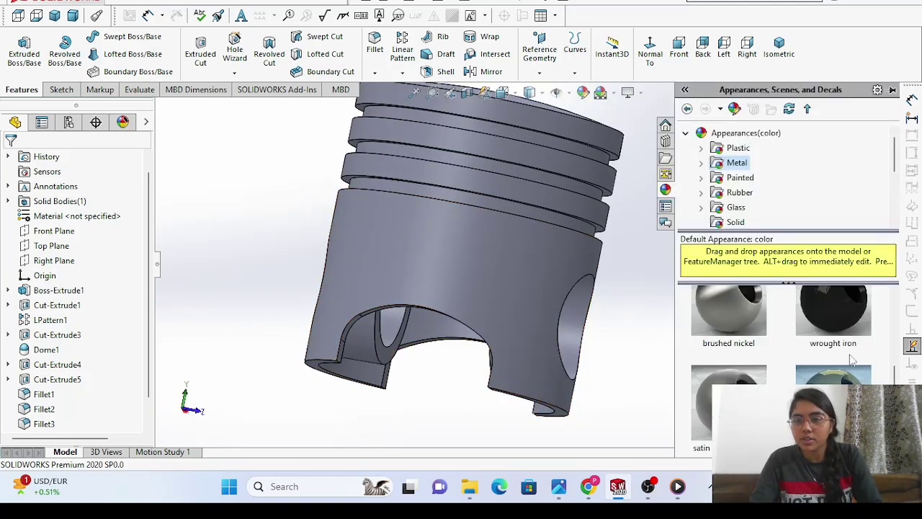
left_click_drag(728, 396, 530, 302)
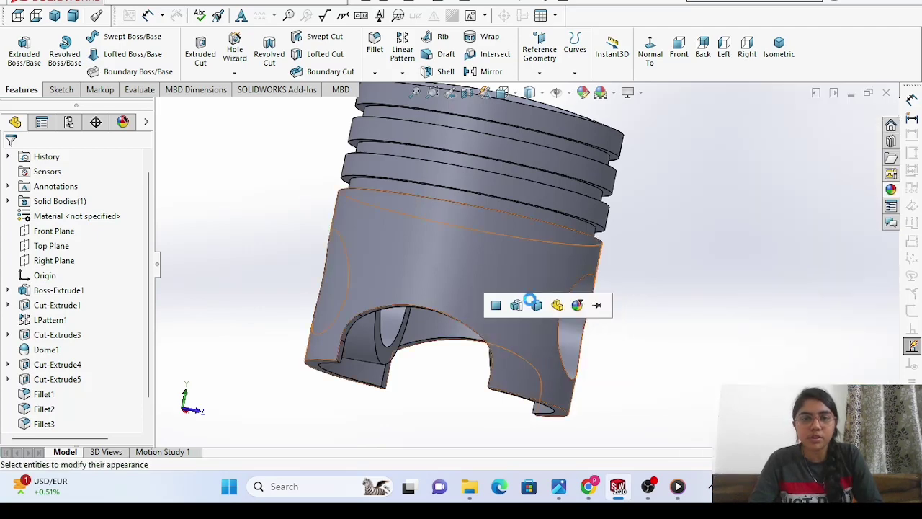
left_click(545, 305)
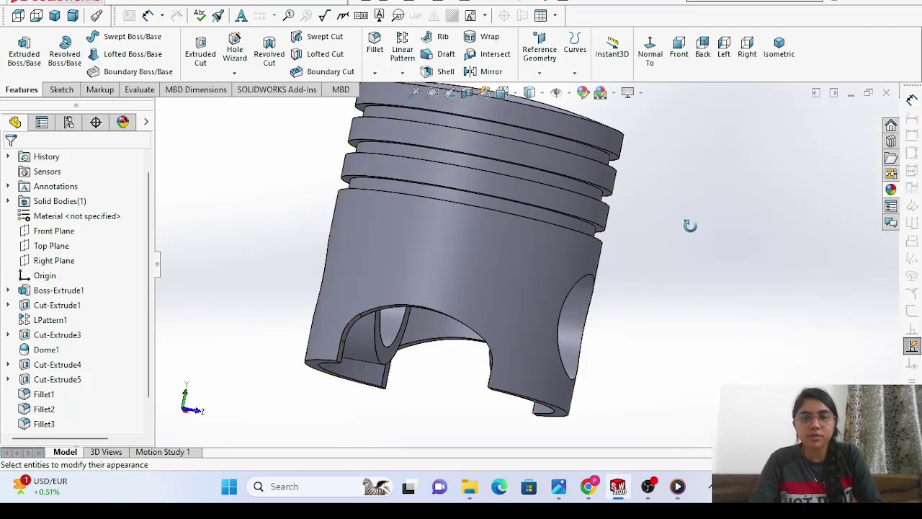
left_click(891, 190)
left_click_drag(728, 310, 545, 245)
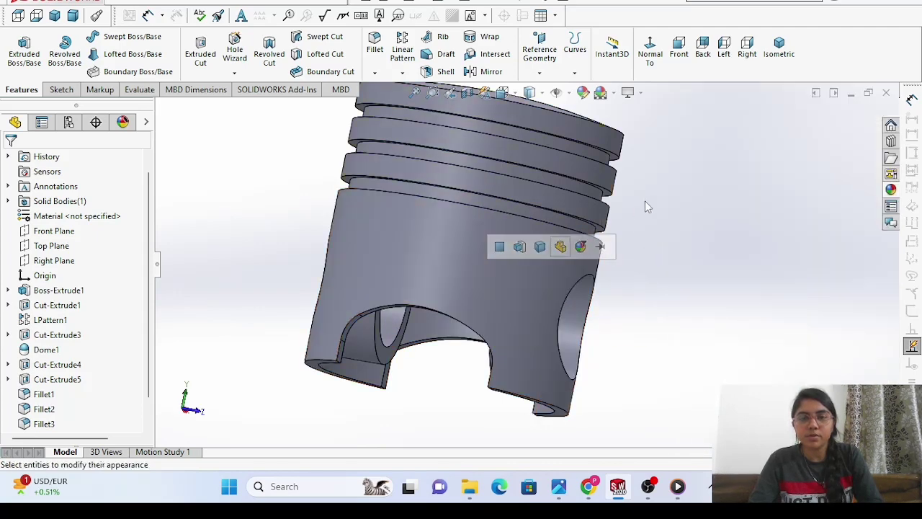
left_click(560, 246)
Apply a bronze-coloured metal appearance to the whole piston body.
left_click(891, 189)
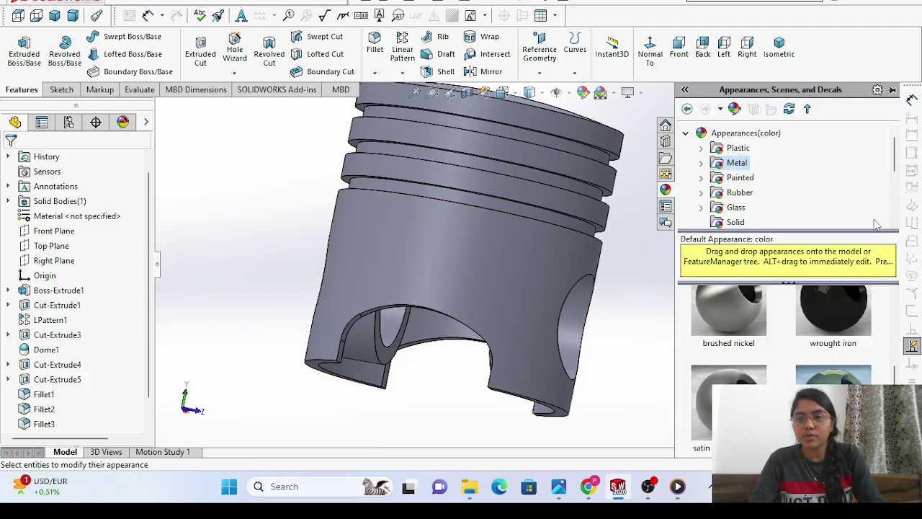
left_click_drag(728, 310, 497, 249)
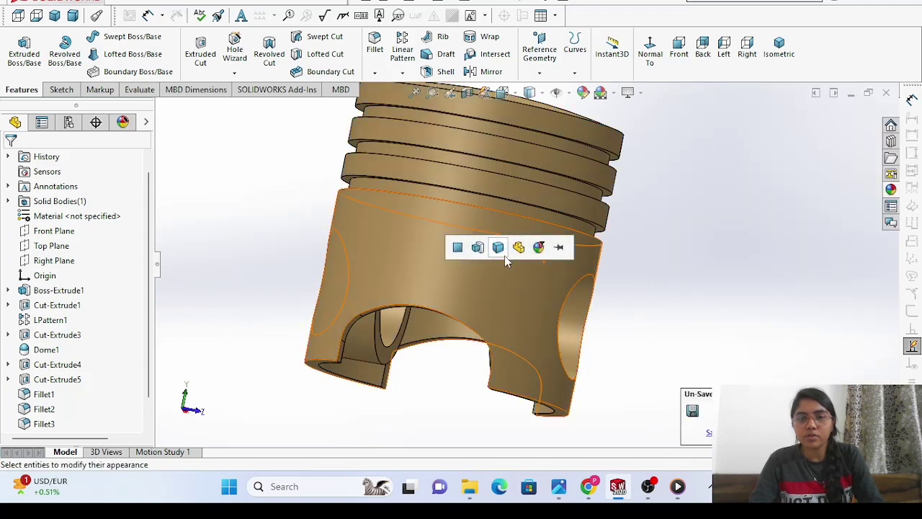
left_click(503, 256)
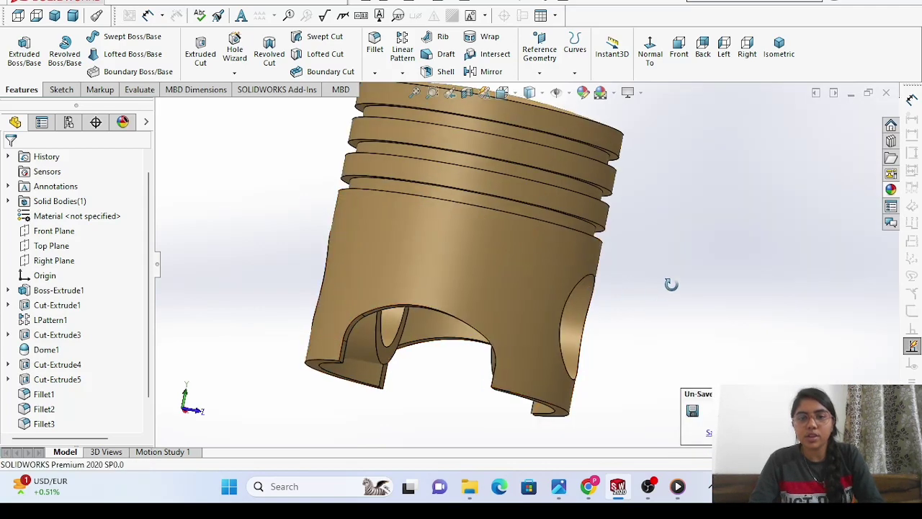
middle_click_drag(563, 283, 498, 255)
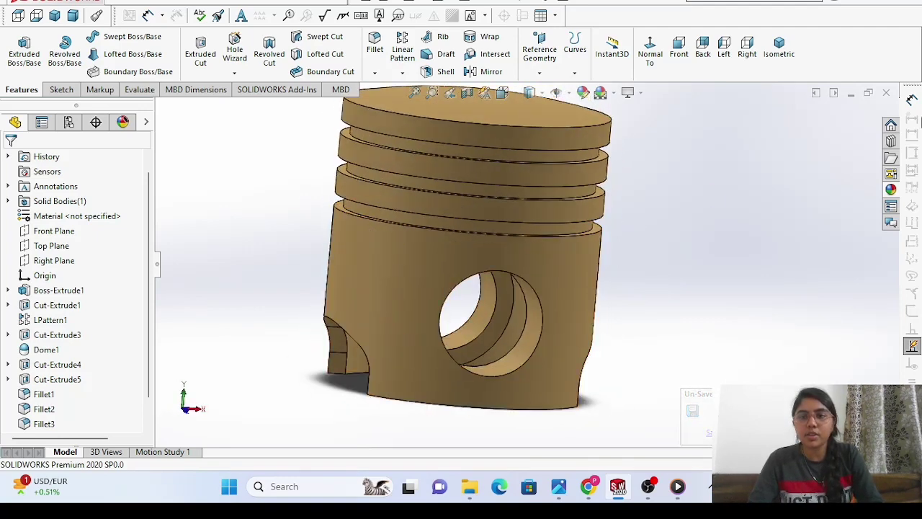
Save the piston as part1 in the CAEG folder on the Desktop, replacing the existing file.
left_click(126, 5)
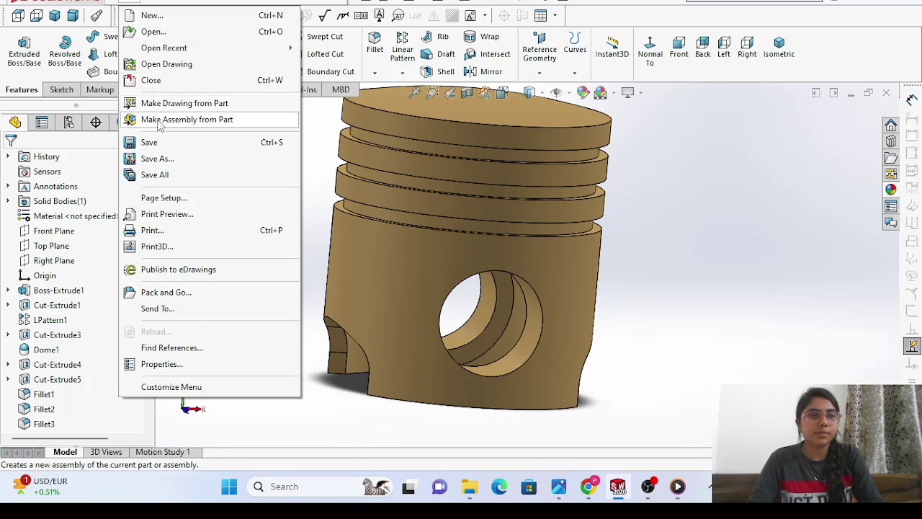
left_click(139, 159)
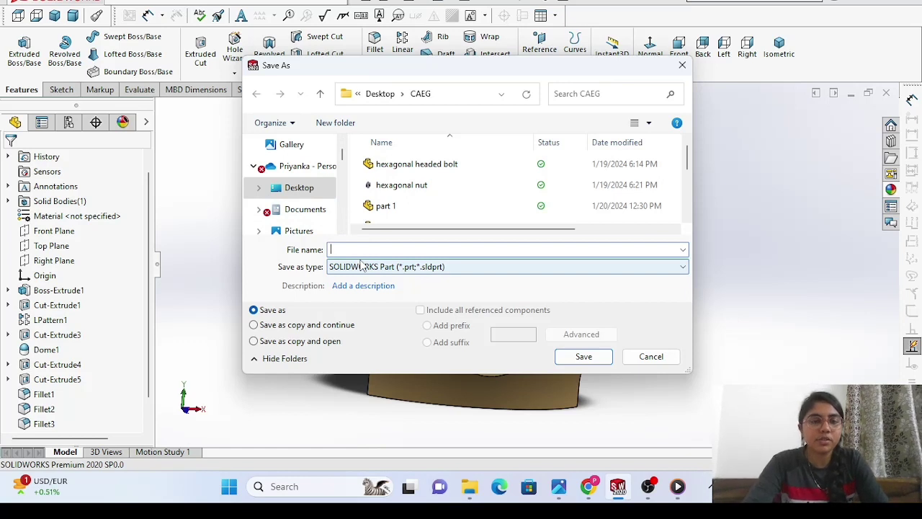
type("part1")
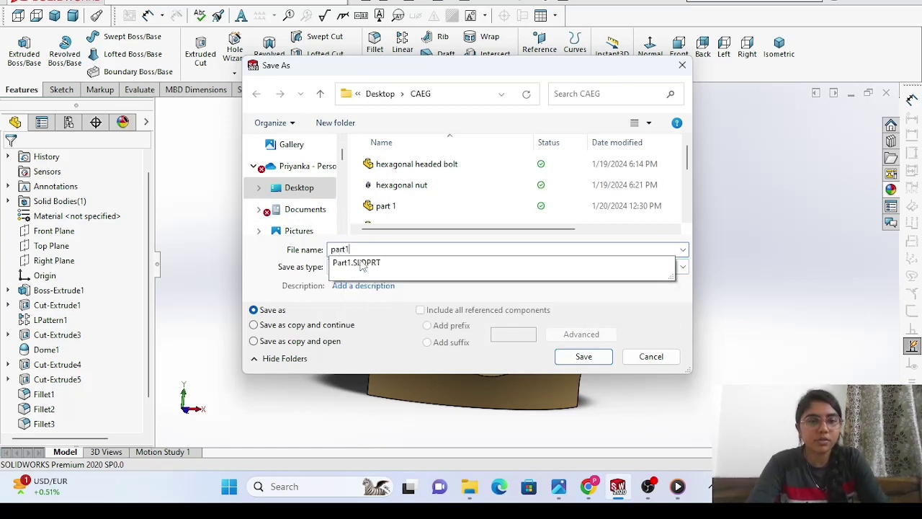
left_click(296, 188)
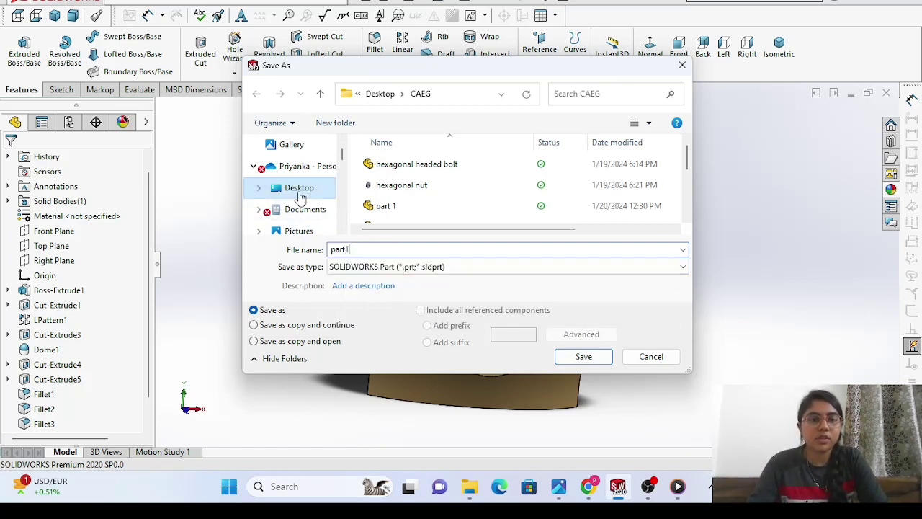
left_click(391, 167)
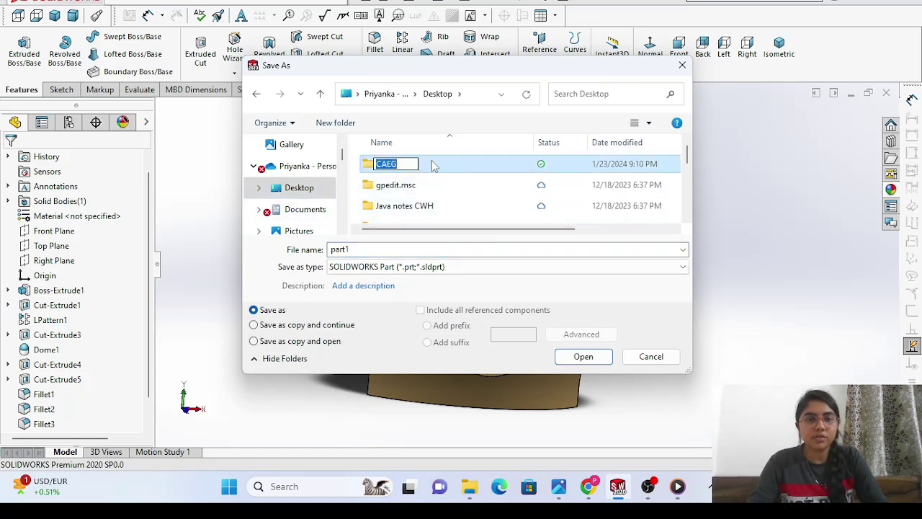
left_click(583, 357)
left_click(585, 358)
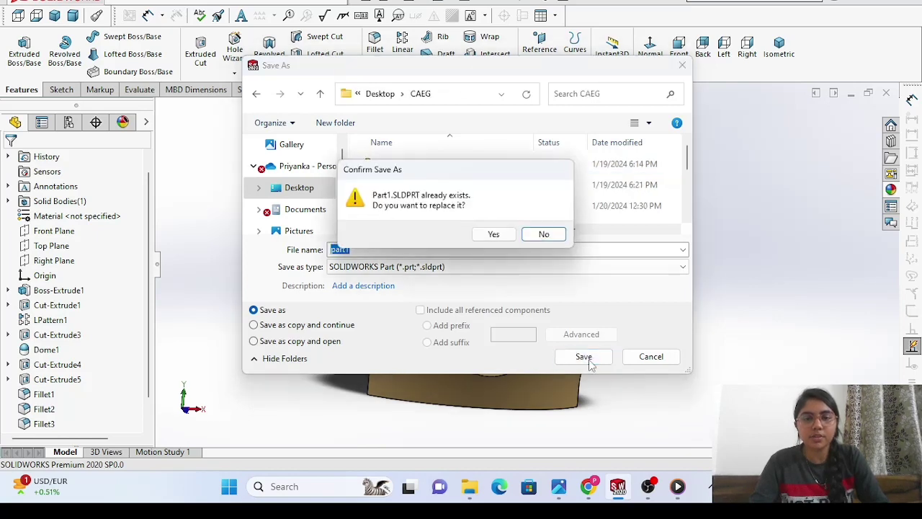
left_click(504, 234)
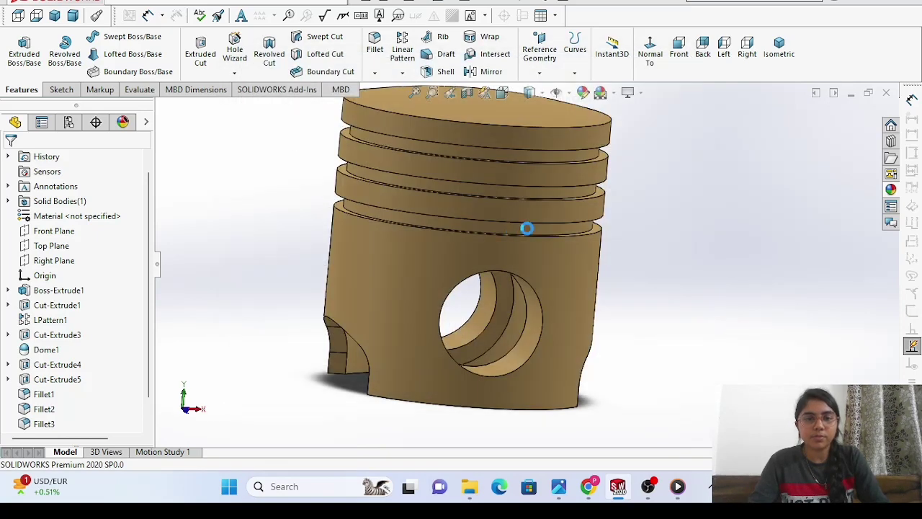
Check the piston ring dimensions in the piston ring.png reference drawing, and return to SOLIDWORKS.
right_click(663, 261)
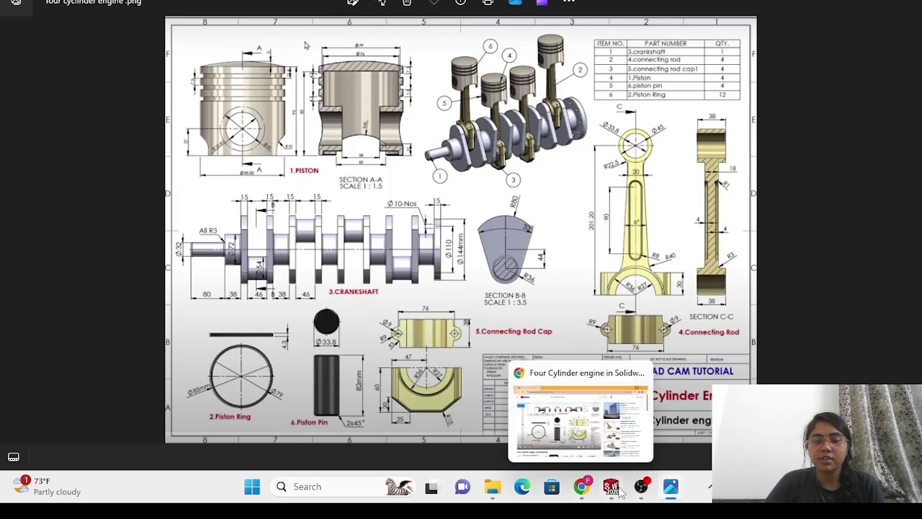
mouse_move(671, 486)
left_click(625, 448)
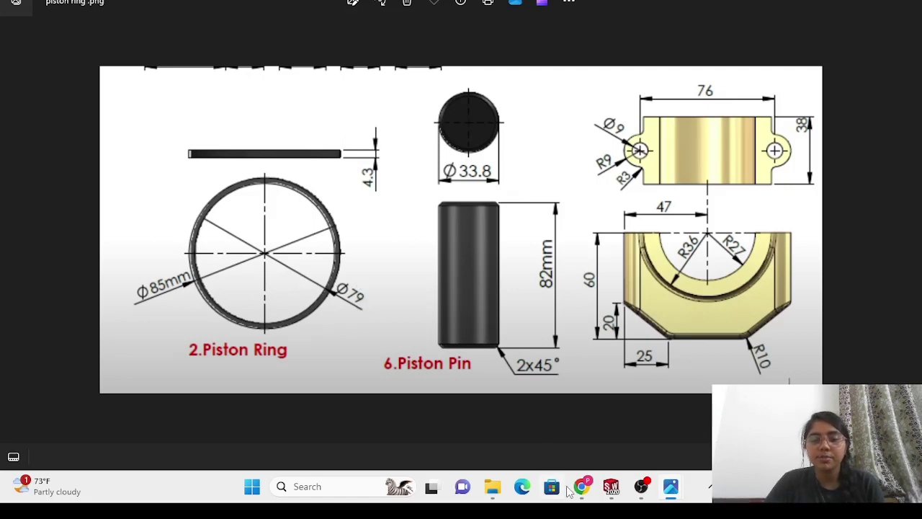
mouse_move(583, 503)
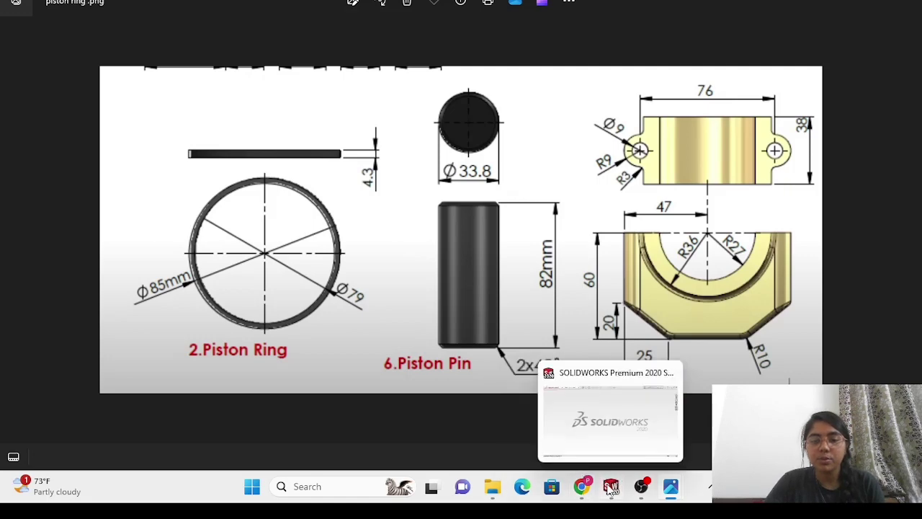
left_click(616, 446)
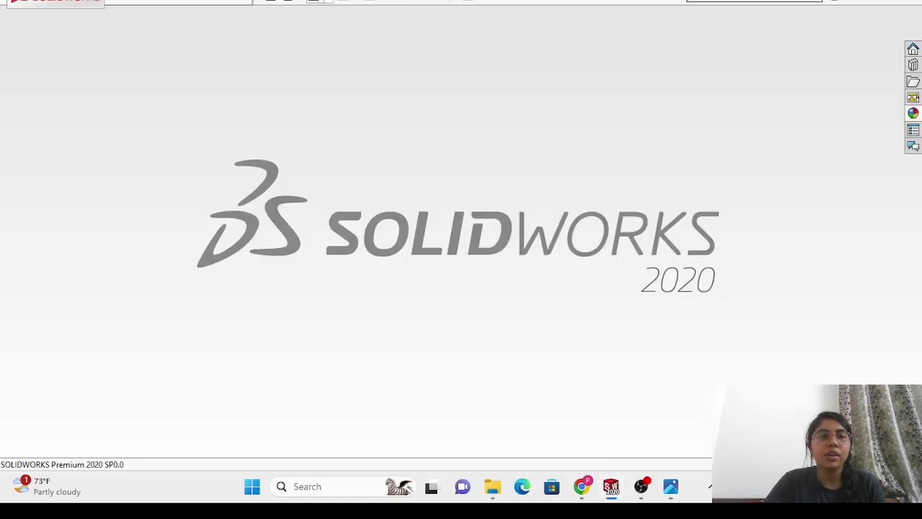
Create a new part and start a sketch on the Top Plane.
left_click(279, 6)
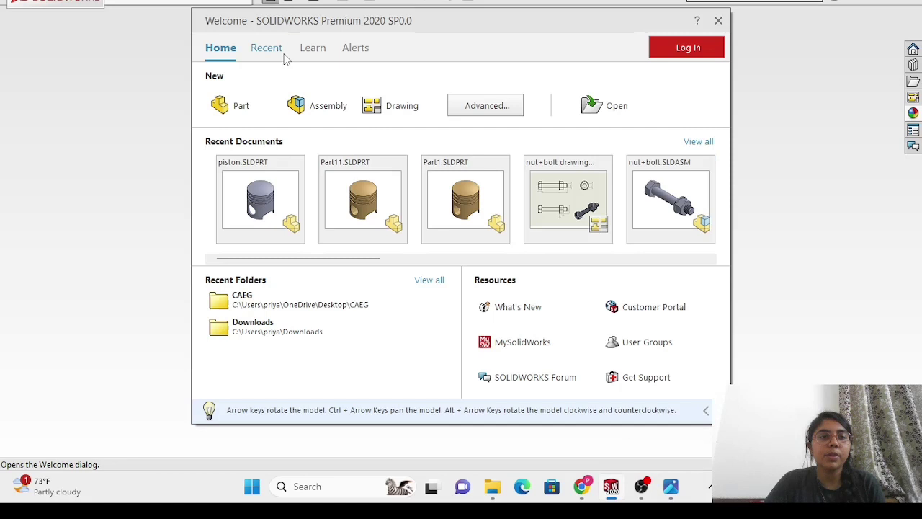
left_click(240, 103)
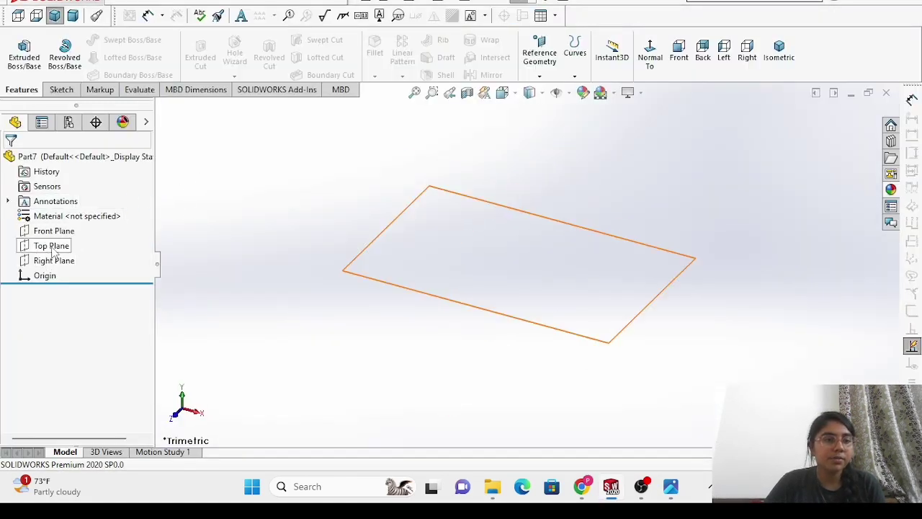
left_click(52, 246)
left_click(64, 228)
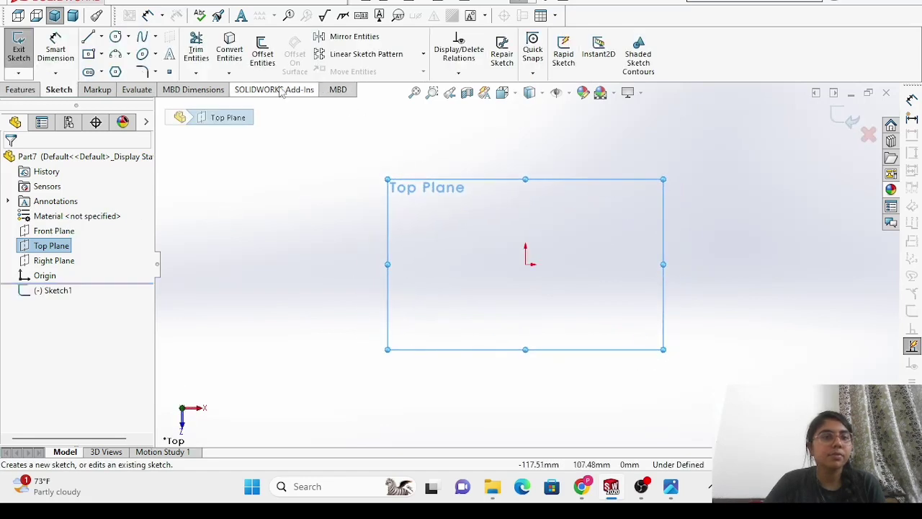
Sketch two concentric circles at the origin, the outer about 78 mm in radius and the inner about 113 mm in diameter.
left_click(116, 37)
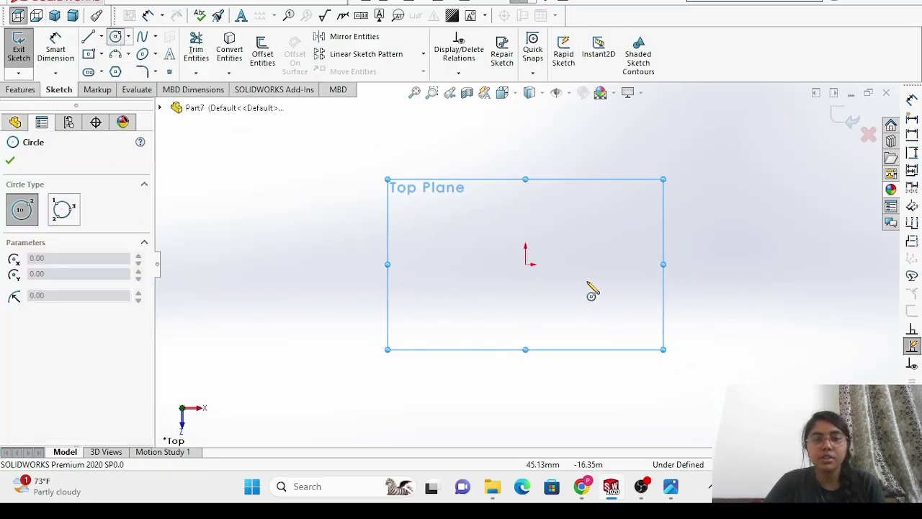
left_click(525, 264)
left_click(599, 366)
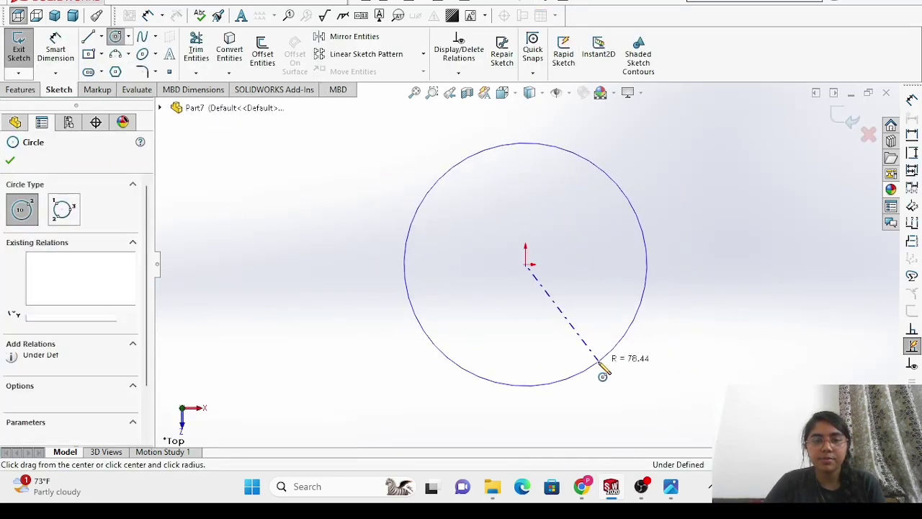
left_click(526, 264)
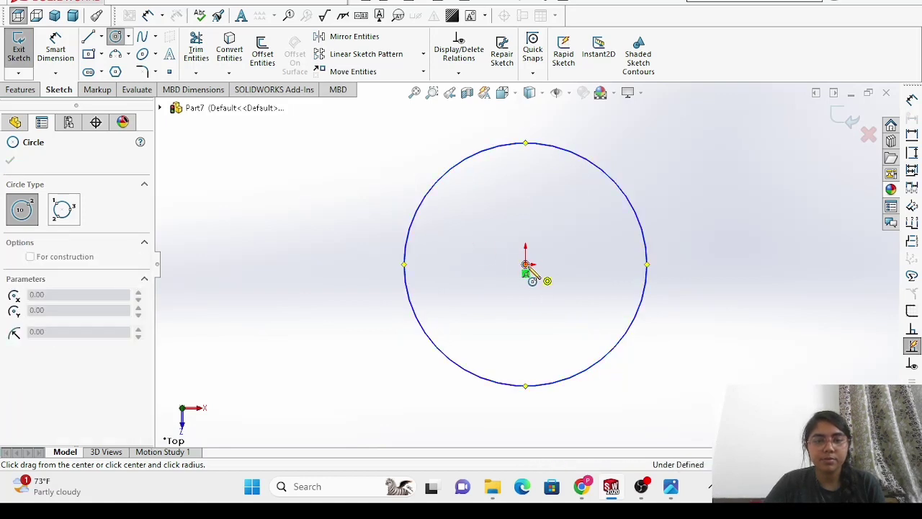
left_click(584, 346)
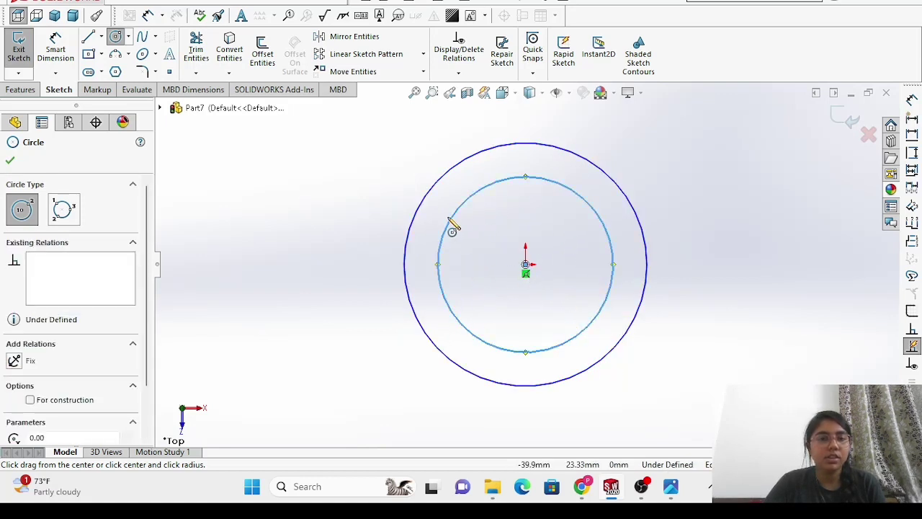
right_click(270, 214)
left_click(319, 217)
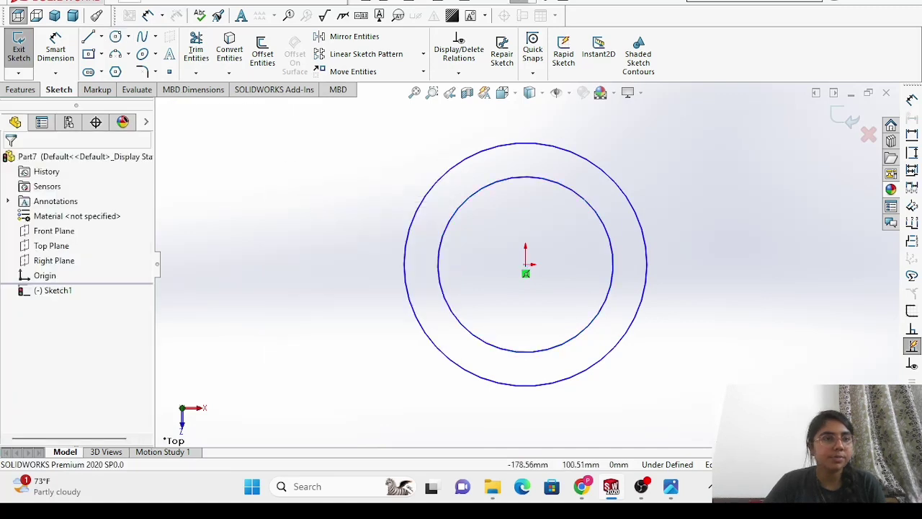
Try dimensioning the inner circle to a 79 mm diameter, and undo it.
left_click(69, 48)
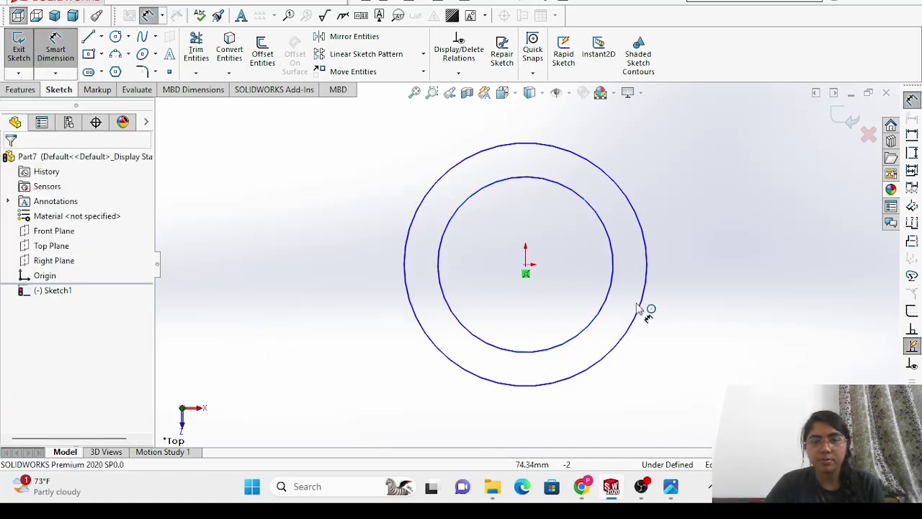
left_click(695, 301)
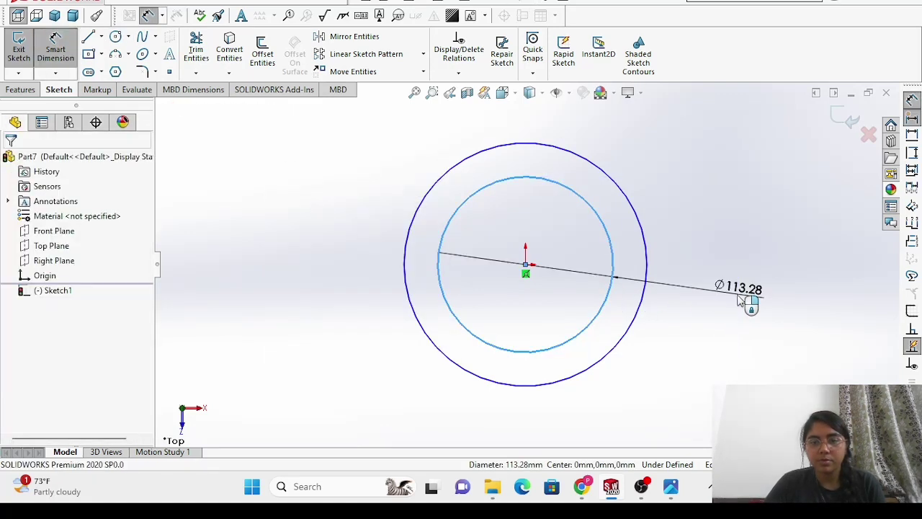
left_click(746, 302)
key("BackSpace")
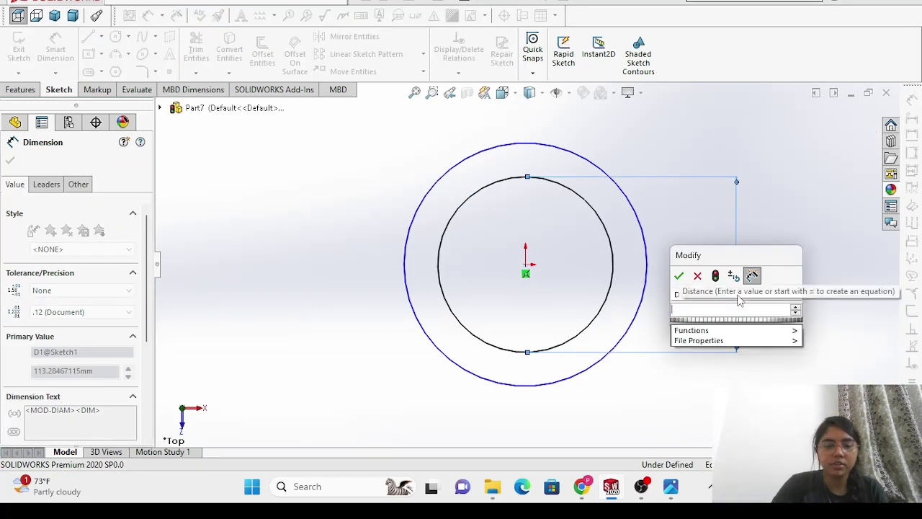
type("79")
key("Escape")
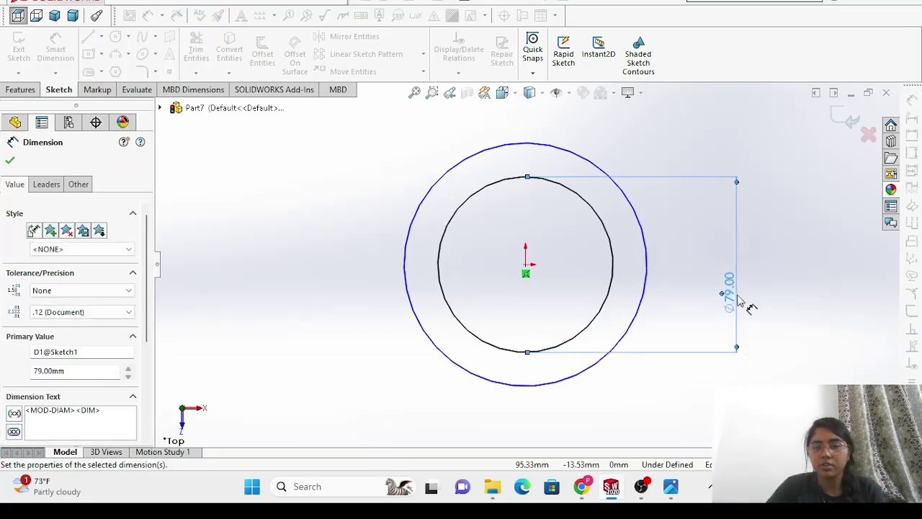
key("ctrl+z")
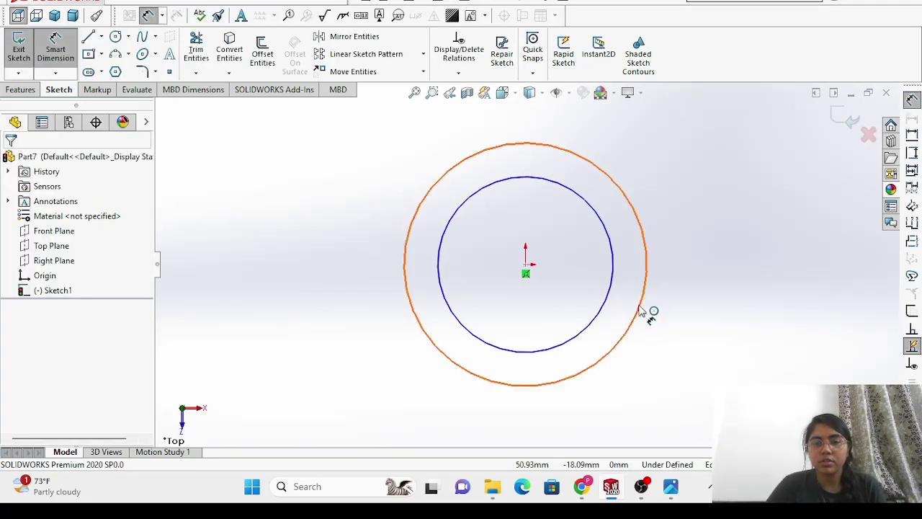
Dimension the outer circle to a diameter of 85 mm.
left_click(630, 304)
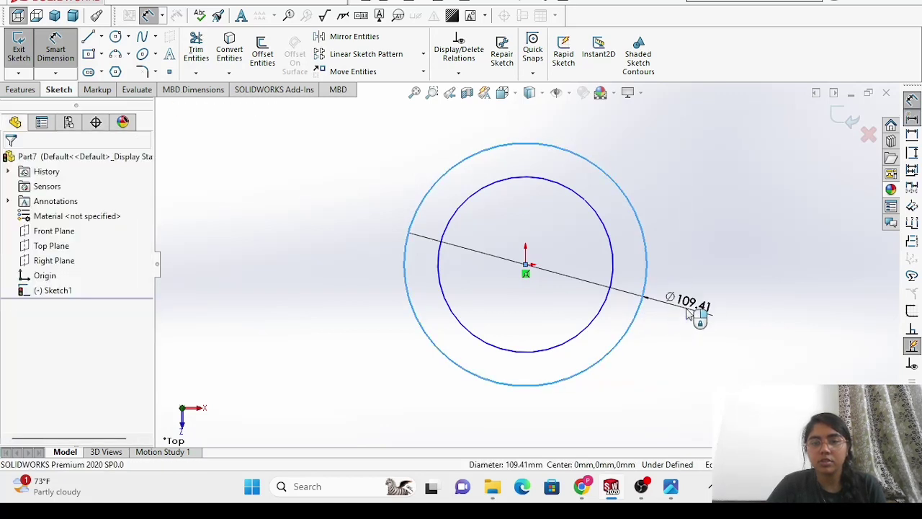
left_click(687, 311)
type("=")
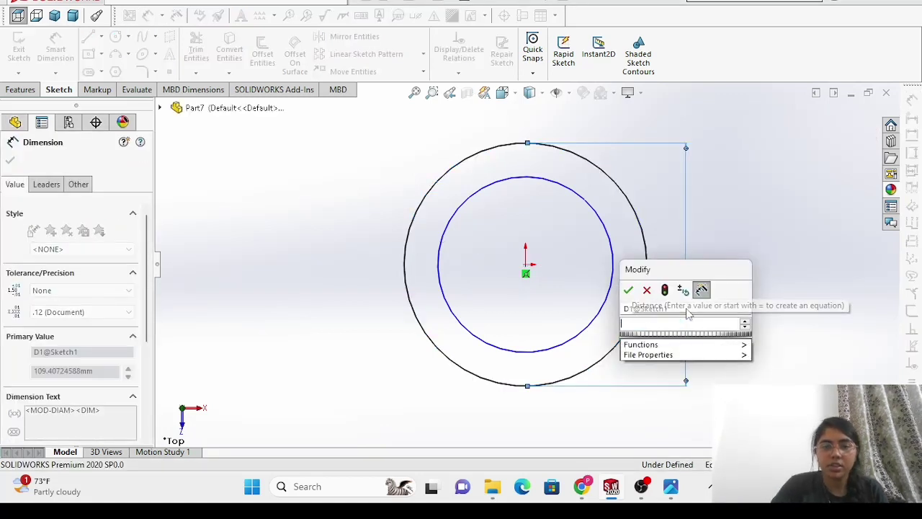
type("85")
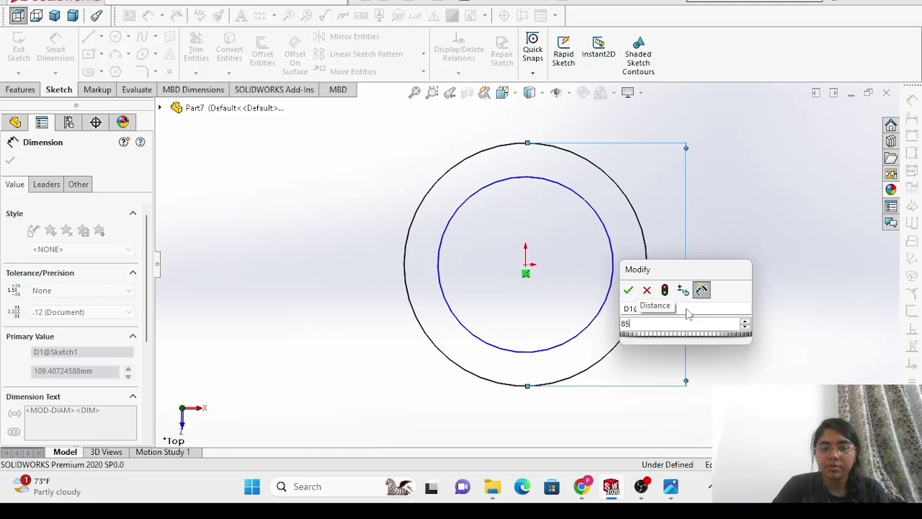
key("Return")
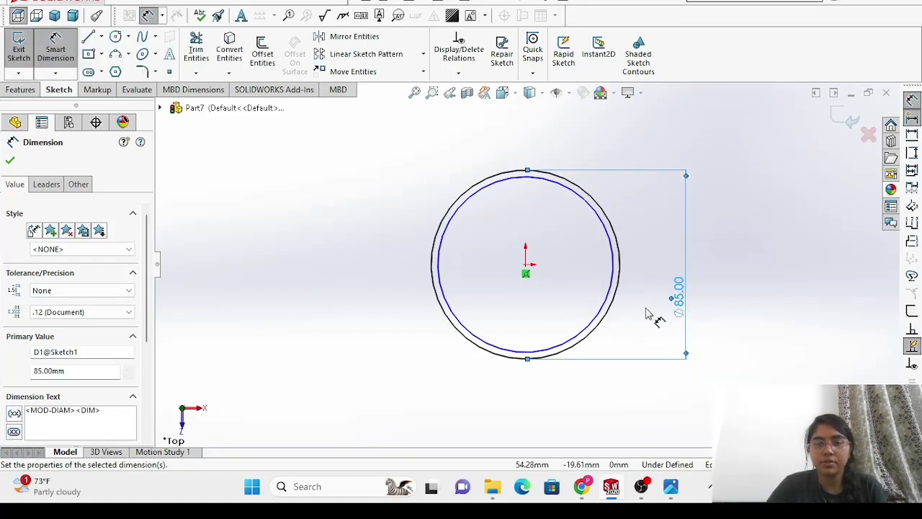
Try adding a 79 mm diameter dimension to the inner circle, and undo it.
left_click(607, 306)
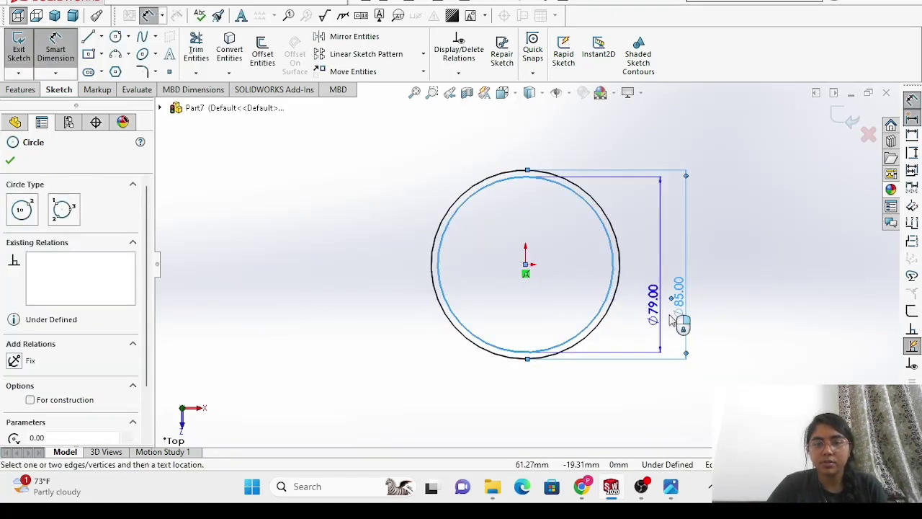
left_click(742, 340)
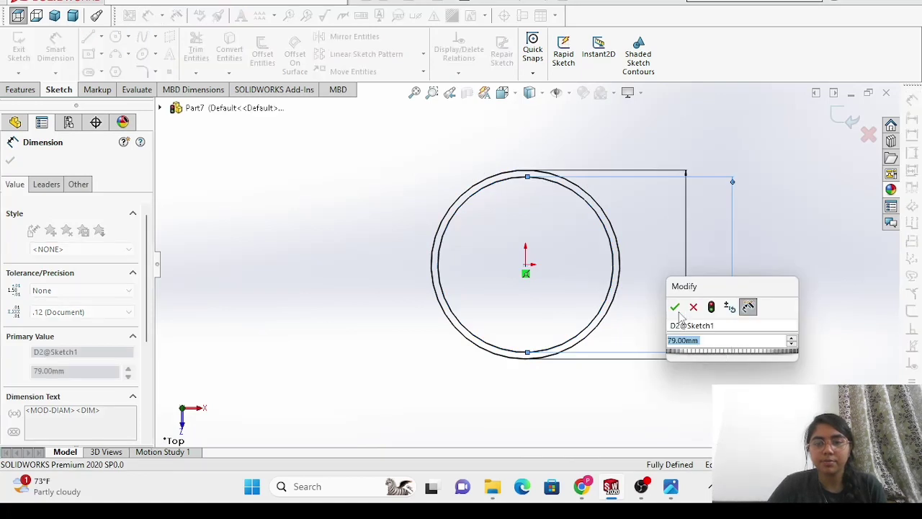
left_click(676, 311)
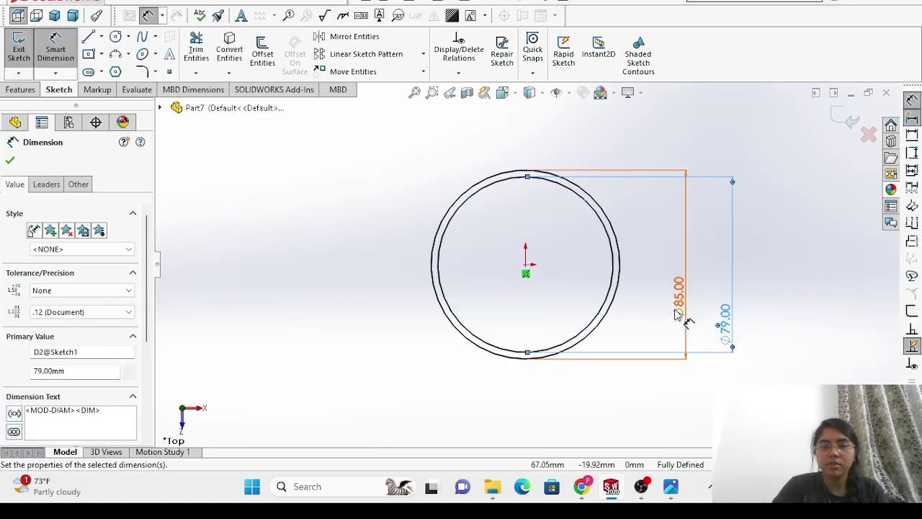
key("ctrl+z")
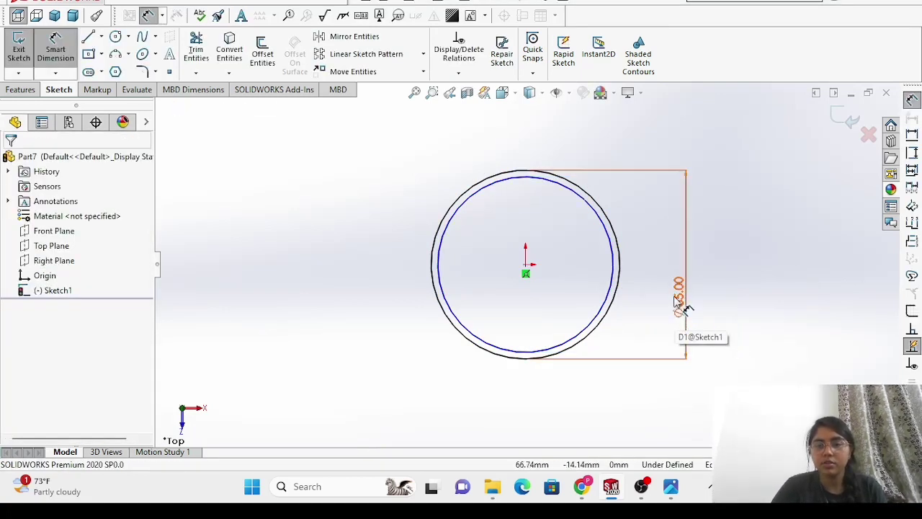
Delete the outer circle's diameter dimension and leave the Smart Dimension tool.
left_click(681, 304)
key("Delete")
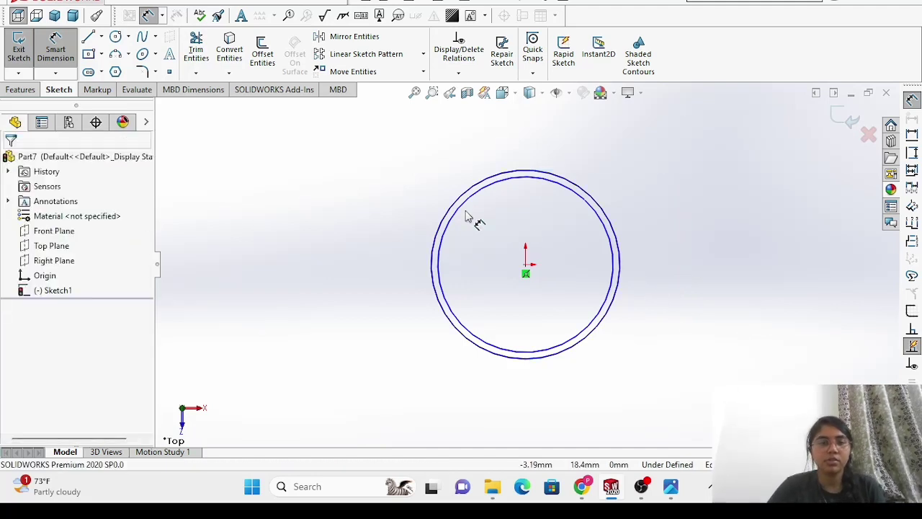
right_click(272, 206)
left_click(295, 242)
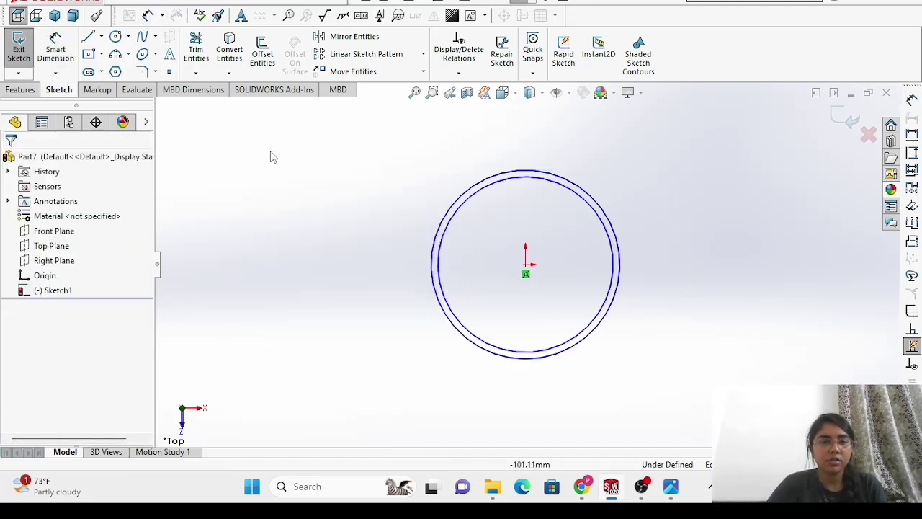
Extrude the ring profile between the two circles to a blind depth of 4.3 mm.
left_click(10, 92)
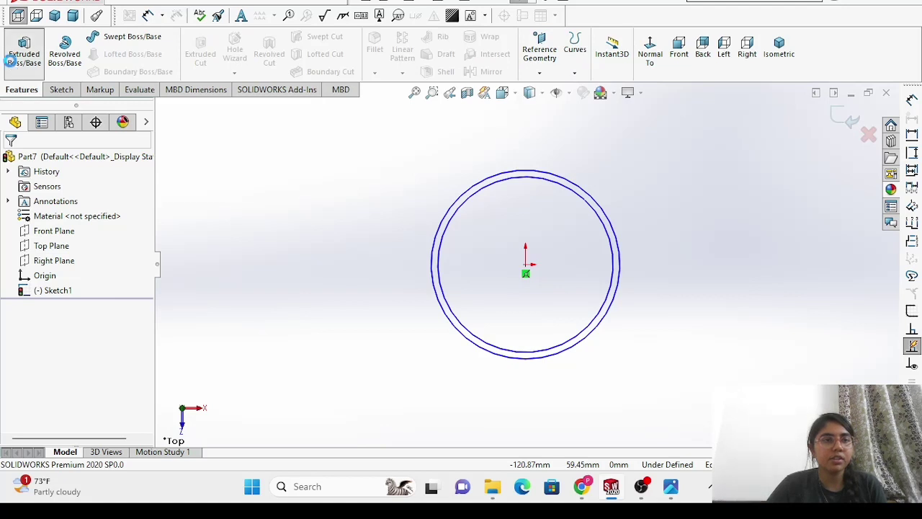
left_click(23, 52)
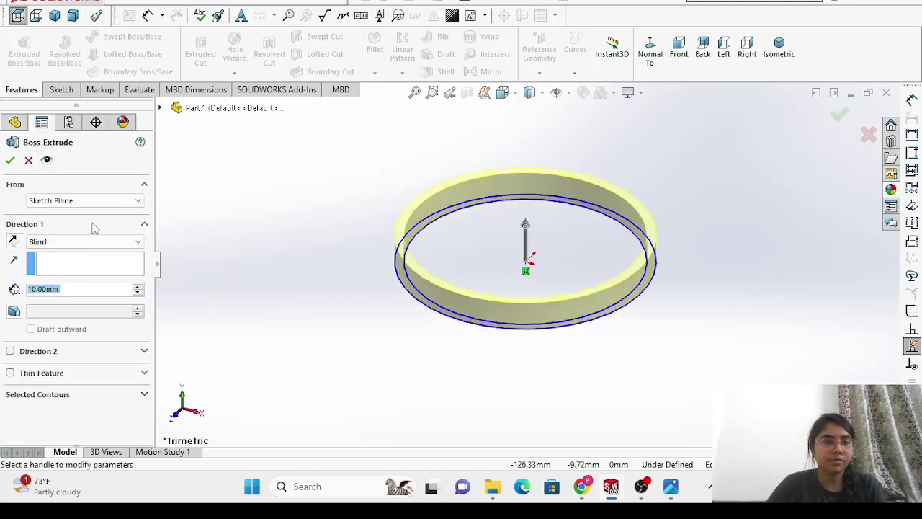
key("BackSpace")
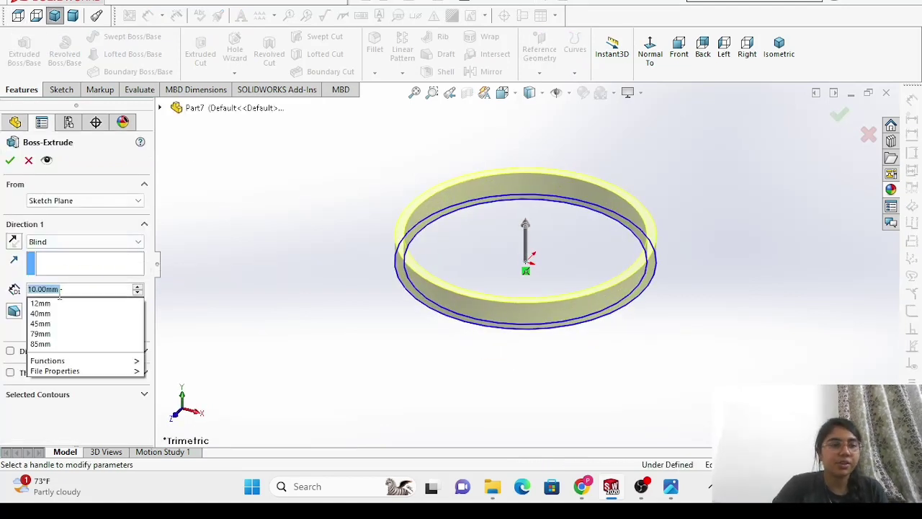
type("4.3")
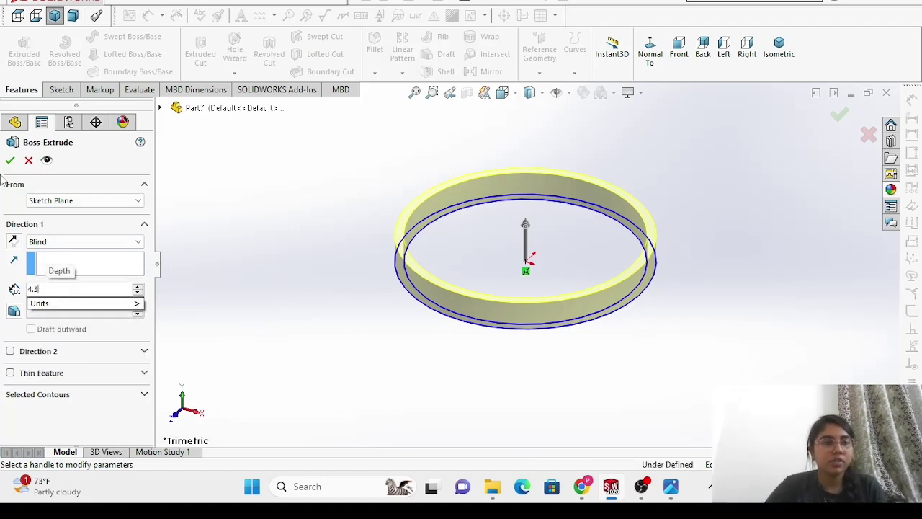
key("Return")
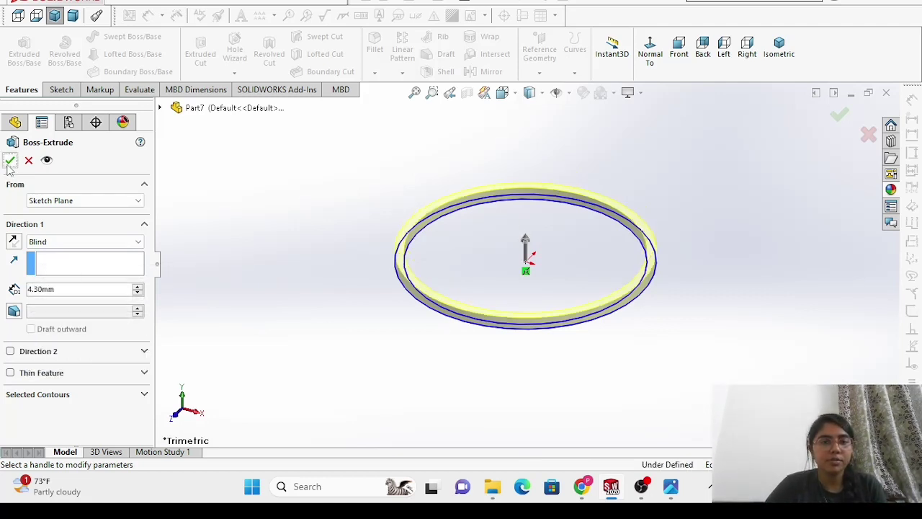
left_click(9, 161)
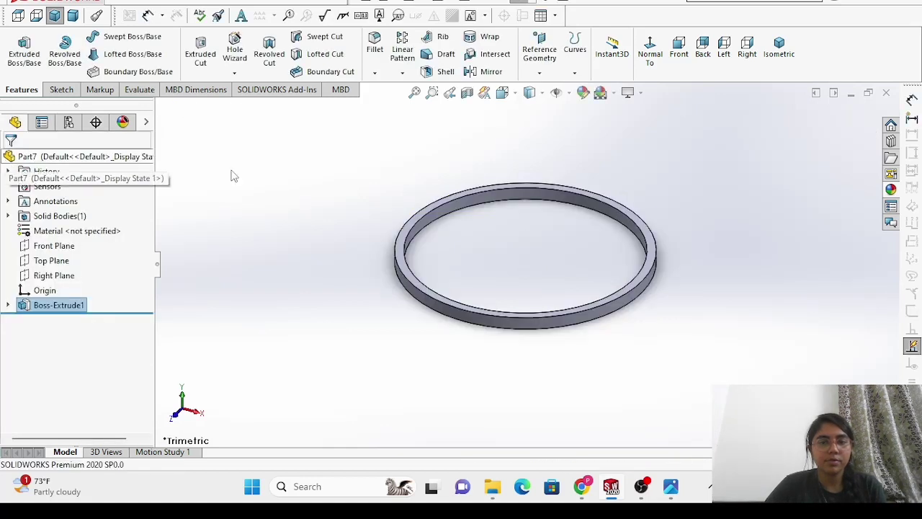
Check the piston ring .png drawing in Photos, and back in SOLIDWORKS apply the glossy rubber appearance to the ring.
mouse_move(669, 488)
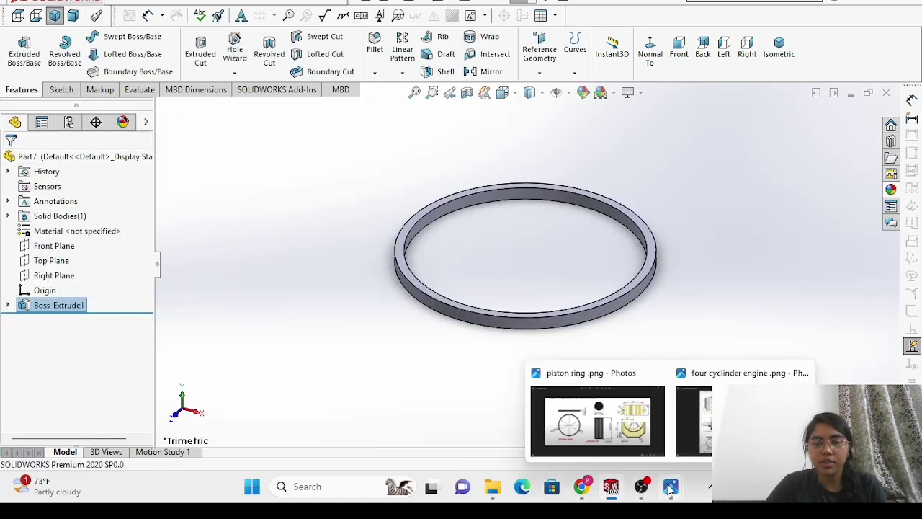
left_click(576, 421)
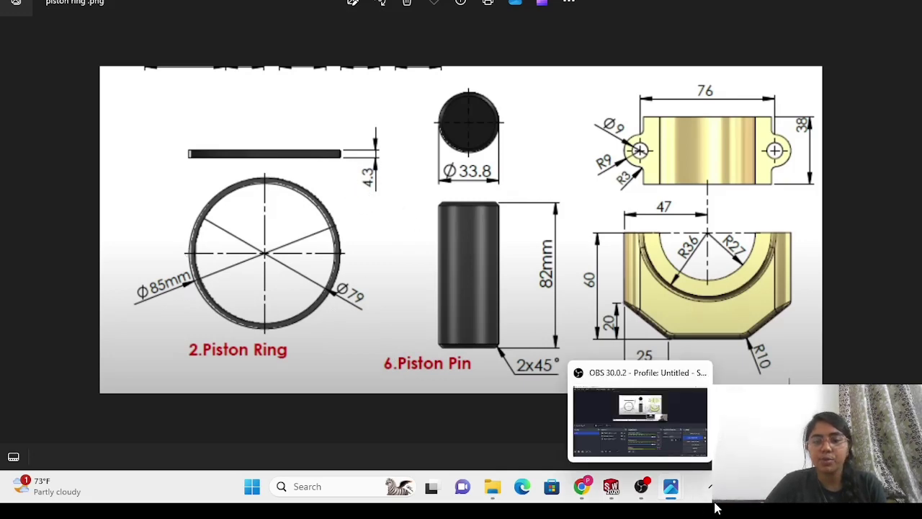
mouse_move(639, 495)
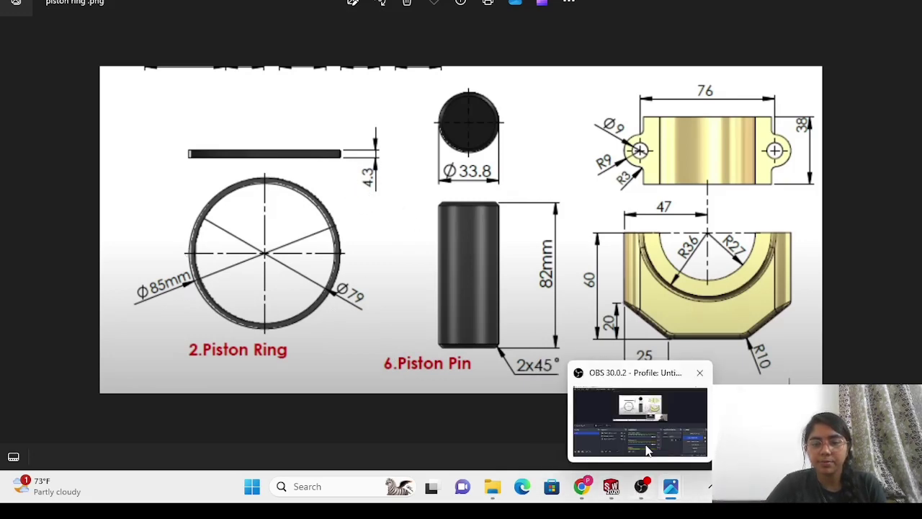
left_click(621, 452)
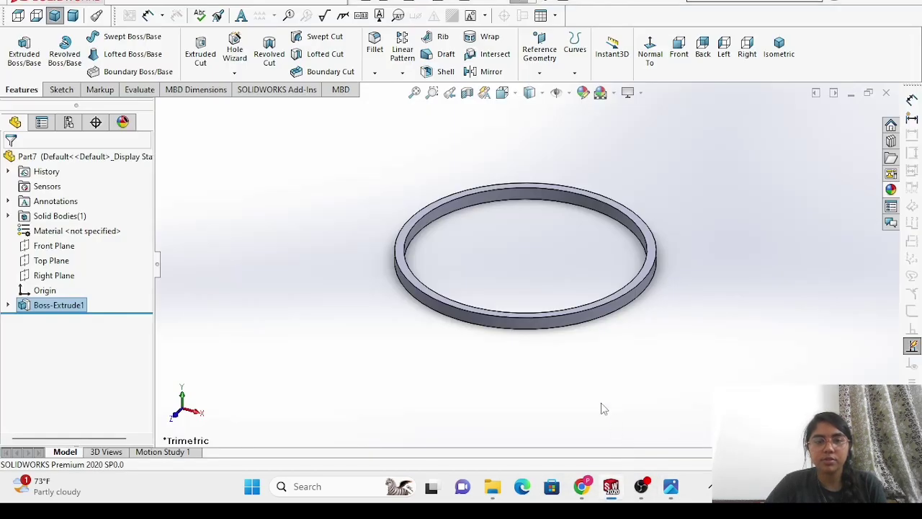
left_click(892, 191)
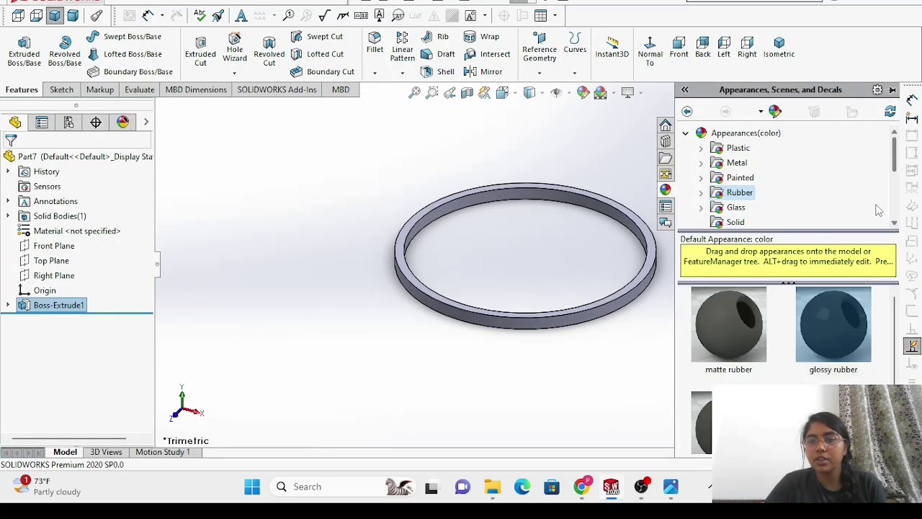
left_click_drag(836, 318, 577, 288)
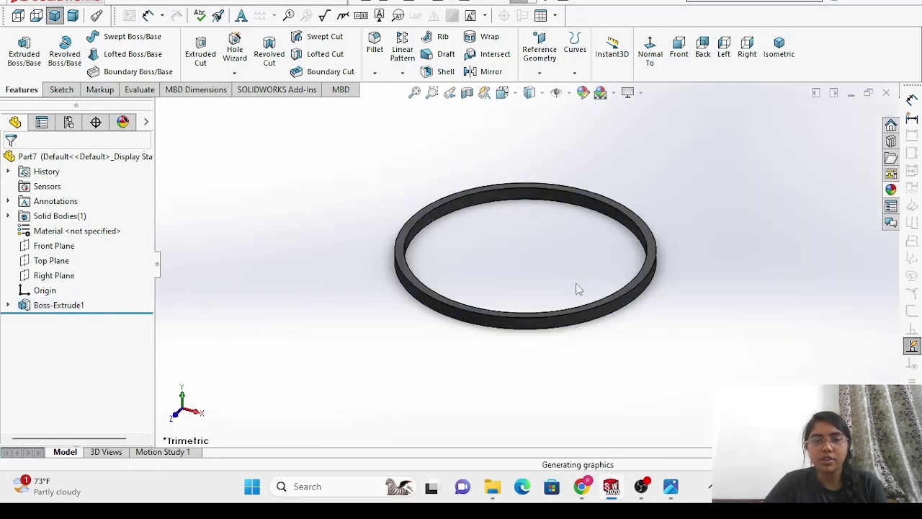
right_click(718, 299)
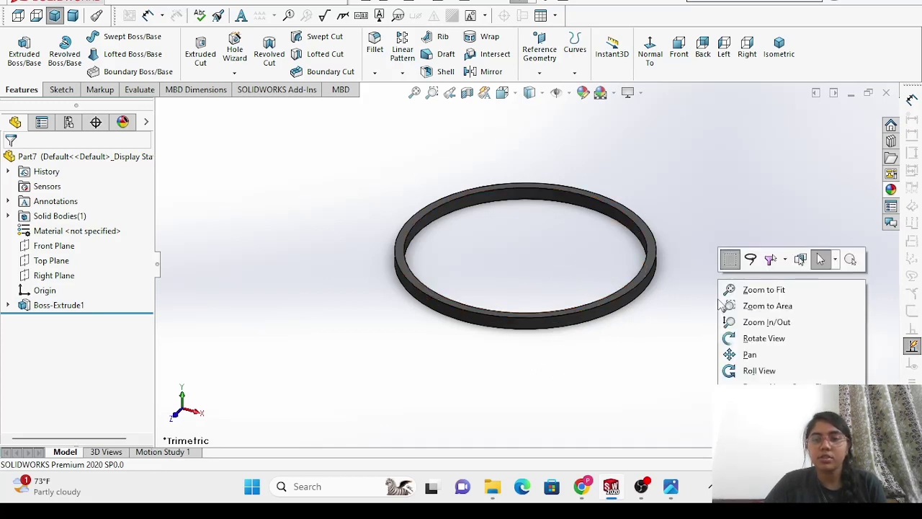
left_click(758, 338)
left_click_drag(730, 296, 874, 368)
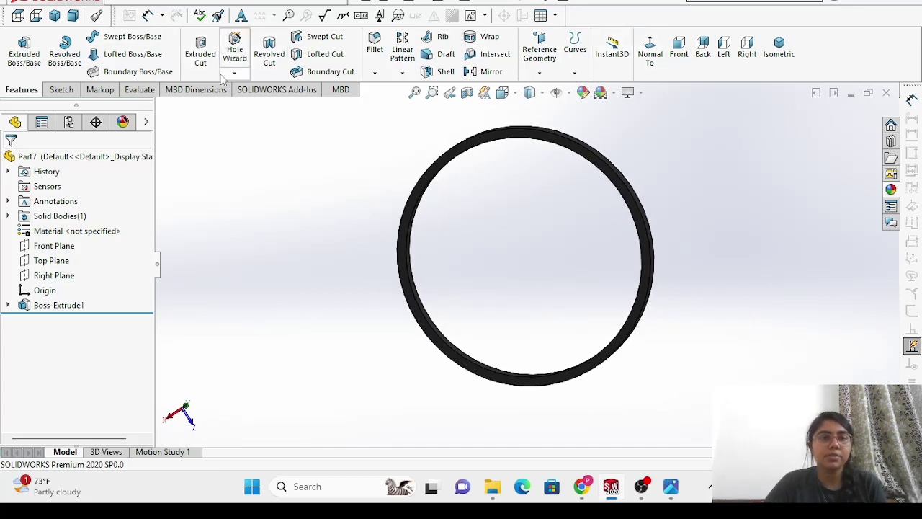
Start saving the piston ring part with Save As, choosing the CAEG folder on the Desktop.
left_click(142, 3)
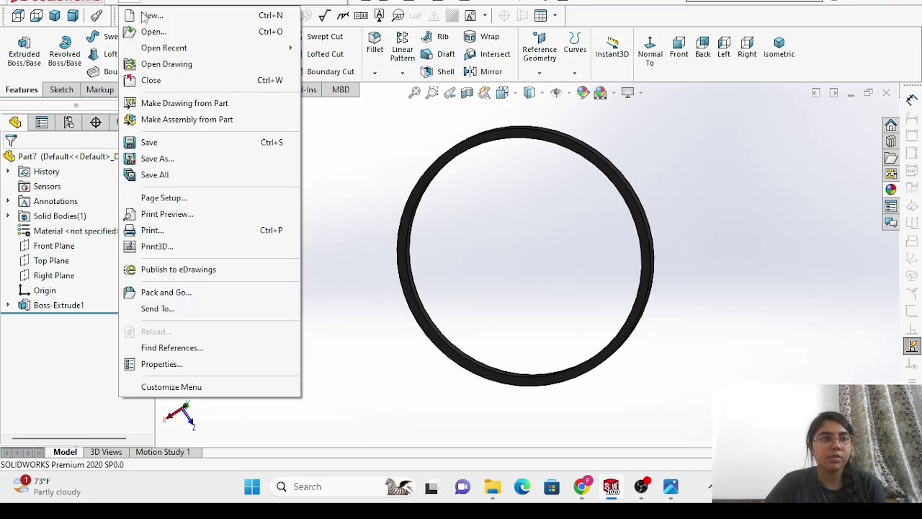
left_click(189, 160)
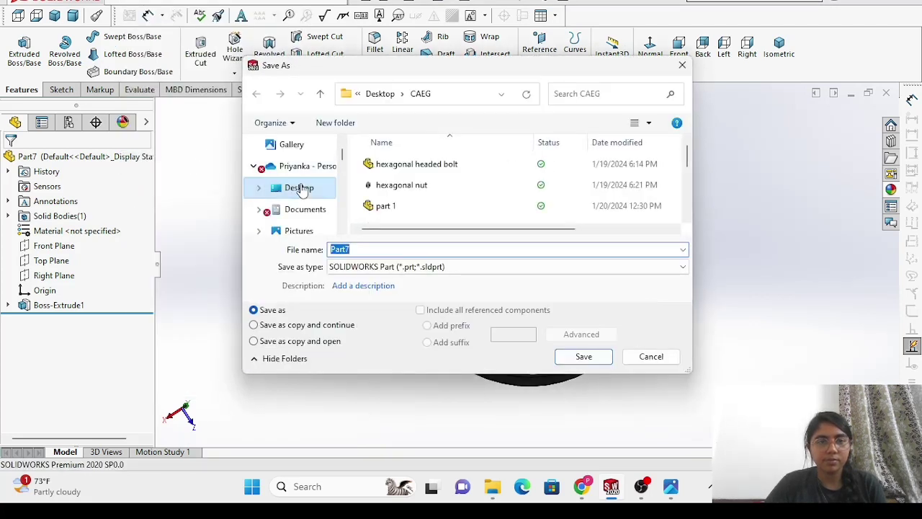
left_click(301, 189)
left_click(416, 167)
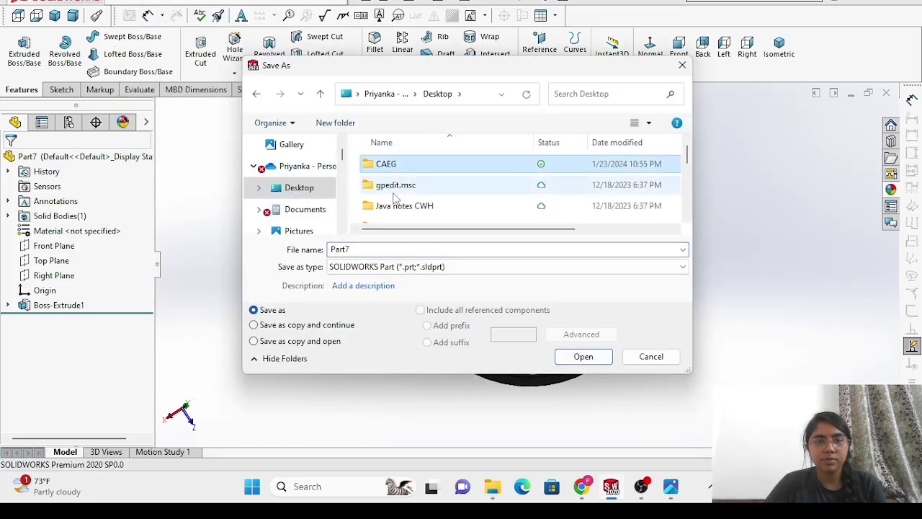
left_click(436, 166)
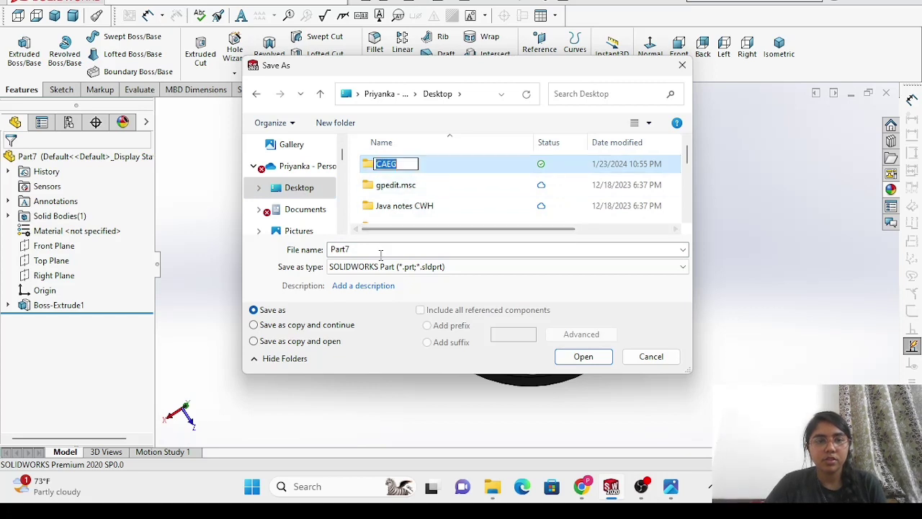
Save the part on the Desktop under the file name Part2.
left_click(378, 251)
double_click(374, 248)
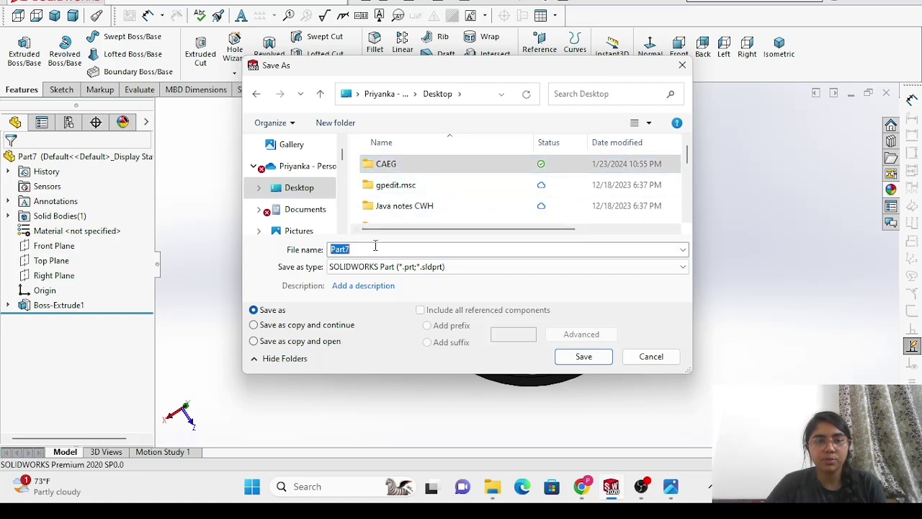
left_click(416, 250)
key("BackSpace")
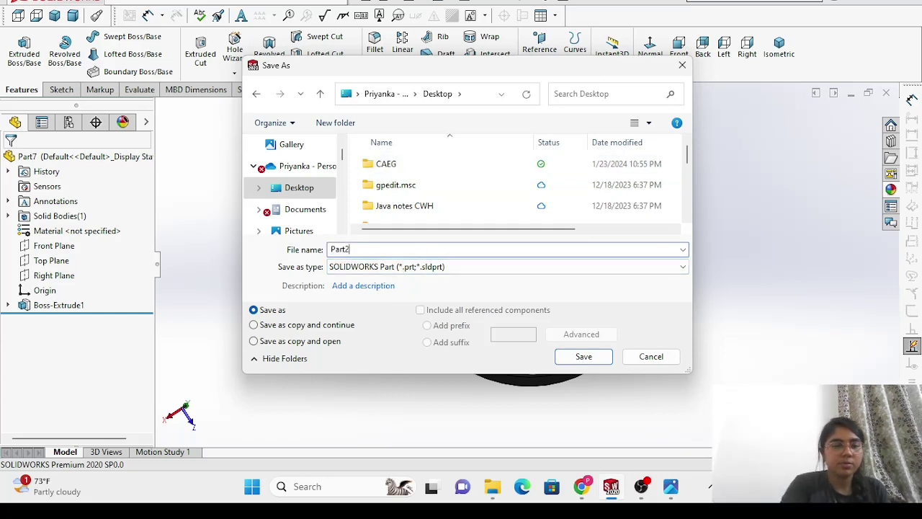
key("Return")
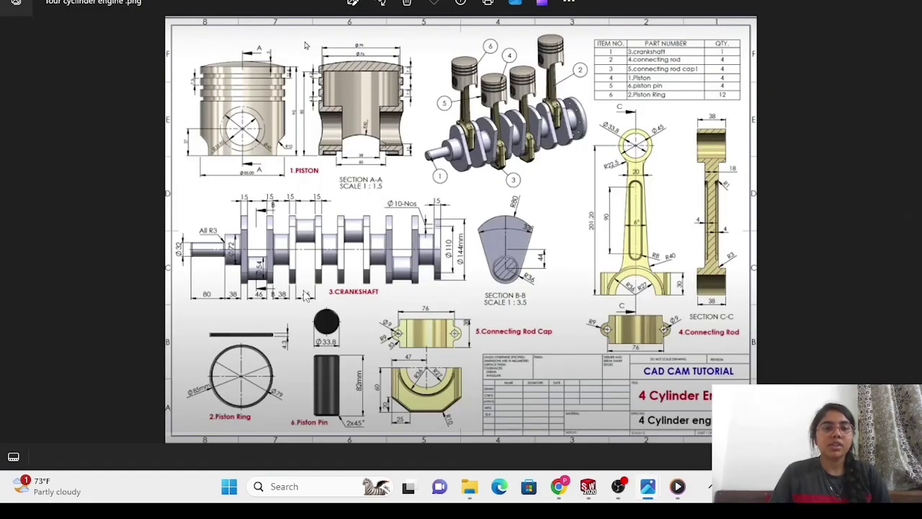
Switch to the Crankshaft.png drawing in Photos and examine the crankshaft dimensions and section B-B.
mouse_move(646, 491)
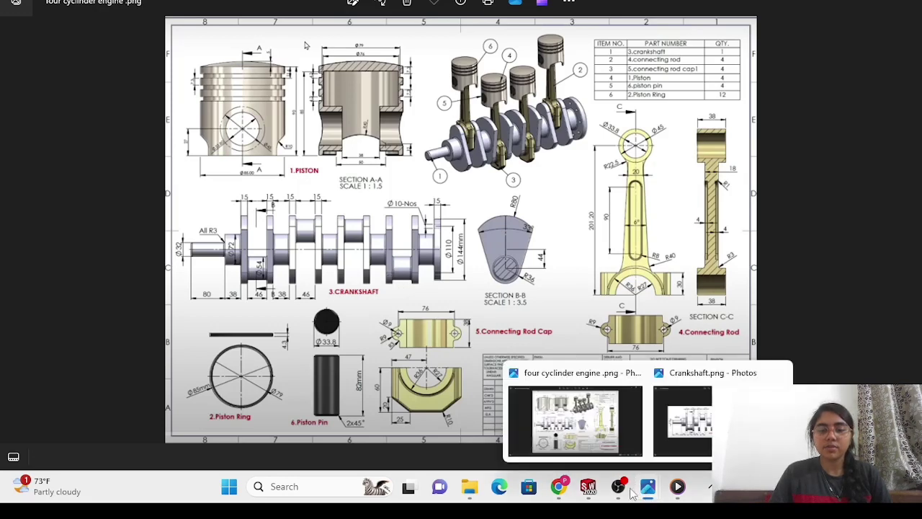
left_click(673, 448)
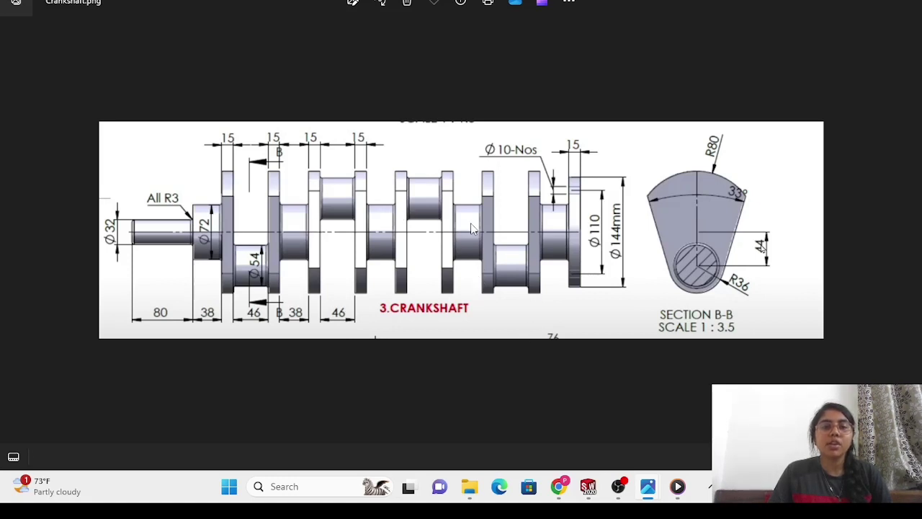
Switch back to SOLIDWORKS and create a new part document.
mouse_move(592, 488)
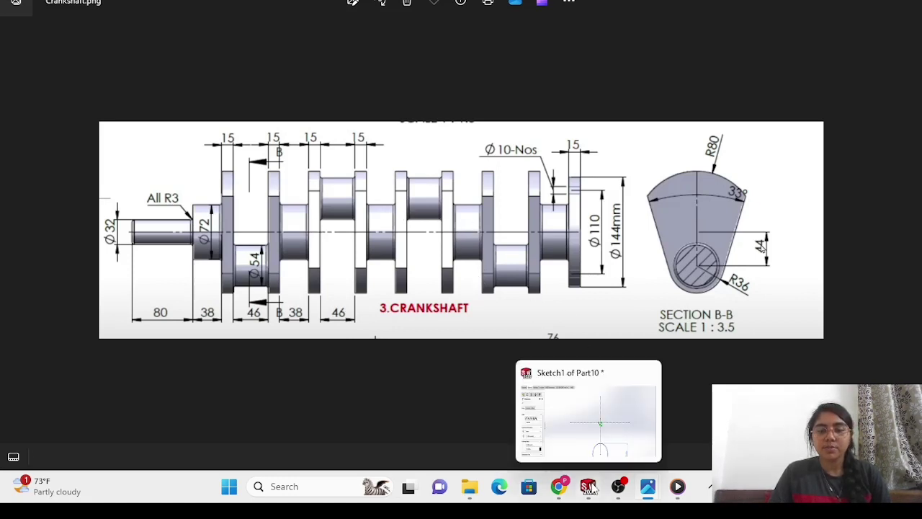
left_click(591, 426)
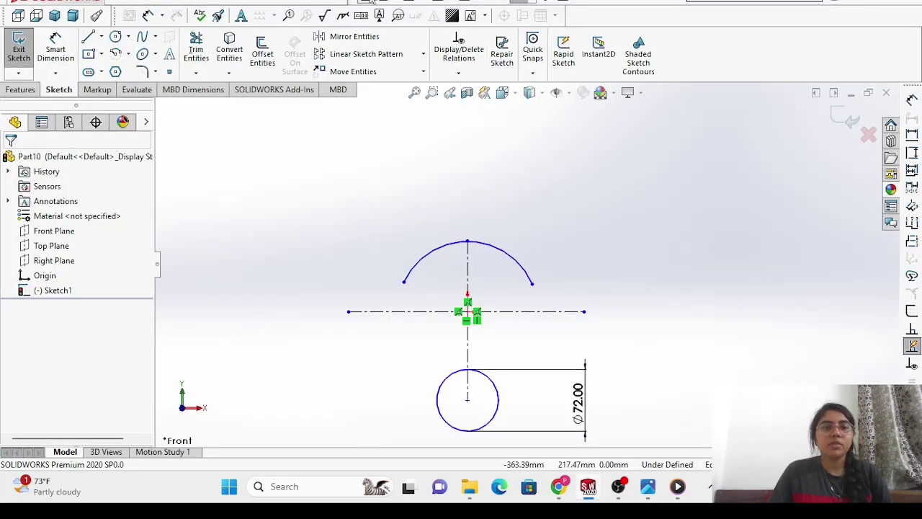
left_click(368, 3)
left_click(220, 112)
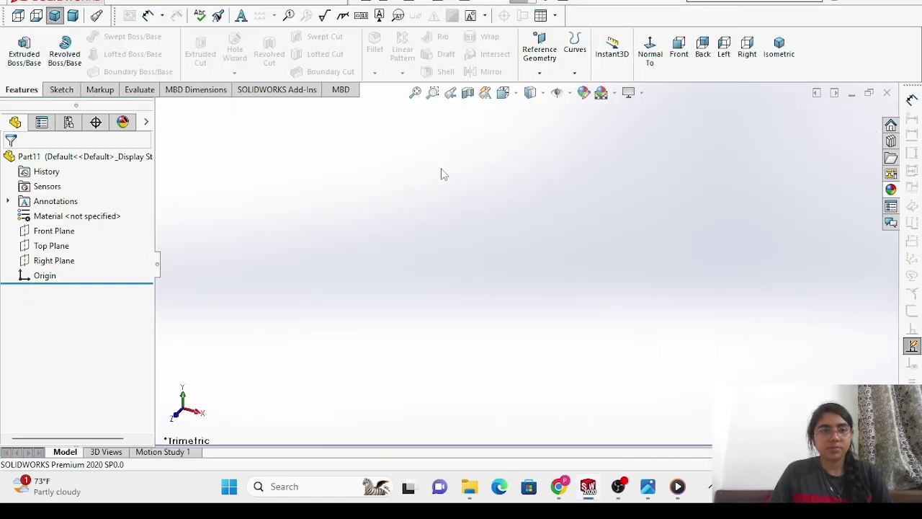
left_click(57, 231)
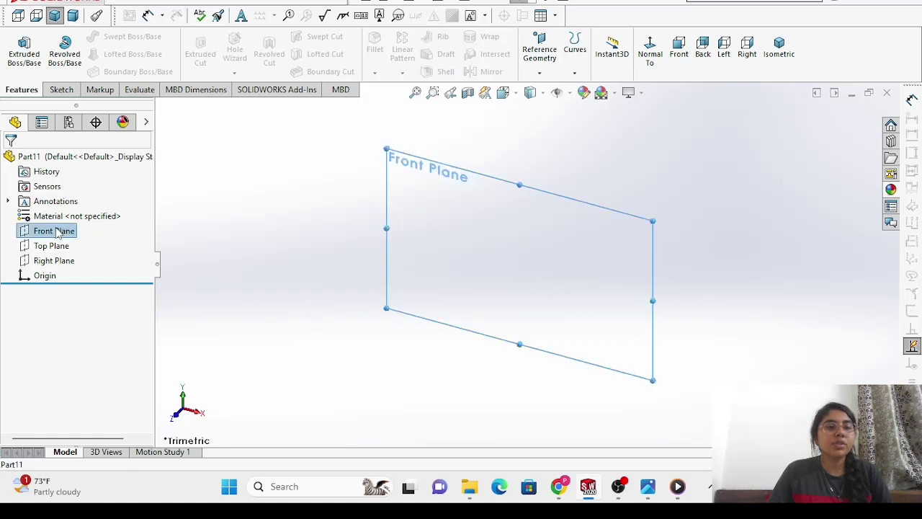
left_click(87, 207)
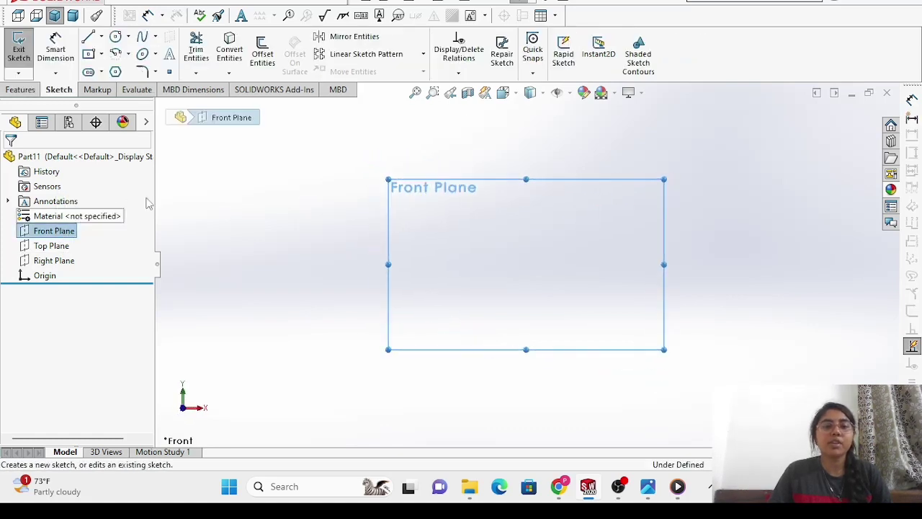
left_click(101, 36)
left_click(117, 72)
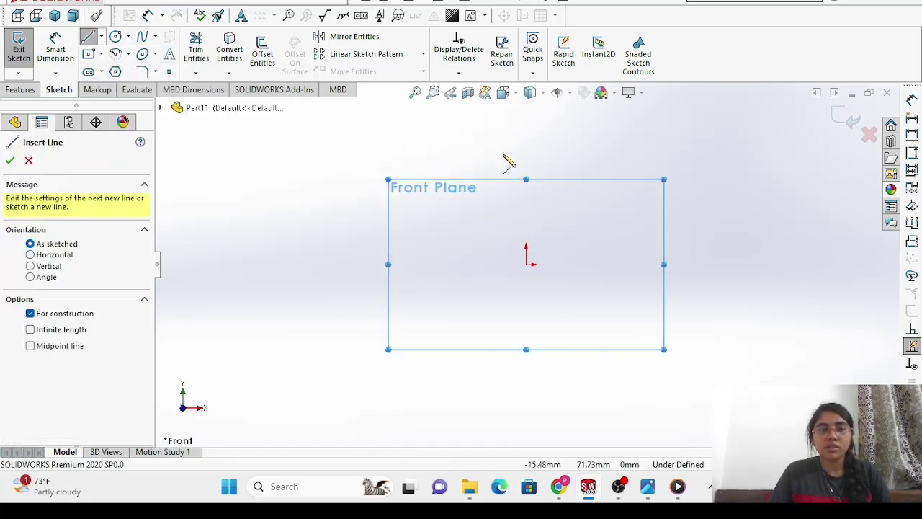
scroll(508, 163, "up", 1)
scroll(511, 164, "down", 1)
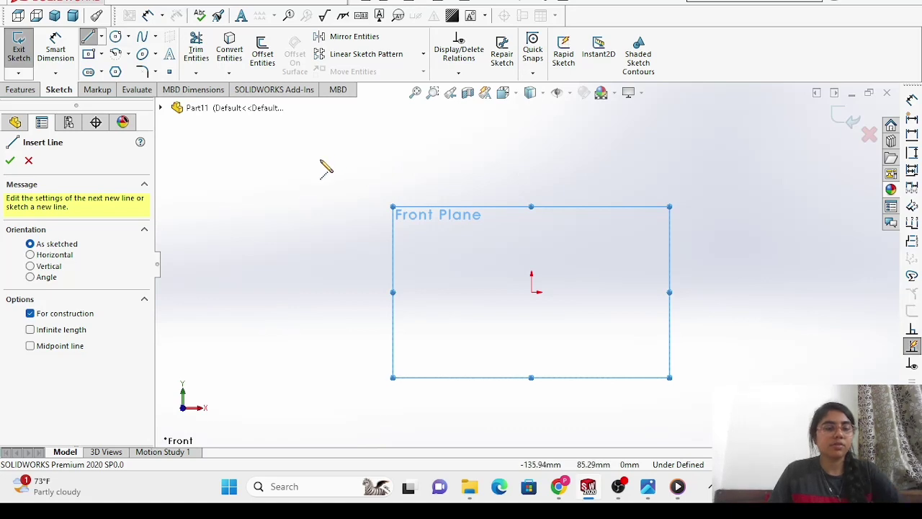
key("Escape")
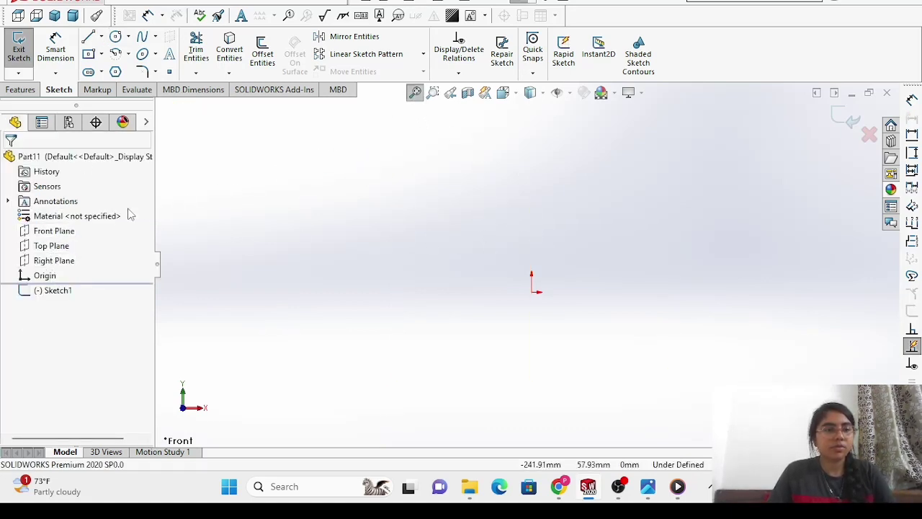
left_click(61, 232)
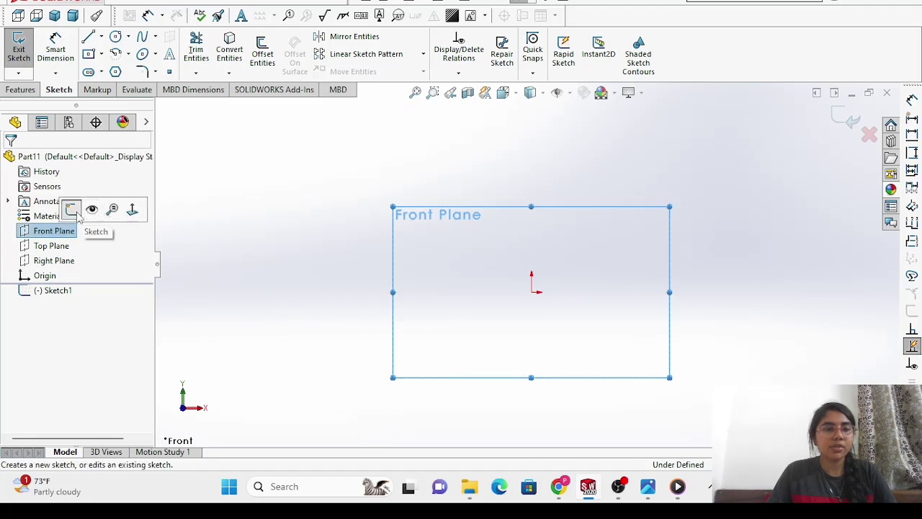
left_click(72, 209)
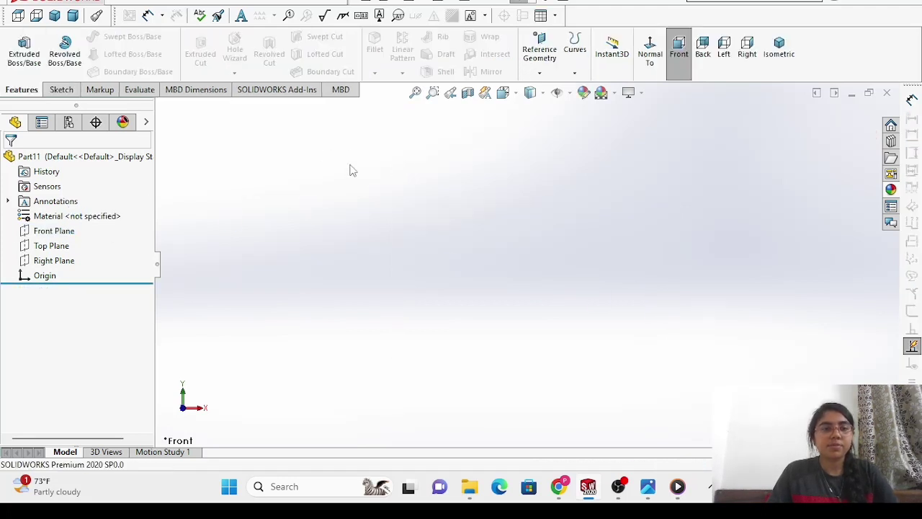
Start a sketch on the Front Plane and draw a vertical centerline through the origin, ending about 78 mm below it.
left_click(44, 230)
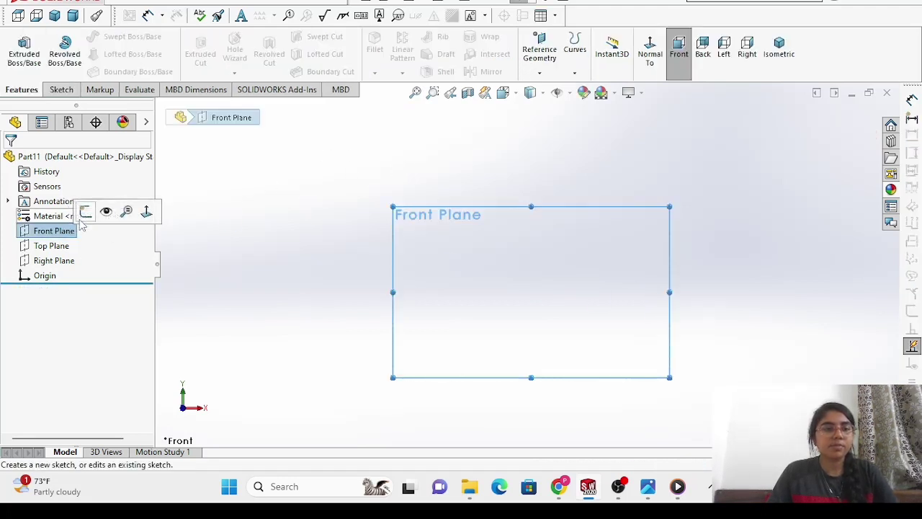
left_click(86, 216)
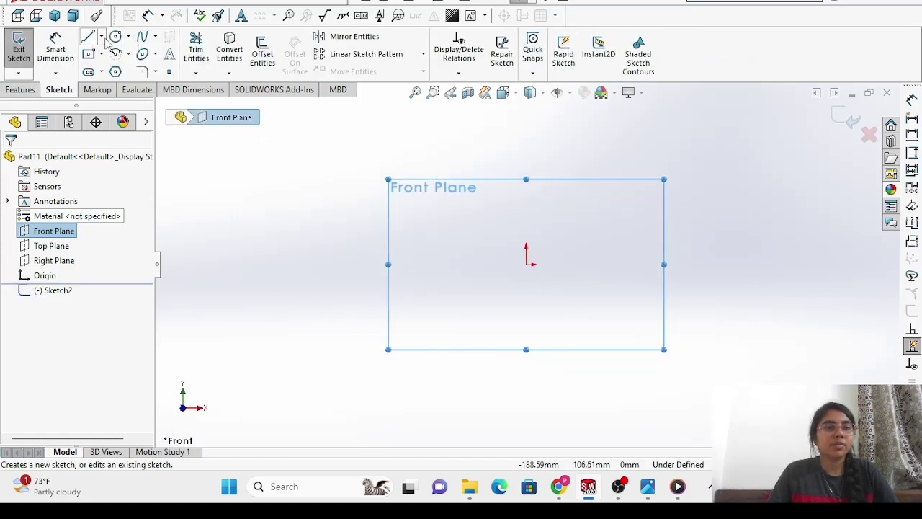
left_click(102, 38)
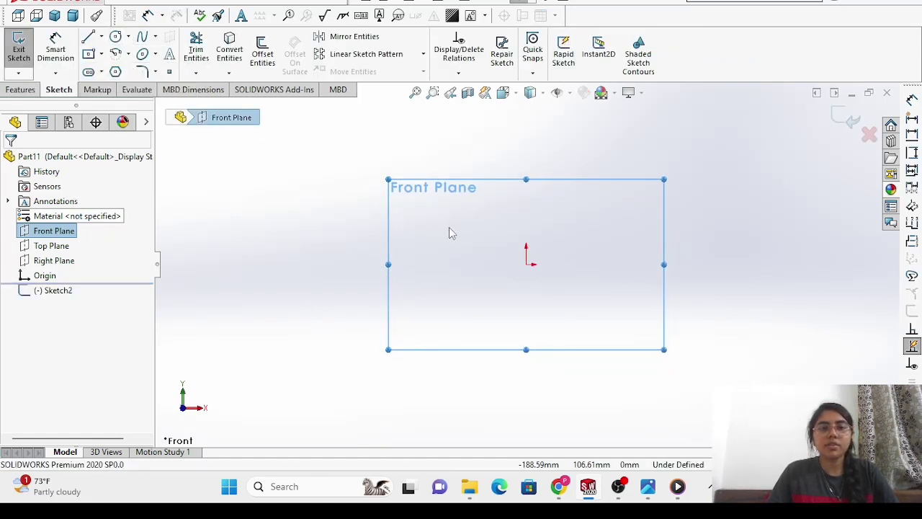
left_click(525, 158)
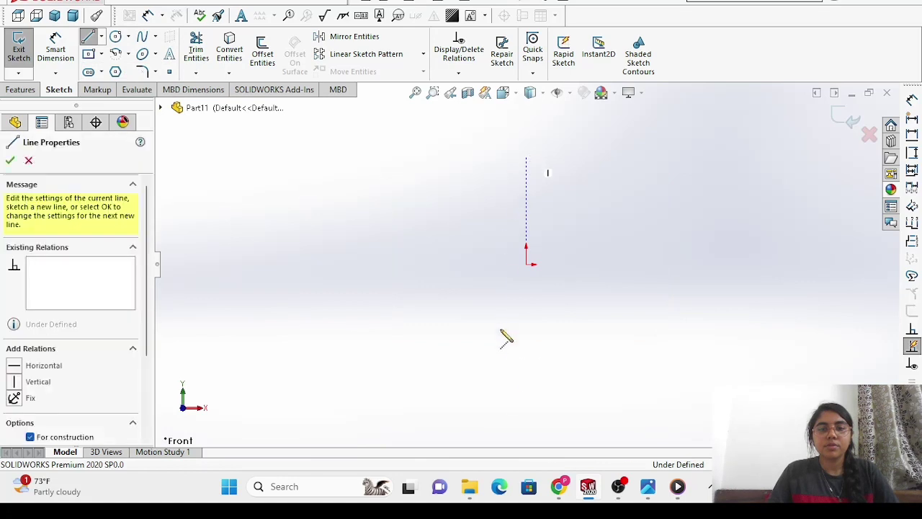
left_click(526, 384)
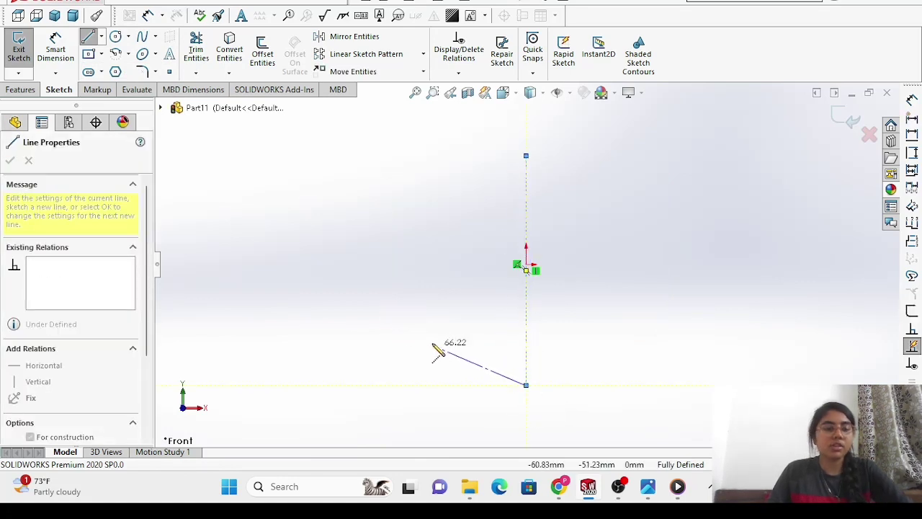
key("Escape")
left_click(102, 36)
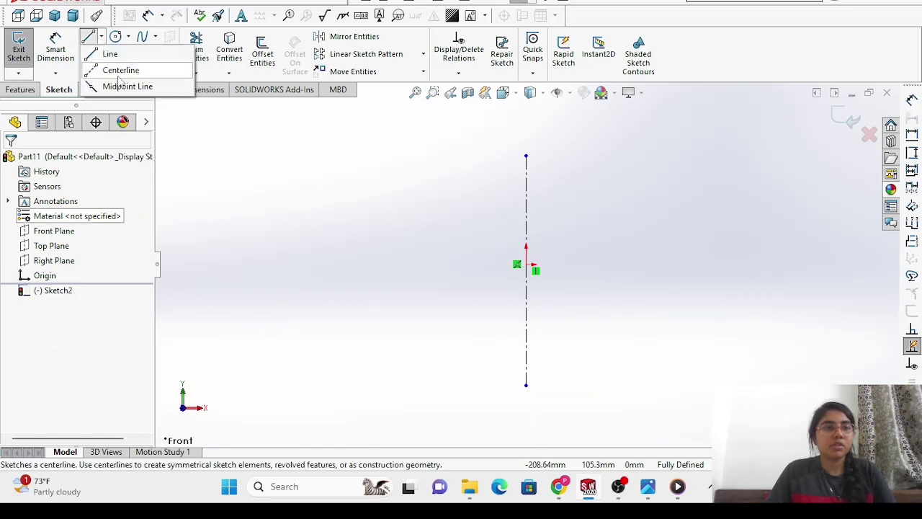
left_click(120, 73)
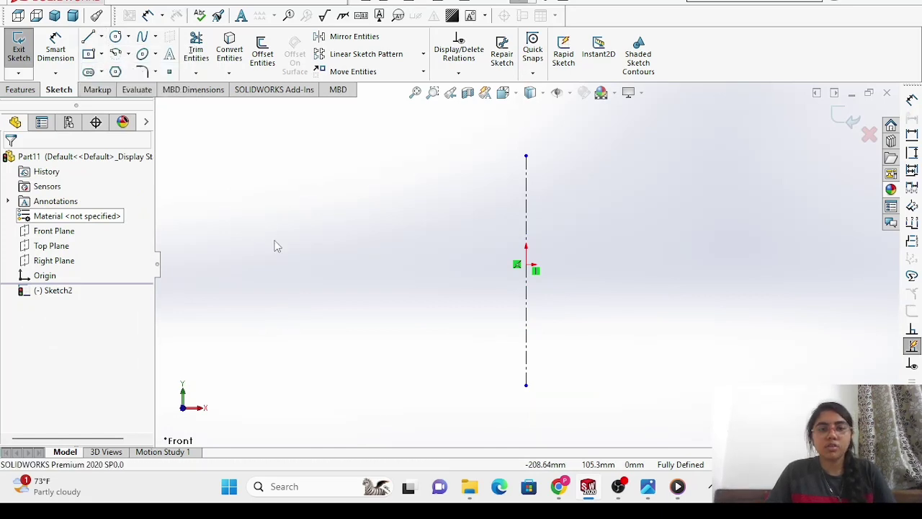
left_click(364, 263)
key("Escape")
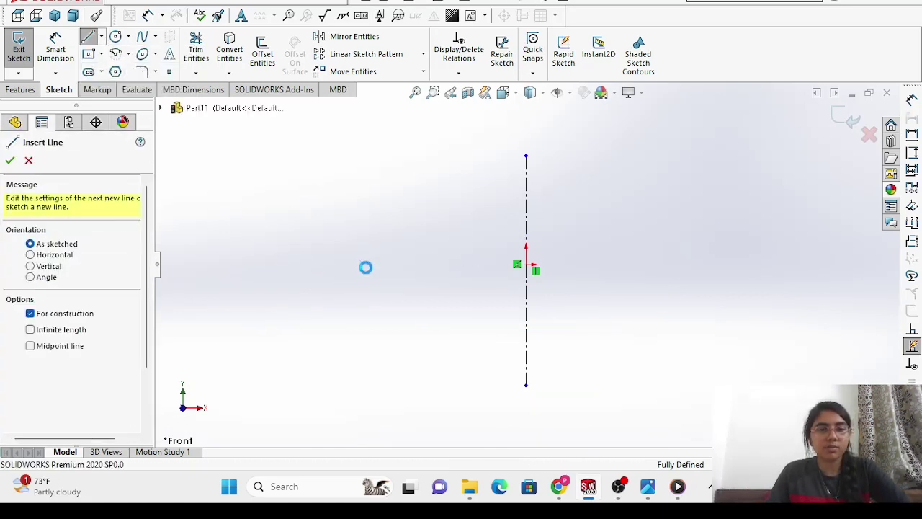
key("Escape")
Draw a horizontal centerline through the origin, starting about 116 mm to its left and extending equally far to its right.
left_click(116, 36)
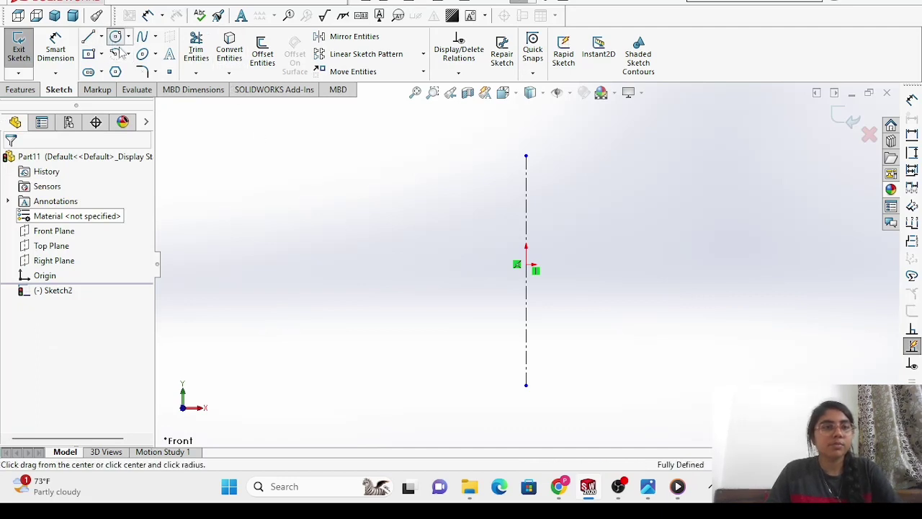
left_click(102, 37)
left_click(121, 70)
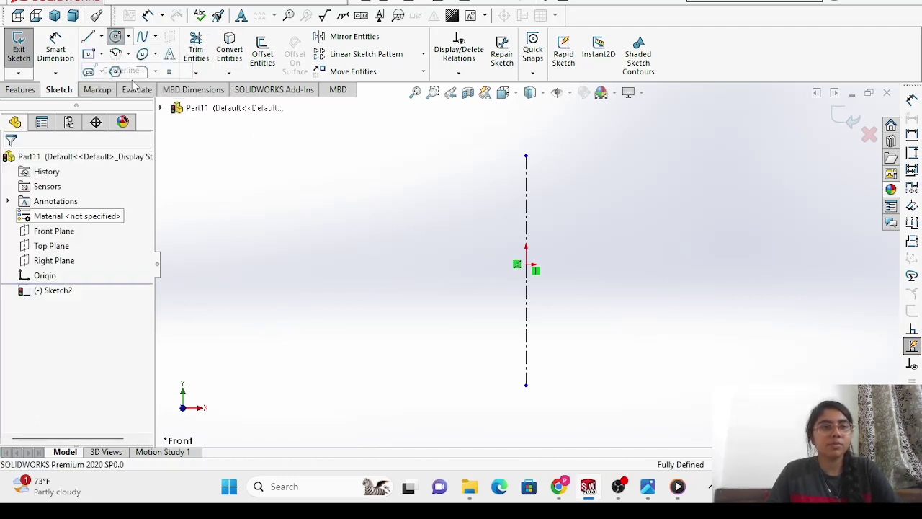
left_click(348, 264)
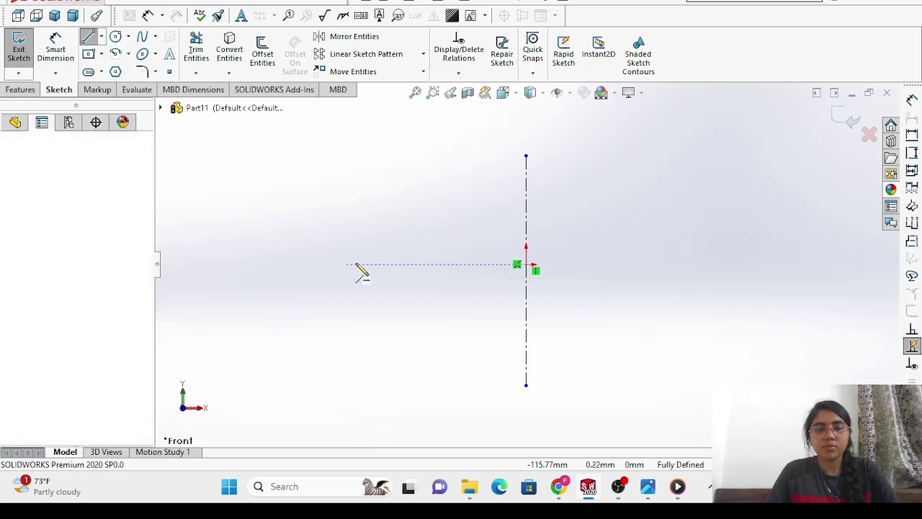
left_click(703, 264)
key("Escape")
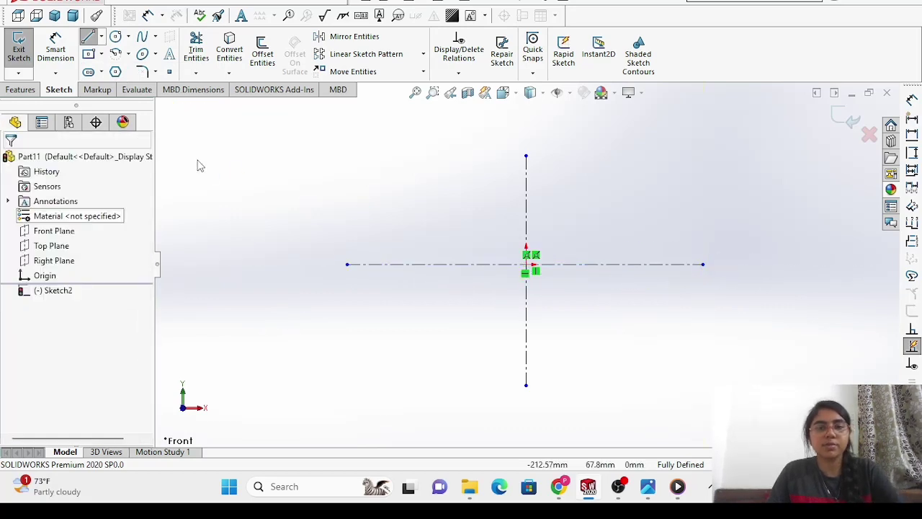
Start the Circle tool in the sketch and consult the Crankshaft.png drawing in Photos for the section B-B dimensions.
left_click(115, 36)
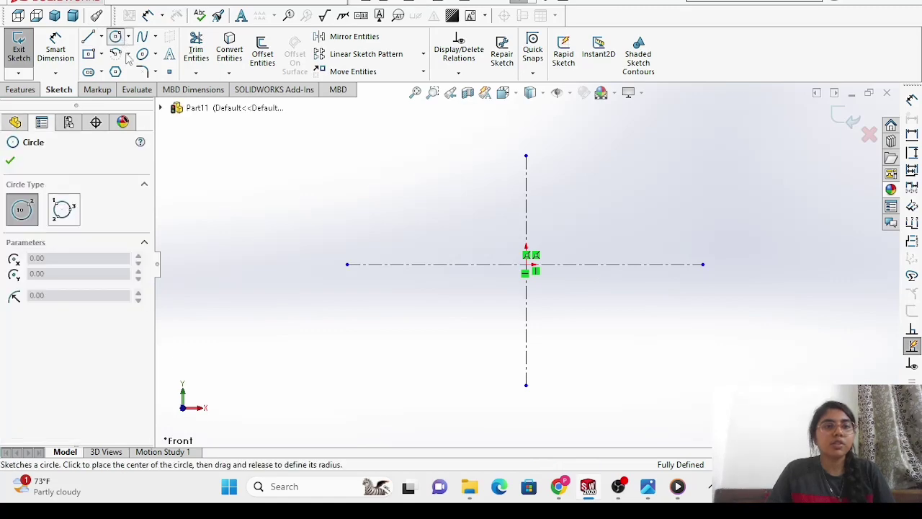
mouse_move(645, 502)
left_click(704, 437)
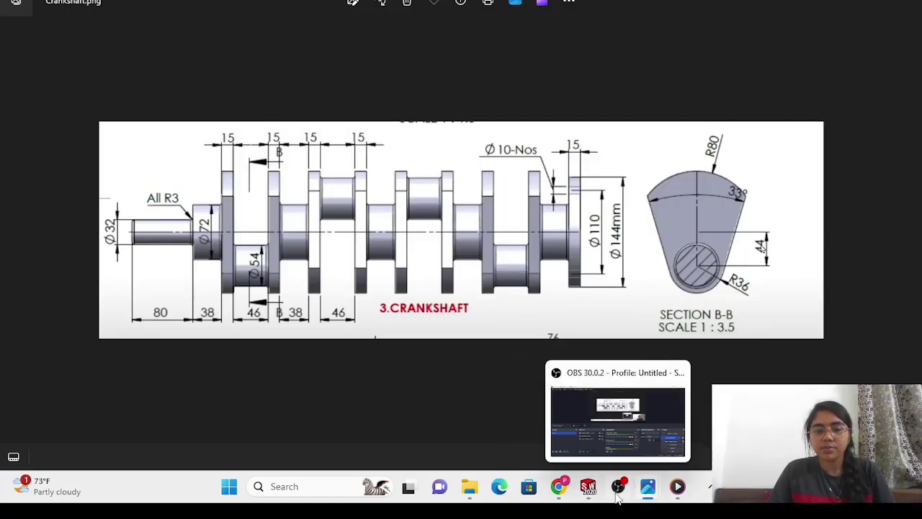
Return to SOLIDWORKS, close Part10 without saving its changes, and dismiss the resource monitor notification.
mouse_move(587, 488)
left_click(525, 434)
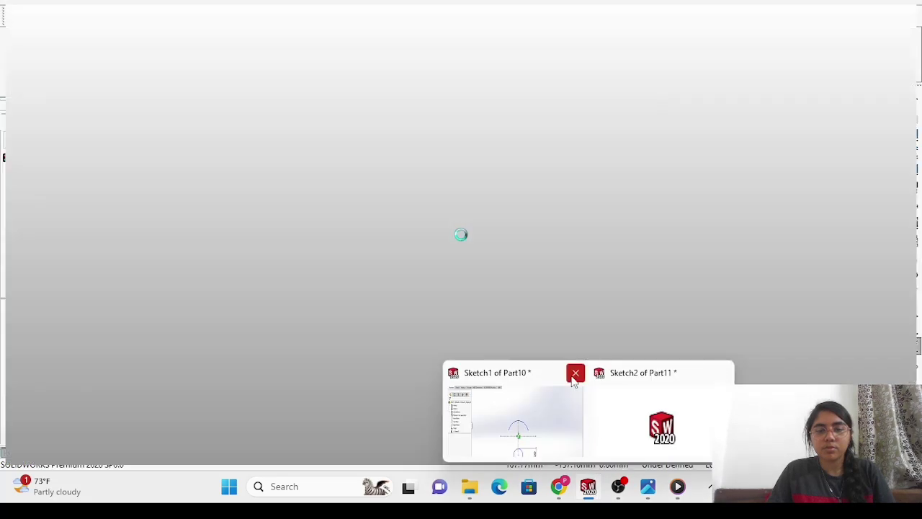
left_click(574, 372)
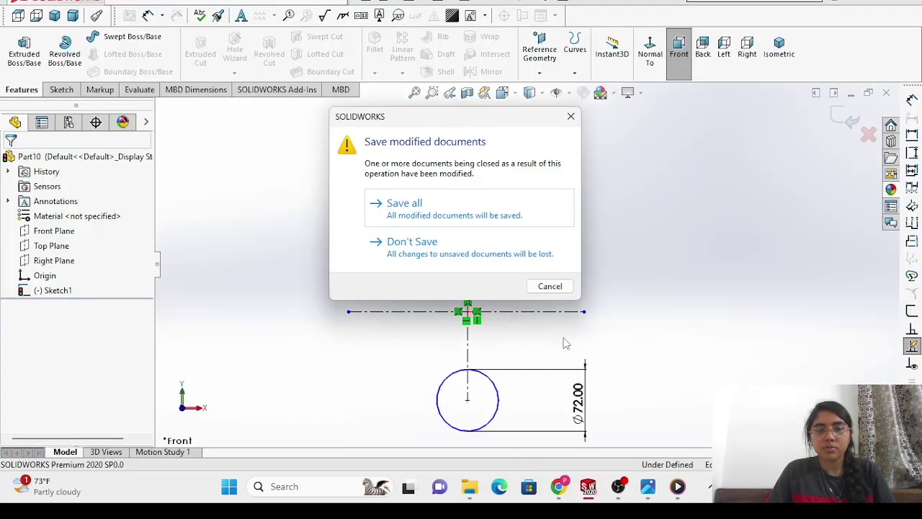
left_click(454, 246)
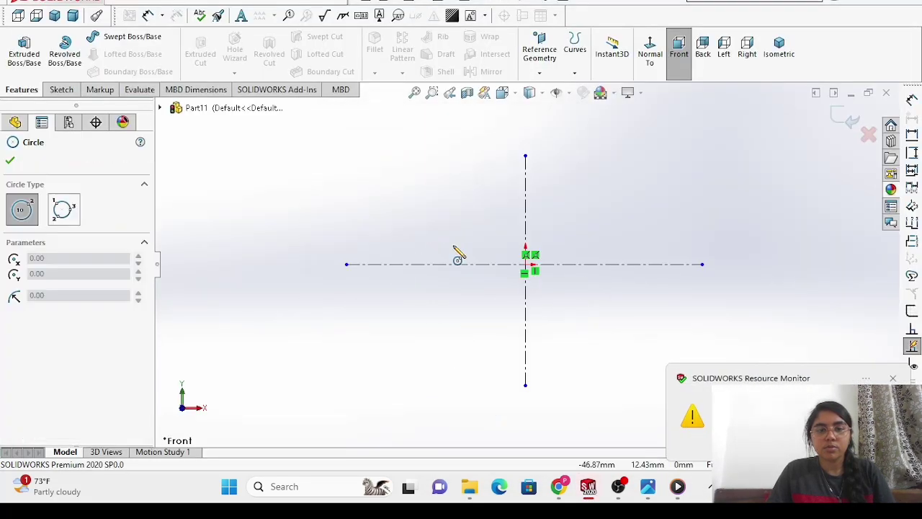
left_click(892, 378)
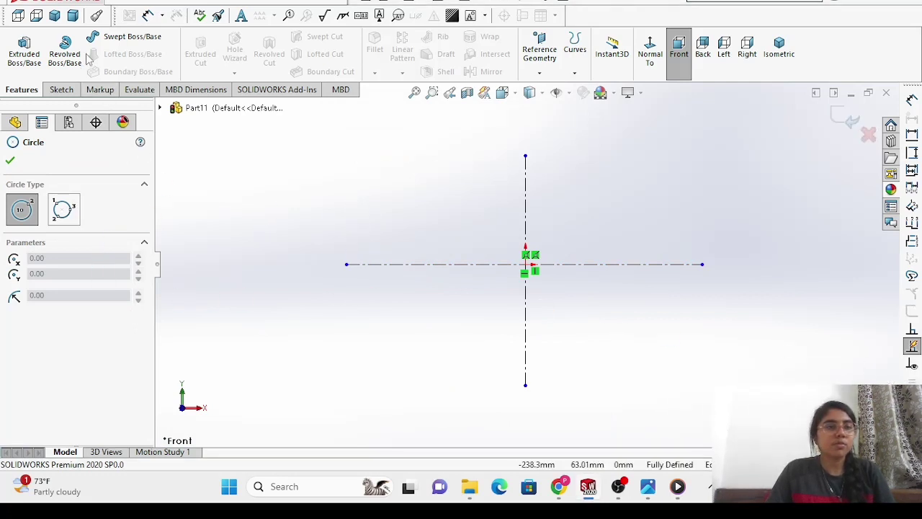
Draw a circle about 90 mm in diameter centered on the lower end of the vertical centerline, and leave the Circle tool.
left_click(62, 90)
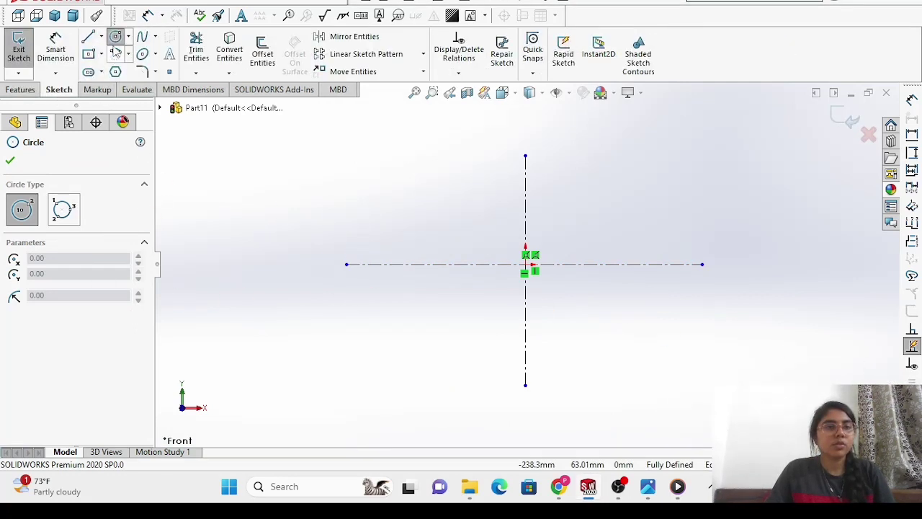
left_click(525, 385)
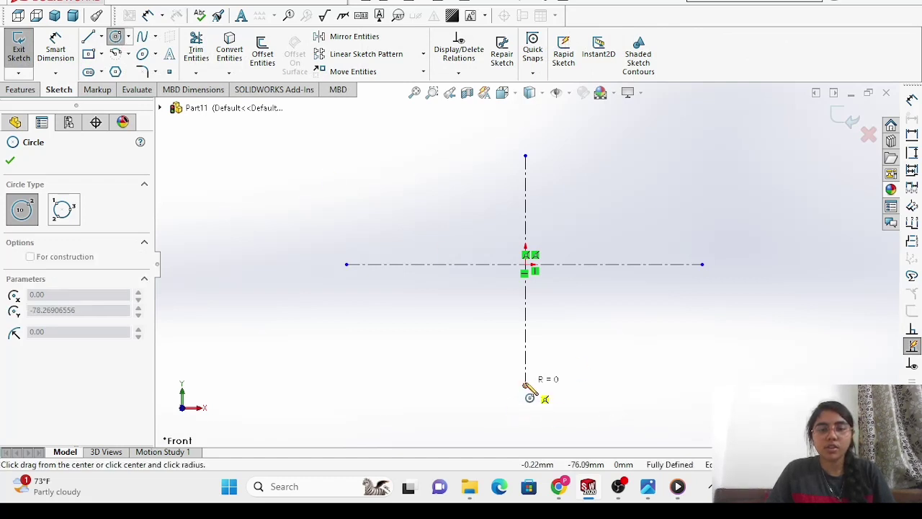
left_click(596, 407)
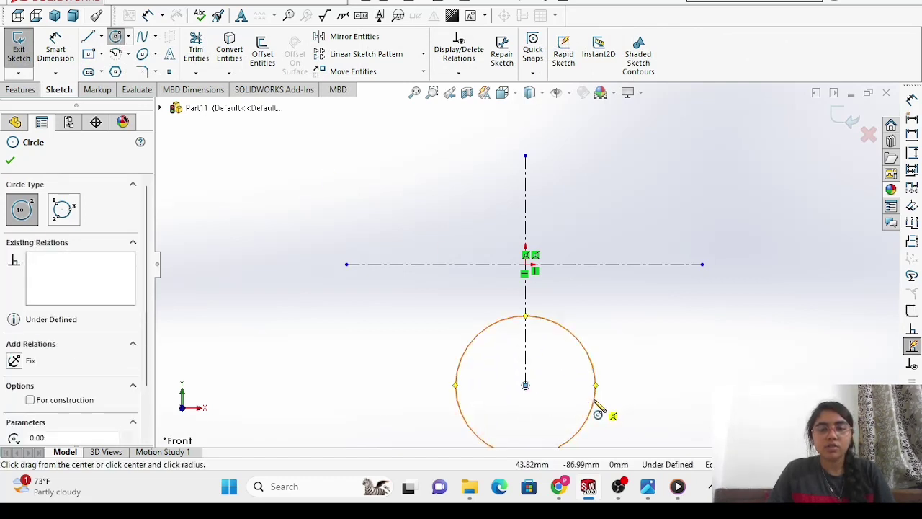
left_click(414, 93)
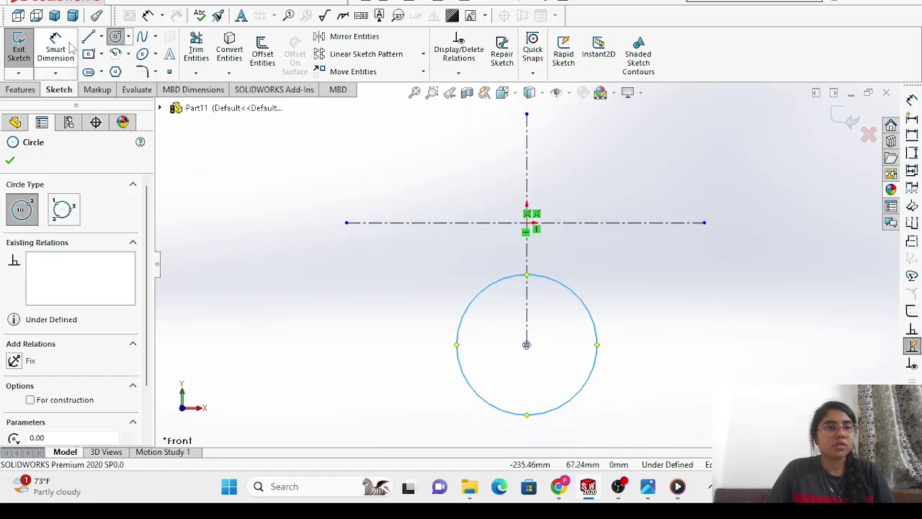
right_click(206, 231)
left_click(259, 240)
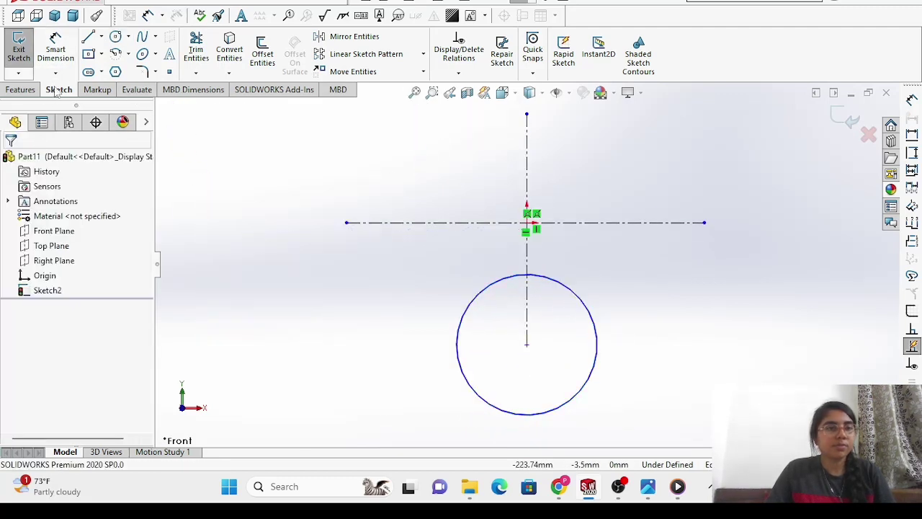
Dimension the circle's diameter at 72 mm, and delete that dimension.
left_click(55, 51)
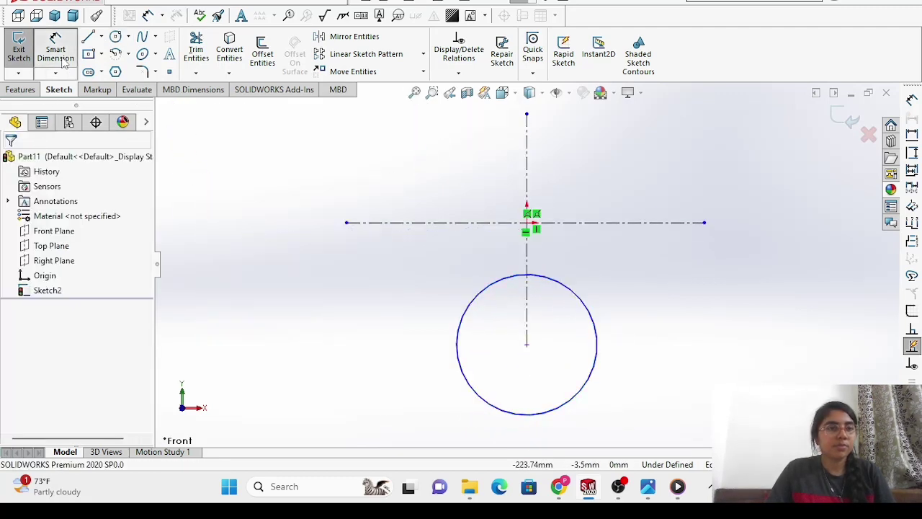
left_click(600, 338)
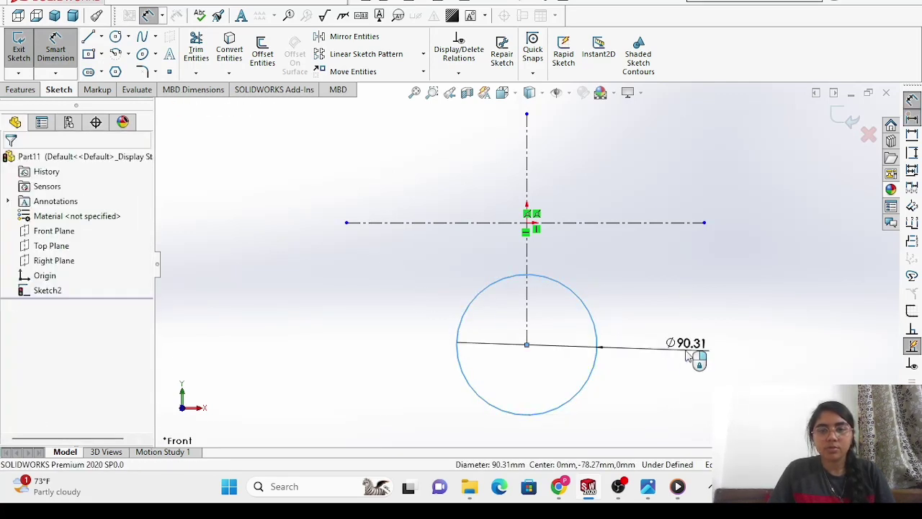
left_click(688, 355)
key("BackSpace")
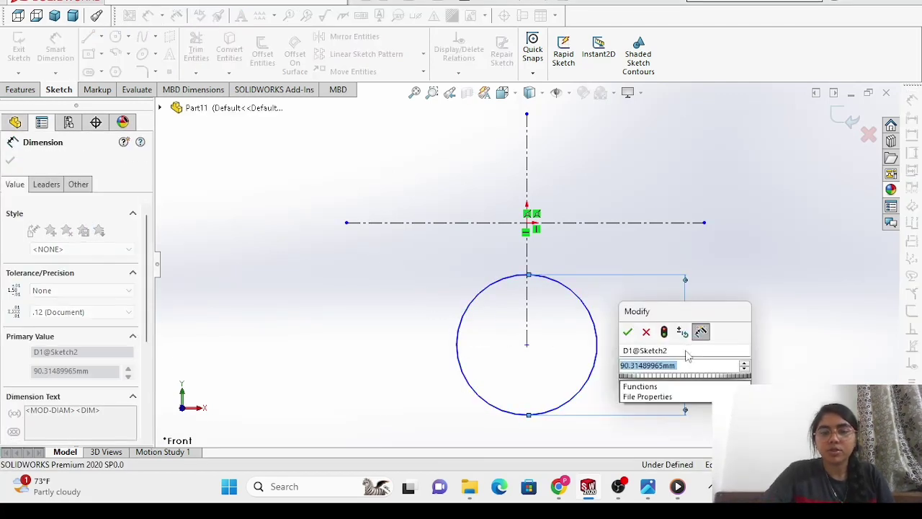
type("72")
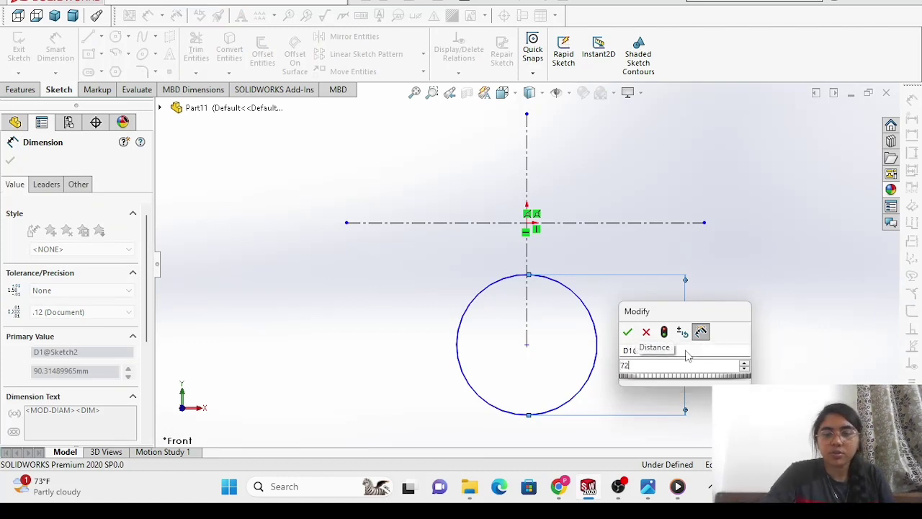
key("Return")
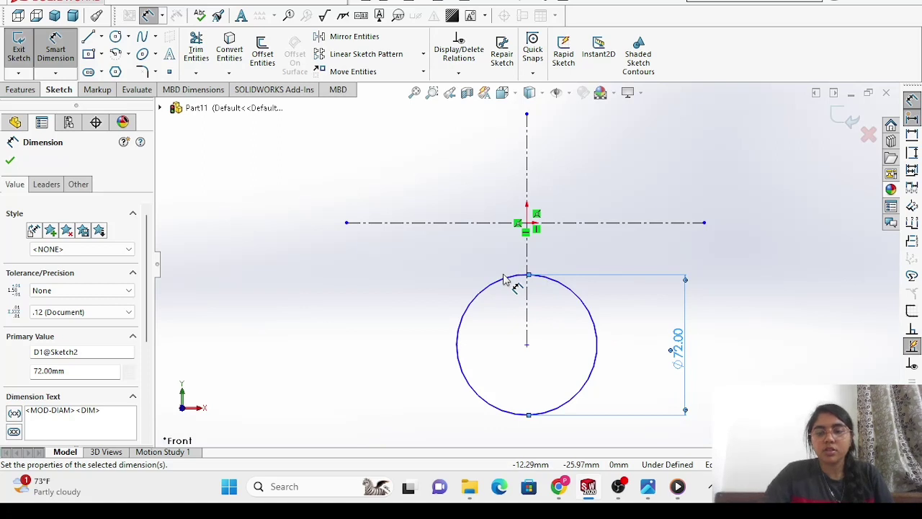
key("Delete")
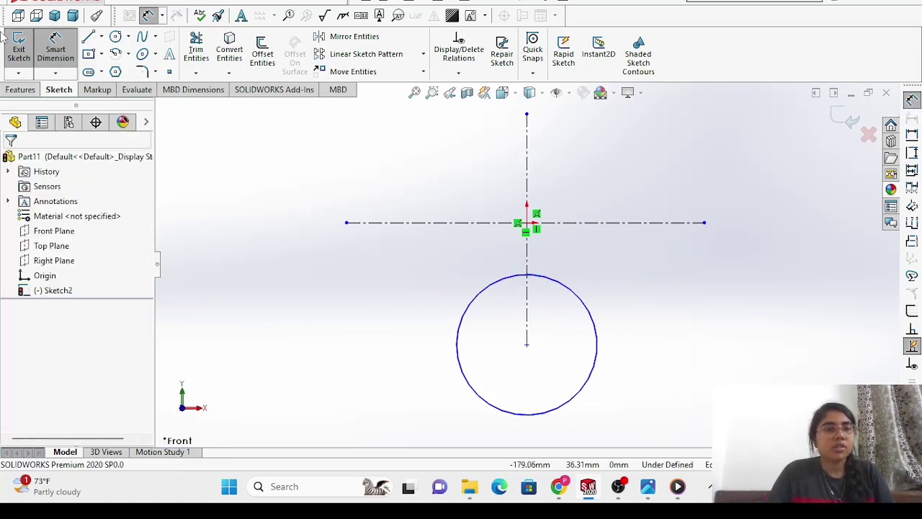
Draw a centerpoint arc around the origin, starting about 69 mm left and 50 mm above it and sweeping over to the opposite side.
left_click(129, 55)
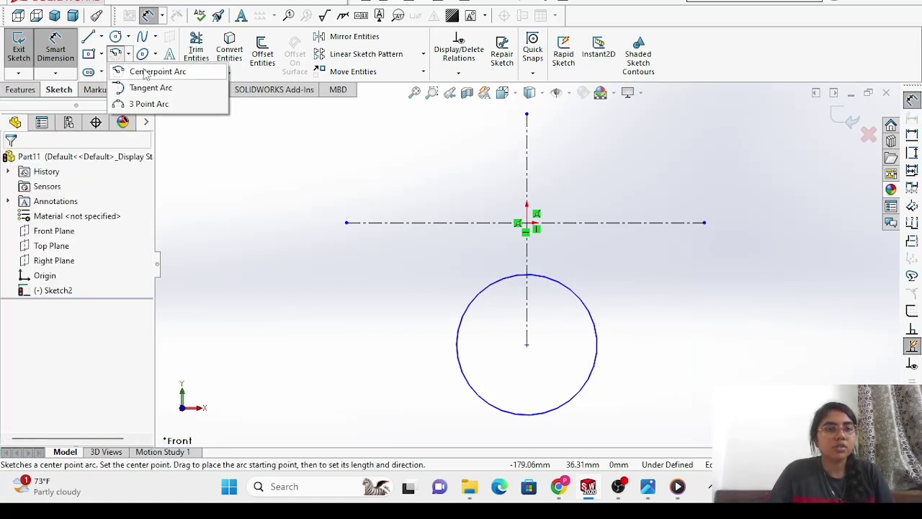
left_click(144, 70)
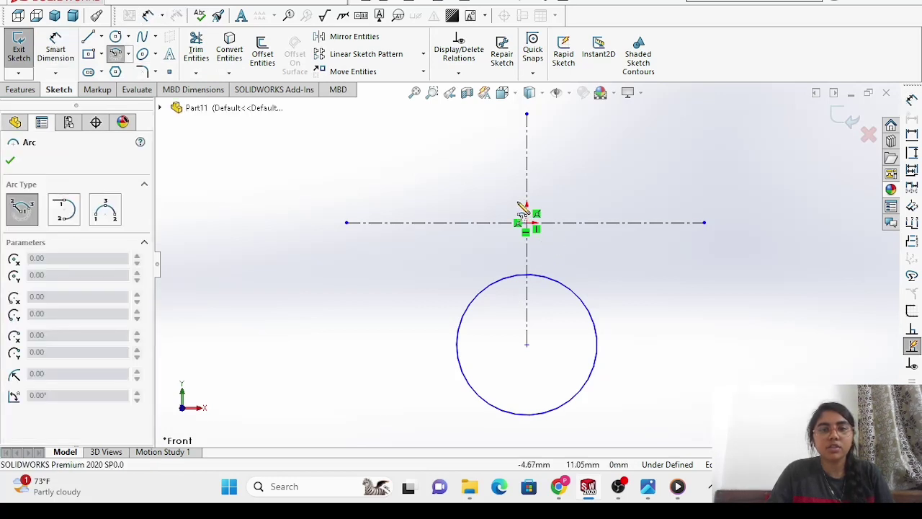
scroll(521, 210, "up", 4)
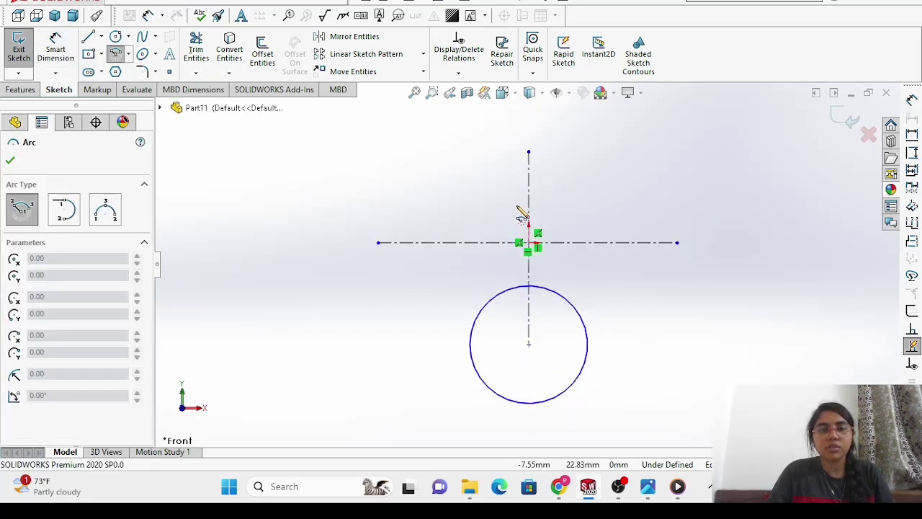
left_click(528, 249)
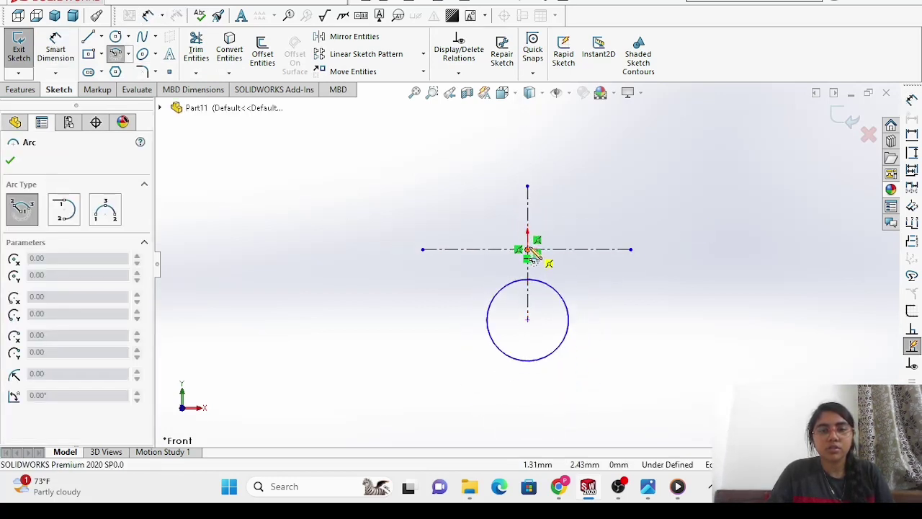
left_click(449, 193)
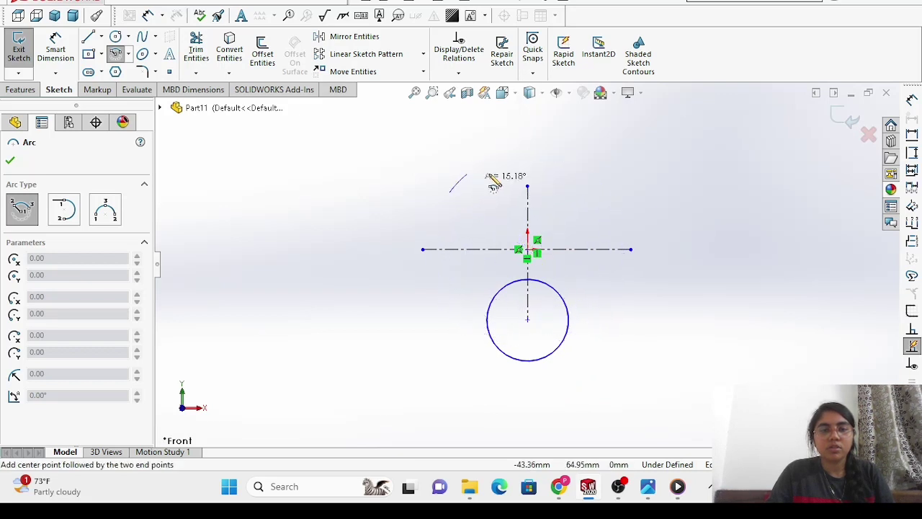
left_click(609, 193)
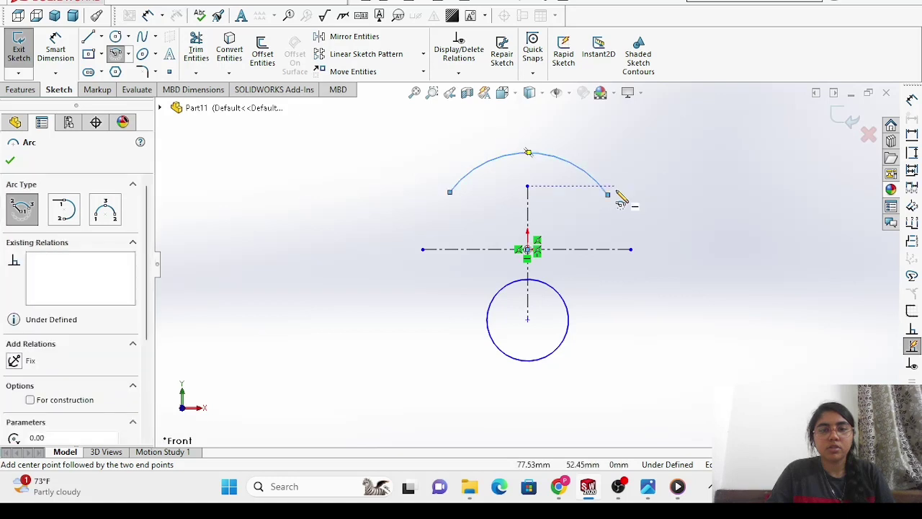
right_click(243, 230)
left_click(278, 236)
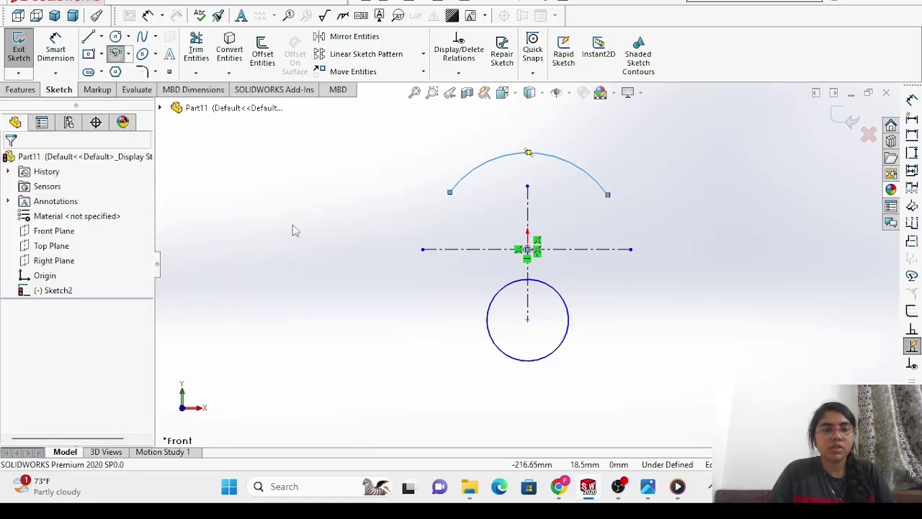
Add a Horizontal relation between the two endpoints of the upper arc.
left_click(451, 193)
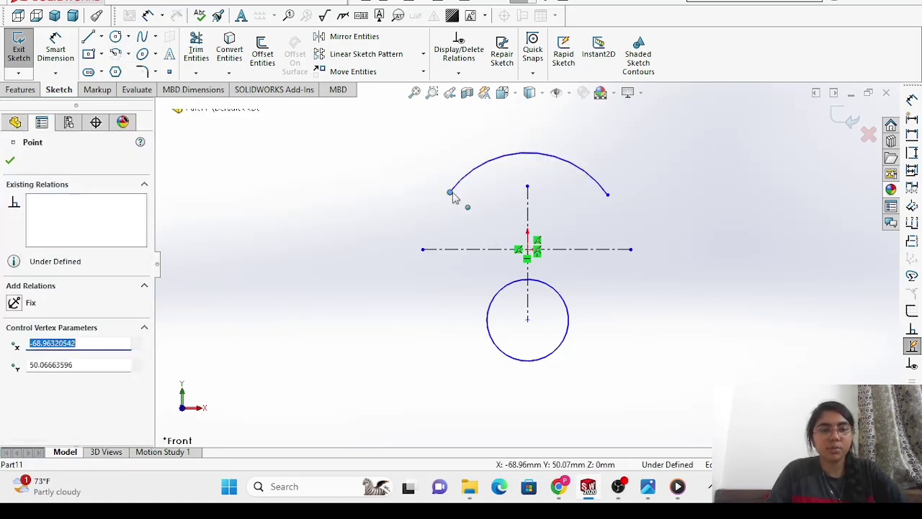
left_click(608, 195, "ctrl")
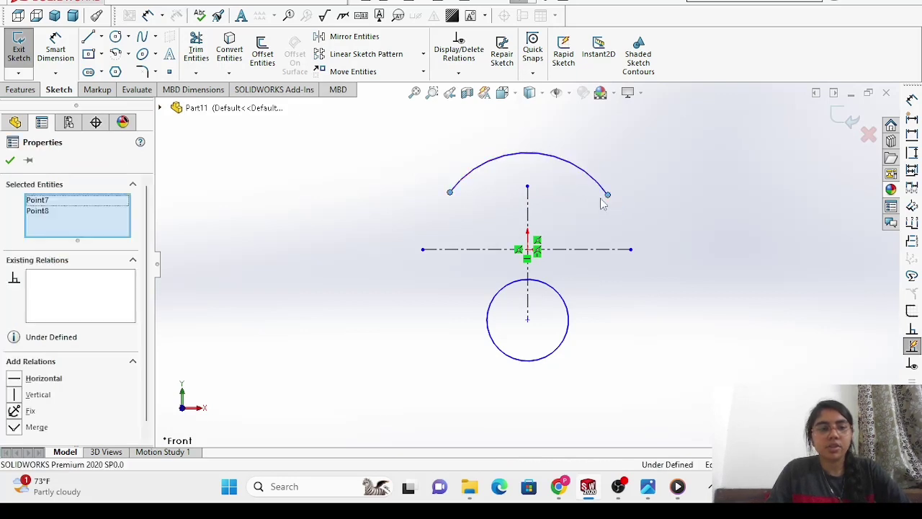
left_click(14, 378)
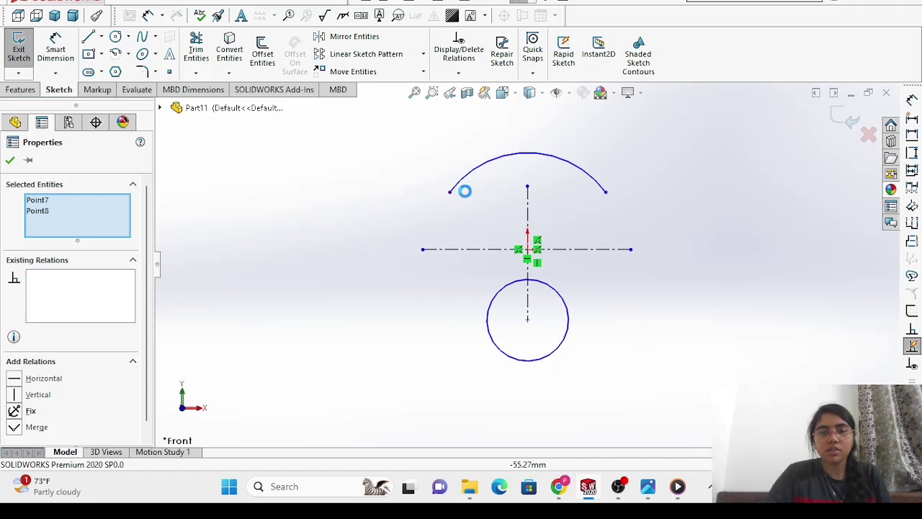
left_click(498, 189)
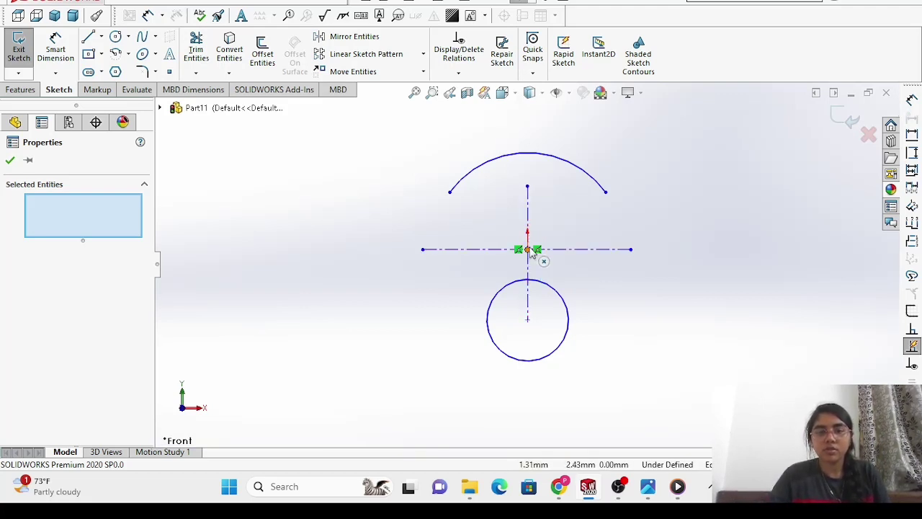
scroll(542, 268, "down", 2)
scroll(541, 266, "down", 1)
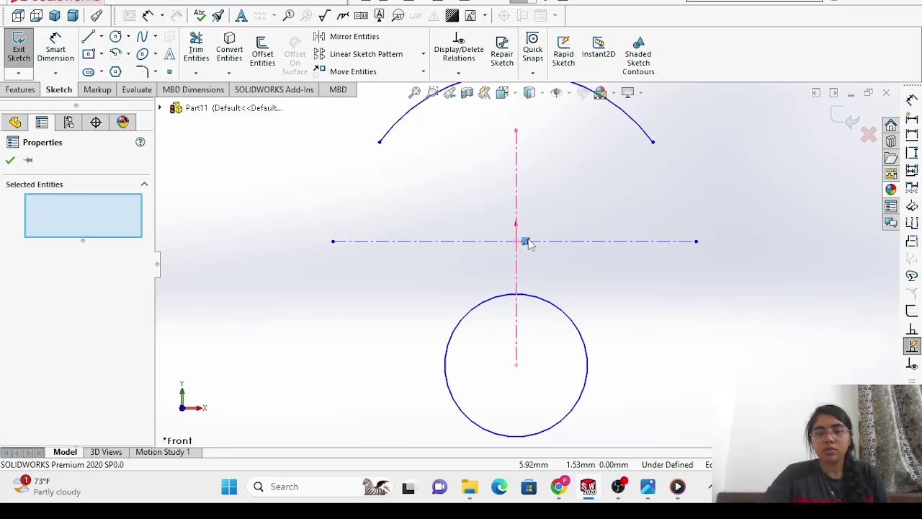
scroll(524, 245, "up", 3)
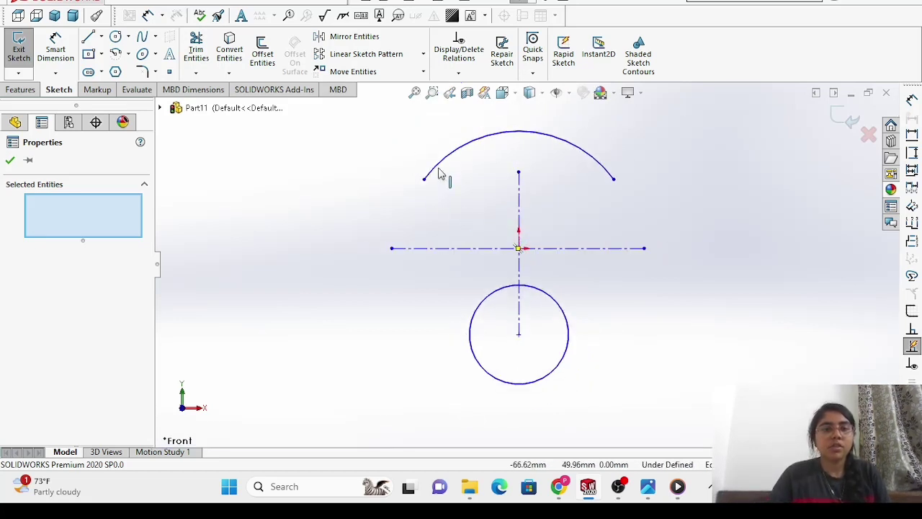
left_click(102, 37)
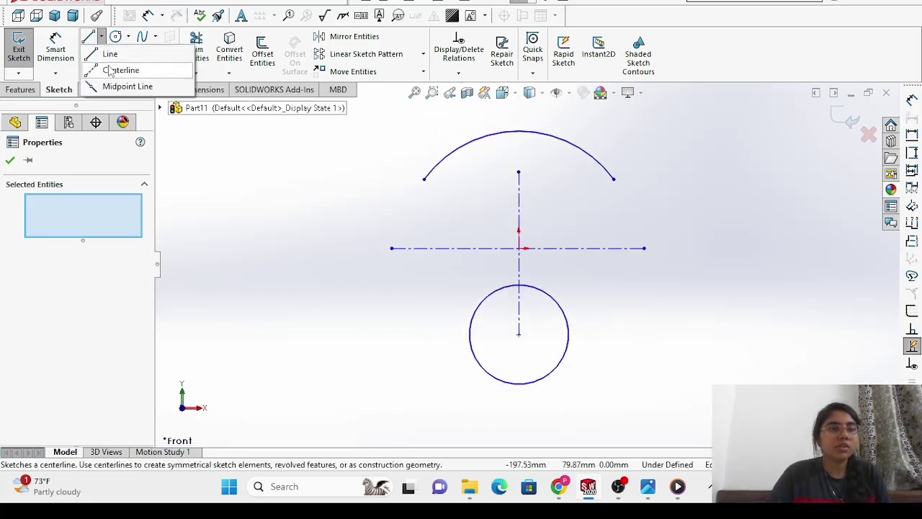
left_click(113, 68)
left_click(425, 180)
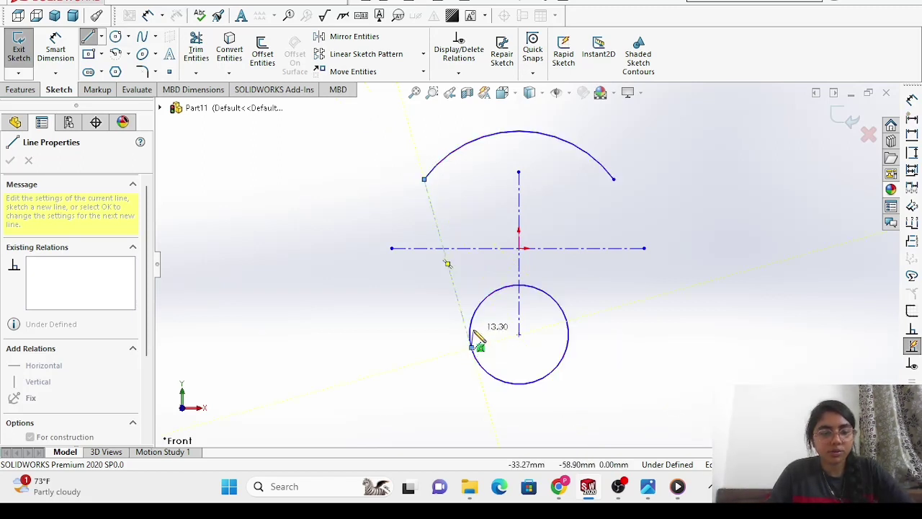
key("Escape")
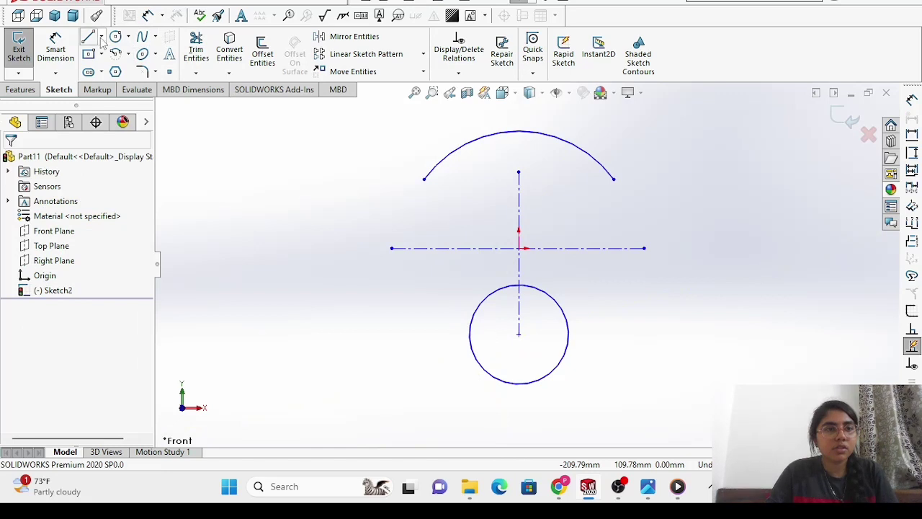
Draw a centerline from the arc's left endpoint to the left side of the lower circle, tangent to the circle.
left_click(101, 36)
left_click(119, 70)
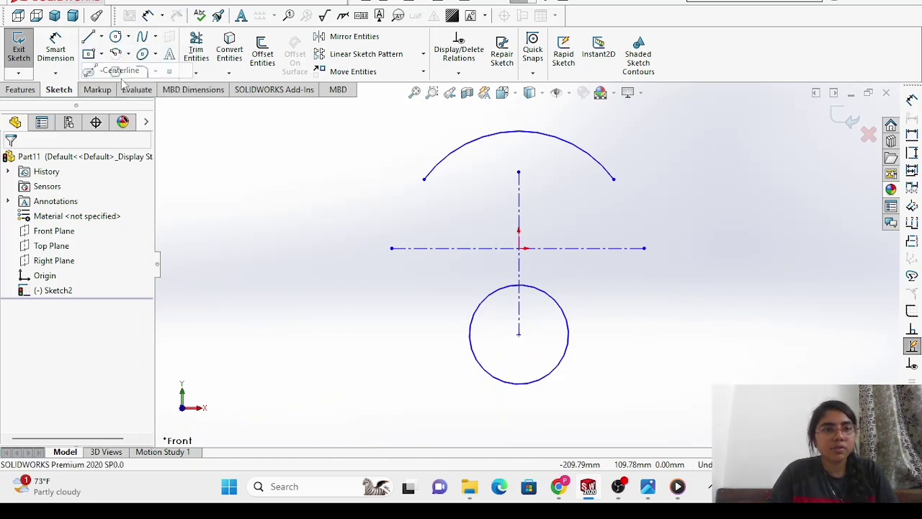
left_click(424, 179)
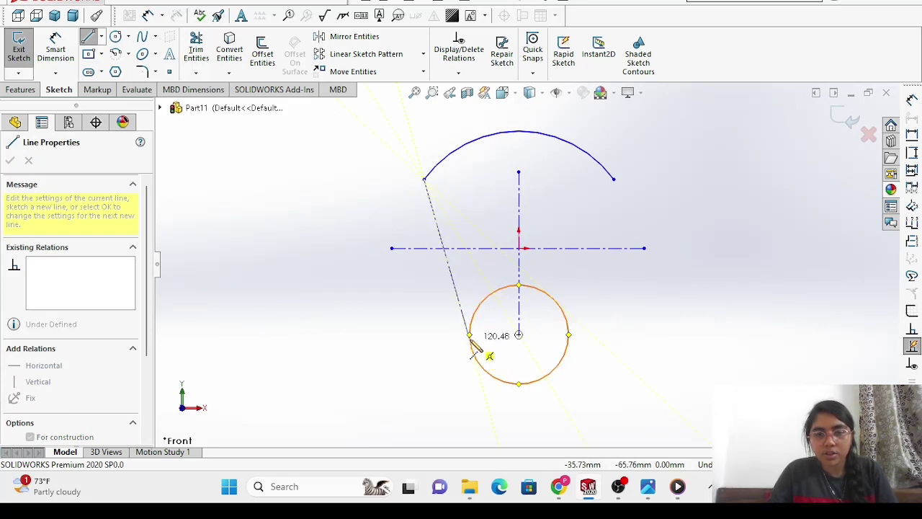
left_click(471, 349)
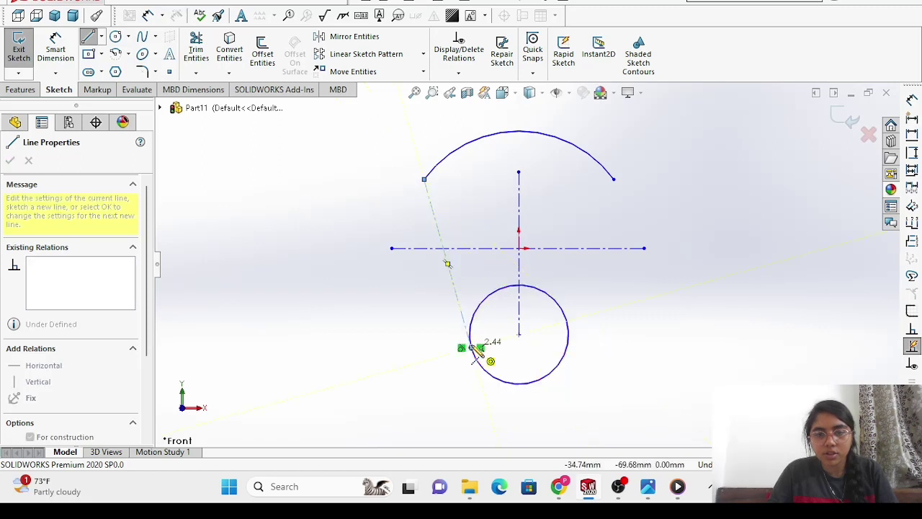
key("Escape")
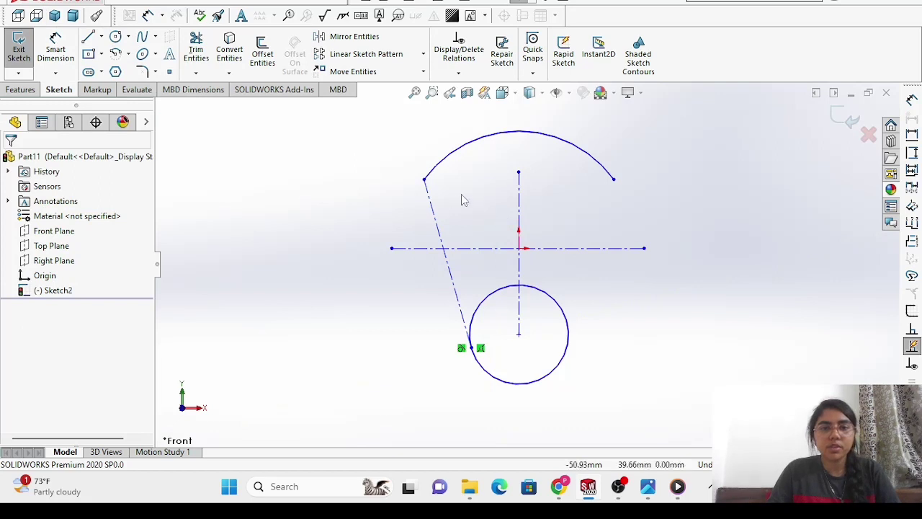
Mirror the slanted tangent centerline about the vertical centerline, keeping the original.
left_click_drag(543, 214, 339, 200)
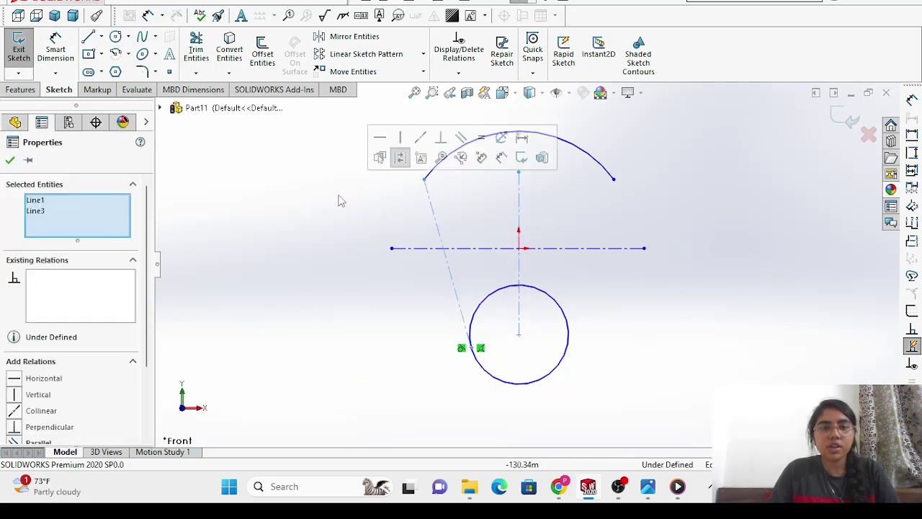
left_click(382, 40)
left_click(49, 332)
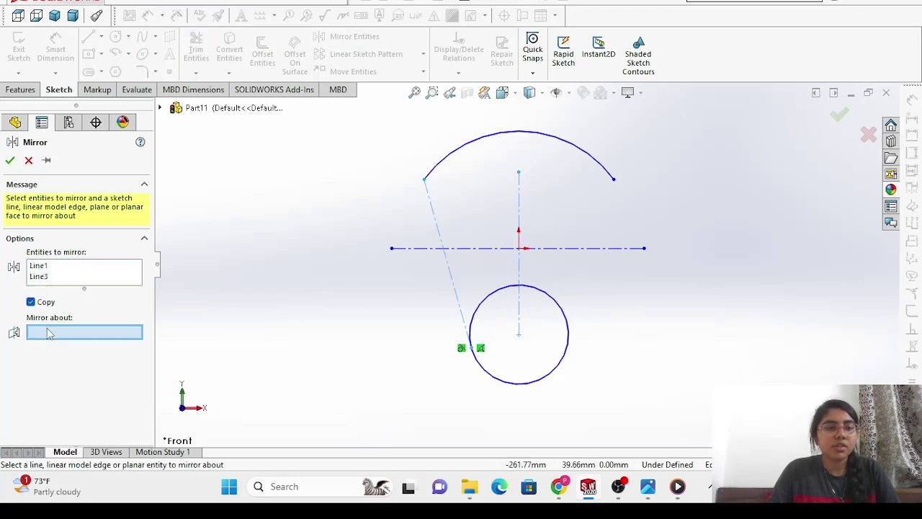
left_click(519, 221)
right_click(468, 188)
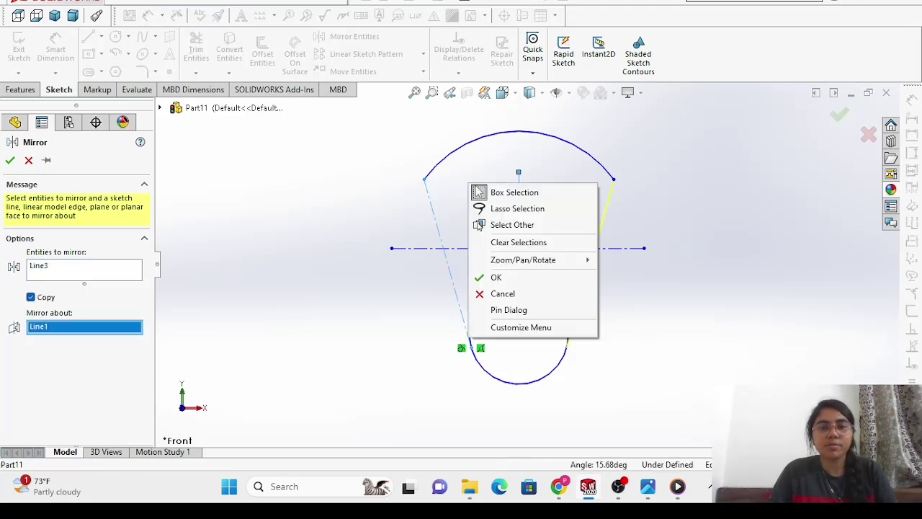
left_click(493, 275)
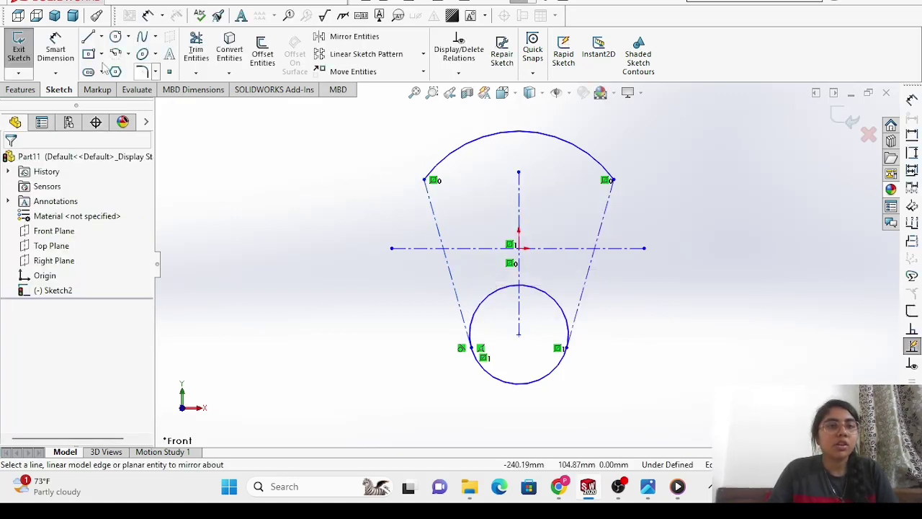
Check section B-B in Crankshaft.png, and dimension the angle between the two slanted tangent centerlines as 33 degrees.
left_click(55, 49)
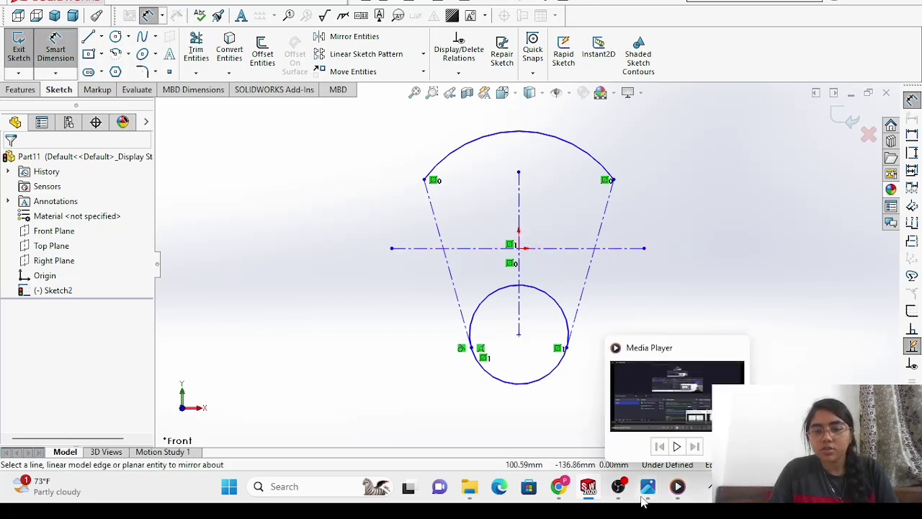
mouse_move(662, 478)
left_click(707, 420)
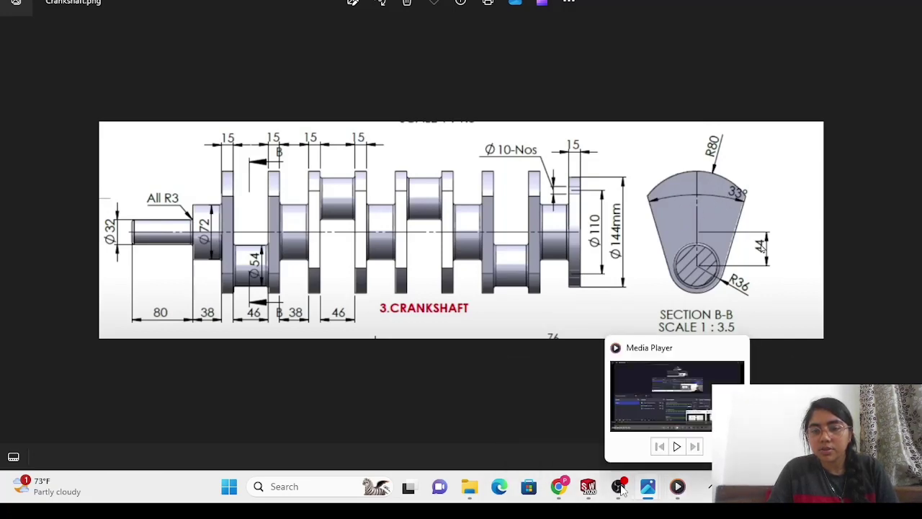
mouse_move(589, 490)
left_click(602, 420)
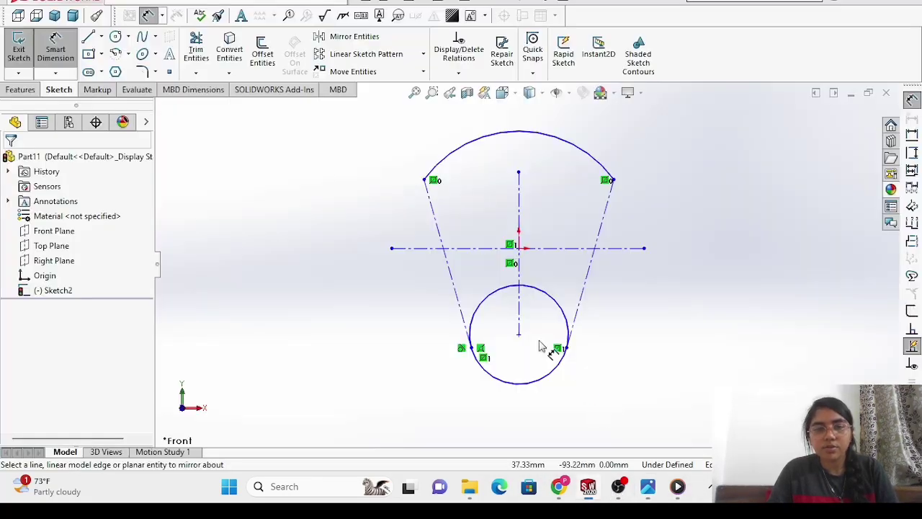
left_click(456, 293)
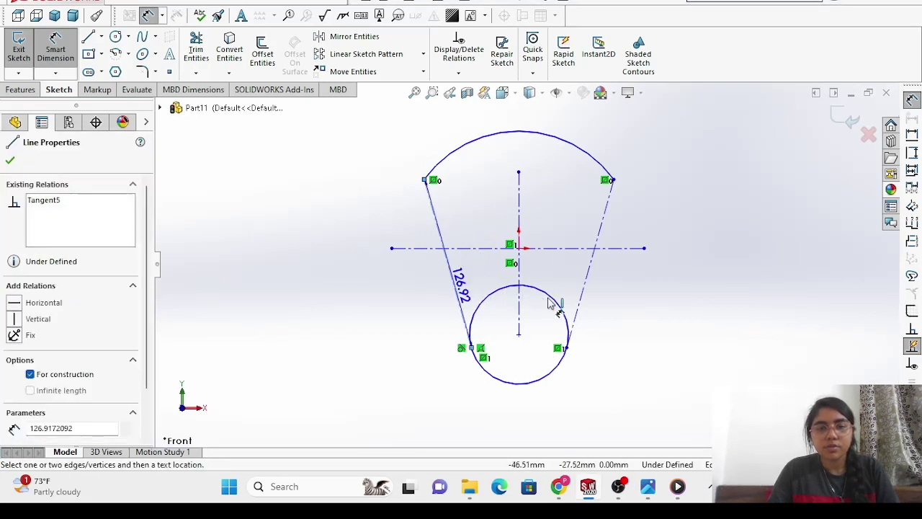
left_click(583, 292)
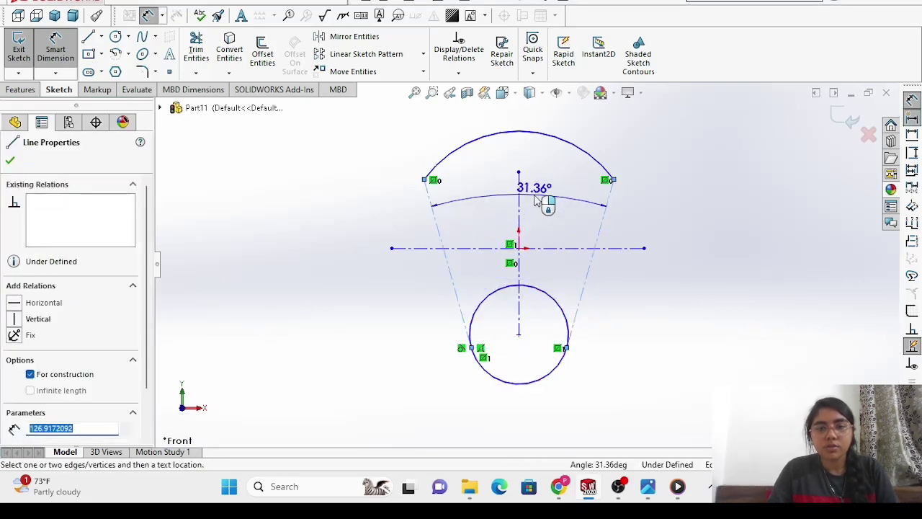
left_click(516, 189)
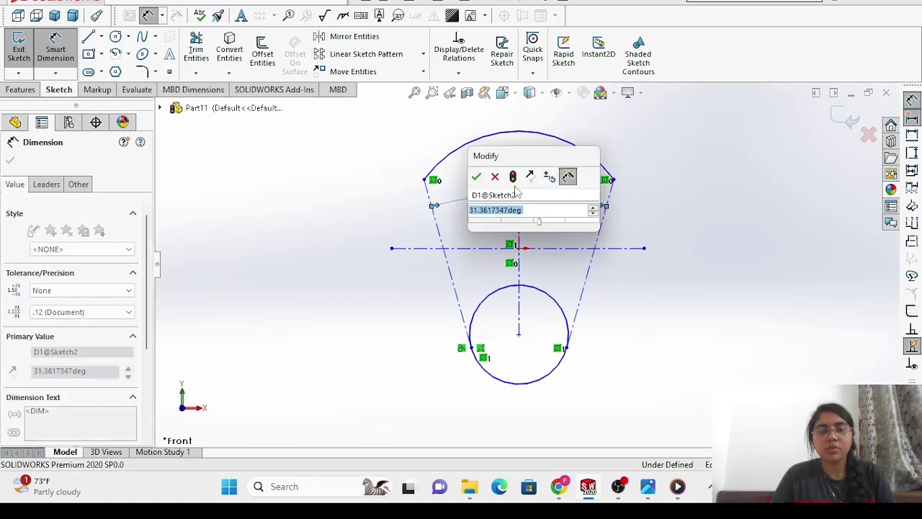
key("BackSpace")
type("33")
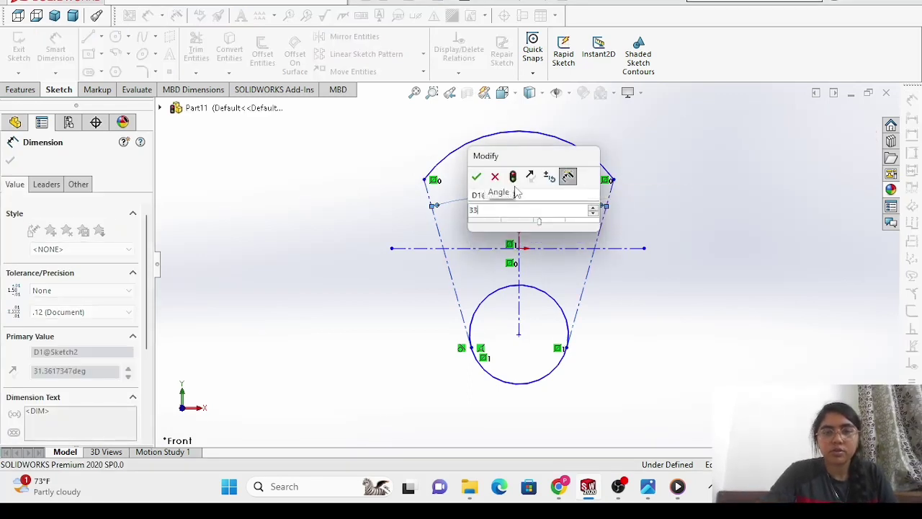
key("Return")
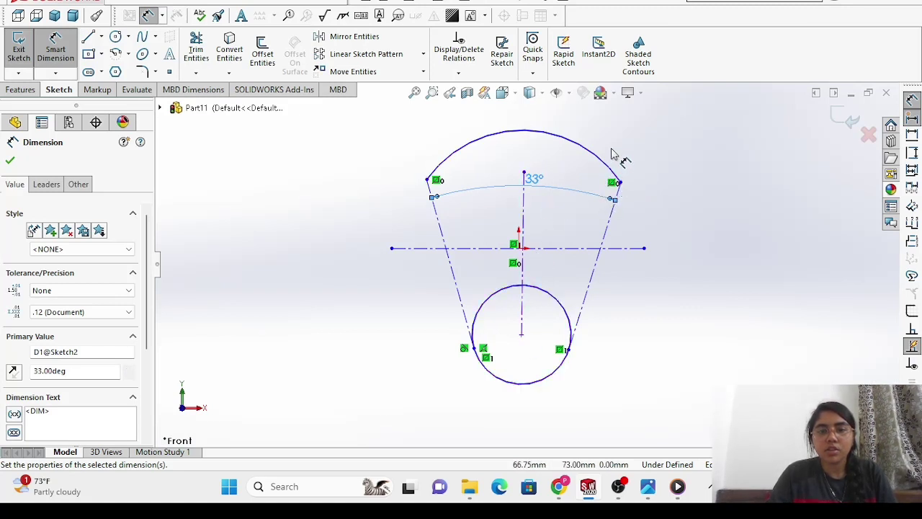
Dimension the upper arc's radius as 80 mm, checking the value against section B-B in Crankshaft.png.
left_click(597, 159)
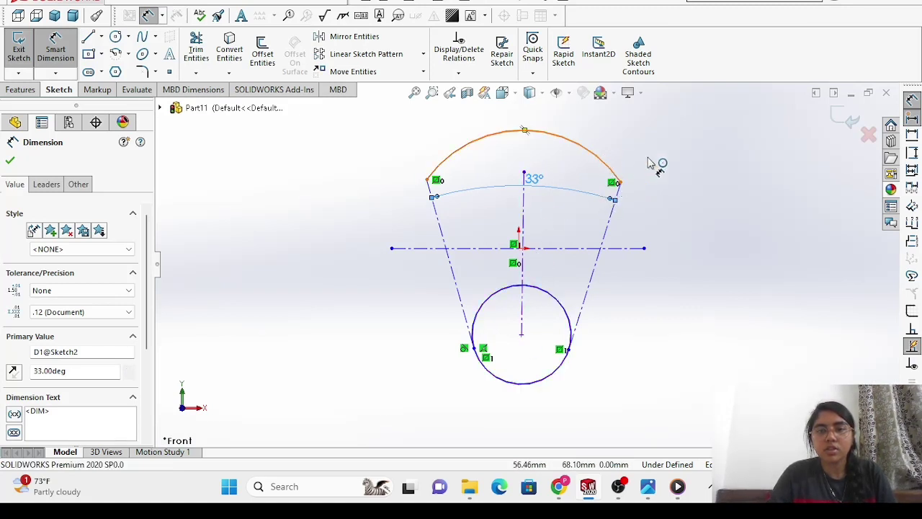
left_click(718, 187)
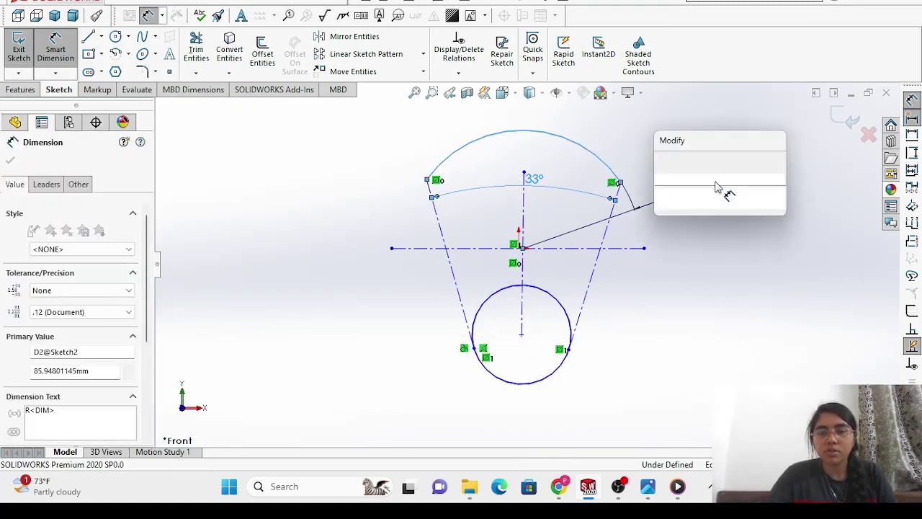
key("BackSpace")
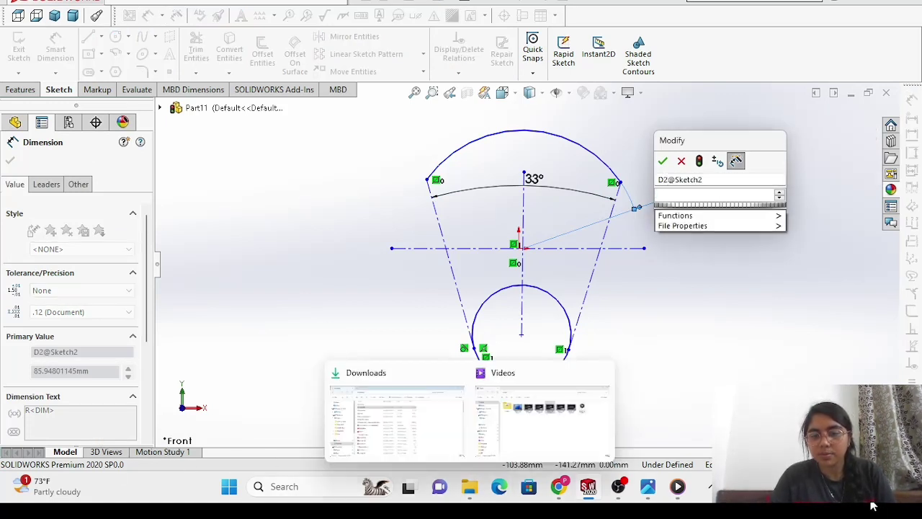
mouse_move(648, 490)
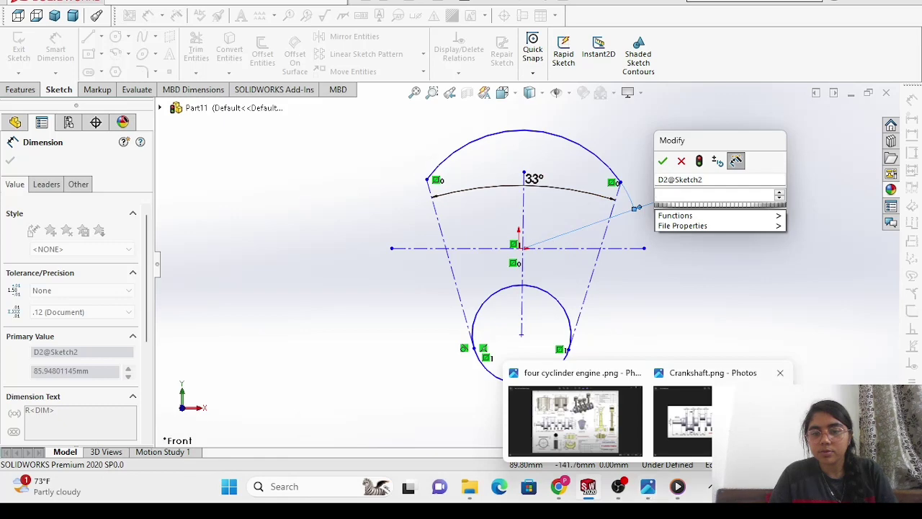
left_click(682, 418)
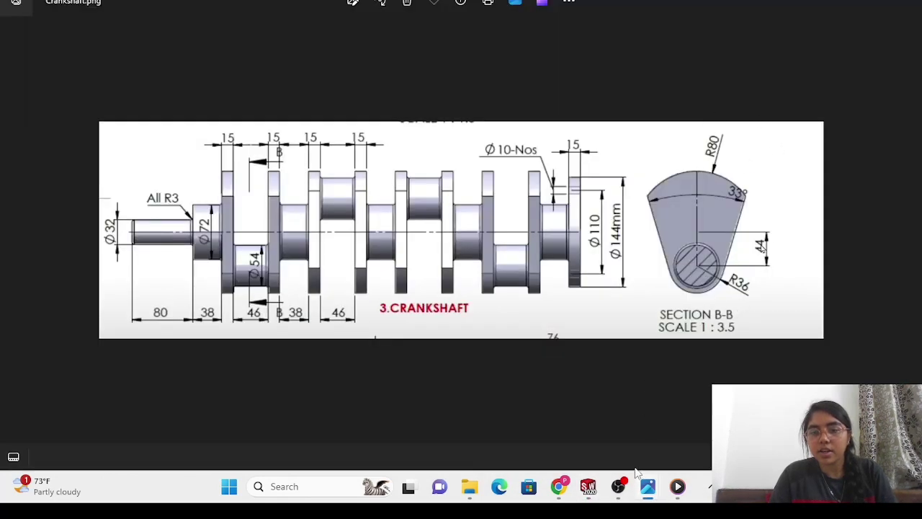
mouse_move(588, 486)
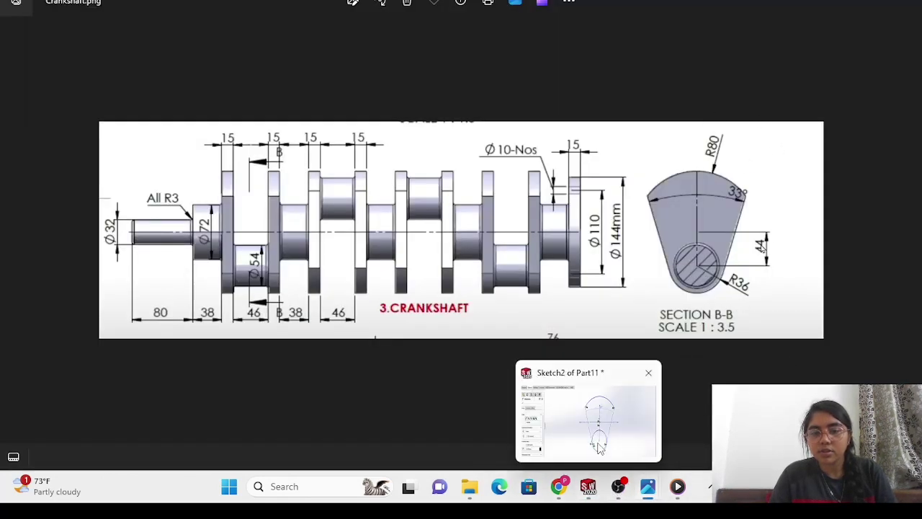
left_click(598, 440)
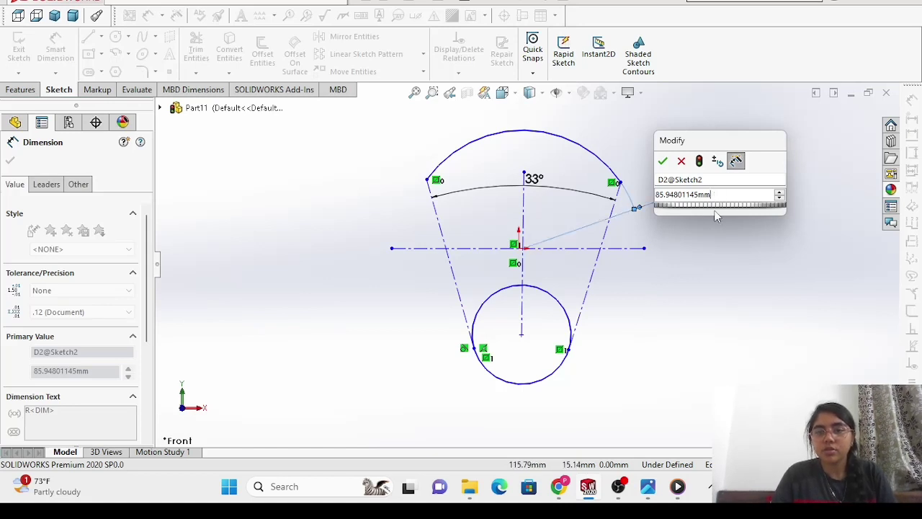
key("BackSpace")
key("BackSpace")
key("BackSpace")
key("BackSpace")
key("BackSpace")
key("BackSpace")
key("BackSpace")
key("BackSpace")
key("BackSpace")
key("BackSpace")
key("BackSpace")
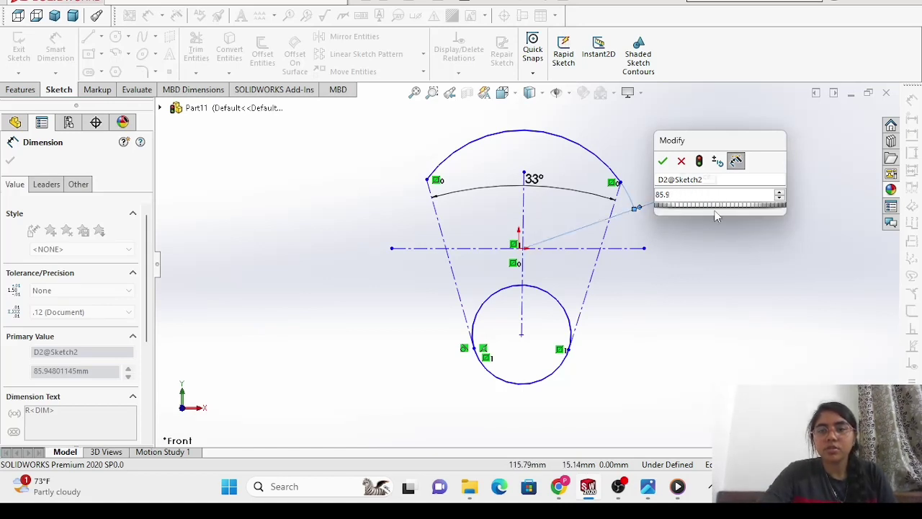
type("80")
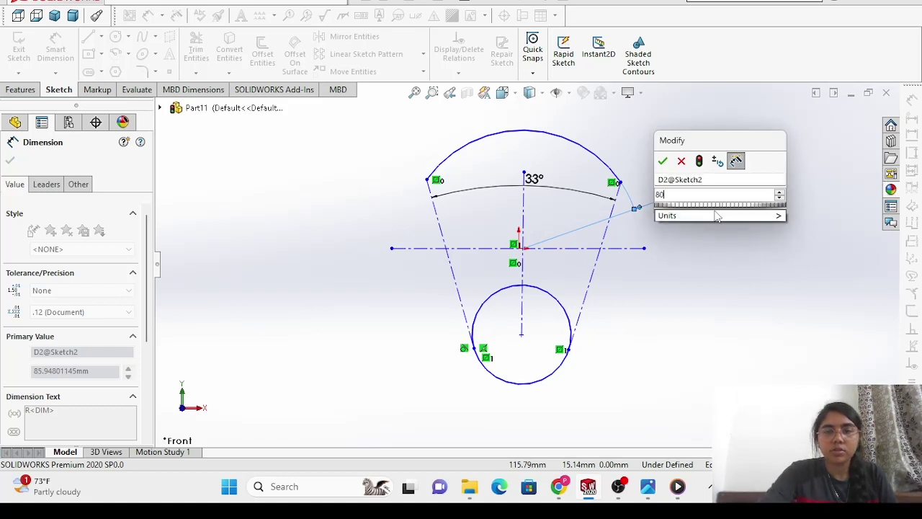
key("Return")
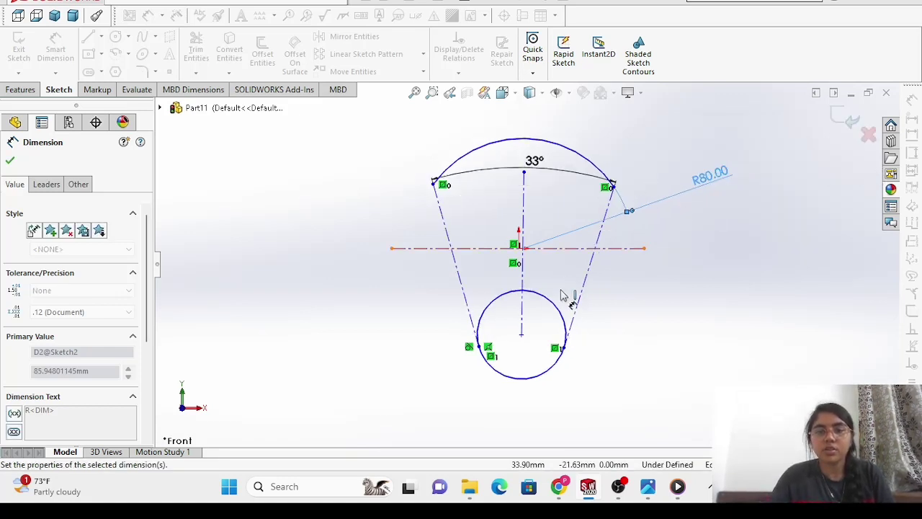
Check section B-B in Crankshaft.png, and dimension the distance between the upper arc's center and the lower circle's center as 44 mm.
mouse_move(649, 491)
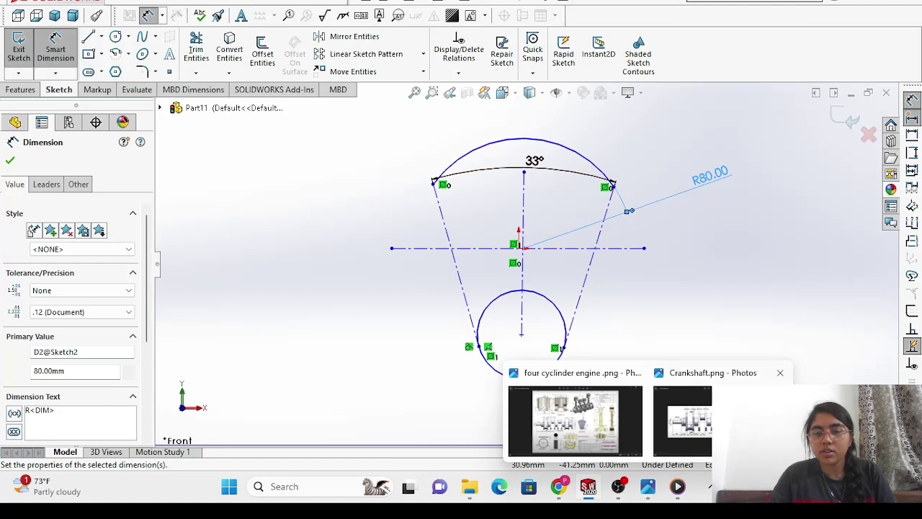
left_click(684, 418)
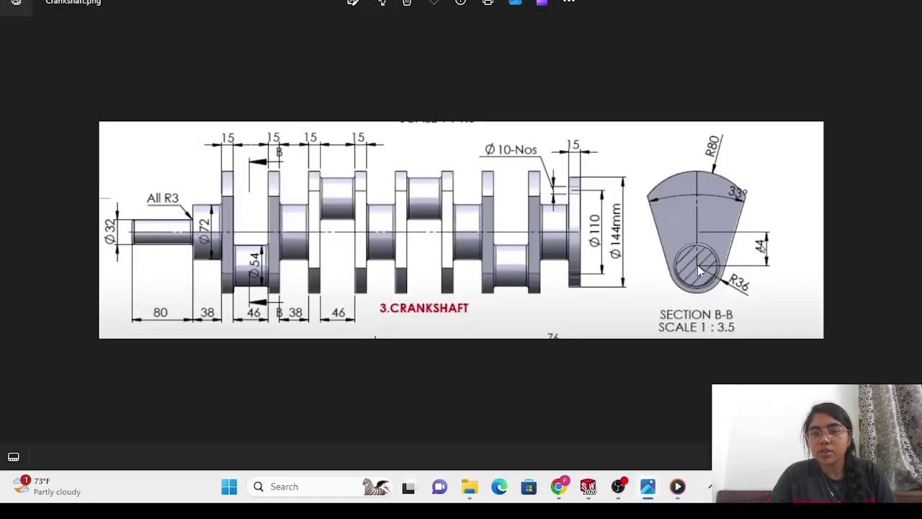
mouse_move(639, 504)
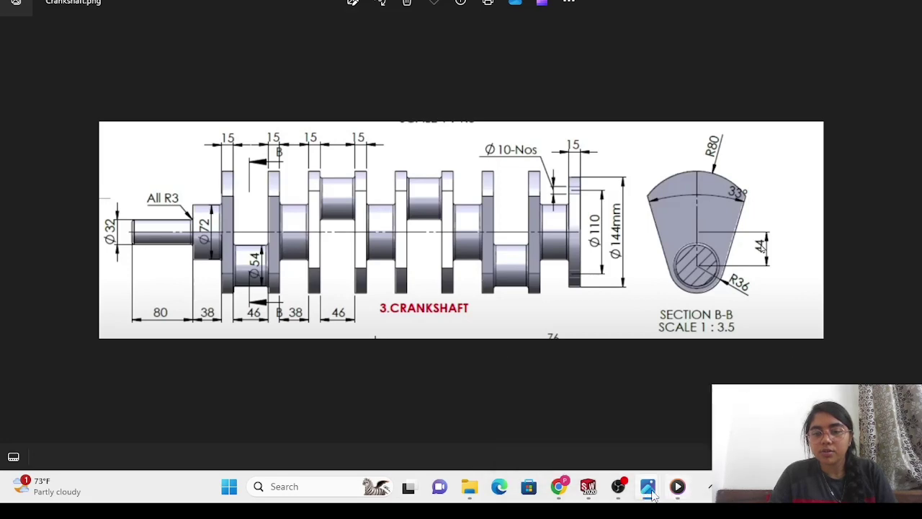
mouse_move(592, 489)
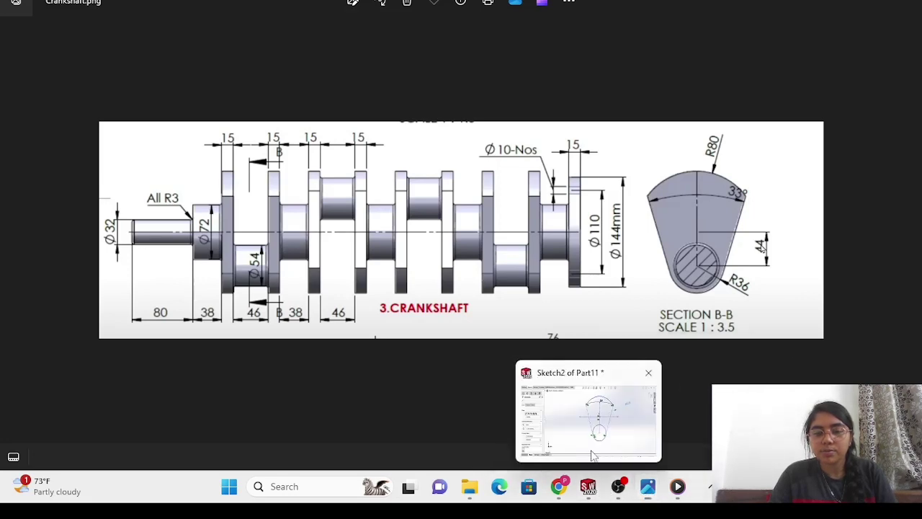
left_click(592, 455)
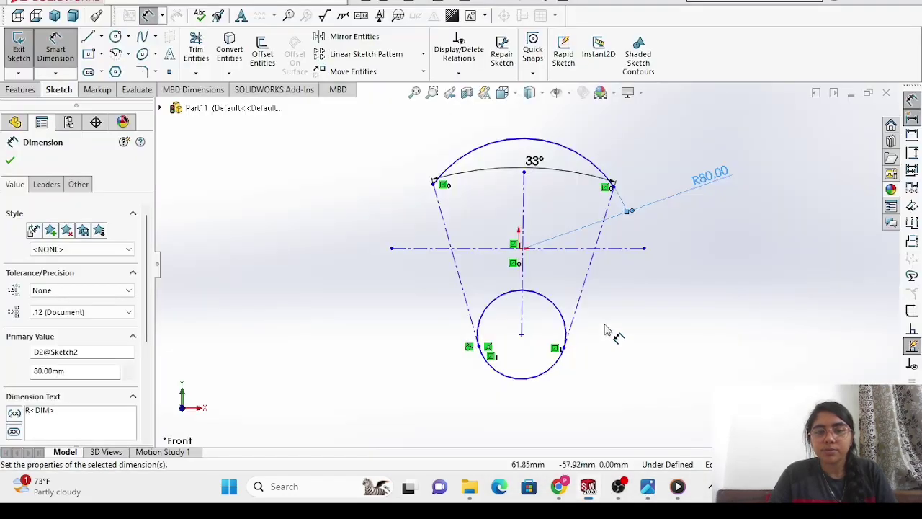
left_click(524, 249)
left_click(523, 333)
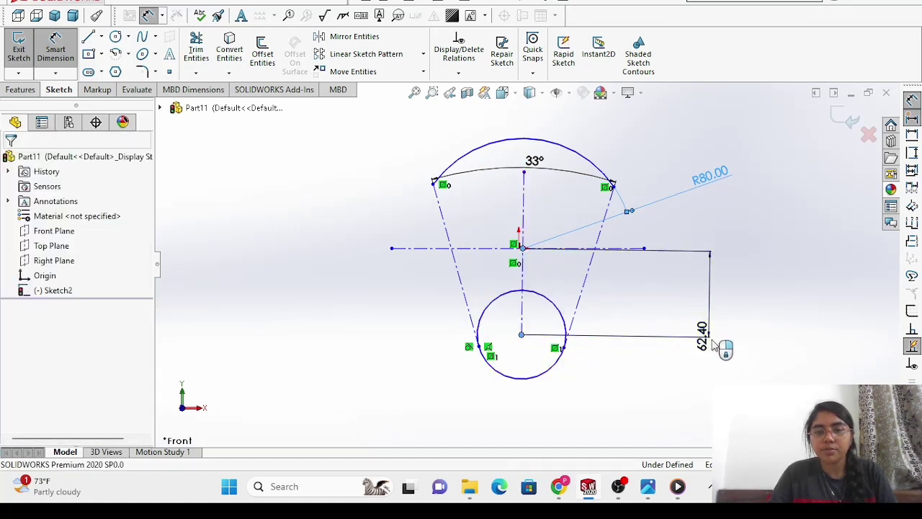
left_click(713, 345)
key("BackSpace")
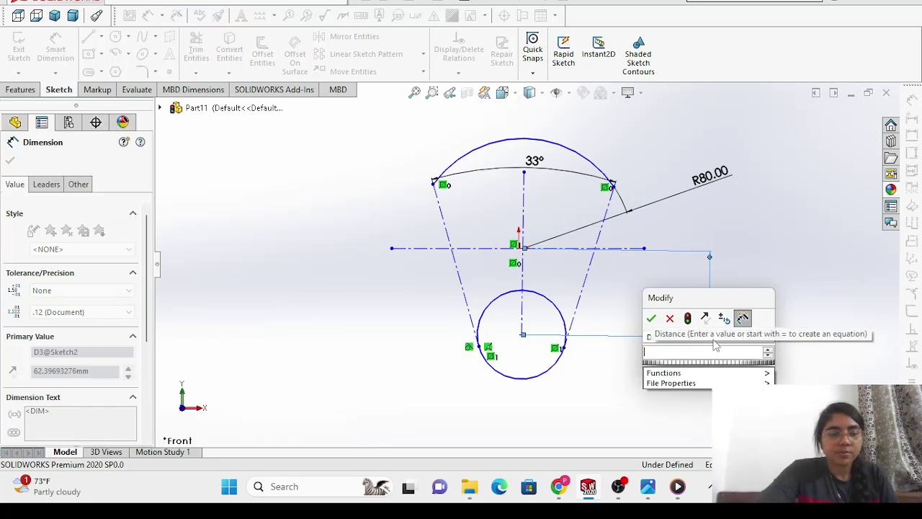
type("44")
key("Return")
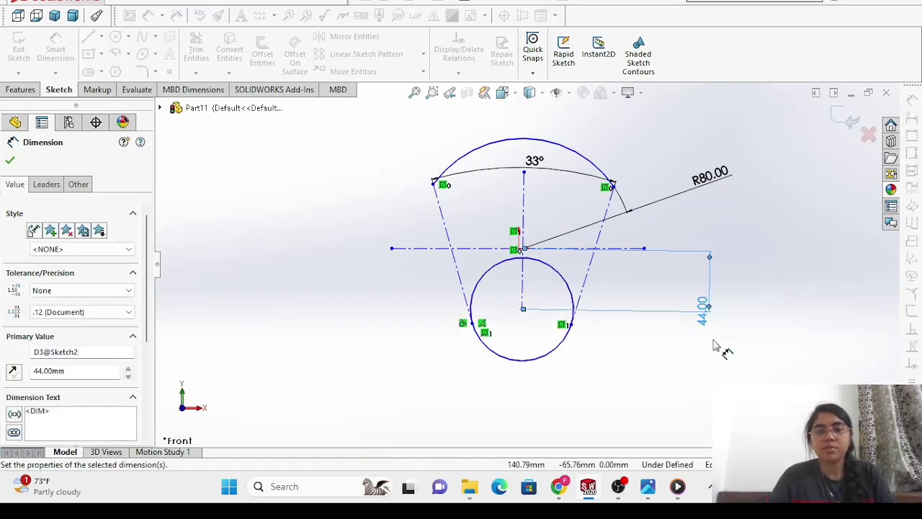
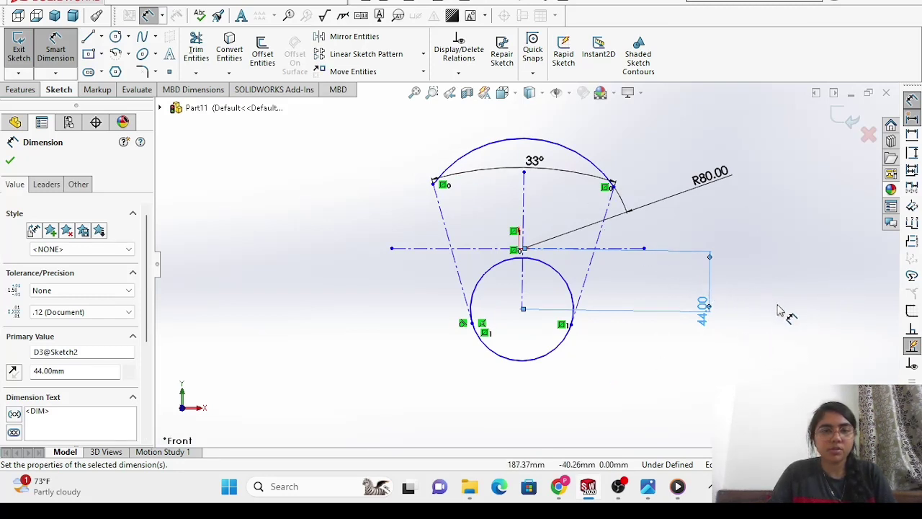
Delete the upper arc's radius dimension and the 44 mm center-distance dimension.
scroll(727, 292, "down", 4)
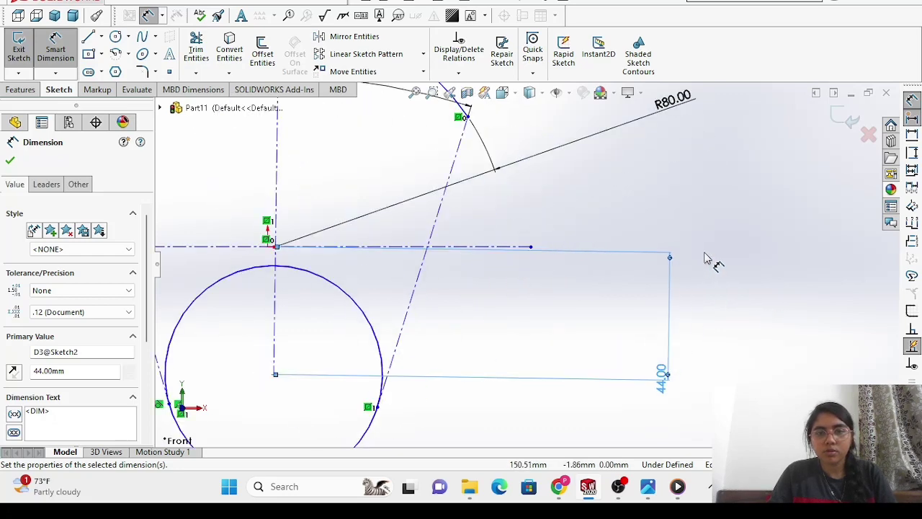
key("f")
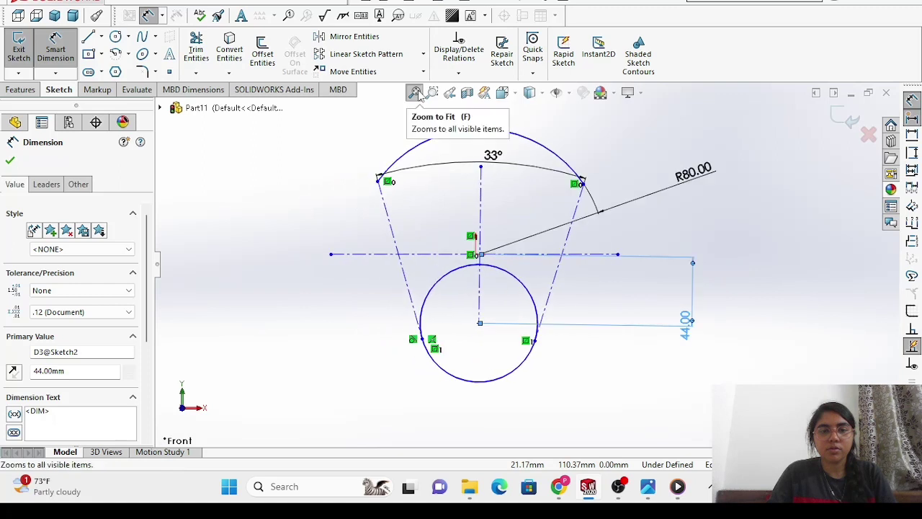
left_click(636, 203)
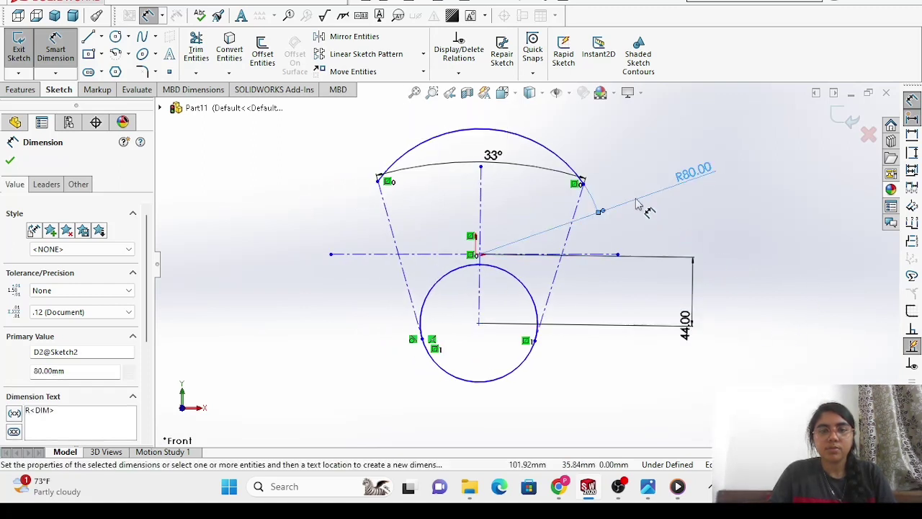
key("Delete")
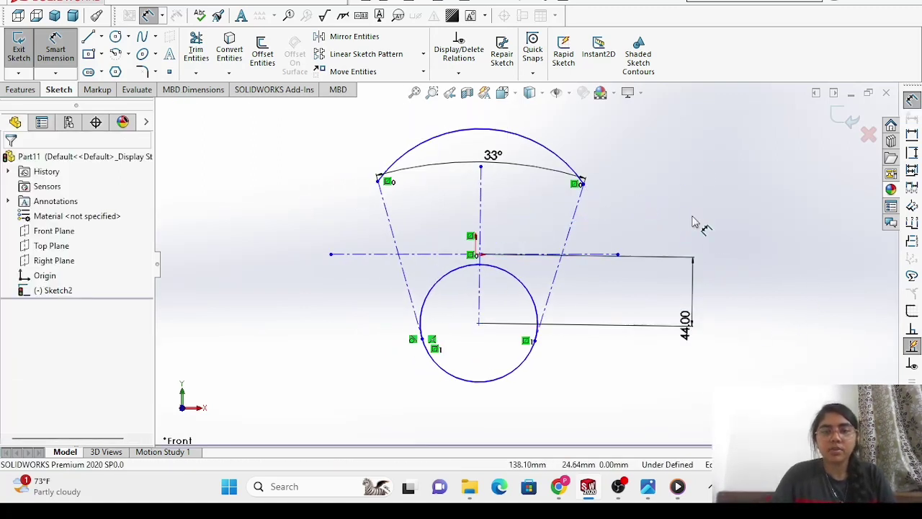
left_click(684, 320)
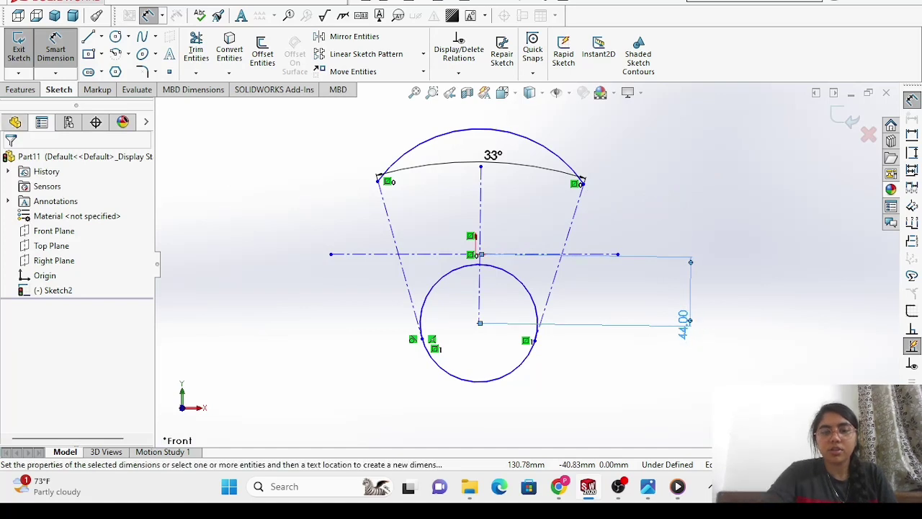
key("Delete")
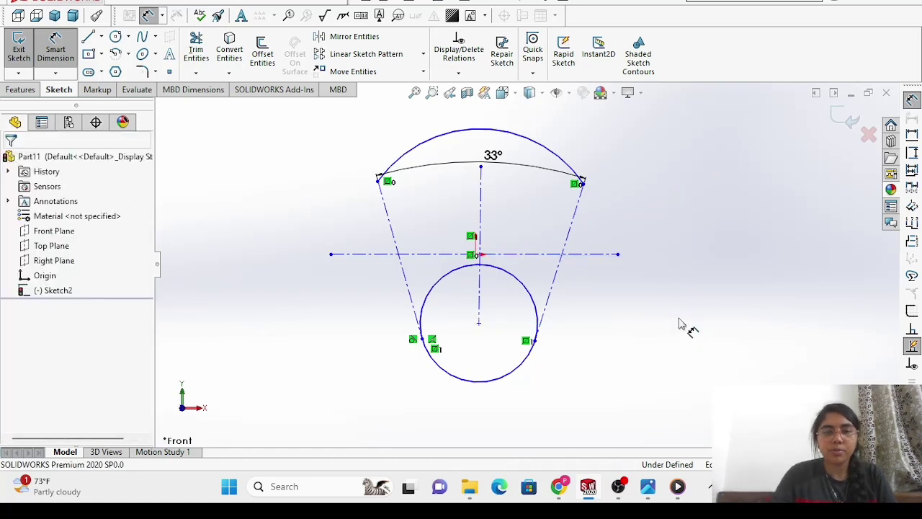
Delete the horizontal centerline through the origin and leave the Smart Dimension command.
left_click(502, 254)
key("Delete")
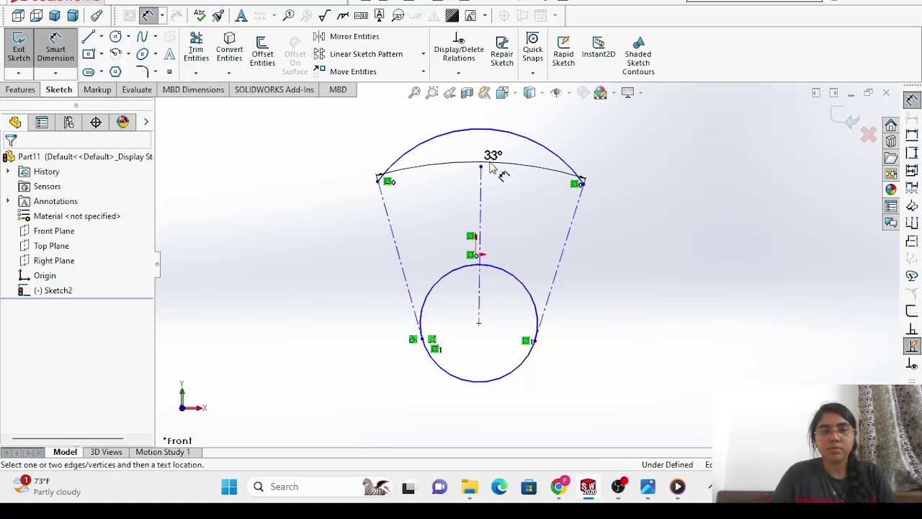
right_click(810, 208)
left_click(795, 243)
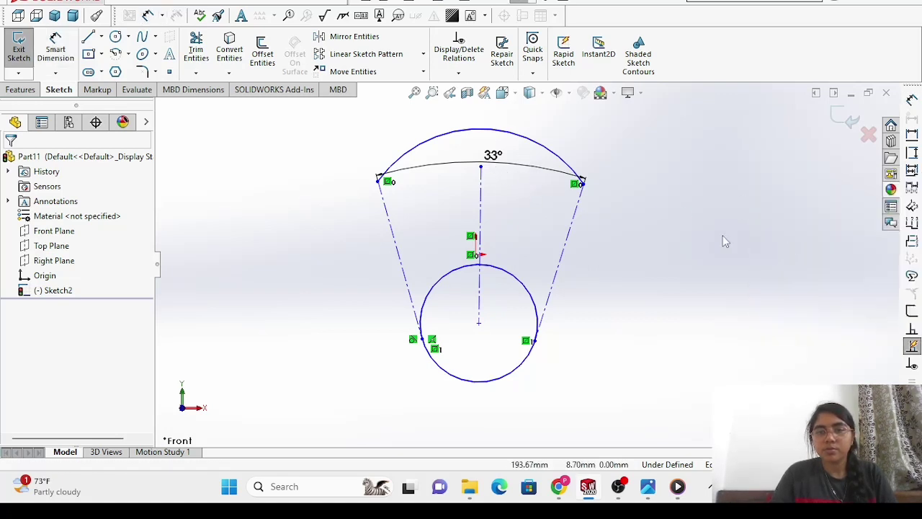
Delete the 33° dimension of the upper arc and the vertical centerline between the arc center and the circle center.
left_click(496, 171)
key("Delete")
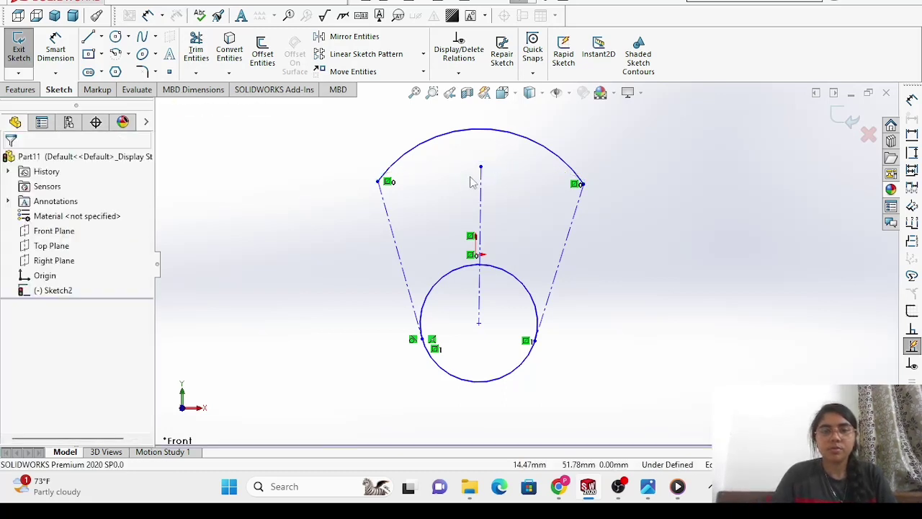
left_click(481, 215)
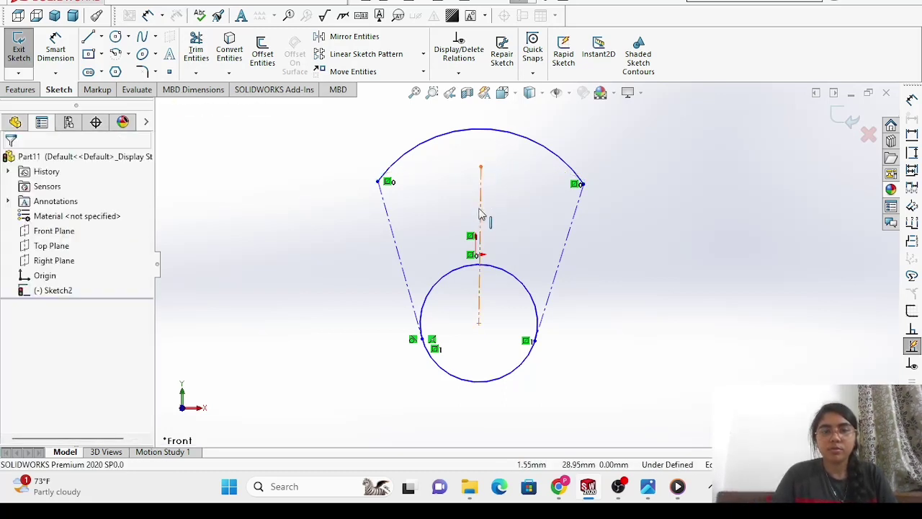
key("Delete")
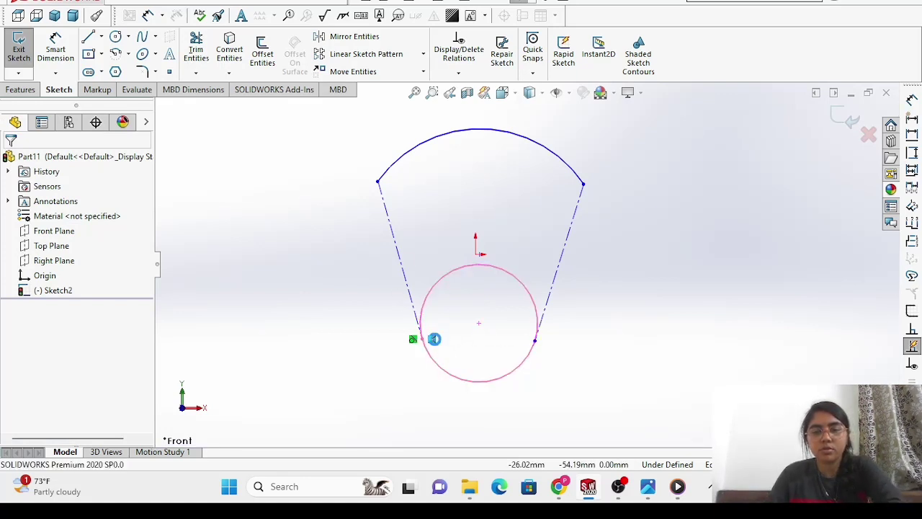
Delete the remaining sketch relations where the left construction line meets the lower circle.
key("Delete")
left_click(433, 340)
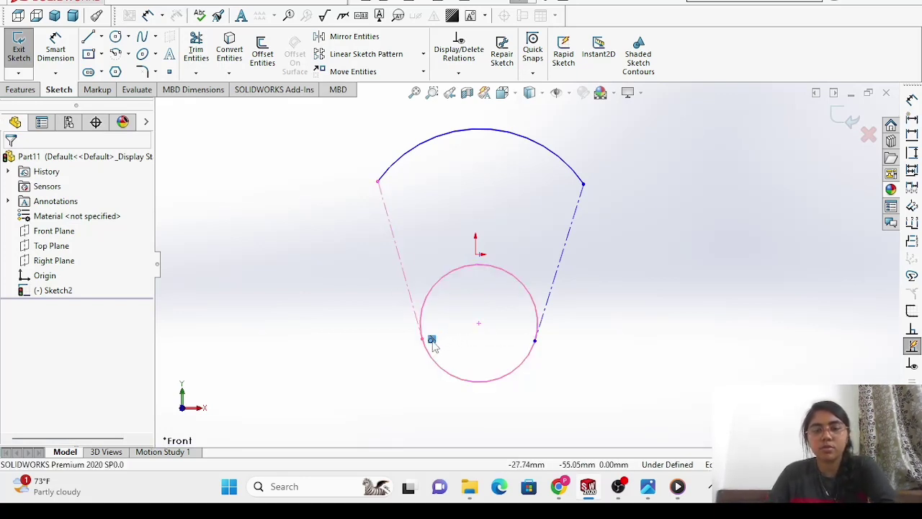
key("Delete")
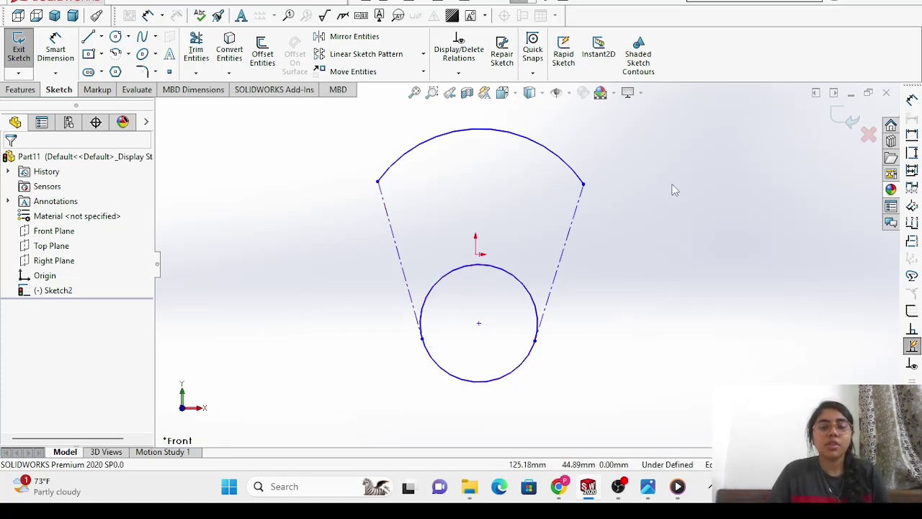
Draw a solid line over the left construction line, from the lower circle to the upper arc's left endpoint.
left_click(102, 37)
left_click(111, 54)
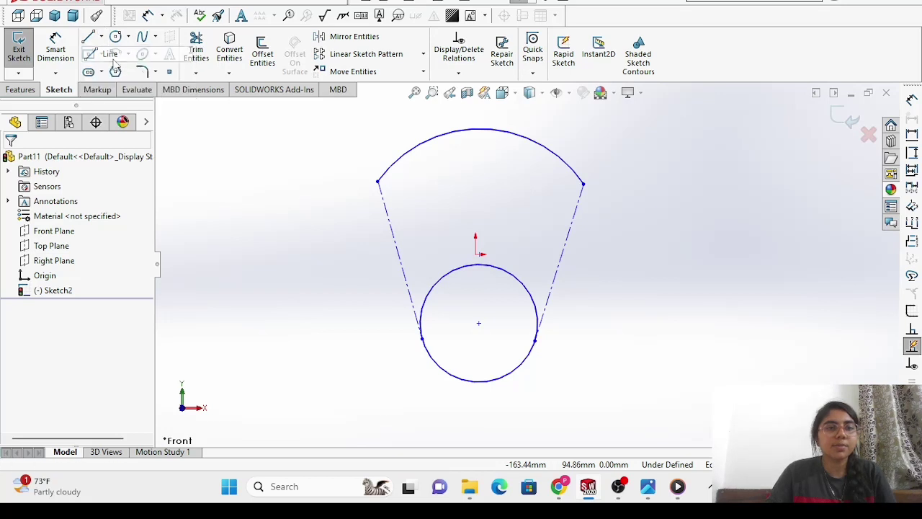
mouse_move(422, 338)
left_mouse_down()
mouse_move(414, 255)
mouse_move(378, 181)
left_mouse_up()
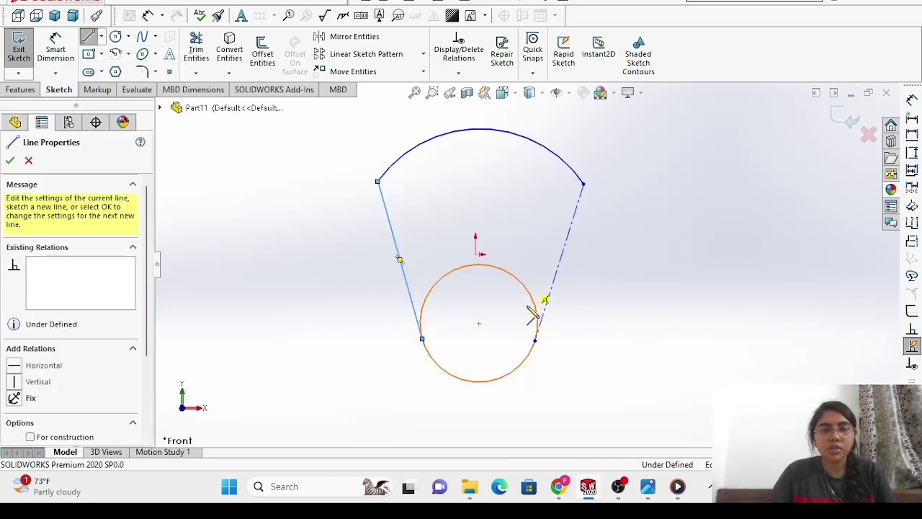
left_click_drag(534, 341, 556, 342)
key("Escape")
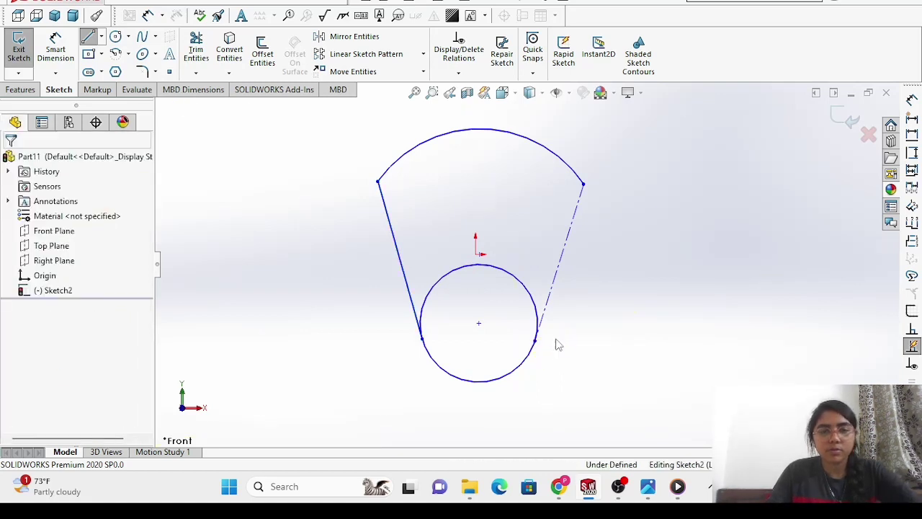
Draw a solid line over the right construction line, from the lower circle to the upper arc's right endpoint.
left_click(102, 36)
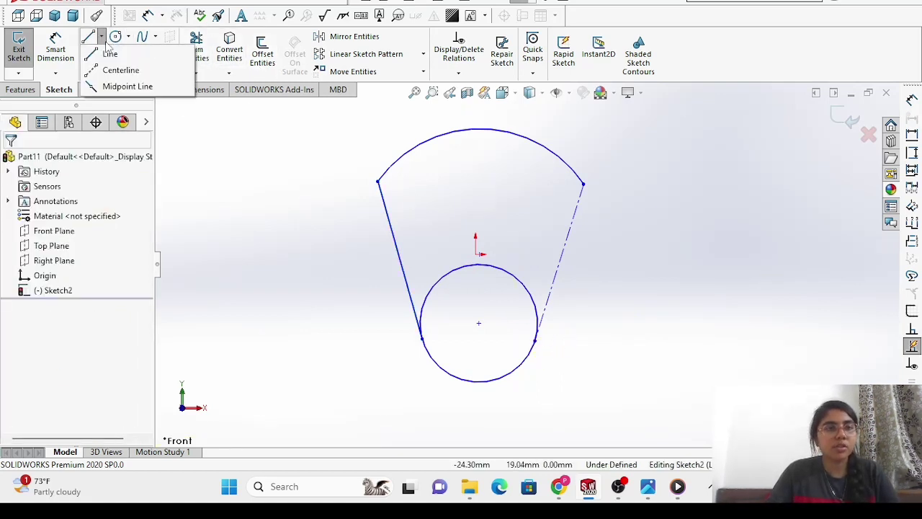
left_click(108, 51)
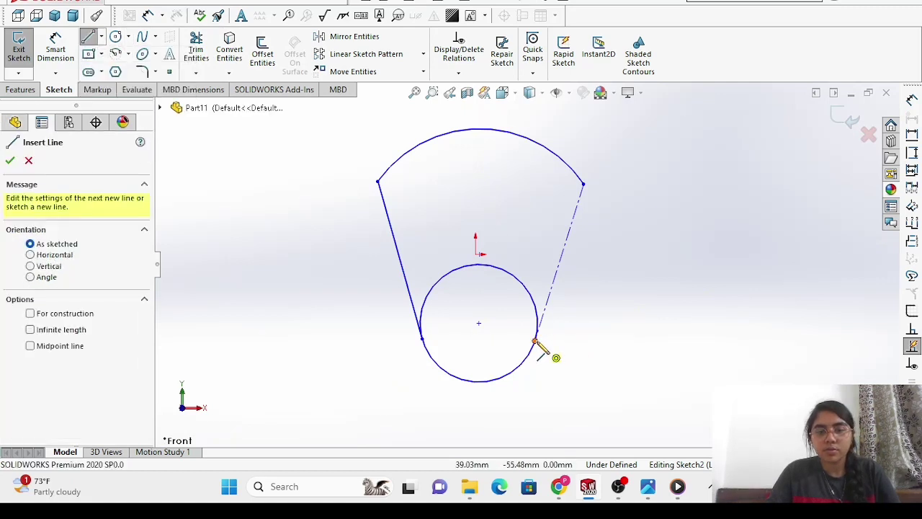
left_click_drag(536, 340, 584, 183)
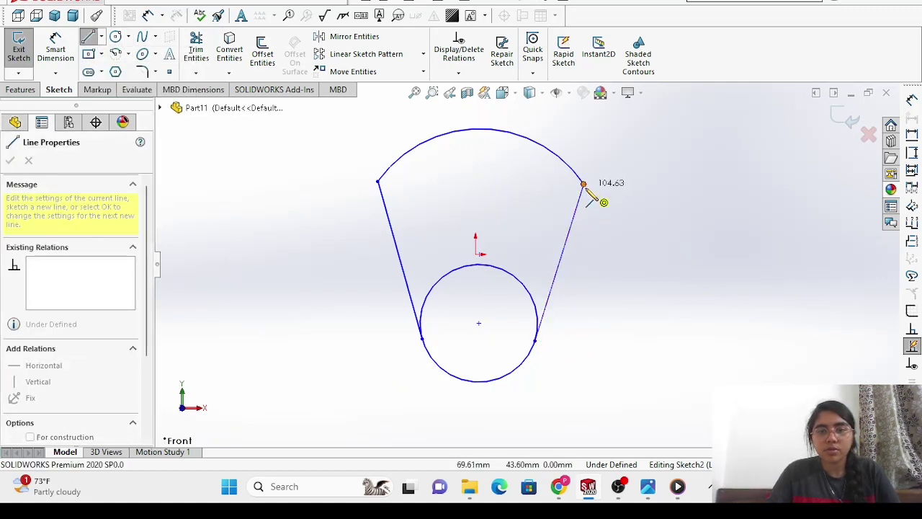
left_click(583, 184)
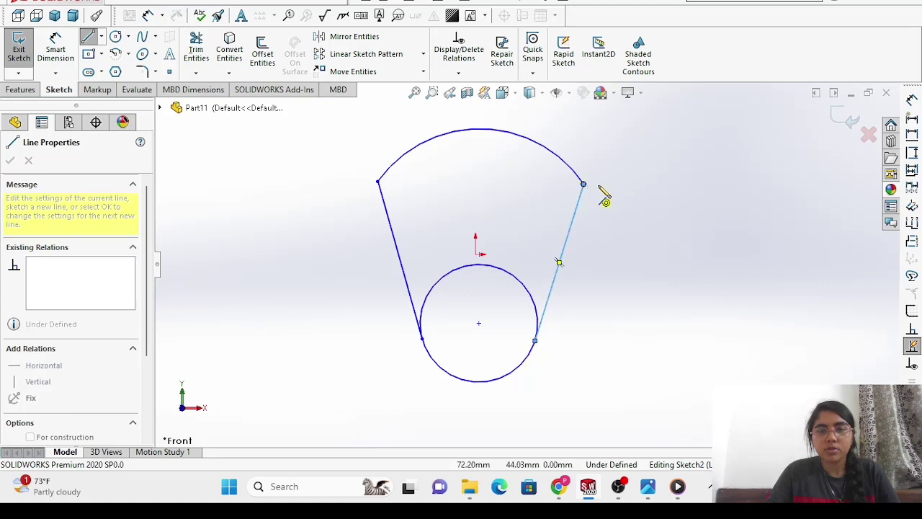
key("Escape")
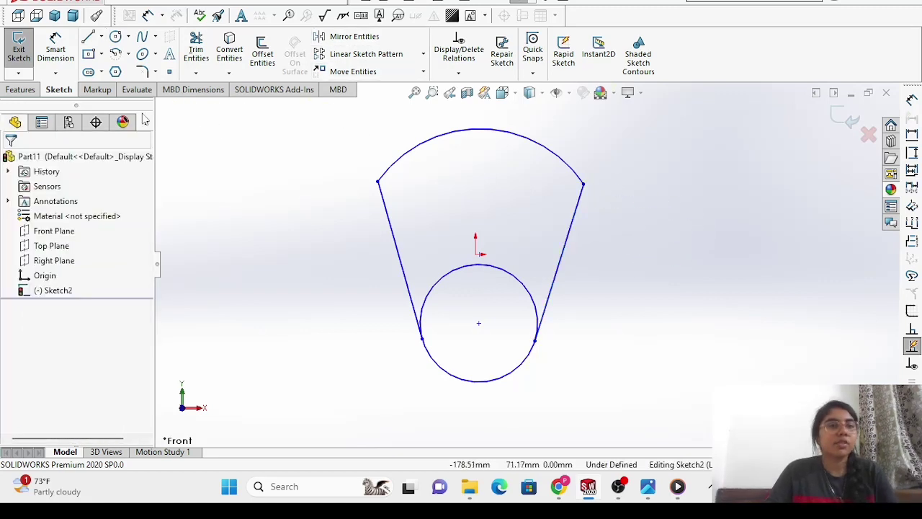
Start an Extruded Boss/Base of the web sketch, selecting both the tapered region and the circle region as contours.
left_click(21, 91)
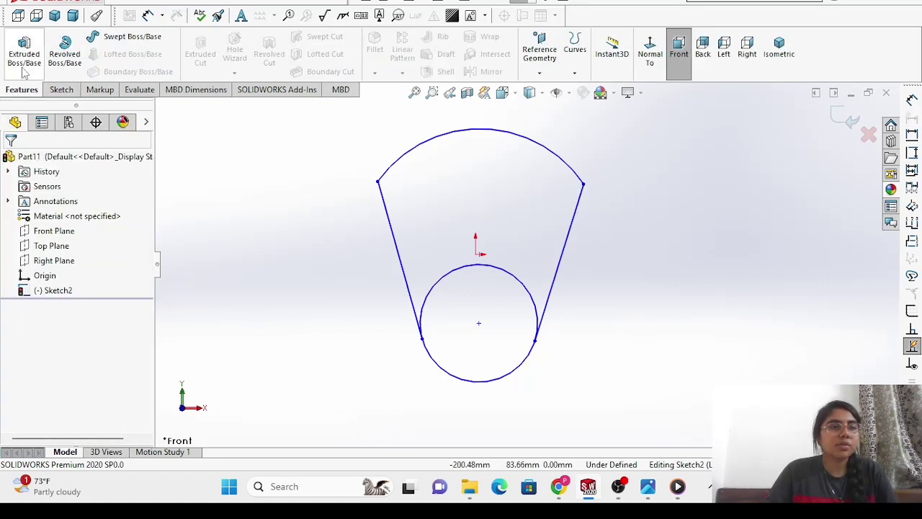
left_click(23, 58)
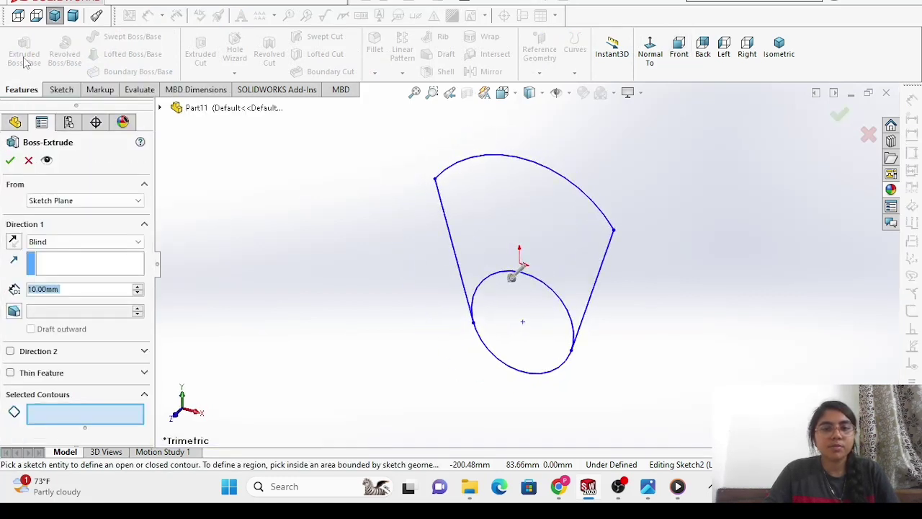
left_click(478, 227)
left_click(502, 335)
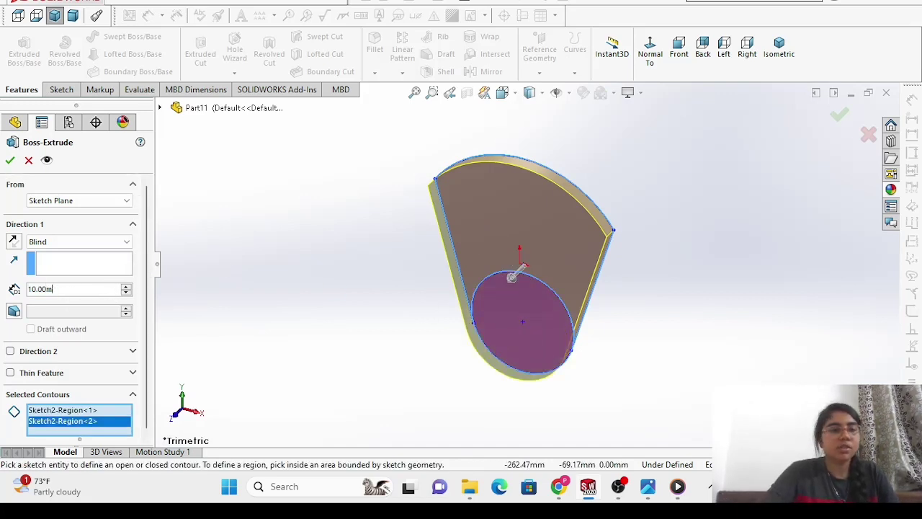
Check the web thickness in Crankshaft.png, and extrude the selected contours to a blind depth of 15 mm.
key("BackSpace")
key("BackSpace")
key("BackSpace")
type("=")
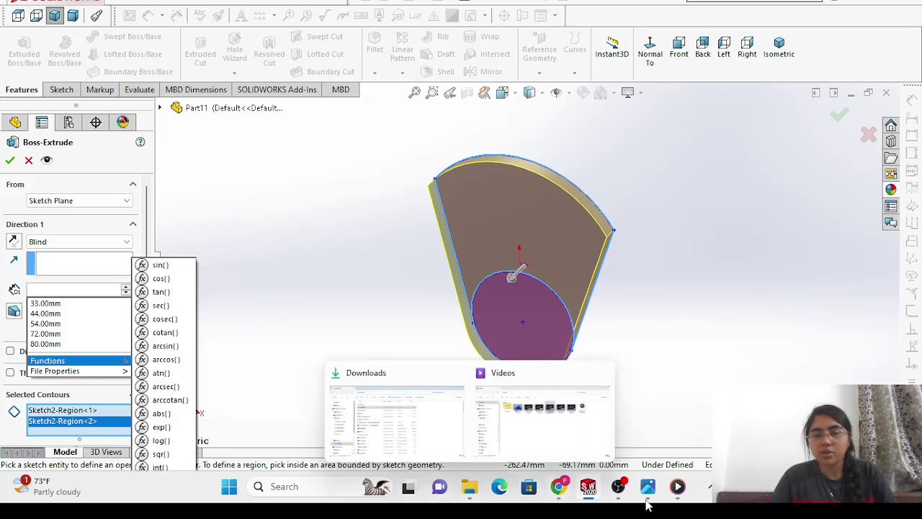
mouse_move(647, 491)
left_click(705, 452)
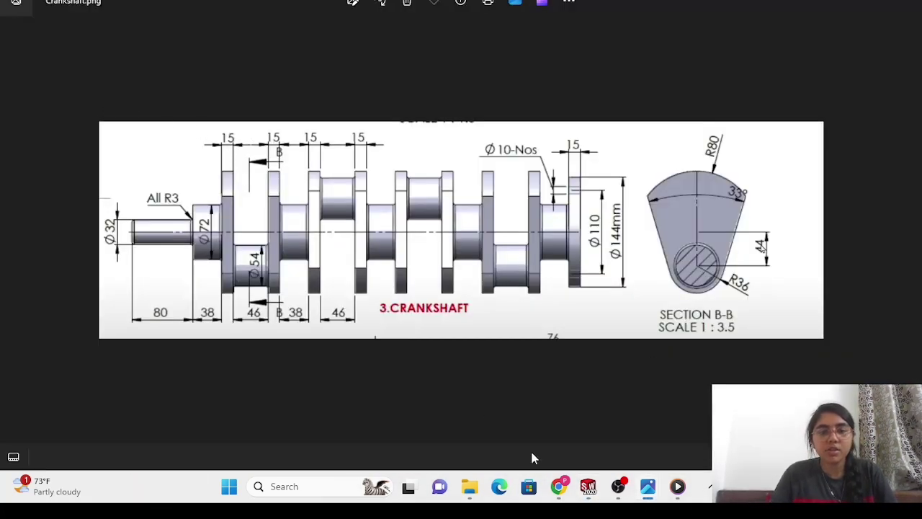
mouse_move(587, 491)
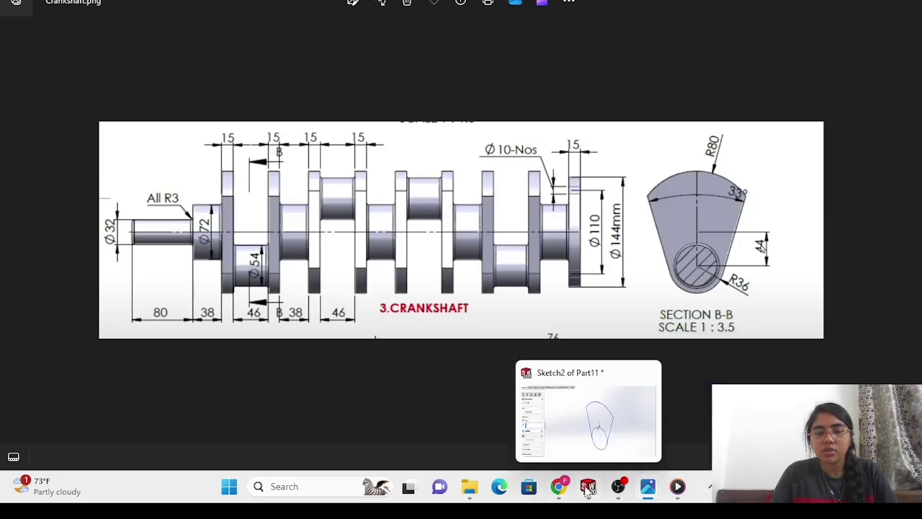
left_click(589, 460)
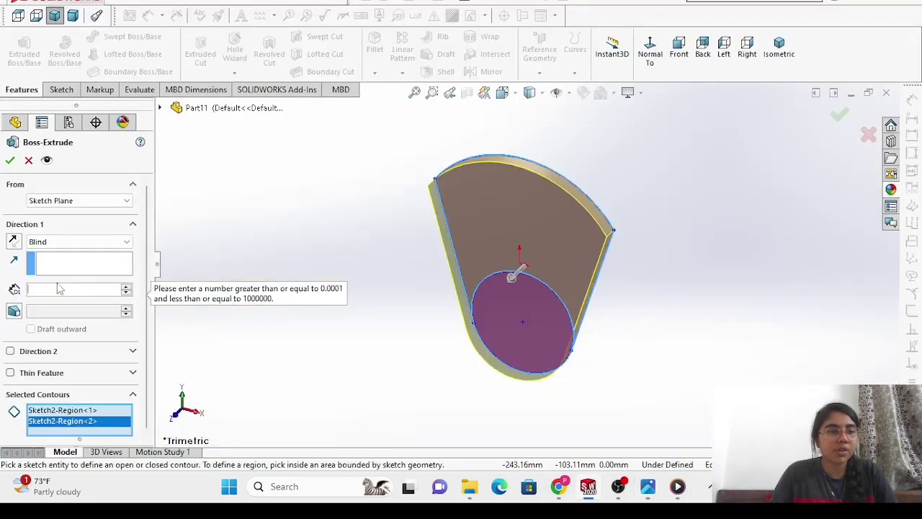
type("15")
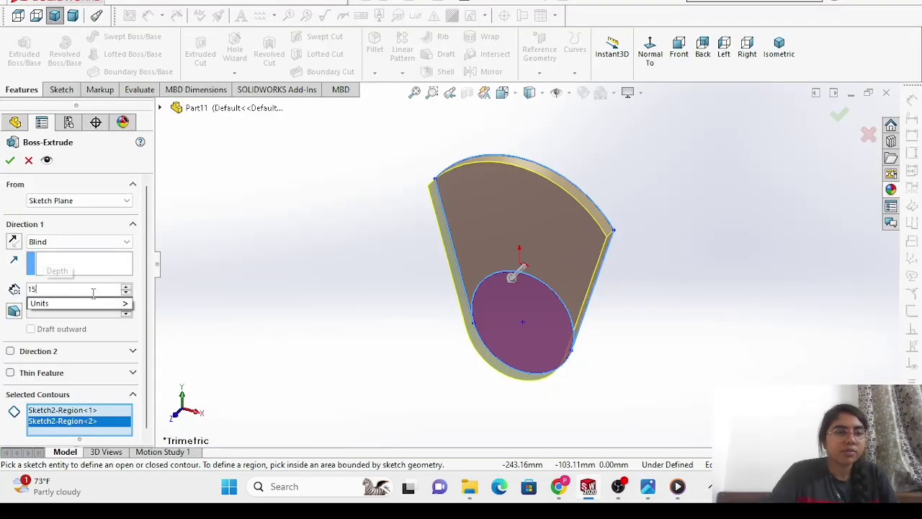
key("Return")
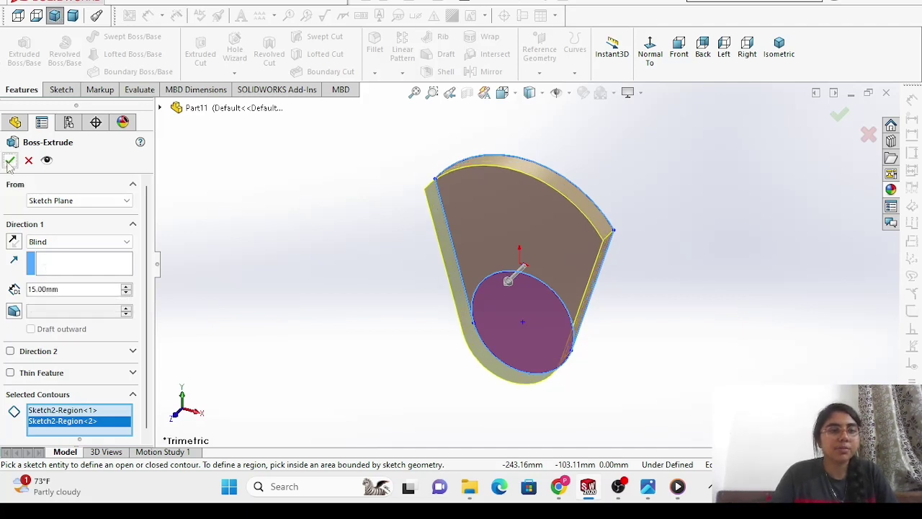
left_click(10, 160)
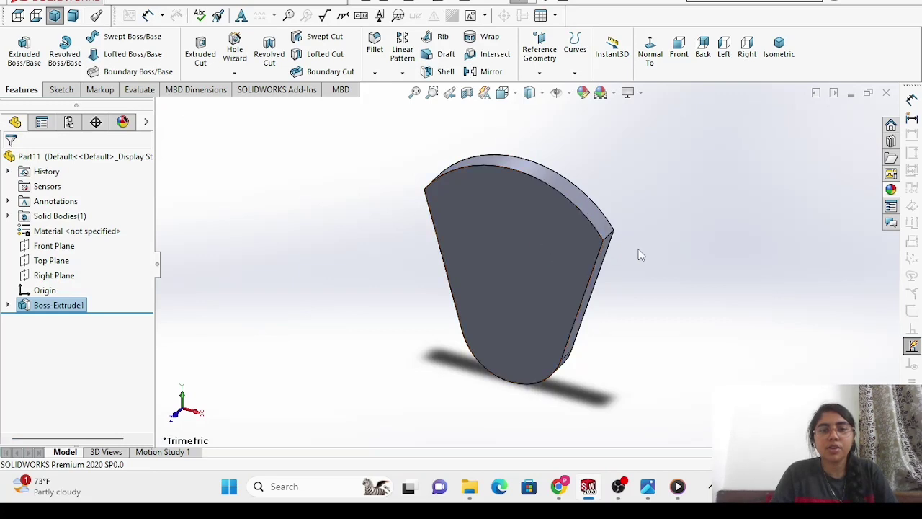
Start a sketch on the web's back face and draw a circle centered about 44 mm below the origin, inside the rounded end.
left_click(702, 49)
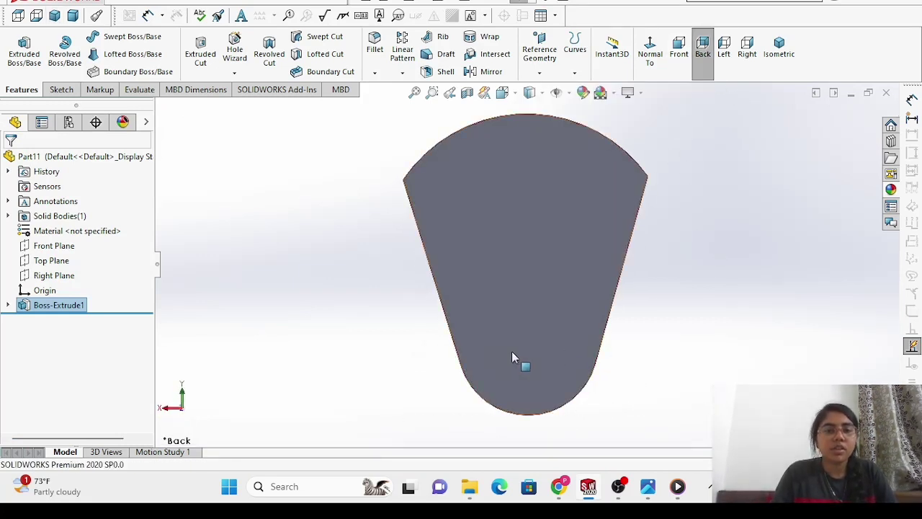
left_click(467, 223)
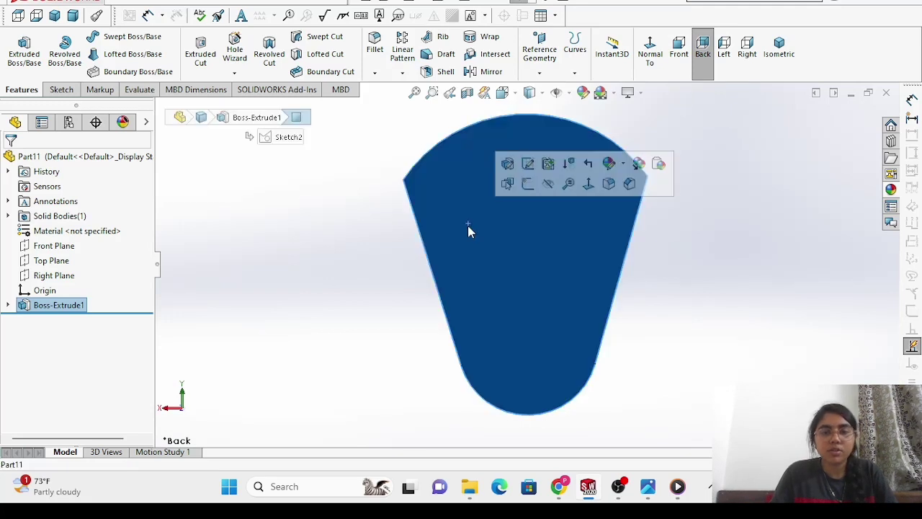
left_click(527, 185)
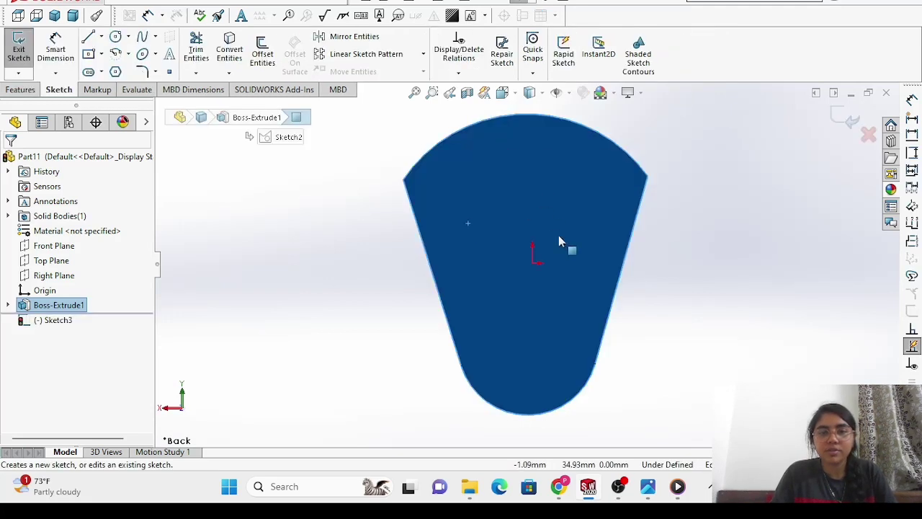
left_click(115, 36)
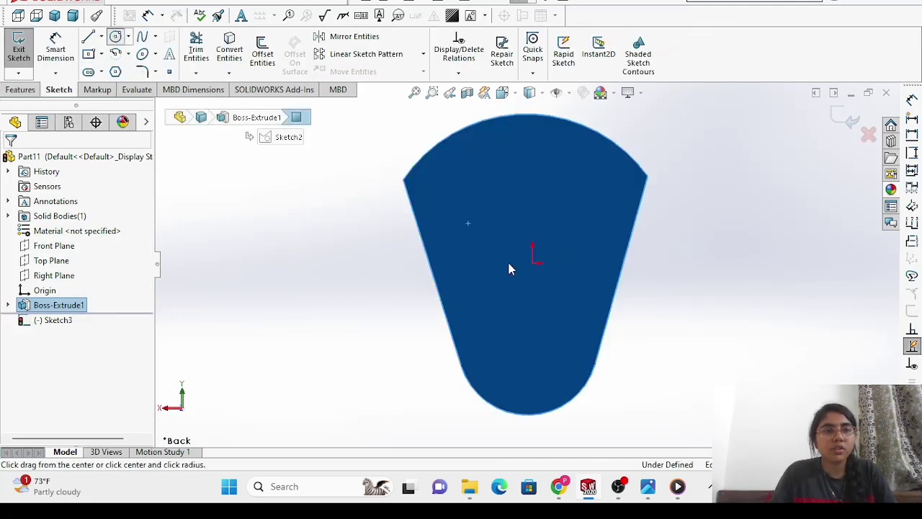
left_click(532, 347)
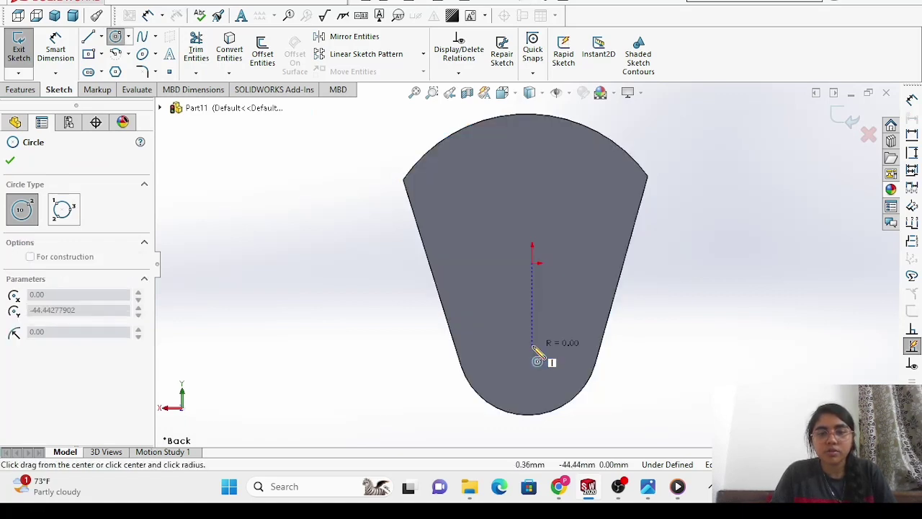
left_click(569, 386)
left_click(571, 395)
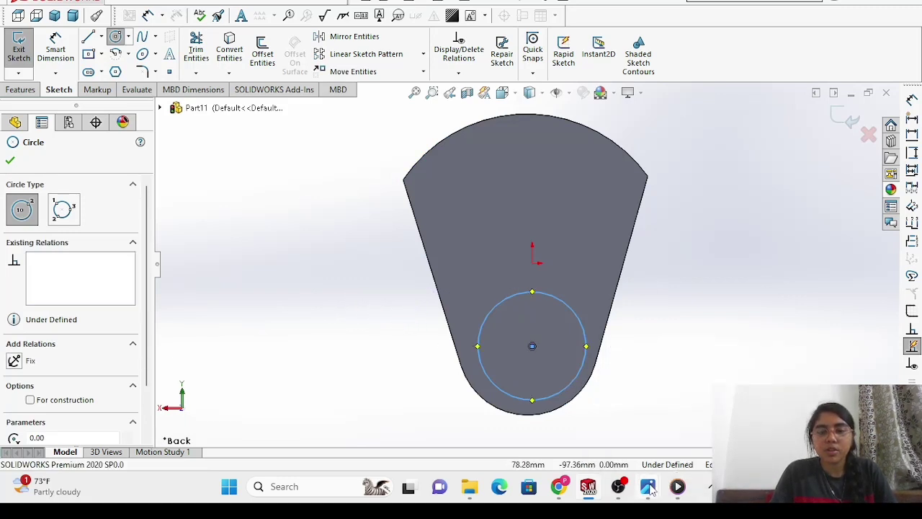
Check the crankpin dimensions in Crankshaft.png, and set the diameter of the circle on the web's back face to 54 mm.
mouse_move(677, 485)
left_click(690, 441)
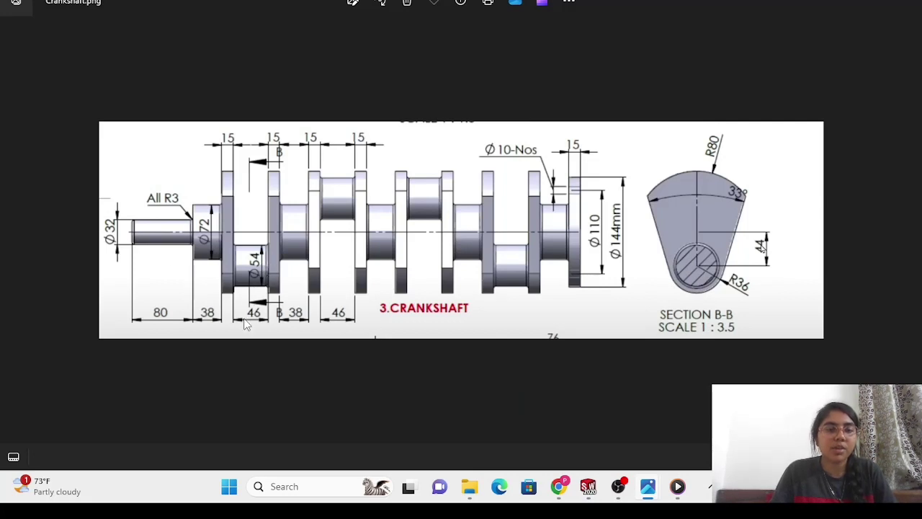
mouse_move(656, 488)
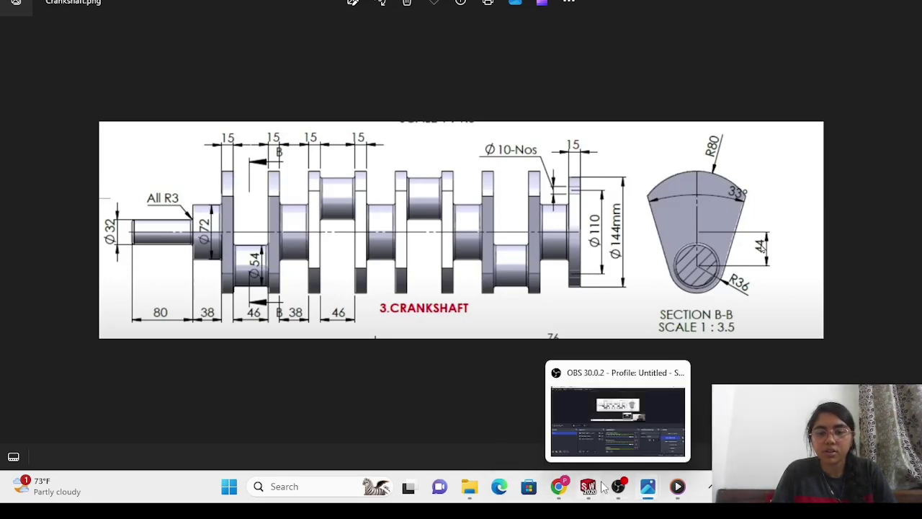
left_click(597, 437)
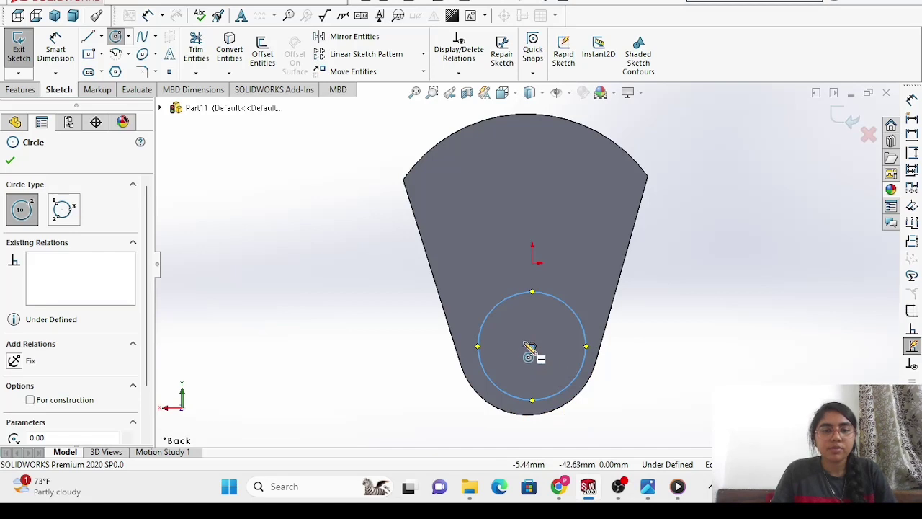
right_click(190, 209)
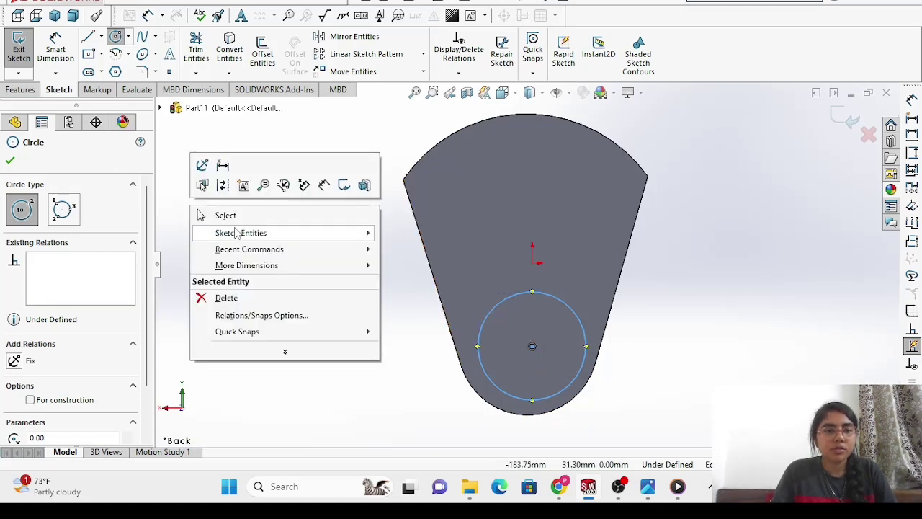
left_click(220, 214)
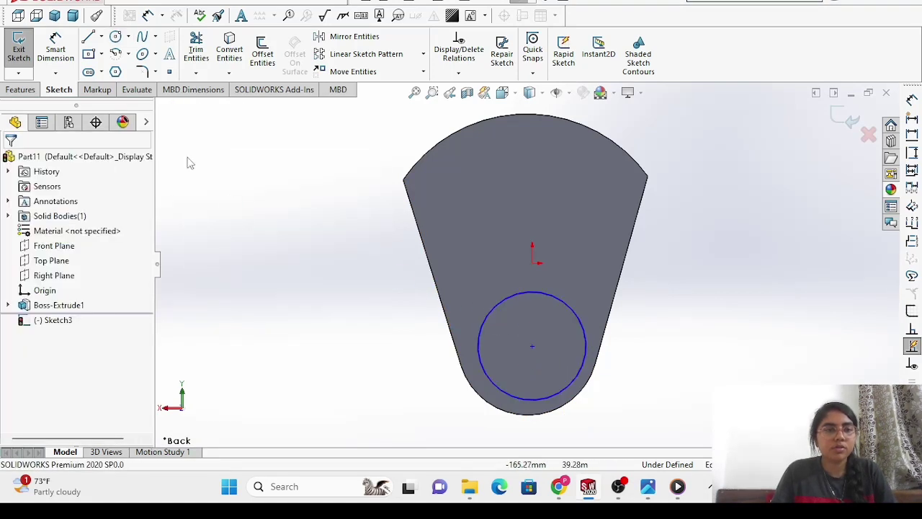
left_click(56, 50)
left_click(580, 321)
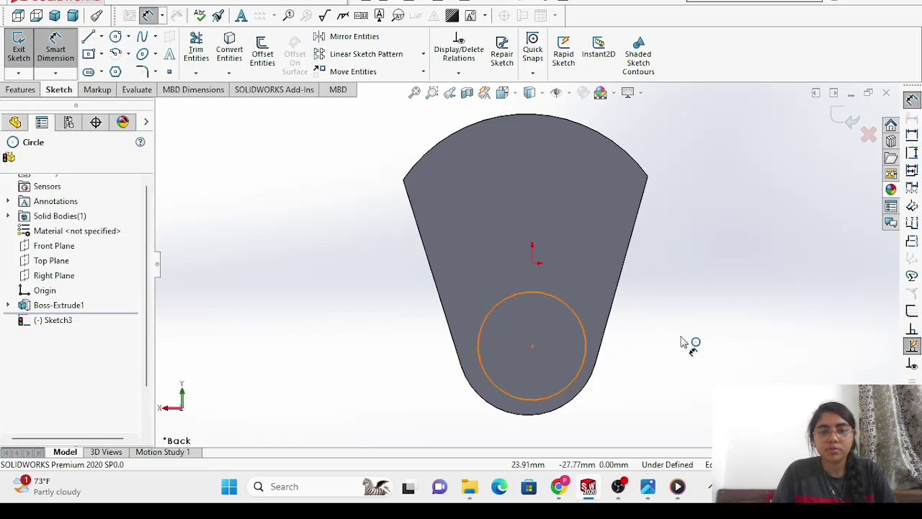
left_click(708, 336)
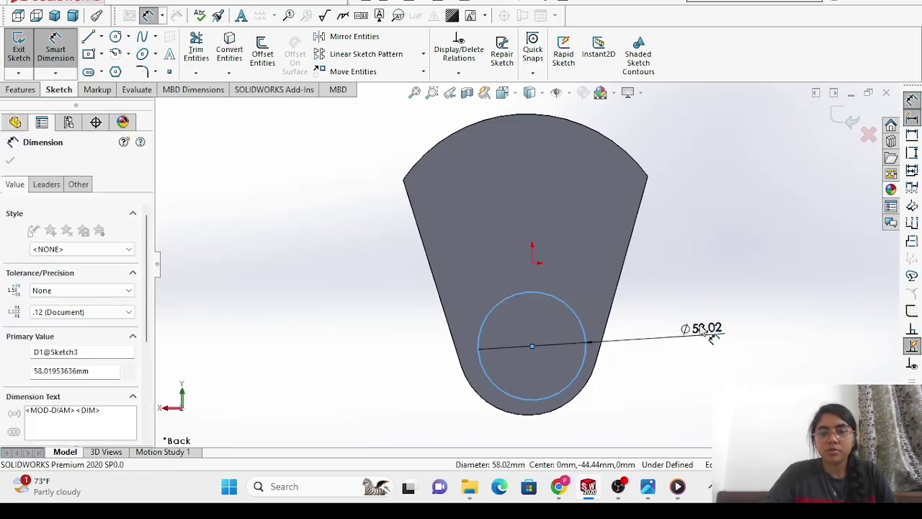
type("5")
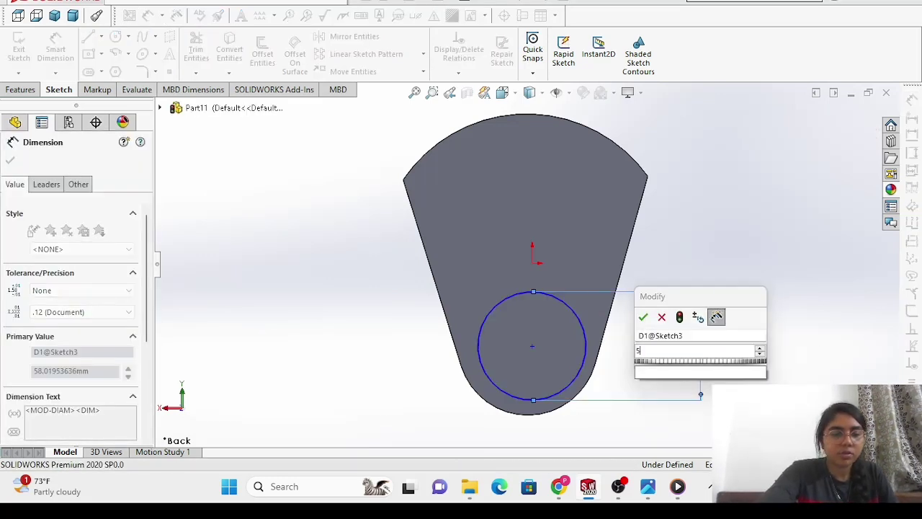
type("4")
key("Return")
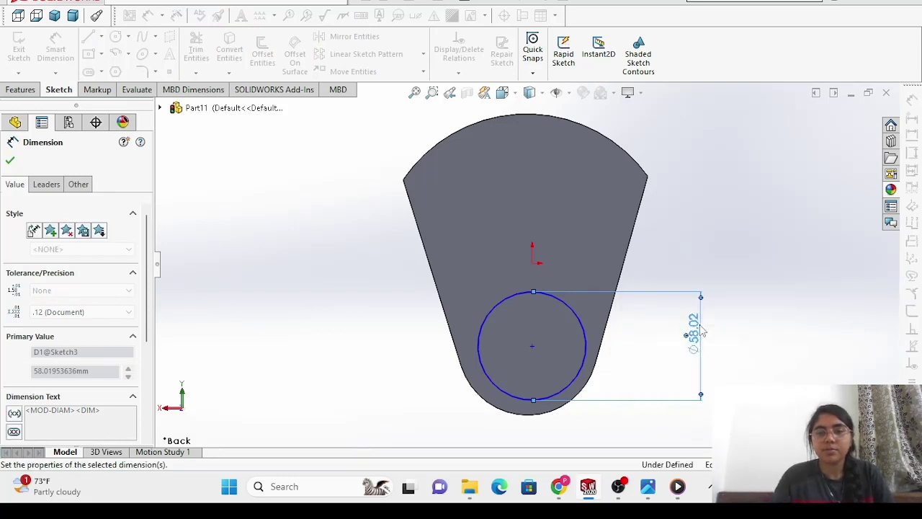
key("Escape")
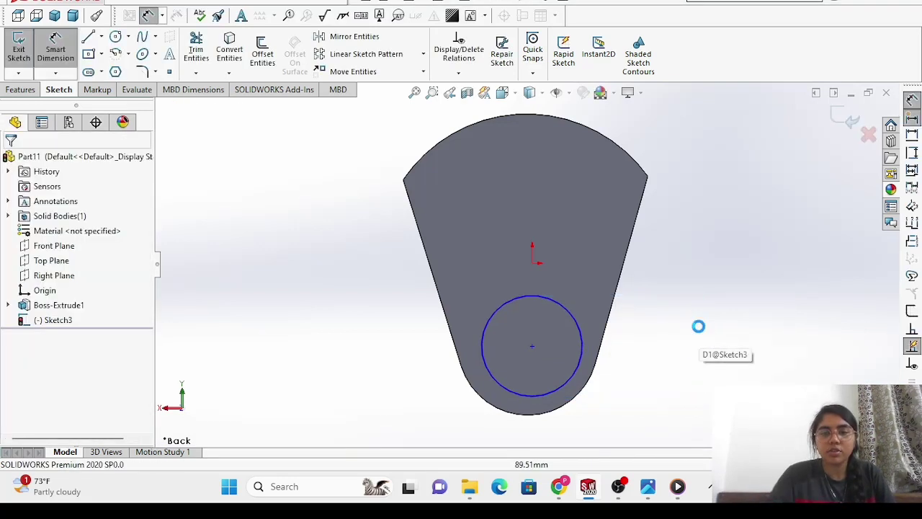
Extrude the 54 mm circle as a boss to a blind depth of 46 mm, checking the crankpin length in Crankshaft.png.
mouse_move(602, 508)
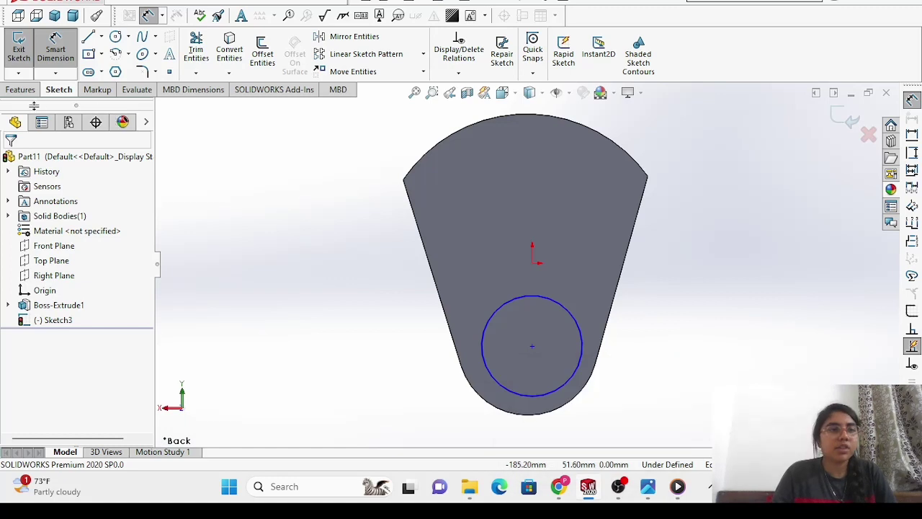
left_click(26, 90)
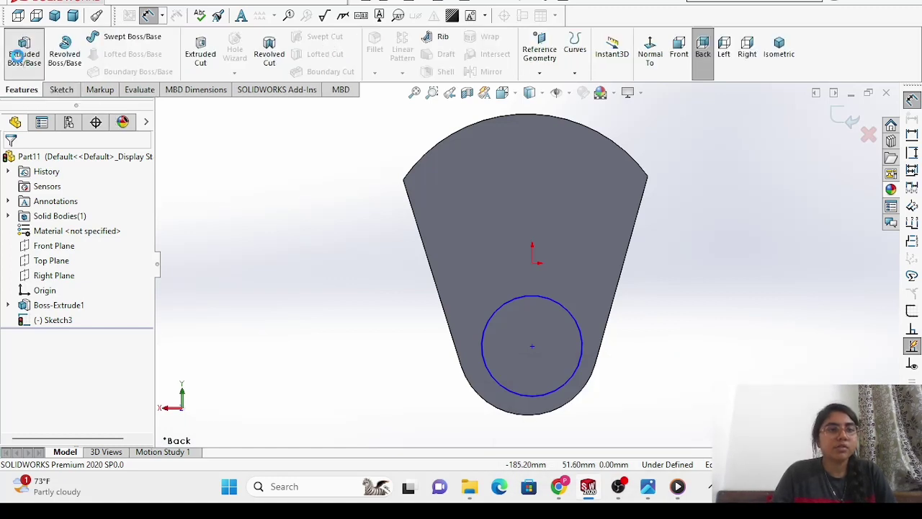
left_click(24, 54)
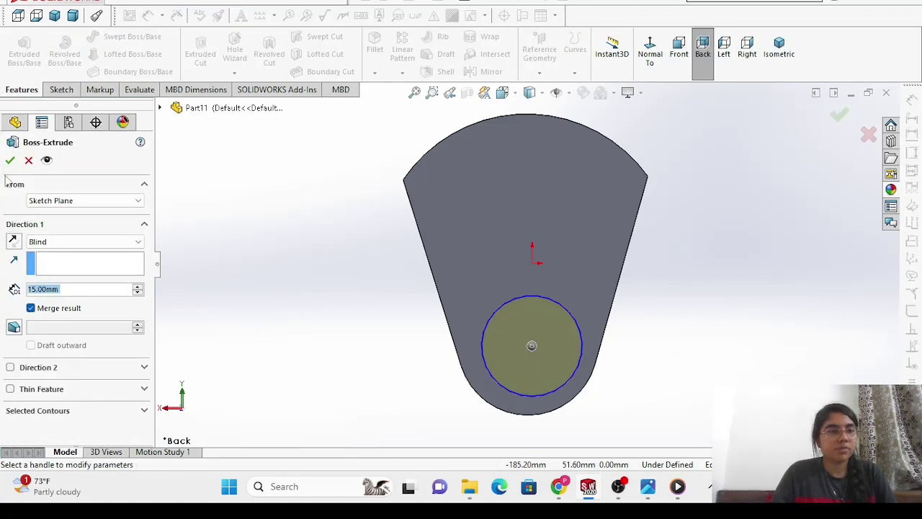
type("=")
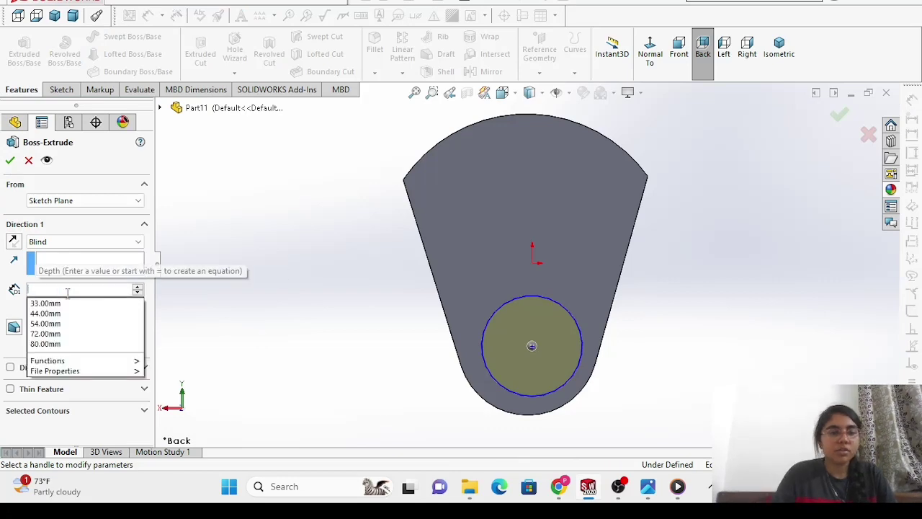
mouse_move(72, 370)
mouse_move(643, 490)
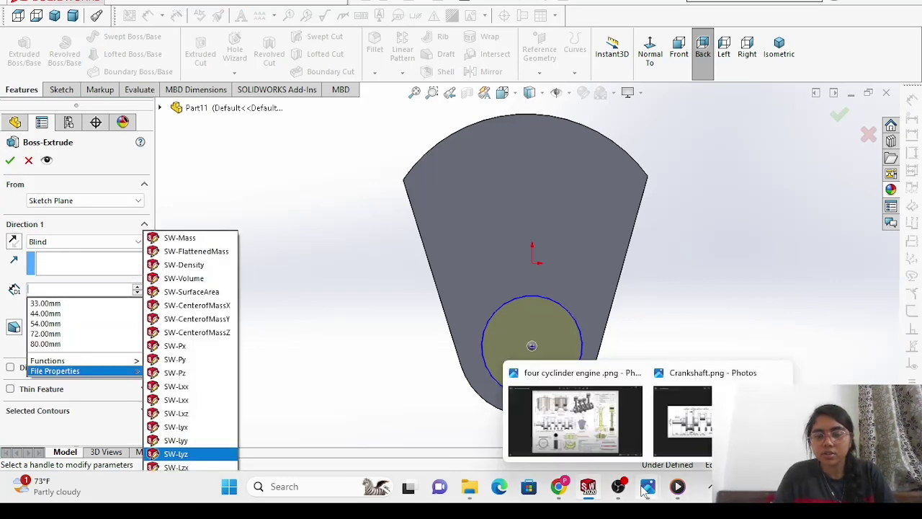
left_click(689, 427)
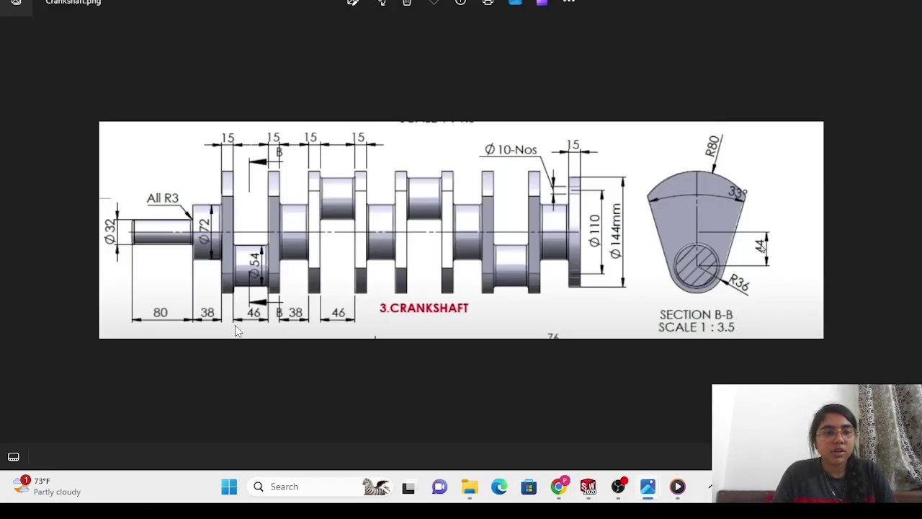
mouse_move(643, 507)
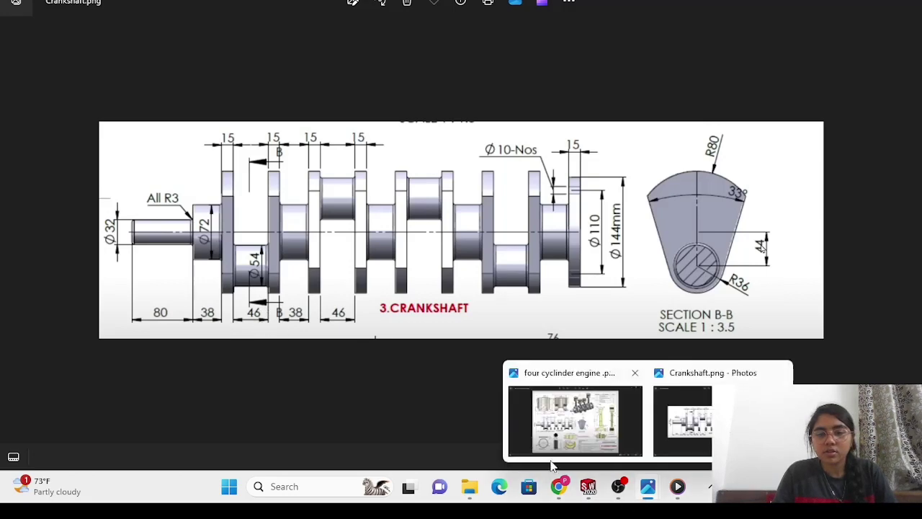
mouse_move(584, 492)
left_click(594, 445)
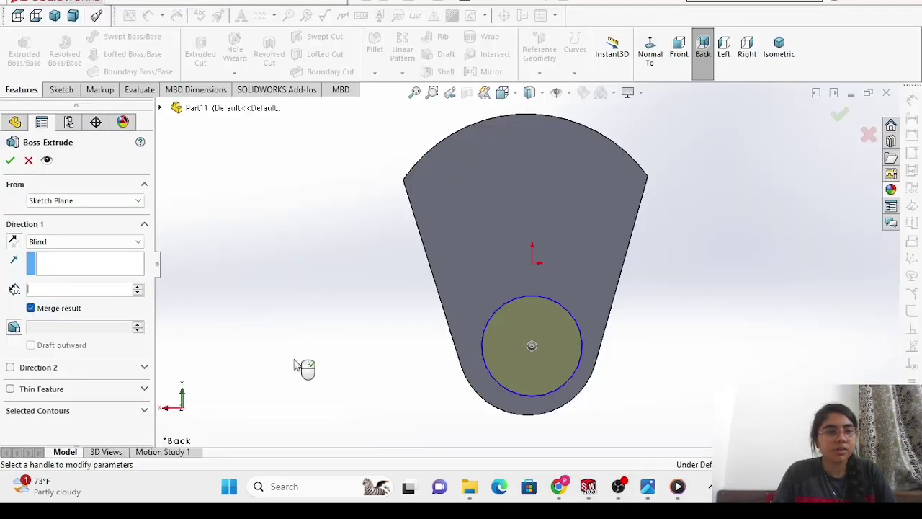
type("46")
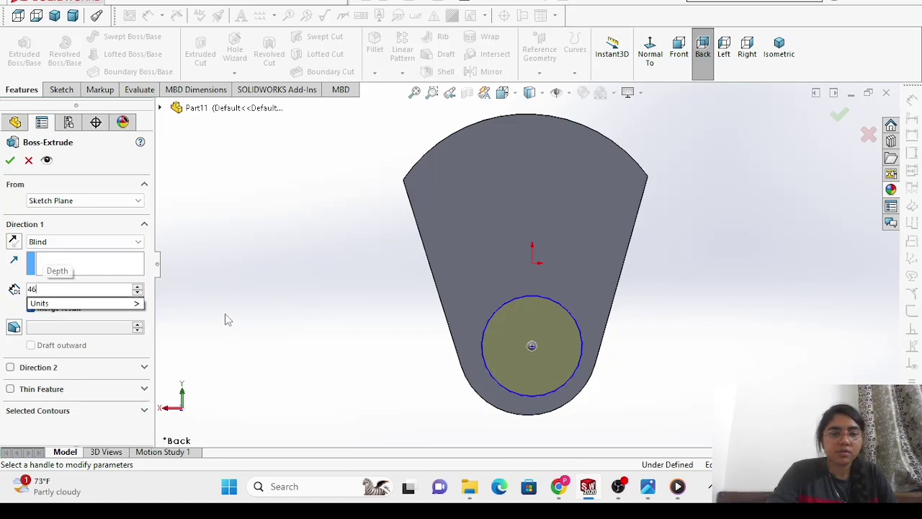
left_click(13, 162)
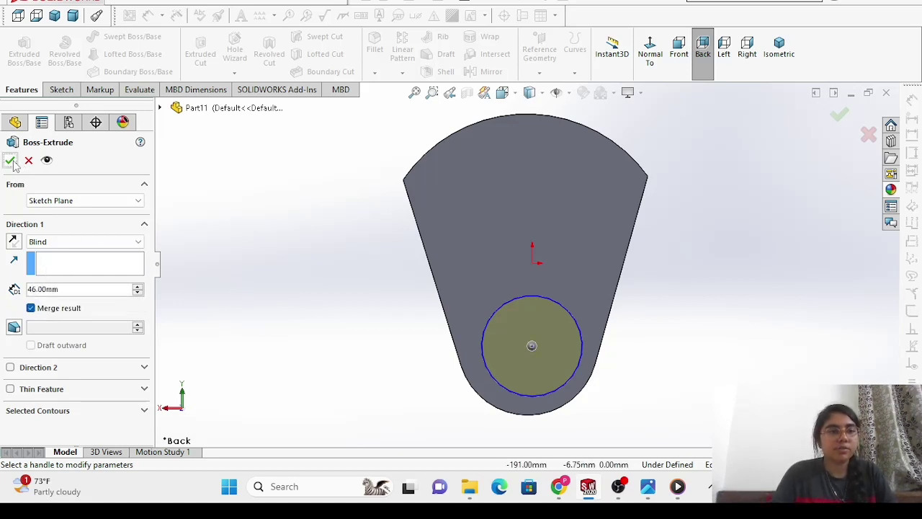
left_click(10, 160)
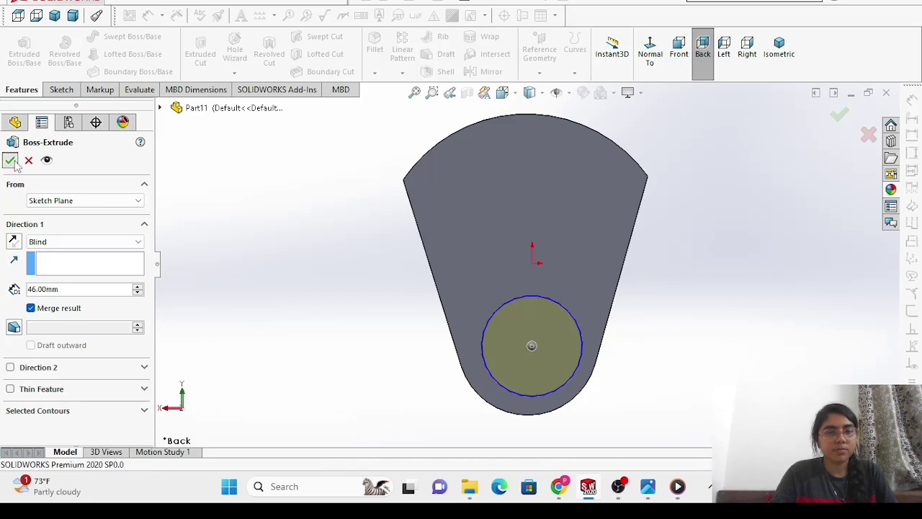
Start a sketch on the web's flat front face, opposite the crankpin, in the Front view.
right_click(204, 193)
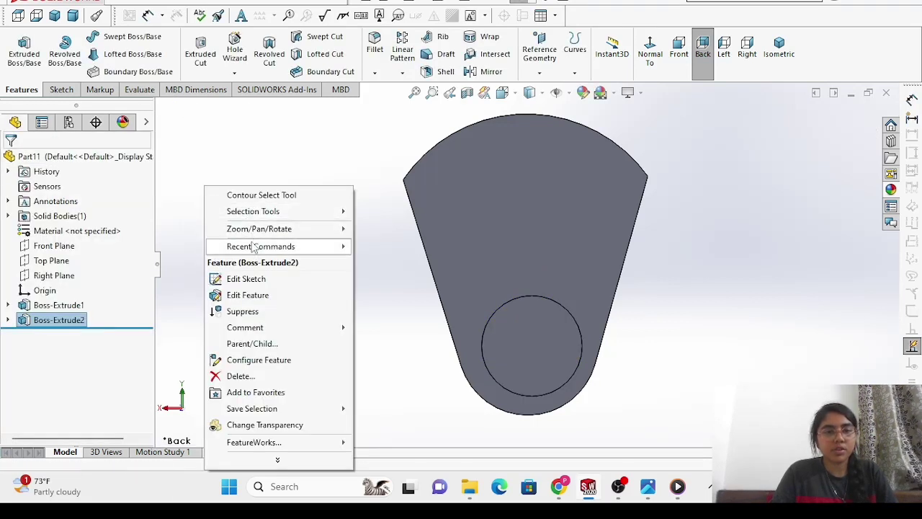
mouse_move(288, 228)
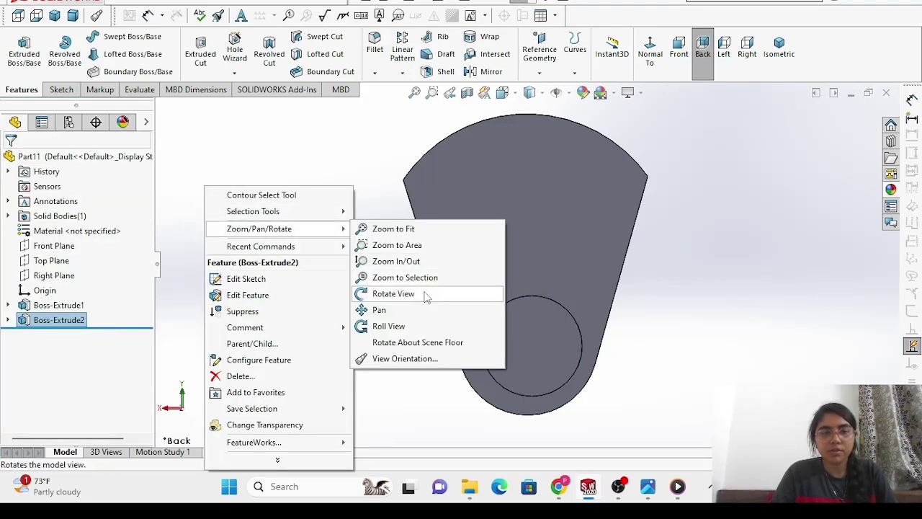
left_click(381, 294)
left_click_drag(381, 294, 456, 298)
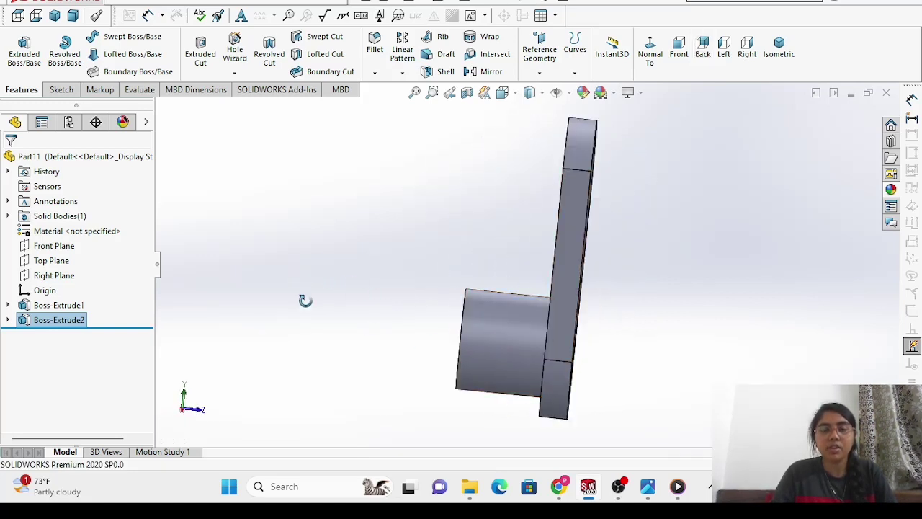
left_click_drag(305, 301, 614, 253)
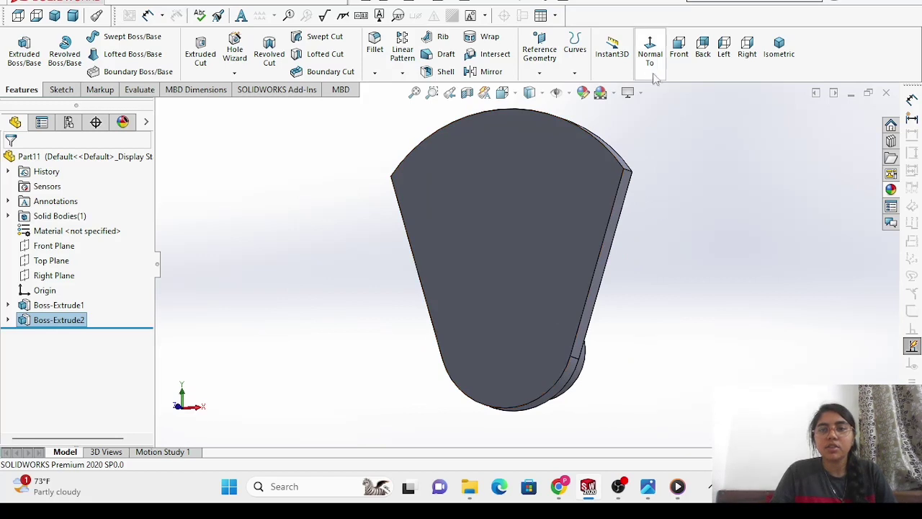
left_click(678, 48)
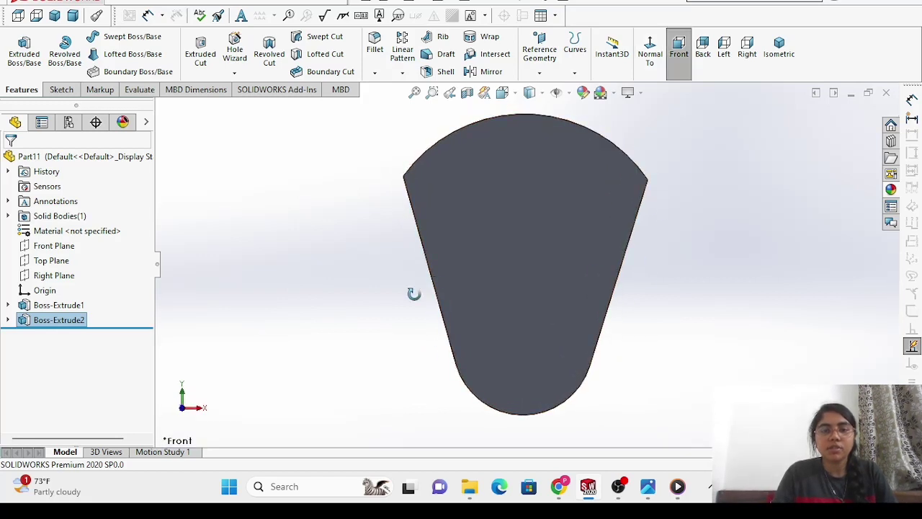
right_click(290, 86)
left_click(347, 92)
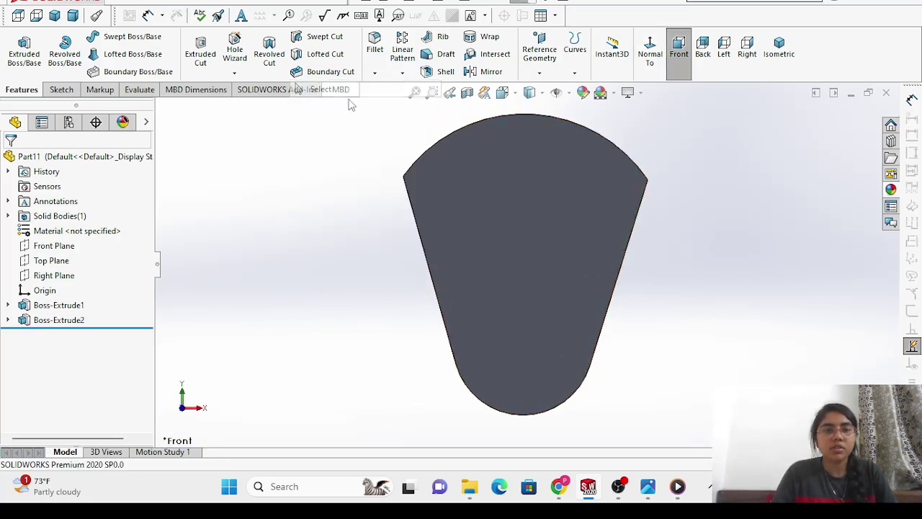
left_click(552, 306)
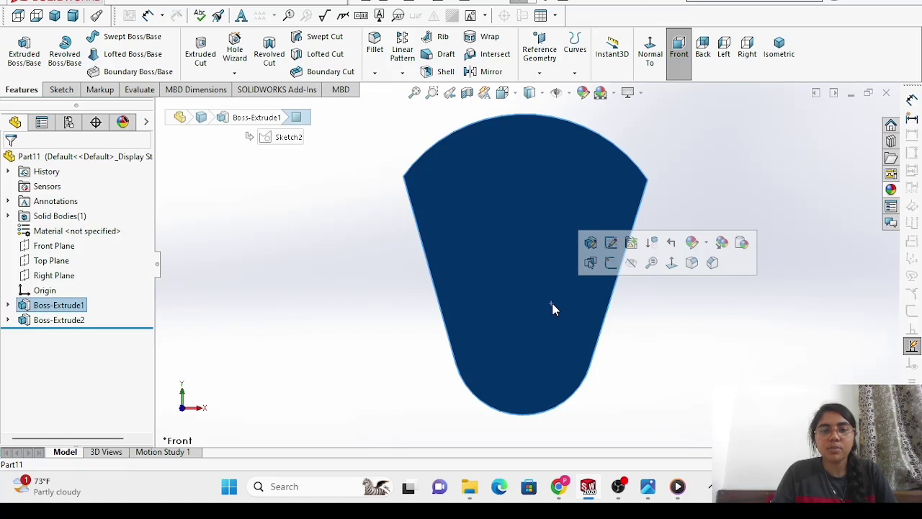
left_click(488, 266)
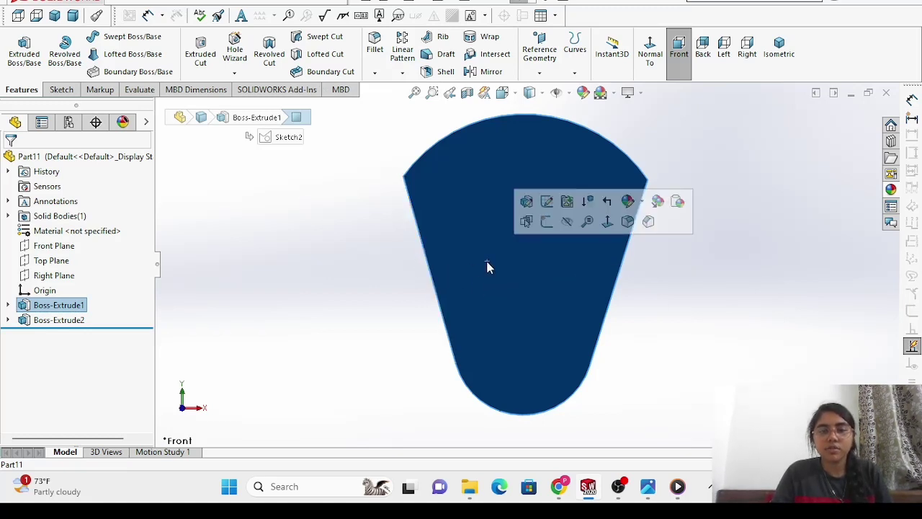
left_click(545, 222)
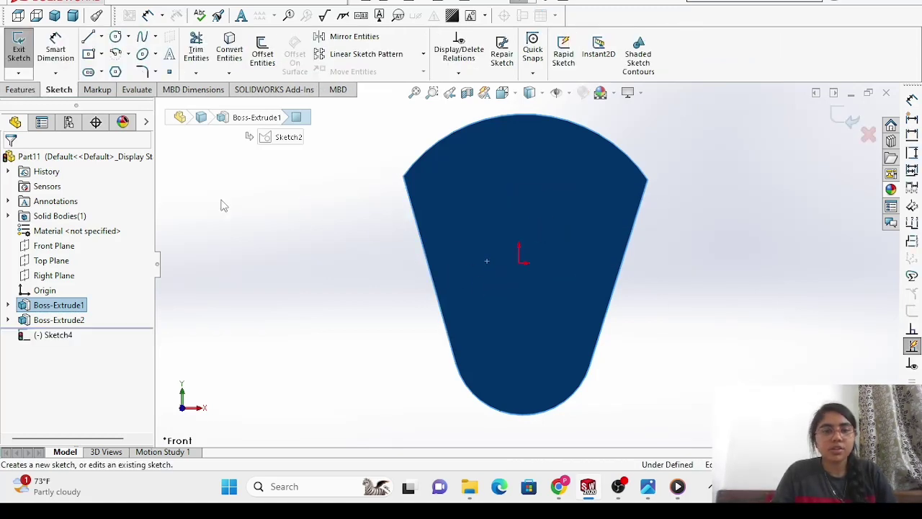
Check the main journal's diameter and length in Crankshaft.png.
mouse_move(679, 490)
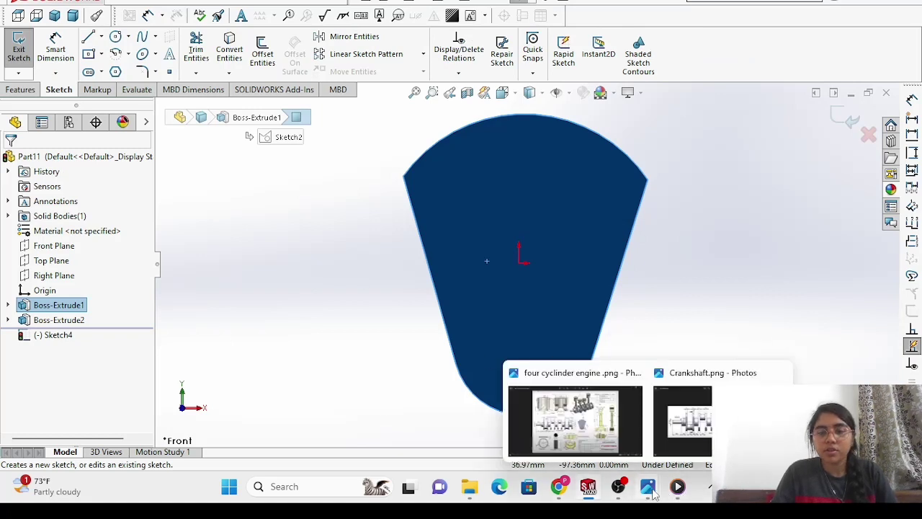
left_click(692, 431)
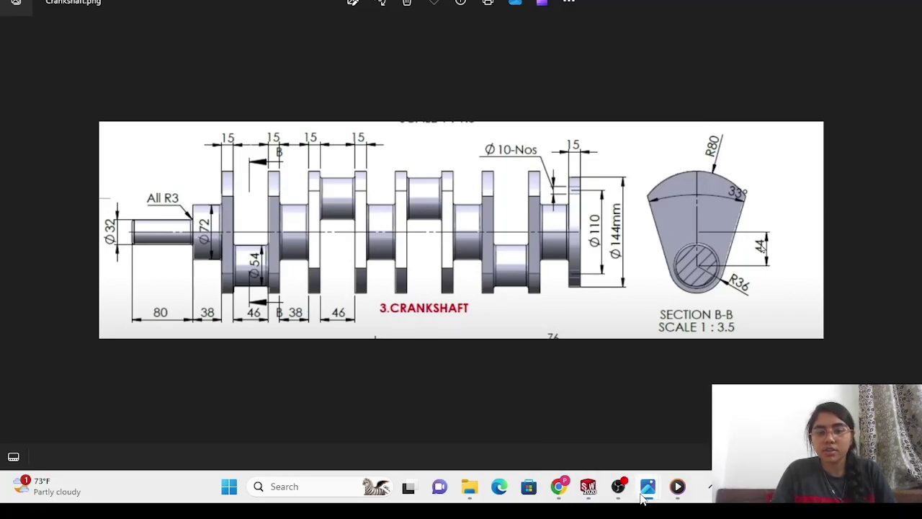
mouse_move(611, 494)
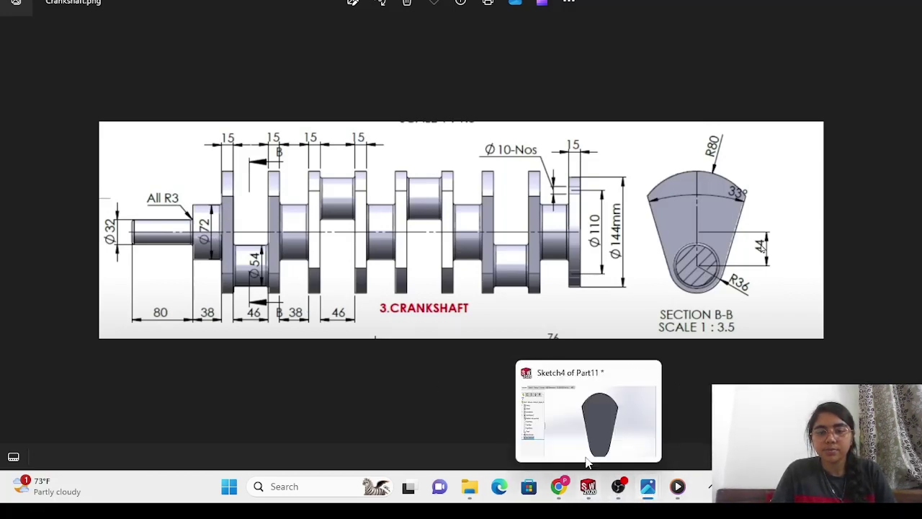
left_click(582, 445)
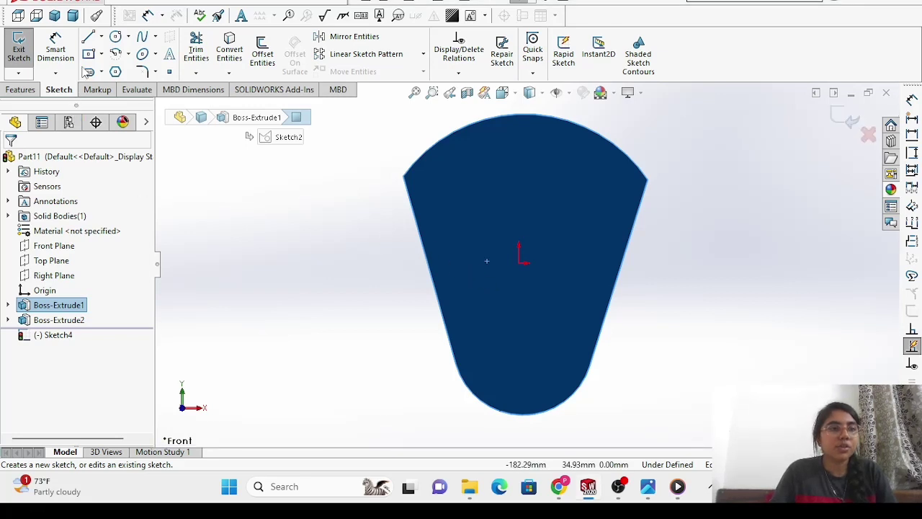
left_click(115, 36)
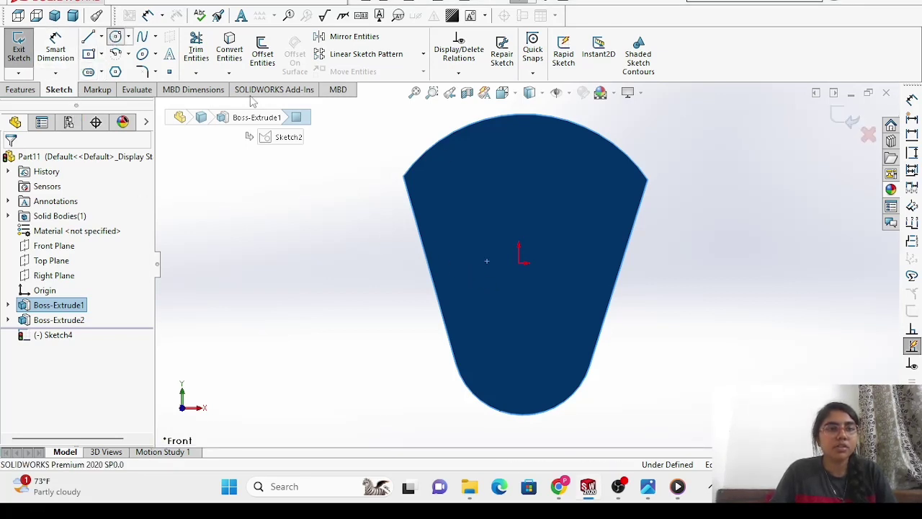
left_click(519, 263)
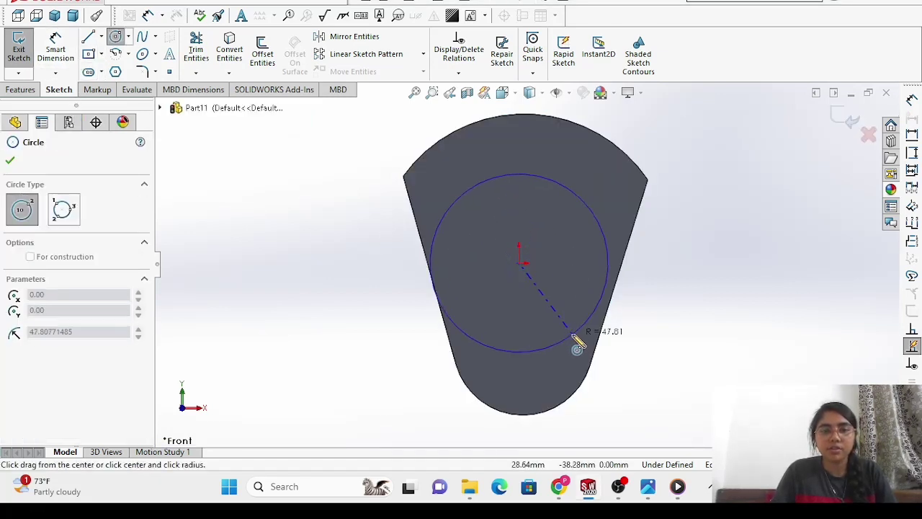
key("Escape")
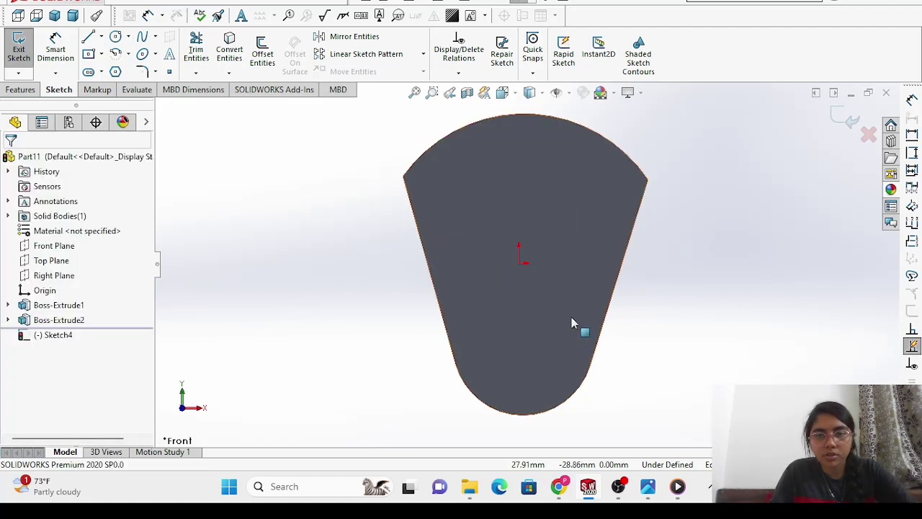
Draw a circle about 66 mm in diameter on the web's front face, centered on the origin.
left_click(116, 36)
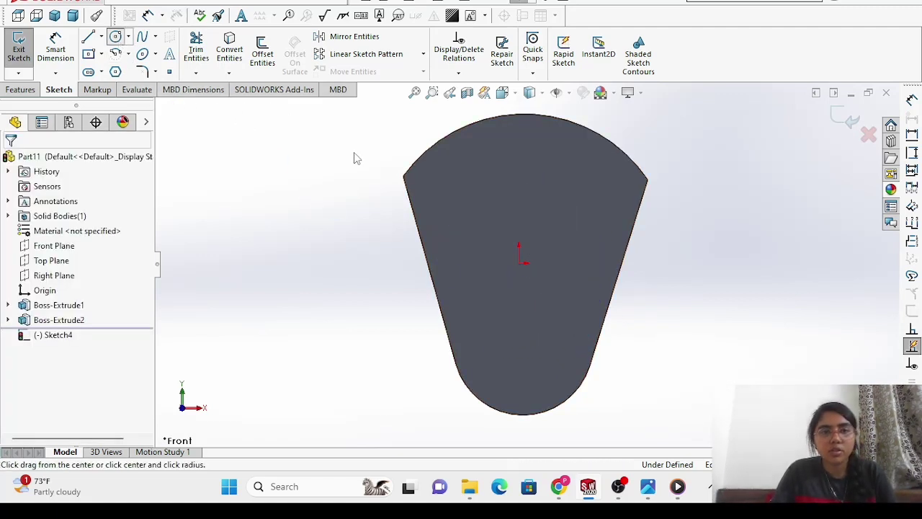
scroll(449, 206, "down", 3)
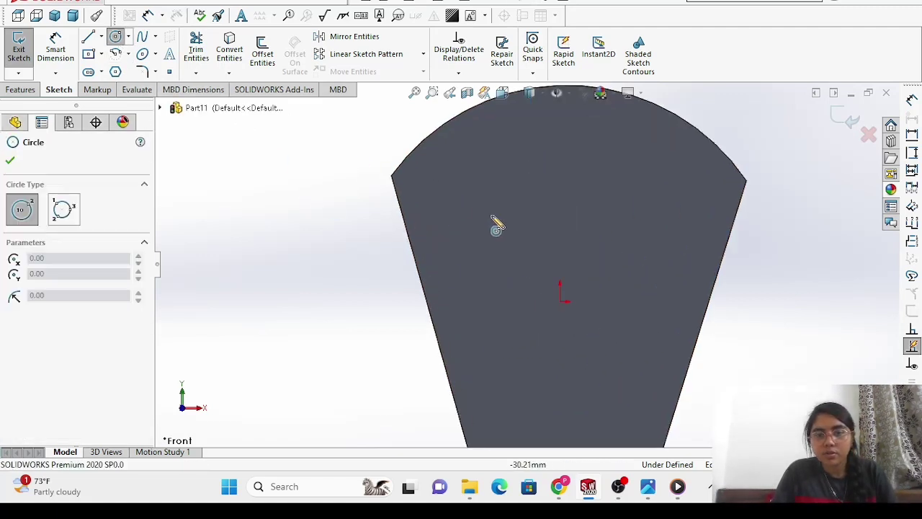
left_click(559, 301)
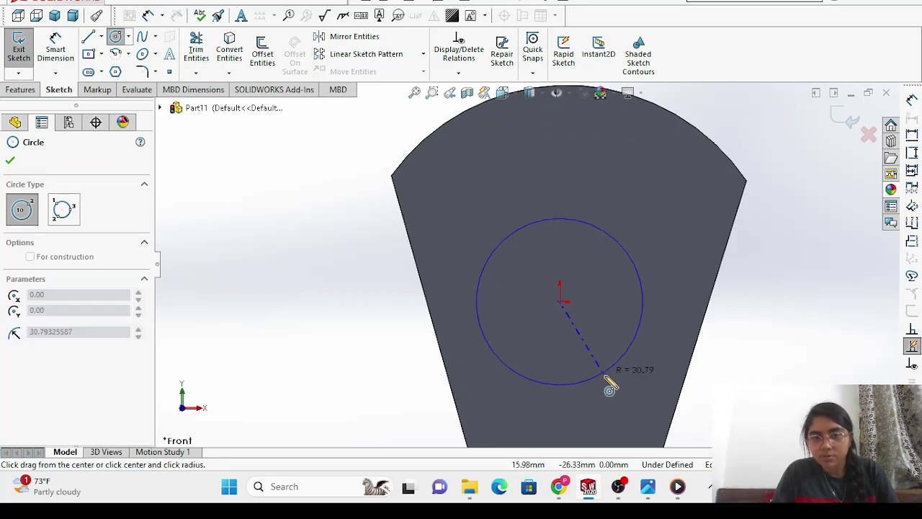
scroll(612, 375, "up", 2)
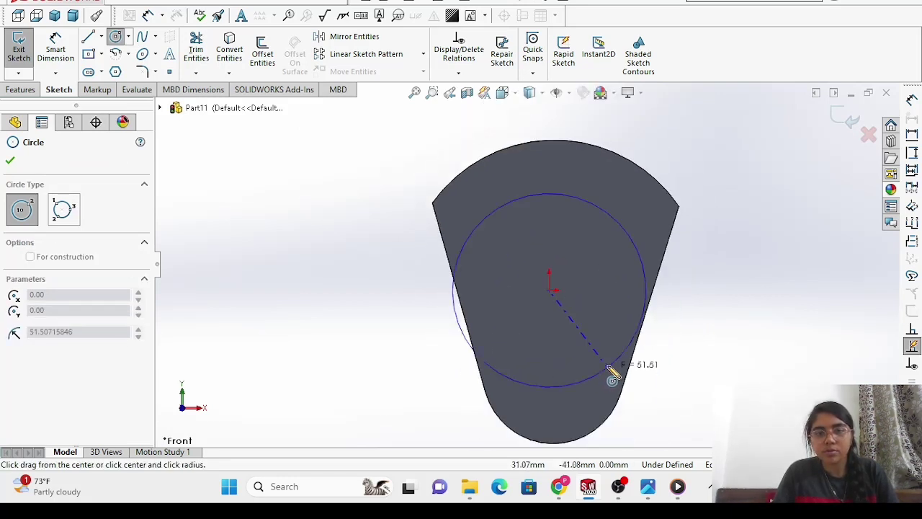
left_click(589, 343)
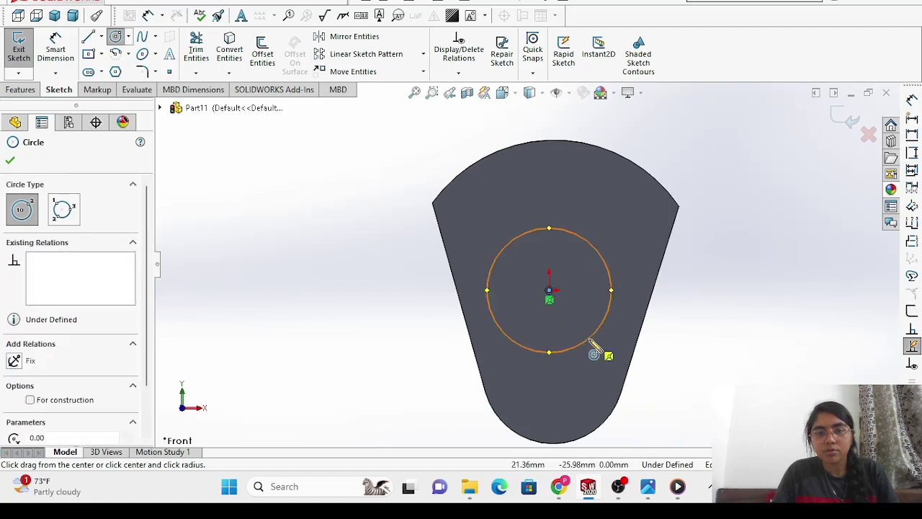
right_click(203, 292)
left_click(250, 299)
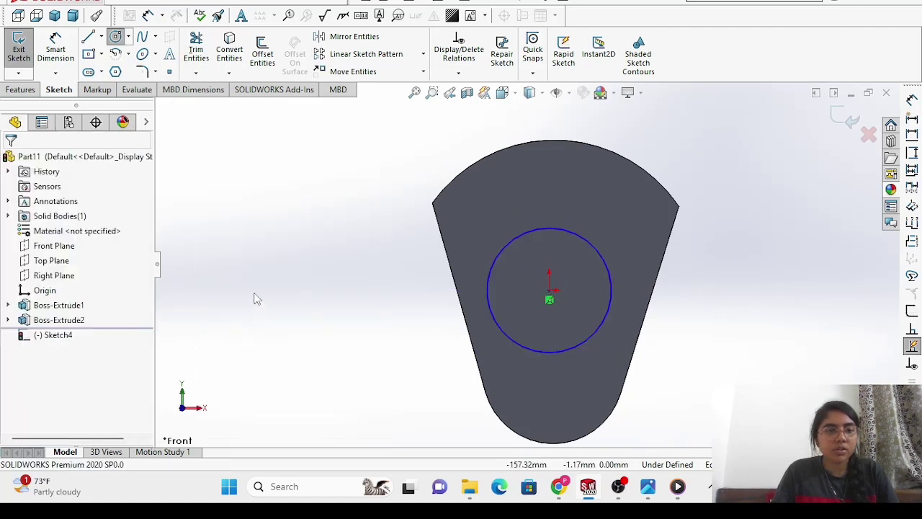
Dimension the circle's diameter to 72 mm, and delete that dimension from the sketch.
left_click(55, 49)
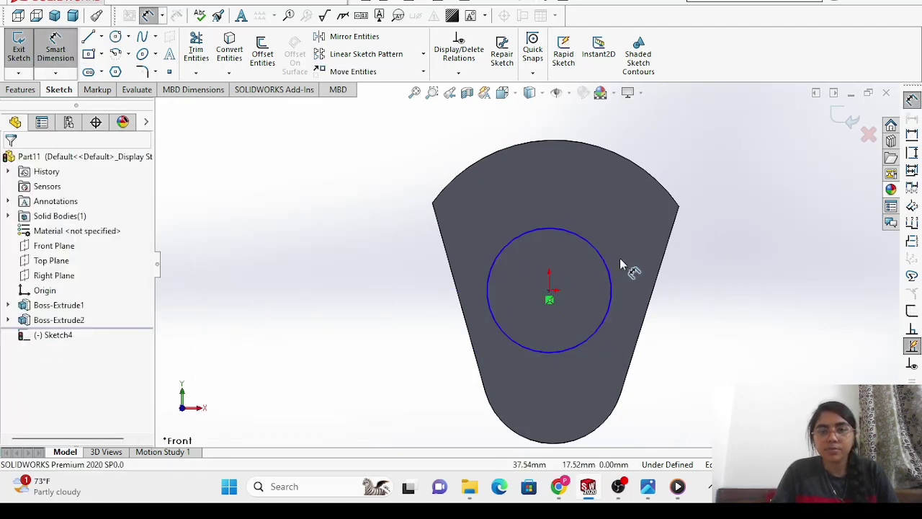
left_click(612, 279)
left_click(774, 302)
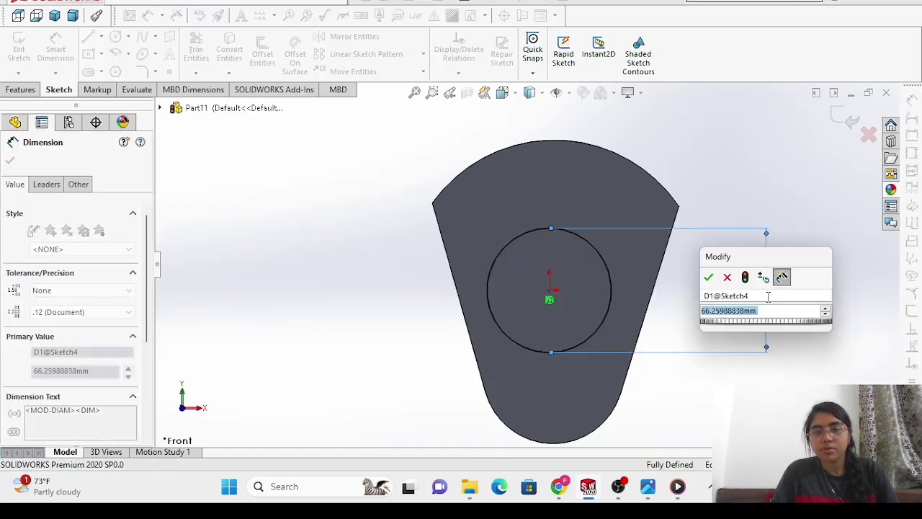
key("BackSpace")
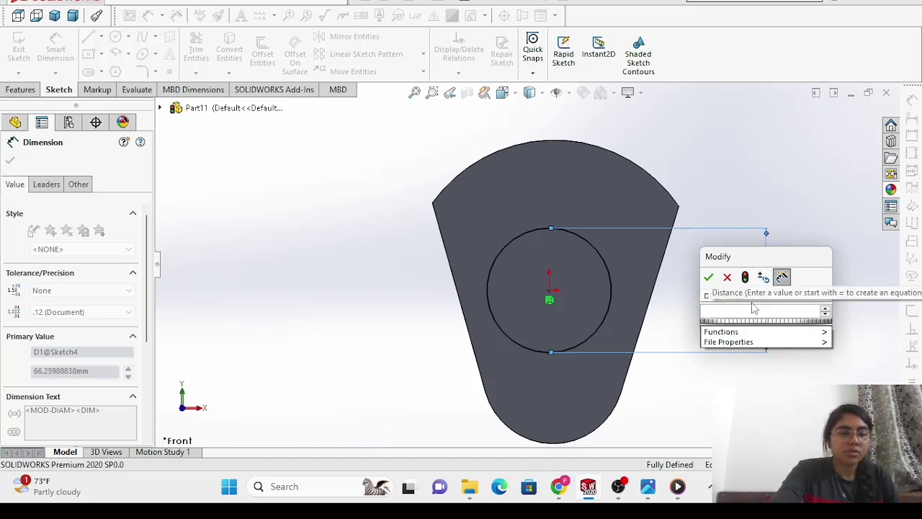
type("72")
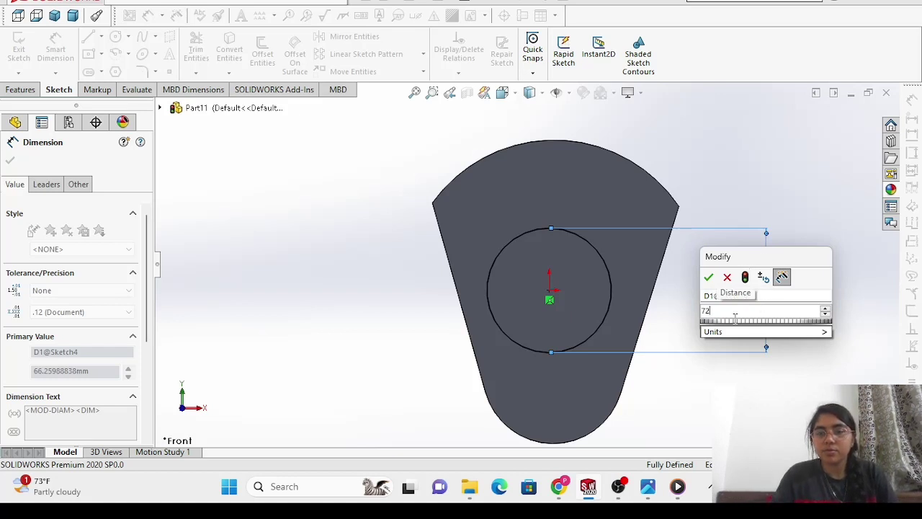
left_click(709, 278)
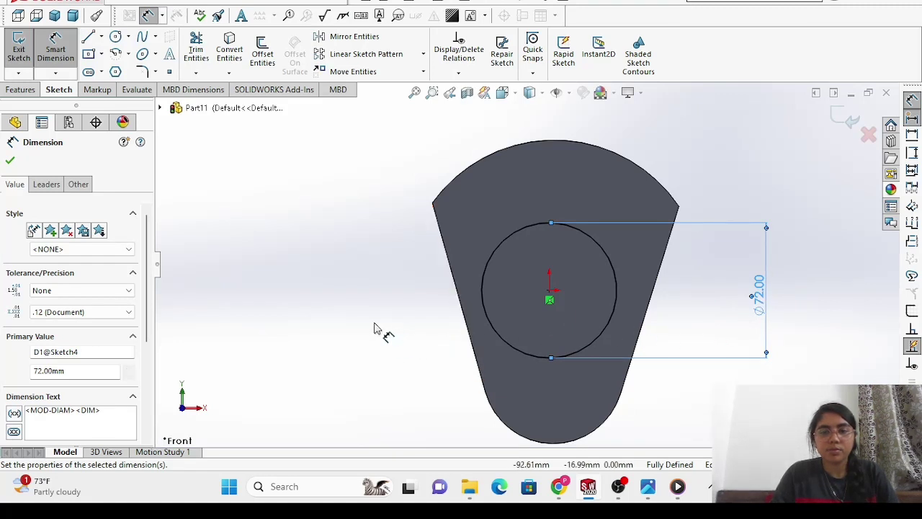
key("Delete")
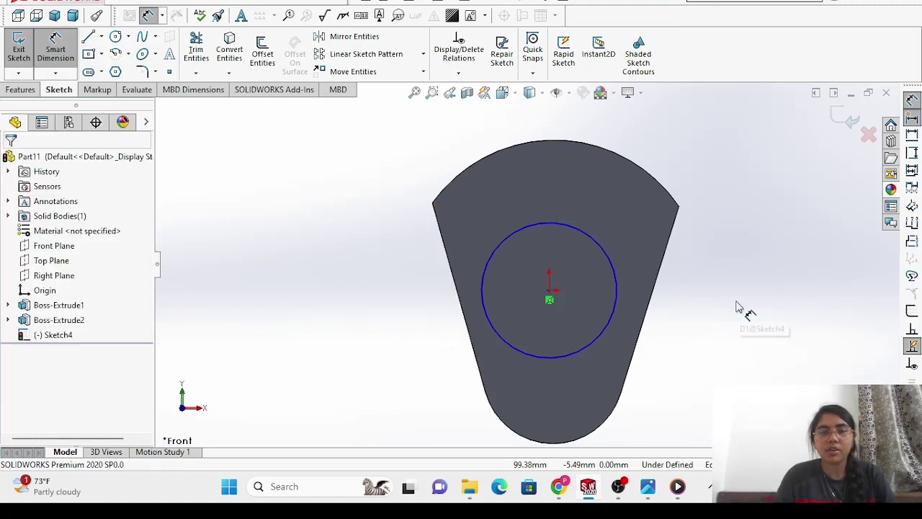
Extrude the circle on the web's front face as a merged boss to a blind depth of 38 mm.
left_click(21, 90)
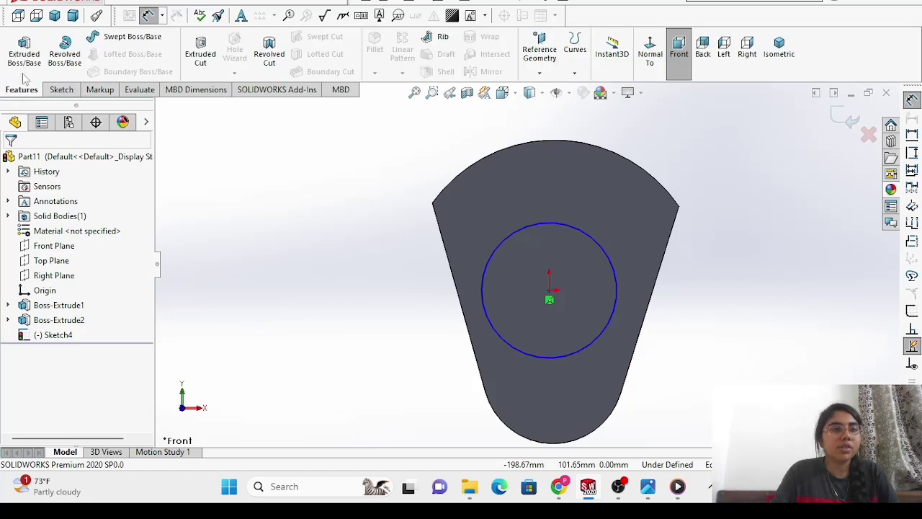
left_click(21, 53)
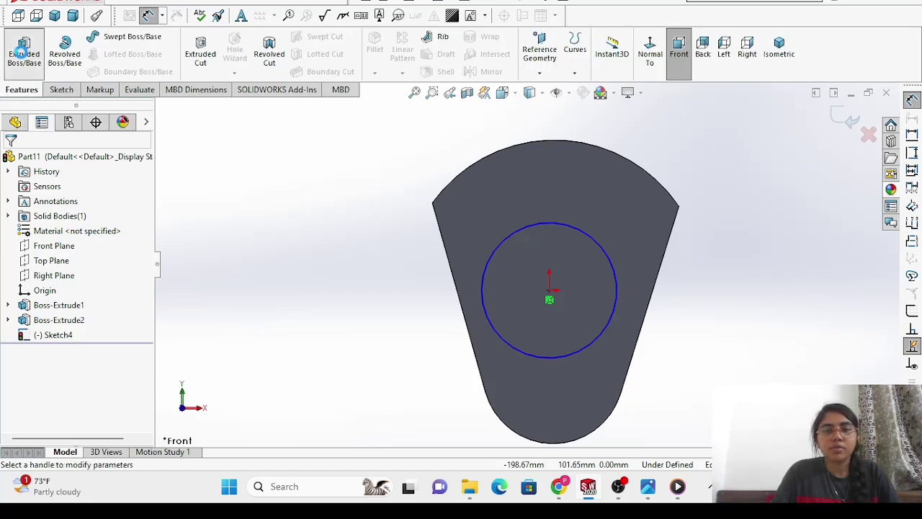
mouse_move(646, 490)
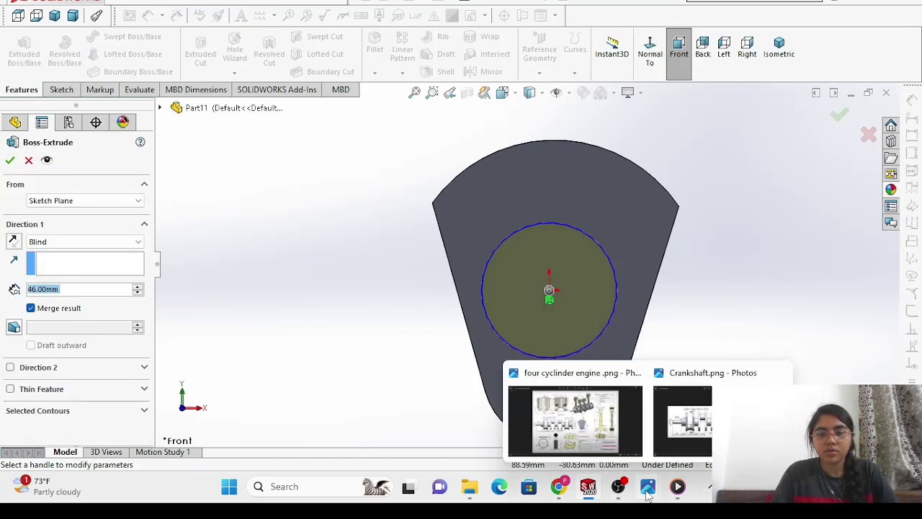
mouse_move(684, 436)
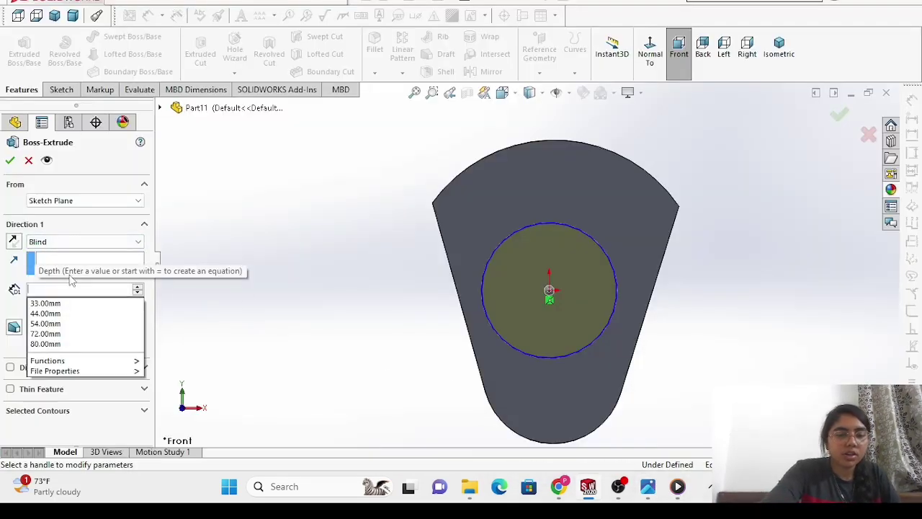
type("38")
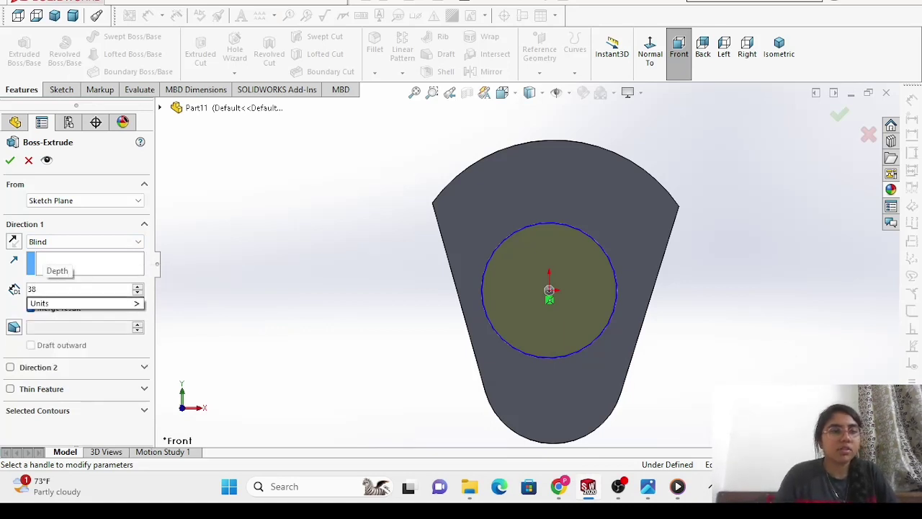
left_click(9, 162)
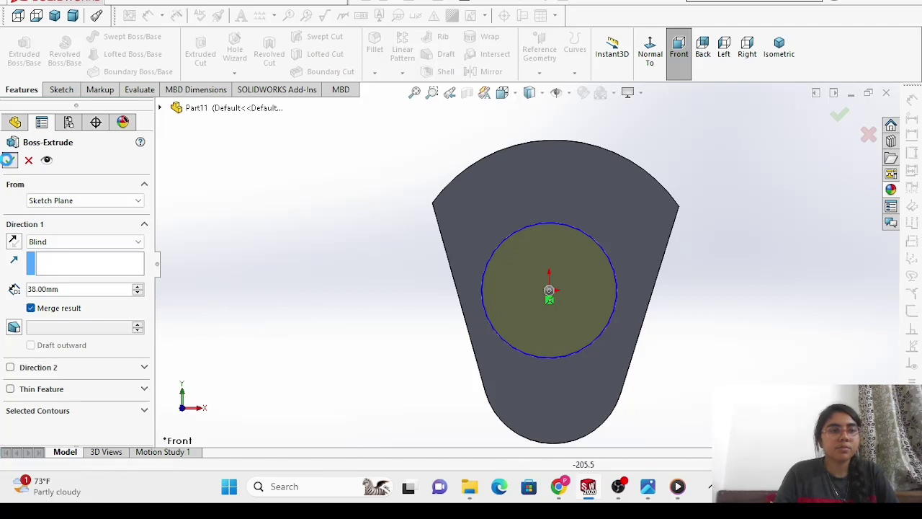
left_click(9, 162)
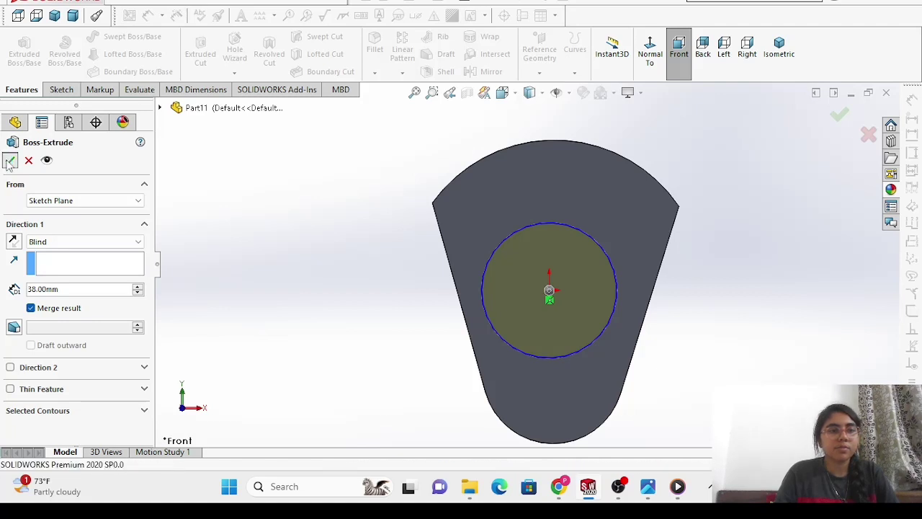
Create a mid plane between the web's crankpin-side face and the crankpin's end face.
right_click(306, 267)
mouse_move(360, 229)
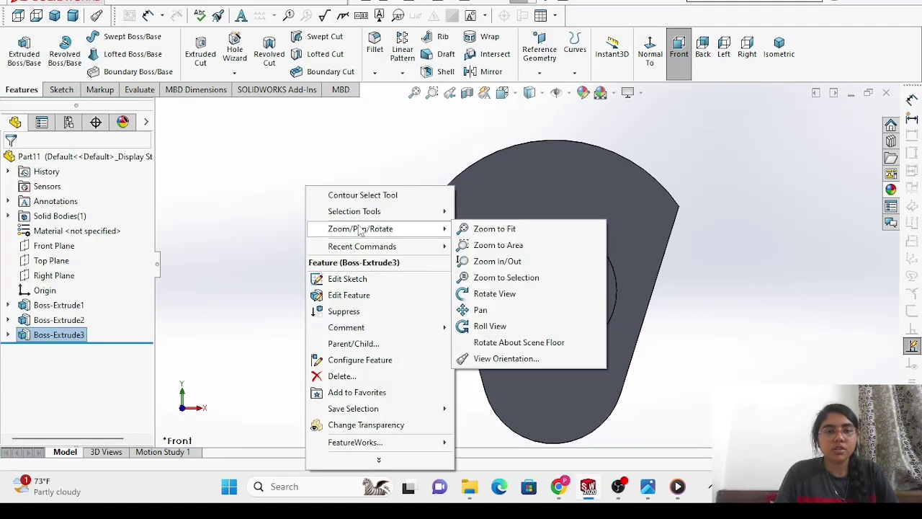
left_click(468, 293)
left_click_drag(404, 300, 317, 294)
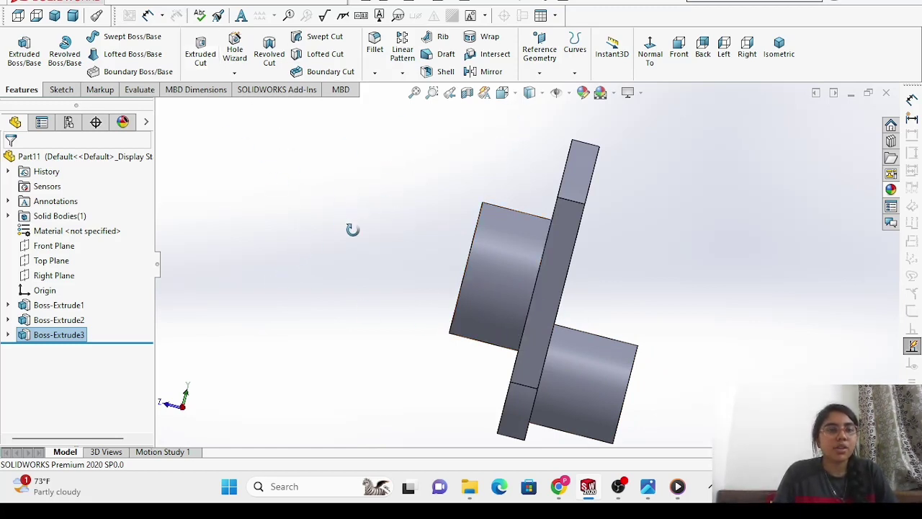
right_click(267, 174)
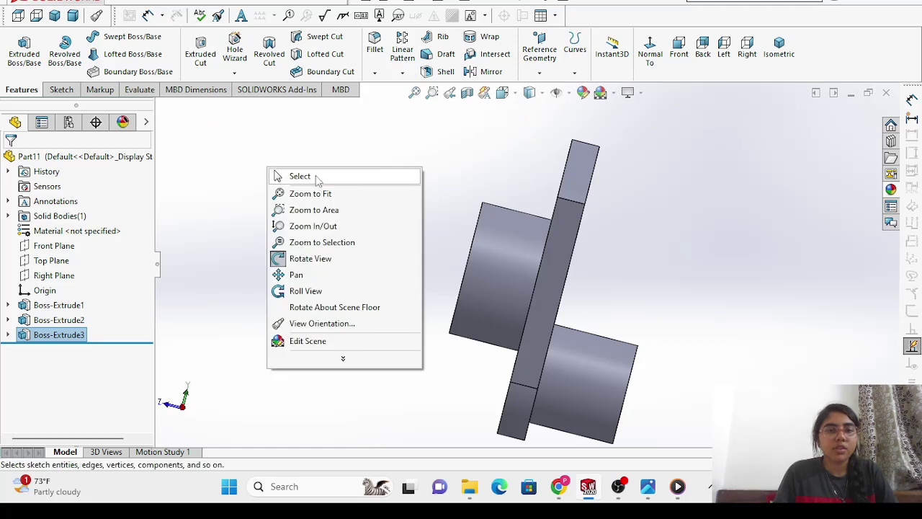
left_click(315, 179)
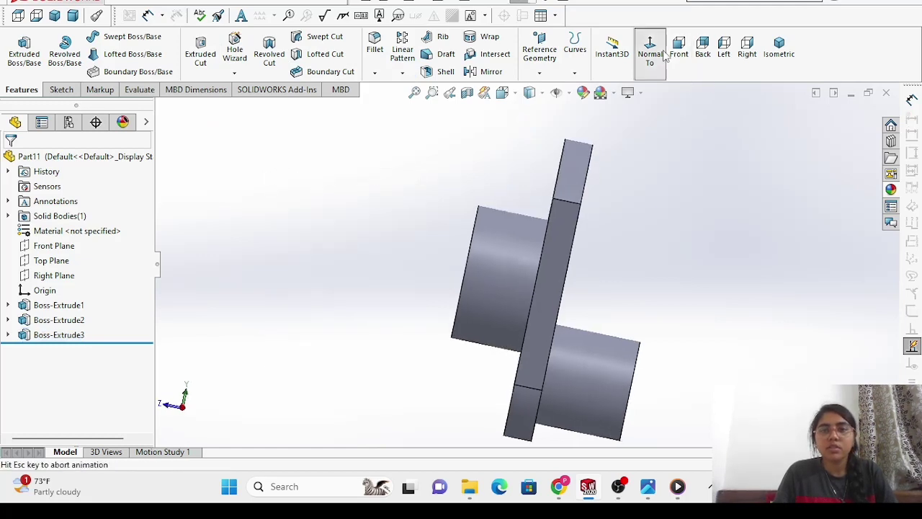
left_click(747, 49)
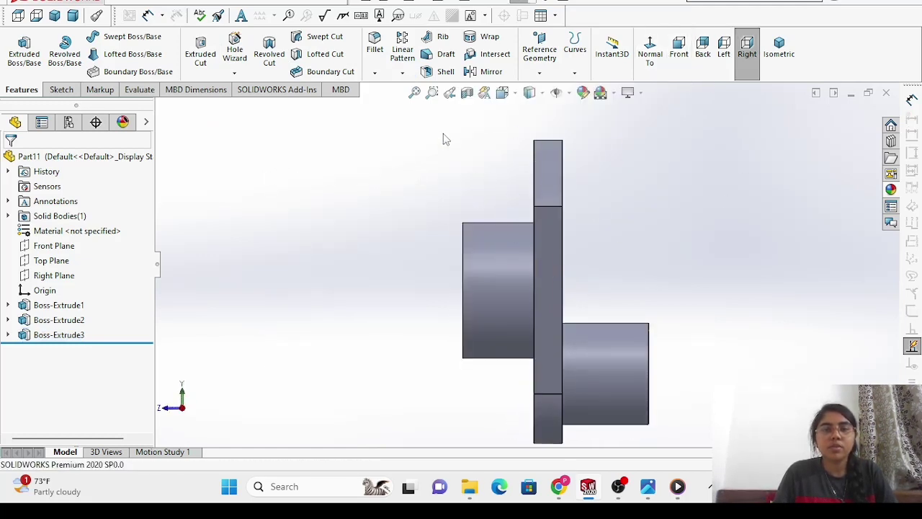
left_click(531, 57)
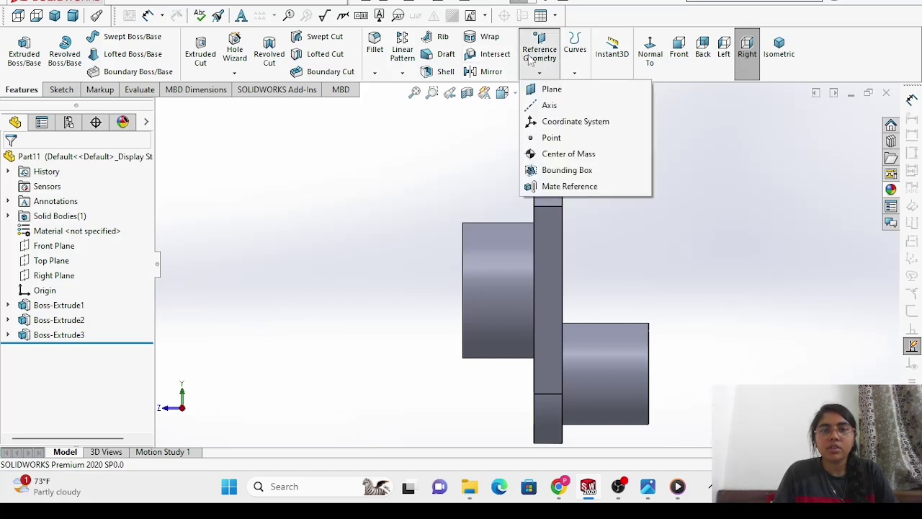
left_click(556, 92)
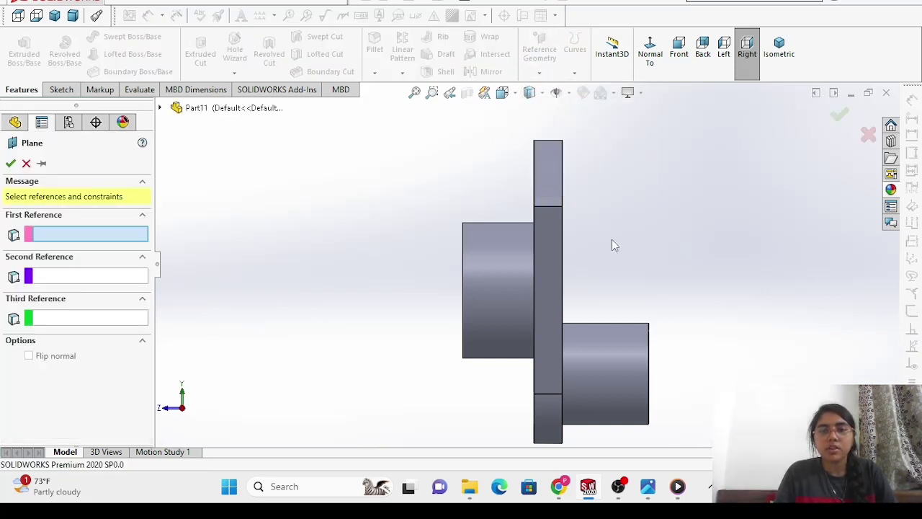
key("Left")
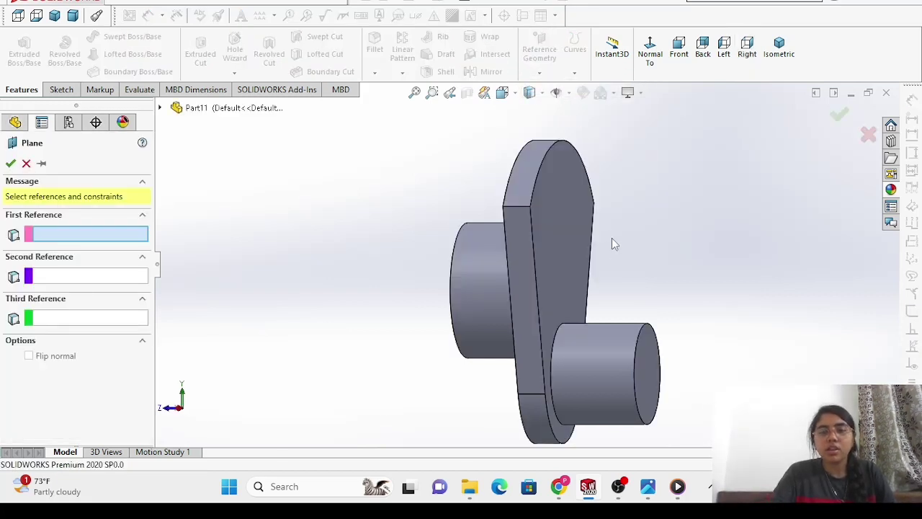
left_click(542, 220)
left_click(646, 389)
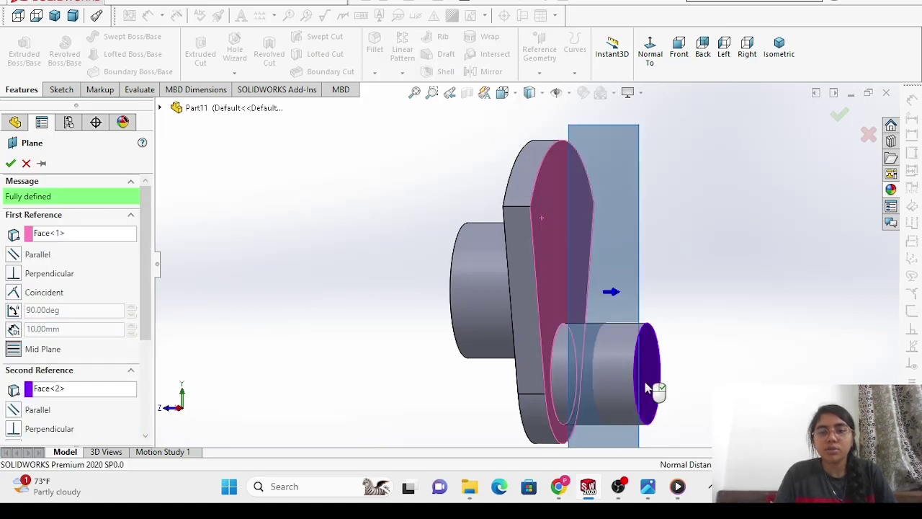
left_click(10, 163)
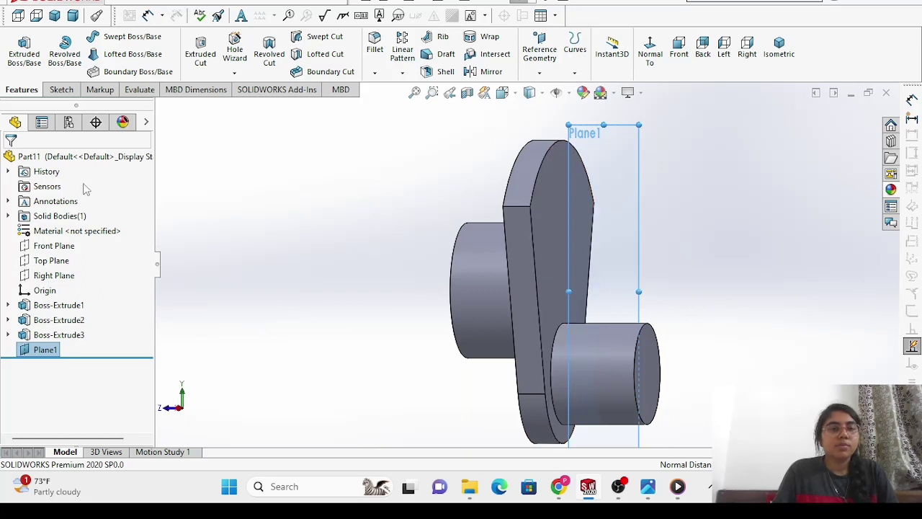
Mirror the whole crank body about the crankpin's mid plane, with solids merged.
left_click(489, 71)
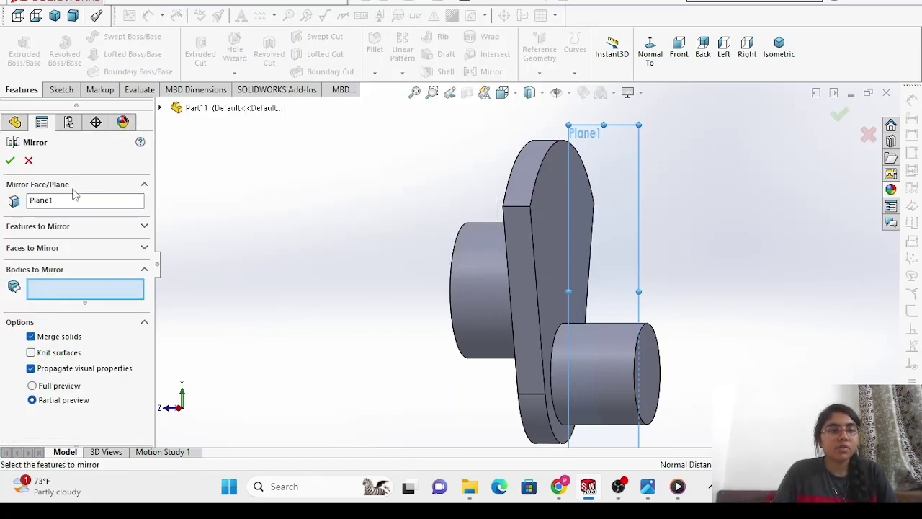
left_click(625, 242)
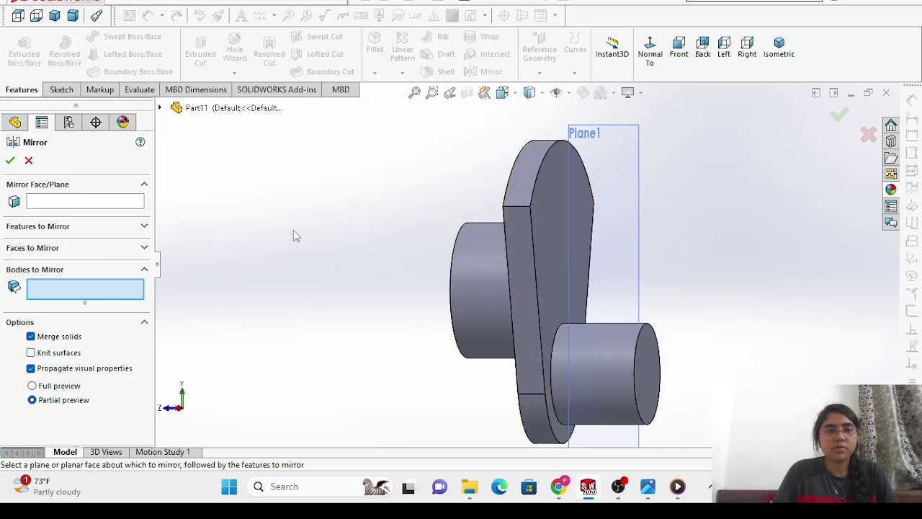
left_click(84, 203)
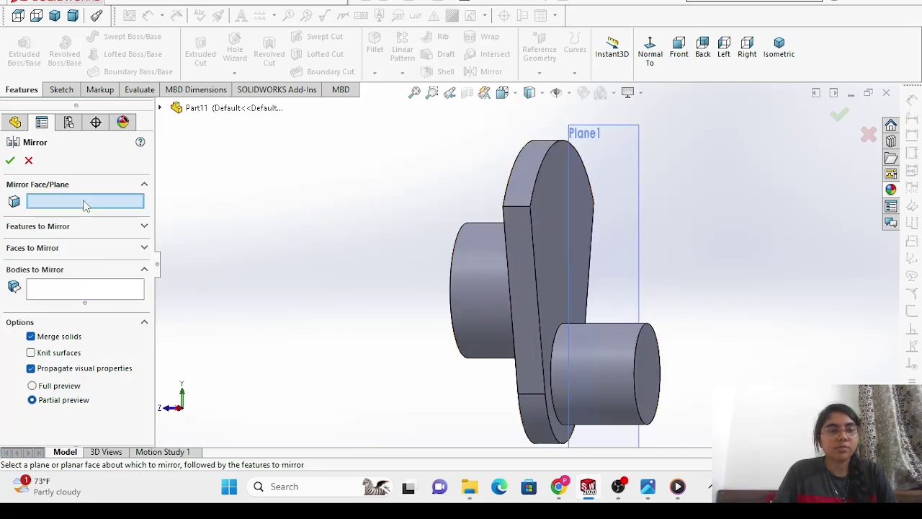
left_click(623, 238)
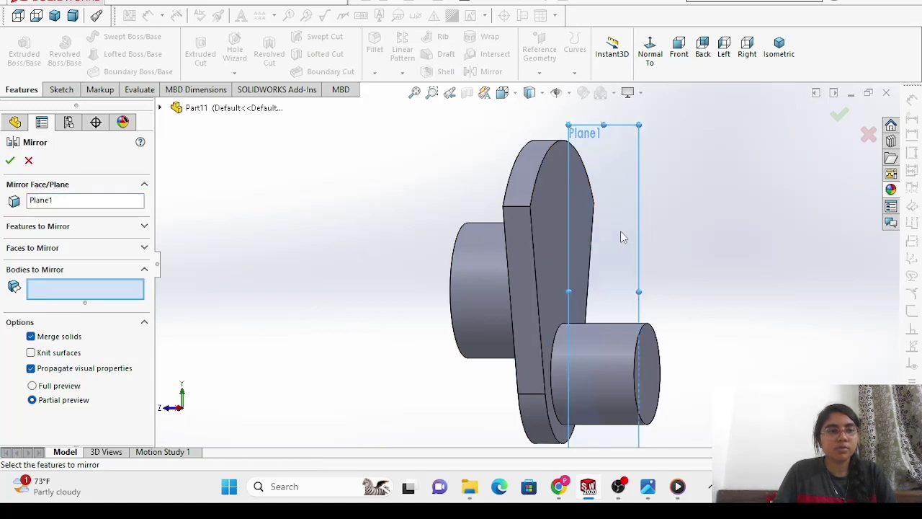
left_click(518, 287)
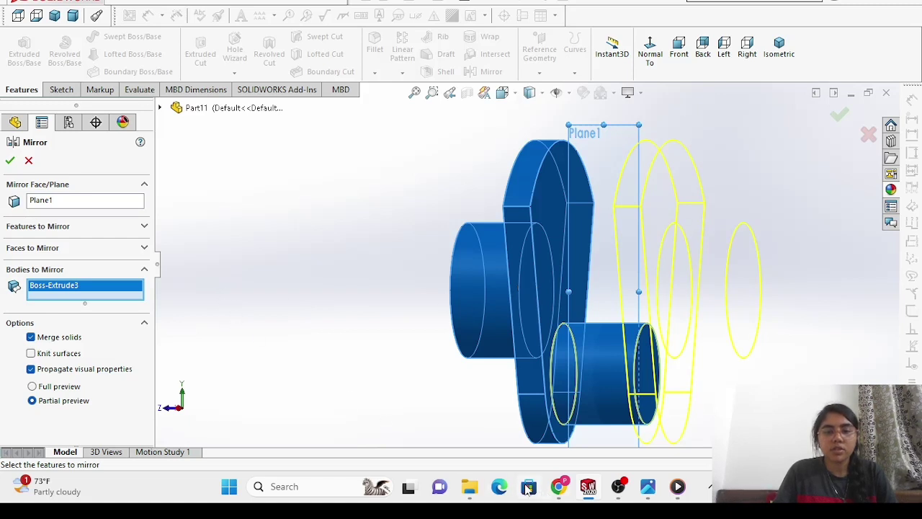
key("ctrl+4")
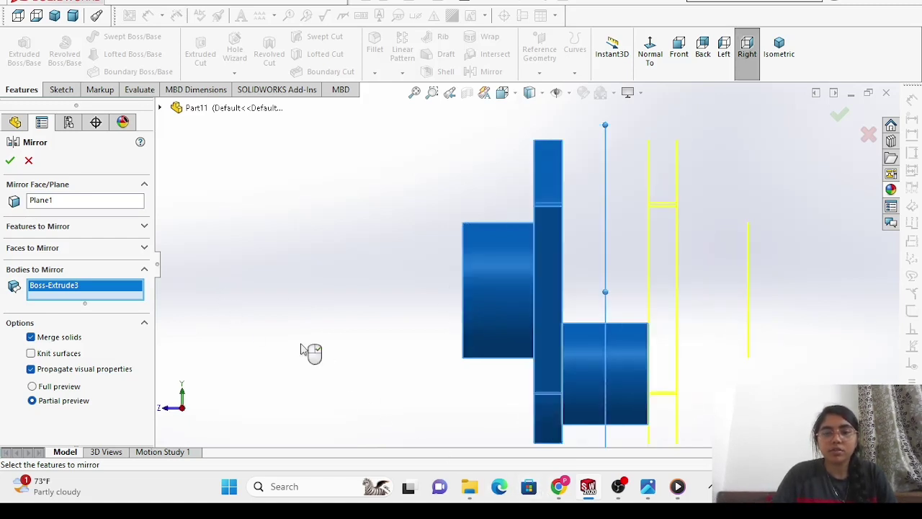
left_click(10, 161)
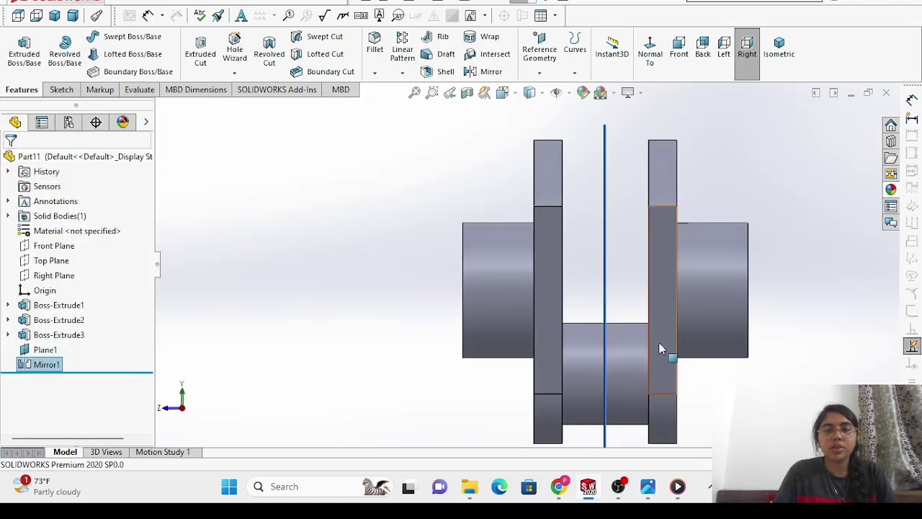
Examine the mirrored crank throw at an angle, with both webs, the crankpin and the journals in view.
right_click(200, 245)
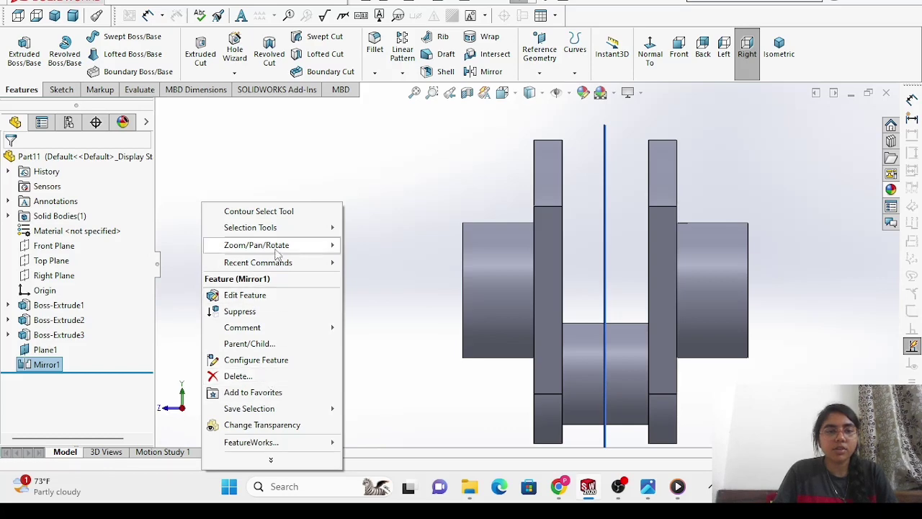
mouse_move(277, 248)
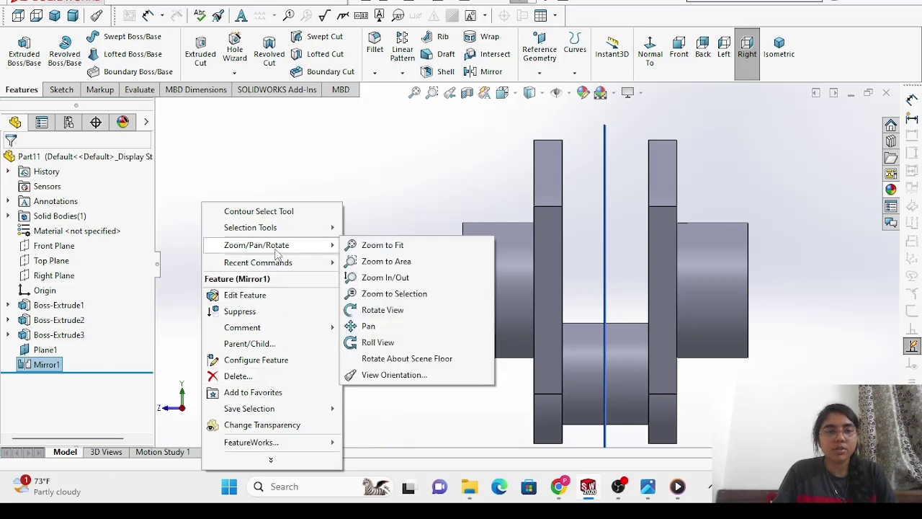
left_click(379, 311)
mouse_move(379, 311)
left_mouse_down()
mouse_move(305, 290)
mouse_move(447, 317)
mouse_move(358, 323)
mouse_move(366, 322)
left_mouse_up()
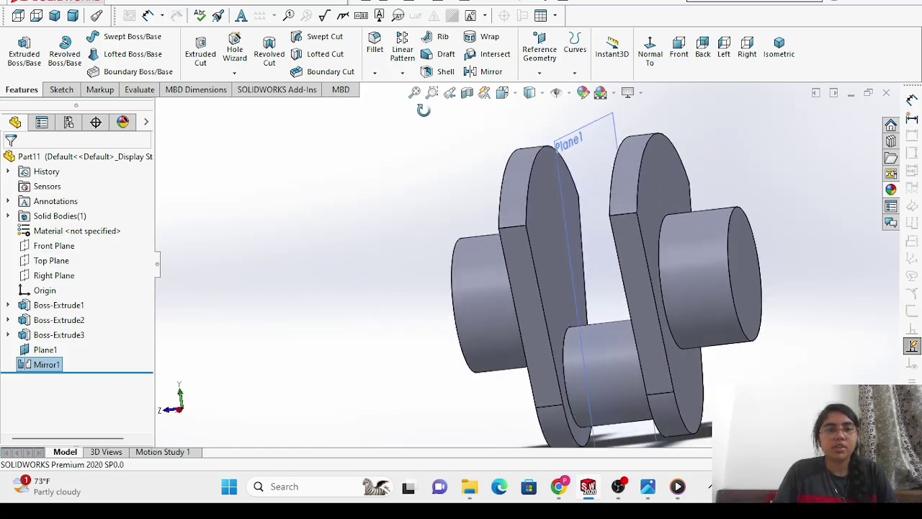
left_click(649, 52)
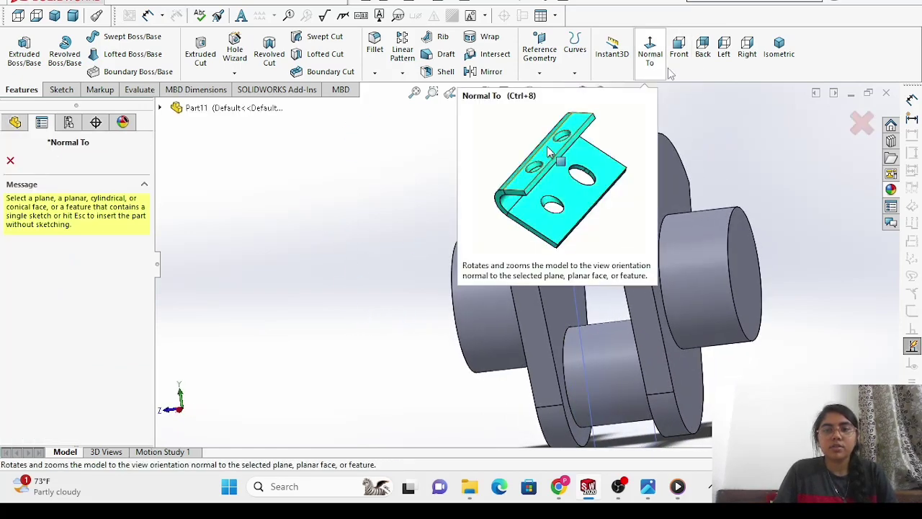
left_click(649, 56)
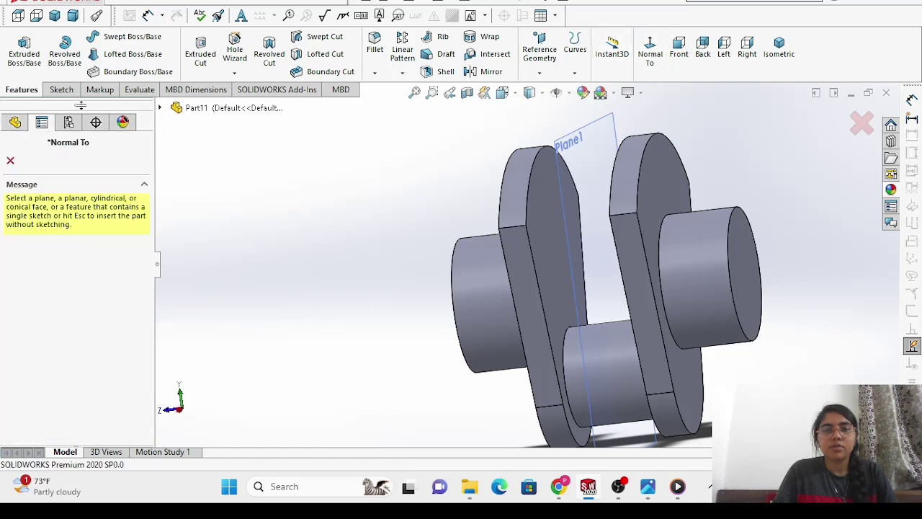
left_click(72, 15)
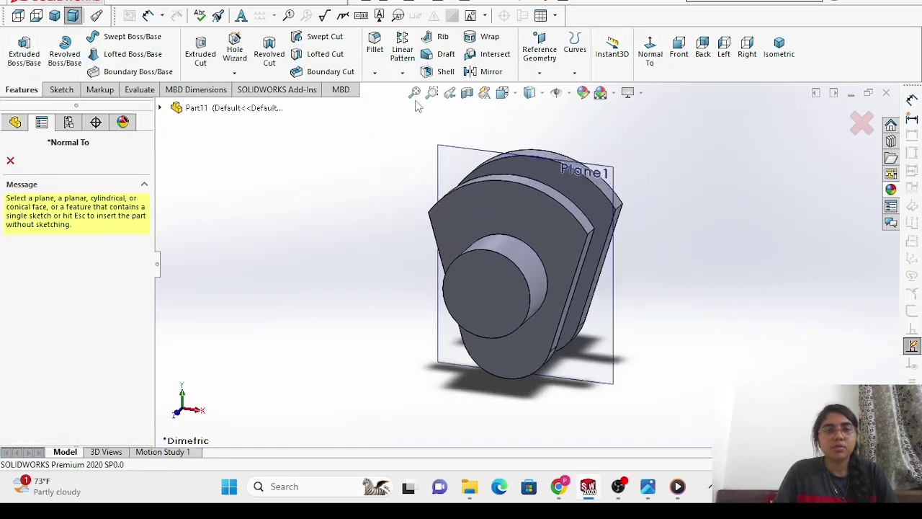
right_click(309, 259)
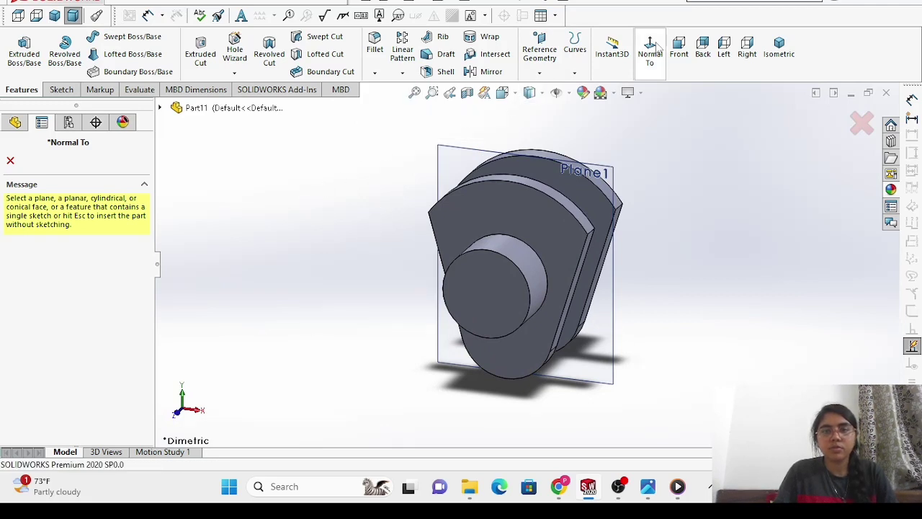
left_click(679, 48)
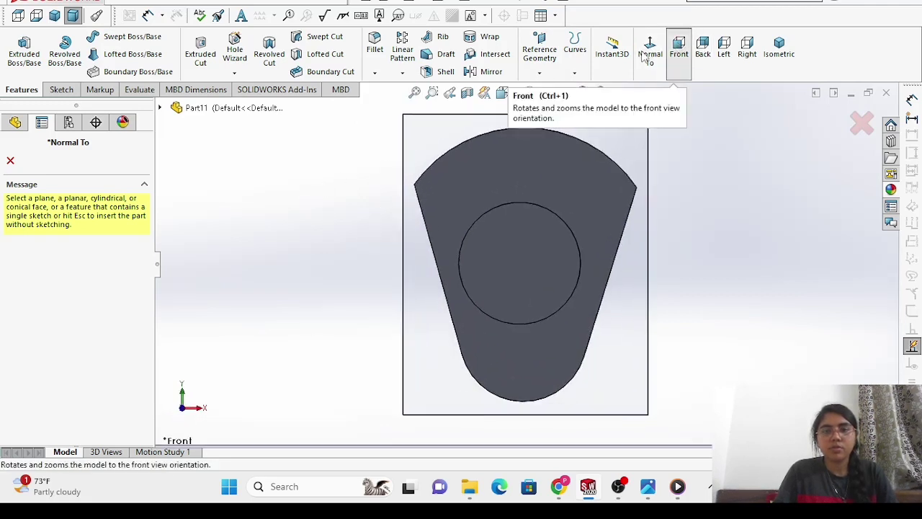
key("Escape")
right_click(278, 271)
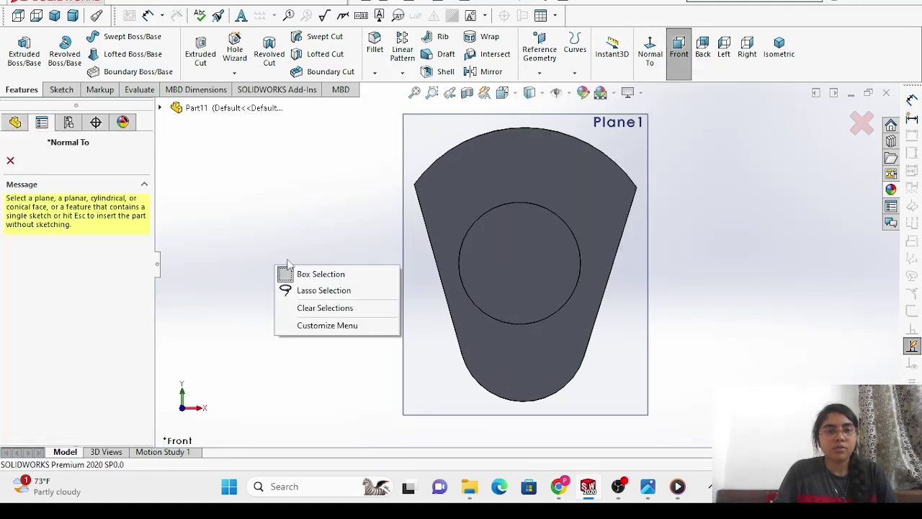
right_click(280, 196)
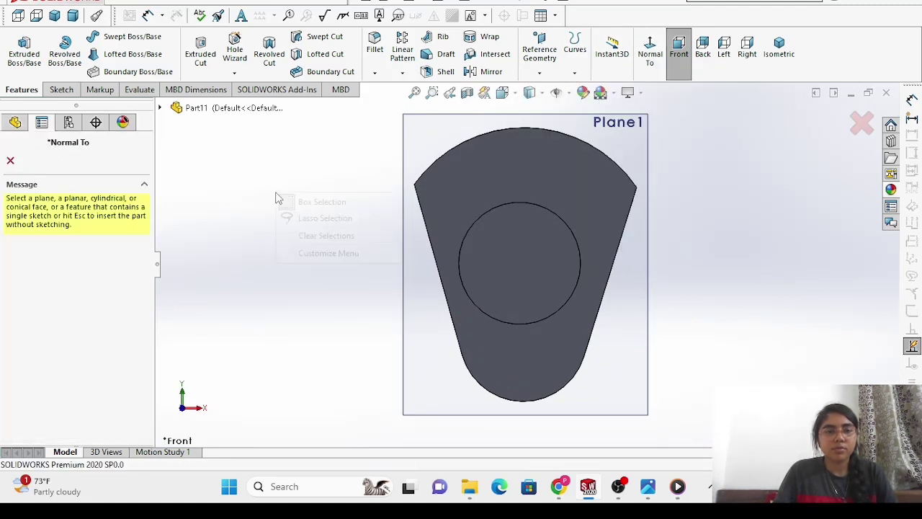
left_click(324, 282)
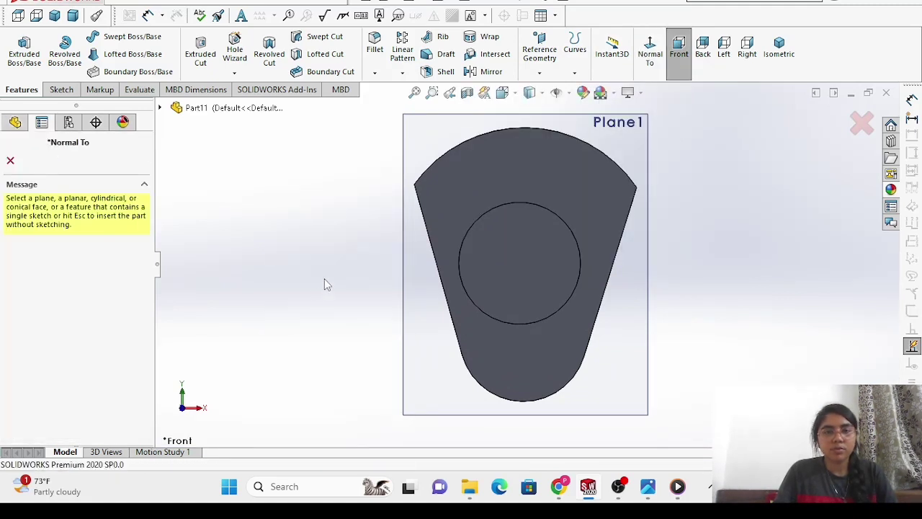
left_click(649, 52)
left_click(54, 16)
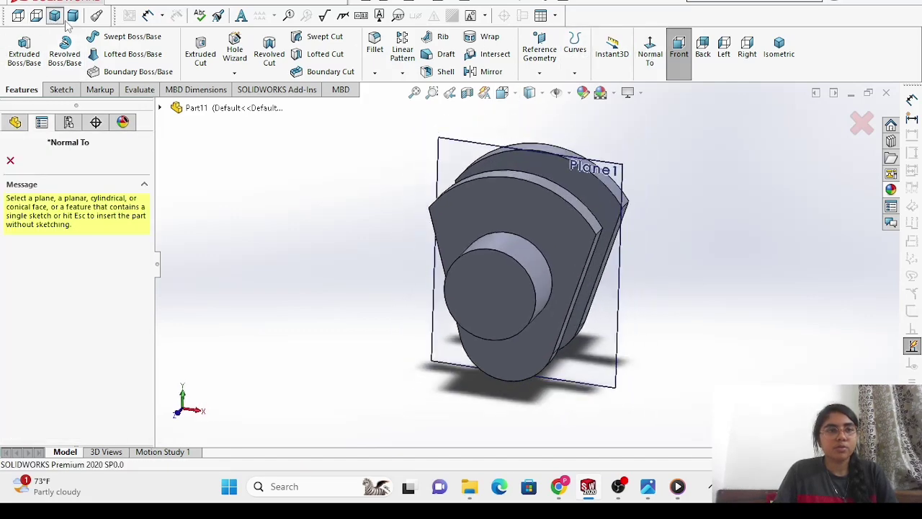
right_click(194, 242)
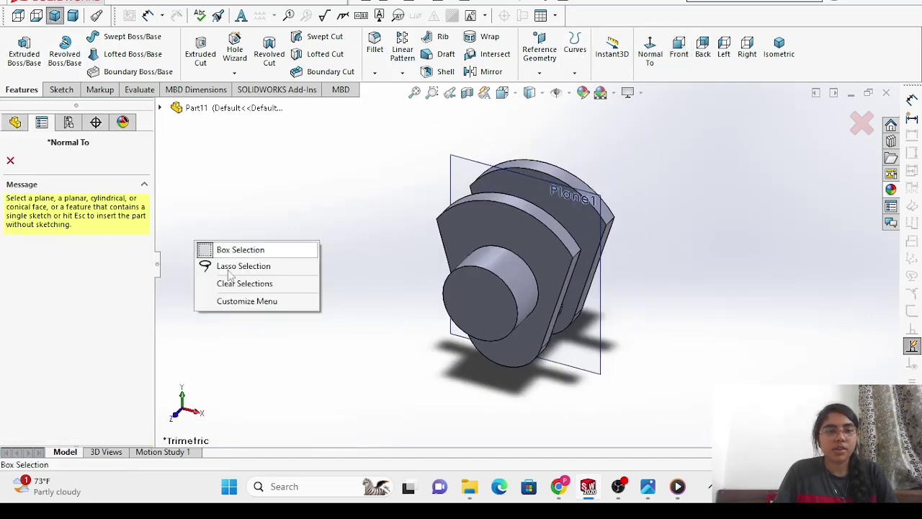
left_click(277, 317)
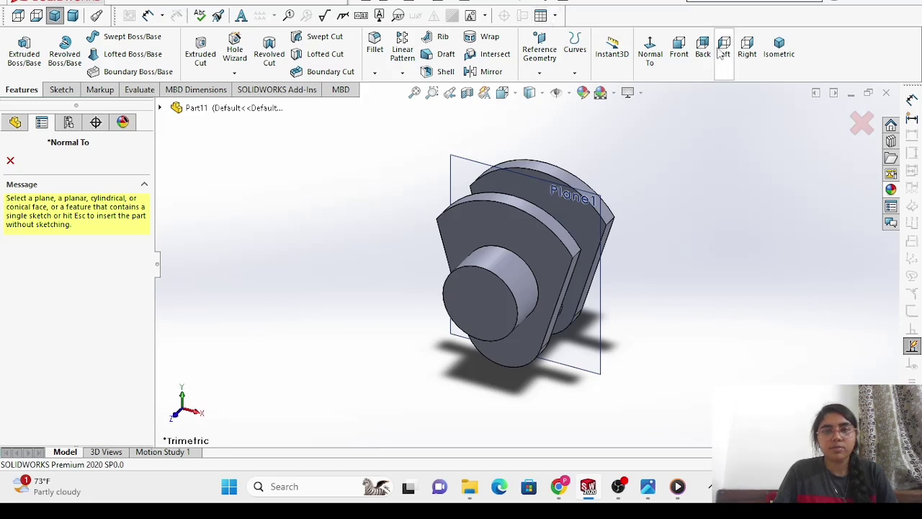
left_click(10, 162)
Examine the crank throw from the right side view, with both webs, the crankpin and the journals in profile.
right_click(311, 237)
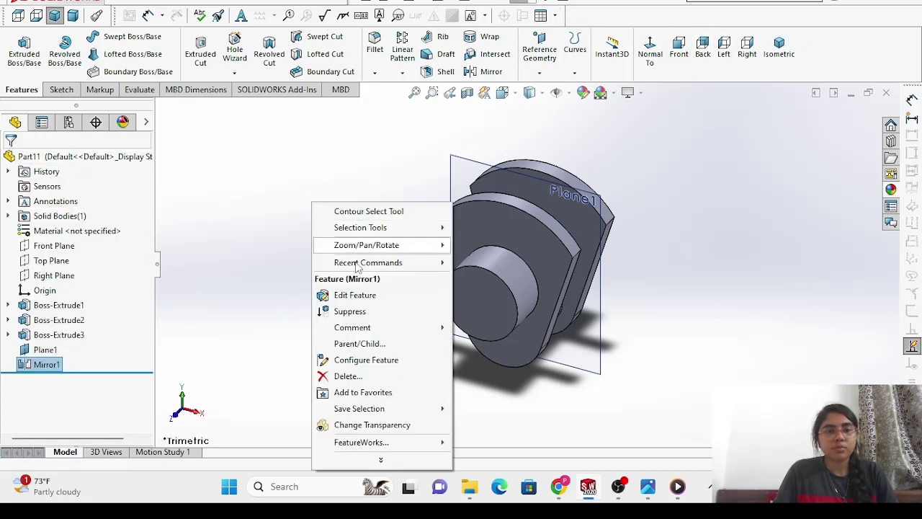
mouse_move(362, 248)
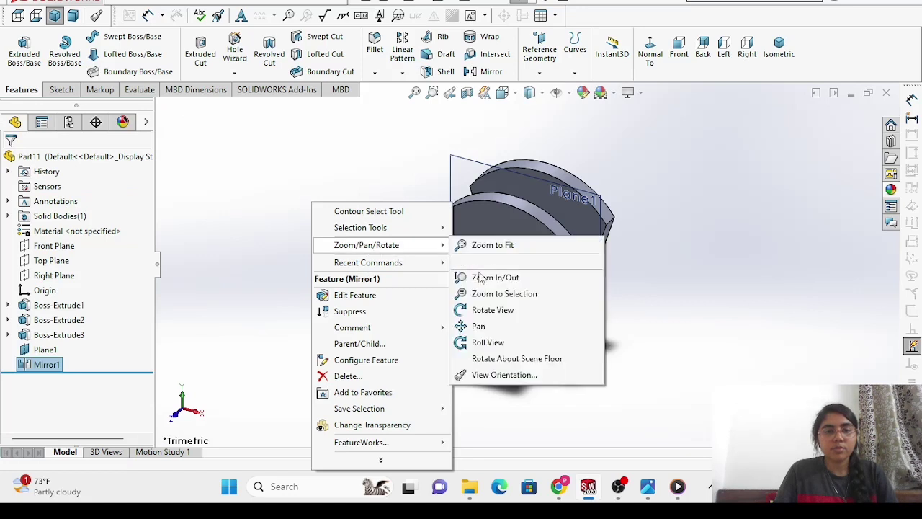
left_click(476, 309)
left_click_drag(375, 288, 291, 232)
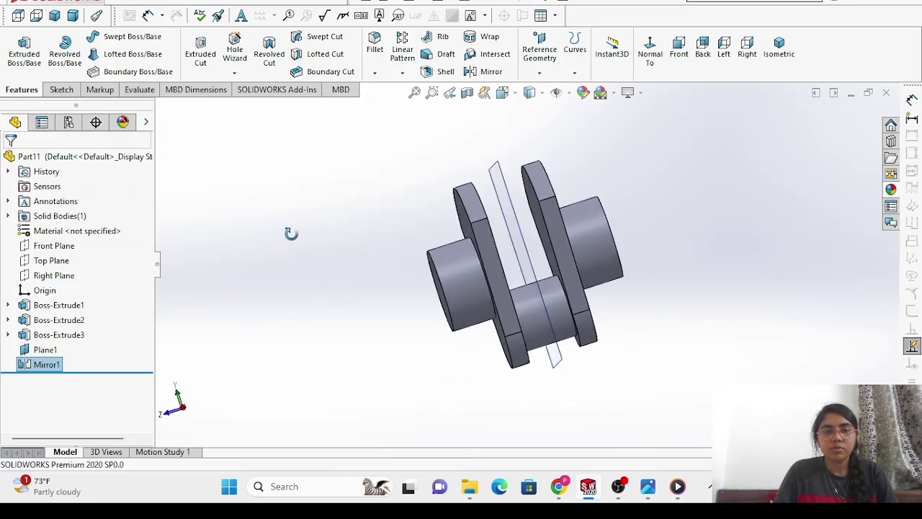
left_click(650, 49)
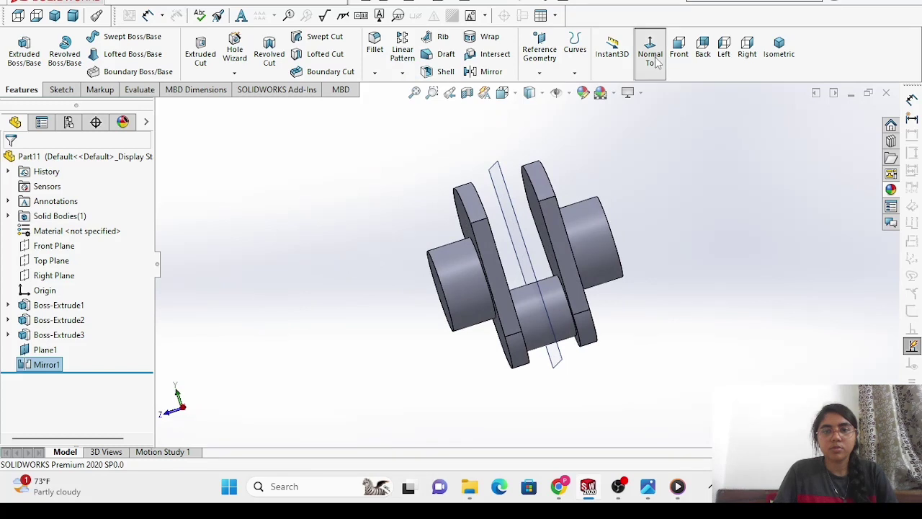
left_click(747, 54)
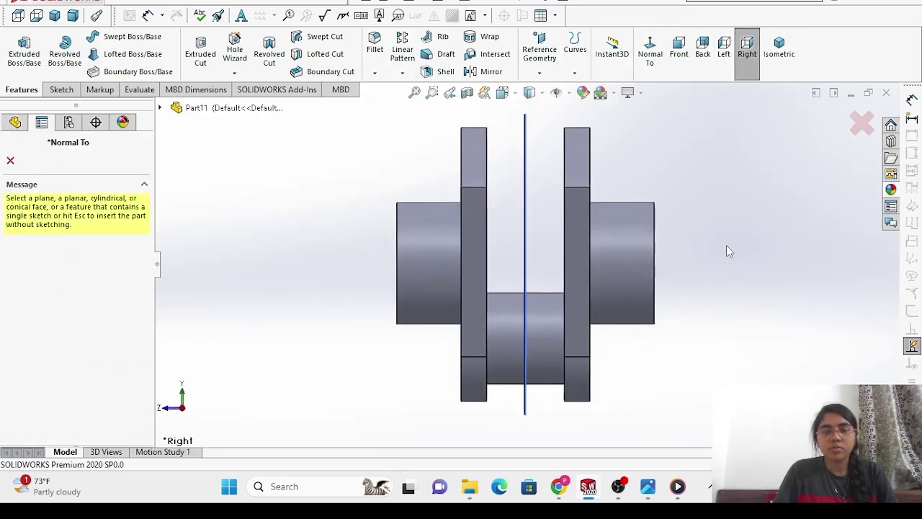
right_click(690, 284)
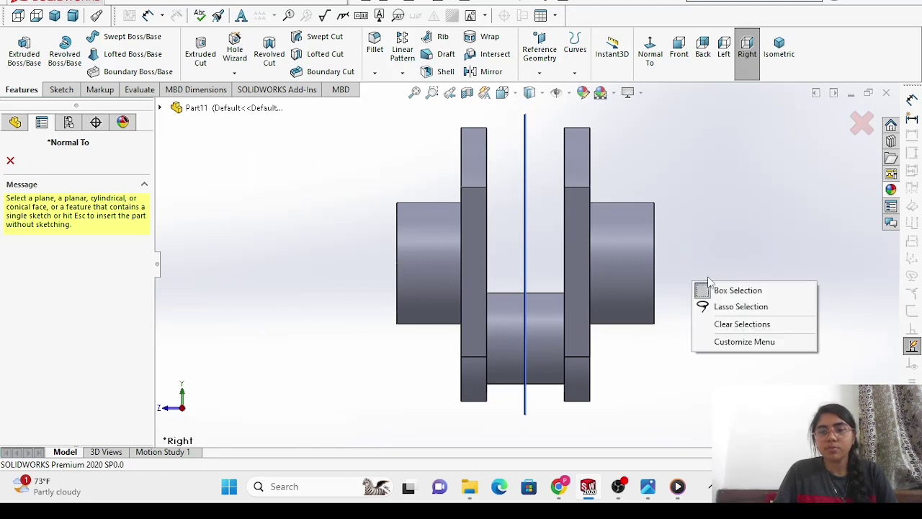
left_click(683, 224)
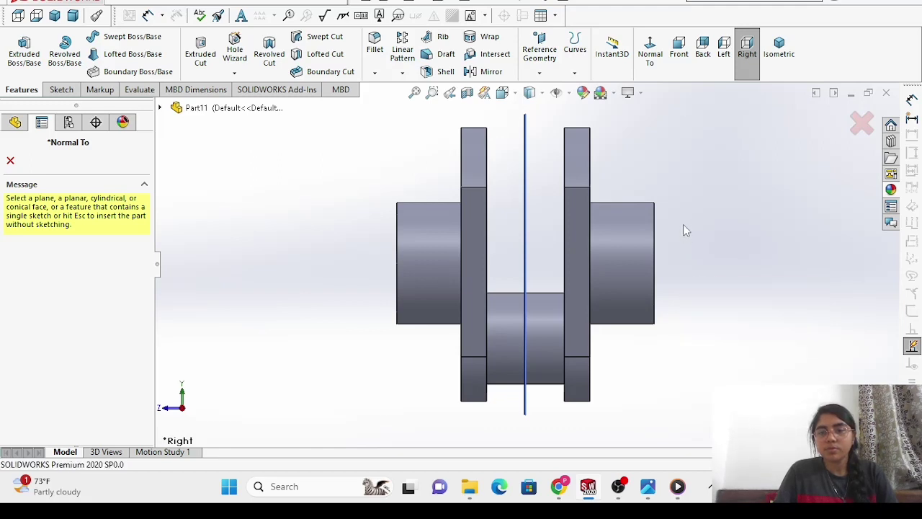
left_click(10, 160)
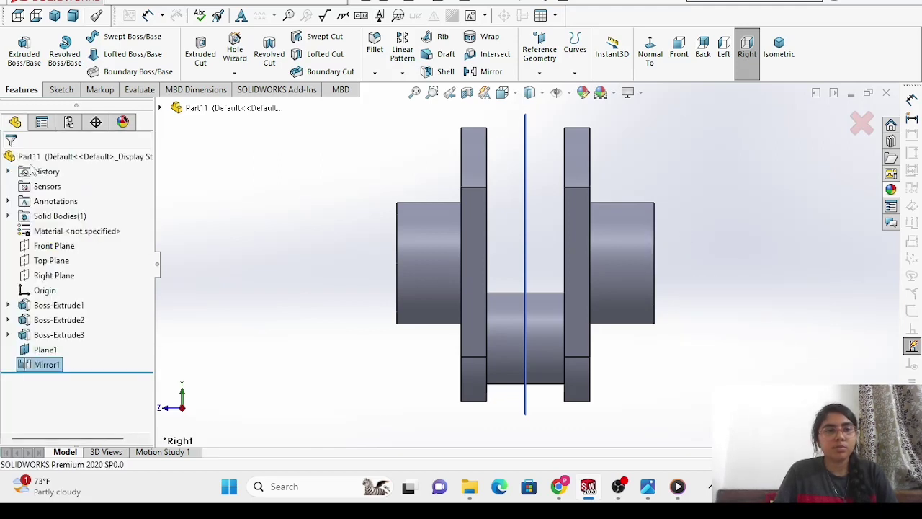
Create a mid plane between the rear web's outer face and the end face of its journal.
right_click(727, 238)
mouse_move(756, 246)
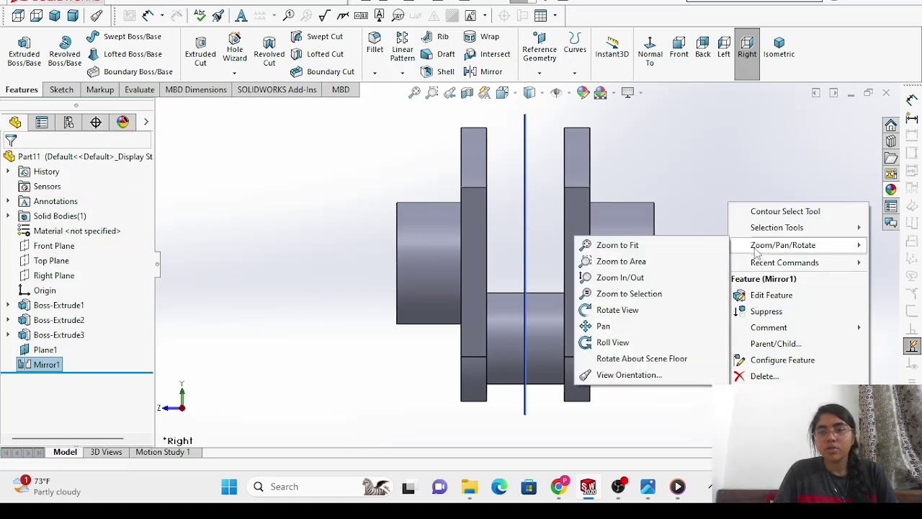
left_click(663, 310)
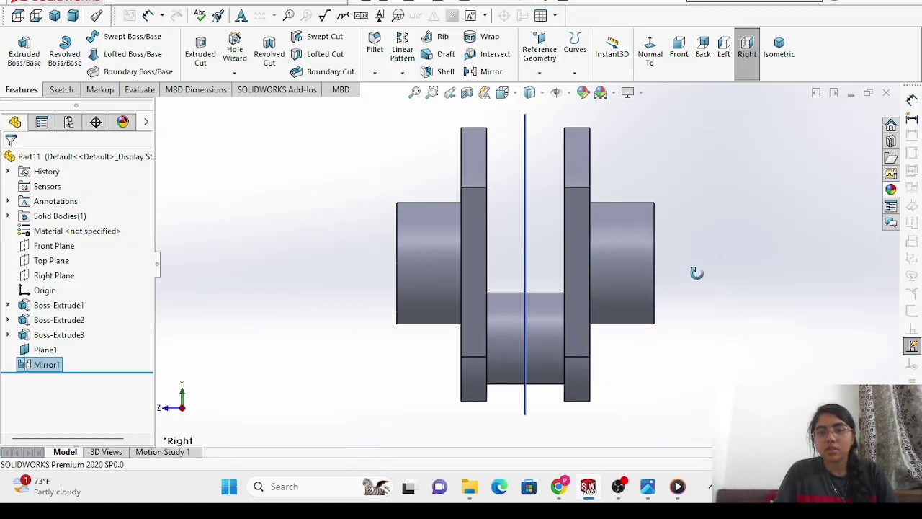
mouse_move(695, 271)
left_mouse_down()
mouse_move(708, 273)
mouse_move(684, 268)
left_mouse_up()
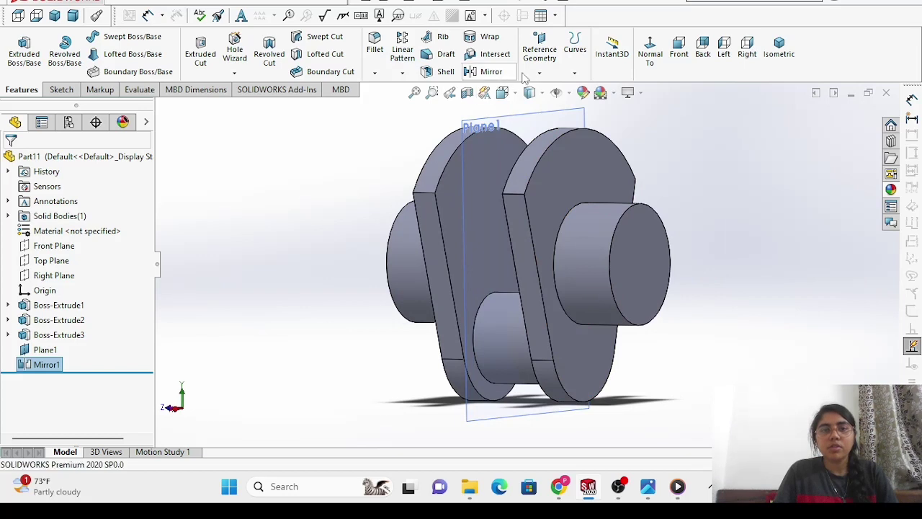
left_click(543, 52)
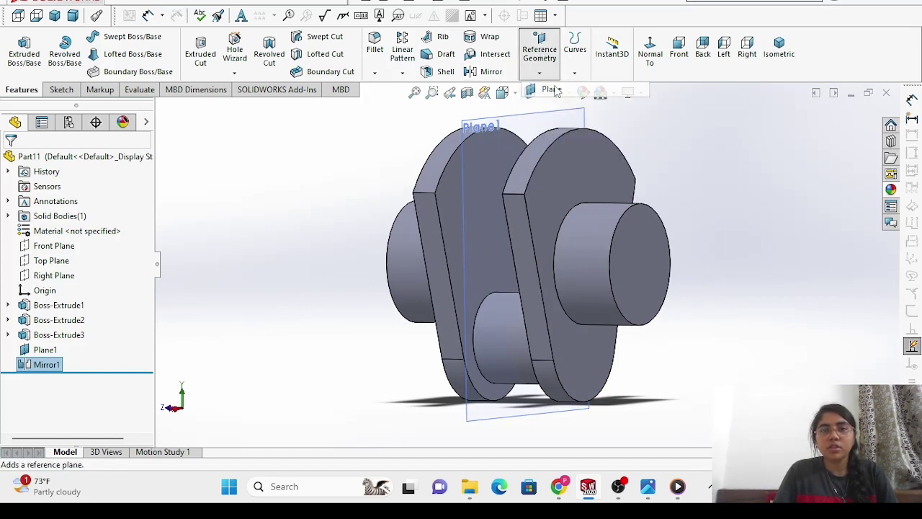
left_click(577, 178)
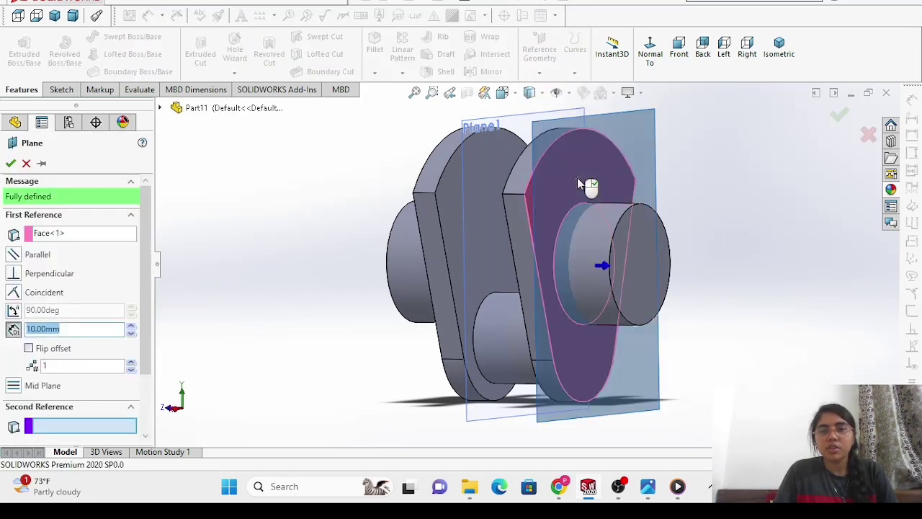
left_click(643, 246)
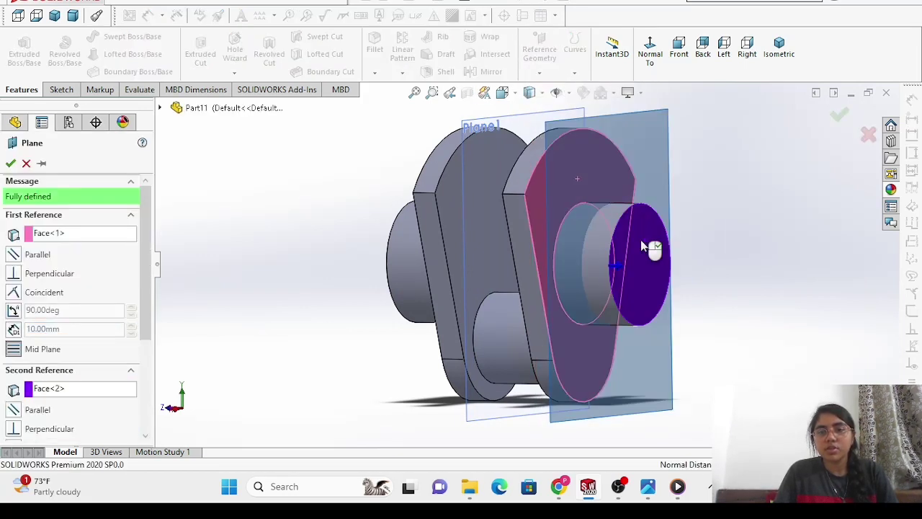
left_click(11, 164)
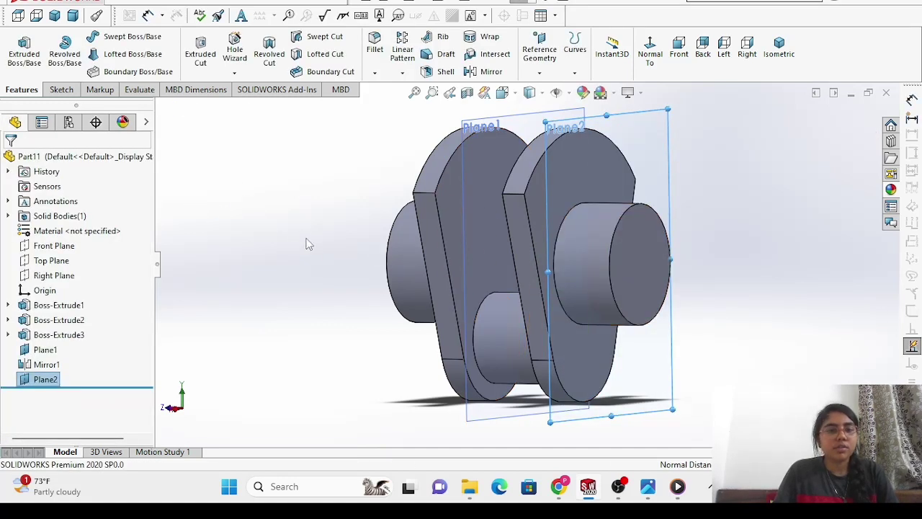
Mirror the whole crank throw body about the journal's new mid plane, with Merge solids off.
left_click(490, 72)
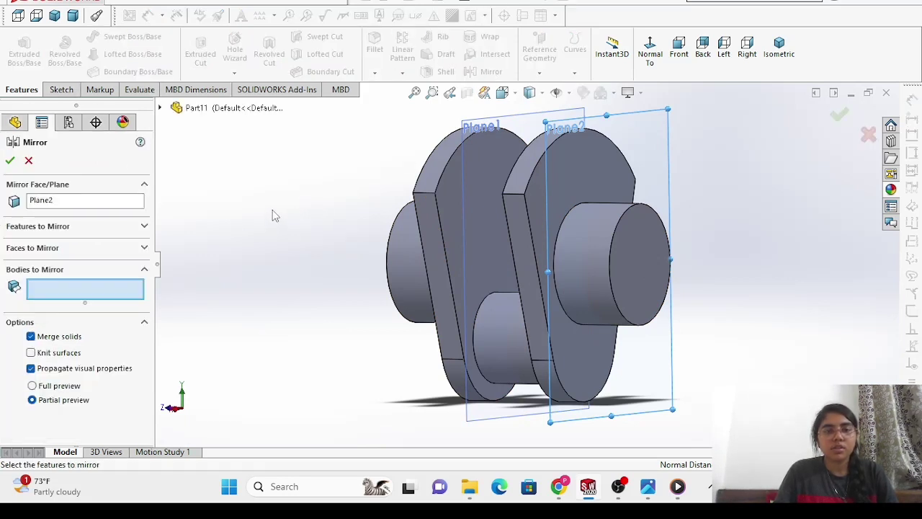
key("ctrl+4")
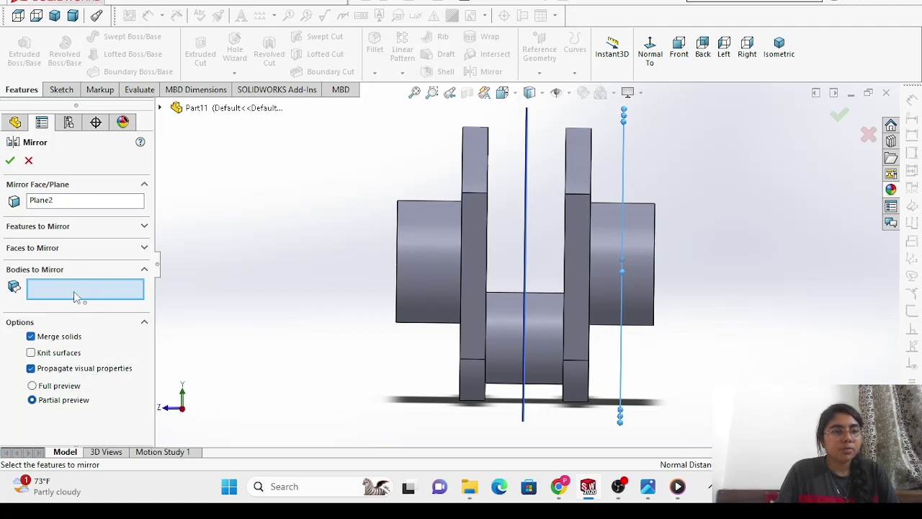
left_click(119, 269)
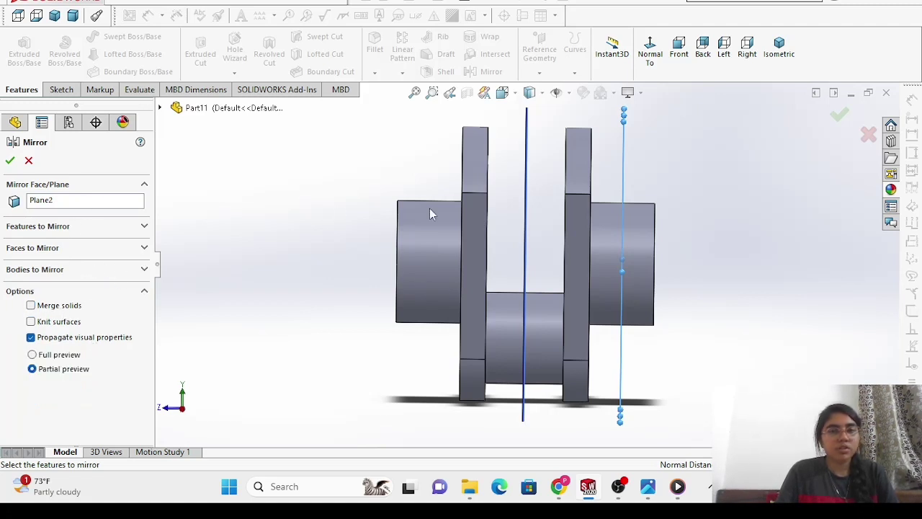
left_click(453, 254)
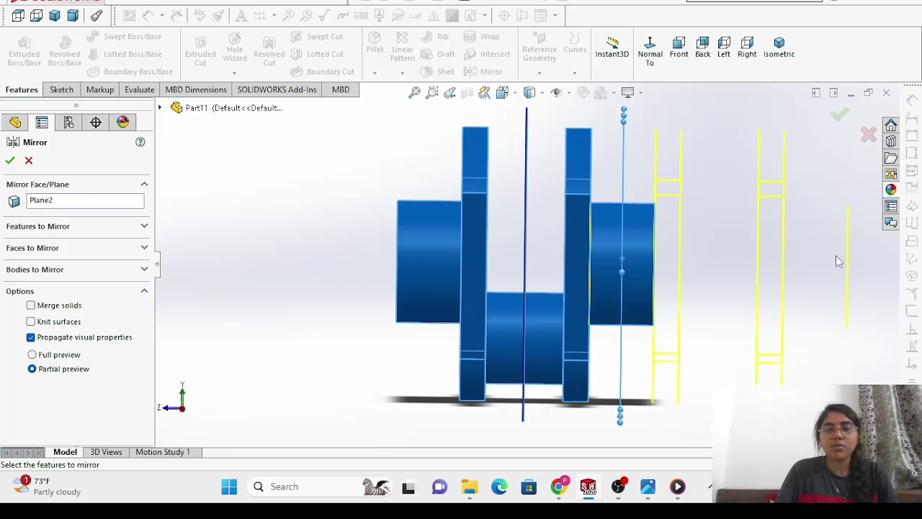
left_click(10, 161)
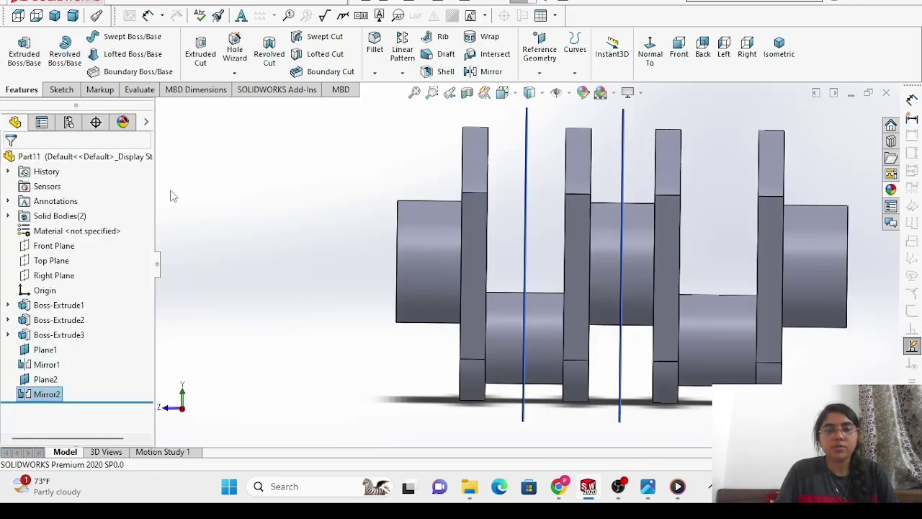
Rotate the mirrored crank throw body 180 degrees about the X axis with Move/Copy Body, without making a copy.
right_click(205, 210)
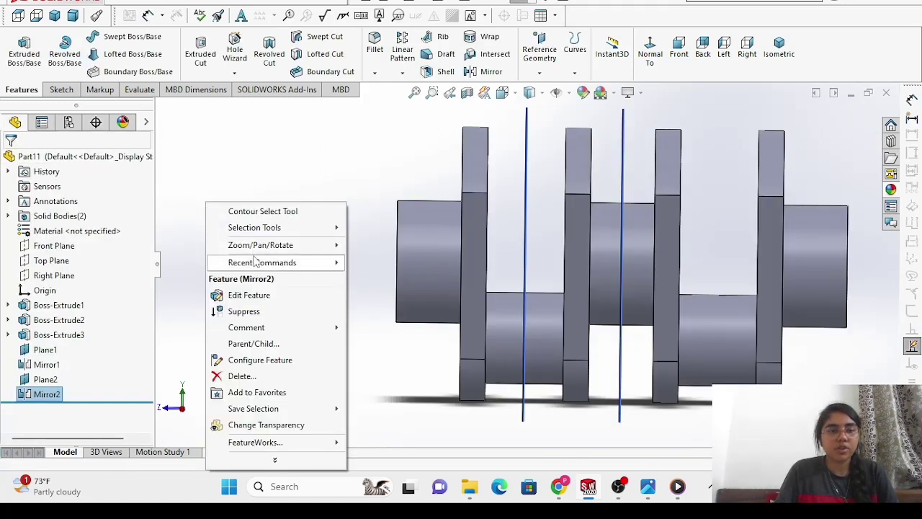
mouse_move(260, 247)
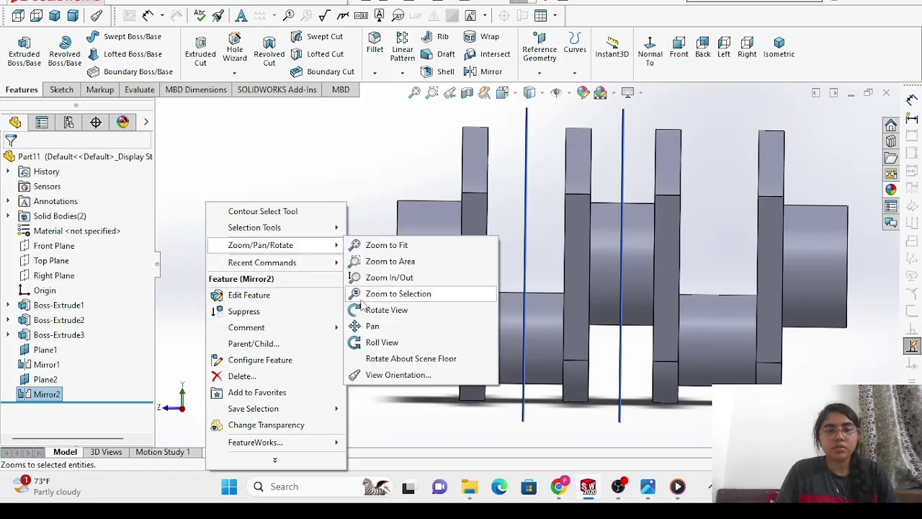
left_click(371, 310)
left_click_drag(342, 296, 598, 270)
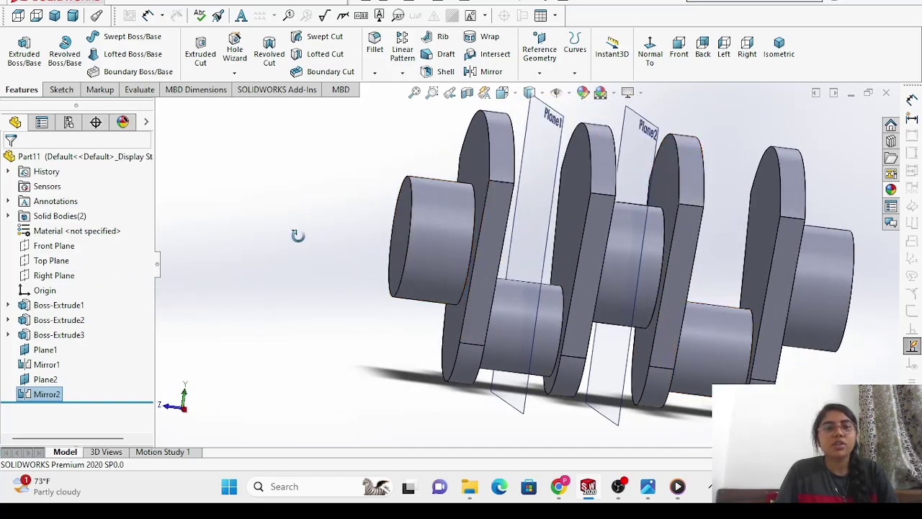
left_click(203, 4)
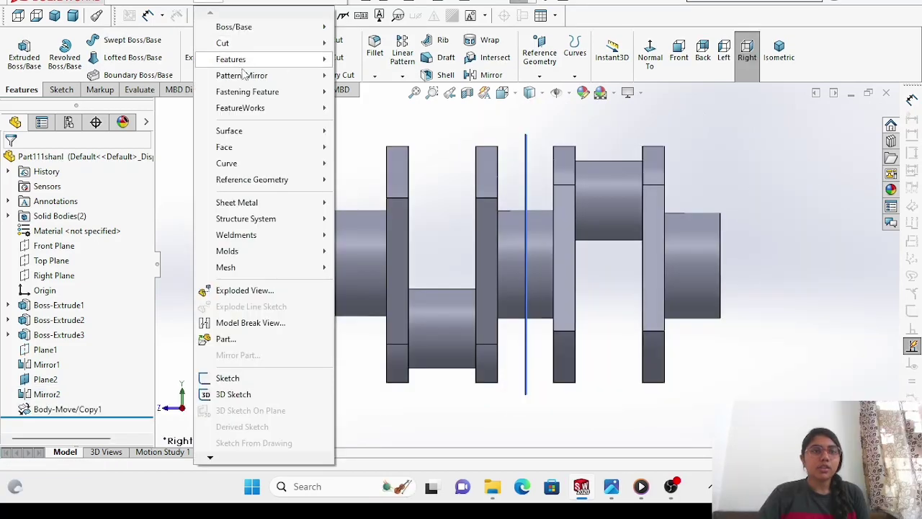
mouse_move(238, 59)
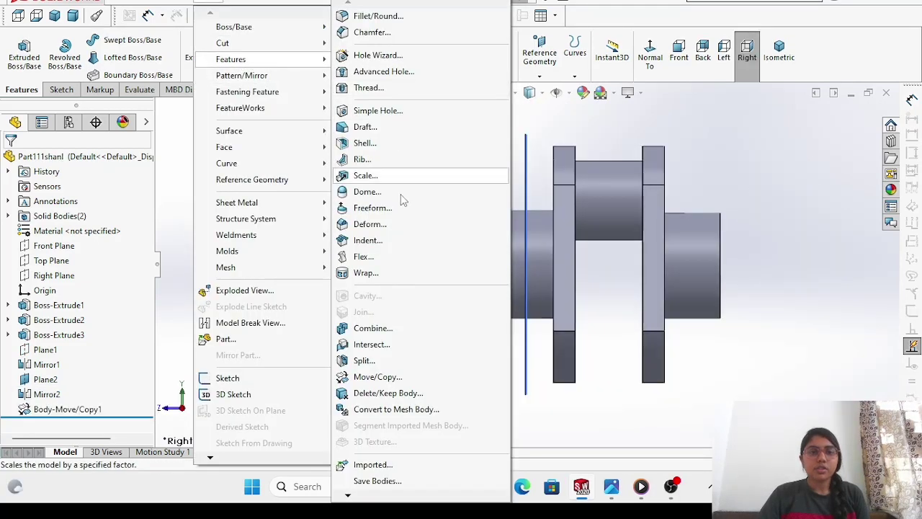
left_click(420, 378)
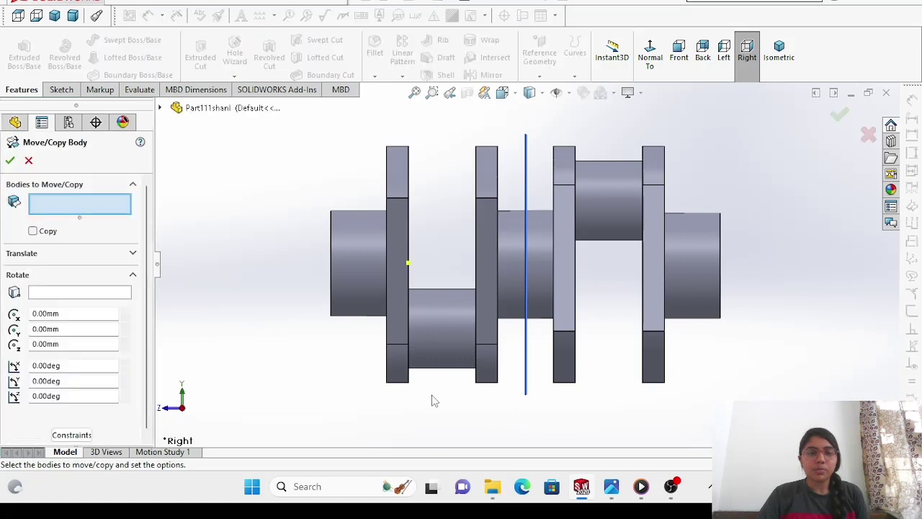
left_click(558, 290)
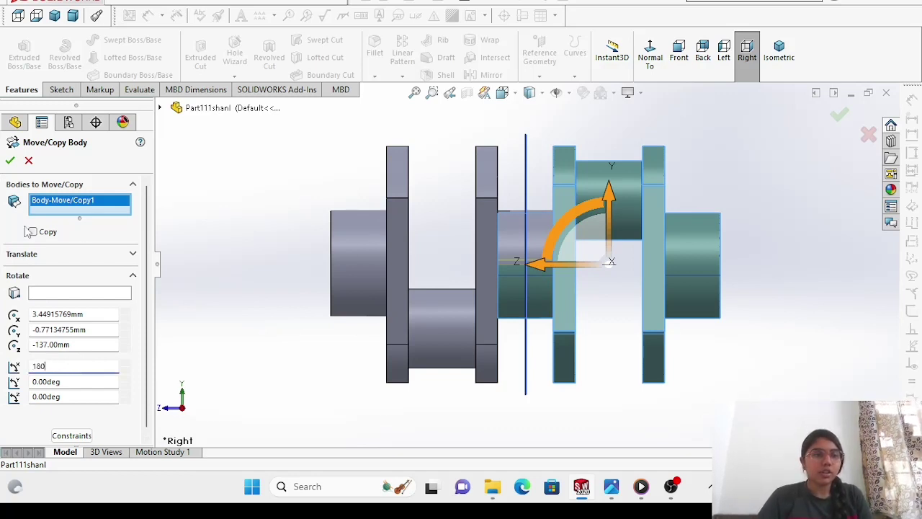
left_click(9, 161)
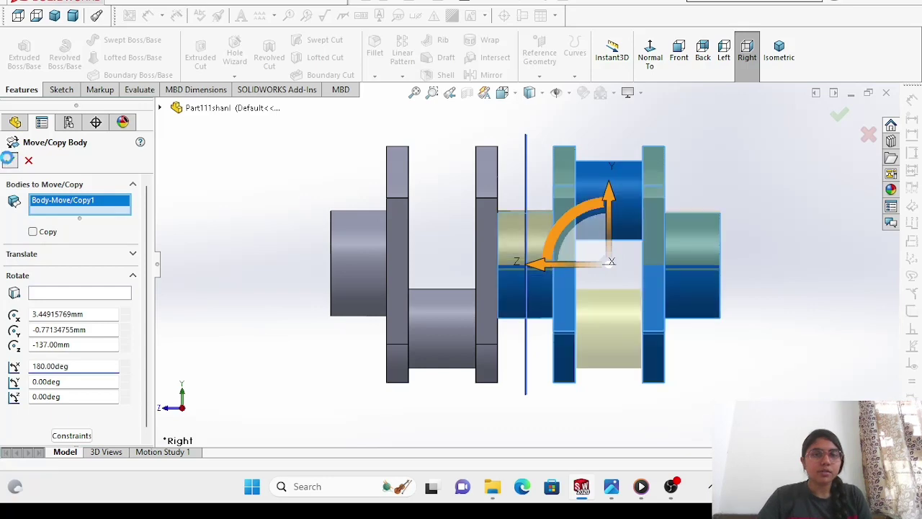
Examine the two opposed crank throws at an angle, including the shared middle journal.
right_click(228, 194)
left_click(262, 245)
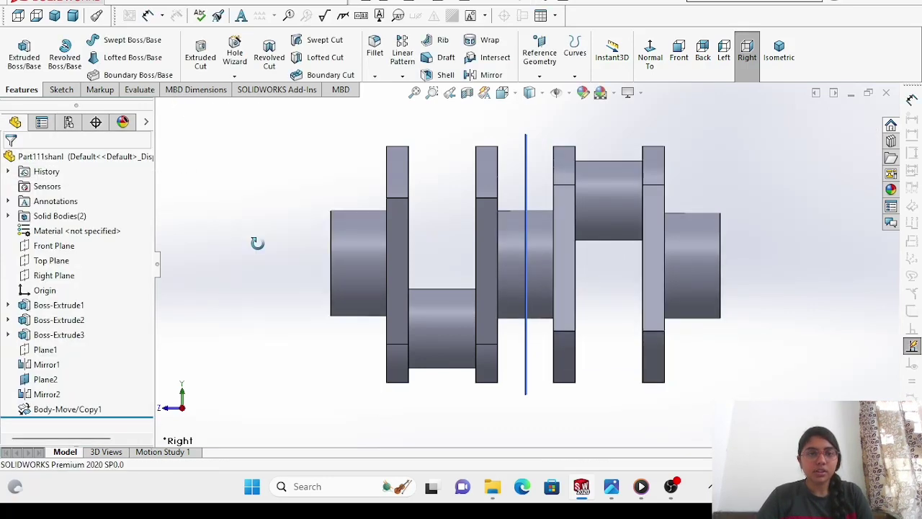
mouse_move(257, 243)
left_mouse_down()
mouse_move(202, 237)
mouse_move(158, 214)
mouse_move(247, 257)
mouse_move(275, 257)
mouse_move(260, 245)
mouse_move(245, 251)
left_mouse_up()
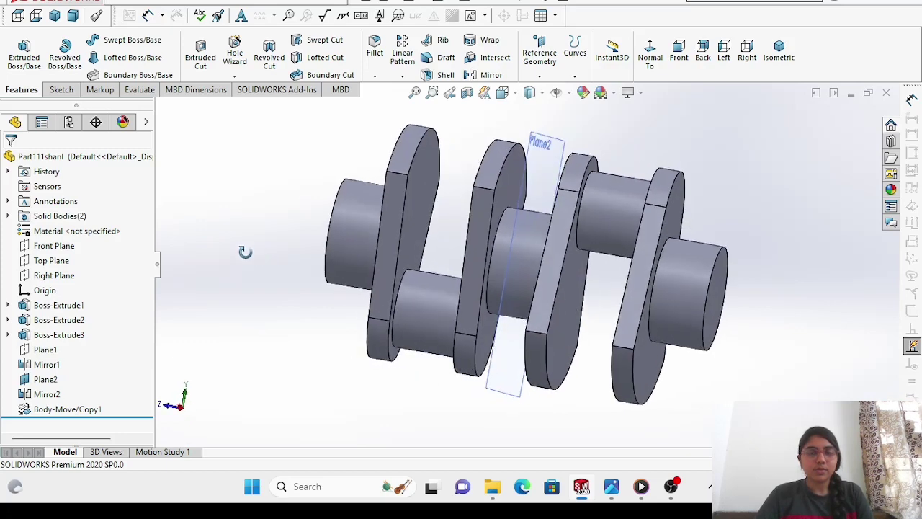
mouse_move(638, 492)
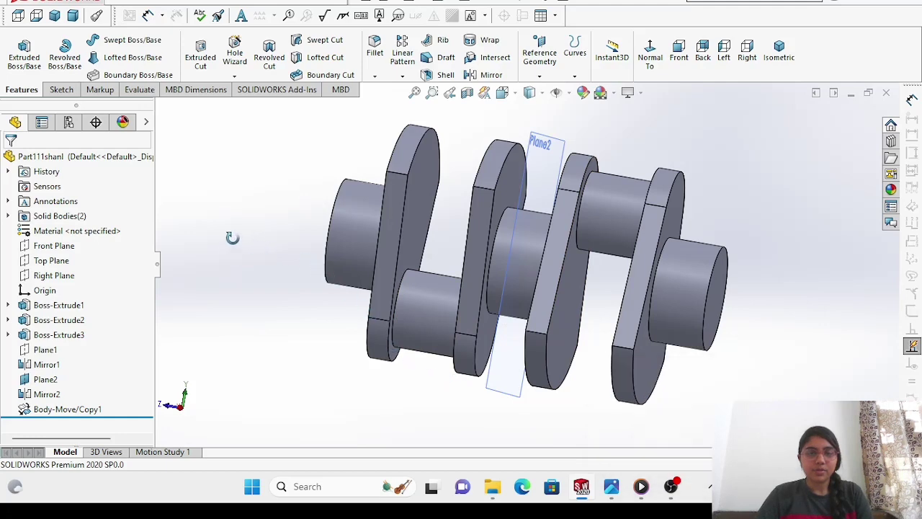
left_click_drag(232, 237, 225, 166)
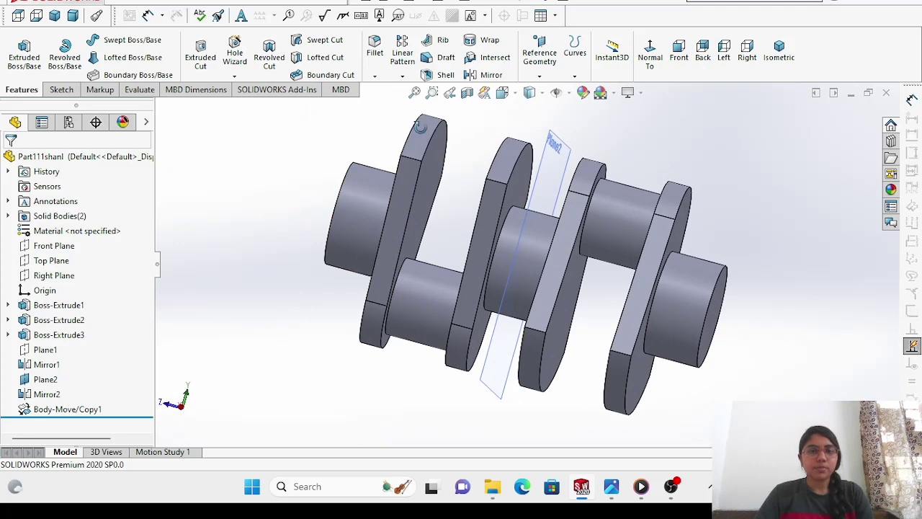
left_click(539, 69)
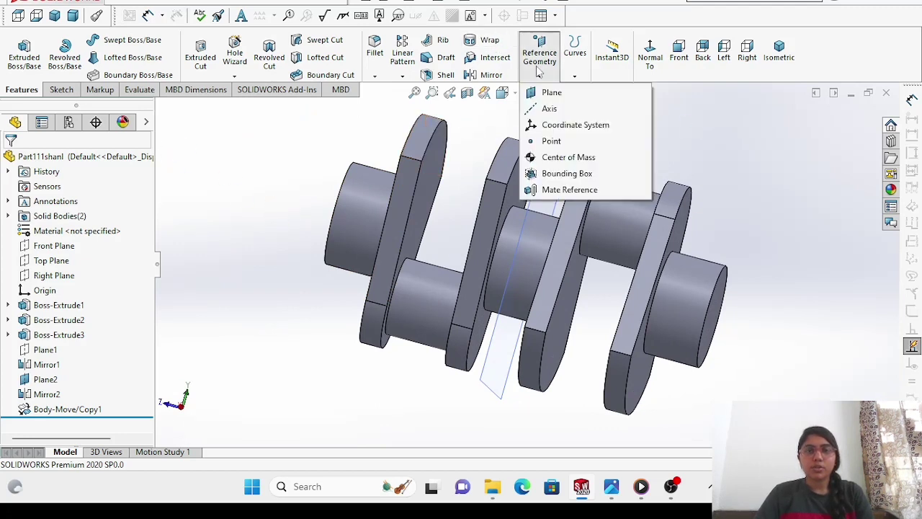
left_click(679, 301)
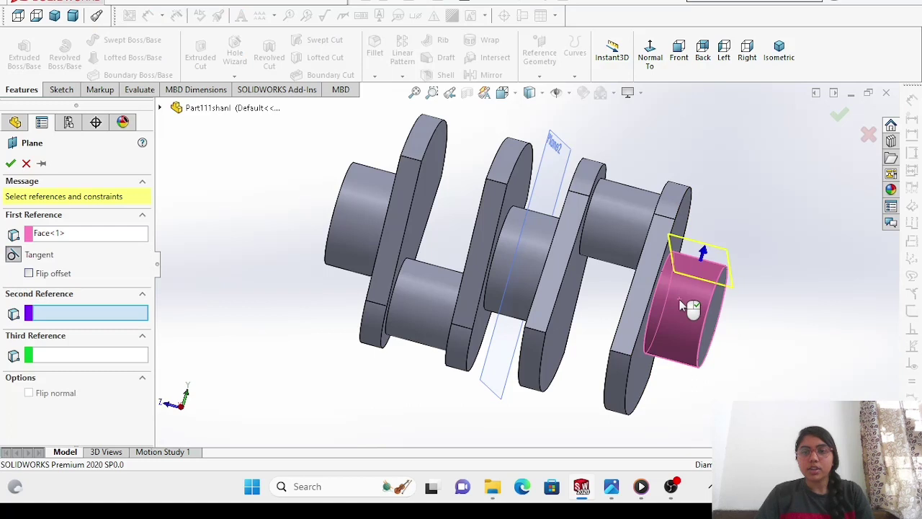
left_click(655, 270)
key("Escape")
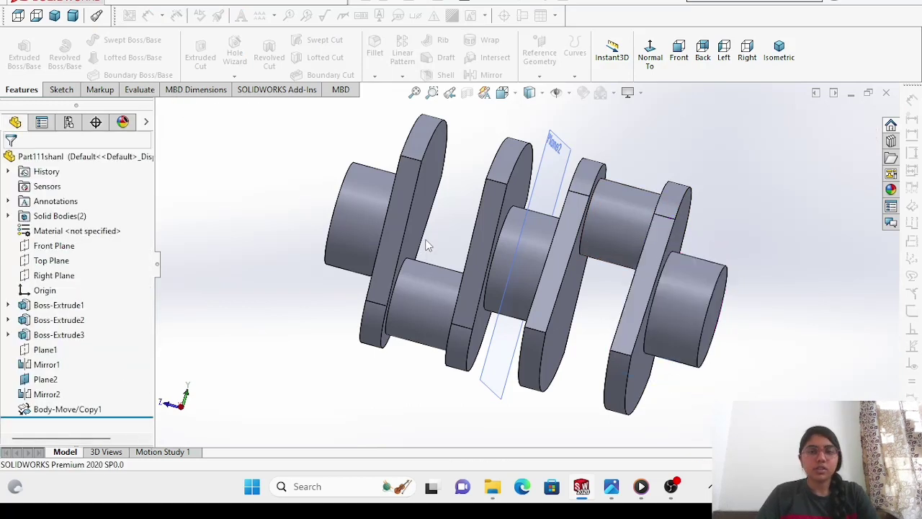
Create a mid plane between the rearmost web's outer face and the end face of its journal.
key("Left")
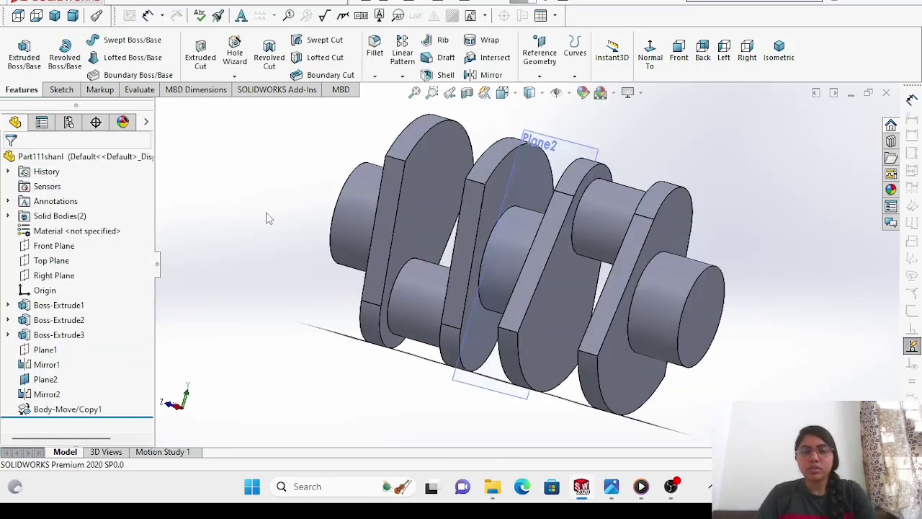
left_click(675, 234)
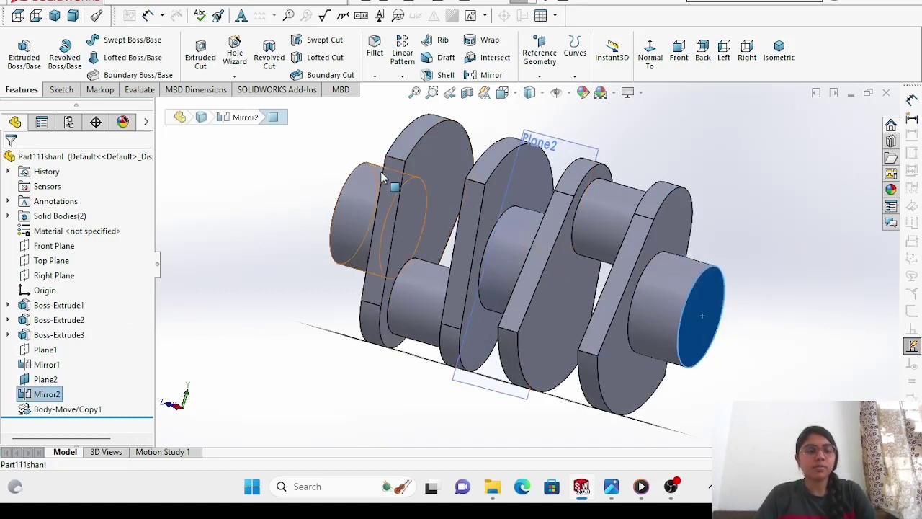
key("Escape")
left_click(529, 65)
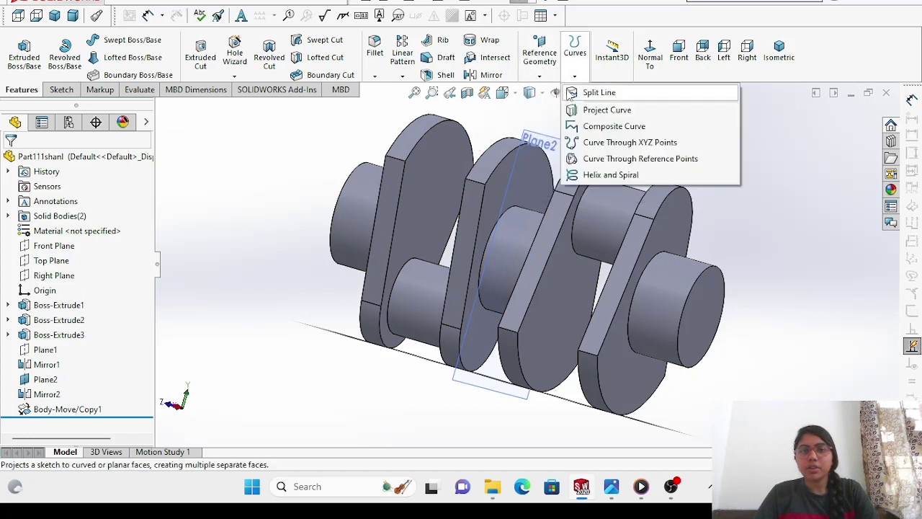
left_click(553, 97)
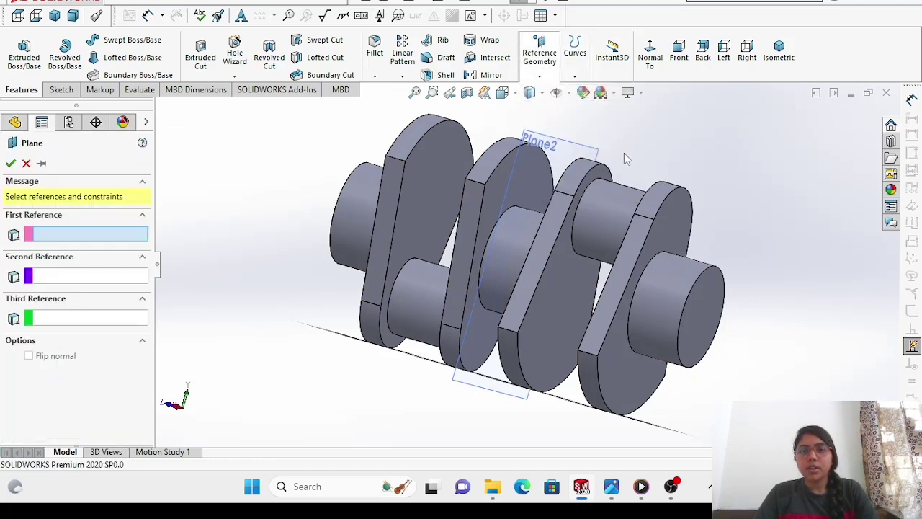
left_click(664, 214)
left_click(709, 317)
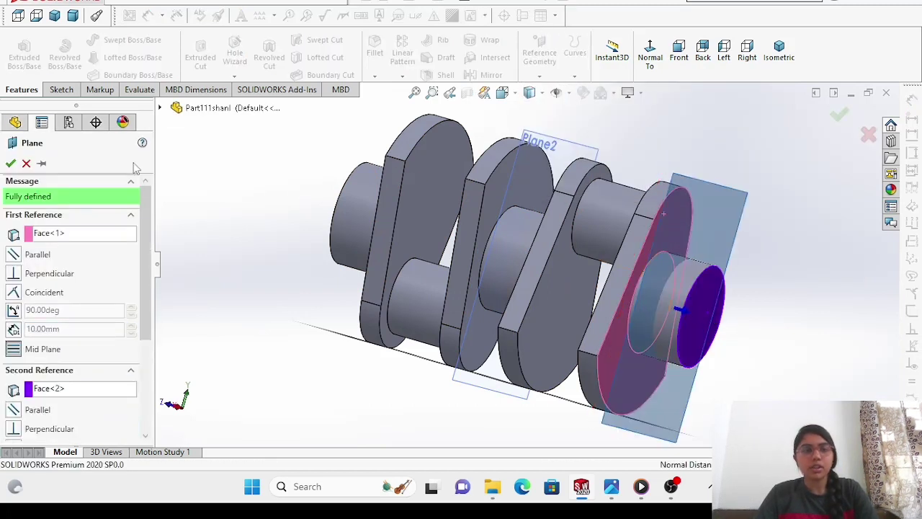
left_click(11, 164)
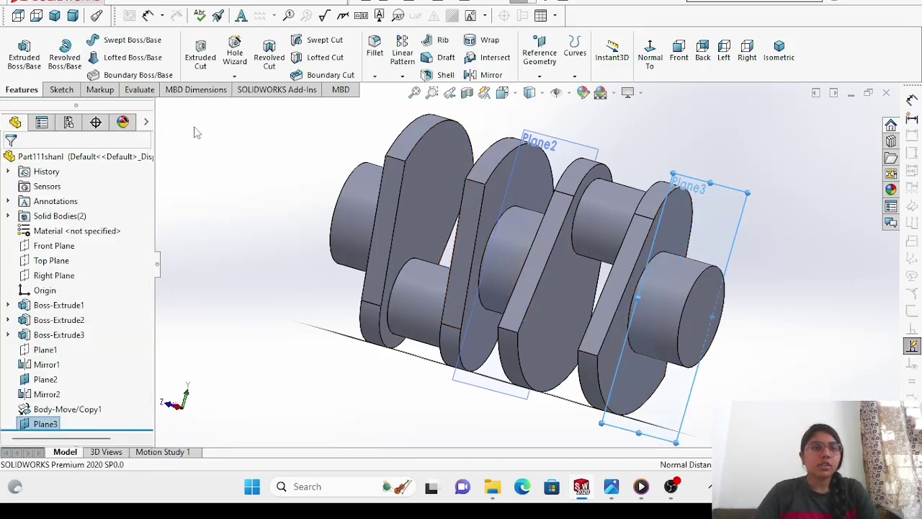
Mirror both crank throw bodies about the end journal's new mid plane, with Merge solids off.
left_click(492, 75)
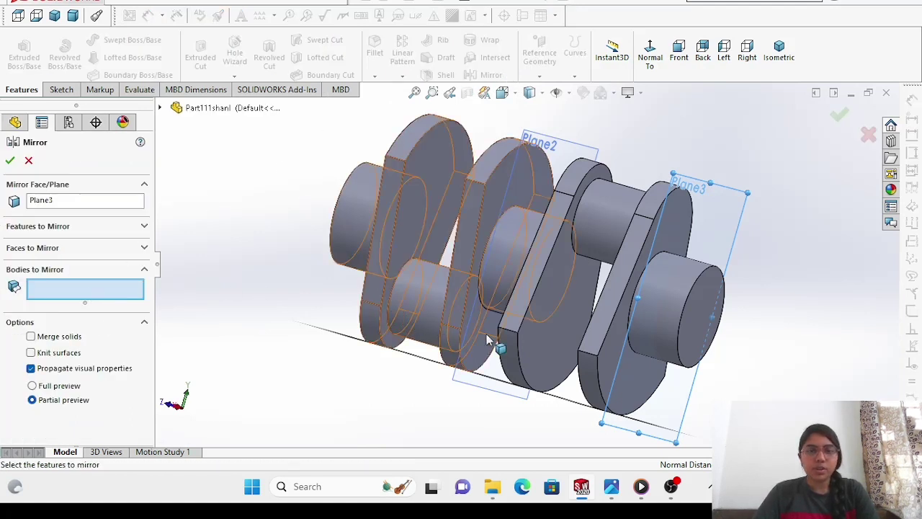
left_click(555, 376)
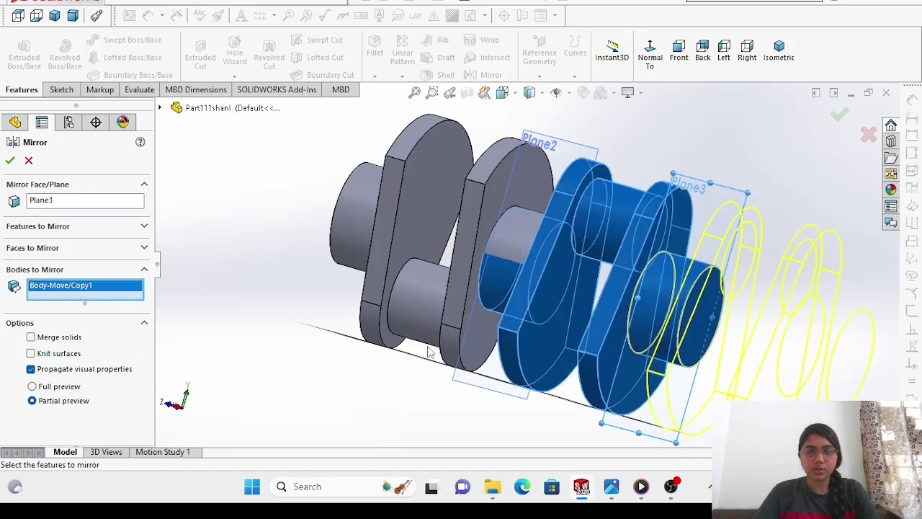
left_click(427, 329)
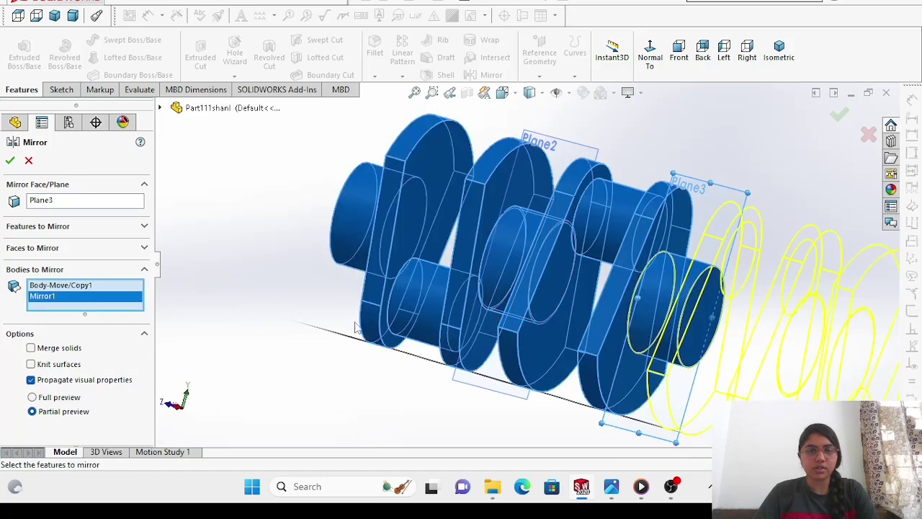
left_click(9, 160)
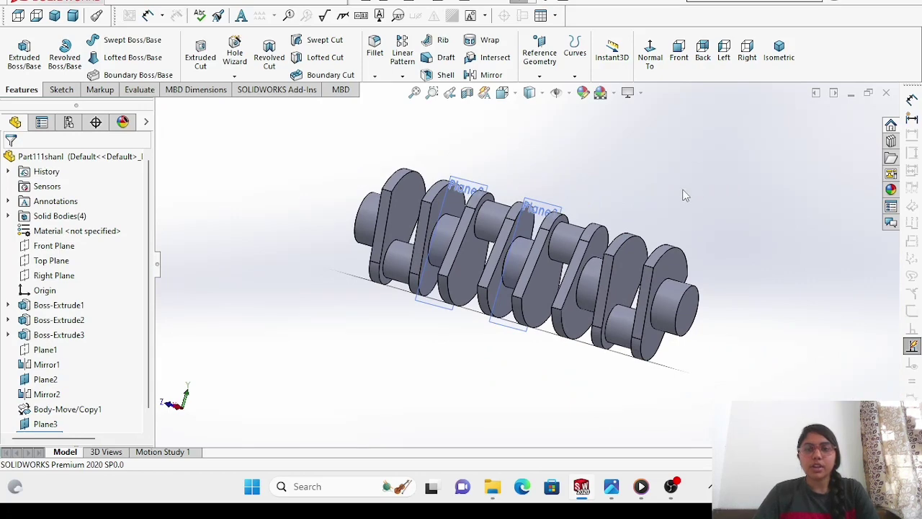
Examine the four-throw crankshaft from an angle and in the front and right views.
right_click(685, 195)
mouse_move(747, 241)
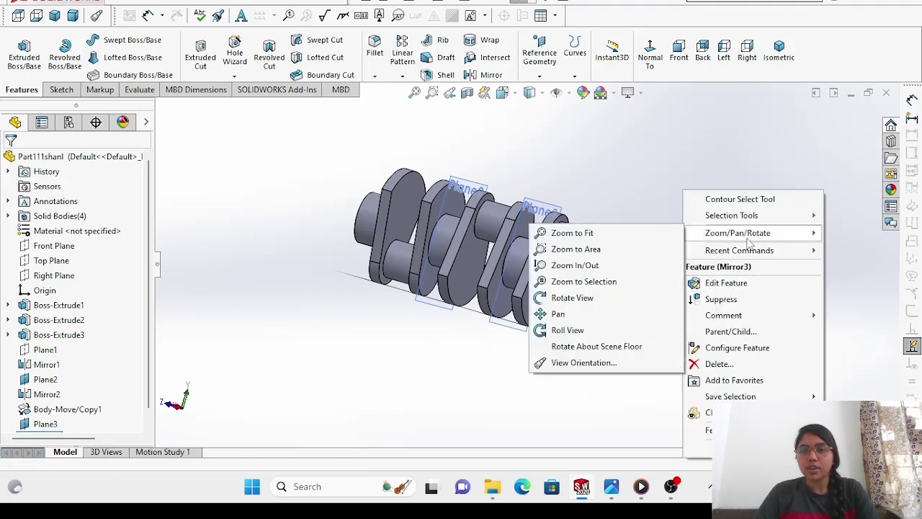
left_click(572, 298)
left_click_drag(572, 298, 374, 405)
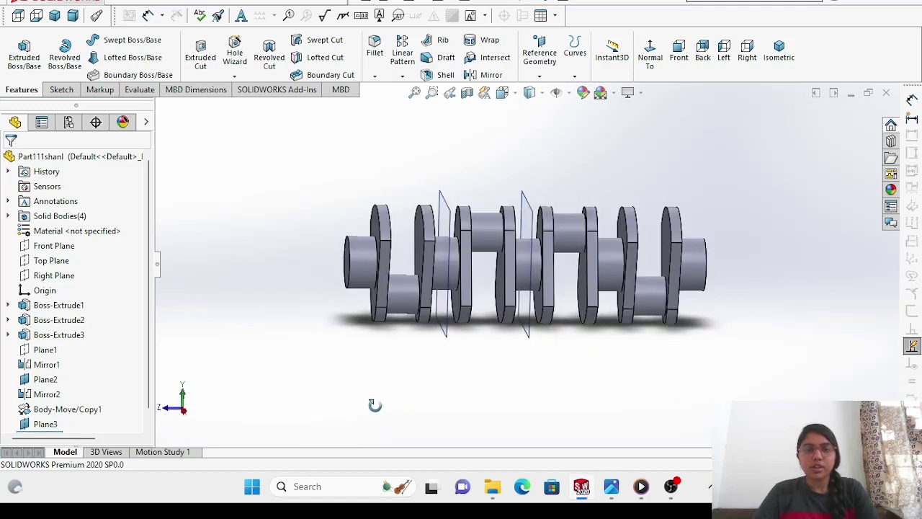
left_click(681, 62)
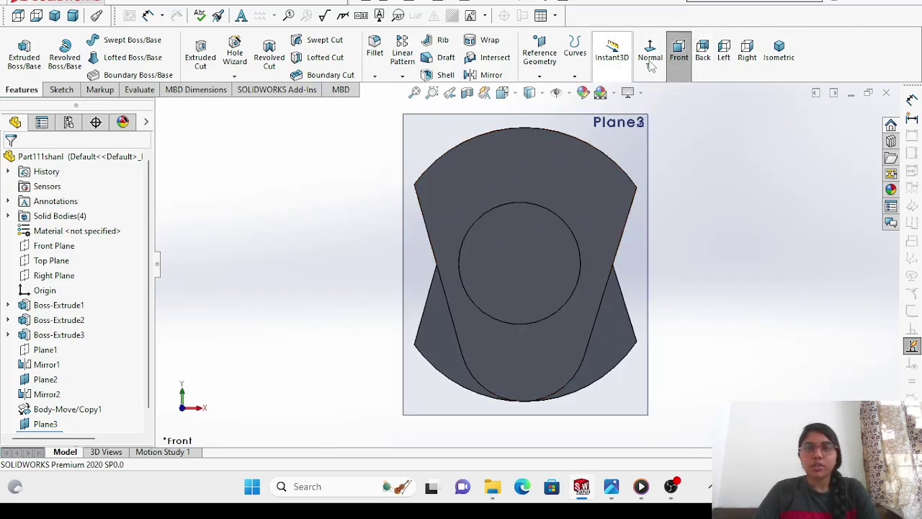
right_click(289, 208)
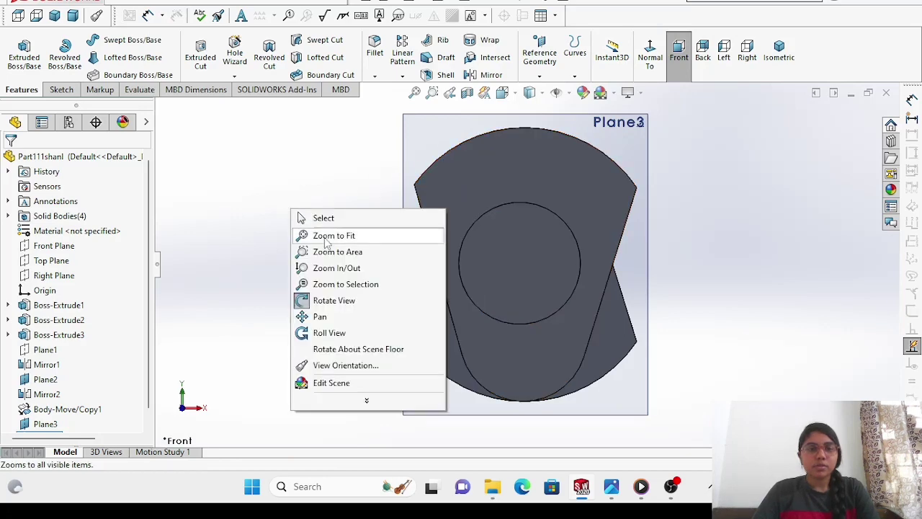
left_click(332, 216)
left_click(703, 52)
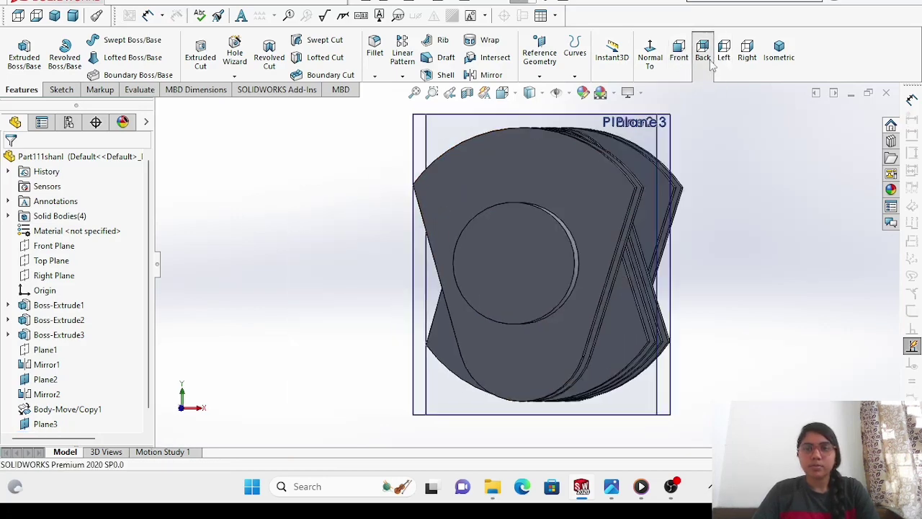
left_click(746, 52)
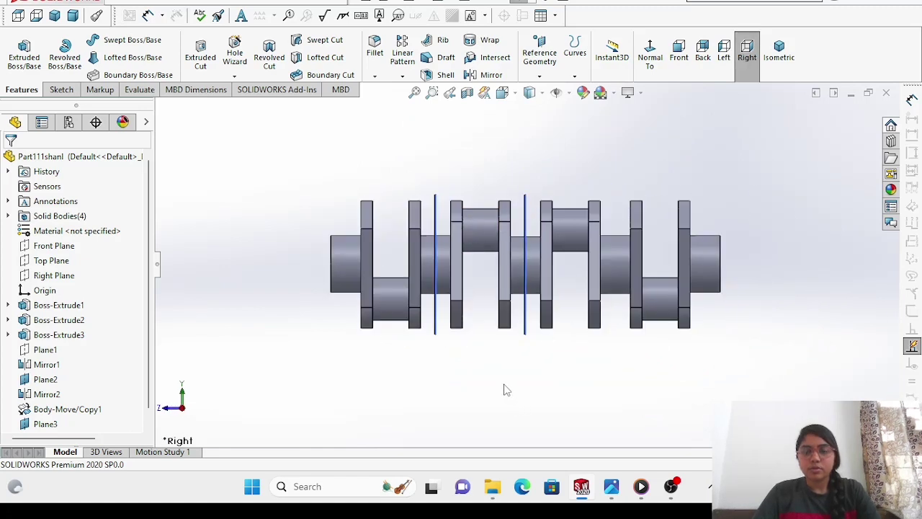
Hide the two mid planes, Plane2 and Plane3, along the crankshaft.
key("Left")
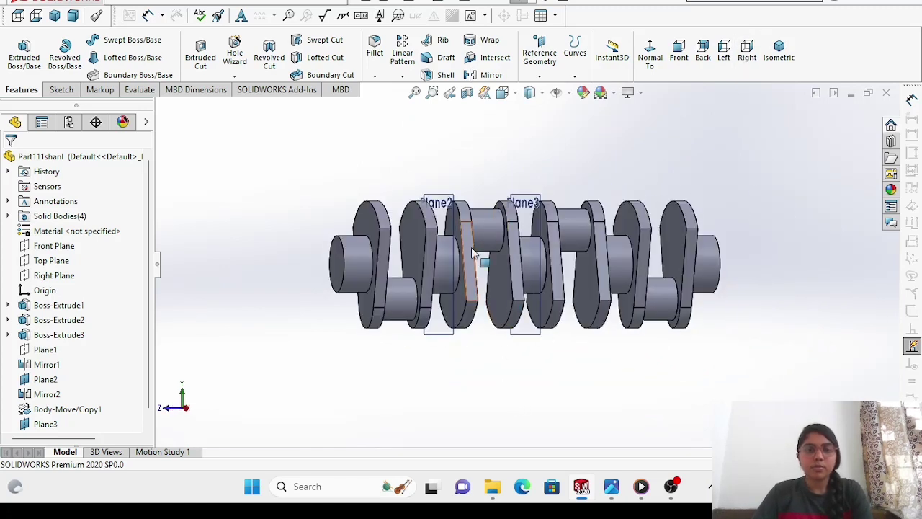
left_click(441, 204)
left_click(521, 158)
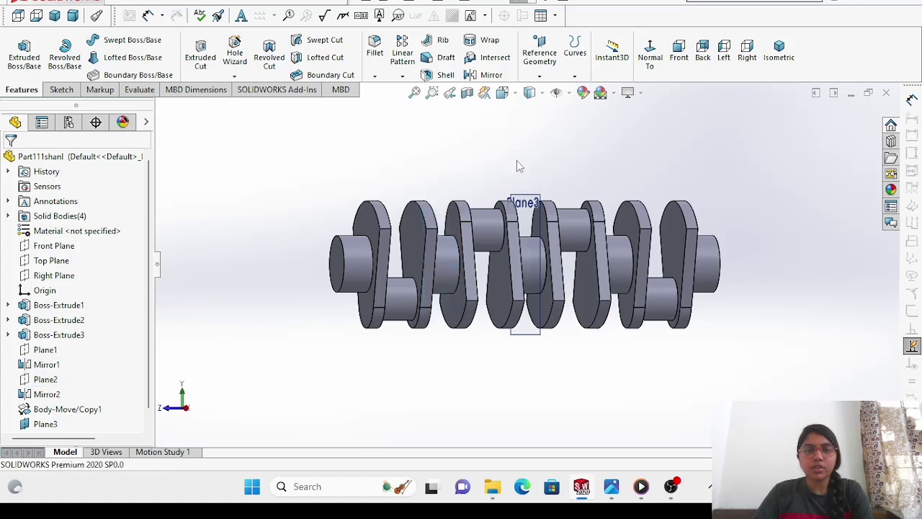
left_click(528, 212)
left_click(608, 168)
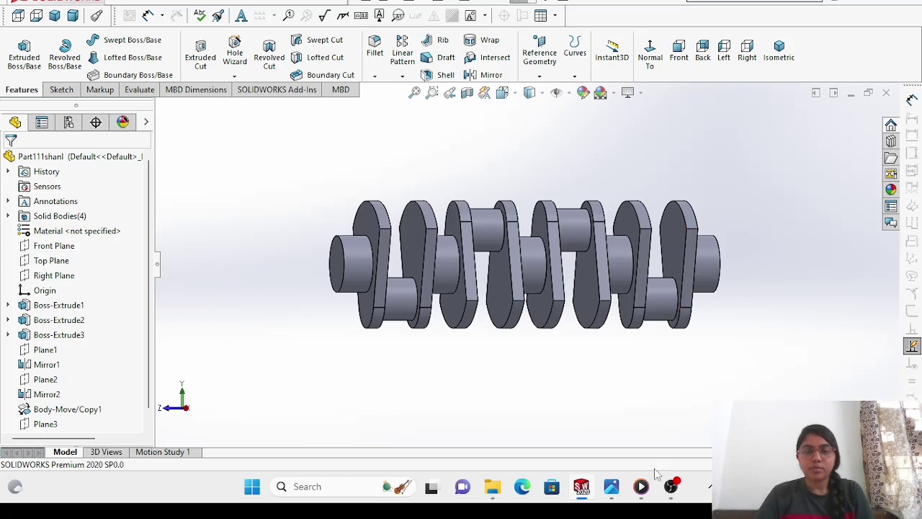
Sketch a circle about 45 mm in diameter on the front journal's end face, centred on the origin.
mouse_move(617, 501)
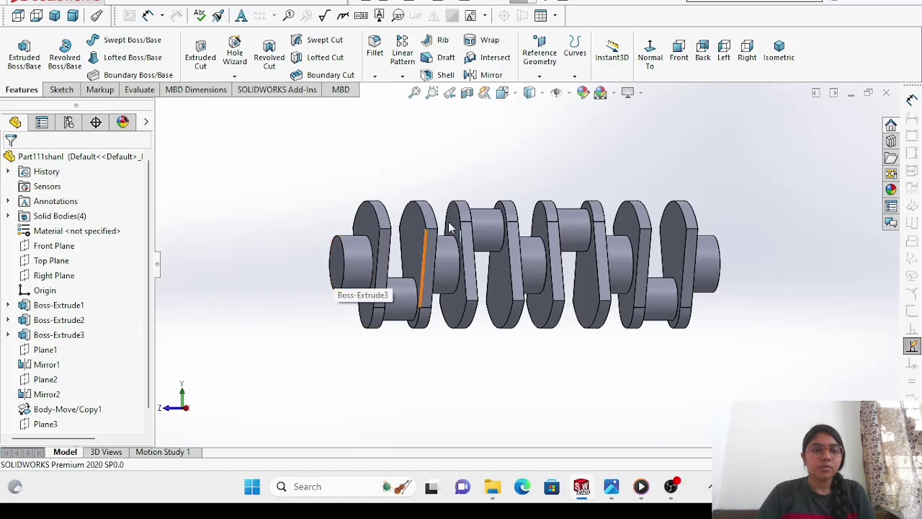
left_click(680, 53)
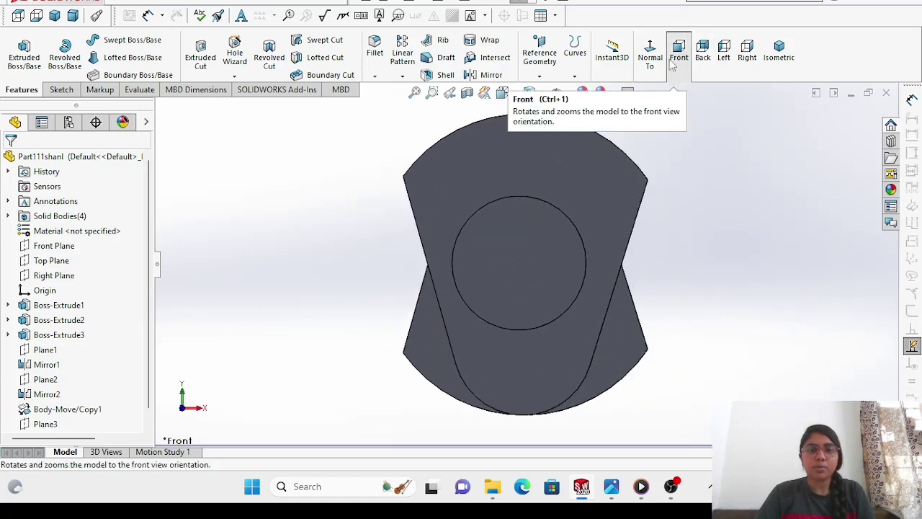
left_click(525, 251)
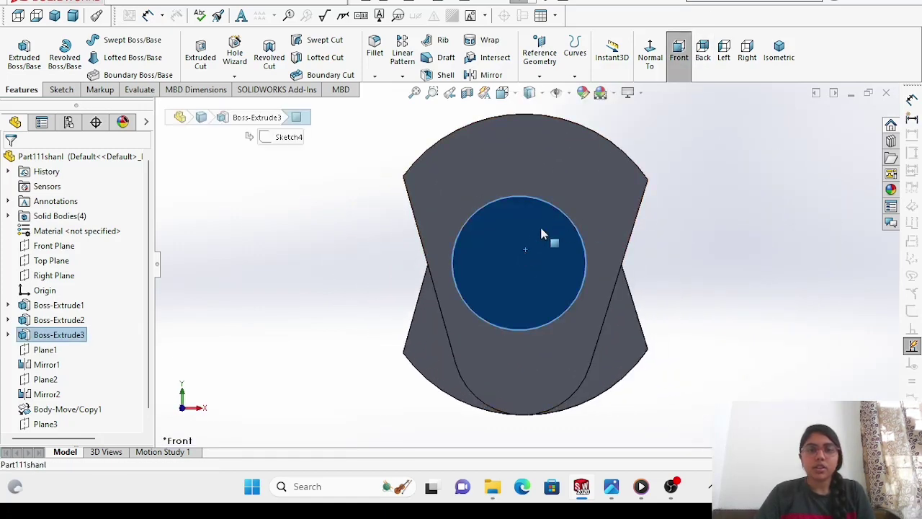
left_click(530, 231)
left_click(589, 195)
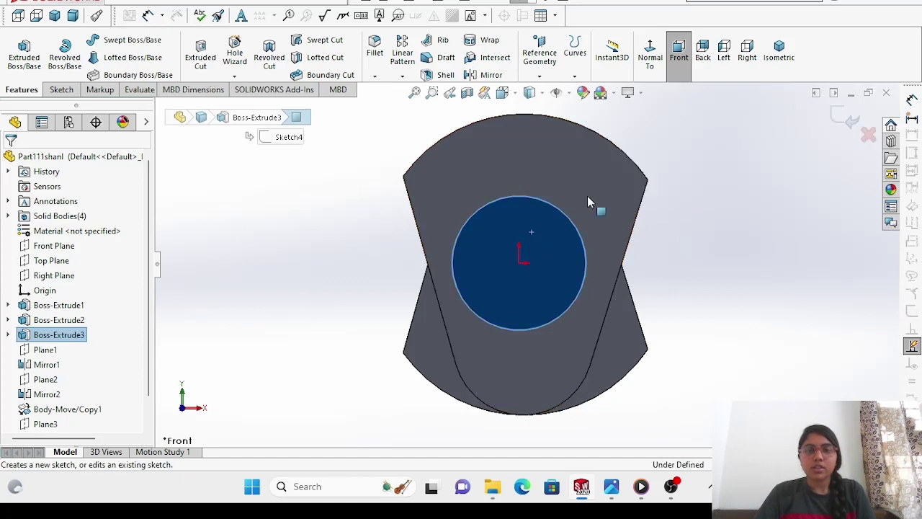
left_click(117, 37)
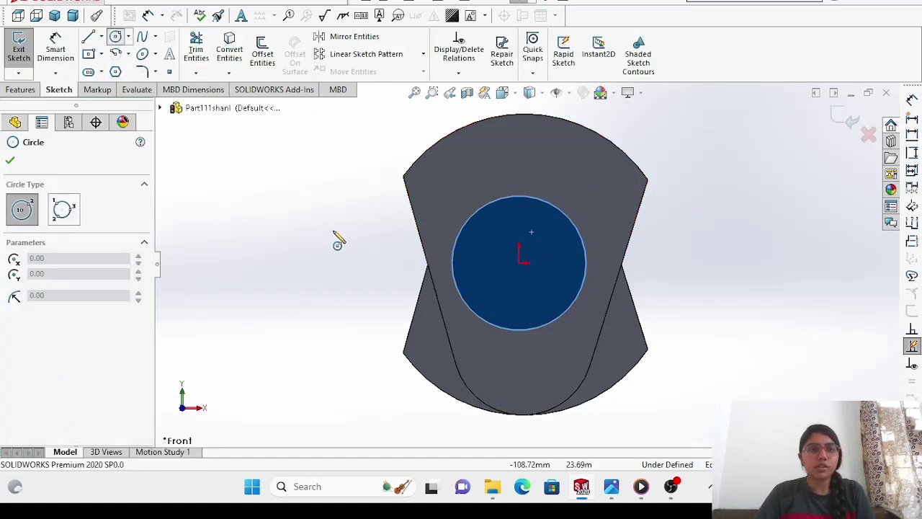
left_click(519, 264)
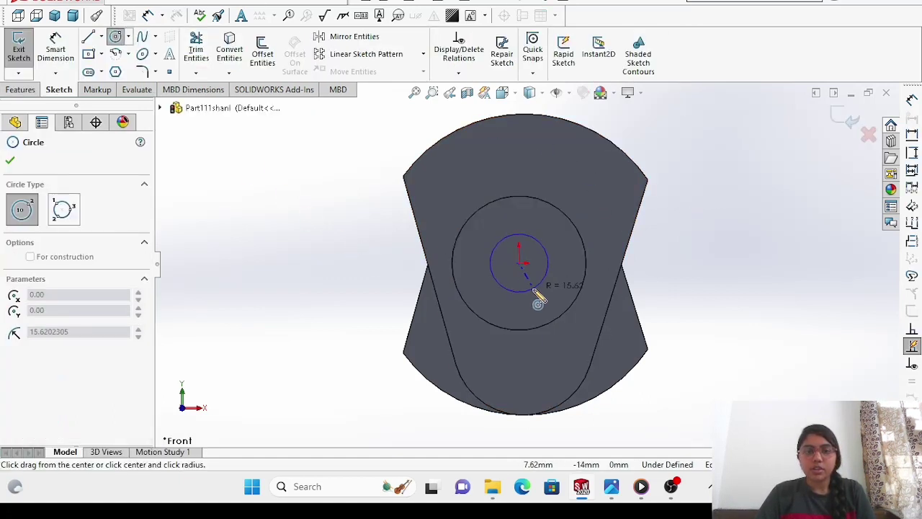
left_click(543, 309)
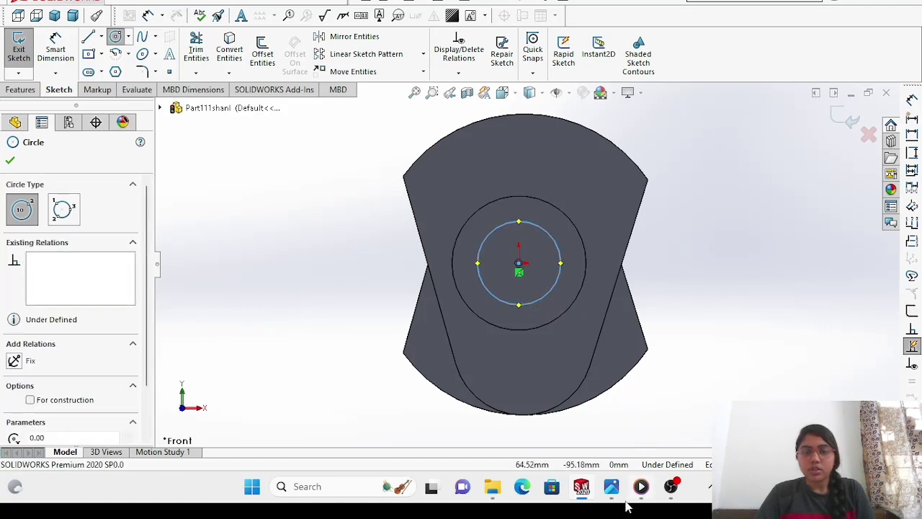
Check the shaft size in the crankshaft drawing, set the circle's diameter to 32 mm, and delete its dimension from the sketch.
left_click(667, 444)
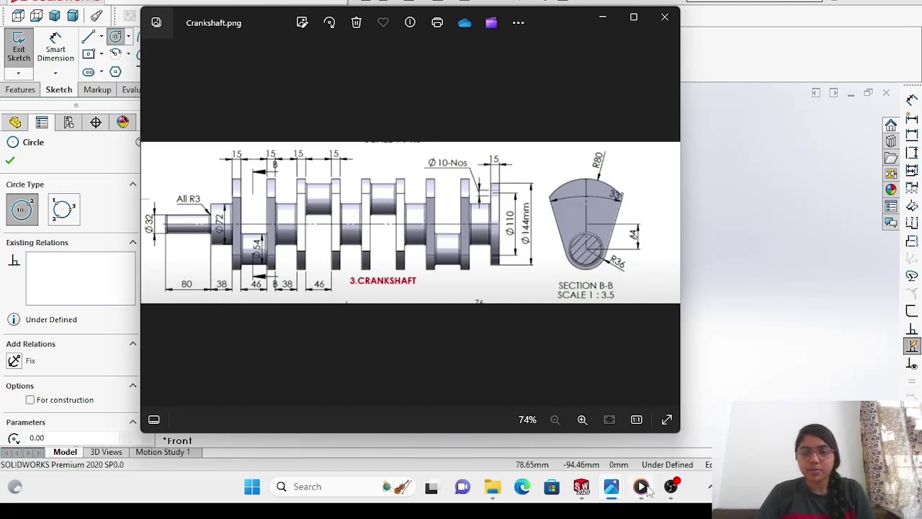
mouse_move(582, 488)
left_click(574, 437)
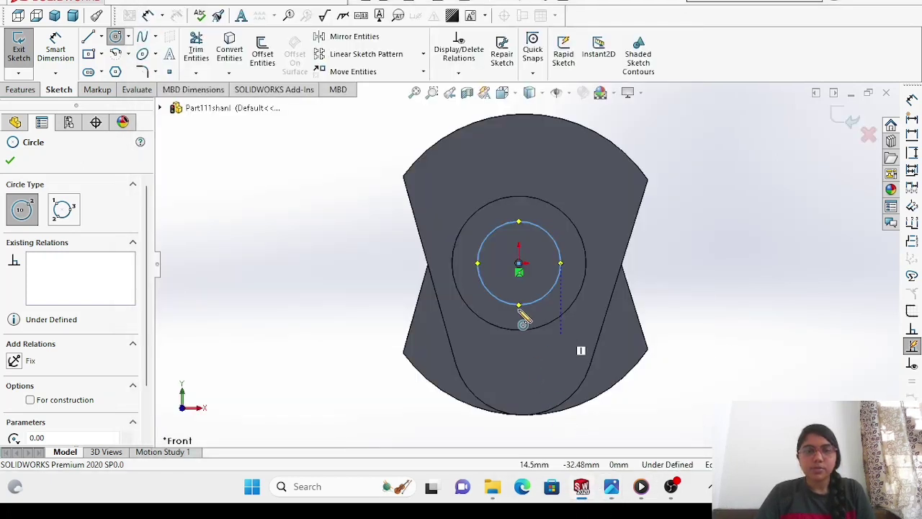
right_click(249, 199)
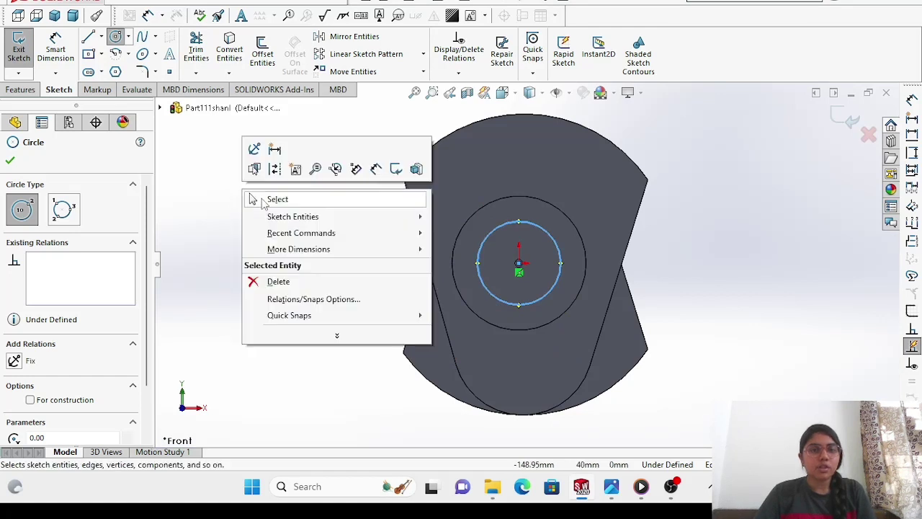
left_click(267, 198)
left_click(71, 46)
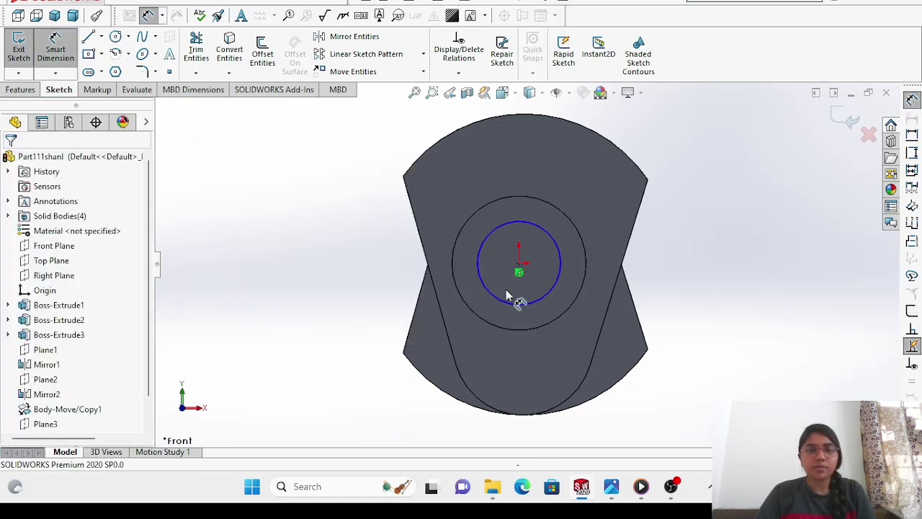
left_click(547, 297)
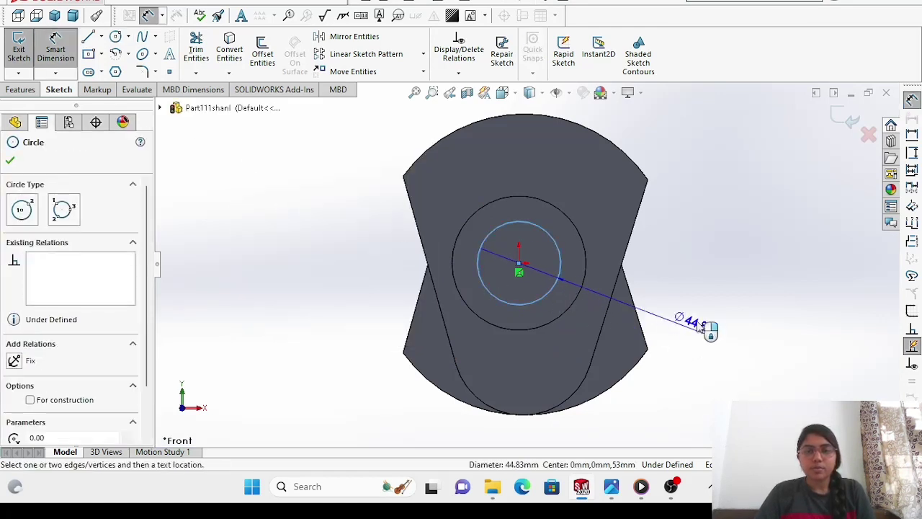
left_click(711, 303)
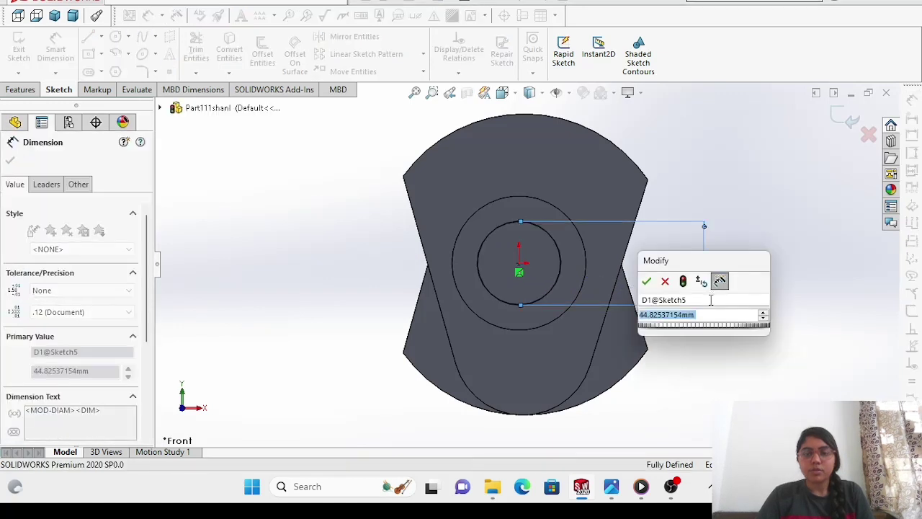
type("32")
key("Return")
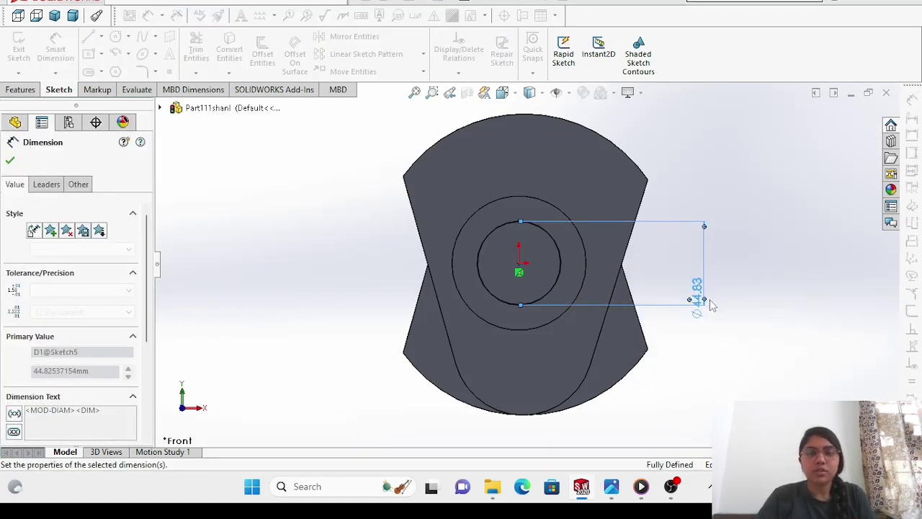
right_click(296, 180)
left_click(344, 218)
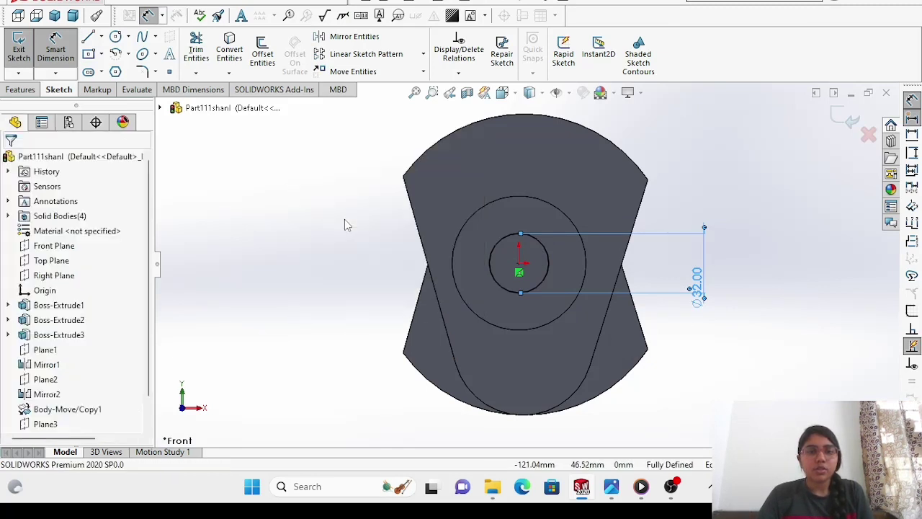
left_click(695, 288)
key("Delete")
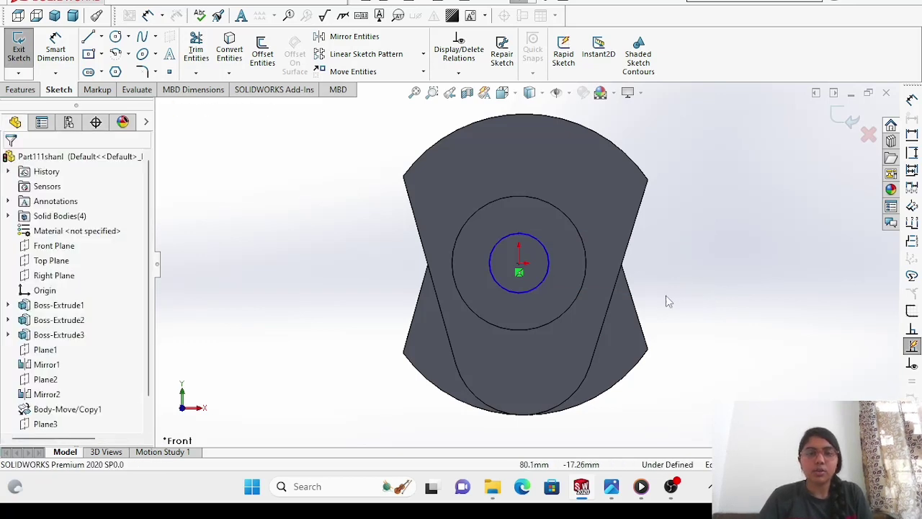
Extrude the front shaft circle 80 mm from the journal's end face, merged with the crankshaft body.
left_click(21, 90)
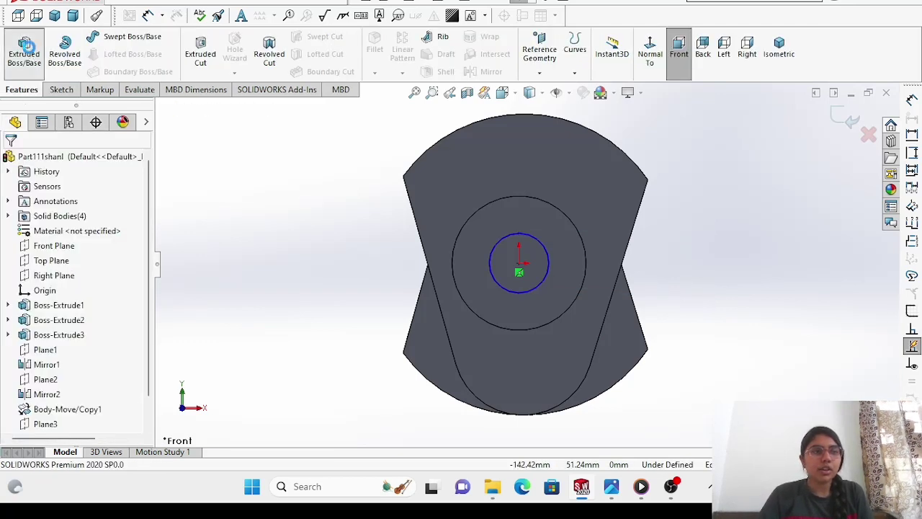
left_click(24, 46)
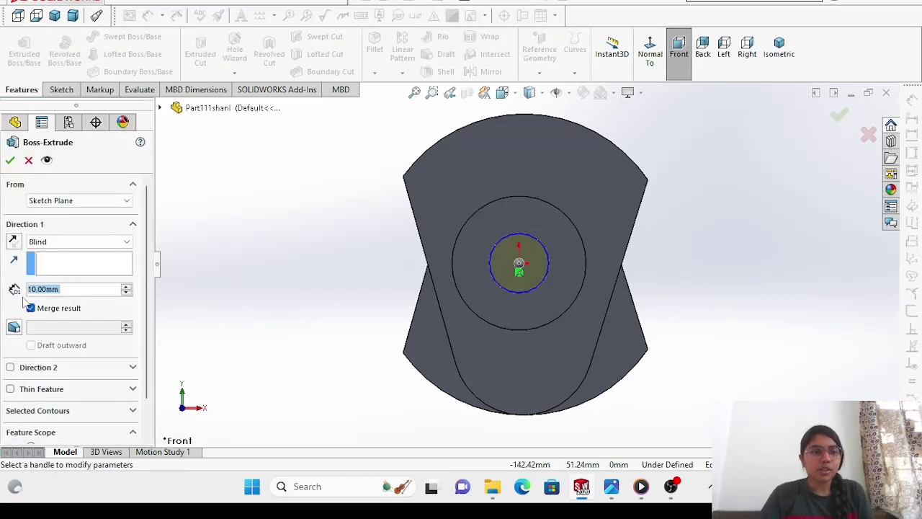
type("80")
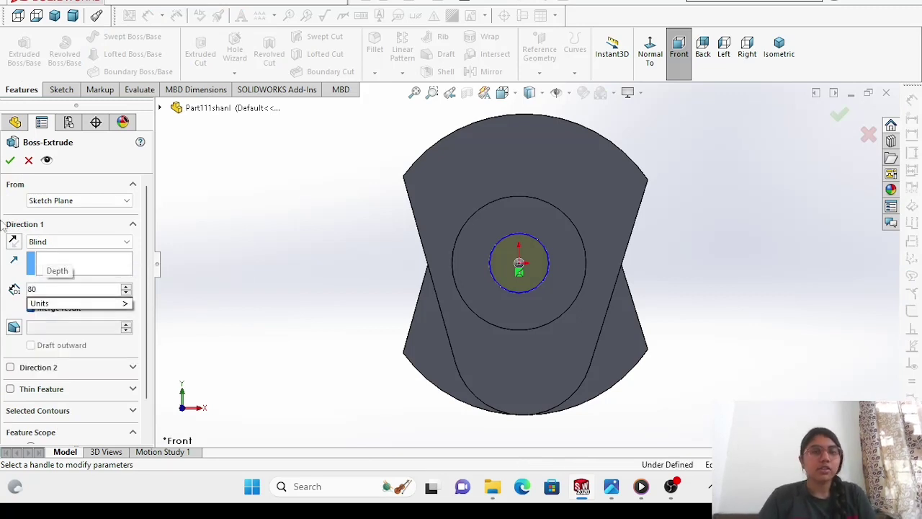
key("Return")
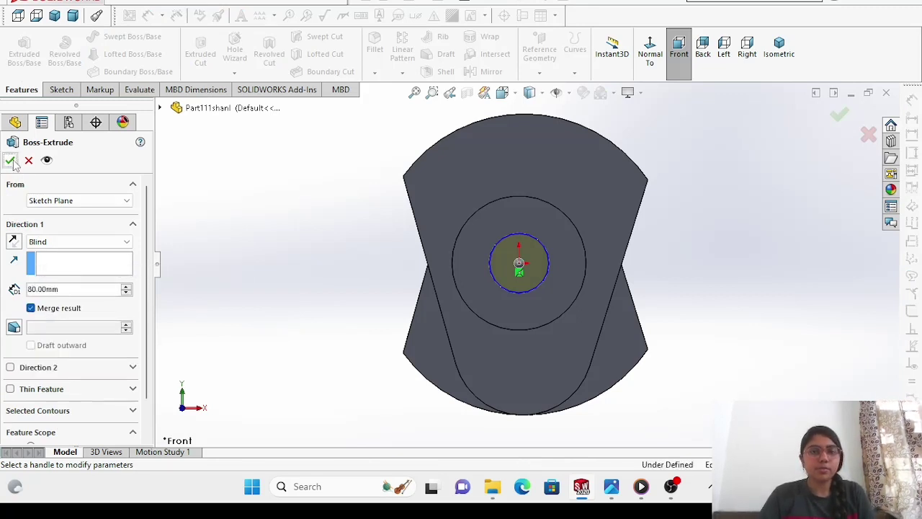
left_click(10, 162)
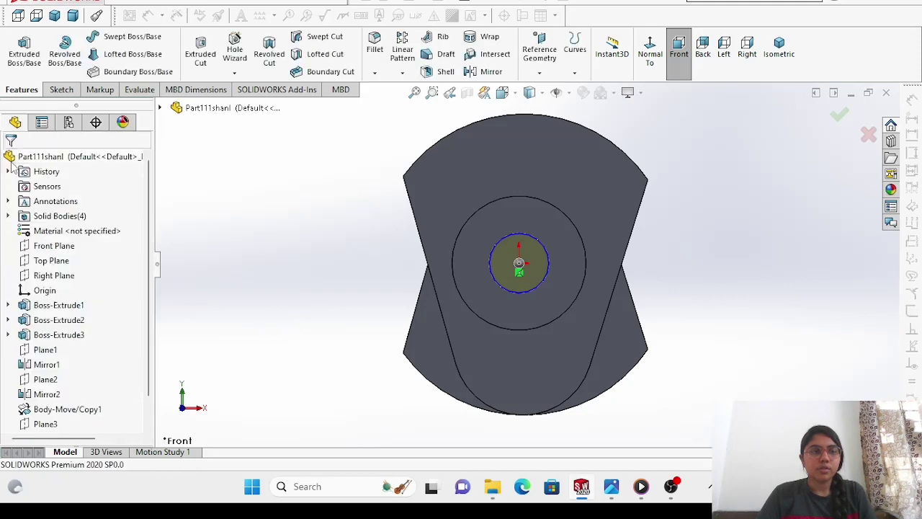
Check the rear flange in the crankshaft drawing and sketch an origin-centred circle about 58.5 mm in diameter on the rear journal's end face.
left_click(703, 72)
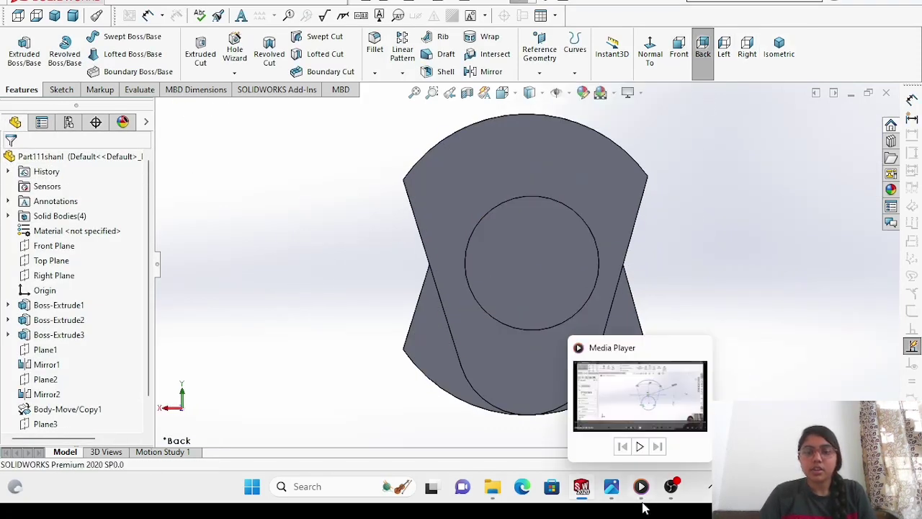
mouse_move(609, 502)
left_click(683, 417)
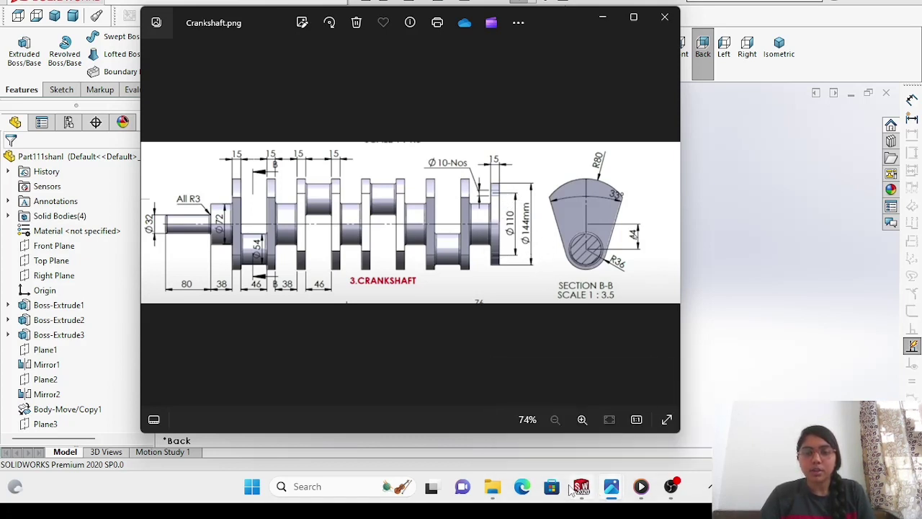
mouse_move(587, 488)
left_click(568, 425)
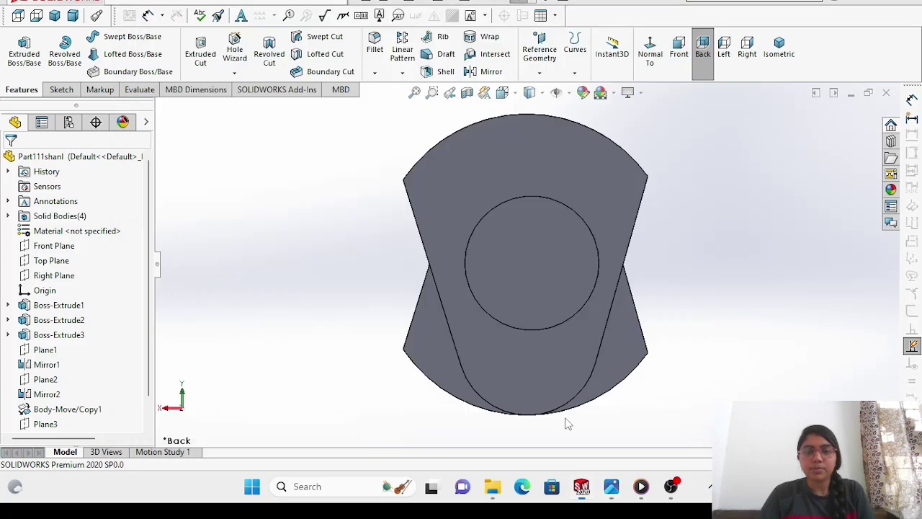
left_click(510, 254)
left_click(570, 215)
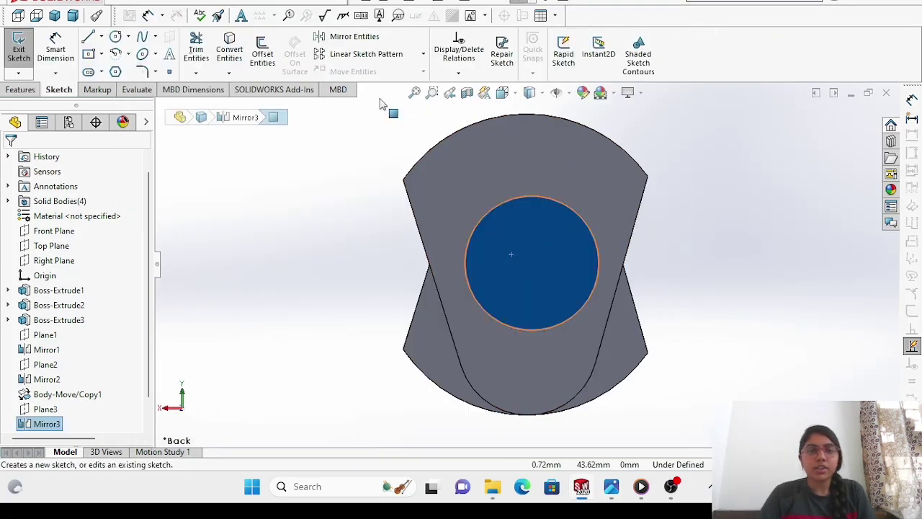
left_click(116, 38)
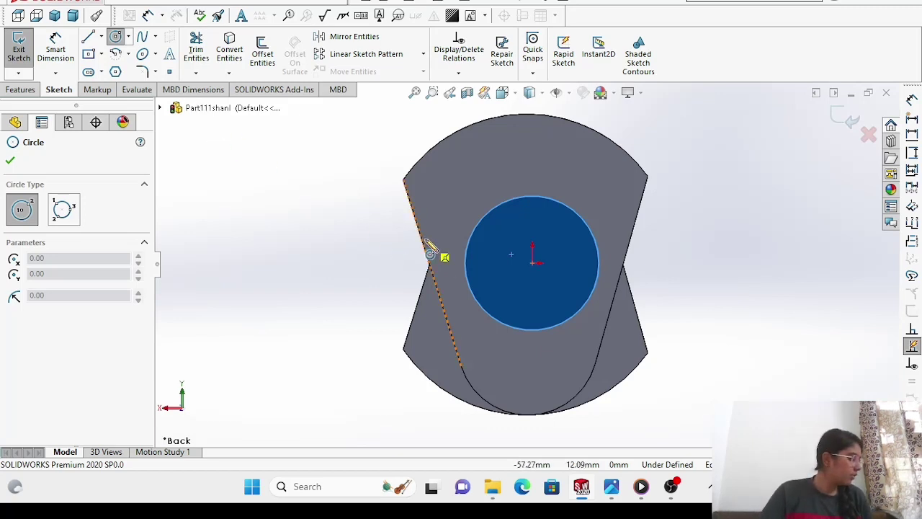
left_click(532, 262)
left_click(565, 309)
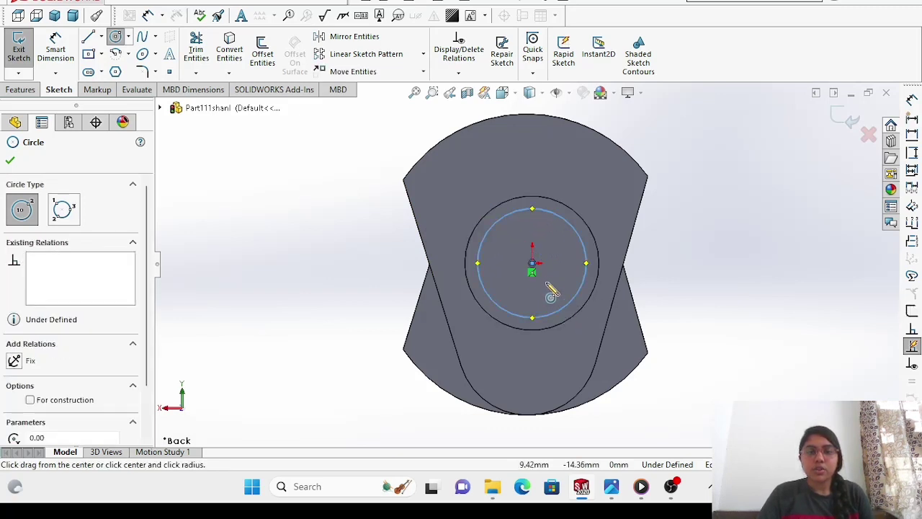
Sketch a second concentric circle about 35 mm in diameter inside the first one on the rear journal face.
left_click(533, 264)
left_click(554, 288)
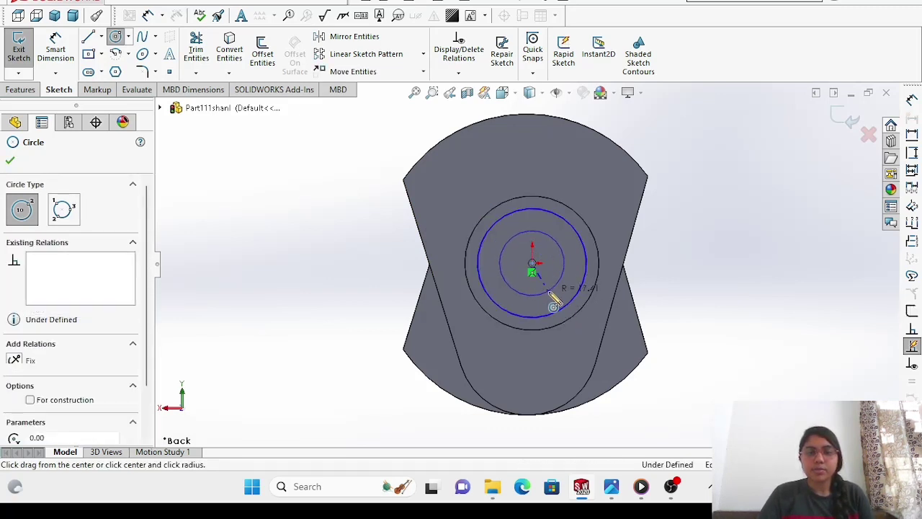
right_click(306, 292)
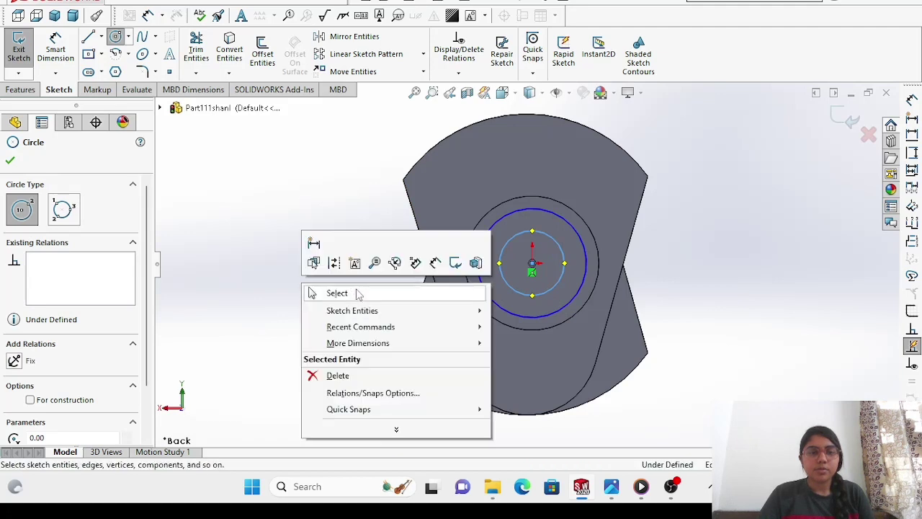
left_click(355, 293)
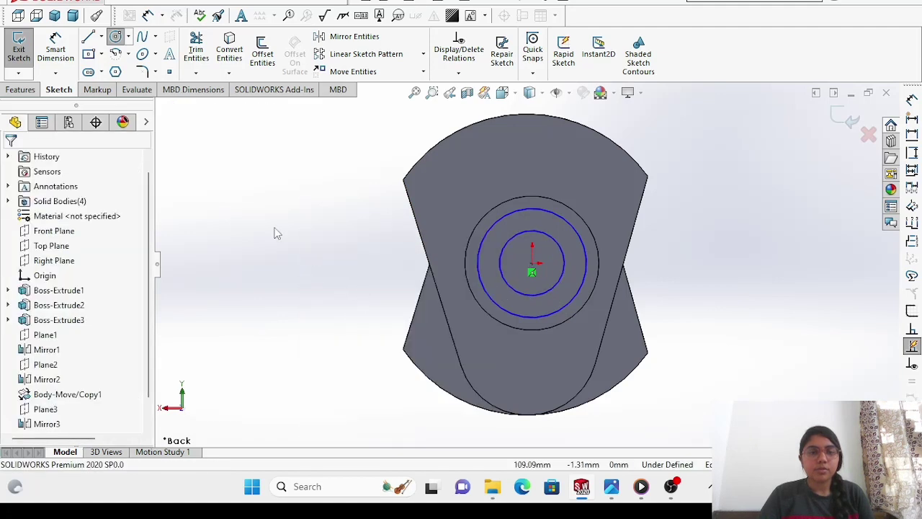
Dimension the larger sketch circle on the rear journal face with a diameter of 144 mm.
left_click(58, 48)
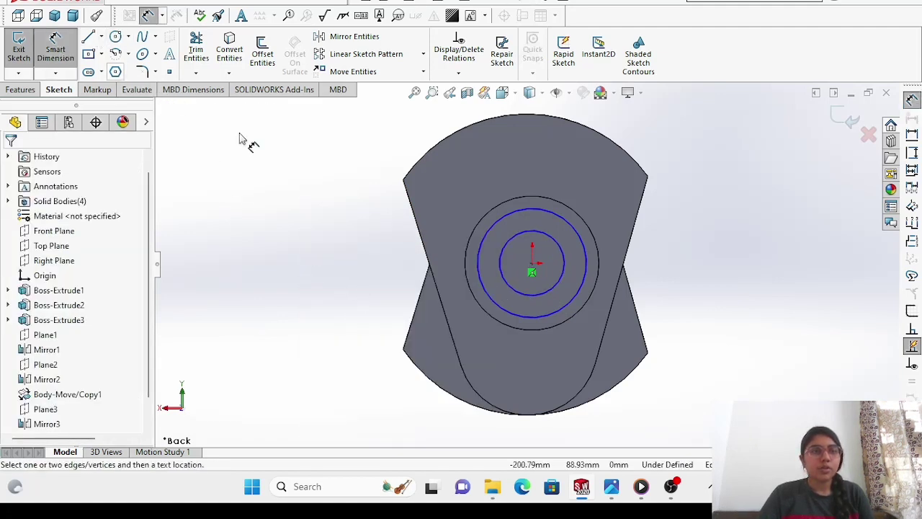
left_click(586, 269)
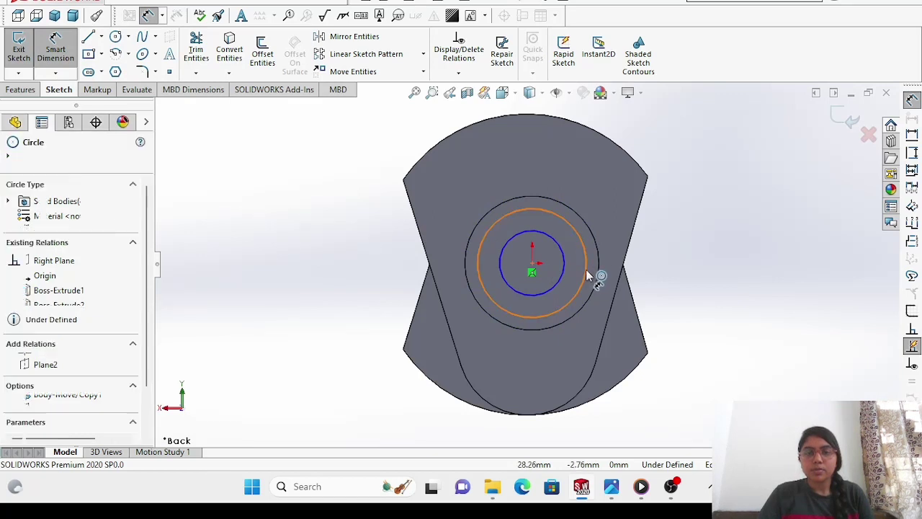
left_click(738, 301)
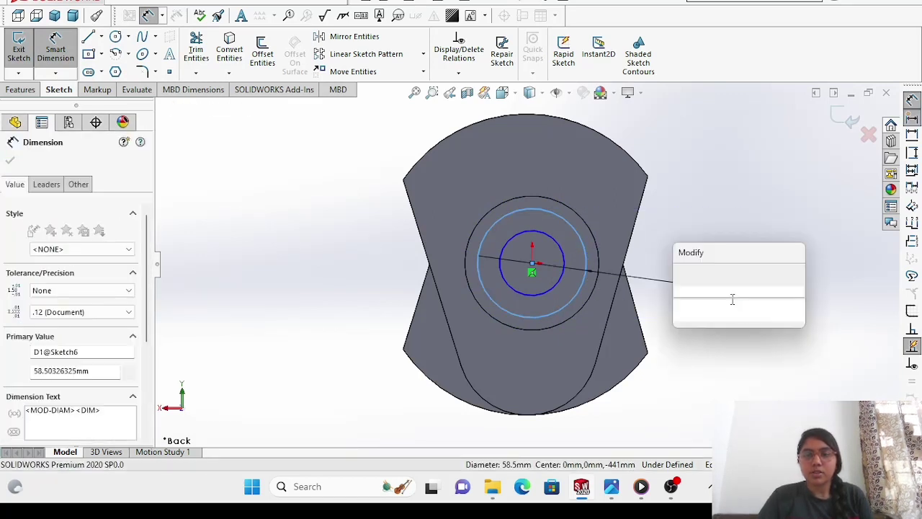
type("144")
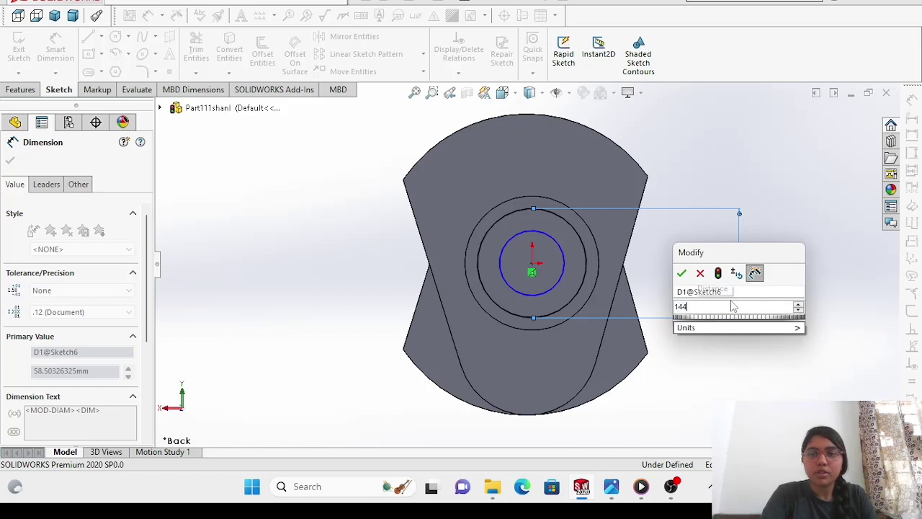
key("Return")
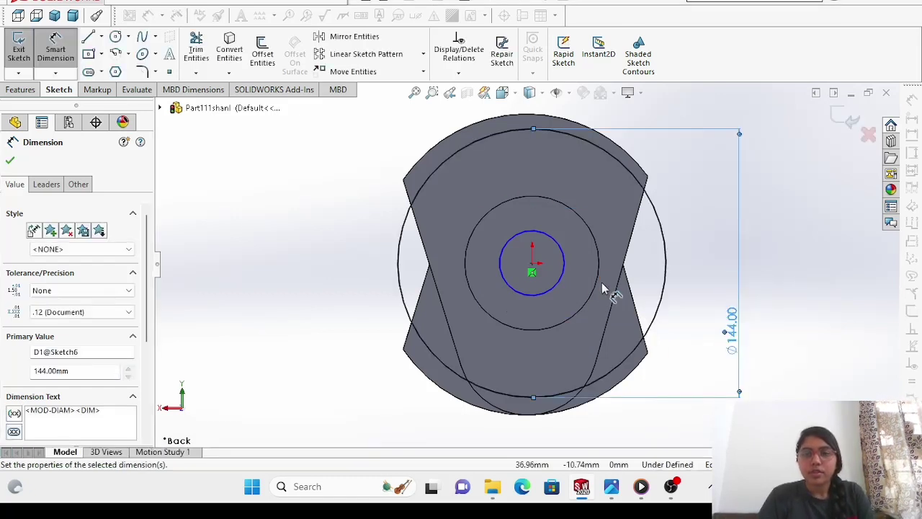
left_click(598, 288)
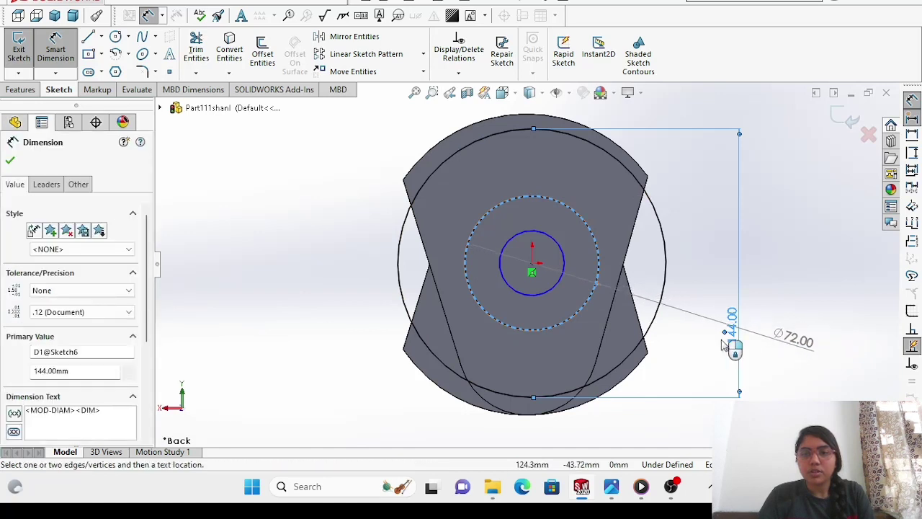
key("Escape")
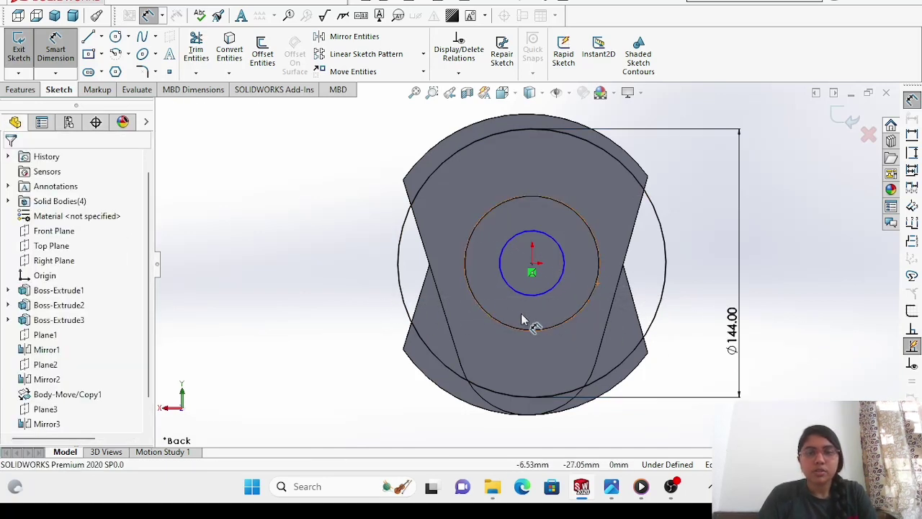
left_click(546, 329)
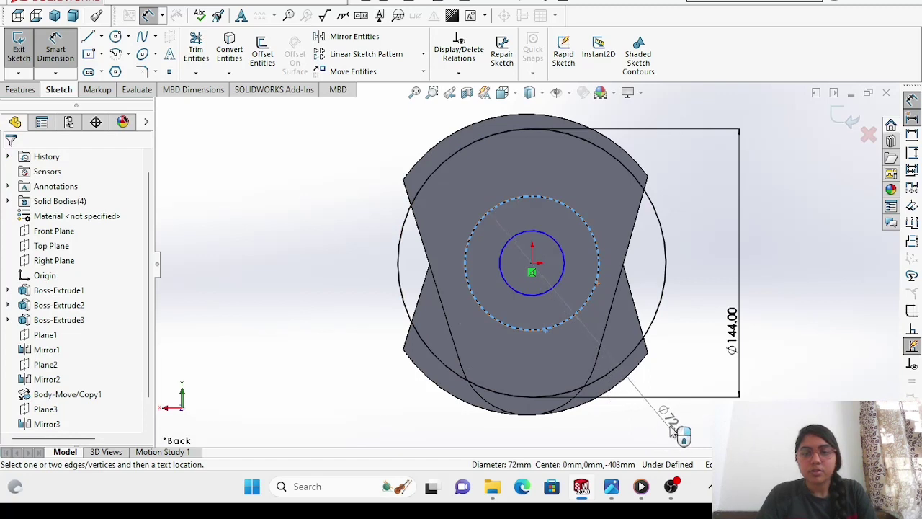
key("Escape")
key("Escape")
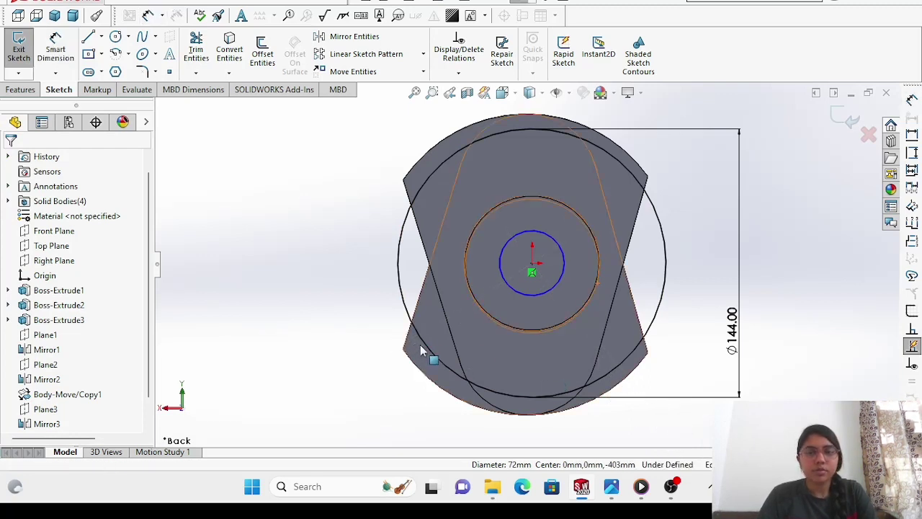
right_click(196, 302)
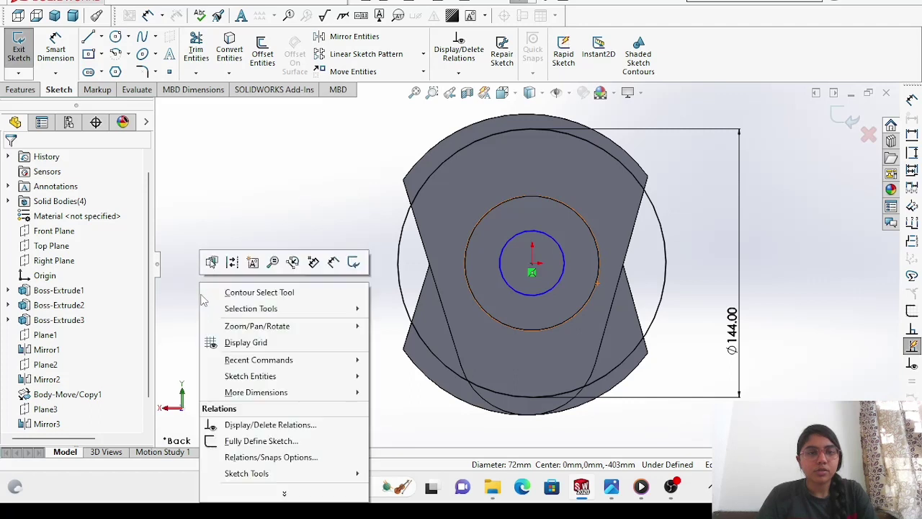
left_click(216, 183)
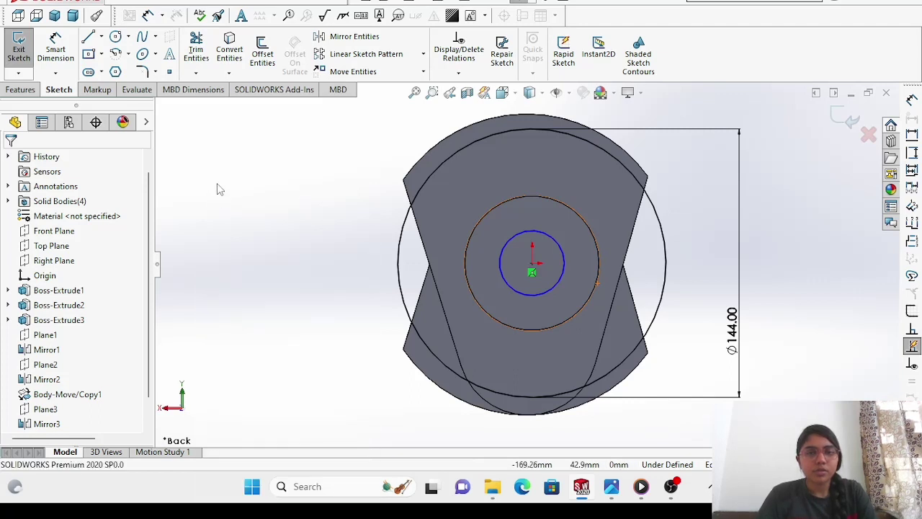
Undo the 144 mm diameter change and delete the larger circle's diameter dimension.
key("ctrl+z")
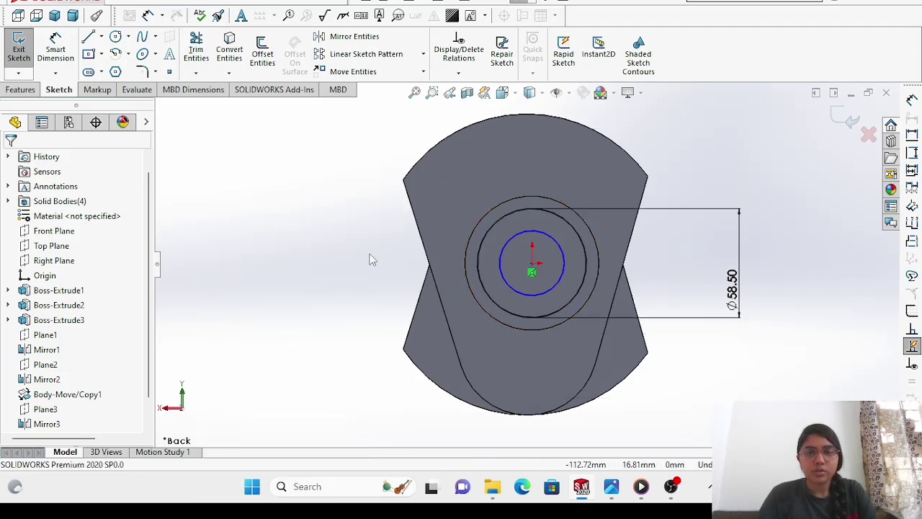
left_click(730, 301)
key("Delete")
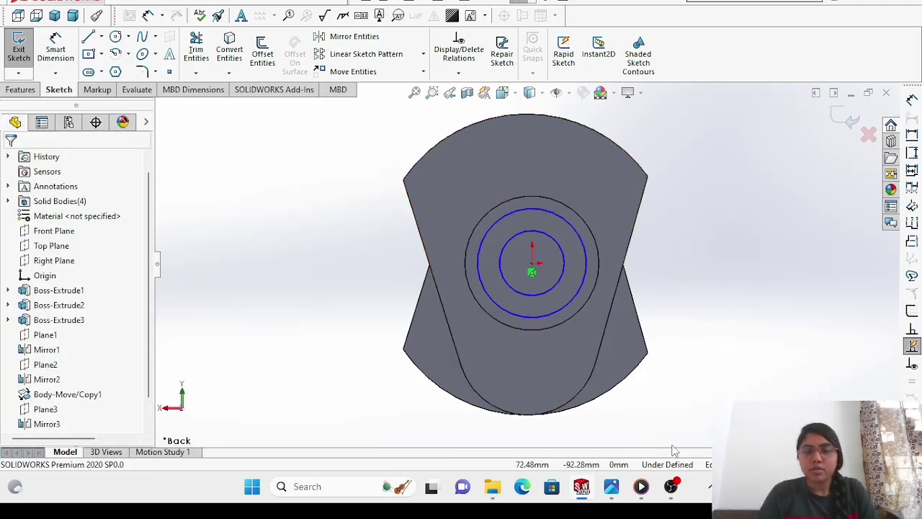
Check the rear flange diameters in the crankshaft drawing and set the larger circle's diameter to 144 mm.
mouse_move(613, 497)
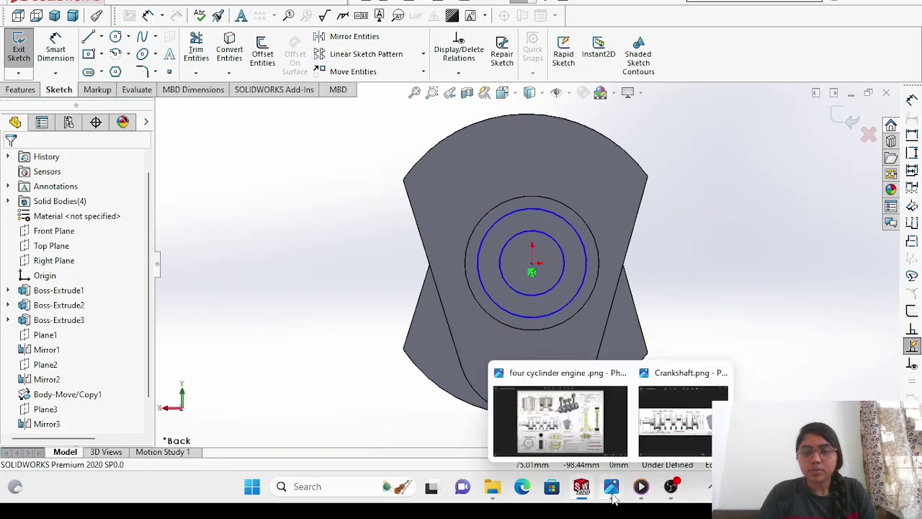
left_click(710, 412)
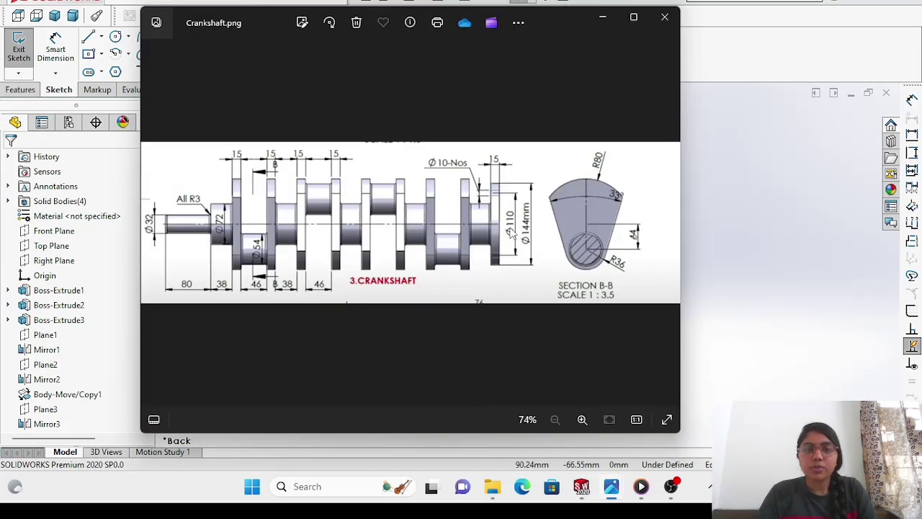
mouse_move(581, 486)
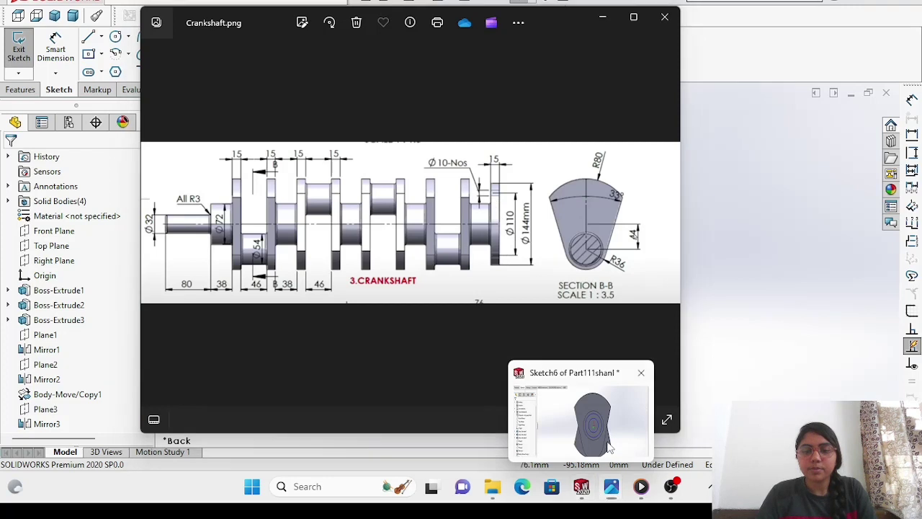
left_click(587, 432)
left_click(56, 45)
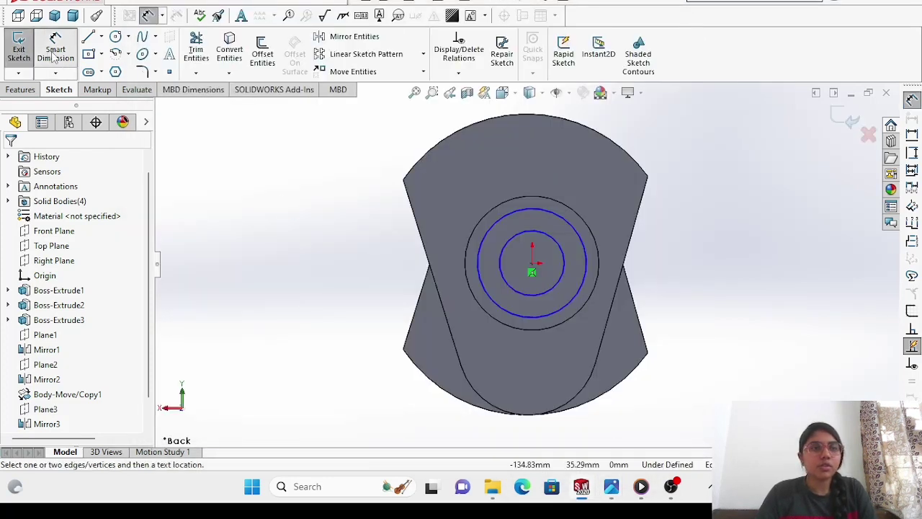
left_click(584, 282)
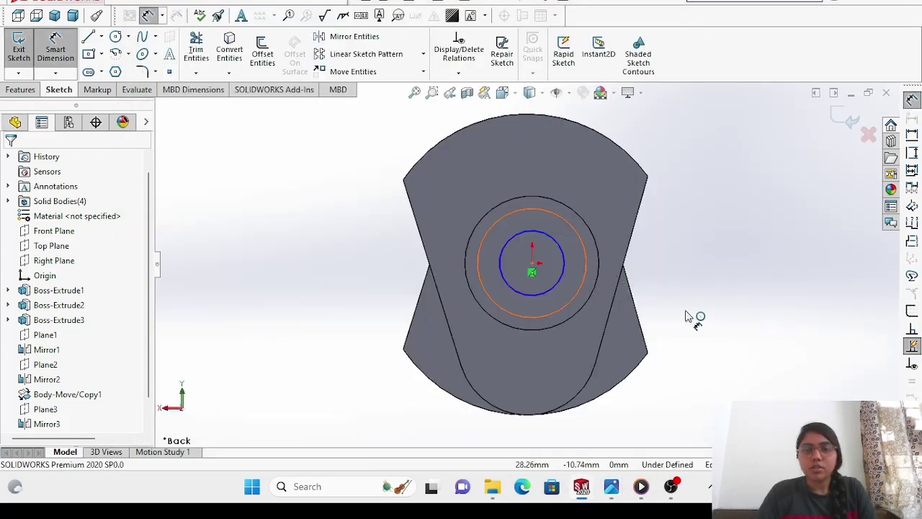
left_click(762, 328)
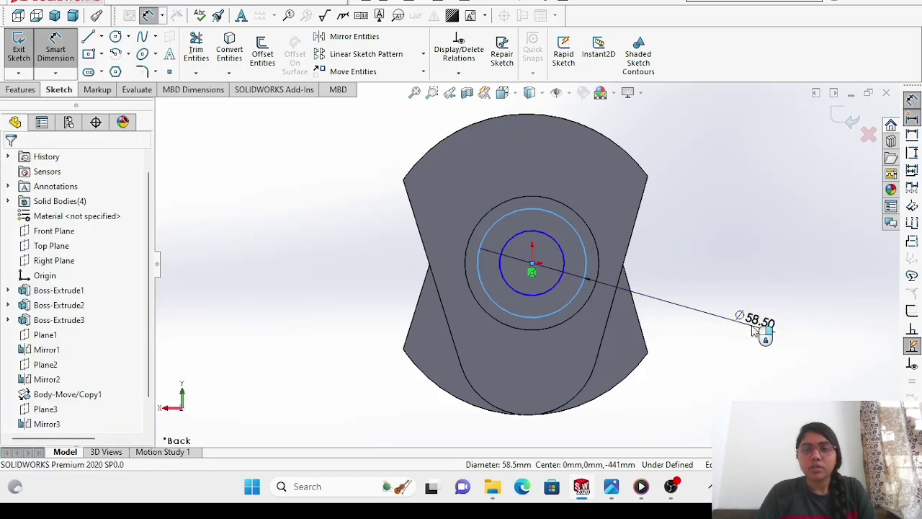
type("144")
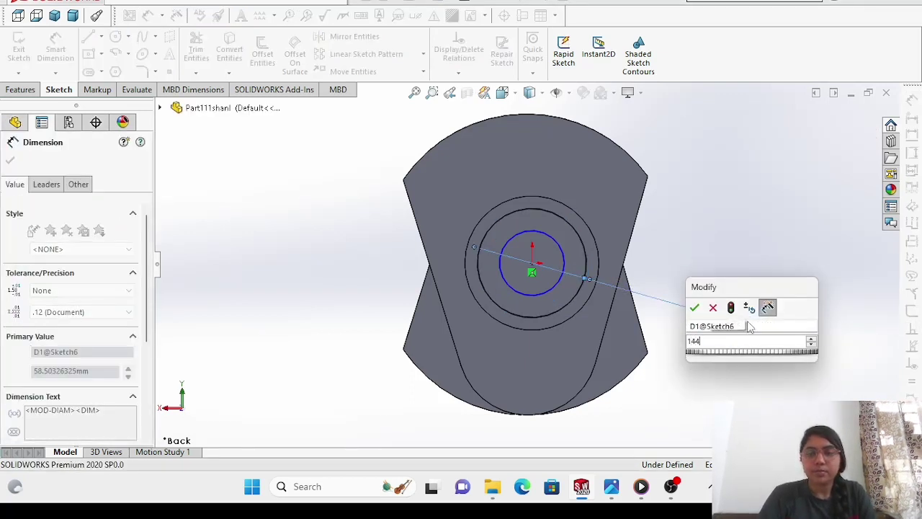
key("Return")
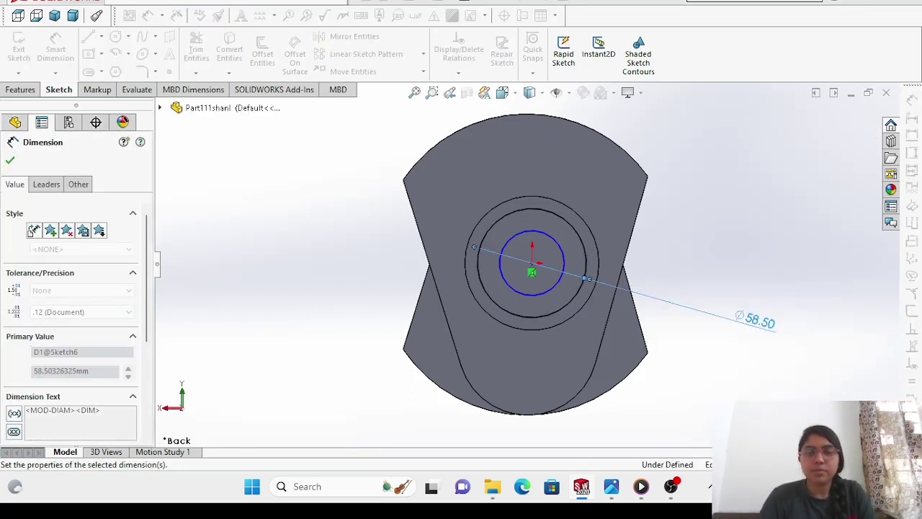
Set the diameter of the inner sketch circle on the rear journal face to 110 mm.
left_click(551, 294)
left_click(720, 394)
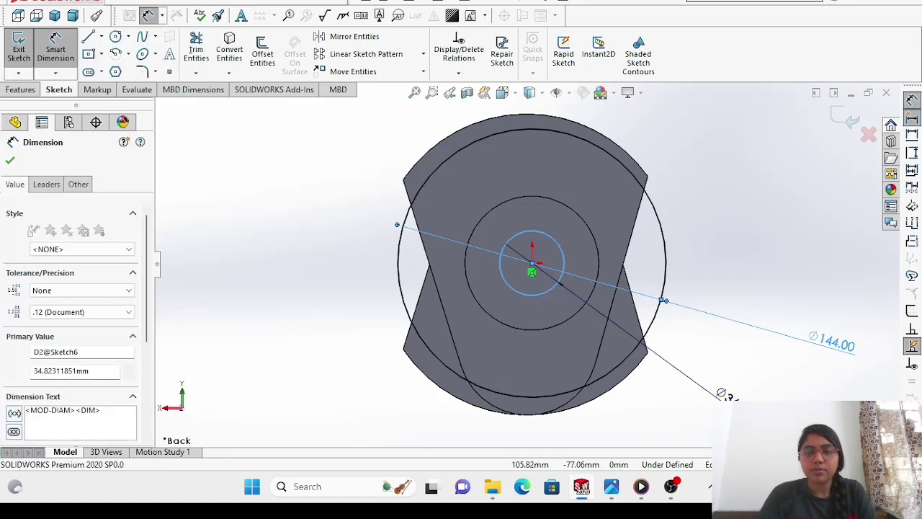
type("110")
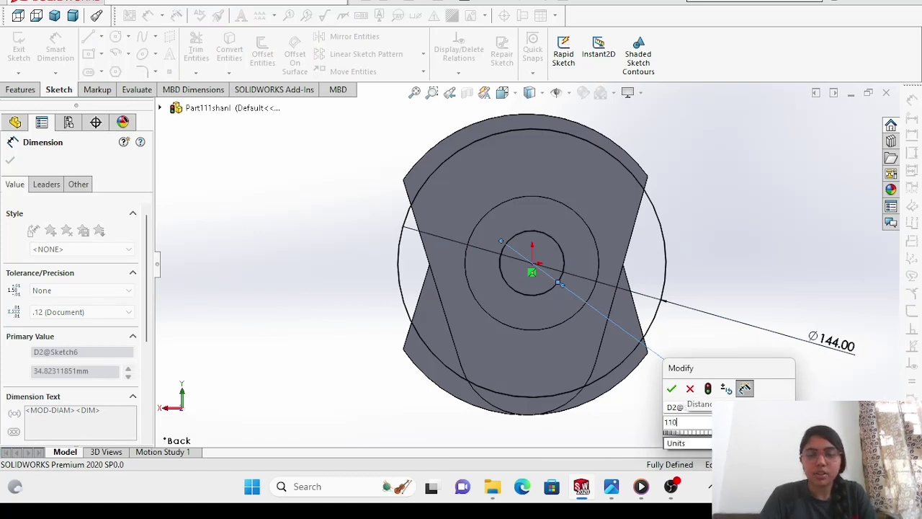
key("Return")
key("Escape")
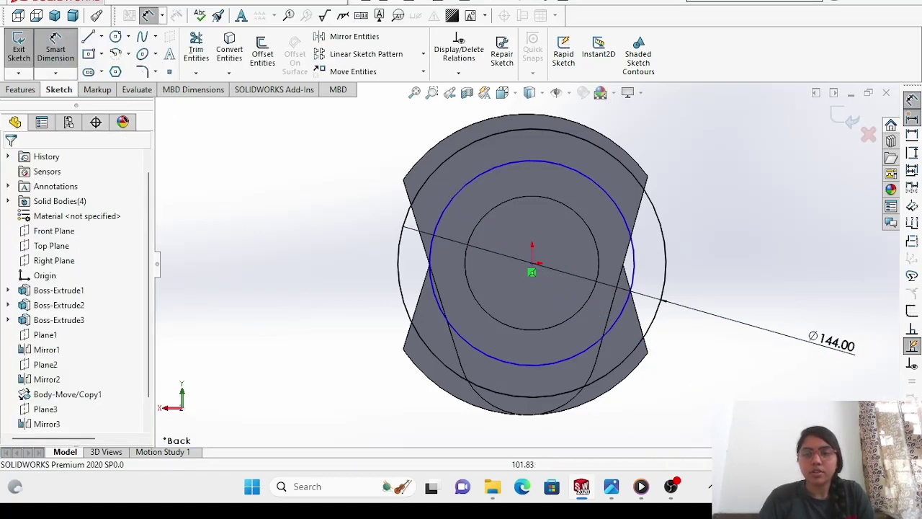
Delete the 144 mm diameter dimension from the outer sketch circle.
left_click(798, 340)
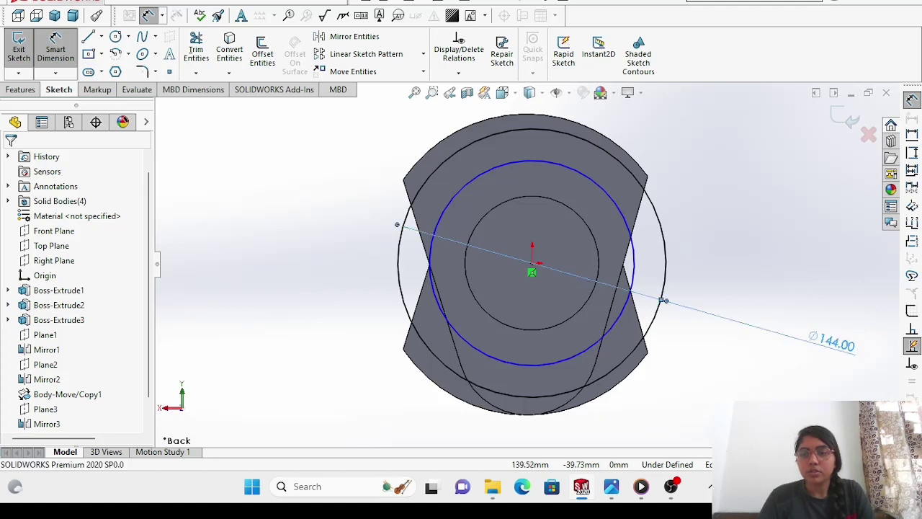
key("Delete")
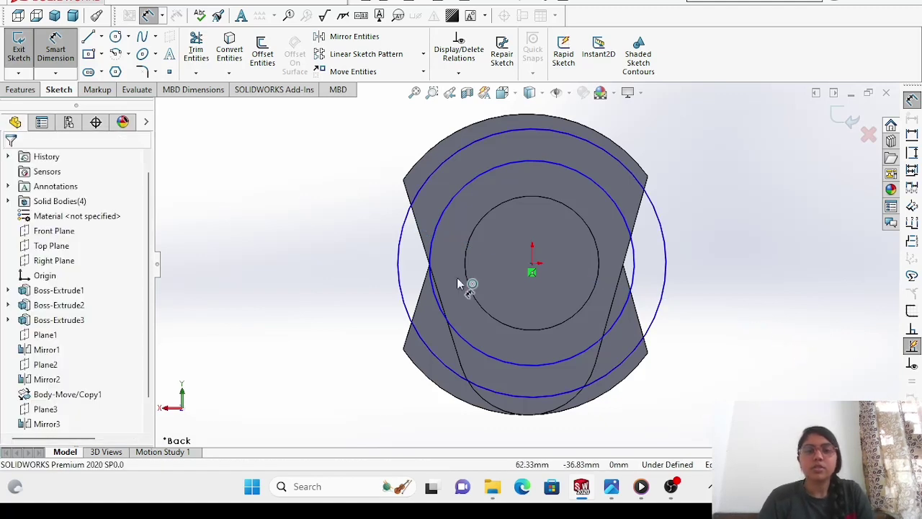
right_click(208, 234)
left_click(258, 272)
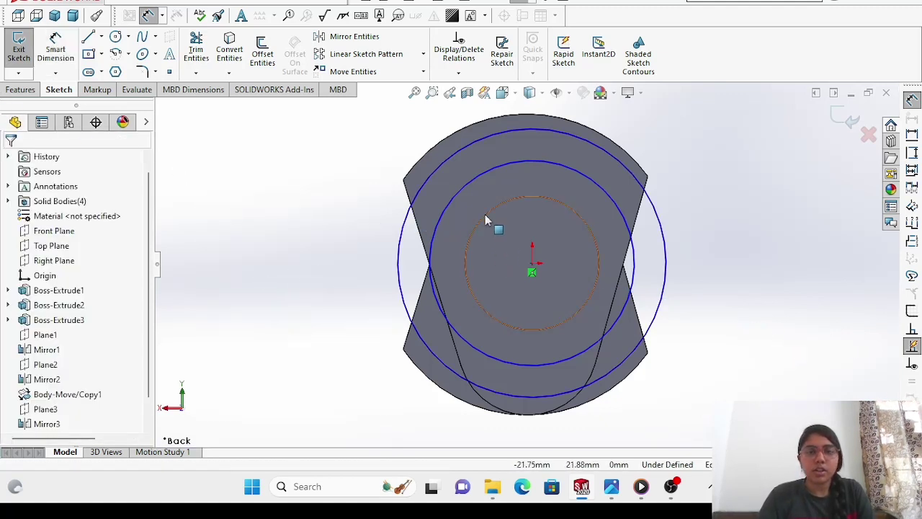
Convert the 110 mm circle to construction geometry and sketch a circle about 17 mm in diameter centred on its upper quadrant point.
left_click(481, 171)
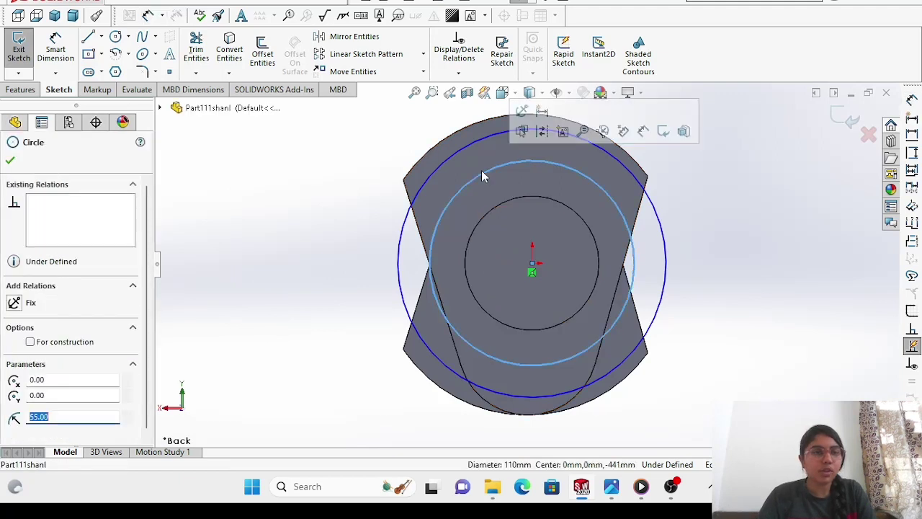
left_click(30, 342)
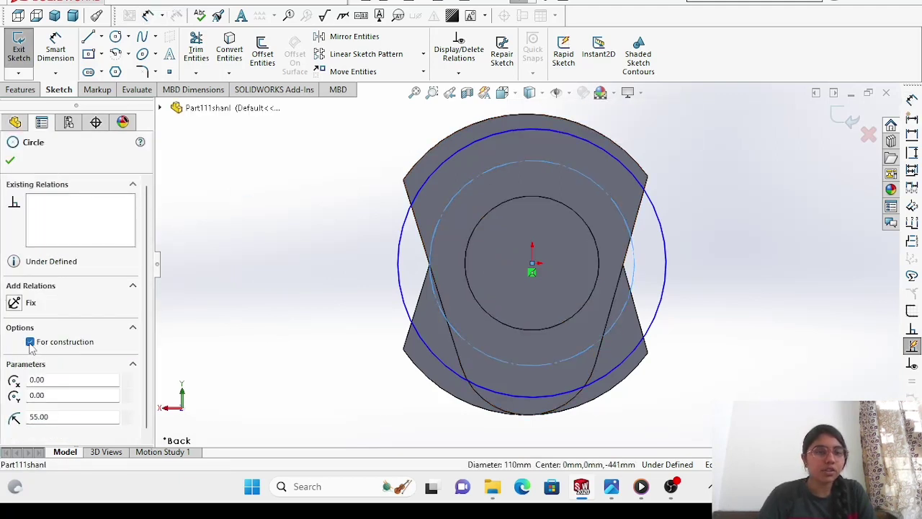
left_click(118, 38)
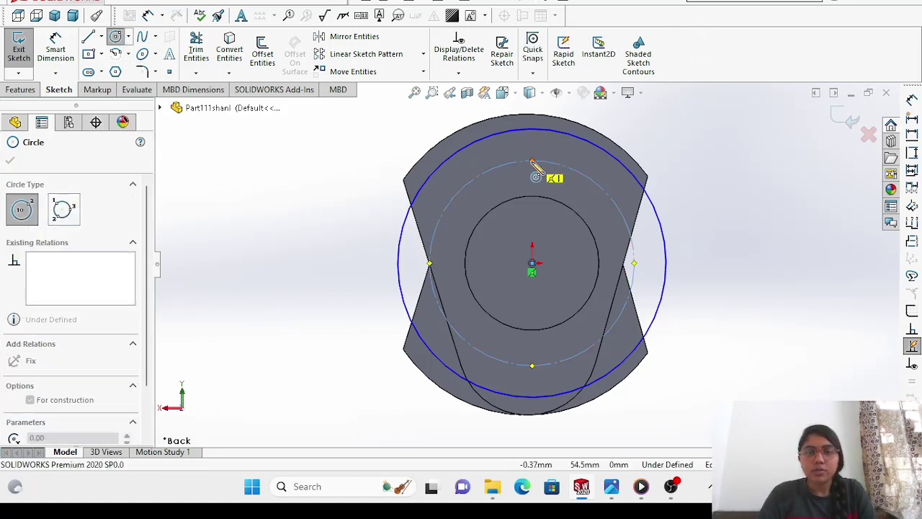
left_click_drag(533, 162, 542, 186)
right_click(274, 238)
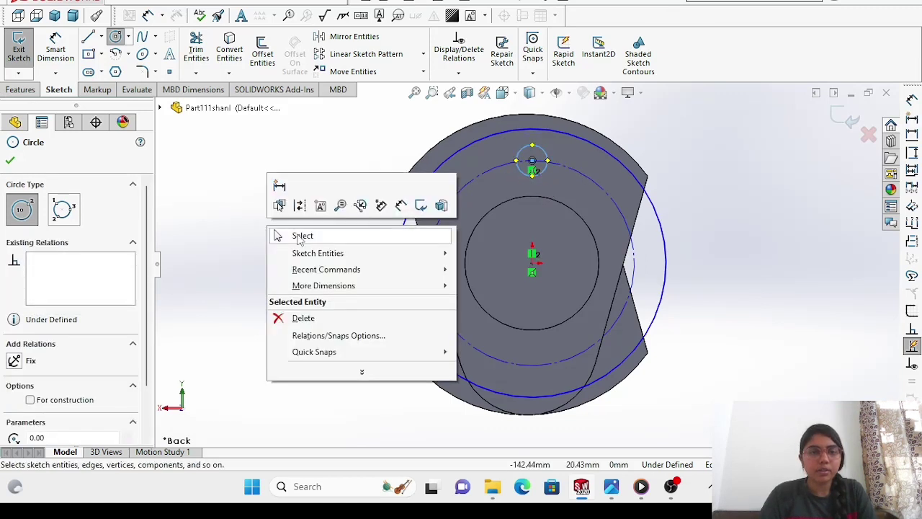
left_click(299, 238)
Set the small bolt-hole circle's diameter to 10 mm and delete its dimension from the sketch.
left_click(56, 49)
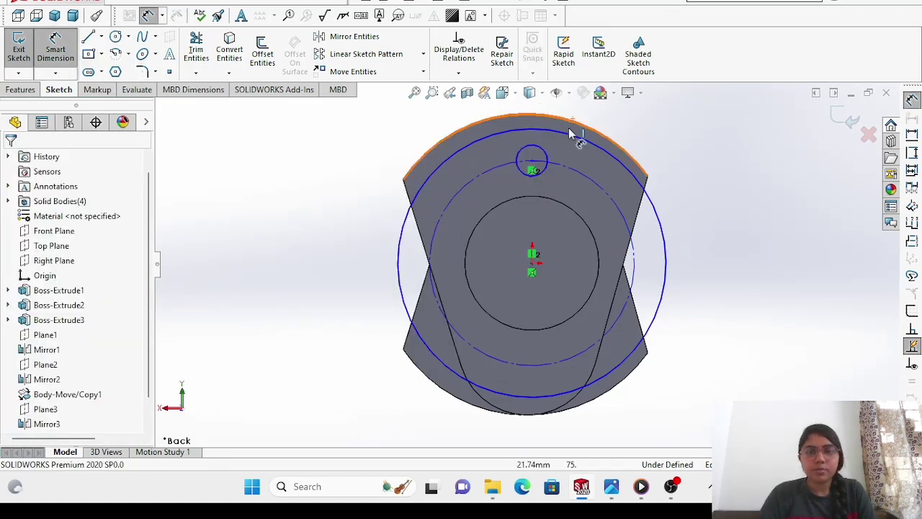
left_click(552, 168)
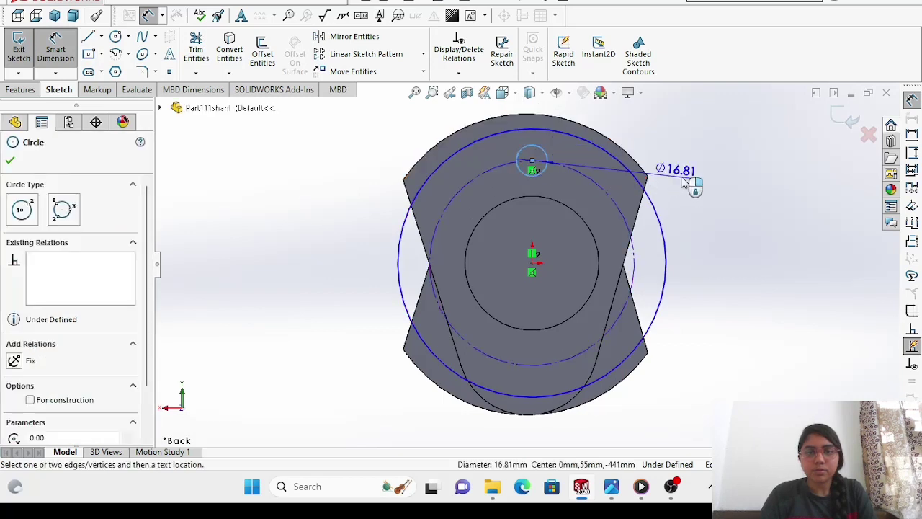
left_click(740, 175)
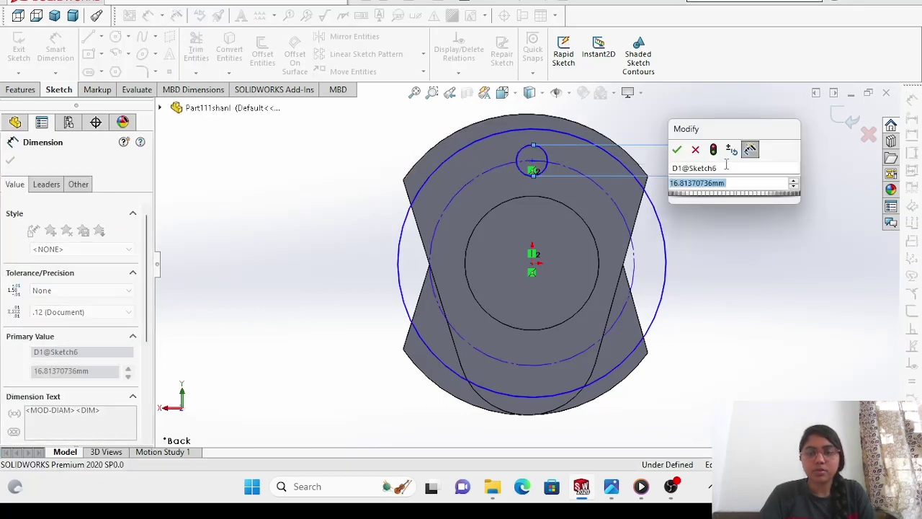
type("10")
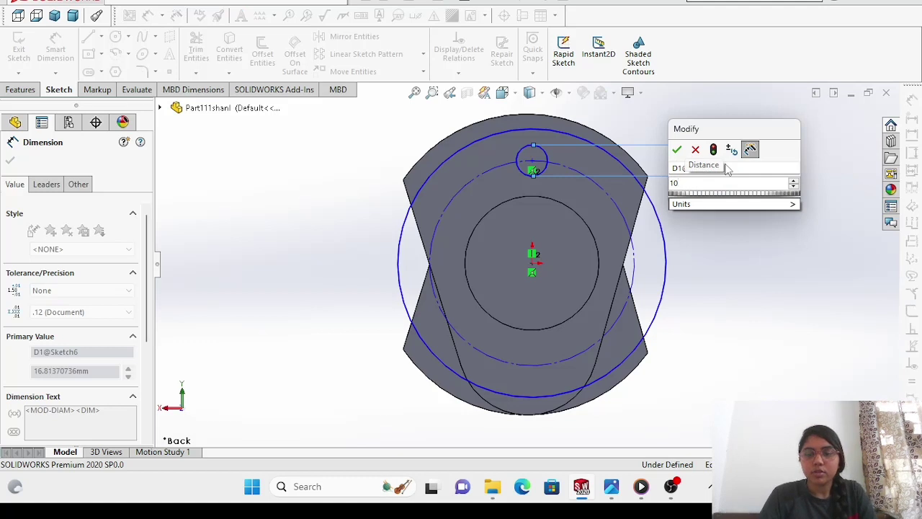
key("Return")
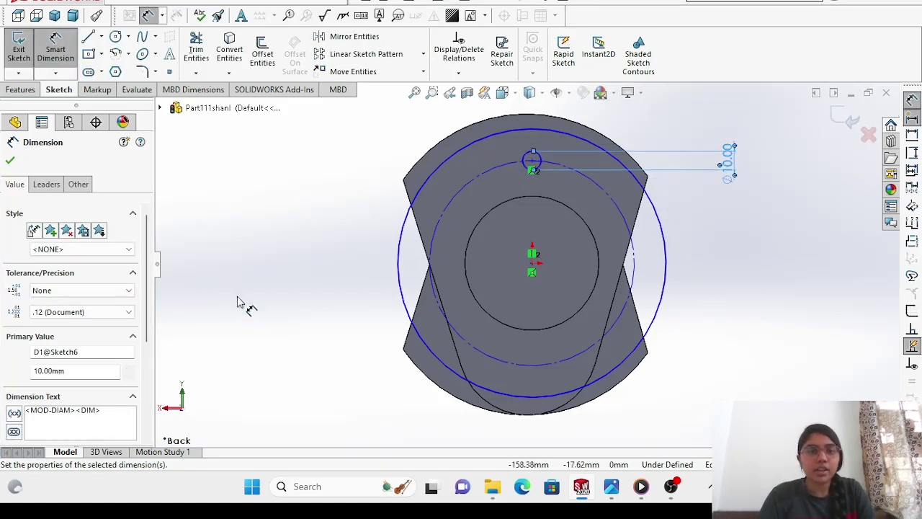
right_click(240, 302)
left_click(268, 323)
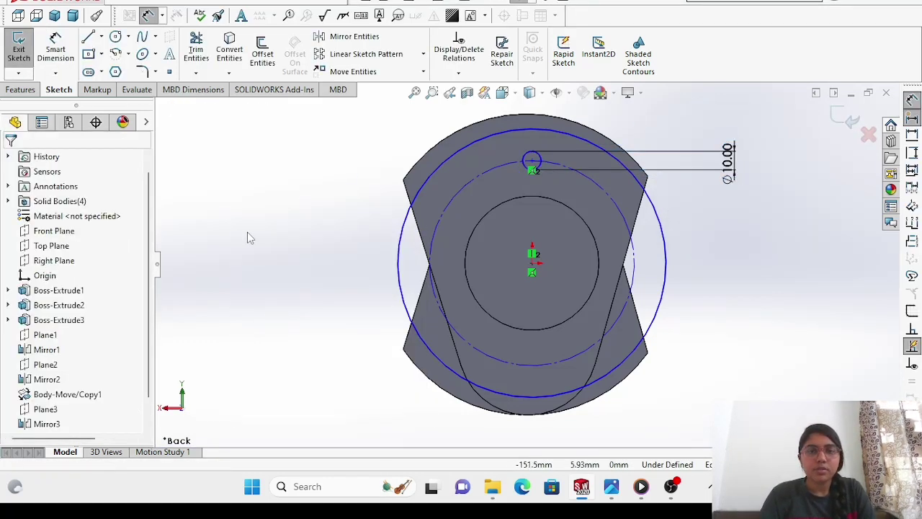
left_click(727, 160)
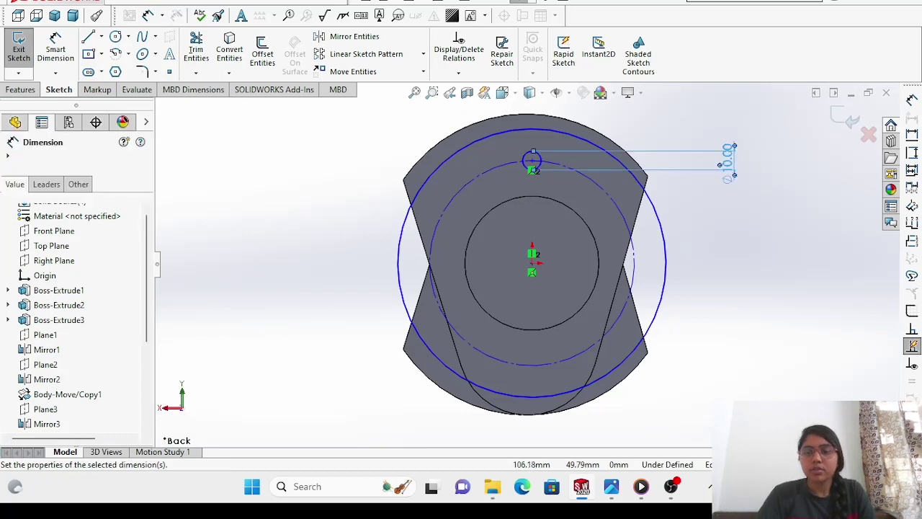
key("Delete")
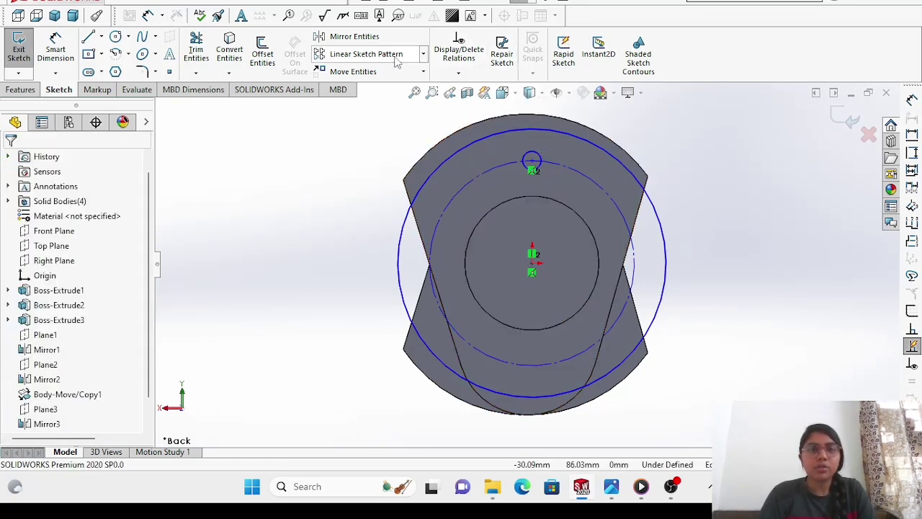
Create a circular sketch pattern of the bolt-hole circle about the flange centre with 8 equally spaced instances over 360 degrees.
left_click(424, 54)
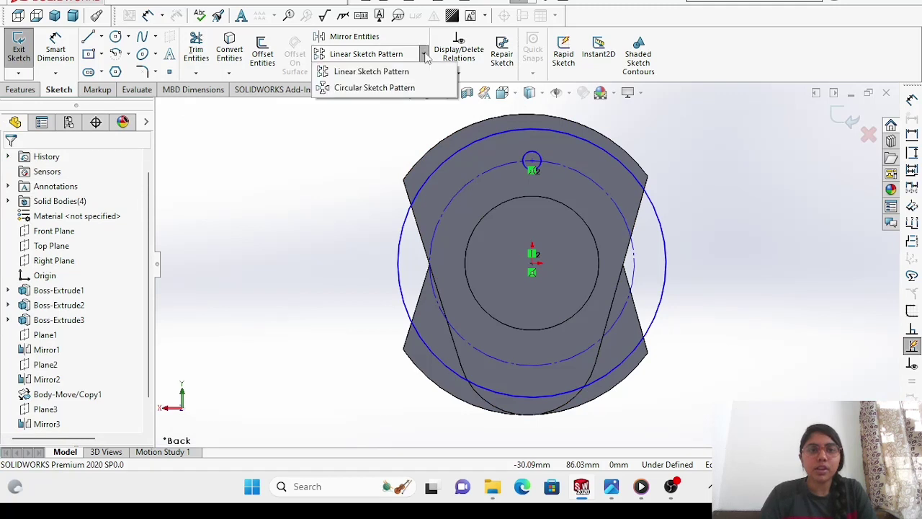
left_click(423, 92)
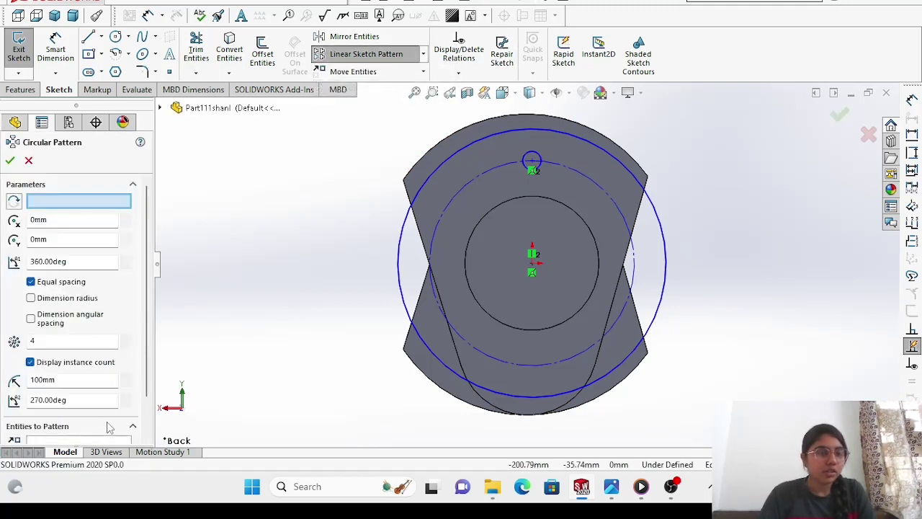
left_click(526, 171)
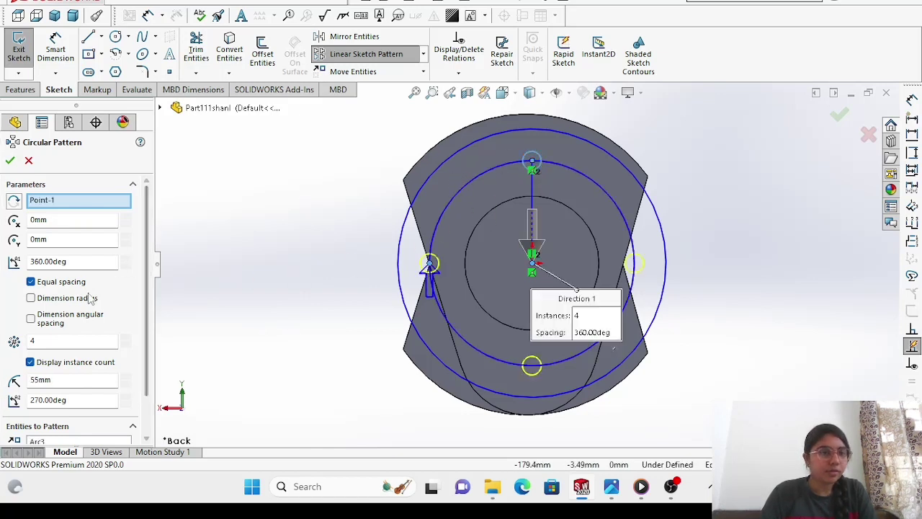
left_click(56, 342)
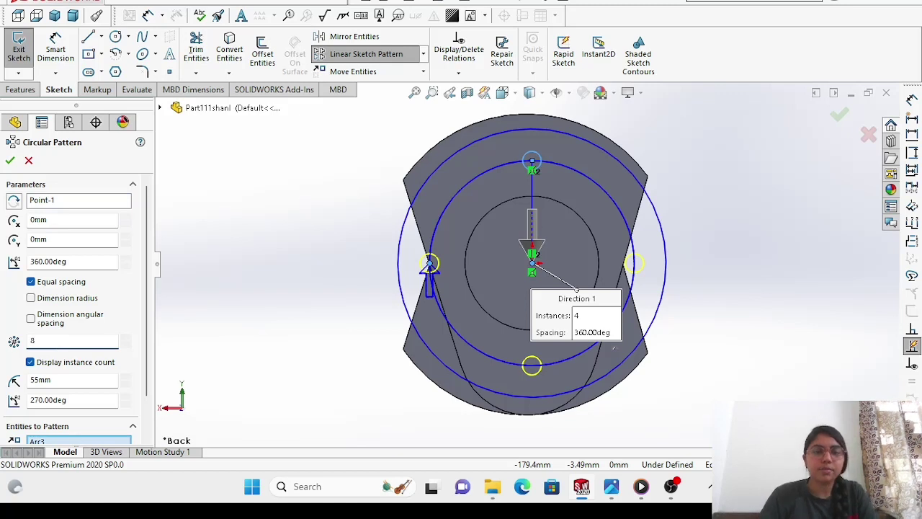
left_click(10, 160)
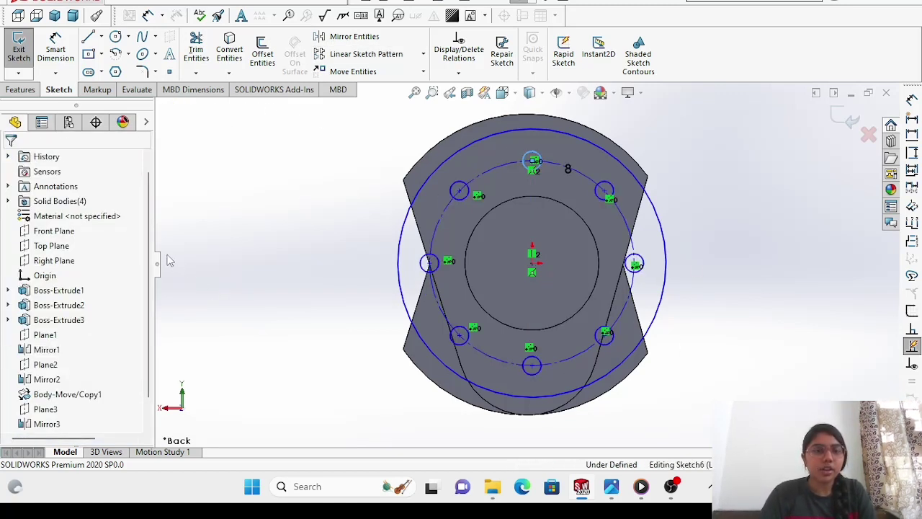
right_click(170, 292)
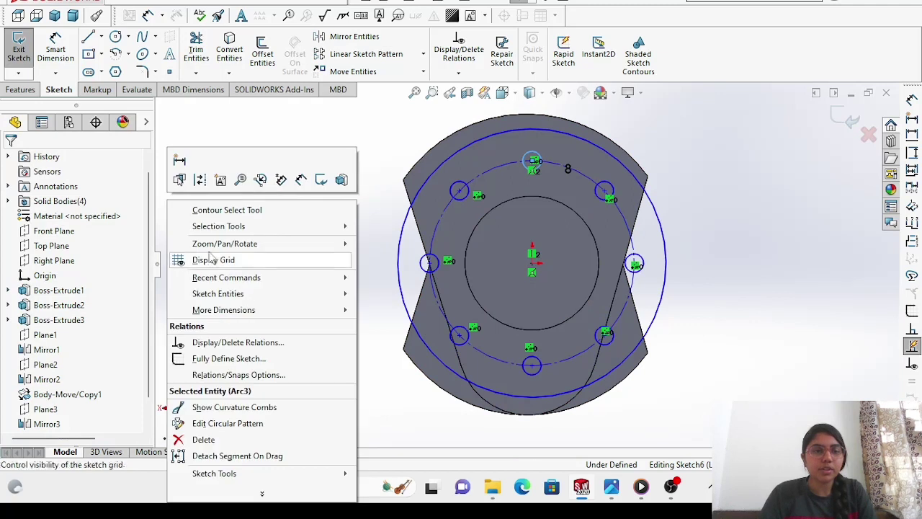
left_click(243, 133)
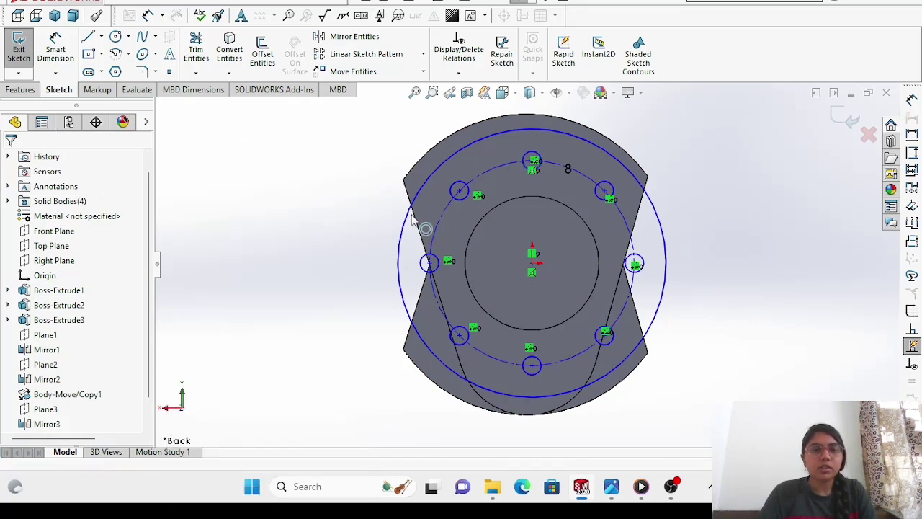
Check the rear flange thickness in the crankshaft drawing and extrude the flange sketch with its bolt holes to a blind depth of 15 mm.
left_click(22, 89)
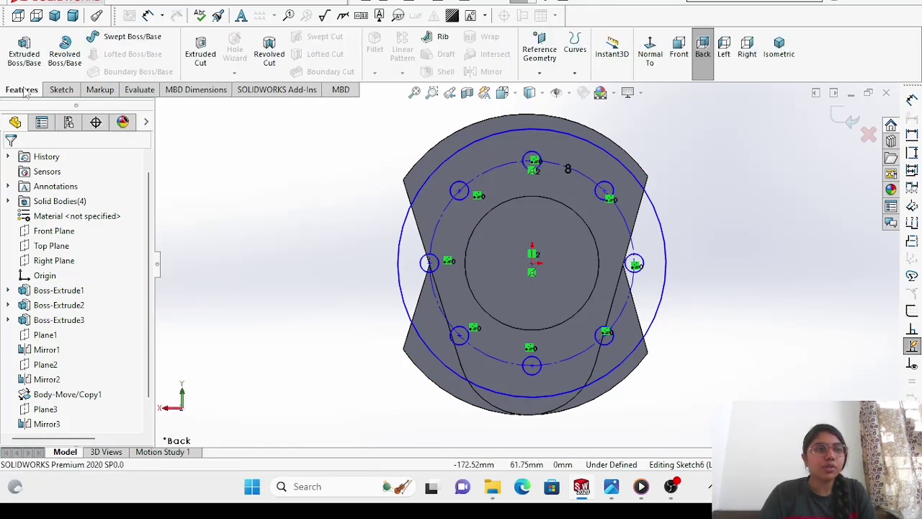
left_click(25, 49)
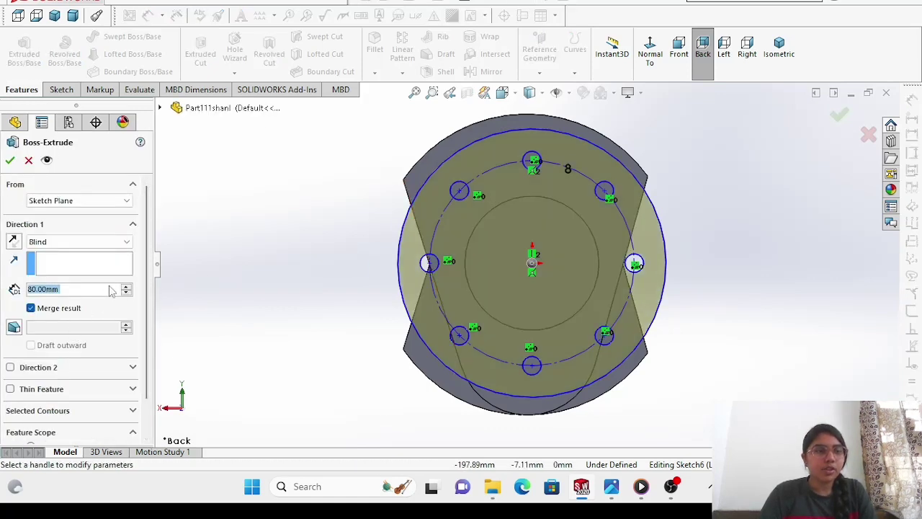
mouse_move(616, 488)
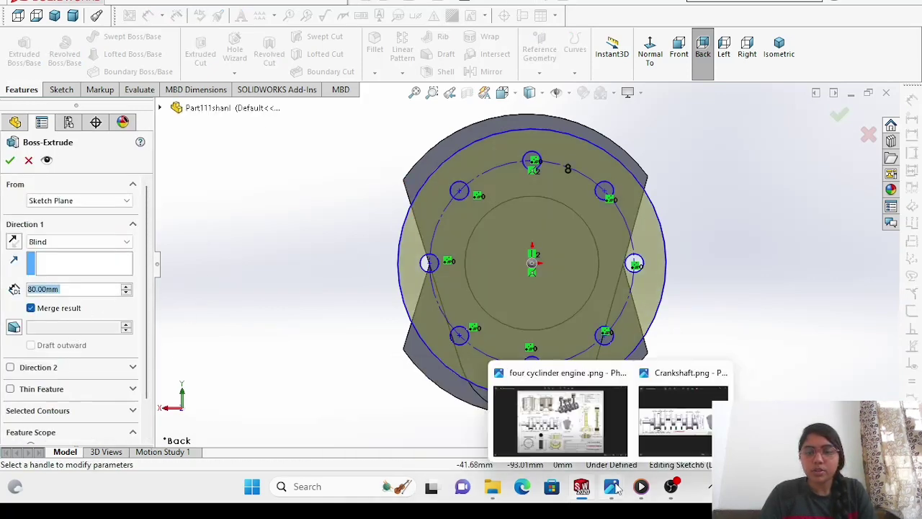
left_click(643, 447)
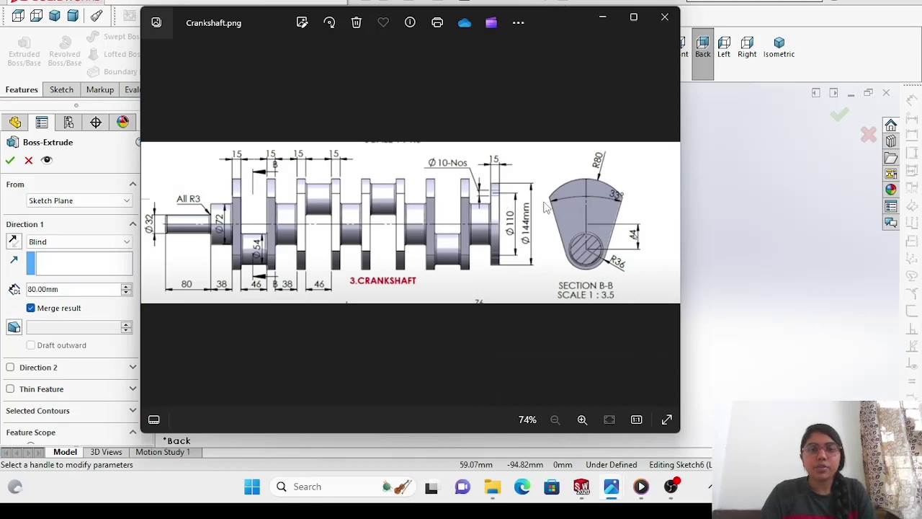
mouse_move(582, 489)
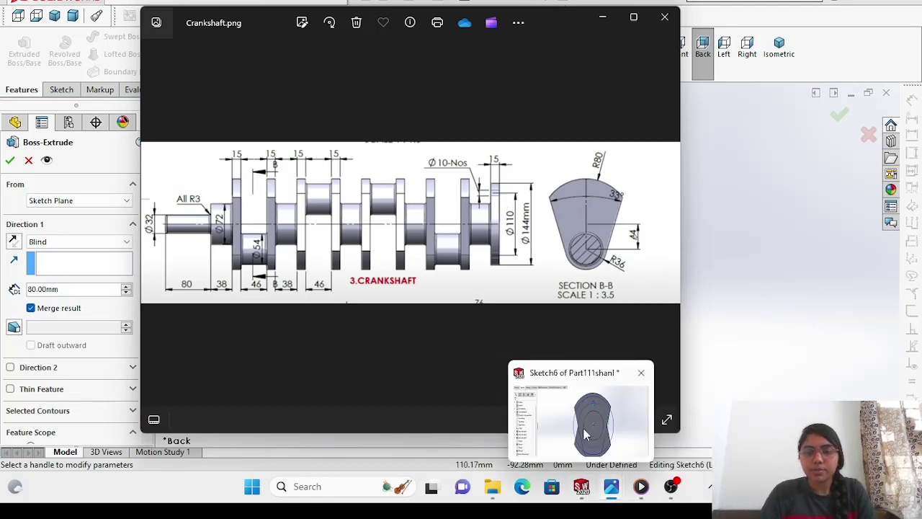
left_click(584, 431)
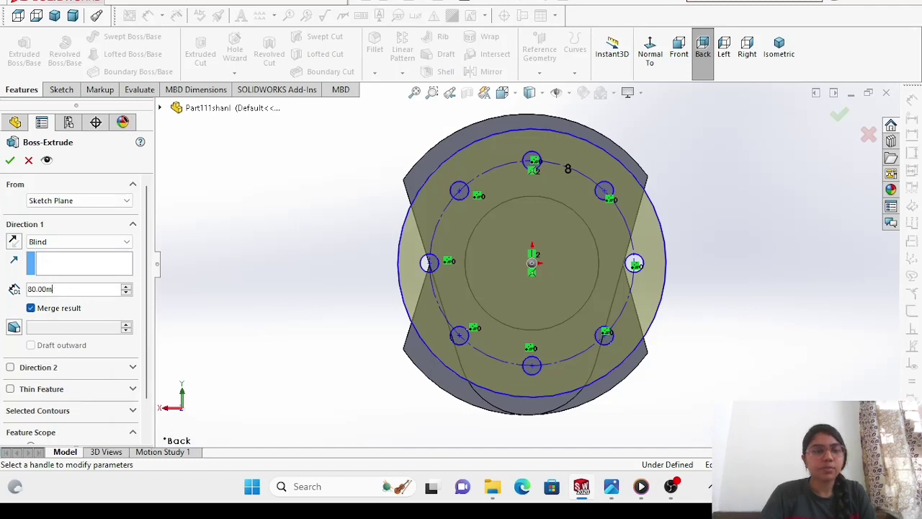
key("BackSpace")
key("BackSpace")
key("BackSpace")
key("BackSpace")
key("BackSpace")
key("BackSpace")
type("1")
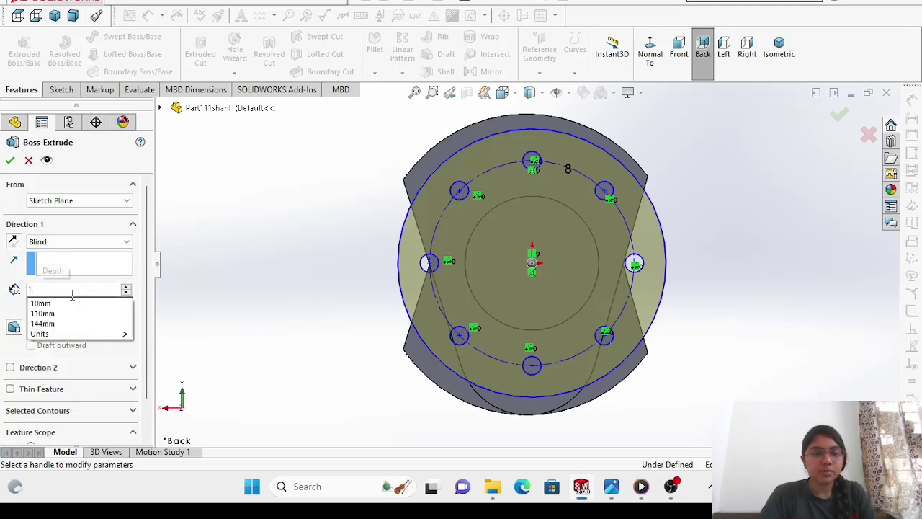
type("5")
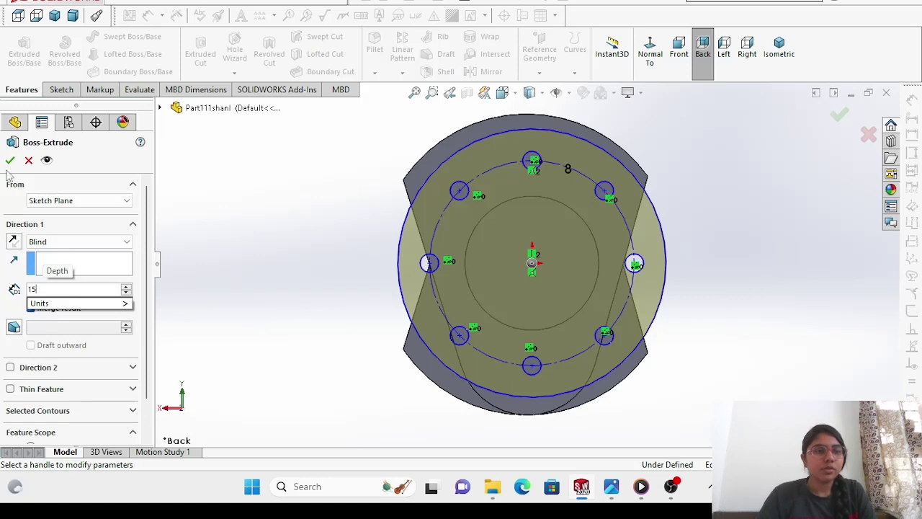
key("Return")
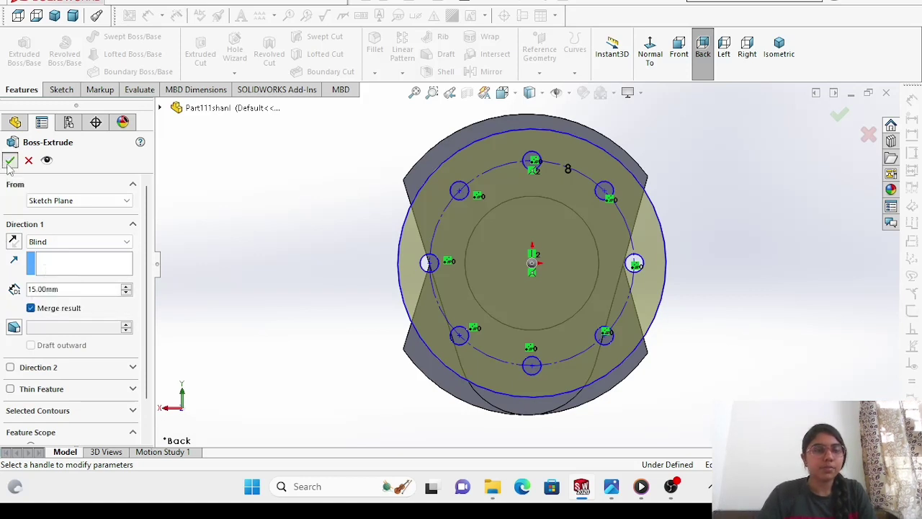
left_click(10, 161)
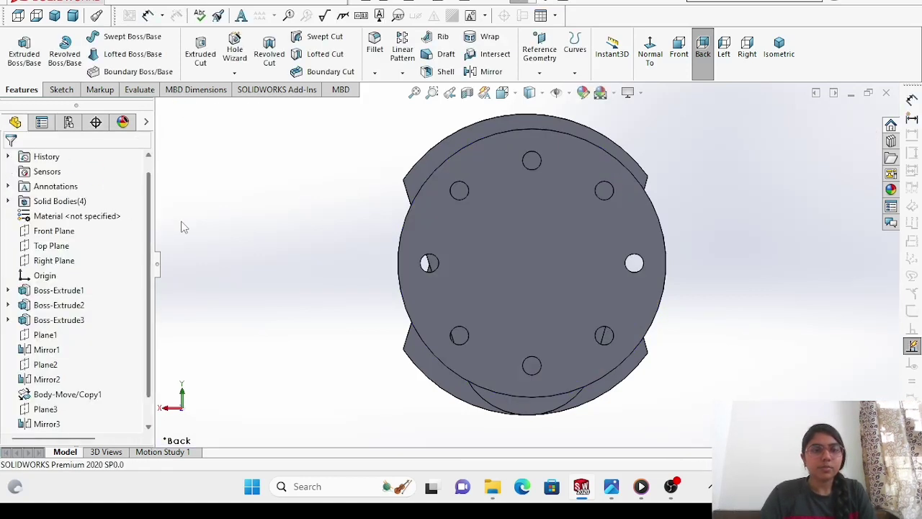
Examine the whole crankshaft from the rear flange, the side and an angled view.
right_click(184, 227)
left_click(280, 167)
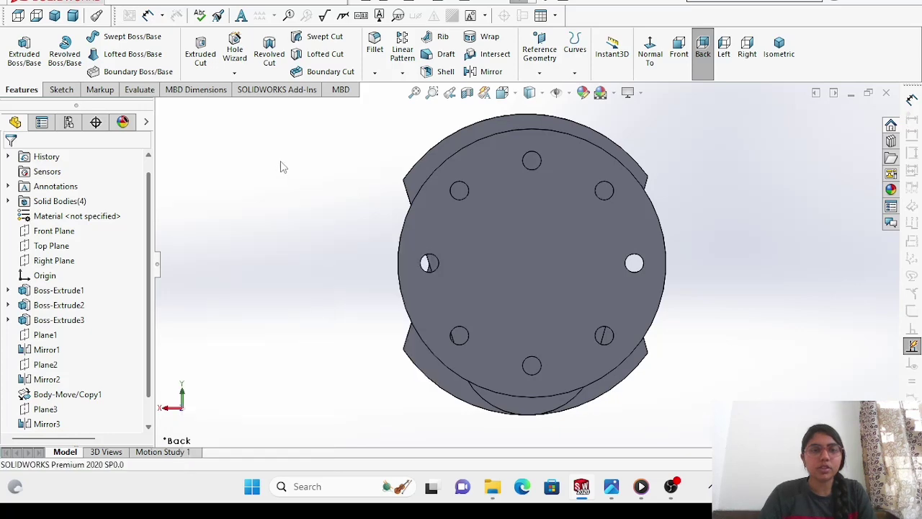
right_click(265, 247)
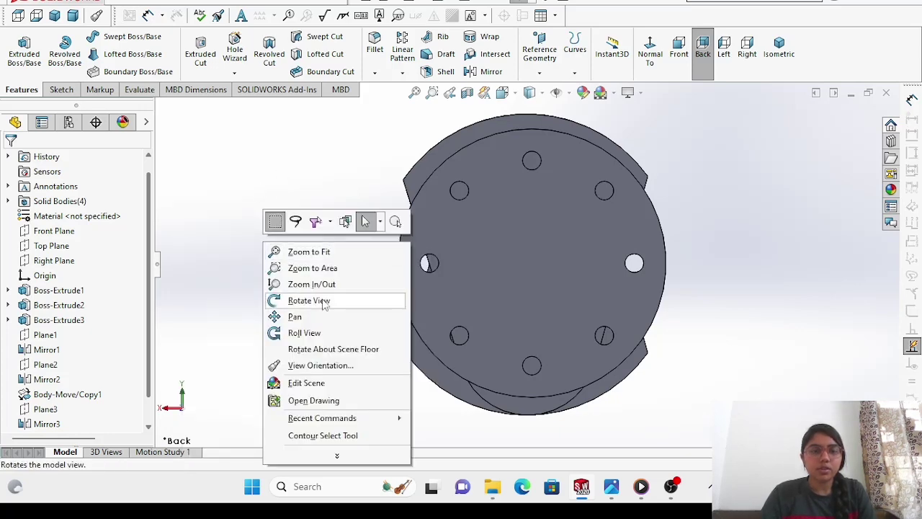
left_click(316, 298)
left_click_drag(315, 297, 350, 140)
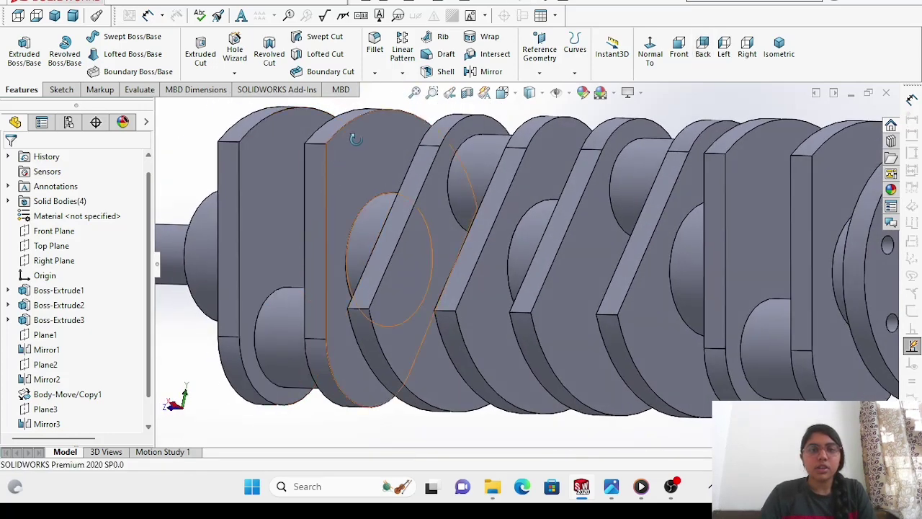
left_click(415, 92)
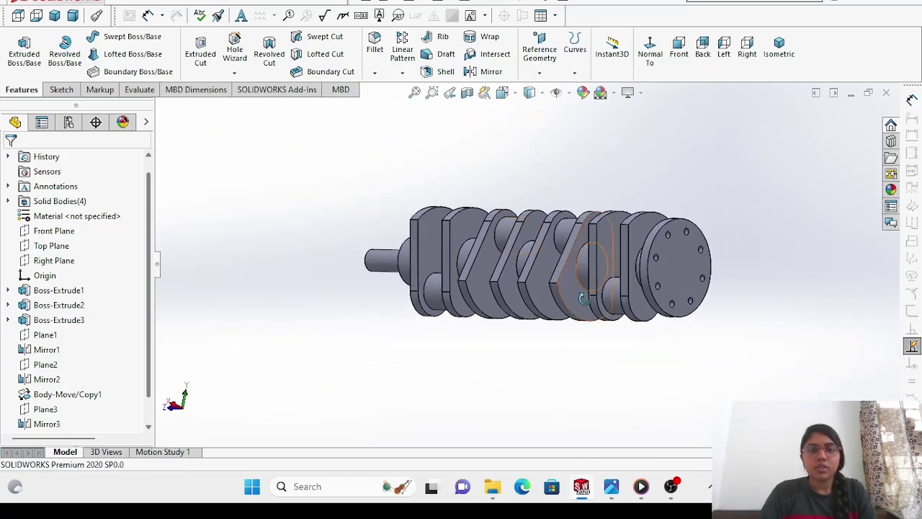
left_click_drag(706, 380, 627, 338)
left_click_drag(564, 246, 569, 300)
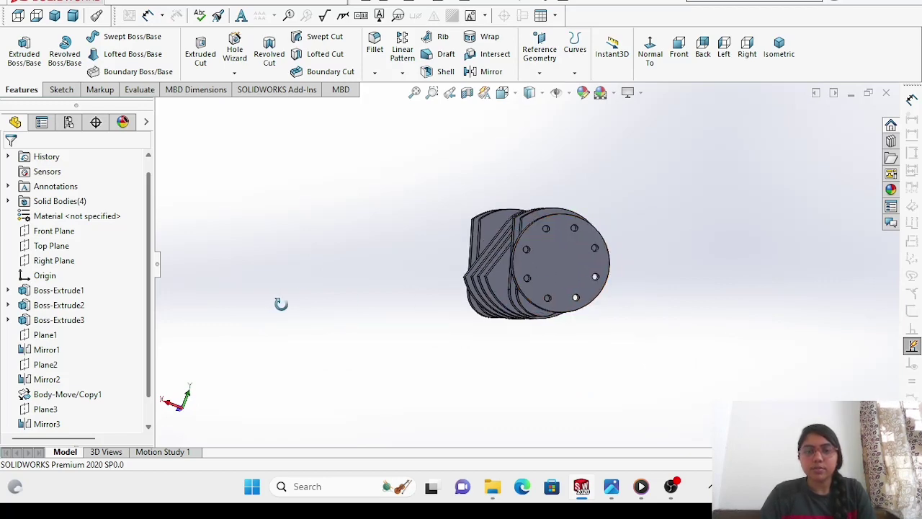
left_click_drag(281, 305, 362, 320)
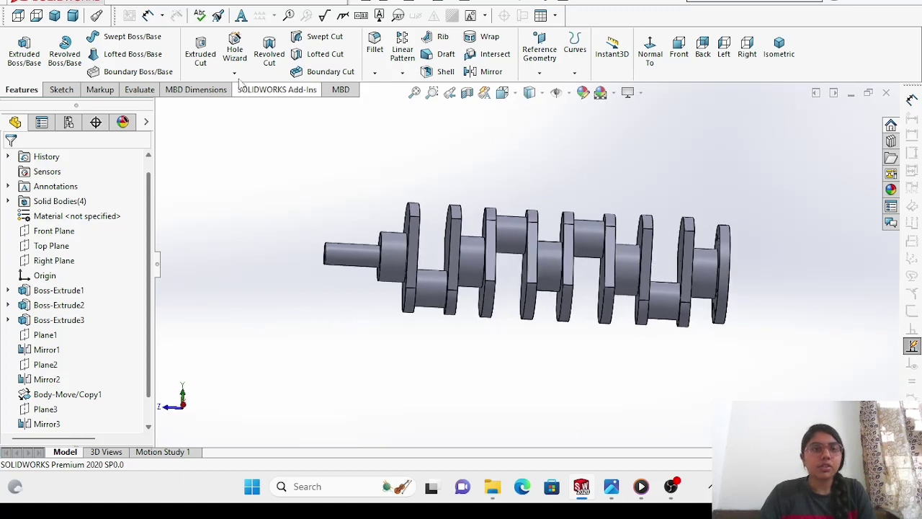
Combine the four crankshaft solid bodies into one body with the Add operation.
left_click(218, 4)
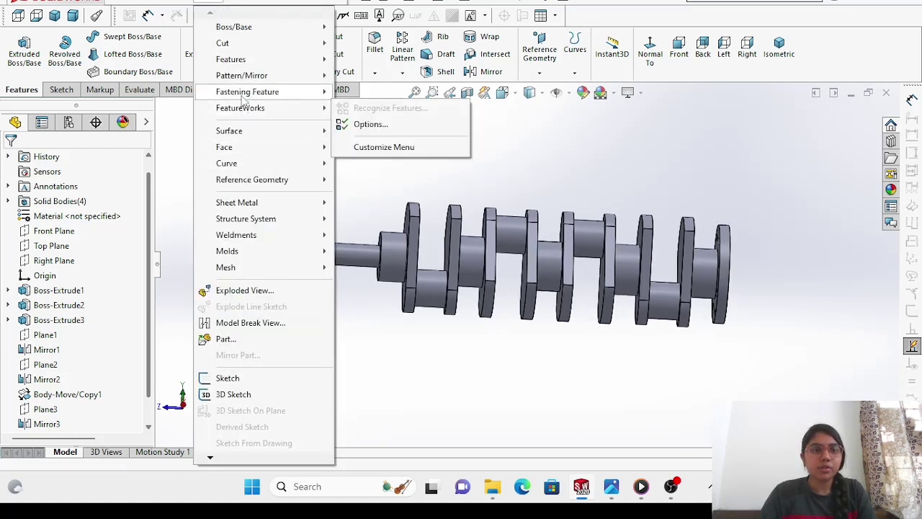
mouse_move(260, 147)
mouse_move(230, 59)
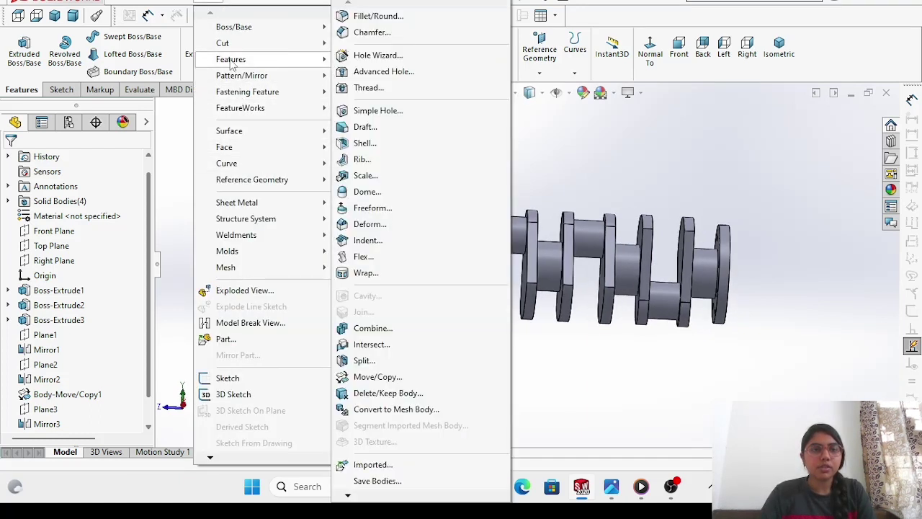
left_click(395, 330)
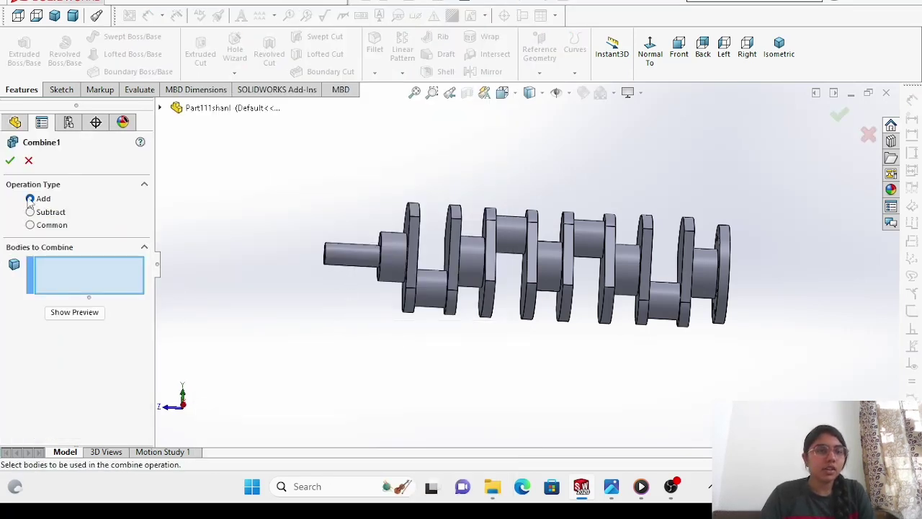
left_click(435, 279)
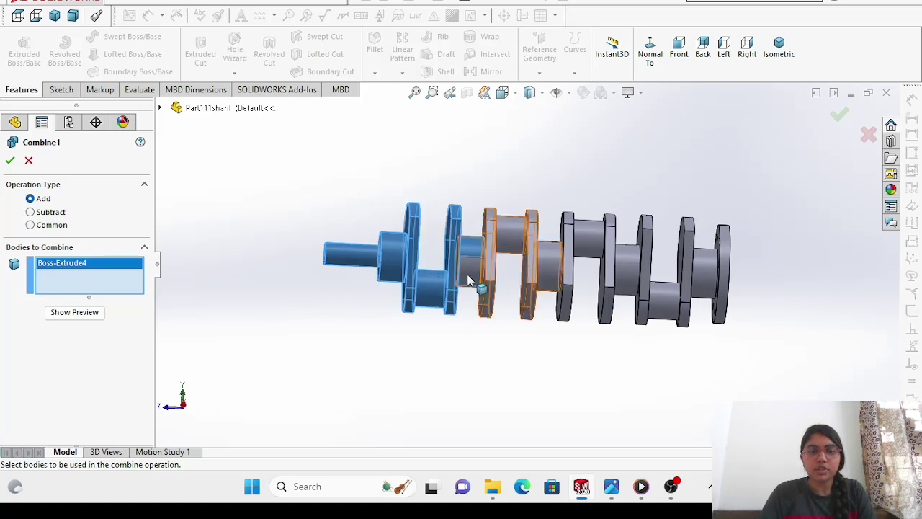
left_click(485, 282)
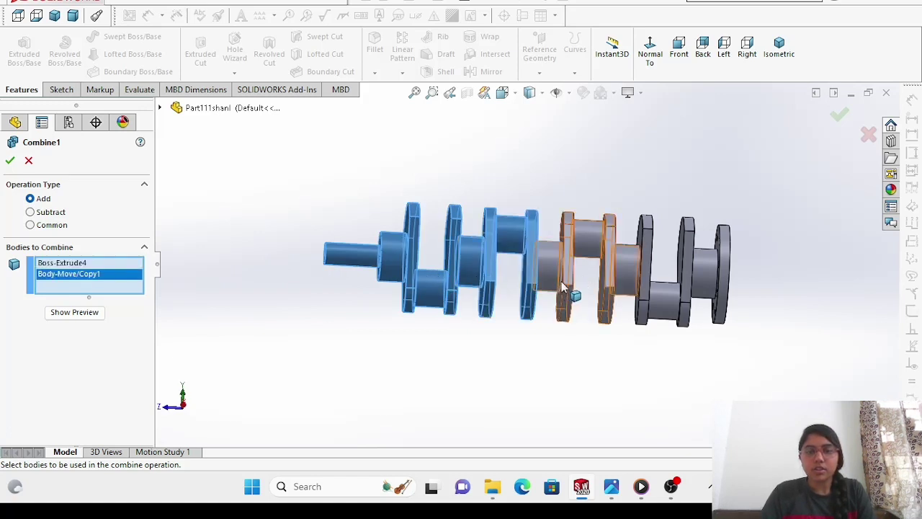
left_click(578, 294)
left_click(646, 291)
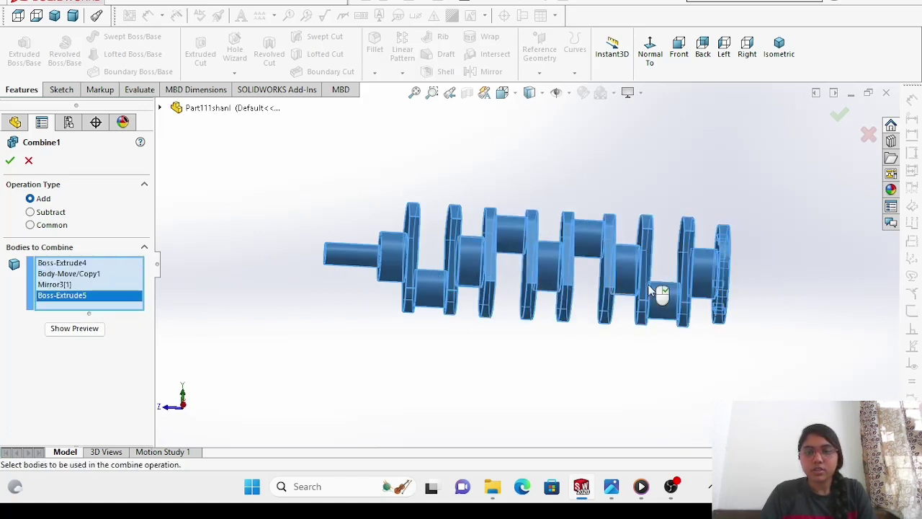
left_click(9, 161)
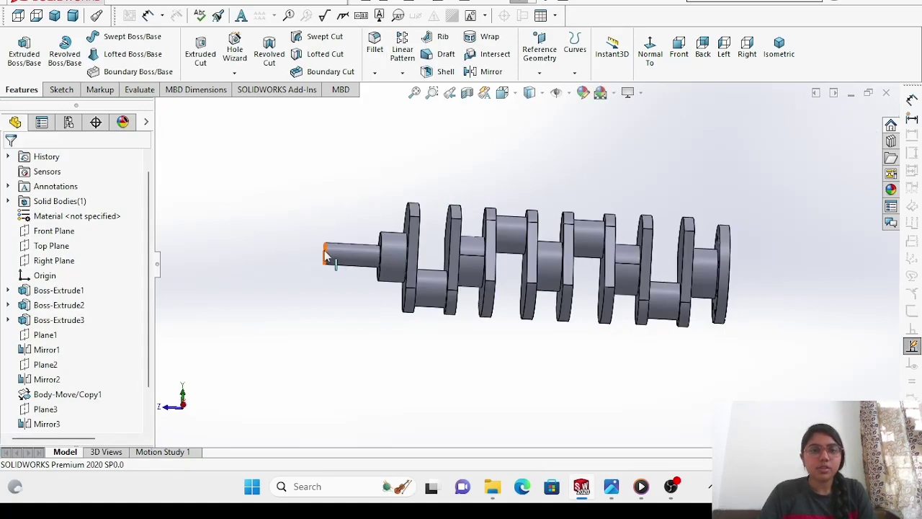
Start a fillet on the front shaft's end edge, cylindrical face and shoulder edge, and extend the selection to the related journal and crankpin edges.
right_click(263, 303)
left_click(351, 336)
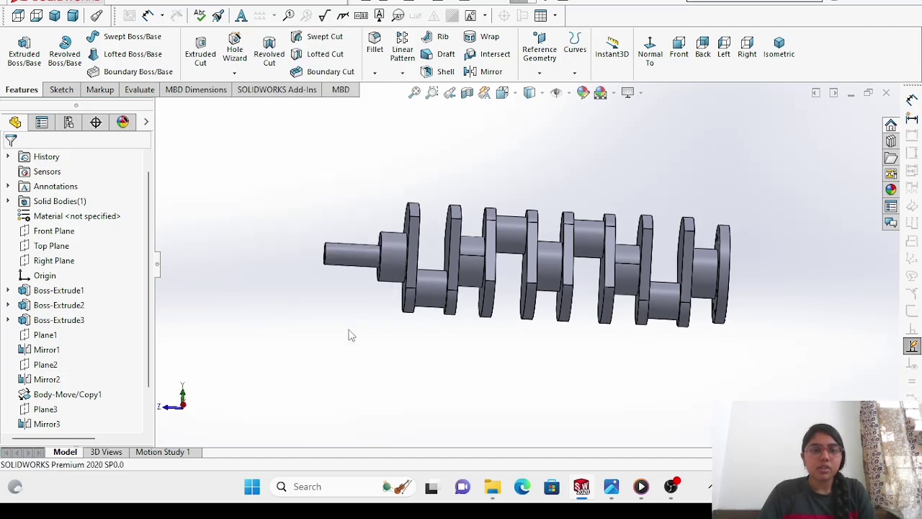
scroll(328, 313, "down", 1)
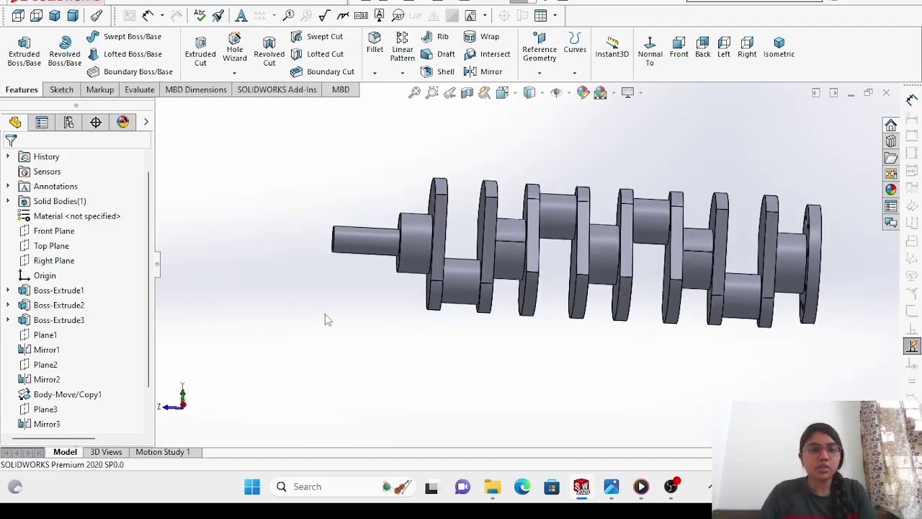
middle_click_drag(278, 283, 352, 212)
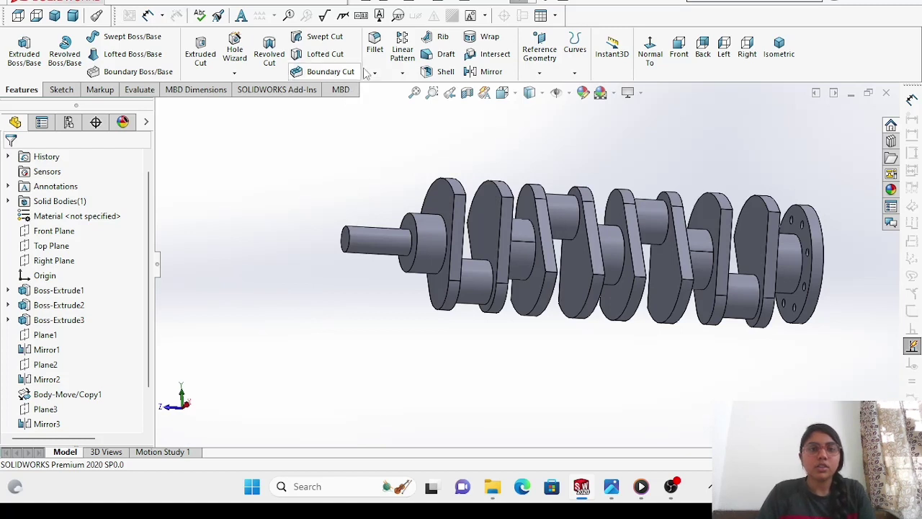
left_click(347, 243)
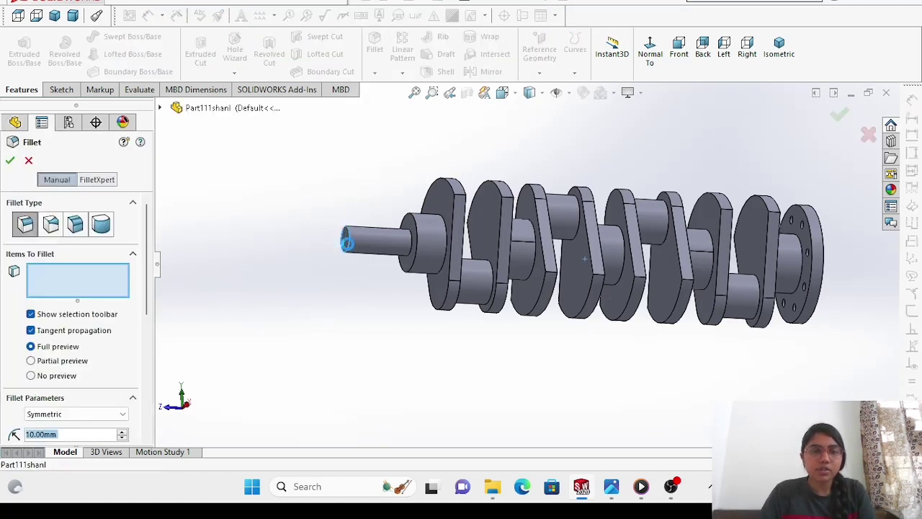
left_click(411, 245)
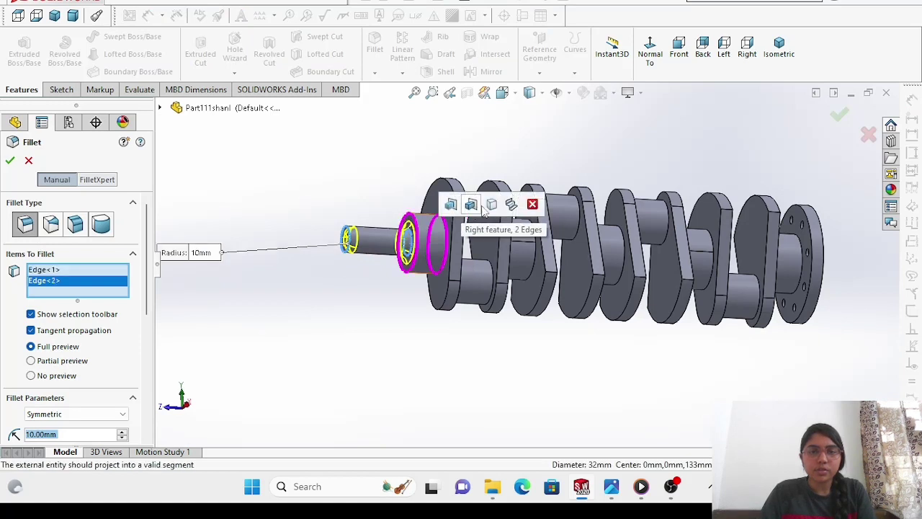
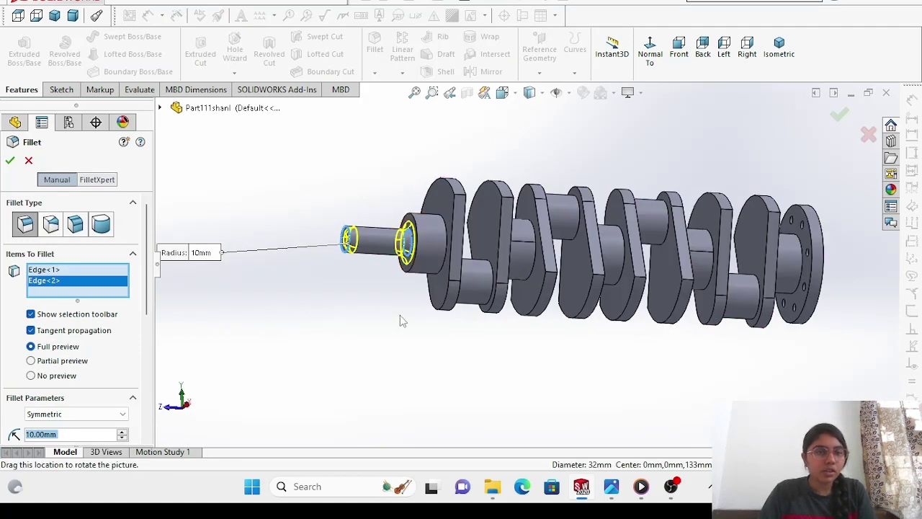
left_click(409, 252)
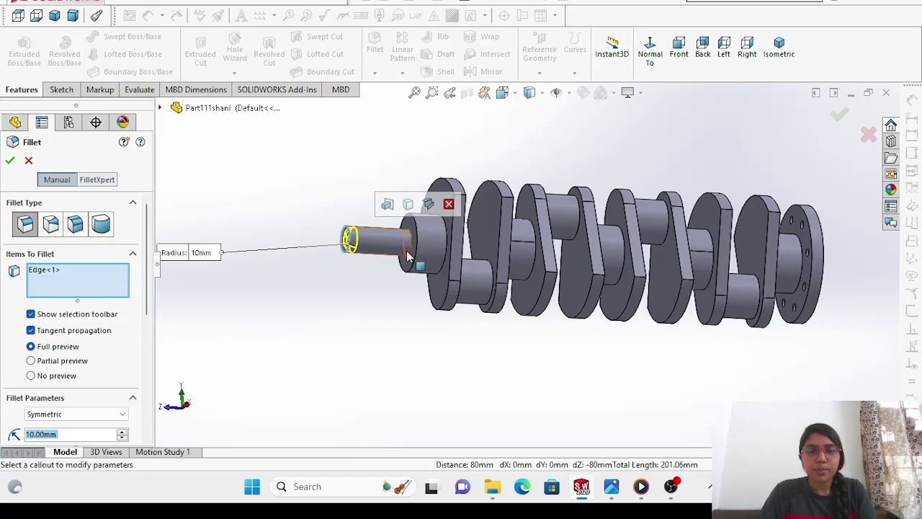
left_click(409, 248)
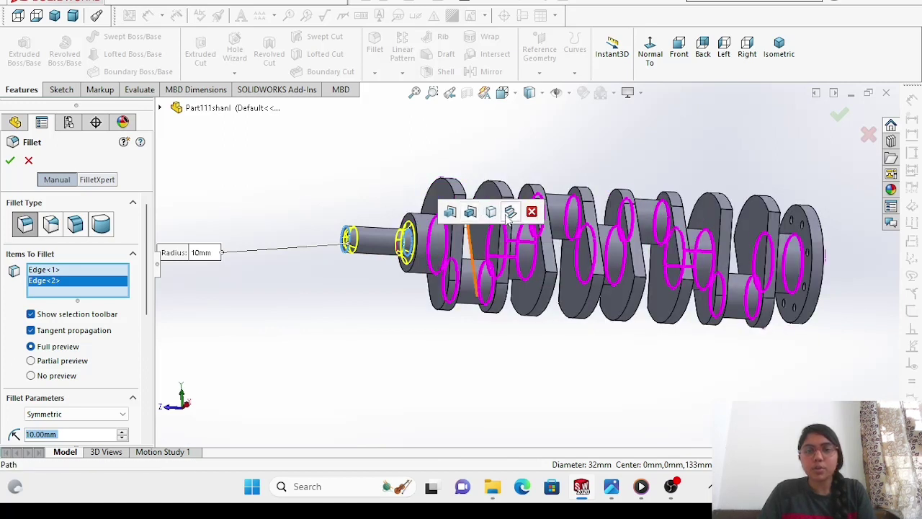
left_click(412, 250)
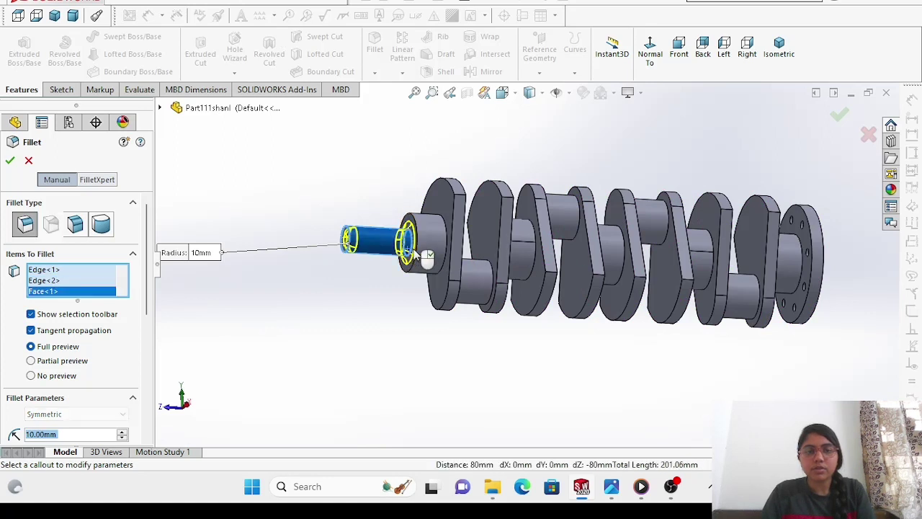
left_click(409, 247)
left_click(409, 246)
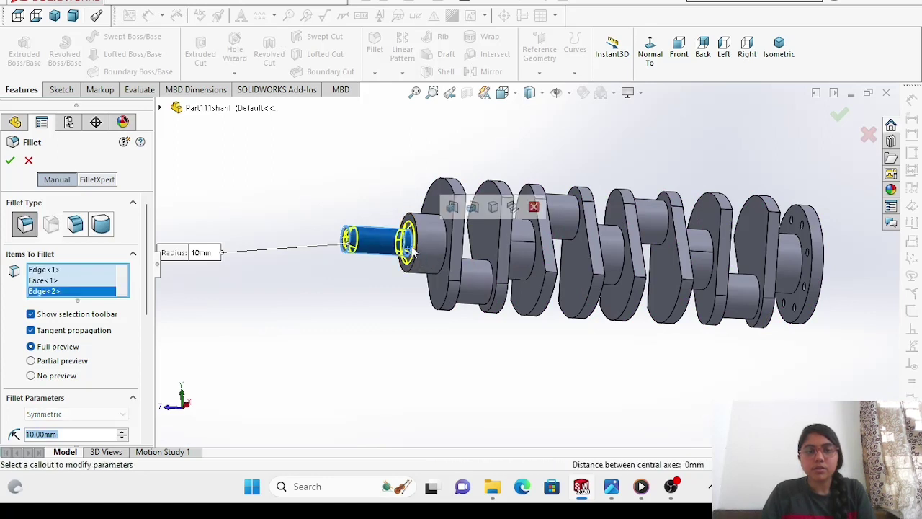
left_click(512, 207)
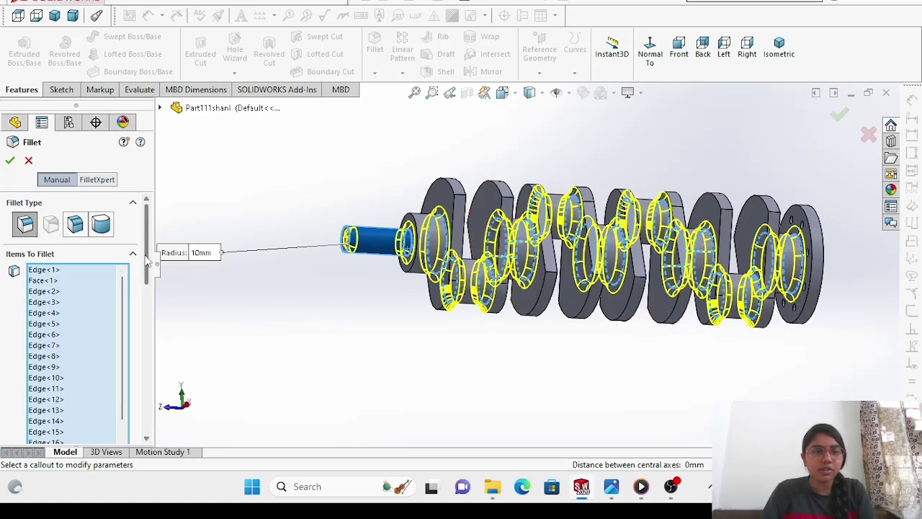
Set the fillet radius to 3 mm with a circular profile and apply it to the selected crankshaft edges.
left_click_drag(143, 261, 146, 370)
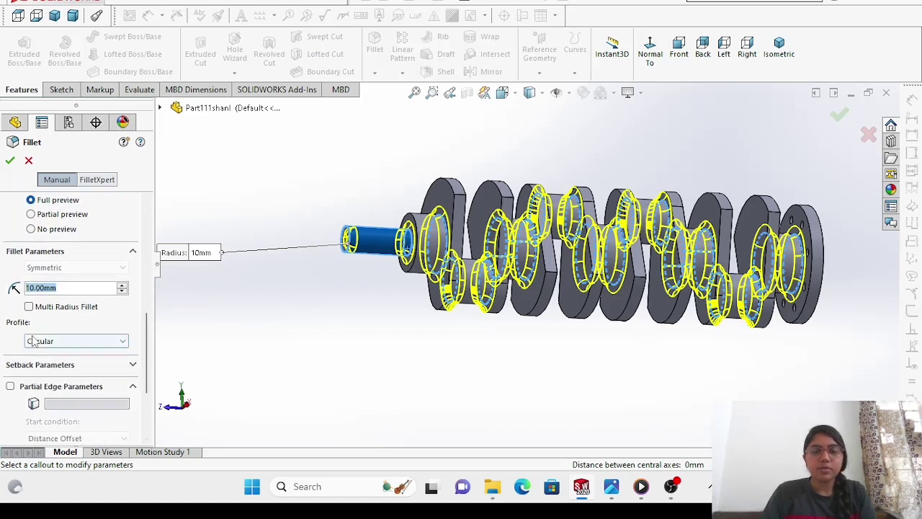
key("BackSpace")
type("3")
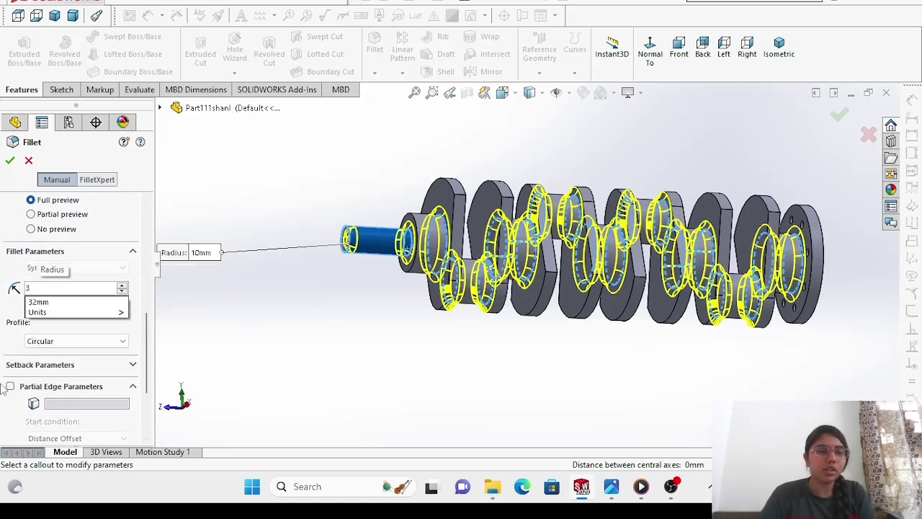
key("Return")
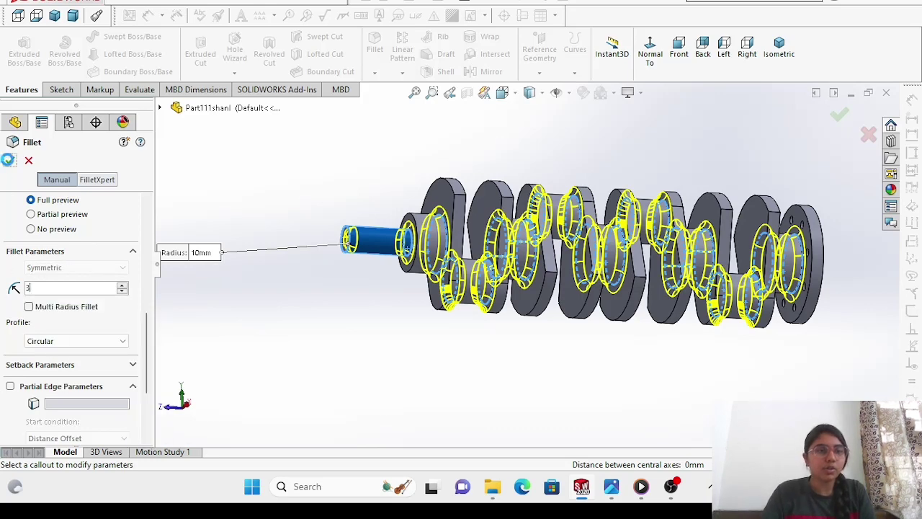
left_click(7, 162)
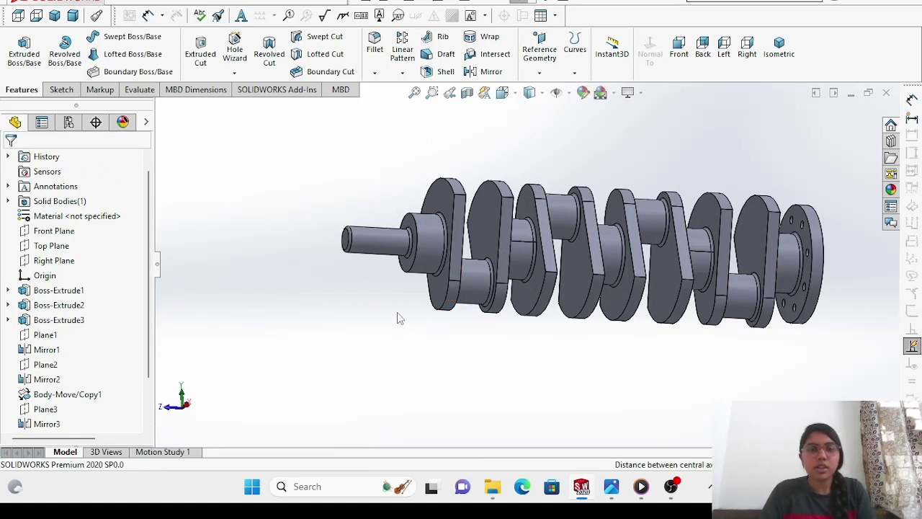
right_click(246, 283)
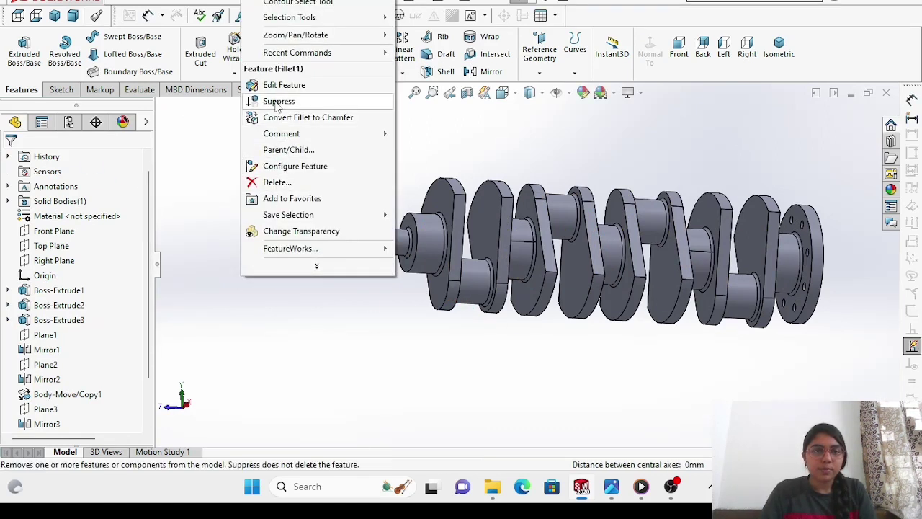
mouse_move(292, 36)
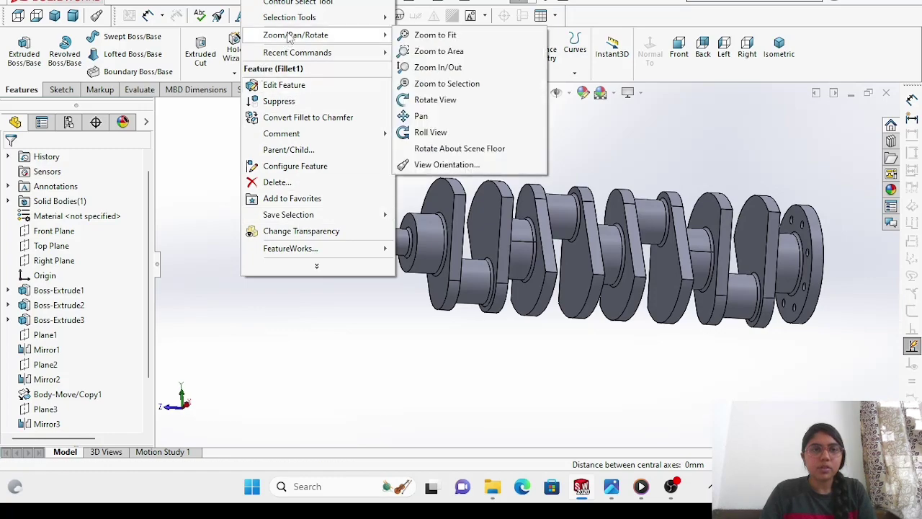
left_click(436, 100)
left_click_drag(325, 177, 141, 121)
Save the crankshaft as a SOLIDWORKS part named "cranshaft part3" in the CAEG folder on the Desktop.
key("alt+f")
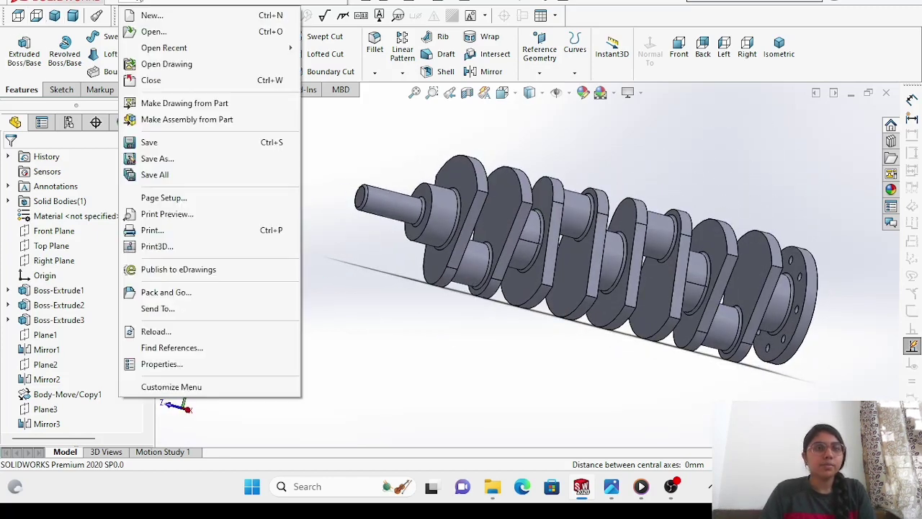
left_click(181, 159)
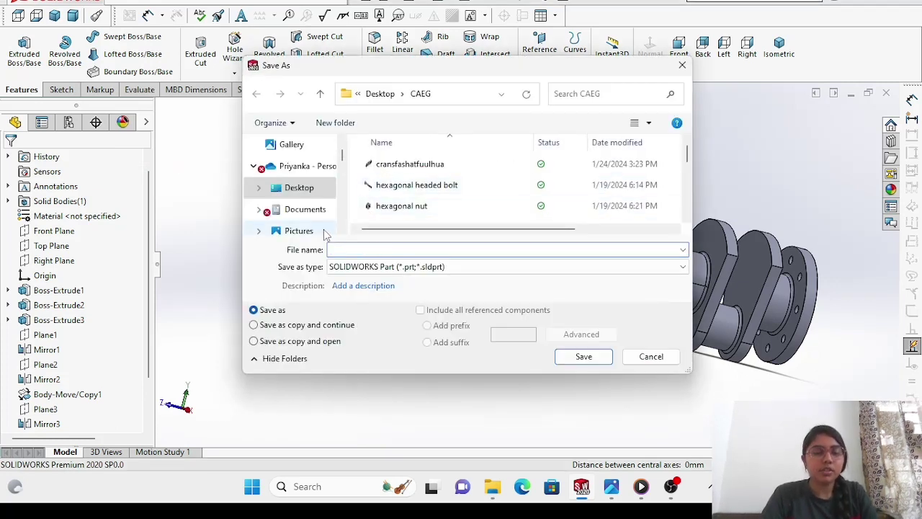
type("part")
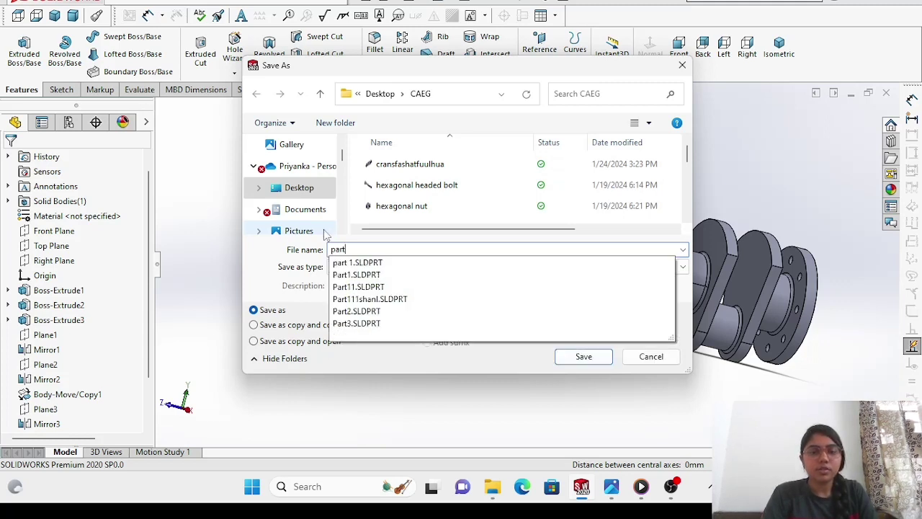
key("BackSpace")
key("BackSpace")
key("BackSpace")
key("BackSpace")
type("cran")
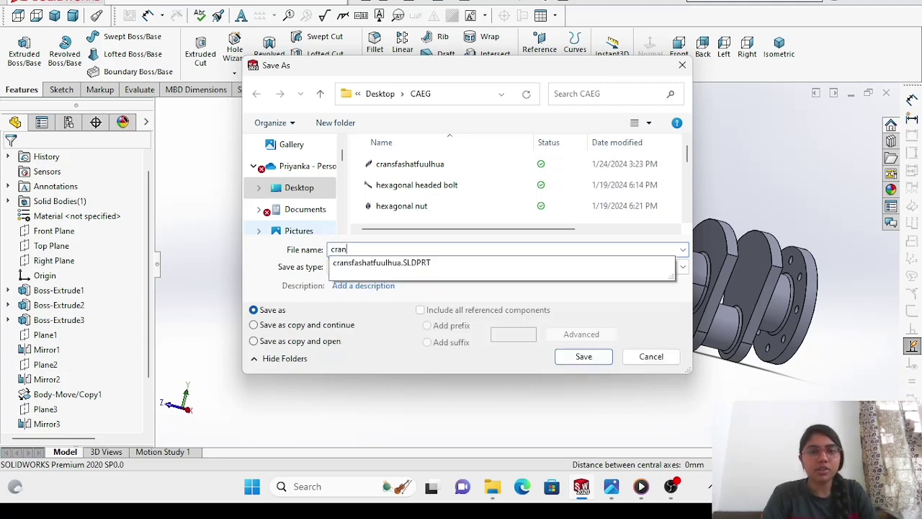
type("s")
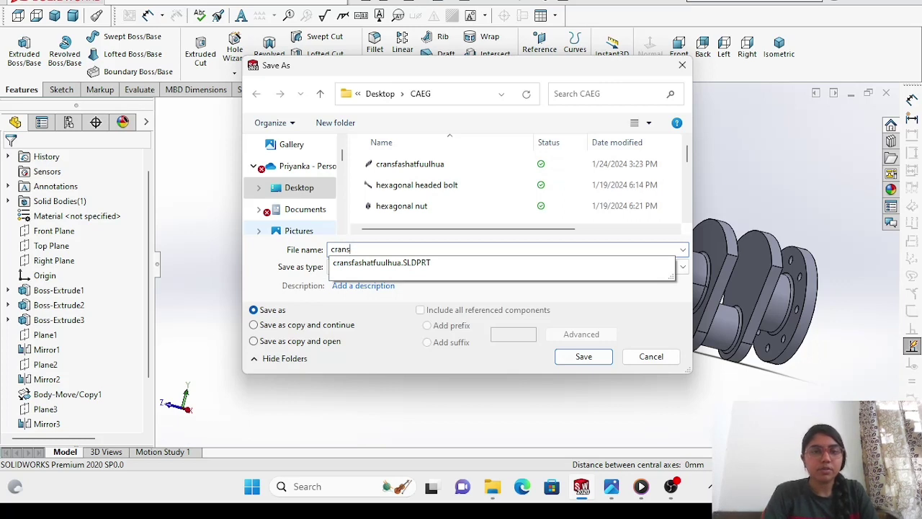
type("haft part3")
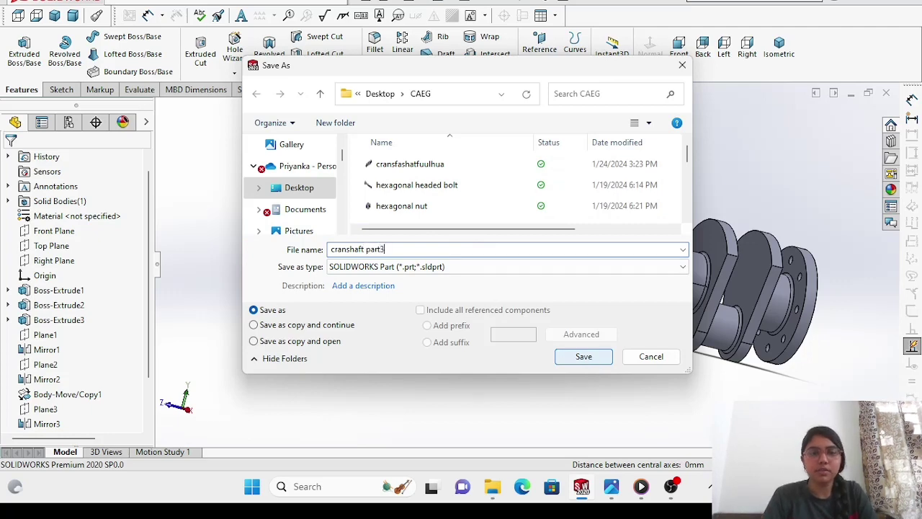
left_click(583, 355)
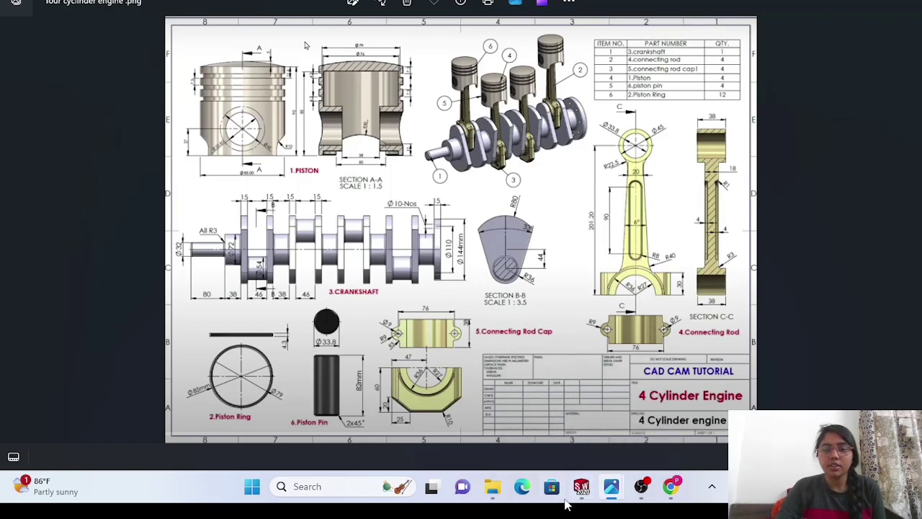
Review the connecting rod drawing image and create a new part document in SOLIDWORKS.
mouse_move(616, 489)
left_click(733, 407)
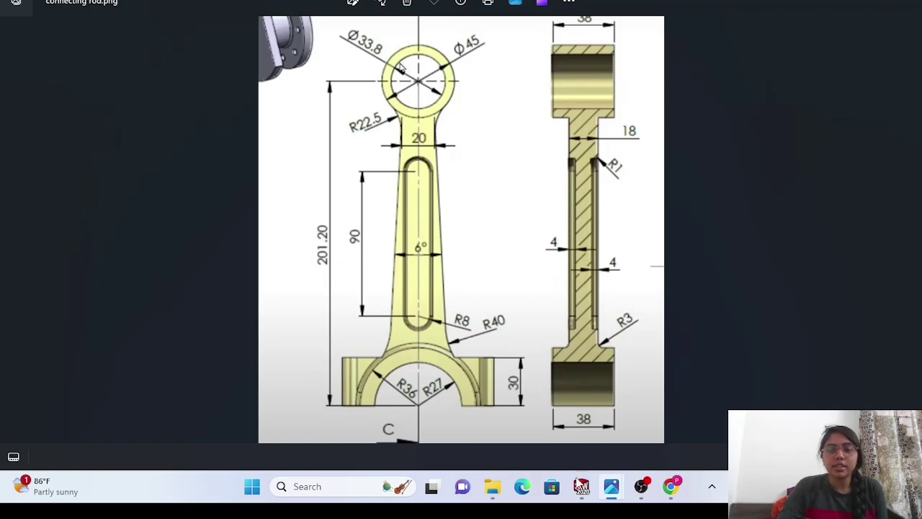
mouse_move(581, 486)
left_click(559, 435)
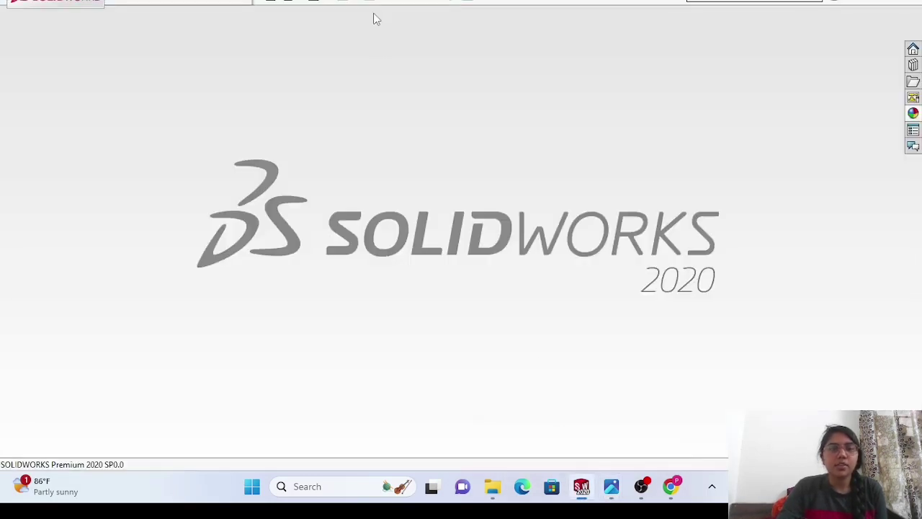
left_click(274, 4)
left_click(243, 106)
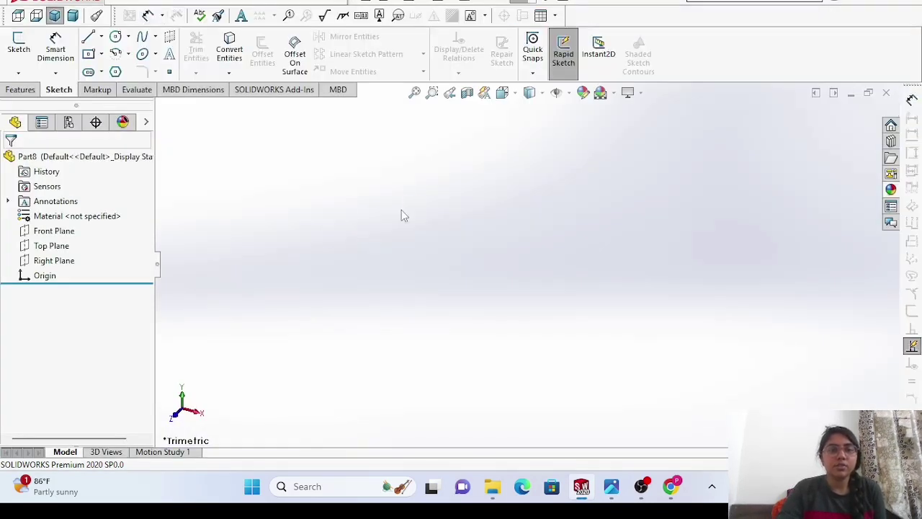
Start a sketch on the Front Plane and draw two concentric circles at the origin, the inner about half the outer's diameter.
left_click(54, 230)
left_click(65, 205)
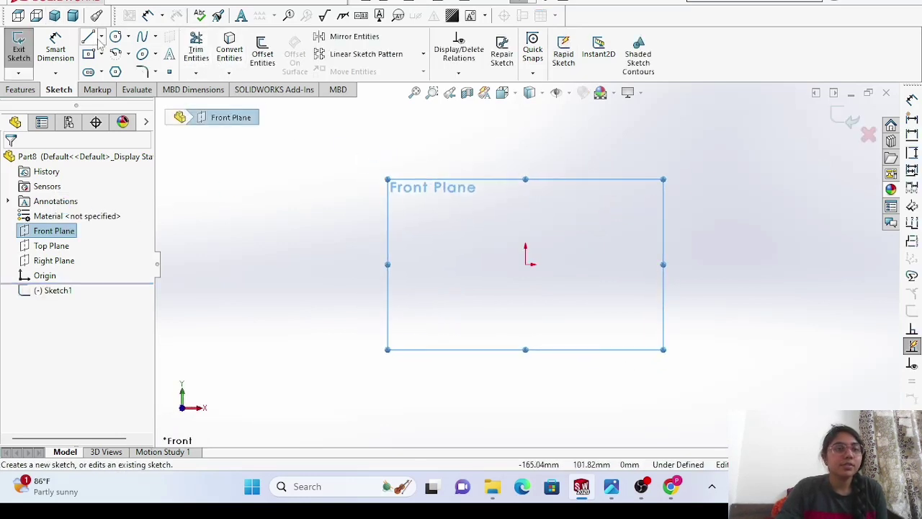
left_click(115, 38)
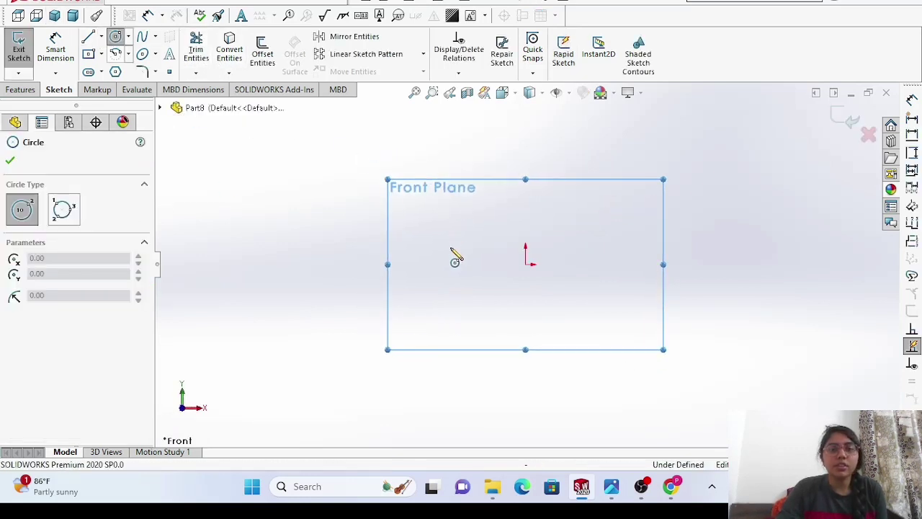
left_click(525, 265)
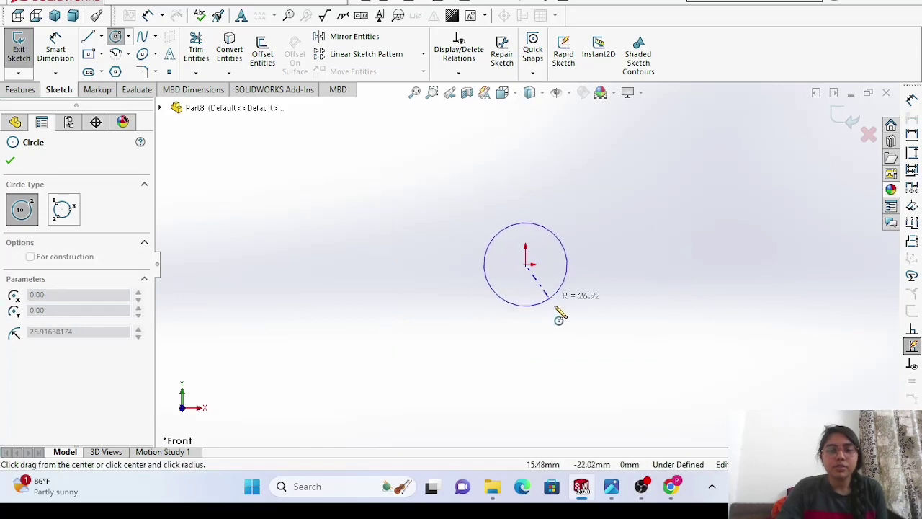
left_click(577, 329)
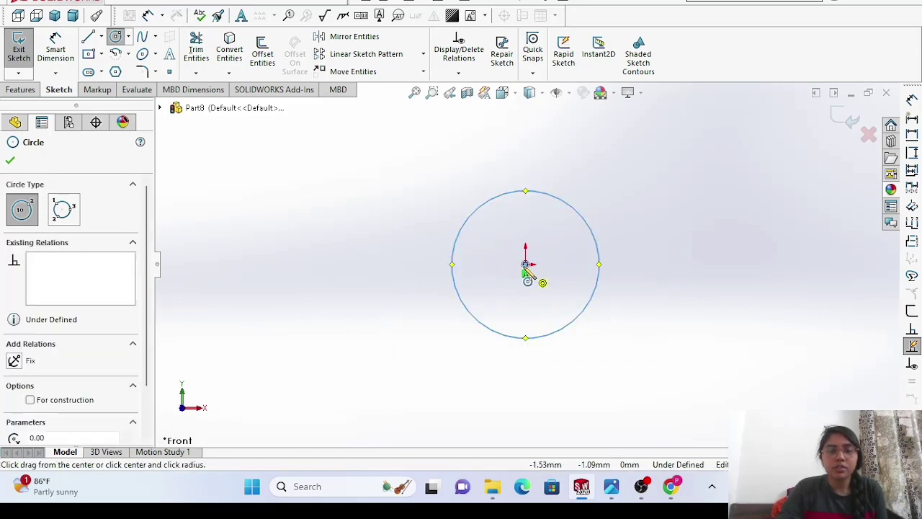
left_click(525, 264)
left_click(556, 289)
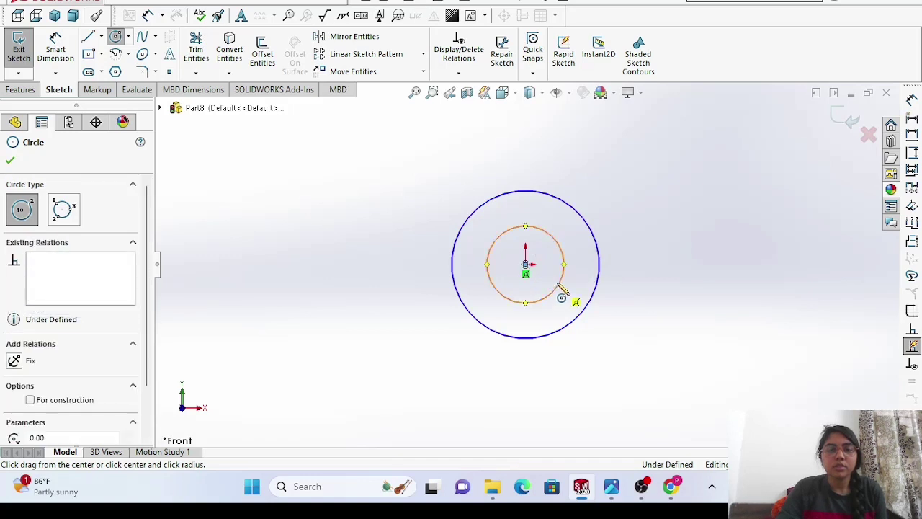
key("Escape")
Draw two concentric circles centred about 189 mm directly below the origin, the outer slightly larger than the upper outer circle.
key("z")
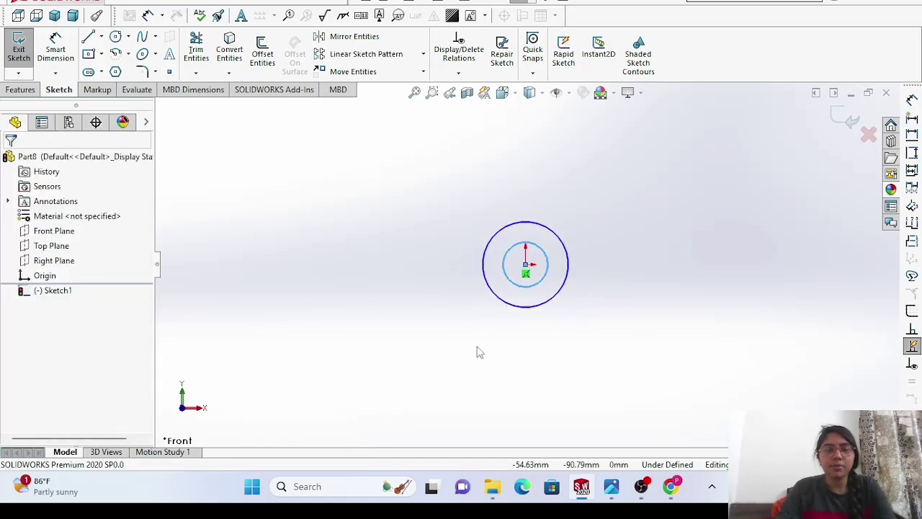
scroll(612, 429, "down", 3)
scroll(545, 400, "up", 2)
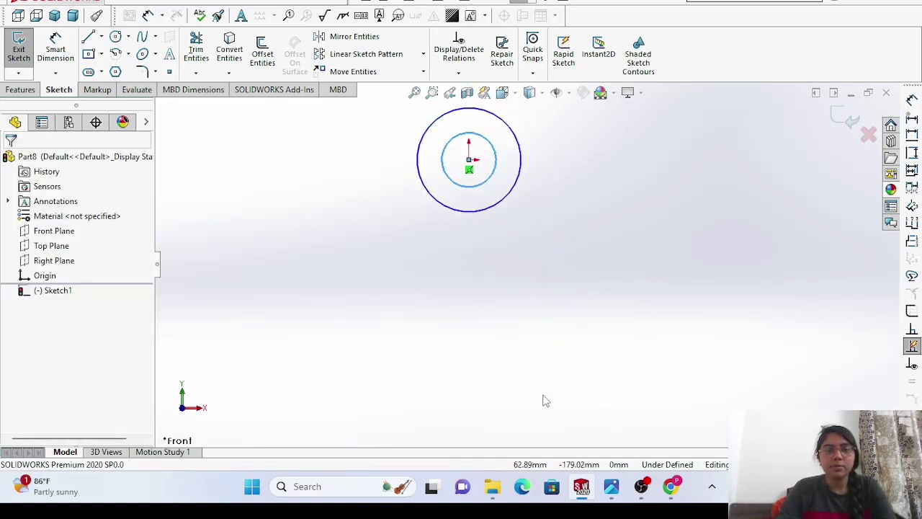
left_click(115, 36)
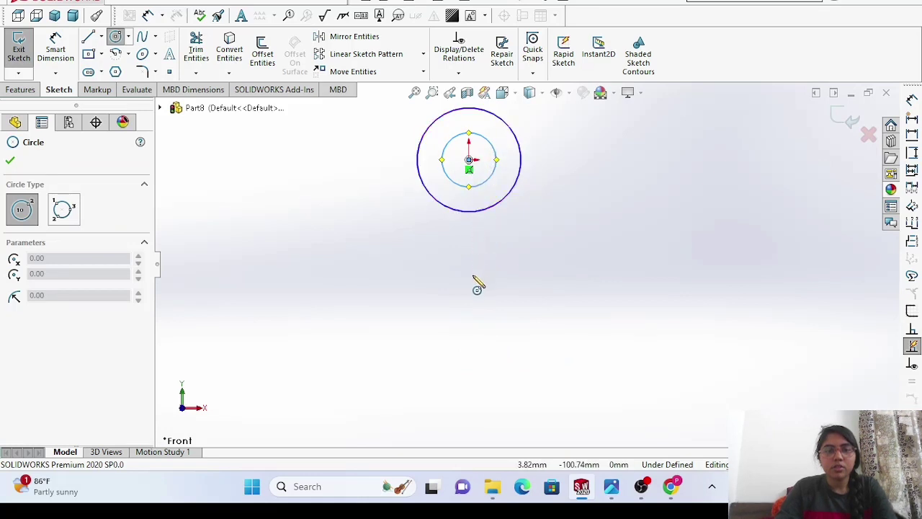
left_click(469, 367)
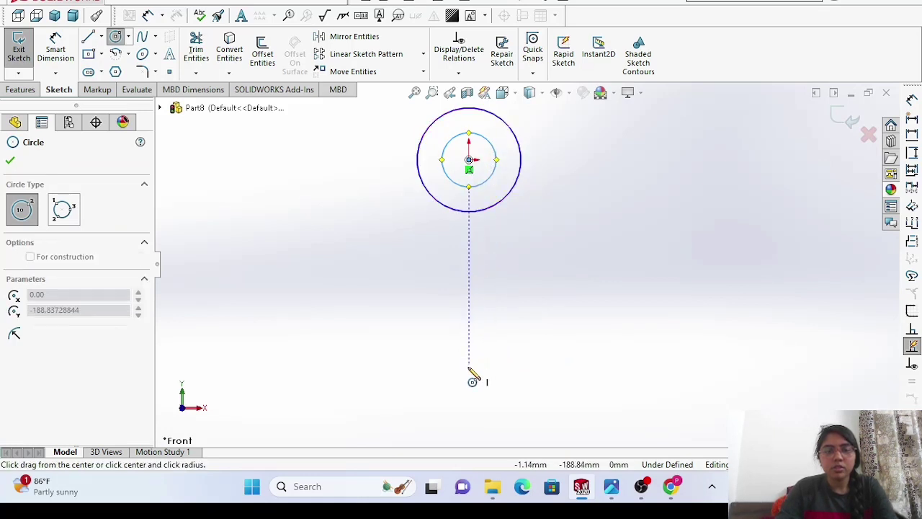
left_click(521, 416)
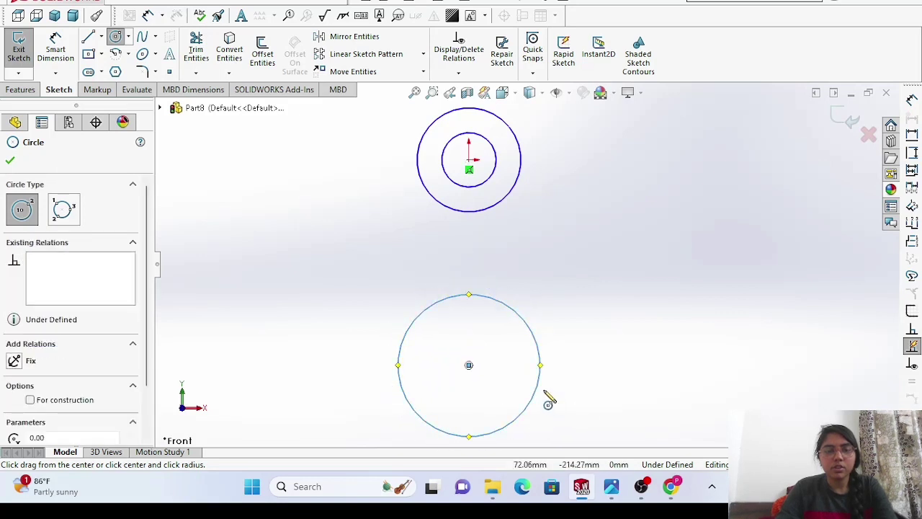
left_click(469, 365)
left_click(500, 385)
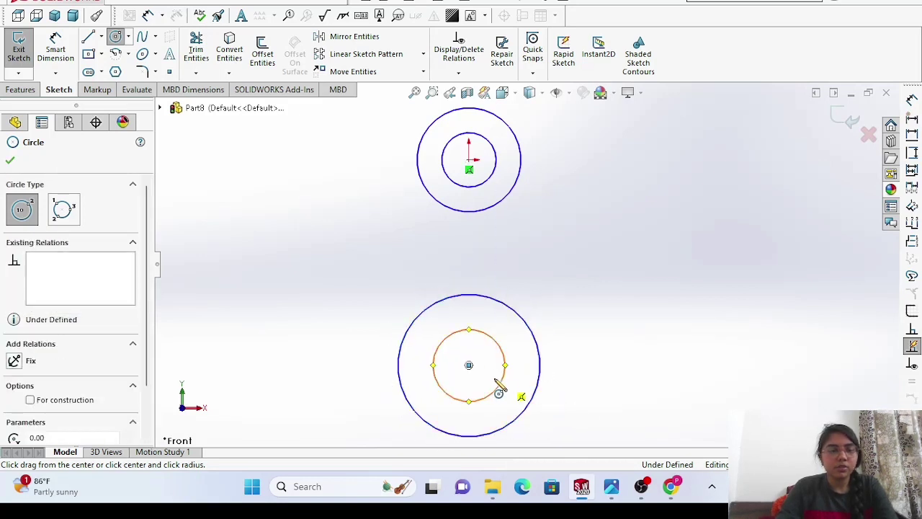
key("Escape")
key("Escape")
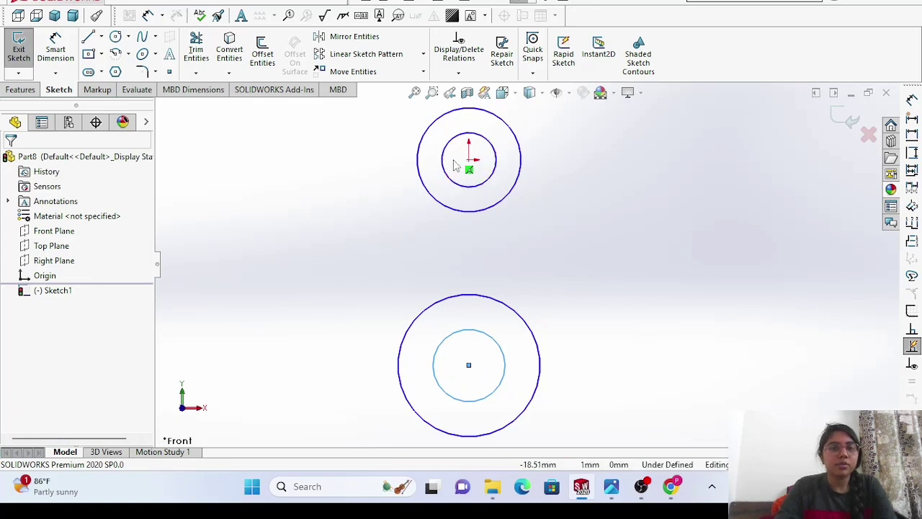
Draw a vertical centerline from the origin to the centre of the lower circles.
left_click(100, 36)
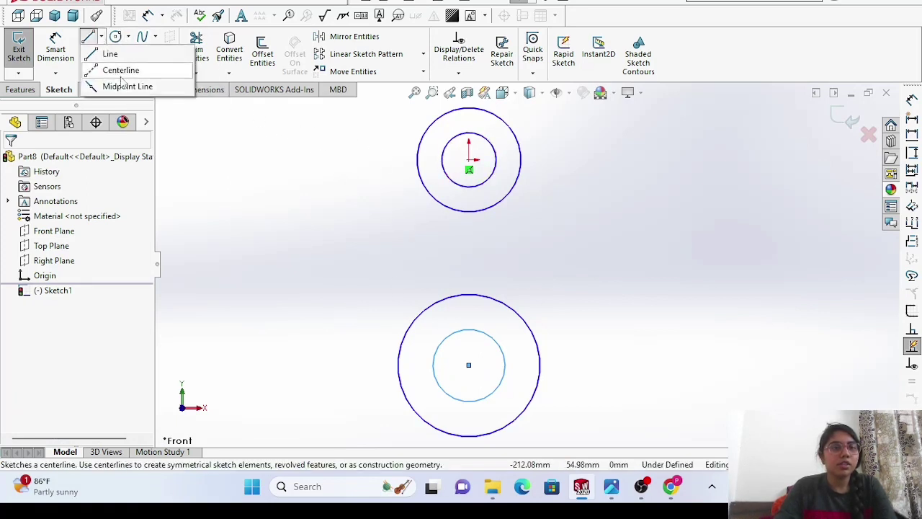
left_click(120, 68)
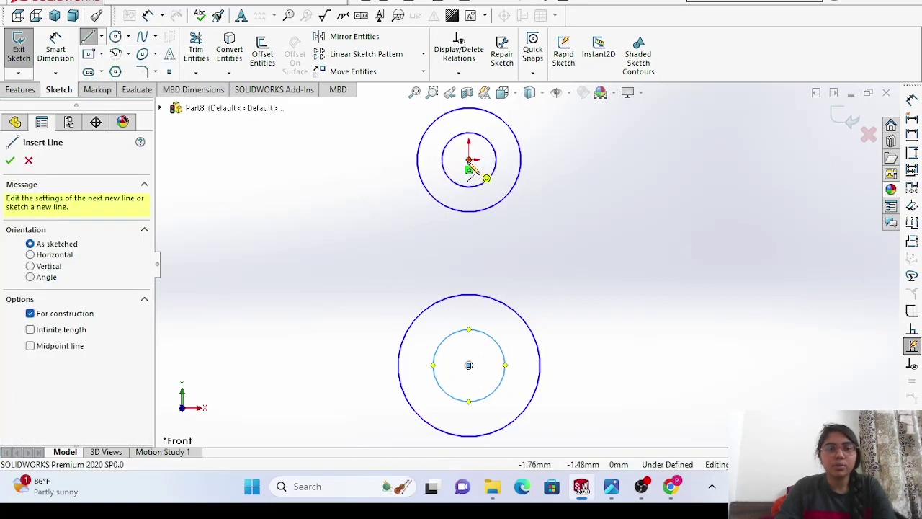
left_click(469, 170)
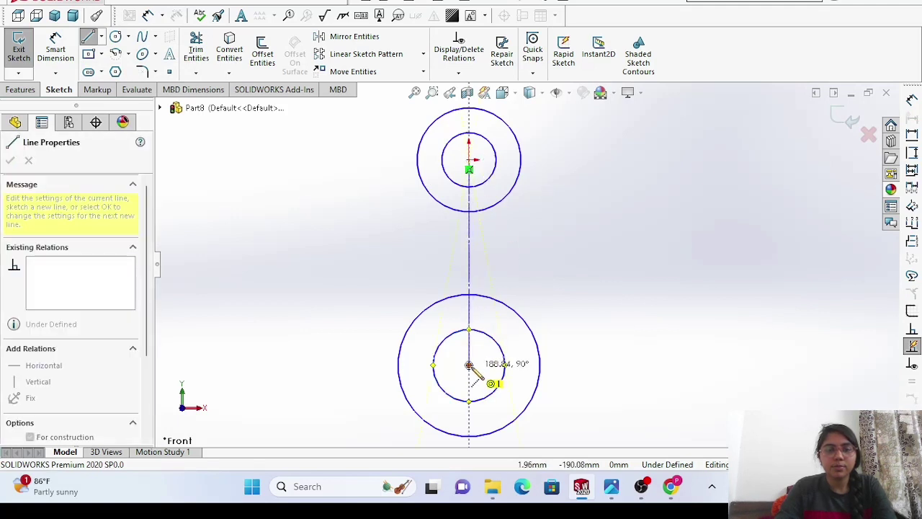
left_click(469, 365)
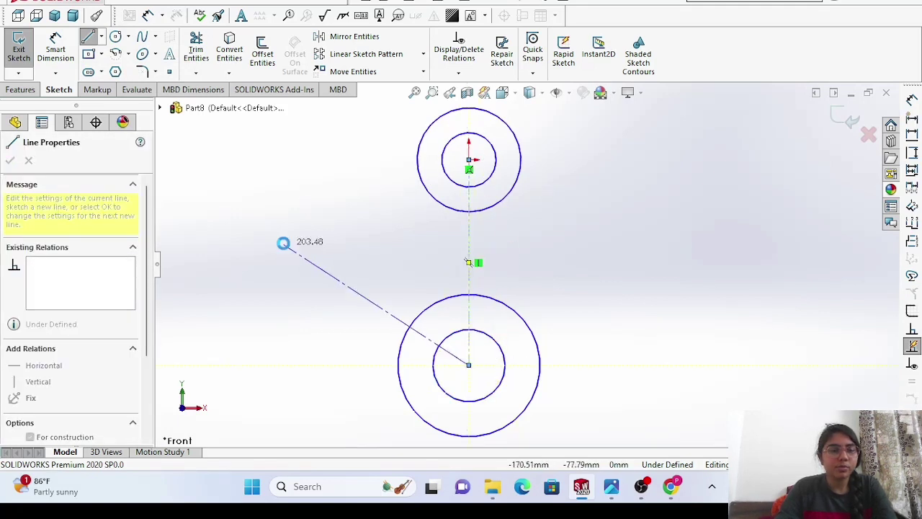
key("Escape")
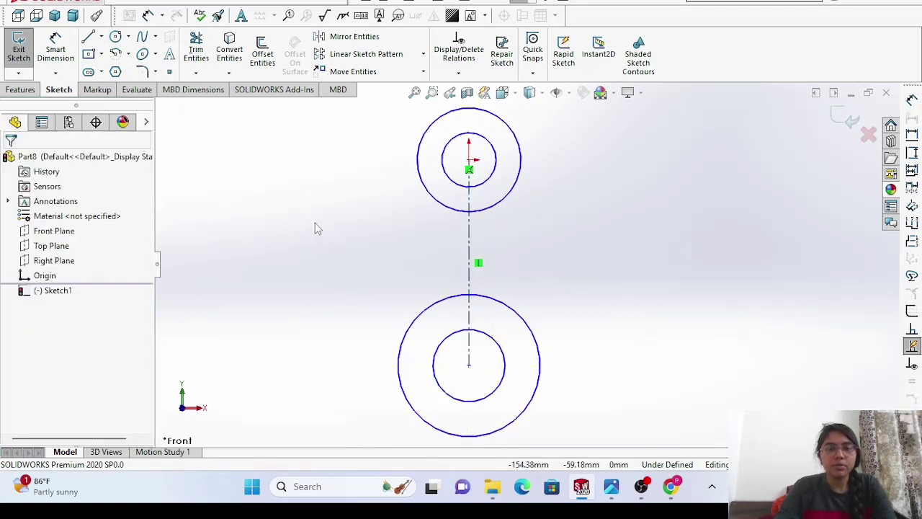
Dimension the vertical centerline between the two circle centres and set its length to 201.2 mm.
left_click(64, 56)
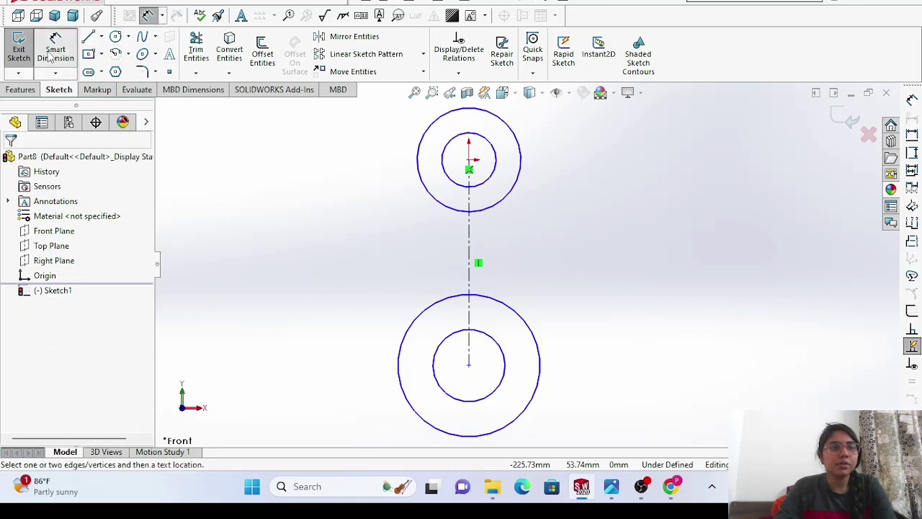
left_click(472, 222)
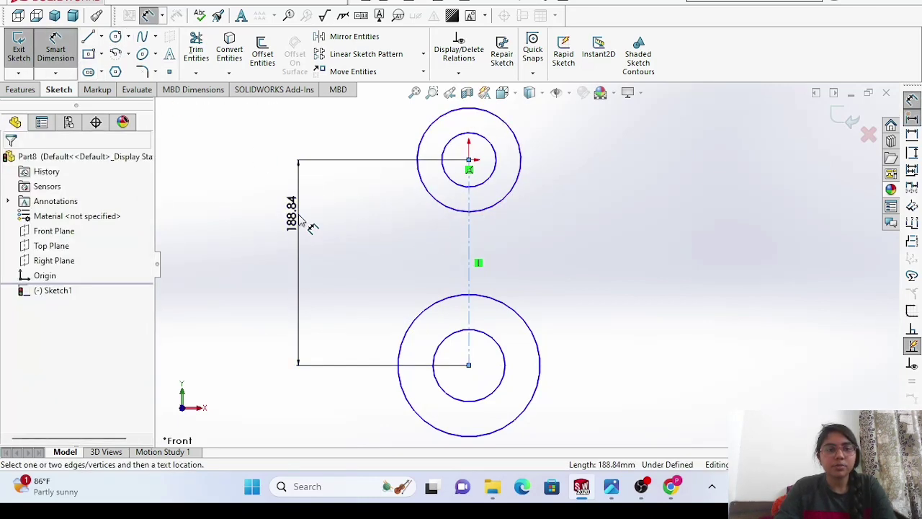
left_click(306, 224)
key("BackSpace")
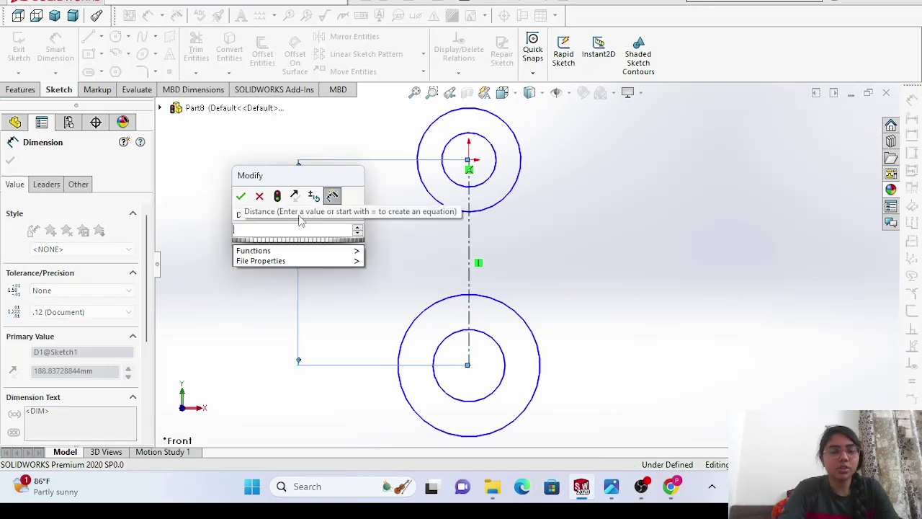
type("201.")
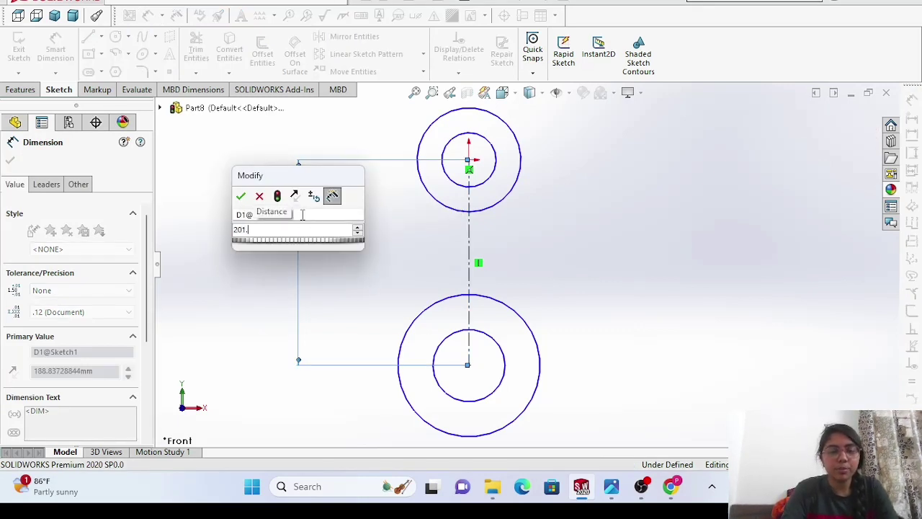
type("2")
key("Return")
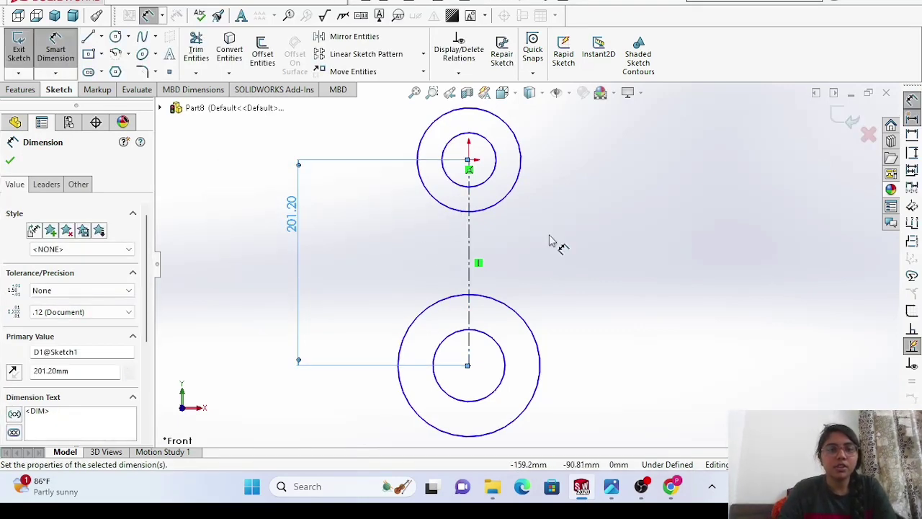
Try a 45 mm diameter dimension on the upper outer circle and delete that dimension.
left_click(522, 159)
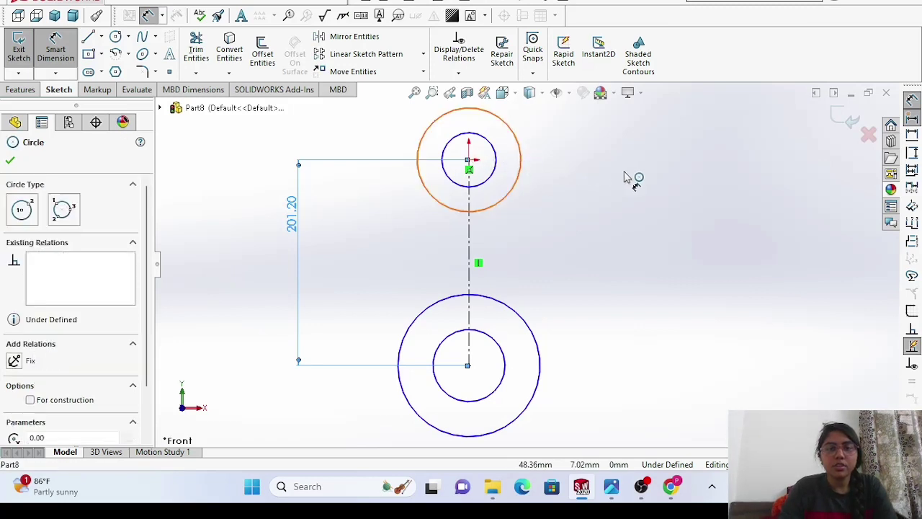
left_click(658, 179)
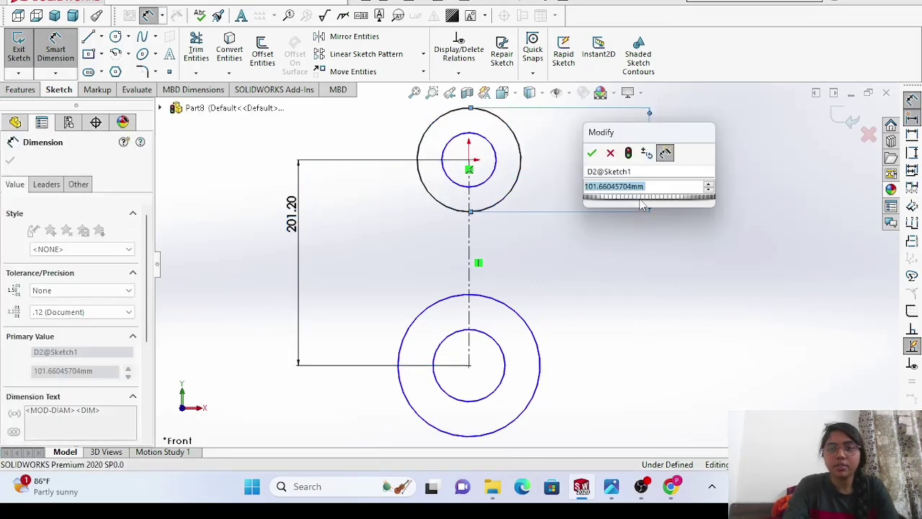
key("BackSpace")
type("60")
key("Return")
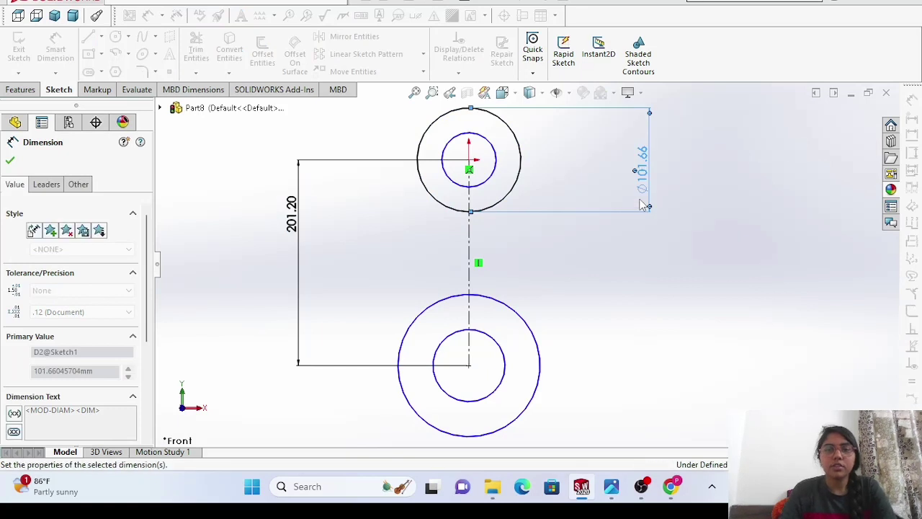
key("Delete")
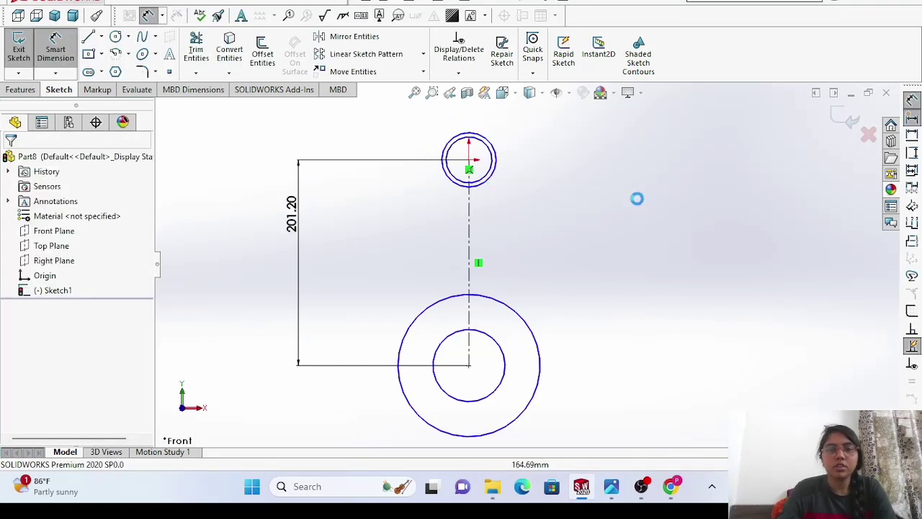
Dimension the smaller of the two upper circles and set its diameter to 33.8 mm.
left_click(491, 170)
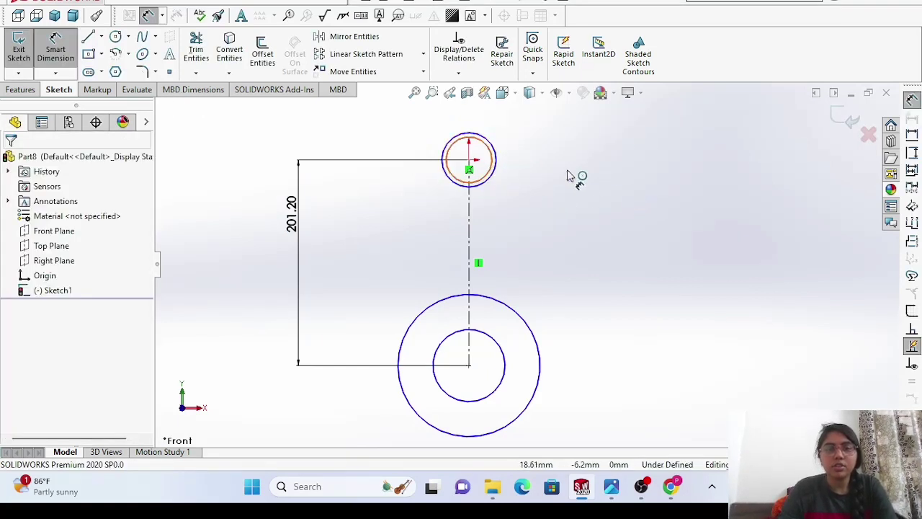
left_click(632, 171)
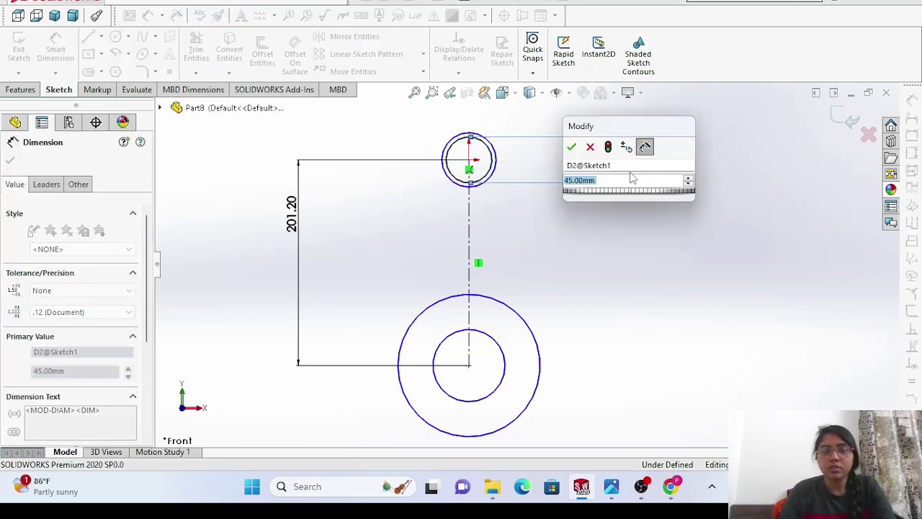
type("33")
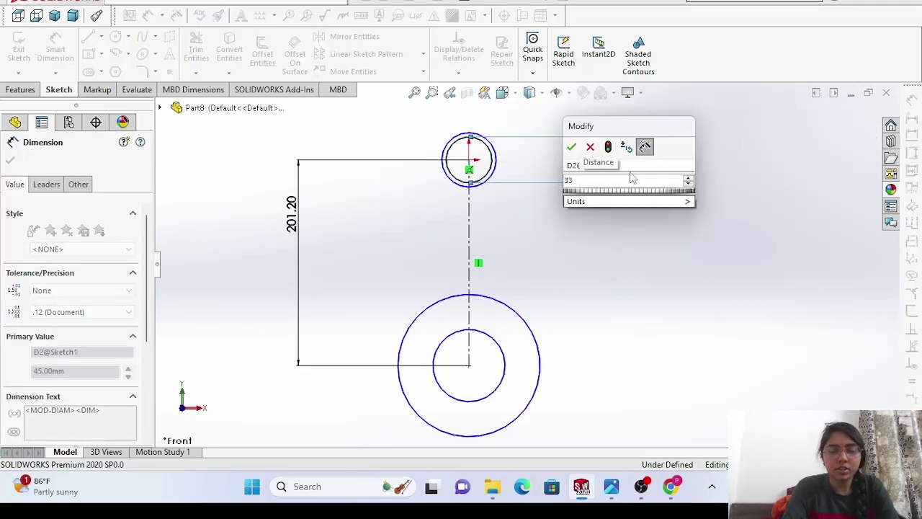
type(".")
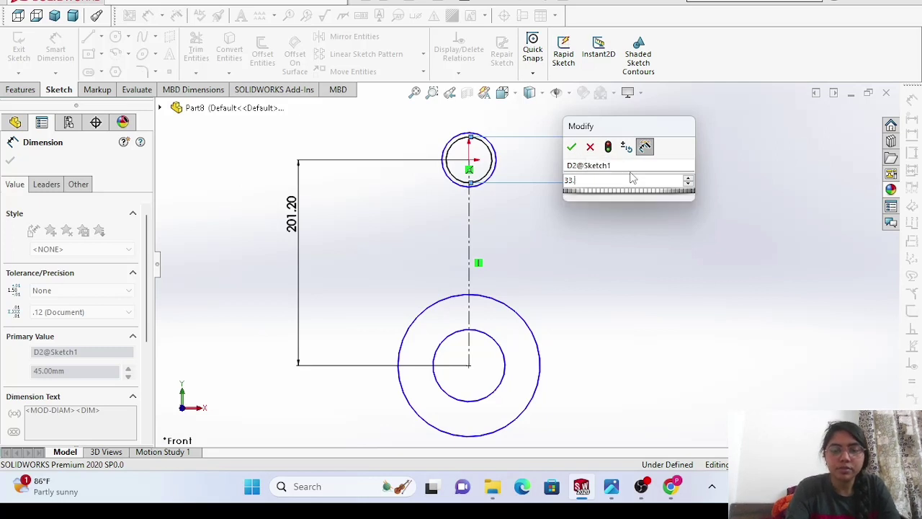
type("8")
key("Return")
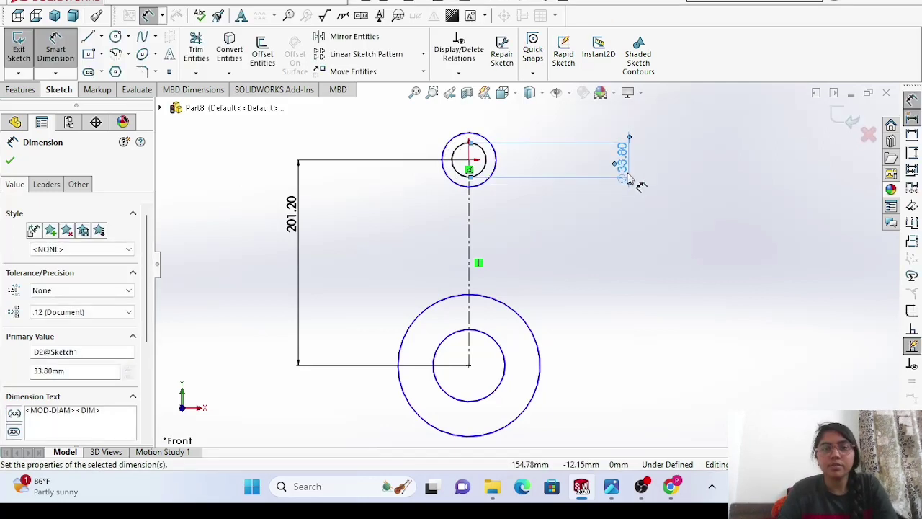
Resize the larger upper circle to 45 mm diameter with a dimension and remove that dimension from the sketch.
left_click(506, 172)
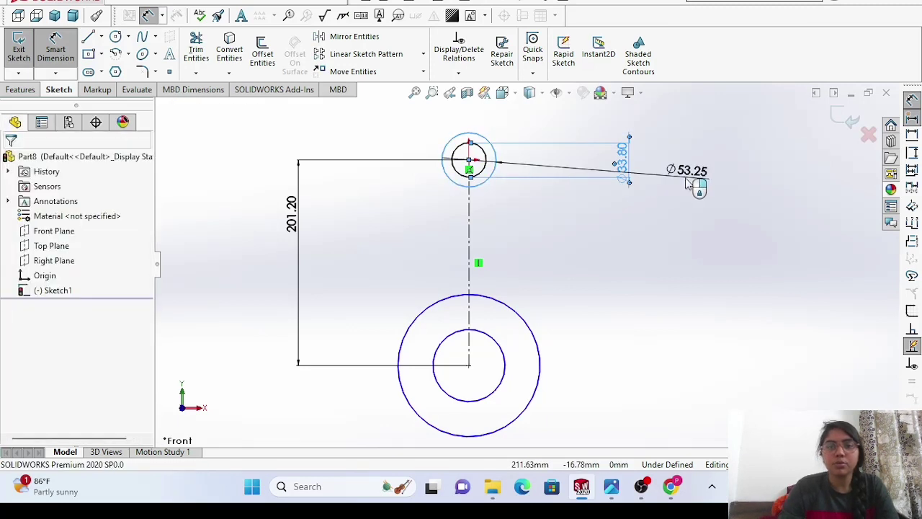
left_click(686, 184)
key("BackSpace")
type("45")
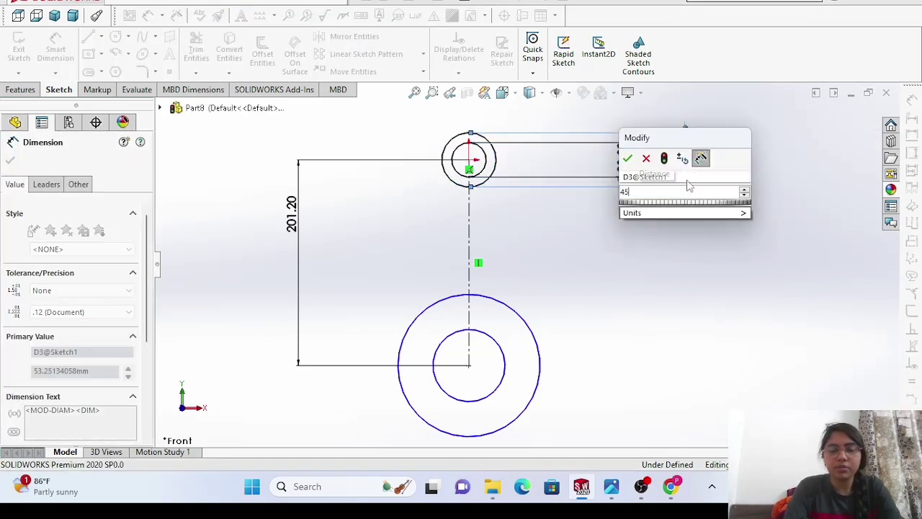
key("Return")
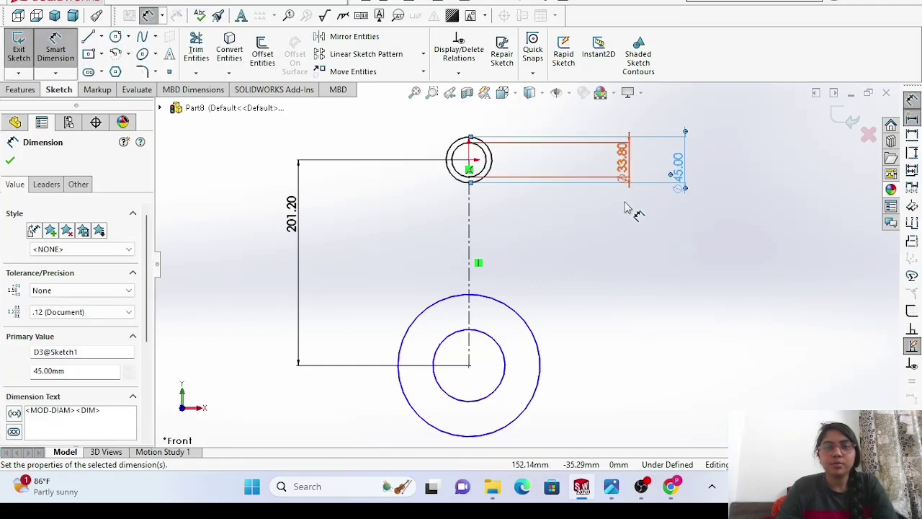
key("Escape")
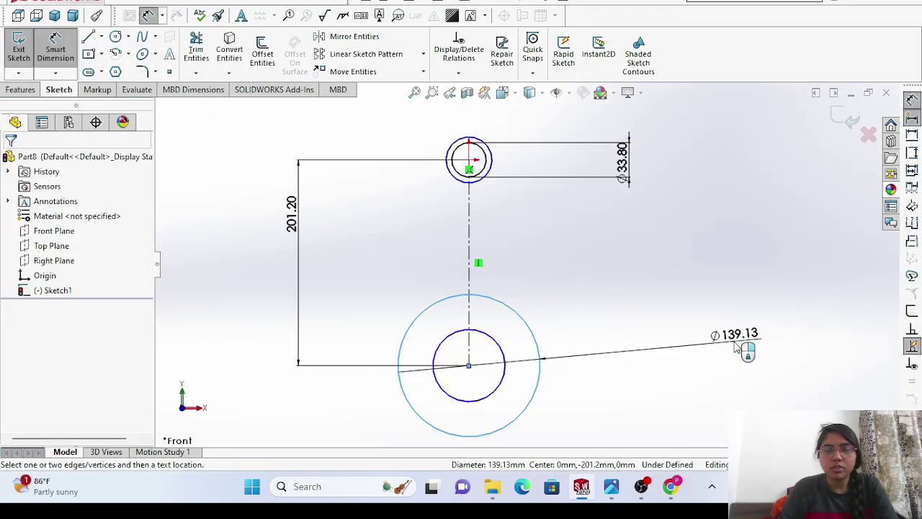
Try a 72 mm diameter dimension on the larger lower circle.
left_click(735, 342)
key("BackSpace")
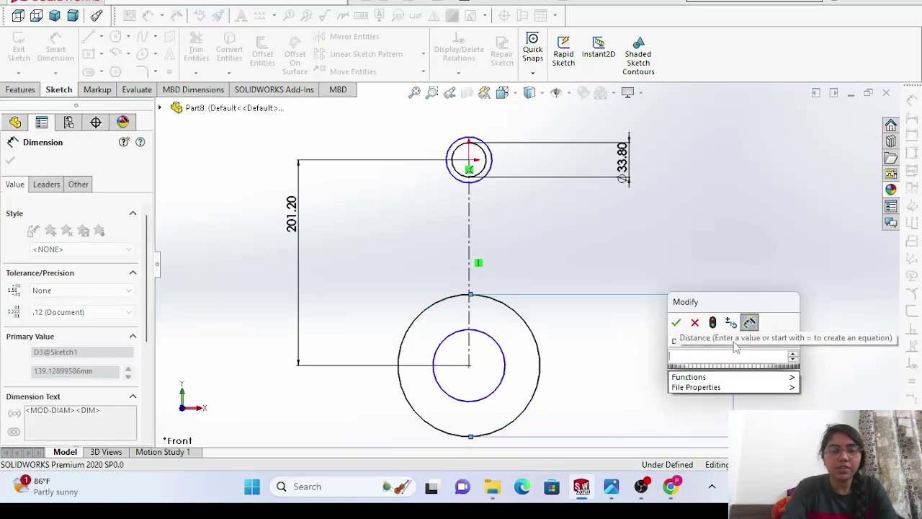
type("72")
key("Return")
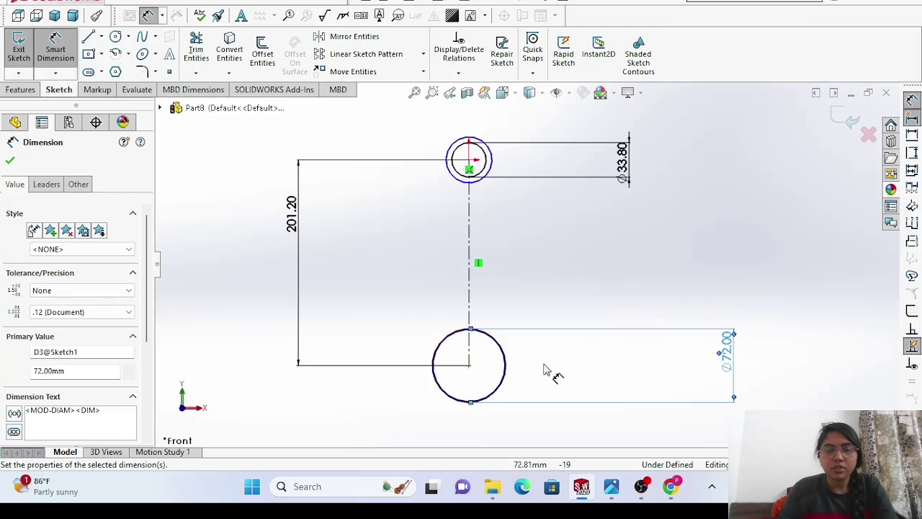
key("ctrl+z")
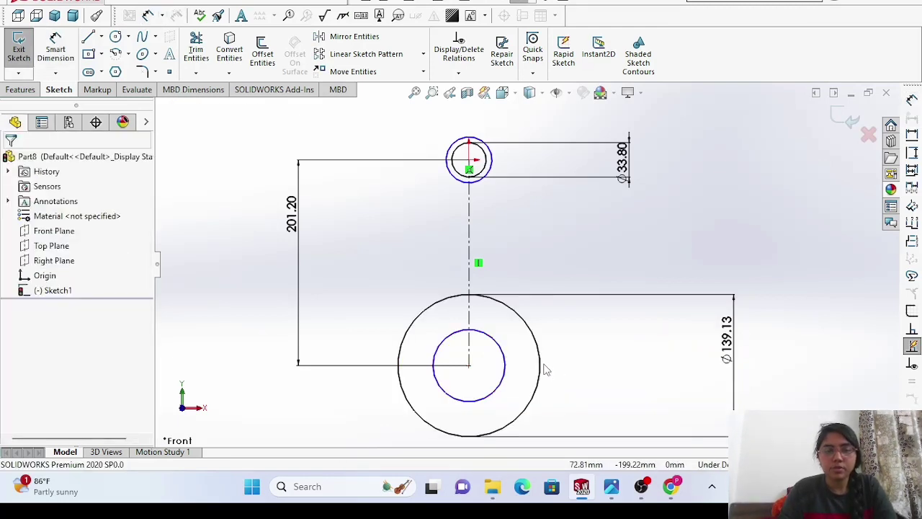
Dimension the smaller of the two lower circles and set its diameter to 54 mm.
left_click(502, 382)
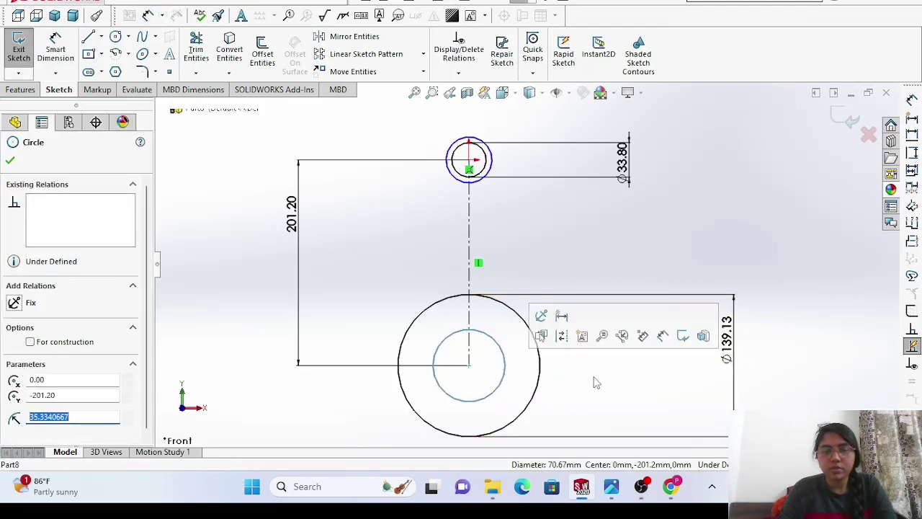
left_click(56, 51)
left_click(506, 367)
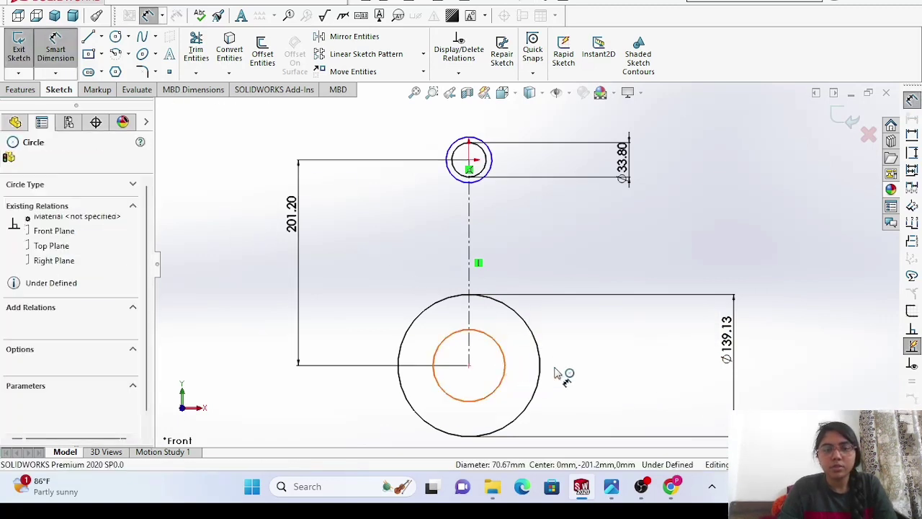
left_click(616, 370)
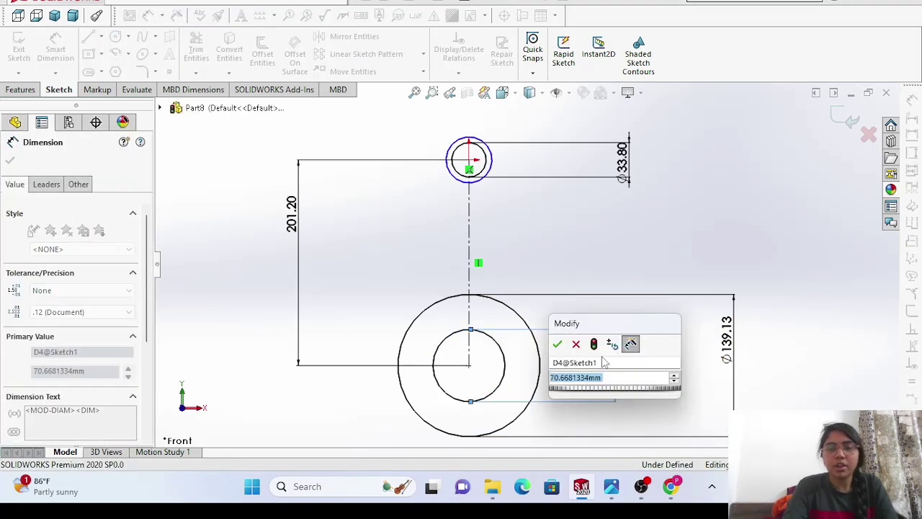
type("54")
key("Return")
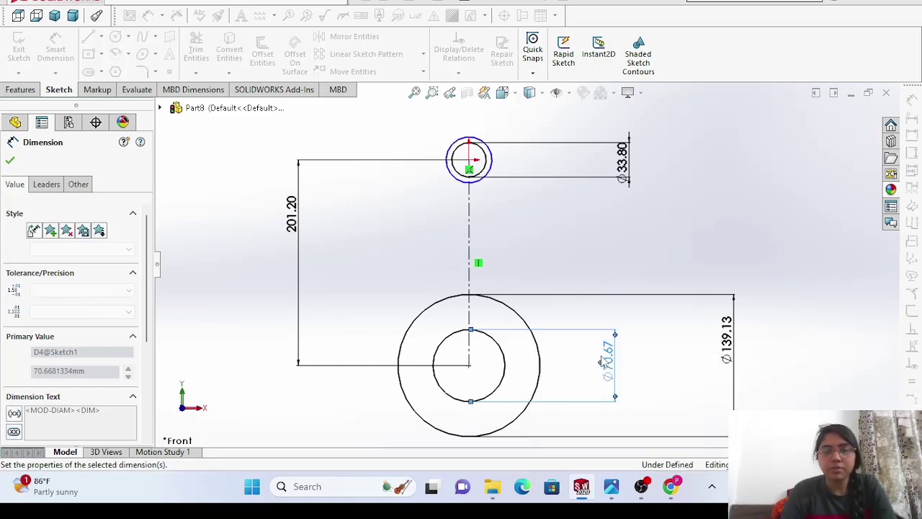
Discard the duplicate dimension on the larger lower circle and delete that circle's existing diameter dimension.
left_click(531, 327)
left_click(705, 353)
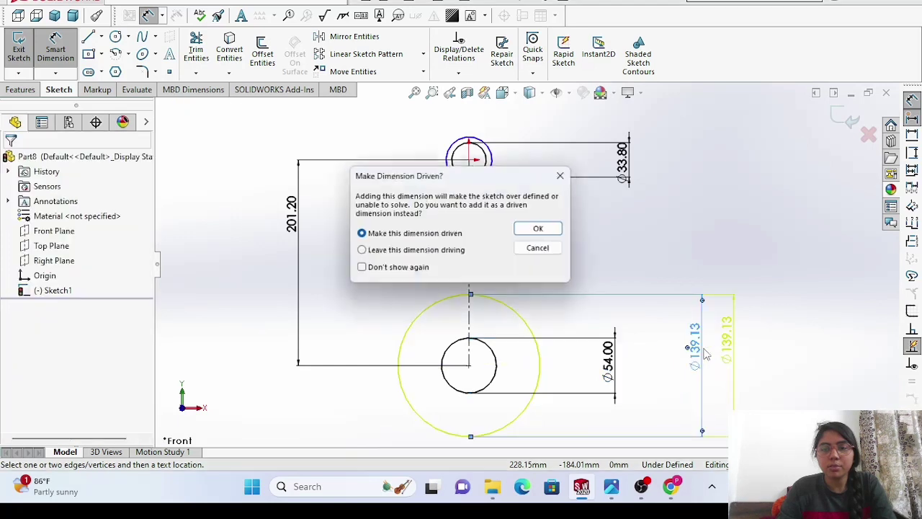
left_click(563, 177)
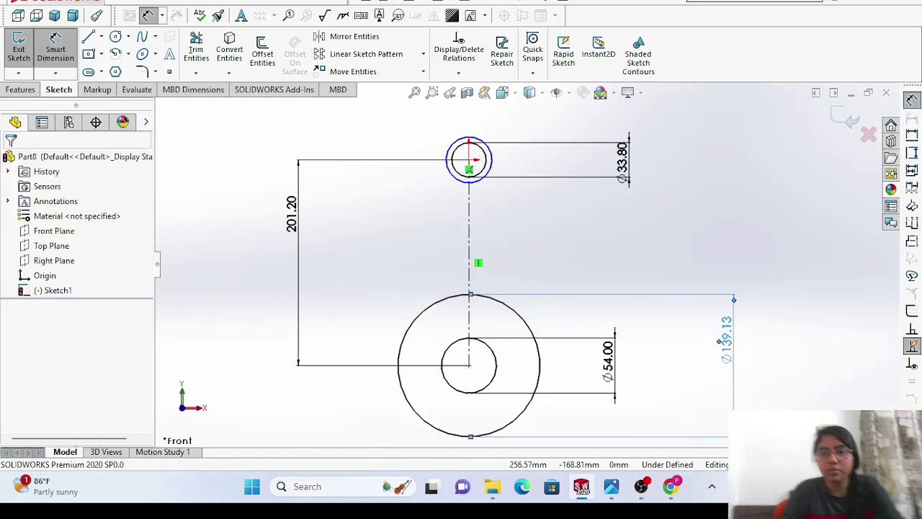
left_click(728, 323)
key("Delete")
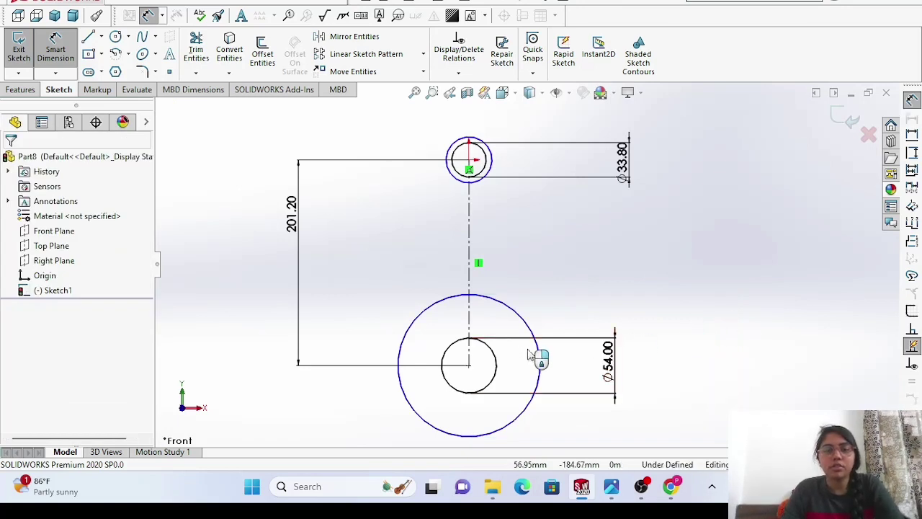
Dimension the larger lower circle and set its diameter to 72 mm.
left_click(545, 366)
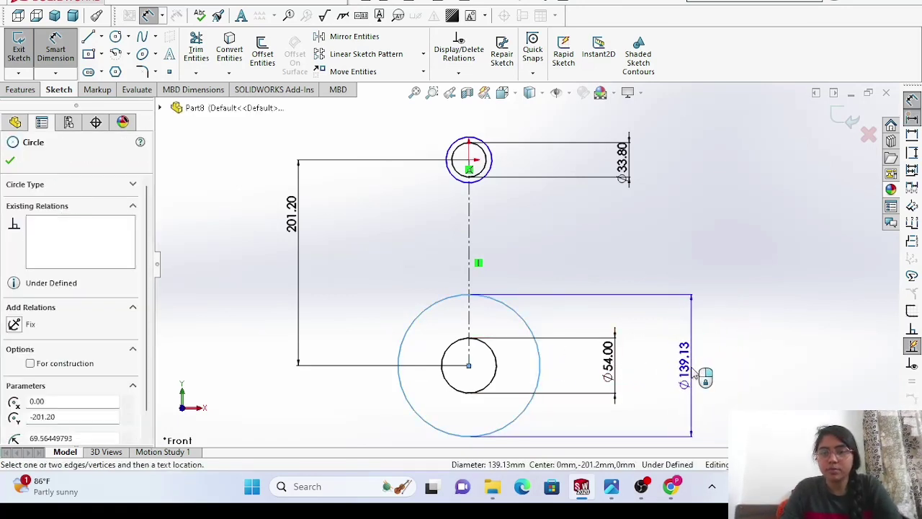
left_click(701, 375)
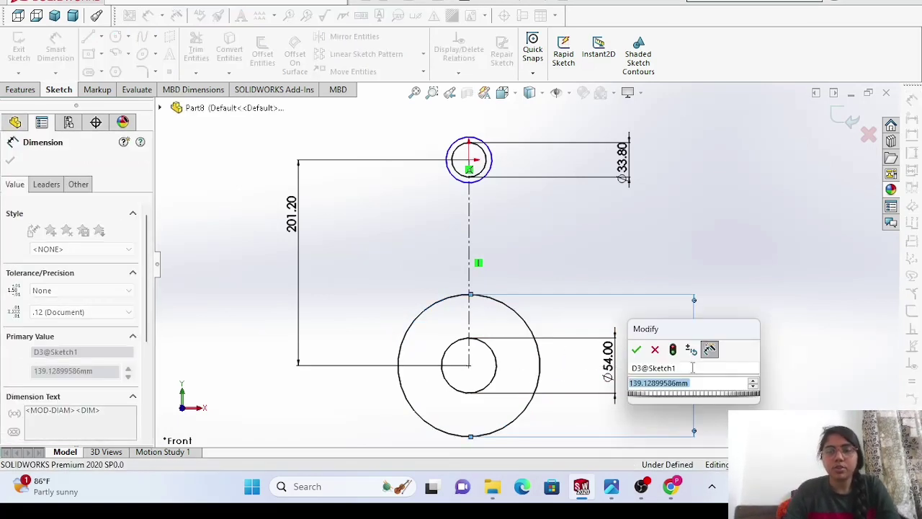
key("BackSpace")
type("72")
key("Return")
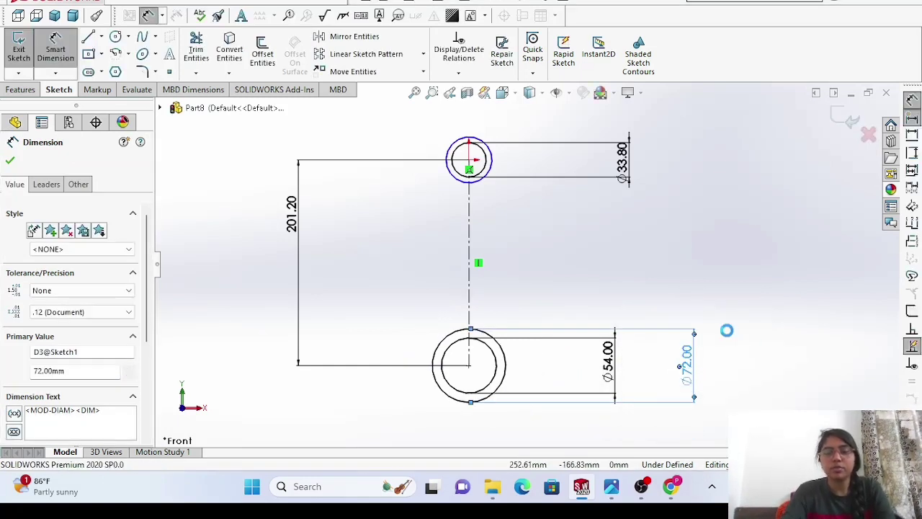
Delete all remaining dimensions from the sketch: the circle diameters and the vertical centre distance.
key("Delete")
left_click(628, 176)
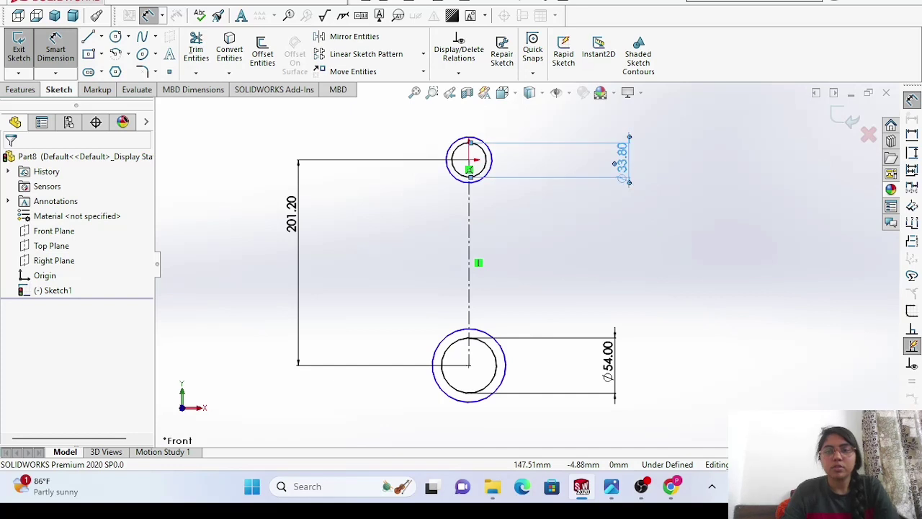
key("Delete")
left_click(608, 356)
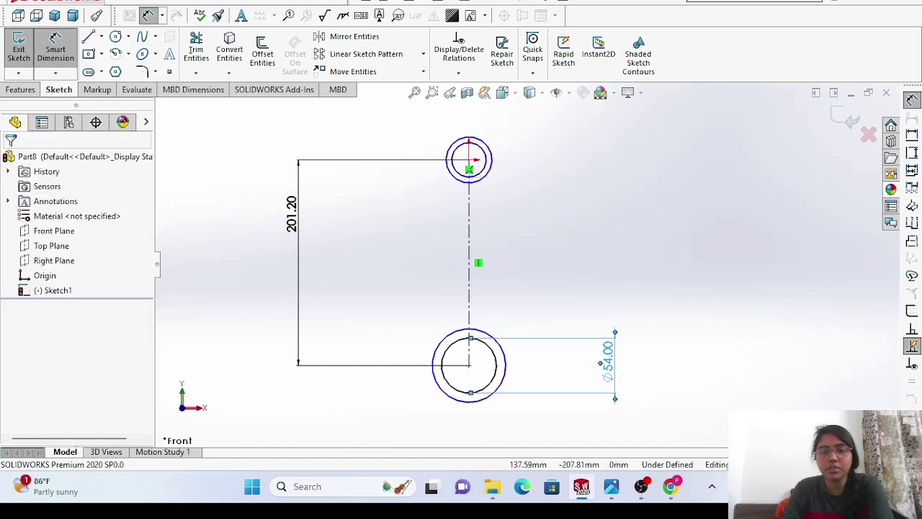
key("Delete")
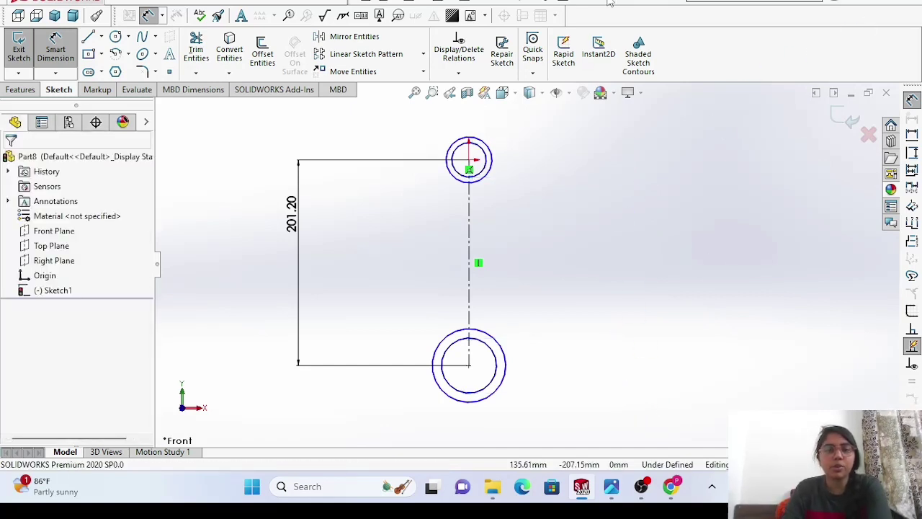
left_click(299, 217)
key("Delete")
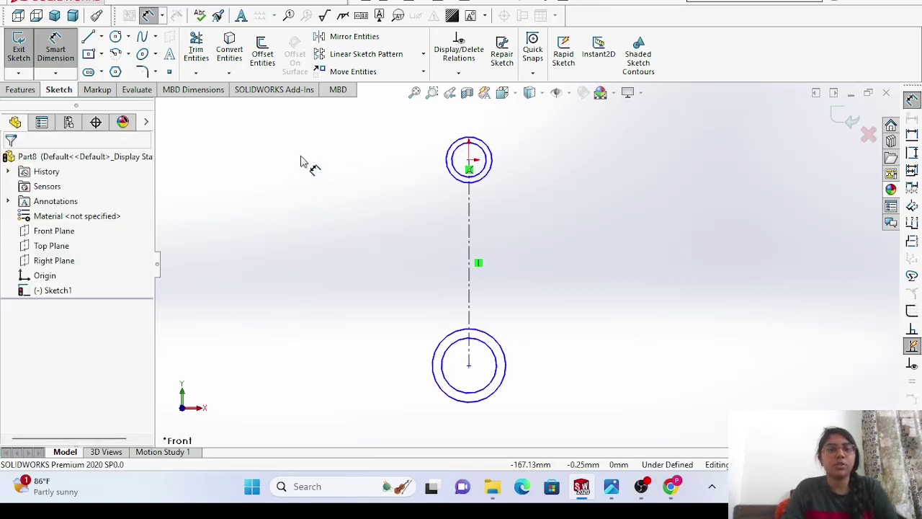
Sketch a slanted construction line about 150 mm long, left of the centerline, from just below the upper outer circle to the lower outer circle.
left_click(101, 38)
left_click(115, 70)
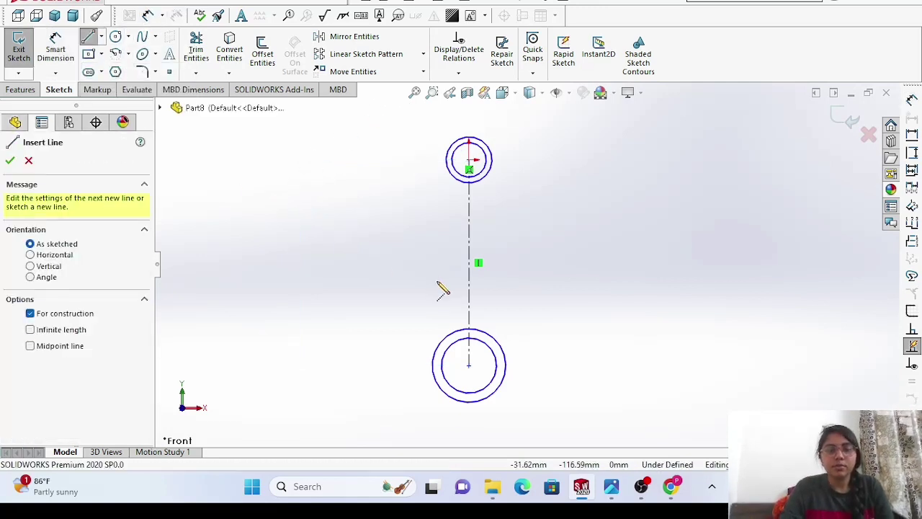
left_click(455, 185)
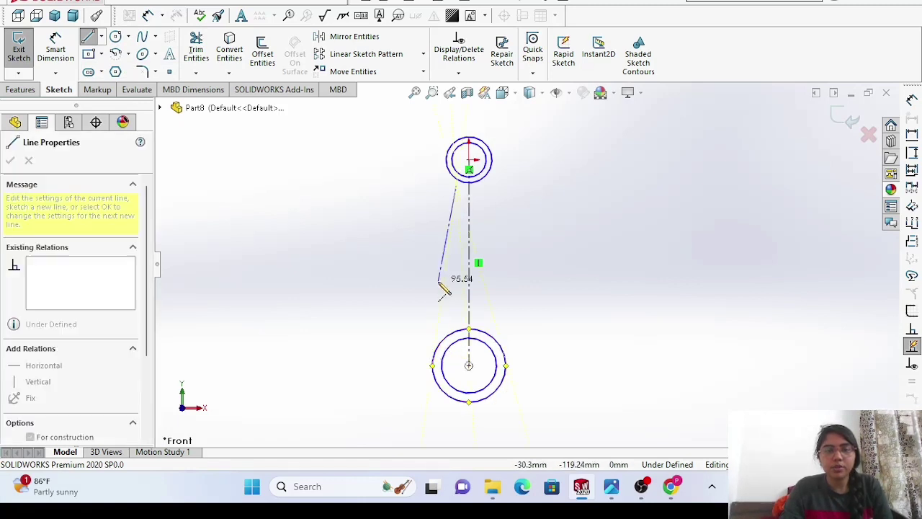
left_click(444, 337)
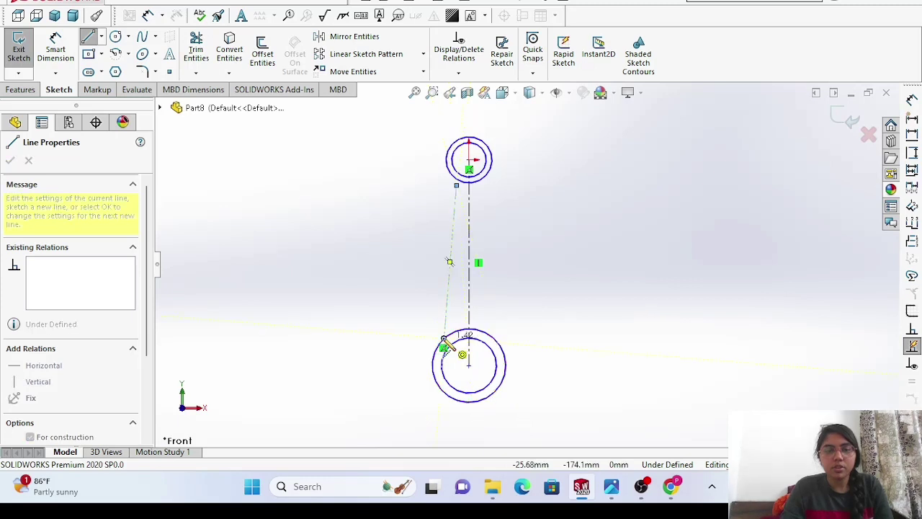
key("Escape")
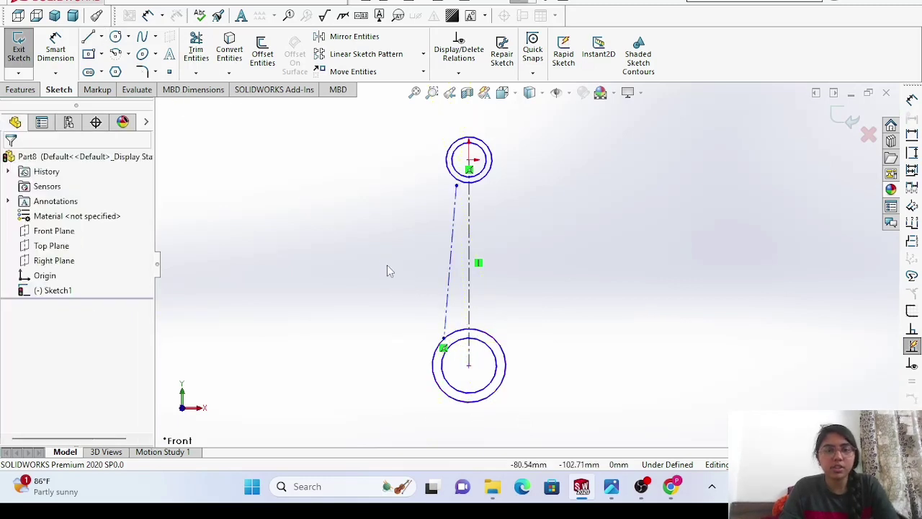
Extend the slanted construction line's upper end to meet the larger upper circle.
left_click(453, 219)
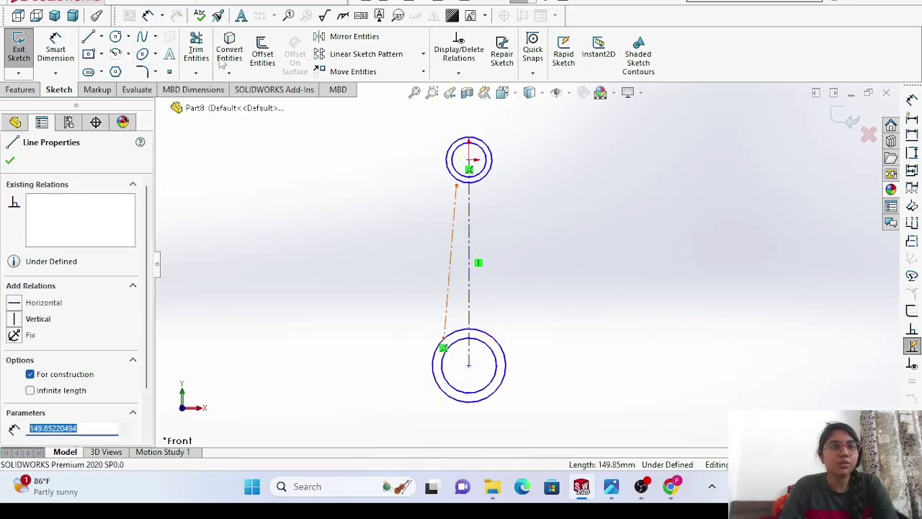
left_click(196, 72)
left_click(222, 106)
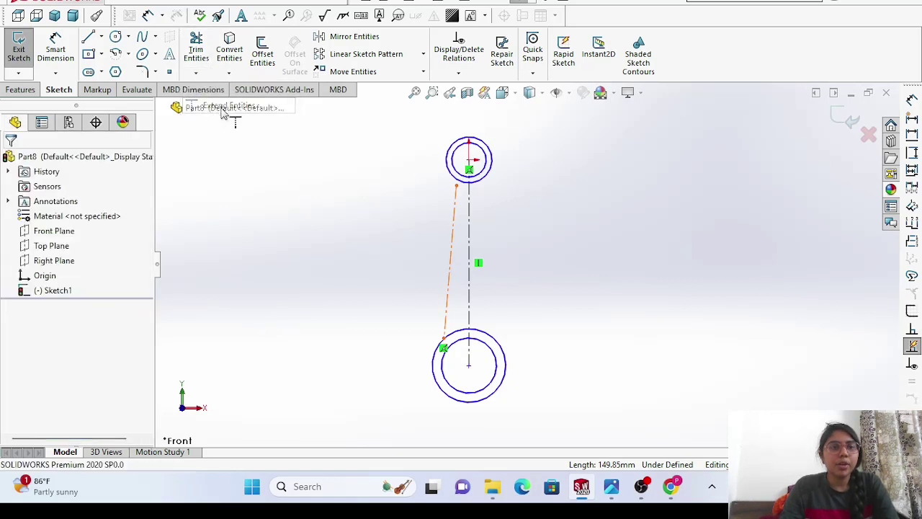
left_click(456, 216)
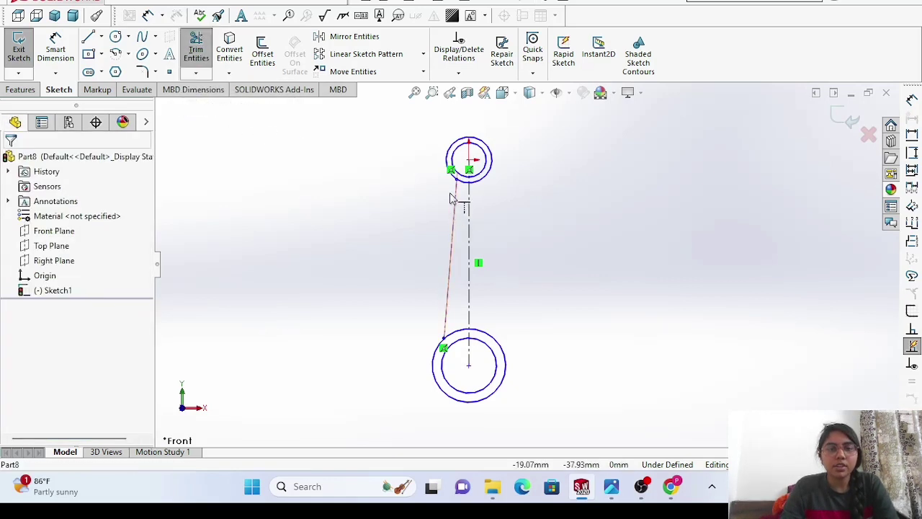
key("Escape")
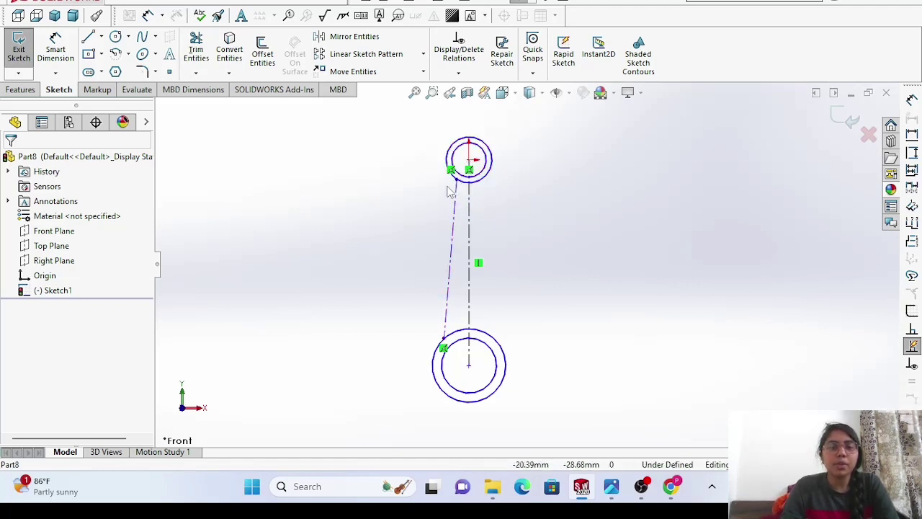
Mirror the slanted construction line about the vertical centerline, keeping the original.
left_click_drag(497, 218, 384, 258)
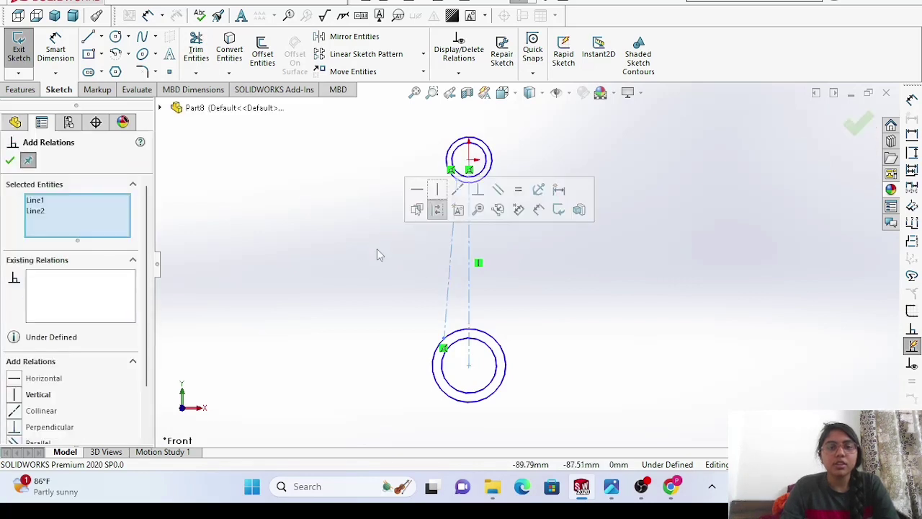
left_click(352, 37)
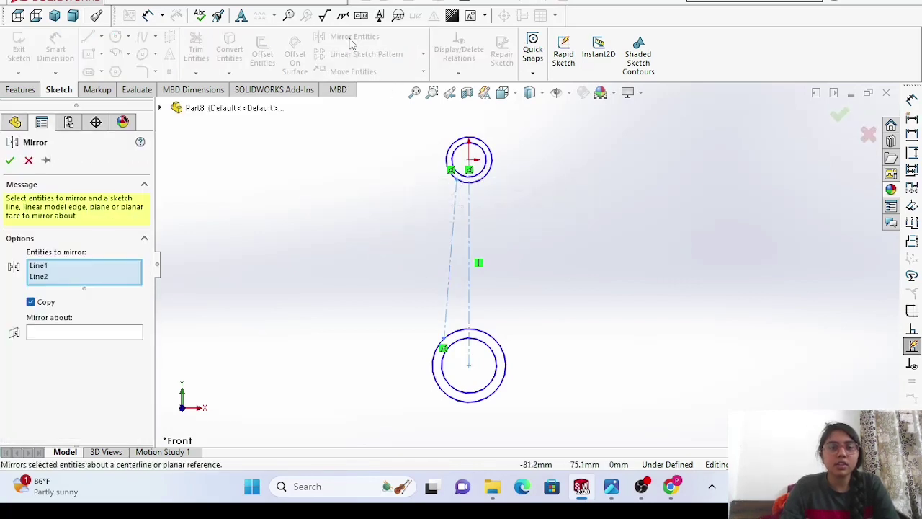
left_click(45, 332)
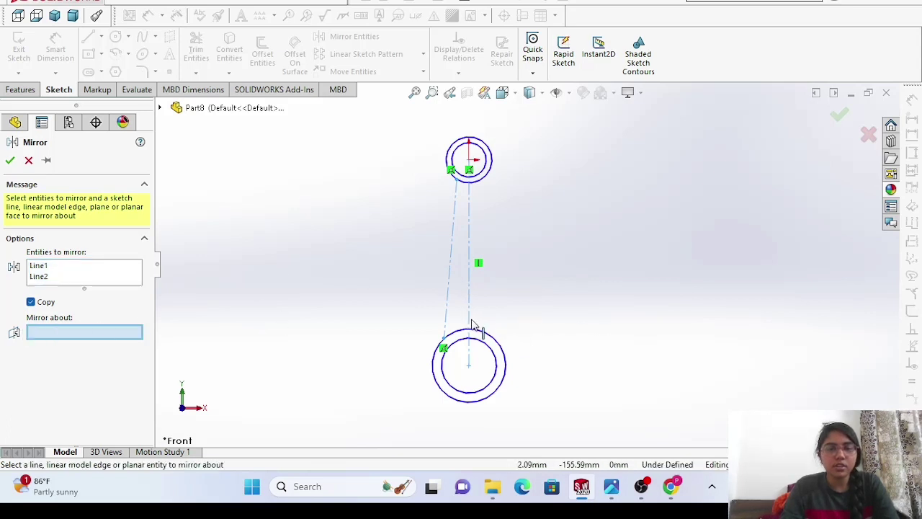
left_click(469, 323)
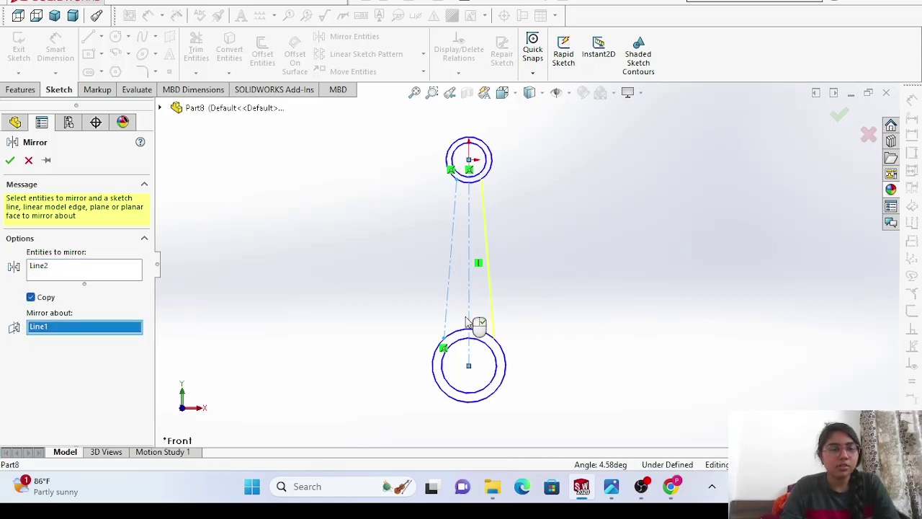
left_click(10, 161)
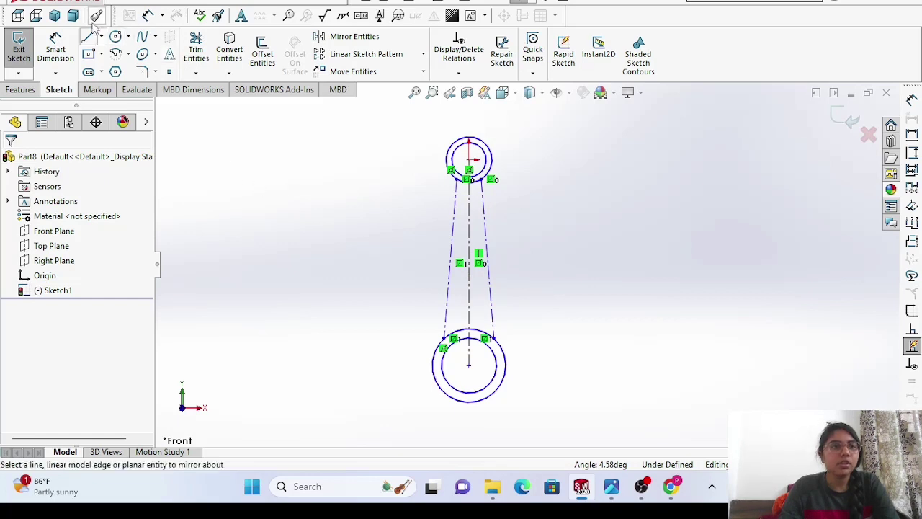
Dimension the horizontal distance between the upper endpoints of the two slanted construction lines to 20 mm.
left_click(148, 15)
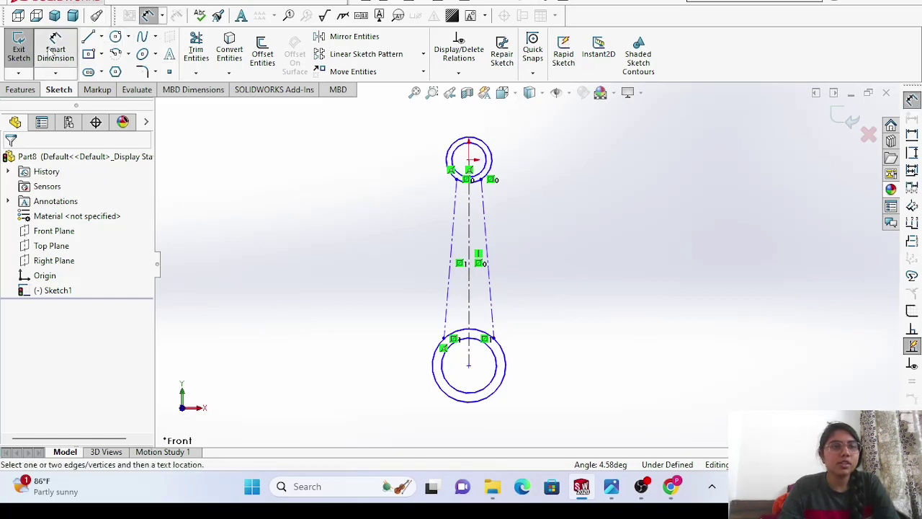
left_click(468, 244)
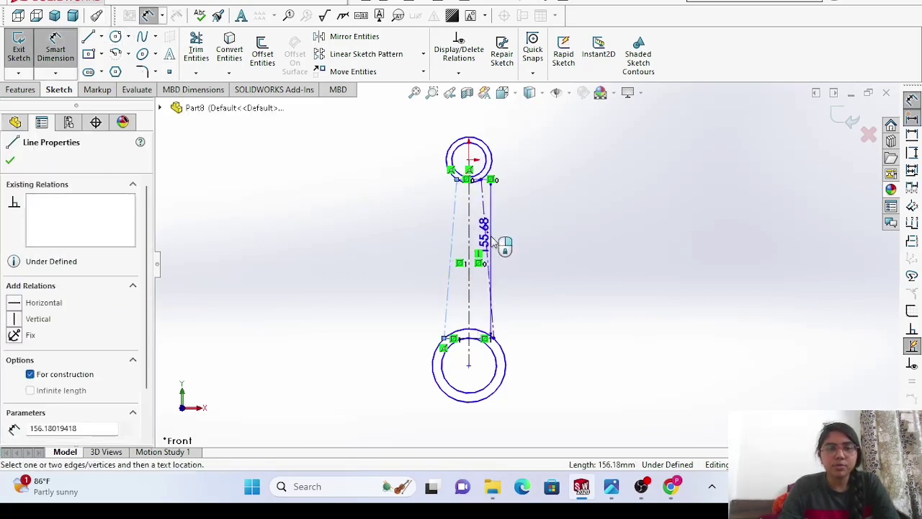
key("Escape")
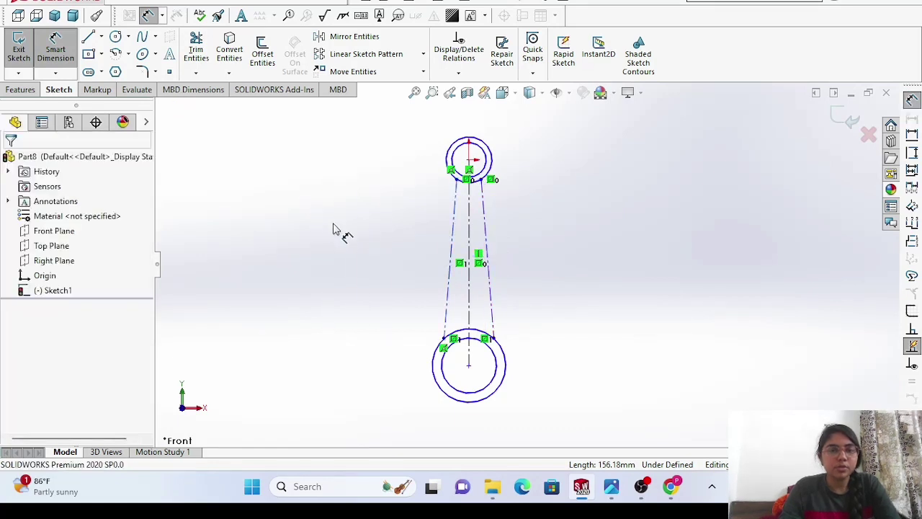
left_click(456, 180)
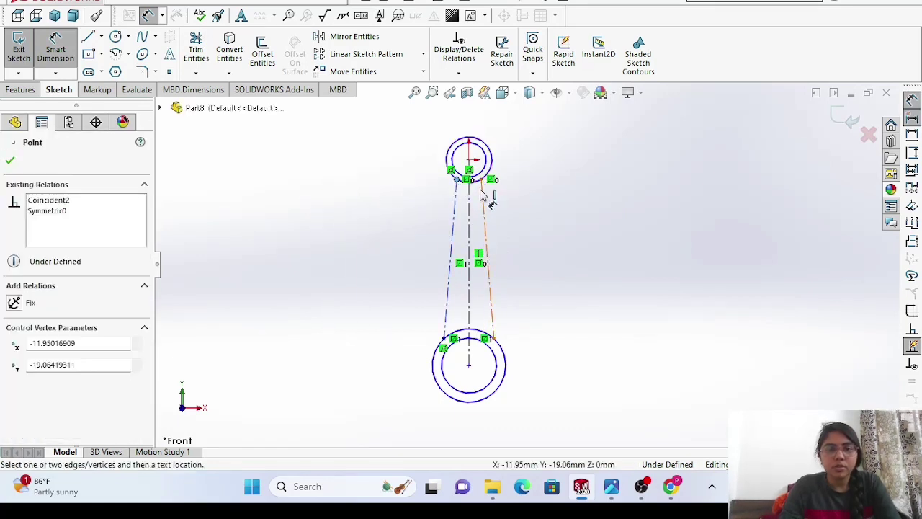
left_click(481, 181)
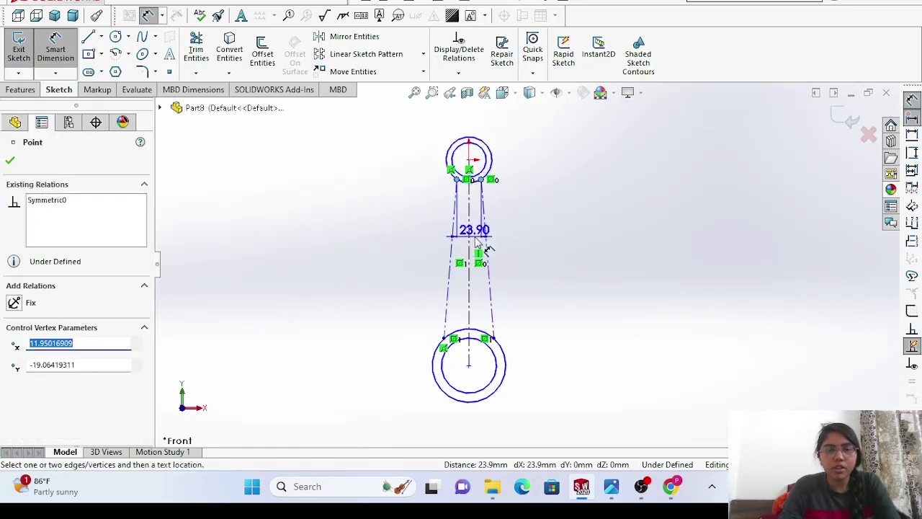
left_click(469, 189)
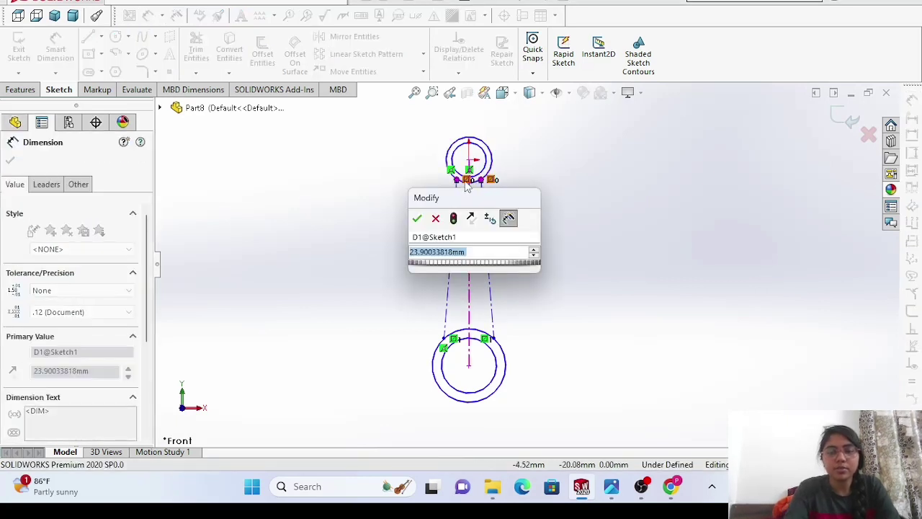
type("20")
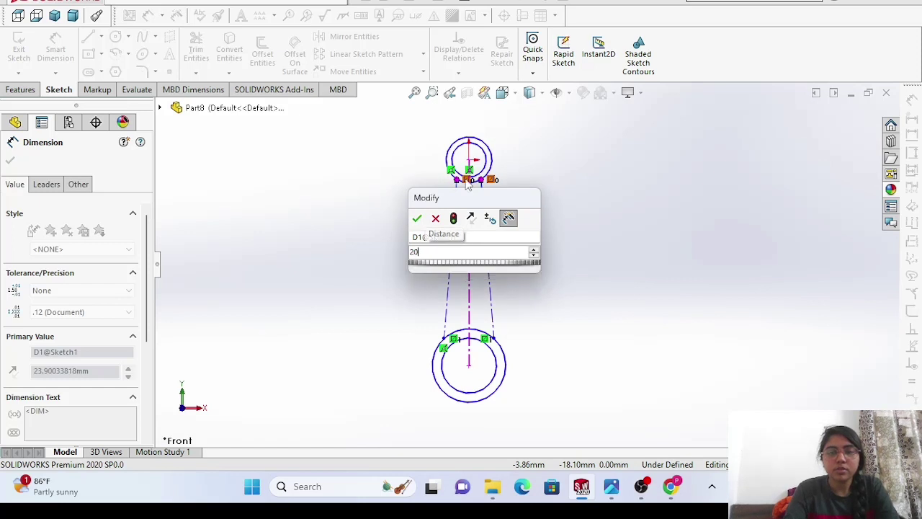
key("Return")
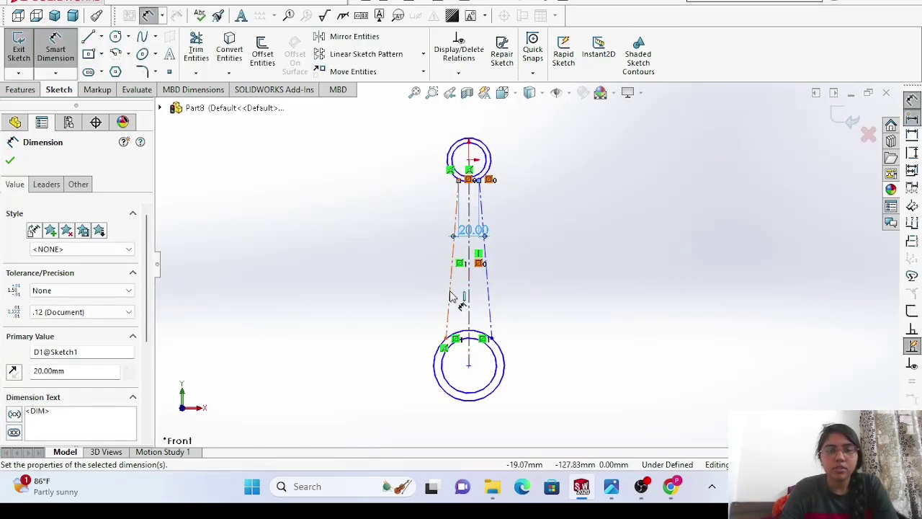
Dimension the angle between the two slanted construction lines to 6°.
left_click(452, 295)
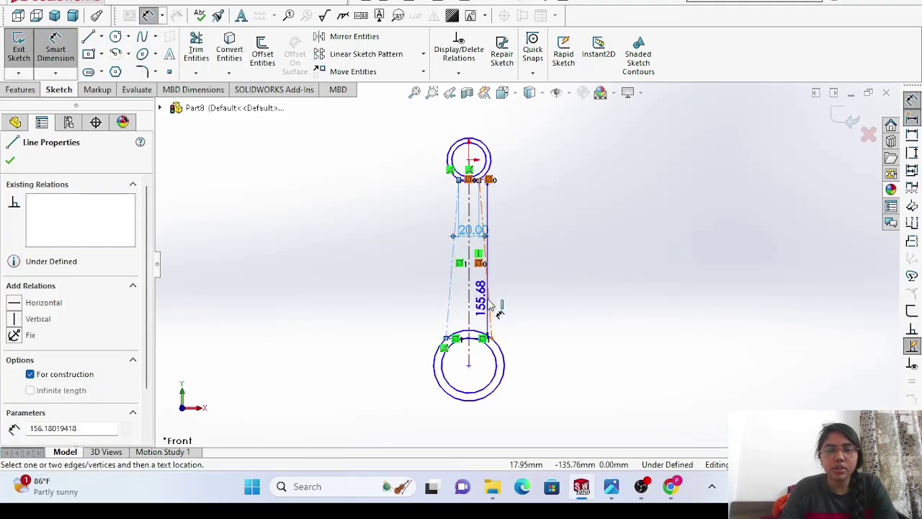
left_click(488, 307)
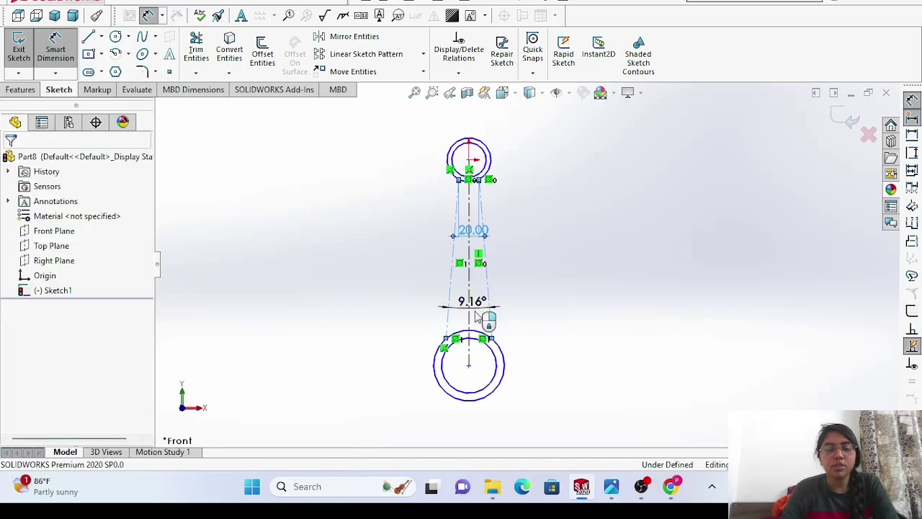
left_click(472, 308)
type("0")
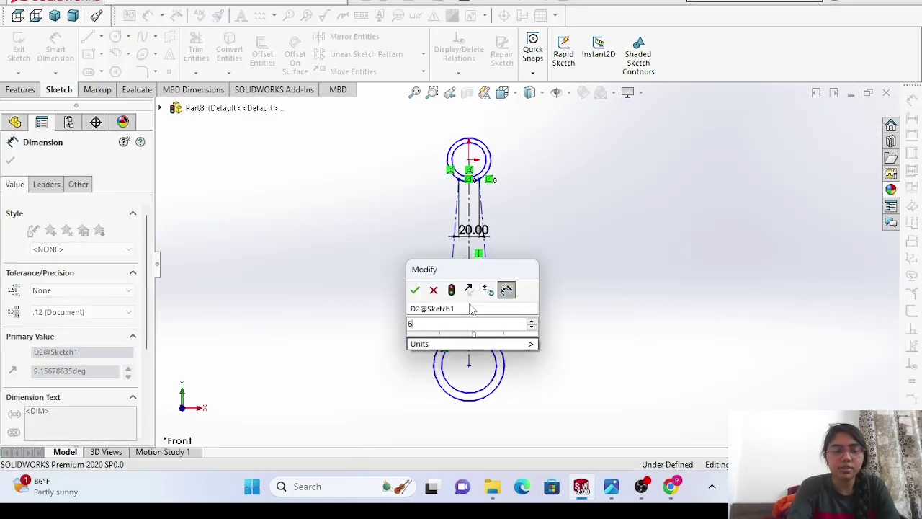
key("Return")
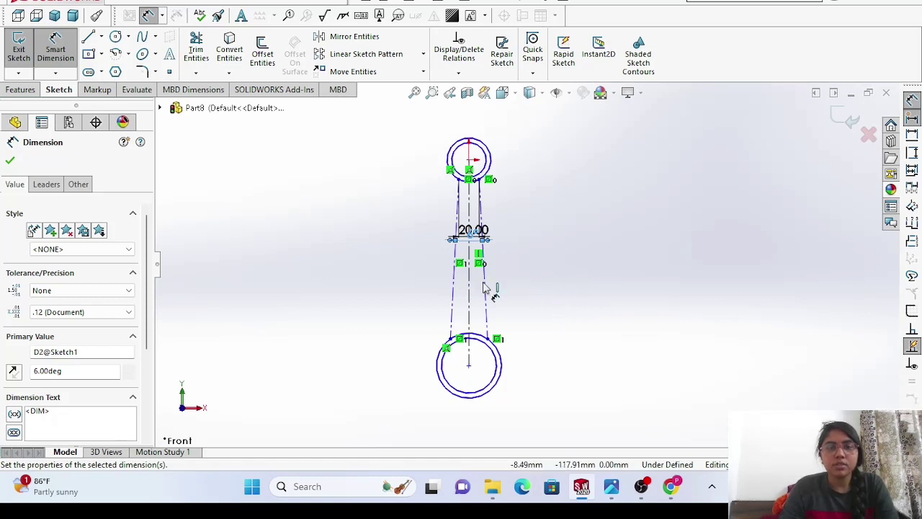
scroll(517, 277, "down", 2)
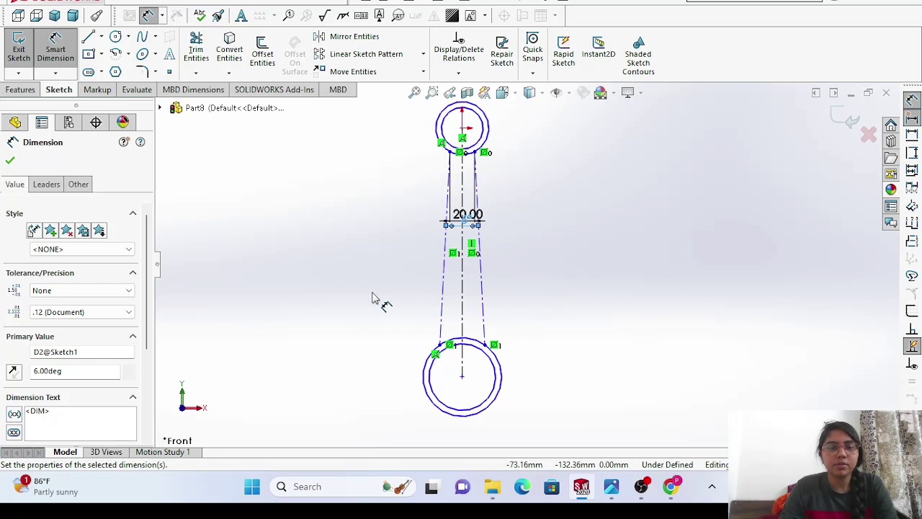
right_click(284, 282)
left_click(321, 319)
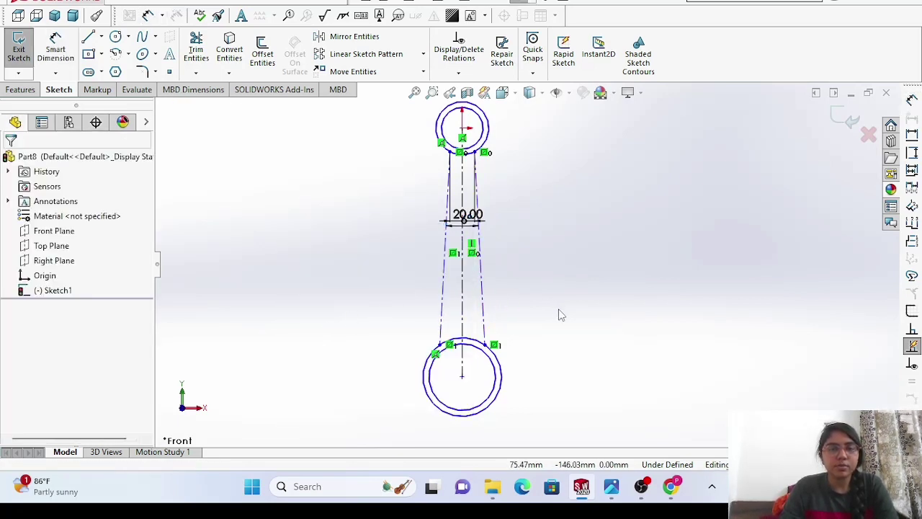
Set the lower outer circle's diameter to 72 mm with a dimension and delete that dimension.
scroll(713, 324, "down", 2)
scroll(716, 325, "up", 2)
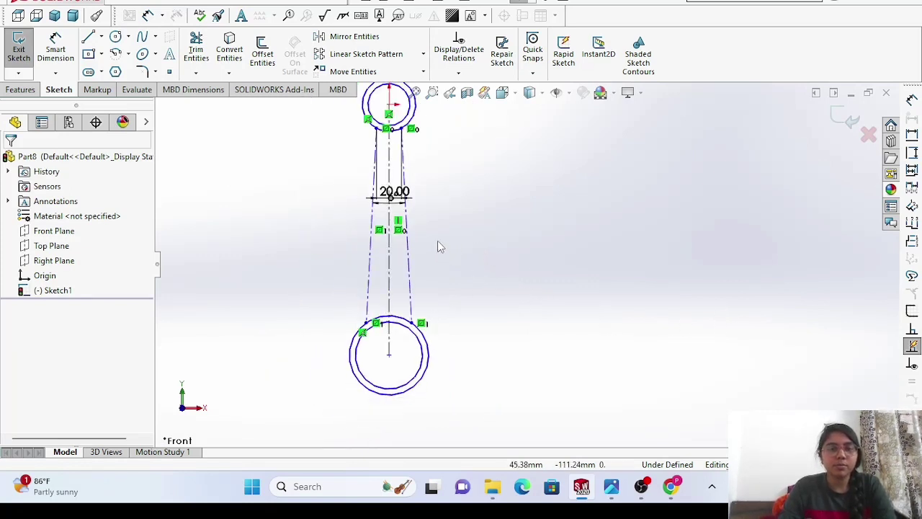
left_click(57, 41)
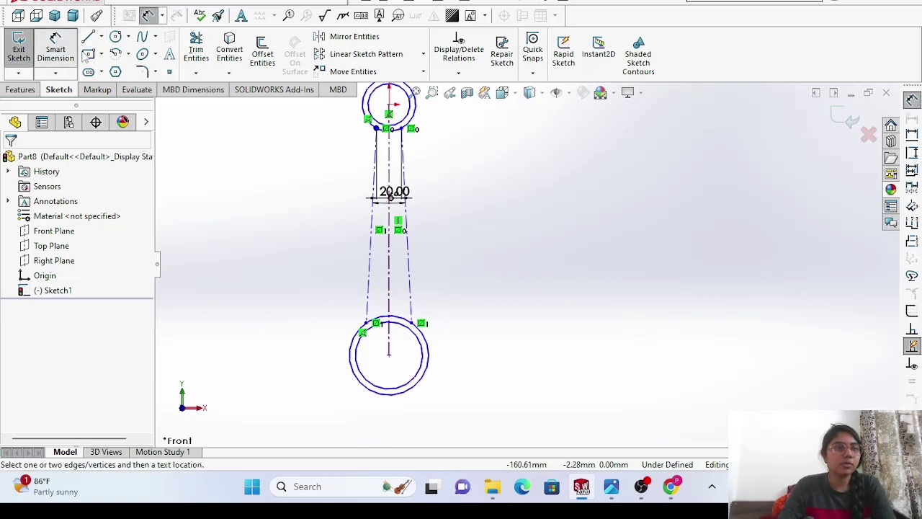
left_click(426, 369)
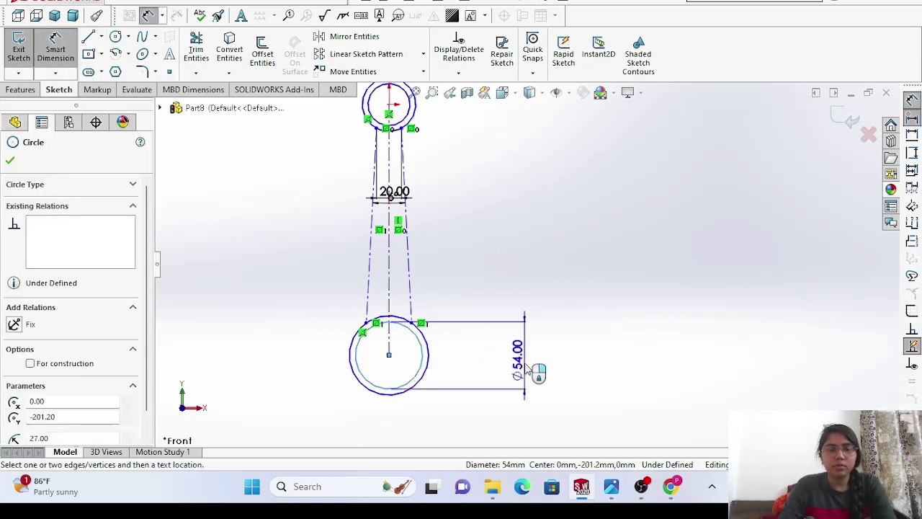
key("Escape")
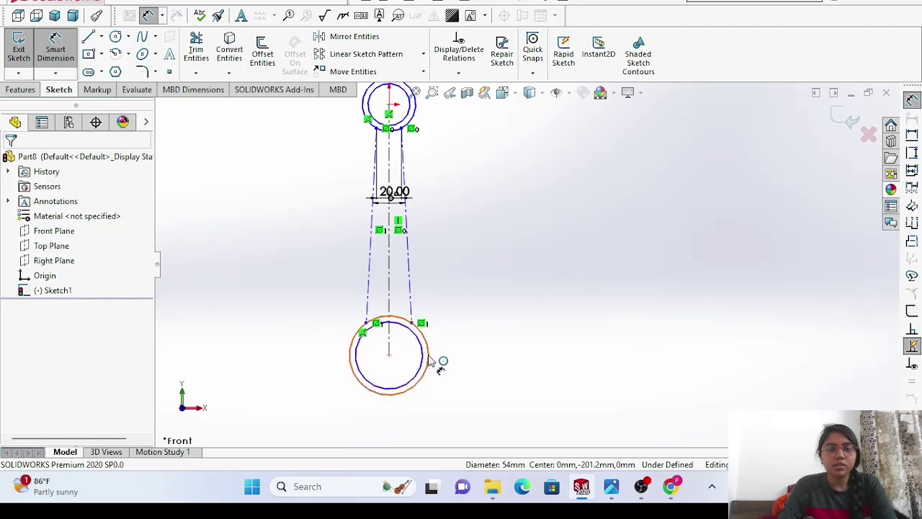
left_click(504, 360)
left_click(542, 360)
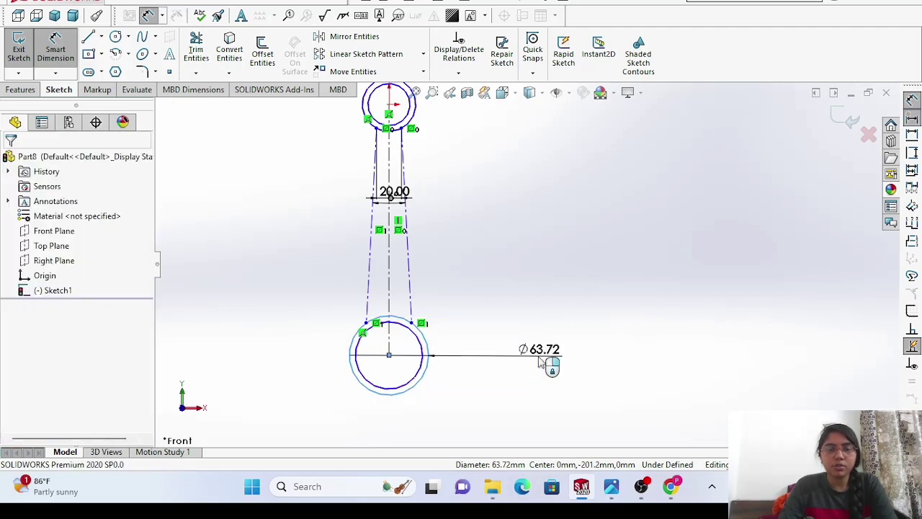
key("BackSpace")
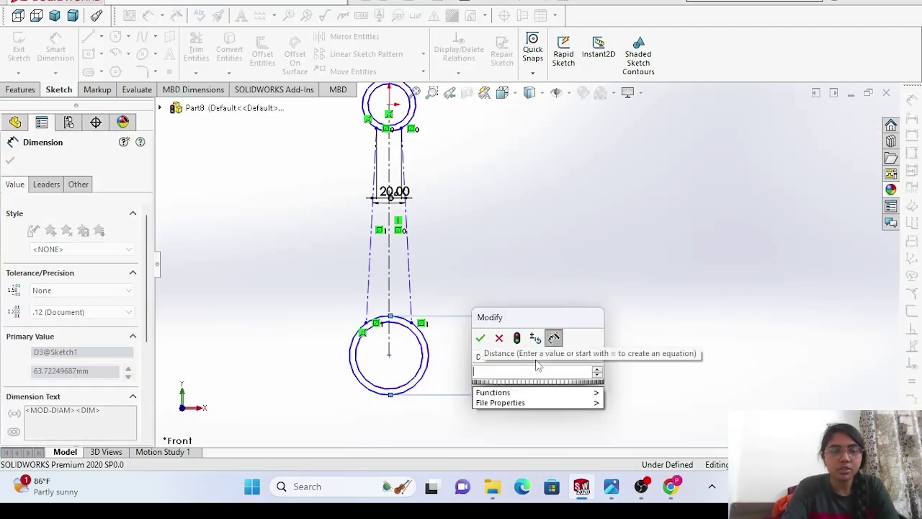
type("72")
key("Return")
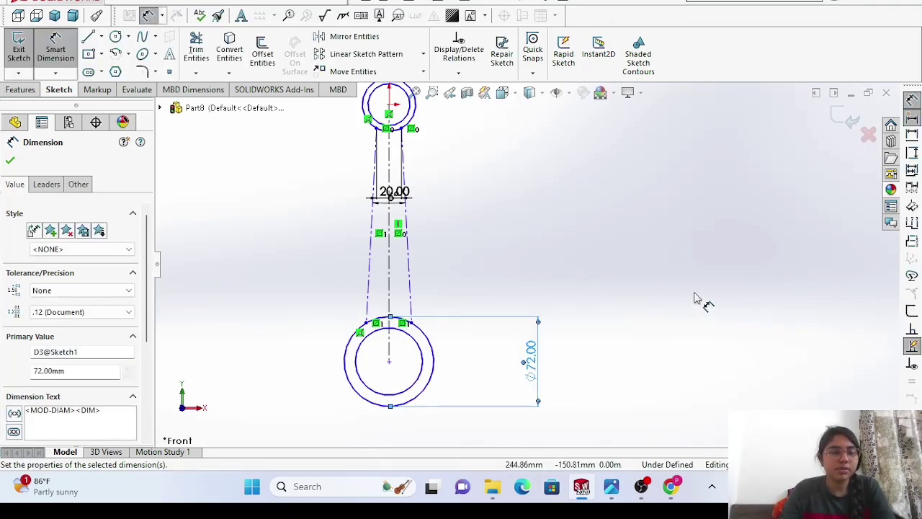
key("Delete")
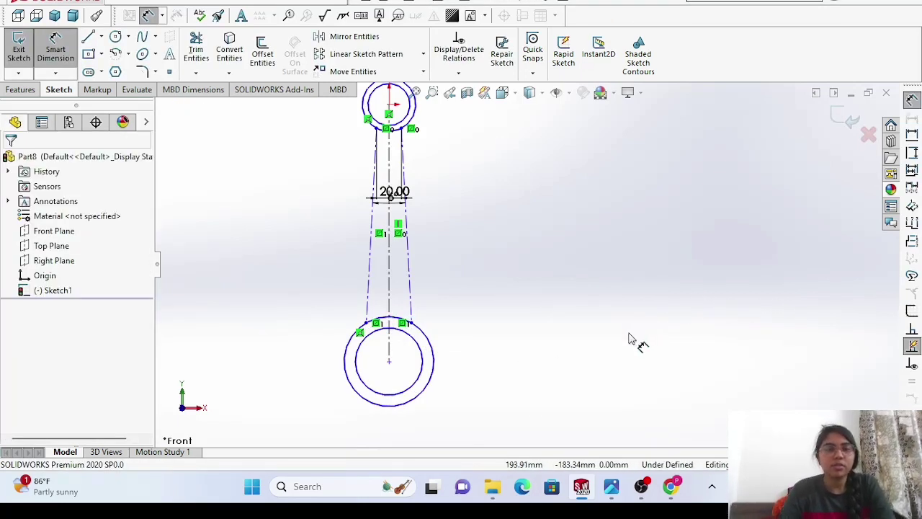
Dimension the upper outer circle's diameter to 45 mm and end dimensioning.
scroll(627, 334, "up", 1)
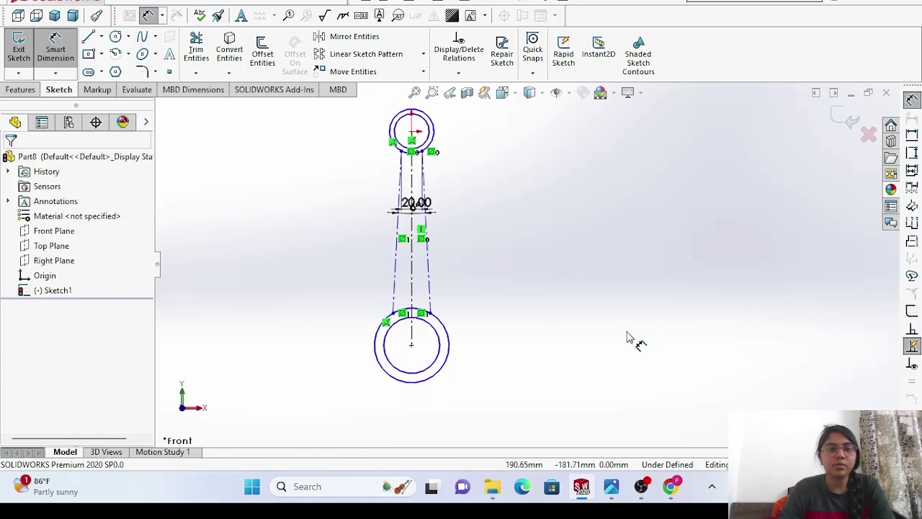
left_click(434, 146)
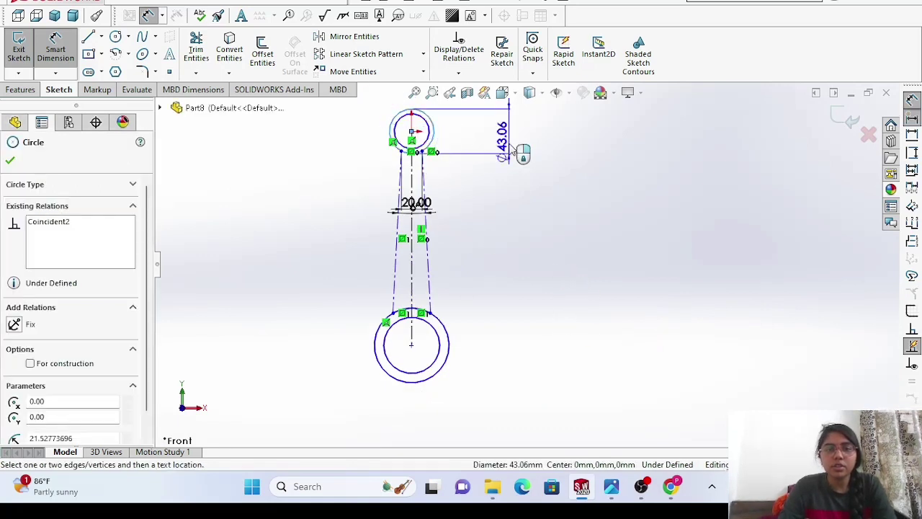
left_click(515, 146)
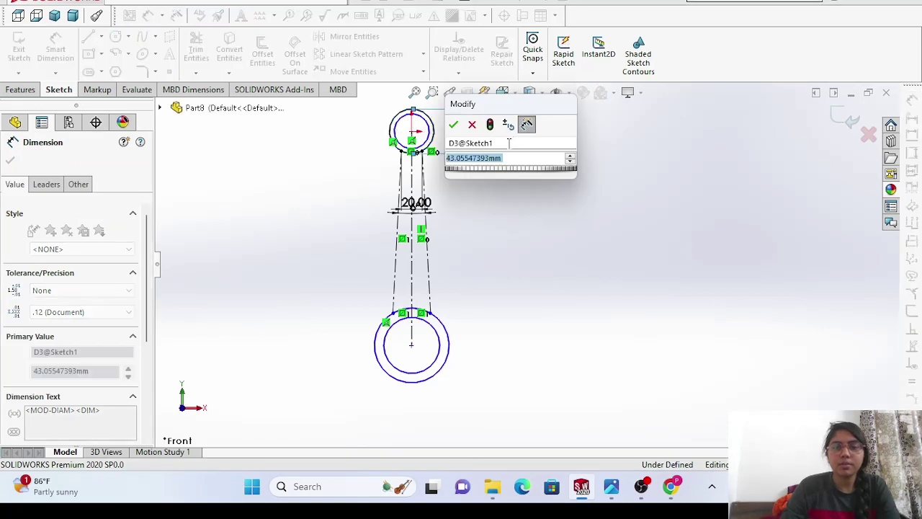
type("45")
key("Return")
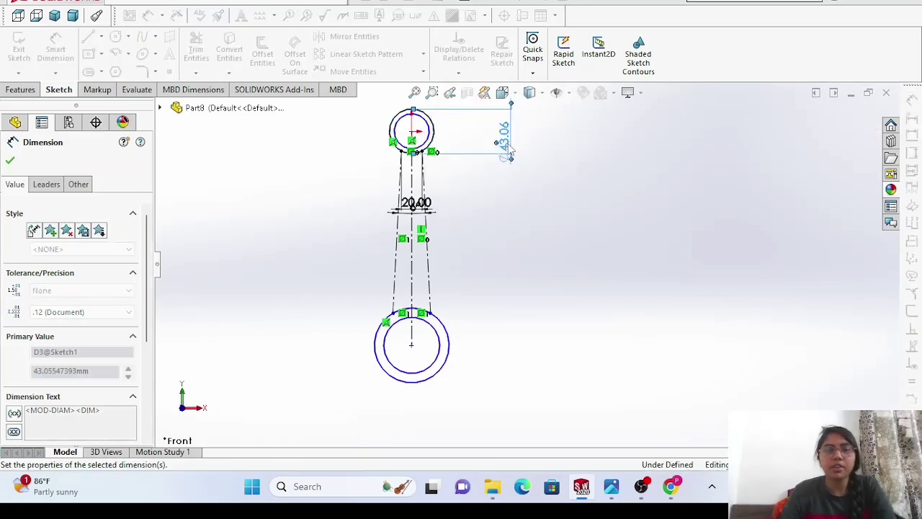
left_click(435, 144)
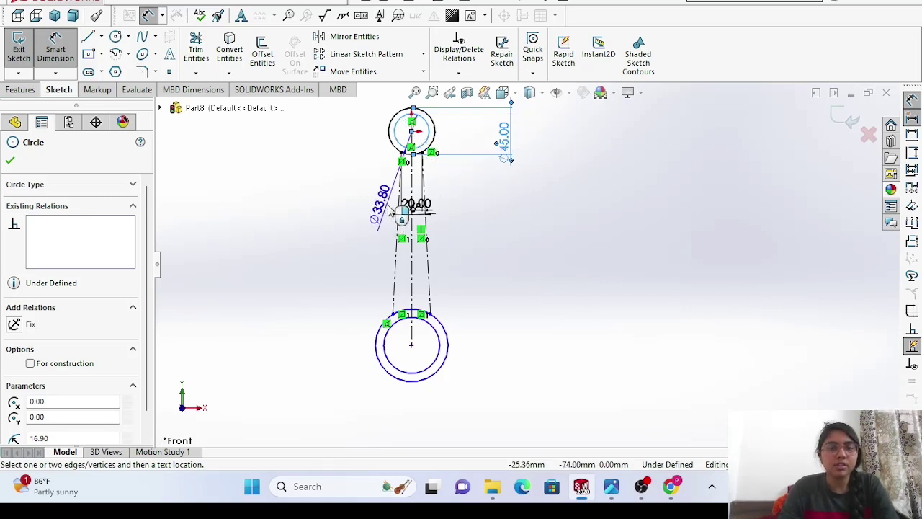
key("Escape")
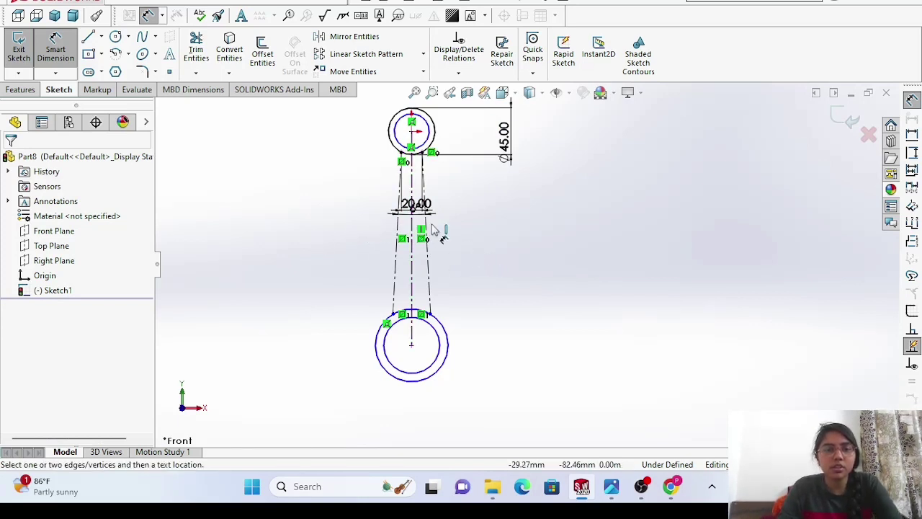
right_click(554, 233)
left_click(576, 267)
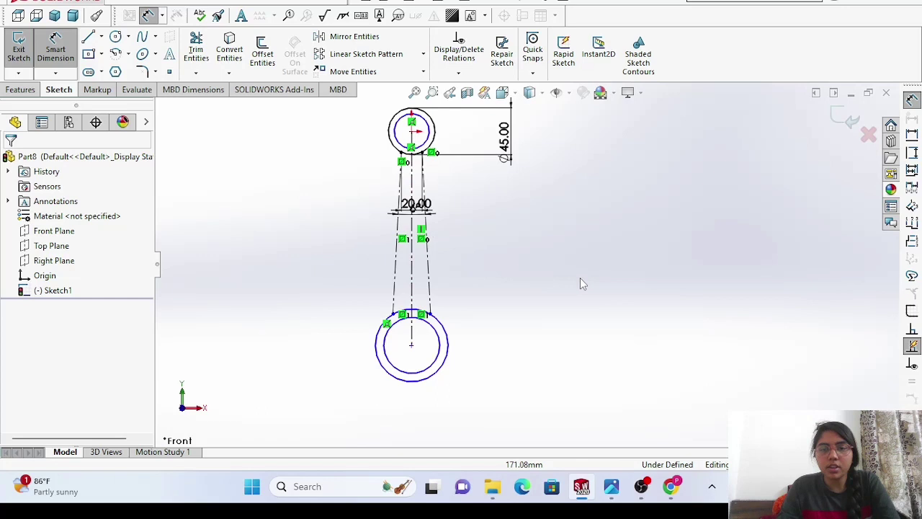
Delete the sketch relations and the remaining dimensions: the 45 mm diameter, the 20 mm distance and the 6° angle.
left_click(423, 241)
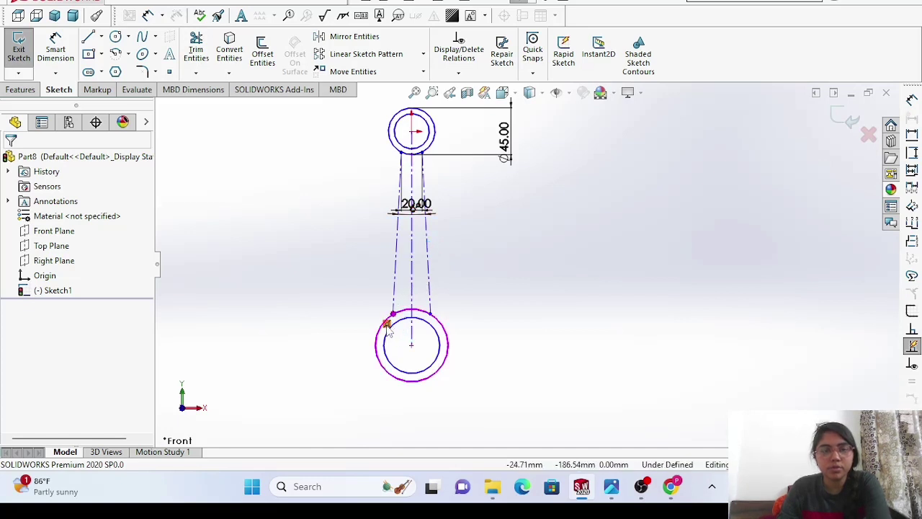
left_click(503, 141)
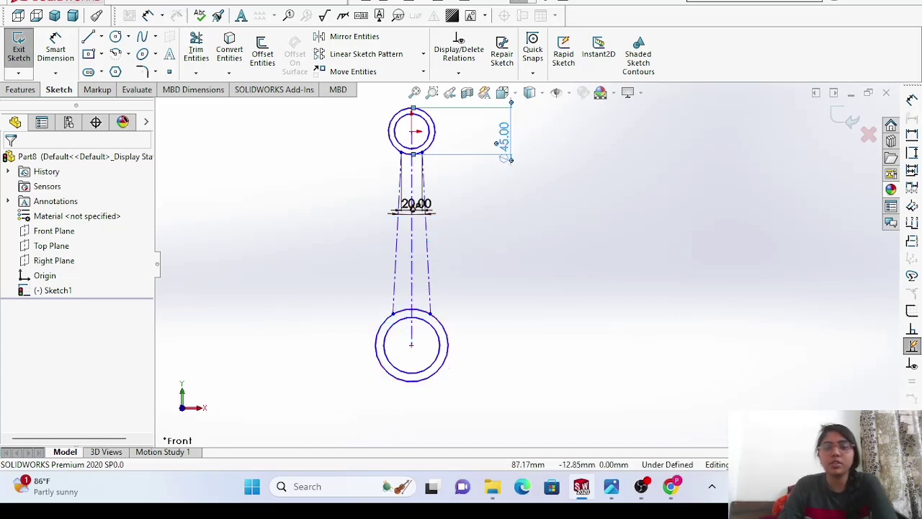
left_click(446, 211)
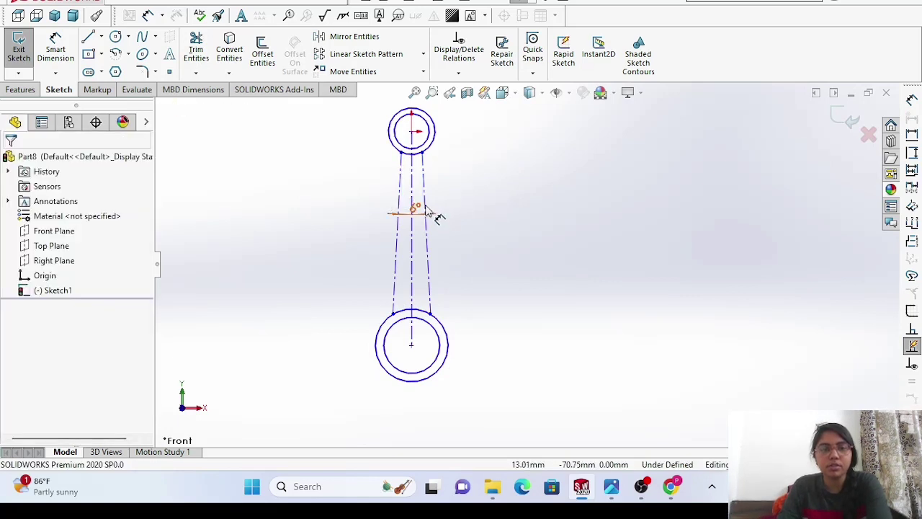
key("ctrl+z")
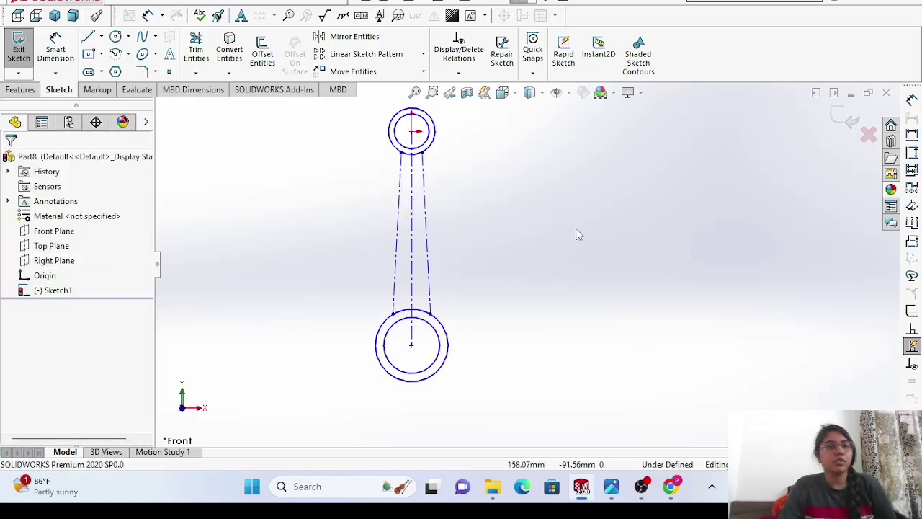
Start a boss extrusion of the sketch with the upper and lower rings between the concentric circles as its contours.
scroll(556, 254, "up", 1)
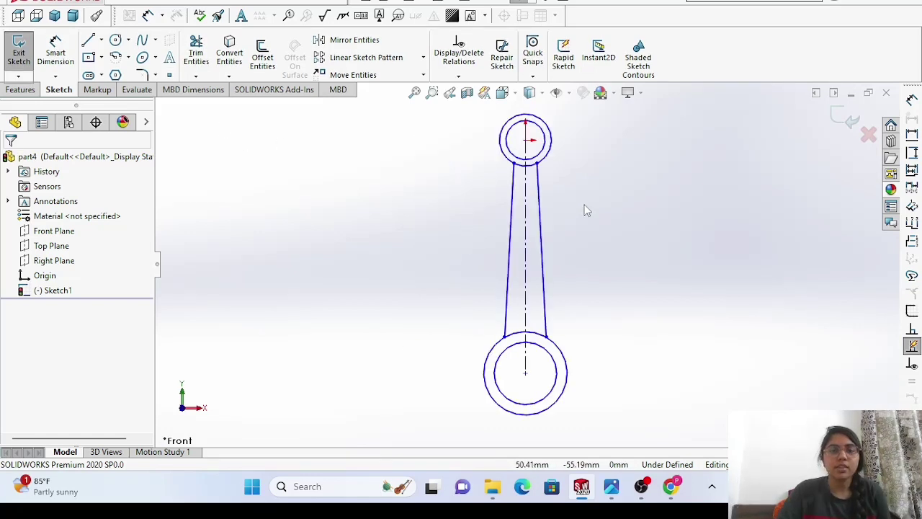
left_click(16, 90)
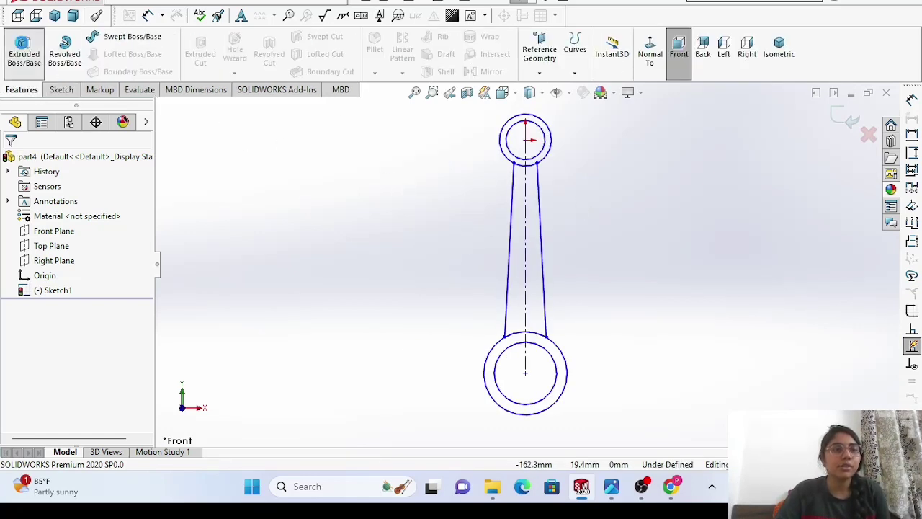
left_click(24, 47)
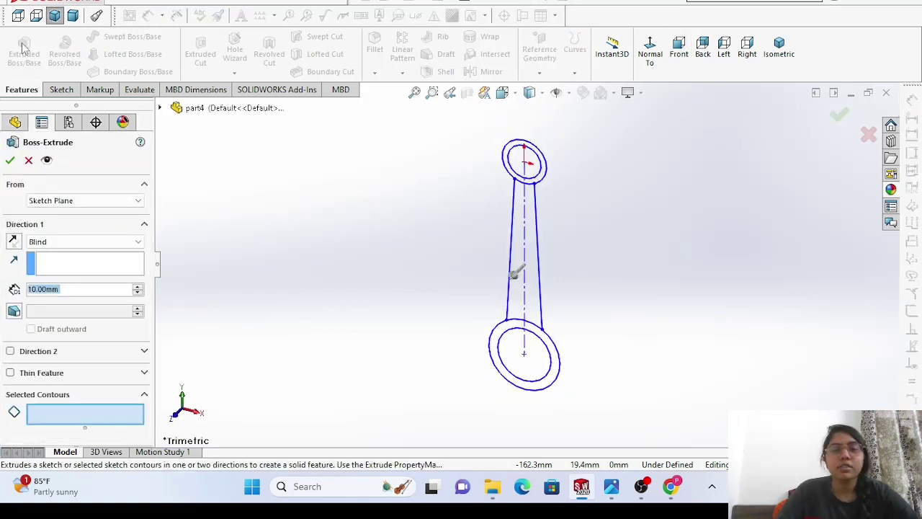
left_click(546, 171)
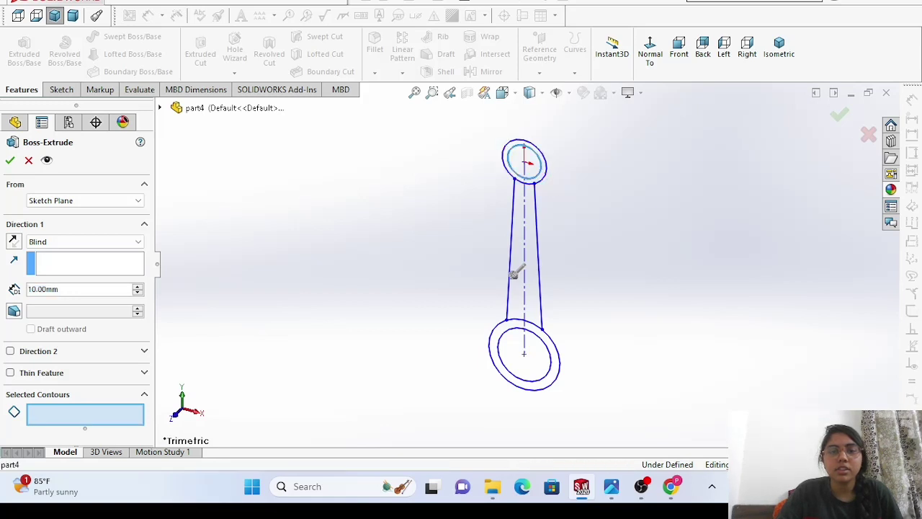
left_click(546, 174)
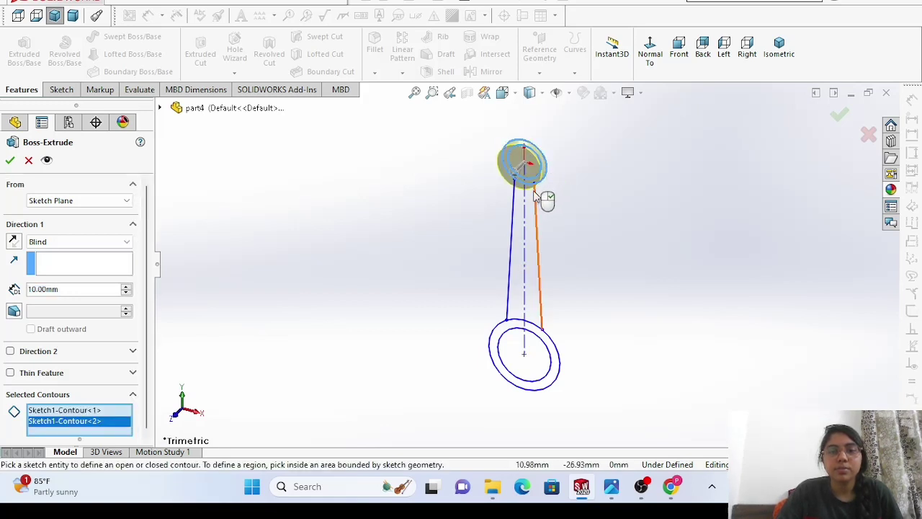
left_click(541, 166)
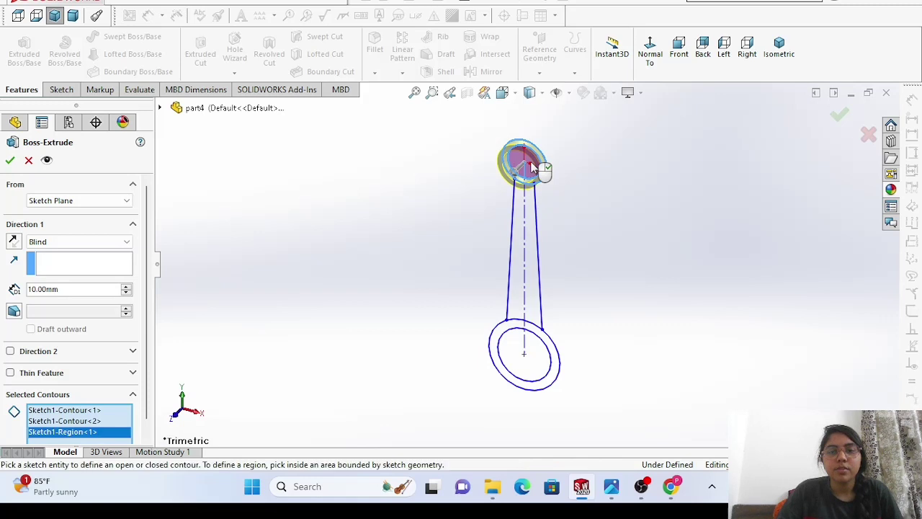
left_click(559, 367)
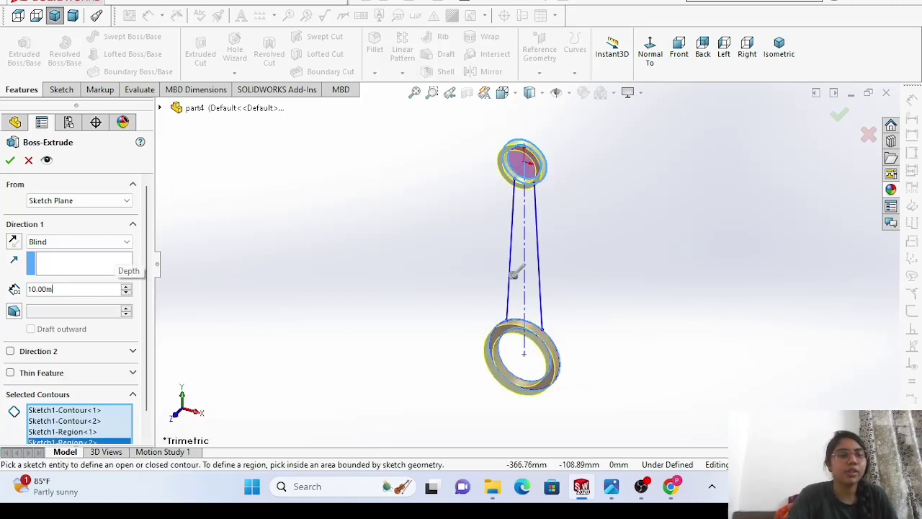
Extrude the two selected rings to a depth of 38 mm with the Mid Plane end condition.
double_click(72, 289)
key("BackSpace")
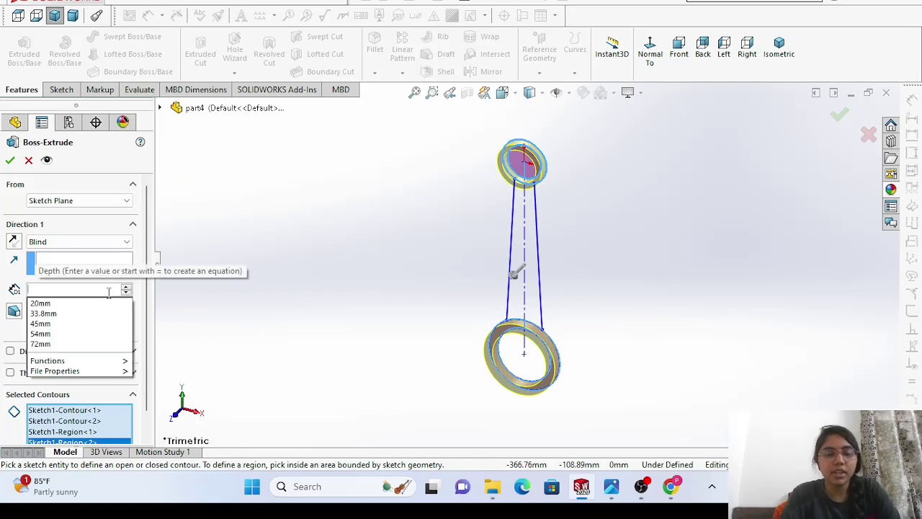
type("38")
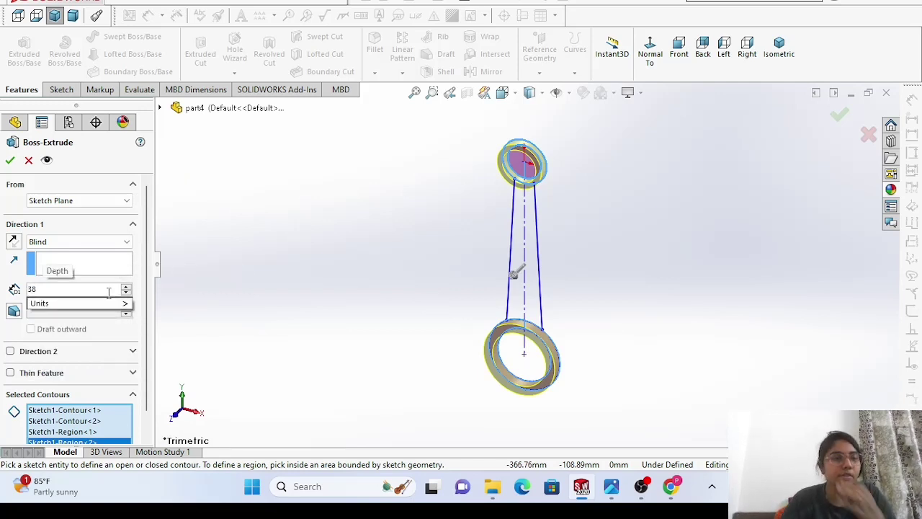
key("Return")
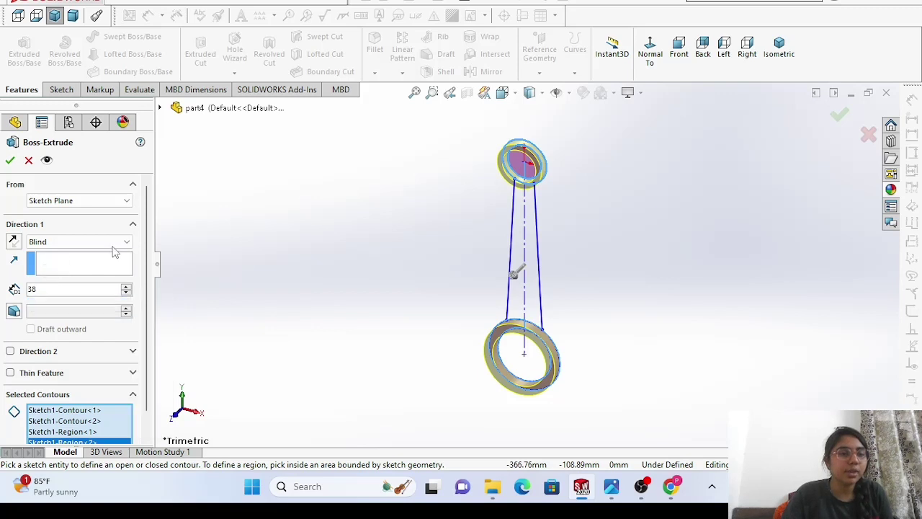
left_click(100, 245)
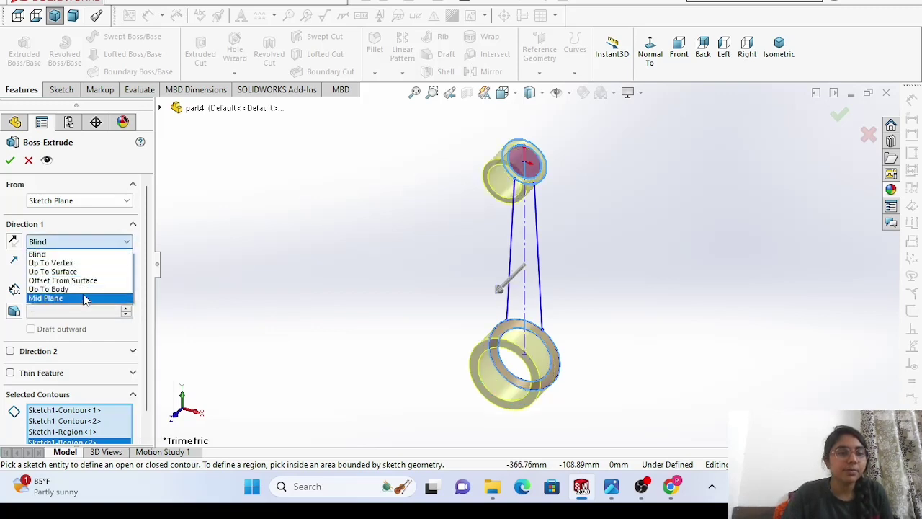
left_click(85, 298)
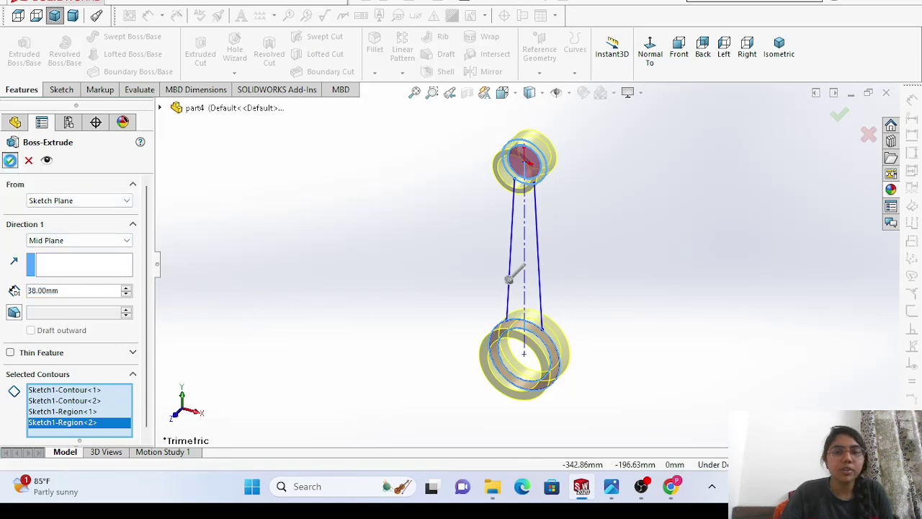
left_click(10, 161)
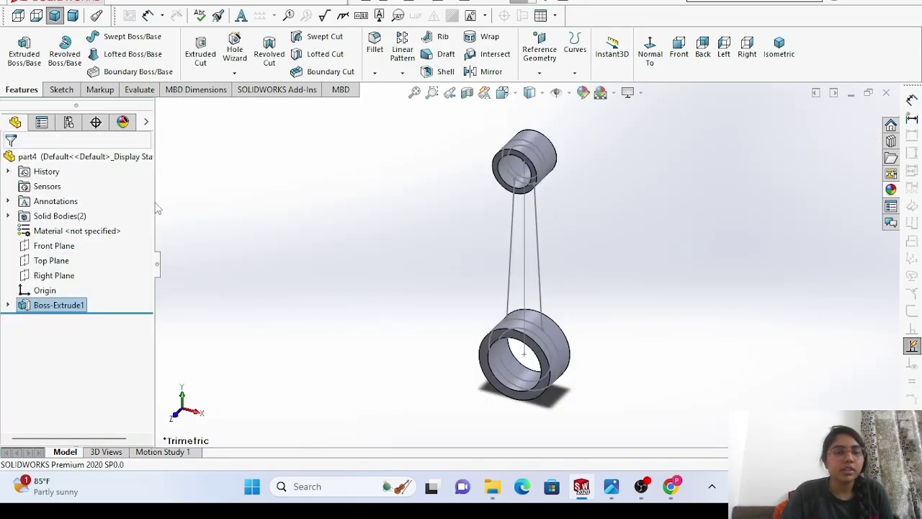
Hide the sketch belonging to the ring extrusion.
left_click(8, 306)
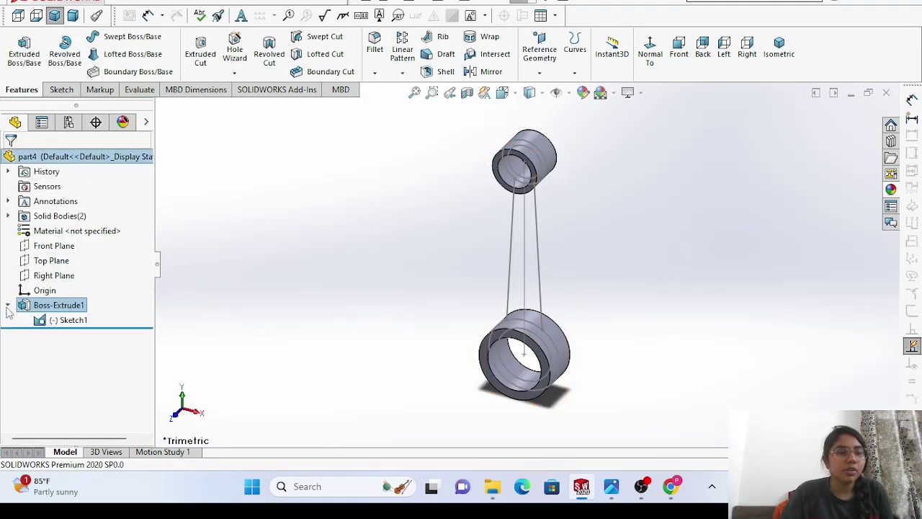
left_click(37, 321)
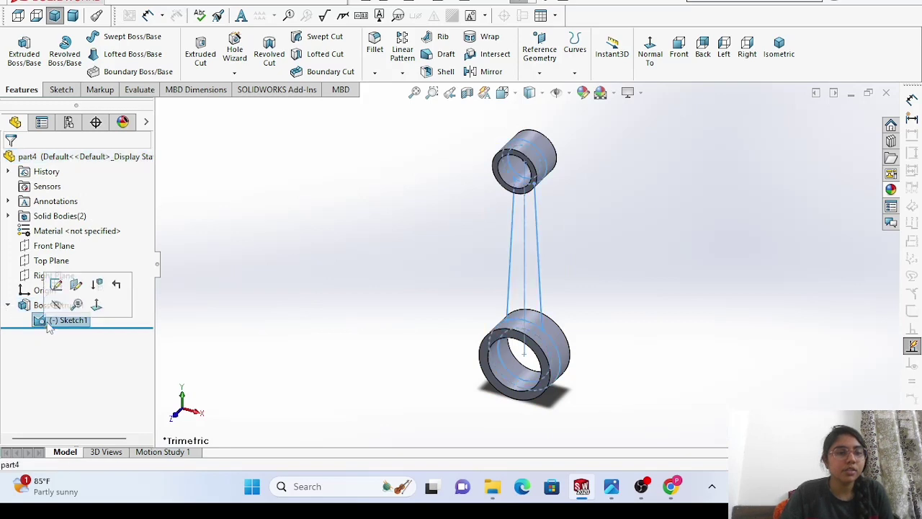
left_click(58, 308)
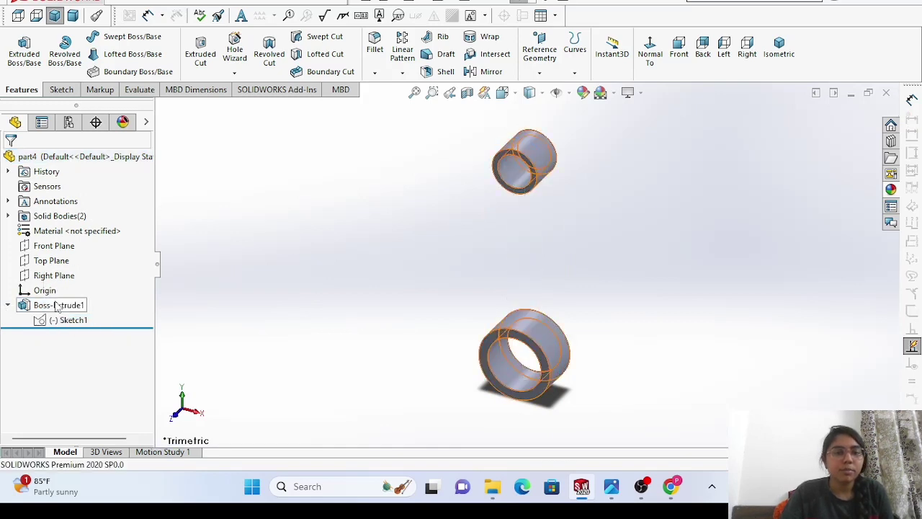
Start another boss extrusion from the same sketch, using both regions between the slanted lines and the centerline as contours.
left_click(46, 323)
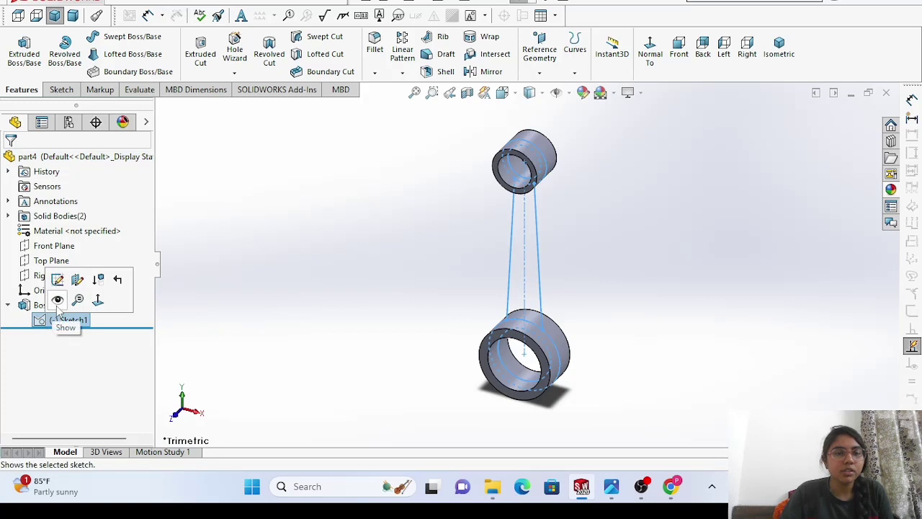
left_click(23, 63)
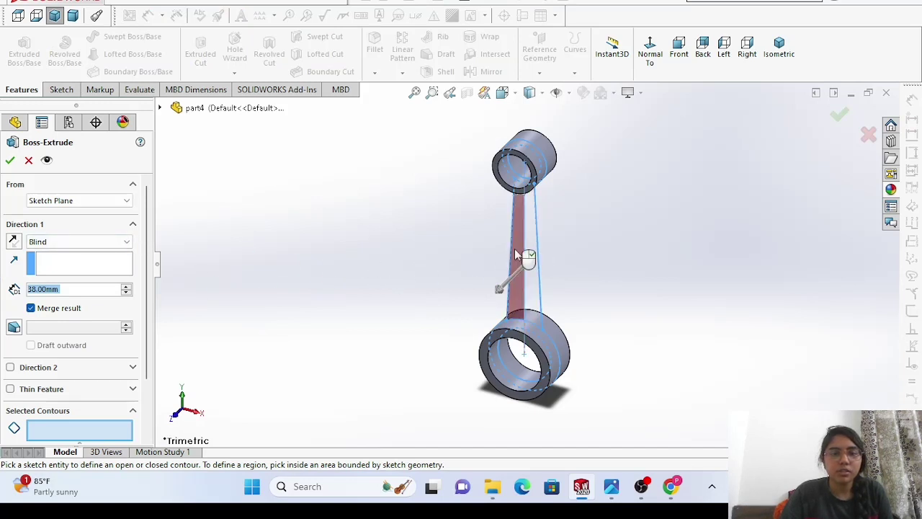
left_click(516, 254)
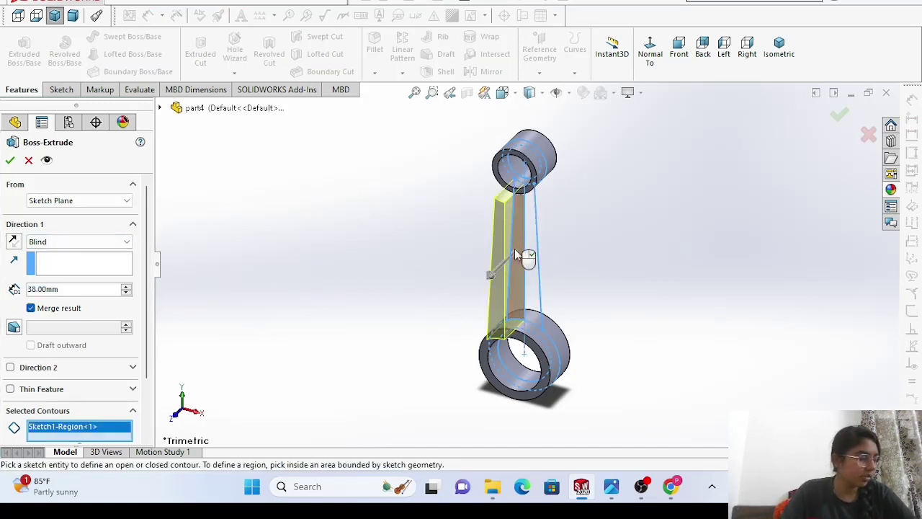
left_click(532, 250)
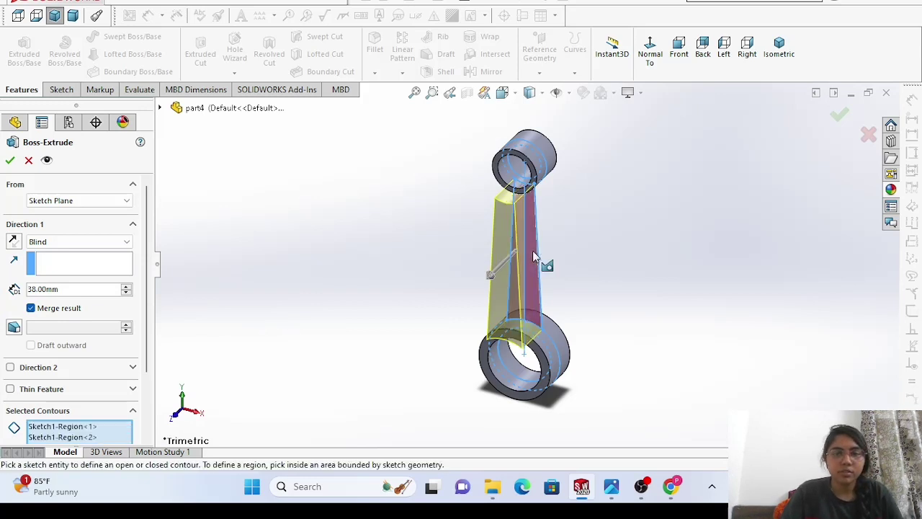
Extrude the selected shank regions to a depth of 18 mm with the Mid Plane end condition and merged result.
left_click(64, 289)
key("BackSpace")
key("BackSpace")
key("BackSpace")
key("BackSpace")
key("BackSpace")
key("BackSpace")
key("BackSpace")
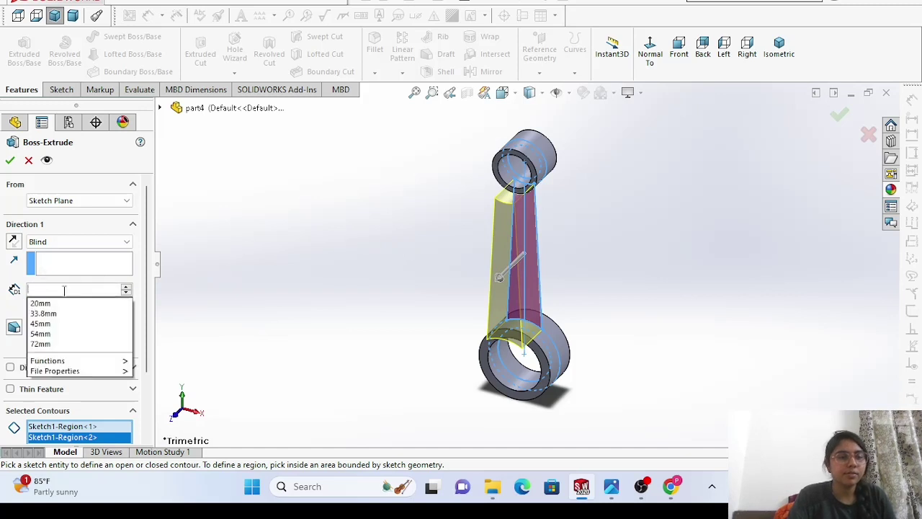
type("18")
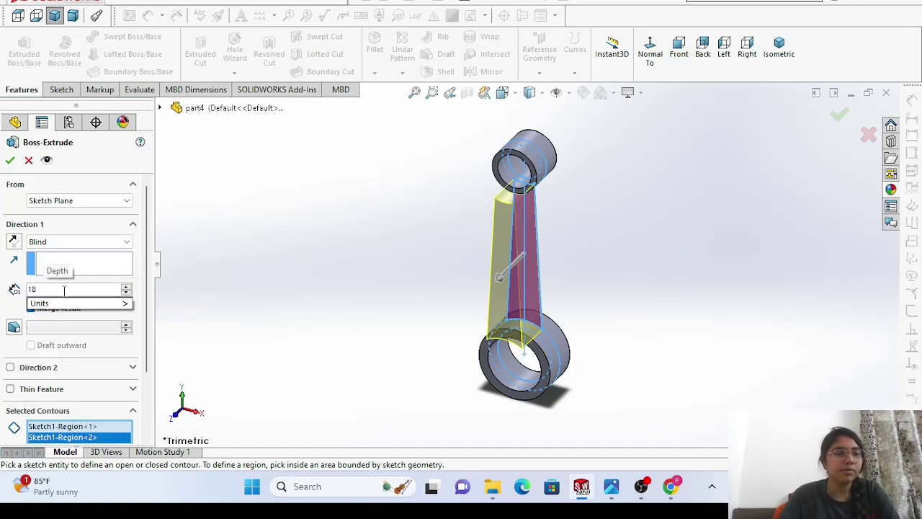
left_click(99, 242)
left_click(76, 281)
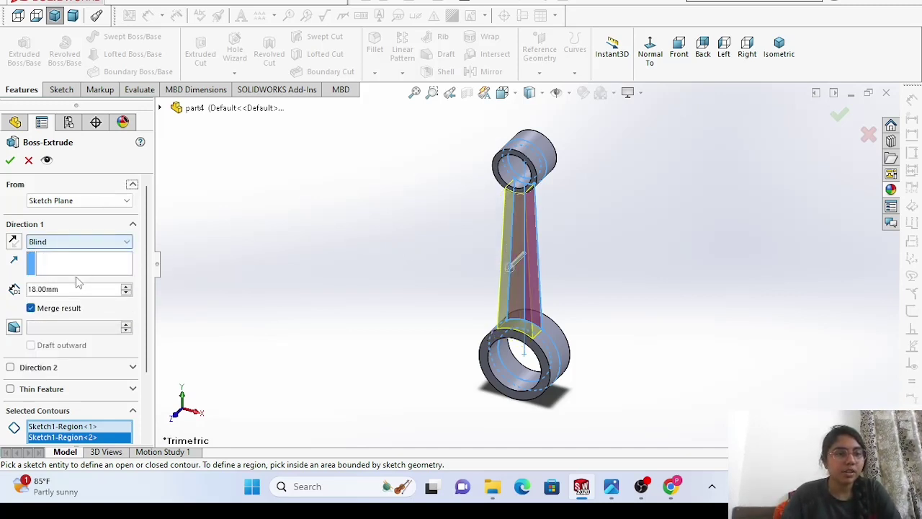
left_click(79, 242)
left_click(57, 307)
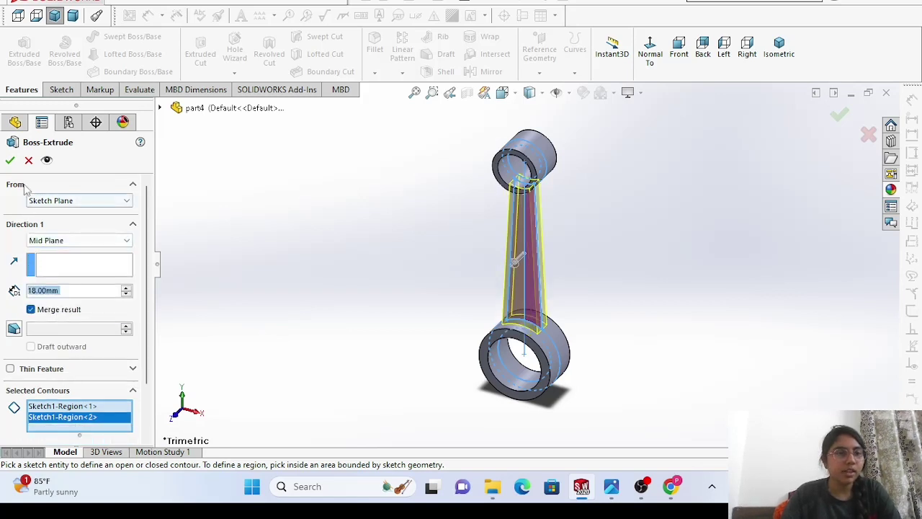
left_click(9, 160)
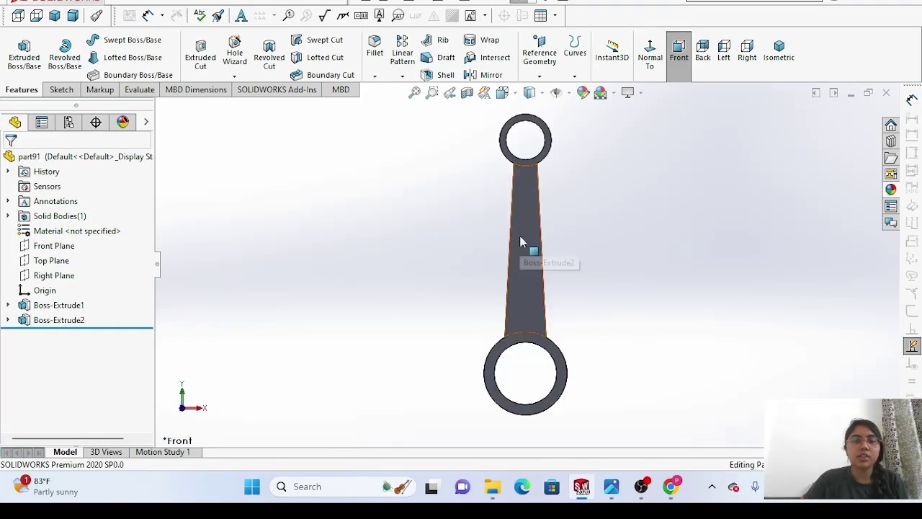
Open a sketch on the shank's front face and draw a vertical centerline from the origin to the large ring's center.
left_click(525, 235)
left_click(579, 200)
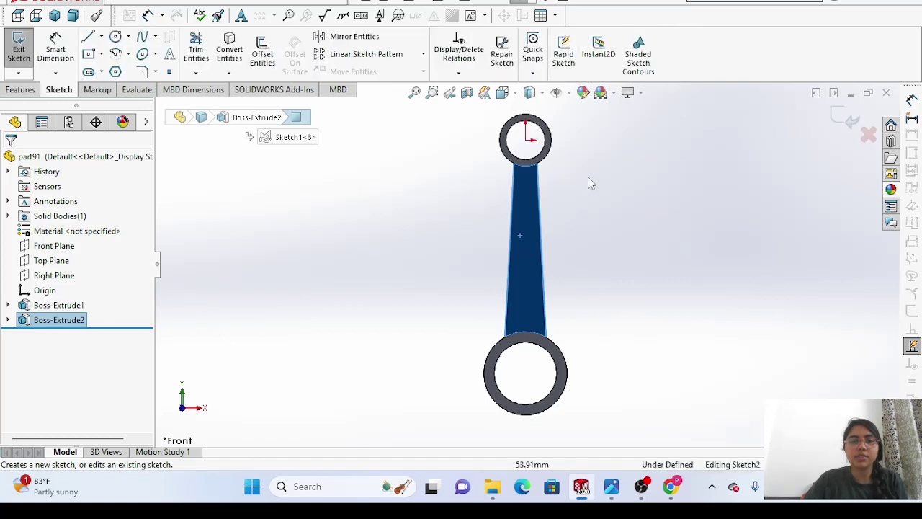
left_click(102, 37)
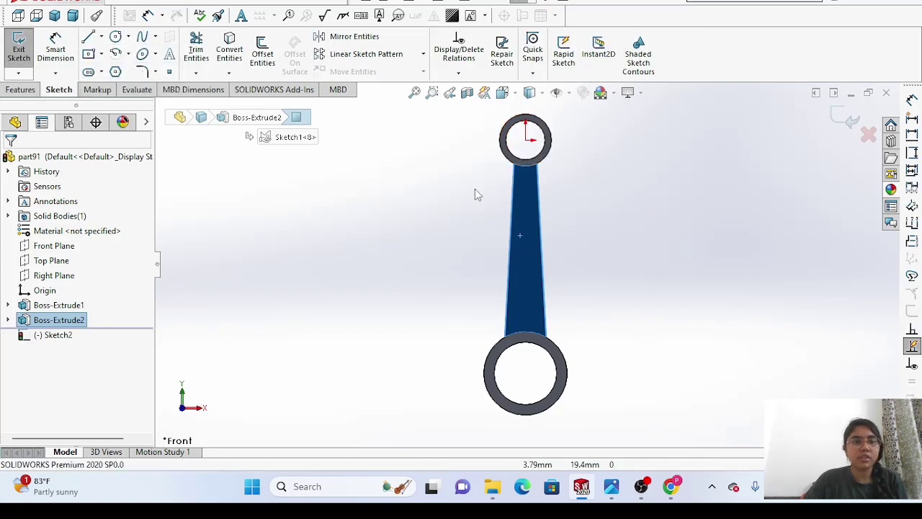
left_click(525, 138)
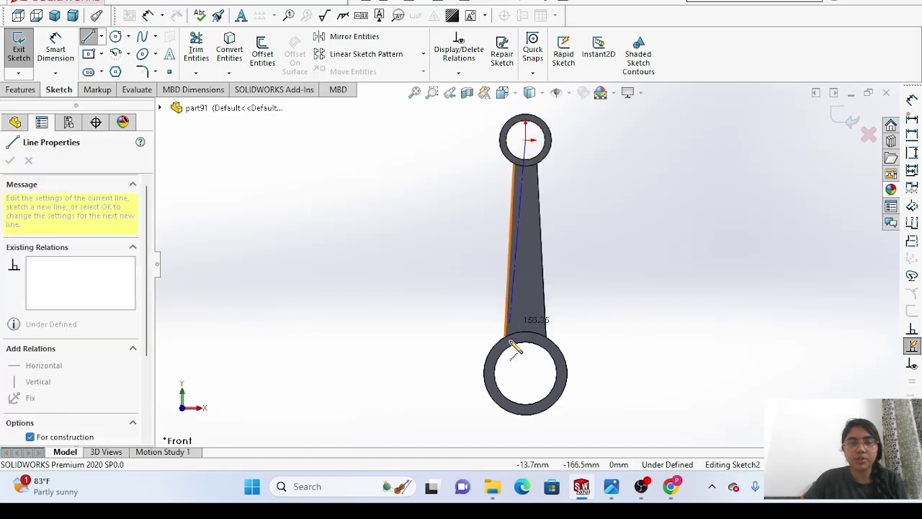
left_click(525, 372)
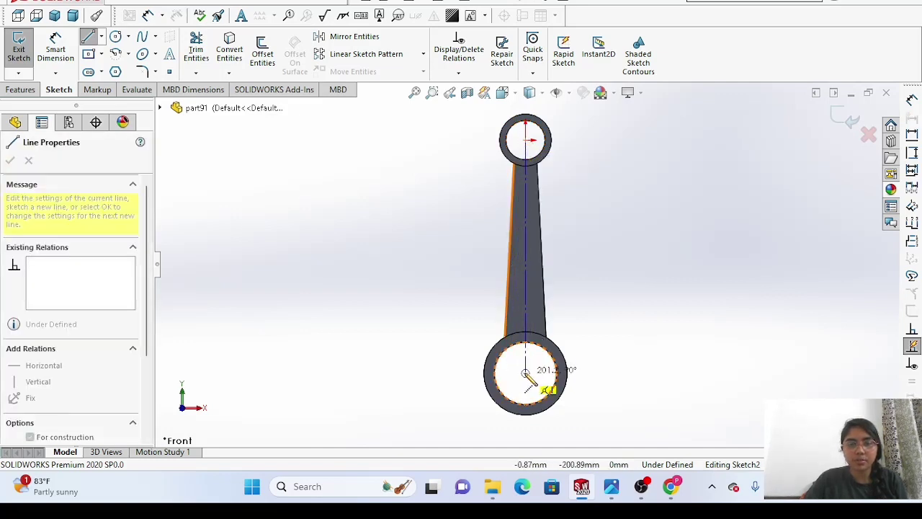
key("Escape")
key("Escape")
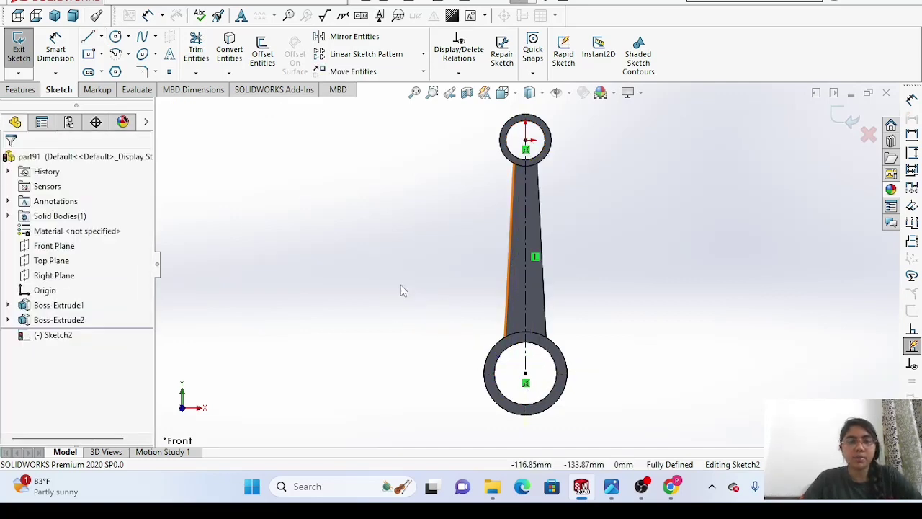
Sketch a vertical centerpoint straight slot on the shank, centered on the midpoint of the centerline.
left_click(101, 72)
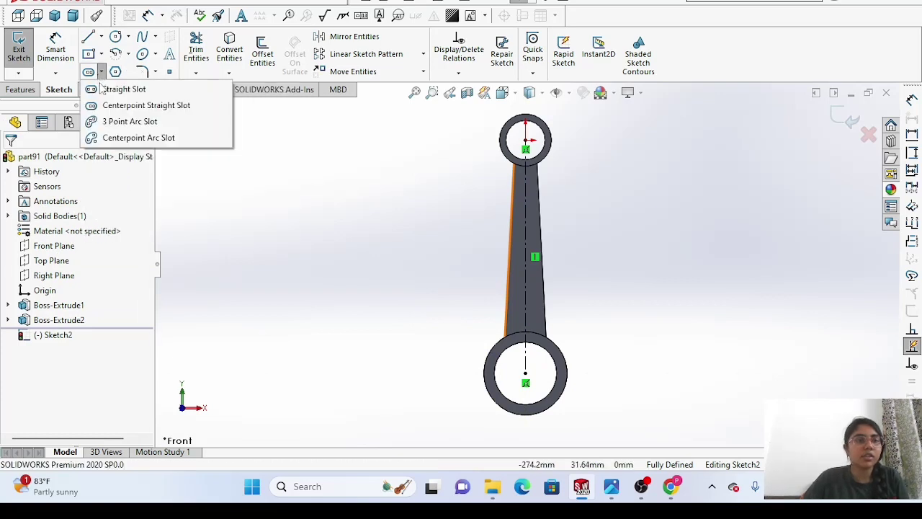
left_click(141, 105)
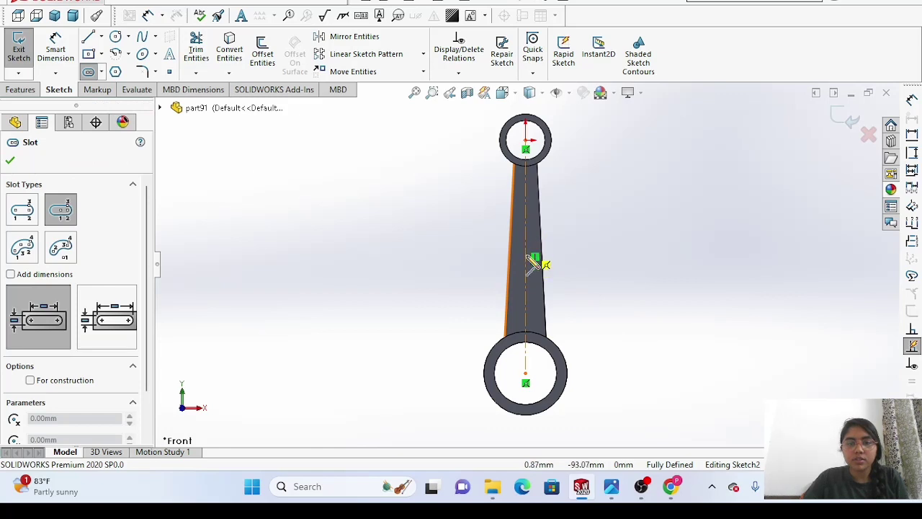
left_click(527, 256)
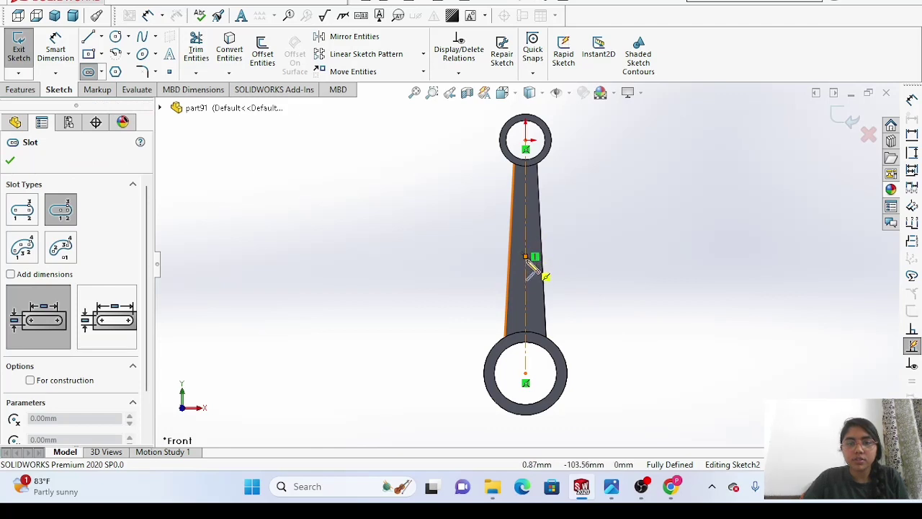
left_click(531, 314)
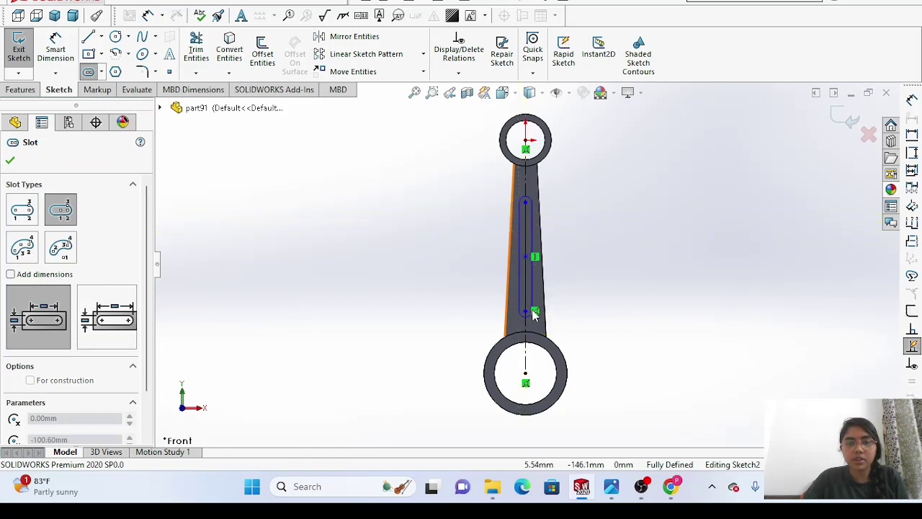
left_click(534, 312)
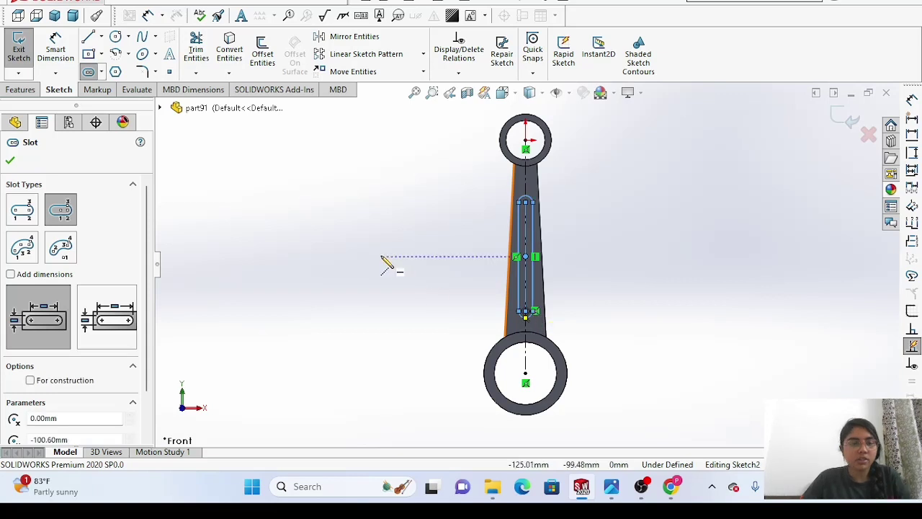
Finish the slot and set its center-to-center length to 90 mm.
key("Escape")
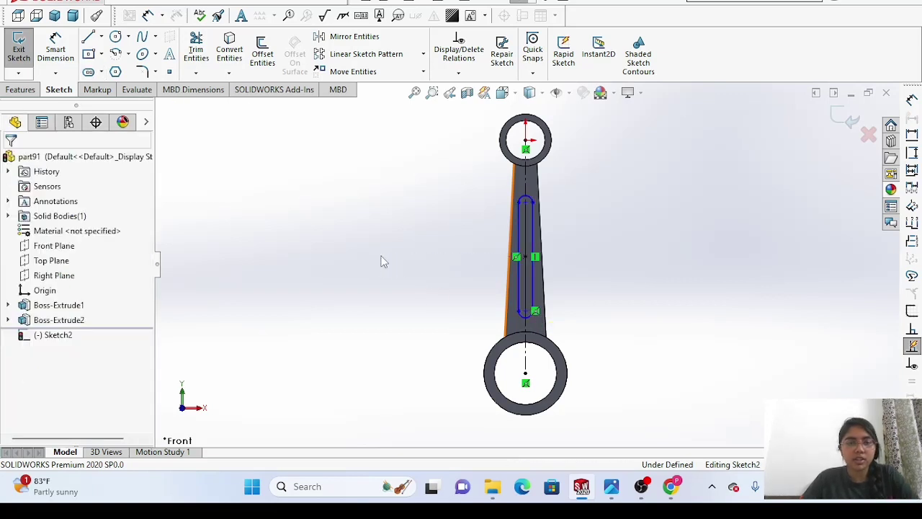
left_click(51, 61)
left_click(540, 249)
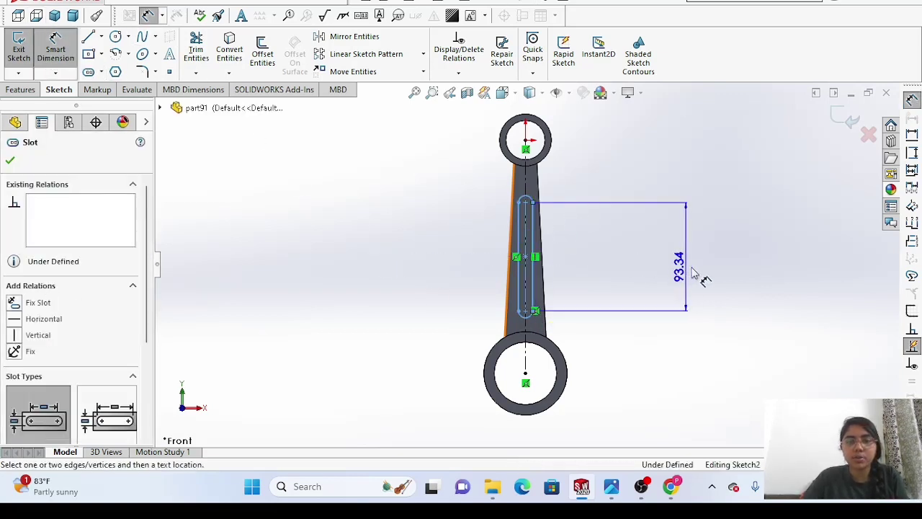
left_click(693, 271)
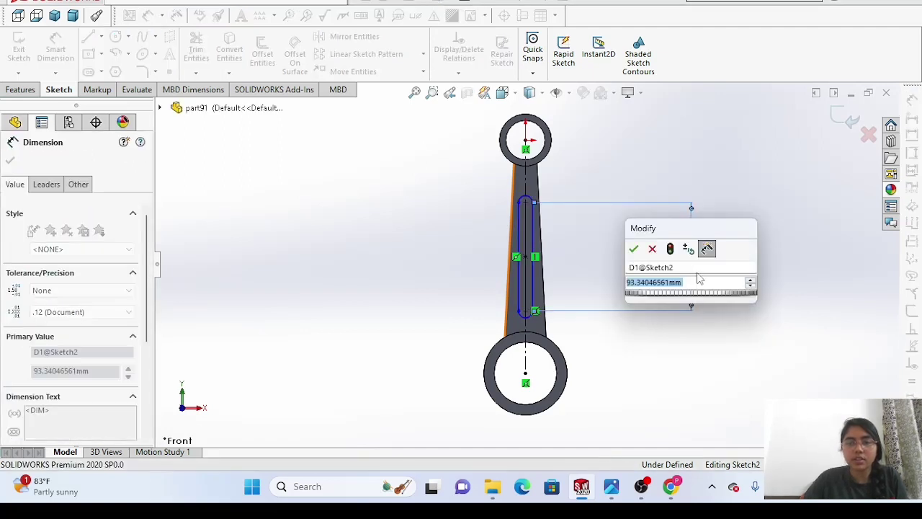
type("90")
key("Return")
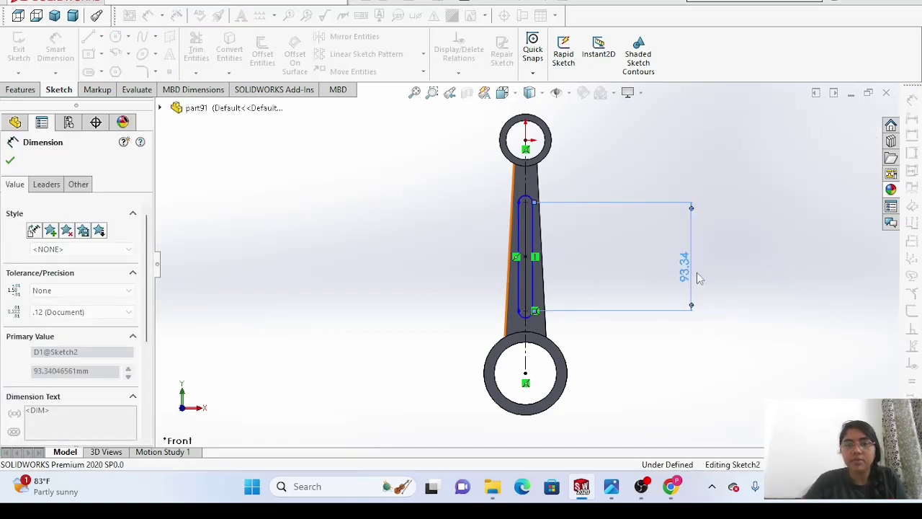
key("Escape")
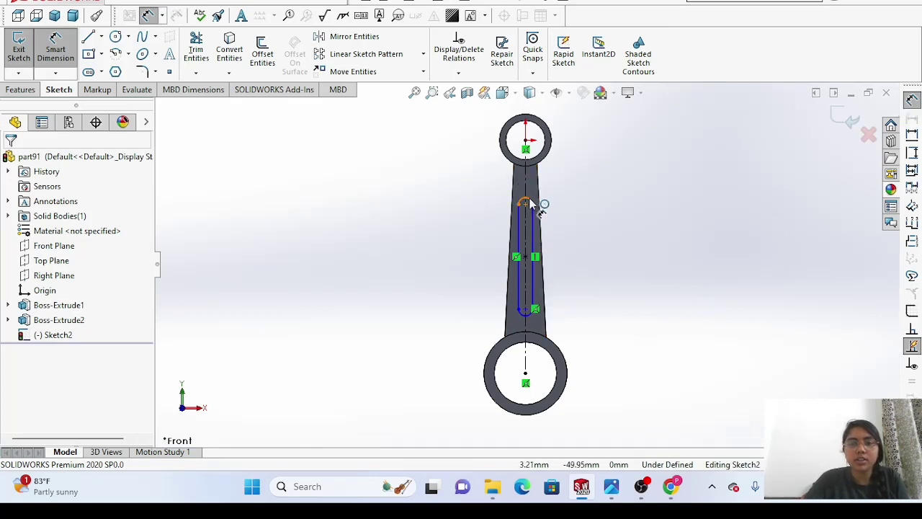
Dimension the slot's end arc with a radius of 8 mm.
left_click(529, 204)
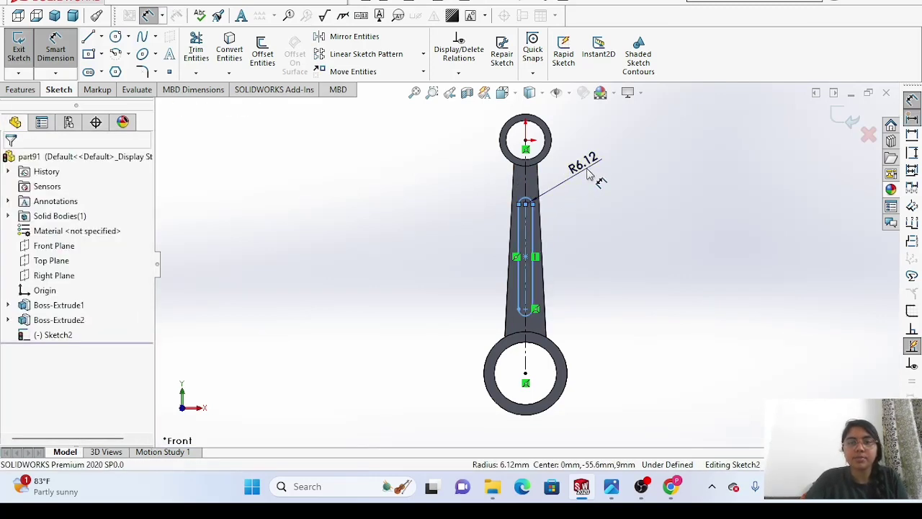
left_click(589, 173)
type("8")
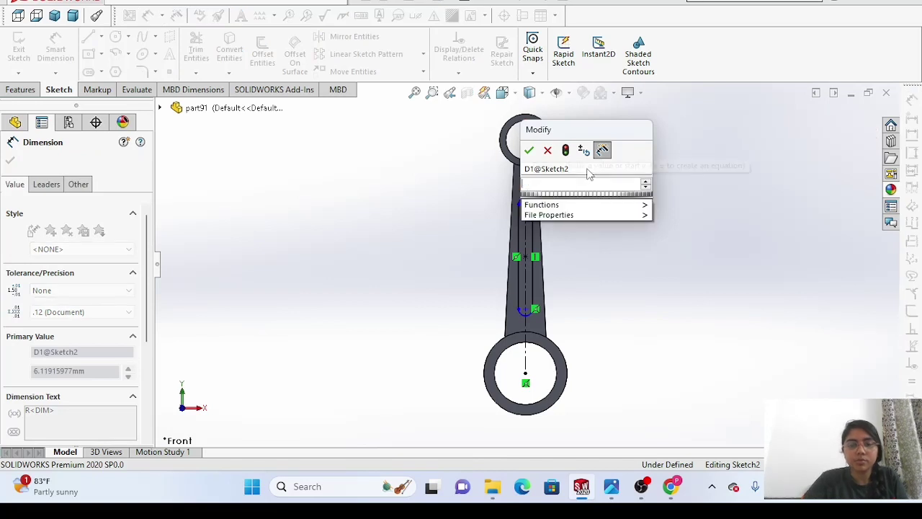
key("Return")
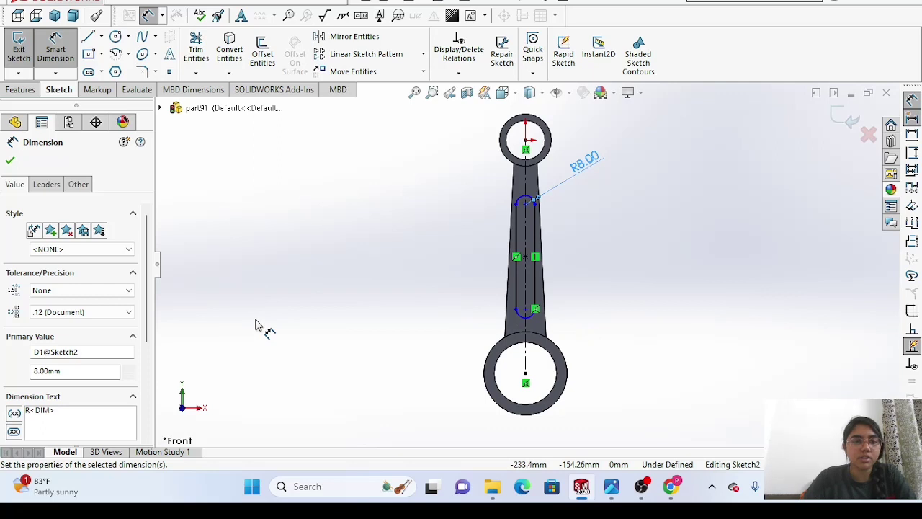
key("Escape")
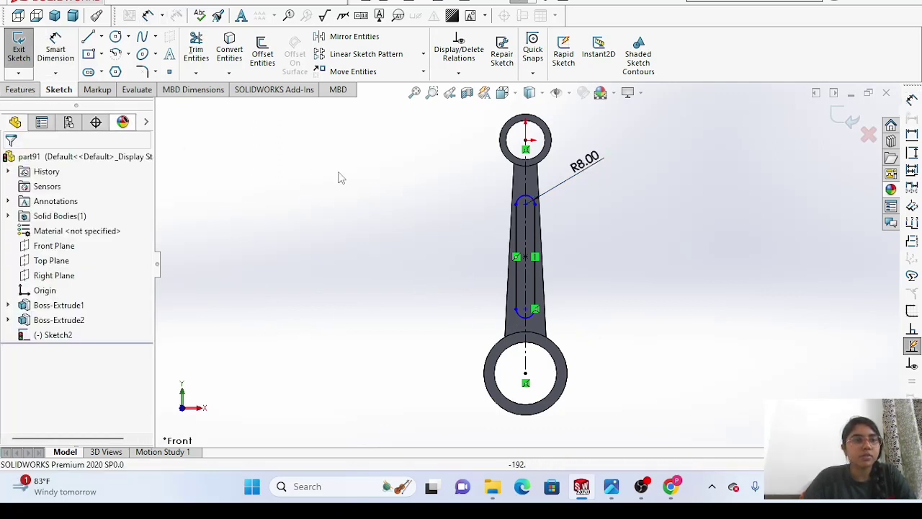
Cut-extrude the slot profile into the shank with a Blind depth of 4 mm.
left_click(517, 240)
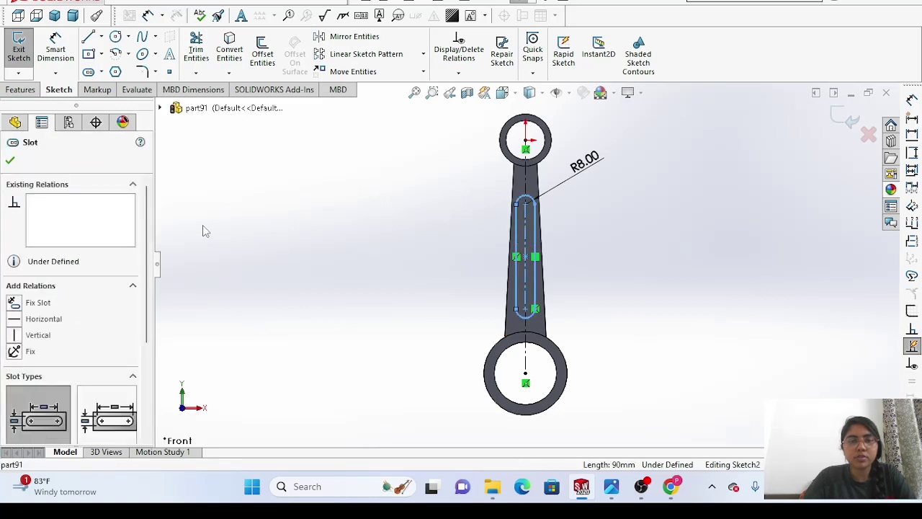
left_click(20, 90)
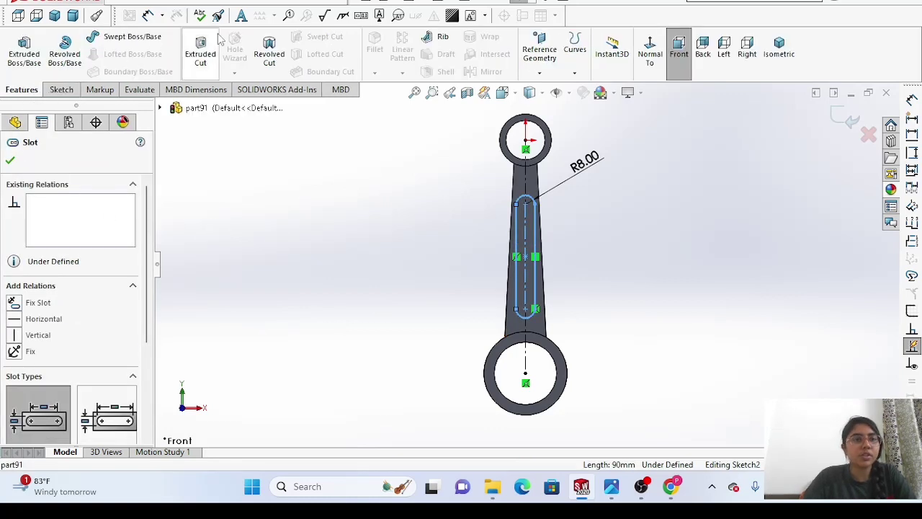
left_click(196, 58)
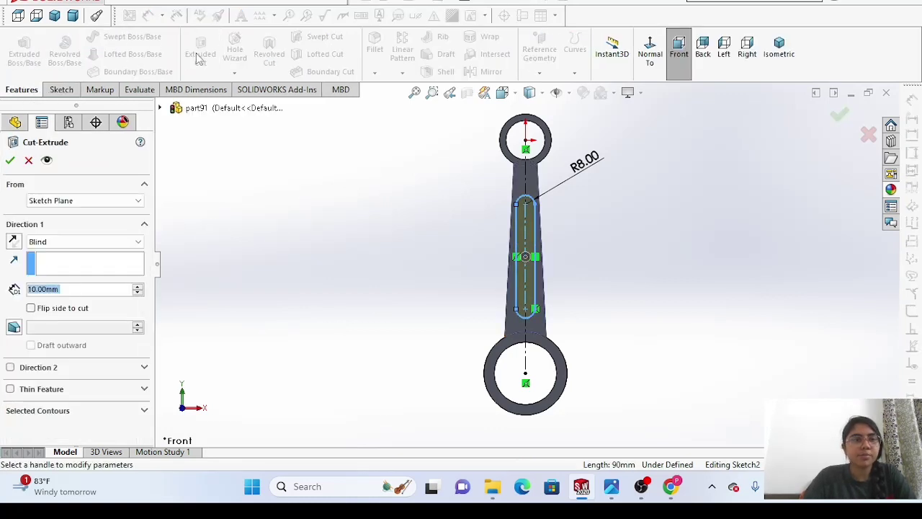
left_click(69, 288)
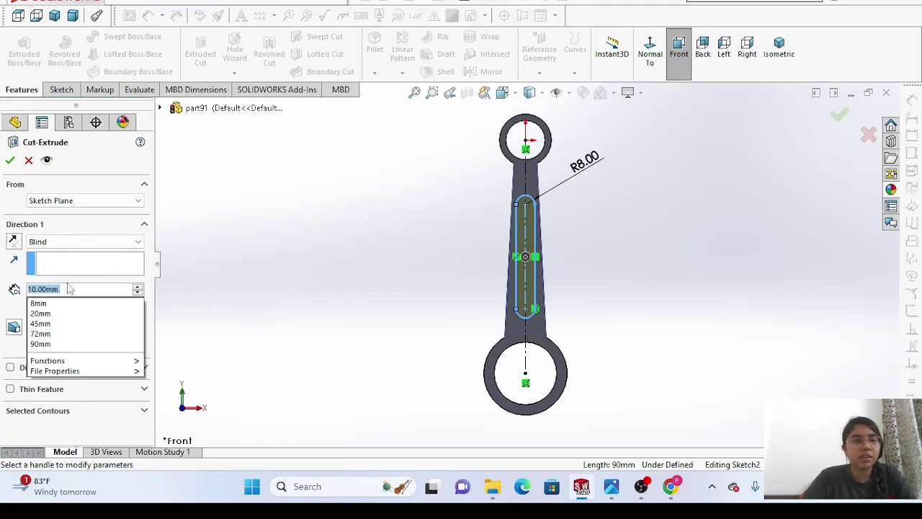
key("BackSpace")
type("4")
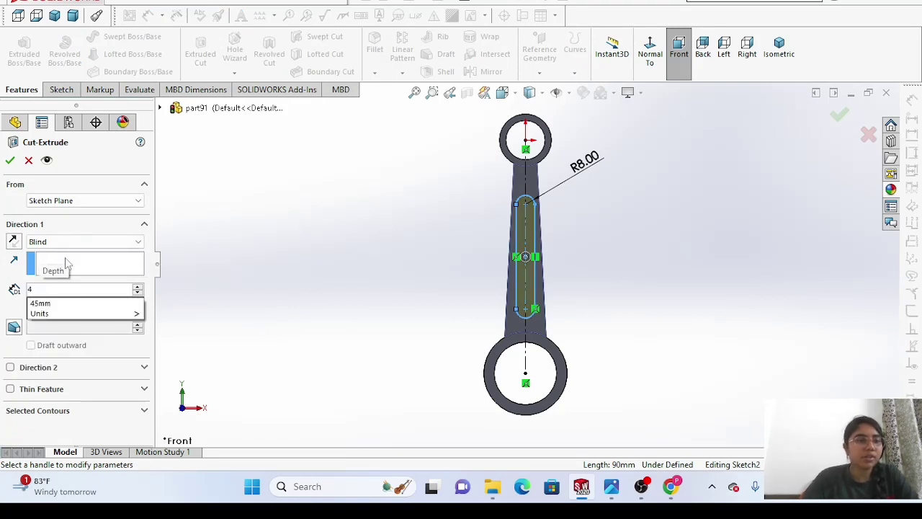
key("Return")
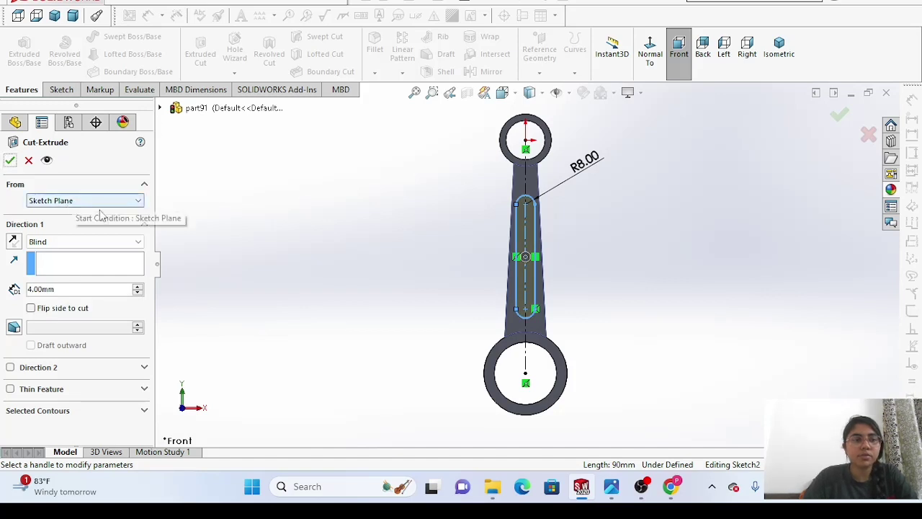
left_click(10, 162)
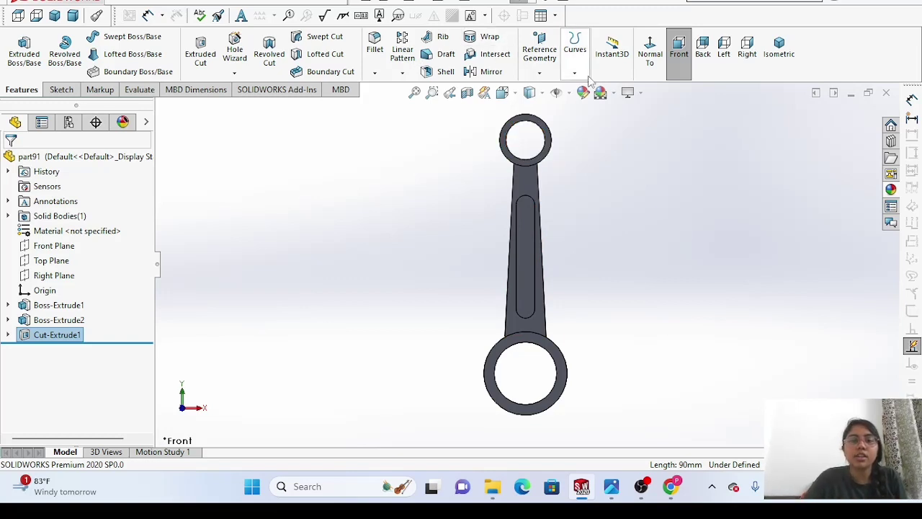
Mirror the slot cut about the Front Plane onto the shank's opposite face.
left_click(493, 75)
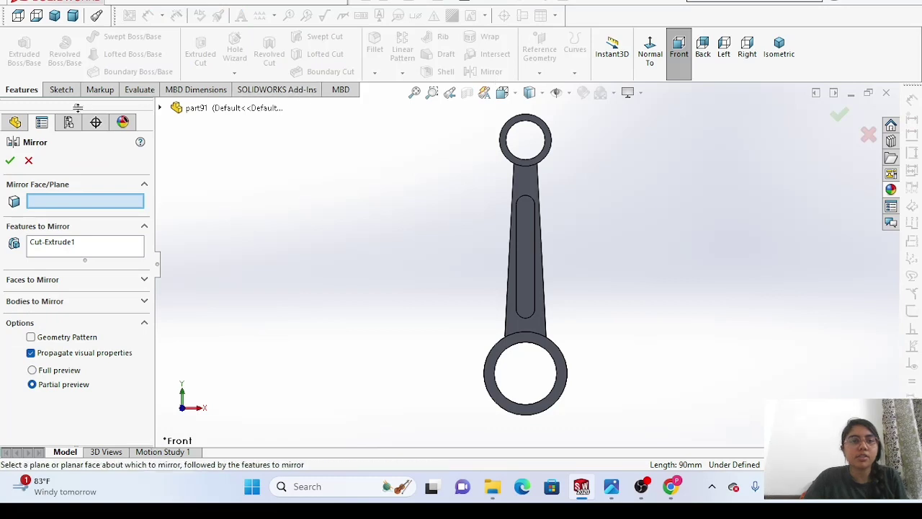
left_click(160, 107)
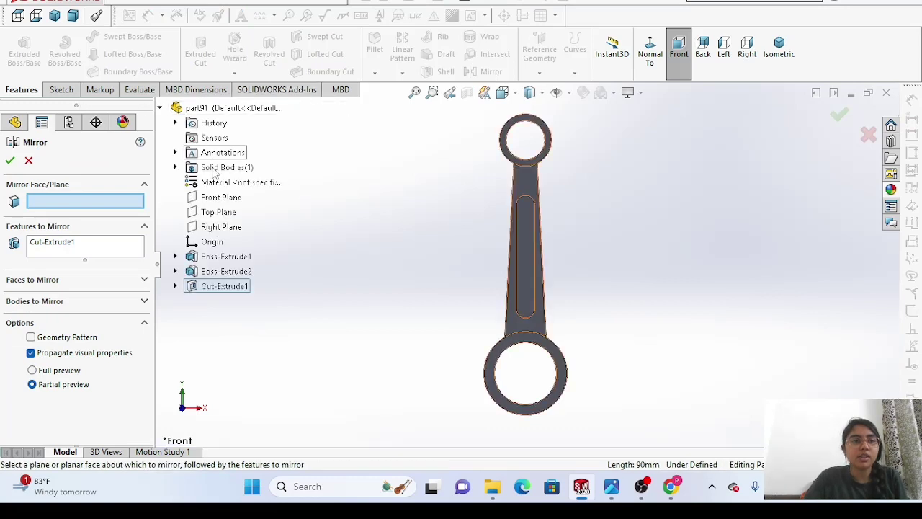
left_click(228, 199)
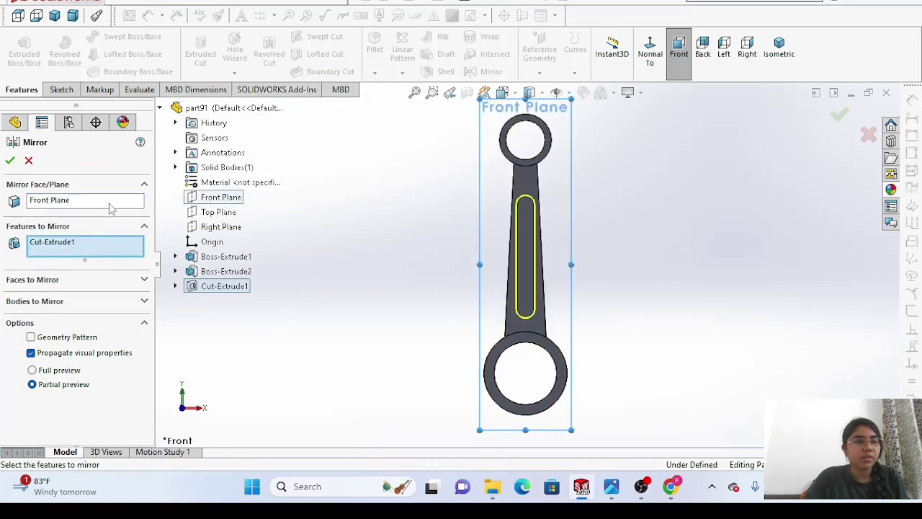
left_click(9, 160)
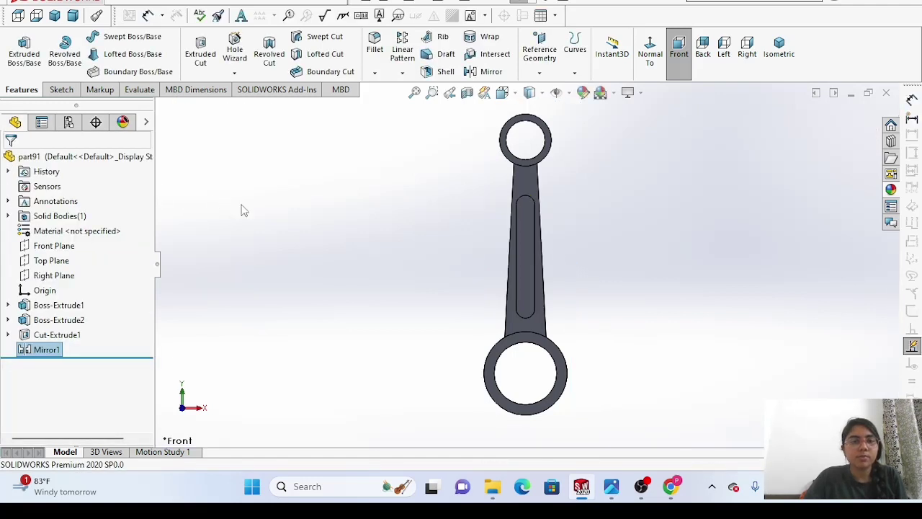
Rotate the rod to examine the slot recesses on both faces of the shank, ending on a close angled view.
right_click(241, 205)
mouse_move(303, 245)
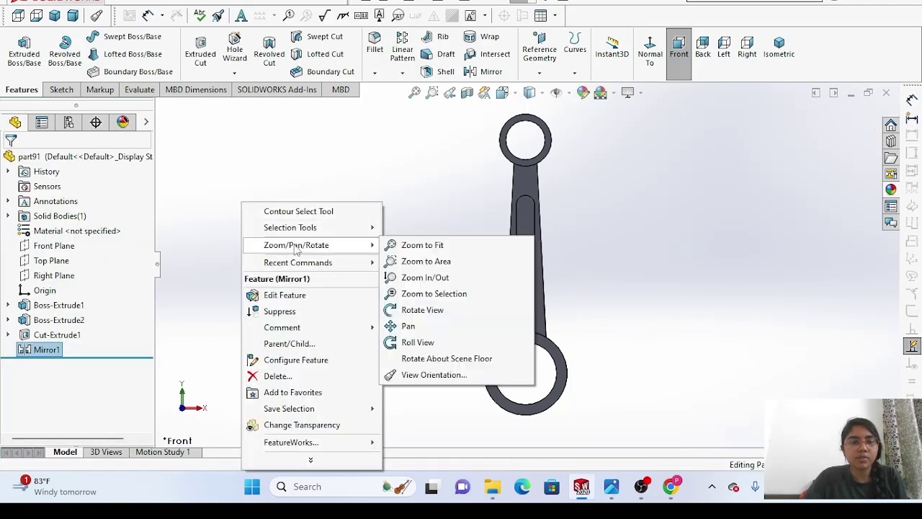
left_click(436, 314)
left_click_drag(427, 296, 206, 270)
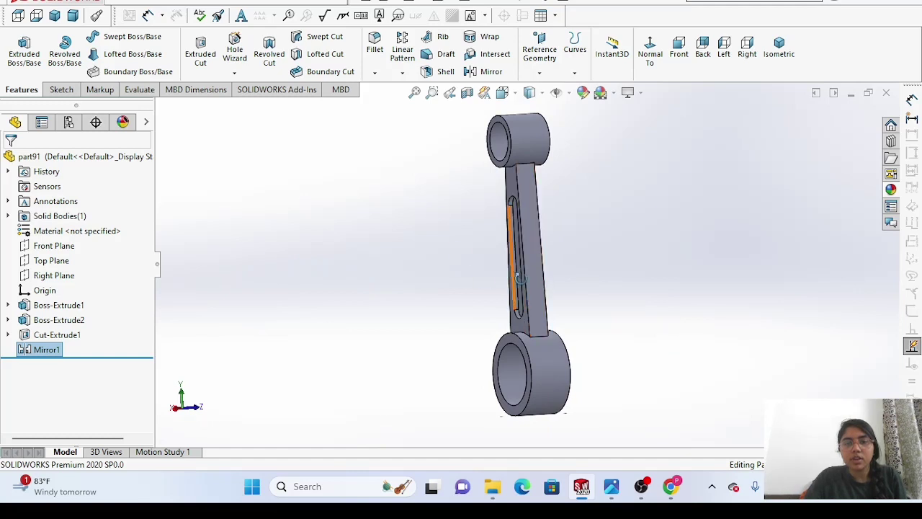
left_click_drag(521, 293, 340, 314)
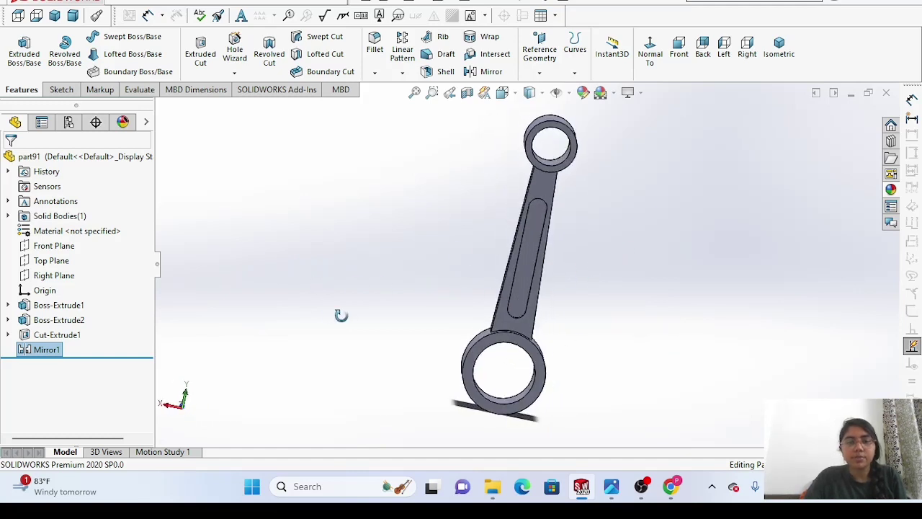
left_click(414, 94)
left_click(677, 52)
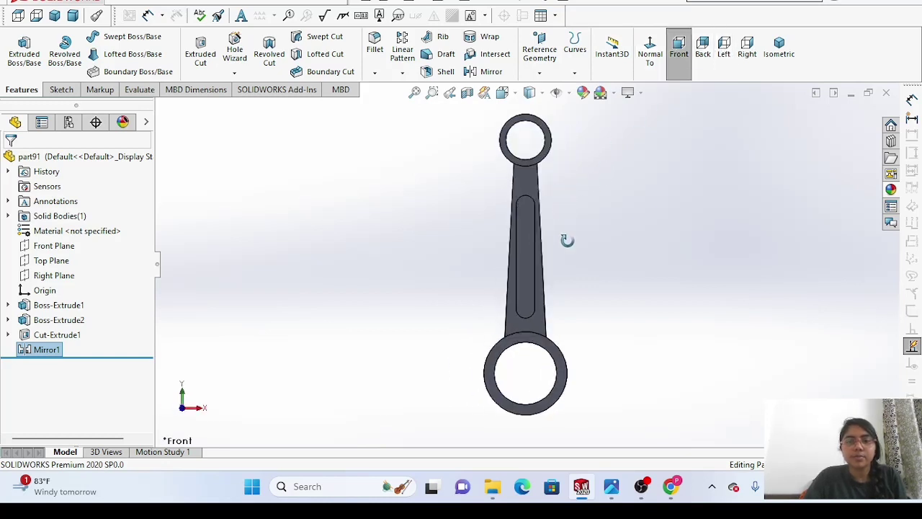
left_click_drag(565, 241, 607, 255)
scroll(607, 255, "down", 2)
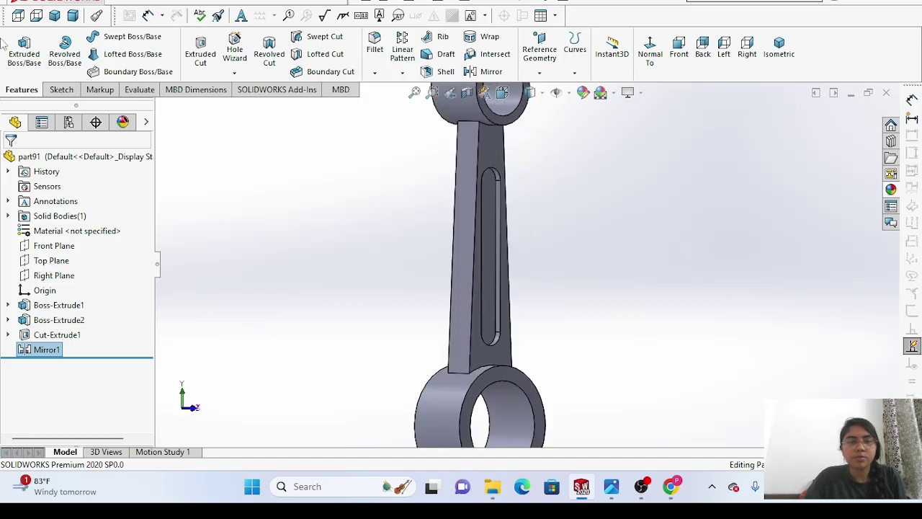
right_click(211, 176)
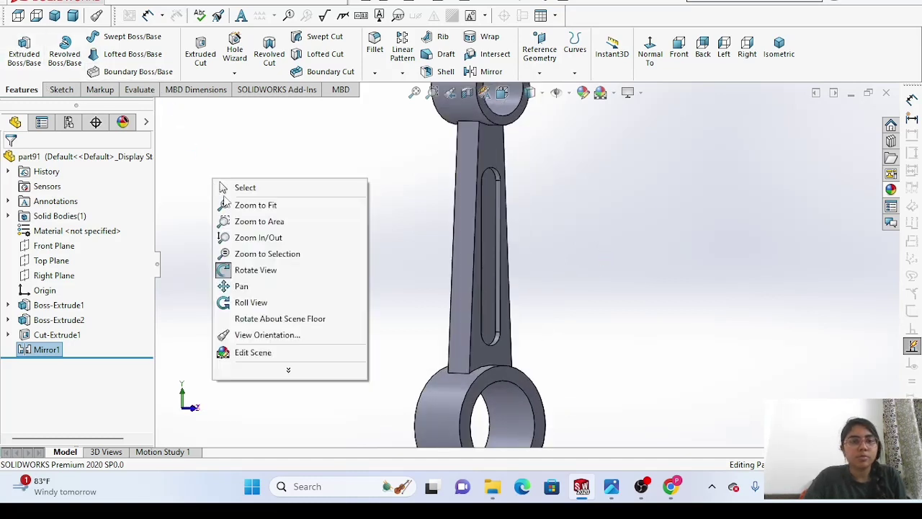
left_click(257, 188)
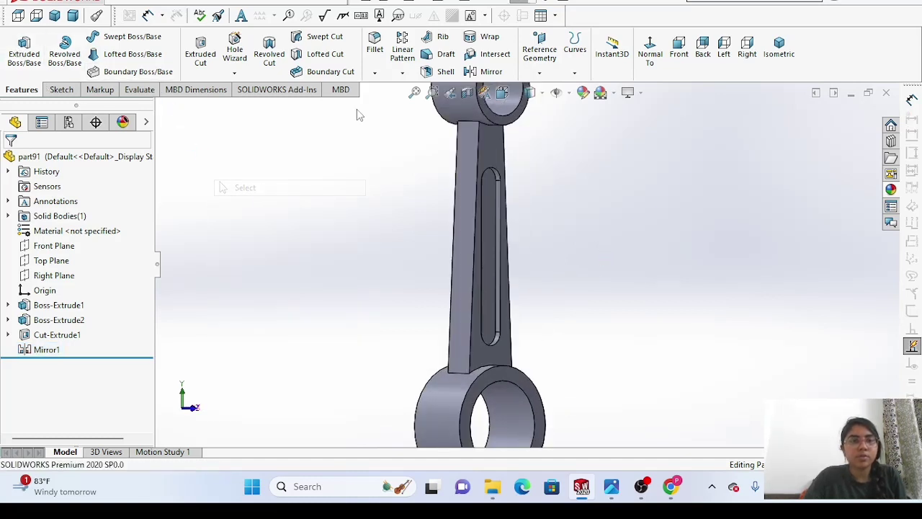
left_click(373, 48)
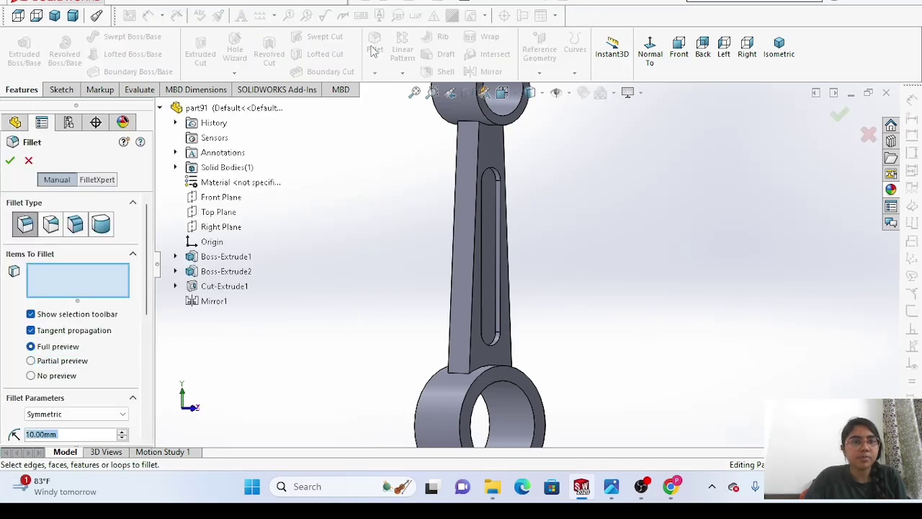
key("BackSpace")
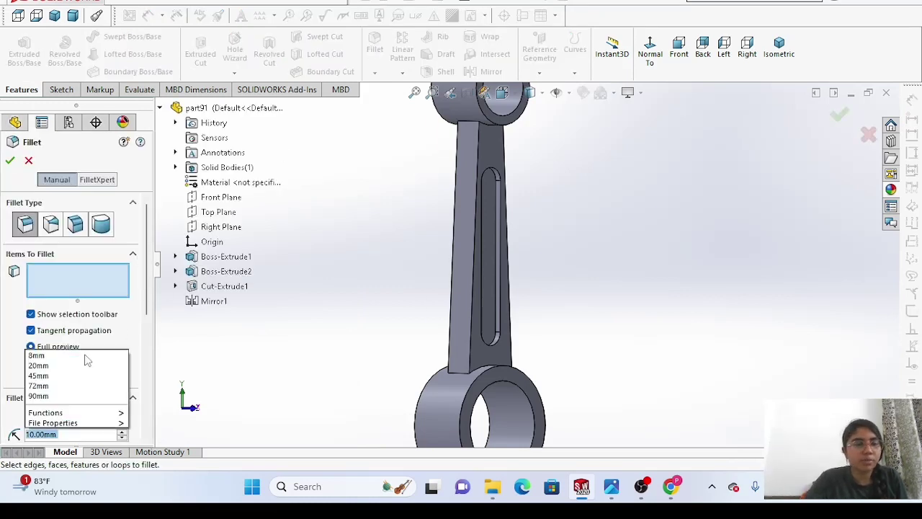
type("1")
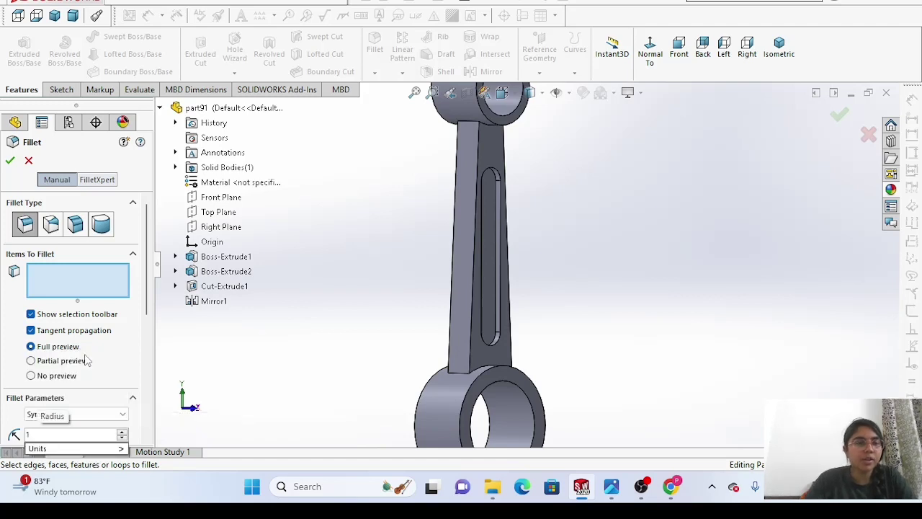
left_click(498, 277)
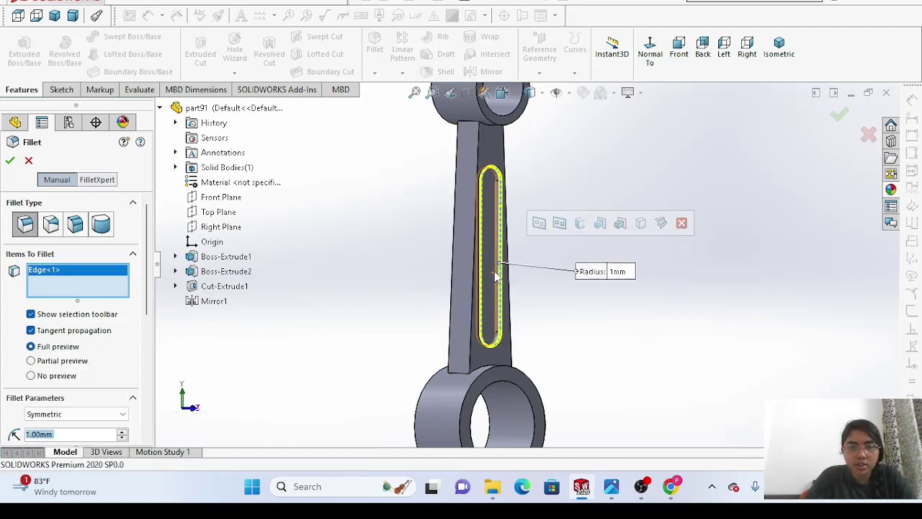
left_click(494, 271)
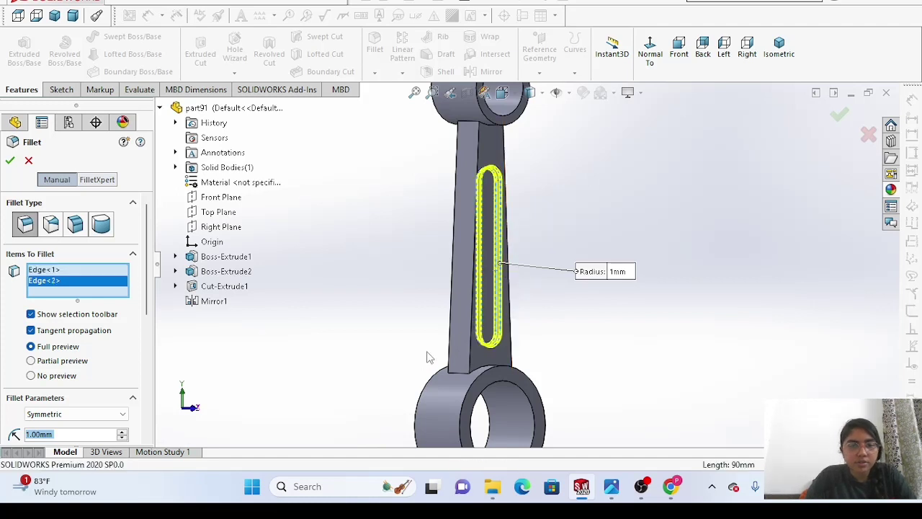
key("Escape")
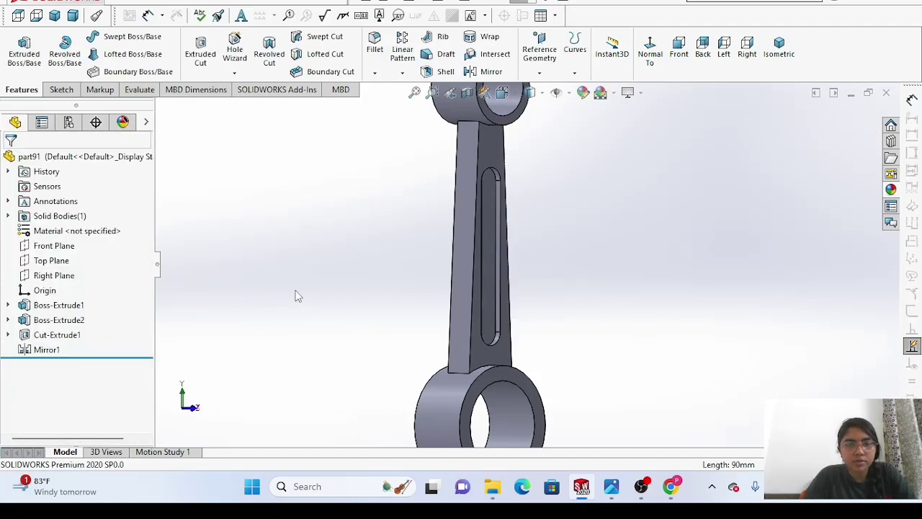
Fillet the slot recess's inner and outer edge loops on the shank face with a 1 mm radius.
left_click(383, 59)
left_click(373, 49)
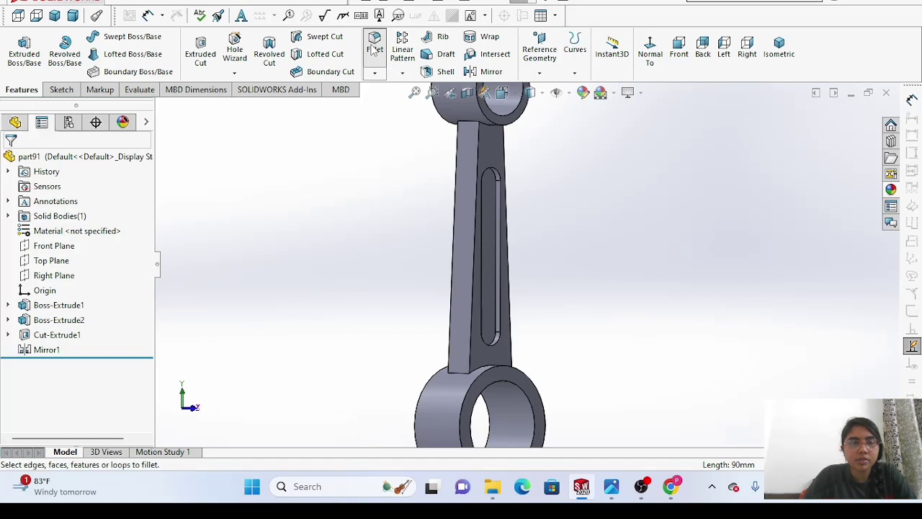
left_click(497, 305)
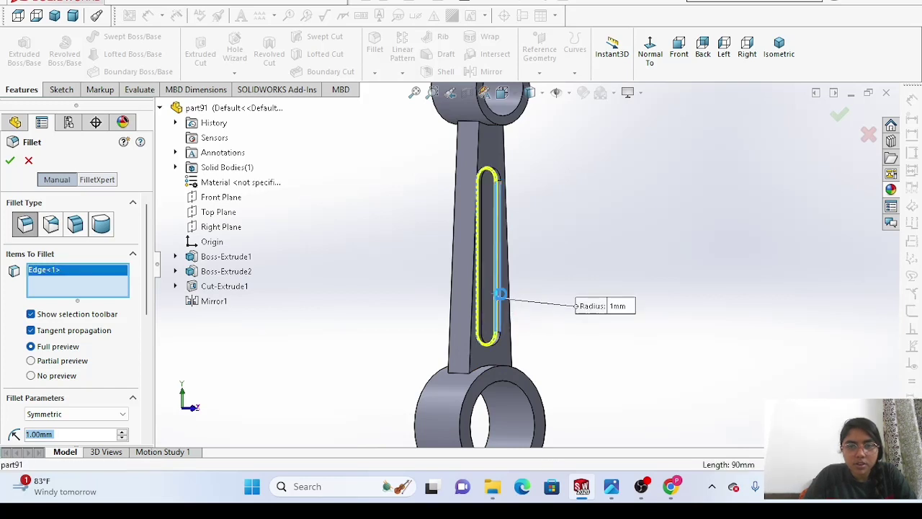
left_click(501, 301)
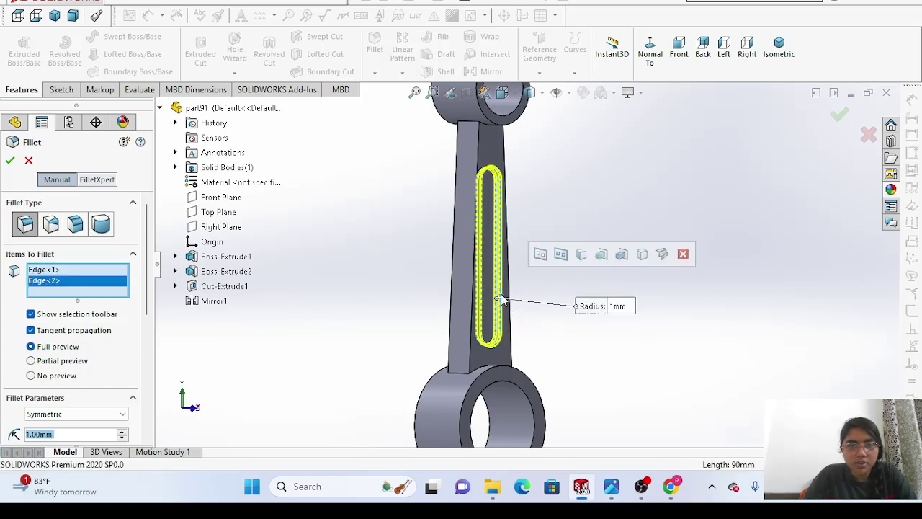
right_click(293, 329)
left_click(342, 247)
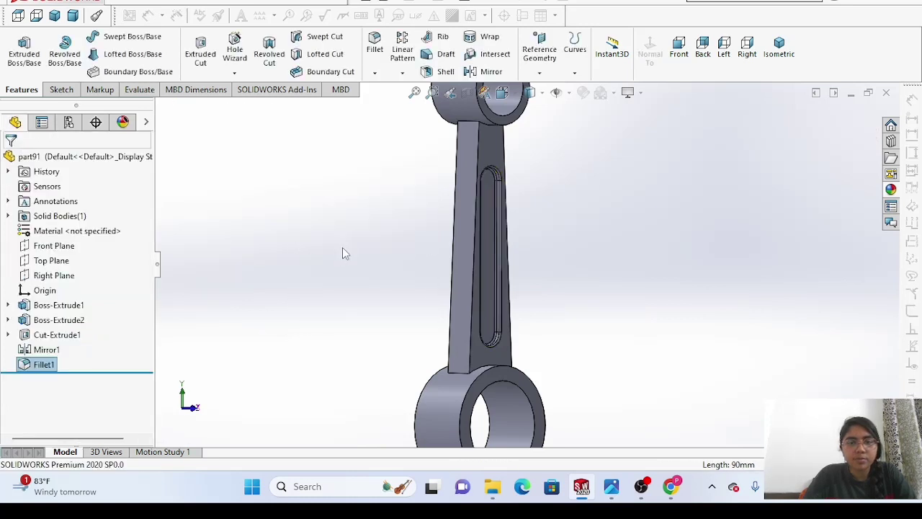
Inspect the filleted slot edges up close and undo the fillet.
scroll(535, 254, "down", 3)
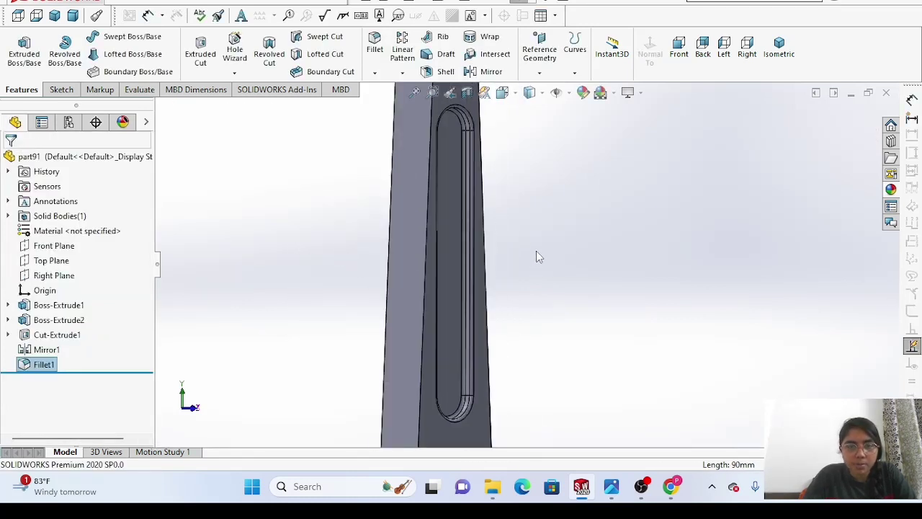
scroll(536, 258, "down", 1)
scroll(534, 256, "up", 5)
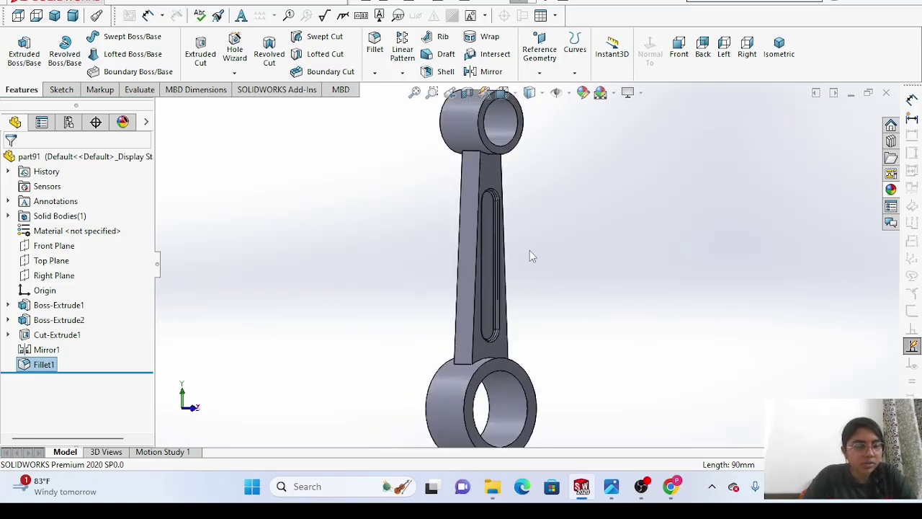
left_click(529, 256)
key("ctrl+z")
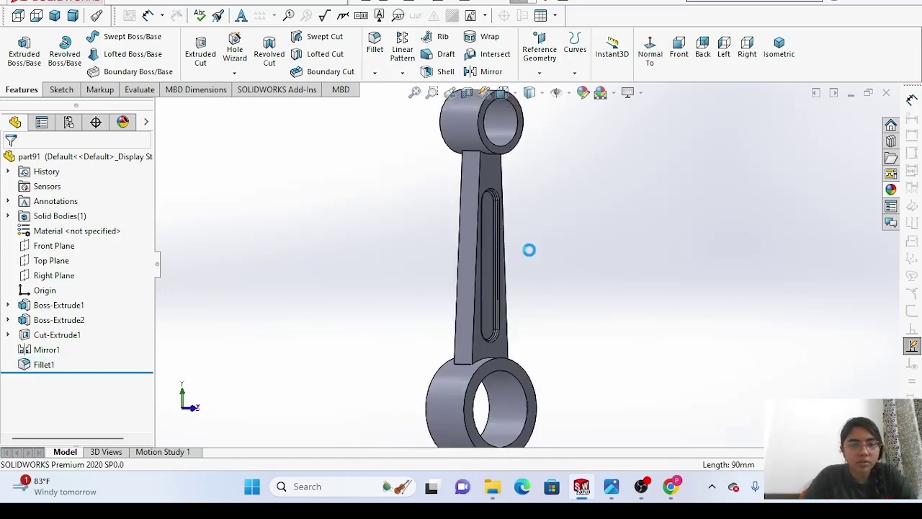
scroll(529, 250, "down", 2)
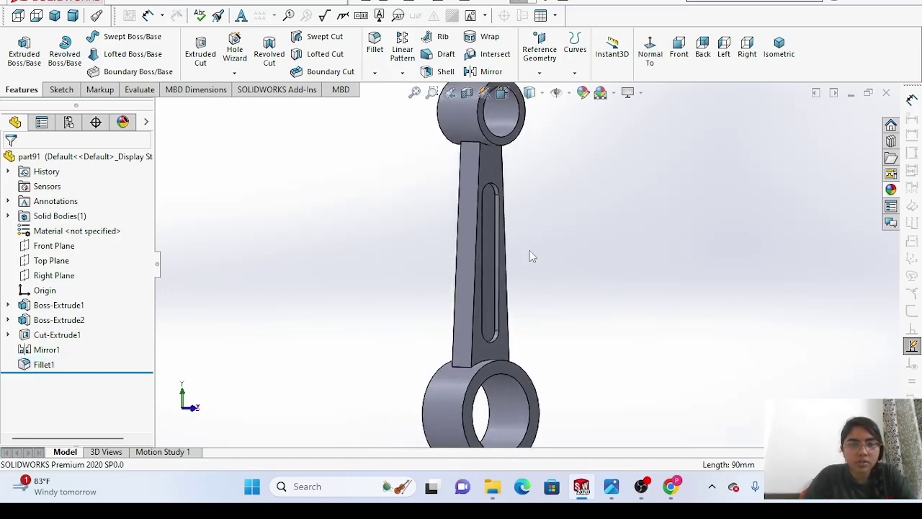
Fillet the slot recess's floor face and outer rim edge on this side of the shank with a 1 mm radius.
left_click(493, 263)
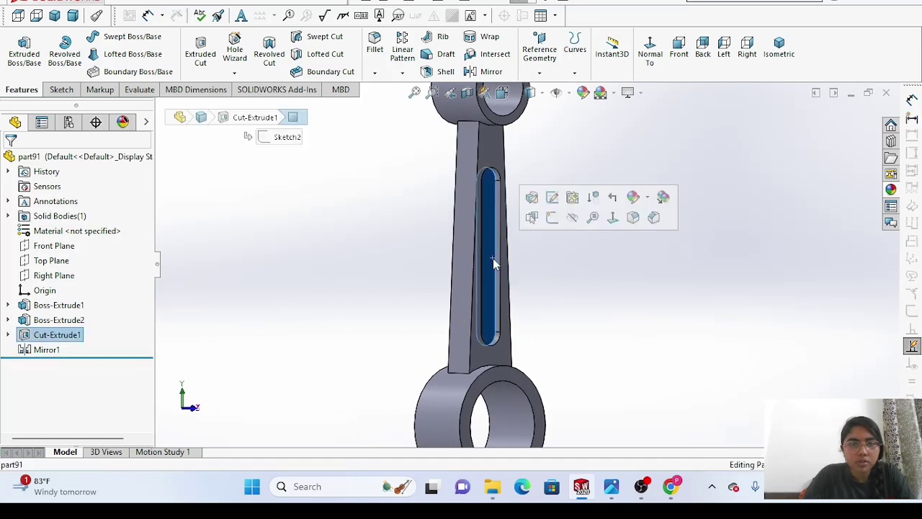
left_click(288, 224)
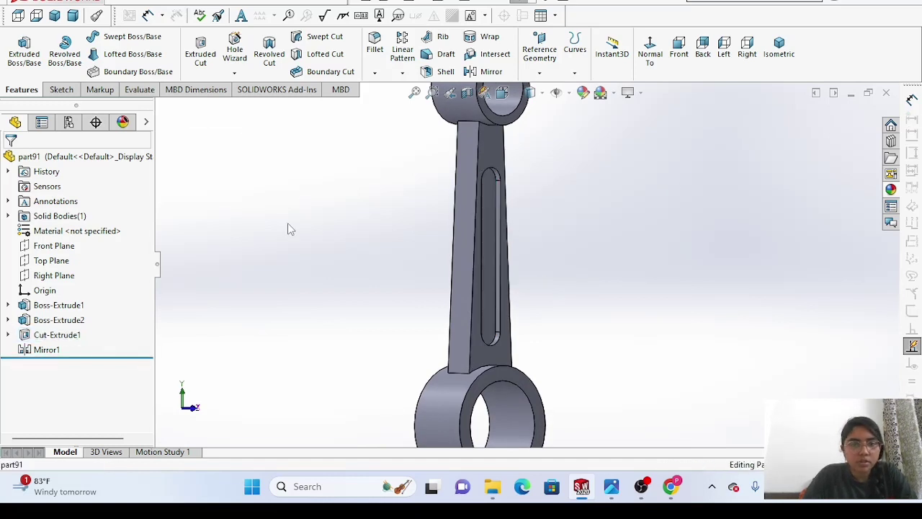
left_click(375, 45)
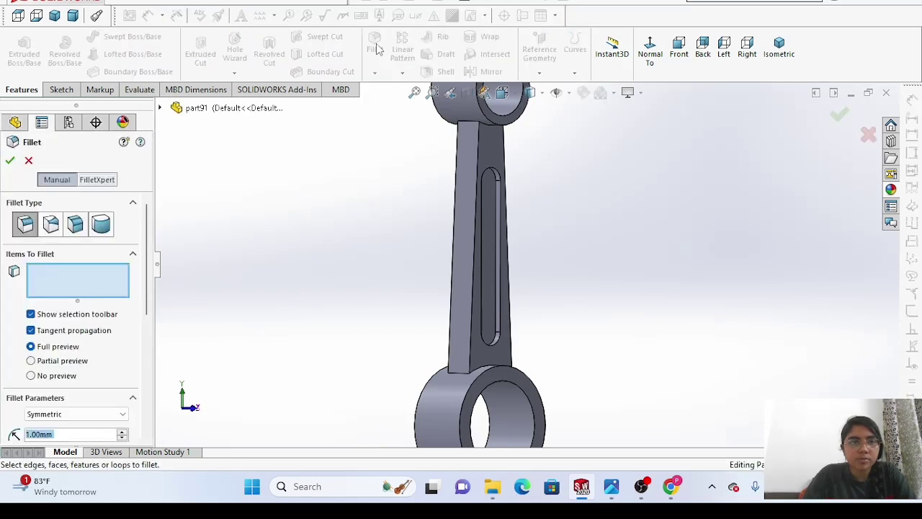
left_click(492, 262)
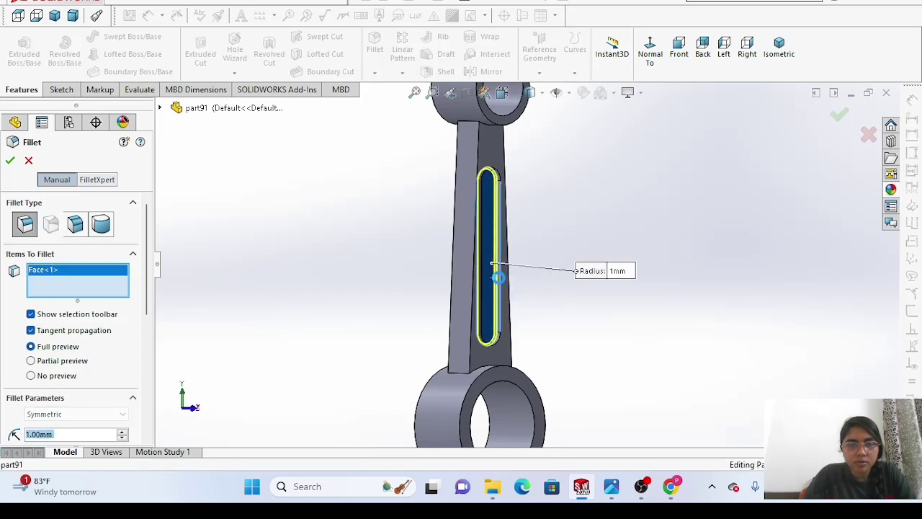
left_click(498, 278)
right_click(287, 268)
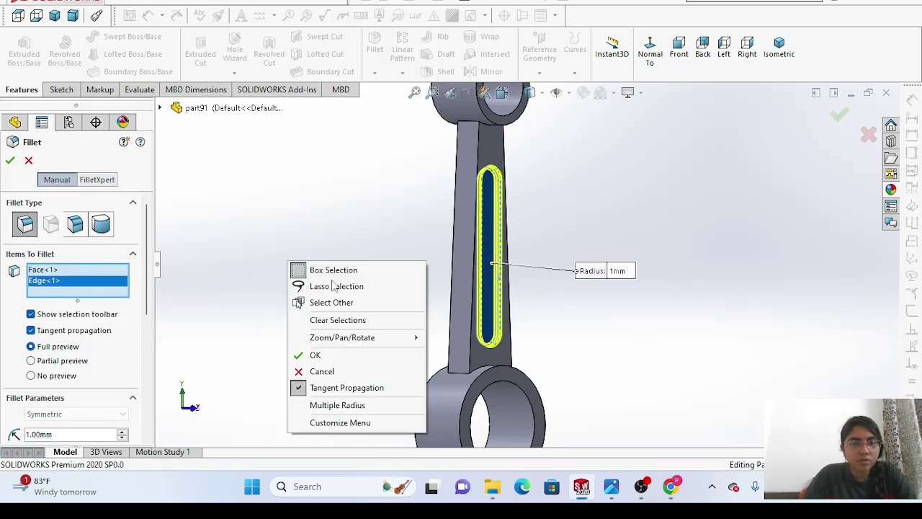
left_click(324, 354)
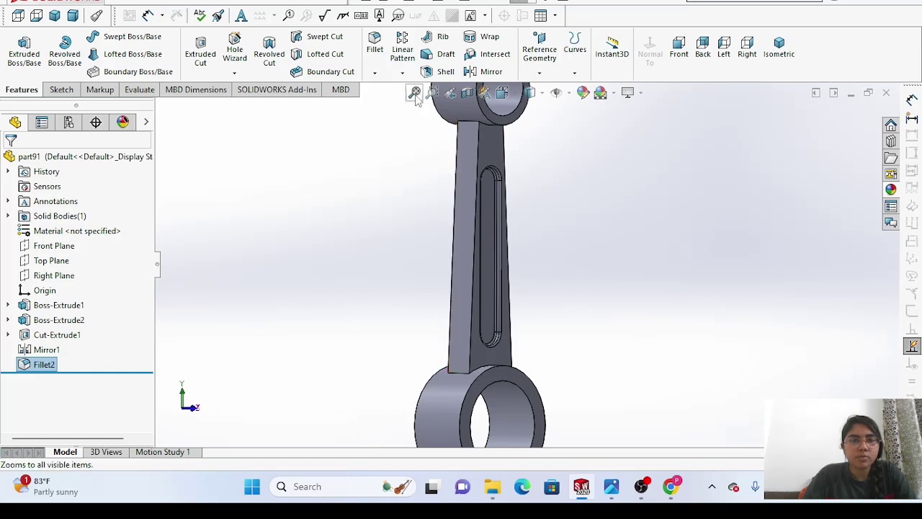
Fillet the mirrored slot recess's floor face and outer rim edge on the shank's opposite side with a 1 mm radius.
middle_click_drag(349, 311, 497, 312)
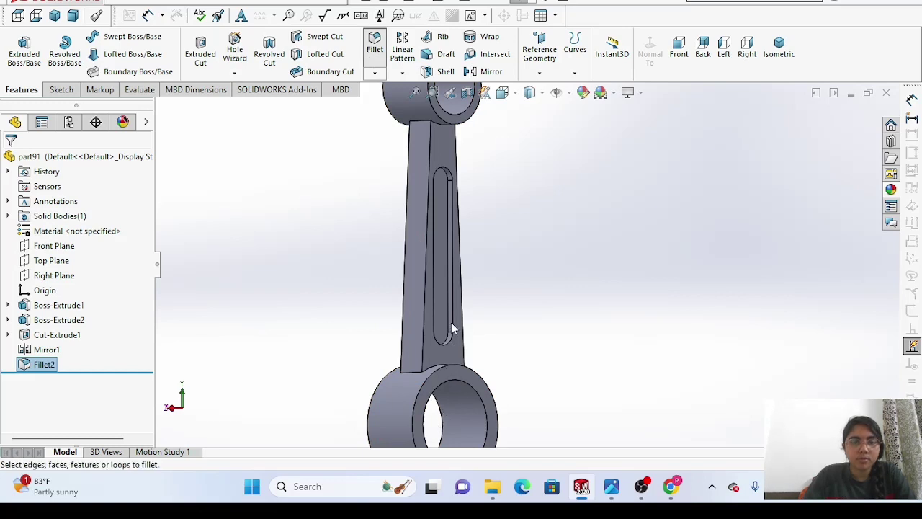
left_click(445, 244)
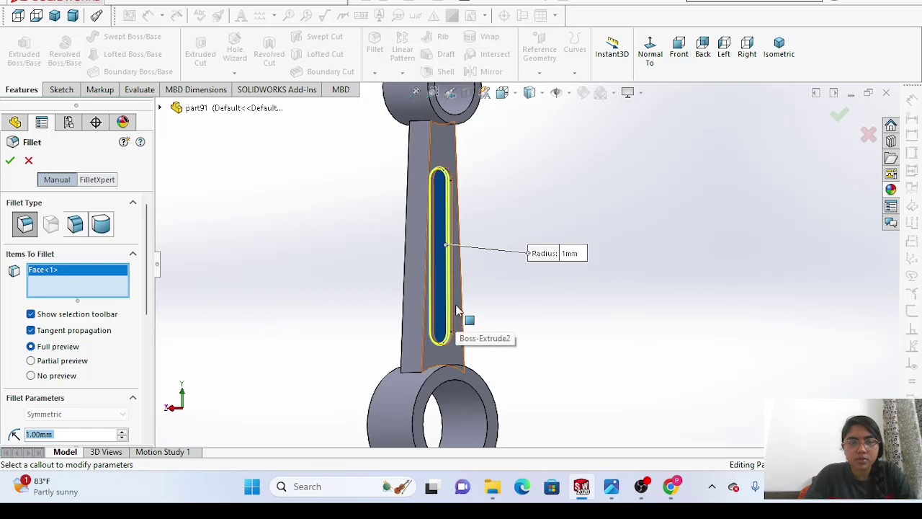
left_click(452, 173)
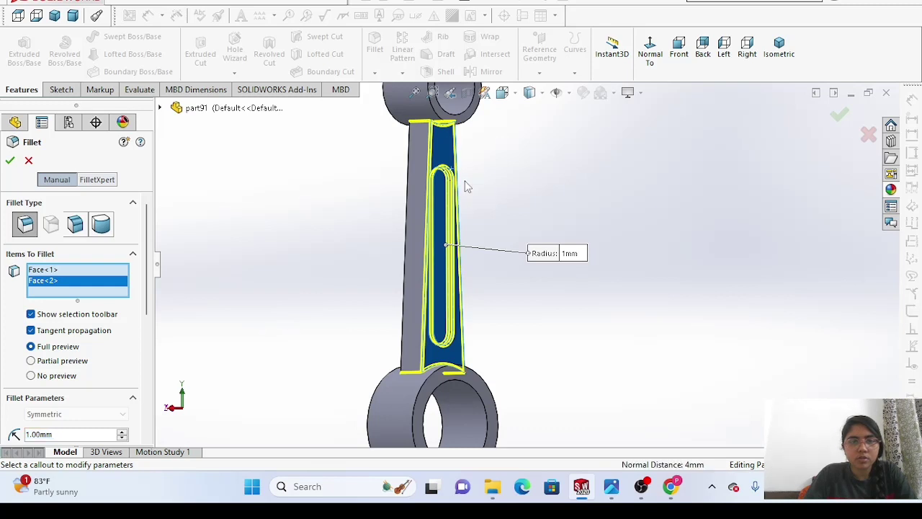
left_click(446, 175)
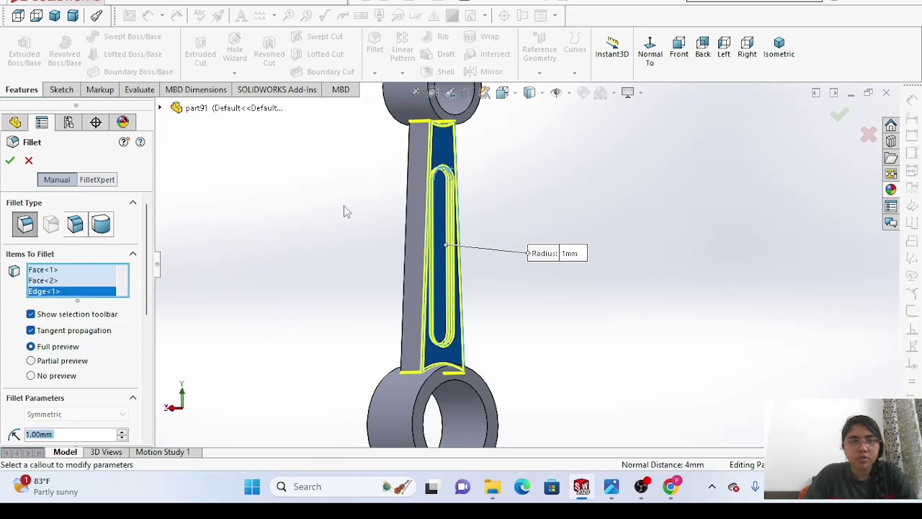
key("Return")
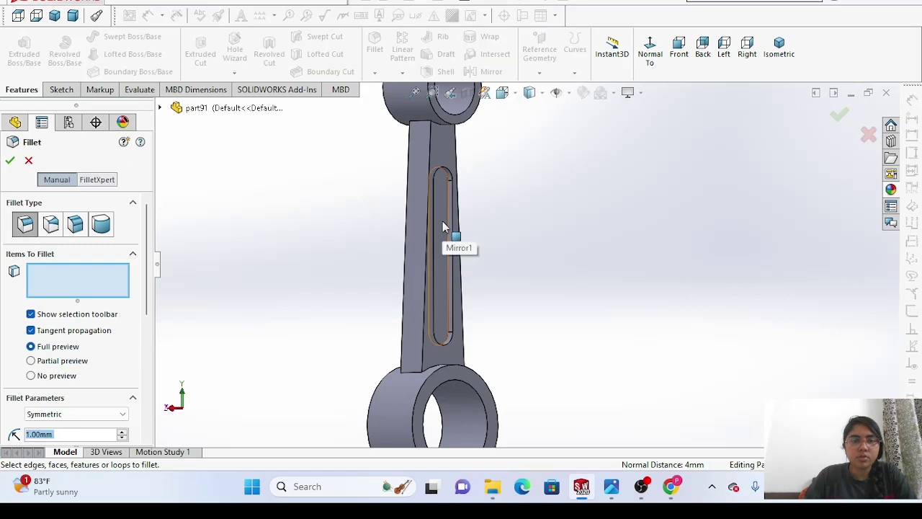
left_click(442, 222)
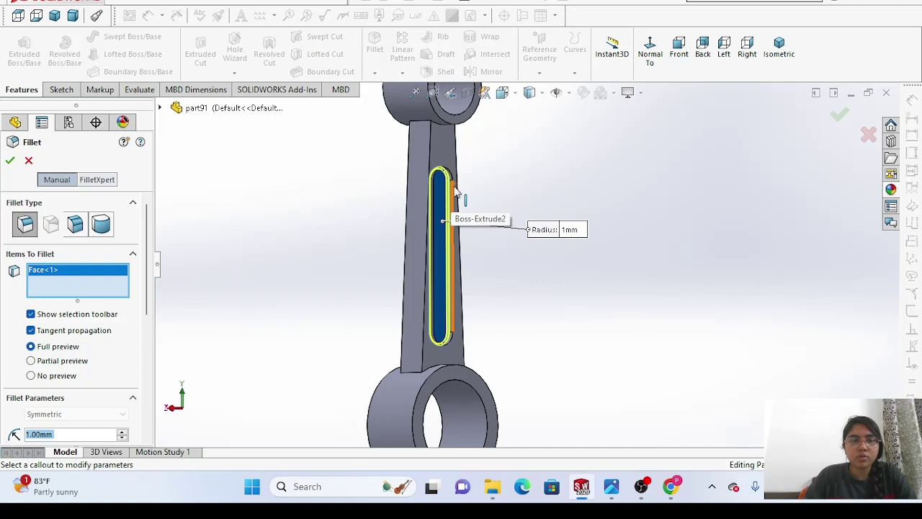
left_click(458, 193)
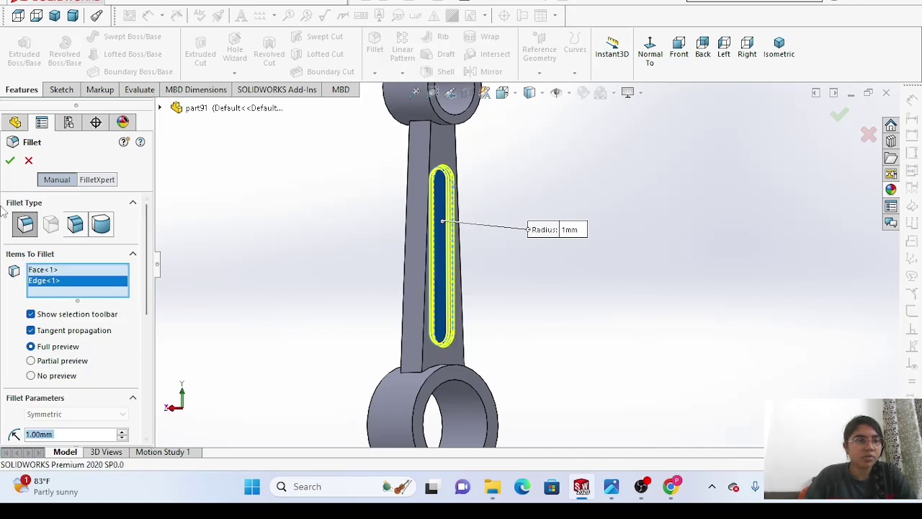
left_click(9, 160)
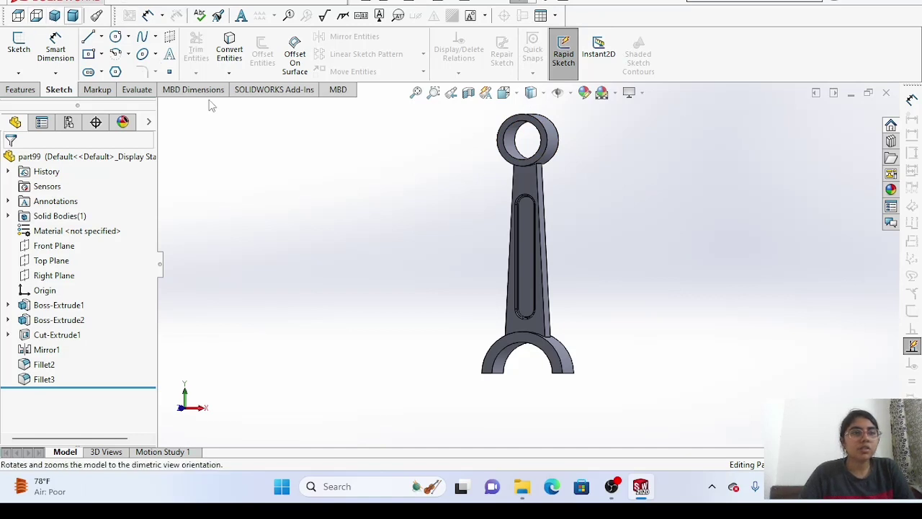
Create a reference plane offset 30 mm from the half ring's flat end face, with the offset flipped.
right_click(614, 262)
left_click(677, 322)
left_click_drag(677, 323, 681, 184)
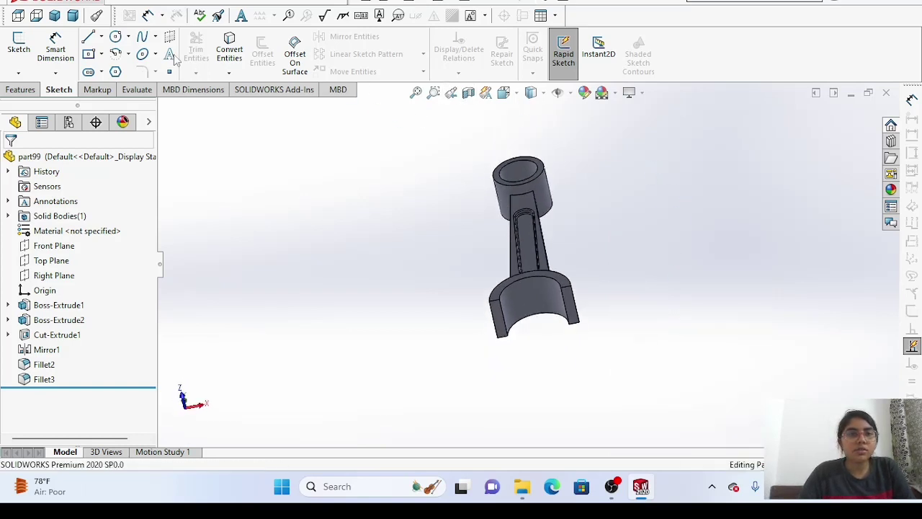
left_click(21, 89)
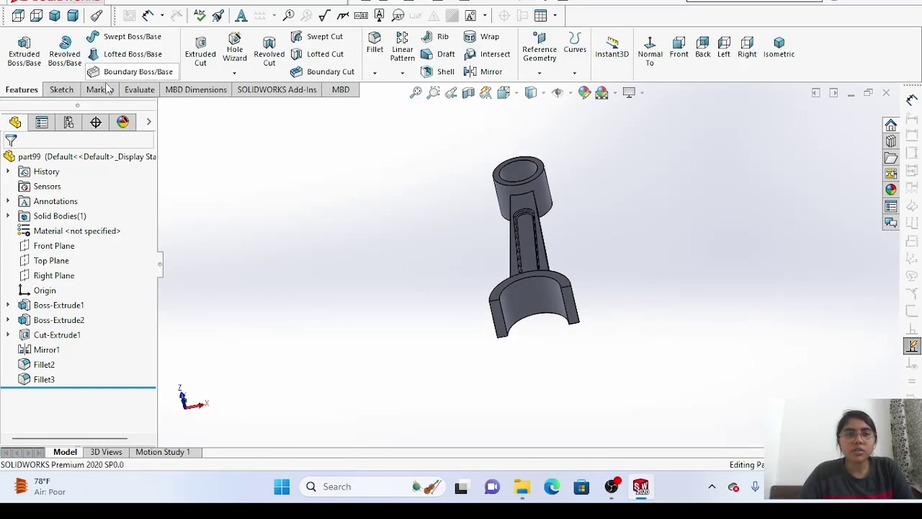
left_click(73, 92)
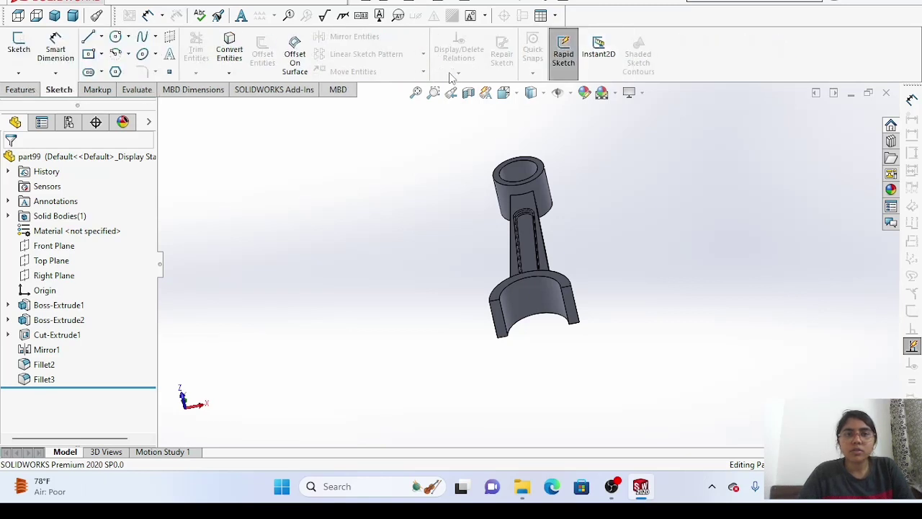
left_click(554, 59)
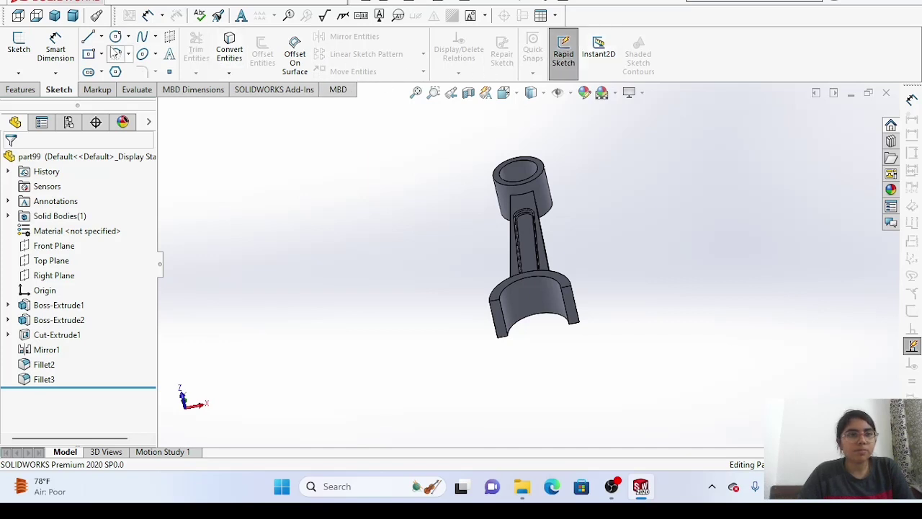
left_click(22, 90)
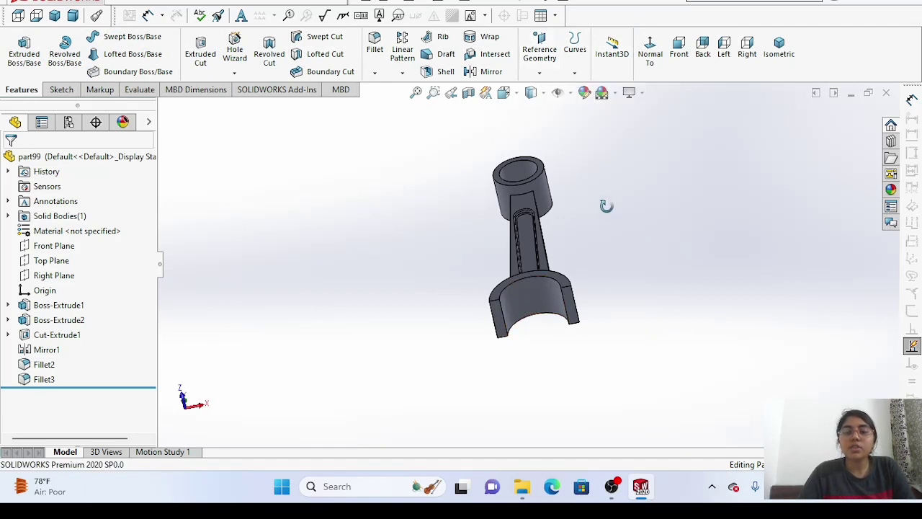
left_click(537, 56)
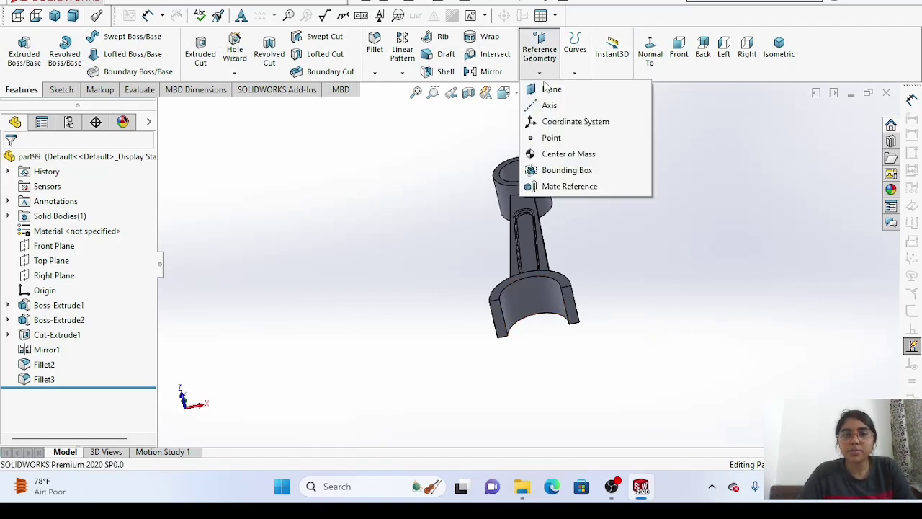
left_click(548, 88)
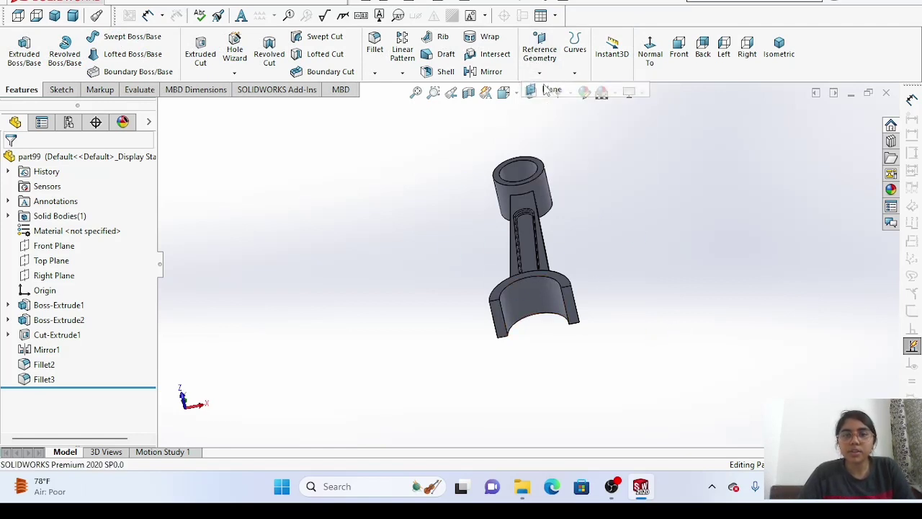
left_click(569, 305)
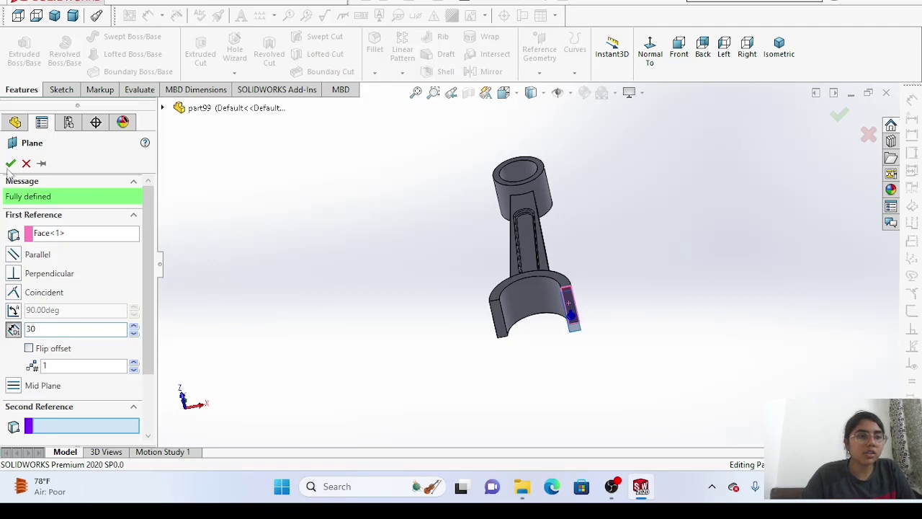
key("Return")
left_click(29, 348)
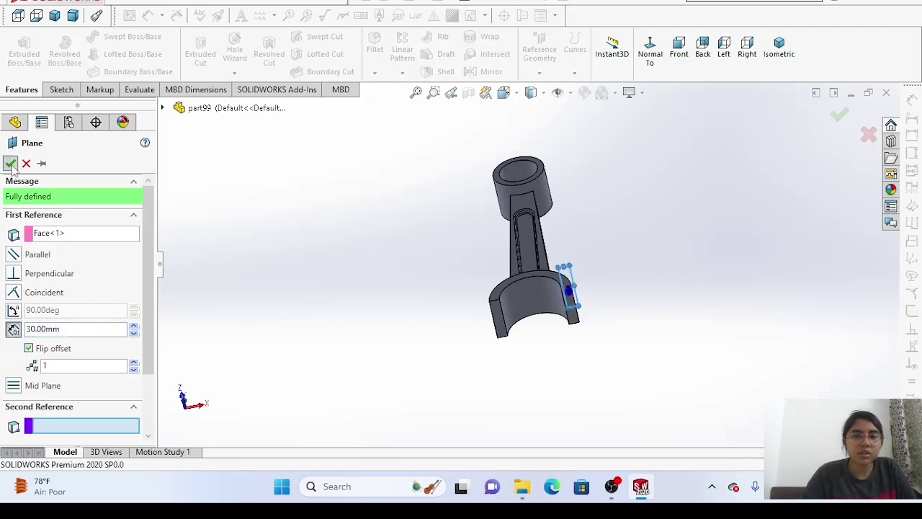
left_click(10, 164)
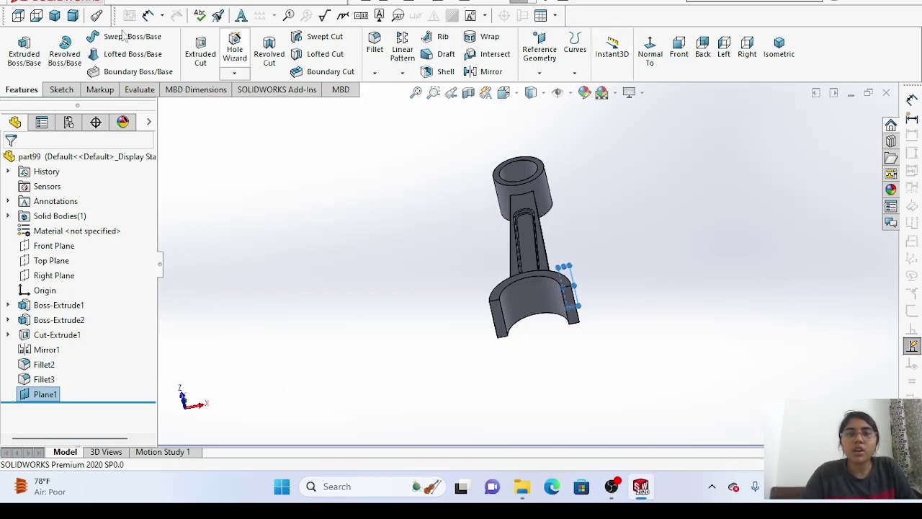
Sketch a centerpoint straight slot on the offset plane, centred horizontally on the origin, about 64 mm between arc centres with about 8 mm end radii.
left_click(34, 20)
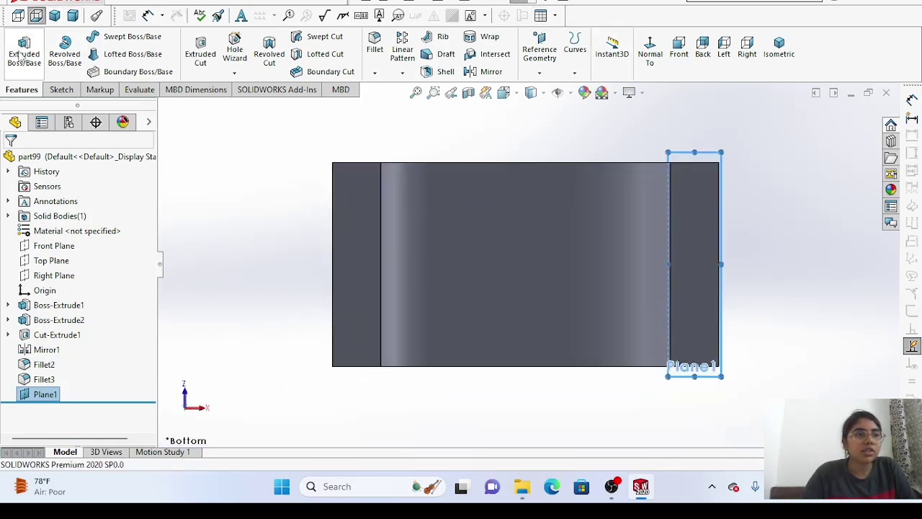
left_click(61, 89)
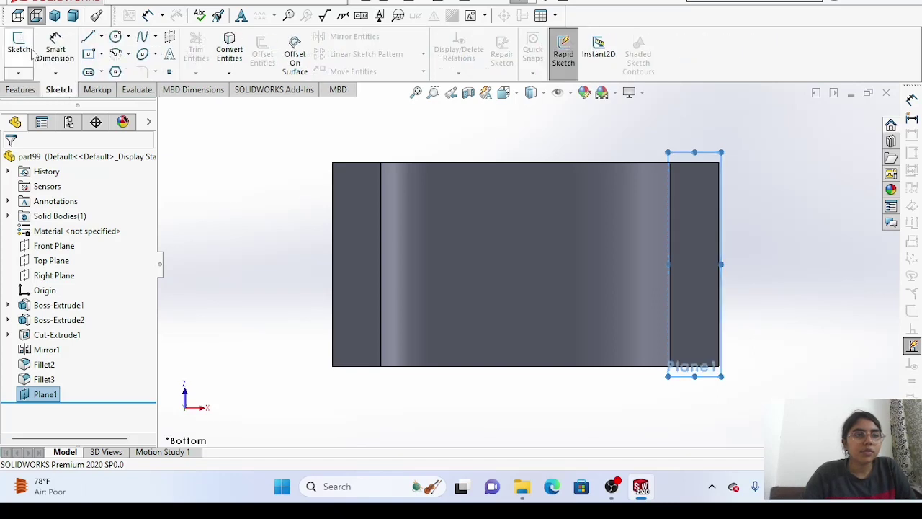
left_click(18, 44)
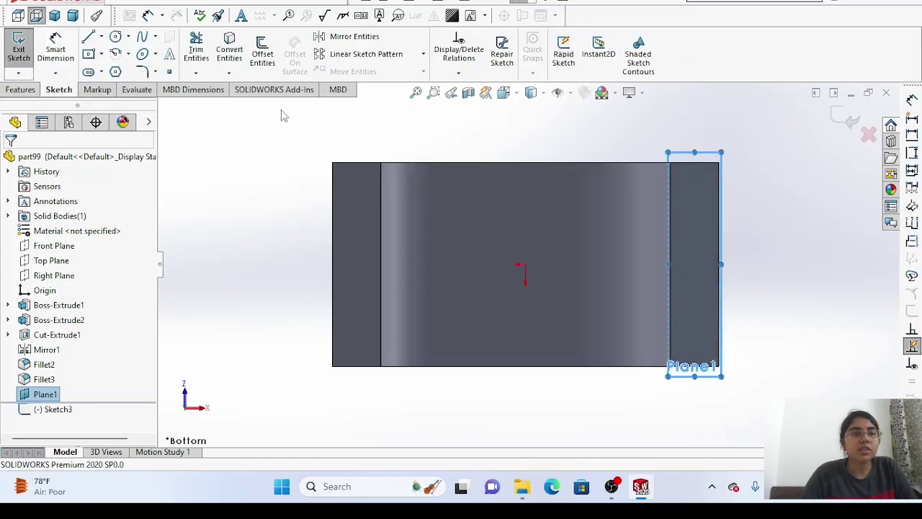
left_click(102, 72)
left_click(126, 106)
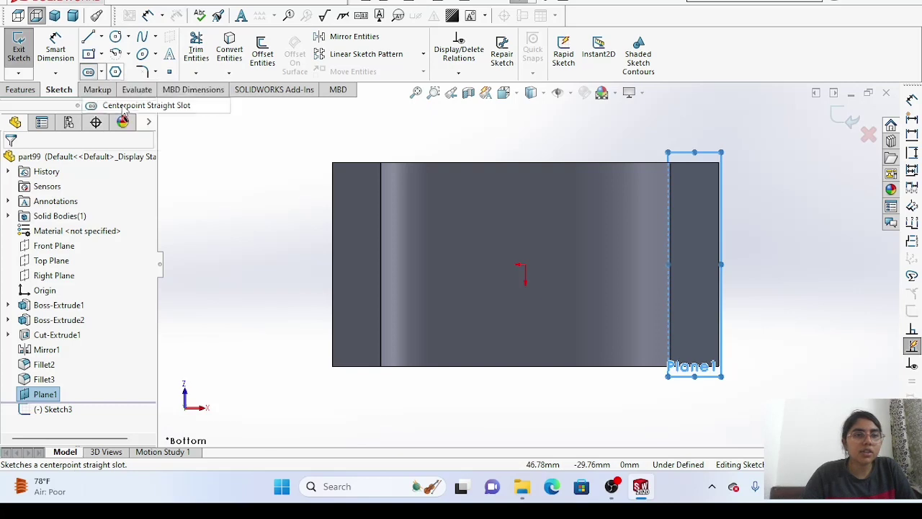
left_click(522, 266)
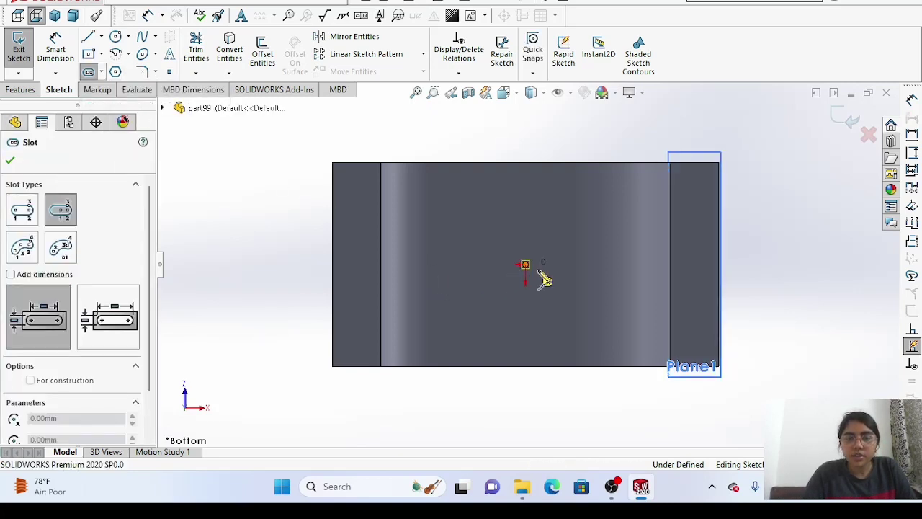
left_click(699, 285)
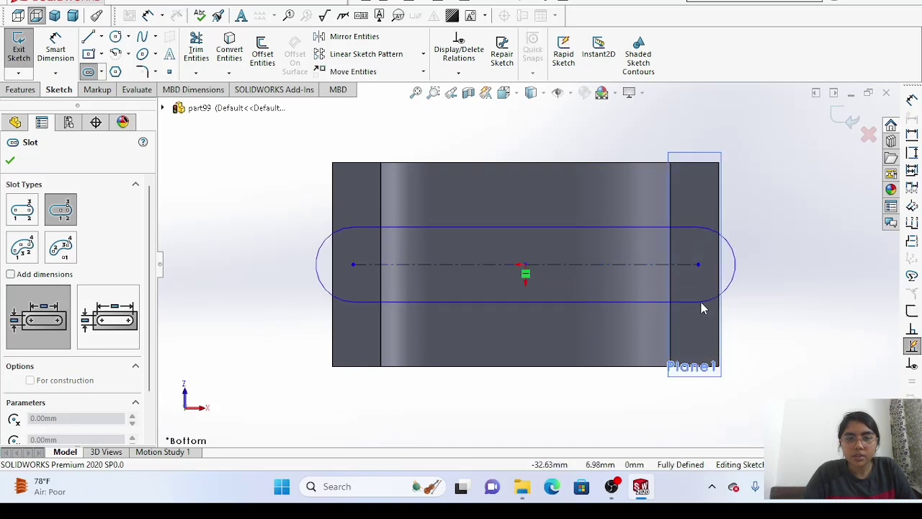
left_click(709, 307)
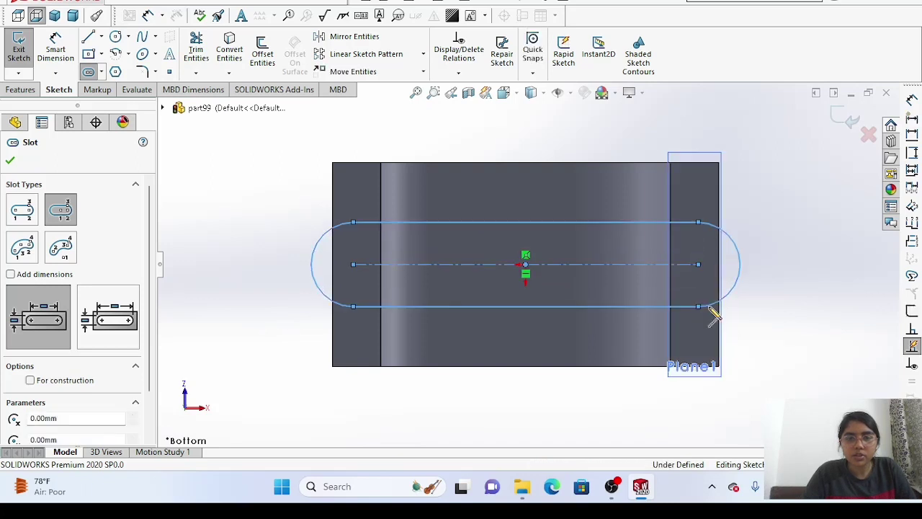
right_click(202, 155)
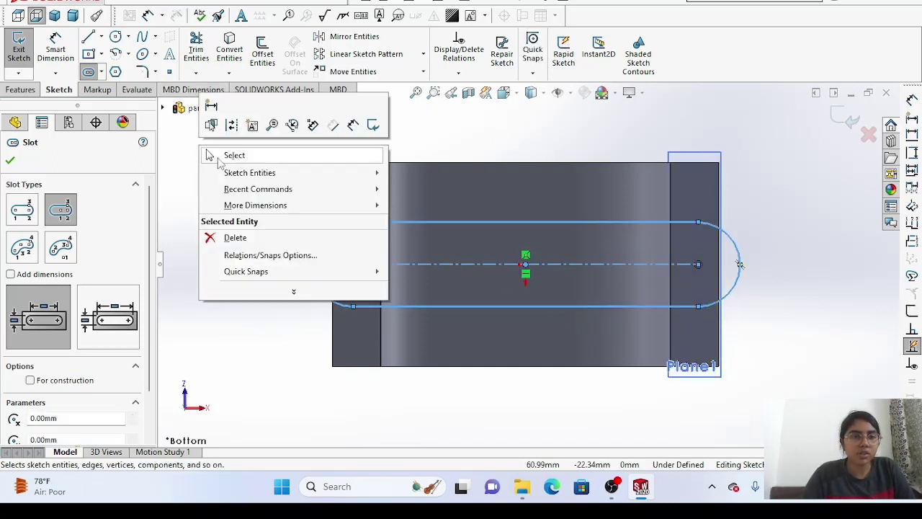
left_click(234, 156)
Dimension the slot's straight upper edge and set its length to 76 mm.
left_click(55, 51)
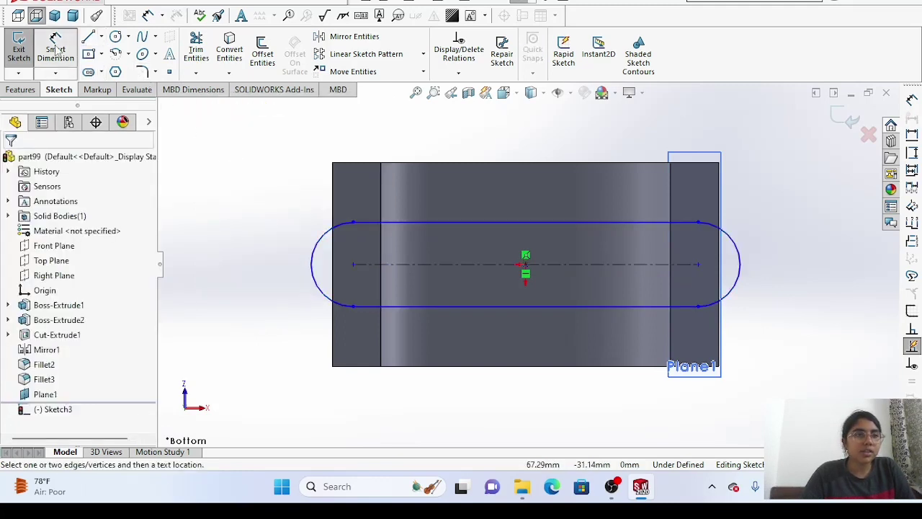
left_click(608, 224)
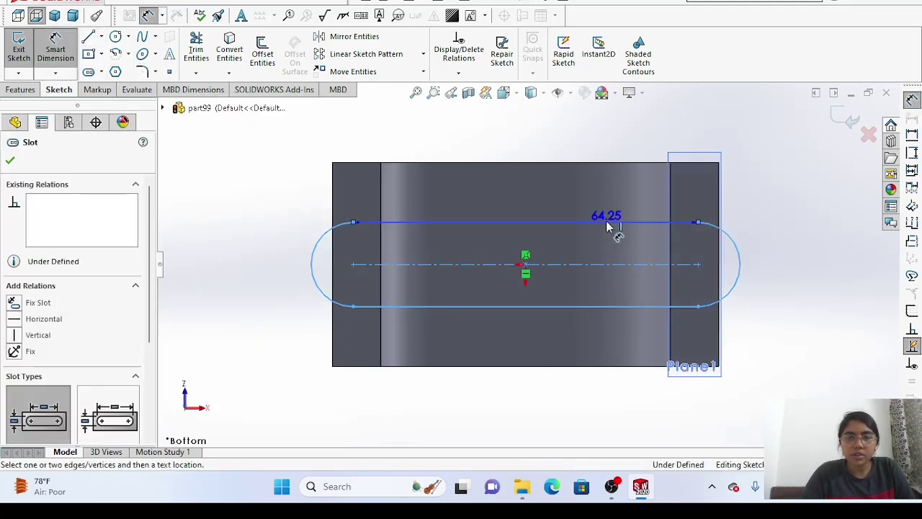
left_click(649, 196)
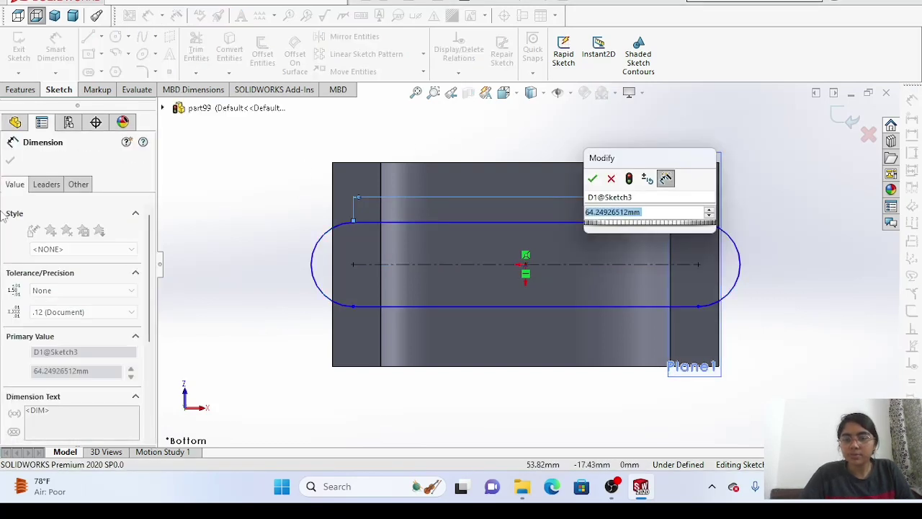
key("BackSpace")
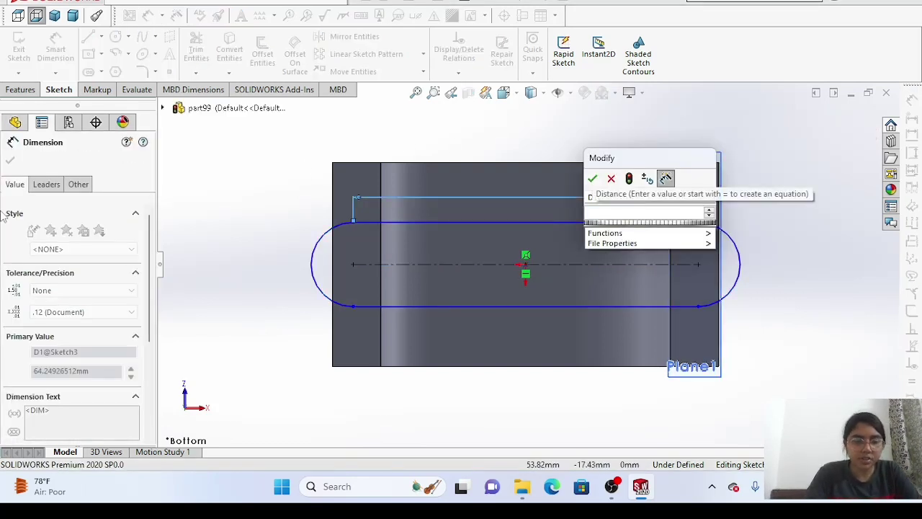
type("76")
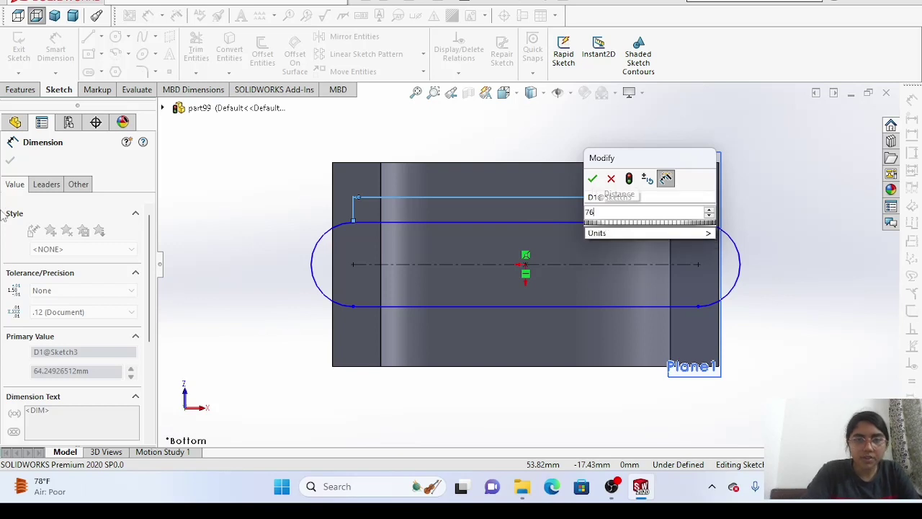
key("Return")
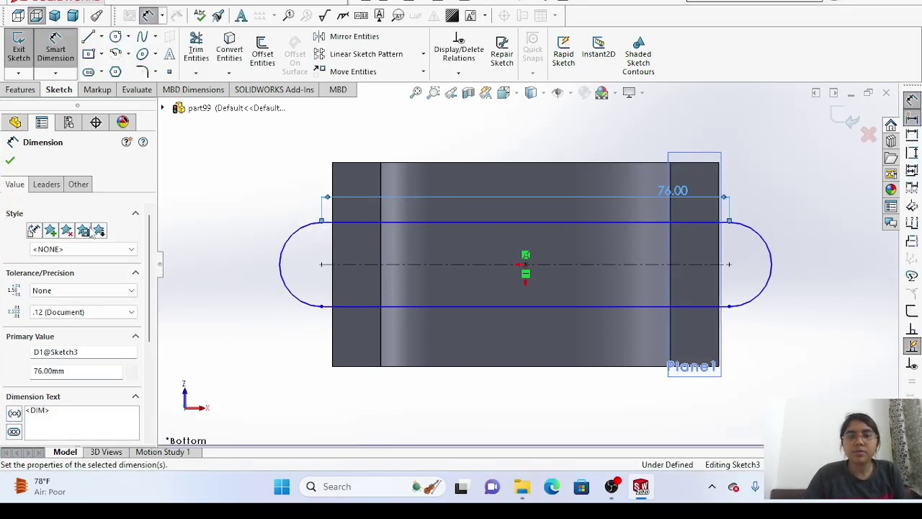
Set the slot's end arc radius to 9 mm and delete the radius dimension.
left_click(796, 271)
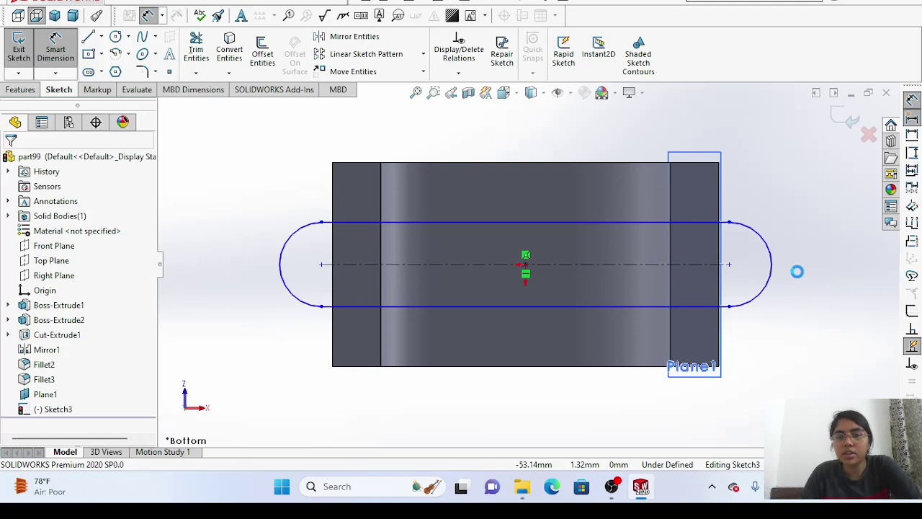
left_click(804, 309)
left_click(816, 317)
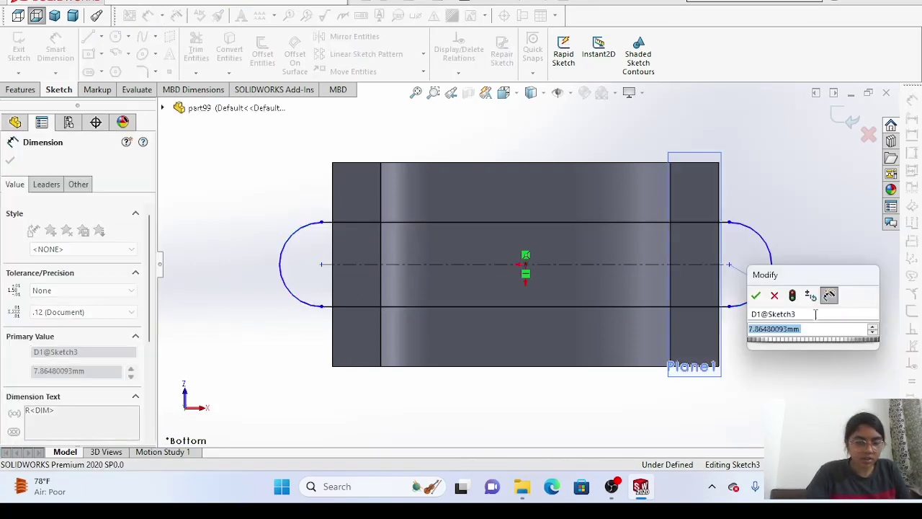
key("BackSpace")
type("9")
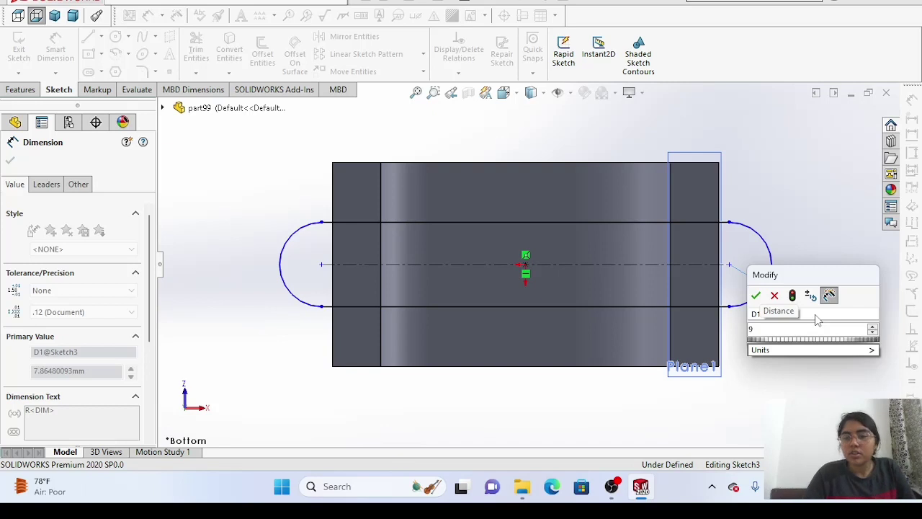
key("Return")
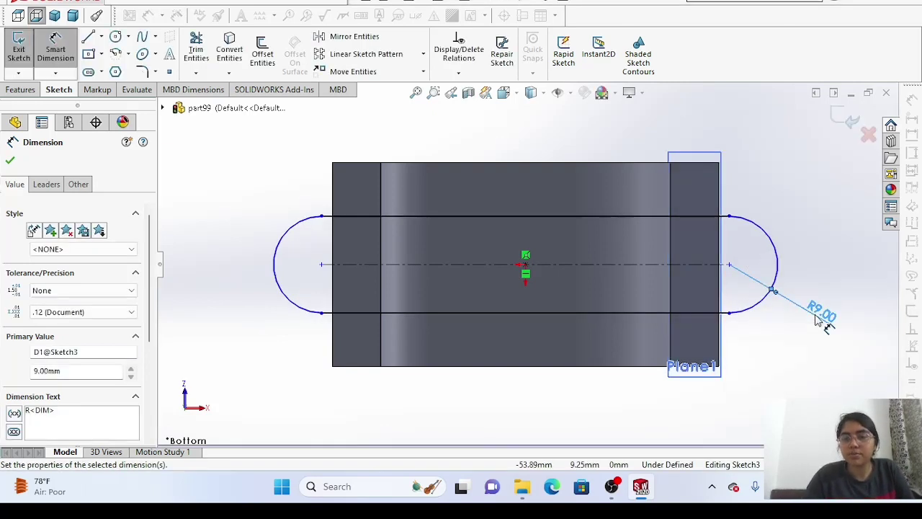
key("Delete")
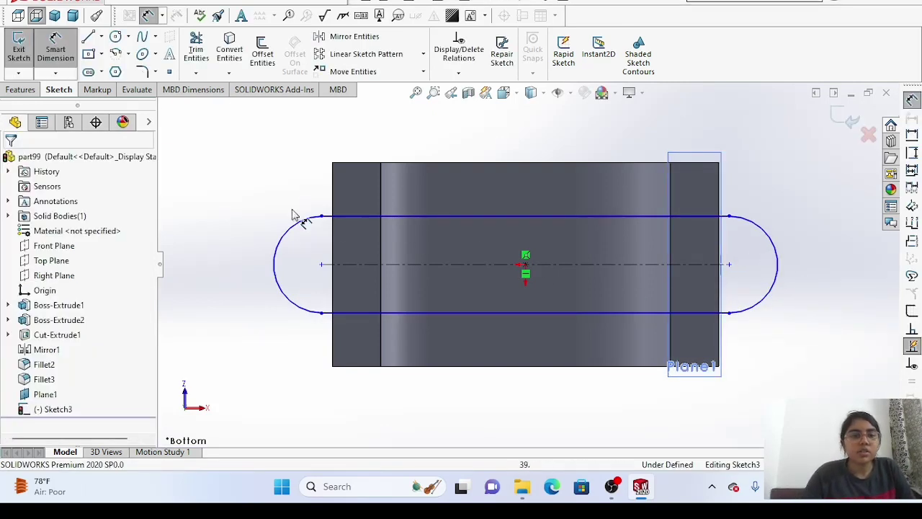
Extrude the slot profile as a merged boss, Up To Surface, ending at the half ring's flat end face.
left_click(15, 92)
left_click(21, 54)
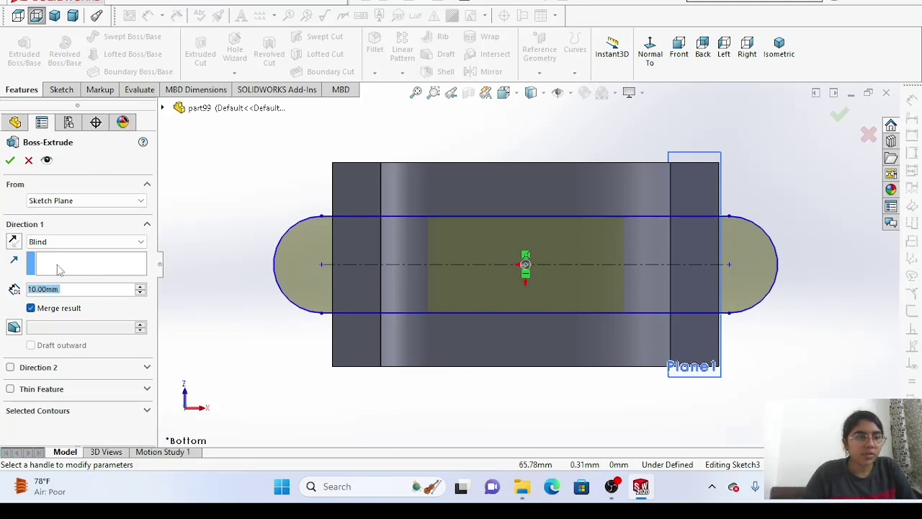
left_click(57, 242)
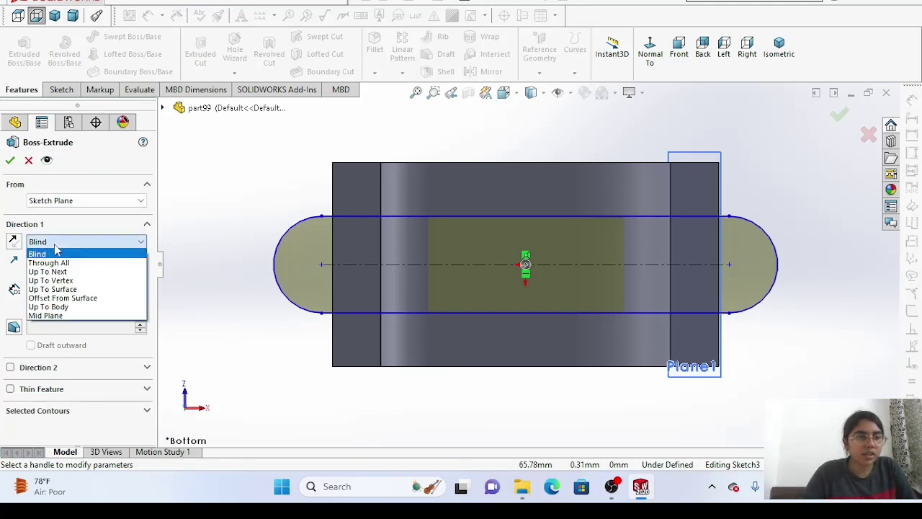
left_click(52, 288)
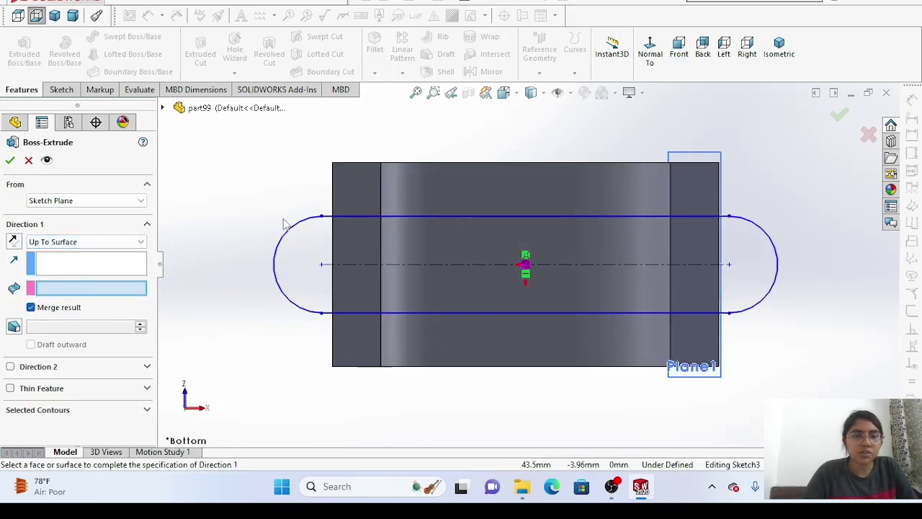
left_click(350, 279)
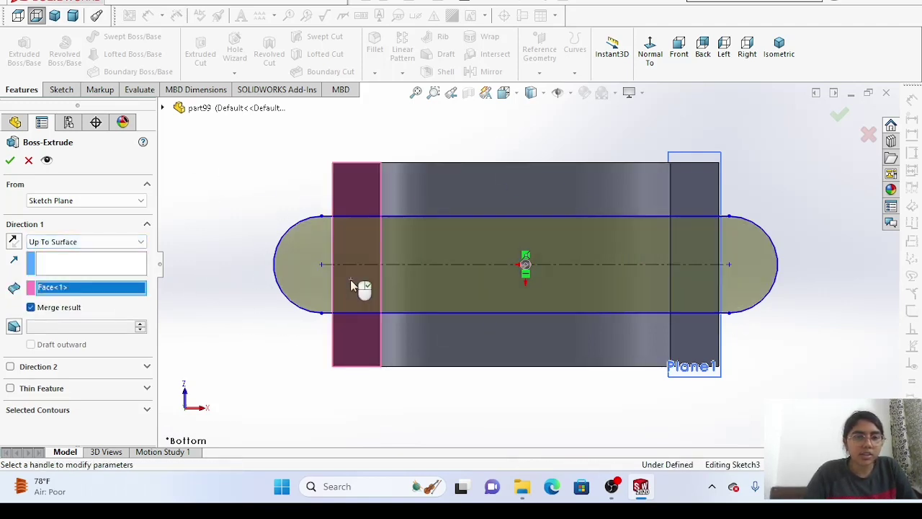
left_click(10, 161)
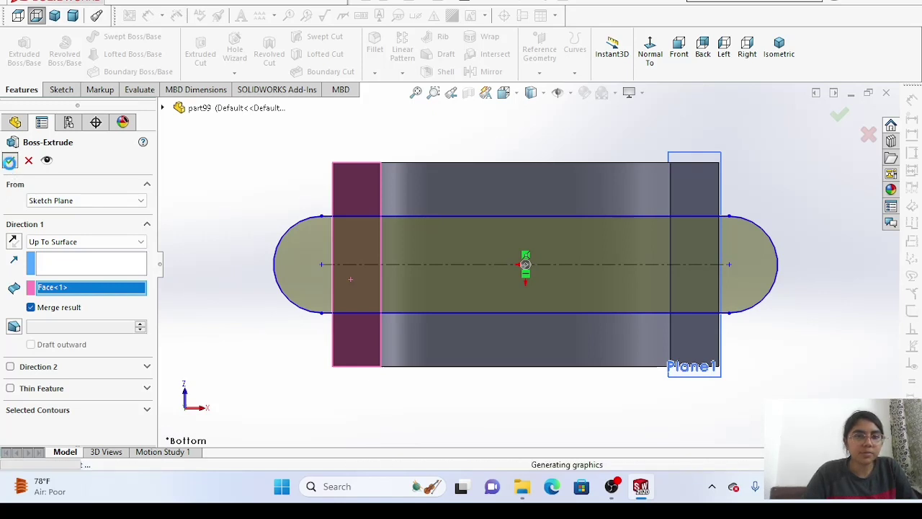
Inspect the extruded slot-shaped boss at the big end from several angles, ending with a view from below.
right_click(207, 170)
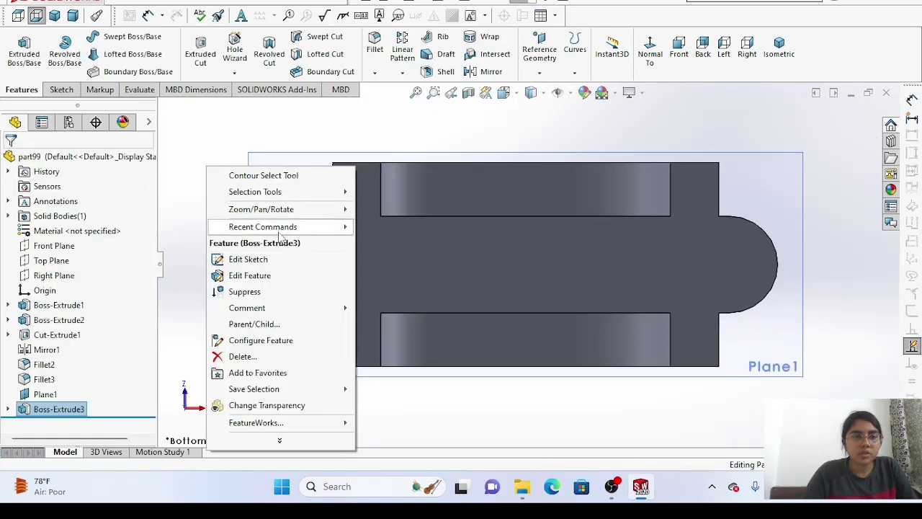
mouse_move(256, 210)
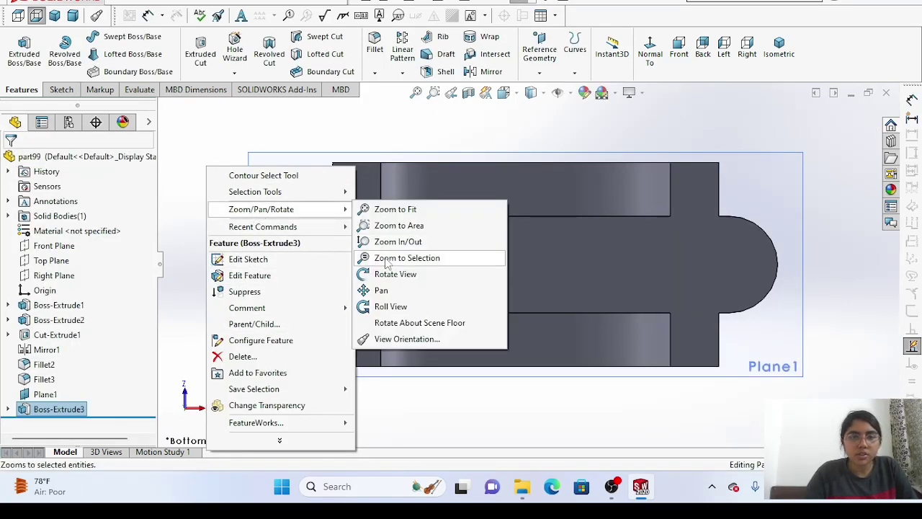
left_click(384, 241)
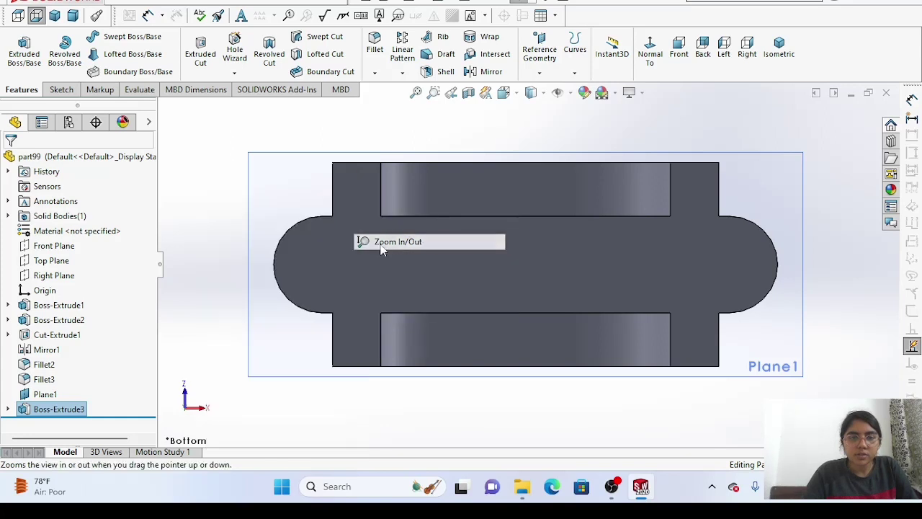
right_click(221, 200)
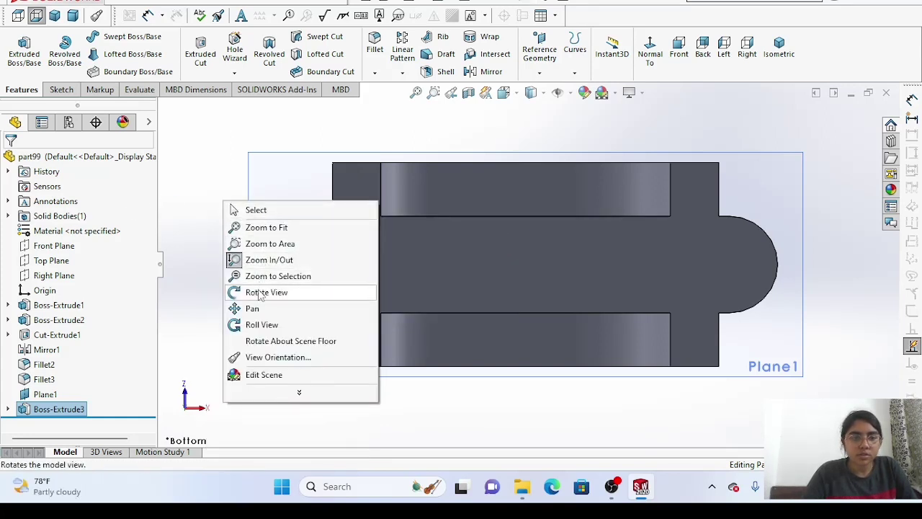
left_click(254, 209)
left_click(192, 213)
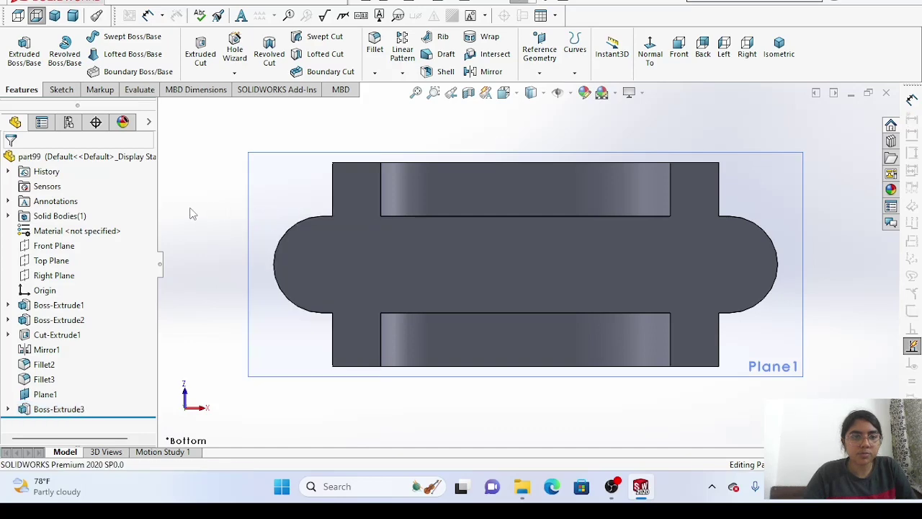
right_click(192, 213)
left_click(237, 265)
left_click_drag(208, 217, 356, 194)
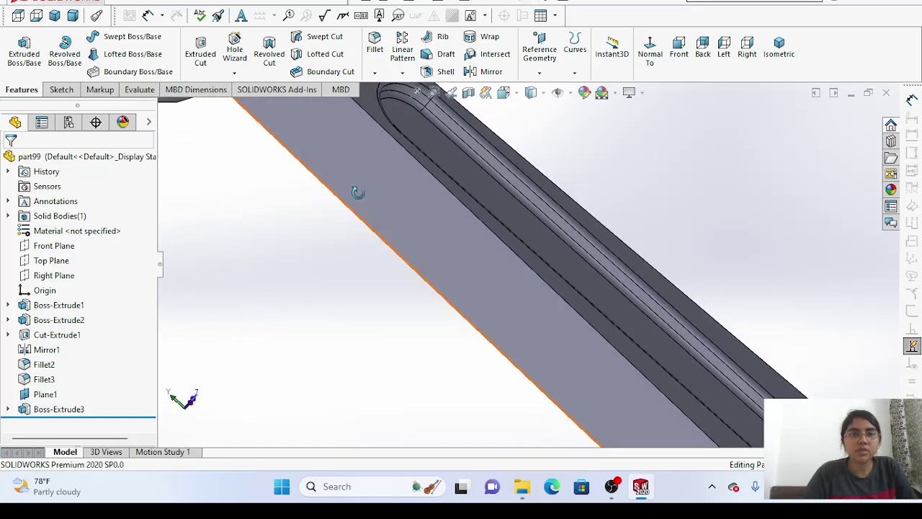
left_click(415, 93)
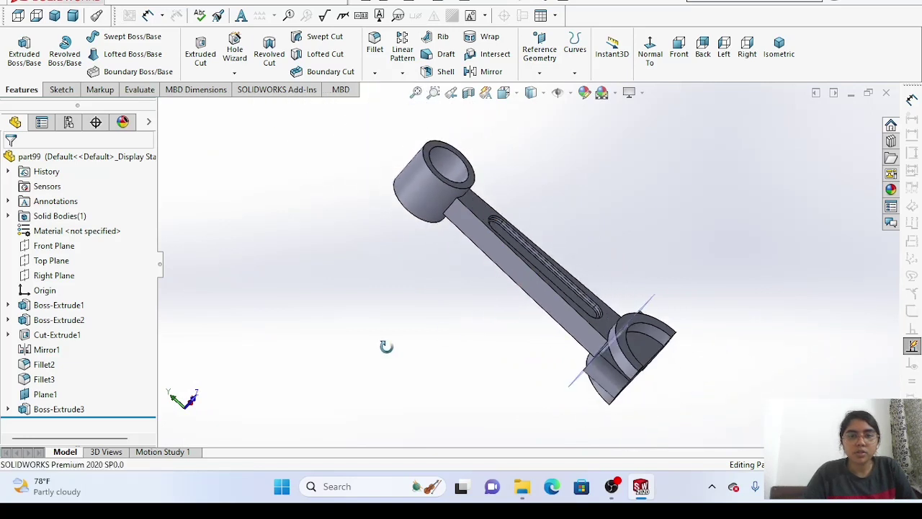
left_click_drag(386, 346, 675, 403)
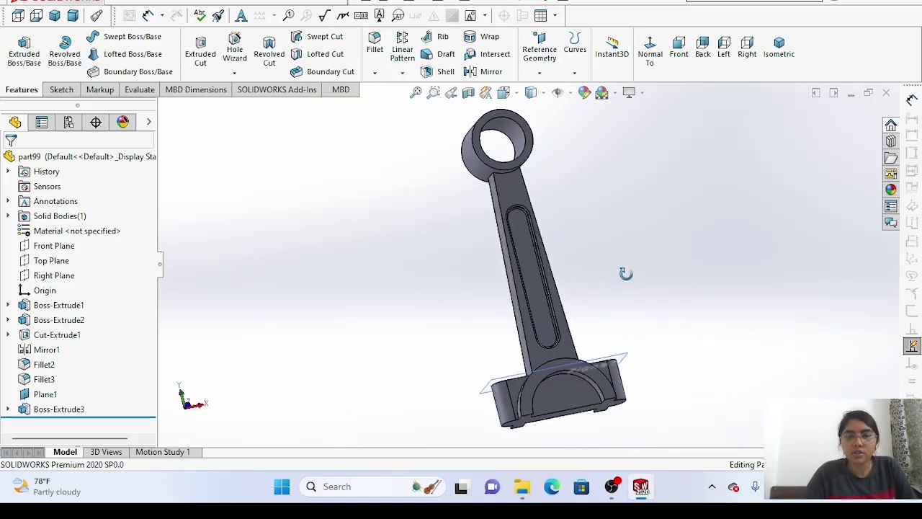
right_click_drag(626, 274, 641, 326)
left_click_drag(706, 337, 707, 341)
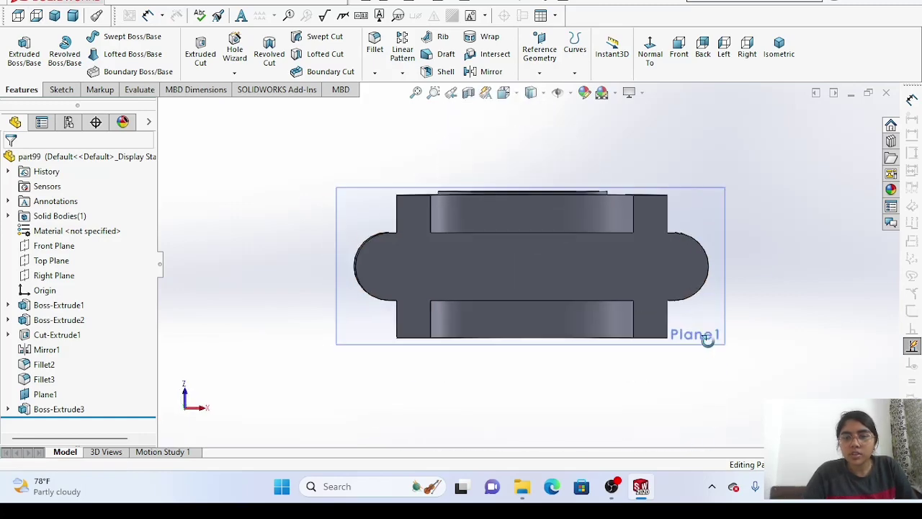
right_click(677, 392)
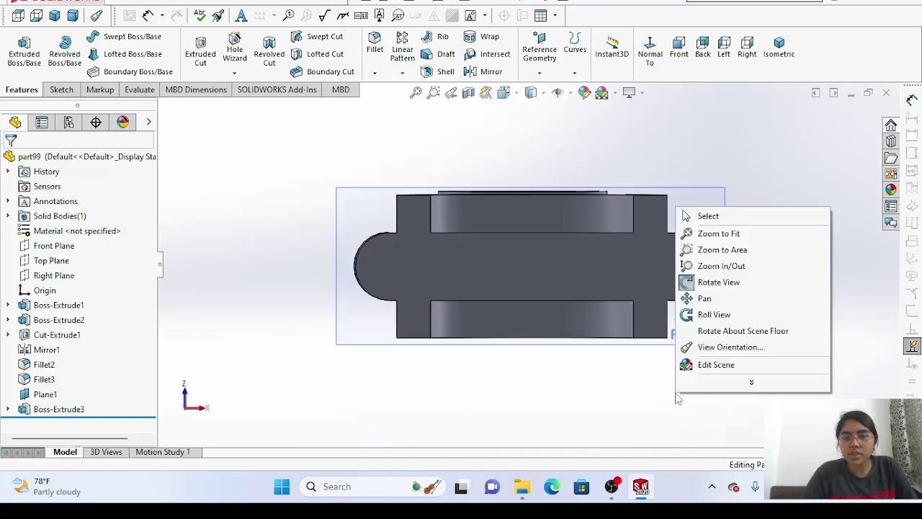
left_click(705, 214)
Hide all reference planes in the graphics view.
left_click(722, 328)
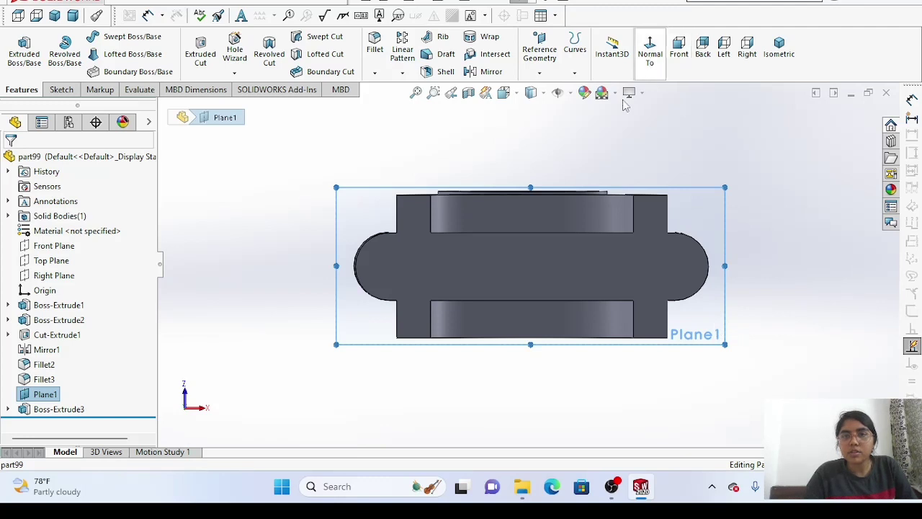
left_click(630, 128)
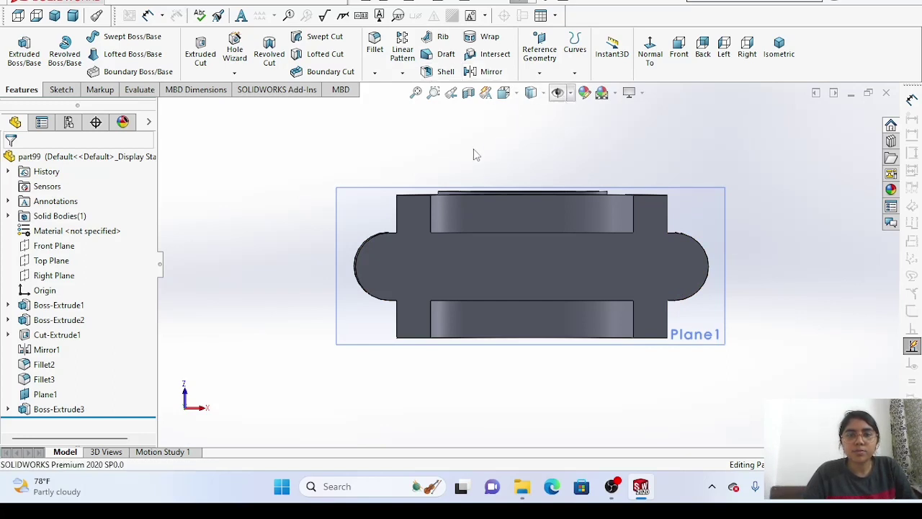
left_click(569, 92)
left_click(557, 112)
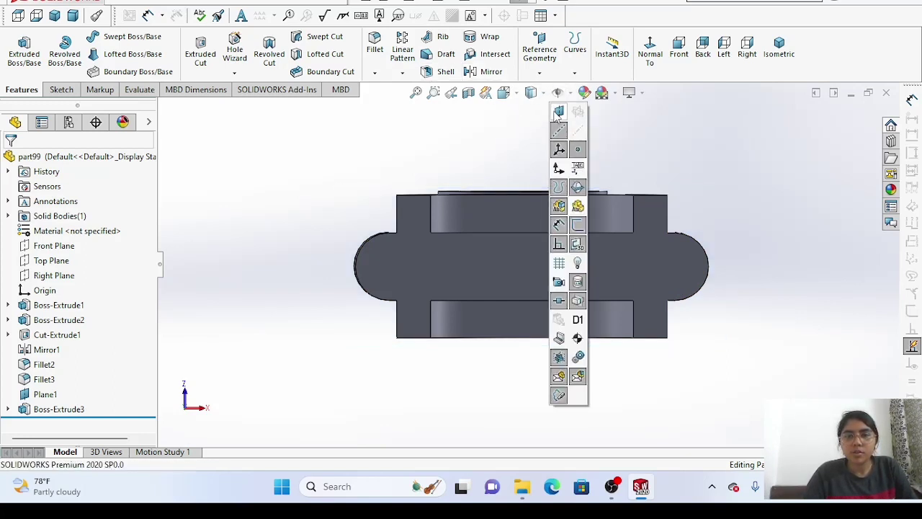
left_click(285, 248)
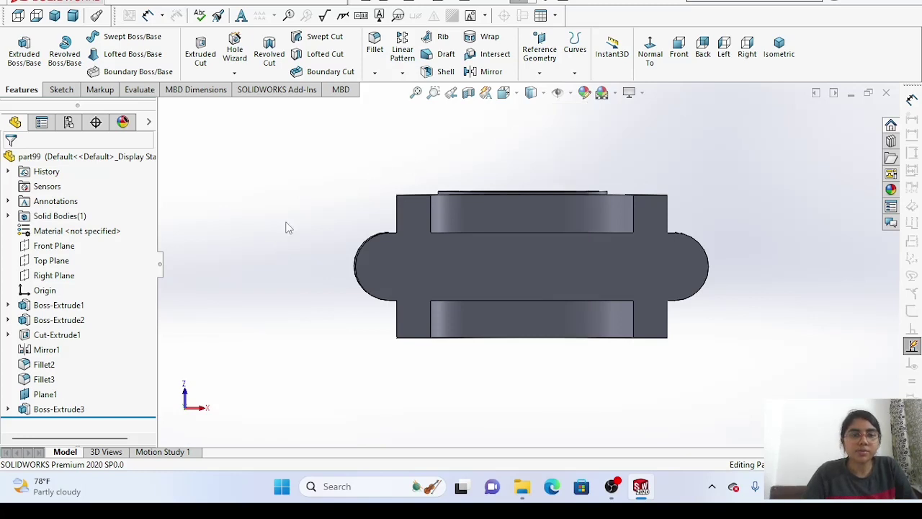
Start a sketch on the semicircular face inside the big end's half ring and convert the face's outline into sketch entities.
left_click(54, 15)
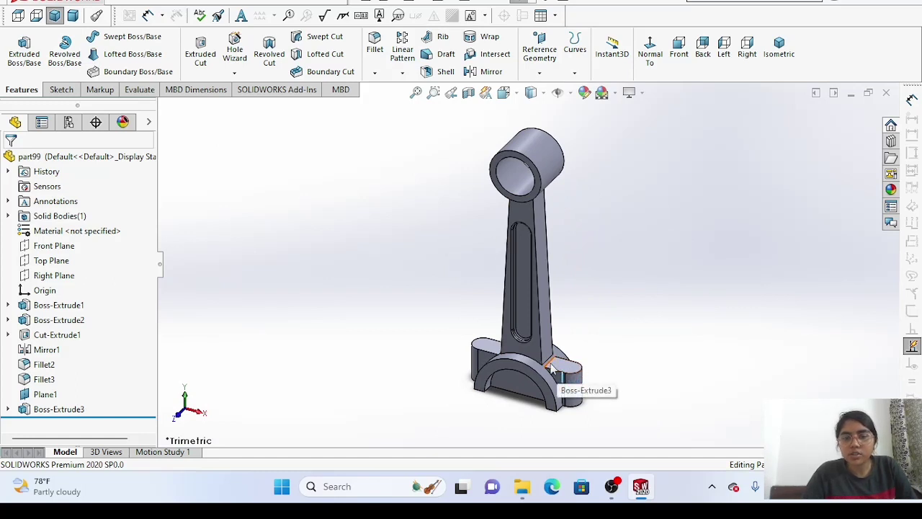
left_click(509, 382)
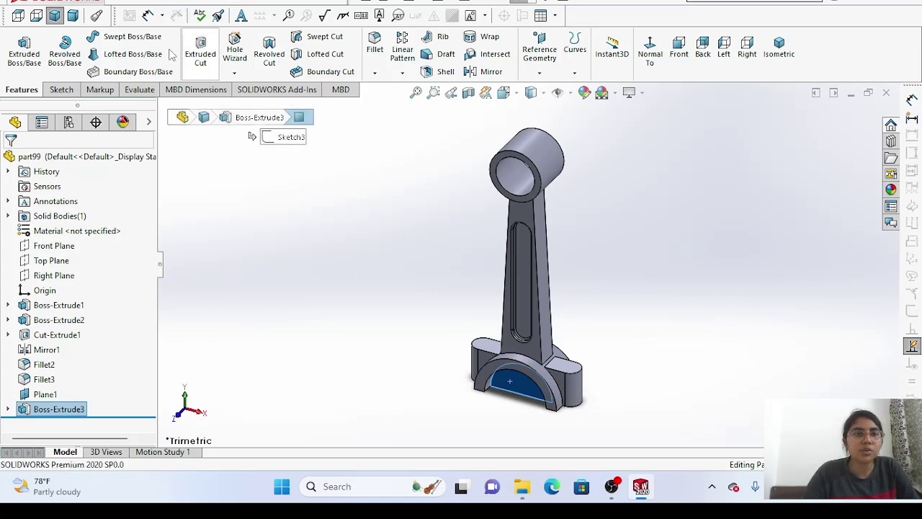
left_click(64, 91)
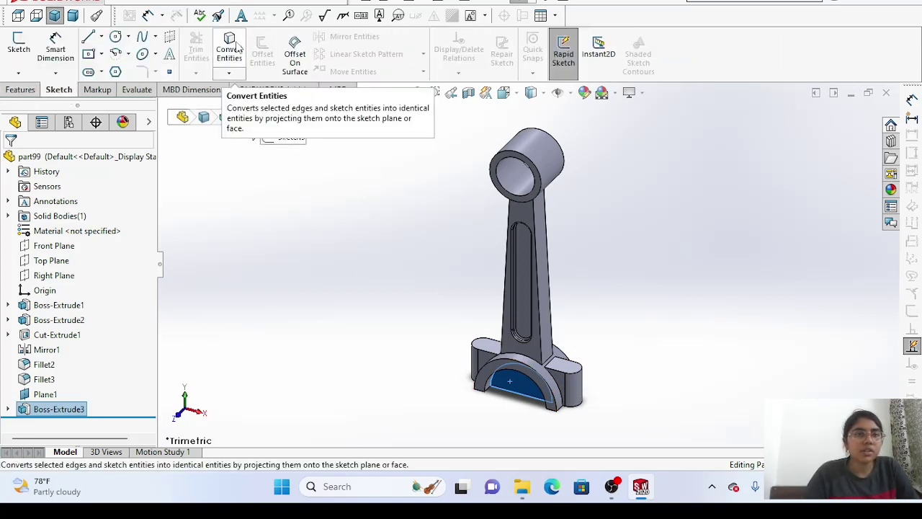
left_click(13, 90)
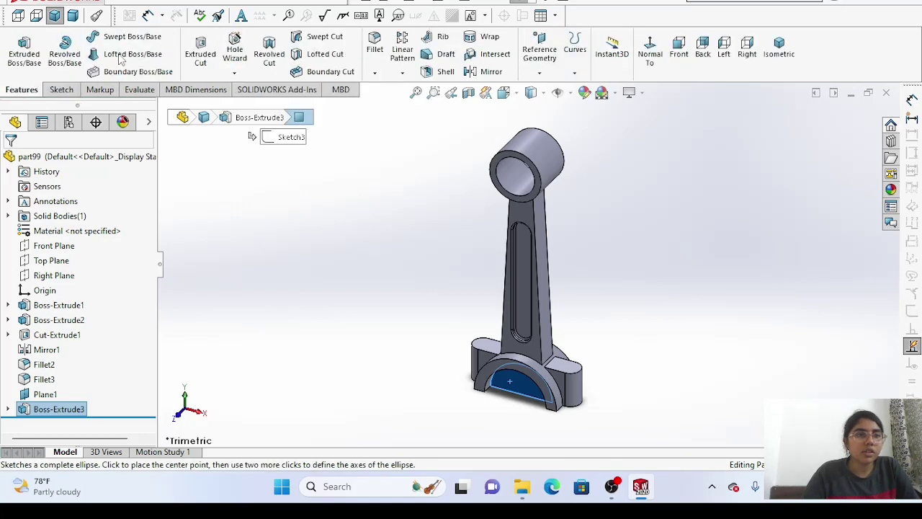
left_click(198, 45)
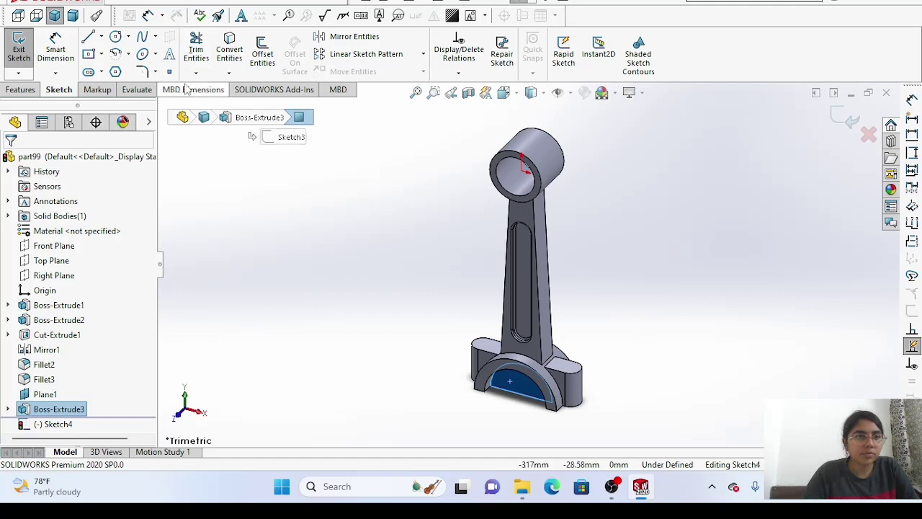
left_click(22, 89)
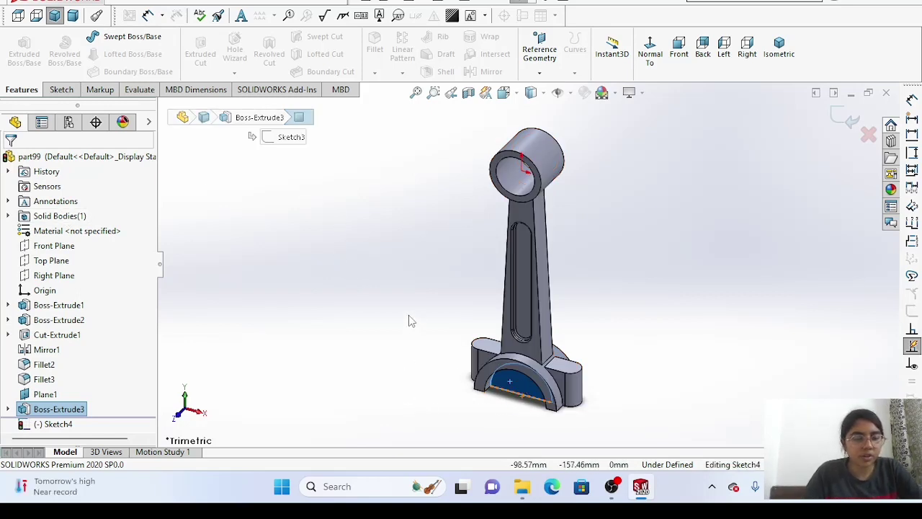
left_click(176, 276)
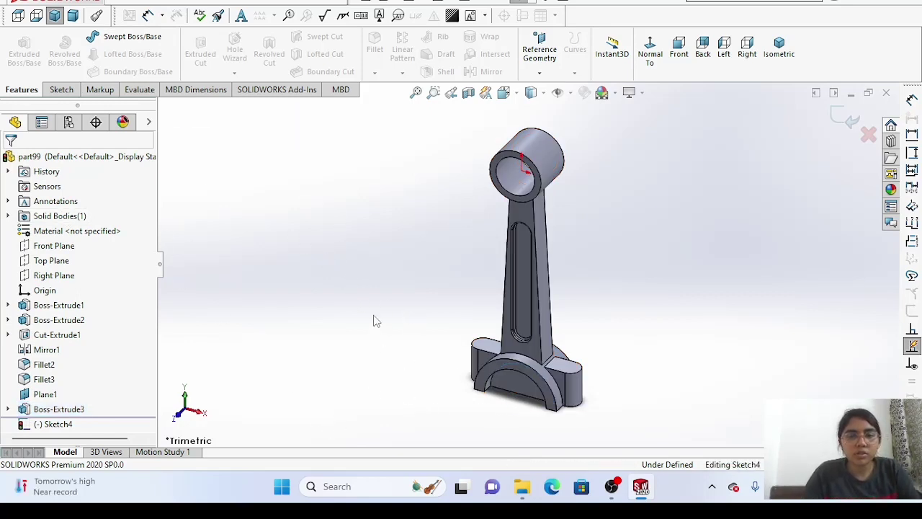
left_click(24, 21)
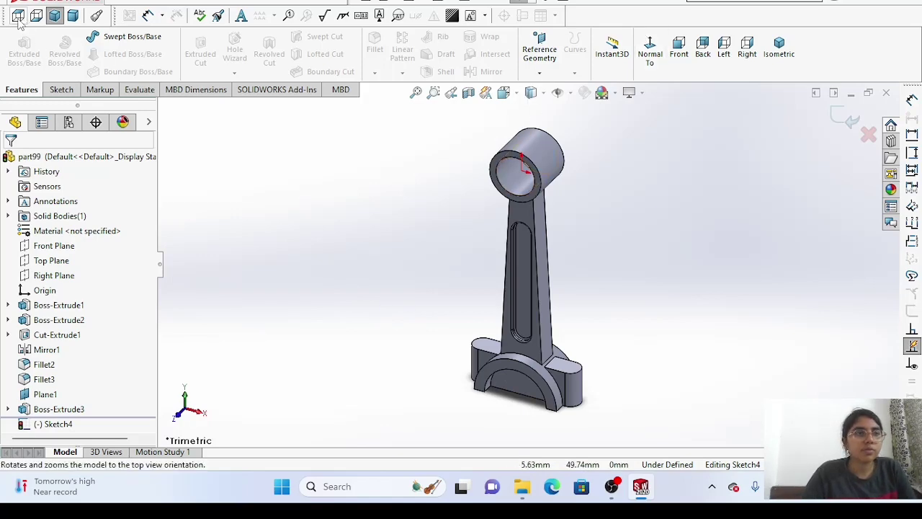
left_click(679, 54)
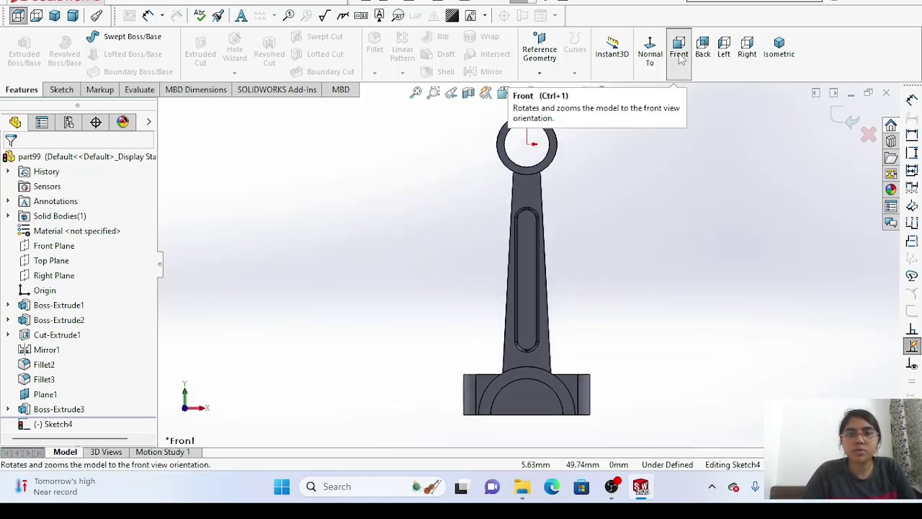
left_click(523, 407)
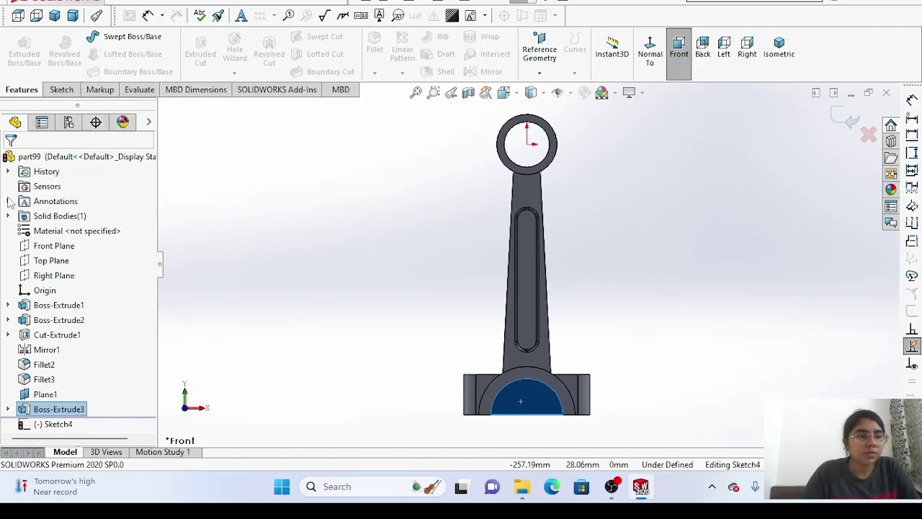
left_click(59, 90)
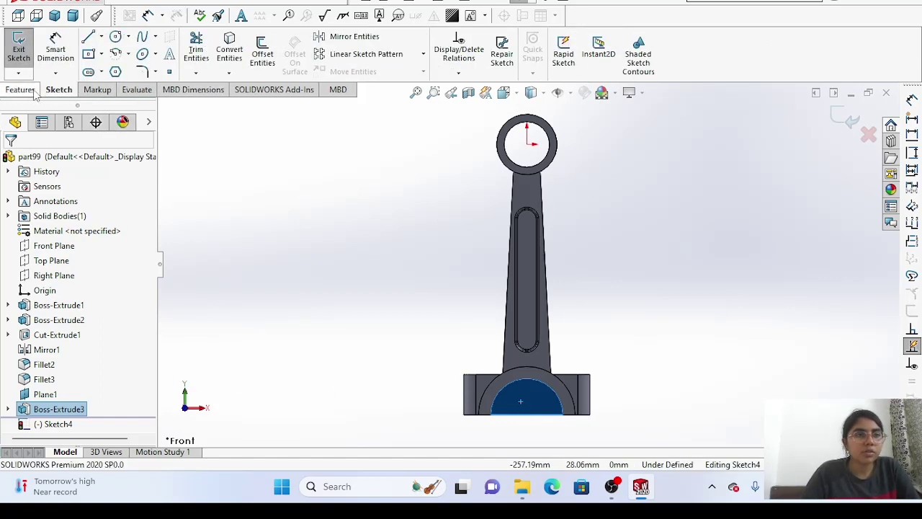
left_click(234, 60)
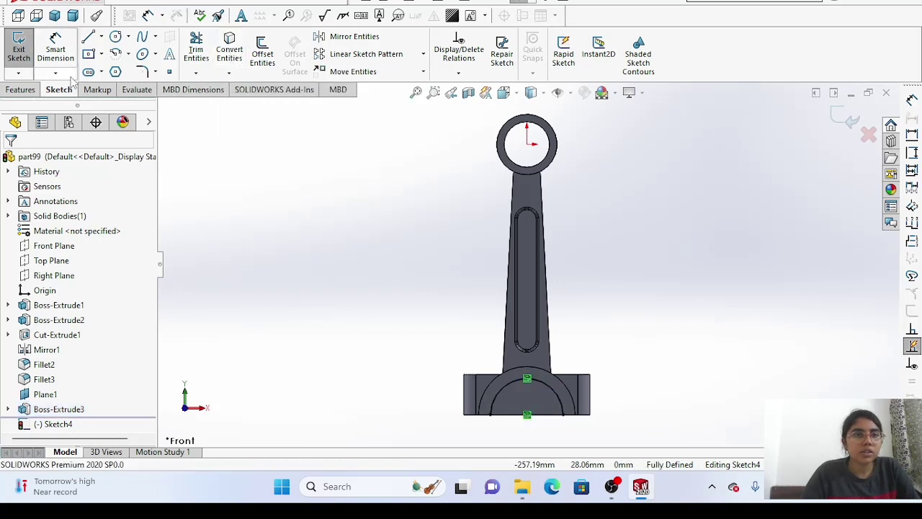
Cut-extrude the semicircular profile Through All to clear the material inside the half ring.
left_click(20, 89)
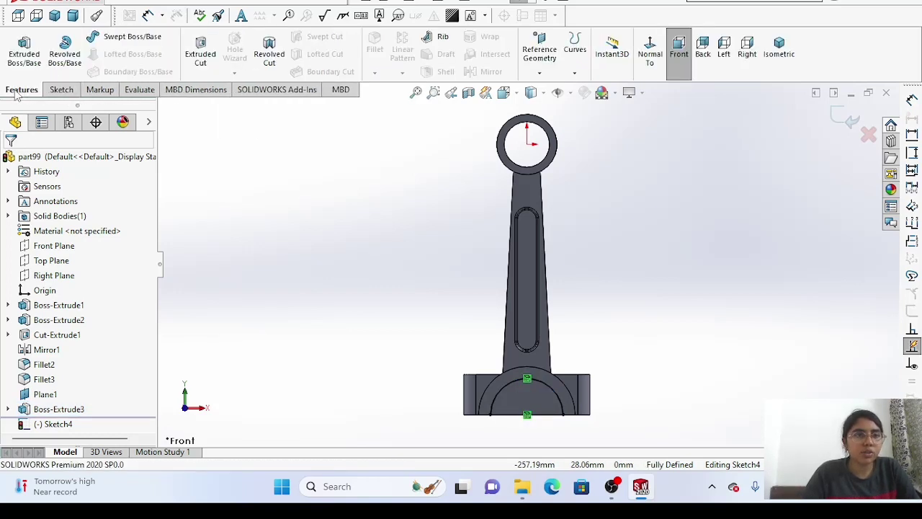
left_click(197, 50)
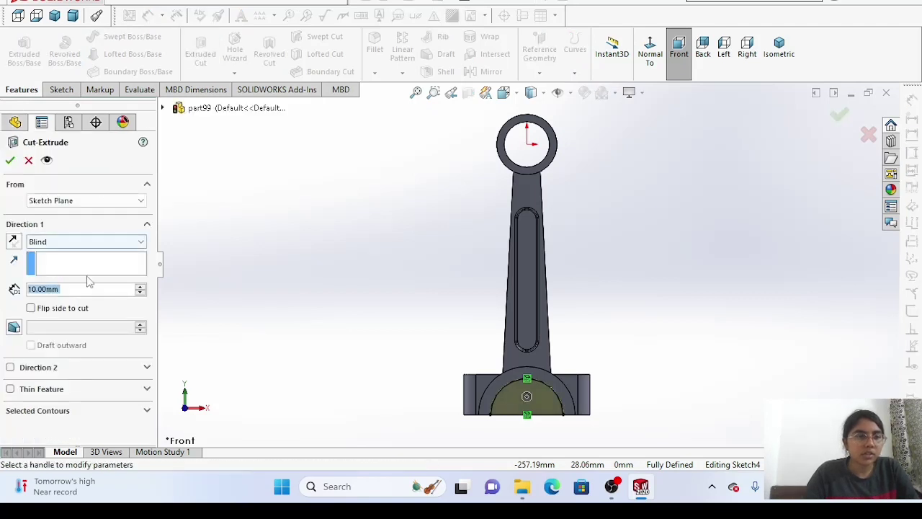
left_click(41, 242)
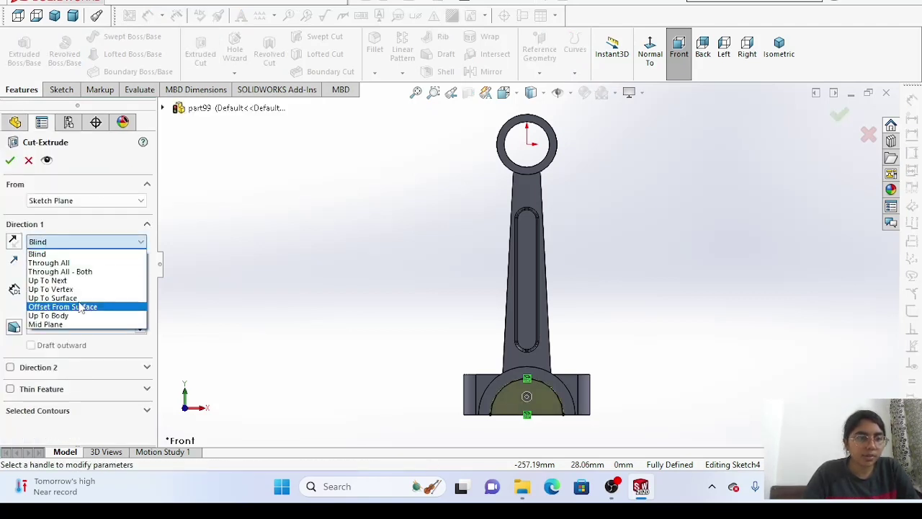
left_click(76, 263)
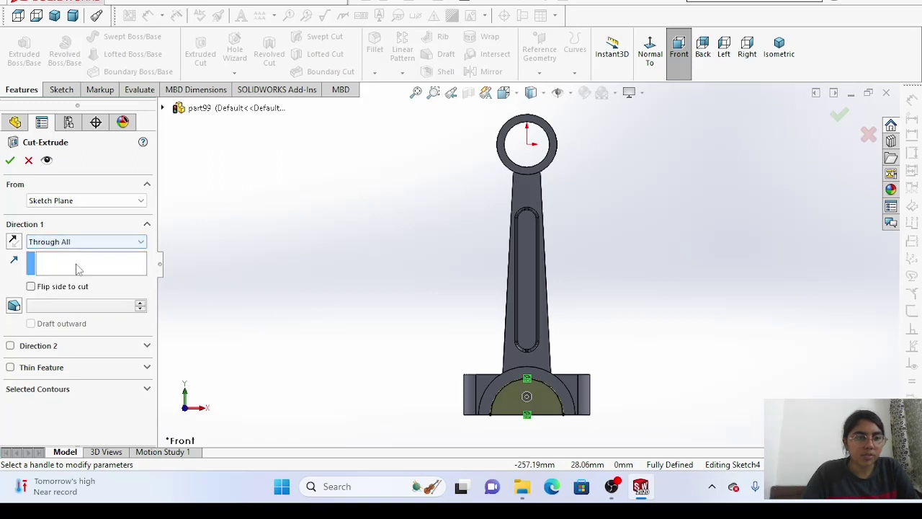
left_click(10, 161)
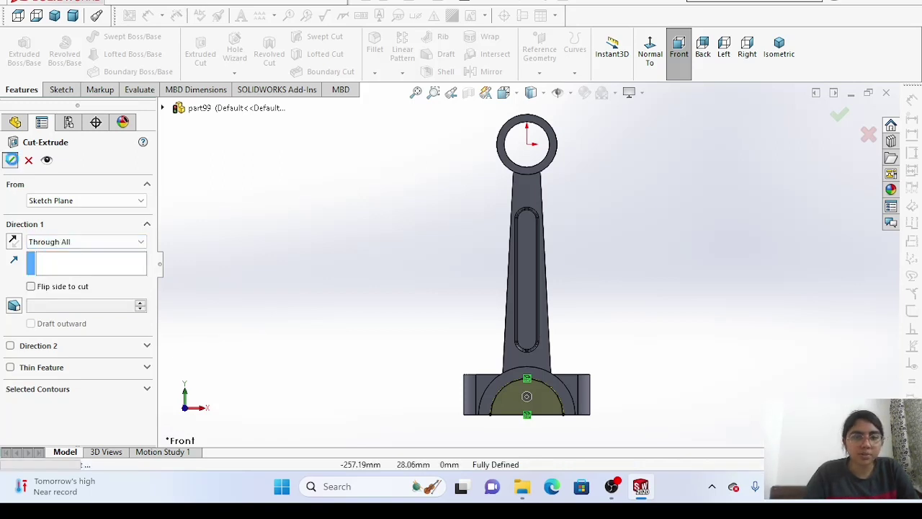
right_click(299, 274)
left_click(262, 247)
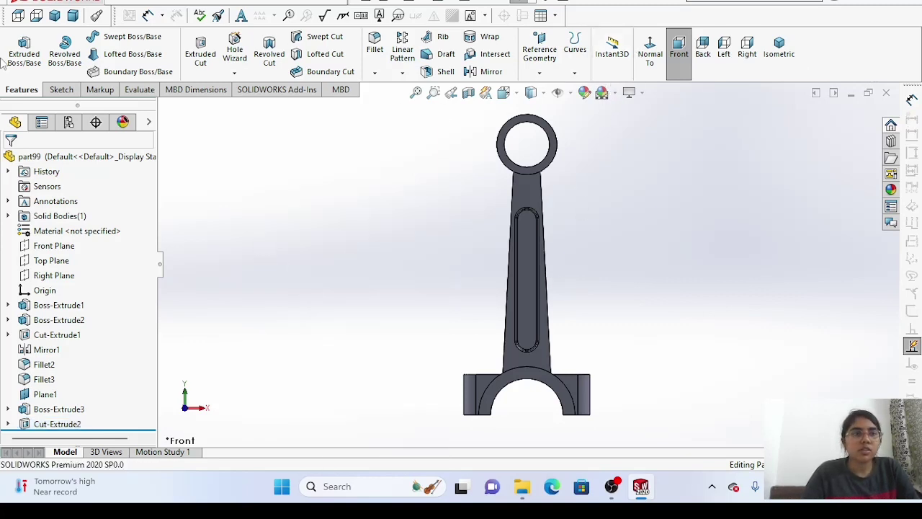
Start a sketch on the side lugs' top face and draw a circle of about 4.8 mm radius concentric with the left lug's rounded end.
right_click(303, 226)
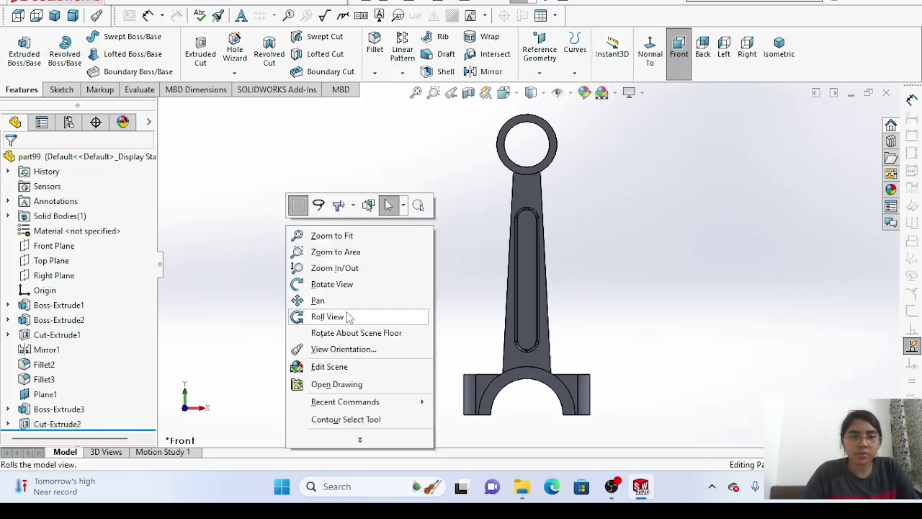
left_click(35, 16)
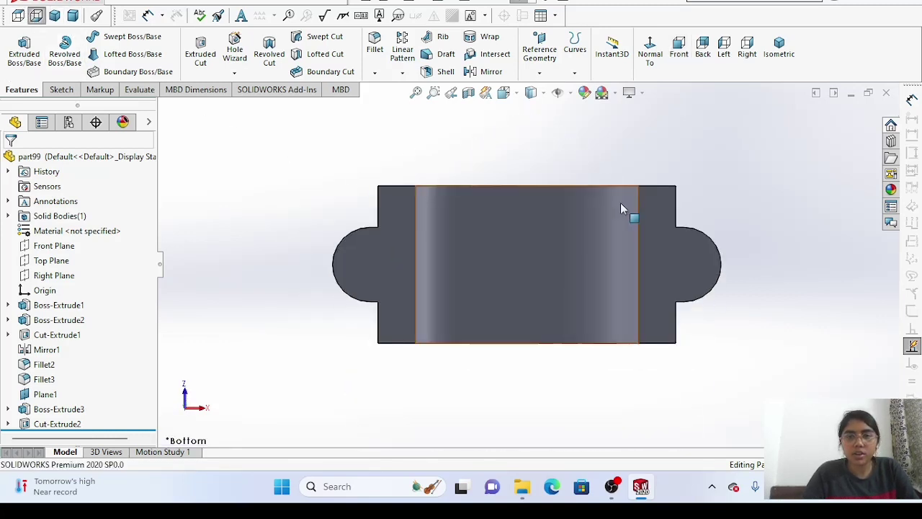
left_click(18, 15)
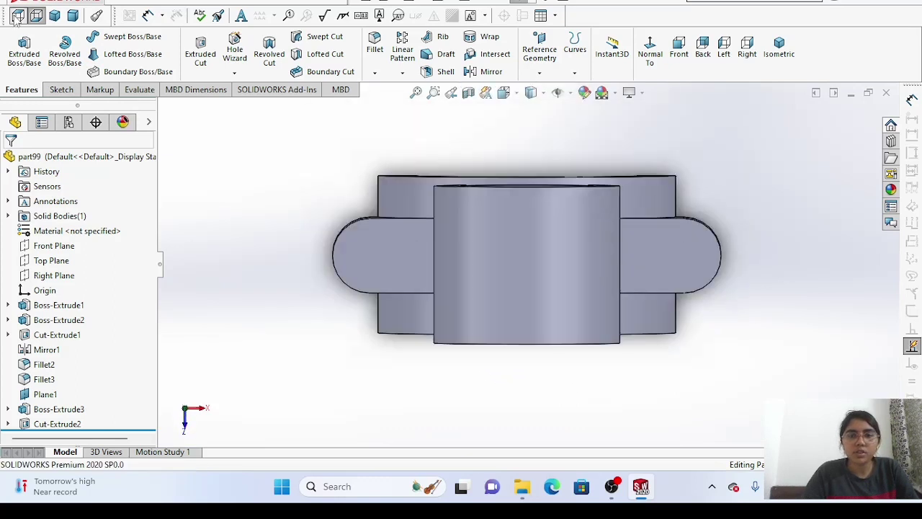
left_click(687, 261)
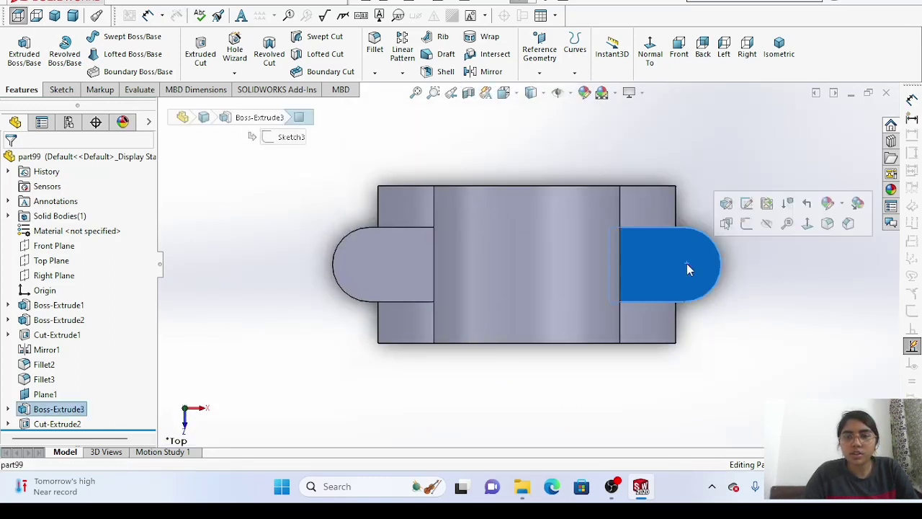
left_click(741, 225)
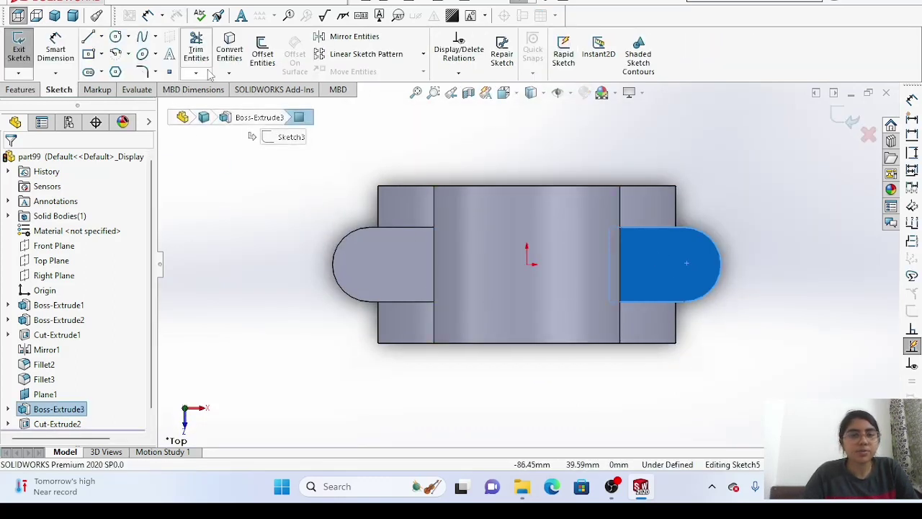
left_click(115, 36)
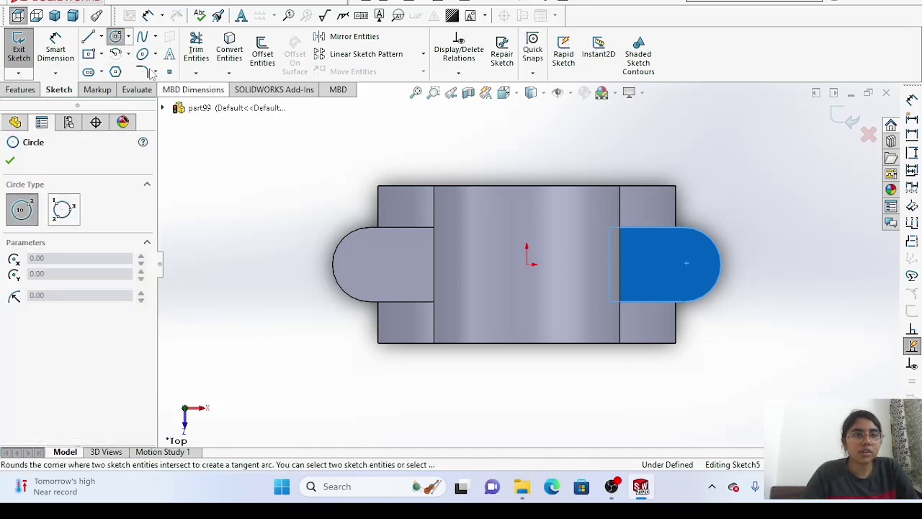
left_click(369, 264)
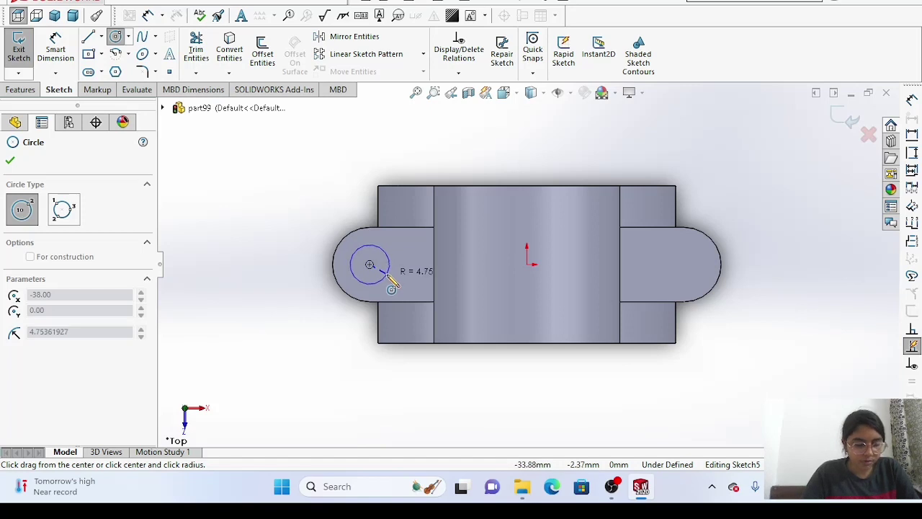
left_click(389, 276)
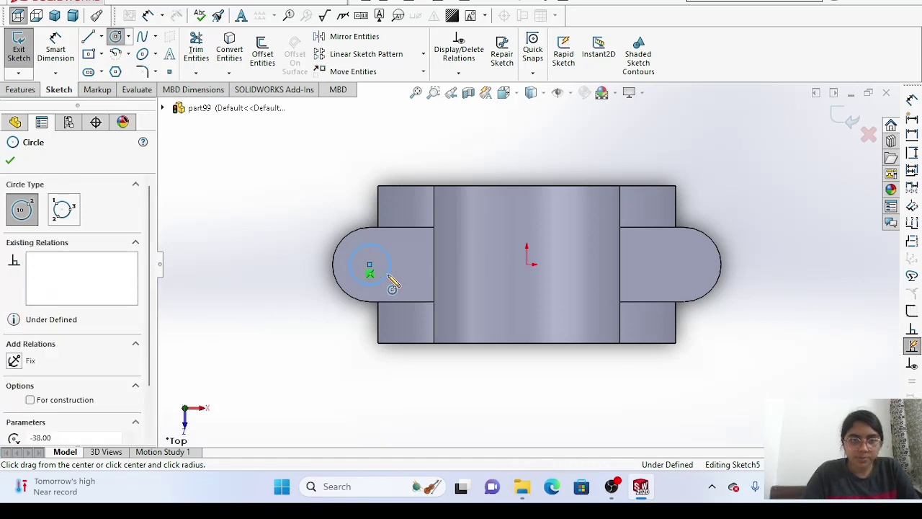
left_click(718, 279)
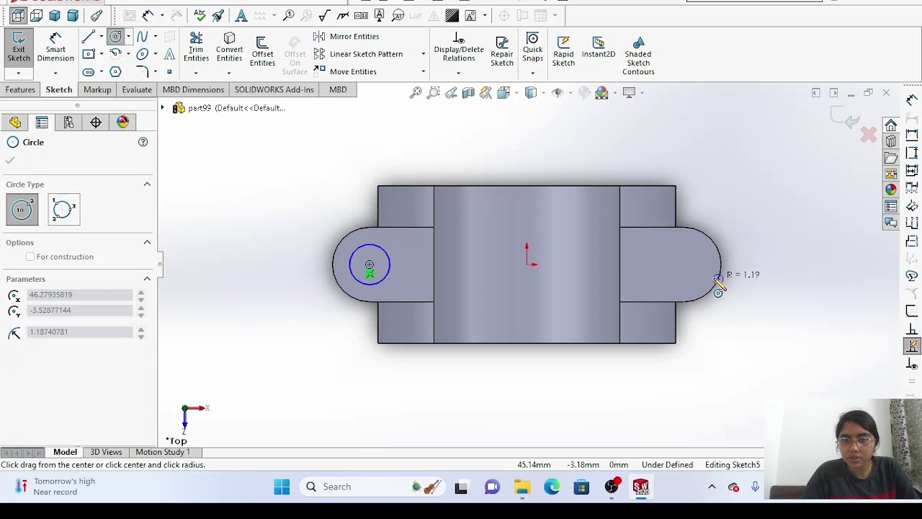
key("Escape")
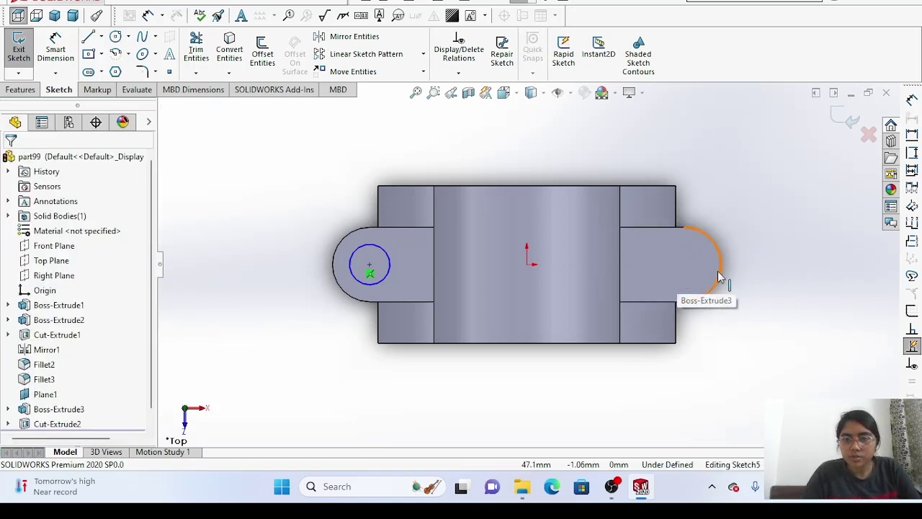
Sketch a second circle concentric with the rounded end of the opposite lug.
left_click(116, 37)
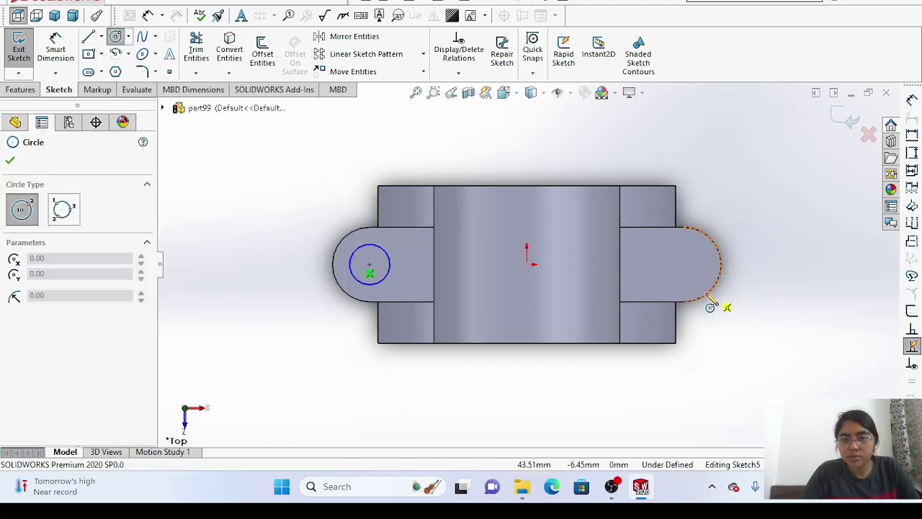
left_click(685, 264)
left_click(709, 265)
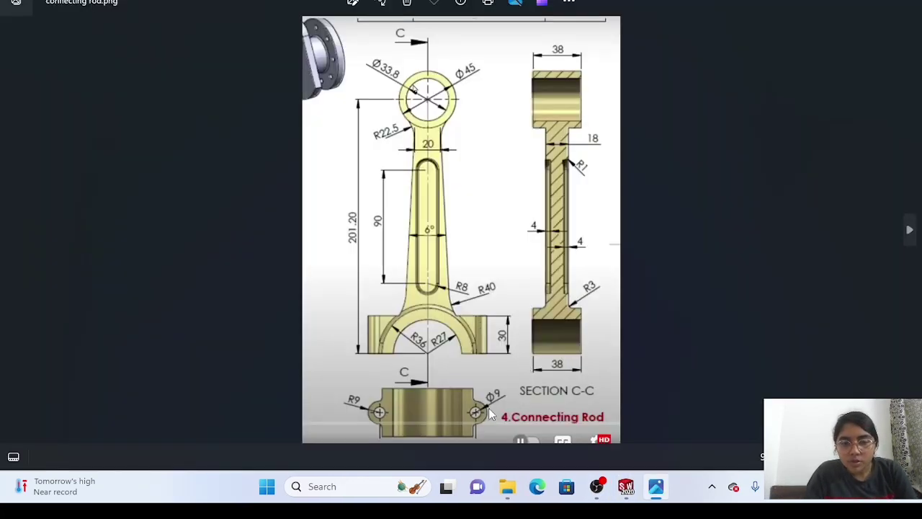
mouse_move(656, 504)
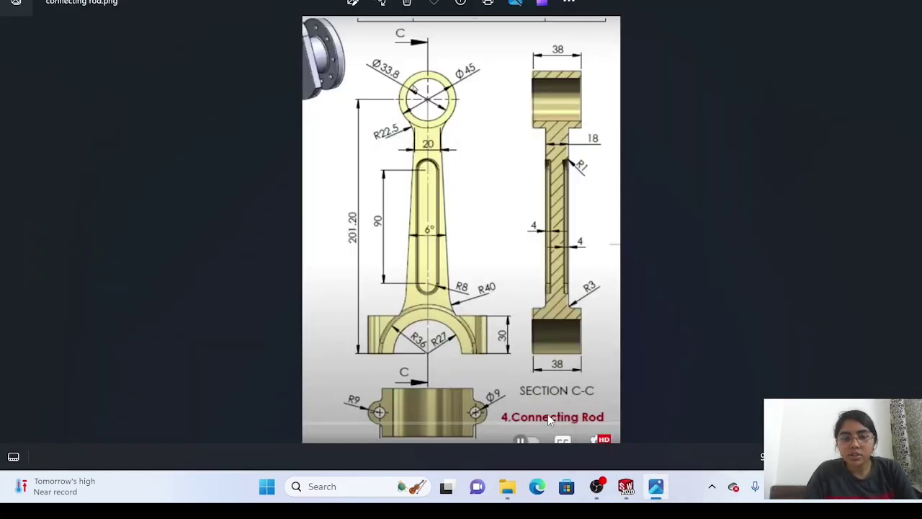
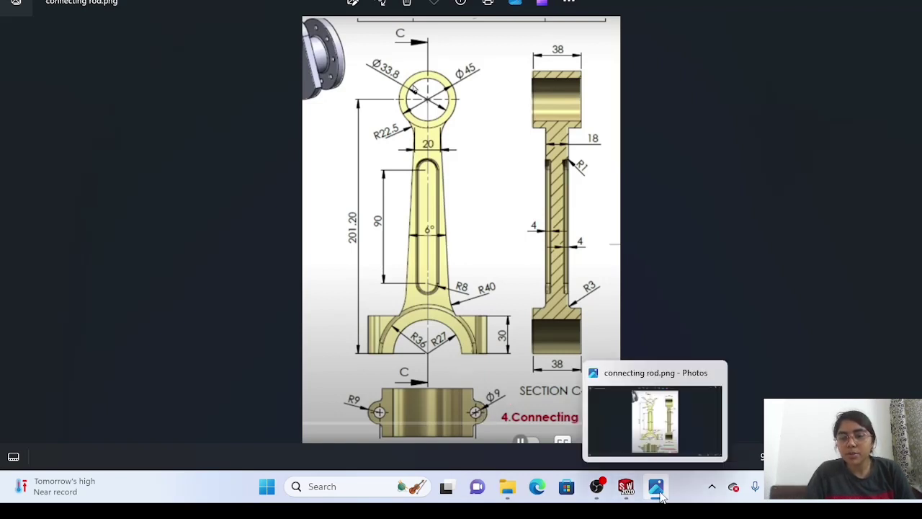
Return to SOLIDWORKS and dimension the right lug's sketched circle to a 9 mm diameter.
mouse_move(627, 492)
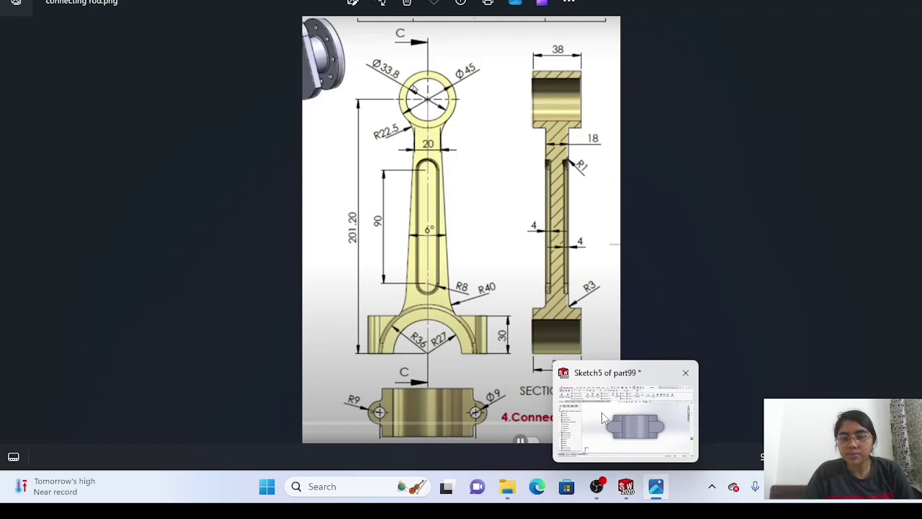
left_click(602, 412)
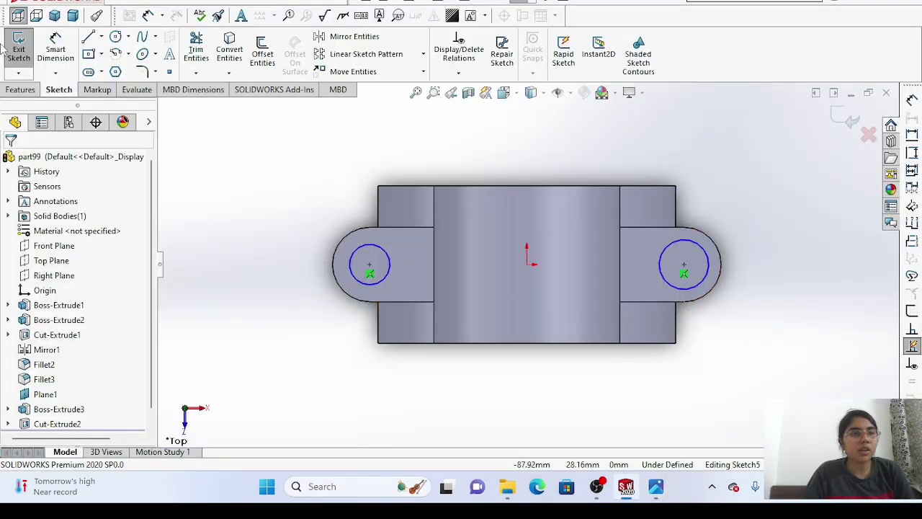
left_click(56, 49)
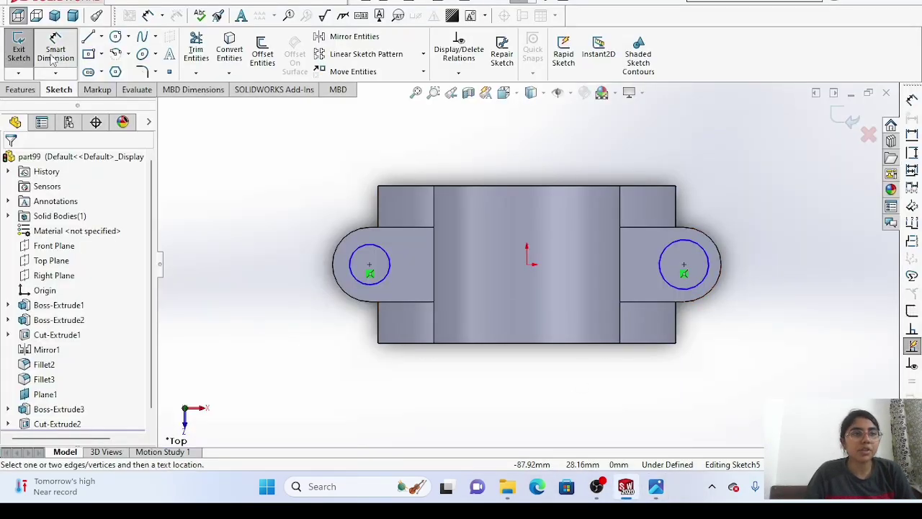
left_click(706, 287)
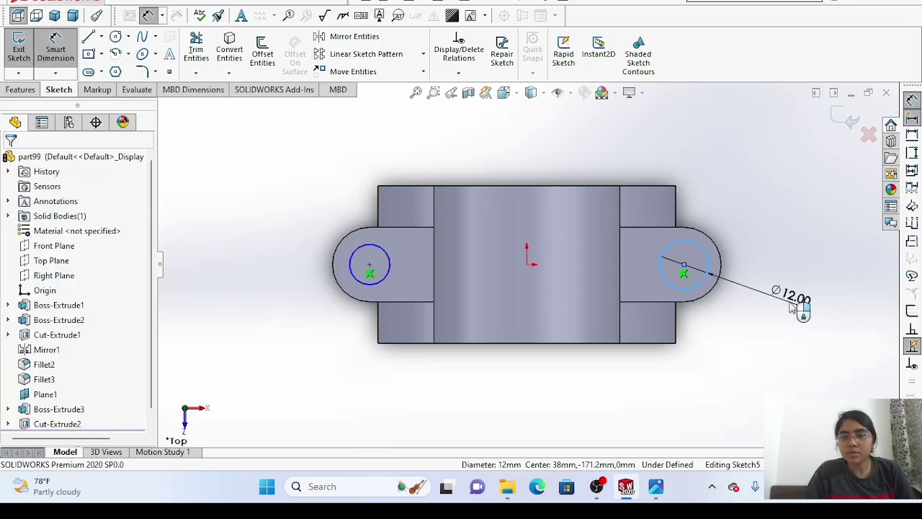
left_click(792, 308)
key("BackSpace")
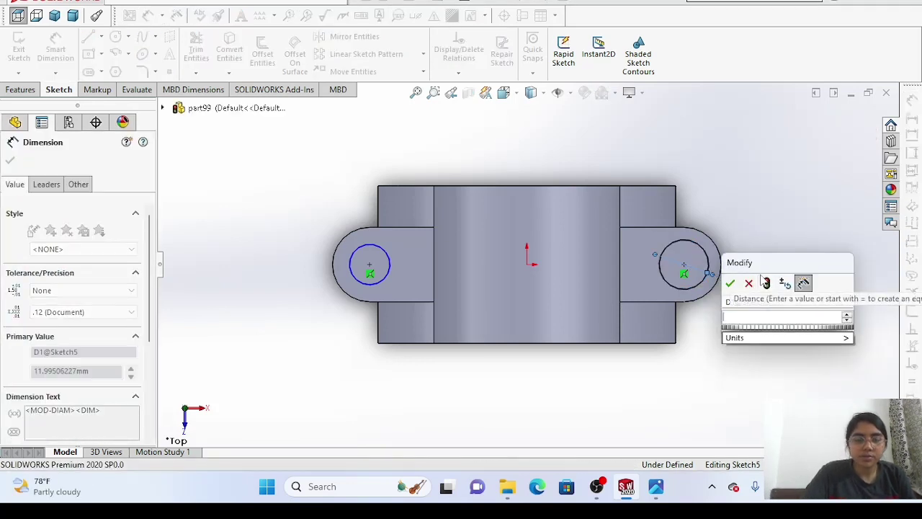
type("9")
key("Return")
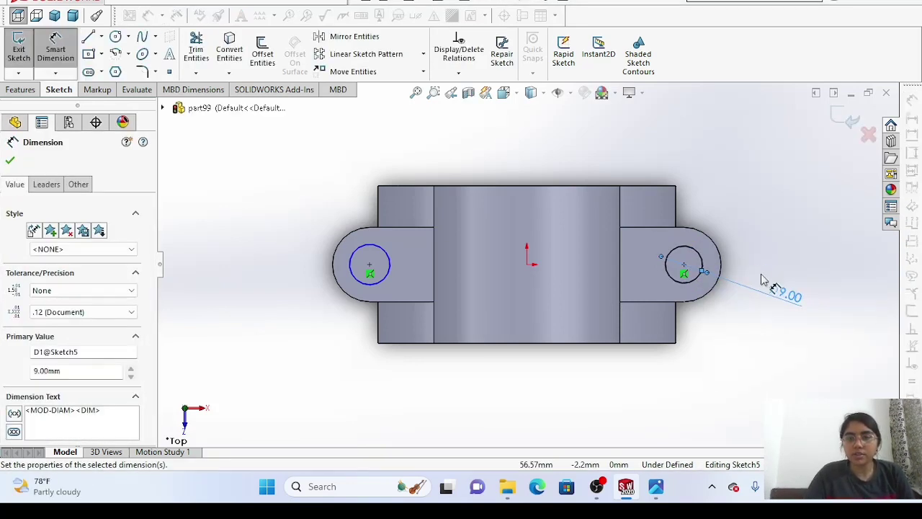
key("Escape")
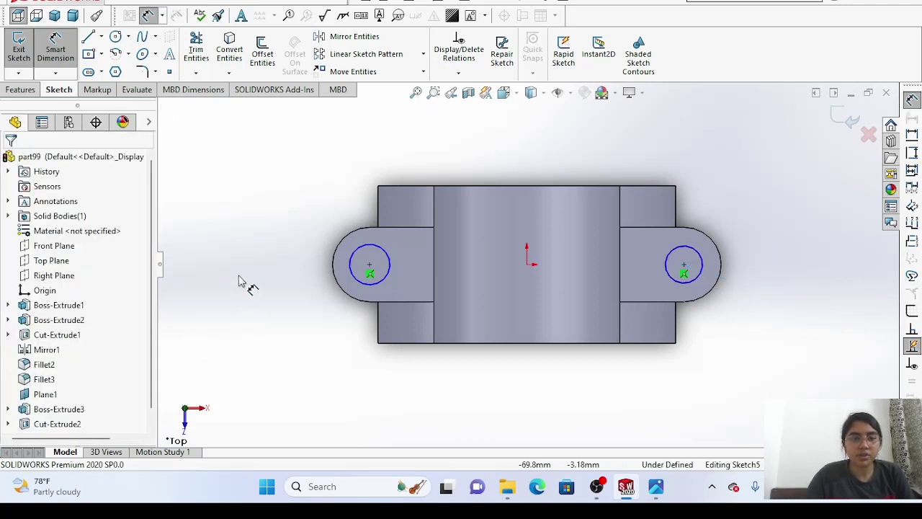
Dimension the left lug's sketched circle to a 9 mm diameter.
left_click(366, 285)
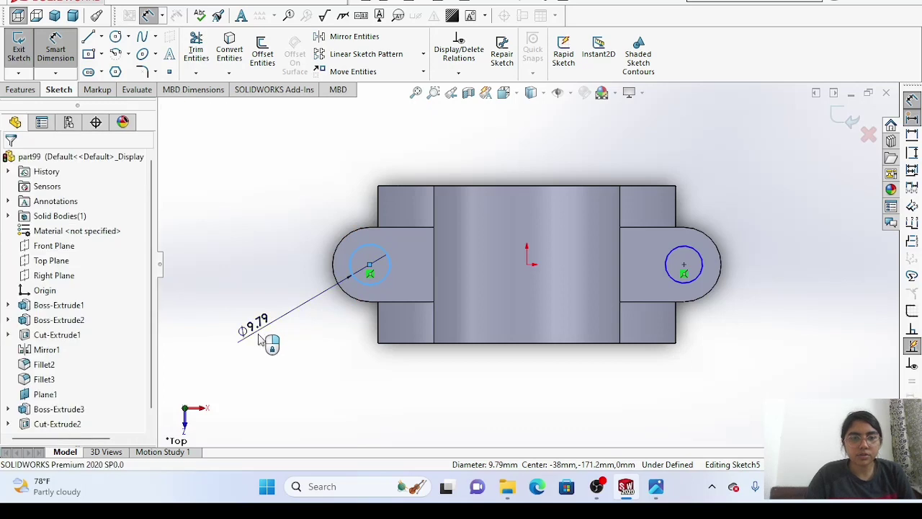
left_click(258, 338)
type("9")
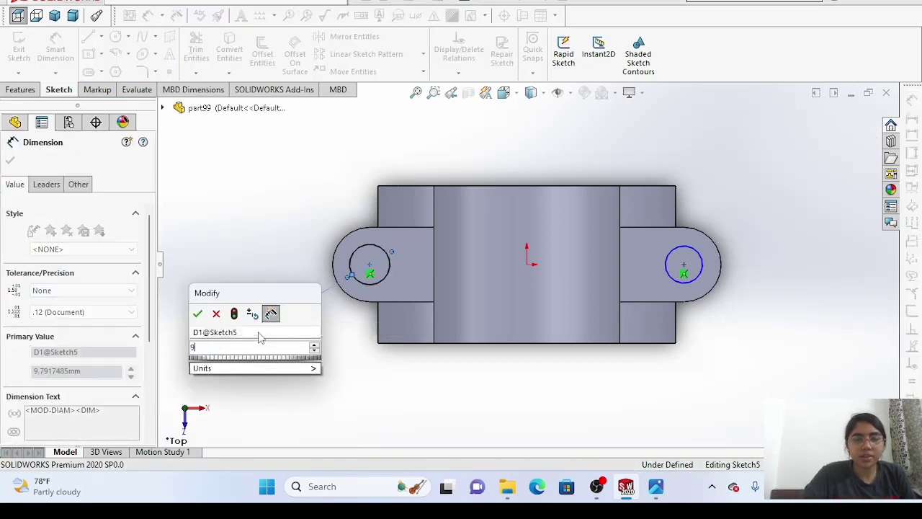
key("Return")
key("Escape")
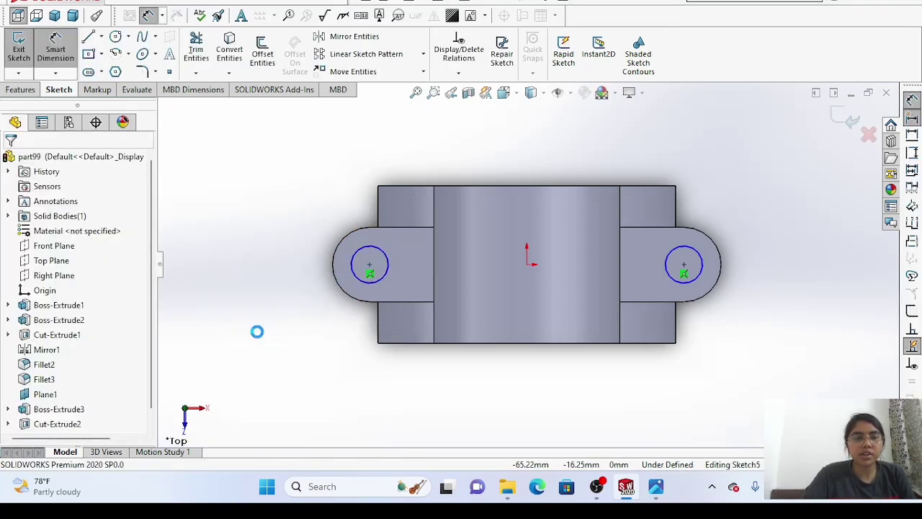
Cut-extrude both lug circles Through All to make the bolt holes.
left_click(33, 90)
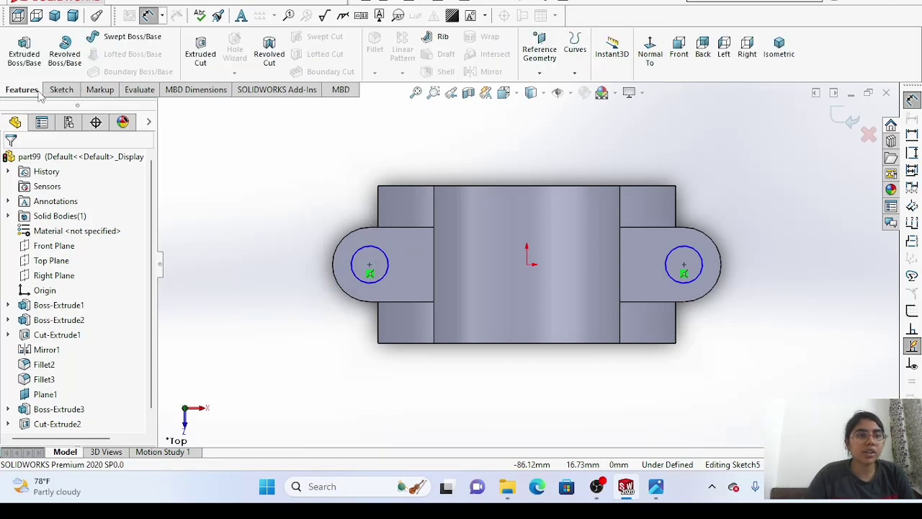
left_click(190, 56)
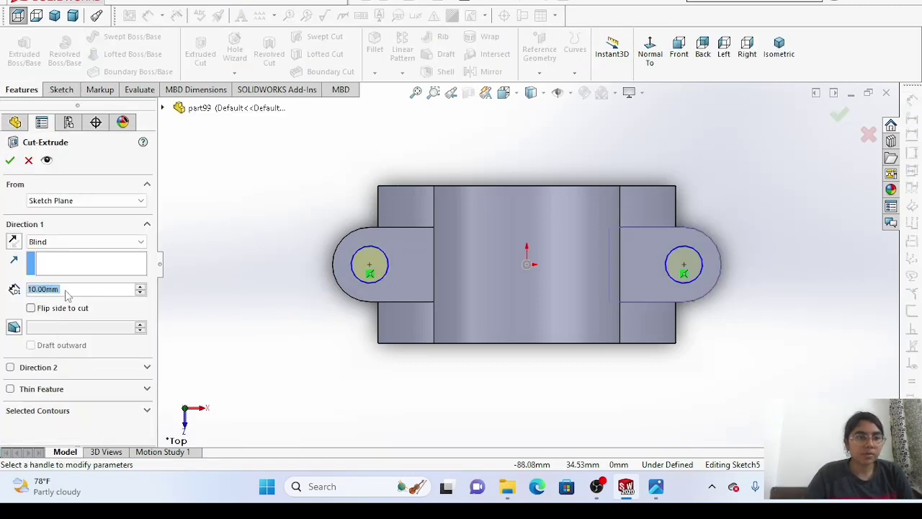
left_click(72, 242)
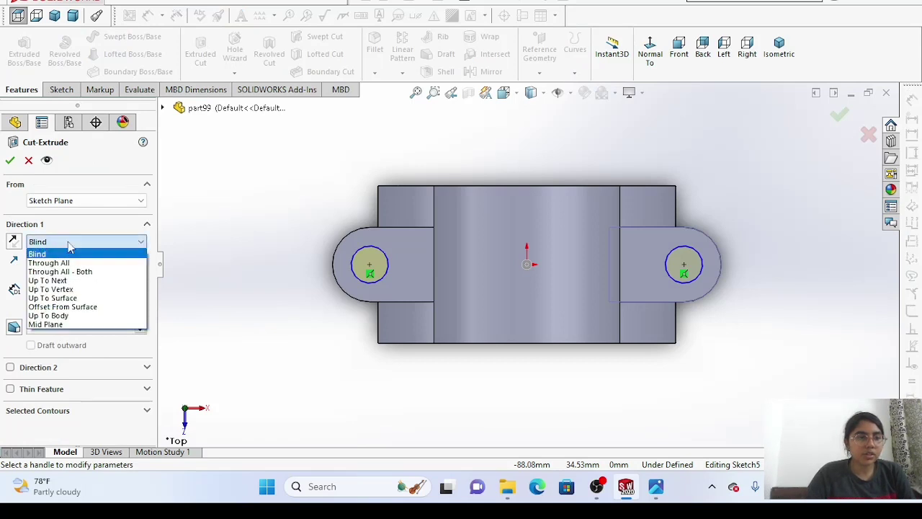
left_click(73, 264)
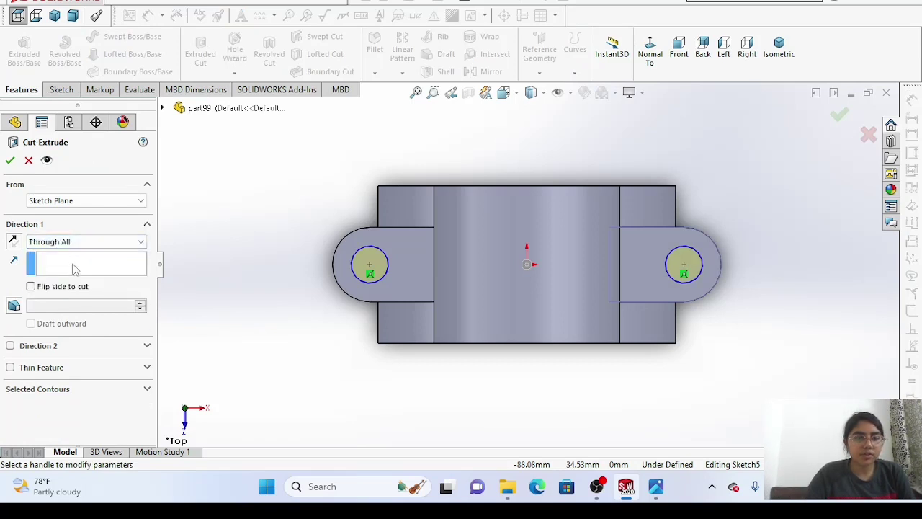
left_click(10, 160)
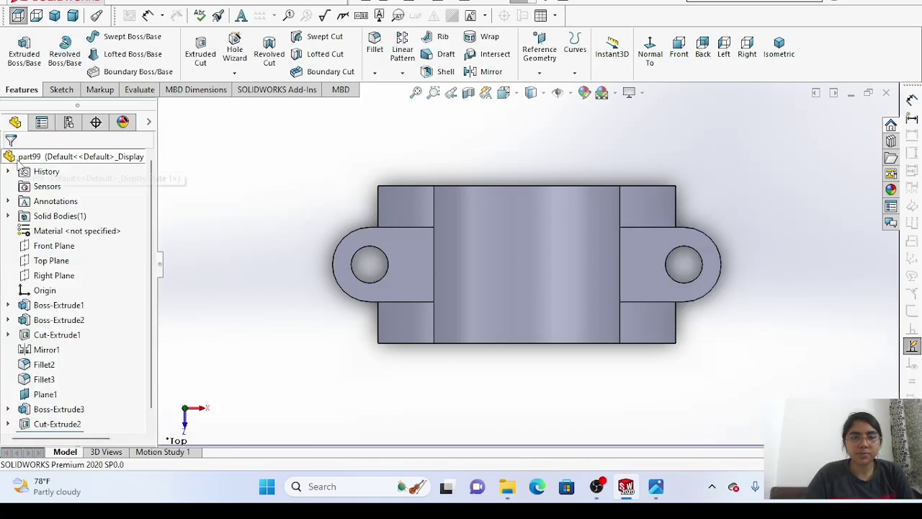
Examine the bolt holes, the slotted shank and the whole connecting rod from several angles.
right_click(192, 234)
mouse_move(245, 230)
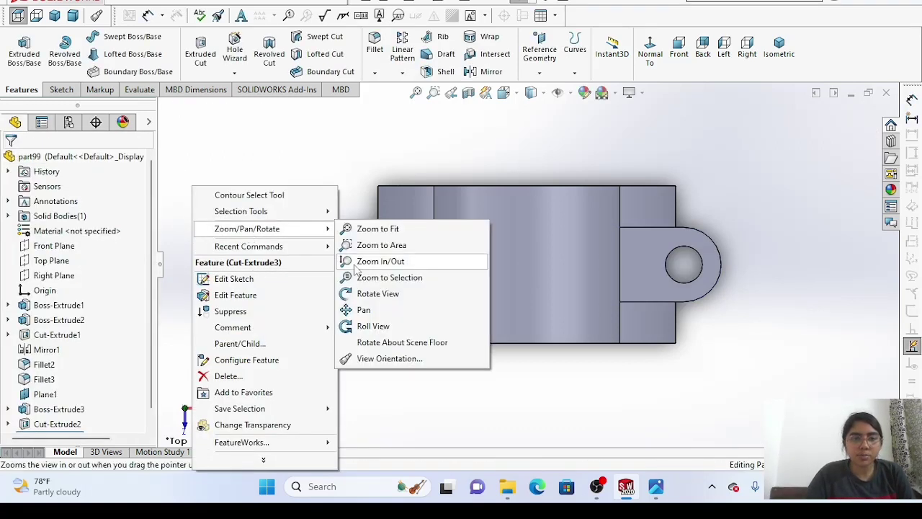
left_click(369, 292)
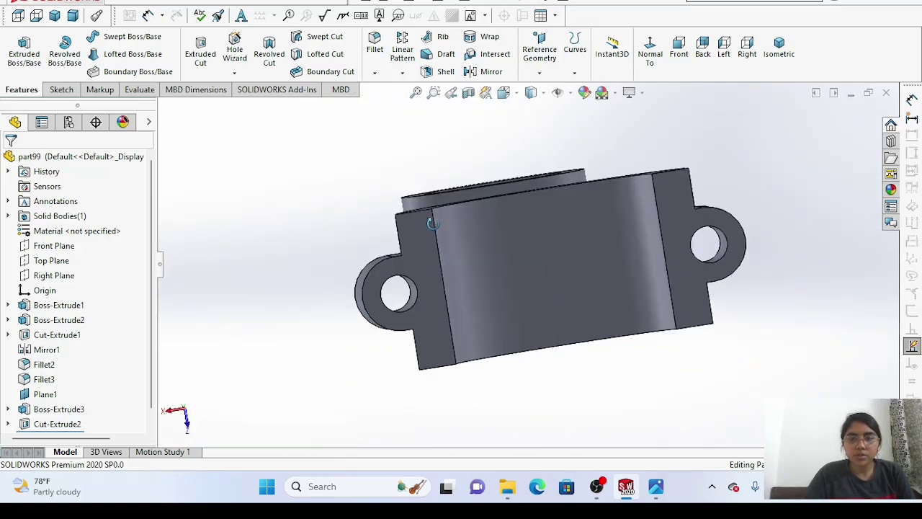
left_click_drag(430, 218, 429, 216)
middle_click_drag(431, 228, 347, 304)
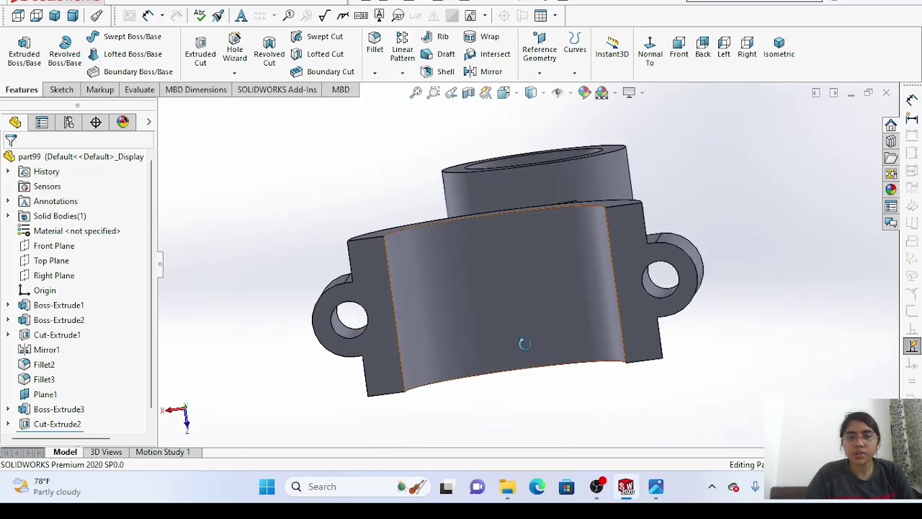
middle_click_drag(233, 200, 173, 292)
scroll(180, 274, "down", 4)
left_click(415, 94)
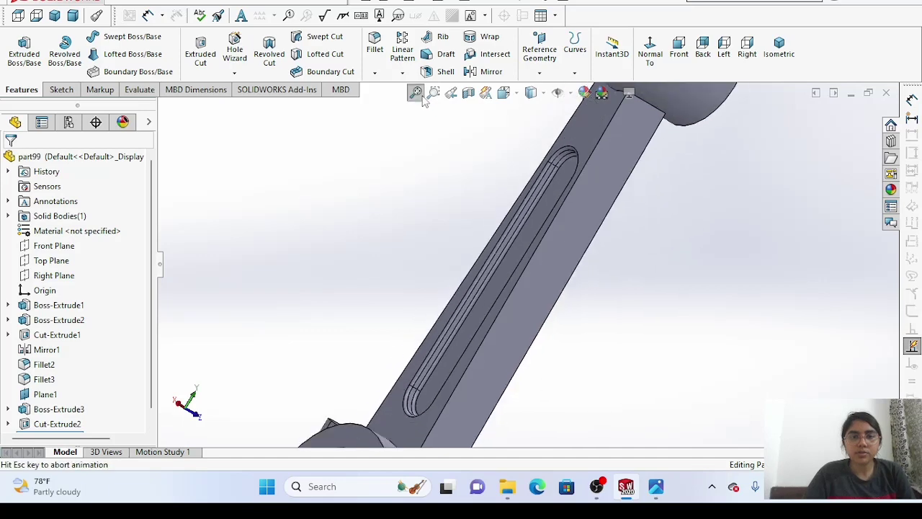
middle_click_drag(350, 270, 447, 374)
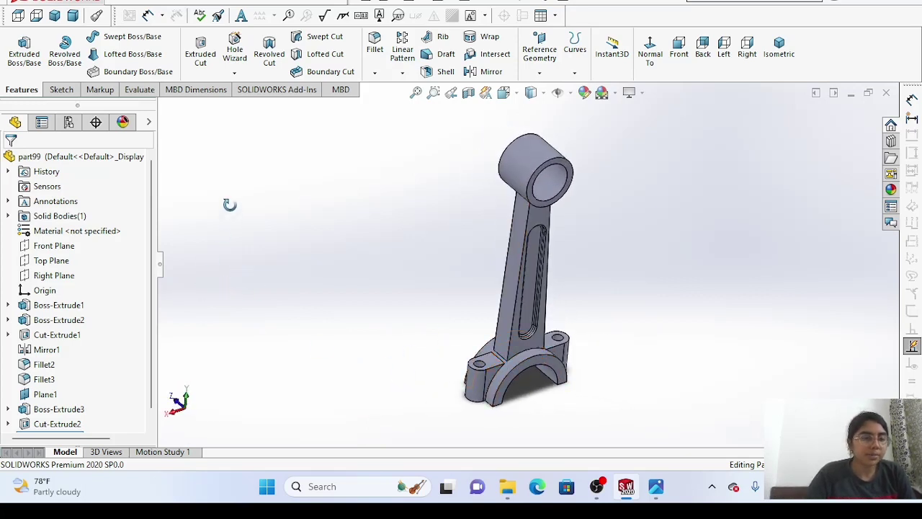
right_click(220, 308)
left_click(274, 131)
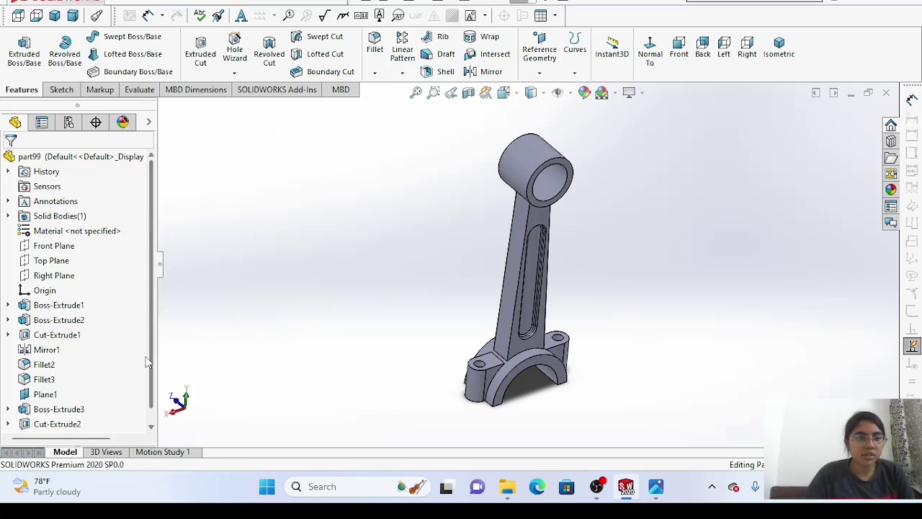
Roll the model back to just after Boss-Extrude2 and fillet one side edge between shank and big end with a 40 mm radius.
left_click_drag(151, 345, 133, 315)
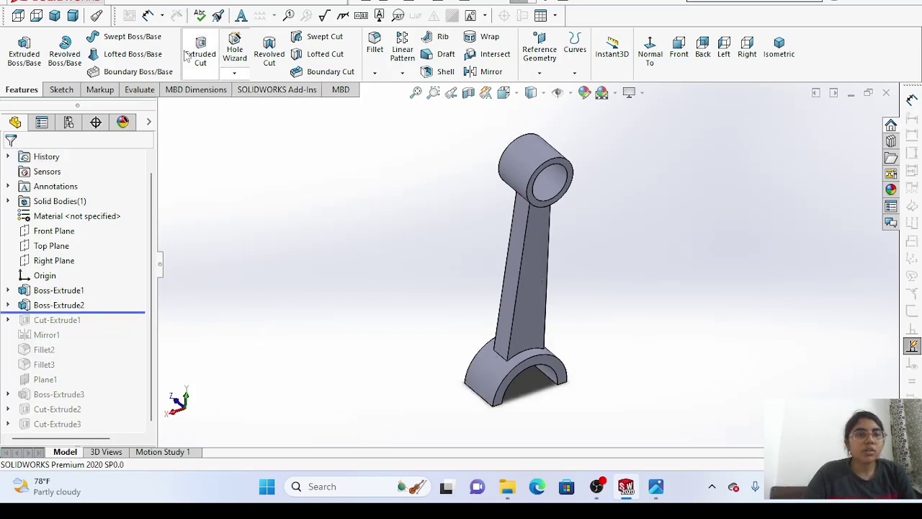
left_click(373, 49)
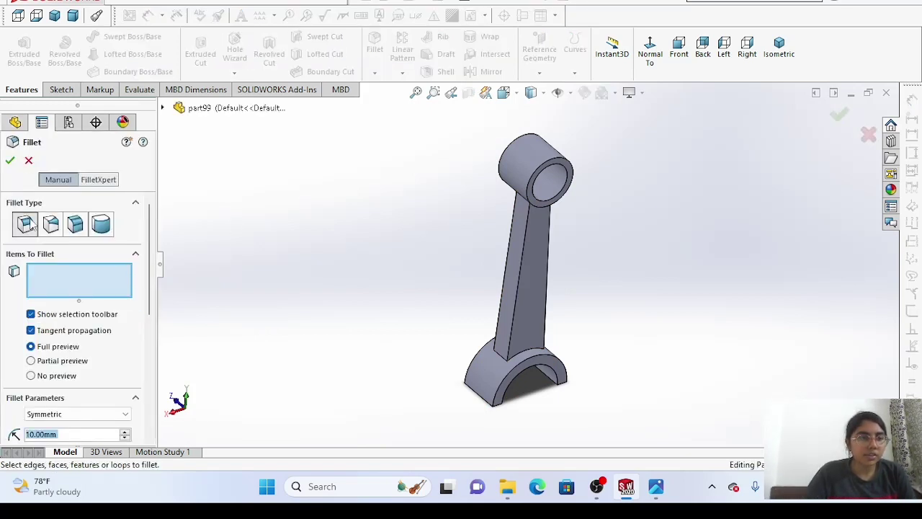
left_click(77, 434)
key("BackSpace")
key("BackSpace")
key("BackSpace")
key("BackSpace")
key("BackSpace")
key("BackSpace")
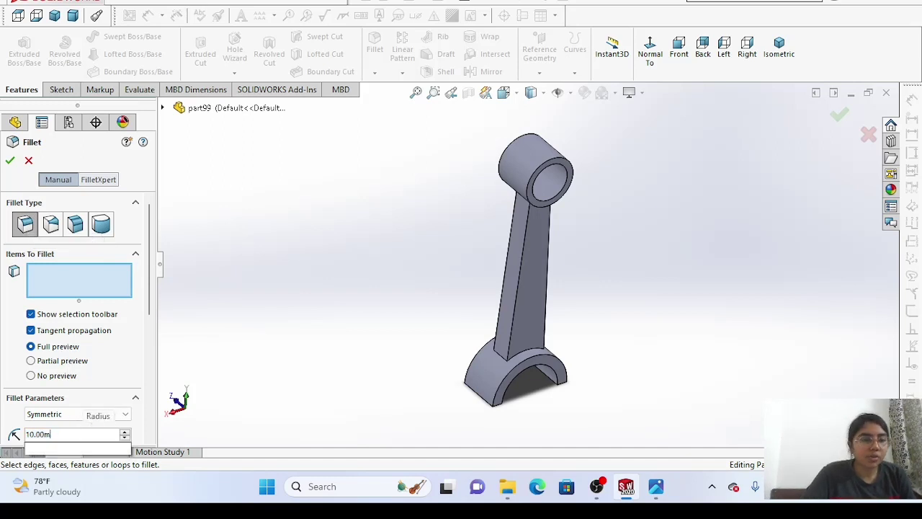
type("40")
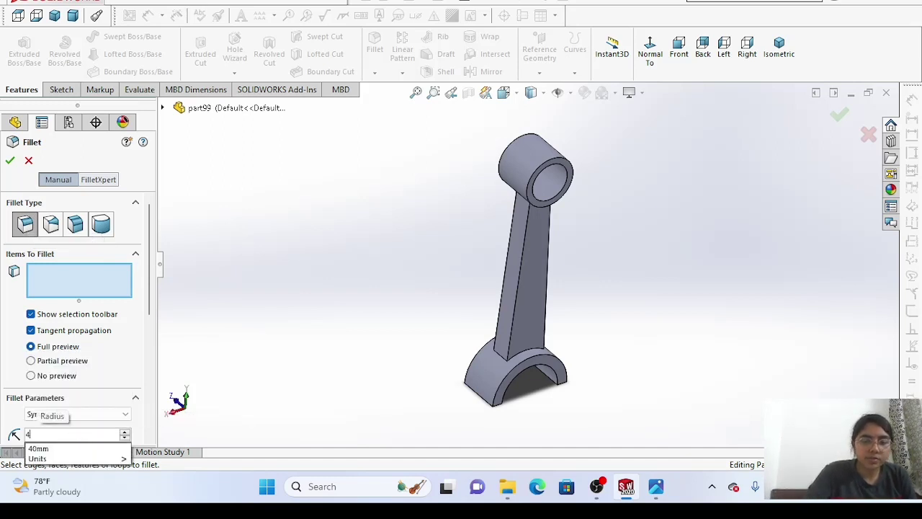
key("Return")
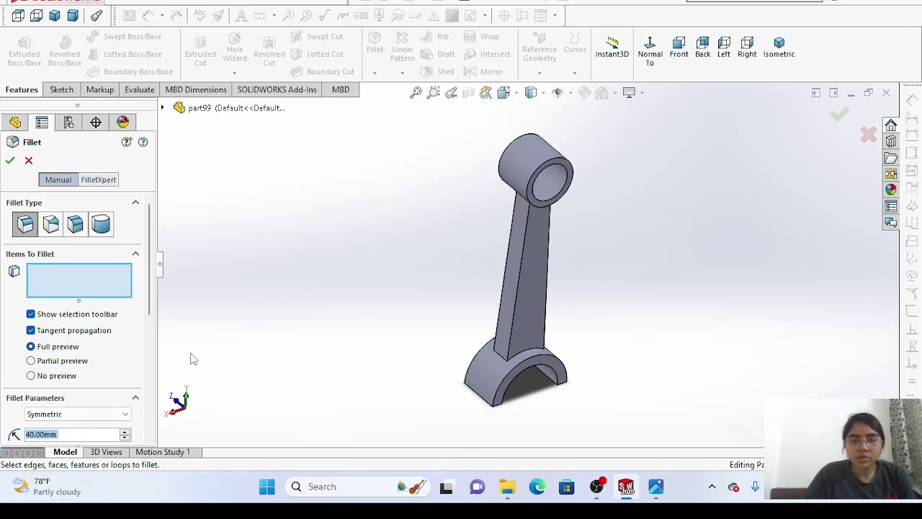
left_click(497, 358)
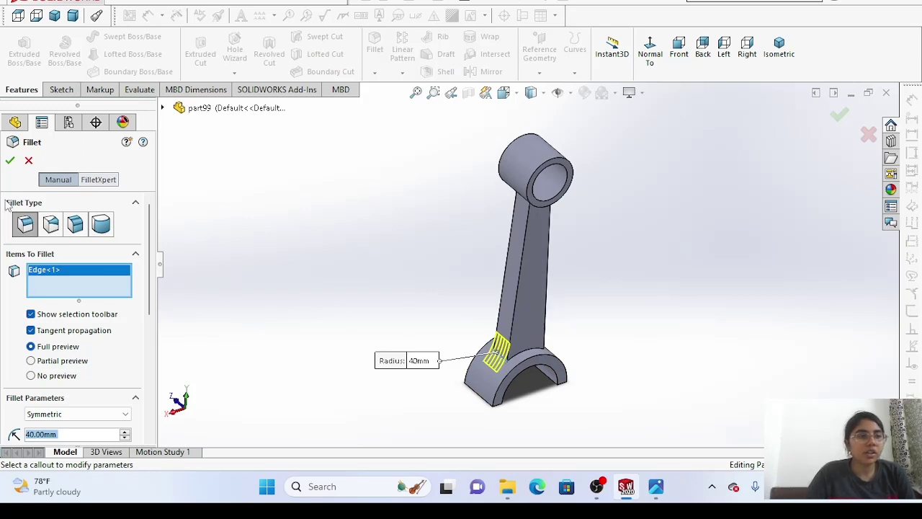
left_click(9, 161)
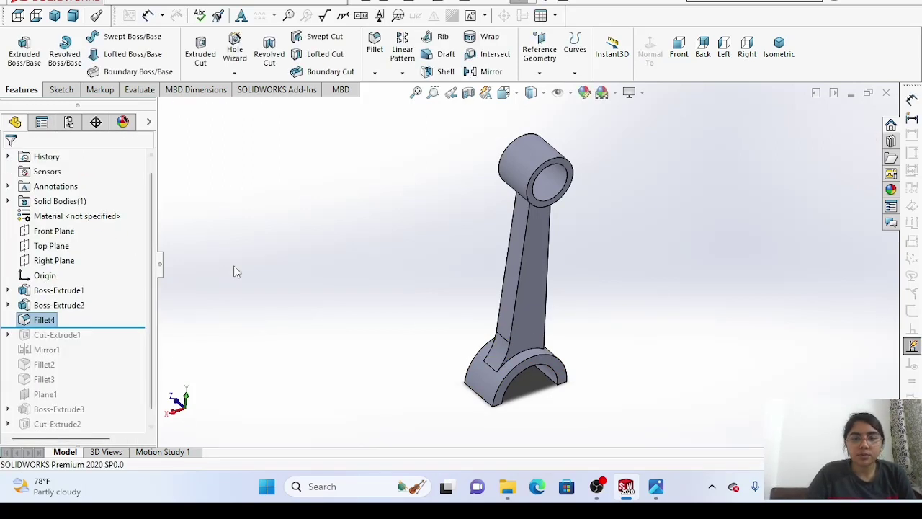
Add a 40 mm fillet to the opposite side edge where the shank meets the big end's half ring.
key("Right")
key("Right")
key("Right")
key("Left")
key("Left")
key("Left")
key("Left")
key("Left")
key("Left")
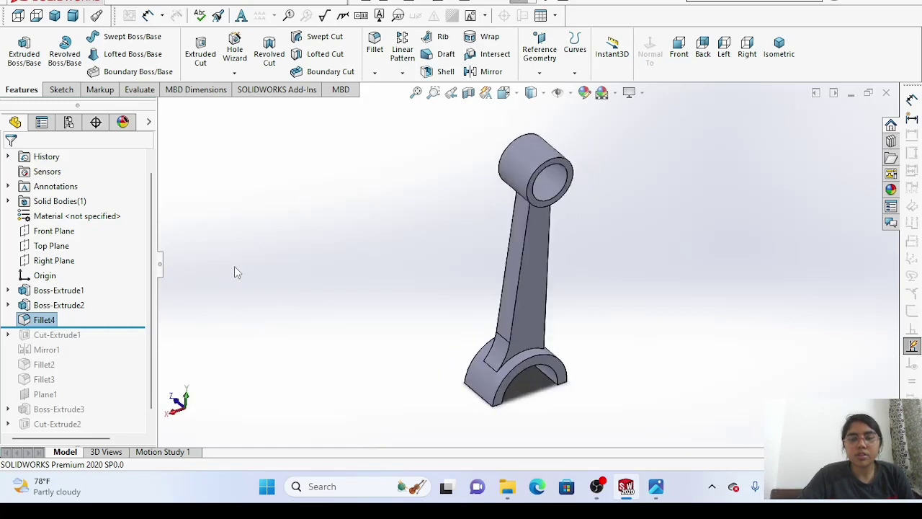
key("Left")
key("Left")
key("Left")
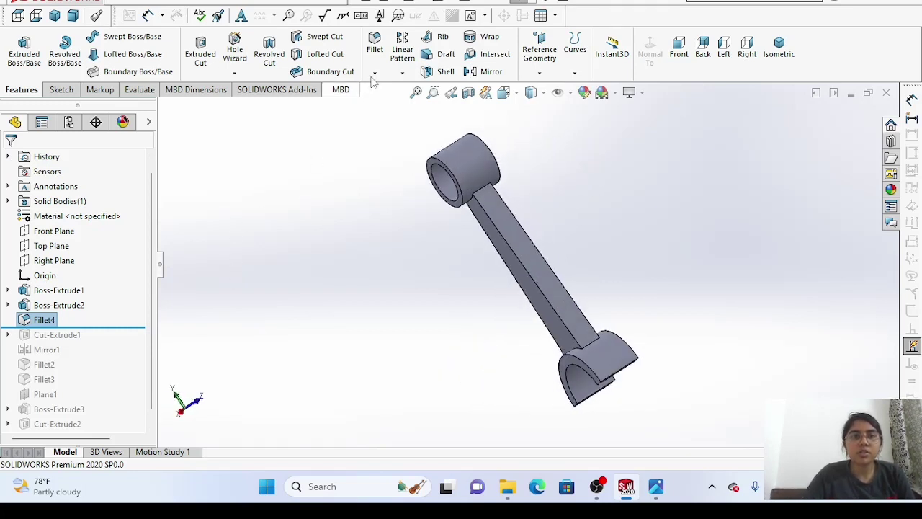
left_click(375, 50)
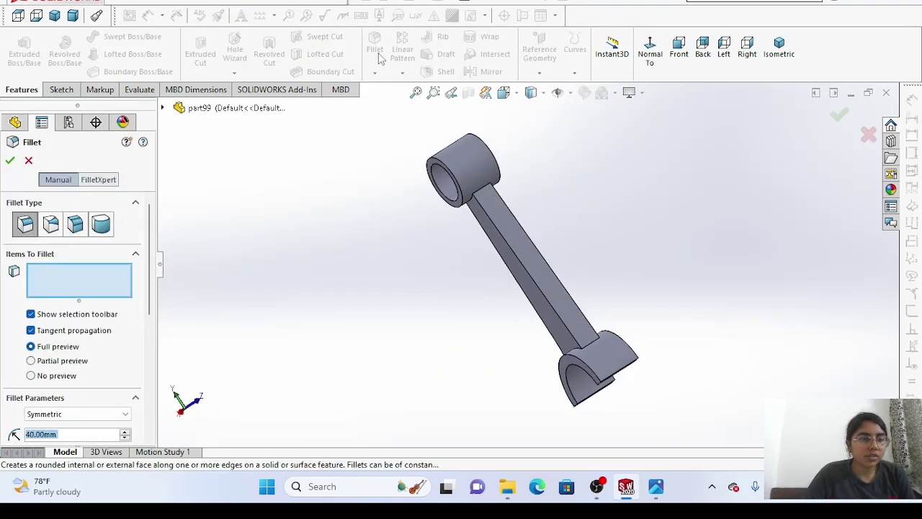
left_click(591, 338)
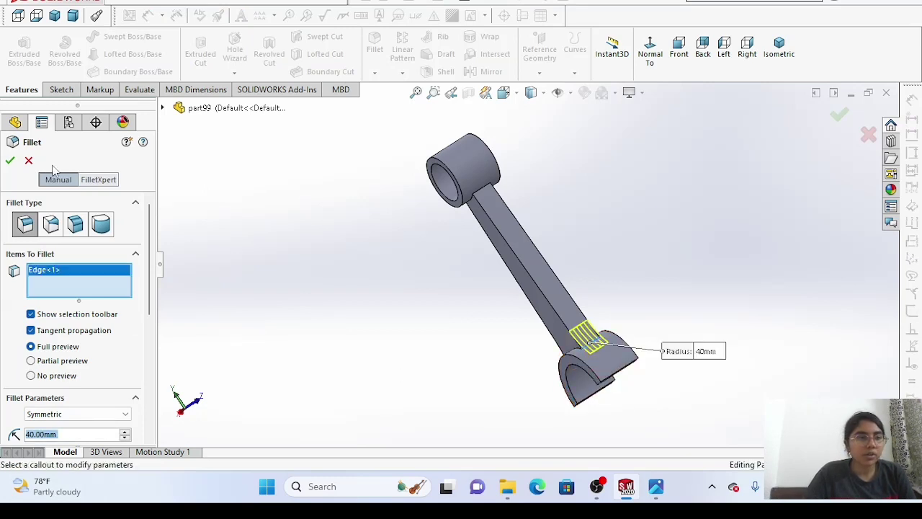
left_click(11, 160)
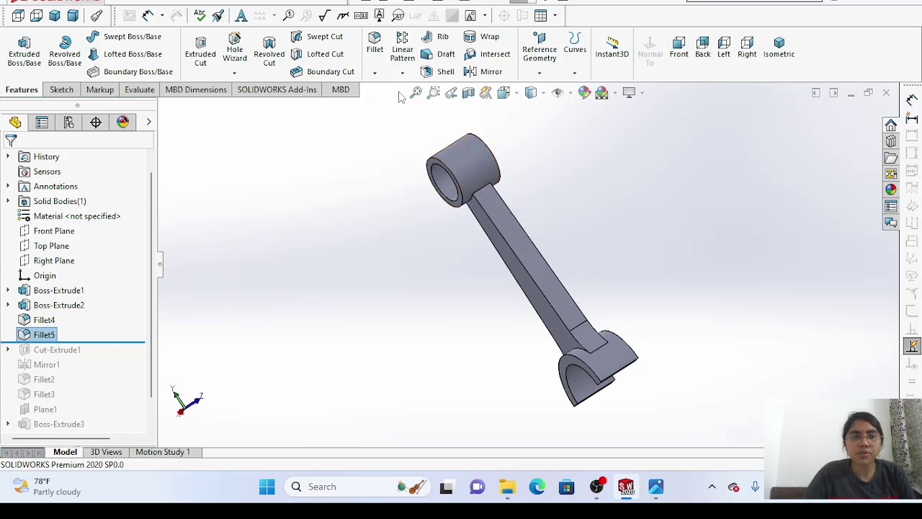
Add a 40 mm fillet to one side edge where the shank meets the small end's cylinder.
left_click(375, 62)
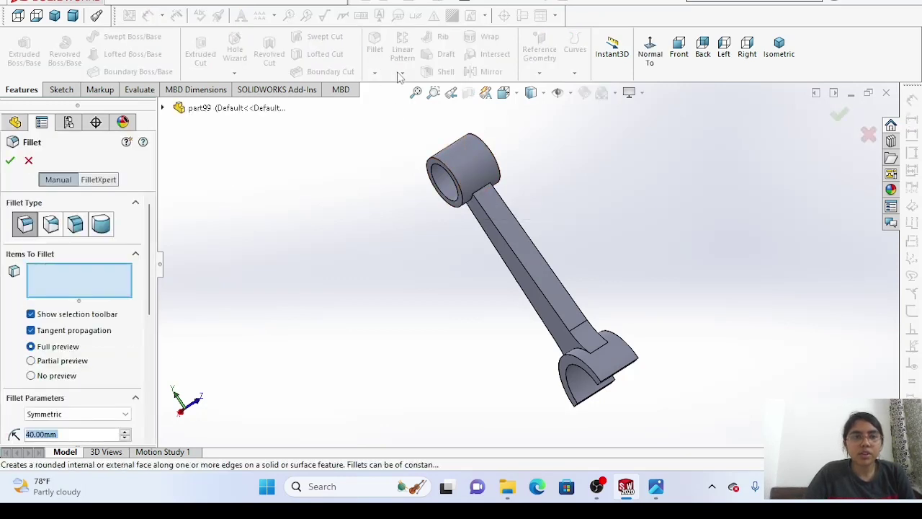
left_click(477, 199)
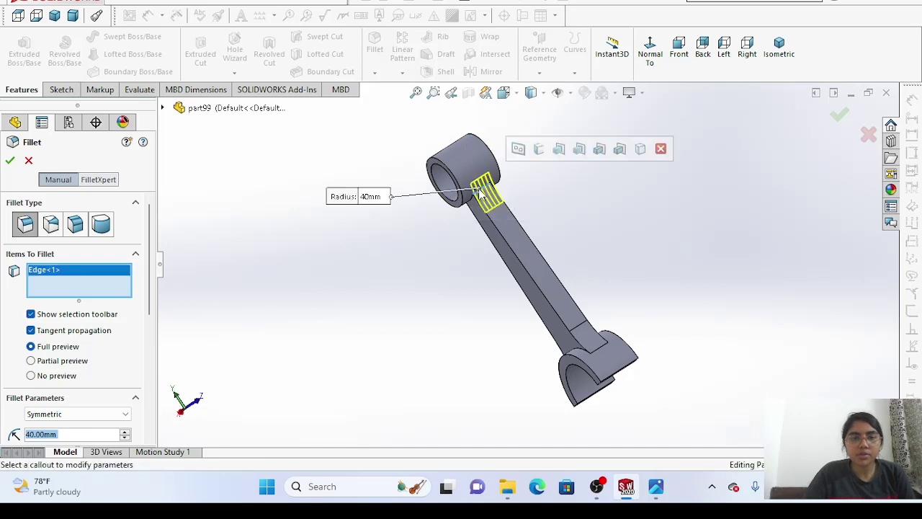
left_click(9, 160)
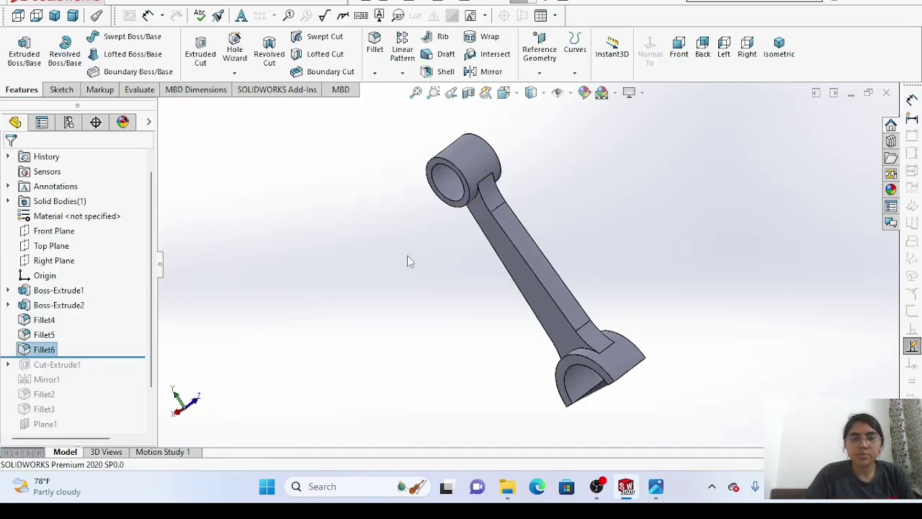
key("shift+Right")
key("shift+Right")
key("shift+Down")
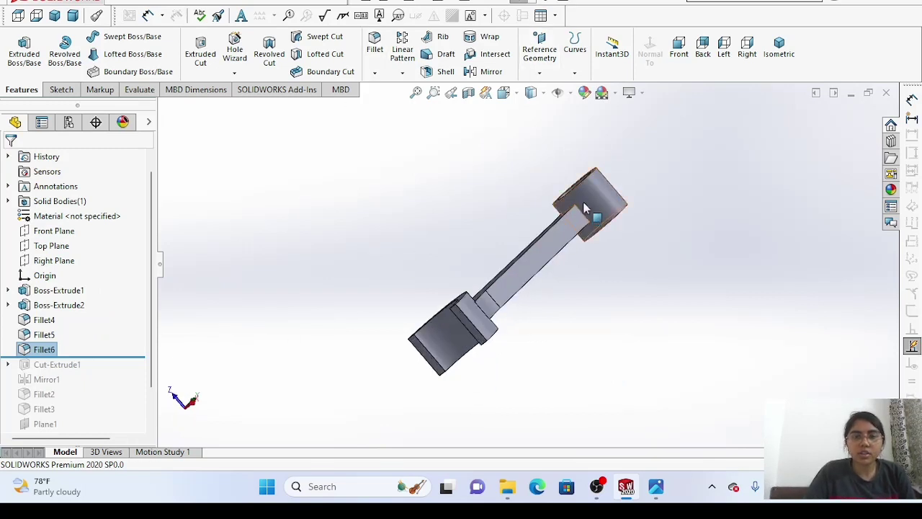
left_click(374, 43)
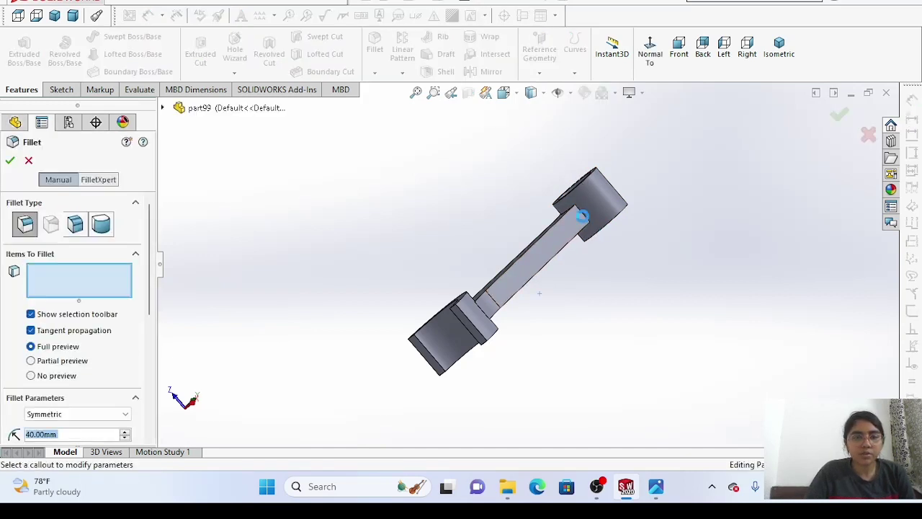
left_click(583, 227)
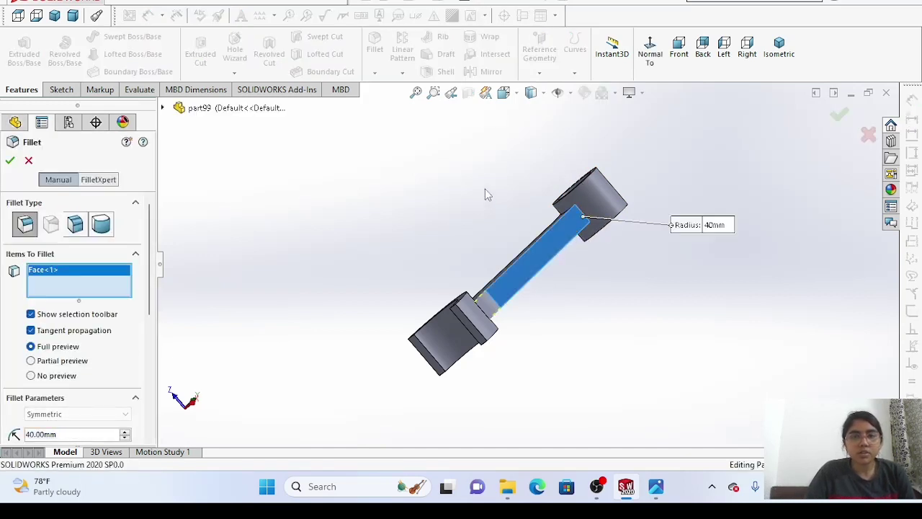
left_click(28, 162)
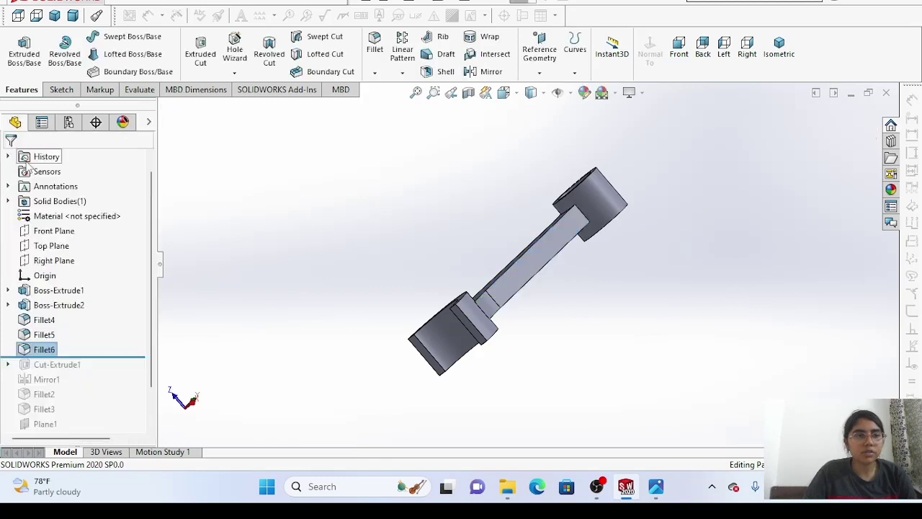
Add a 40 mm fillet to the opposite side edge where the shank meets the small end's cylinder.
left_click(374, 51)
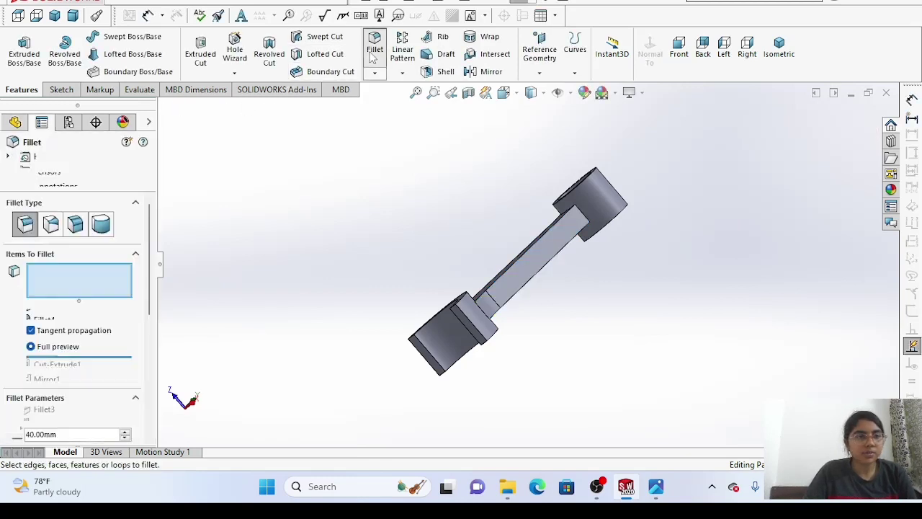
left_click(587, 223)
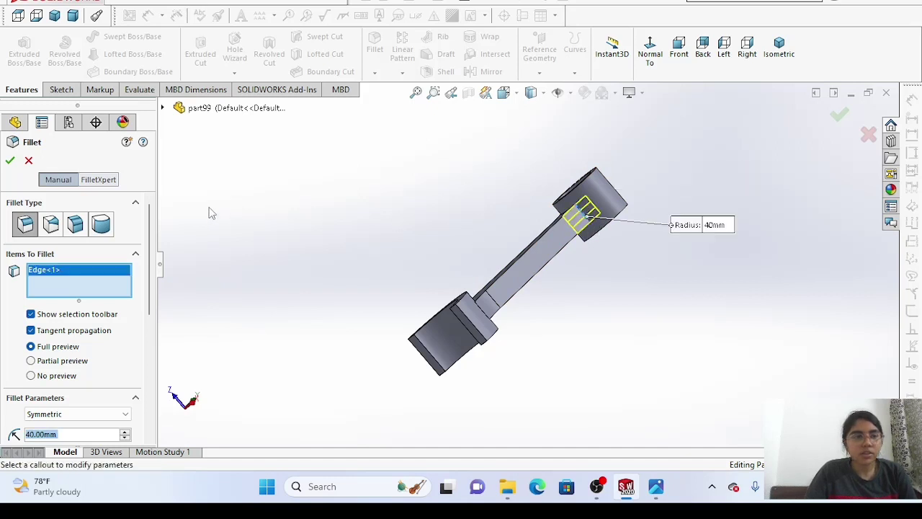
left_click(10, 160)
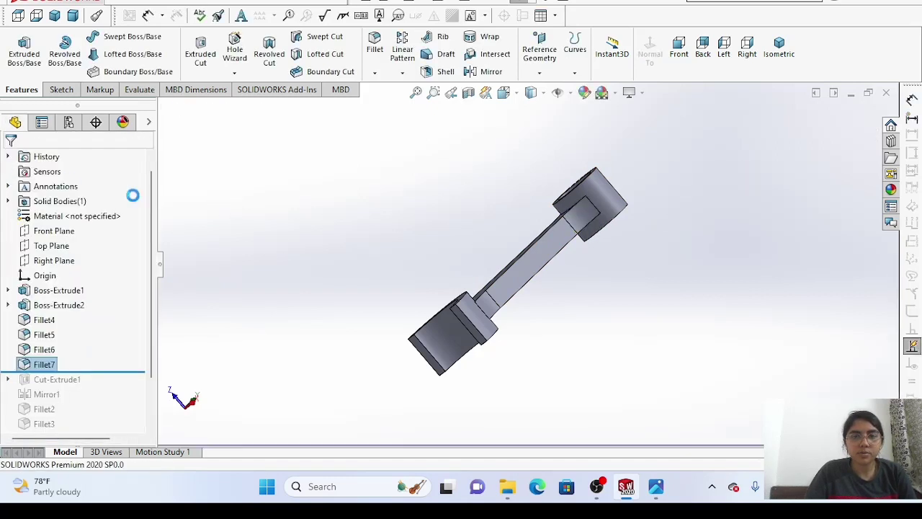
right_click(302, 227)
mouse_move(351, 197)
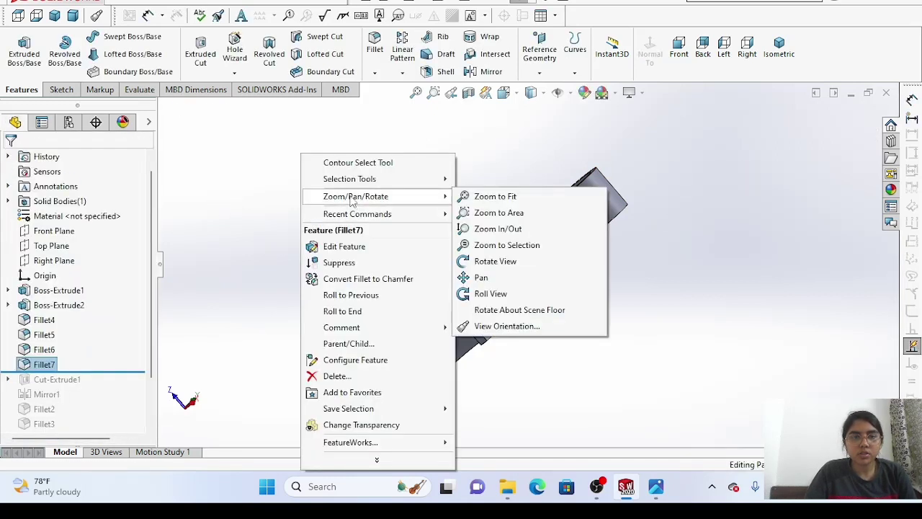
left_click(480, 260)
left_click_drag(468, 259, 364, 377)
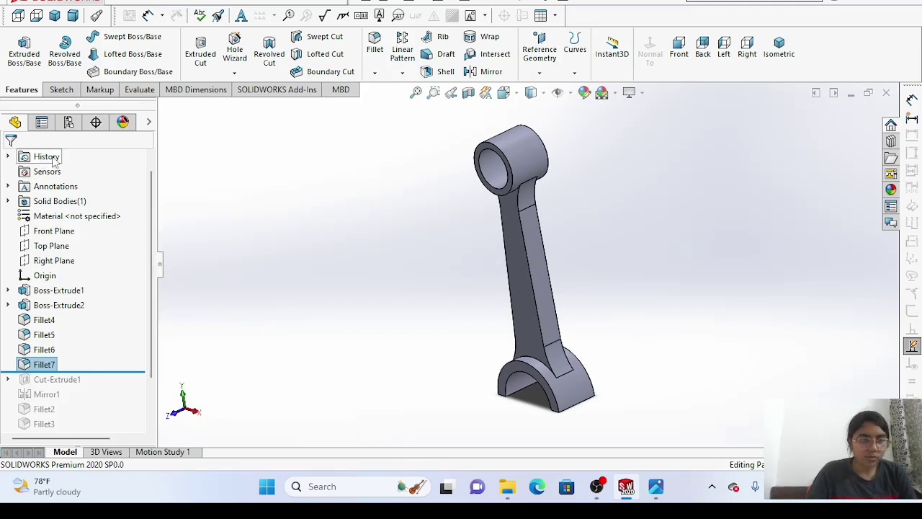
scroll(138, 356, "down", 2)
scroll(137, 356, "up", 2)
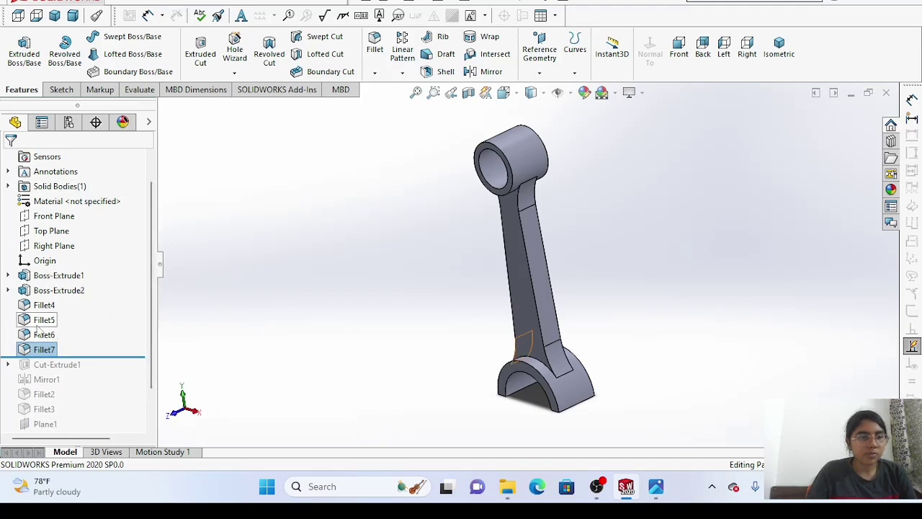
left_click(374, 45)
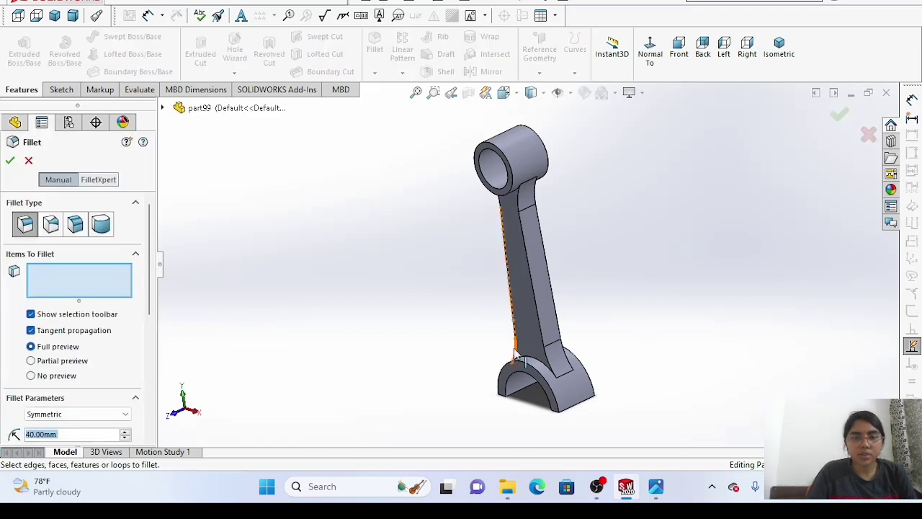
key("BackSpace")
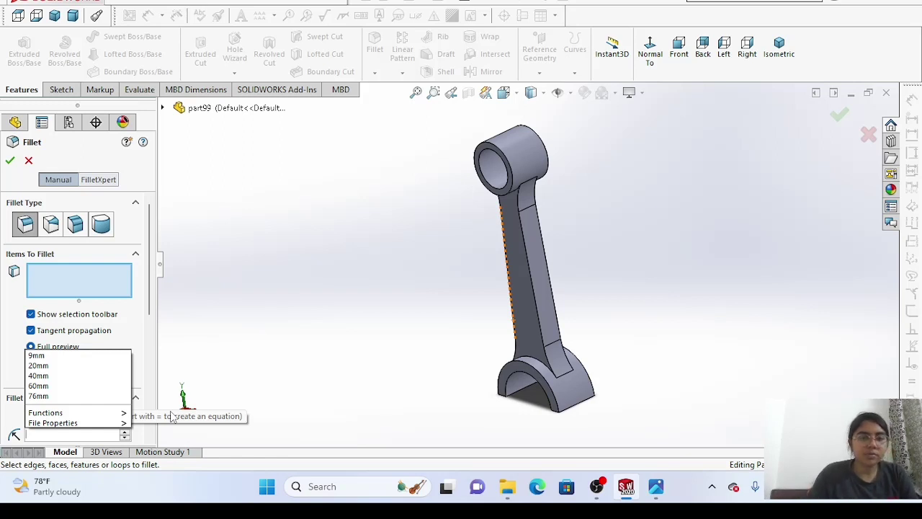
left_click(563, 377)
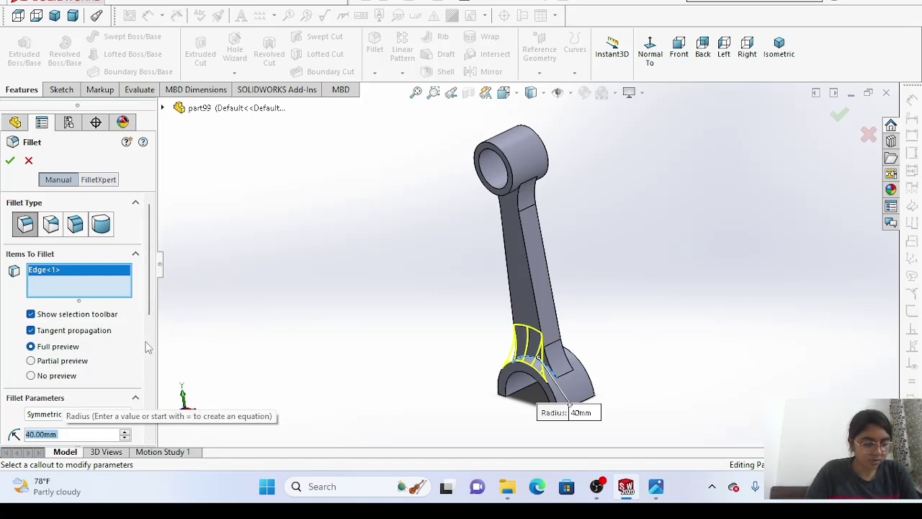
left_click_drag(151, 301, 158, 337)
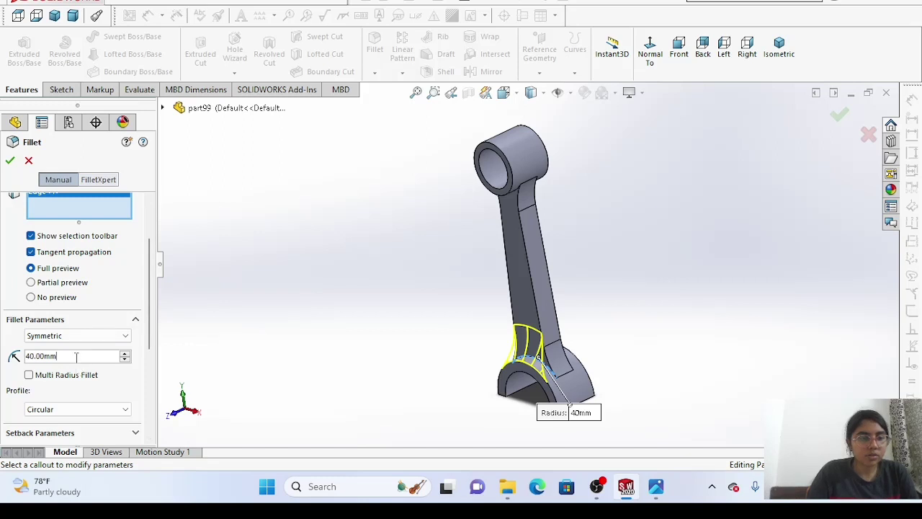
type("1")
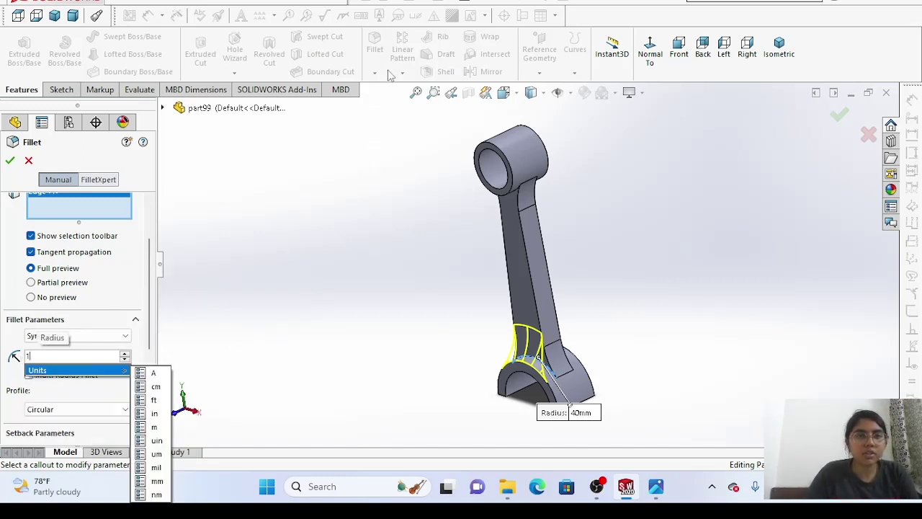
key("BackSpace")
type("3")
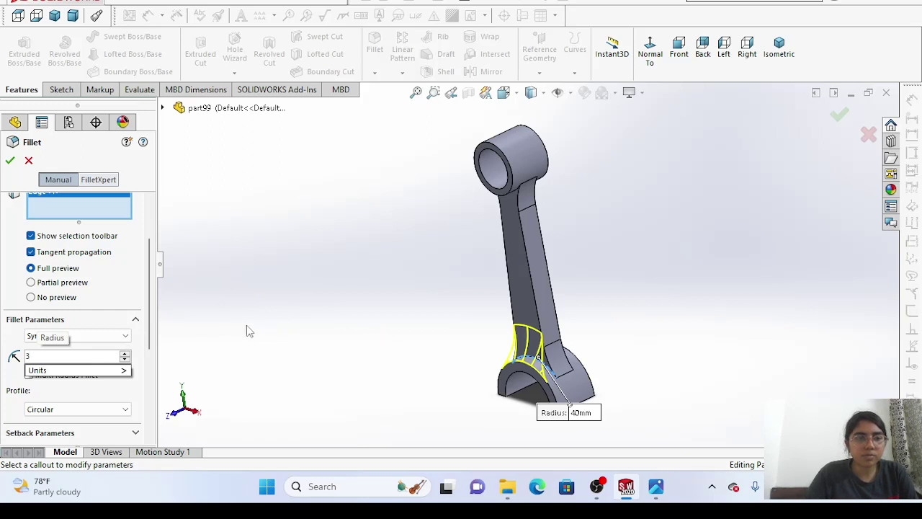
key("BackSpace")
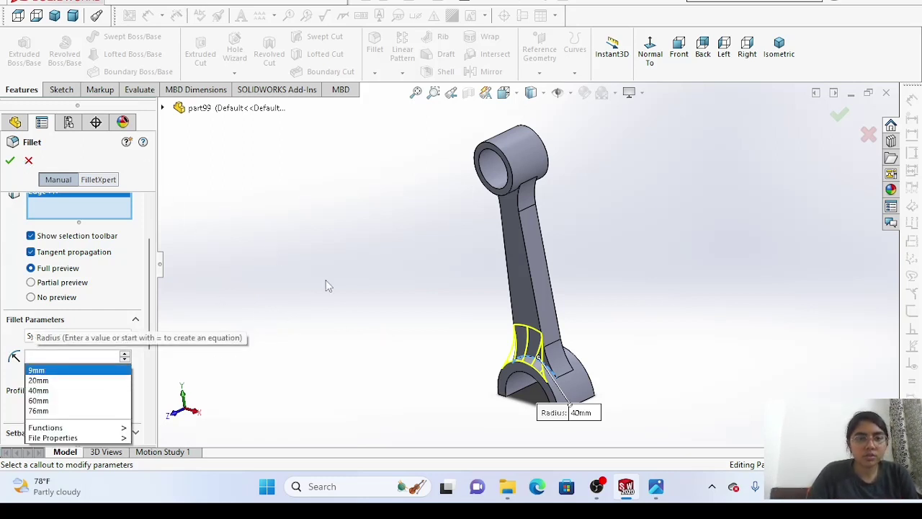
key("Return")
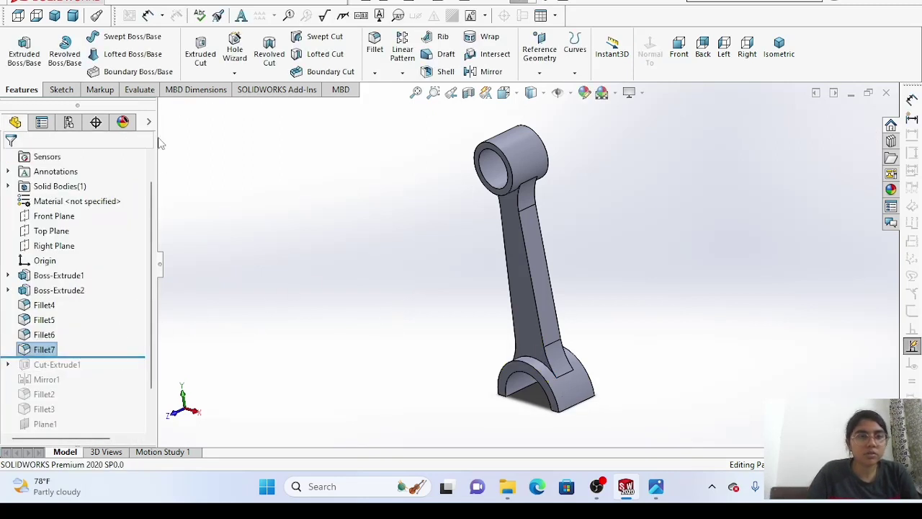
Add a 3 mm fillet to the curved edge where the shank's broad face meets the big end's half ring.
left_click(376, 54)
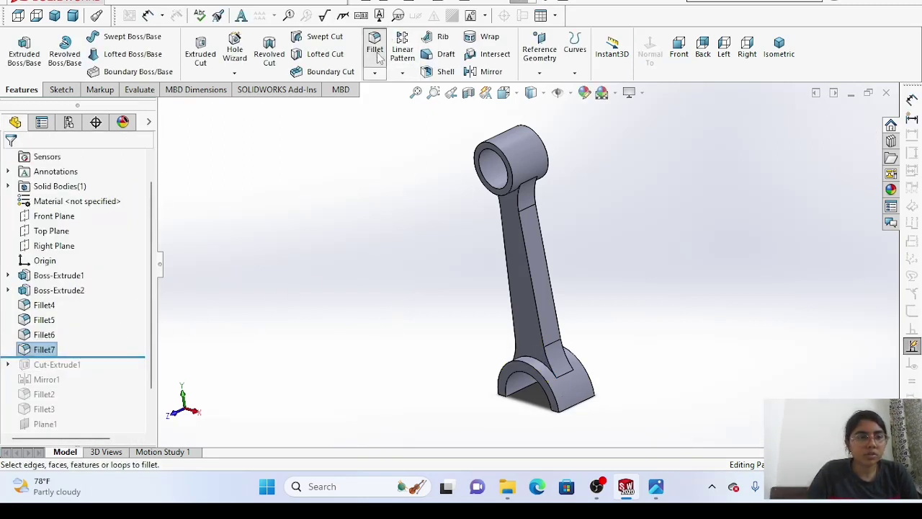
key("BackSpace")
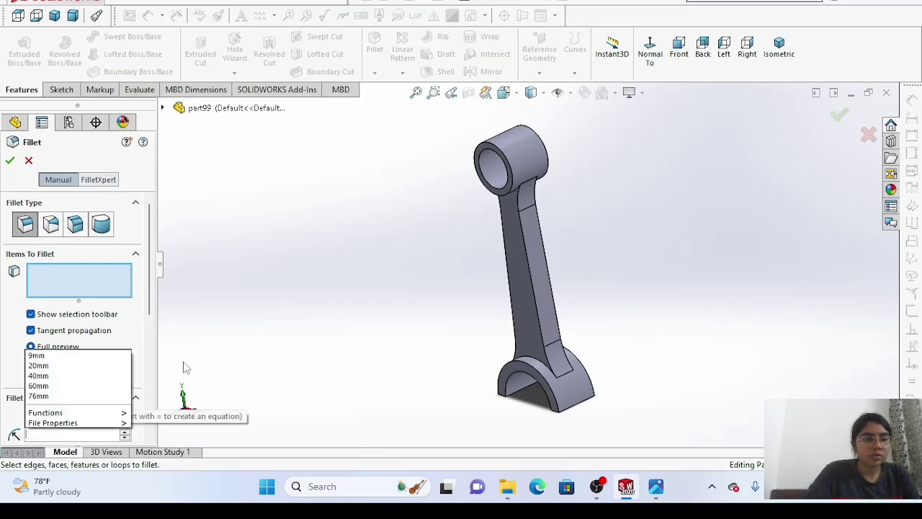
type("3")
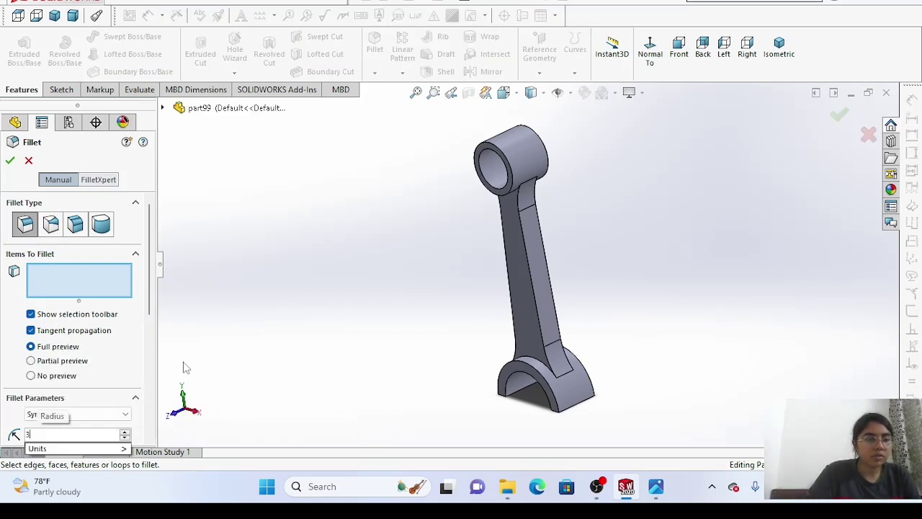
left_click(550, 358)
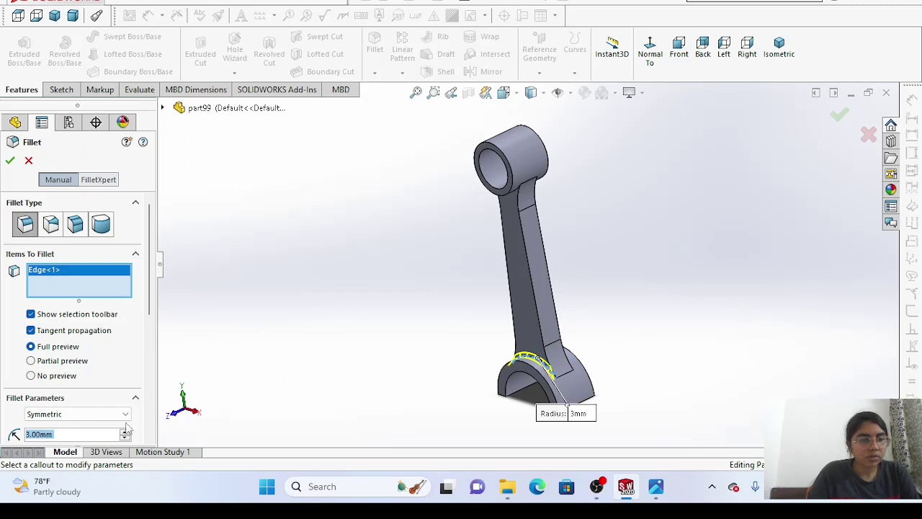
left_click(10, 161)
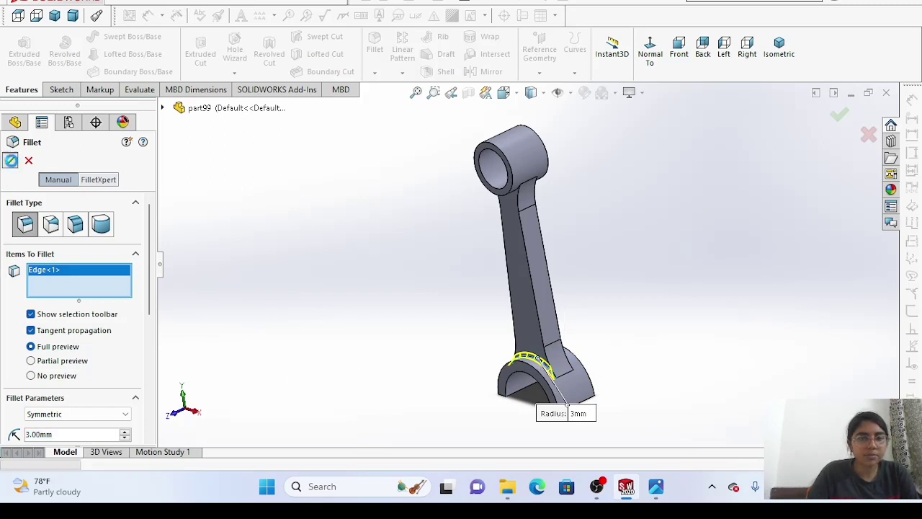
Add a matching 3 mm fillet to the curved big-end edge on the opposite broad face of the shank.
key("Right")
key("Right")
key("Right")
key("Right")
key("Right")
key("Right")
key("Right")
key("Right")
key("Right")
key("Right")
key("Right")
key("Right")
key("Right")
key("Right")
key("Right")
key("Right")
key("Right")
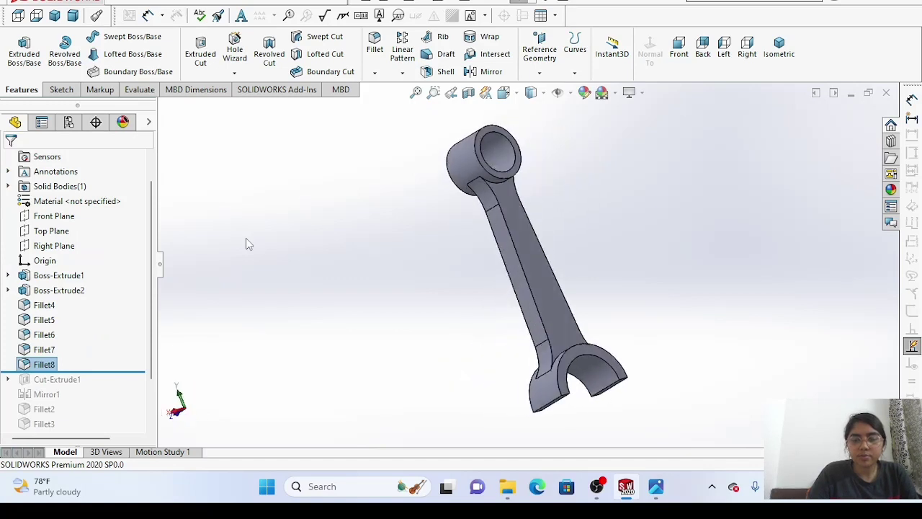
key("Up")
key("Up")
key("Up")
key("Up")
key("Up")
key("Up")
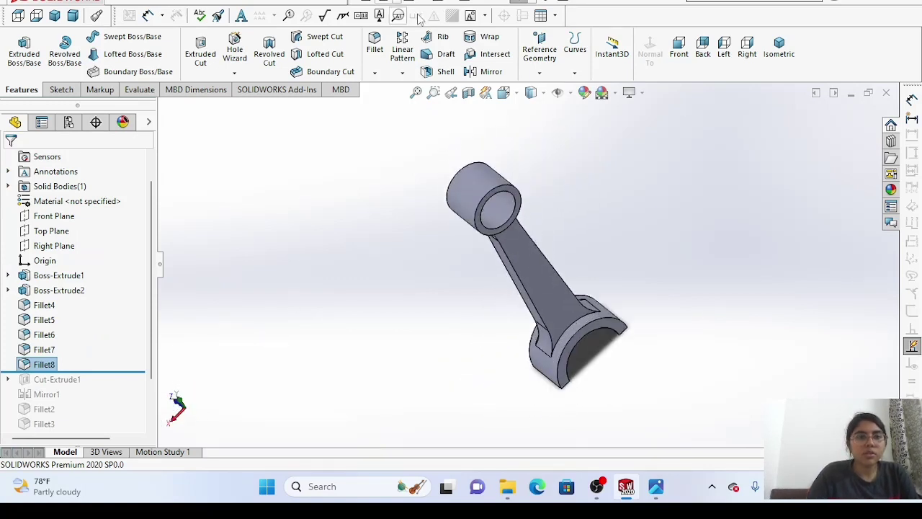
left_click(385, 52)
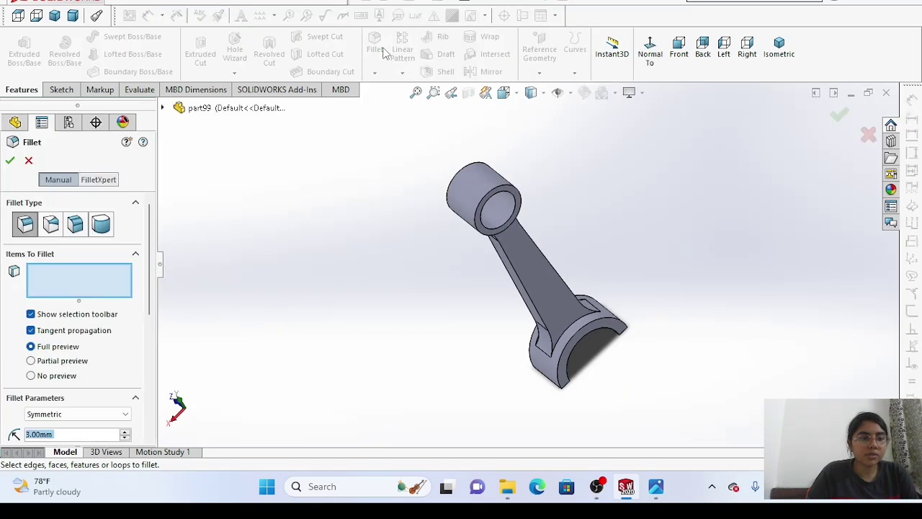
left_click(571, 329)
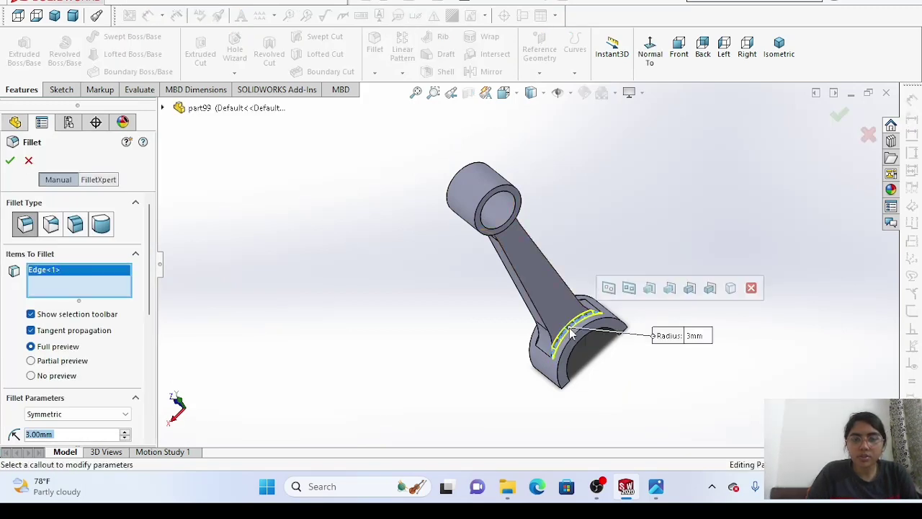
left_click(10, 160)
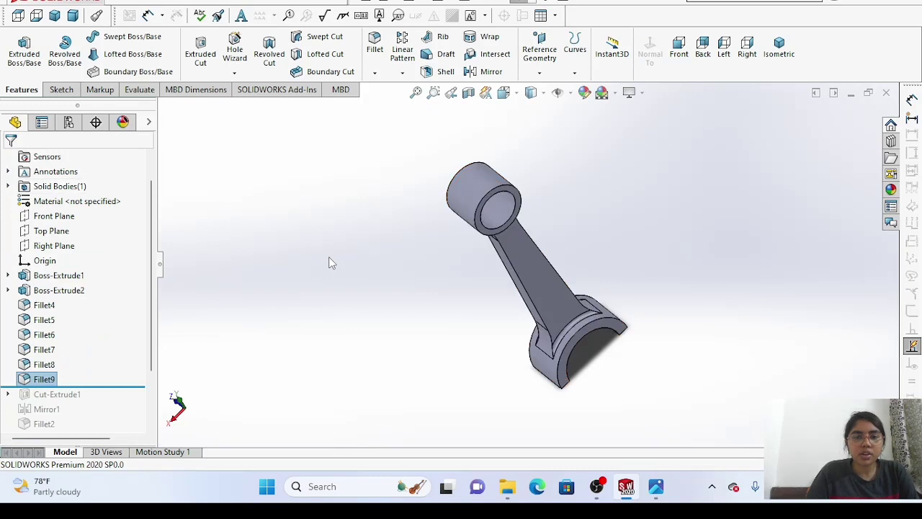
Examine the filleted shank from the front and the rolled-back features that follow the last fillet.
right_click(328, 258)
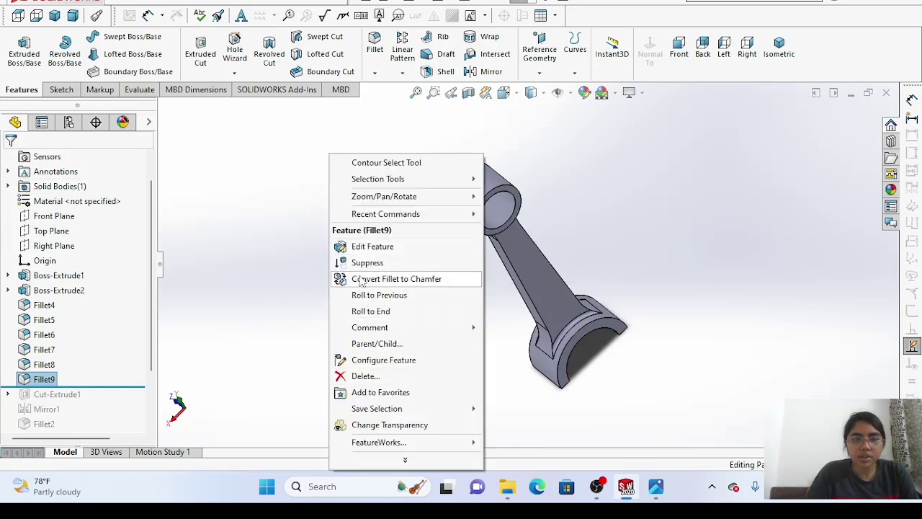
mouse_move(374, 199)
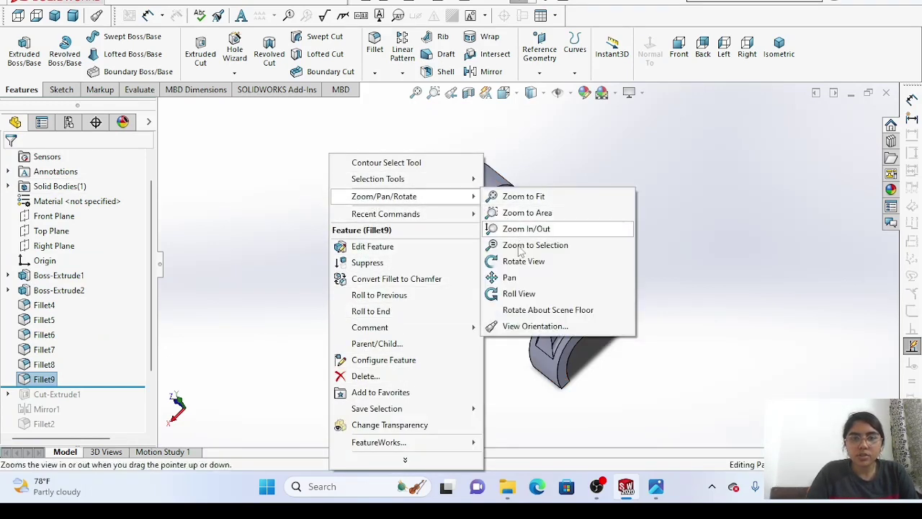
left_click(534, 269)
left_click_drag(478, 350, 644, 432)
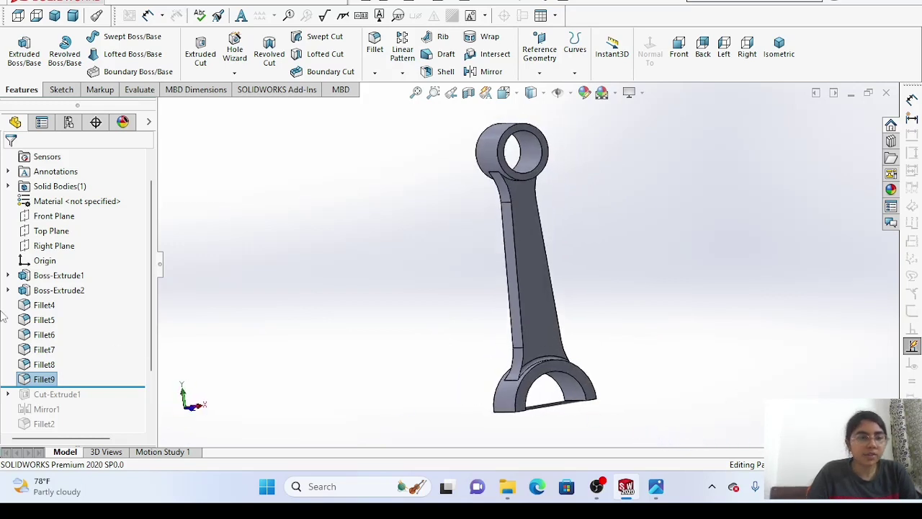
scroll(156, 308, "down", 1)
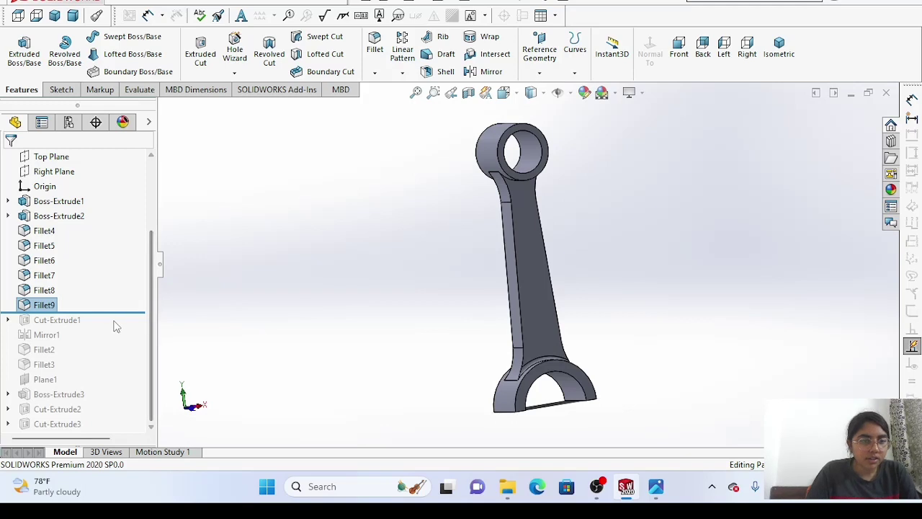
Roll the feature history forward past the last cut extrude to bring back the slots, lugs and holes.
left_click_drag(119, 311, 125, 432)
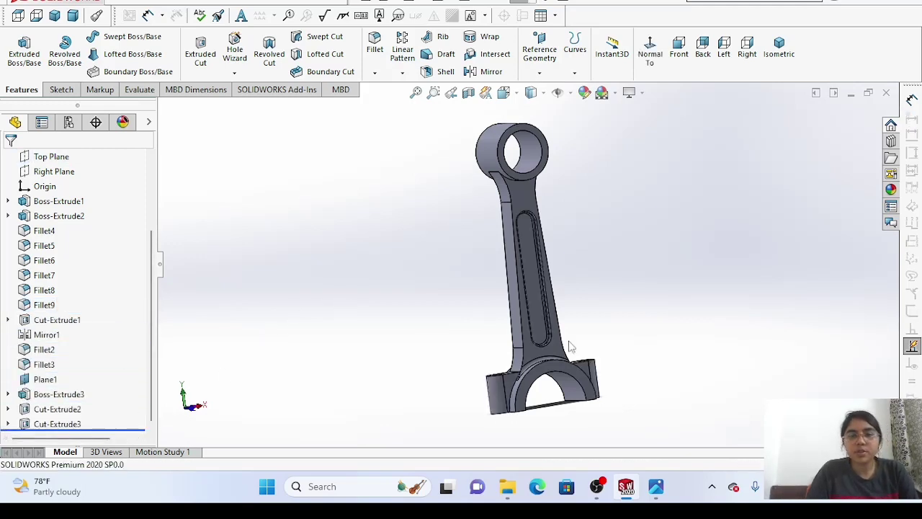
right_click(295, 281)
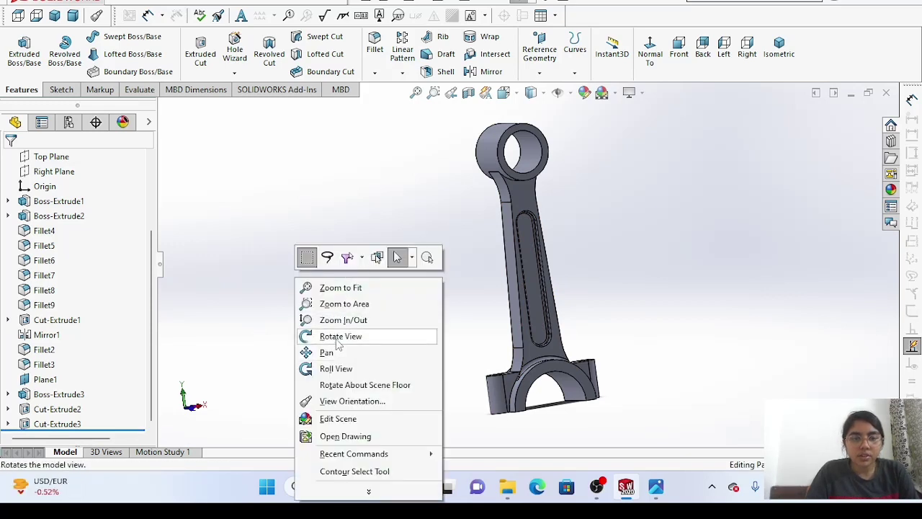
left_click(344, 337)
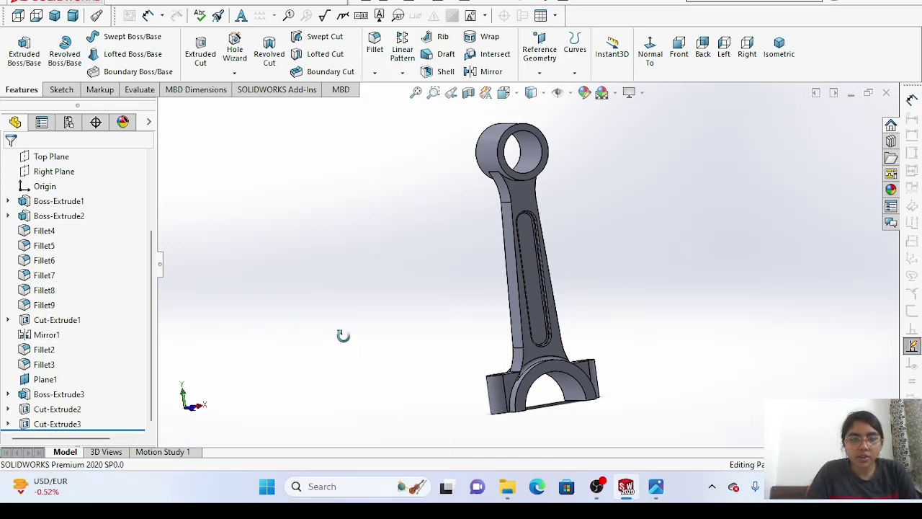
left_click_drag(341, 333, 459, 461)
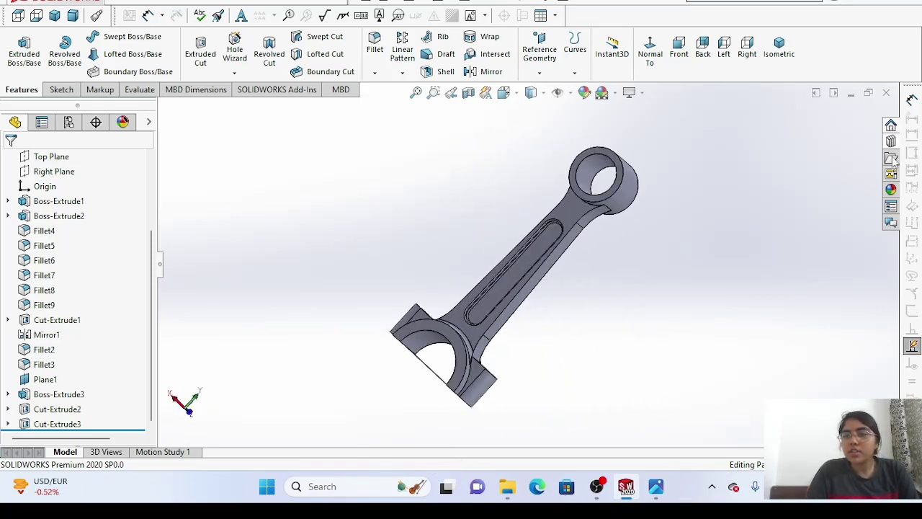
Browse the appearance categories in the appearances library for a material finish that suits the connecting rod.
left_click(890, 190)
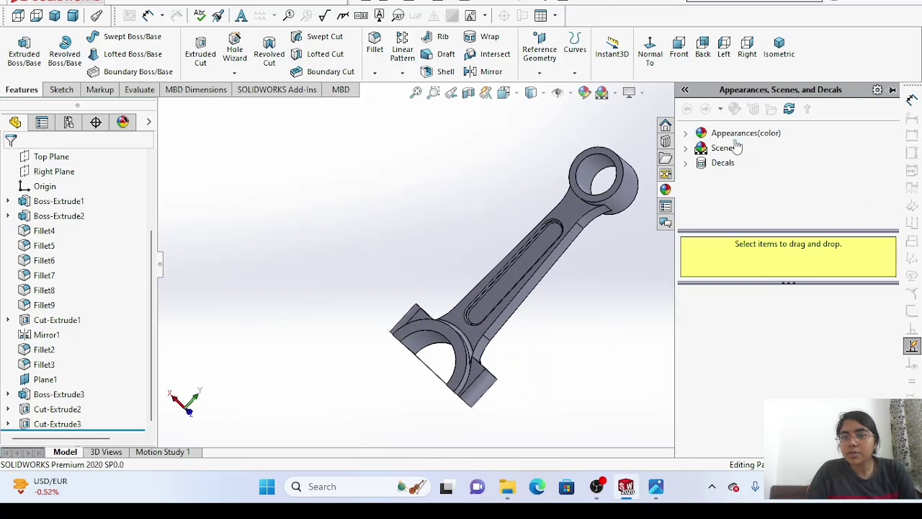
left_click(735, 134)
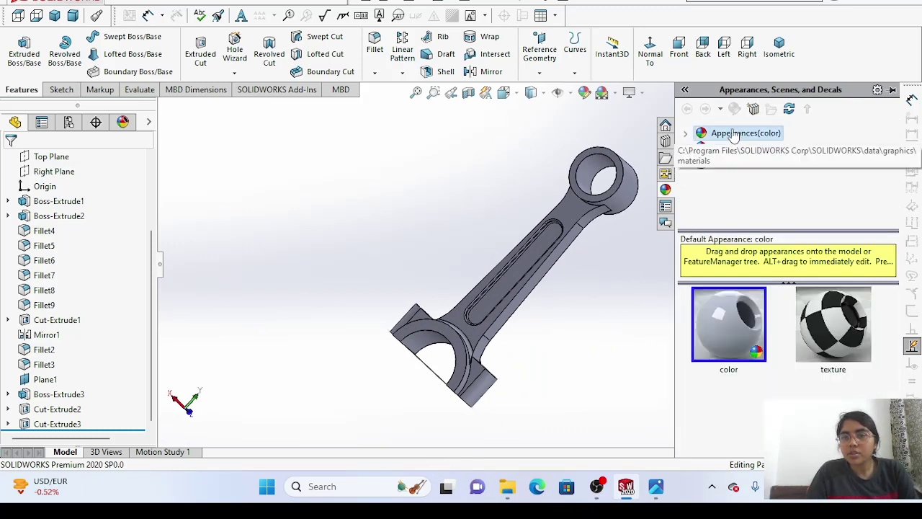
double_click(735, 134)
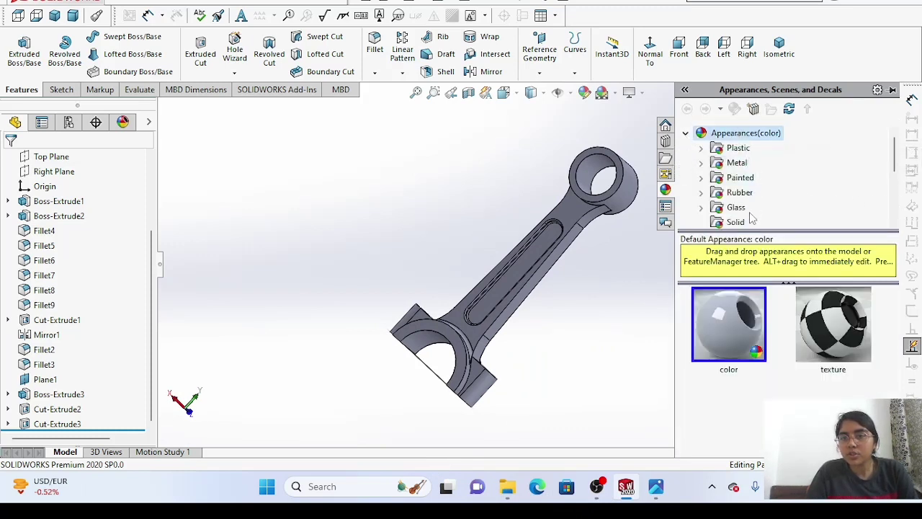
scroll(766, 189, "down", 2)
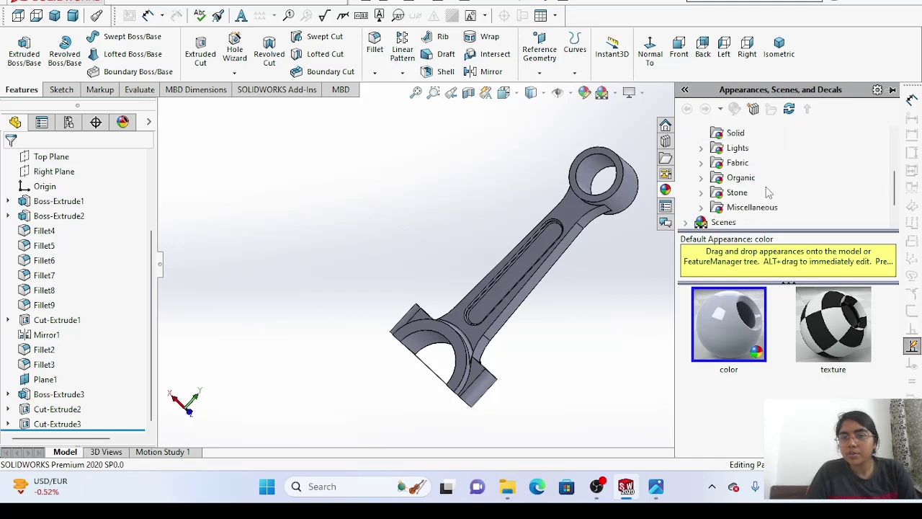
scroll(750, 182, "up", 1)
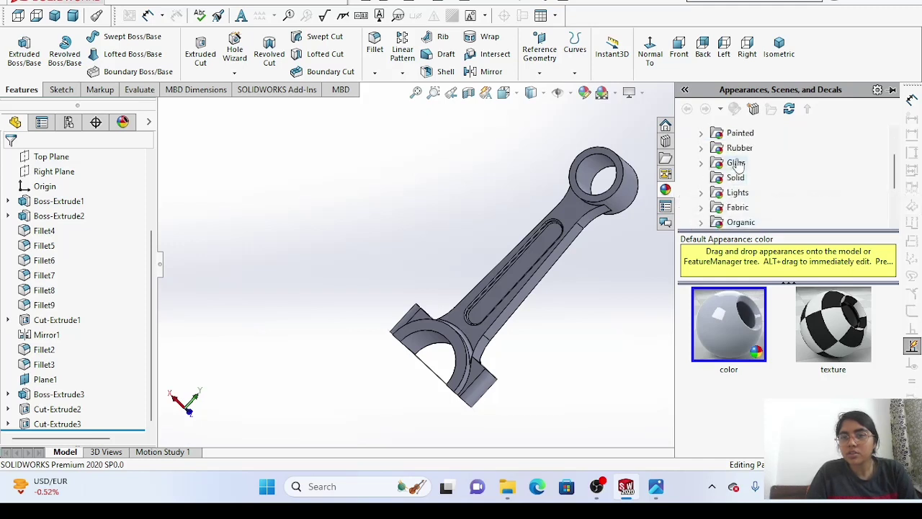
scroll(740, 170, "up", 1)
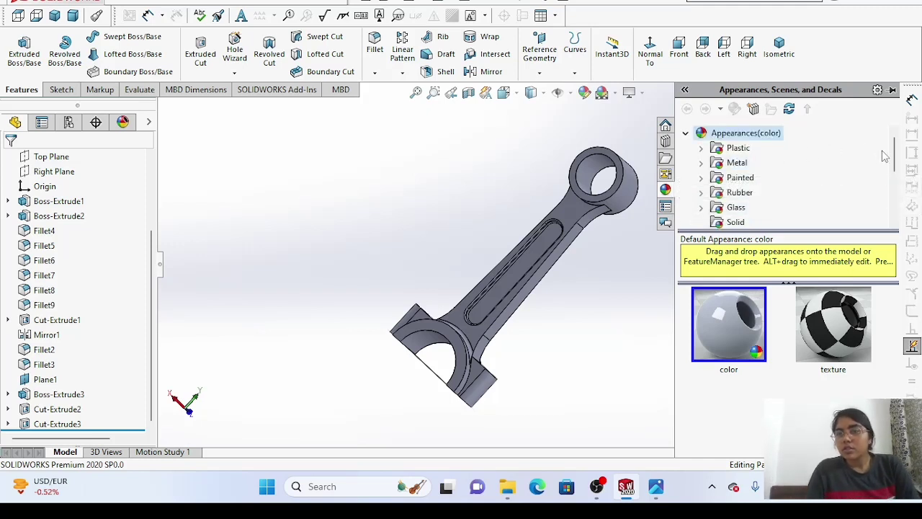
mouse_move(896, 163)
left_mouse_down()
mouse_move(899, 180)
mouse_move(900, 163)
left_mouse_up()
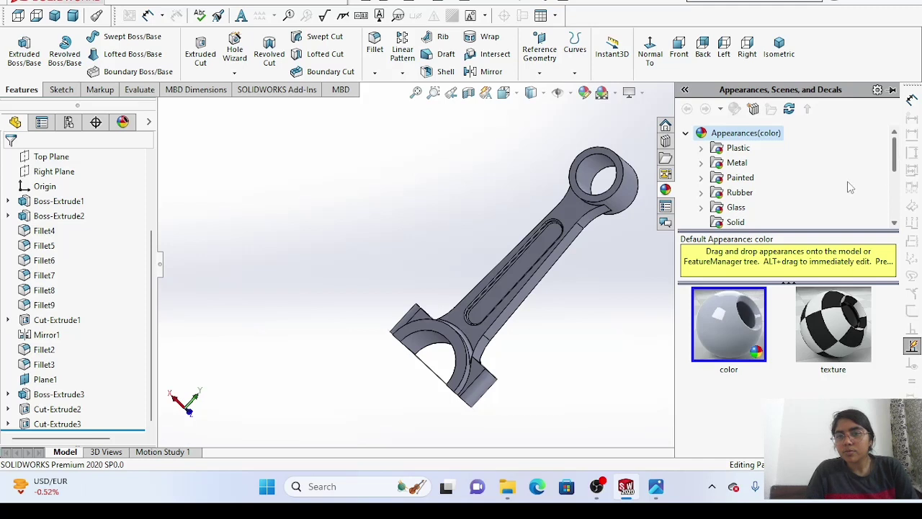
scroll(765, 225, "down", 2)
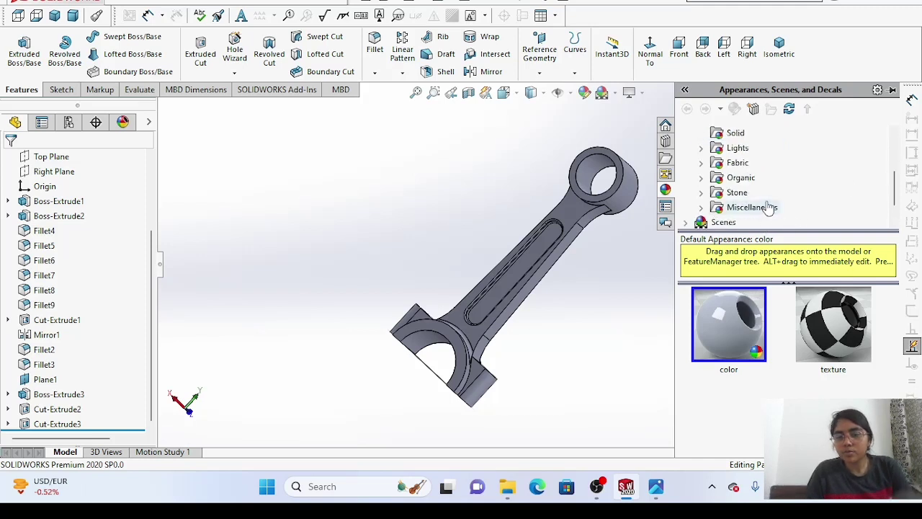
scroll(767, 207, "up", 2)
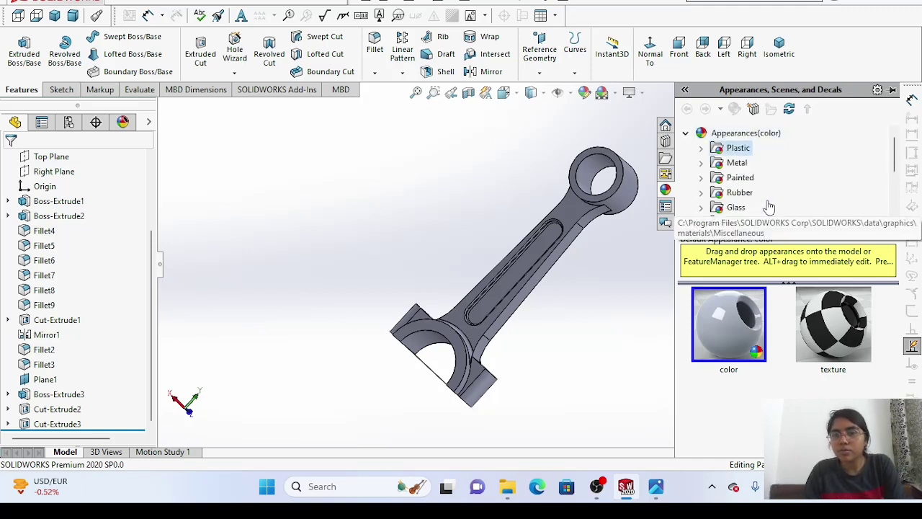
key("Down")
key("Down")
key("Down")
key("Down")
key("Down")
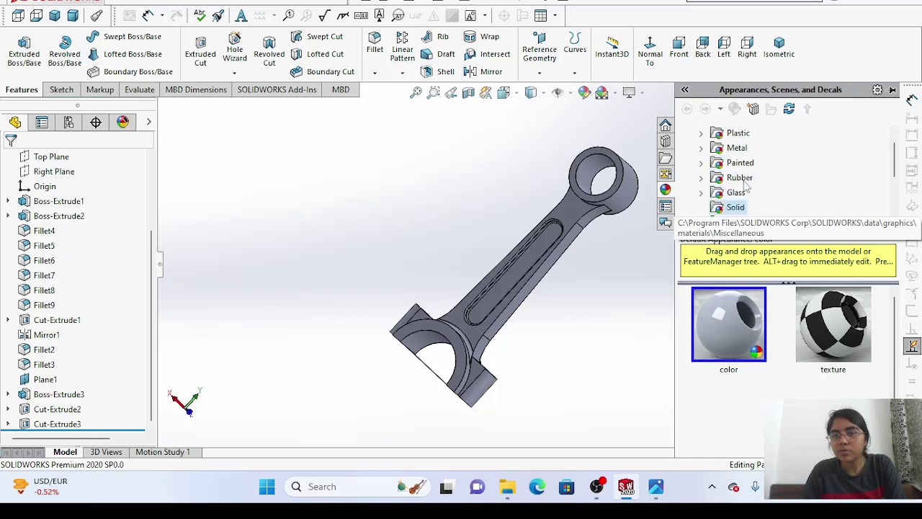
Apply the matte gold appearance from the metal category to the connecting rod's whole body.
left_click(740, 162)
left_click(737, 148)
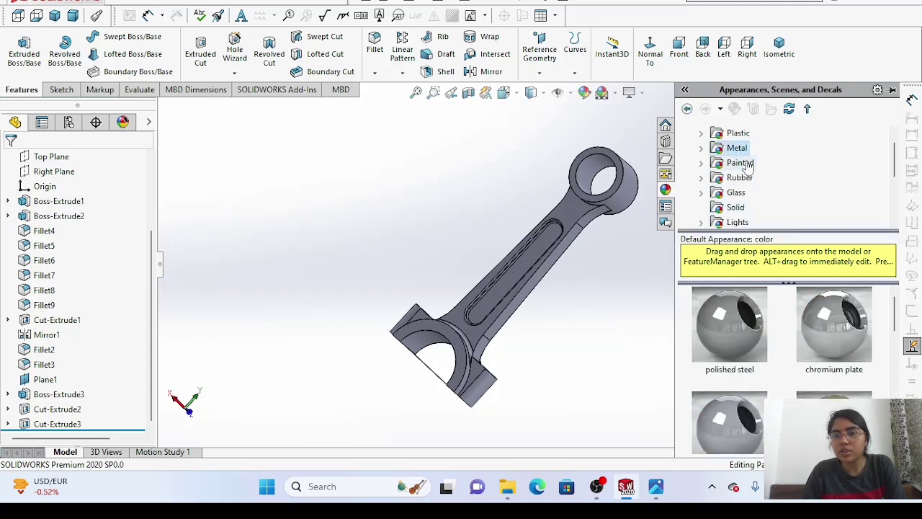
left_click(700, 148)
scroll(777, 165, "down", 1)
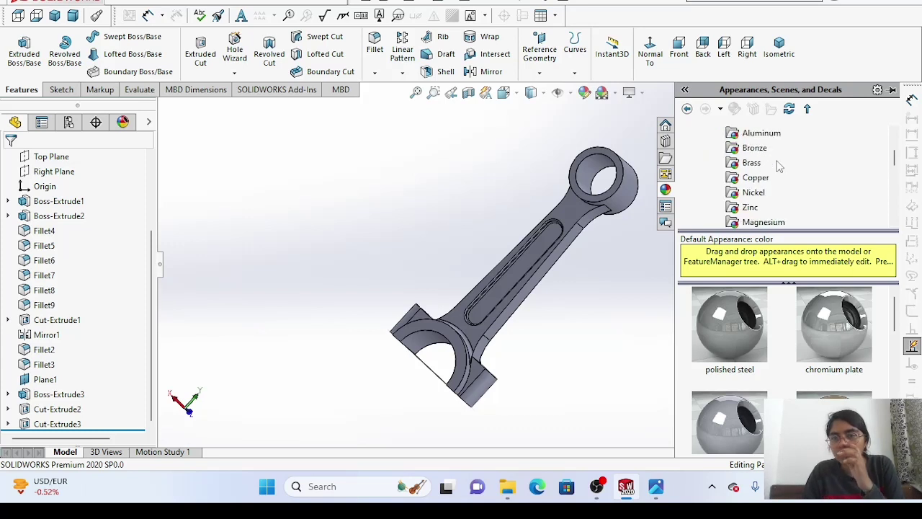
scroll(778, 166, "down", 1)
scroll(778, 165, "down", 1)
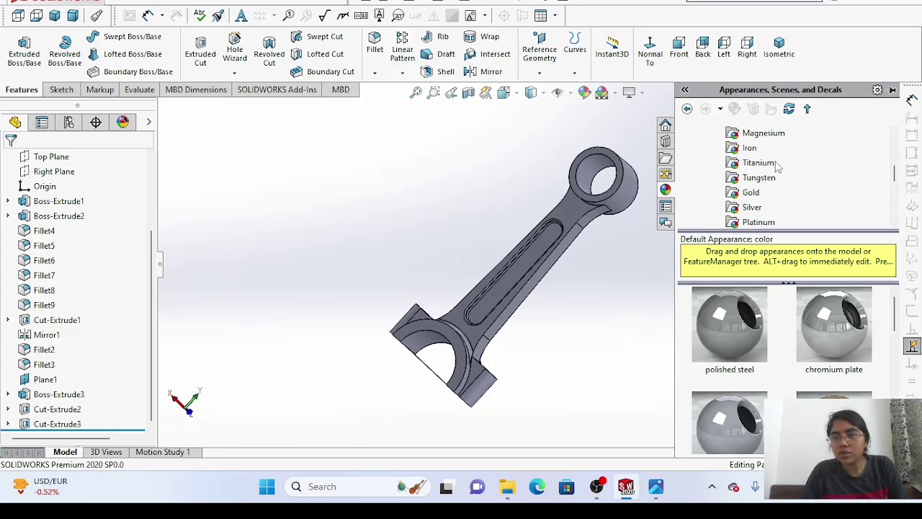
left_click(750, 193)
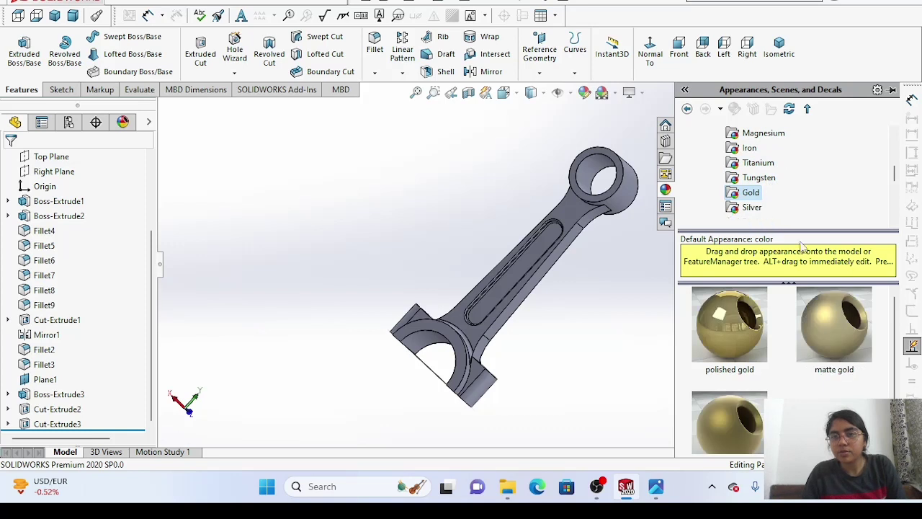
left_click_drag(828, 339, 538, 292)
left_click(568, 291)
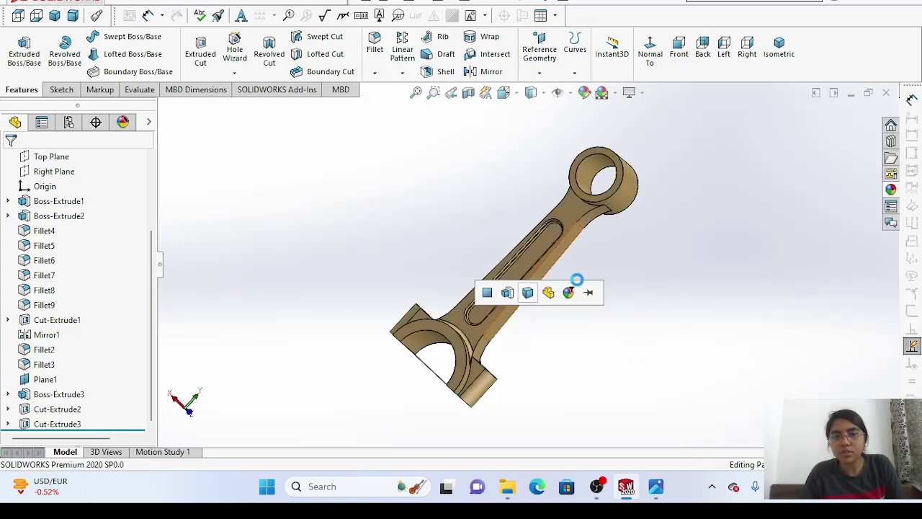
left_click(529, 294)
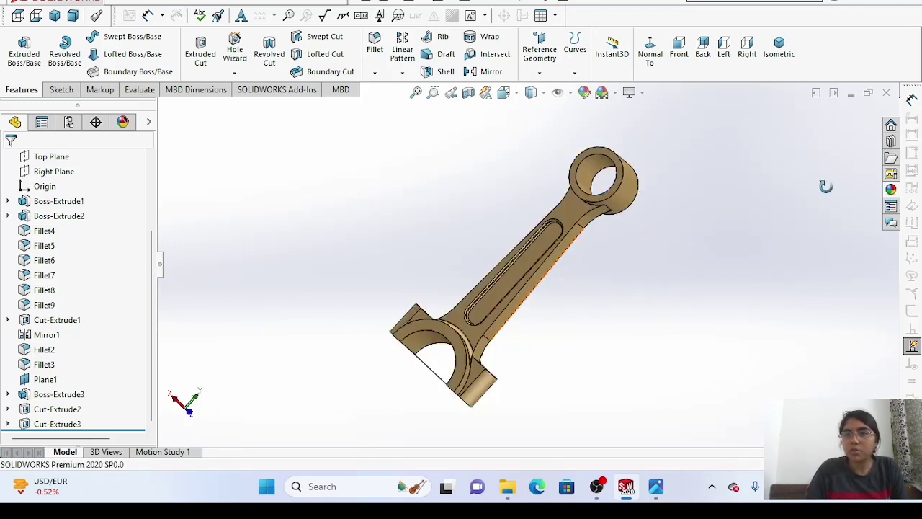
Save the part under the file name "connecting rod1" in the CAEG folder.
left_click(133, 4)
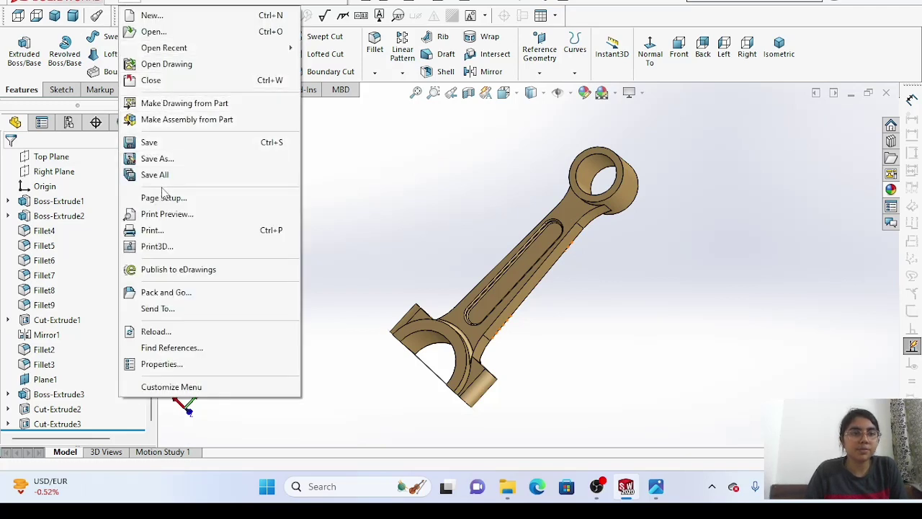
left_click(157, 160)
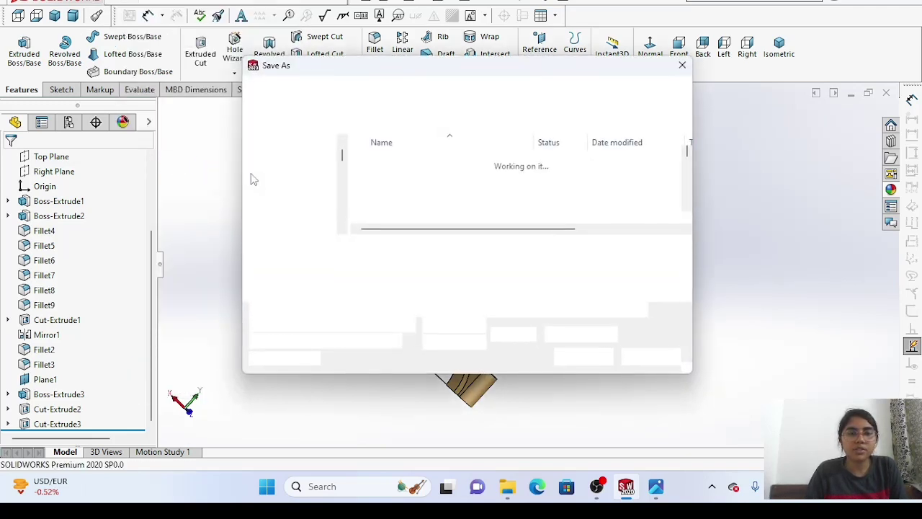
key("BackSpace")
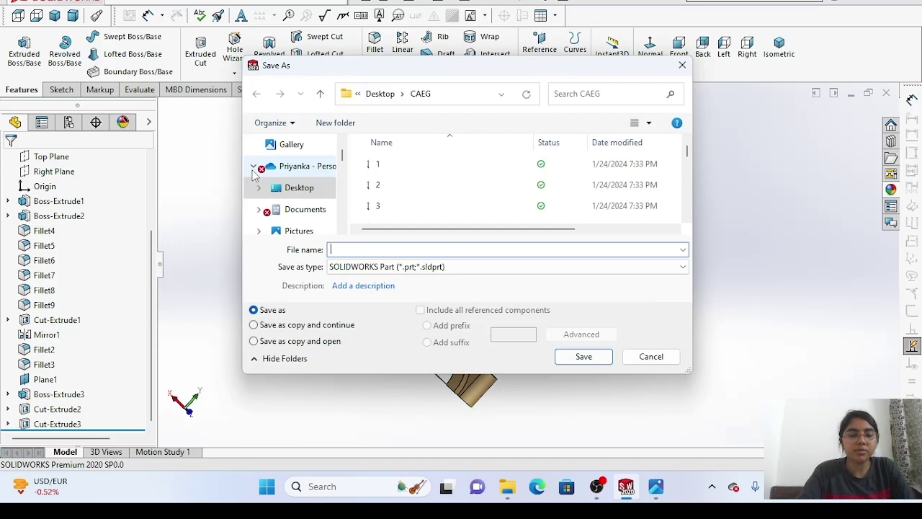
type("connection")
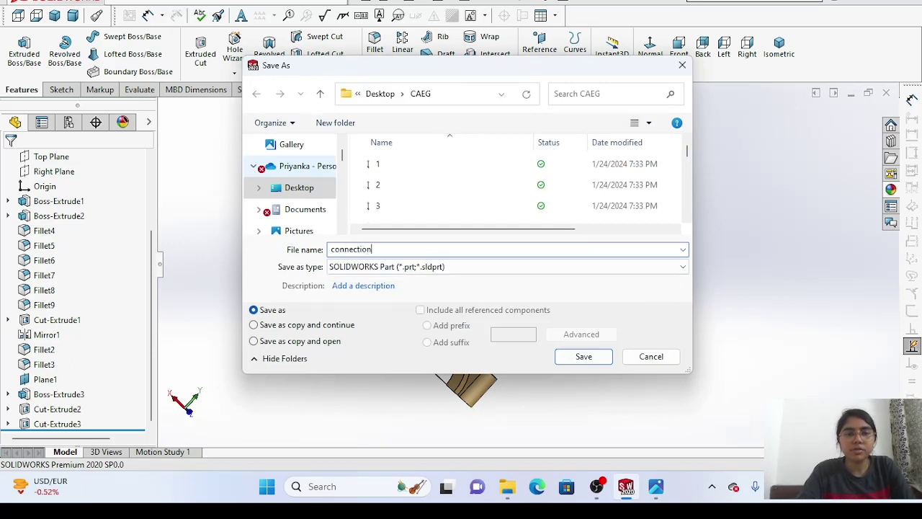
key("BackSpace")
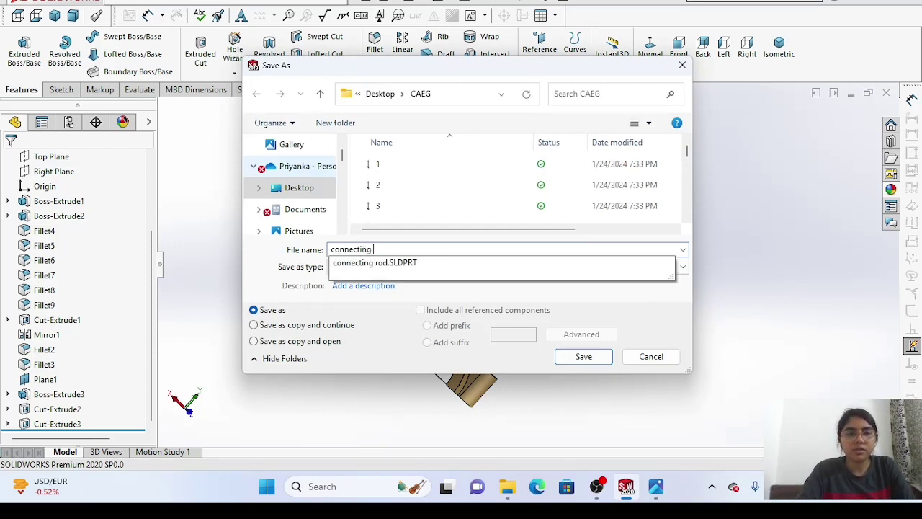
type("ng rod1")
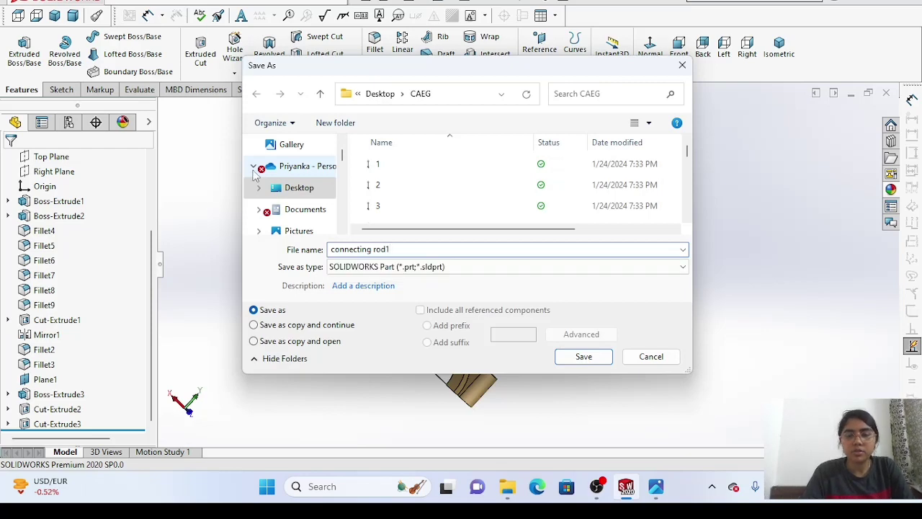
key("Return")
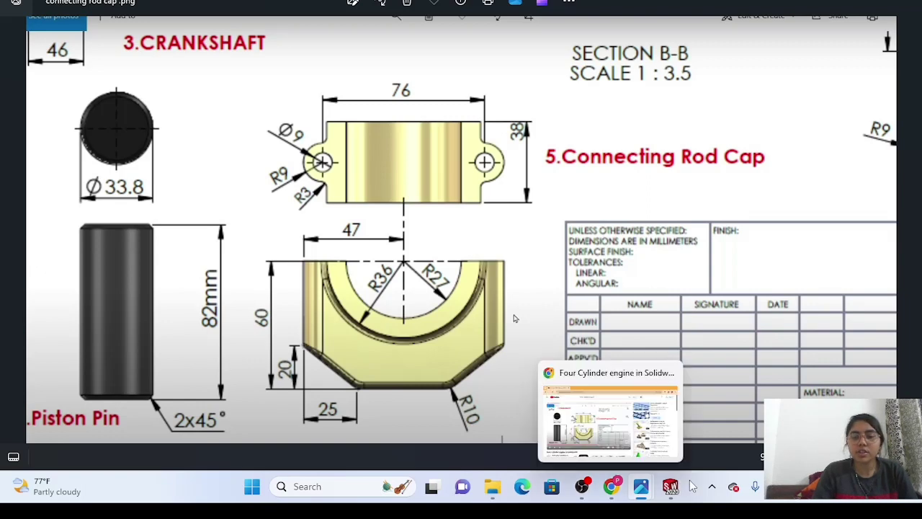
Switch from the connecting rod cap drawing to SOLIDWORKS and create a new part document.
left_click(665, 445)
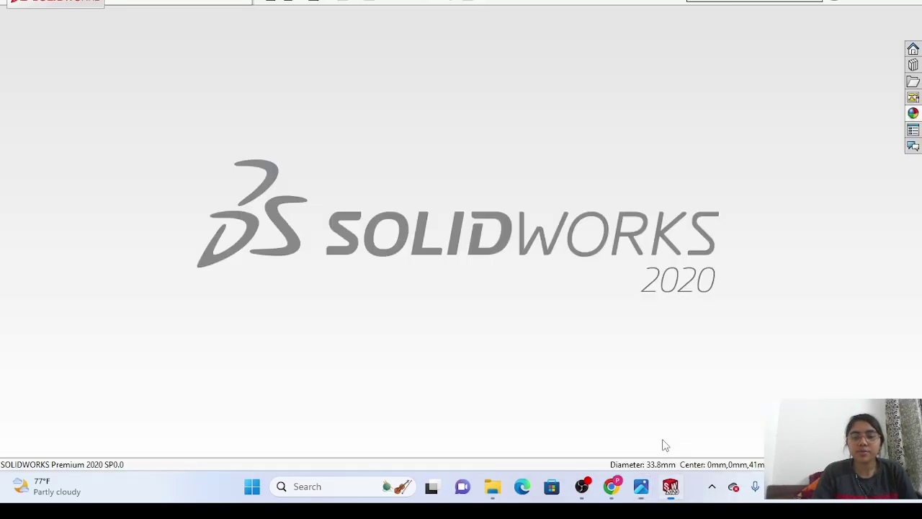
left_click(272, 2)
left_click(232, 106)
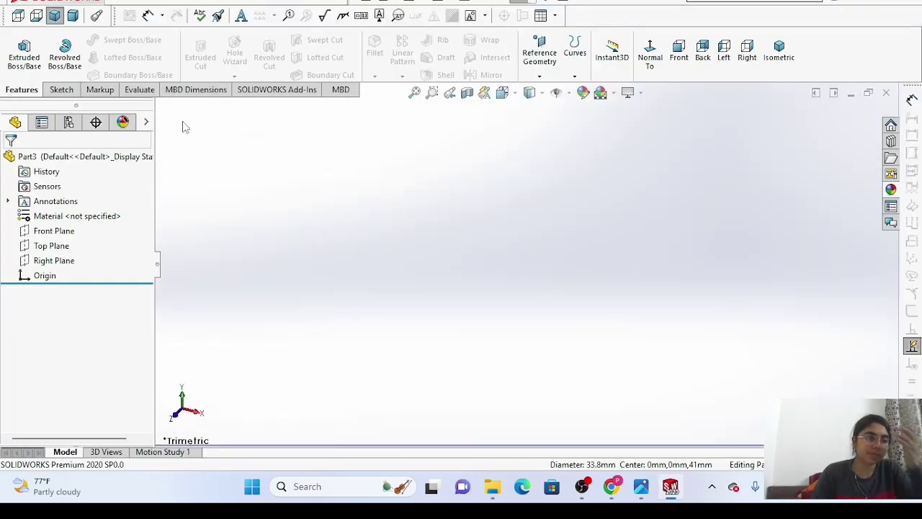
Sketch a circle about 108 mm in diameter centred on the origin of the Front Plane.
left_click(52, 230)
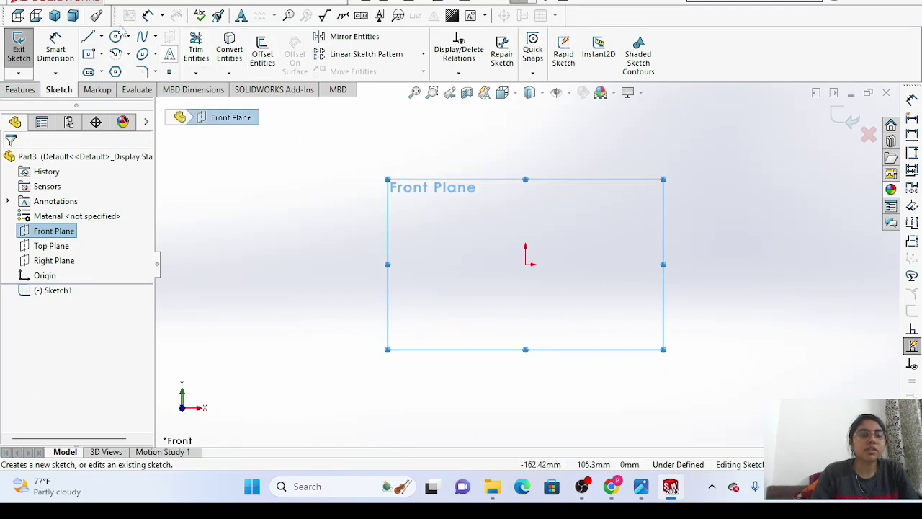
left_click(116, 36)
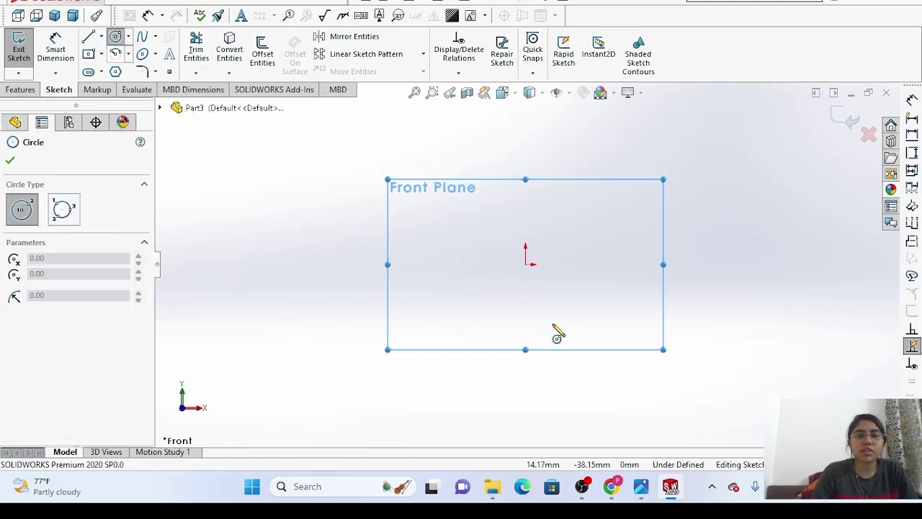
left_click_drag(526, 263, 580, 339)
right_click(315, 265)
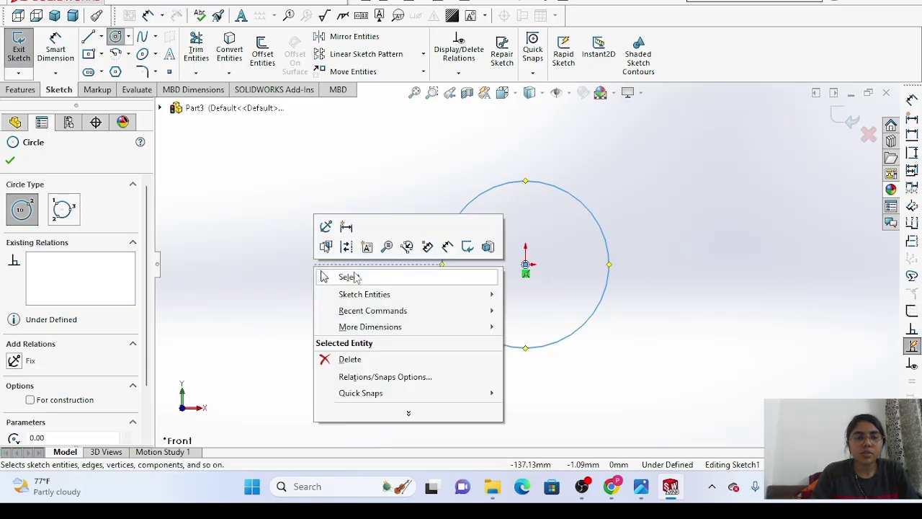
left_click(349, 276)
Set the circle's diameter to 33.8 mm with a dimension and undo the dimension placed on it.
left_click(56, 49)
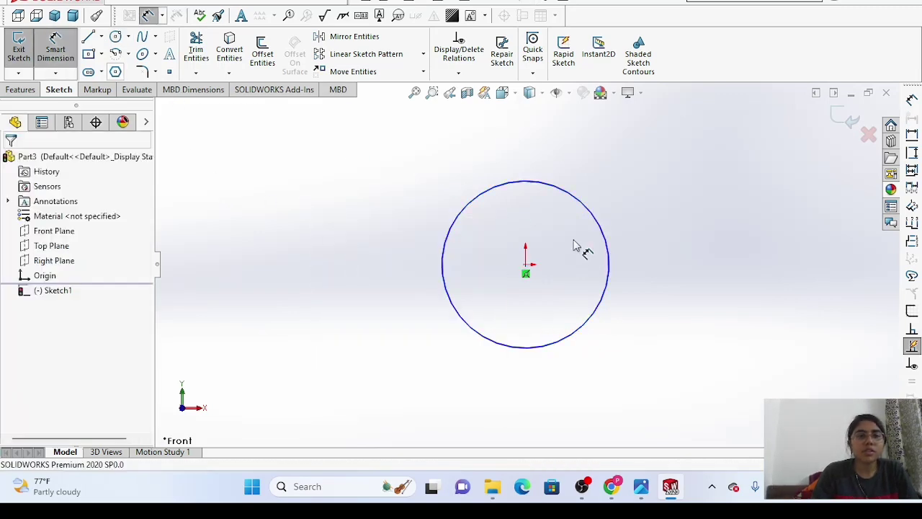
left_click(609, 262)
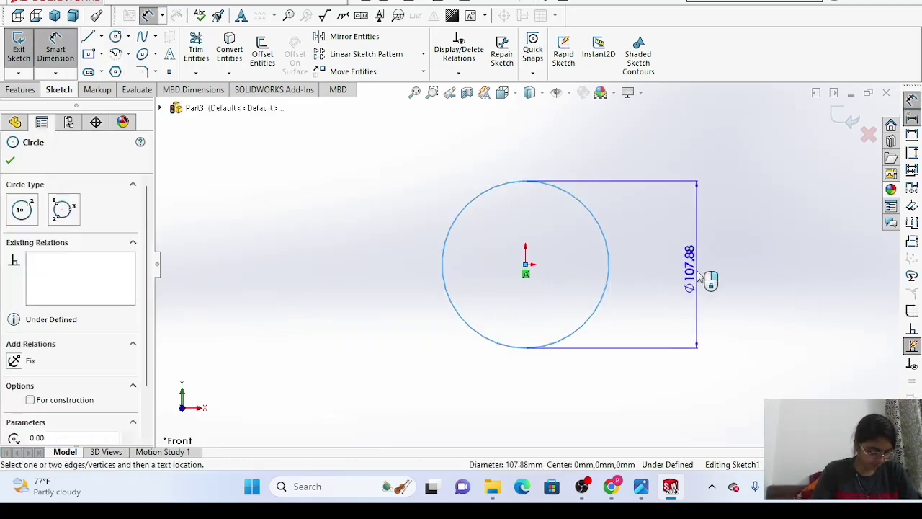
left_click(698, 276)
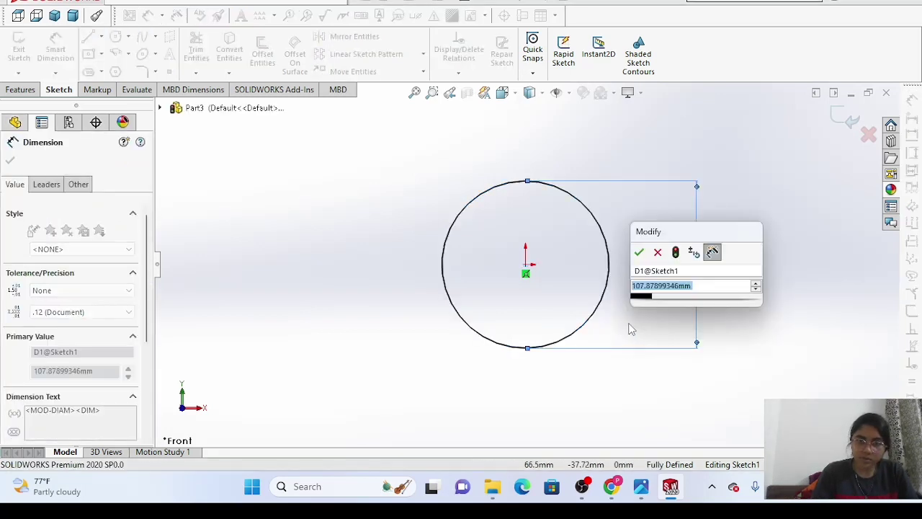
type("=")
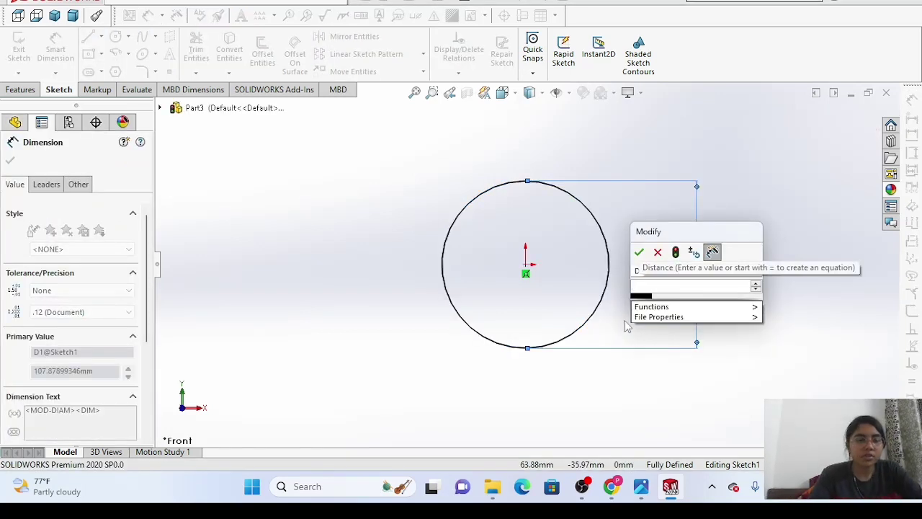
type("33.8")
key("Return")
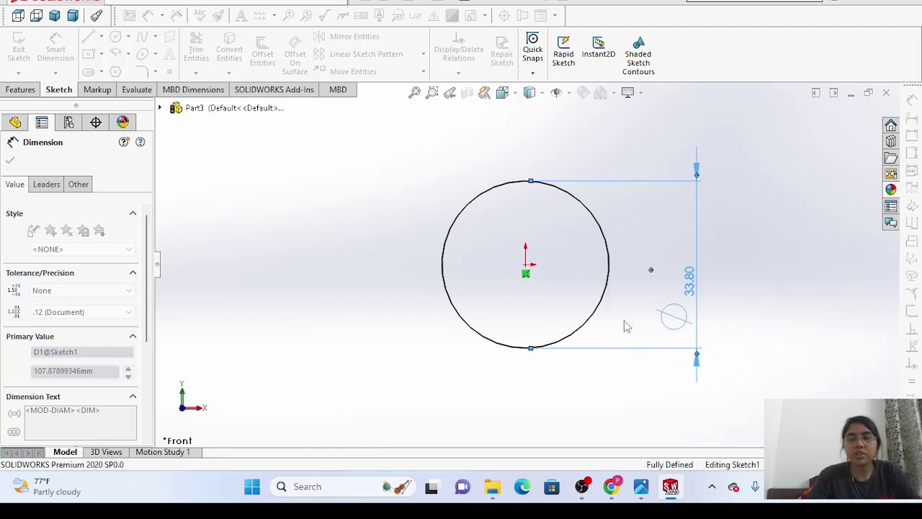
key("ctrl+z")
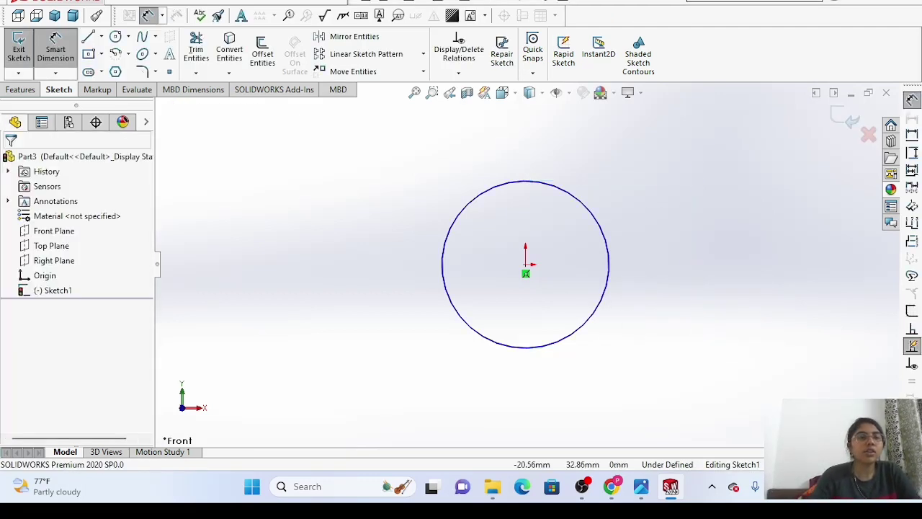
Set up a boss extrusion of the circle with a depth of 82 mm.
left_click(21, 90)
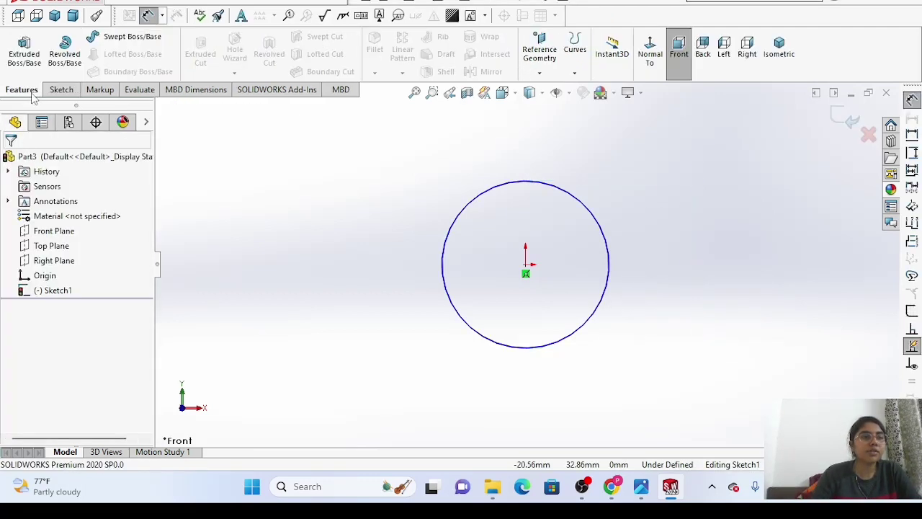
left_click(24, 54)
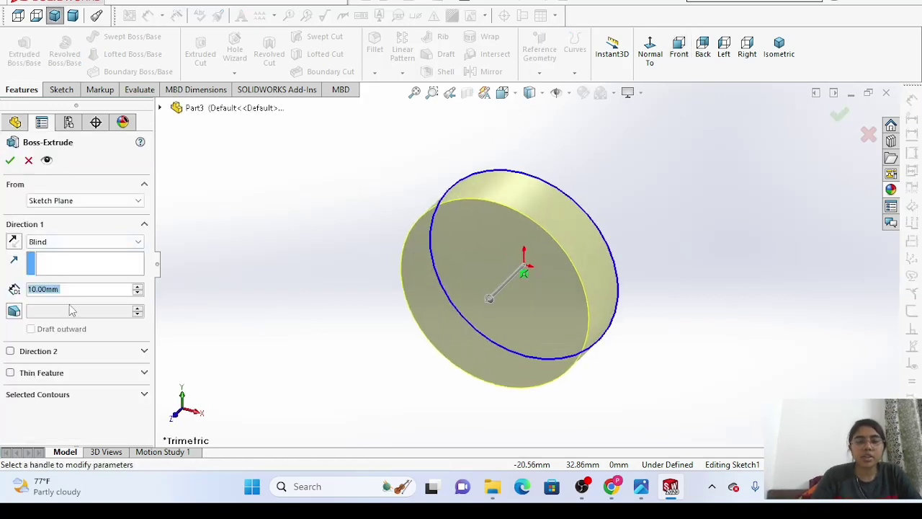
key("BackSpace")
type("8")
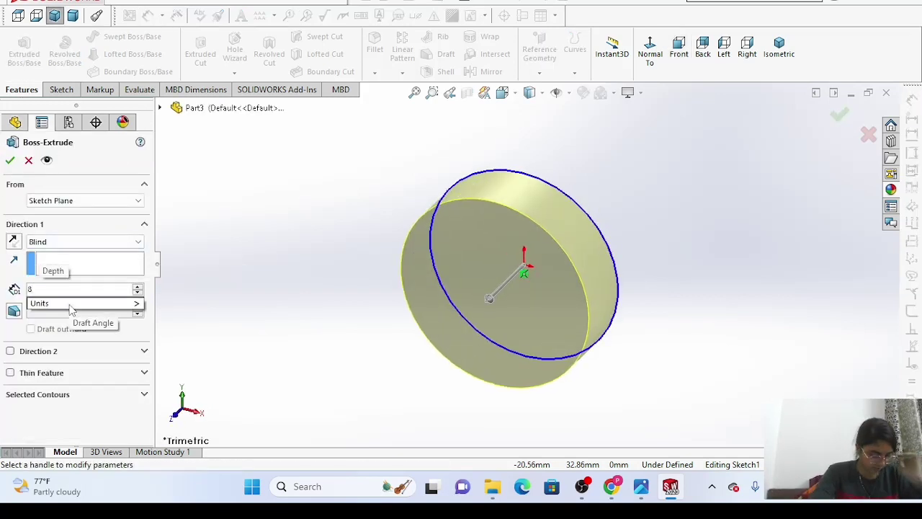
type("2")
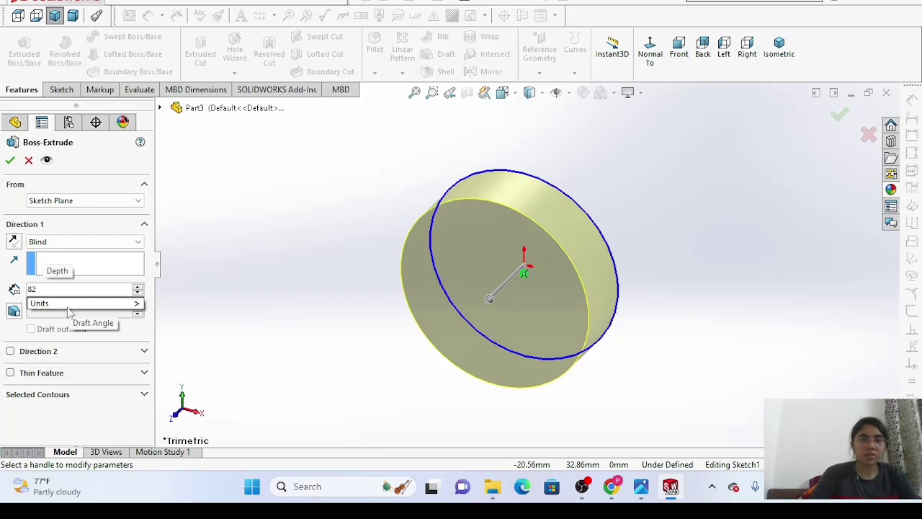
Check the piston pin's length on the connecting rod cap drawing and return to SOLIDWORKS.
mouse_move(653, 491)
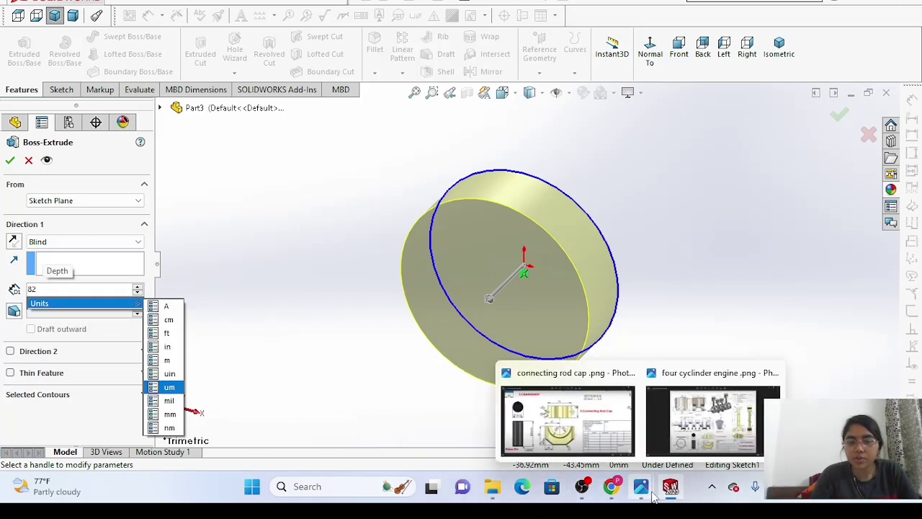
left_click(568, 418)
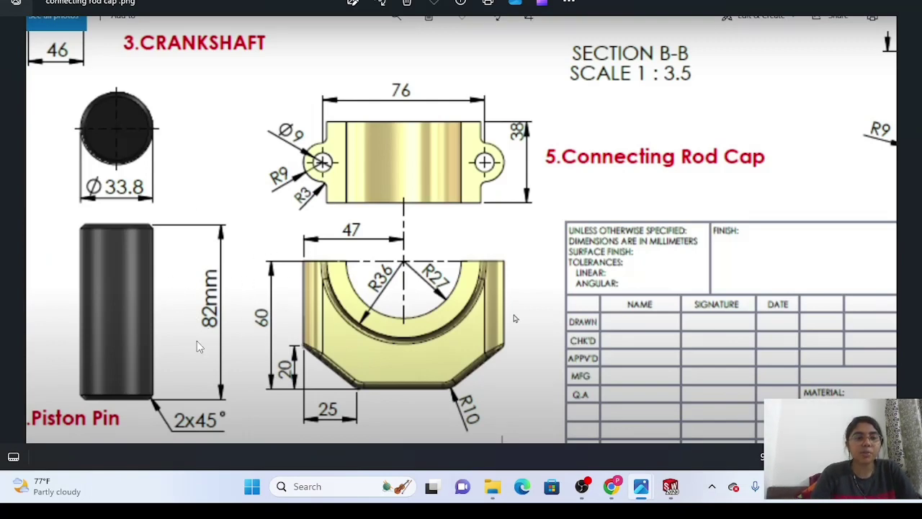
mouse_move(672, 489)
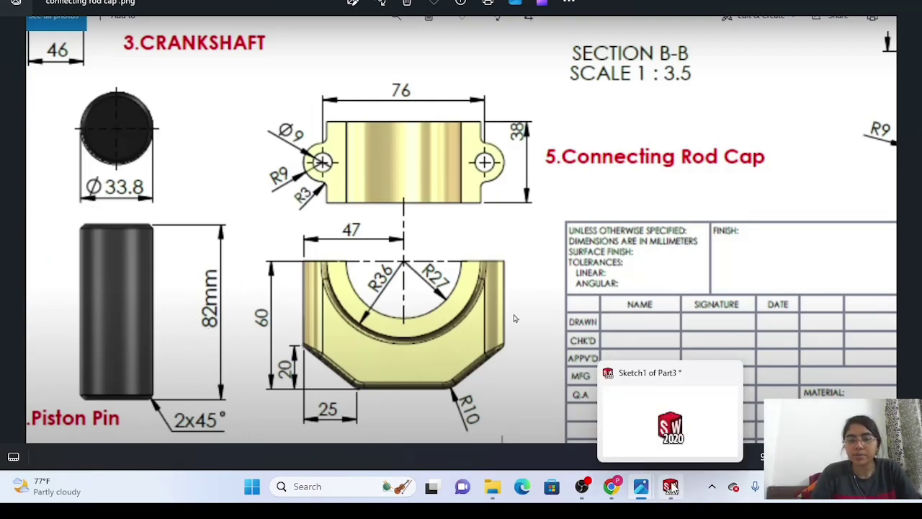
left_click(649, 436)
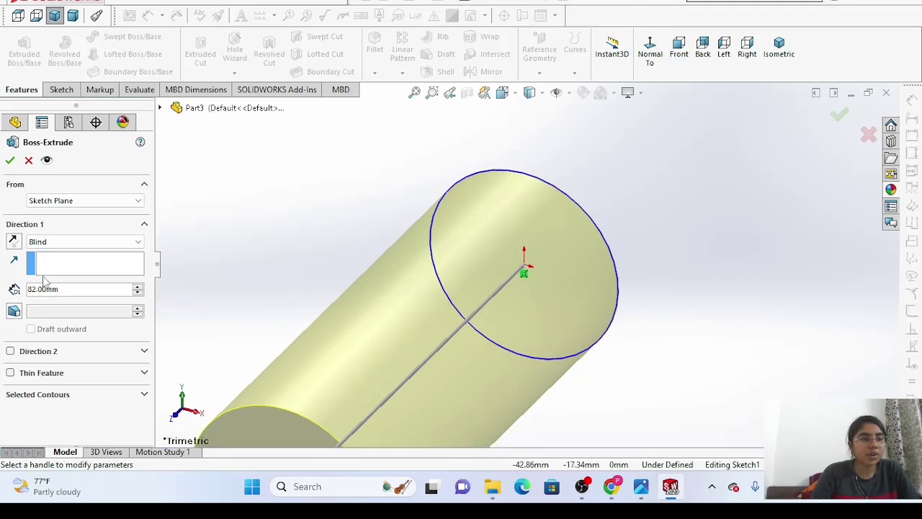
Make the 82 mm extrusion symmetric about the sketch plane with the Mid Plane end condition and finish it.
left_click(51, 242)
left_click(63, 309)
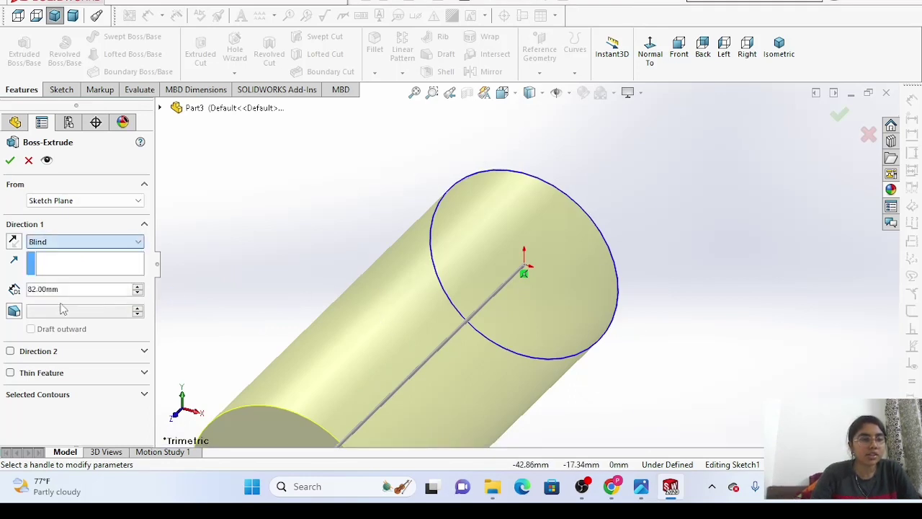
left_click(52, 242)
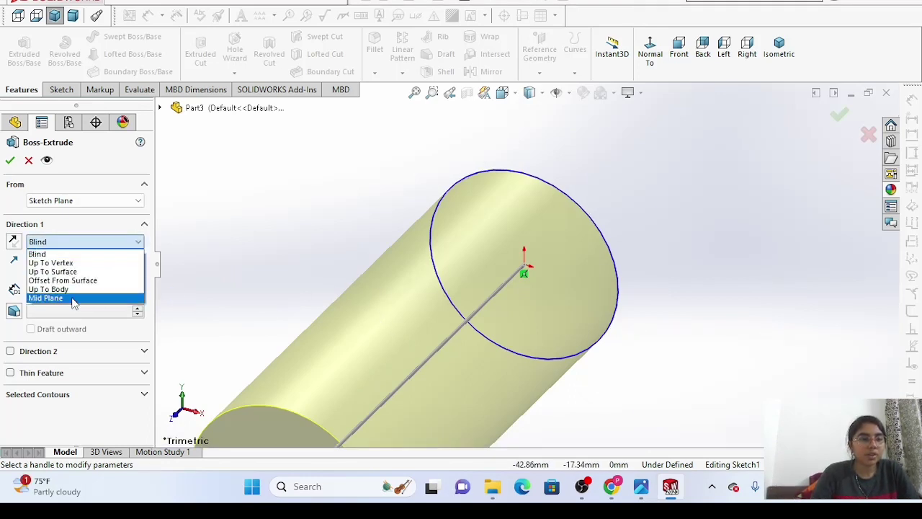
left_click(72, 298)
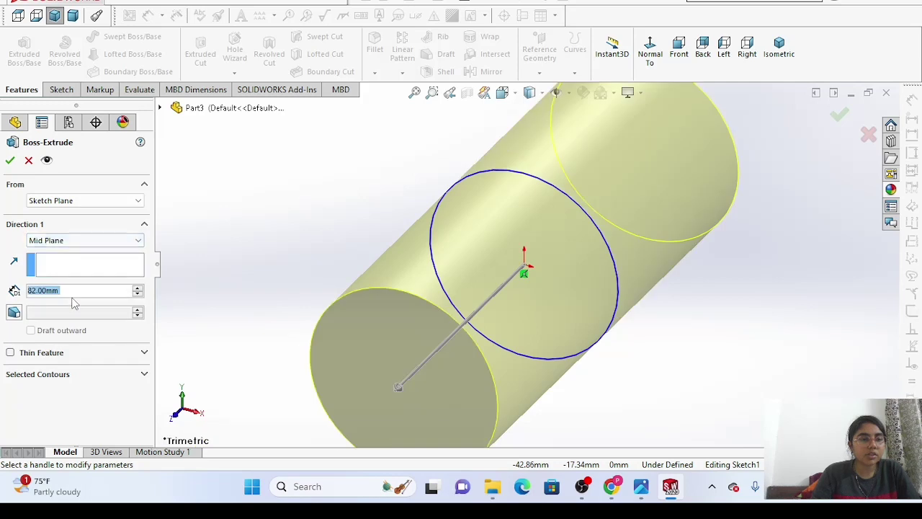
left_click(10, 162)
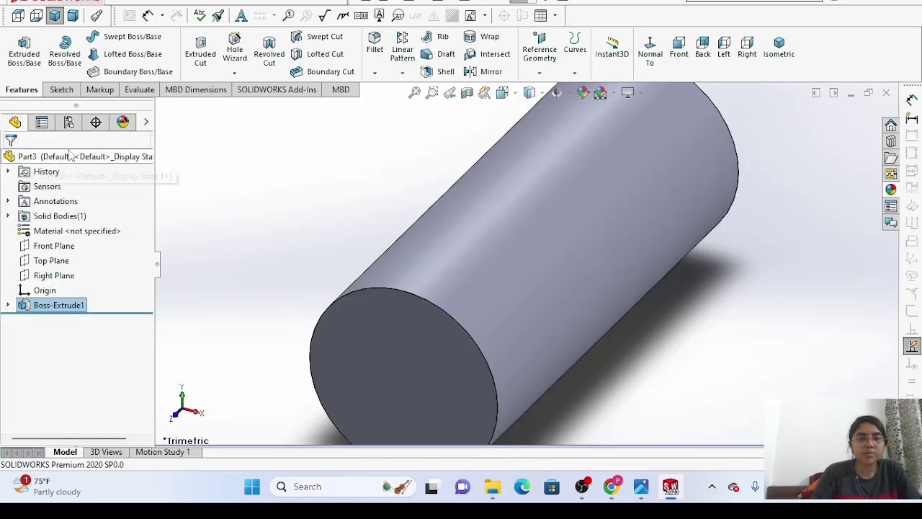
Chamfer the circular edge of the cylinder's front end with a 2 mm distance at 45 degrees.
left_click(381, 285)
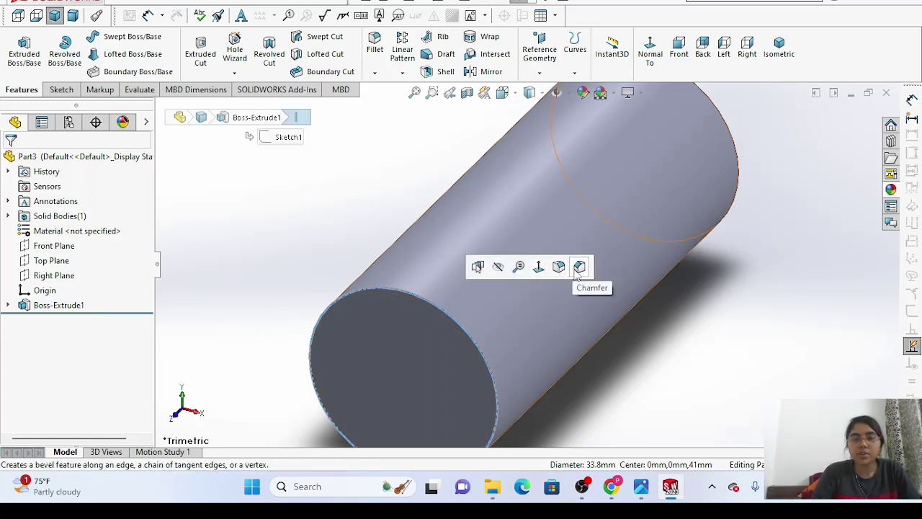
left_click(575, 270)
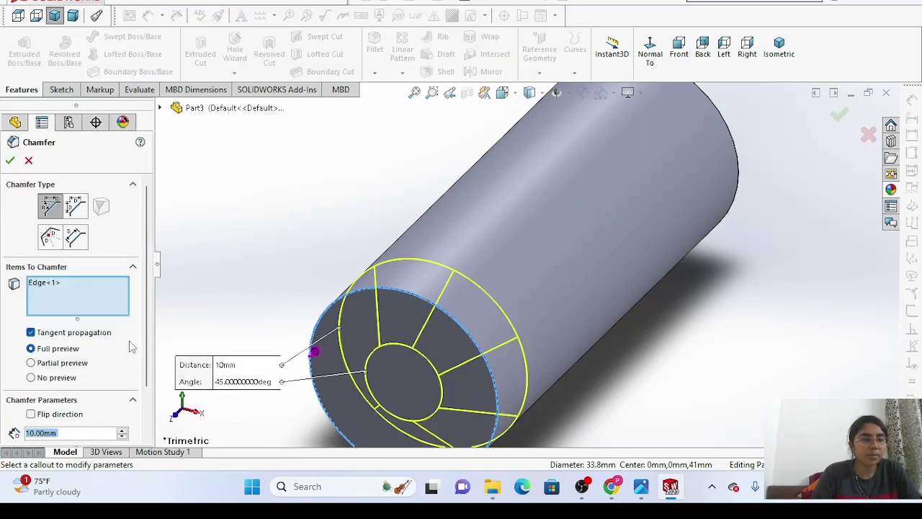
key("BackSpace")
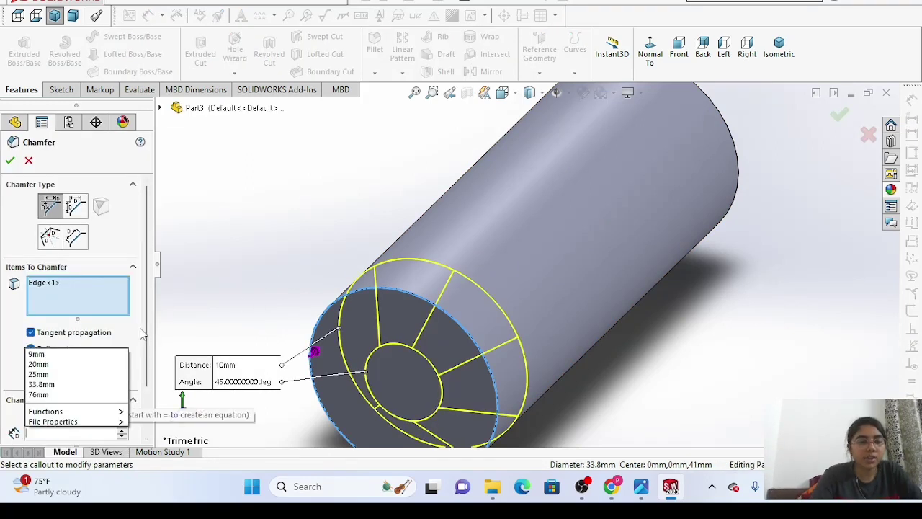
type("2")
key("Return")
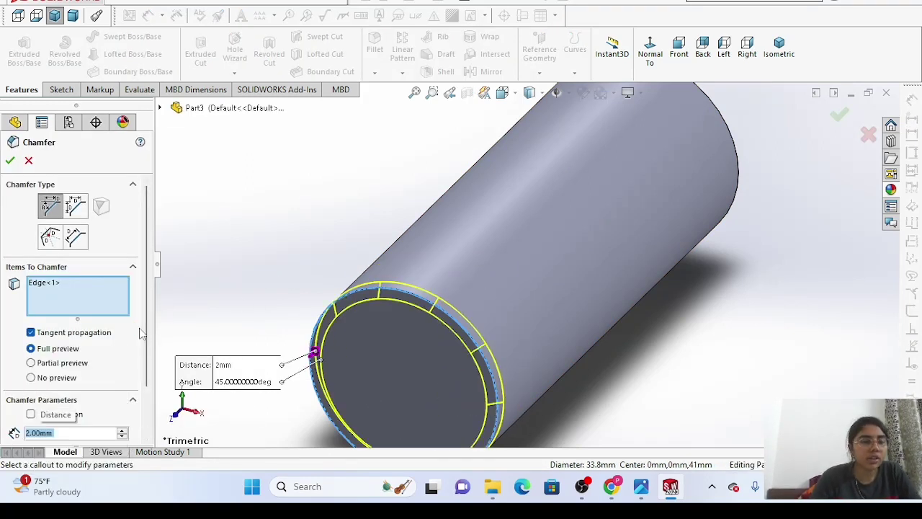
scroll(144, 332, "down", 2)
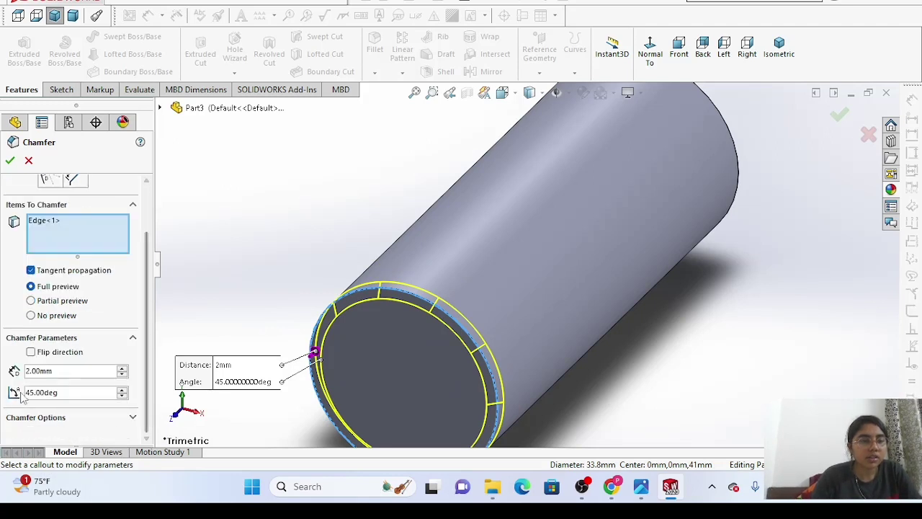
left_click(12, 162)
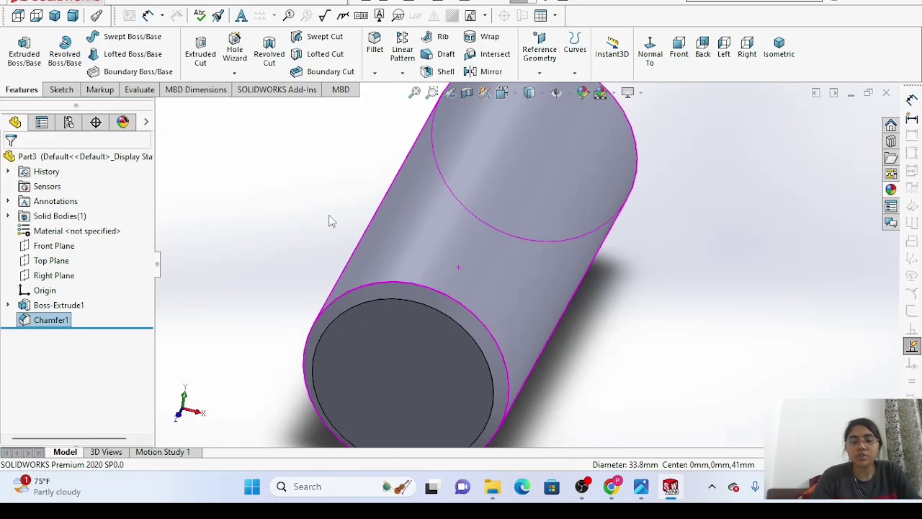
Examine the back end of the cylinder, opposite the chamfered face.
key("Left")
key("Left")
key("Left")
key("Left")
key("Left")
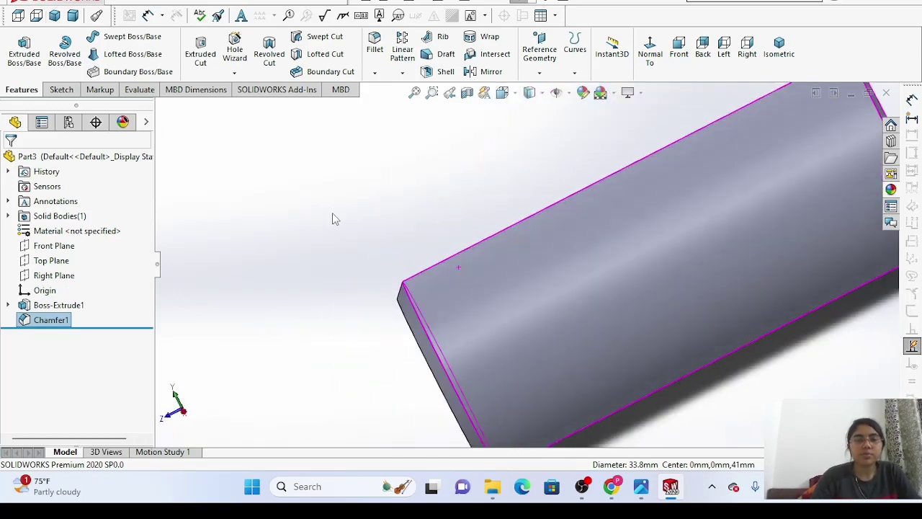
left_click(701, 49)
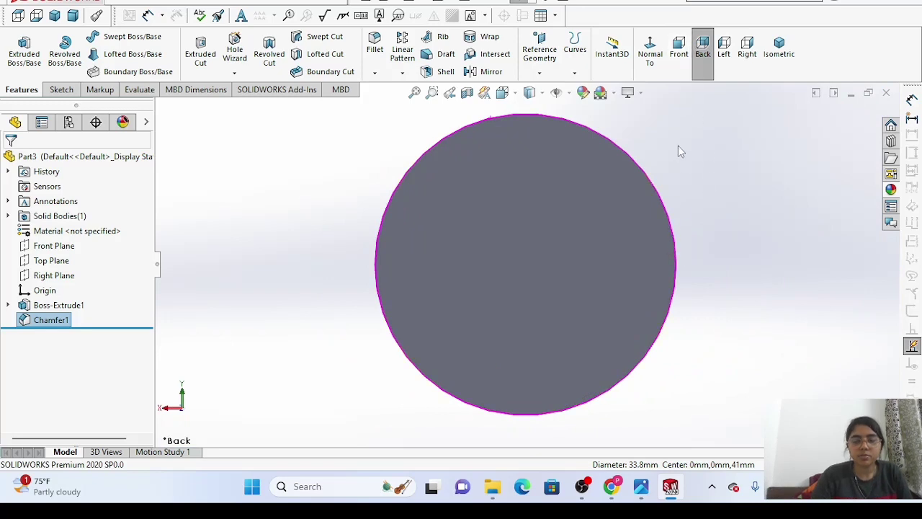
key("Left")
key("Left")
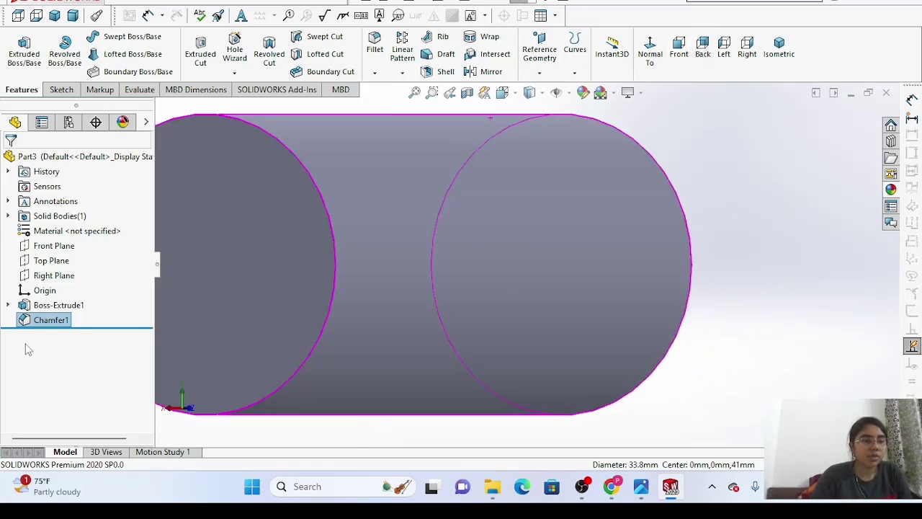
left_click(335, 251)
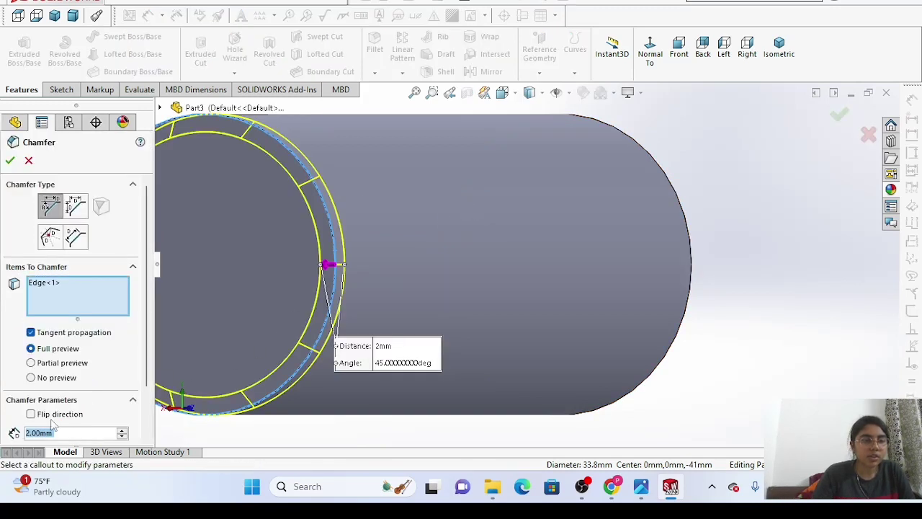
left_click(155, 375)
scroll(147, 379, "down", 3)
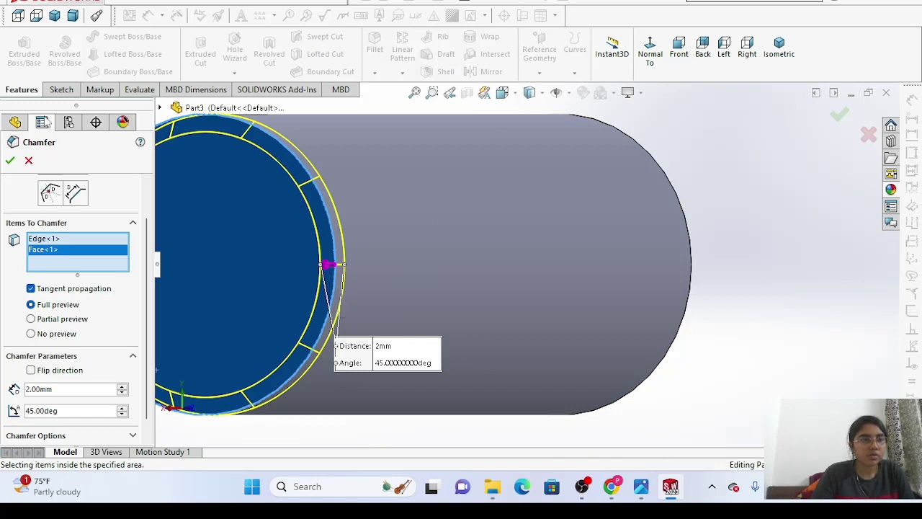
left_click(33, 160)
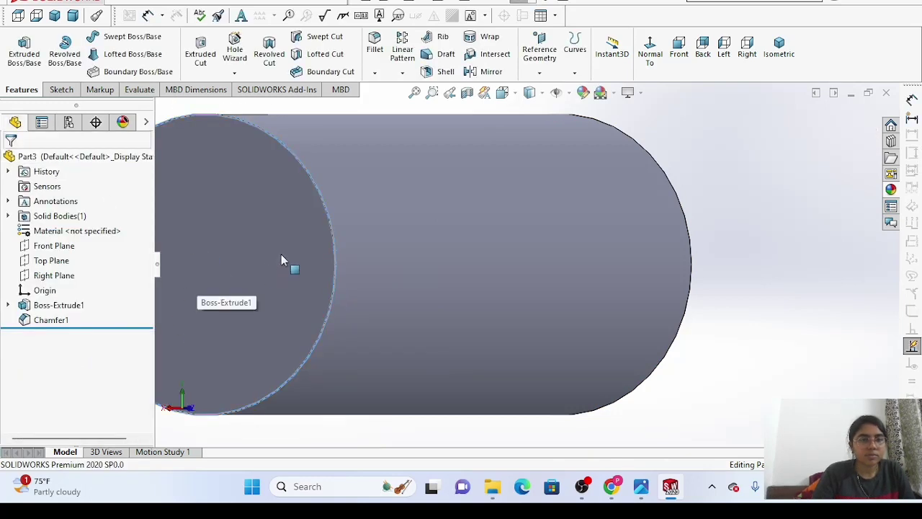
Chamfer the circular edge at the cylinder's back end.
left_click(334, 241)
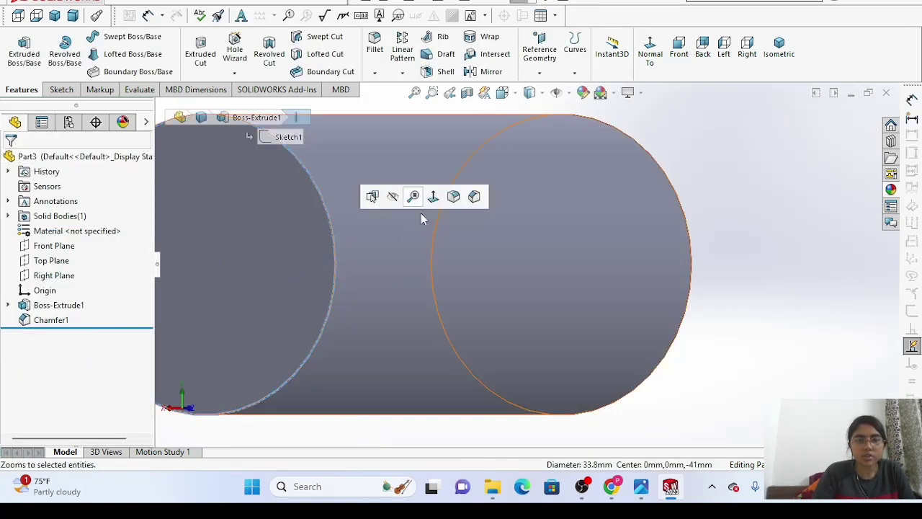
Chamfer the cylinder's remaining circular end edge with a 2 mm distance at 45 degrees.
left_click(474, 196)
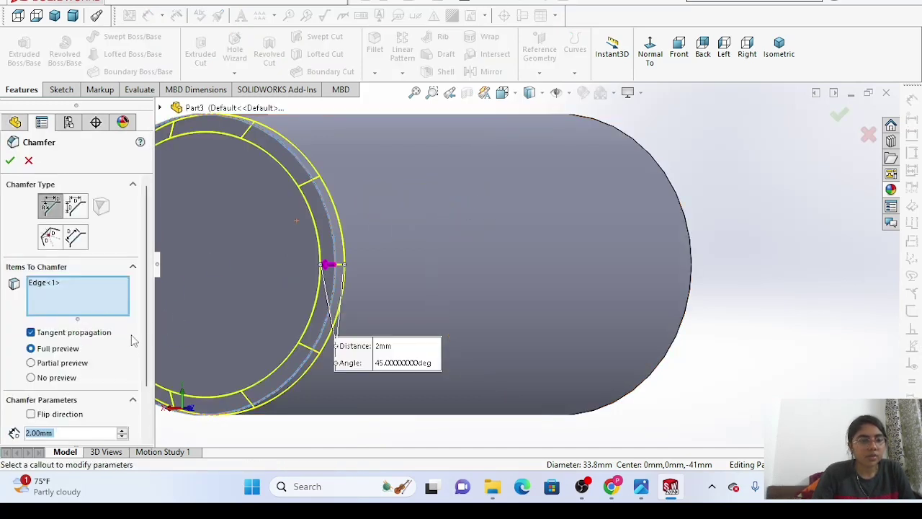
scroll(47, 194, "down", 2)
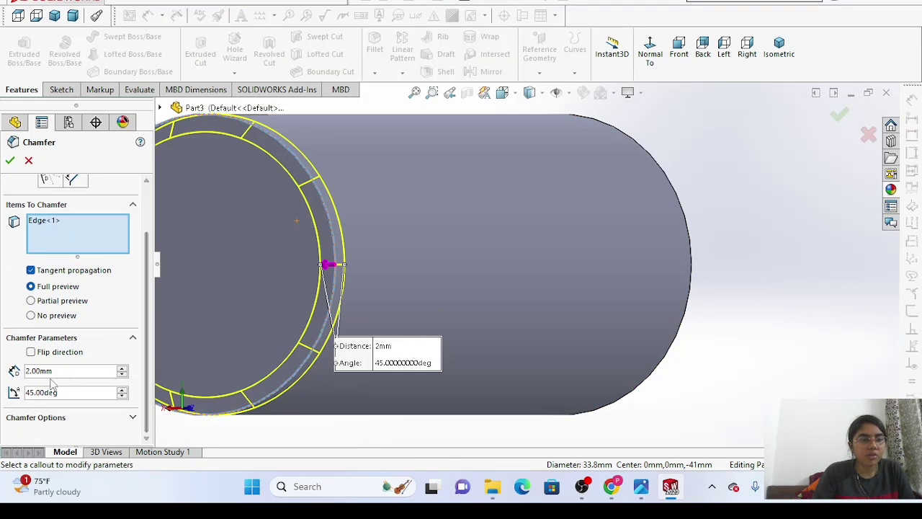
left_click(9, 161)
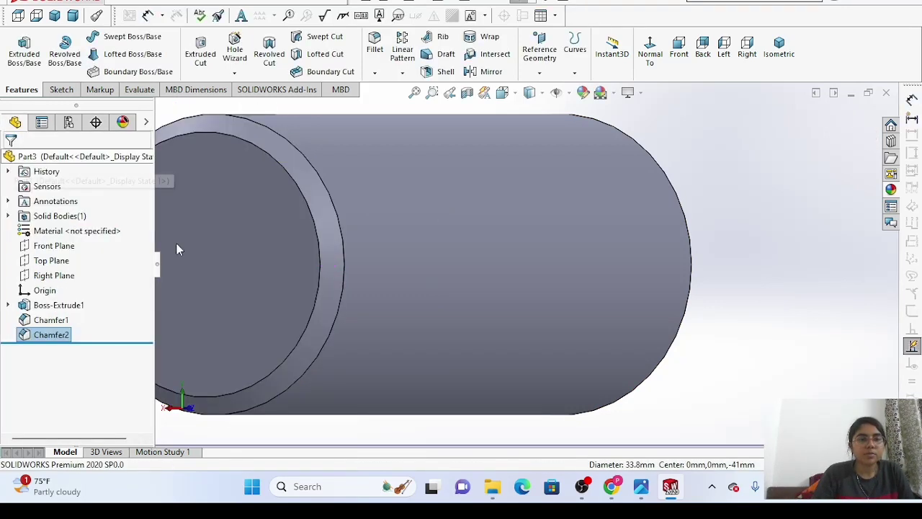
Apply the matte iron metal appearance to the whole cylinder body.
right_click(720, 347)
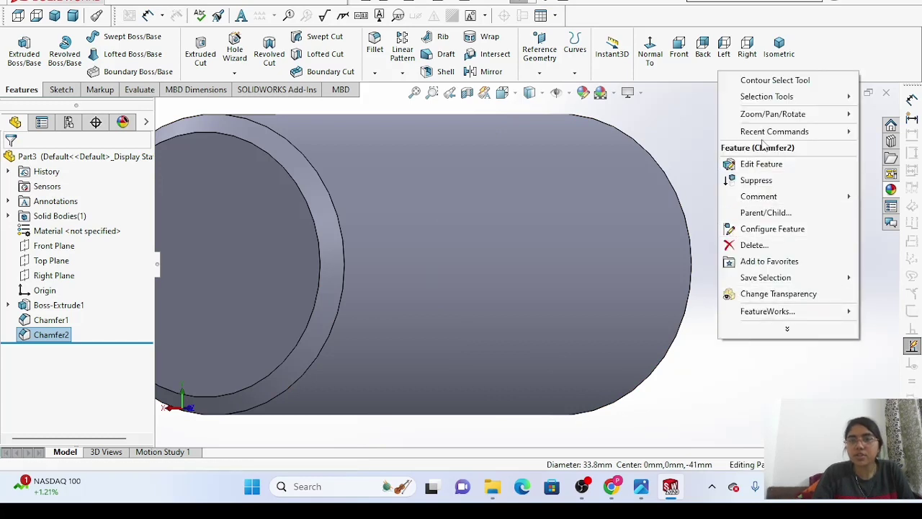
mouse_move(767, 117)
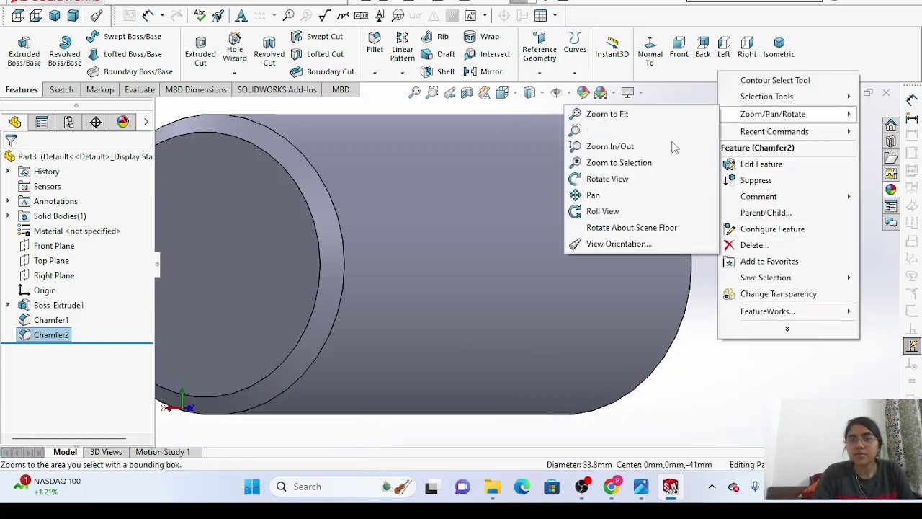
left_click(592, 178)
left_click(416, 96)
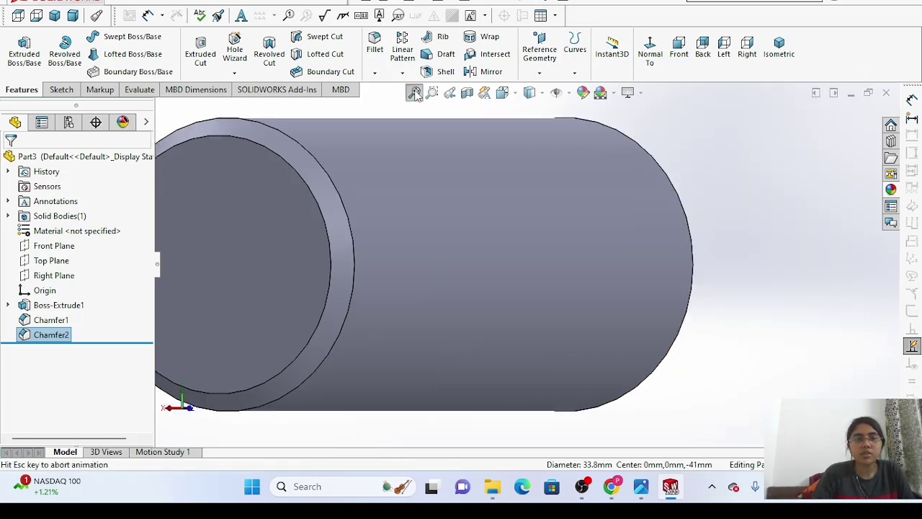
left_click_drag(418, 249, 612, 307)
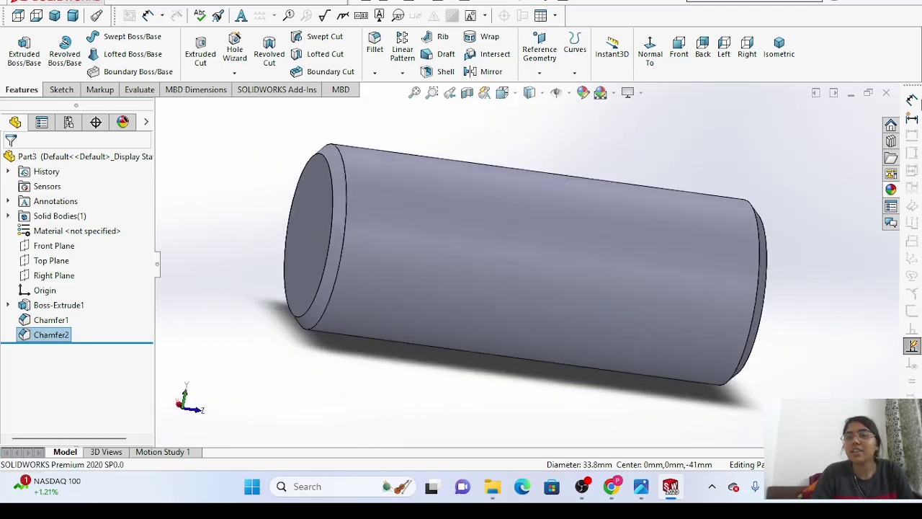
left_click(891, 189)
scroll(738, 167, "down", 2)
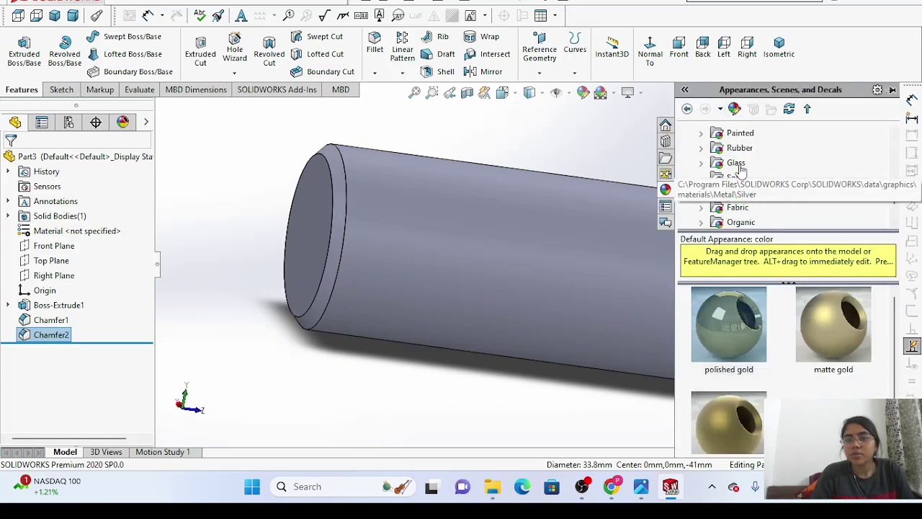
scroll(739, 167, "up", 5)
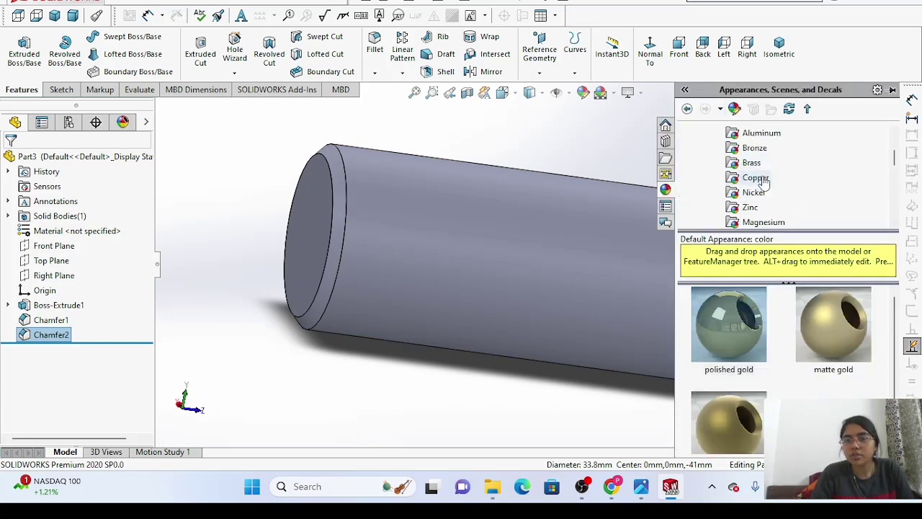
scroll(763, 184, "down", 1)
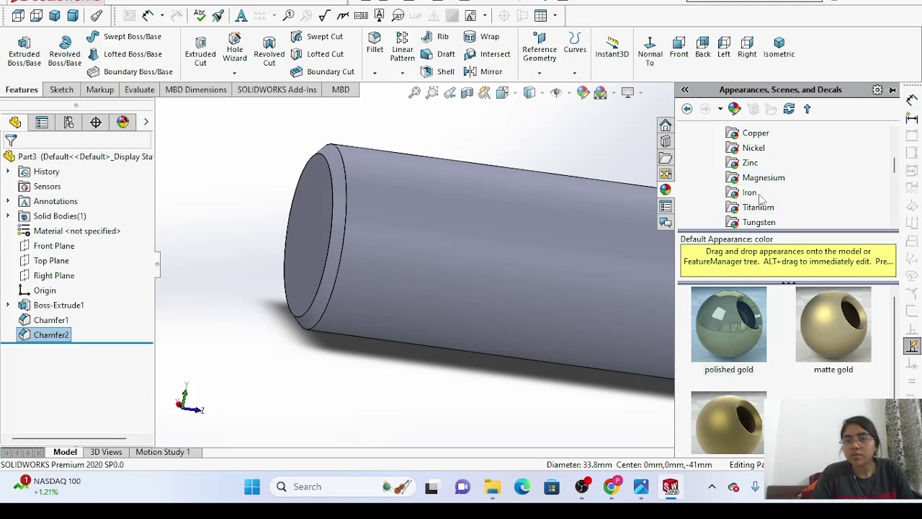
left_click(733, 196)
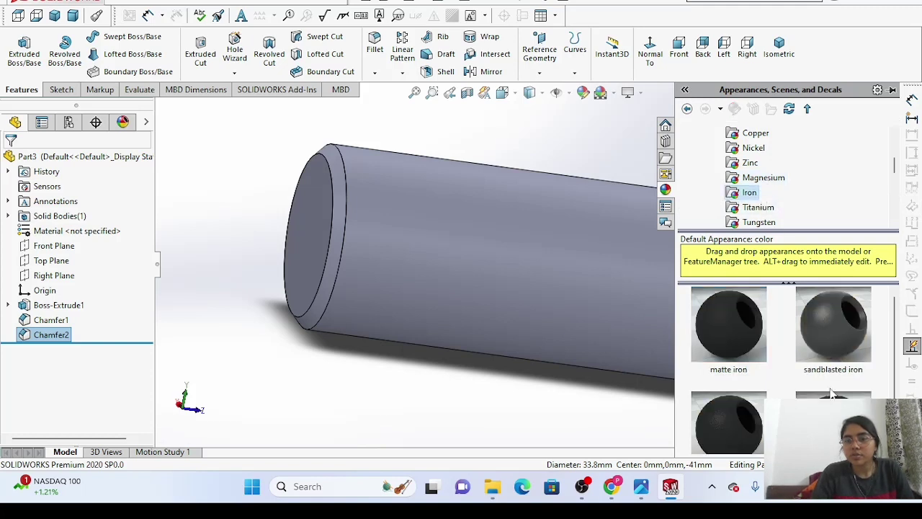
left_click_drag(728, 324, 530, 258)
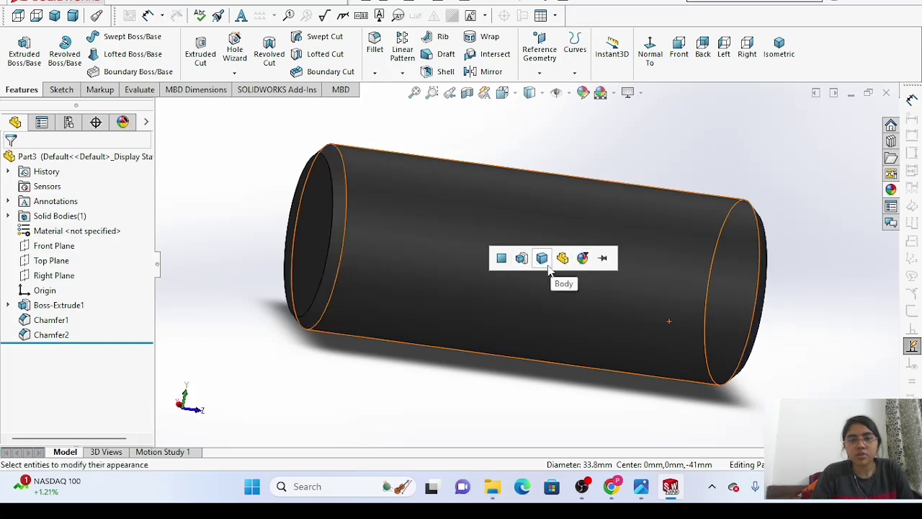
left_click(543, 257)
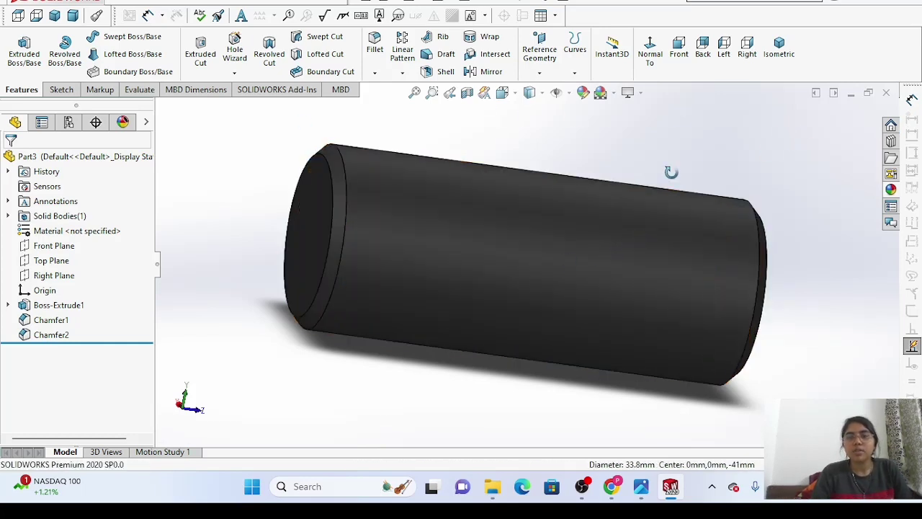
Save the part as "piston pin" in the CAEG folder on the Desktop.
left_click(111, 3)
left_click(159, 159)
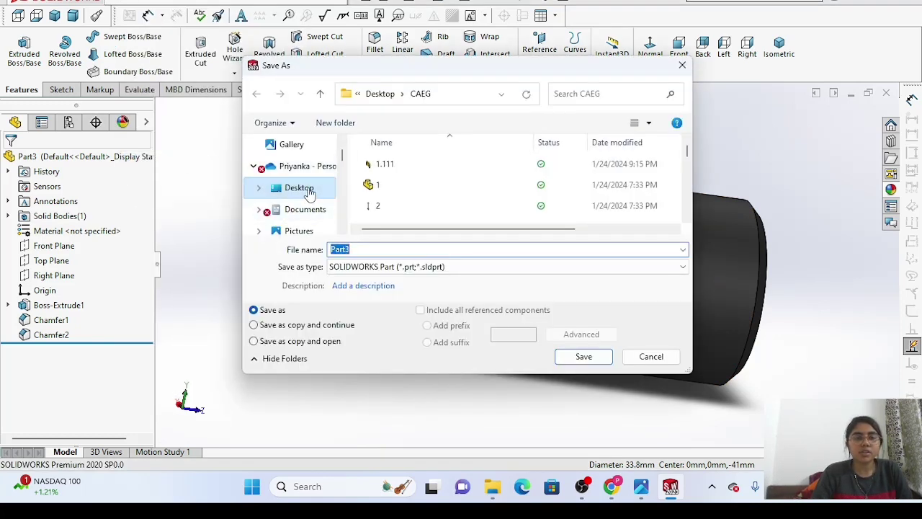
left_click(308, 192)
left_click(386, 171)
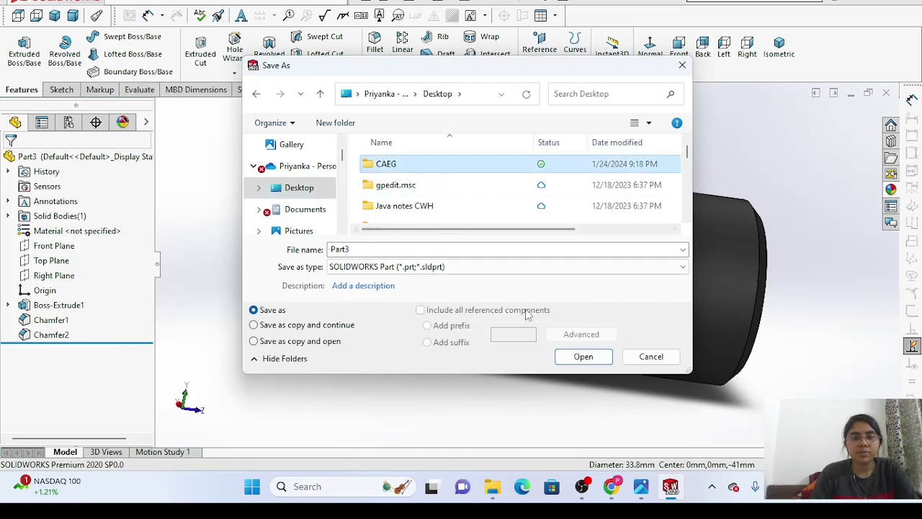
left_click(583, 357)
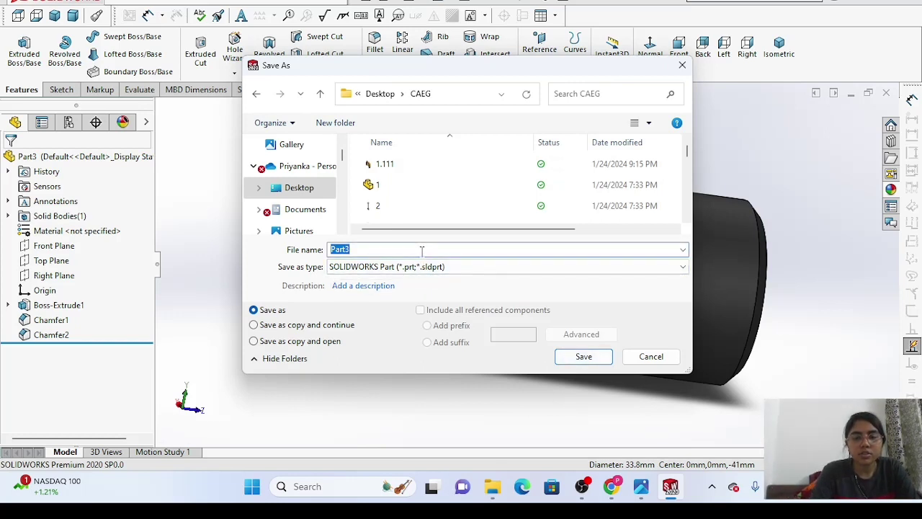
type("p")
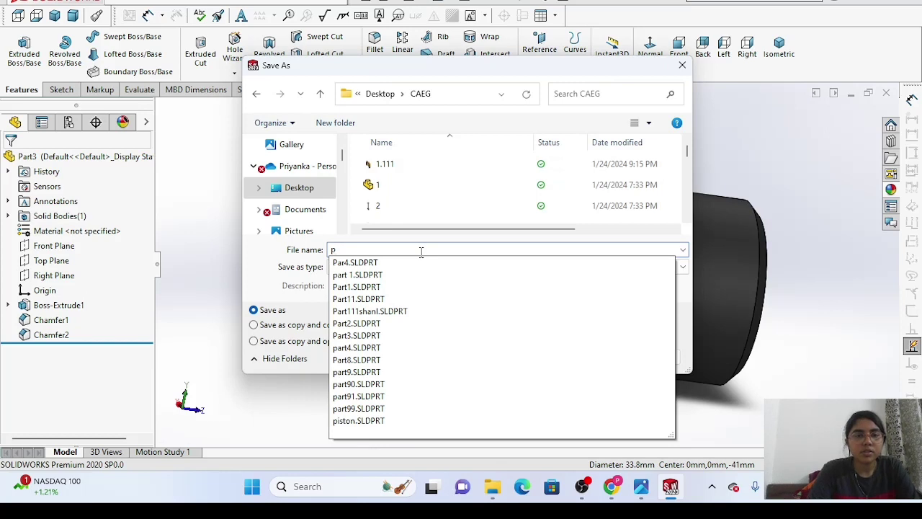
type("iston")
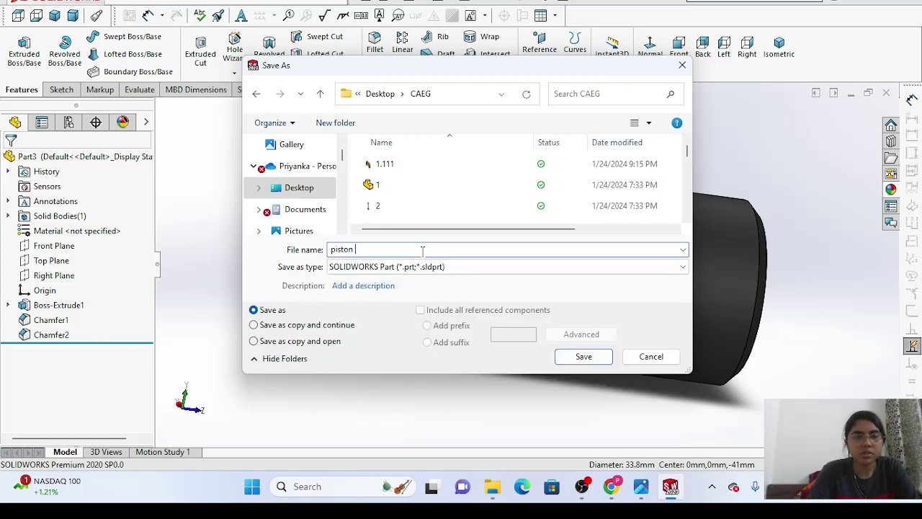
key("BackSpace")
key("BackSpace")
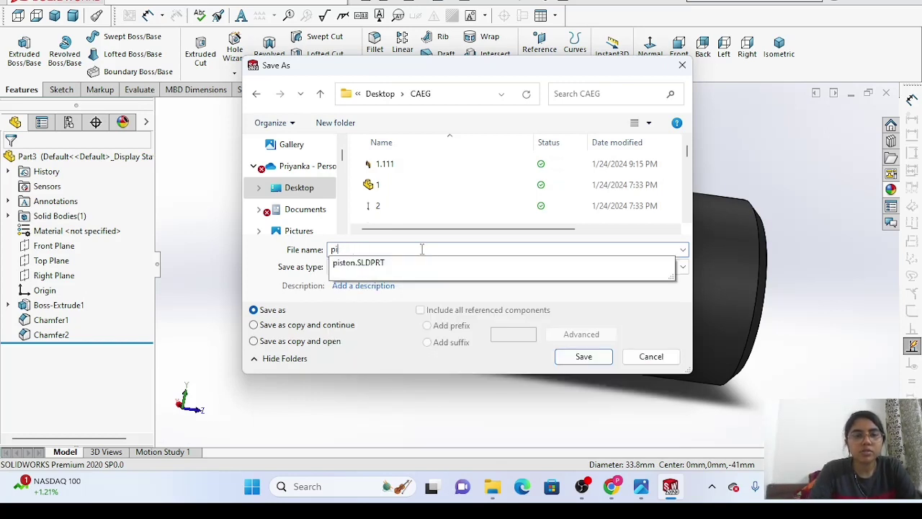
key("BackSpace")
type("iston pin")
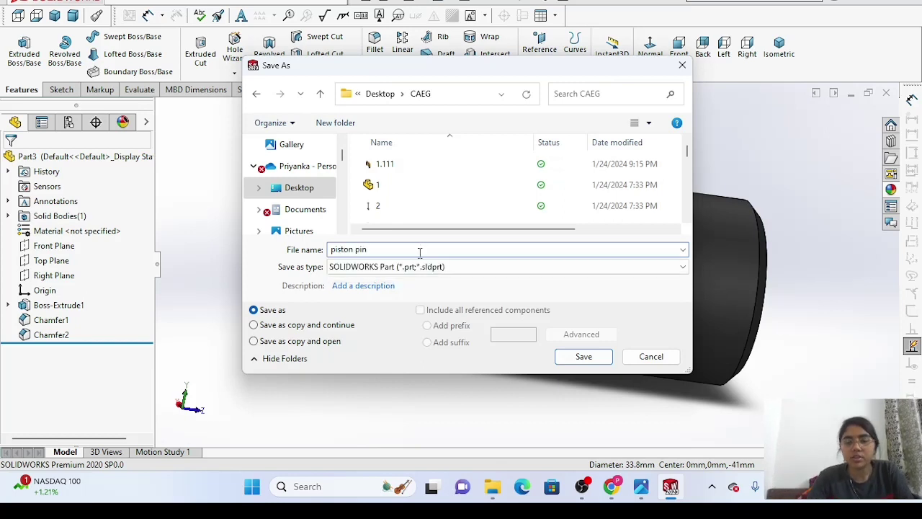
key("Return")
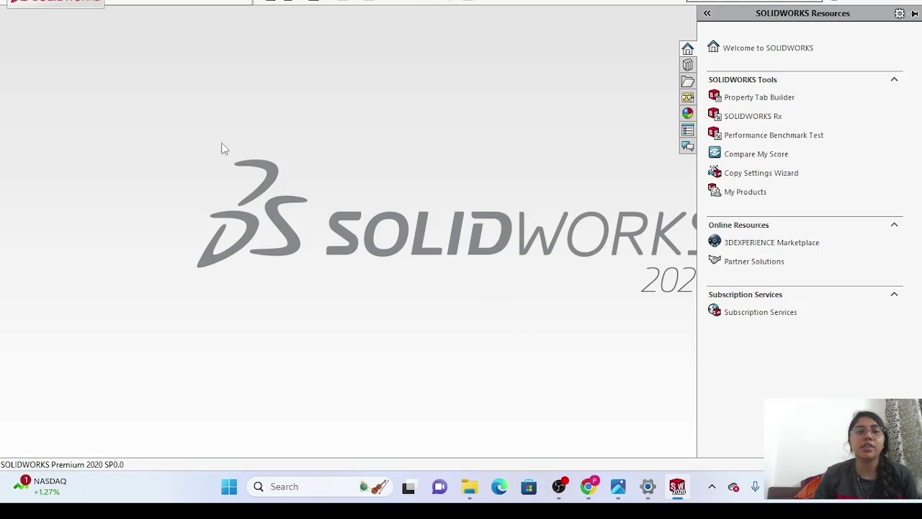
Create a new assembly and place the Cranshaft part from the solid works folder as its first component.
left_click(270, 3)
left_click(316, 108)
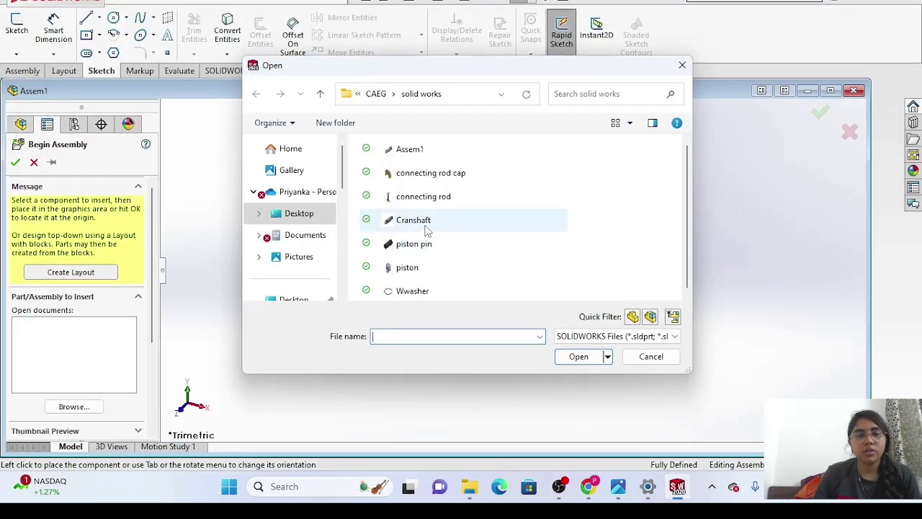
left_click(425, 227)
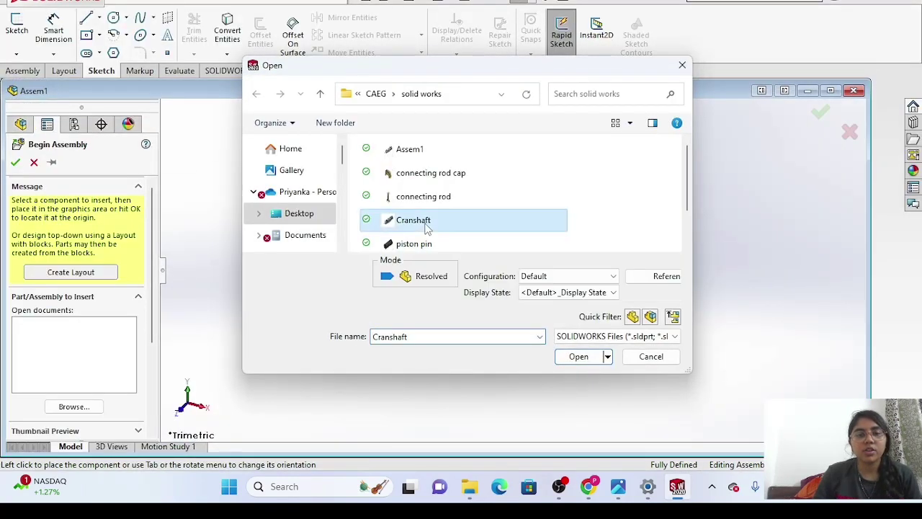
left_click(579, 356)
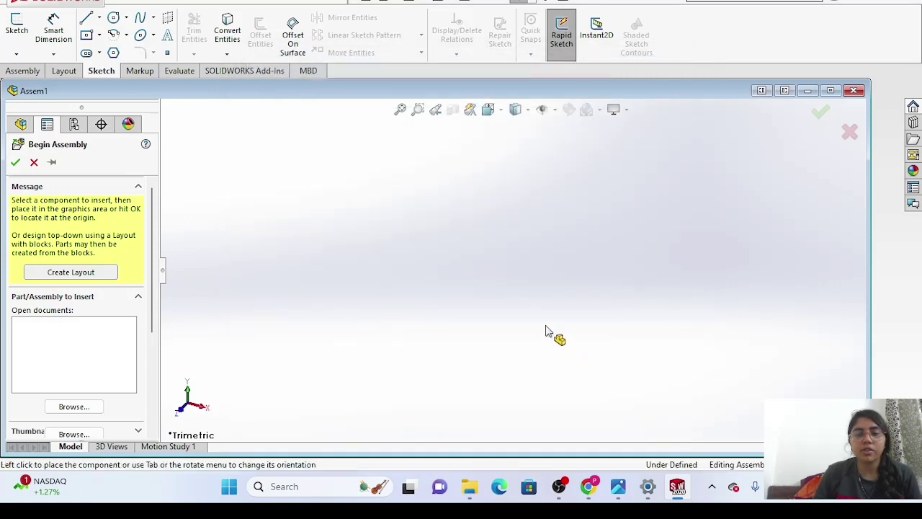
left_click(511, 287)
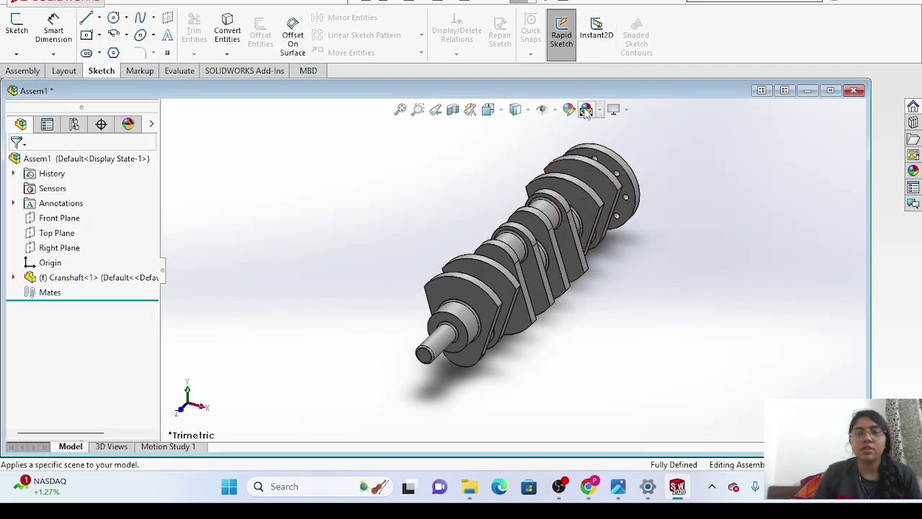
Apply the Plain White scene to the assembly.
left_click(599, 109)
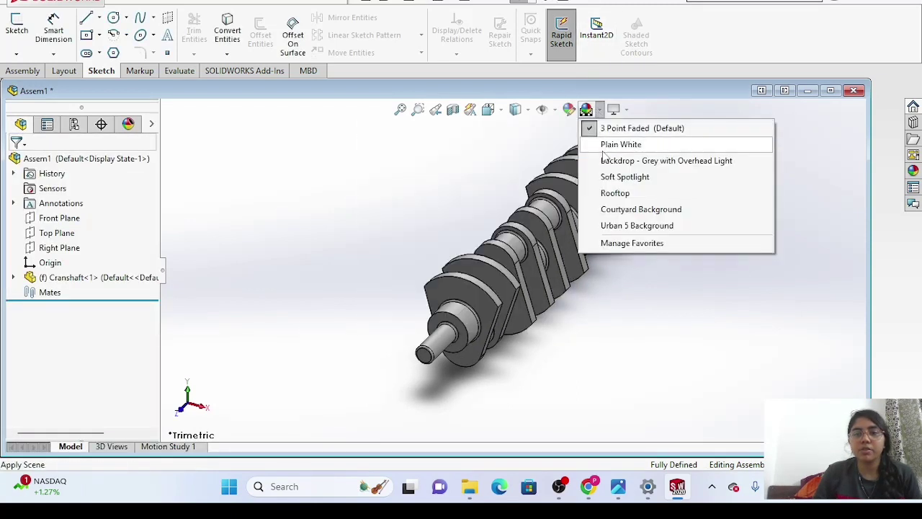
left_click(609, 144)
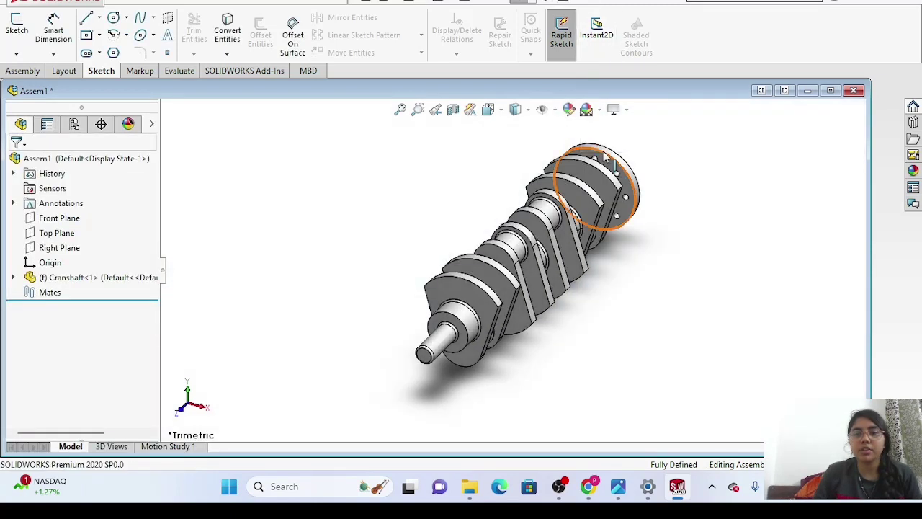
right_click(627, 280)
Float the fixed crankshaft component and shift it slightly within the assembly.
left_click(575, 251)
left_click(570, 253)
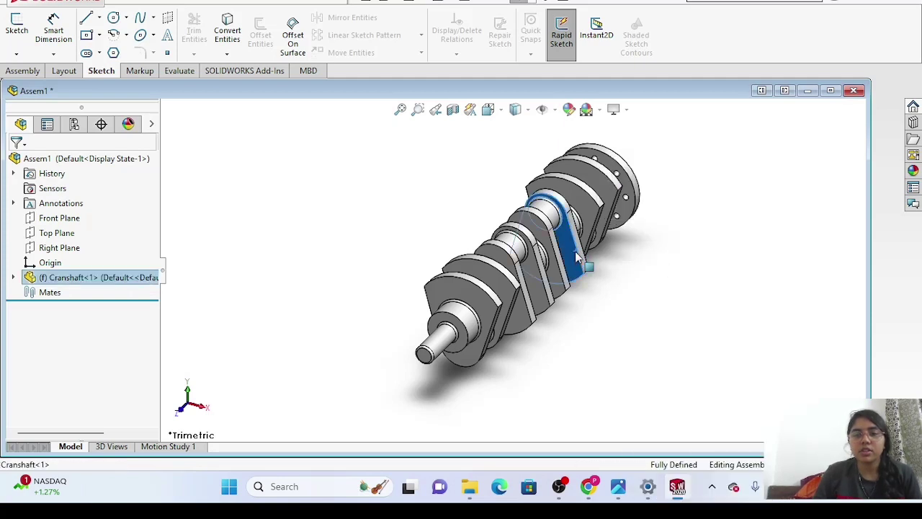
right_click(575, 251)
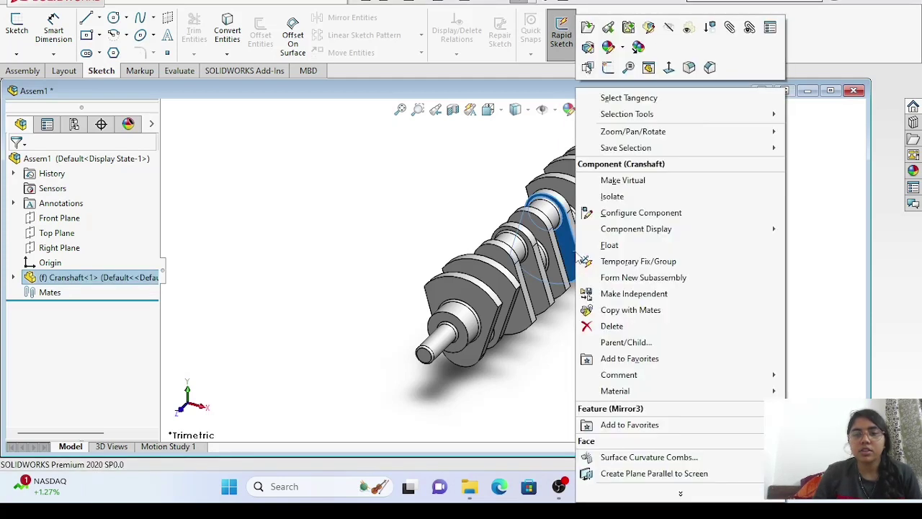
left_click(615, 247)
left_click(576, 257)
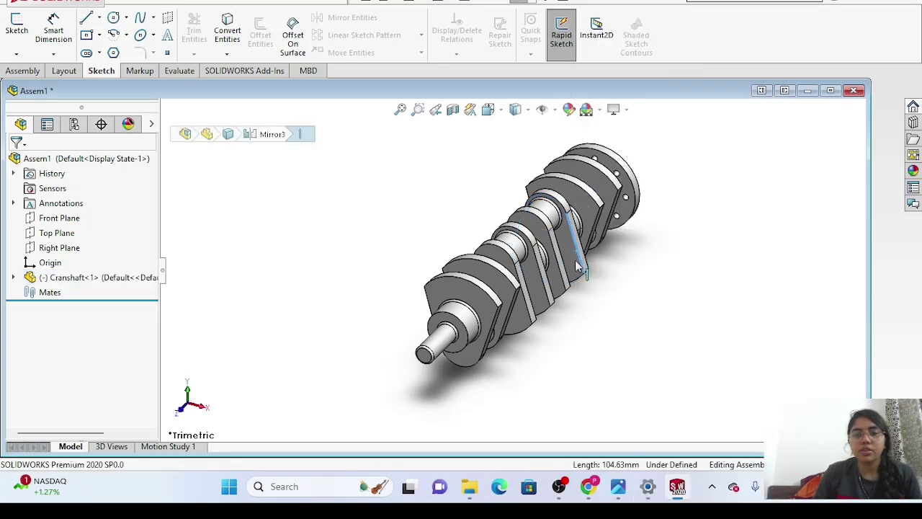
left_click_drag(572, 252, 567, 278)
left_click(557, 308)
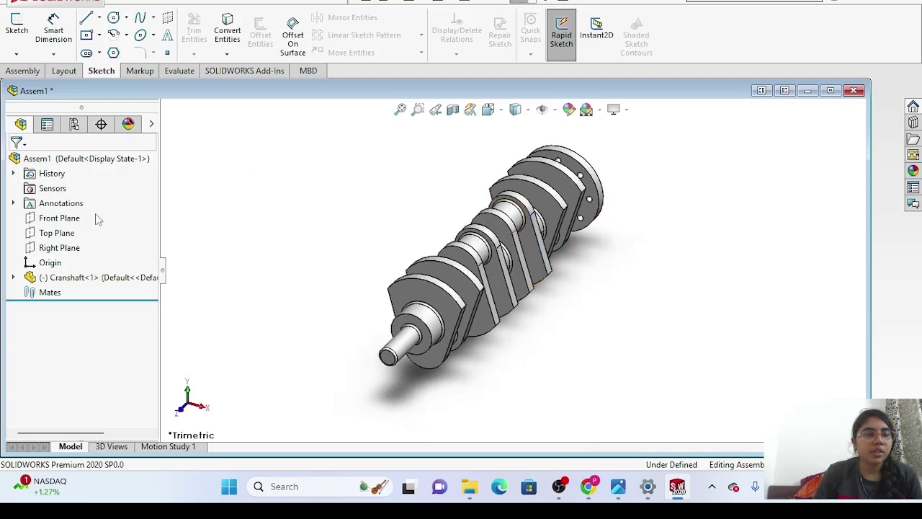
Start a sketch on the assembly's Right Plane and orient the view normal to it.
left_click(58, 247)
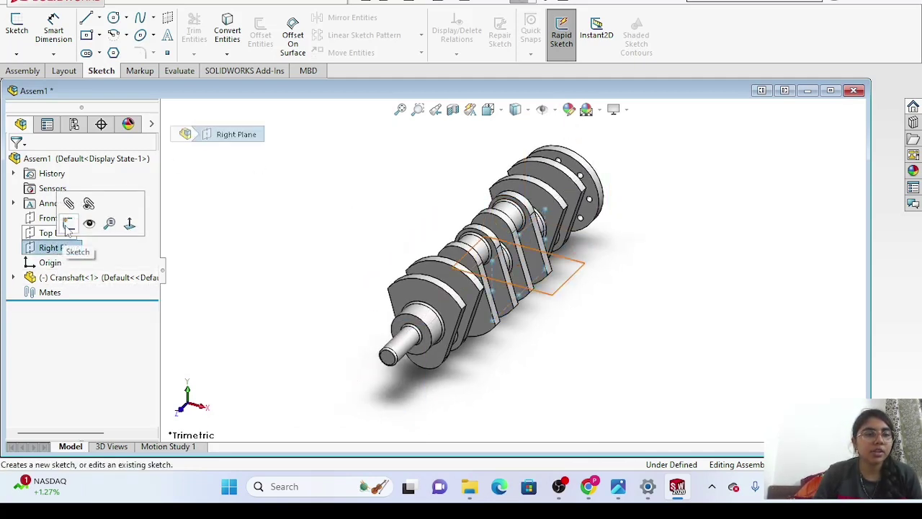
left_click(69, 226)
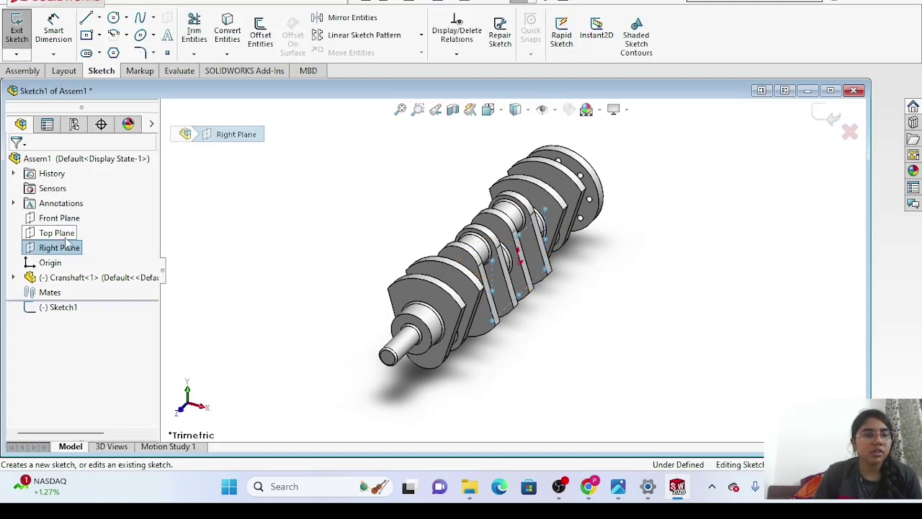
left_click(68, 308)
left_click(90, 288)
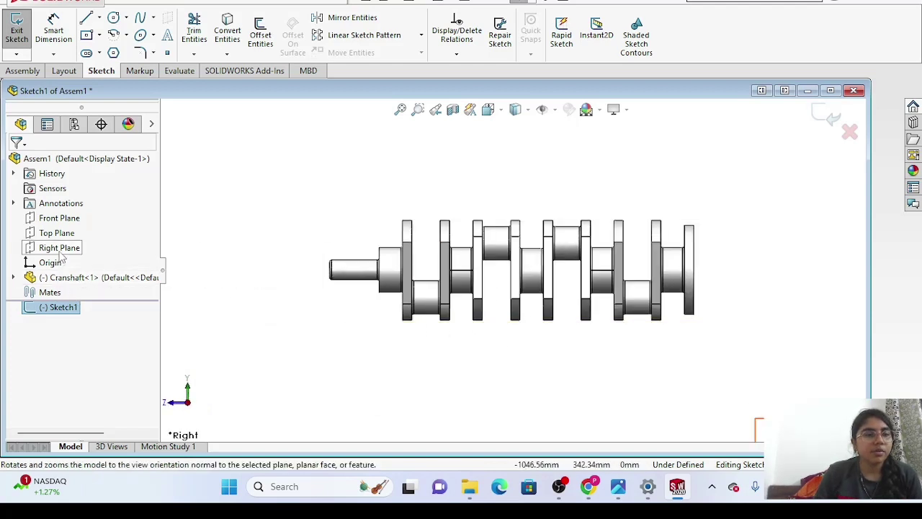
Sketch a horizontal centerline about 542 mm long outward from the crankshaft's middle journal, with a vertical centerline about 96 mm high rising from its free end.
left_click(100, 19)
left_click(119, 51)
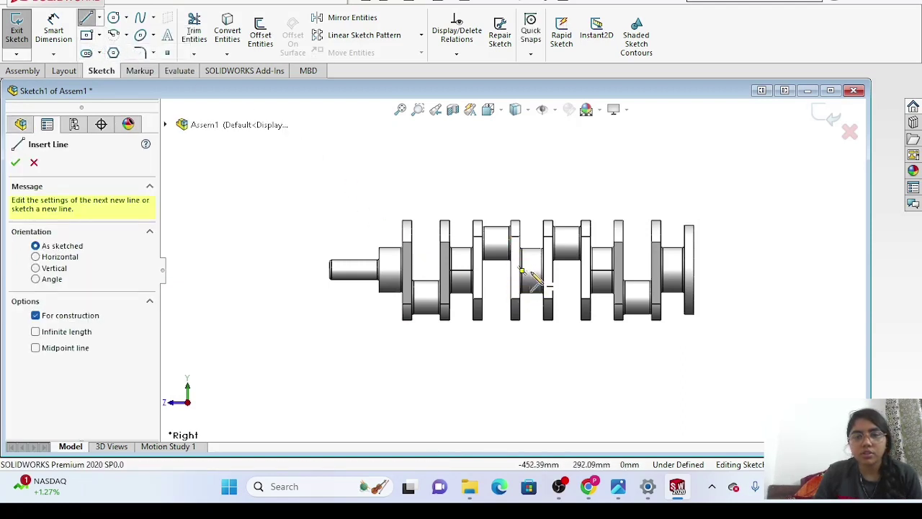
left_click(522, 270)
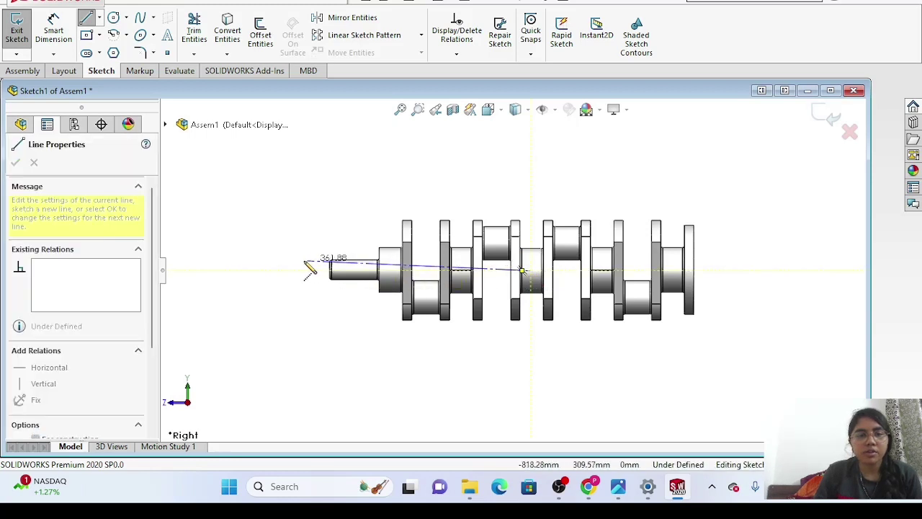
left_click(196, 270)
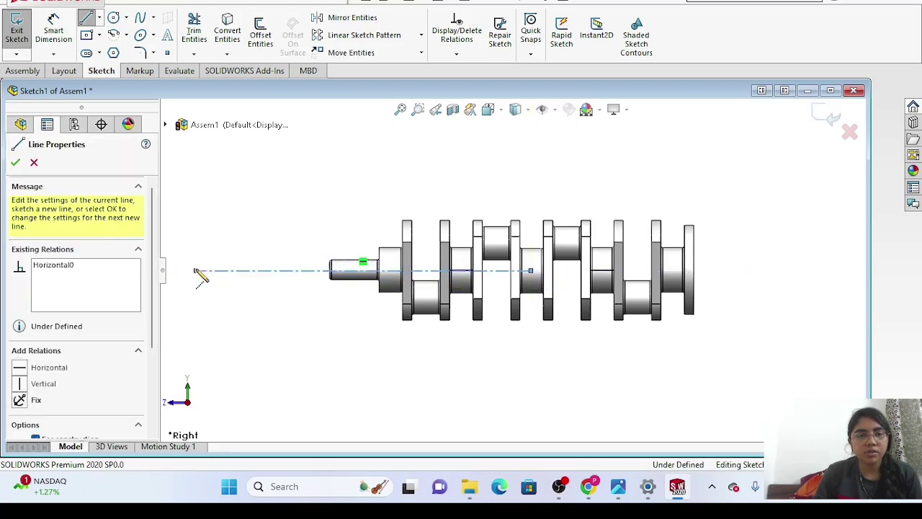
left_click(196, 212)
key("Escape")
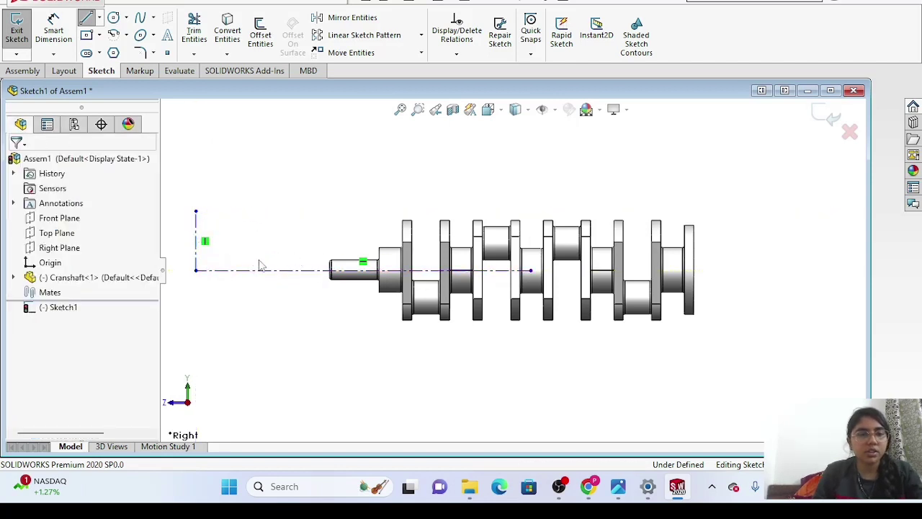
Sketch two vertical lines about 96 mm high up from the centerline, one midway to the crankshaft and one just before the shaft's tip.
key("l")
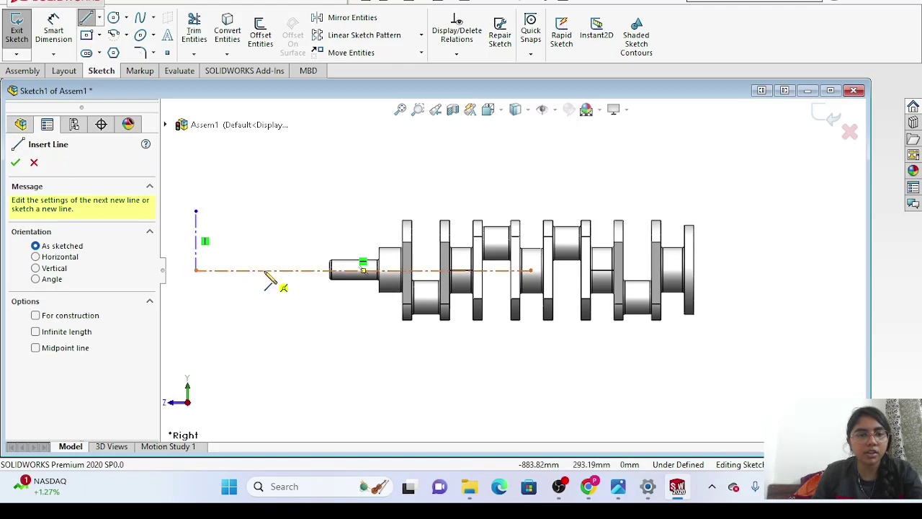
left_click(264, 270)
left_click(264, 212)
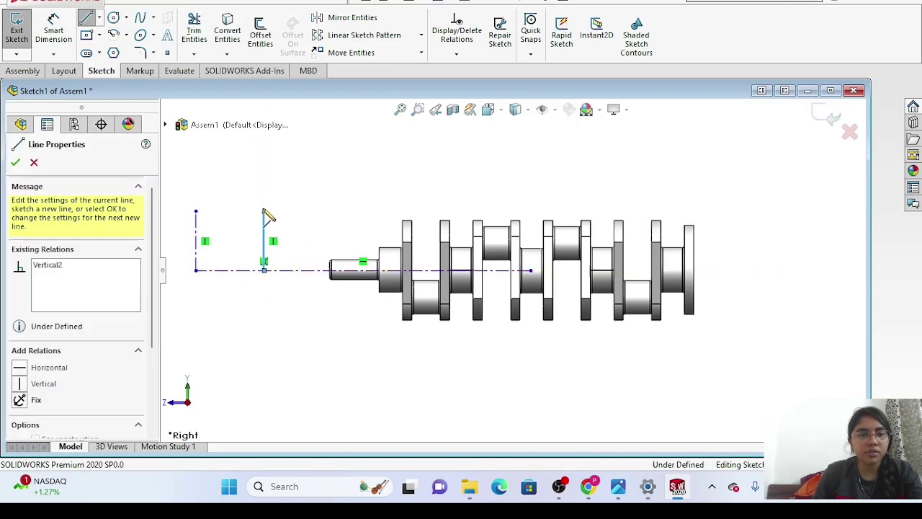
key("Escape")
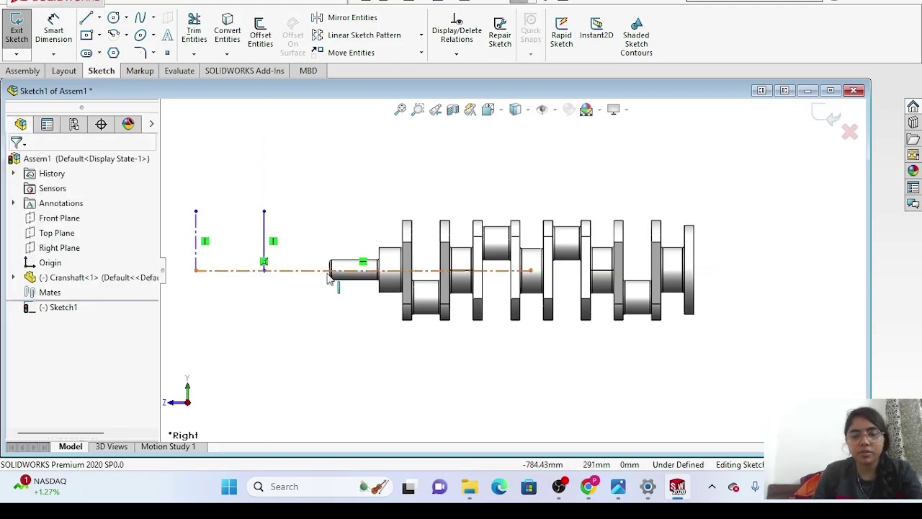
key("l")
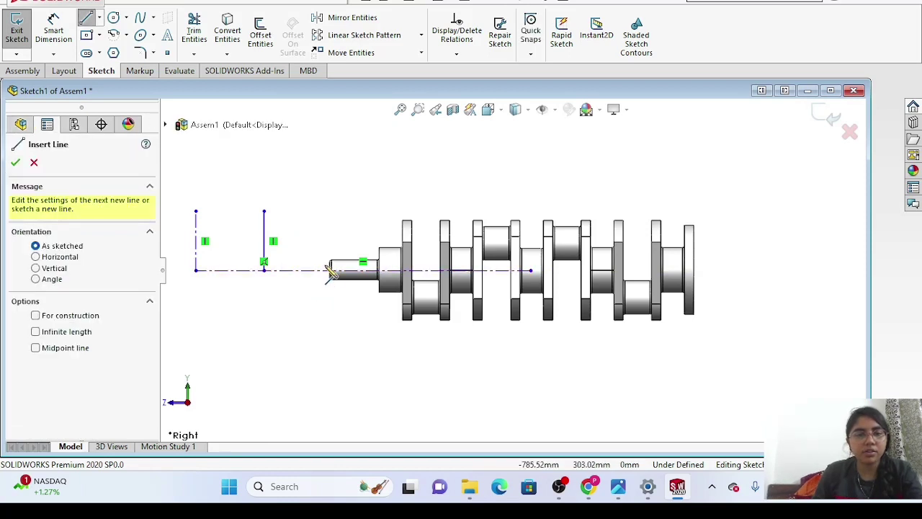
left_click(325, 270)
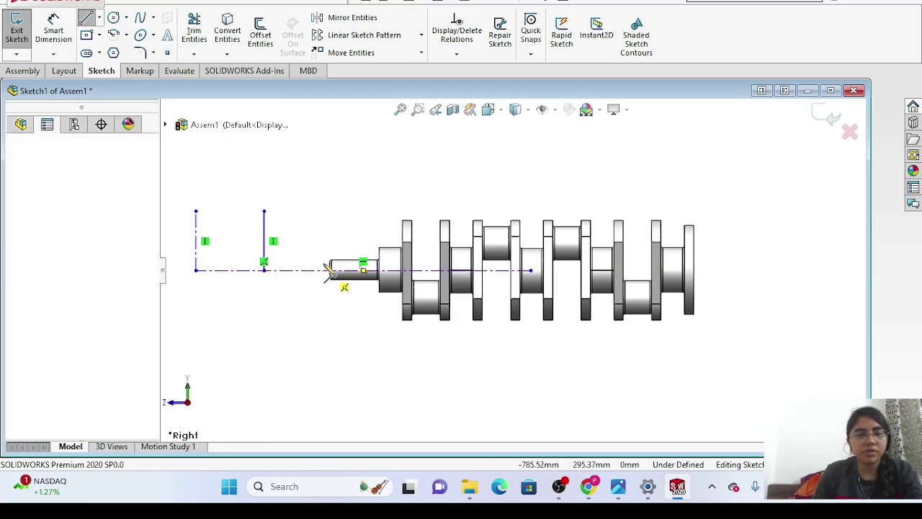
left_click(344, 220)
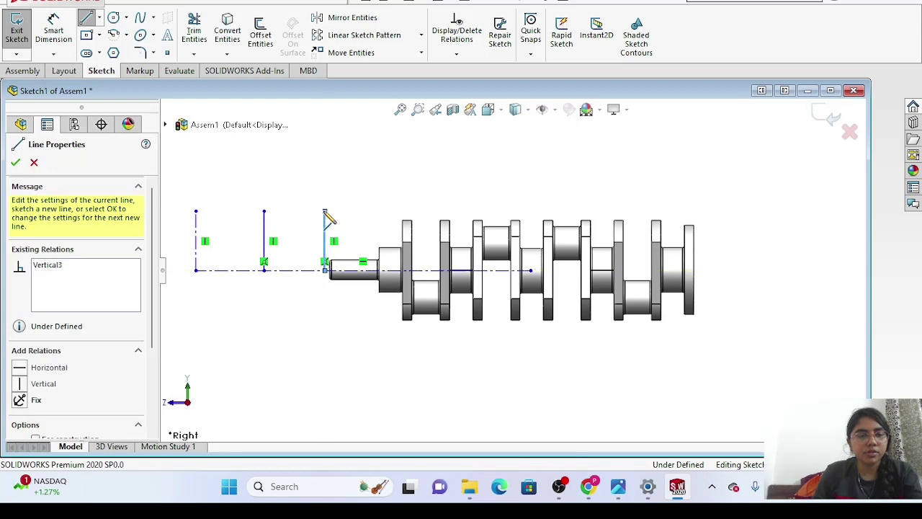
key("Escape")
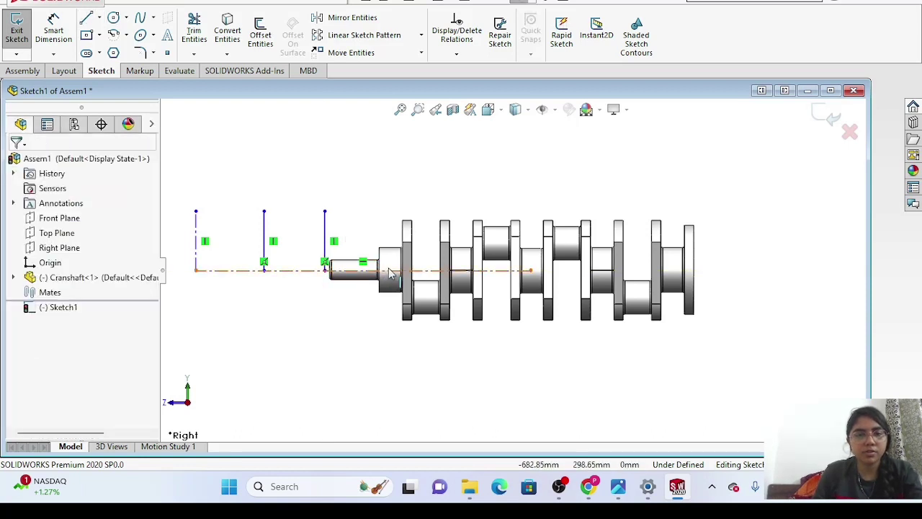
Sketch two more vertical lines up from the centerline, one about 94 mm high at the first crank web's outer face and one at the third web.
key("l")
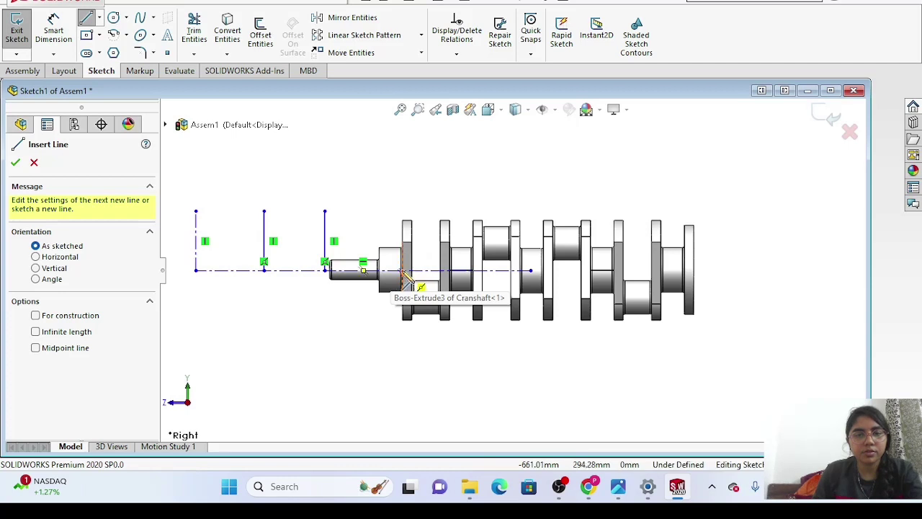
left_click(401, 271)
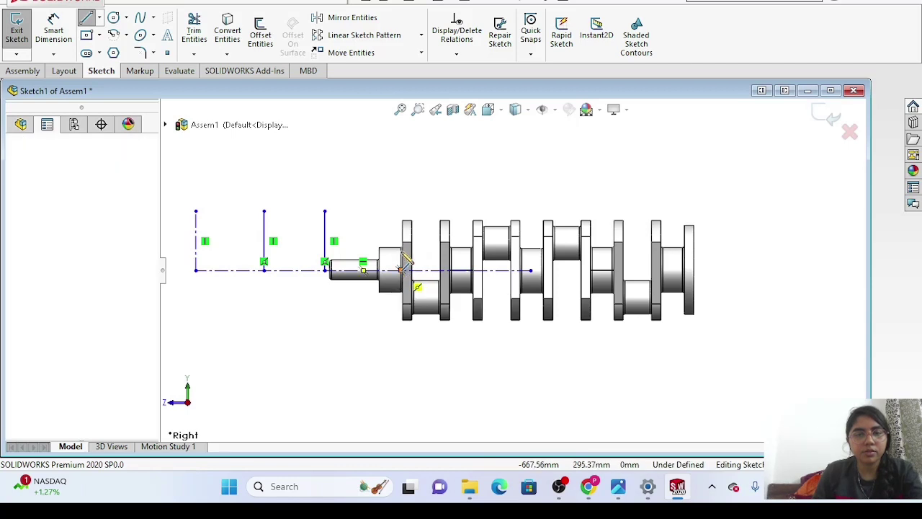
left_click(401, 211)
key("Escape")
key("Escape")
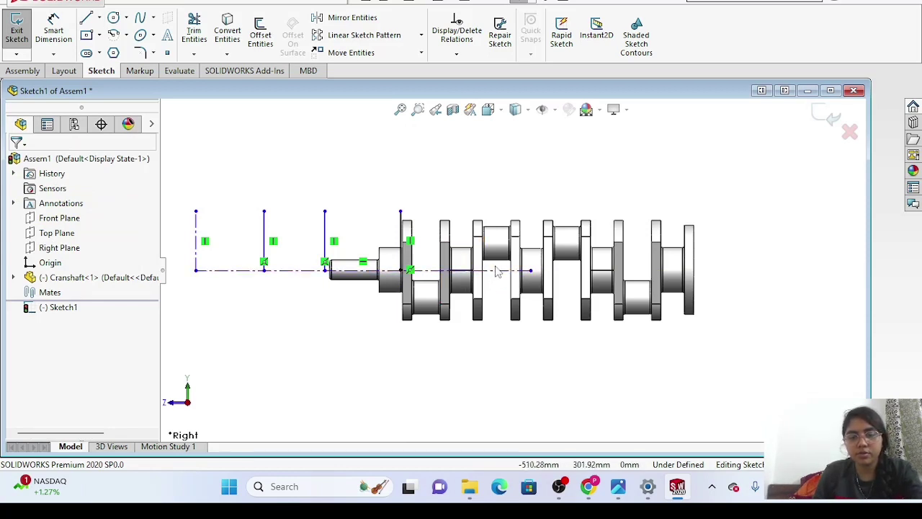
key("l")
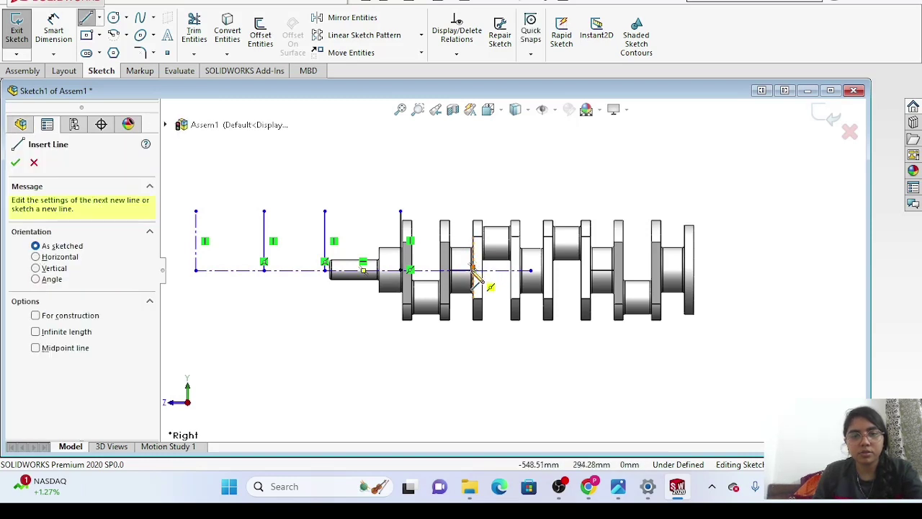
left_click(472, 270)
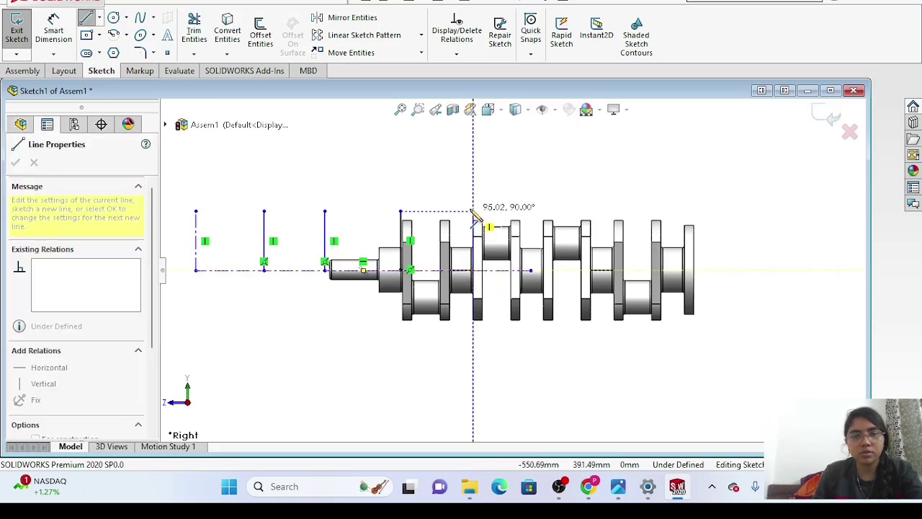
left_click(472, 202)
key("Escape")
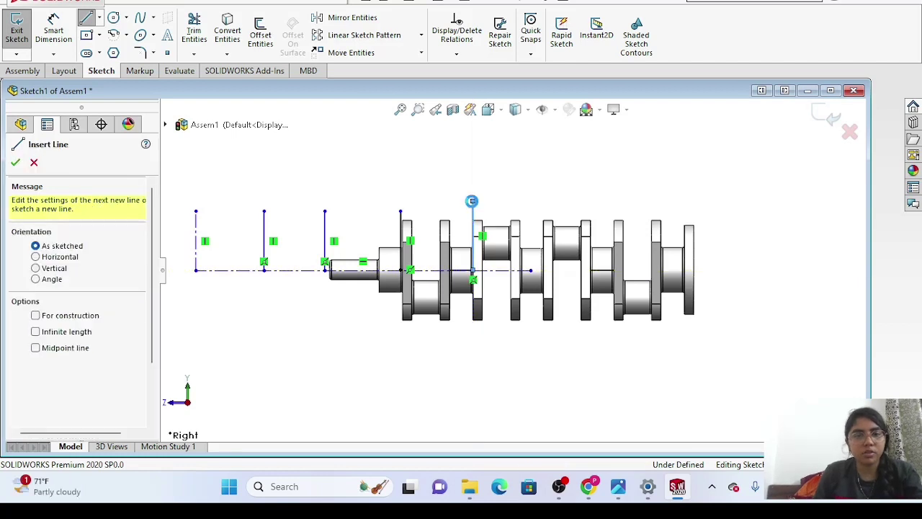
key("Escape")
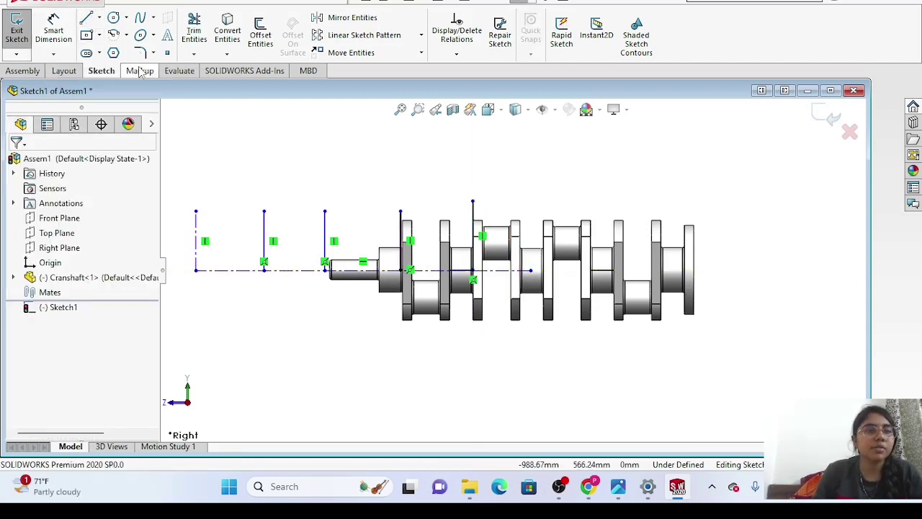
Convert the vertical sketch lines to construction geometry, keeping the outermost one at the centerline's free end as construction too.
mouse_move(496, 202)
left_mouse_down()
mouse_move(184, 204)
mouse_move(178, 225)
mouse_move(173, 215)
left_mouse_up()
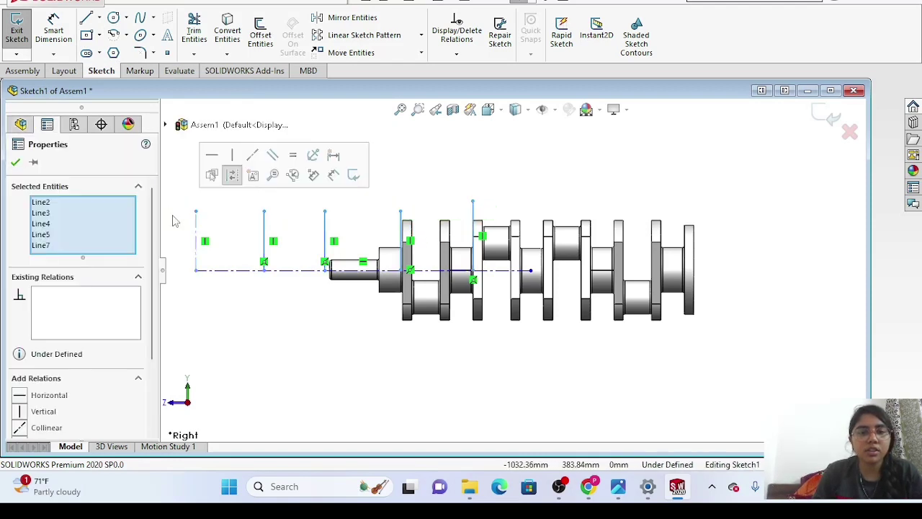
left_click(233, 176)
left_click(249, 193)
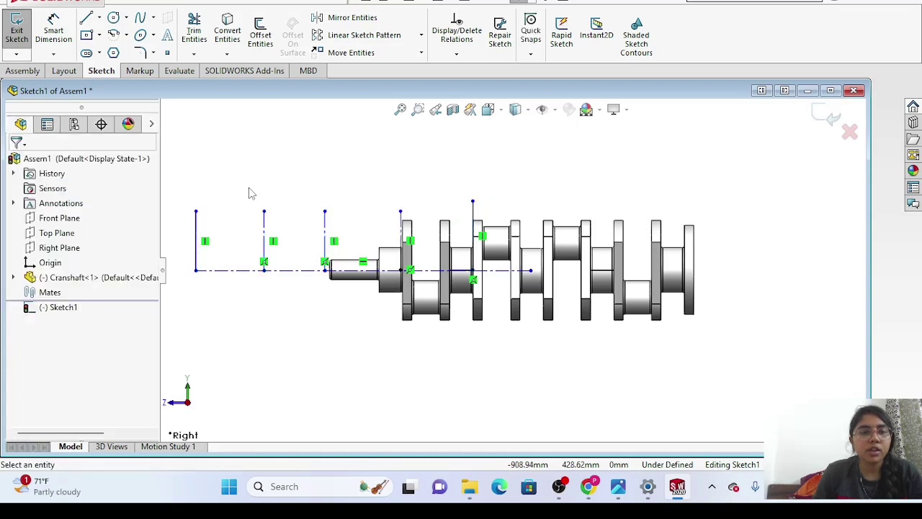
left_click_drag(240, 213, 180, 228)
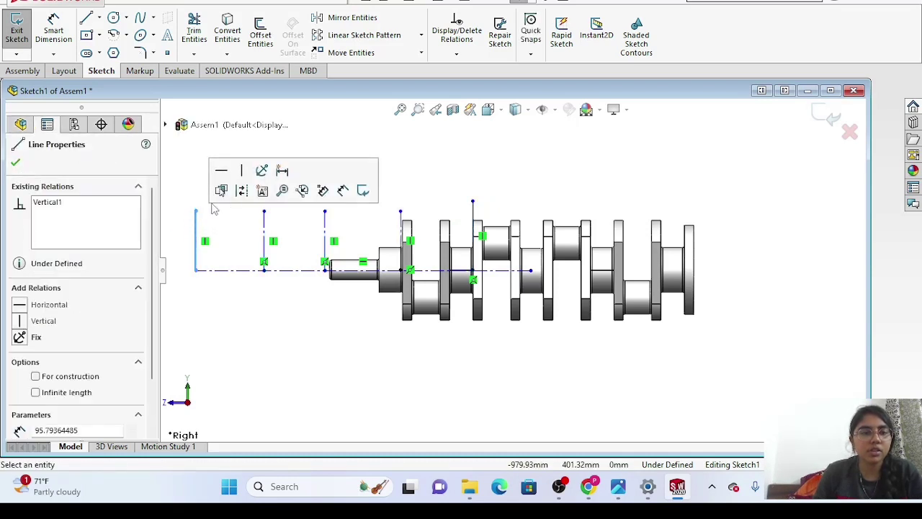
left_click(243, 198)
left_click(244, 197)
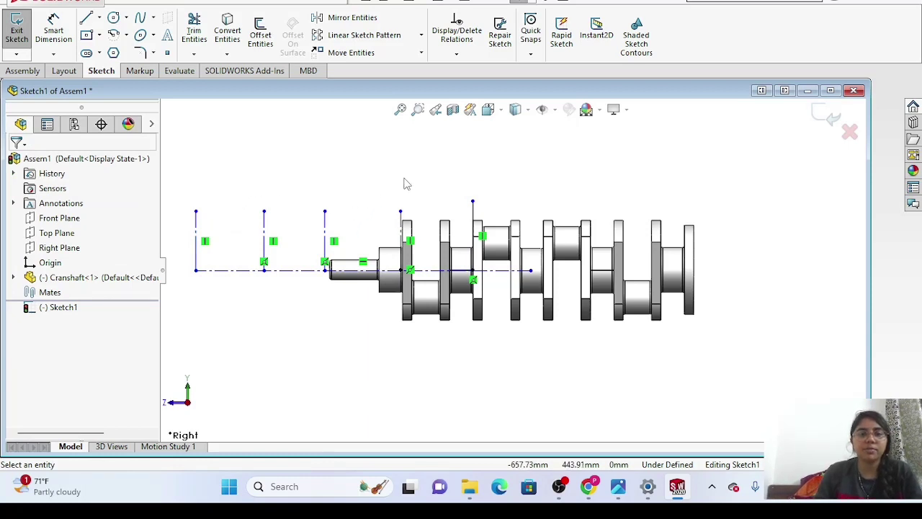
left_click(288, 271)
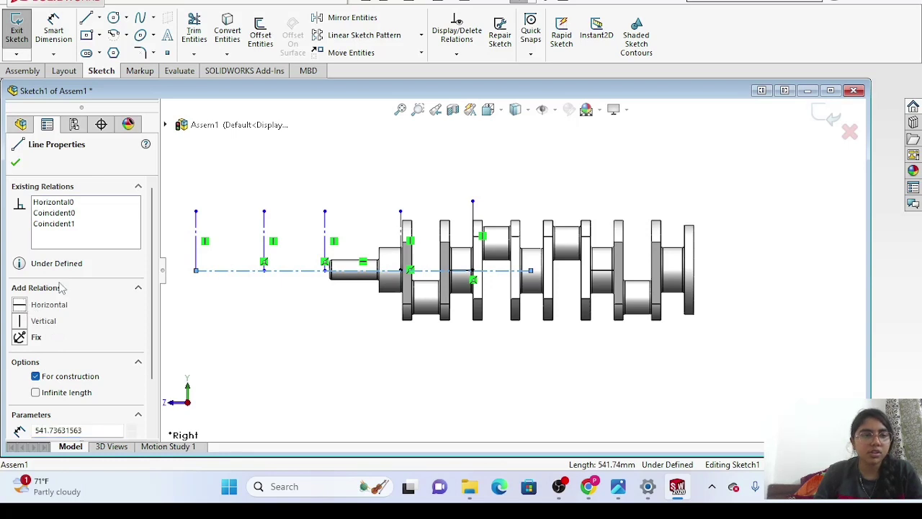
left_click(218, 193)
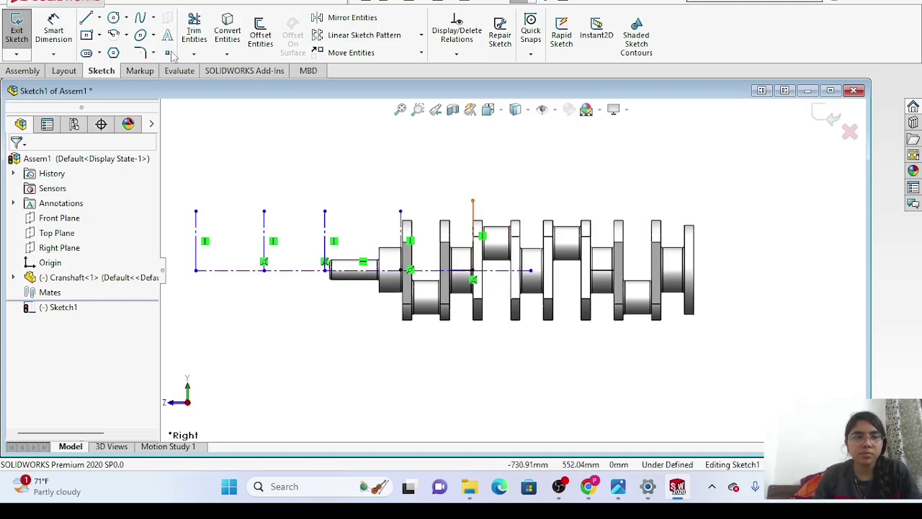
Dimension the spacing between the second and third vertical construction lines from the free end as 114 mm.
left_click(53, 32)
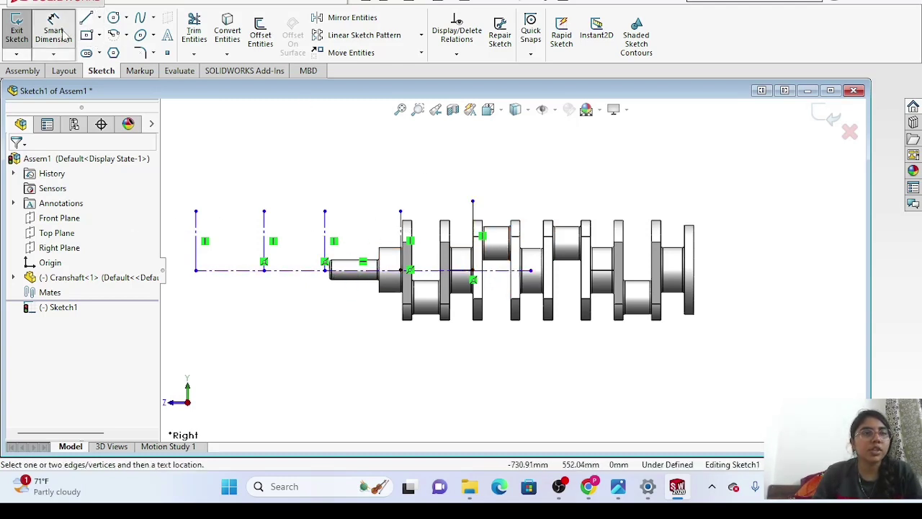
left_click(263, 237)
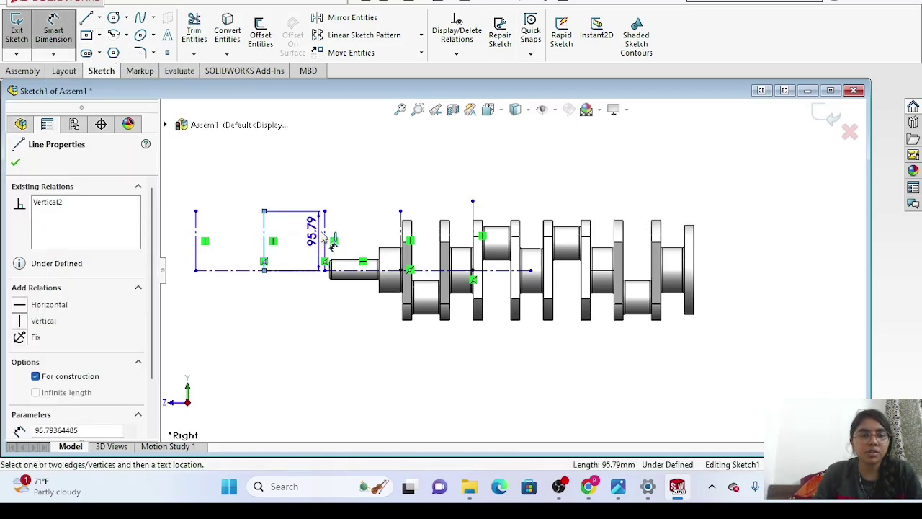
left_click(325, 238)
left_click(318, 173)
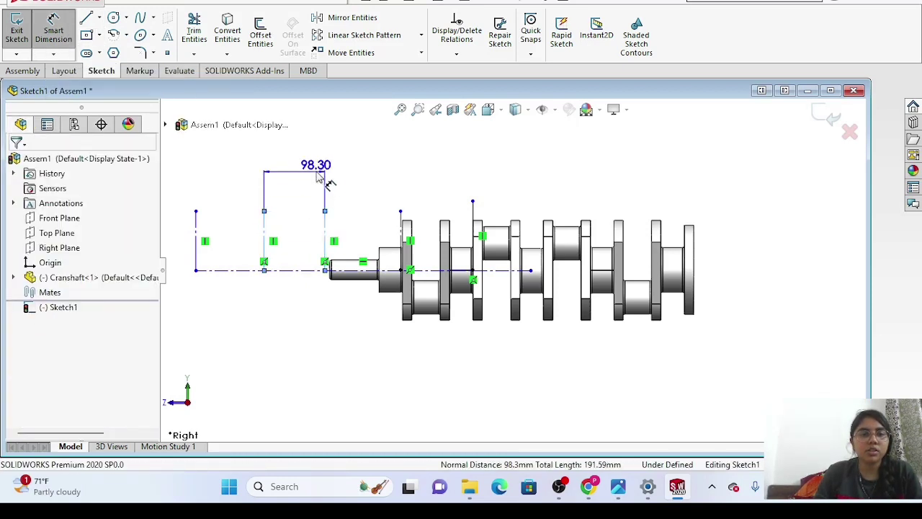
key("BackSpace")
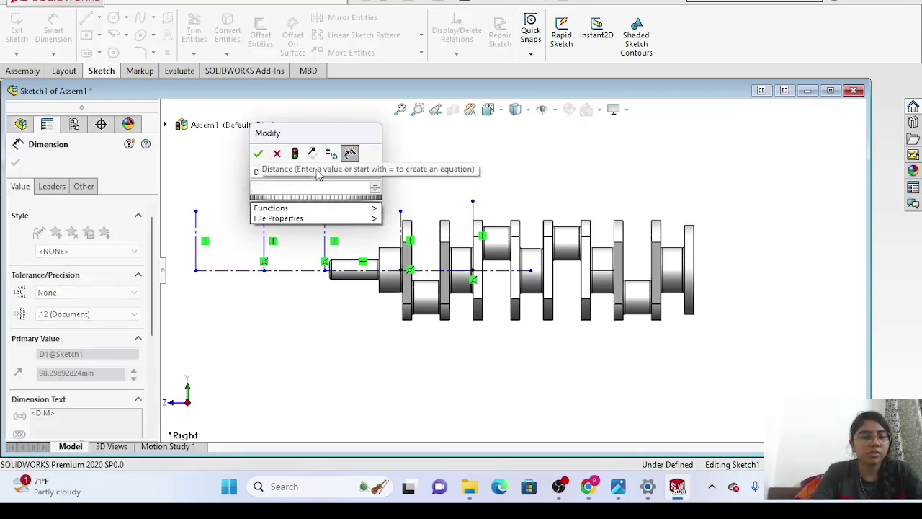
type("1144")
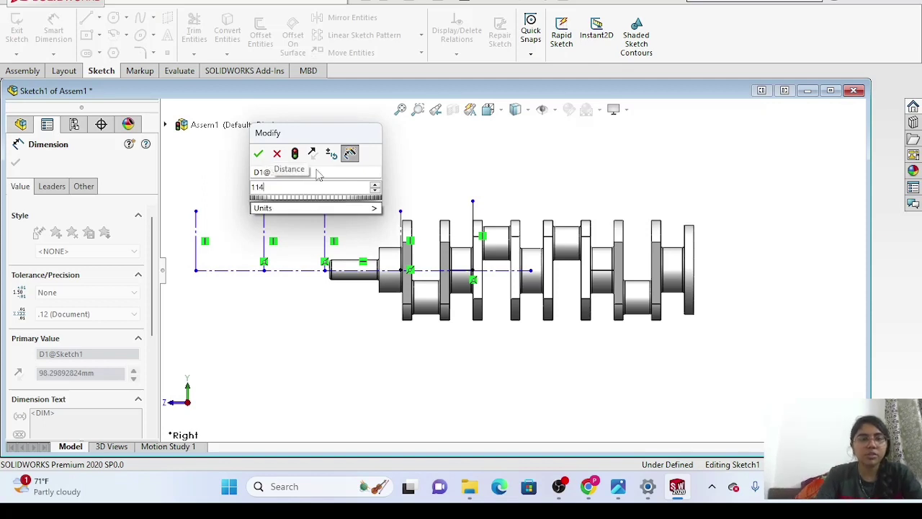
key("Return")
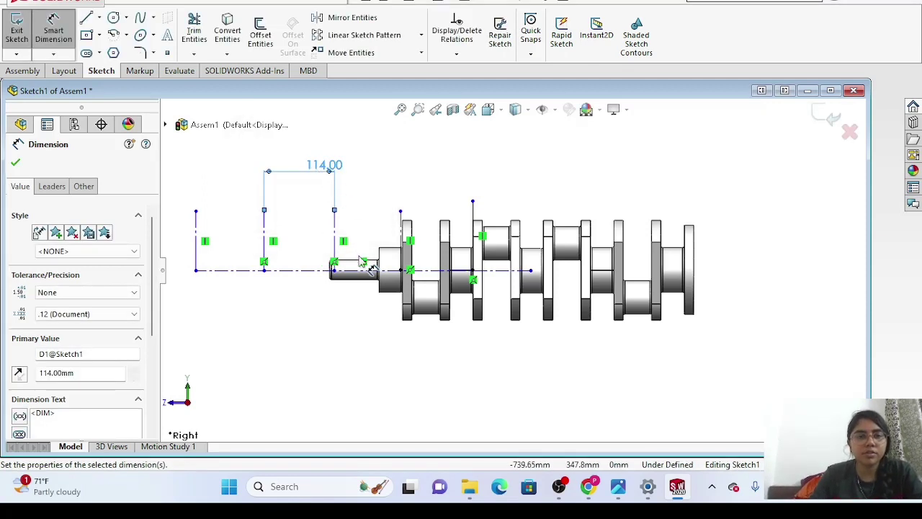
Dimension the spacing between the third vertical line and the one at the first crank web as 114 mm.
left_click(334, 239)
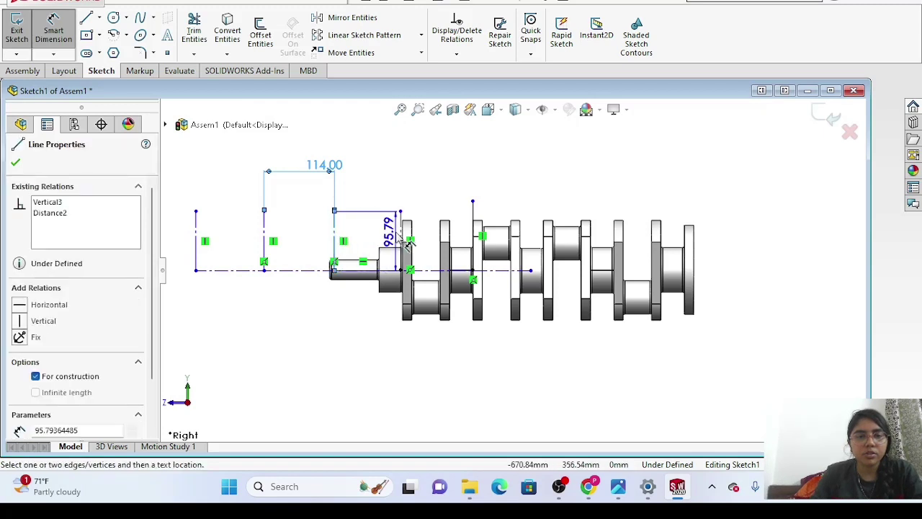
left_click(400, 242)
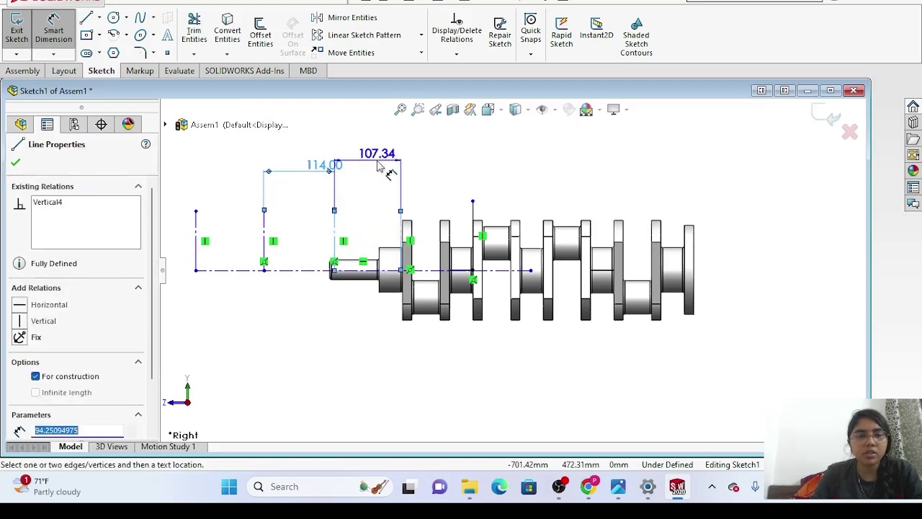
left_click(379, 149)
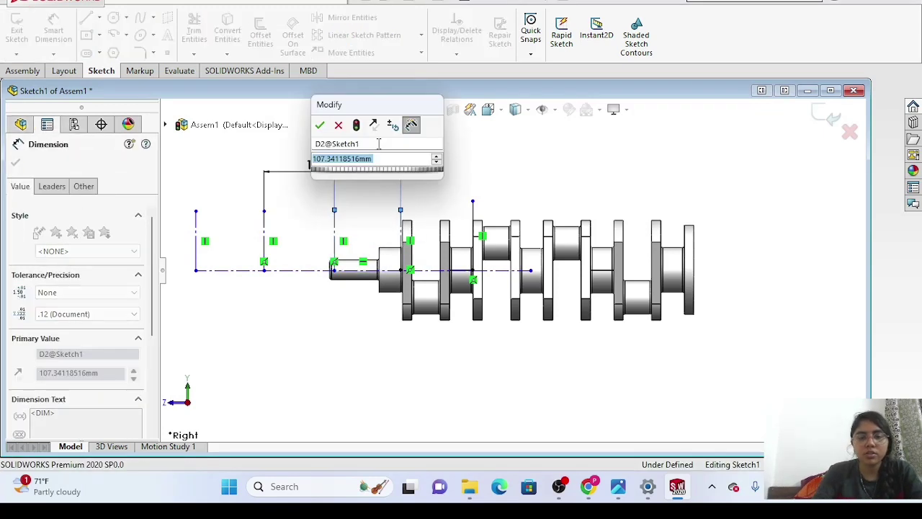
type("114")
key("Return")
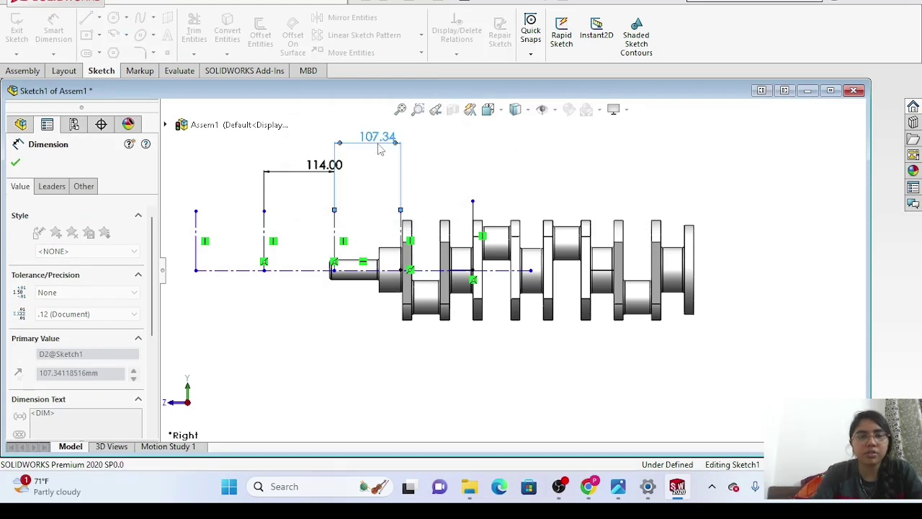
left_click(402, 240)
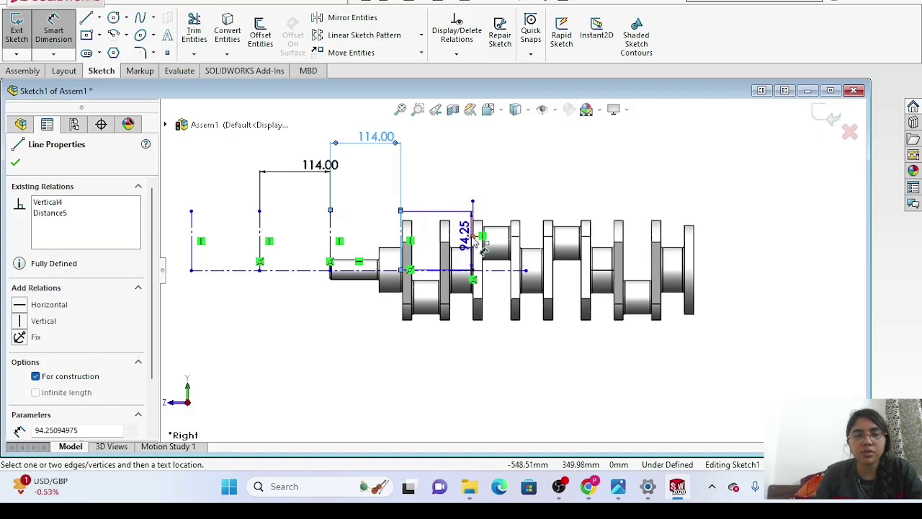
left_click(472, 239)
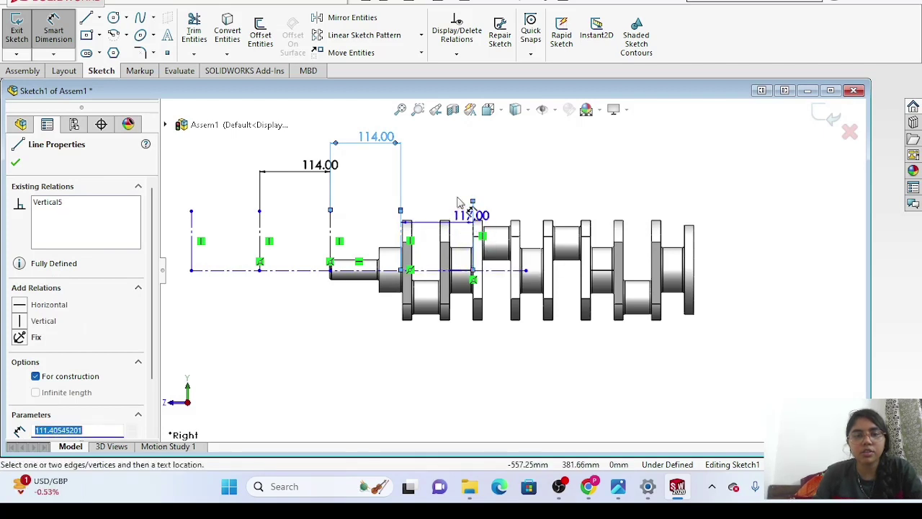
left_click(447, 164)
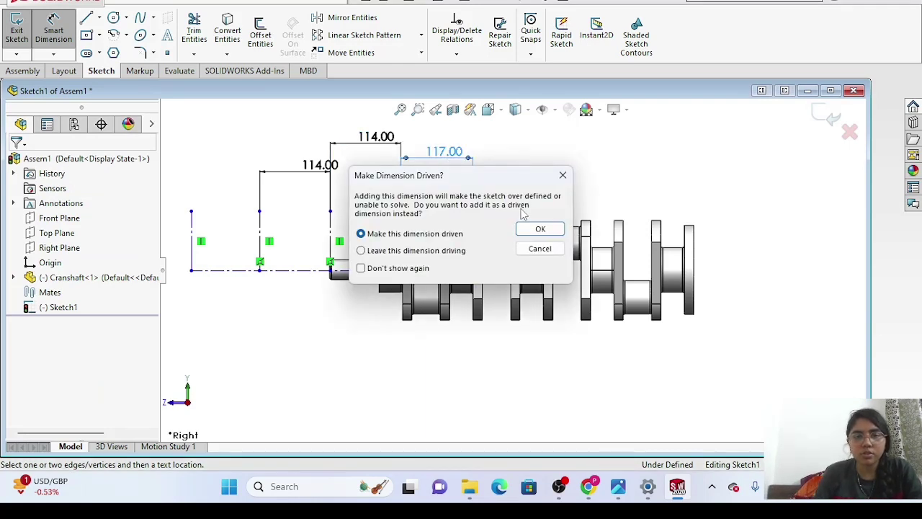
left_click(541, 249)
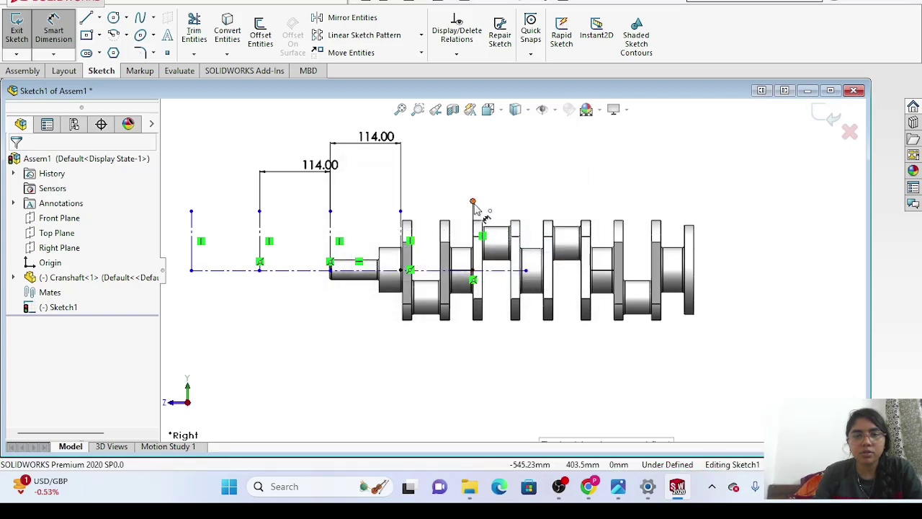
Add a driven spacing dimension between the upper endpoints of the vertical lines at the first and third crank webs.
left_click(473, 203)
left_click(401, 212)
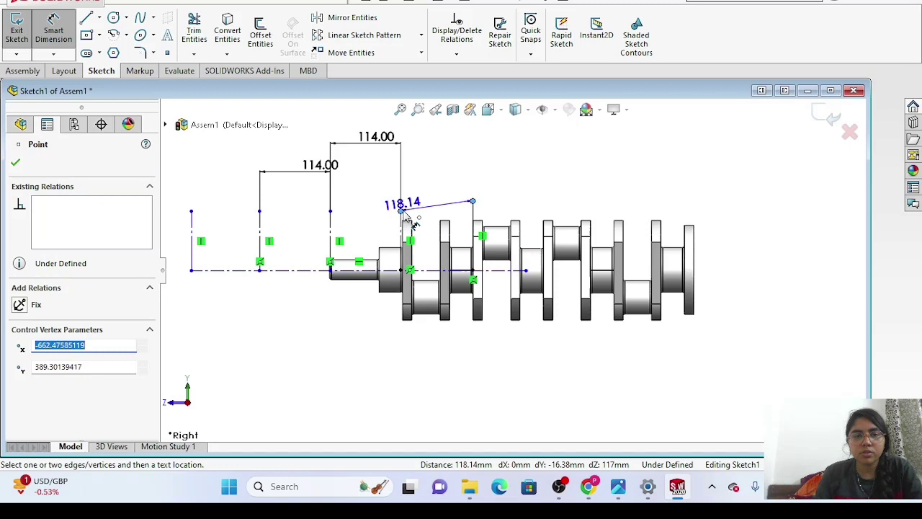
left_click(417, 157)
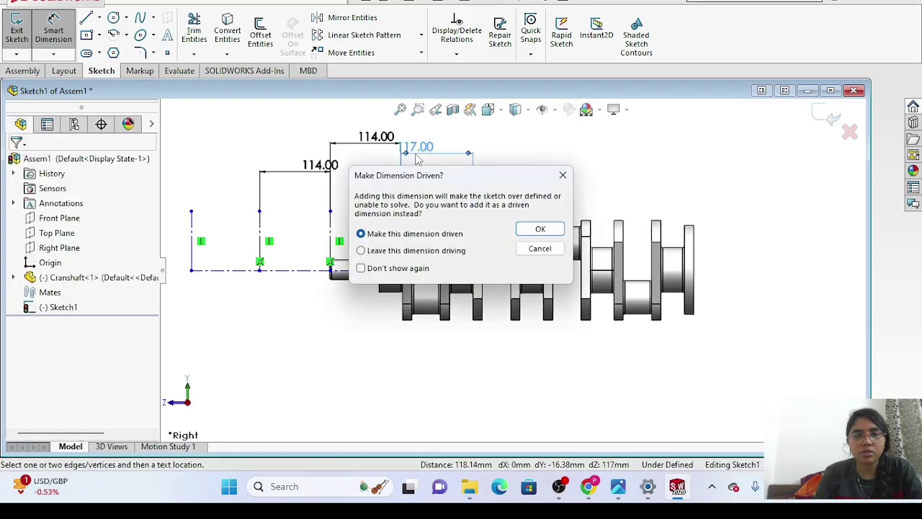
left_click(537, 229)
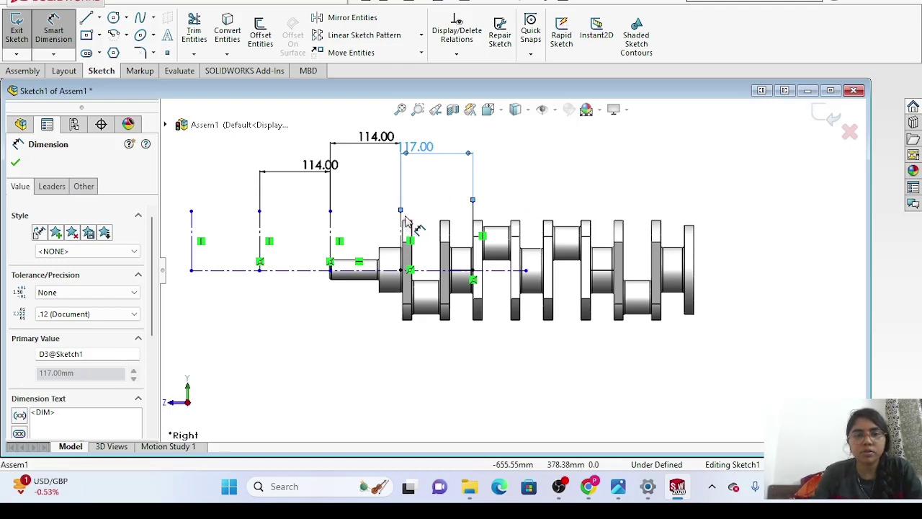
Dimension the length of the vertical line at the third web as 114 mm and delete the driven spacing dimension.
left_click(473, 209)
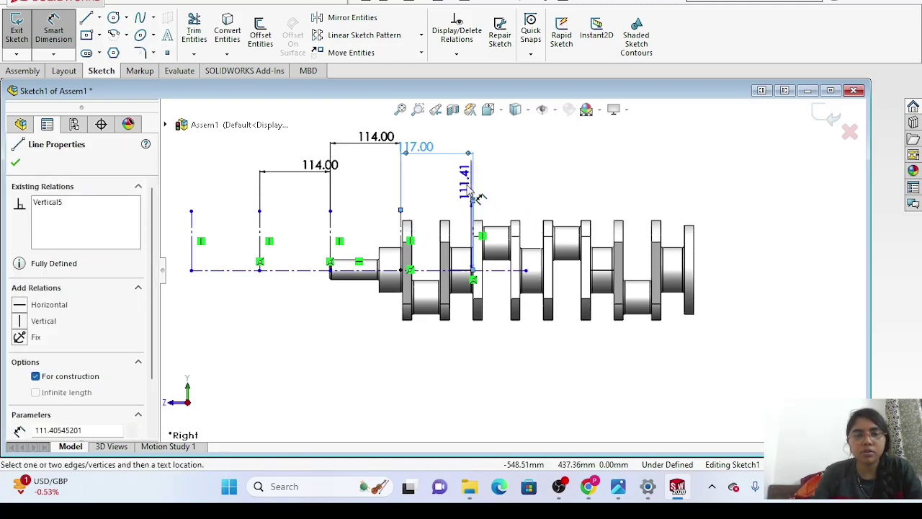
left_click(411, 200)
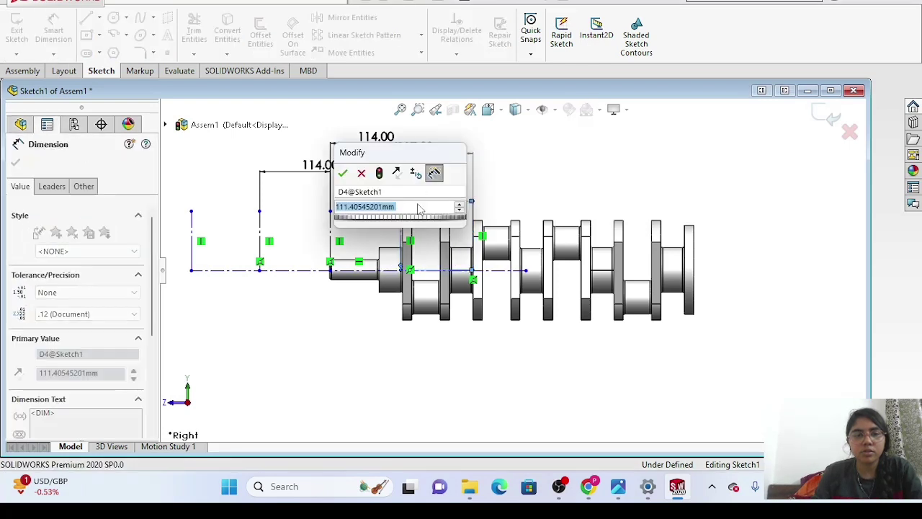
key("BackSpace")
type("11")
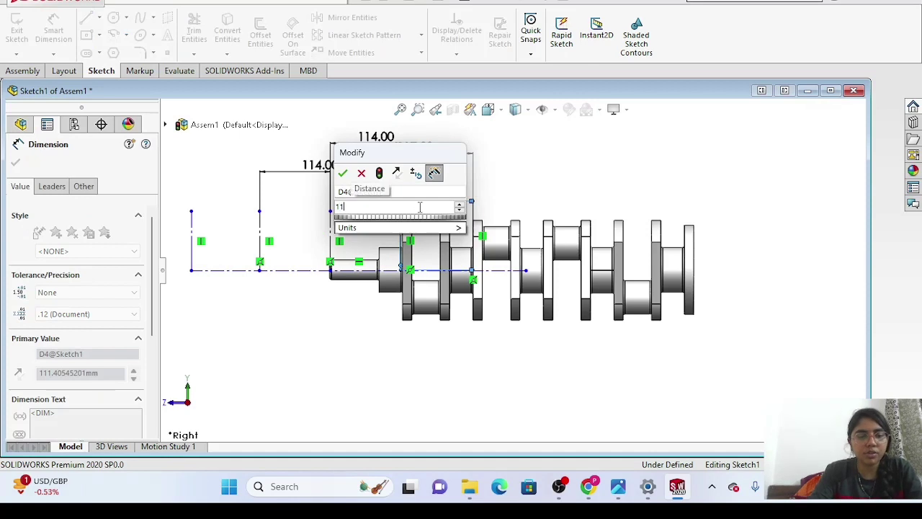
type("4")
key("Return")
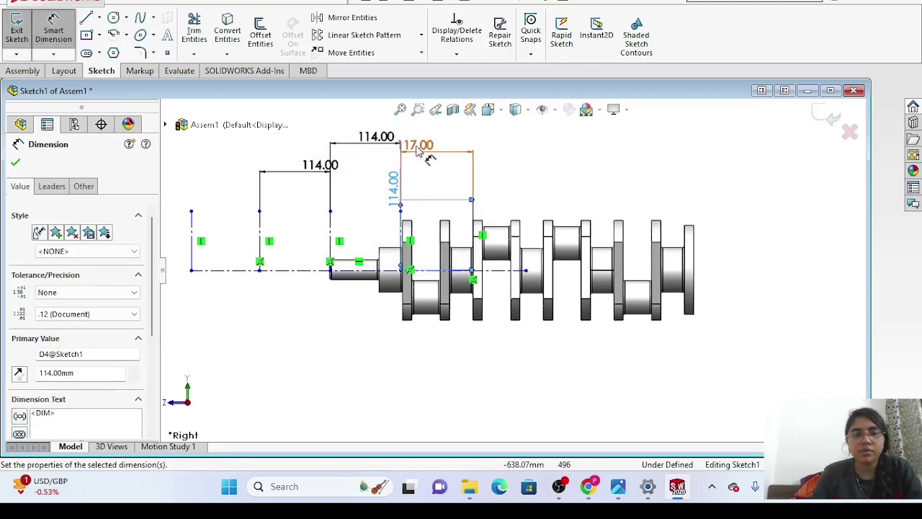
left_click(418, 150)
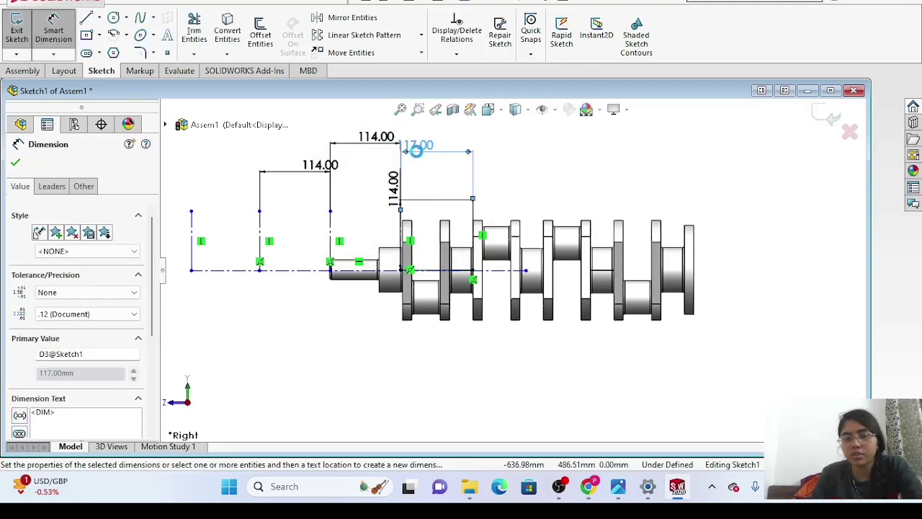
key("Escape")
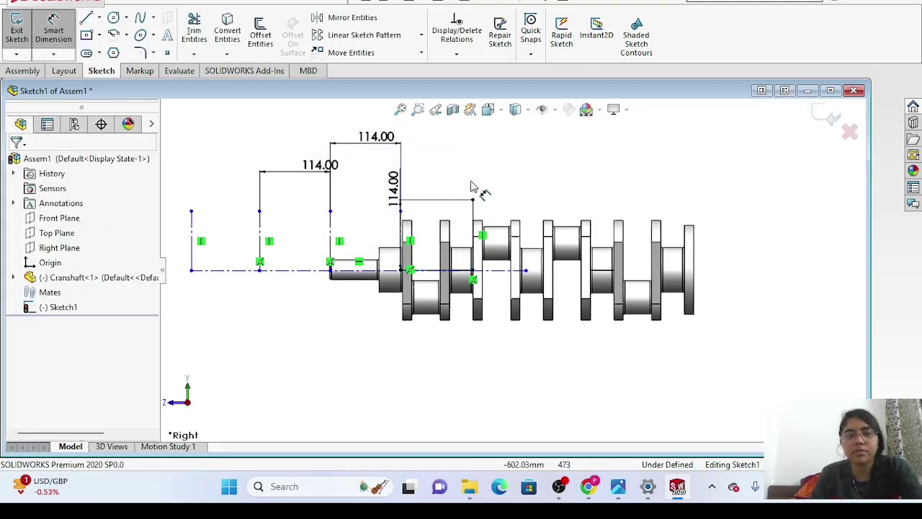
Dimension the distance from the vertical line at the third web to the centerline's nearest endpoint as 91 mm.
left_click(526, 272)
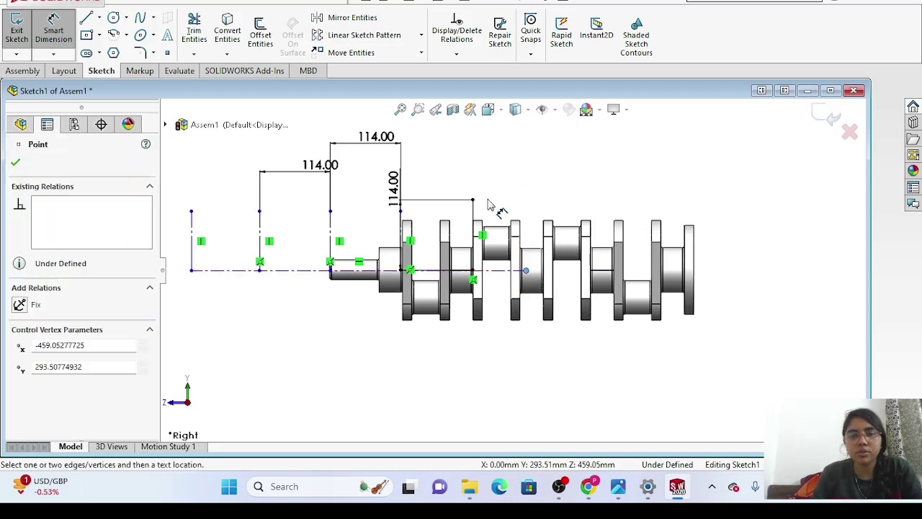
left_click(473, 210)
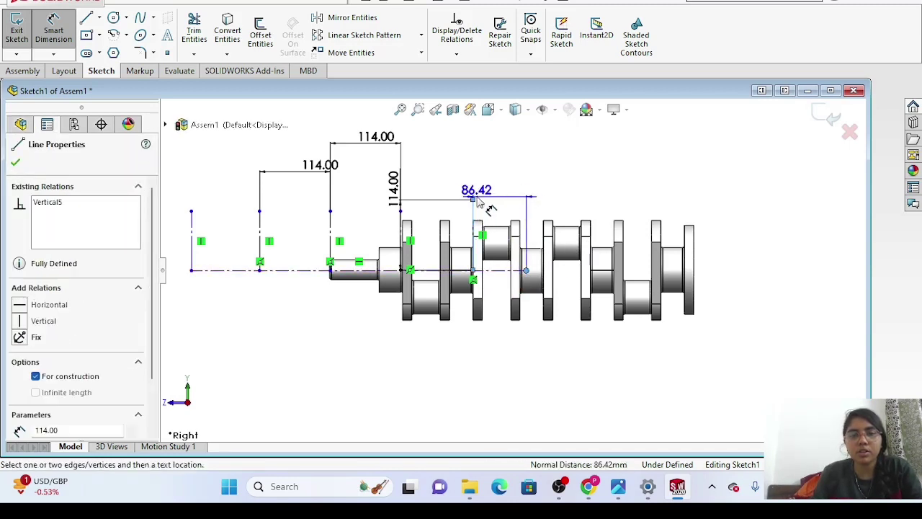
left_click(493, 185)
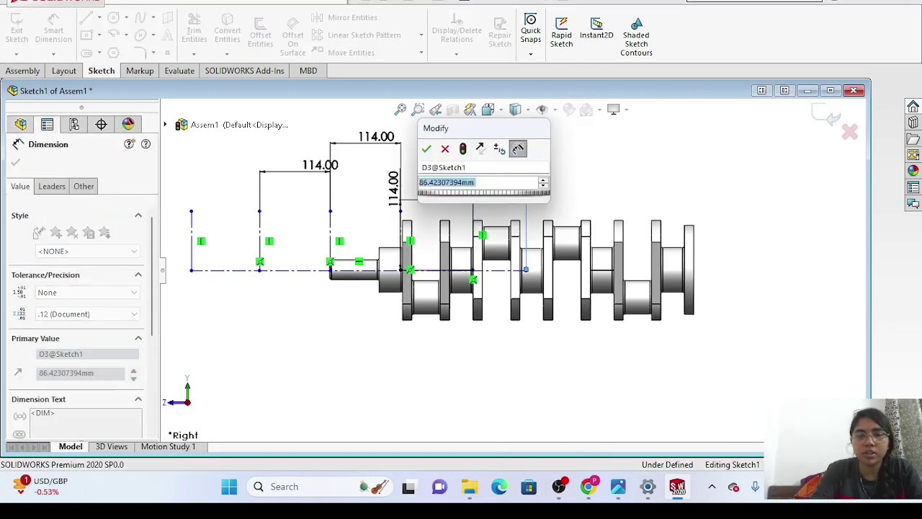
key("BackSpace")
type("91")
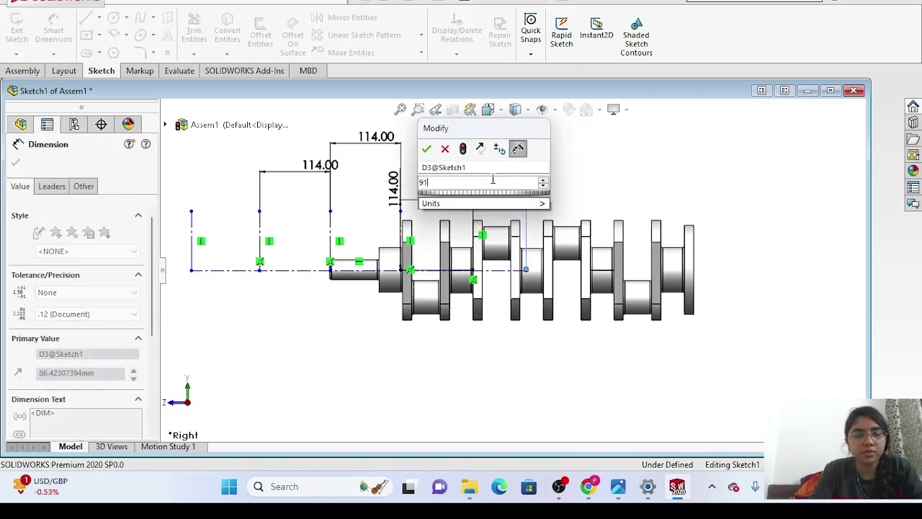
key("Return")
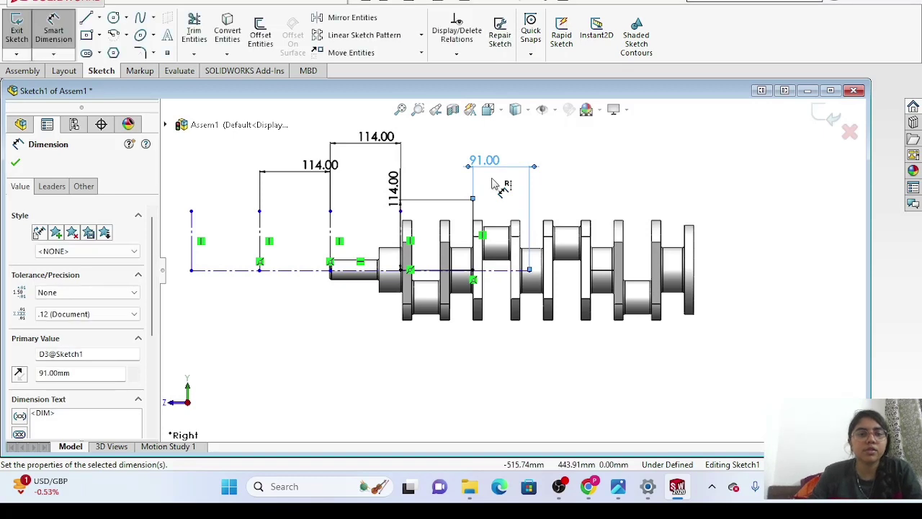
Dimension the spacing between the outermost and second vertical lines at the free end as 156 mm and exit the sketch.
left_click(192, 225)
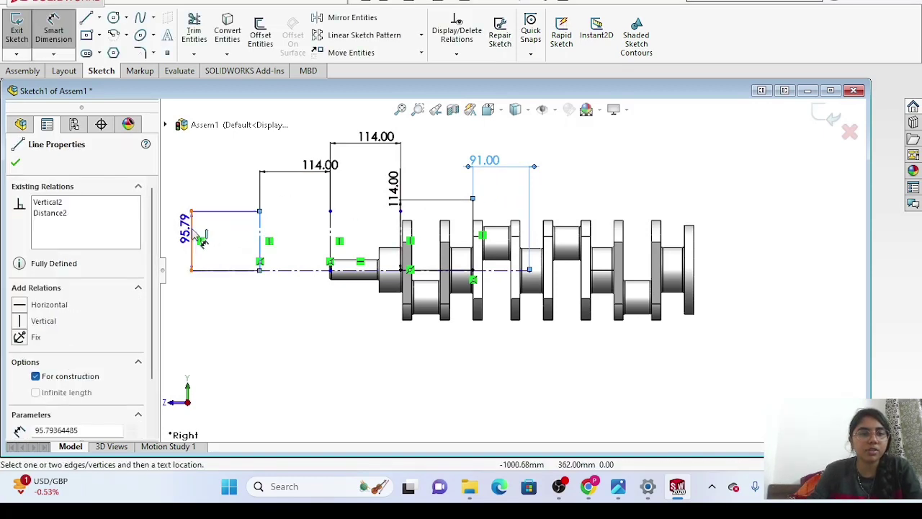
left_click(259, 234)
left_click(205, 145)
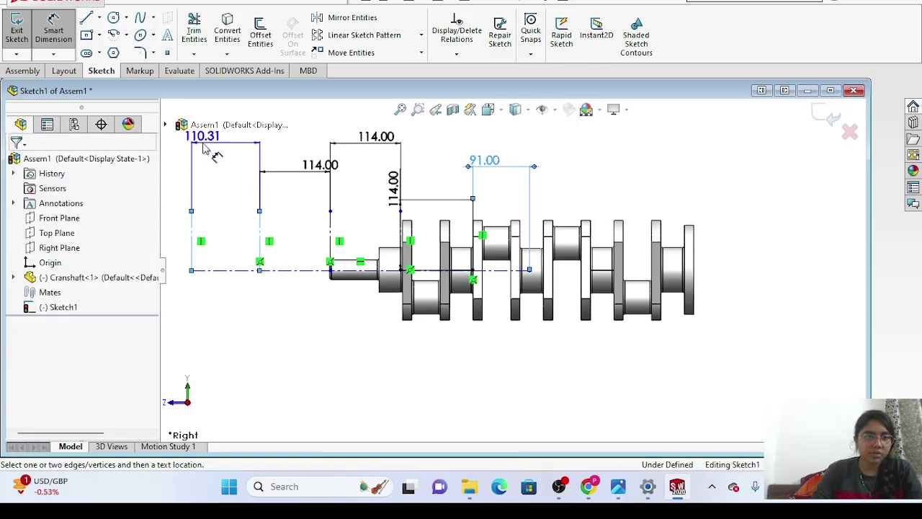
type("156")
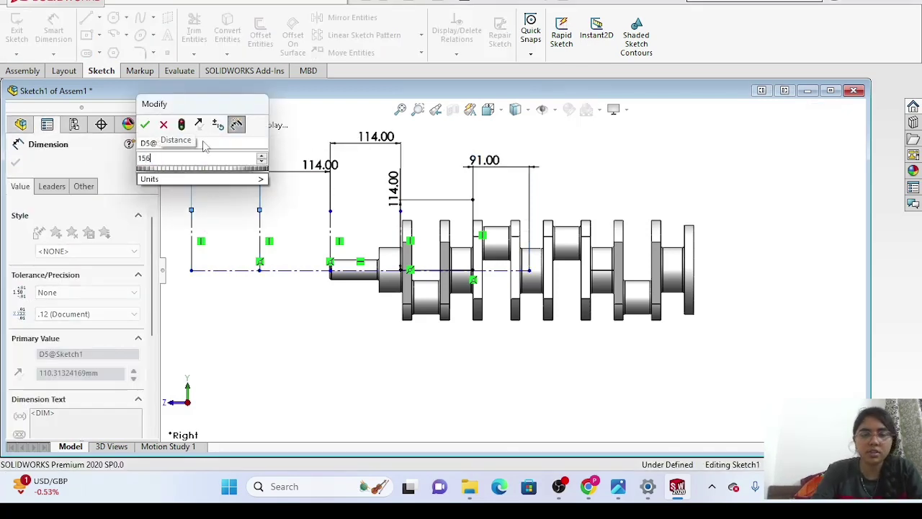
key("Return")
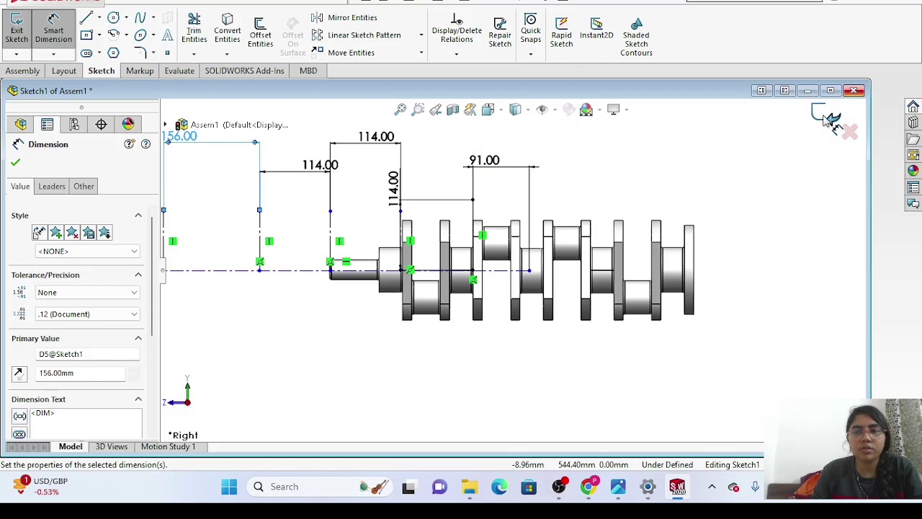
left_click(828, 119)
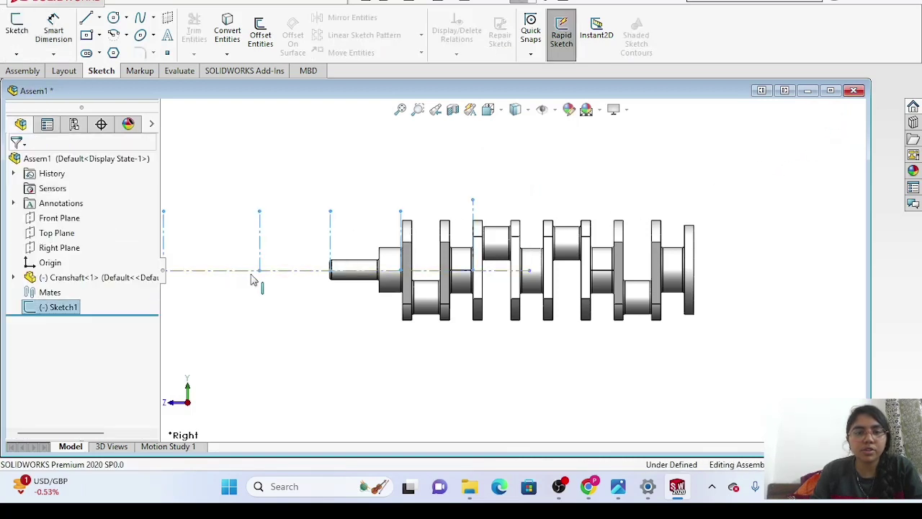
Move the crankshaft clear of the sketch and add a Coincident mate between its thin end shaft's cylindrical face and the horizontal centerline.
mouse_move(497, 245)
left_mouse_down()
mouse_move(551, 238)
mouse_move(555, 311)
mouse_move(564, 311)
left_mouse_up()
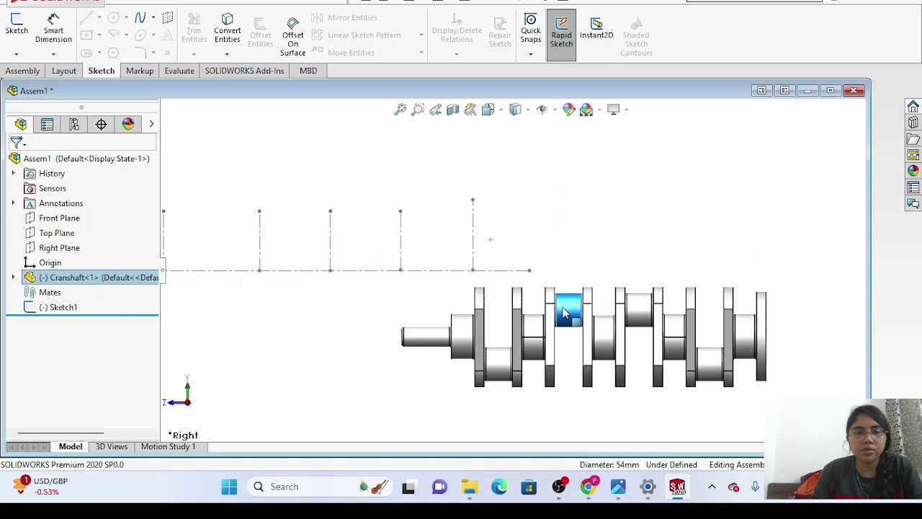
left_click(202, 299)
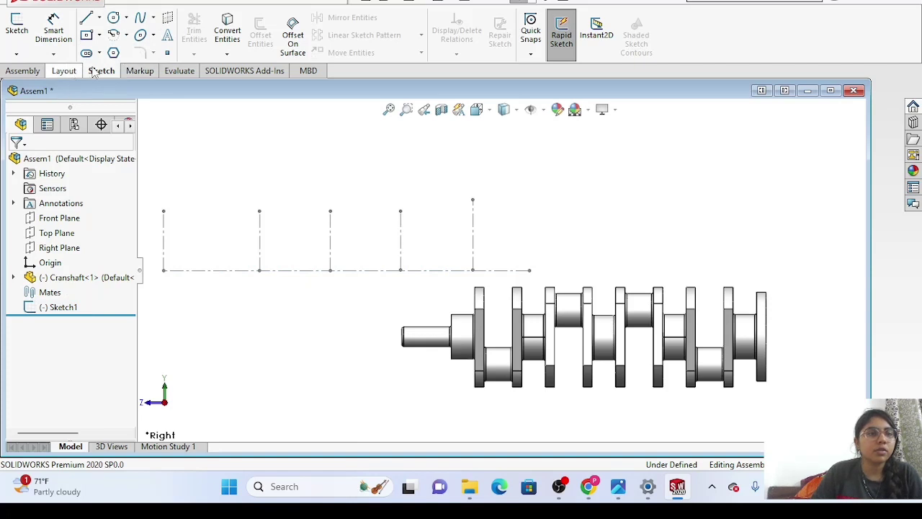
left_click(22, 71)
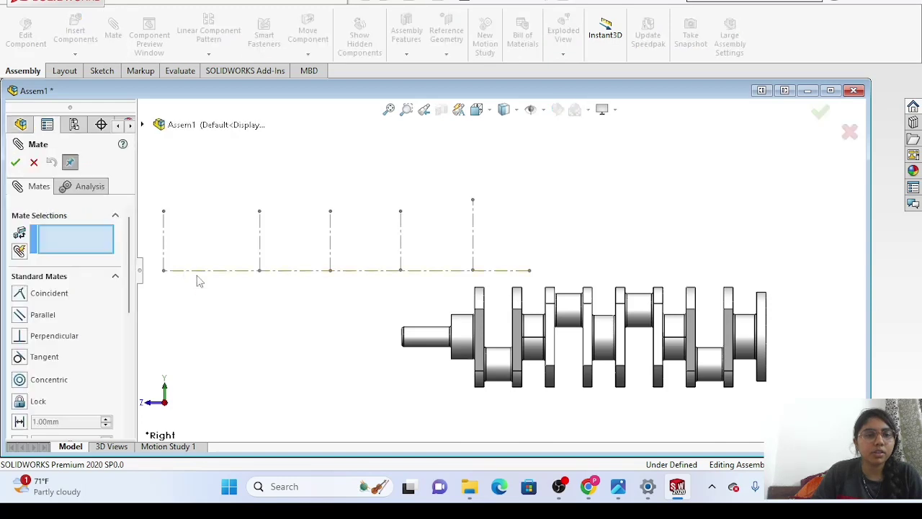
left_click(425, 342)
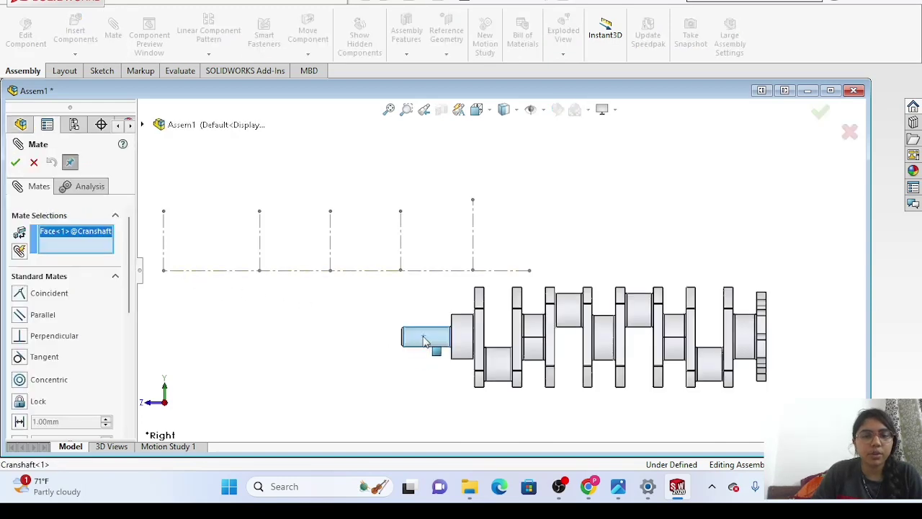
left_click(194, 273)
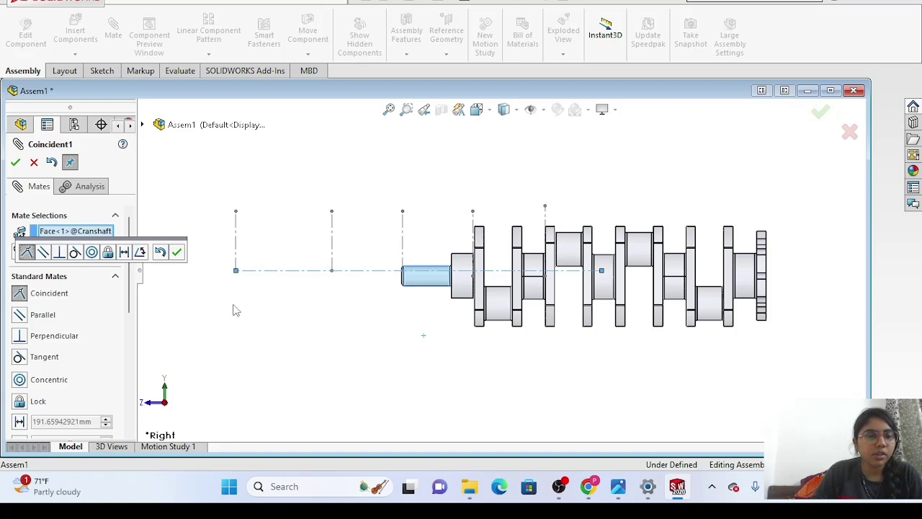
left_click(15, 163)
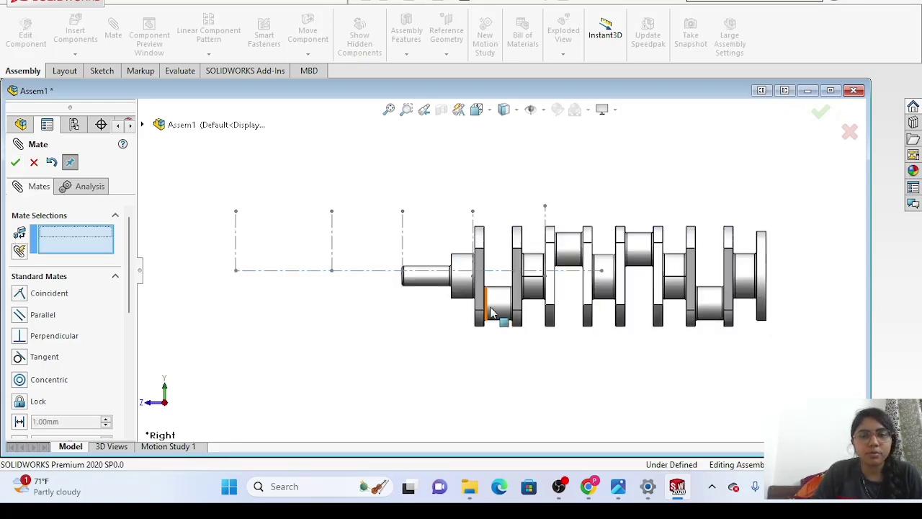
Slide the crankshaft along the centerline and add a Coincident mate between its thin shaft's end face and the centerline's endpoint at the outermost vertical line.
mouse_move(540, 289)
left_mouse_down()
mouse_move(432, 308)
mouse_move(278, 305)
mouse_move(521, 315)
mouse_move(243, 309)
mouse_move(482, 331)
mouse_move(274, 320)
mouse_move(220, 302)
mouse_move(436, 309)
mouse_move(425, 302)
left_mouse_up()
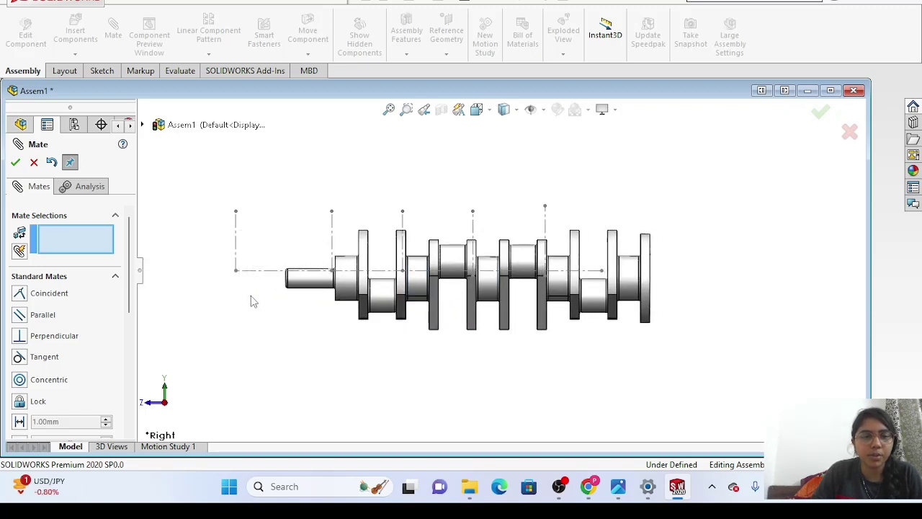
key("Left")
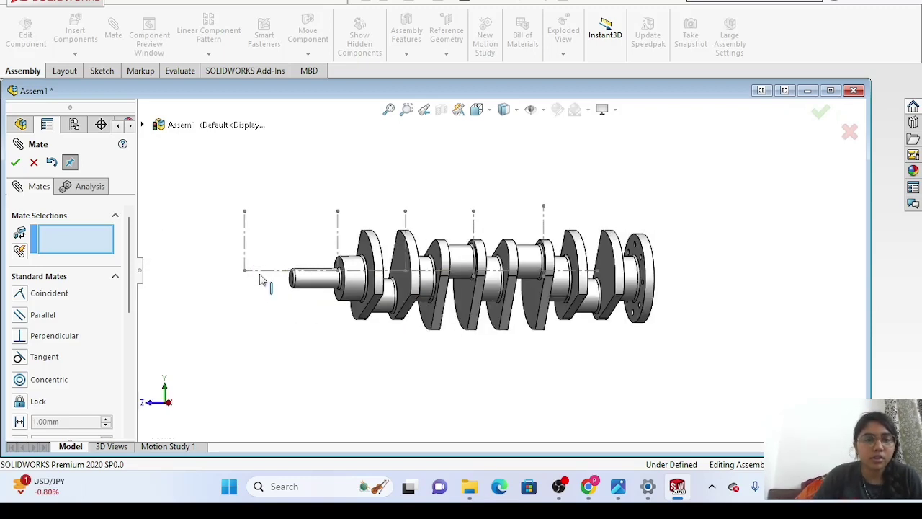
left_click(245, 272)
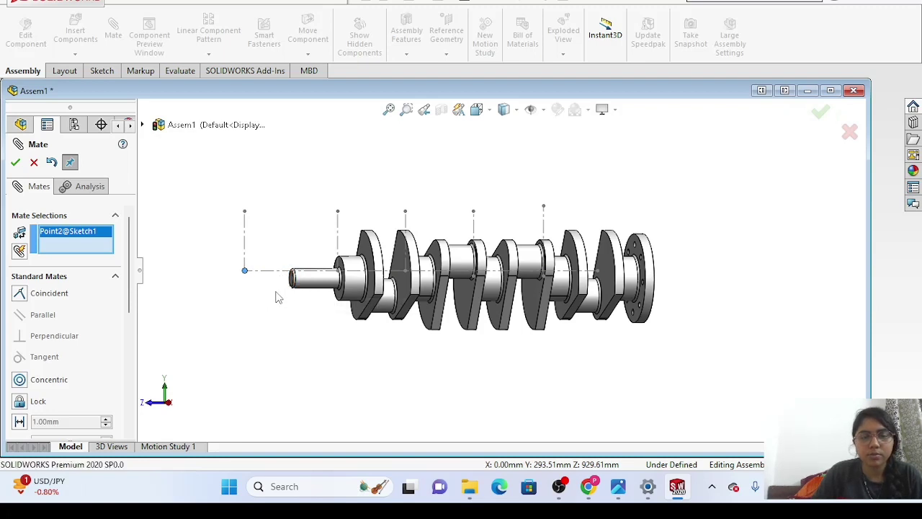
scroll(292, 298, "down", 4)
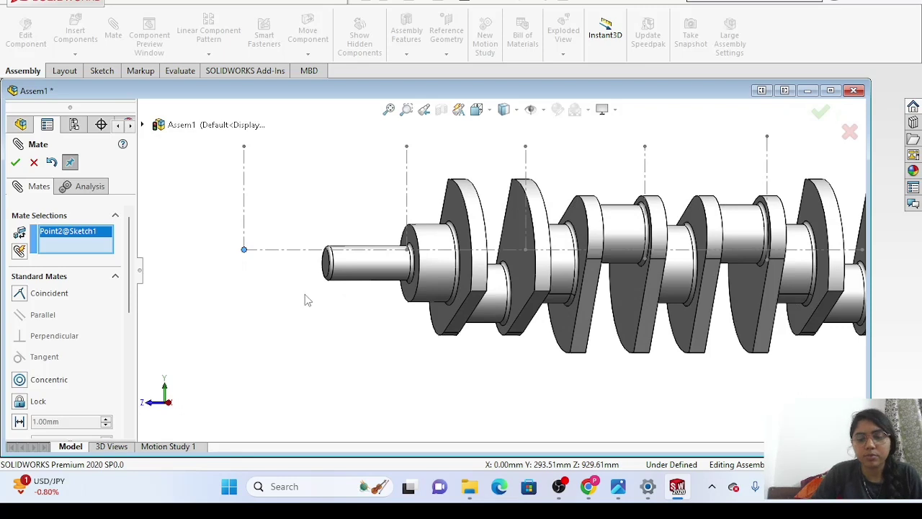
key("Left")
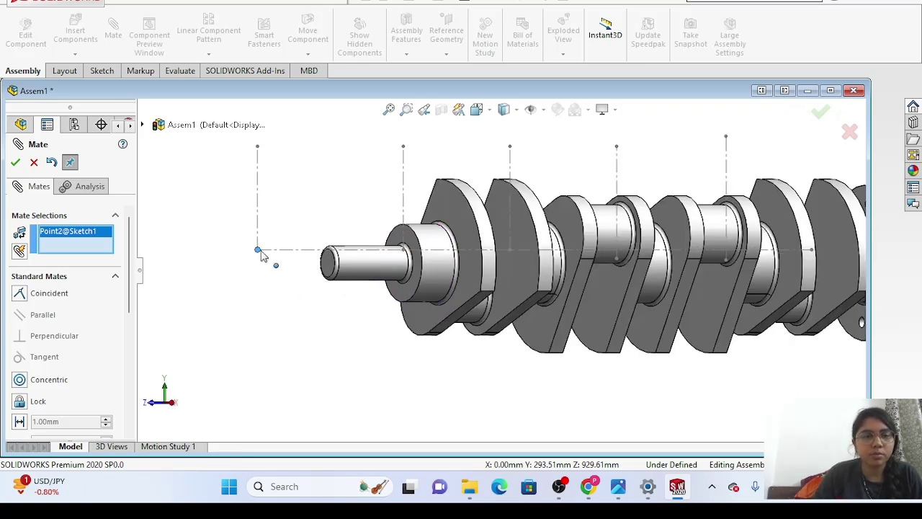
left_click(261, 254)
left_click(258, 252)
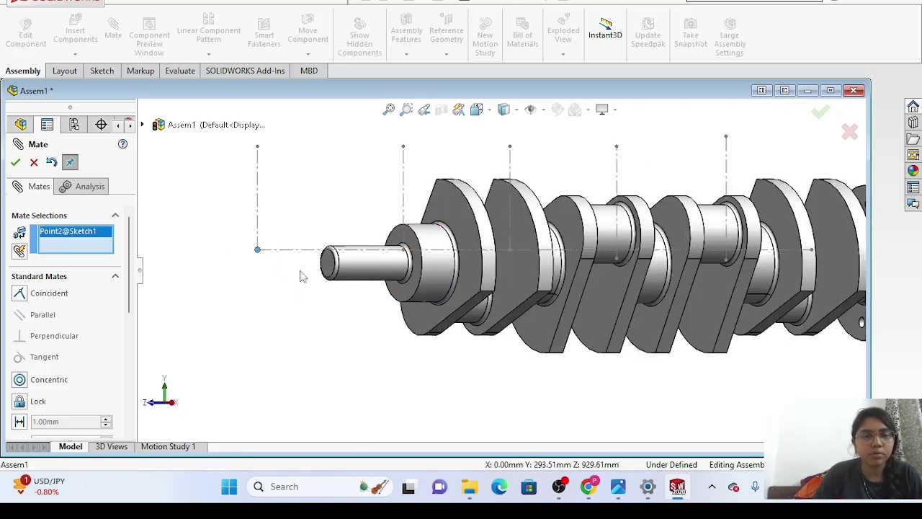
left_click(329, 269)
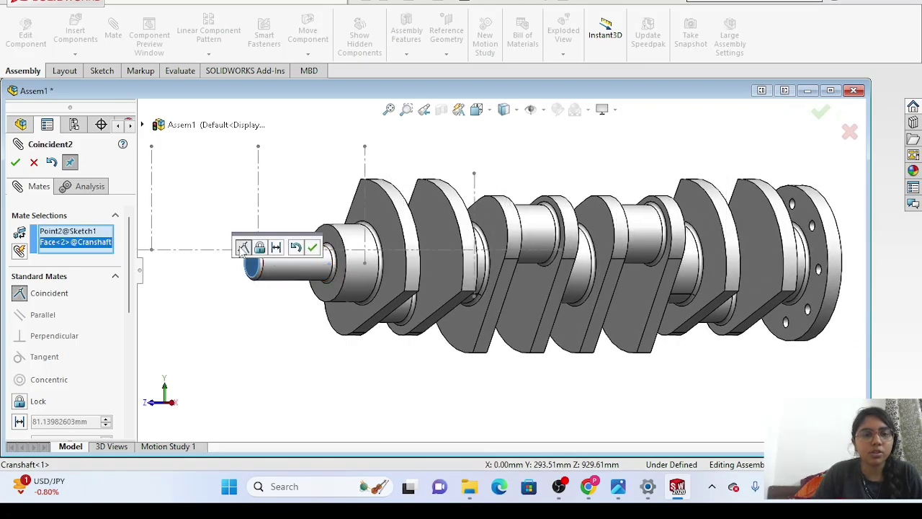
left_click(313, 248)
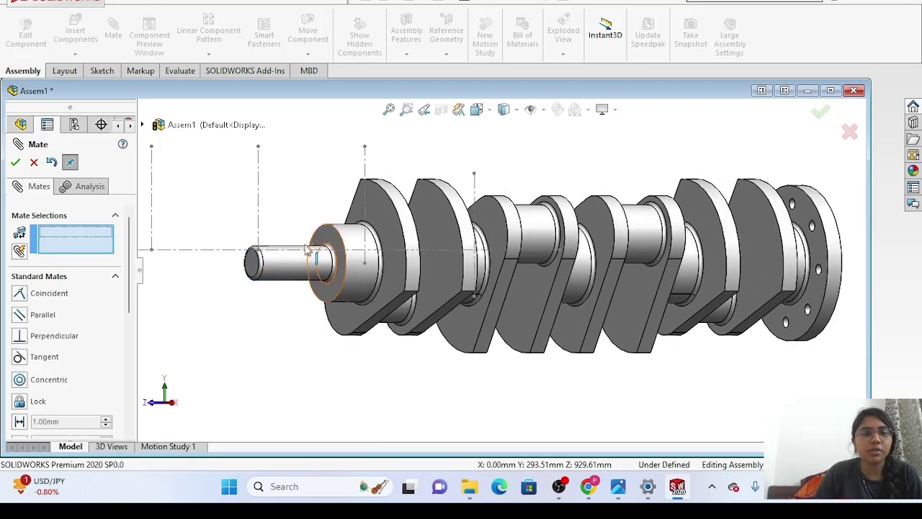
key("Escape")
scroll(551, 249, "down", 2)
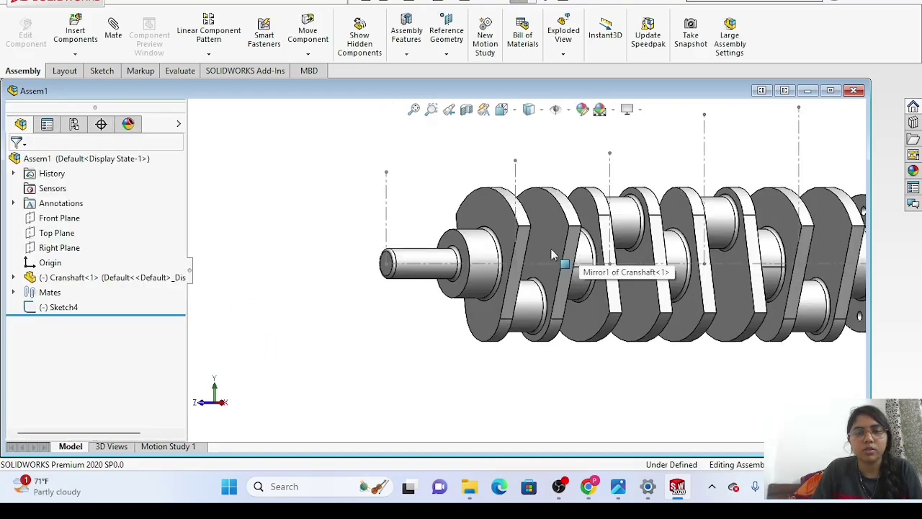
scroll(551, 248, "down", 2)
scroll(545, 257, "up", 3)
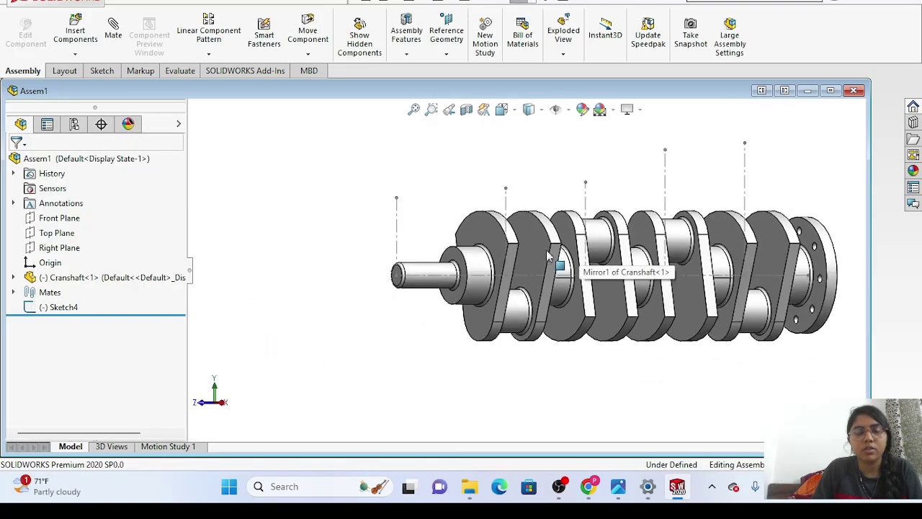
scroll(545, 257, "down", 2)
scroll(544, 260, "up", 2)
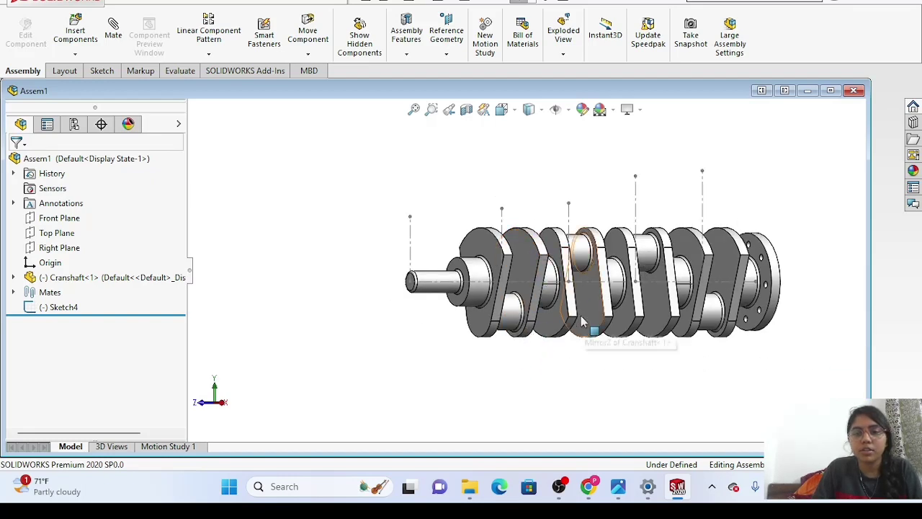
left_click_drag(592, 323, 228, 229)
key("Escape")
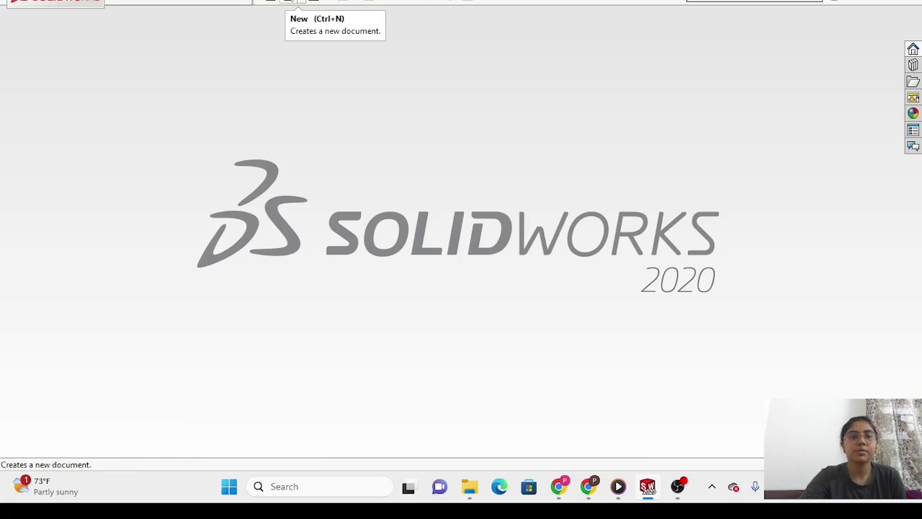
Create a new assembly and place the piston, piston pin and Wwasher parts side by side.
left_click(288, 3)
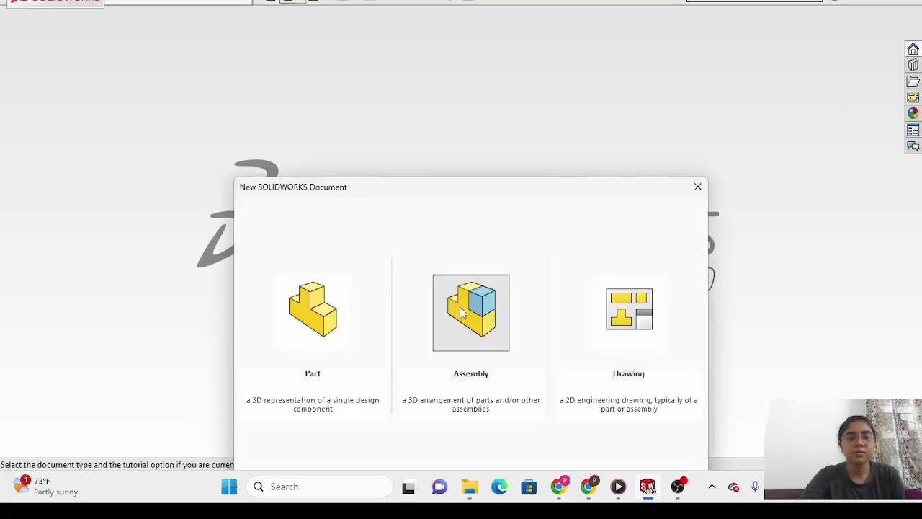
double_click(462, 313)
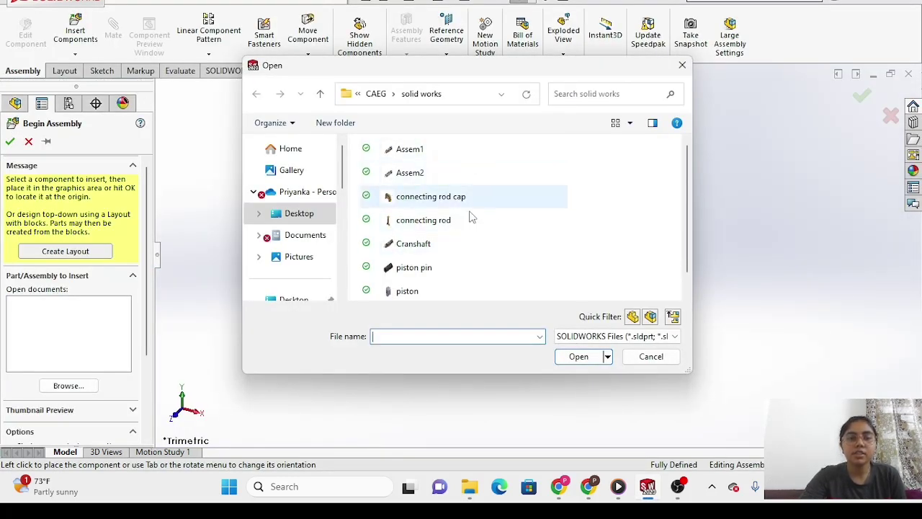
left_click_drag(500, 238, 513, 319)
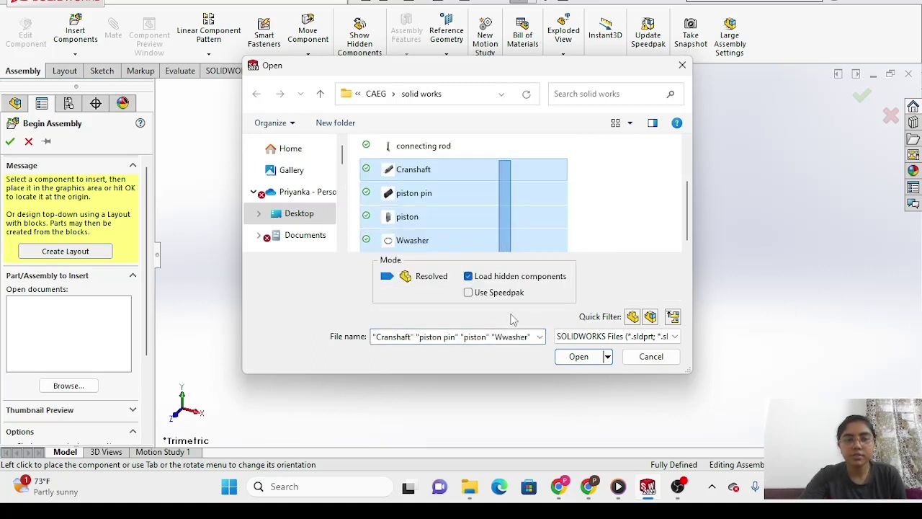
left_click(463, 175)
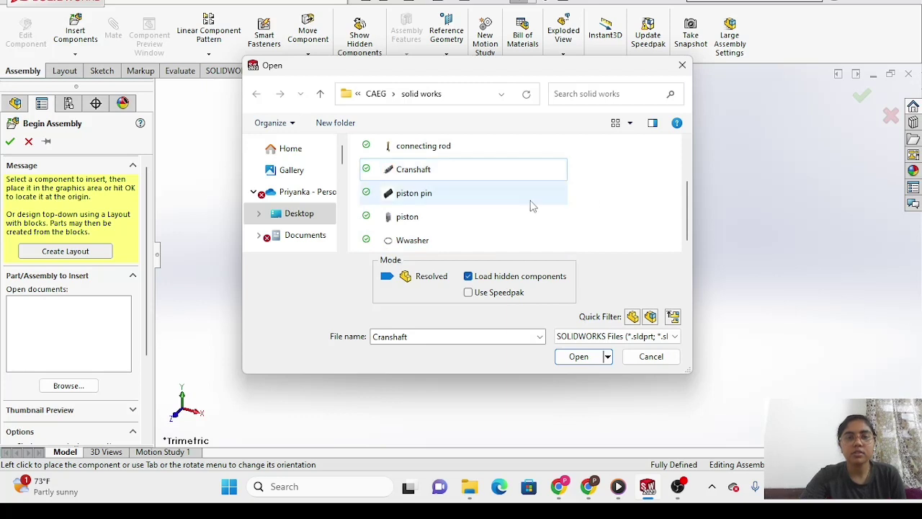
left_click_drag(530, 202, 598, 326)
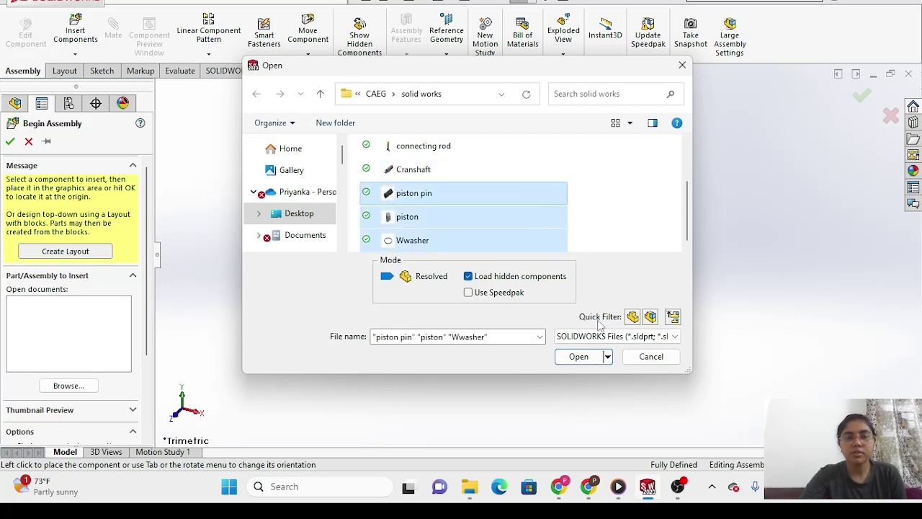
left_click(579, 356)
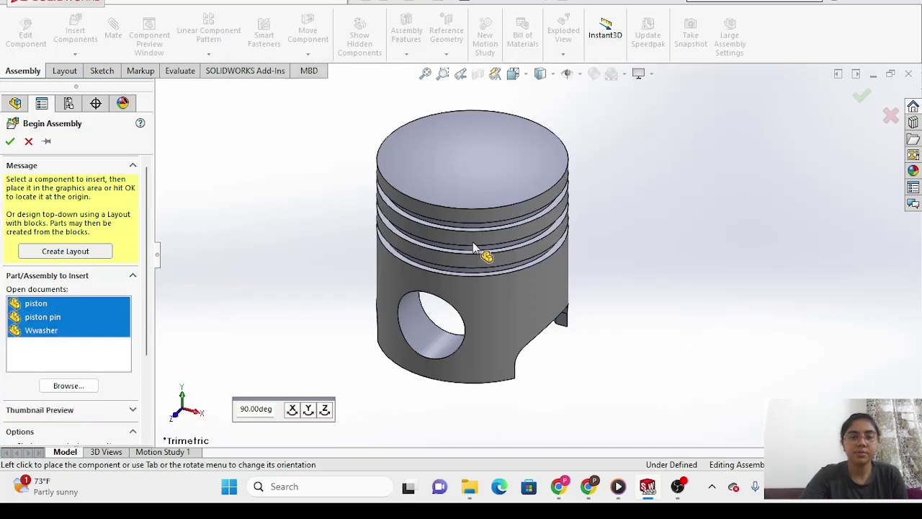
left_click(612, 245)
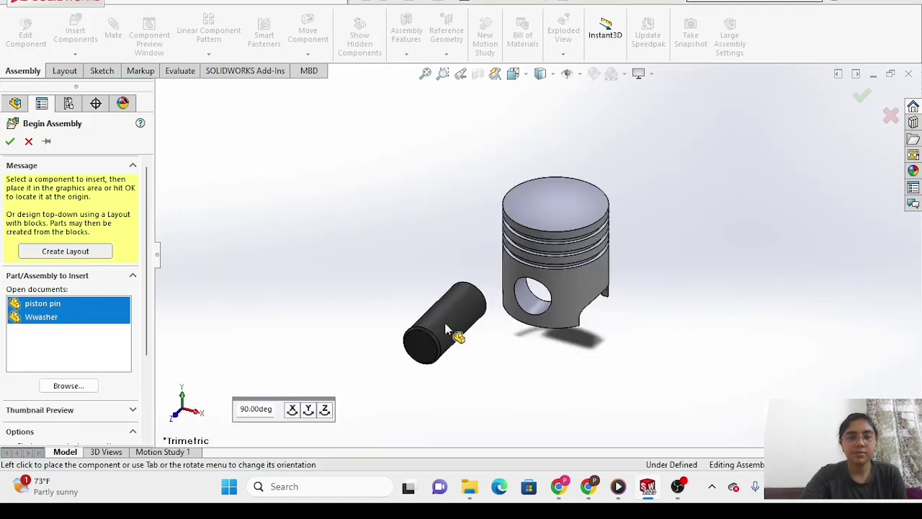
left_click(447, 330)
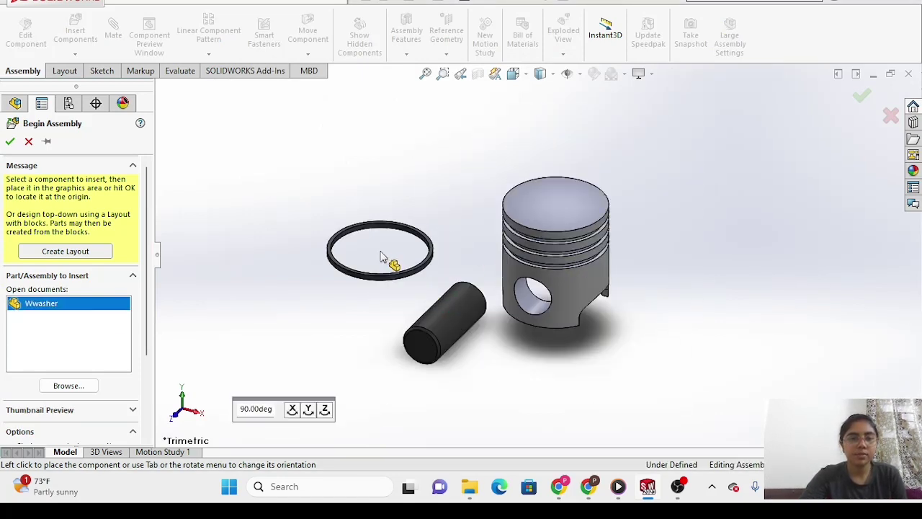
left_click(381, 258)
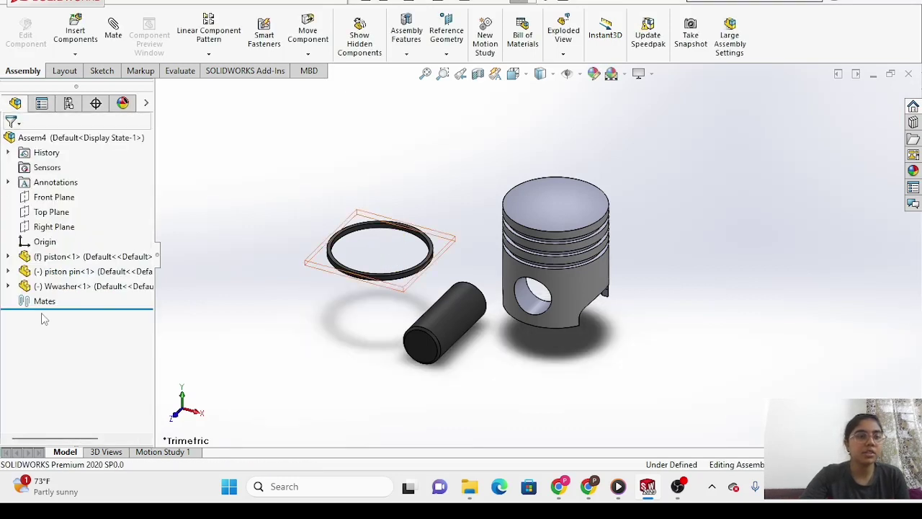
Insert the connecting rod and connecting rod cap, placing both beside the piston, clear of the other parts.
left_click(75, 33)
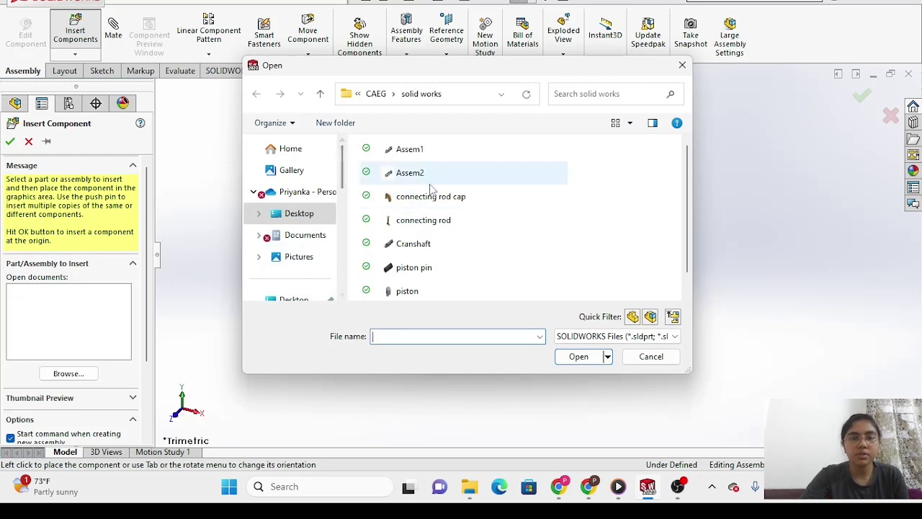
left_click_drag(550, 196, 551, 229)
left_click(576, 357)
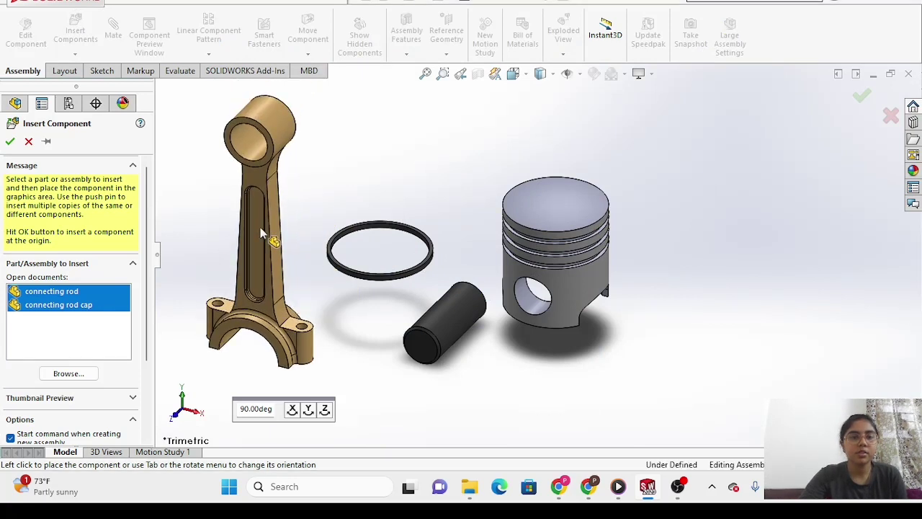
left_click(261, 229)
left_click(413, 153)
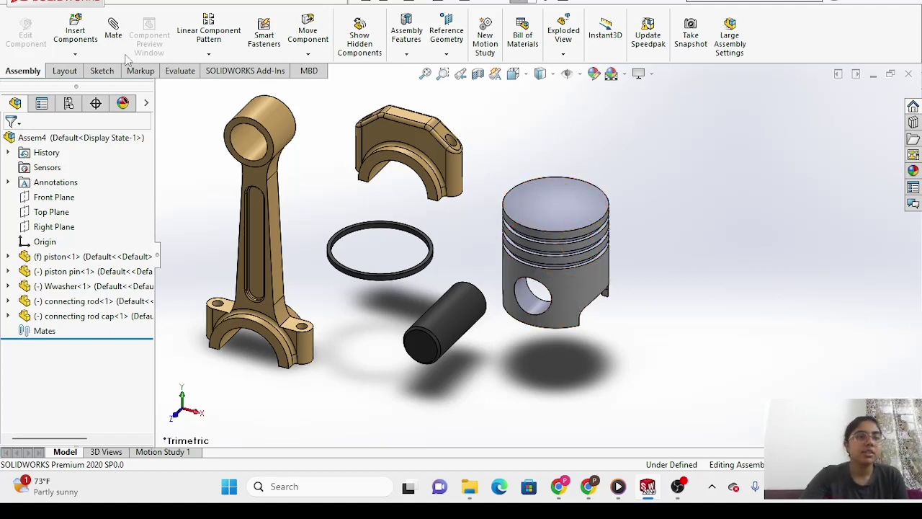
Add a Coincident mate between the Front Plane of the piston and the Front Plane of the piston pin.
left_click(8, 256)
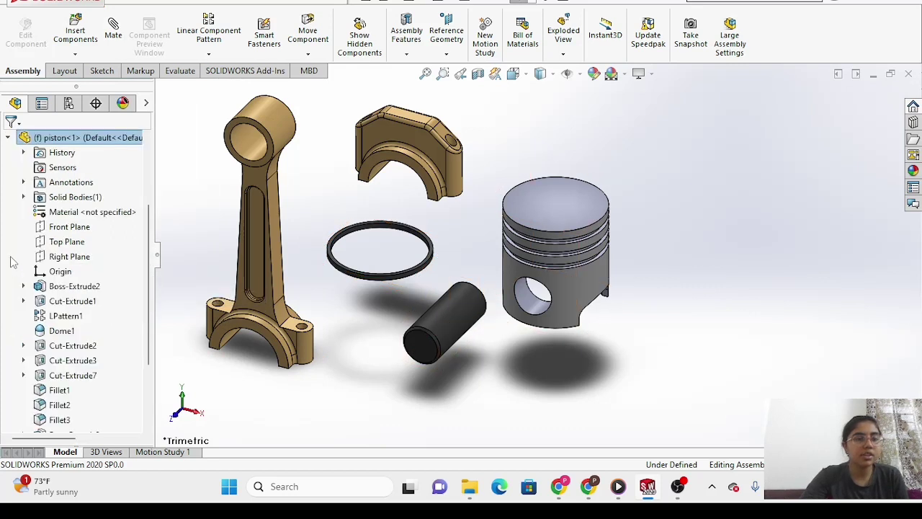
left_click(85, 228)
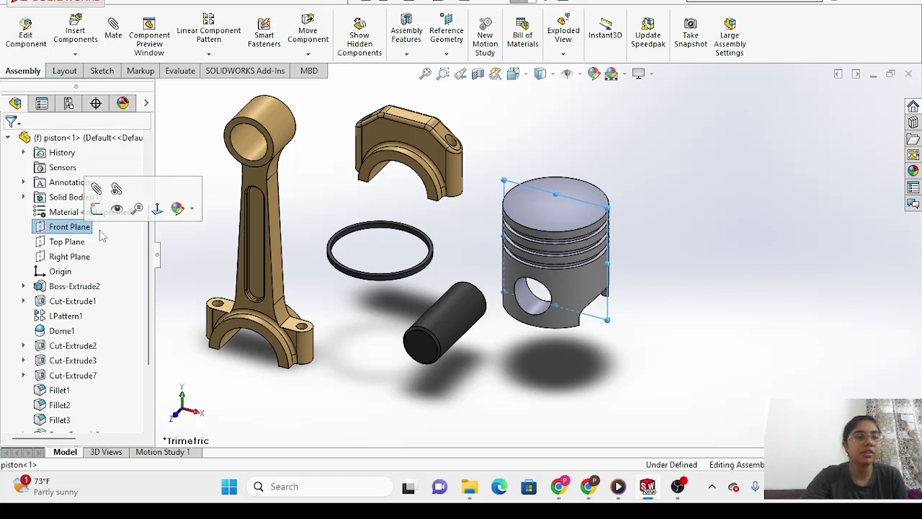
scroll(89, 261, "down", 3)
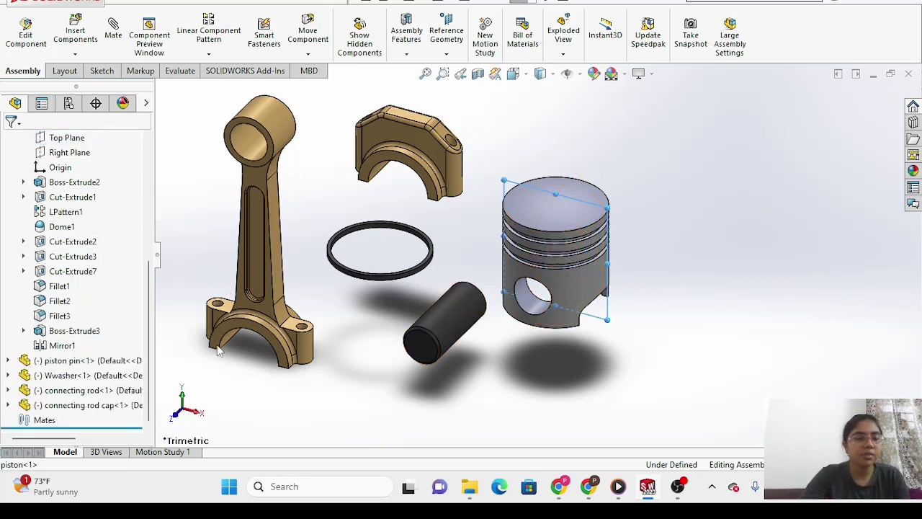
left_click(8, 360)
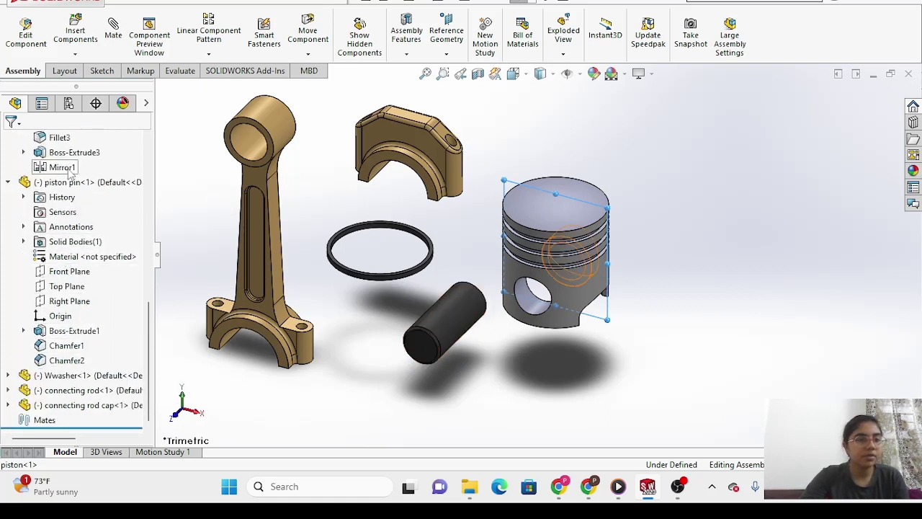
left_click(79, 277)
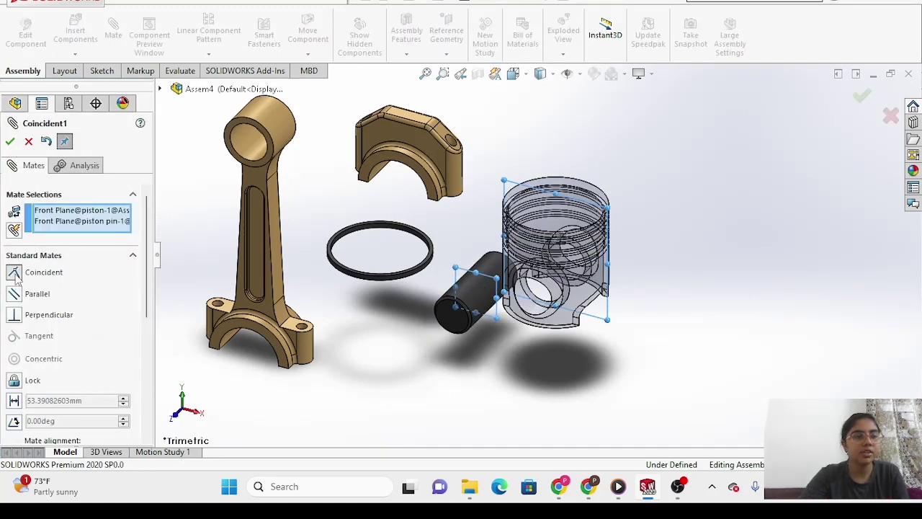
left_click(9, 142)
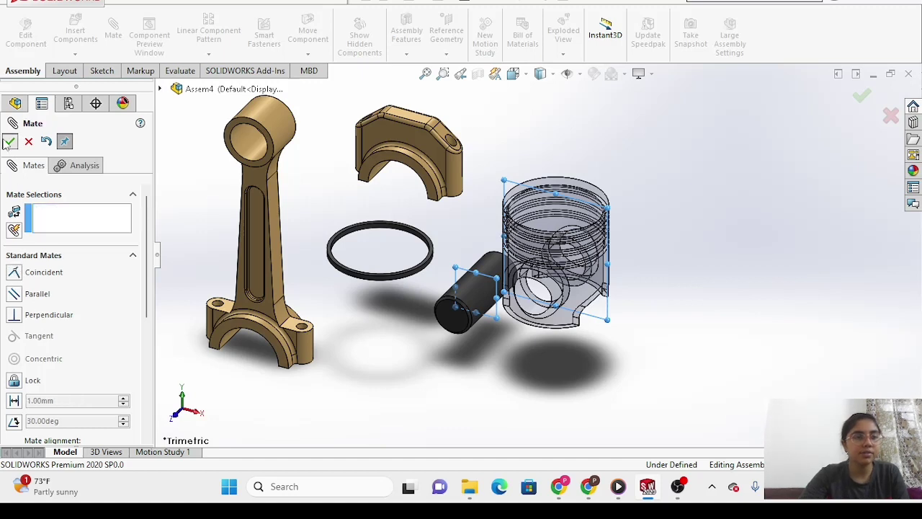
Add a Concentric mate between the piston's pin hole and the piston pin's cylindrical face, and finish mating.
left_click(508, 300)
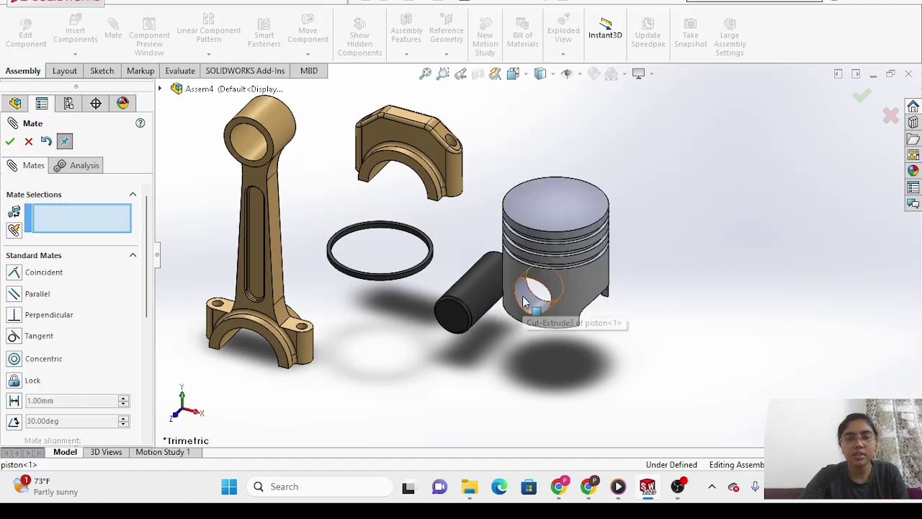
left_click(469, 300)
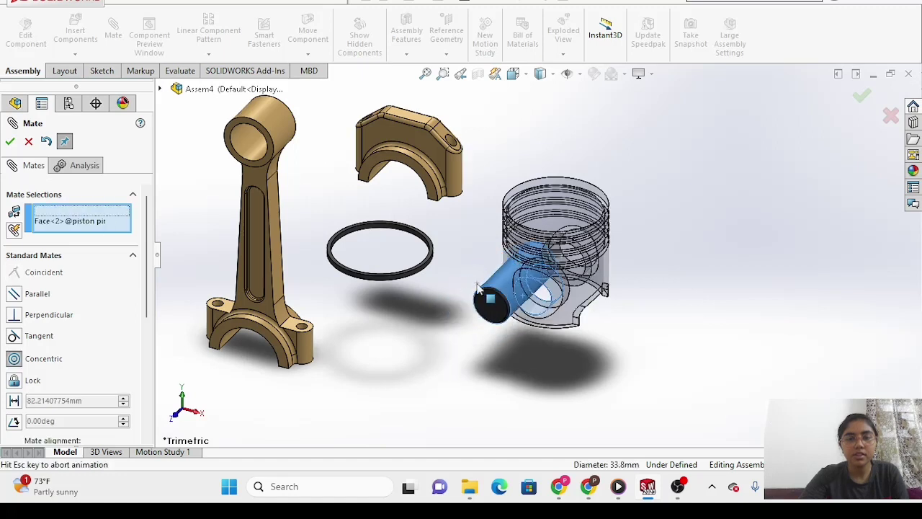
left_click(10, 141)
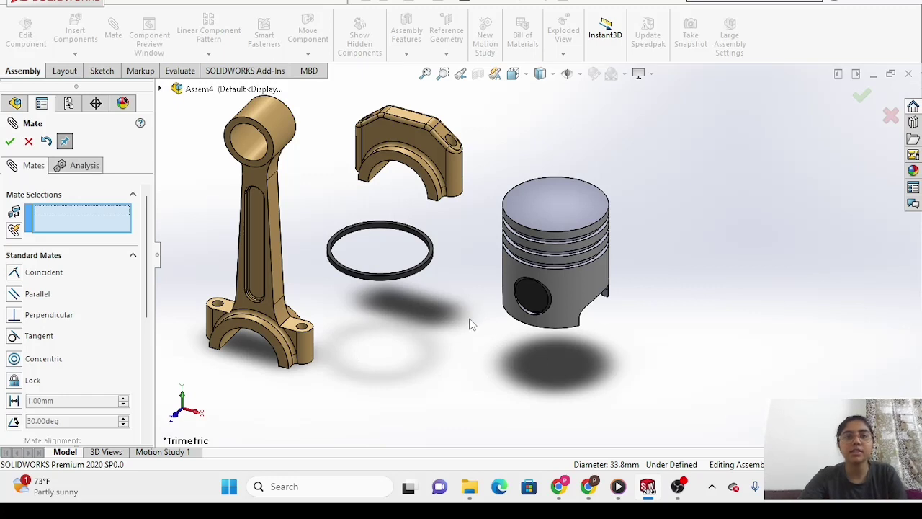
key("Escape")
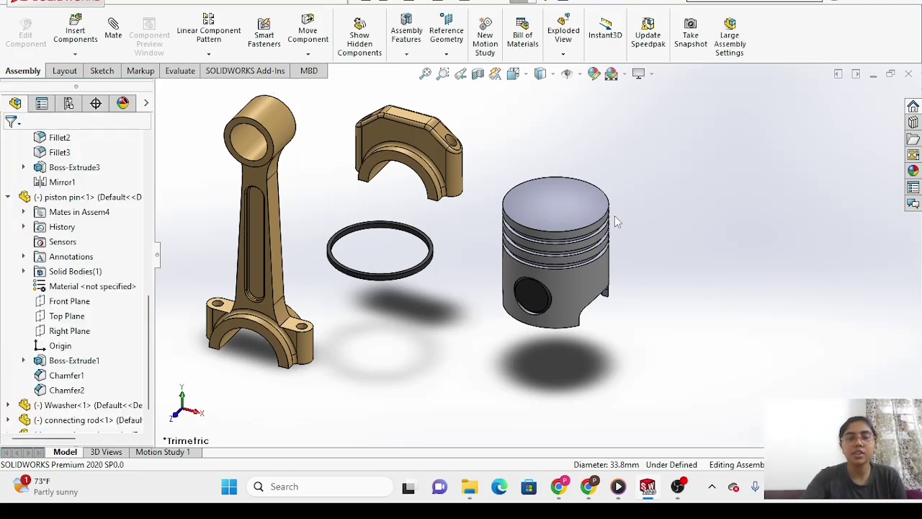
Add a Concentric mate between the Wwasher's upper circular edge and the piston's groove edge, and slide the washer up toward the top groove.
left_click(410, 277)
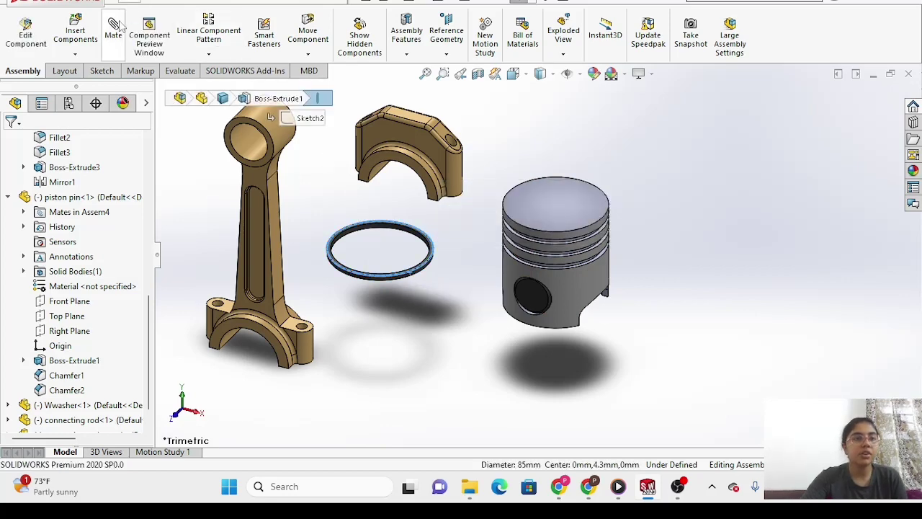
scroll(585, 234, "down", 5)
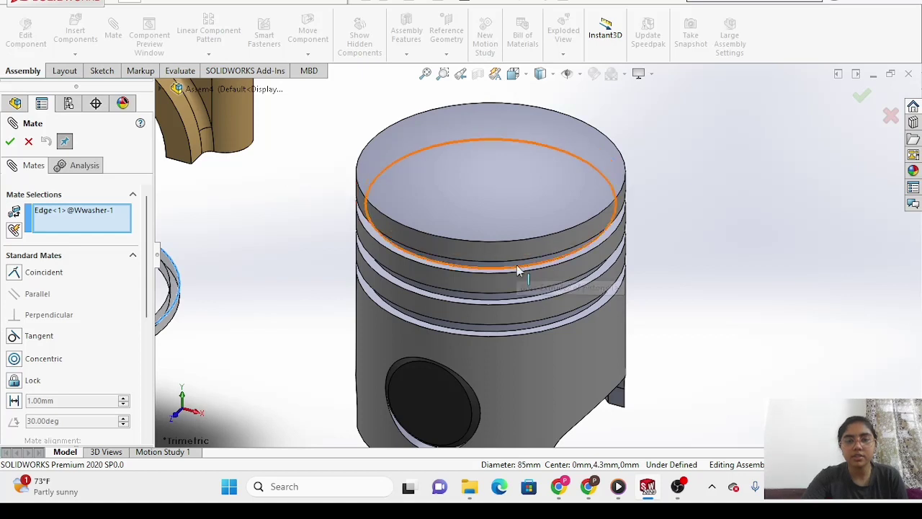
left_click(517, 265)
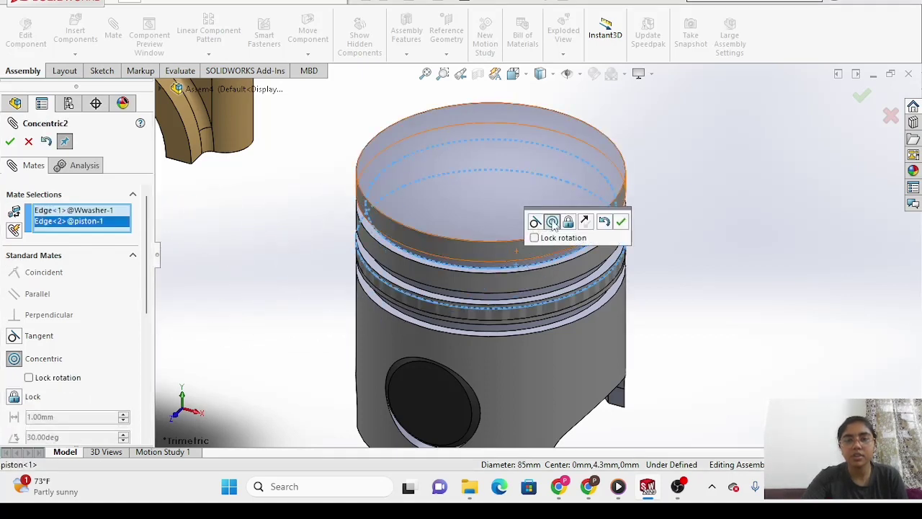
left_click(623, 223)
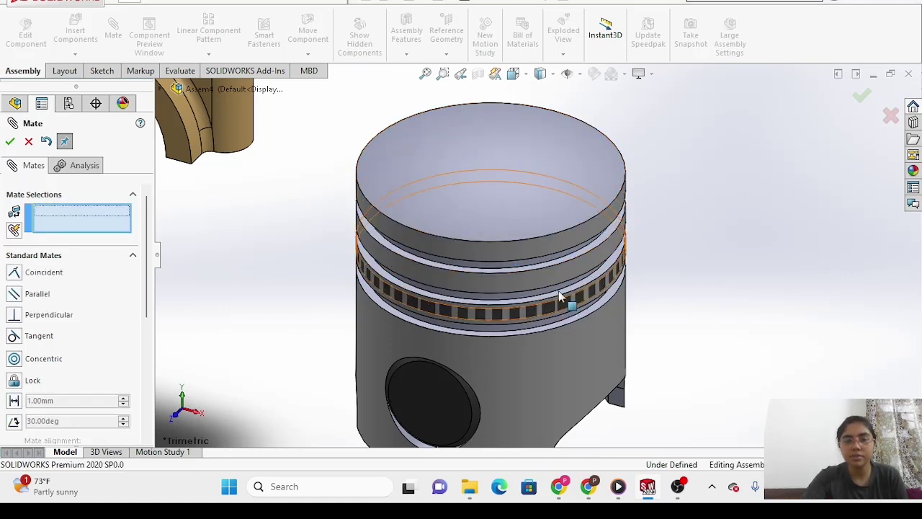
left_click_drag(561, 295, 560, 221)
scroll(579, 259, "down", 5)
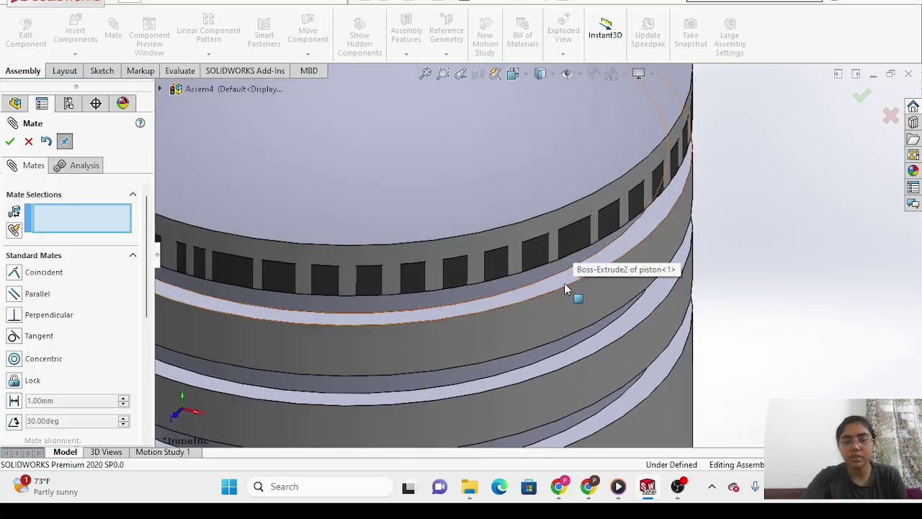
key("Up")
key("Up")
key("Up")
key("Up")
key("Up")
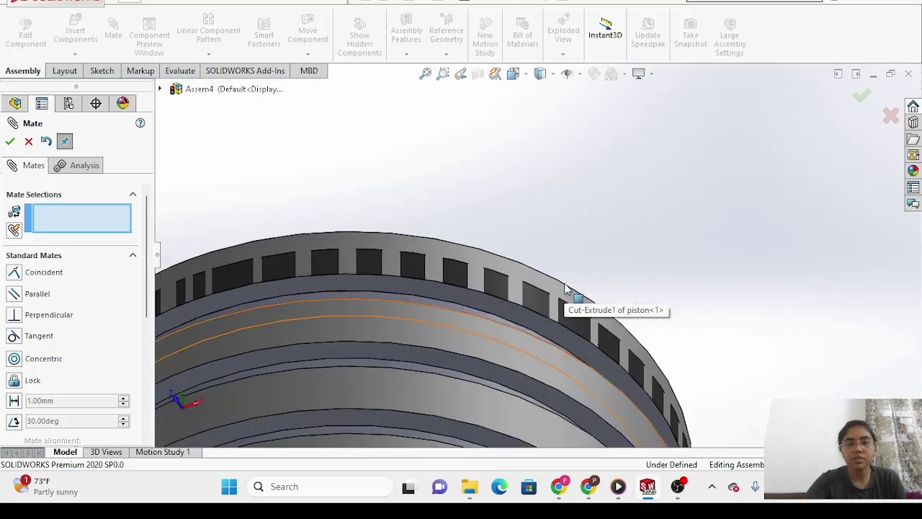
left_click(530, 328)
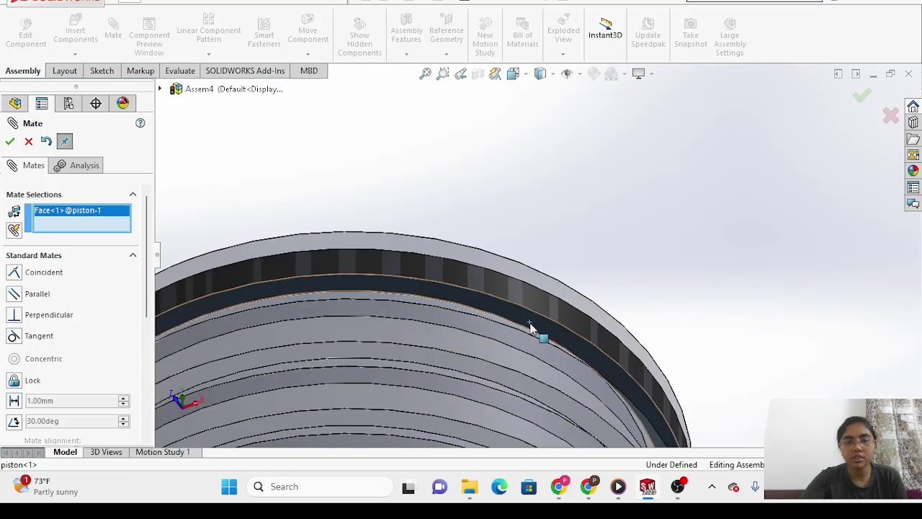
key("Up")
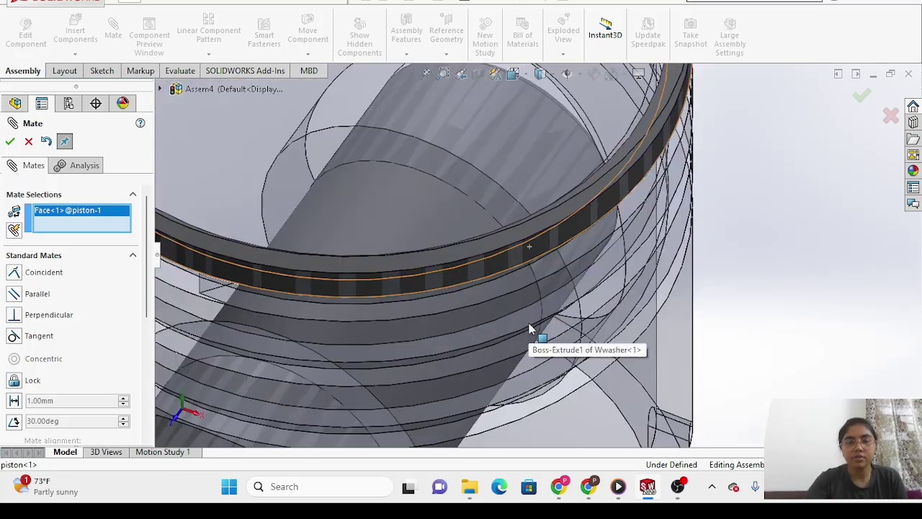
left_click(510, 291)
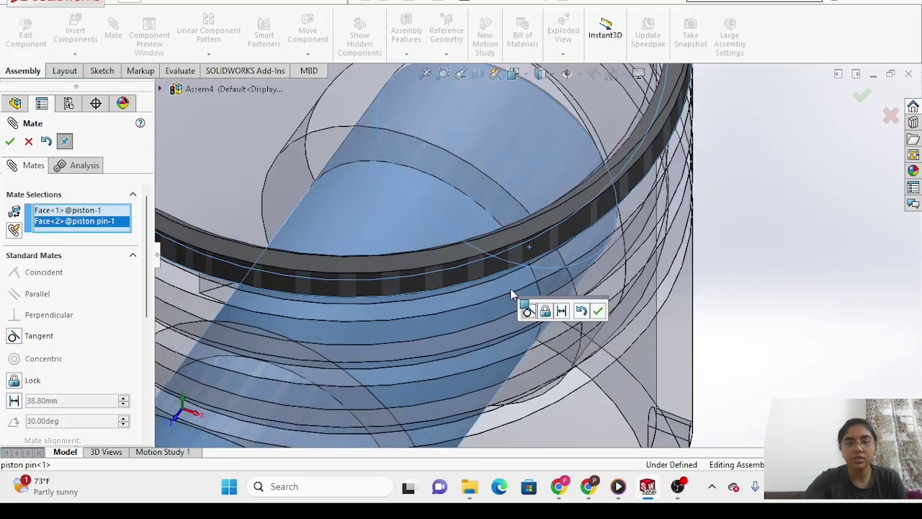
left_click(504, 287)
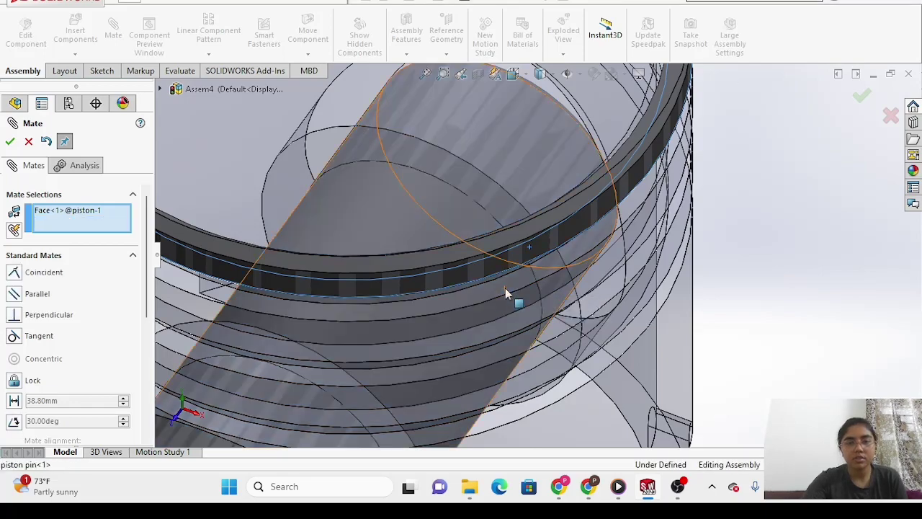
scroll(470, 287, "down", 3)
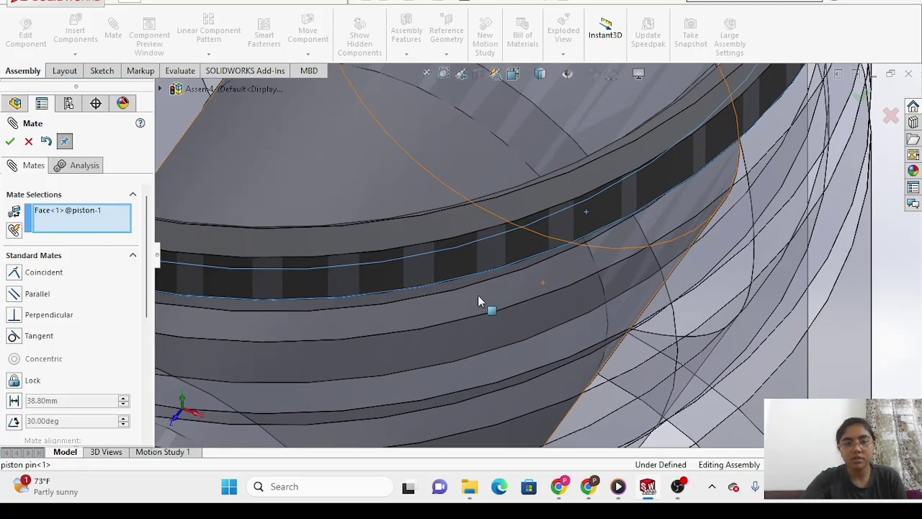
left_click(478, 297)
scroll(511, 288, "up", 3)
scroll(510, 288, "up", 2)
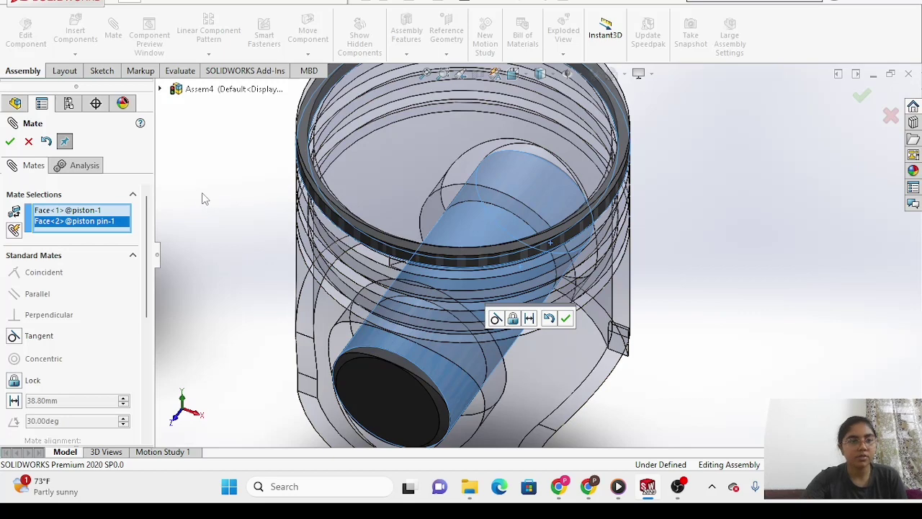
left_click(27, 142)
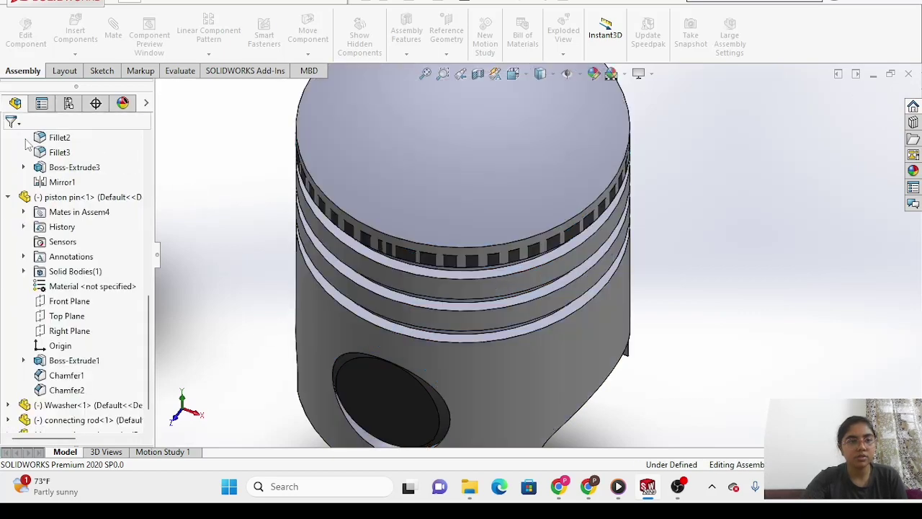
Slide the Wwasher up off the piston along its axis and back down into the piston's top ring groove.
scroll(880, 245, "down", 3)
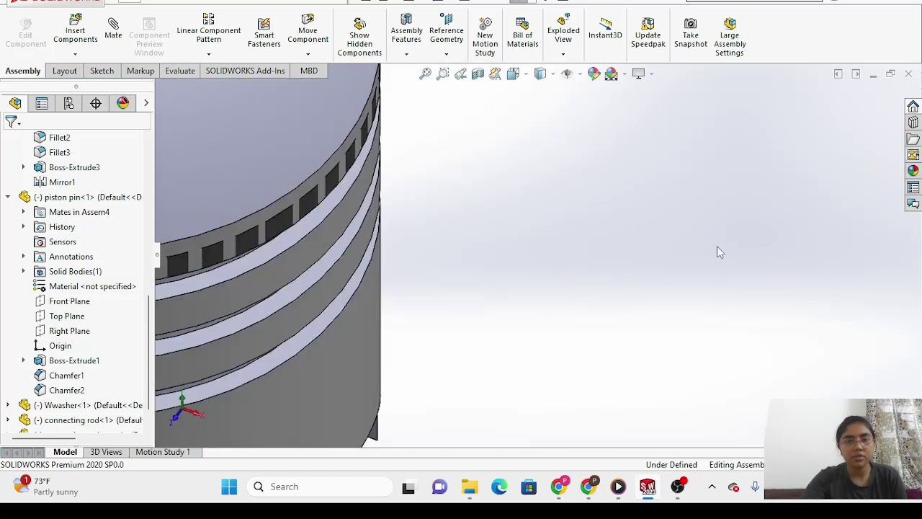
scroll(717, 246, "up", 5)
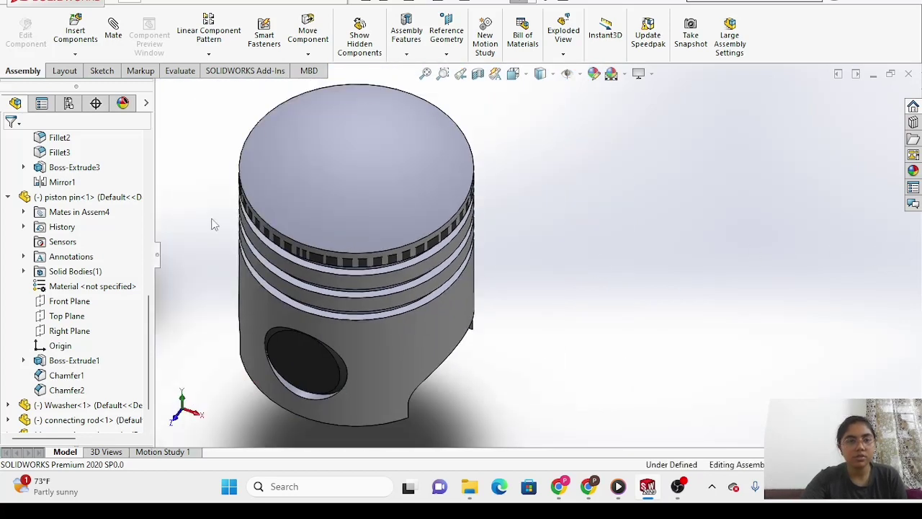
left_click_drag(212, 215, 216, 217)
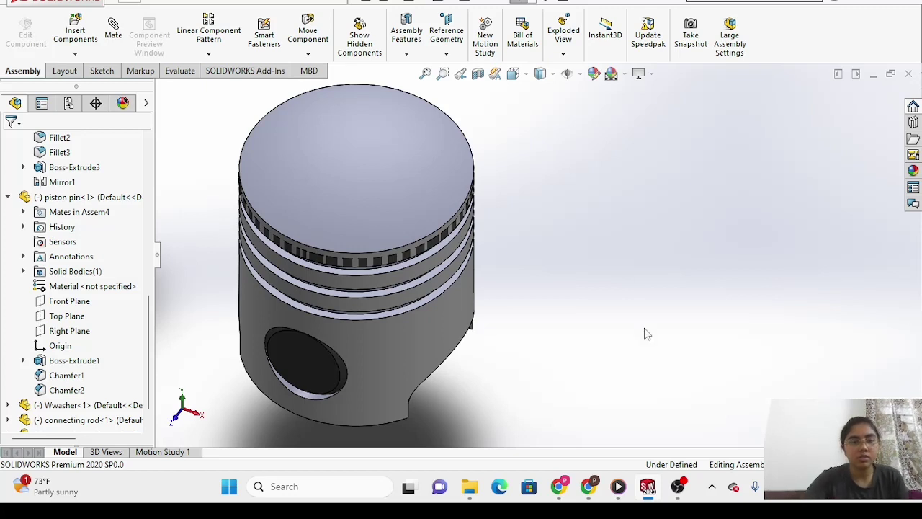
scroll(475, 350, "down", 2)
scroll(385, 343, "up", 3)
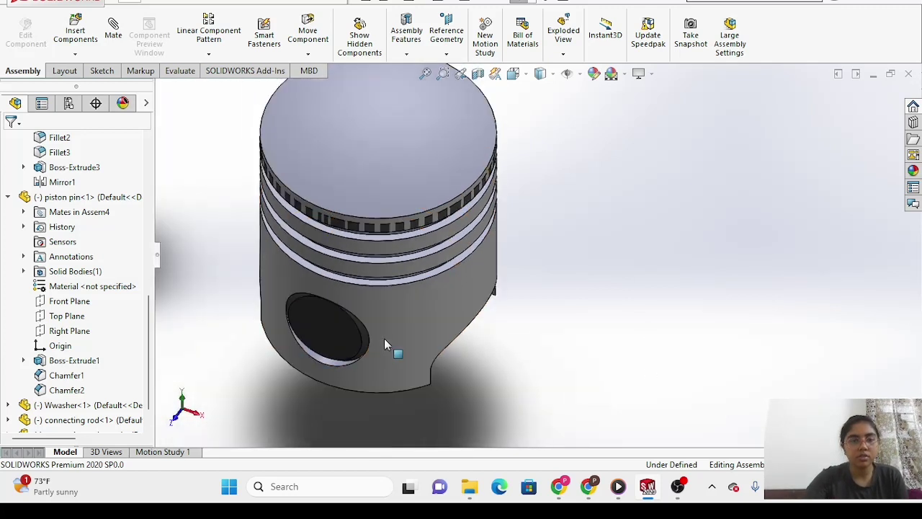
scroll(391, 354, "down", 1)
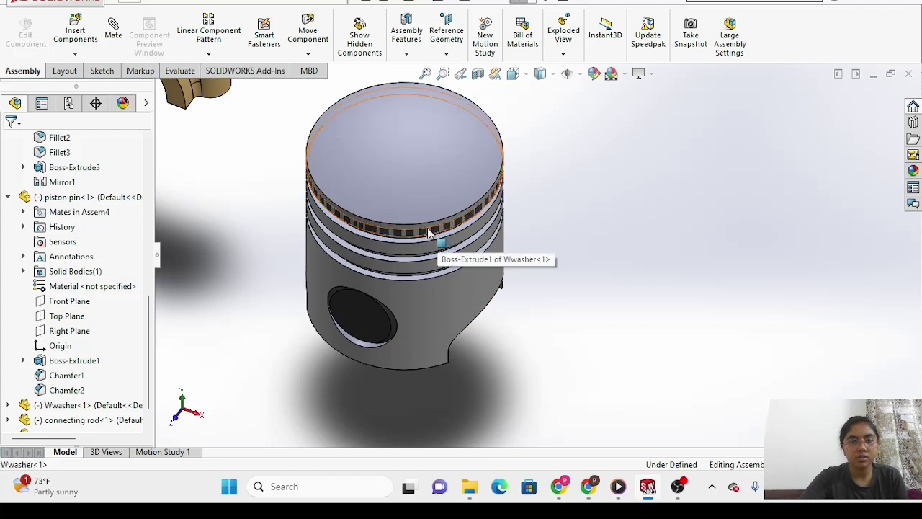
left_click(356, 257)
left_click_drag(356, 257, 286, 168)
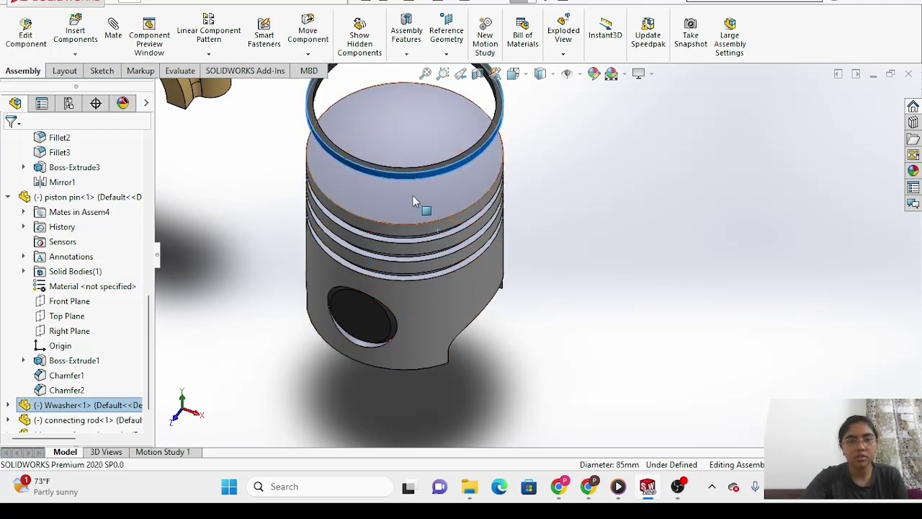
left_click(418, 175)
left_click_drag(420, 194, 442, 249)
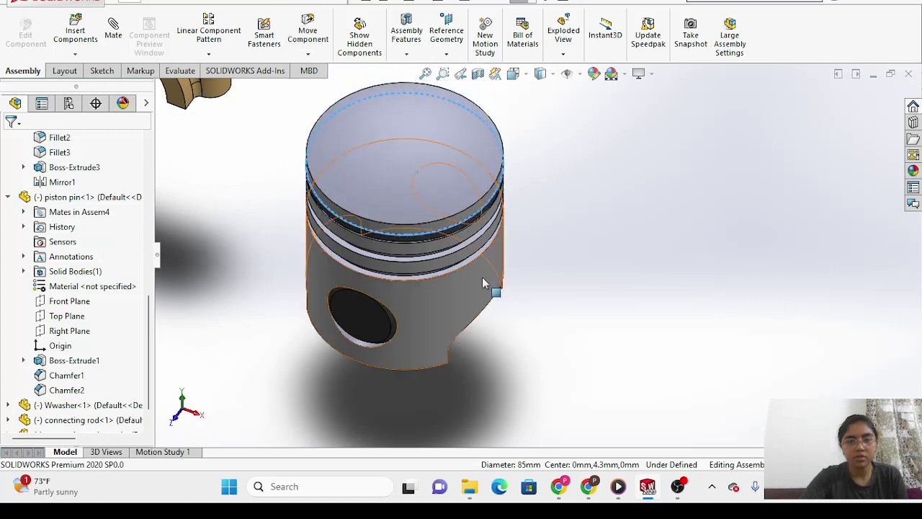
Examine how the Wwasher sits in the piston's top ring groove from the front and from below.
scroll(484, 304, "up", 3)
scroll(483, 303, "down", 5)
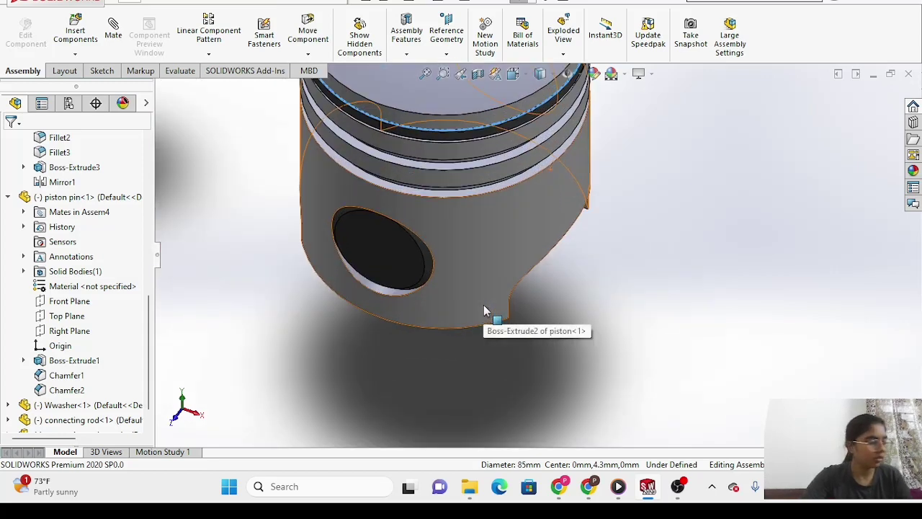
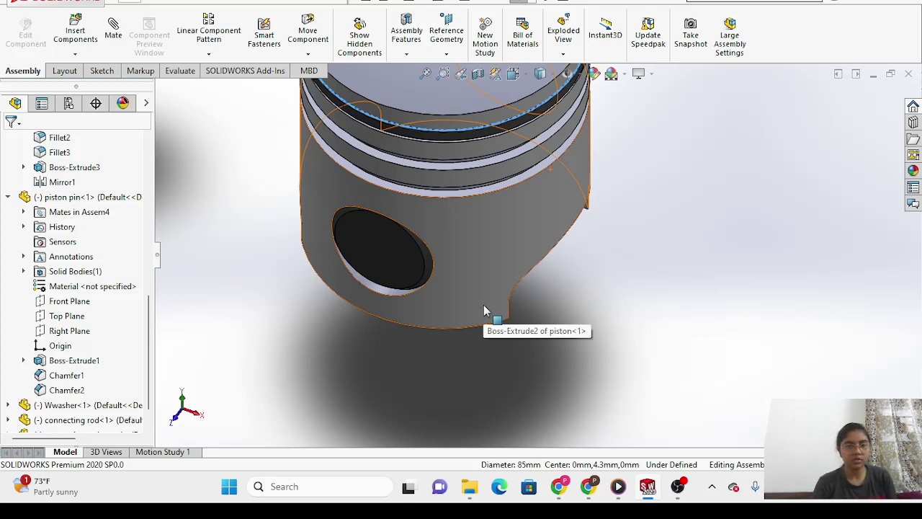
key("ctrl+1")
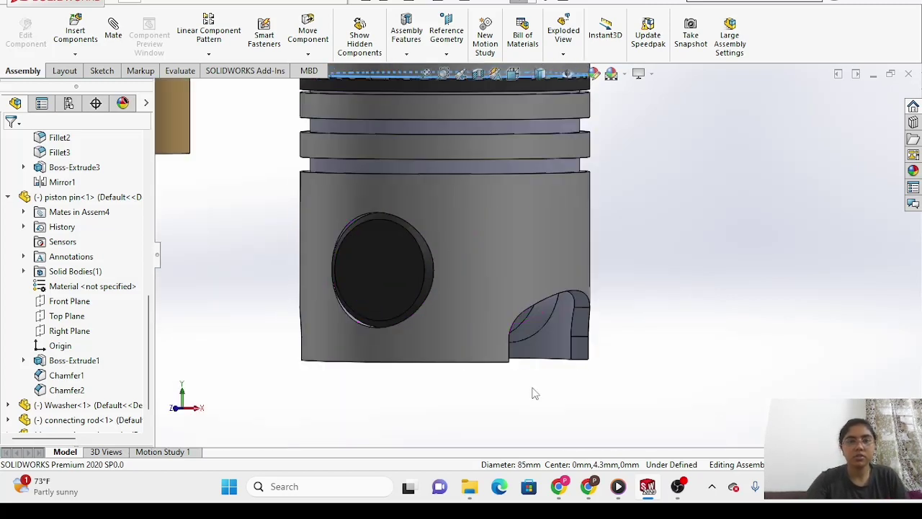
key("Down")
key("Down")
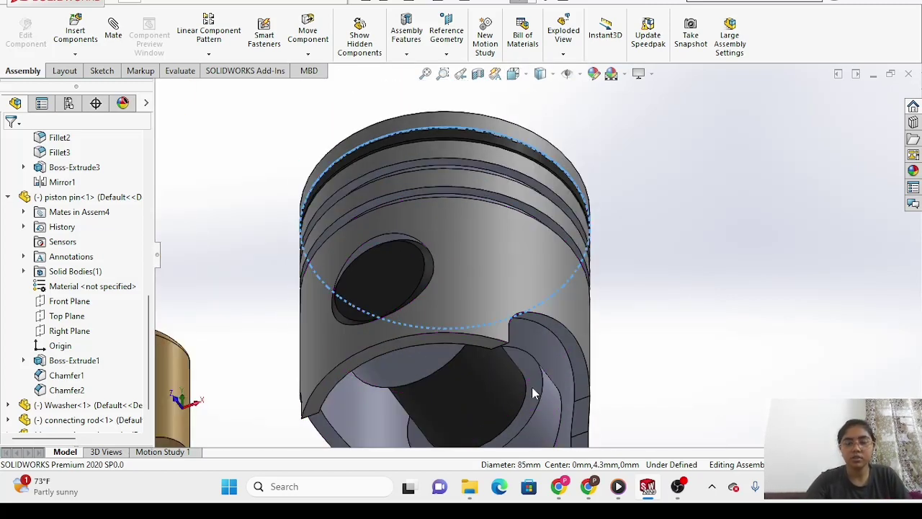
key("Left")
key("Right")
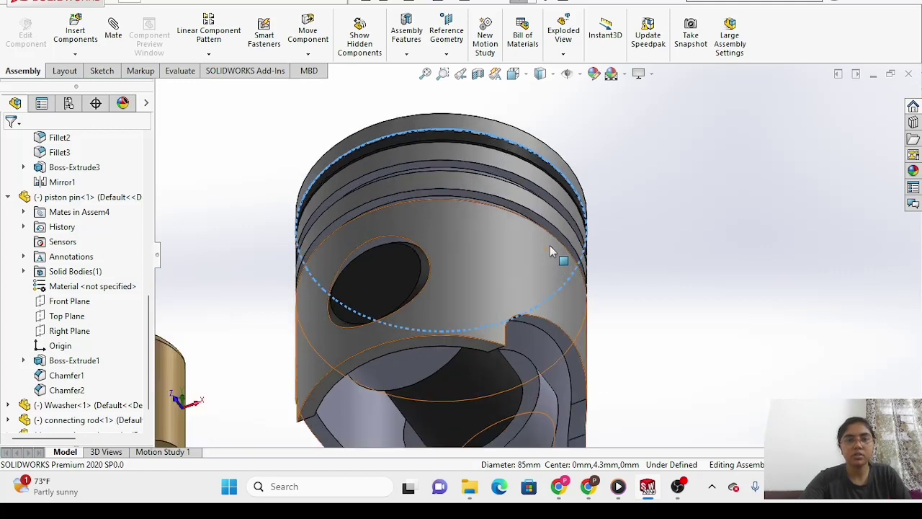
scroll(443, 195, "down", 2)
key("Up")
key("Up")
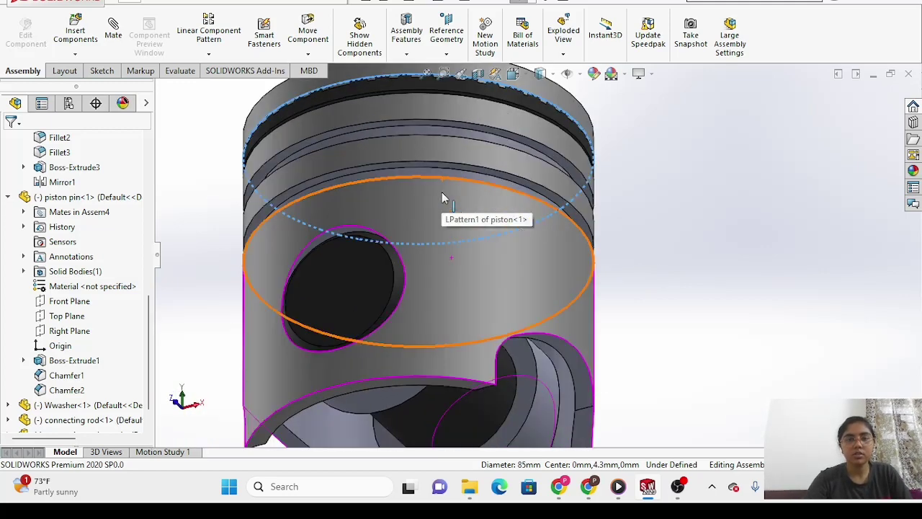
left_click(459, 90)
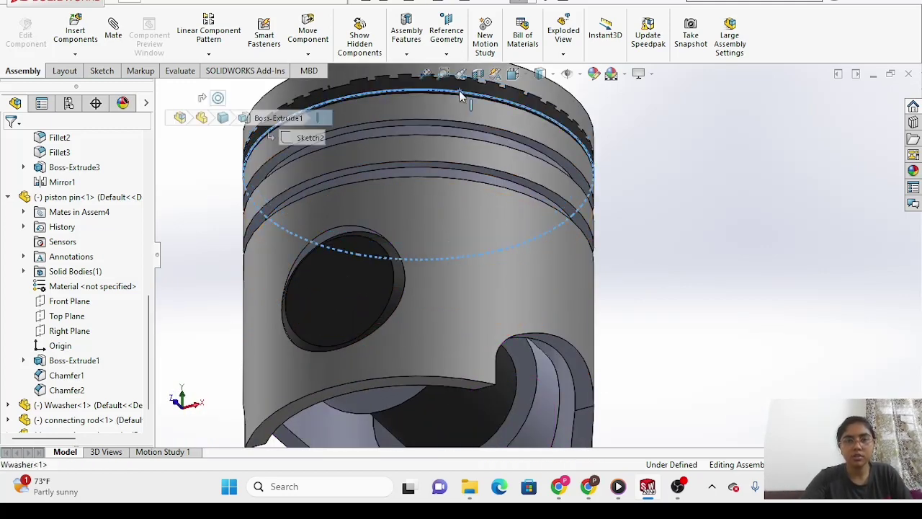
key("Up")
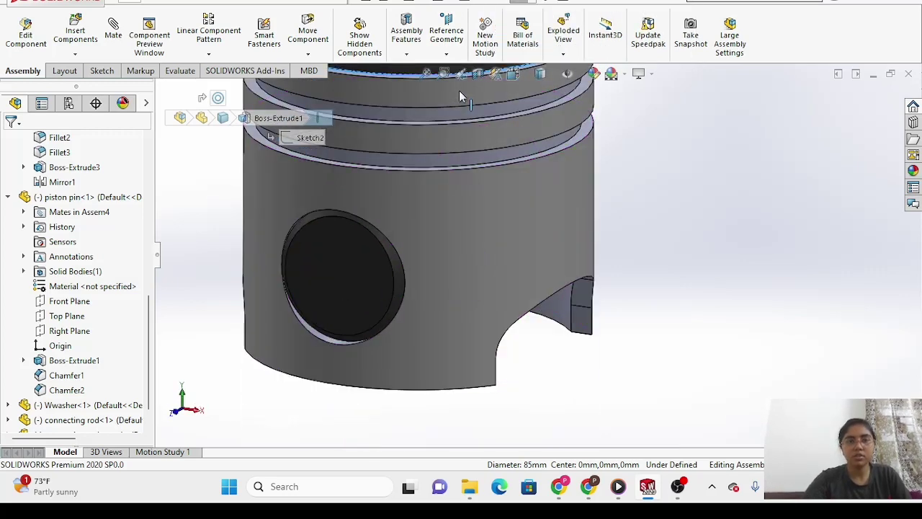
key("Up")
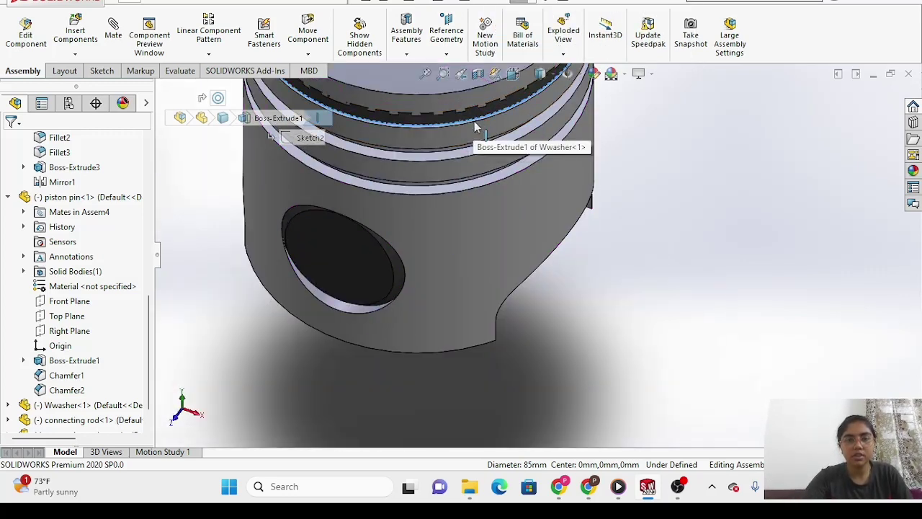
left_click(474, 124)
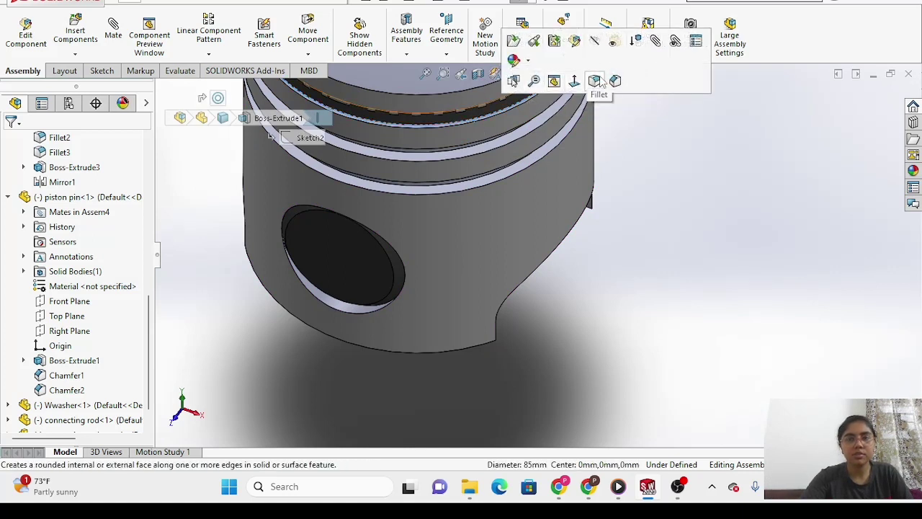
left_click(113, 36)
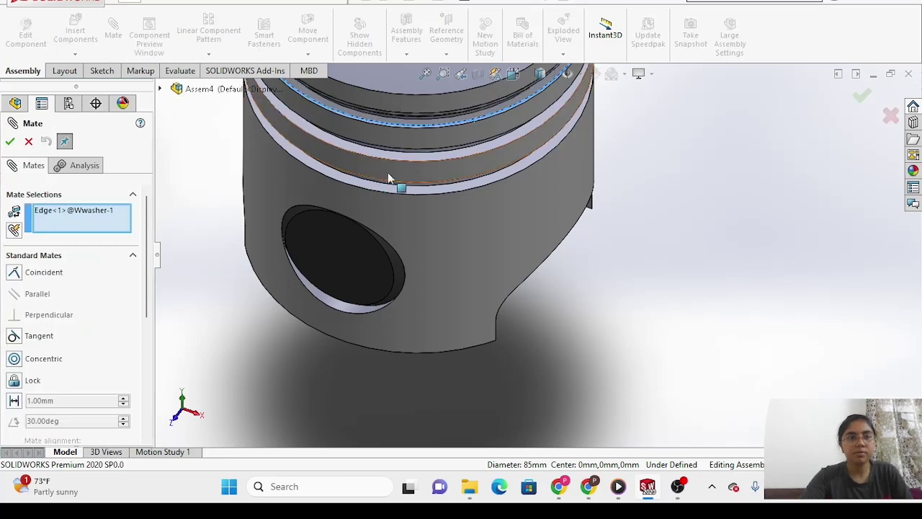
scroll(397, 177, "up", 2)
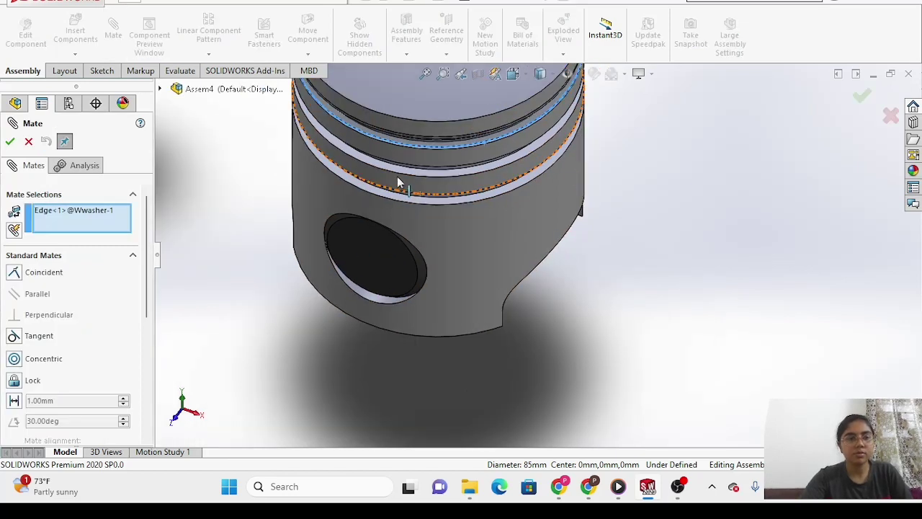
scroll(407, 112, "down", 2)
scroll(414, 115, "down", 1)
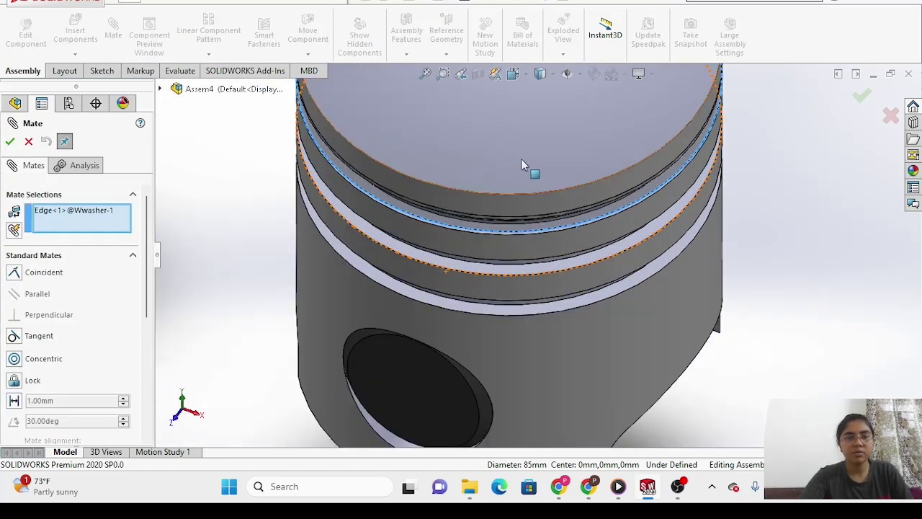
scroll(529, 169, "down", 1)
scroll(505, 189, "up", 1)
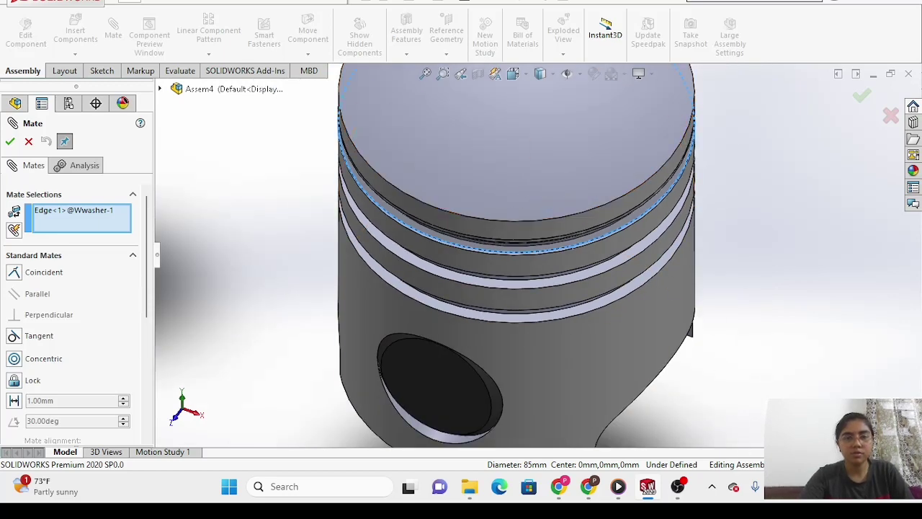
scroll(339, 247, "down", 1)
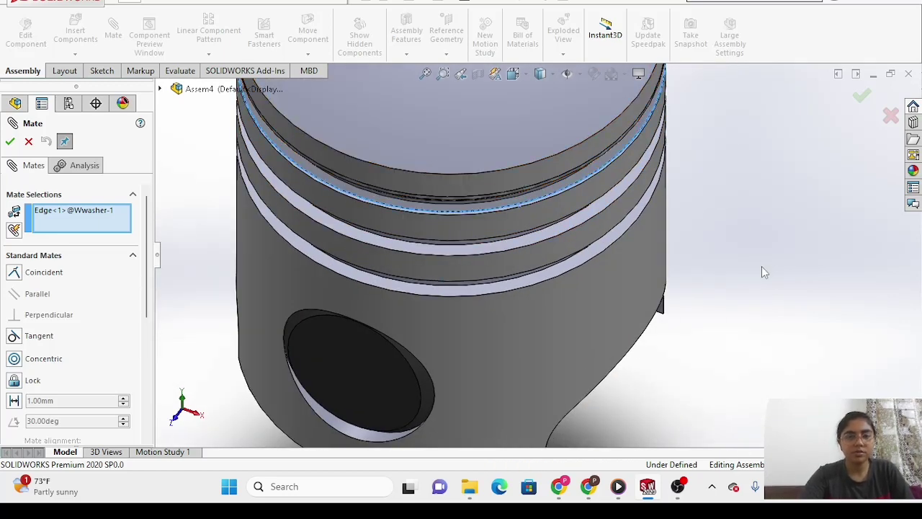
left_click(28, 142)
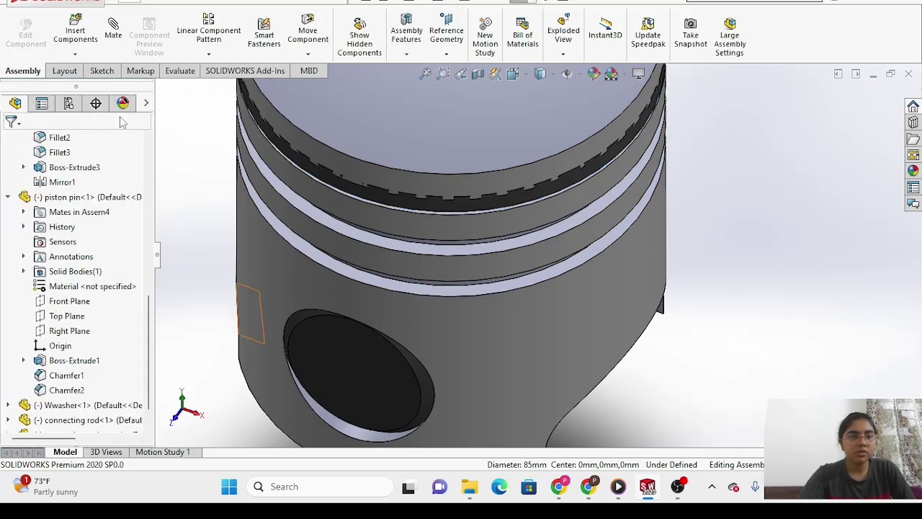
Examine the whole assembly, then the piston and the Wwasher's fit in its top ring groove from above and below.
left_click(425, 74)
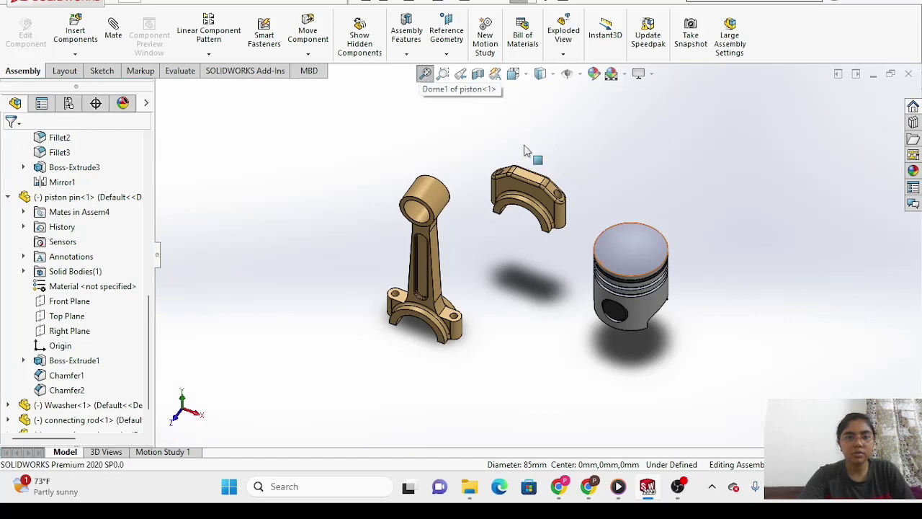
scroll(697, 356, "up", 1)
scroll(697, 342, "down", 3)
scroll(697, 342, "down", 1)
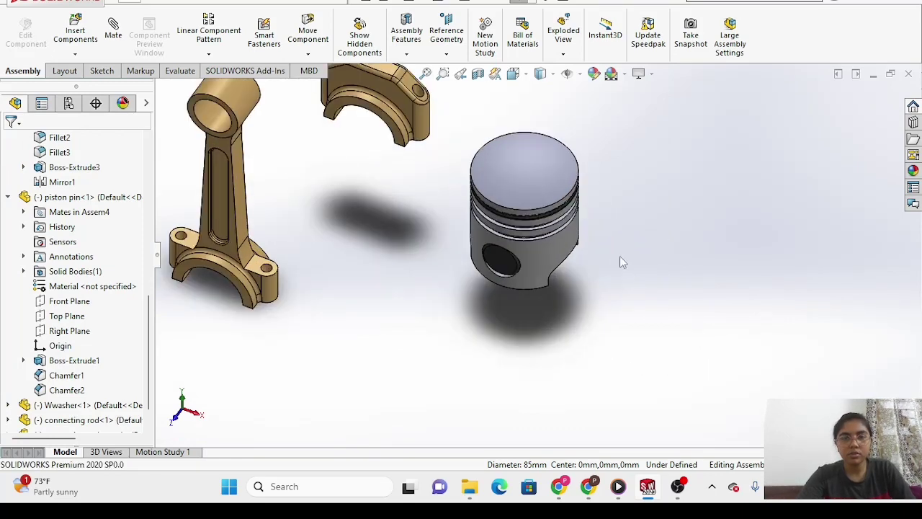
scroll(485, 137, "up", 1)
scroll(495, 140, "down", 2)
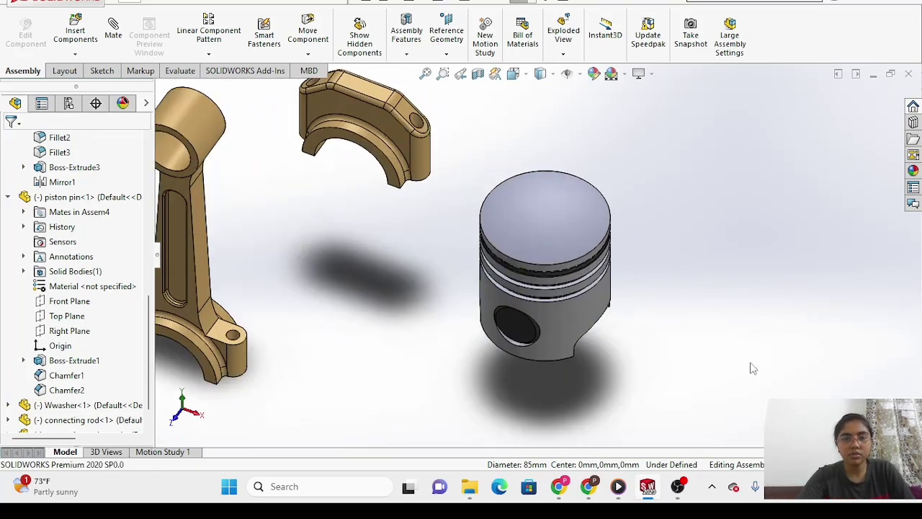
scroll(641, 412, "up", 1)
scroll(639, 409, "down", 3)
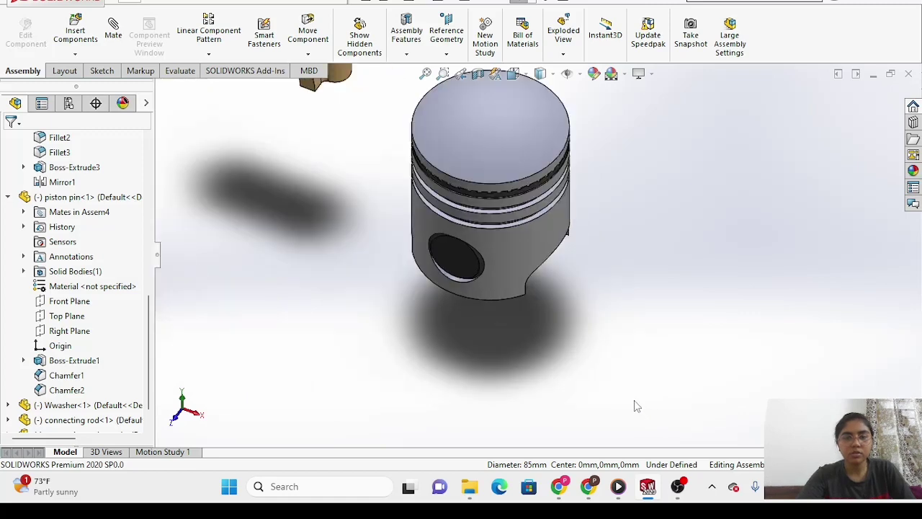
key("Up")
key("Up")
key("Up")
key("Up")
key("Up")
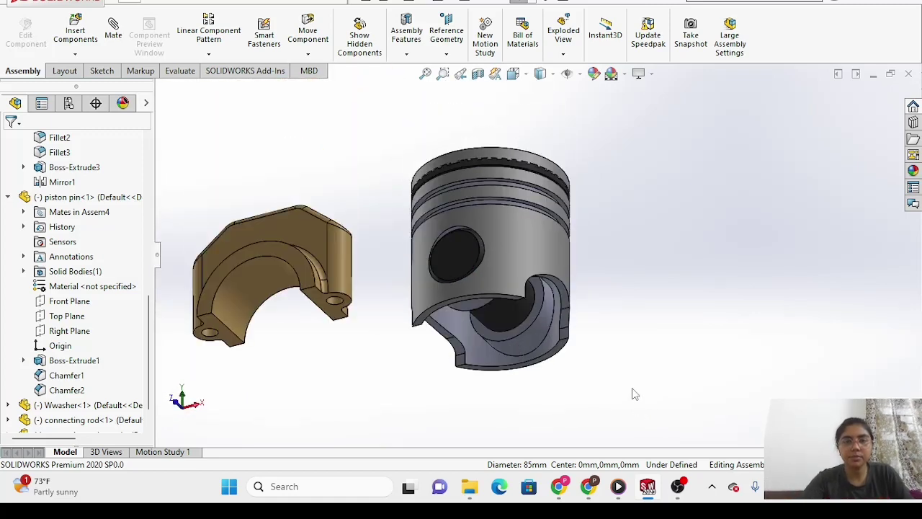
scroll(465, 241, "down", 1)
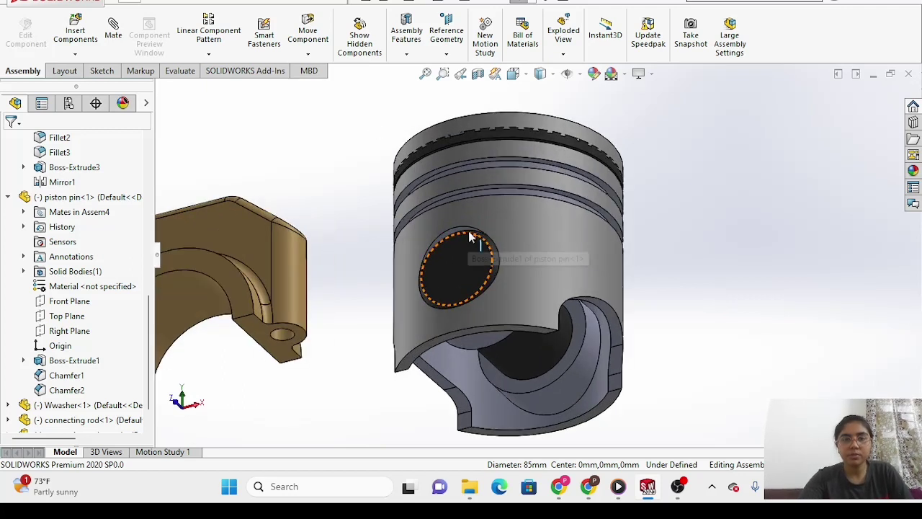
Slide the Wwasher up along the piston's axis so that it clears the lower face of the top ring groove.
left_click(544, 140)
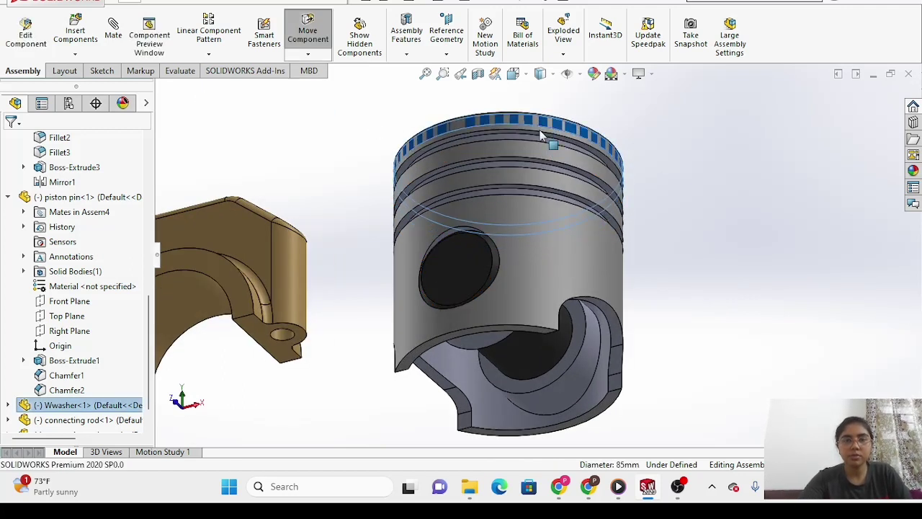
scroll(550, 156, "up", 2)
scroll(551, 175, "down", 4)
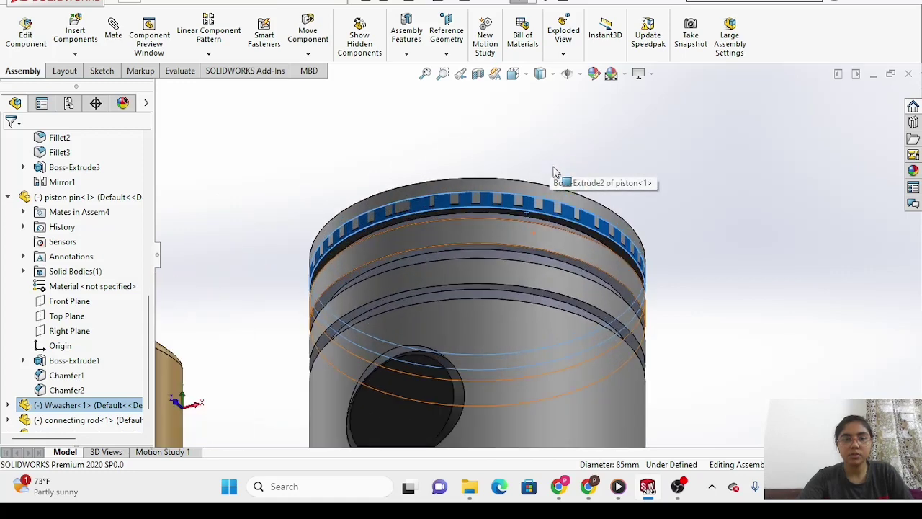
left_click(851, 234)
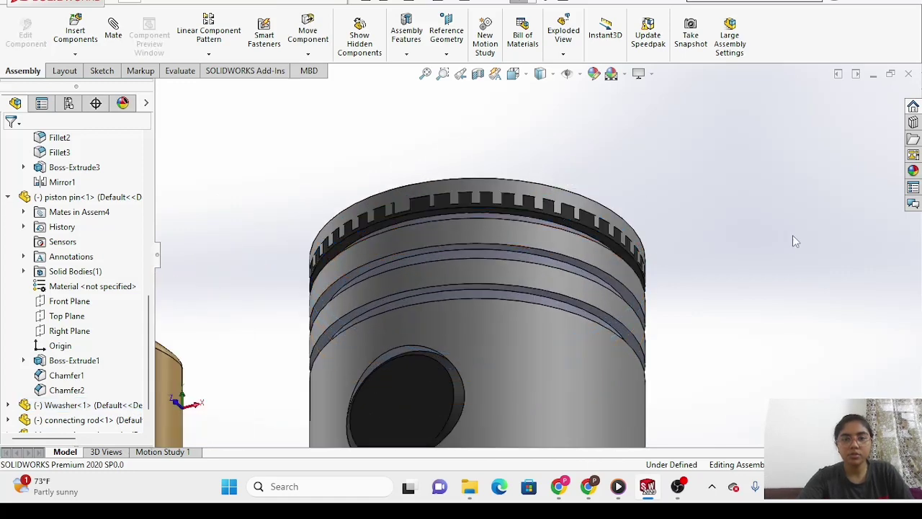
Choose the lower face of the piston's top ring groove as the first reference of a new mate.
left_click(535, 220)
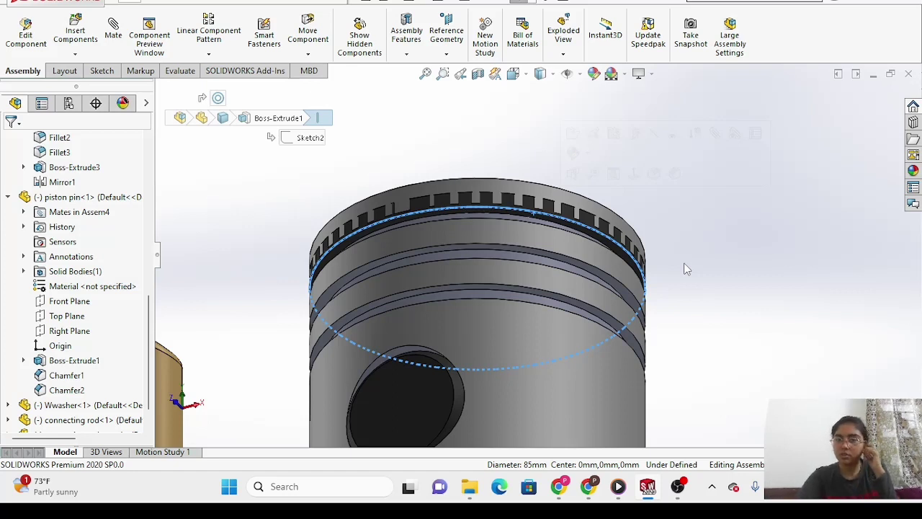
key("Down")
key("Down")
key("Down")
key("Down")
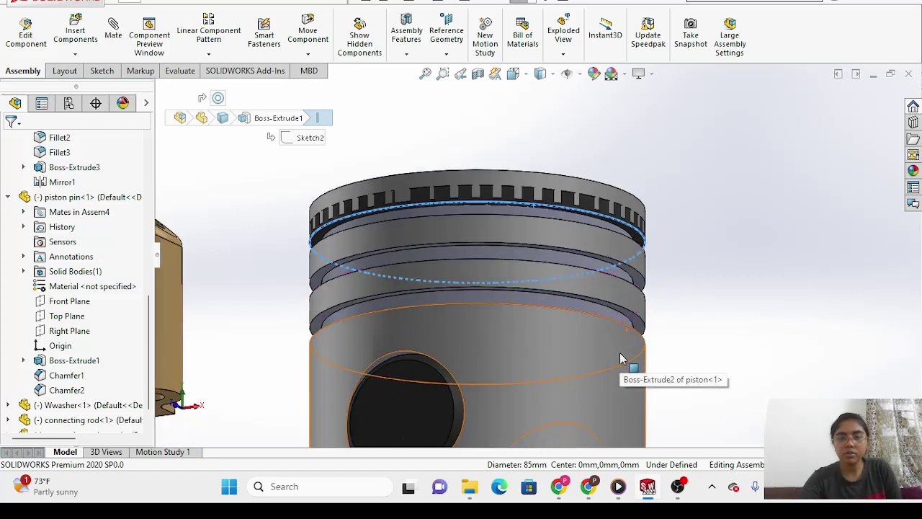
key("Down")
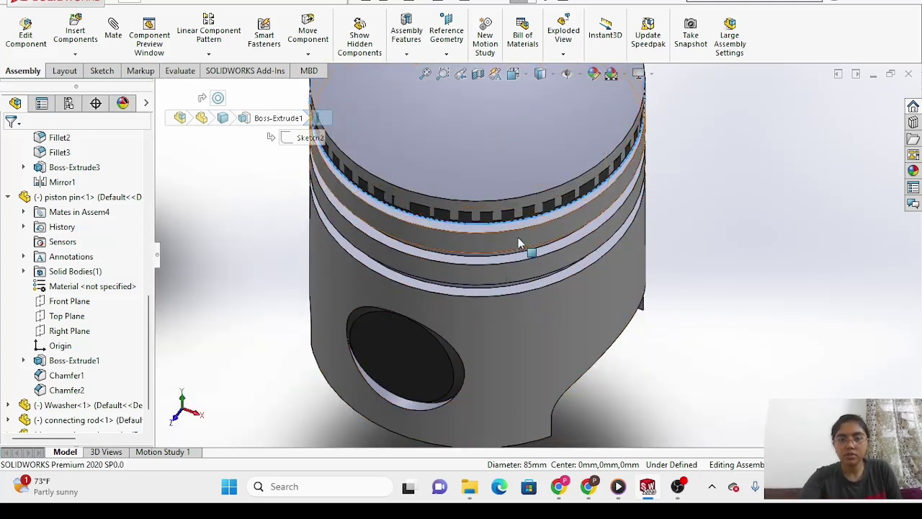
left_click(525, 222)
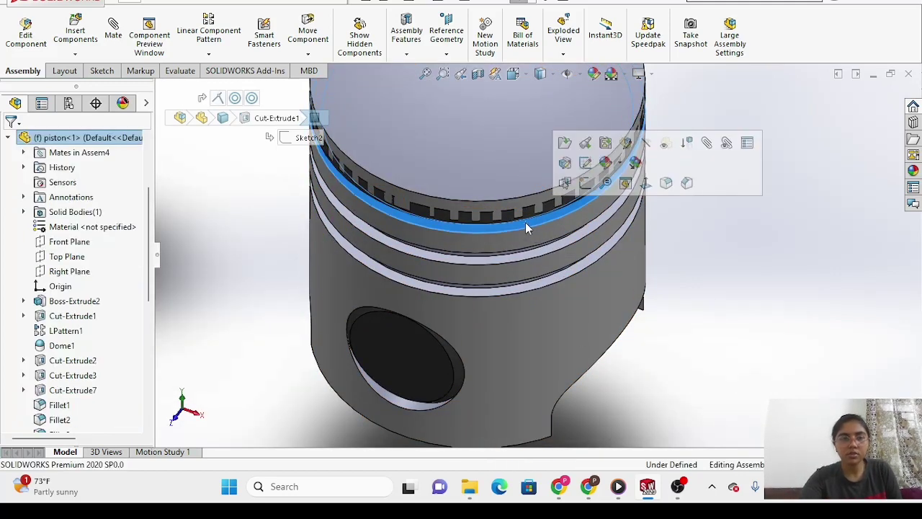
left_click(112, 35)
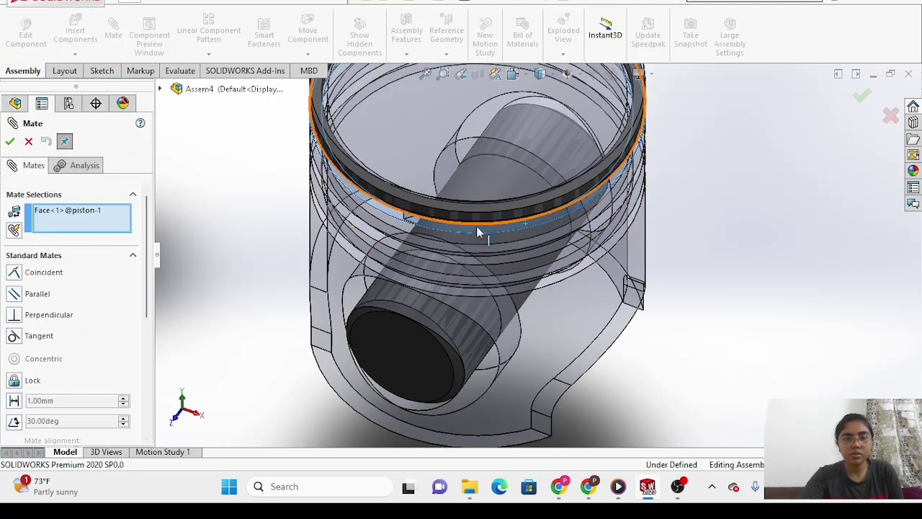
scroll(574, 310, "up", 3)
scroll(576, 309, "down", 4)
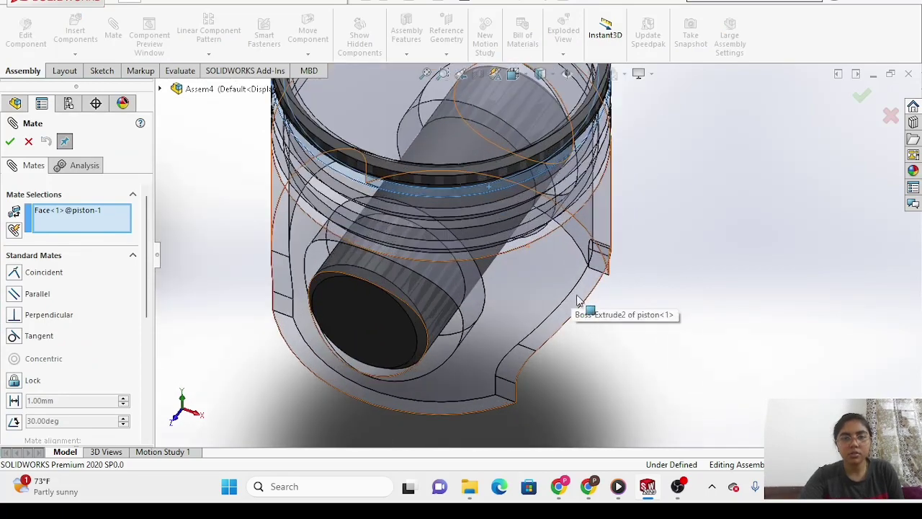
key("Up")
key("Up")
key("Up")
key("Up")
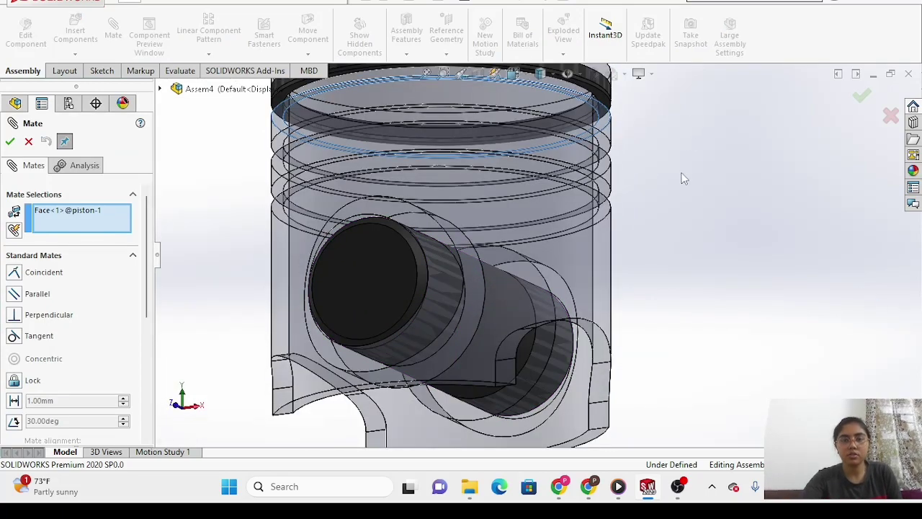
key("z")
key("z")
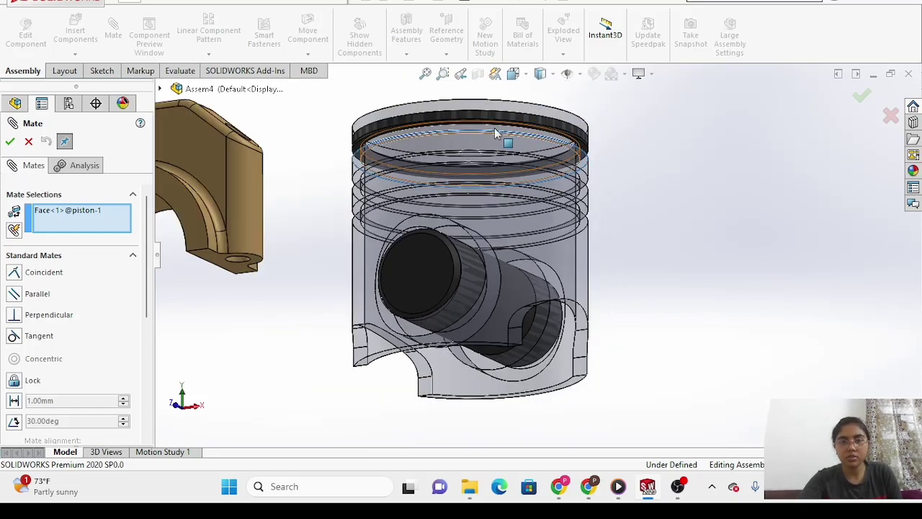
scroll(499, 124, "down", 5)
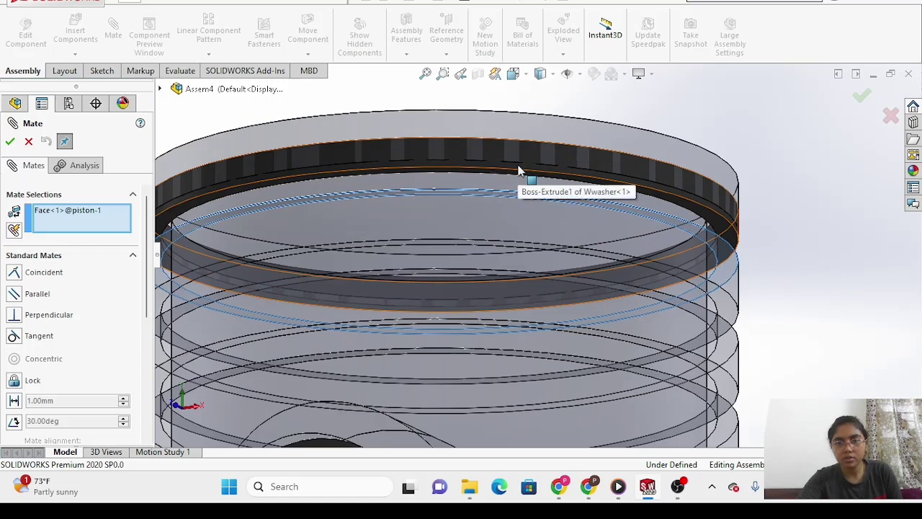
left_click(518, 170)
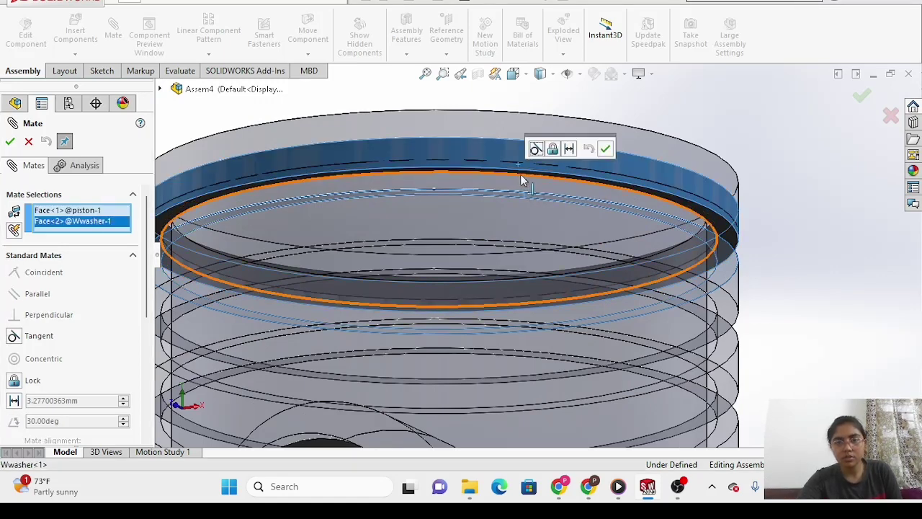
left_click(520, 177)
left_click(522, 180)
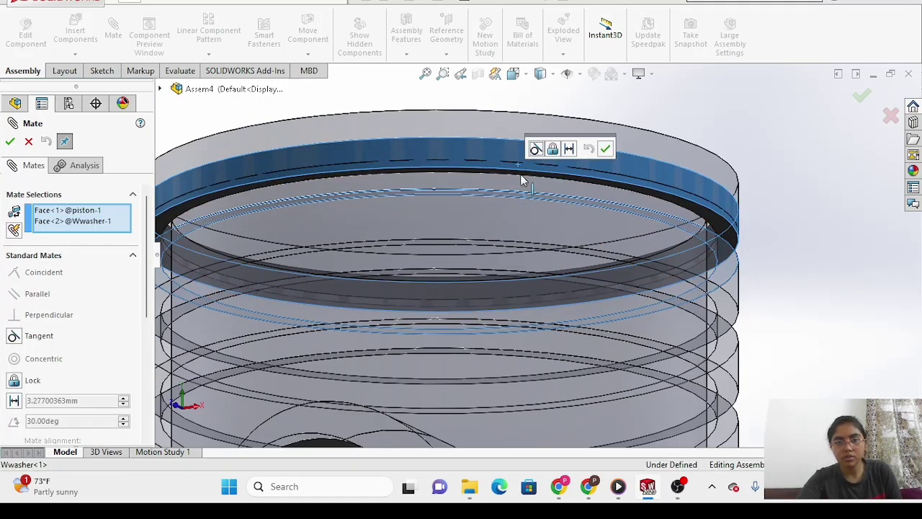
left_click(465, 147)
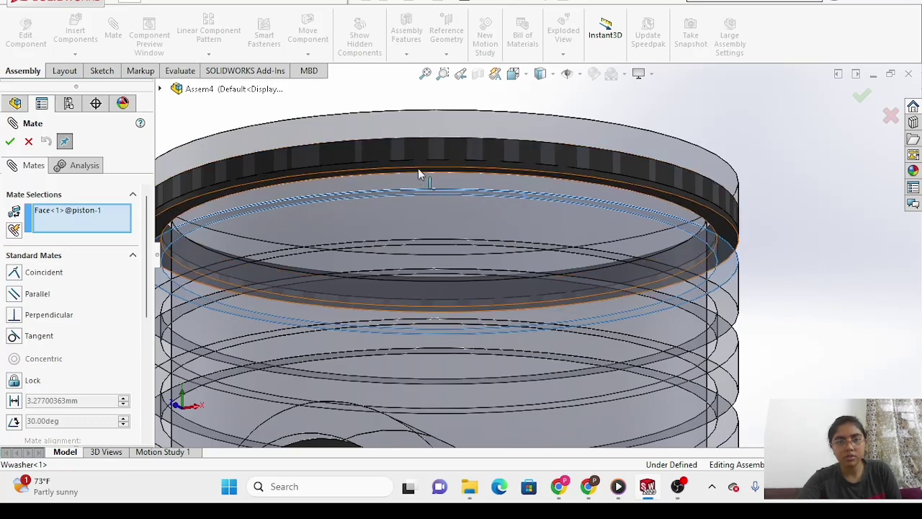
Mate the Wwasher's flat bottom face Coincident with the chosen lower face of the piston's top ring groove.
scroll(424, 168, "down", 4)
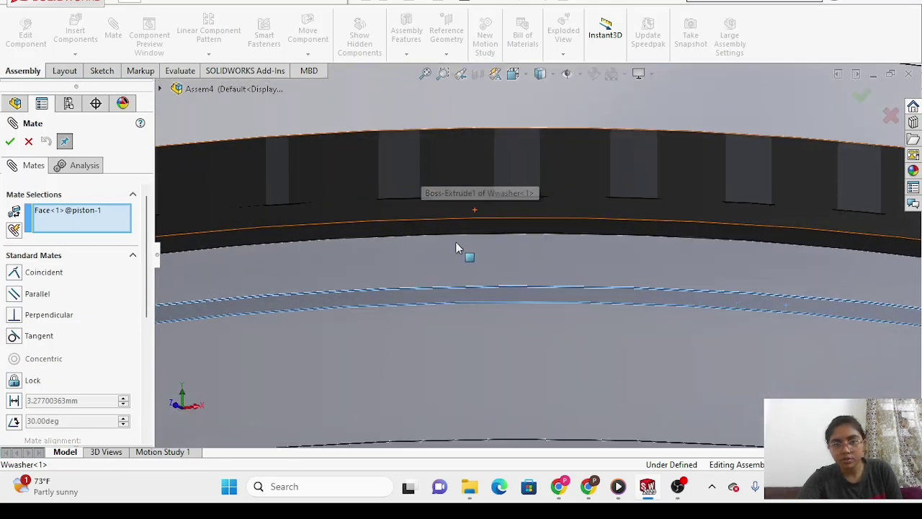
left_click(475, 234)
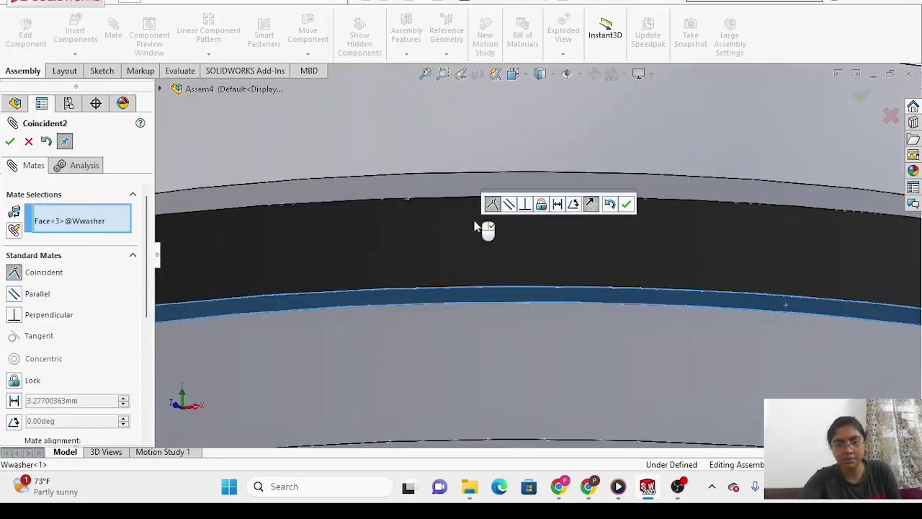
left_click(10, 142)
scroll(519, 339, "up", 2)
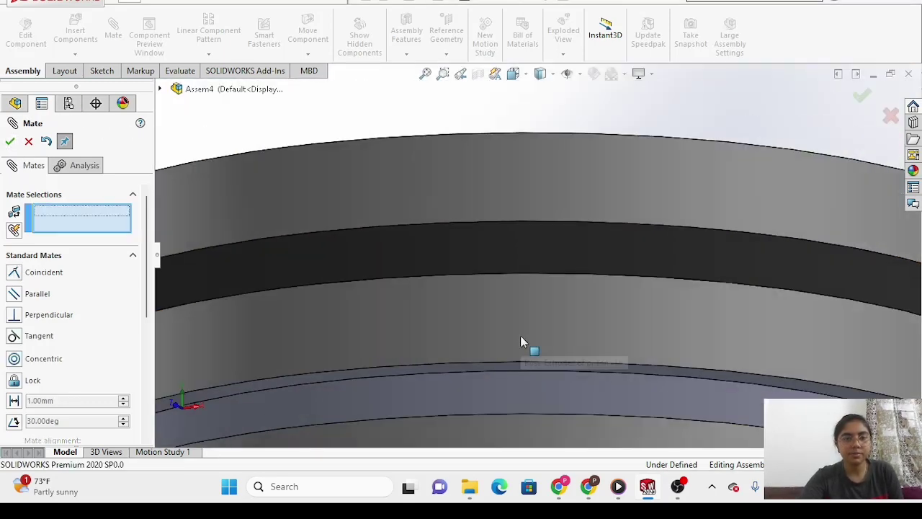
scroll(520, 338, "up", 4)
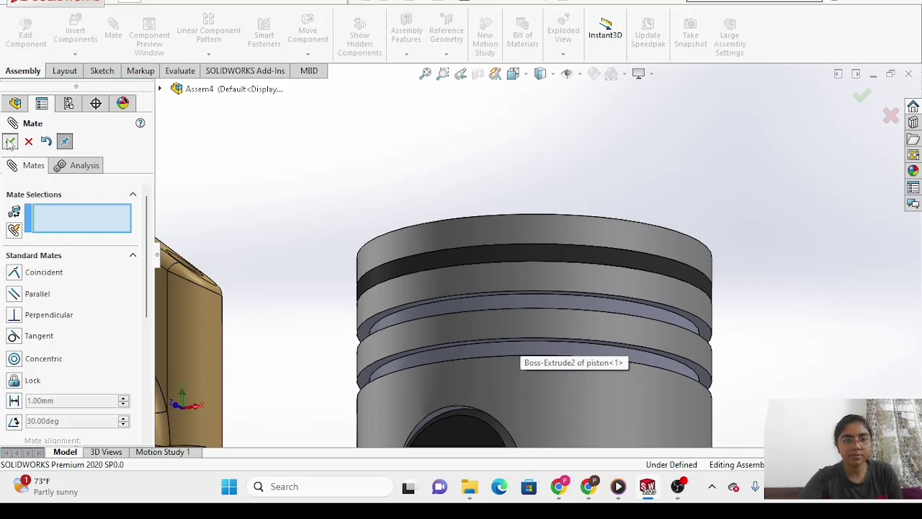
Insert a second copy of the Wwasher part and place it above the piston.
key("Escape")
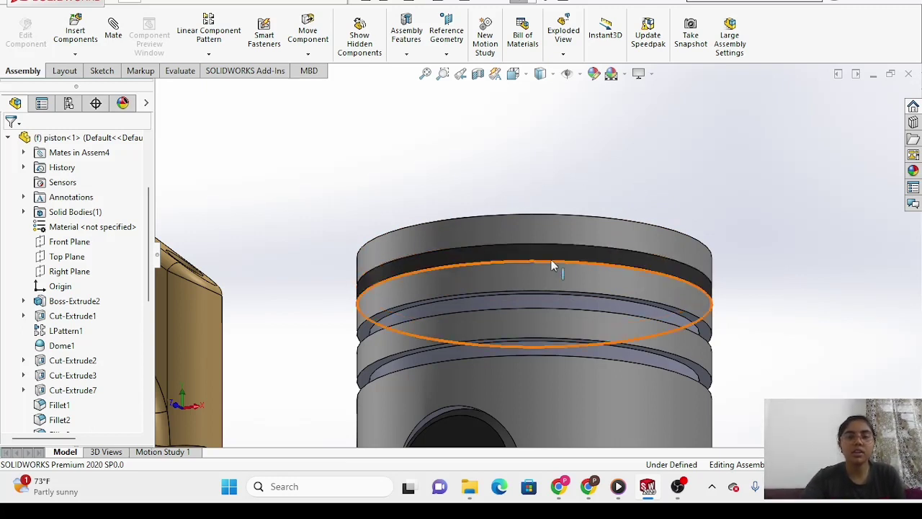
left_click(72, 36)
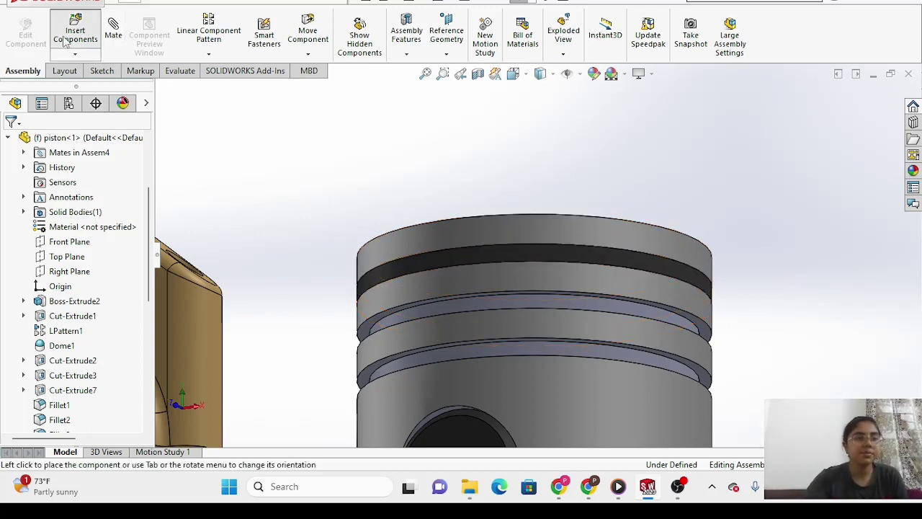
left_click(78, 376)
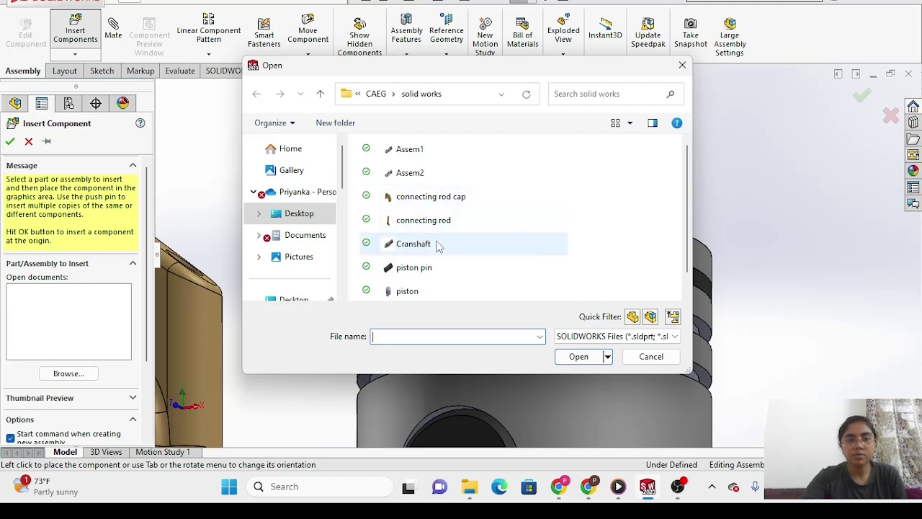
scroll(437, 246, "down", 1)
left_click(435, 290)
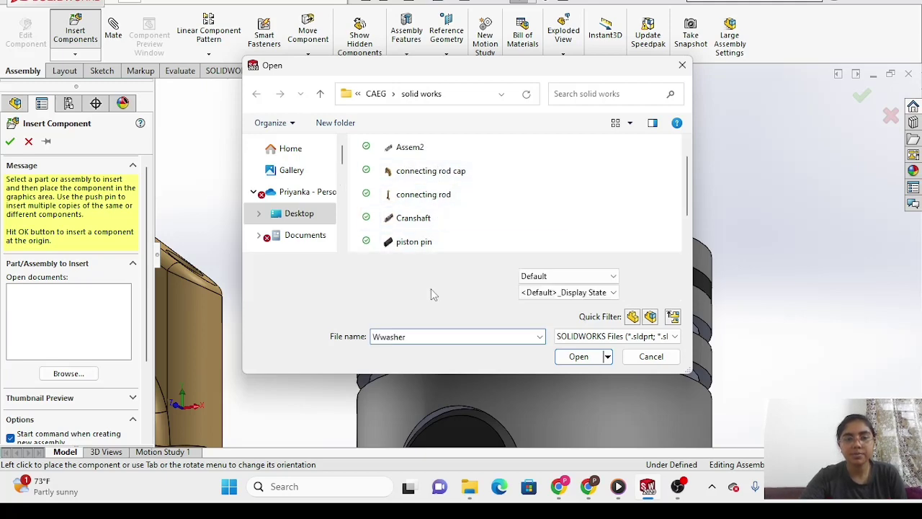
left_click(578, 356)
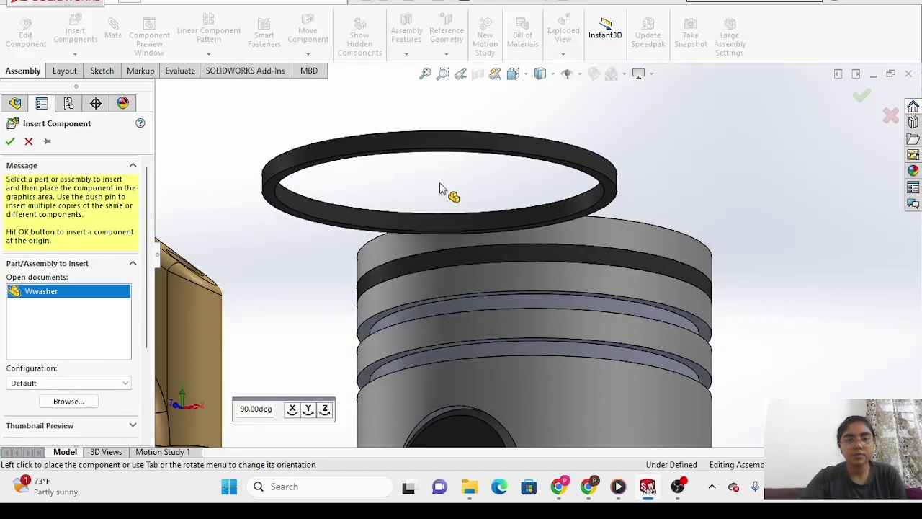
left_click(411, 179)
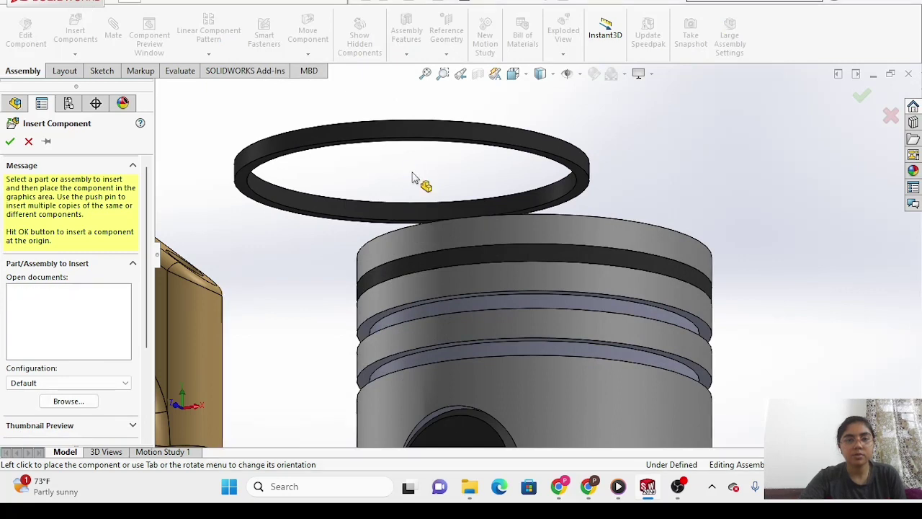
Mate the second Wwasher's circular edge Concentric with the piston's outer cylindrical face, and slide the ring down to the middle groove.
left_click(494, 149)
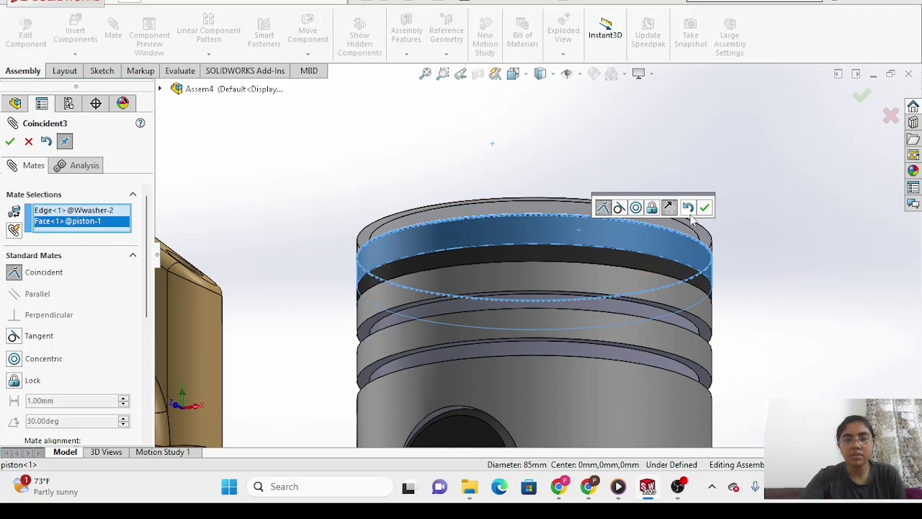
left_click(635, 208)
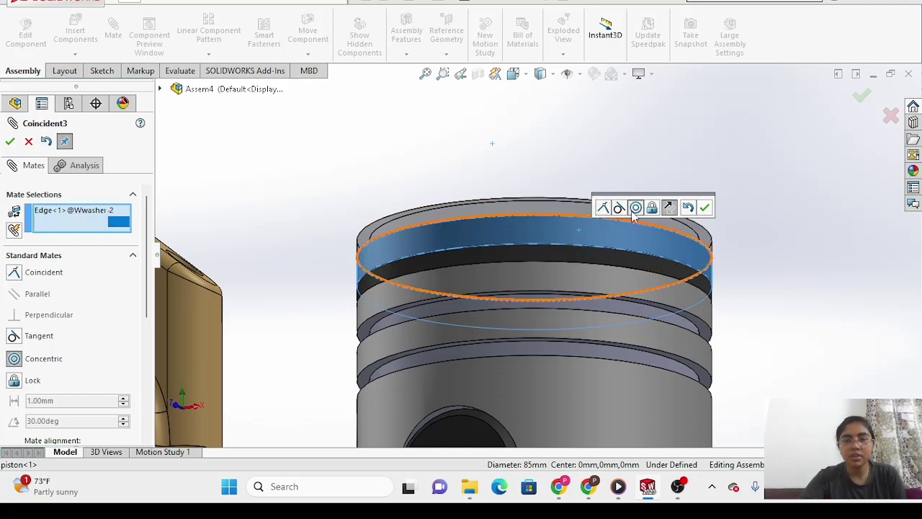
left_click(706, 208)
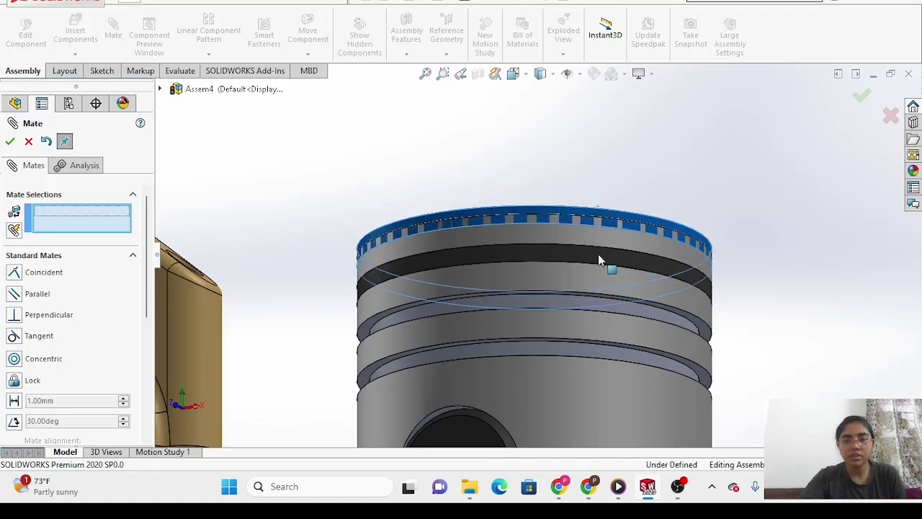
left_click_drag(598, 259, 617, 319)
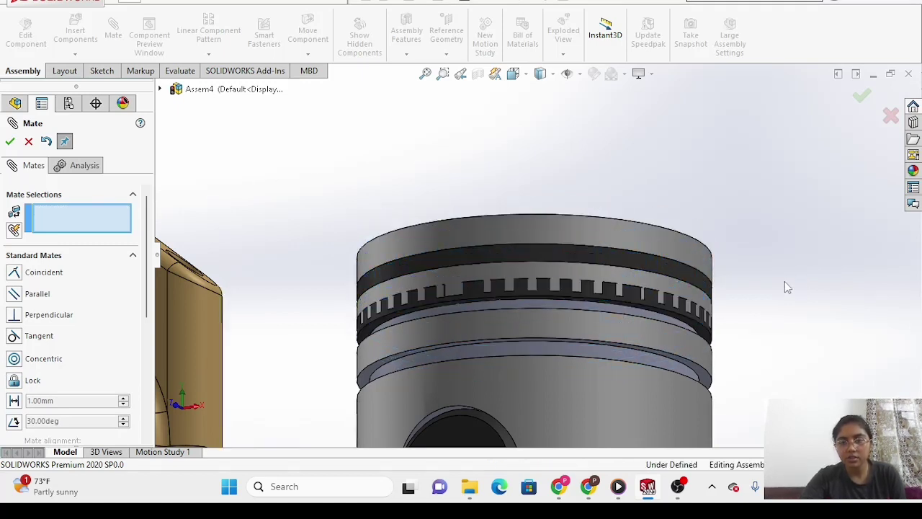
Mate the second Wwasher's lower edge Coincident with the lower face of the piston's middle ring groove.
scroll(609, 340, "down", 4)
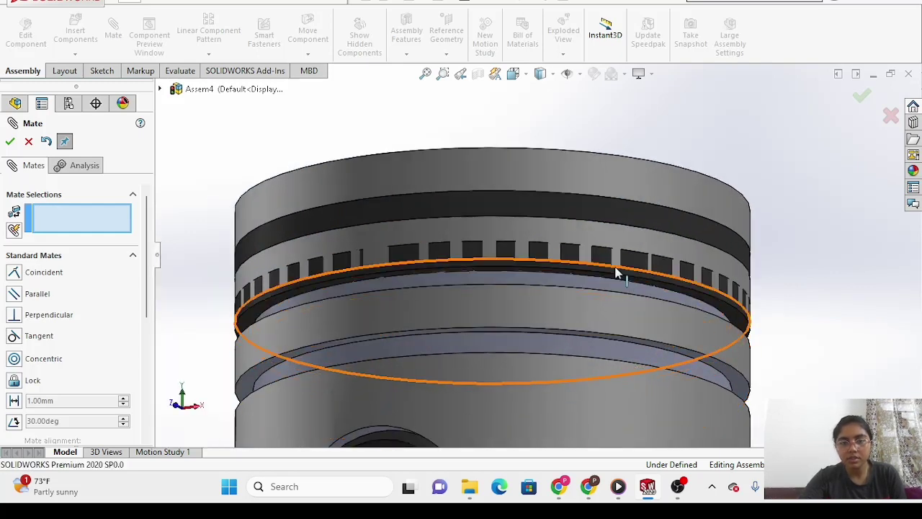
left_click(617, 276)
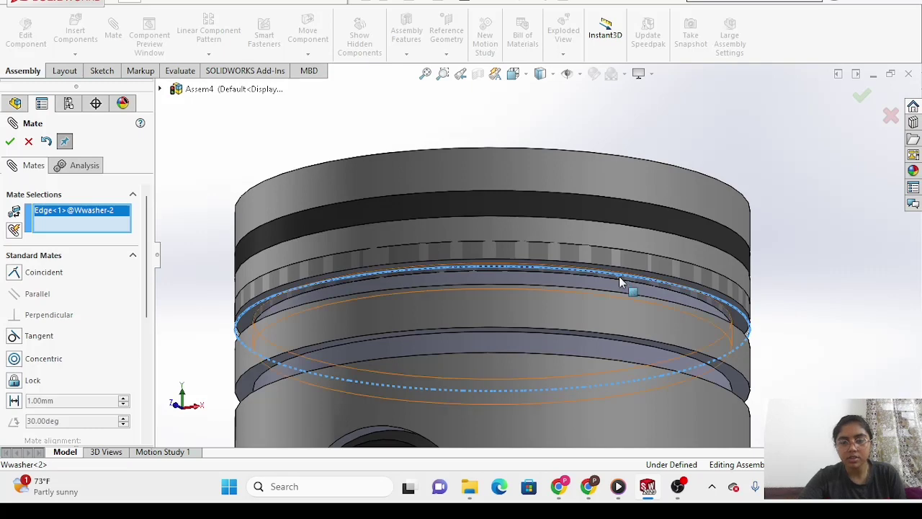
key("Down")
key("Down")
key("Down")
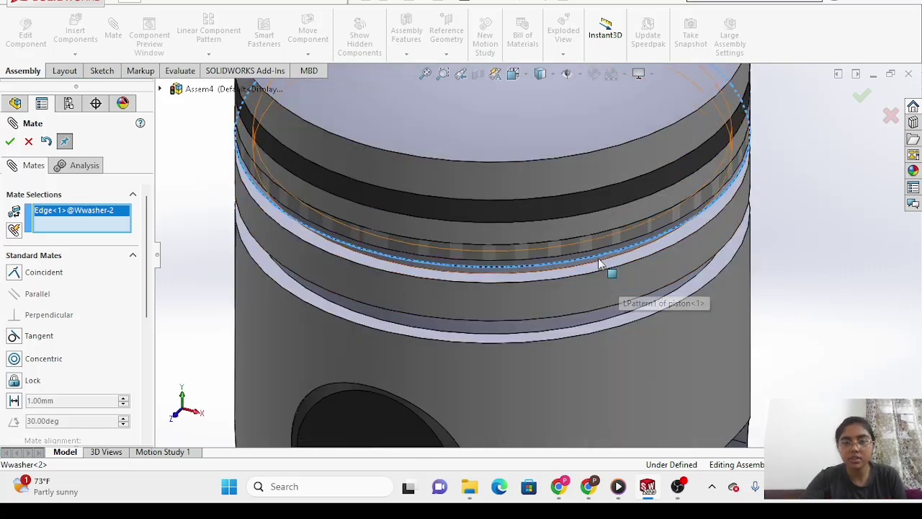
left_click(604, 271)
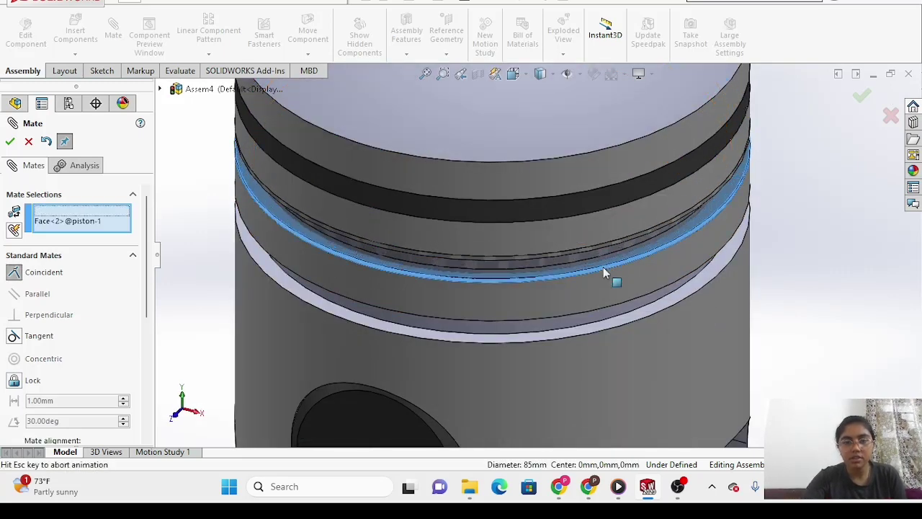
left_click(9, 143)
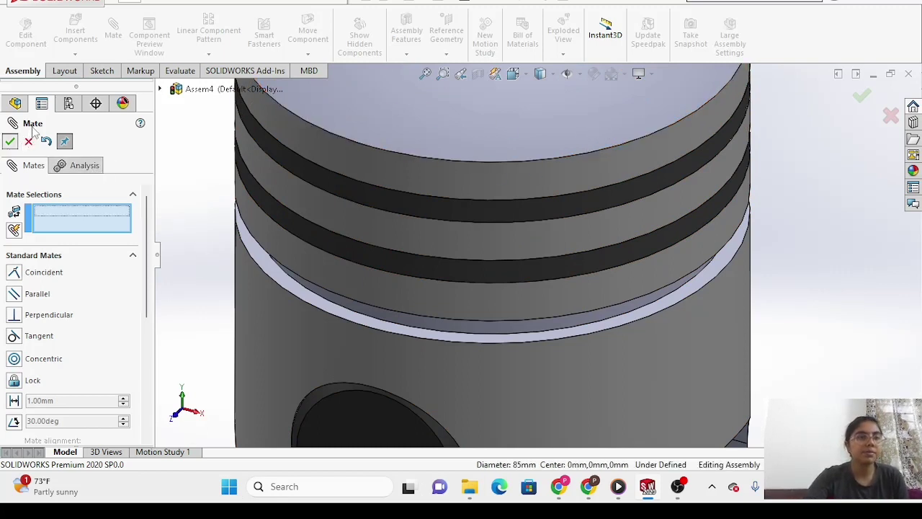
left_click(9, 142)
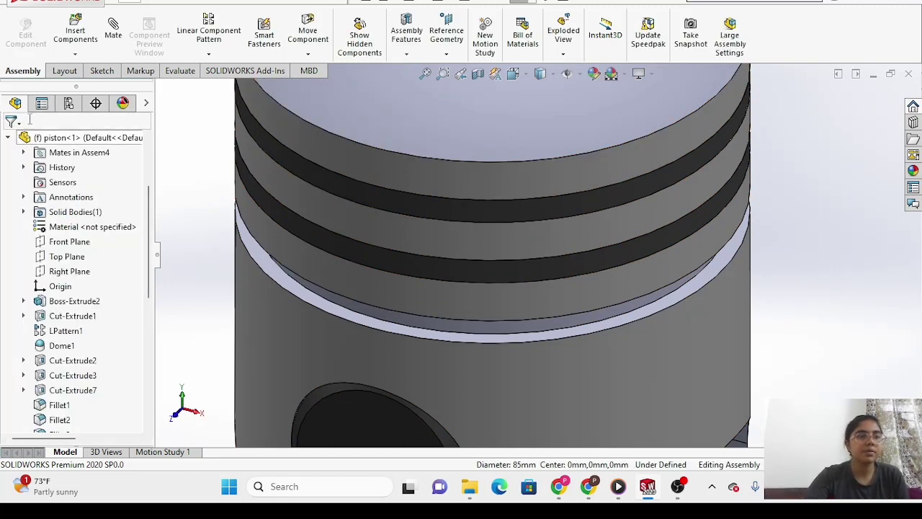
Insert a third copy of the Wwasher part and place it beside the piston.
left_click(76, 36)
left_click(69, 375)
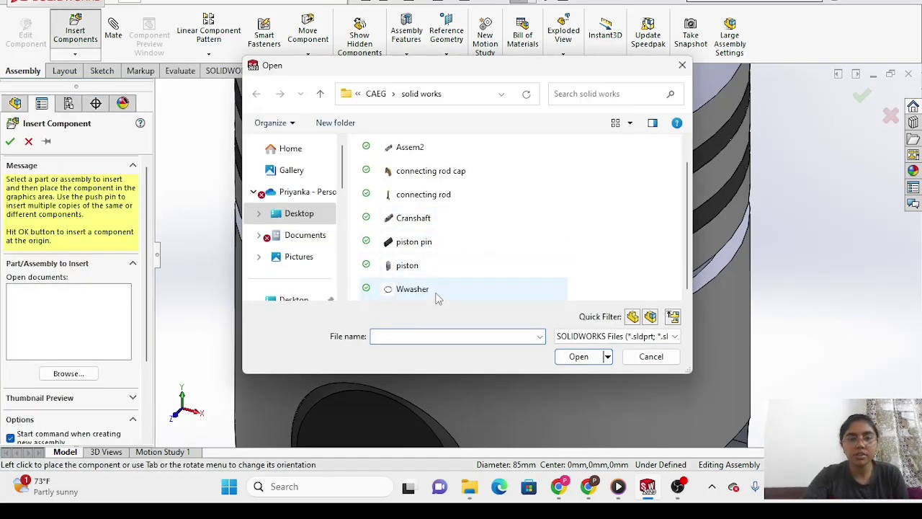
left_click(435, 295)
left_click(578, 357)
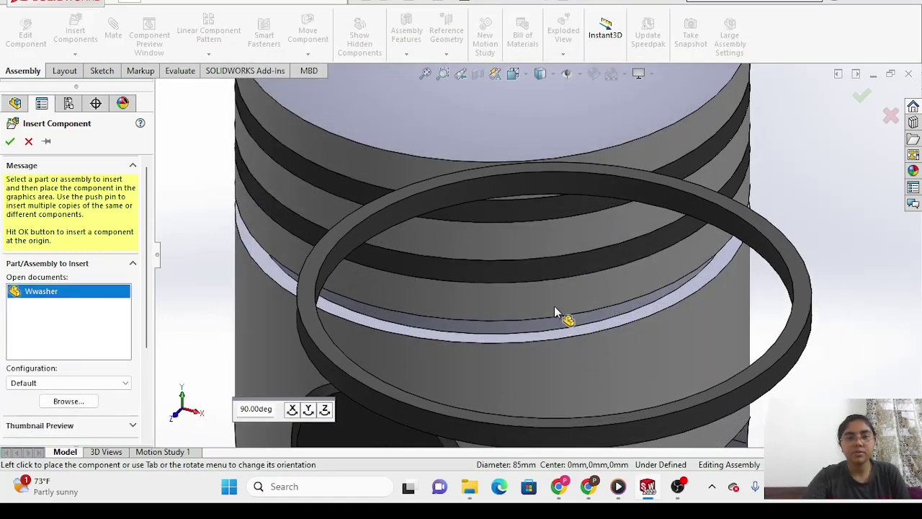
scroll(554, 305, "up", 6)
left_click(690, 293)
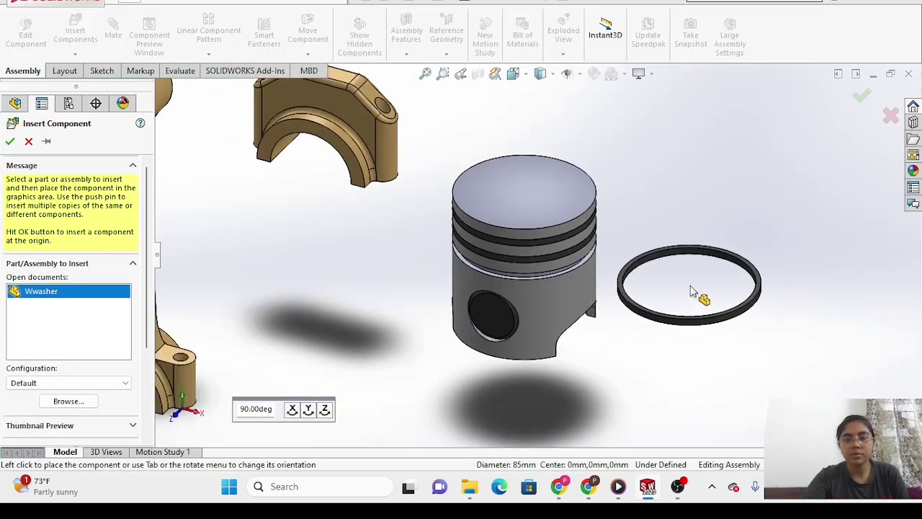
Mate the third Wwasher's outer face Concentric with the circular edge of the piston's crown.
left_click(628, 311)
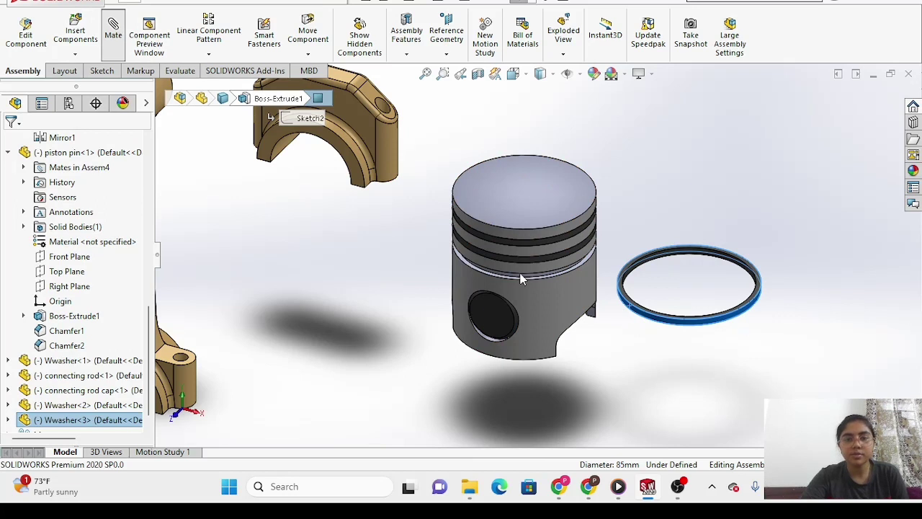
left_click(567, 229)
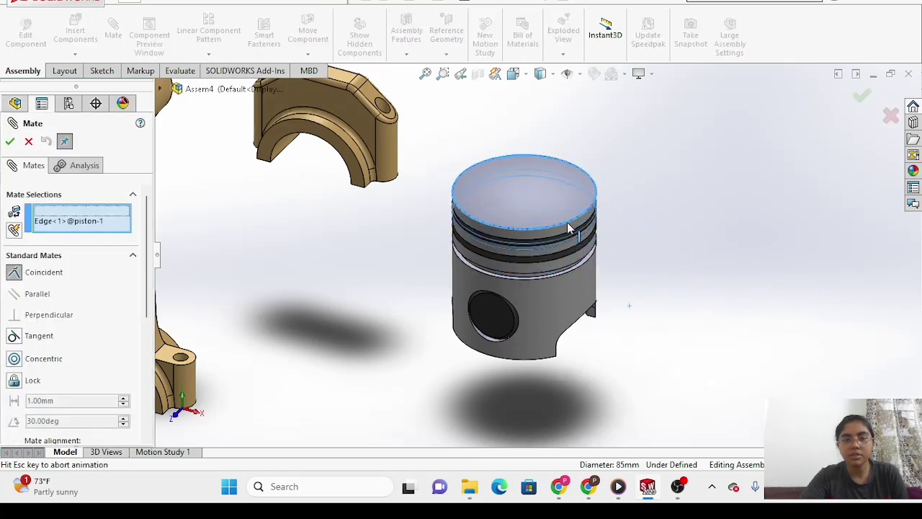
left_click(617, 206)
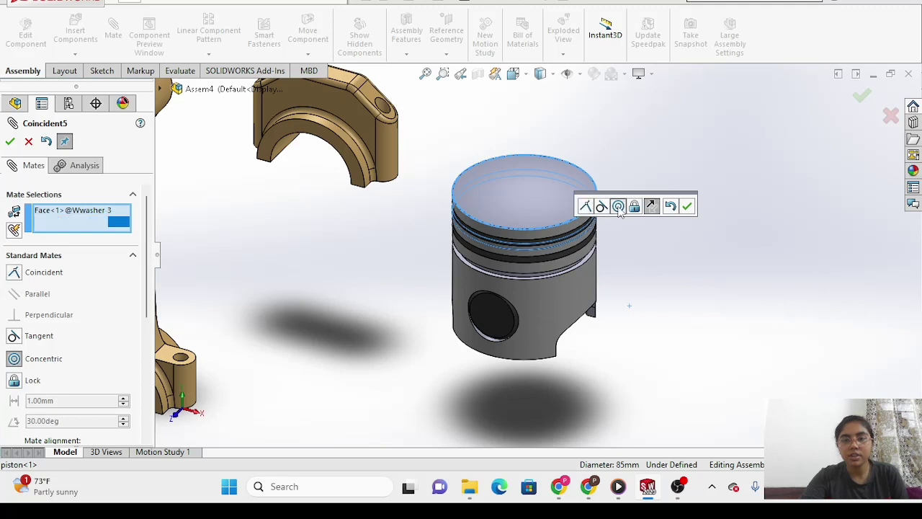
left_click(686, 206)
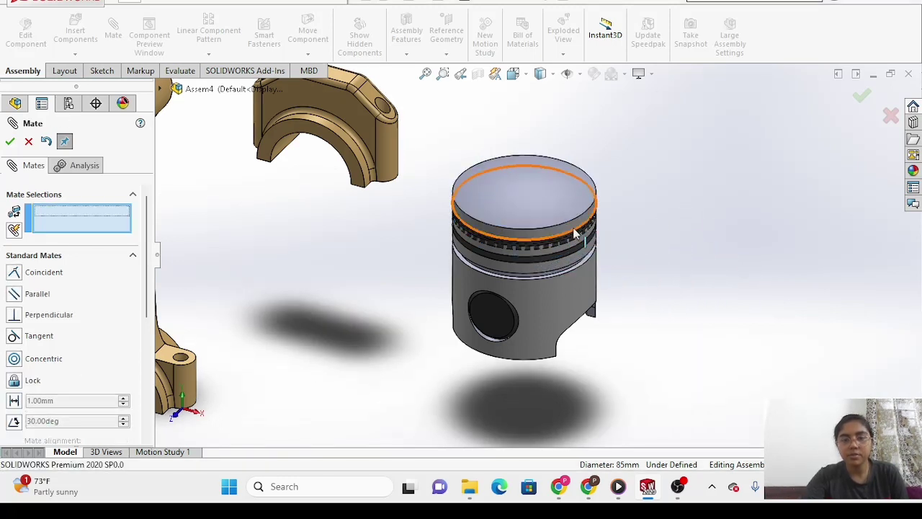
Slide the third Wwasher along the piston's axis to just above the lower face of the lowest ring groove.
scroll(561, 206, "down", 3)
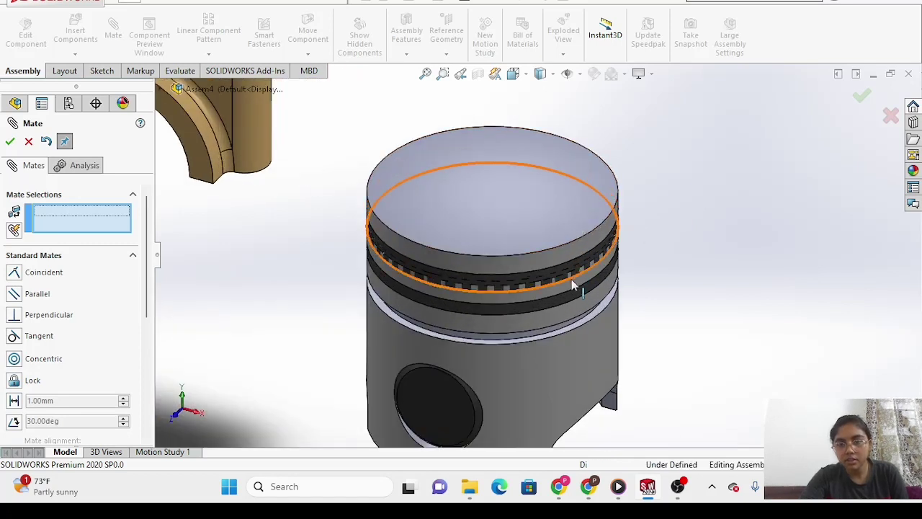
left_click_drag(571, 279, 573, 362)
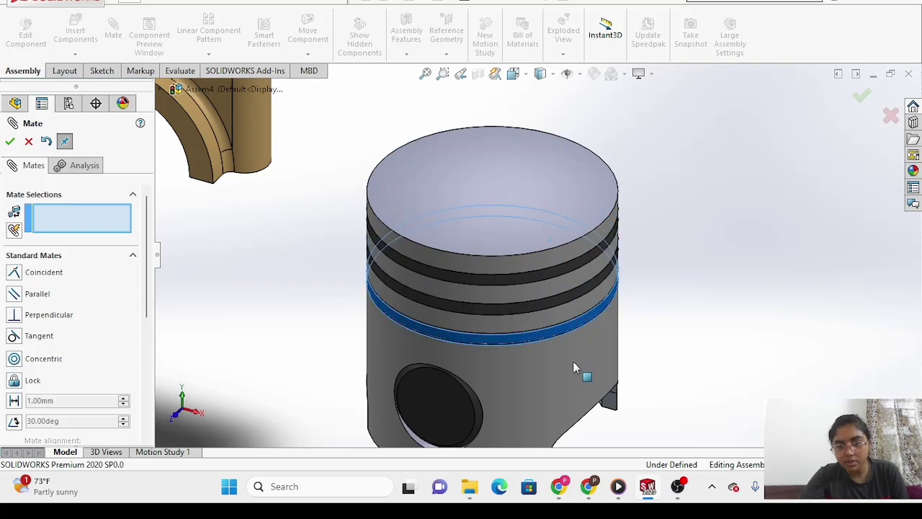
scroll(572, 360, "down", 3)
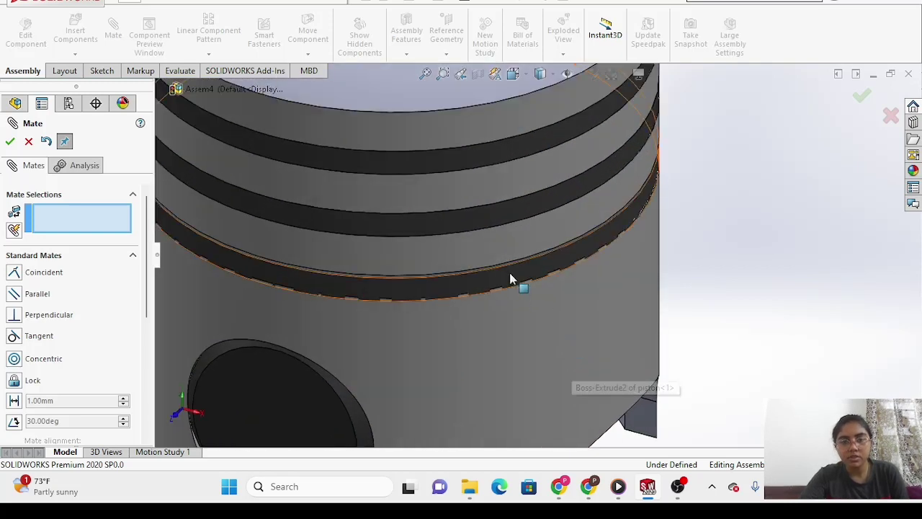
left_click_drag(499, 255, 532, 326)
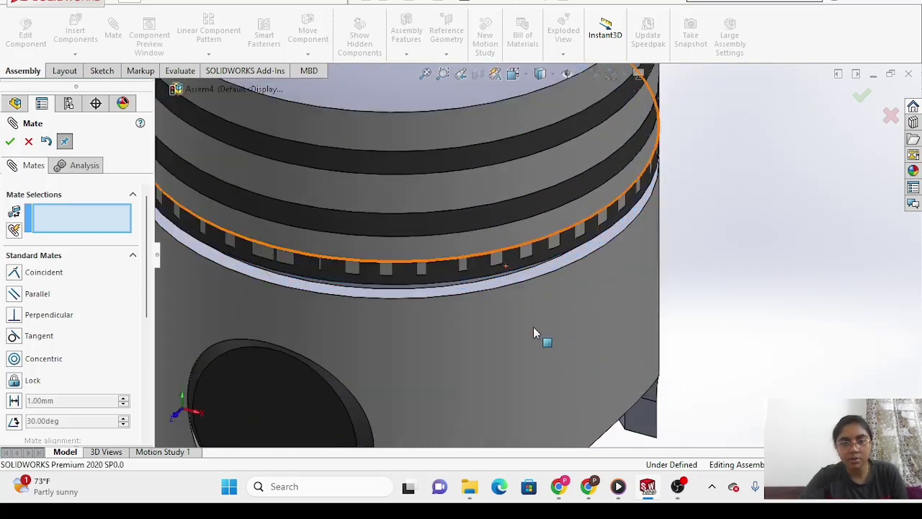
Mate the third Wwasher's flat bottom face Coincident with the lower face of the piston's lowest ring groove.
key("ctrl+1")
key("Up")
key("Up")
key("Up")
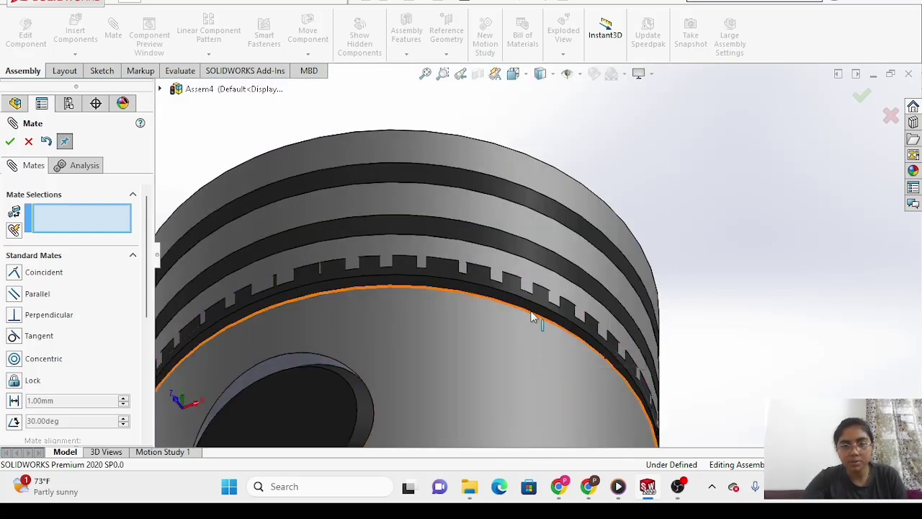
left_click(530, 313)
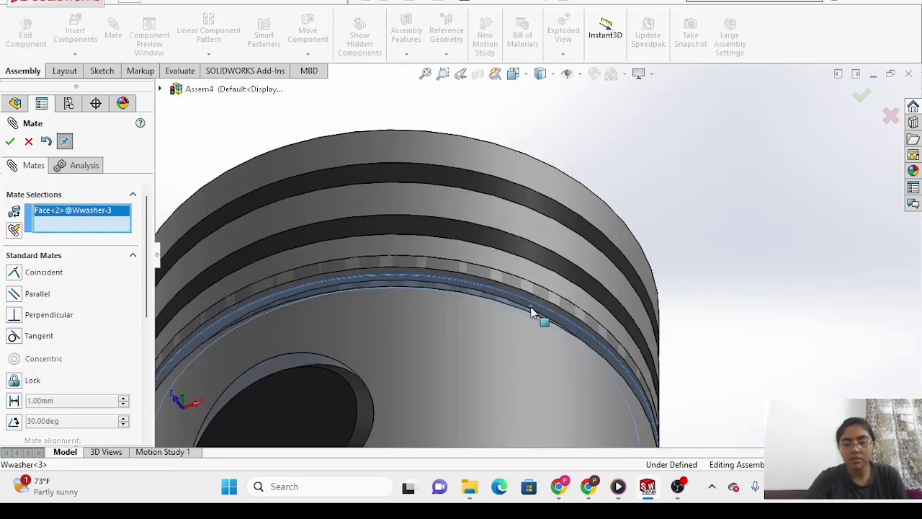
key("Up")
key("Up")
key("Up")
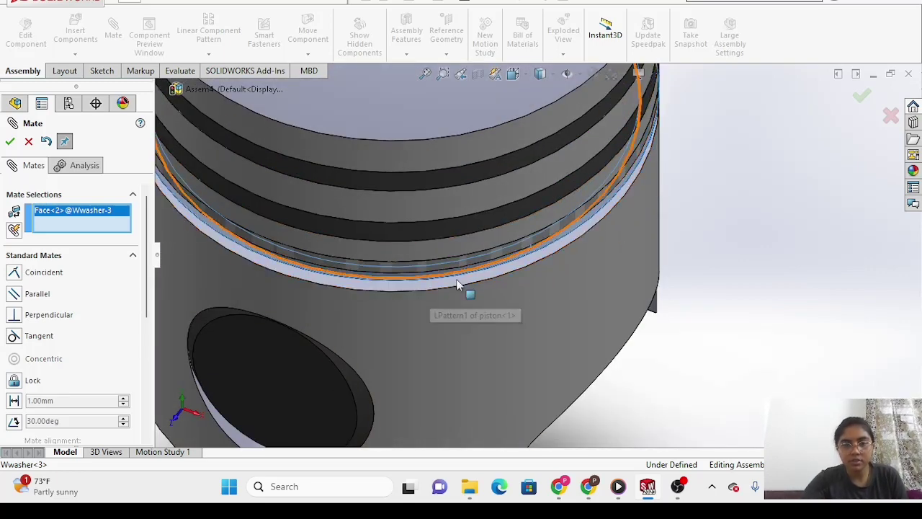
scroll(467, 281, "down", 2)
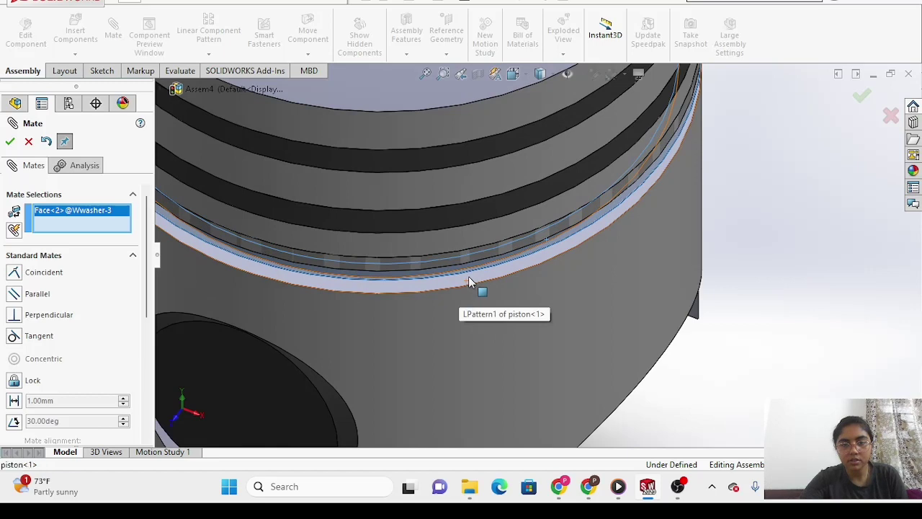
left_click(468, 281)
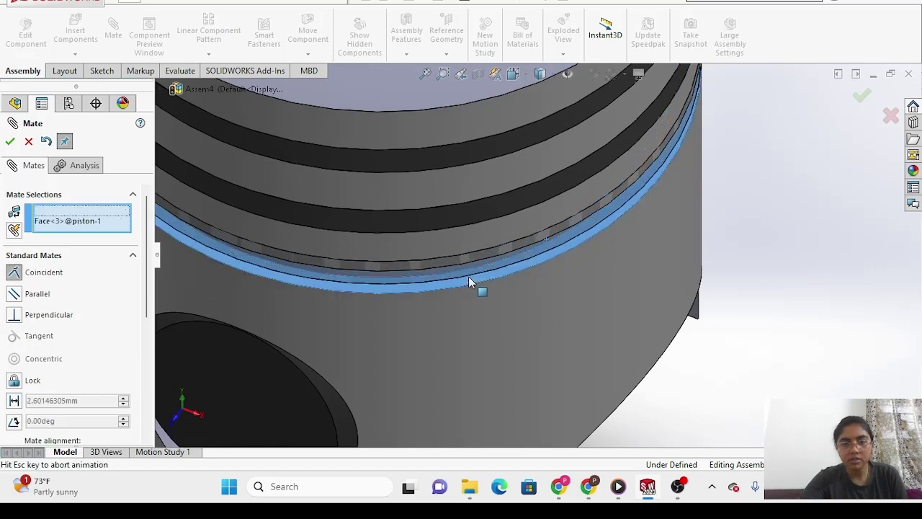
left_click(10, 141)
scroll(366, 328, "up", 5)
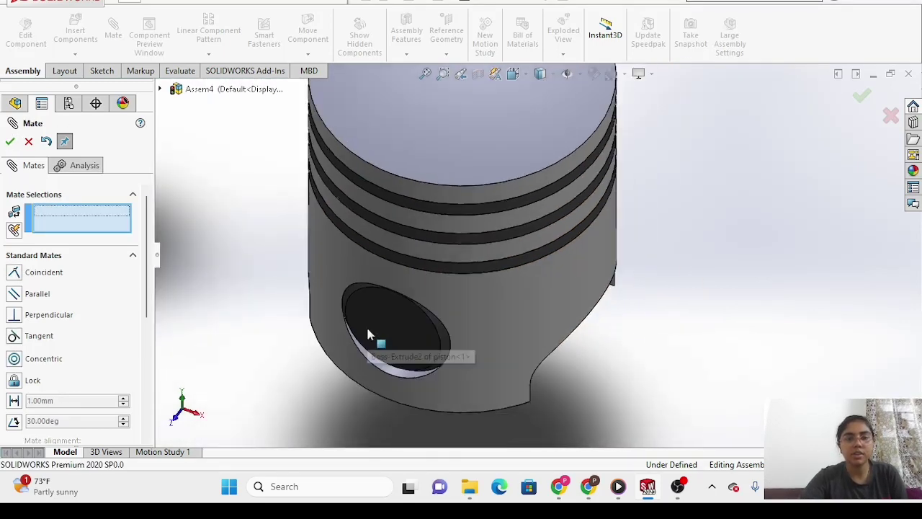
scroll(367, 334, "up", 5)
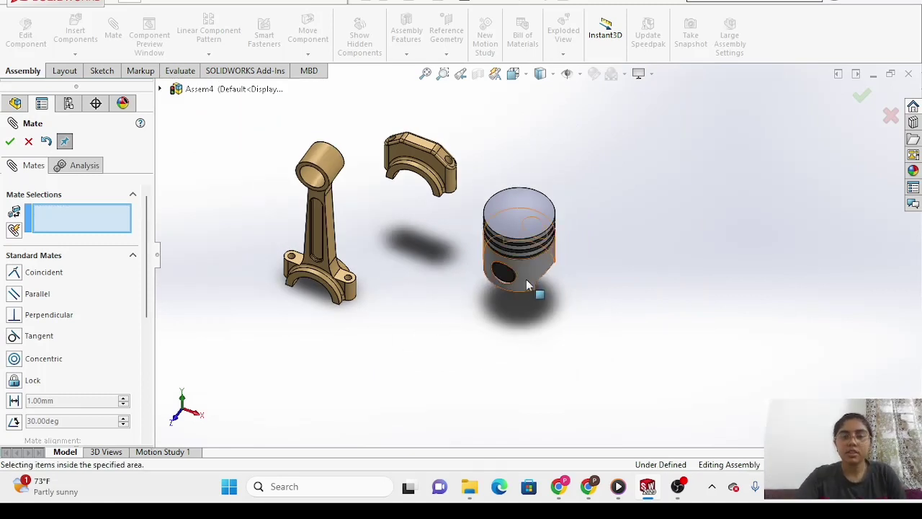
left_click(10, 142)
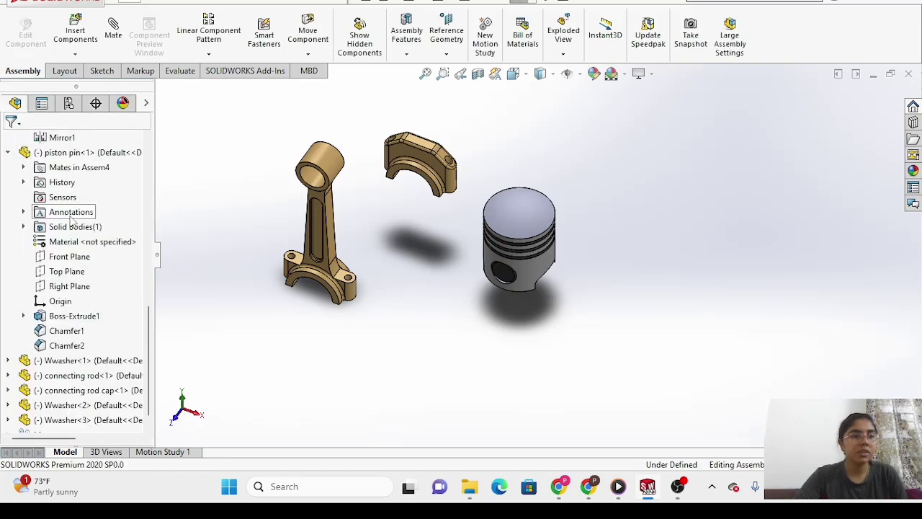
Mate the connecting rod's Front Plane Coincident with the piston pin's Front Plane and close the Mate command.
scroll(72, 218, "up", 3)
scroll(62, 213, "down", 2)
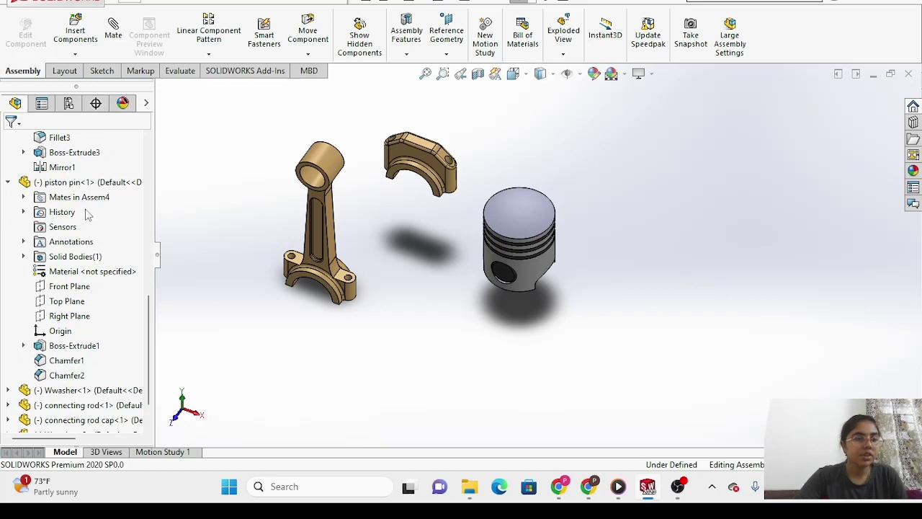
scroll(86, 215, "up", 8)
scroll(85, 213, "up", 2)
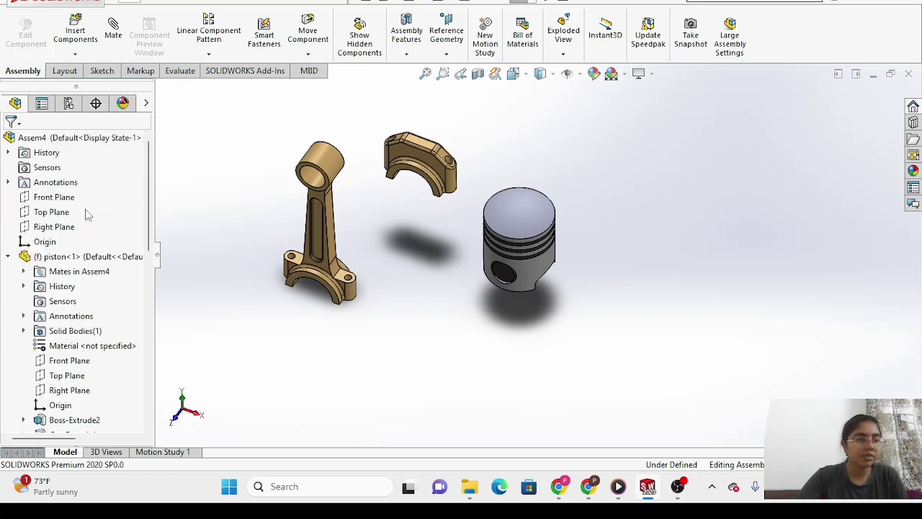
scroll(90, 269, "down", 10)
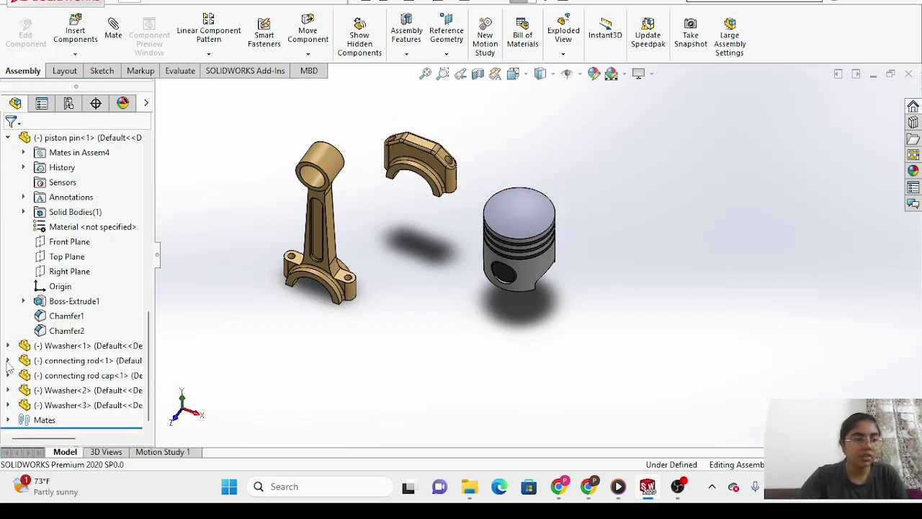
left_click(8, 361)
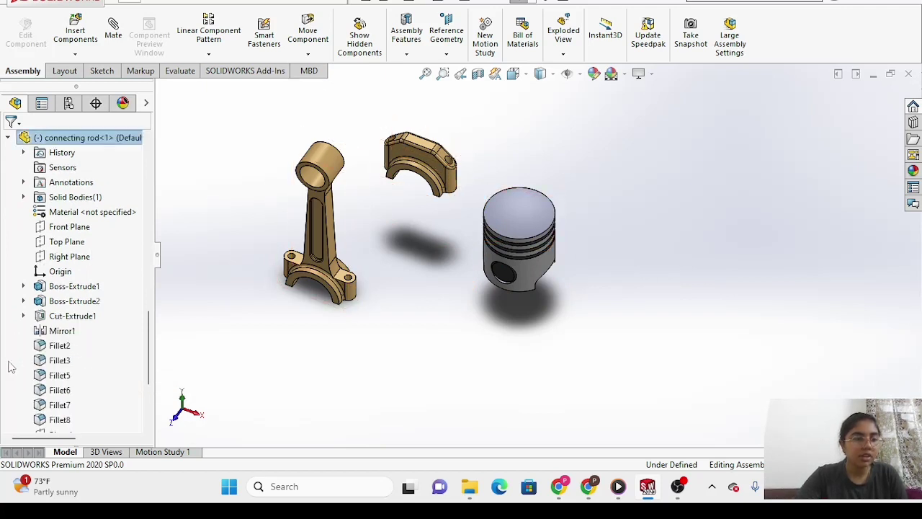
left_click(67, 228)
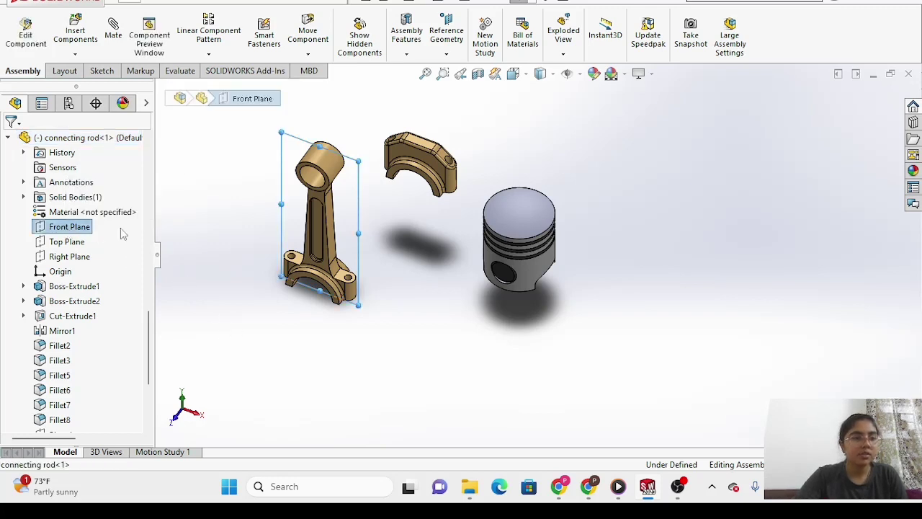
scroll(54, 280, "down", 3)
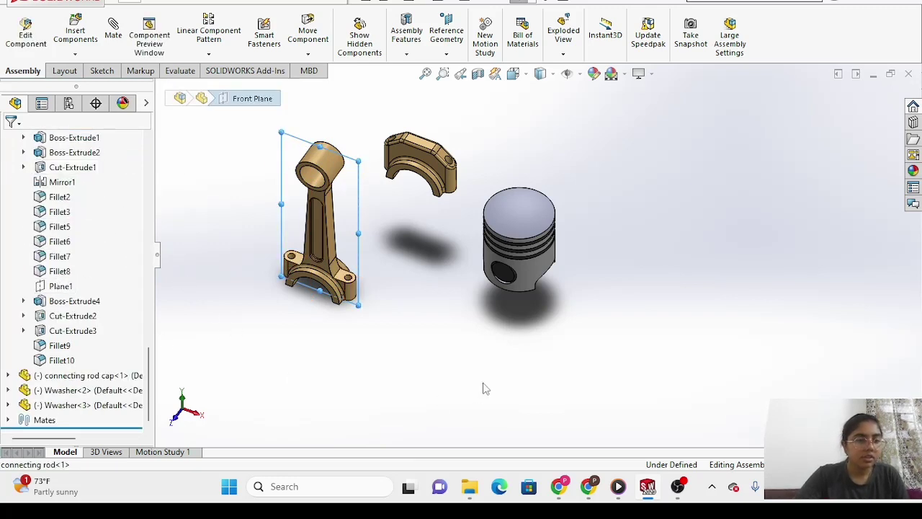
scroll(79, 310, "up", 10)
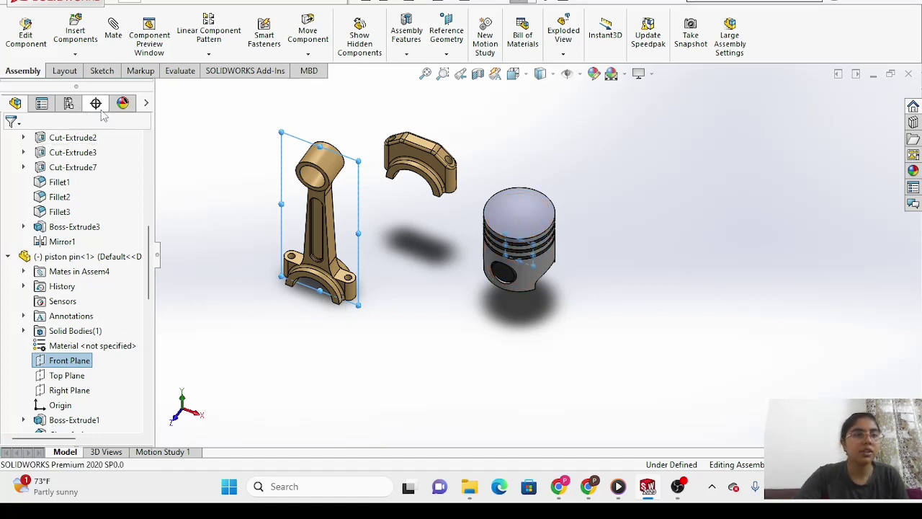
right_click(69, 366)
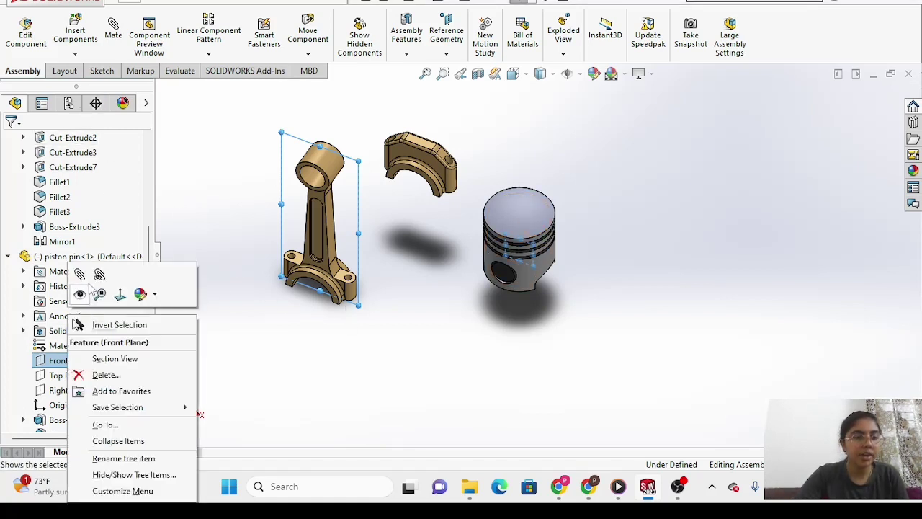
key("Escape")
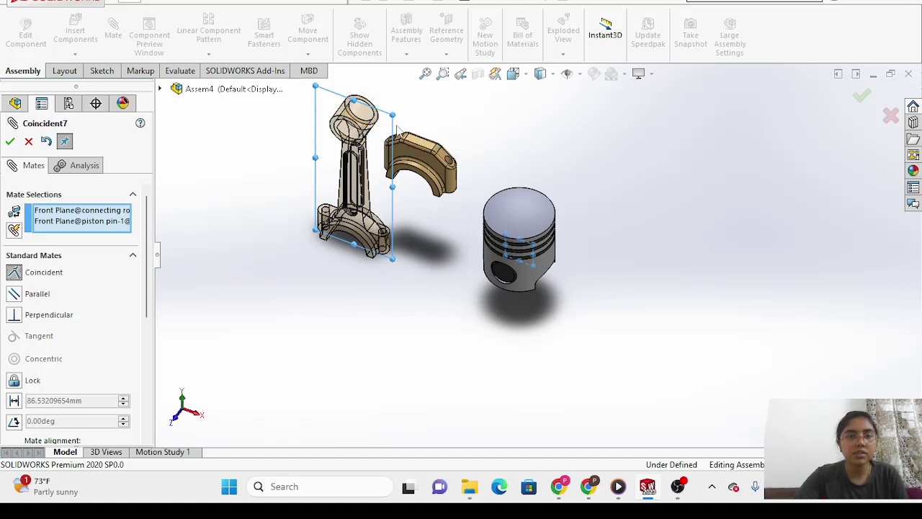
scroll(397, 135, "up", 2)
scroll(397, 136, "down", 3)
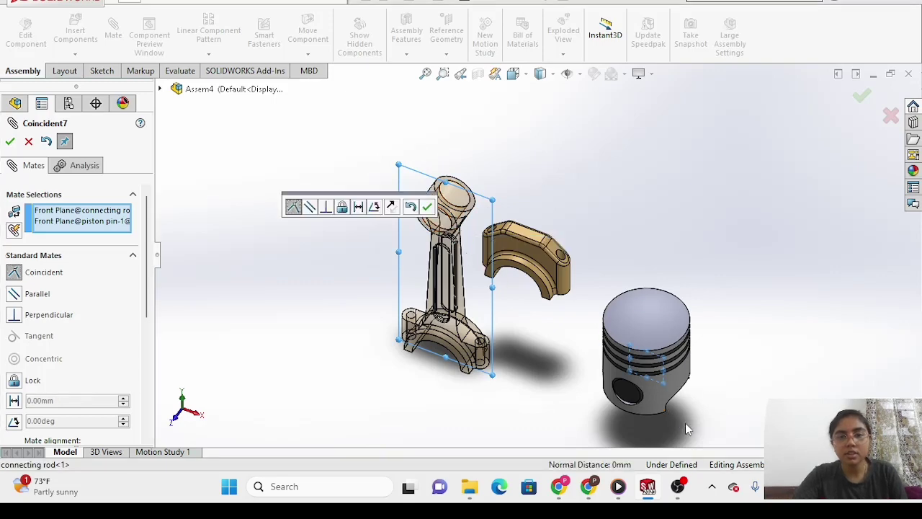
scroll(677, 414, "up", 2)
scroll(650, 381, "down", 5)
scroll(630, 372, "down", 5)
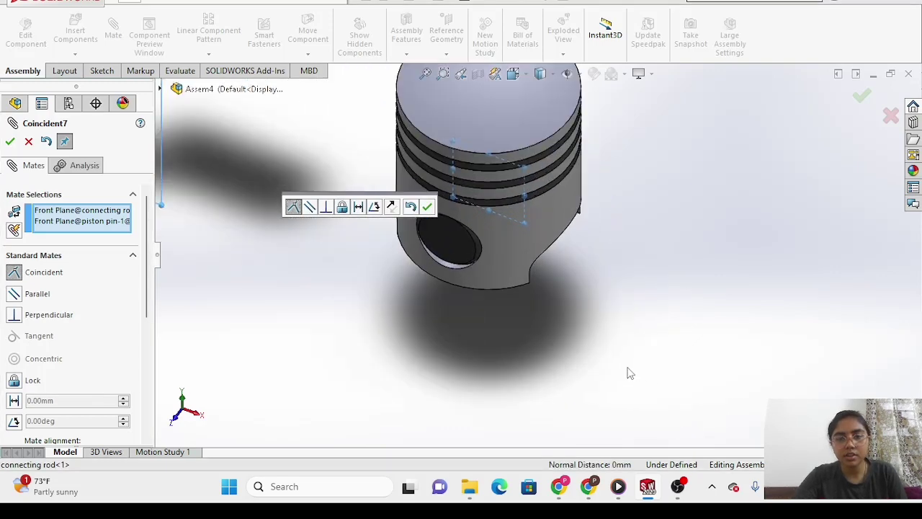
key("Up")
key("Up")
key("Up")
key("Up")
key("Up")
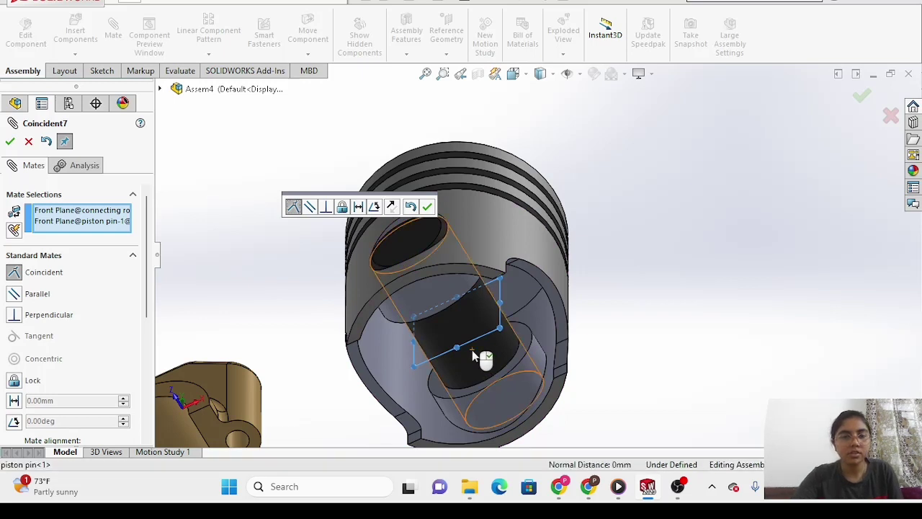
right_click(472, 355)
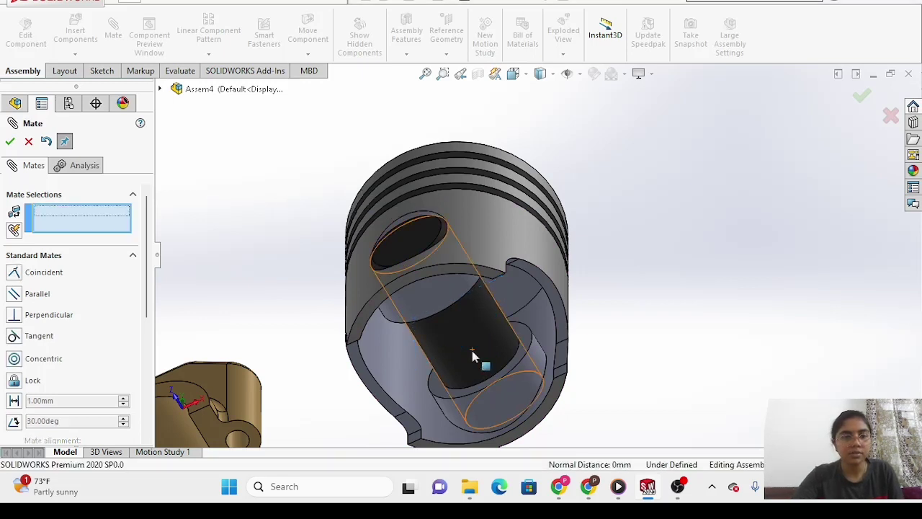
scroll(216, 302, "up", 3)
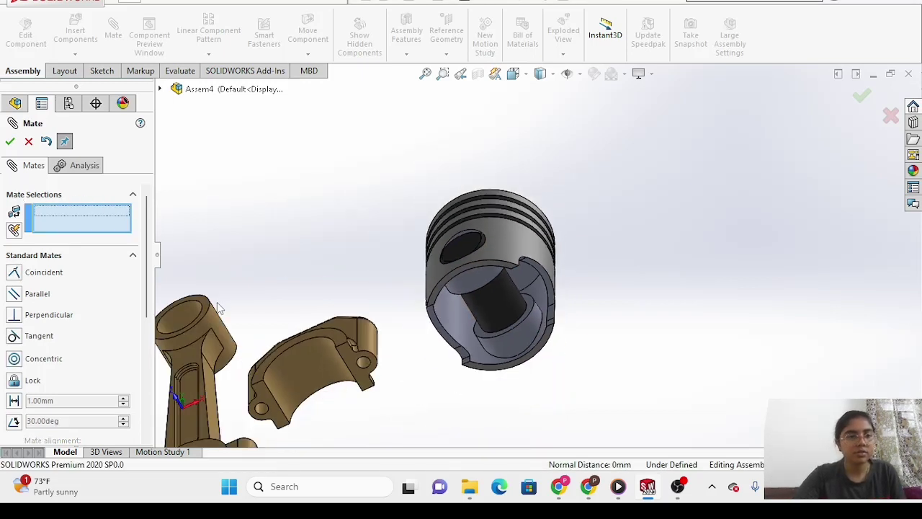
scroll(247, 314, "down", 2)
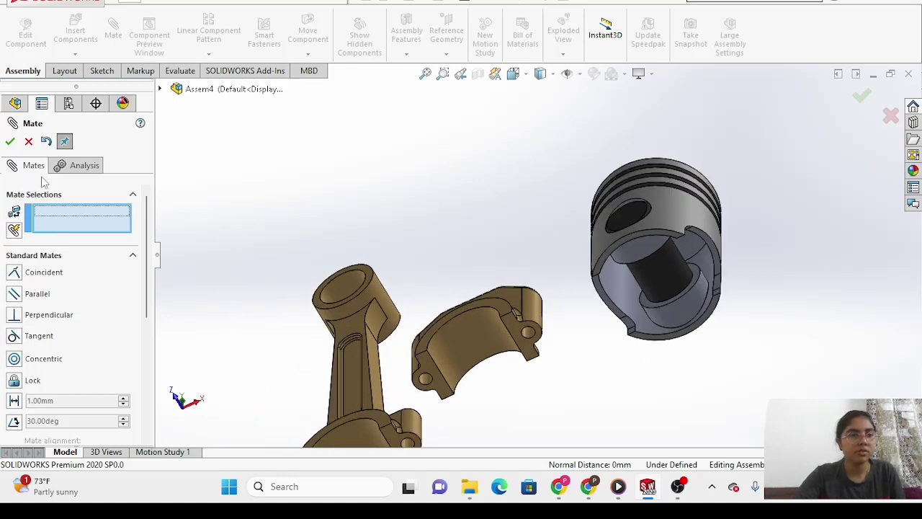
left_click(10, 142)
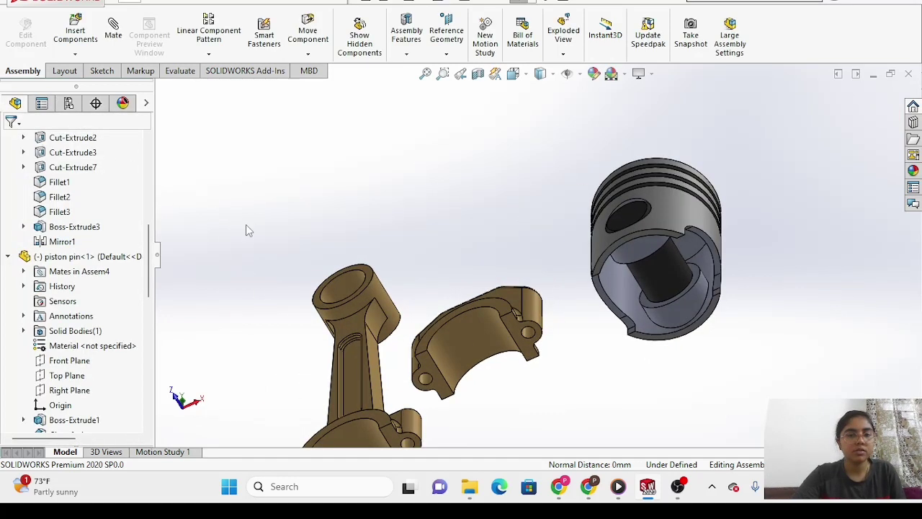
Fit all parts in view and orbit around them to examine how the piston, connecting rod and cap are oriented.
scroll(299, 333, "down", 2)
scroll(299, 333, "up", 2)
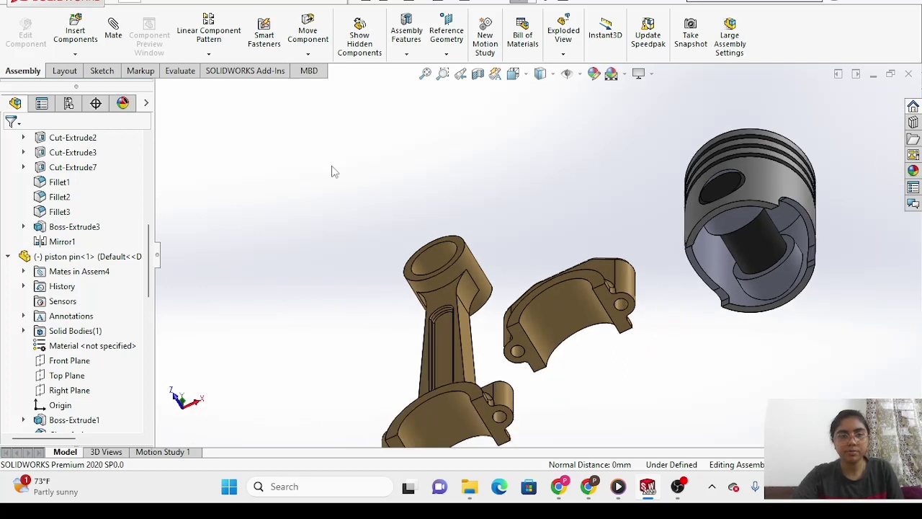
left_click(425, 75)
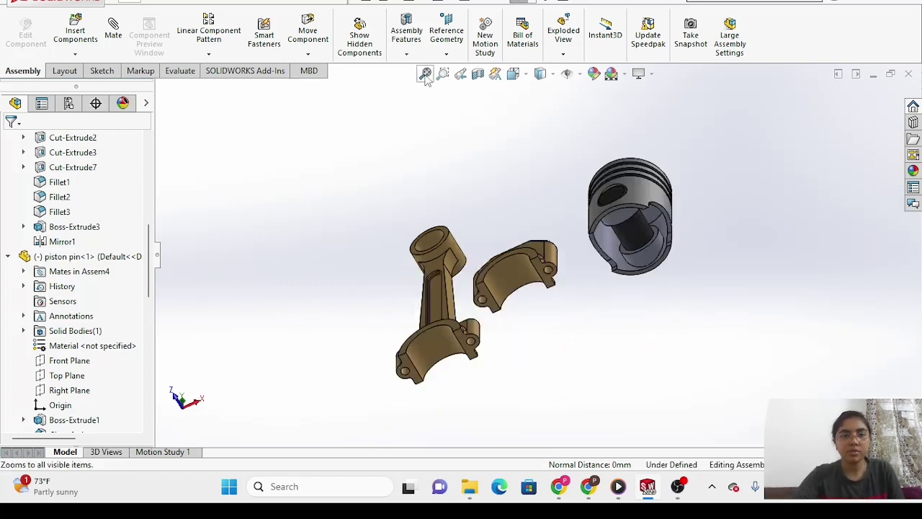
right_click(520, 382)
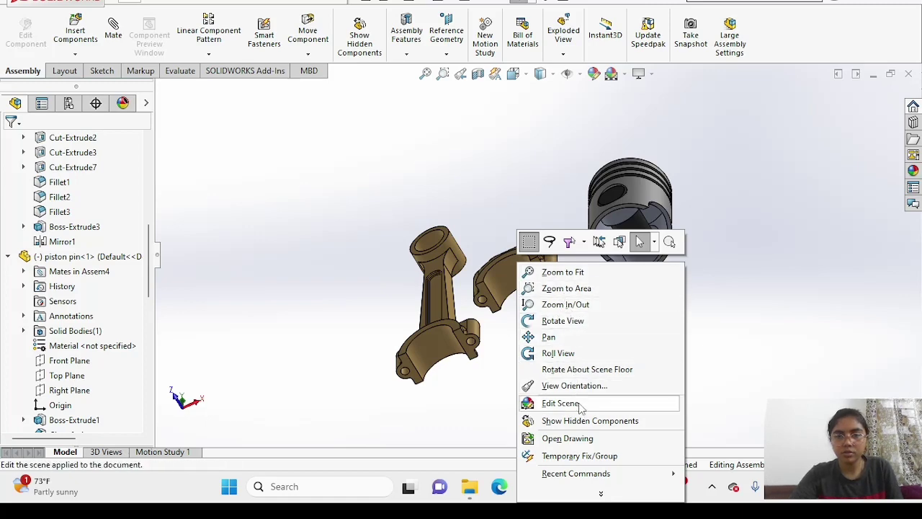
left_click(555, 321)
left_click_drag(541, 325, 759, 472)
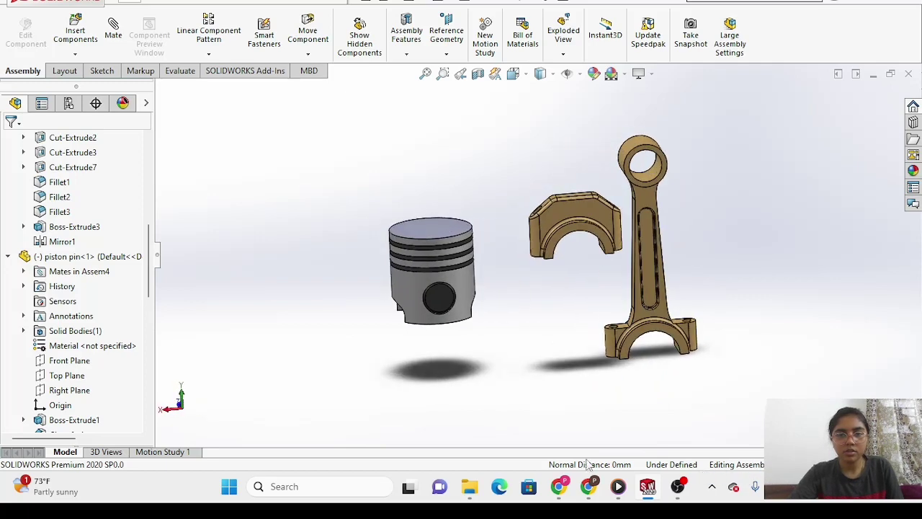
key("ctrl+1")
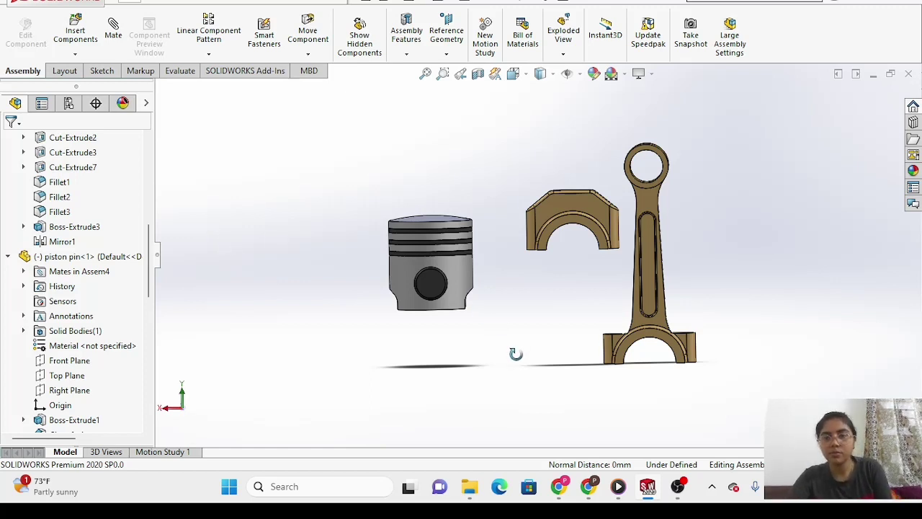
middle_click_drag(516, 353, 628, 177)
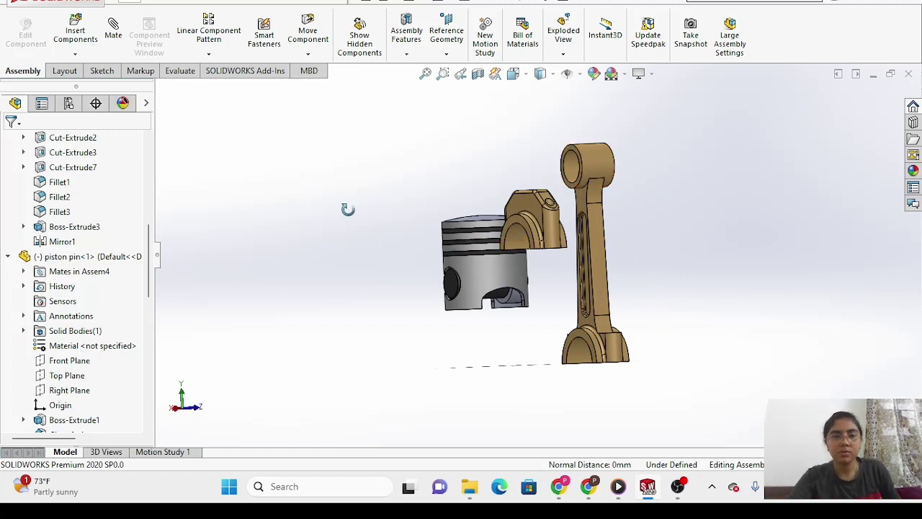
right_click(348, 209)
left_click(393, 221)
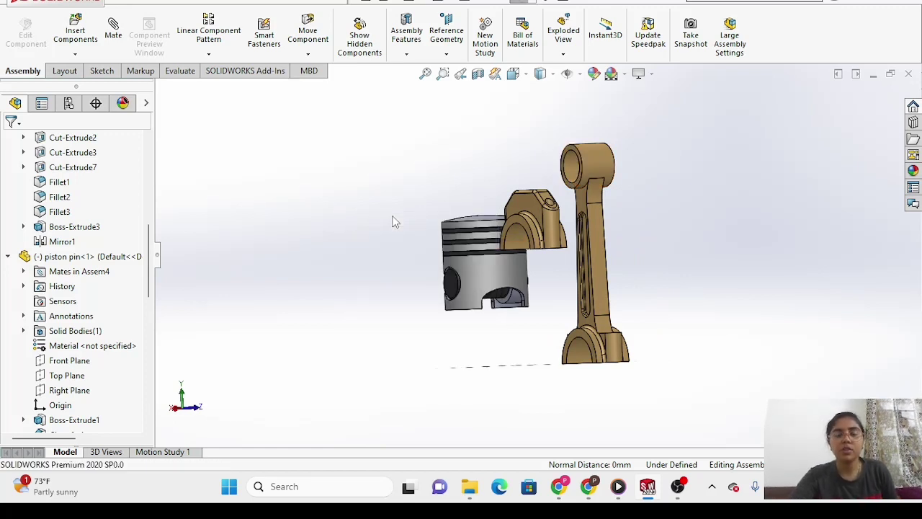
Expand the connecting rod cap in the feature tree and examine its reference planes alongside those of the connecting rod.
left_click(599, 158)
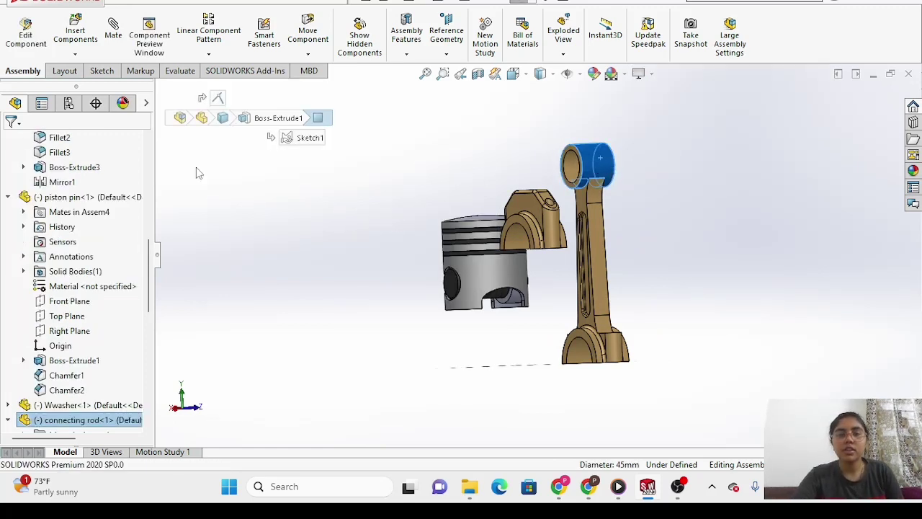
scroll(64, 364, "down", 7)
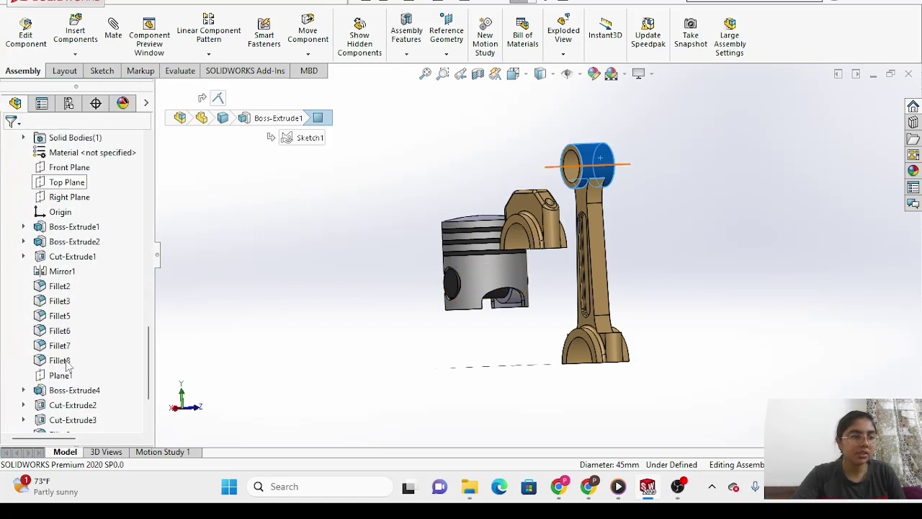
scroll(66, 365, "down", 3)
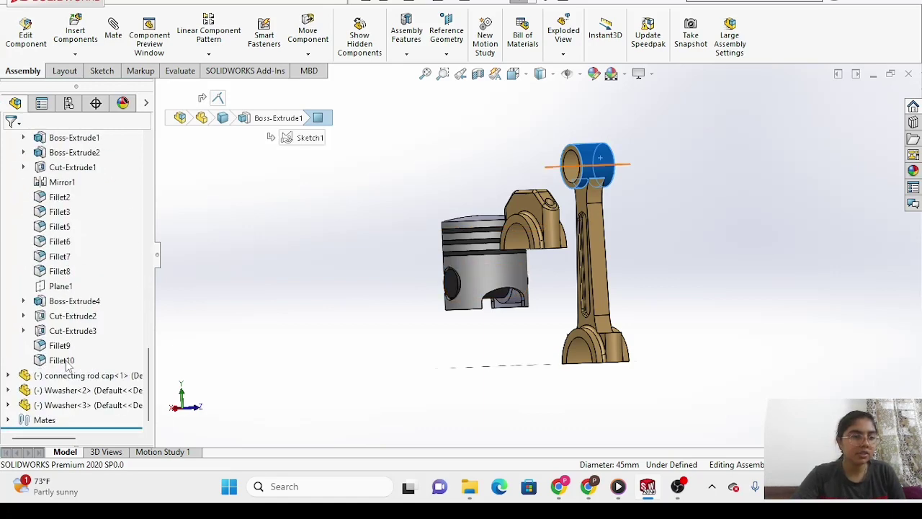
left_click(8, 376)
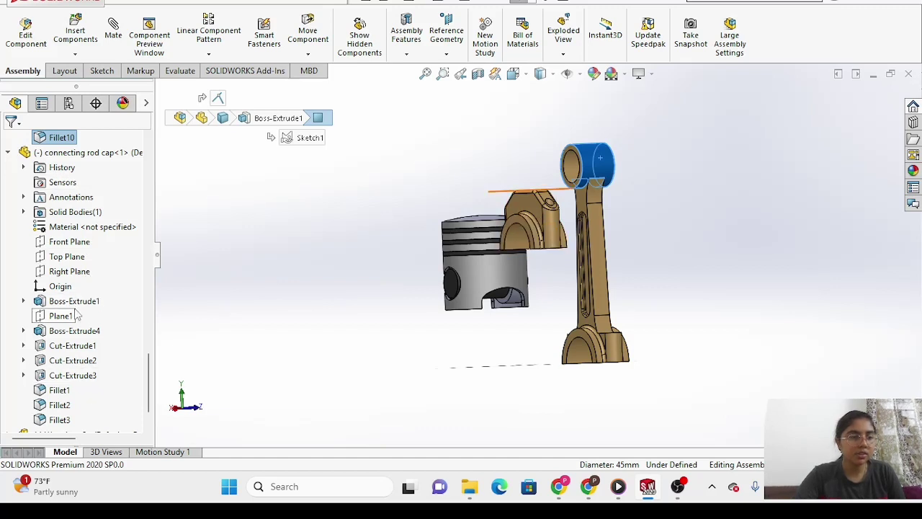
scroll(72, 317, "down", 1)
scroll(75, 318, "up", 3)
scroll(85, 257, "up", 2)
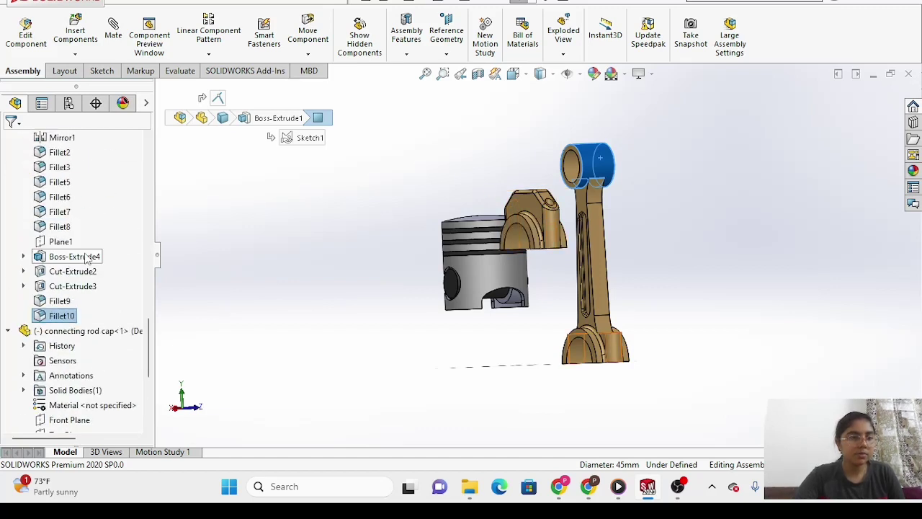
scroll(85, 257, "down", 2)
scroll(82, 324, "down", 1)
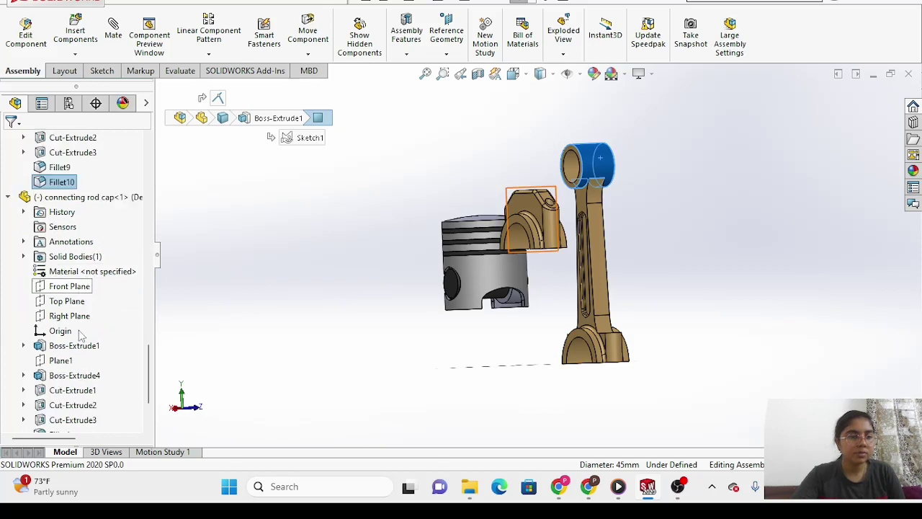
scroll(104, 244, "up", 3)
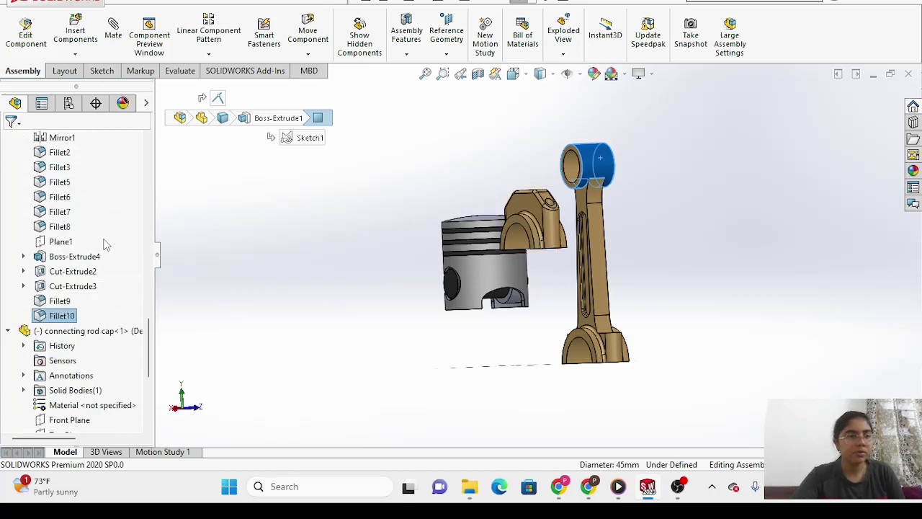
scroll(105, 249, "down", 5)
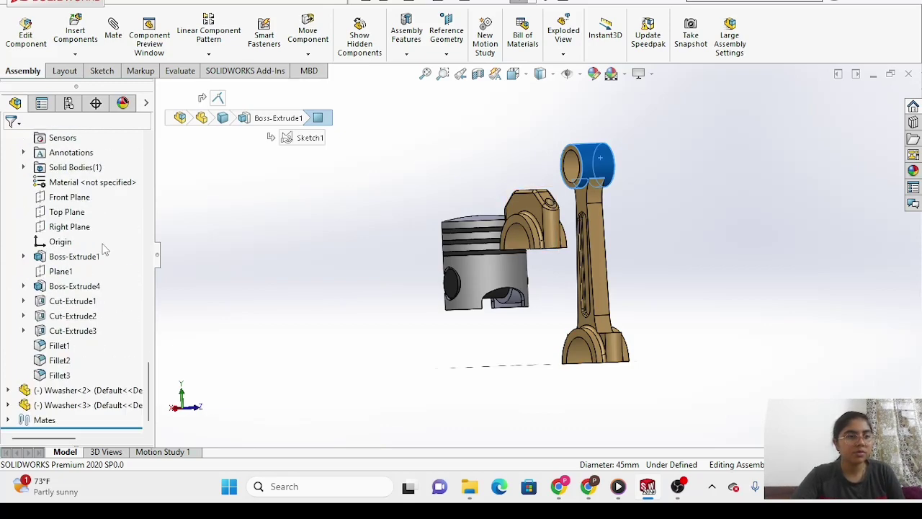
scroll(103, 248, "up", 5)
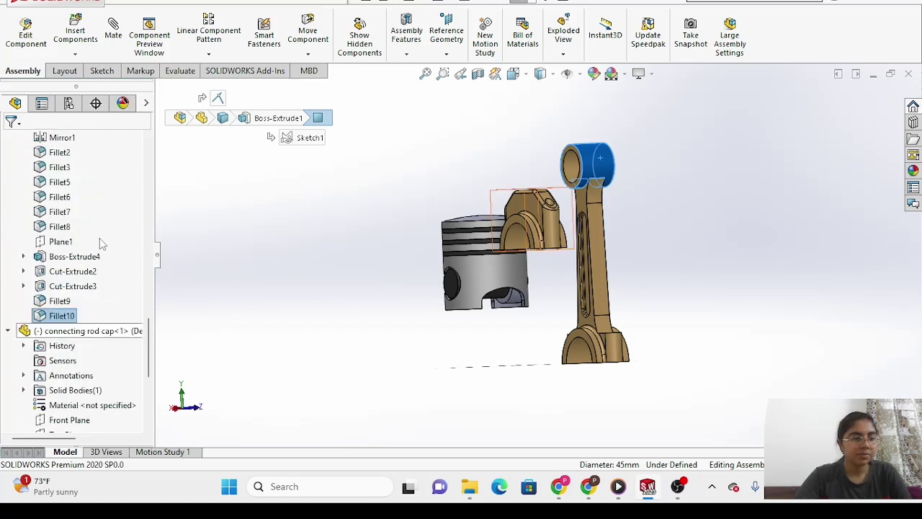
scroll(100, 242, "up", 3)
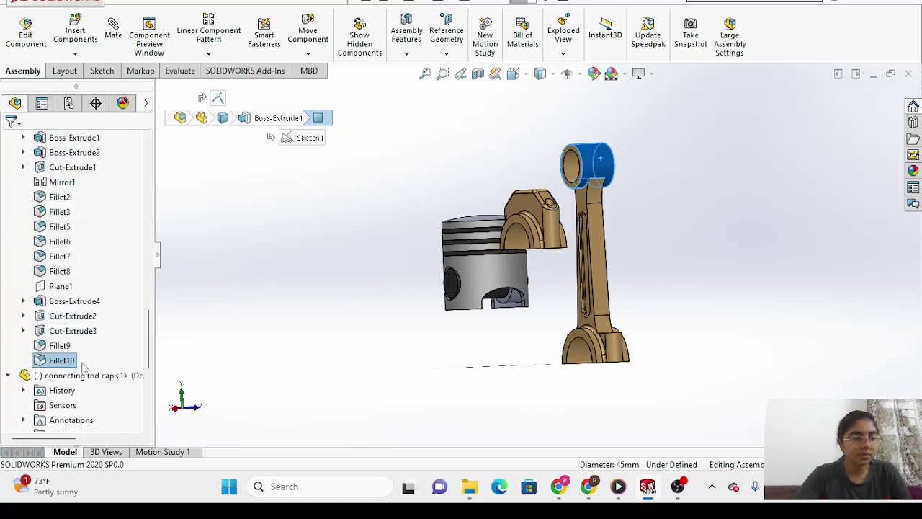
scroll(85, 375, "down", 6)
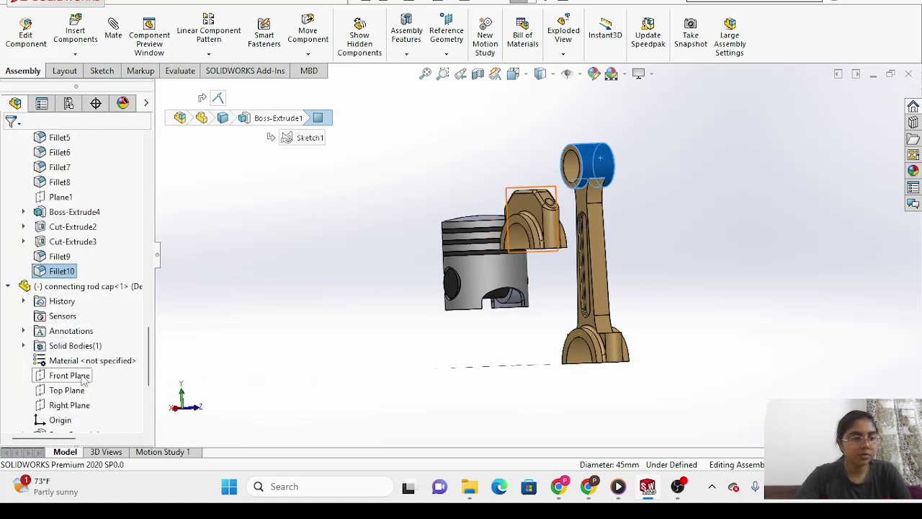
left_click(69, 375)
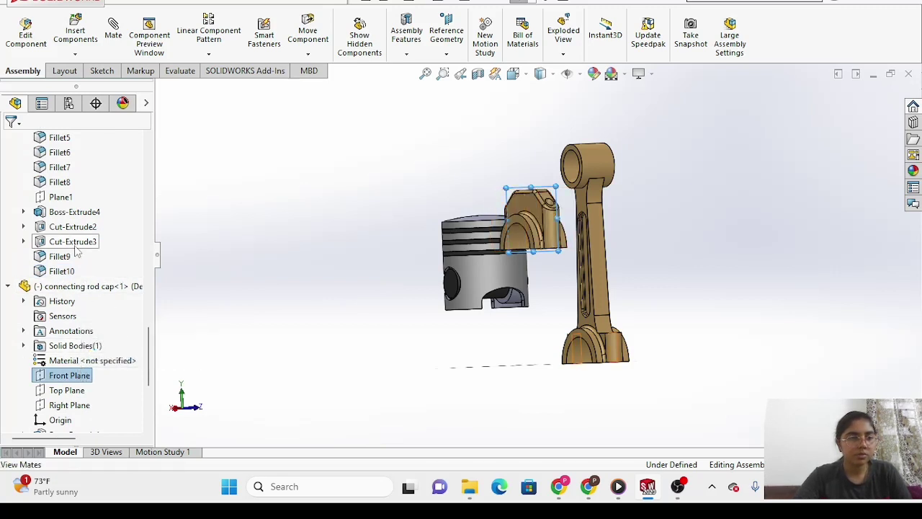
scroll(72, 241, "up", 5)
scroll(73, 248, "up", 1)
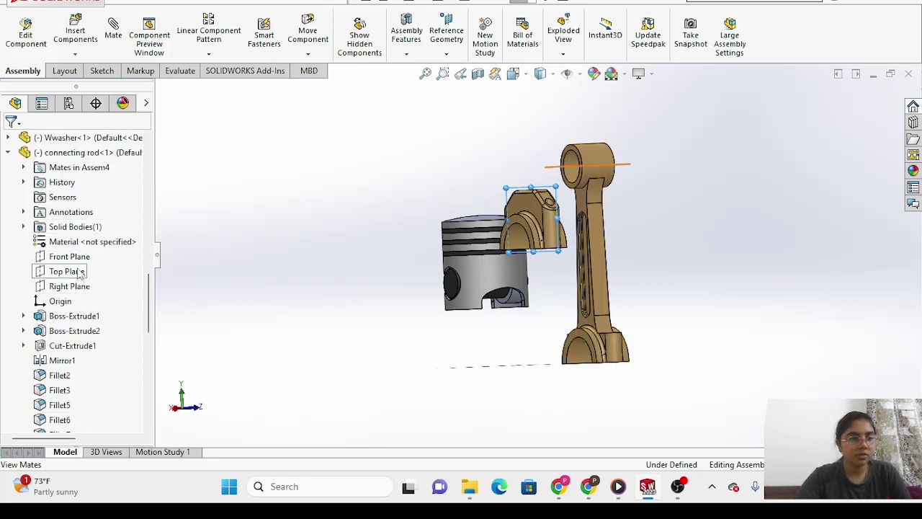
Mate the connecting rod's Front Plane Coincident with the piston's Front Plane.
left_click(77, 260)
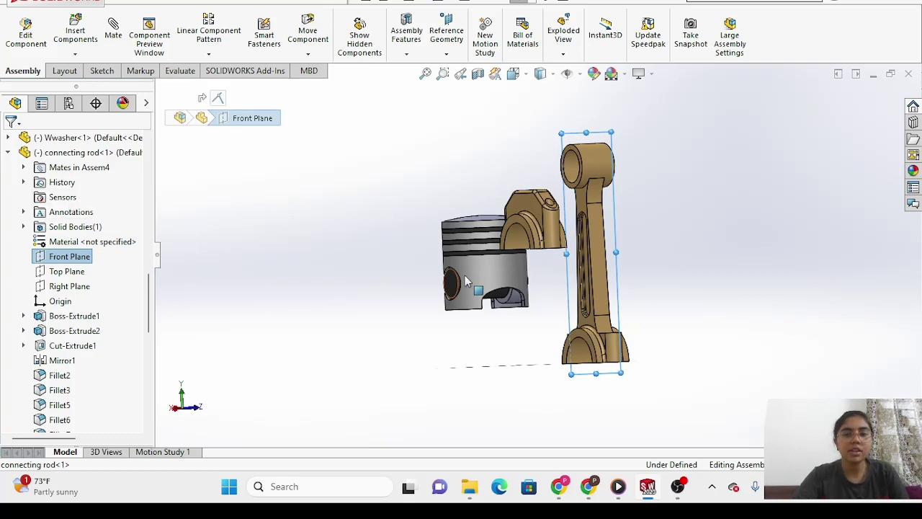
scroll(41, 269, "down", 10)
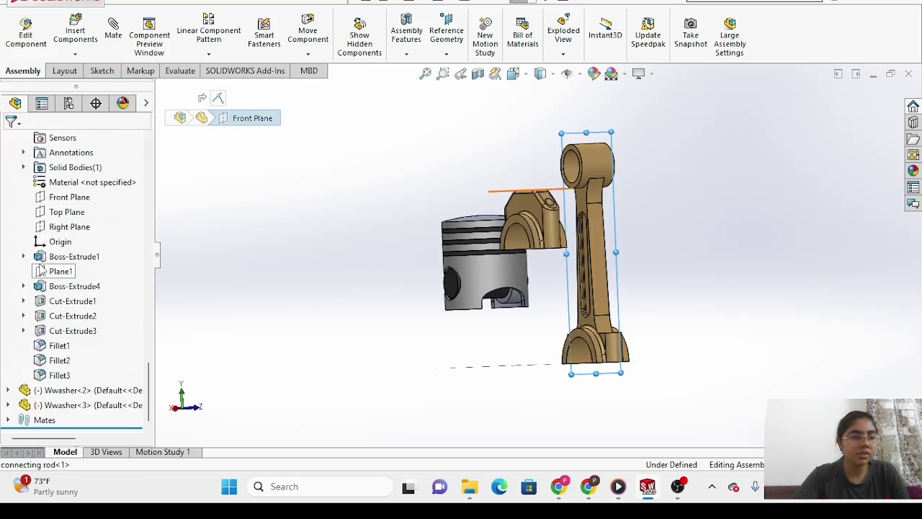
scroll(43, 268, "up", 10)
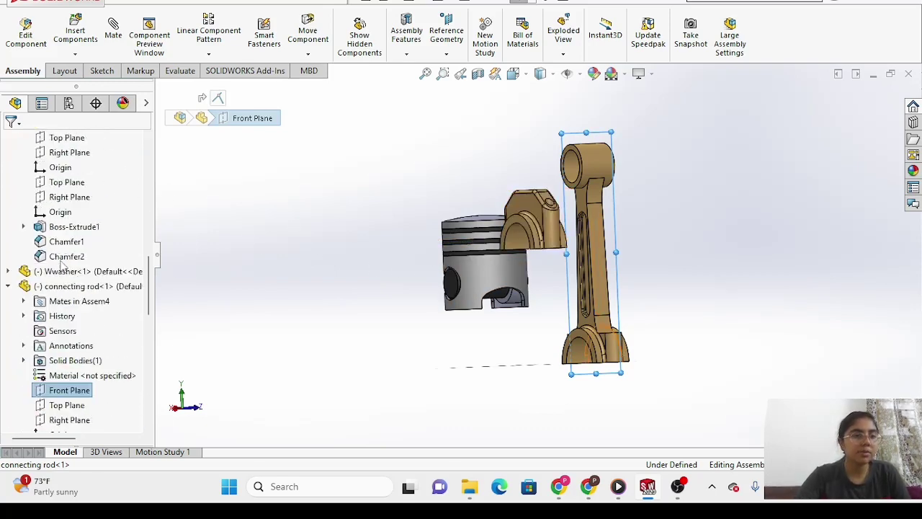
scroll(61, 265, "up", 5)
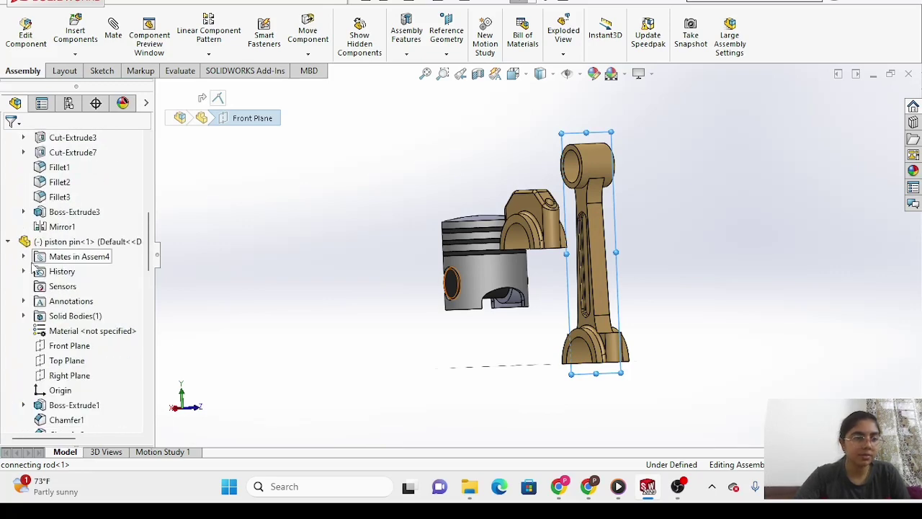
scroll(57, 268, "up", 4)
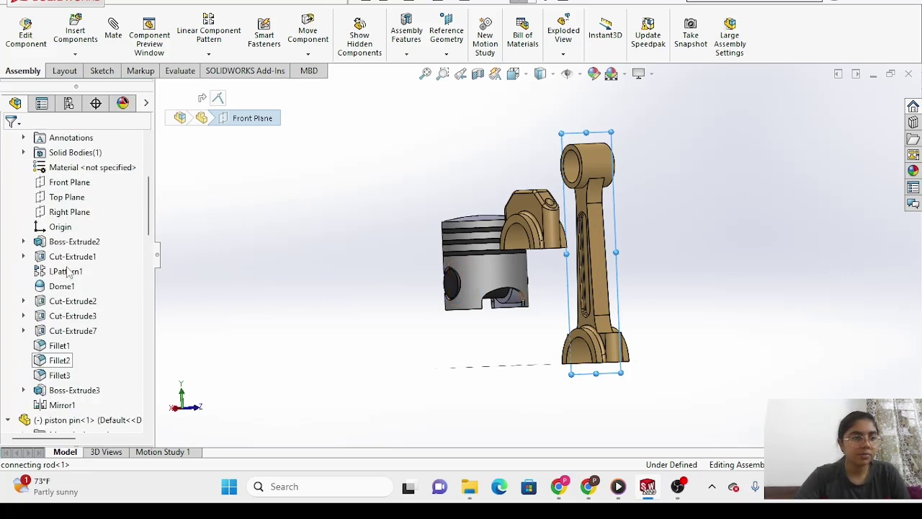
scroll(64, 269, "down", 7)
scroll(70, 271, "down", 3)
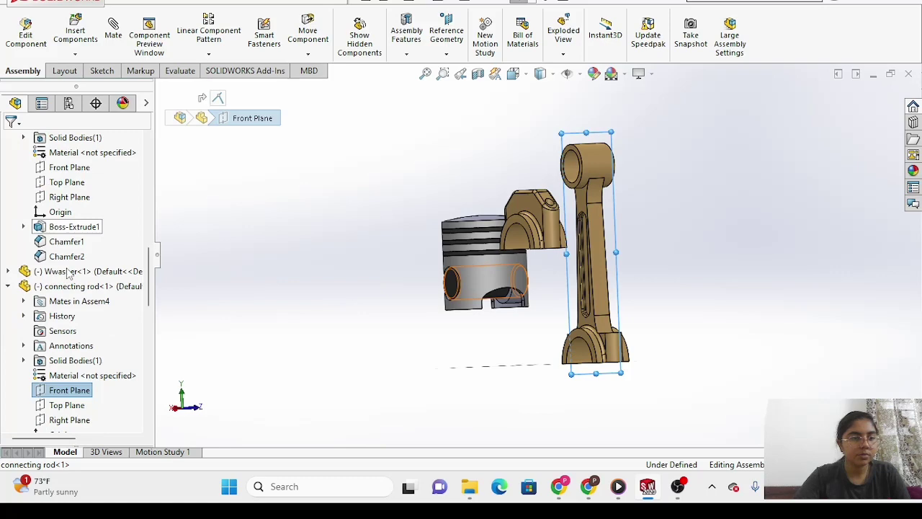
scroll(69, 271, "up", 11)
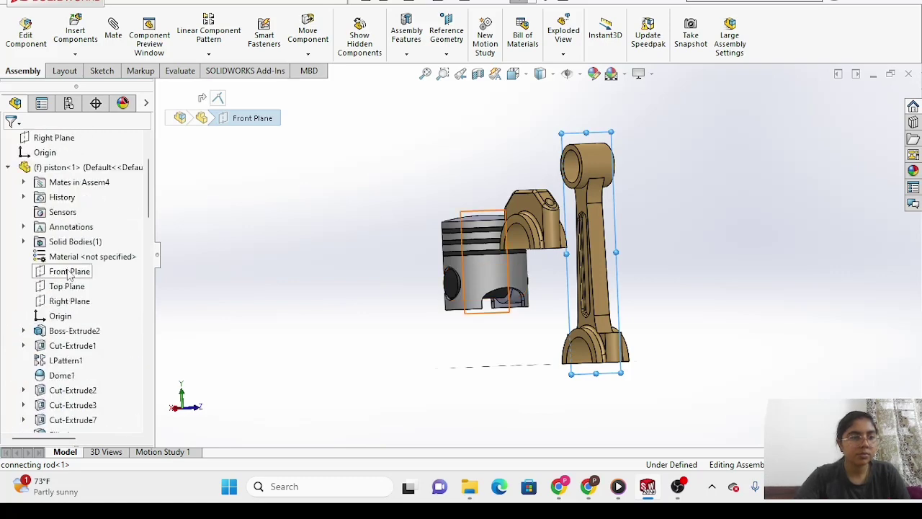
scroll(69, 271, "down", 3)
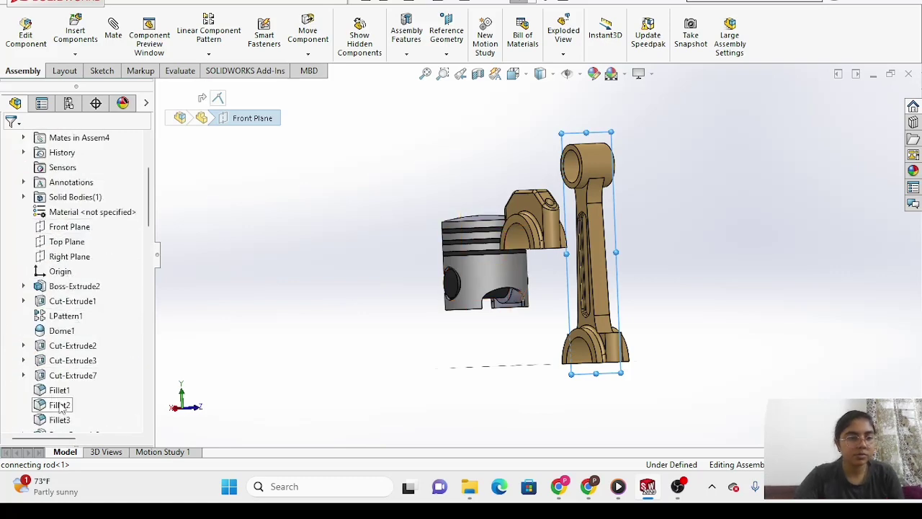
left_click(69, 228)
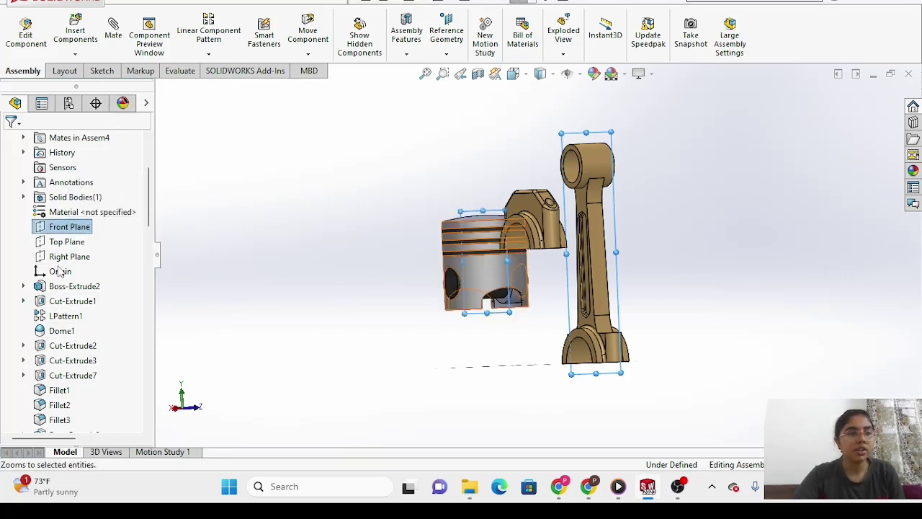
right_click(79, 228)
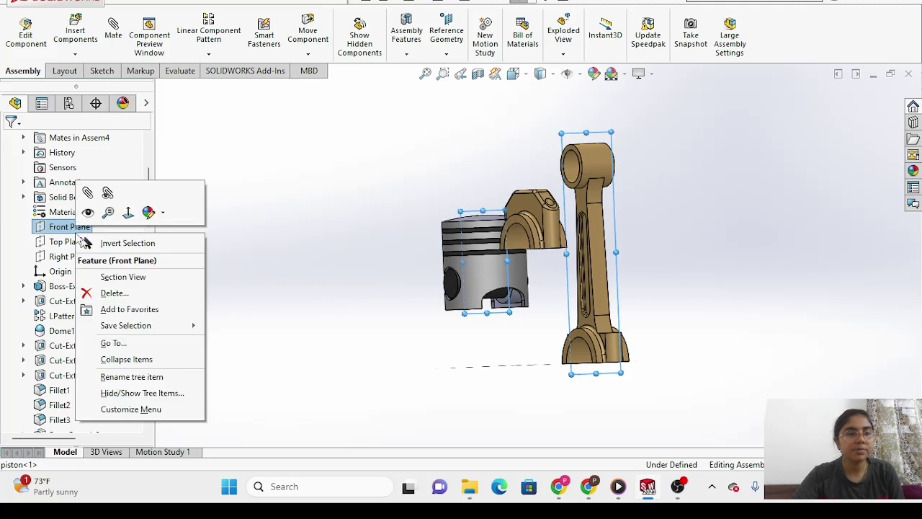
left_click(87, 195)
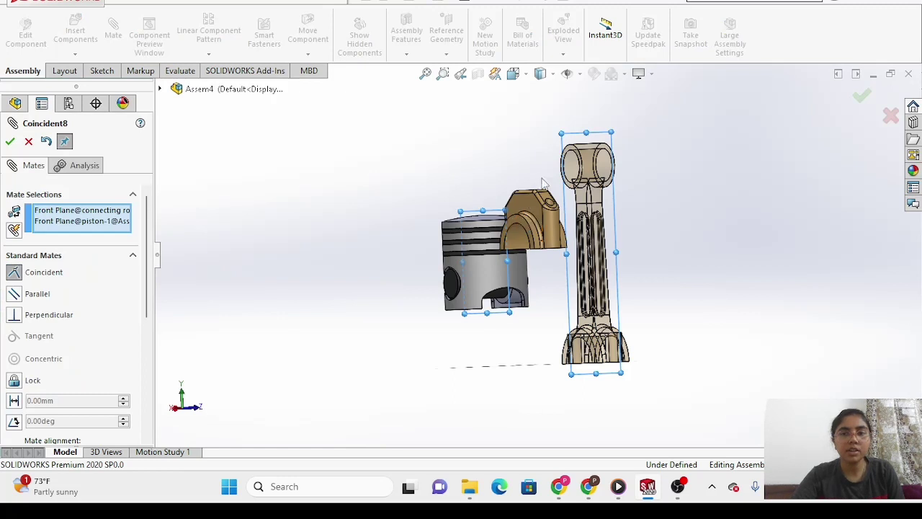
key("ctrl+8")
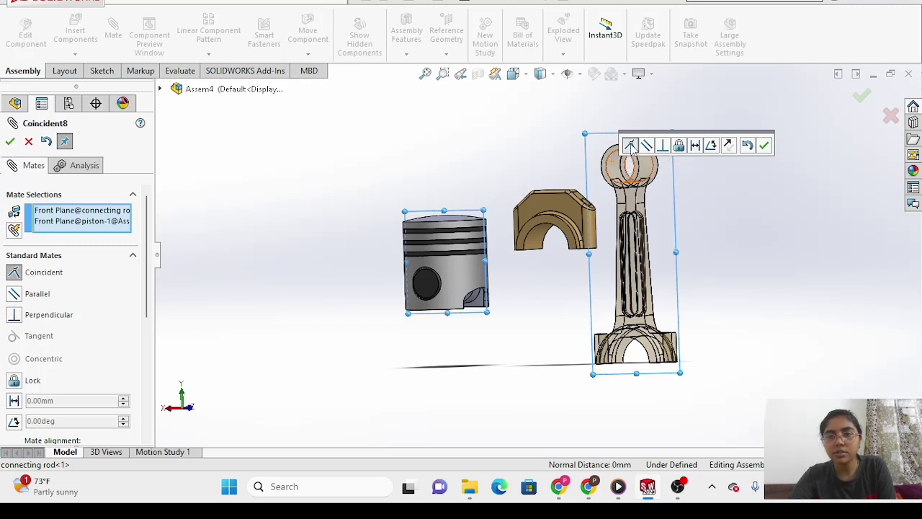
middle_click_drag(494, 313, 457, 327)
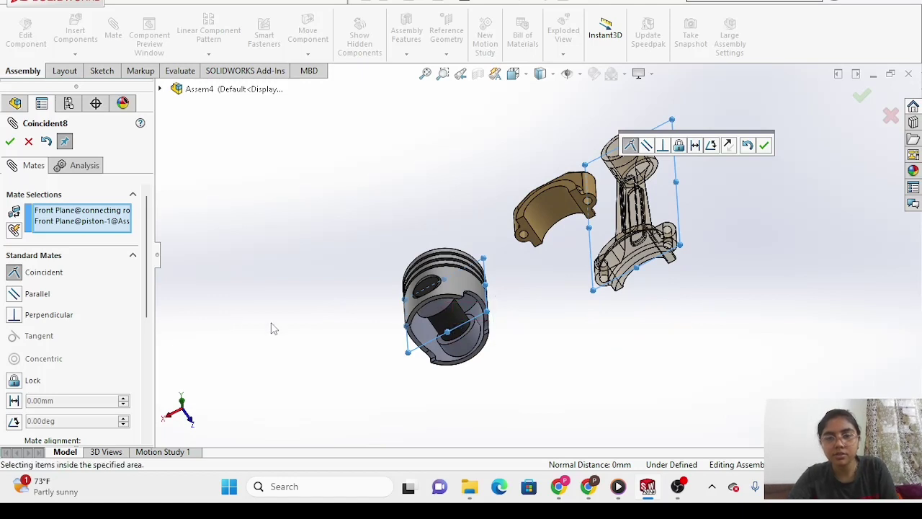
right_click(459, 323)
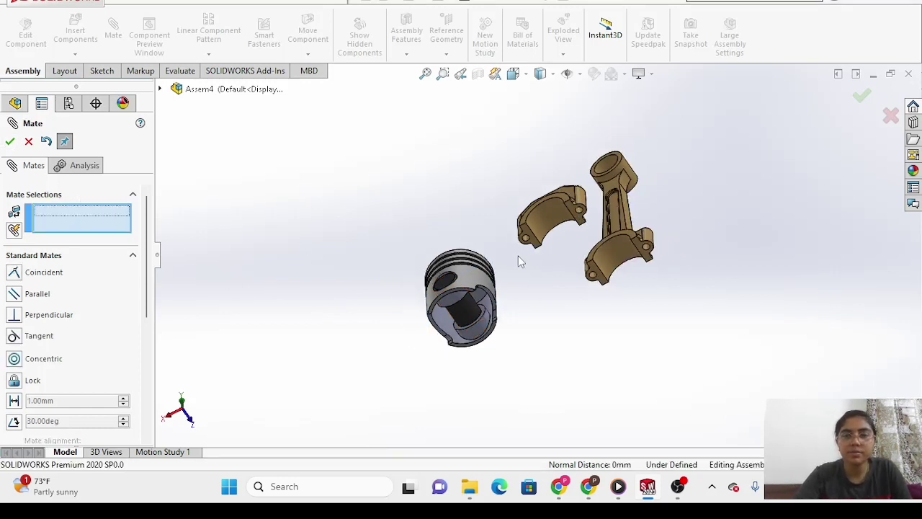
Mate the bore of the connecting rod's small end Concentric with the piston pin's cylindrical face and close the Mate command.
left_click(607, 164)
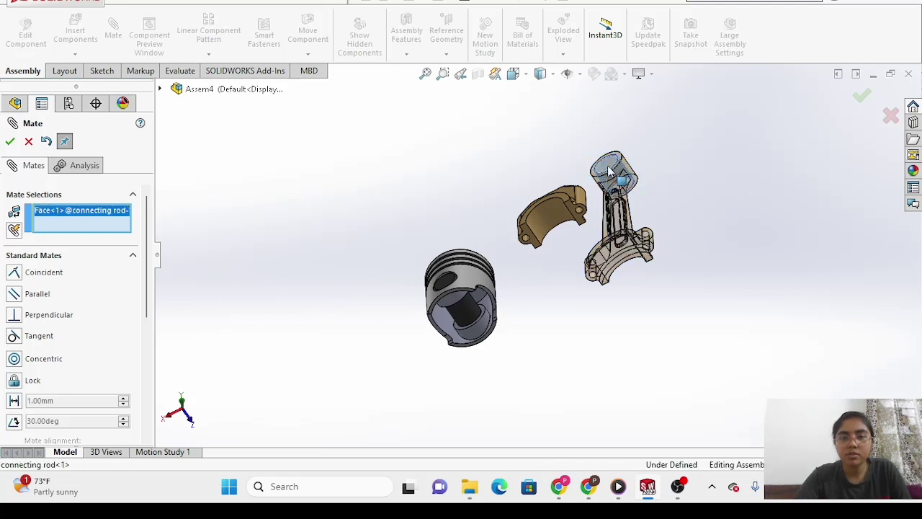
left_click(469, 315)
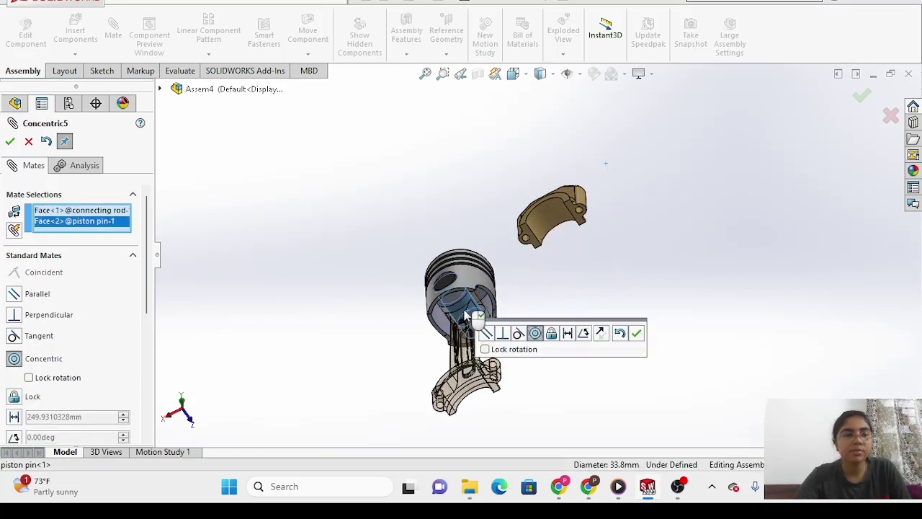
left_click(9, 141)
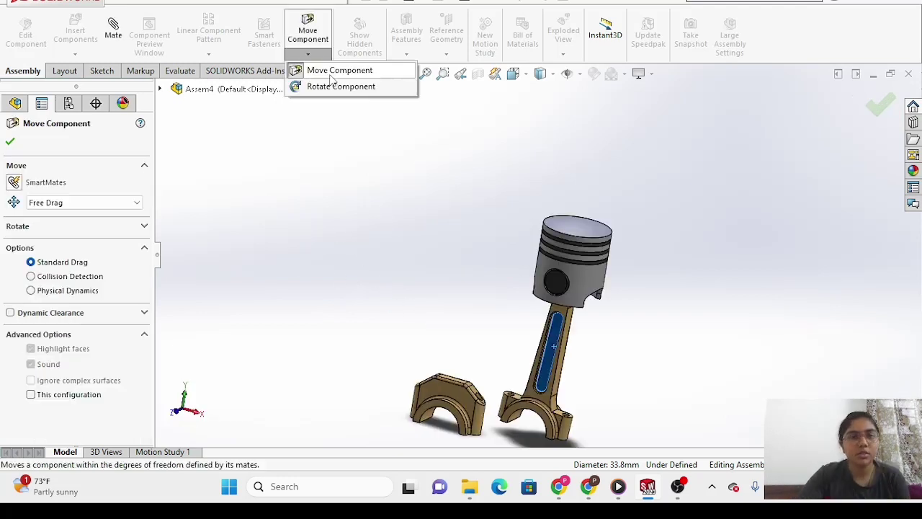
Leave the Move Component command and swing the connecting rod slightly about the piston pin.
left_click(302, 67)
key("Escape")
mouse_move(539, 365)
left_mouse_down()
mouse_move(569, 315)
mouse_move(532, 349)
left_mouse_up()
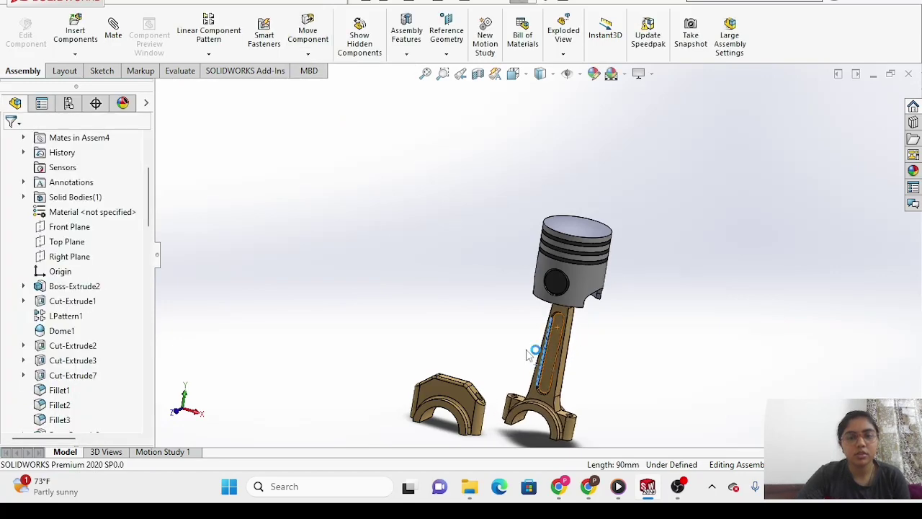
left_click(448, 295)
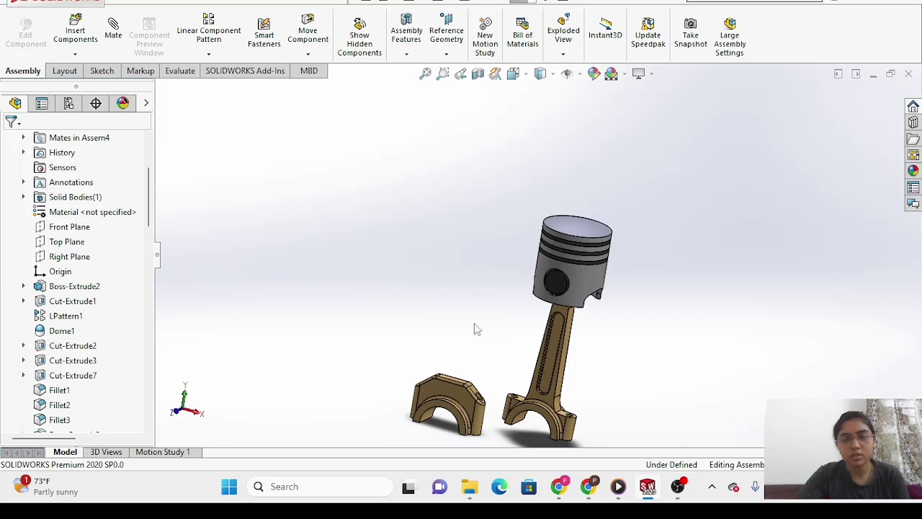
Rotate the connecting rod cap with Rotate Component until its half-bore opens upward toward the connecting rod's big end.
scroll(474, 323, "down", 2)
scroll(474, 328, "up", 4)
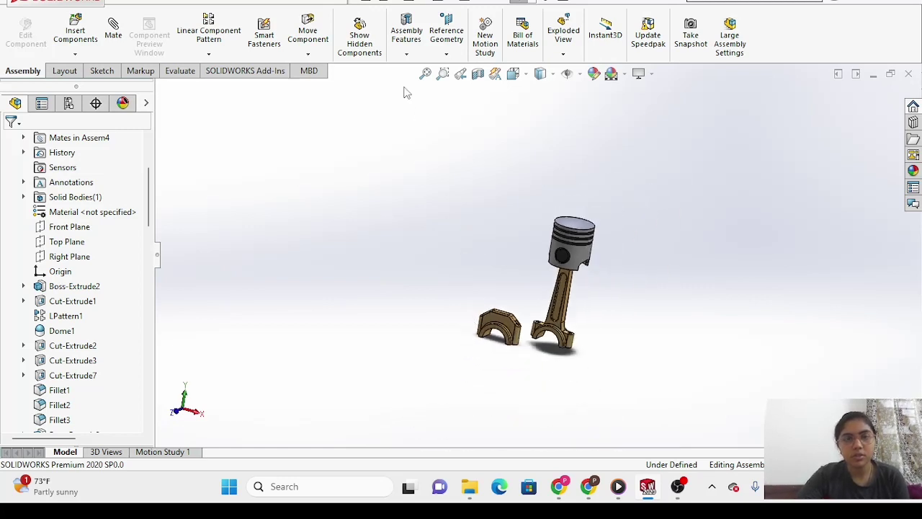
left_click(307, 54)
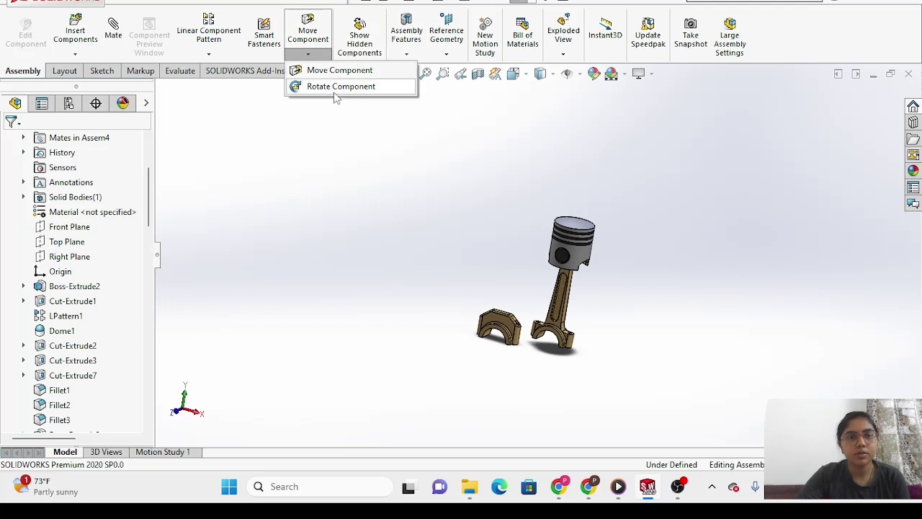
left_click(335, 91)
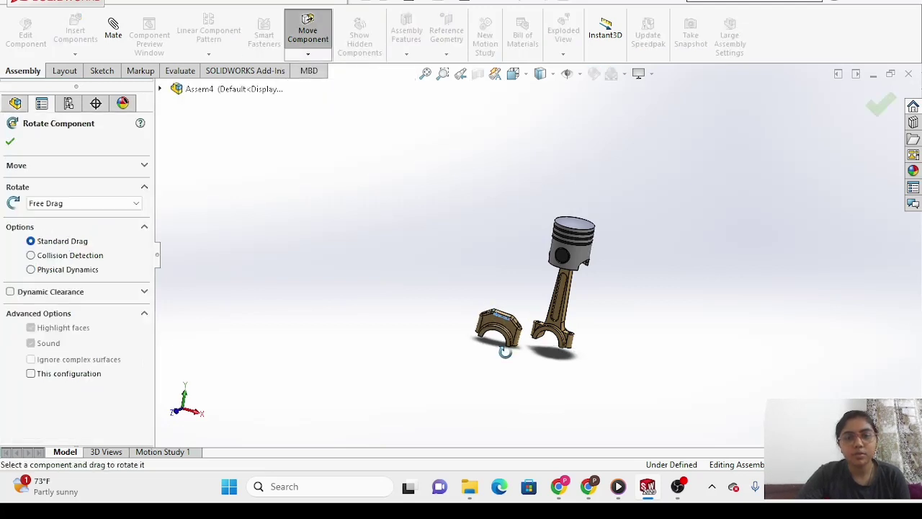
left_click_drag(505, 350, 445, 214)
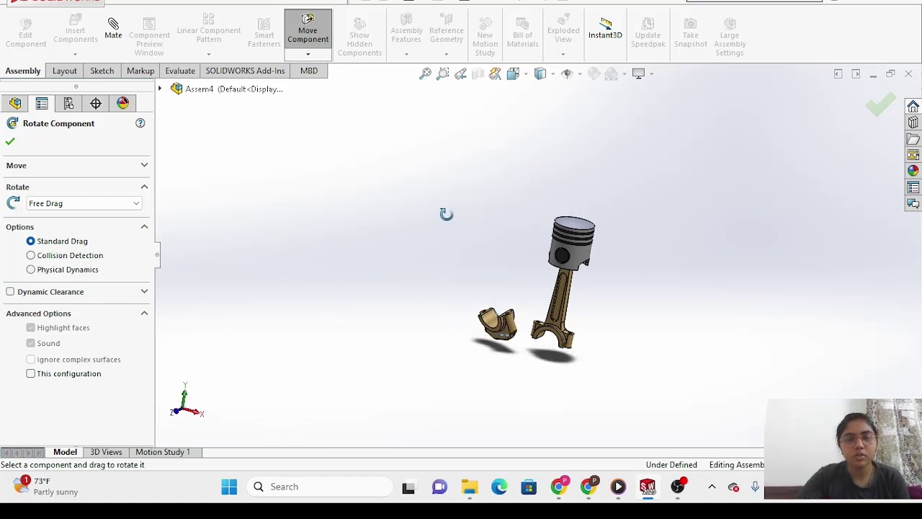
mouse_move(533, 350)
left_mouse_down()
mouse_move(489, 366)
mouse_move(545, 363)
left_mouse_up()
Move the connecting rod cap to just below the connecting rod's big end with Move Component.
left_click(308, 54)
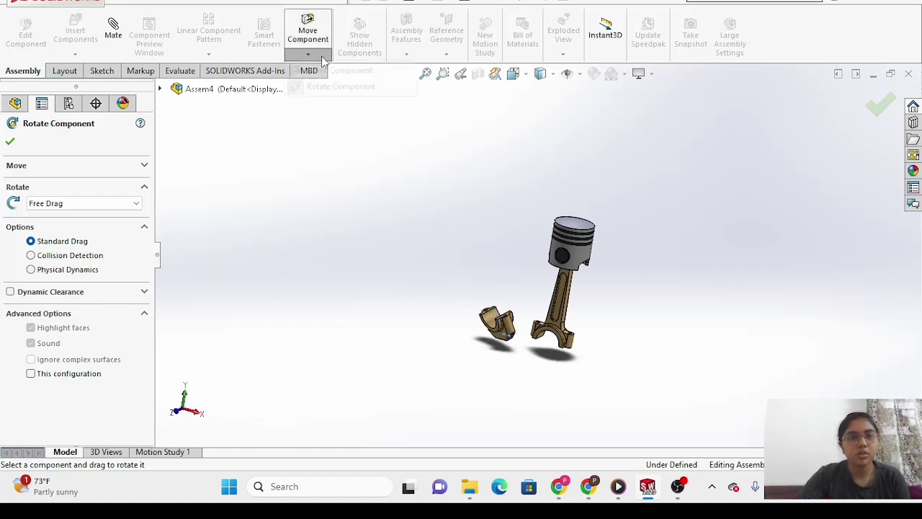
left_click(342, 70)
left_click_drag(469, 299, 513, 346)
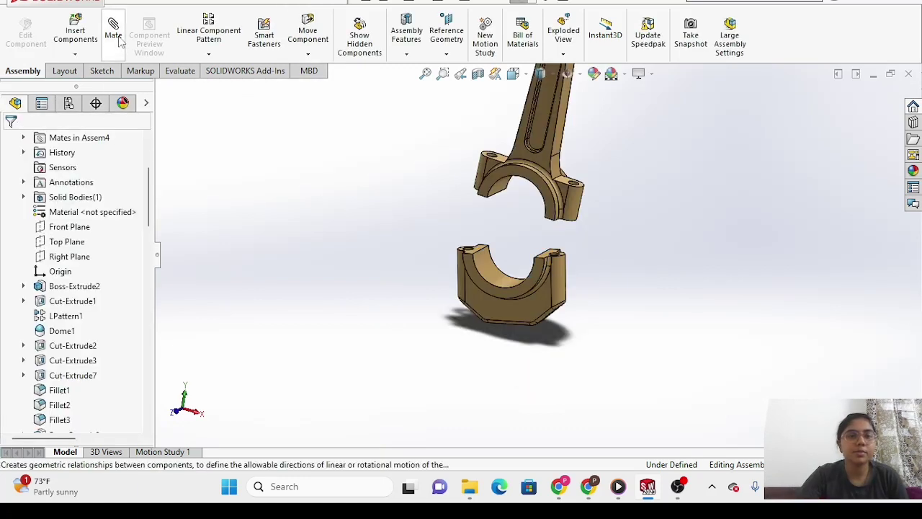
Mate one bolt hole of the connecting rod's big end Concentric with the matching bolt hole of the cap.
left_click(119, 37)
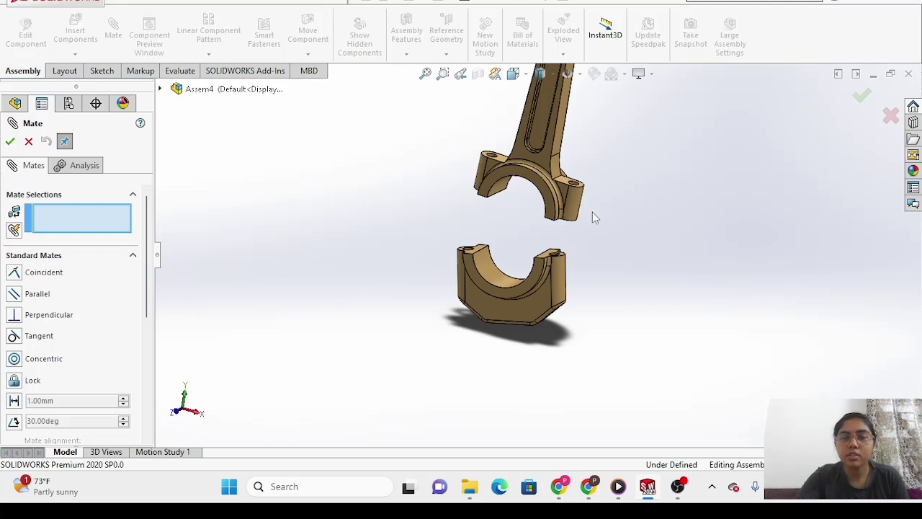
key("Up")
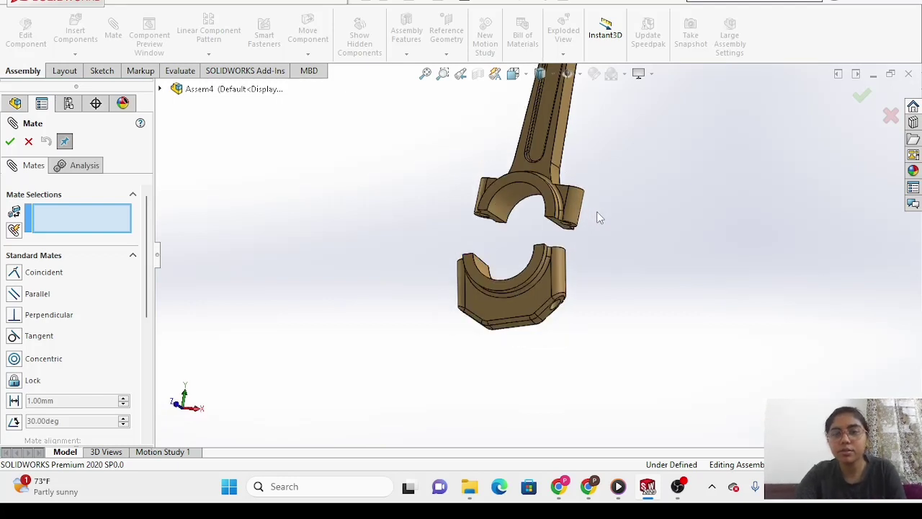
key("Down")
key("Down")
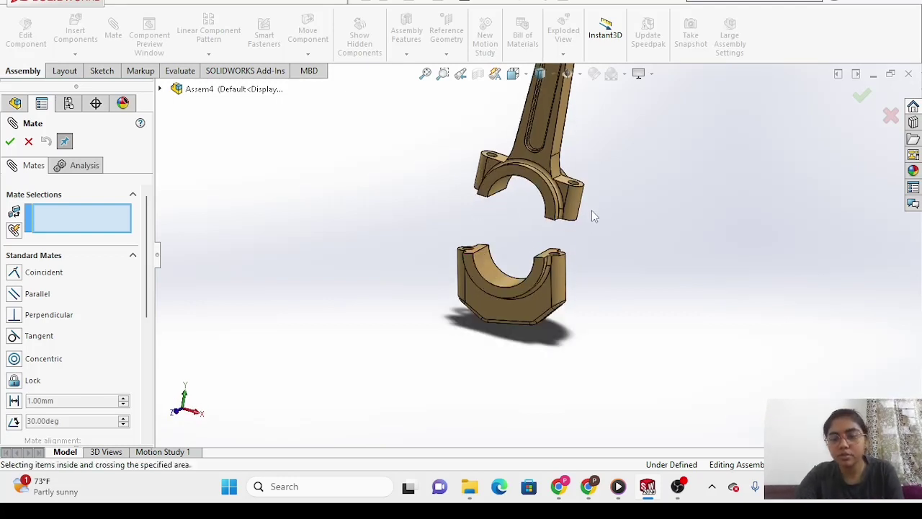
key("Up")
key("Up")
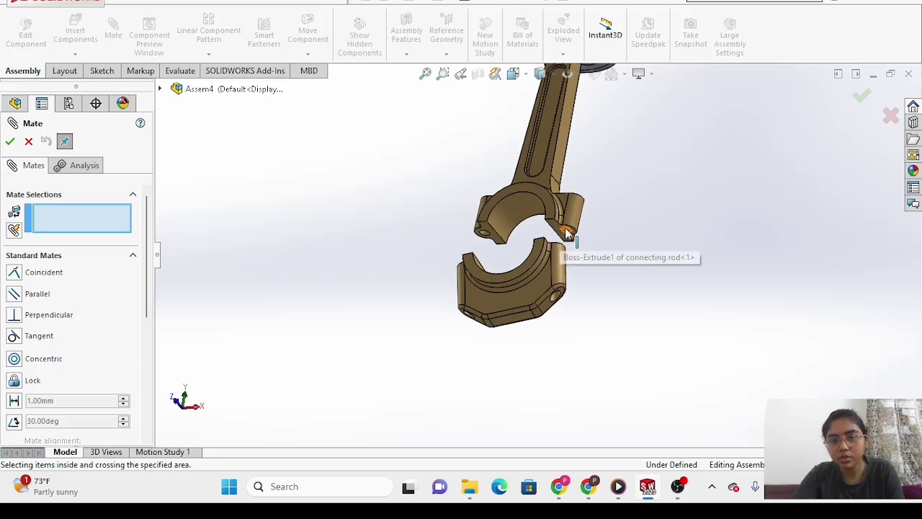
key("Up")
scroll(574, 246, "down", 5)
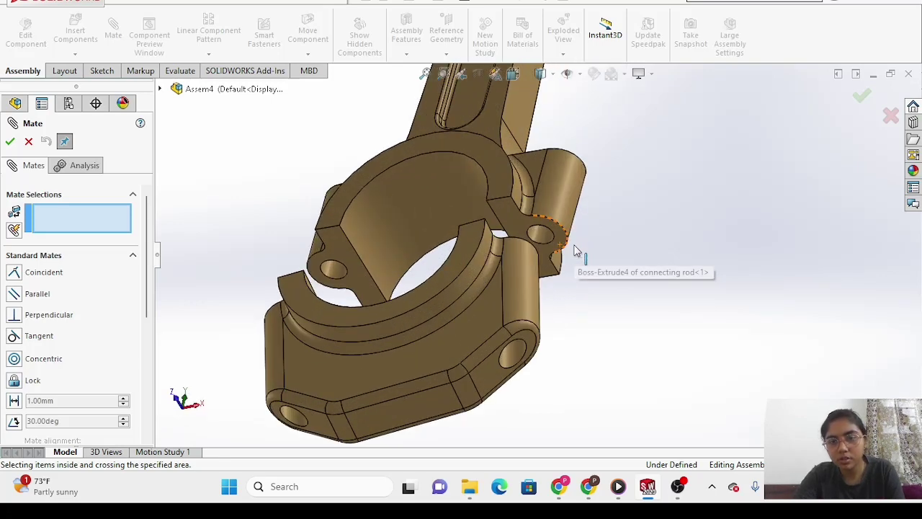
left_click(542, 236)
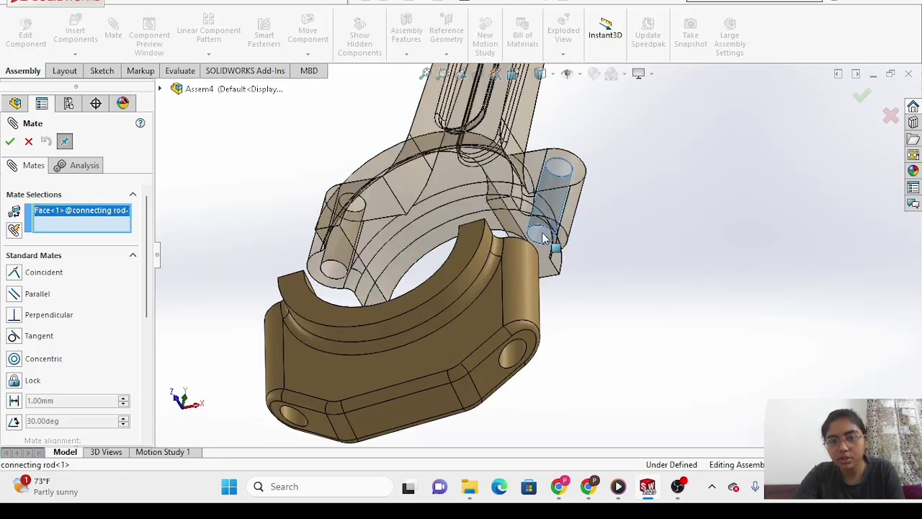
key("Down")
key("Down")
key("Down")
key("Down")
key("Down")
key("Down")
key("Down")
key("Down")
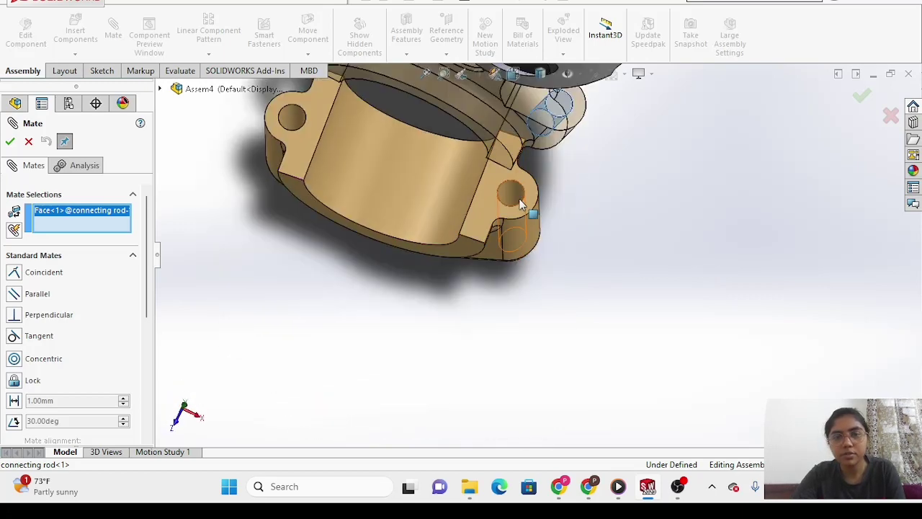
left_click(511, 193)
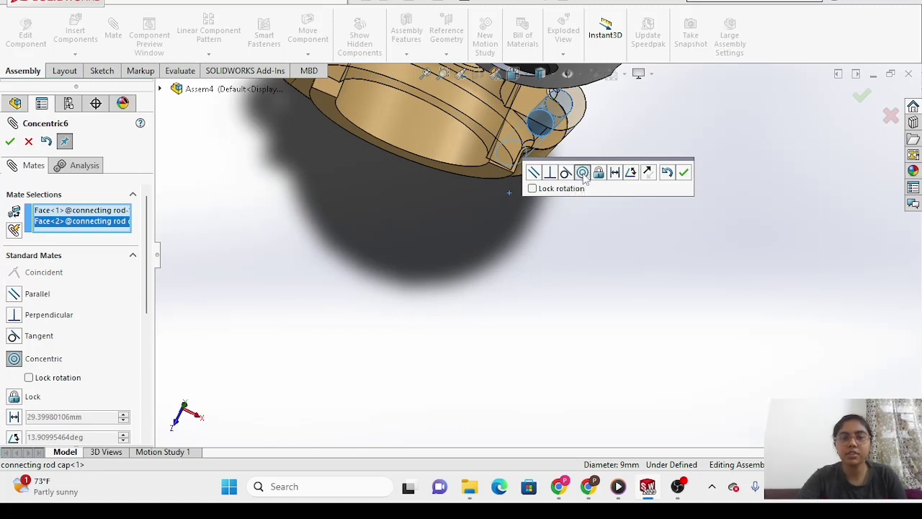
left_click(684, 173)
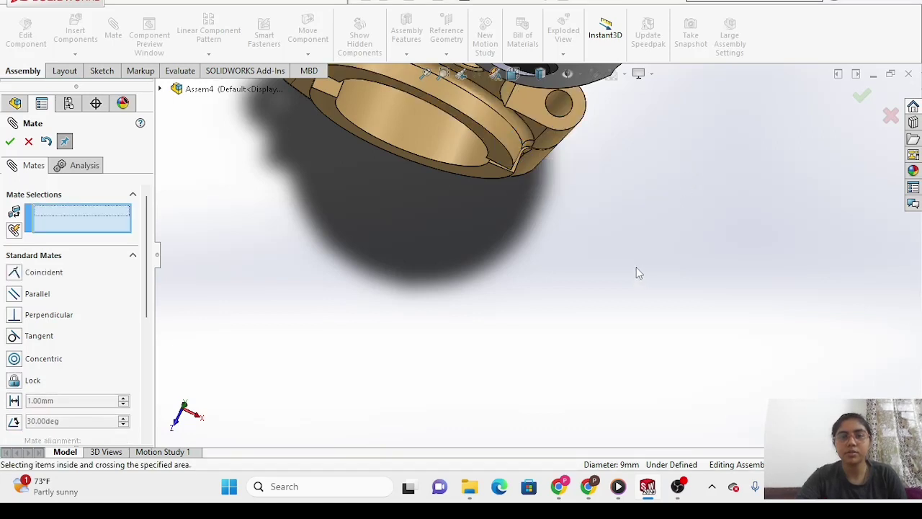
Mate the second bolt hole of the connecting rod Concentric with the cap's other bolt hole and close the Mate command.
middle_click_drag(637, 272, 430, 304)
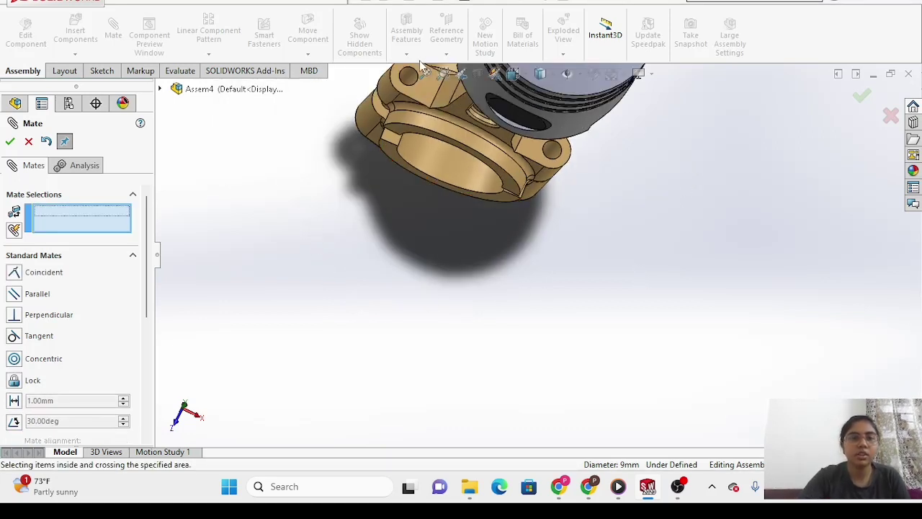
left_click(408, 78)
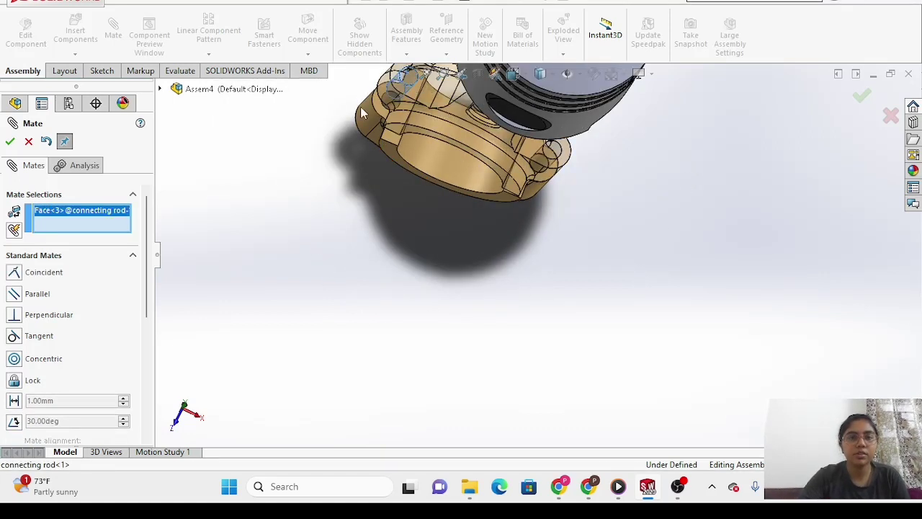
middle_click_drag(340, 135, 343, 138)
scroll(339, 137, "down", 5)
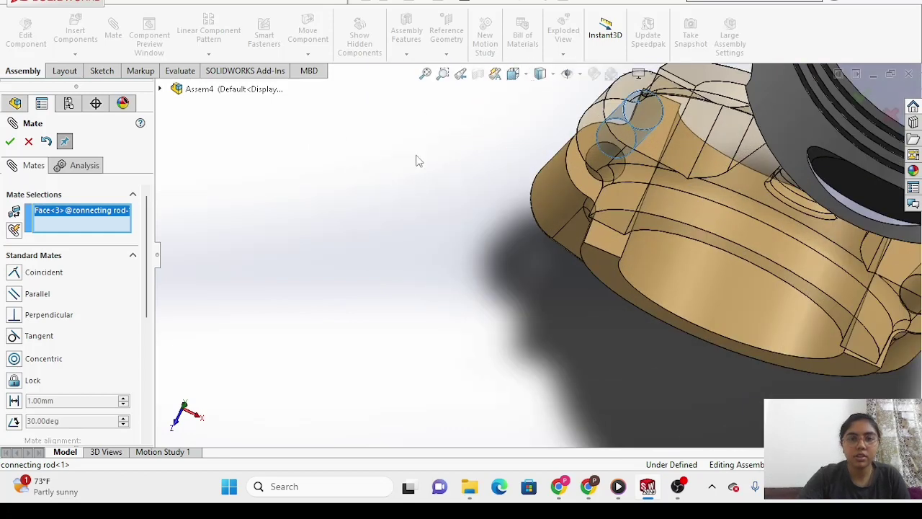
left_click(597, 181)
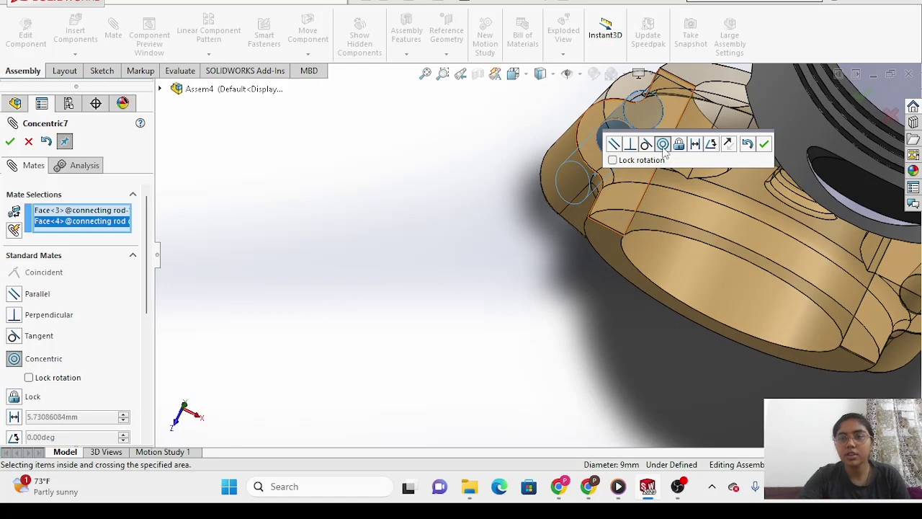
left_click(765, 146)
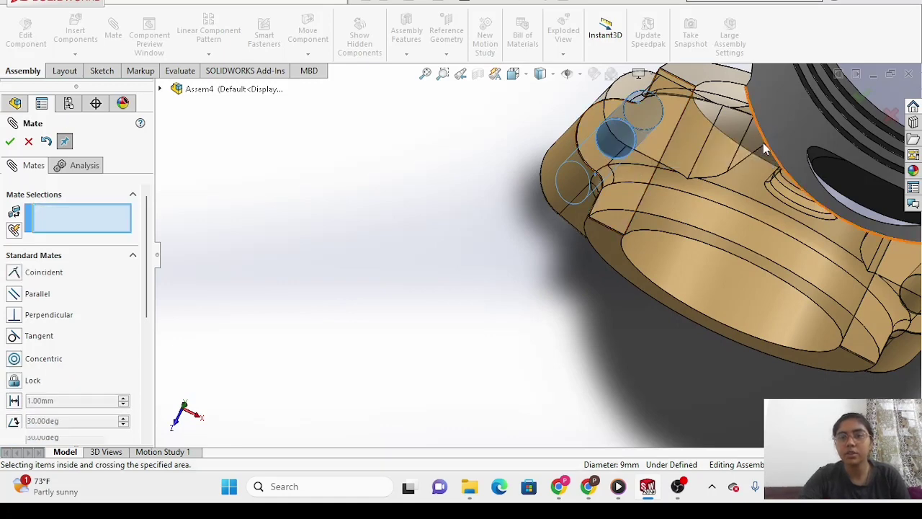
scroll(439, 243, "up", 3)
scroll(431, 237, "up", 2)
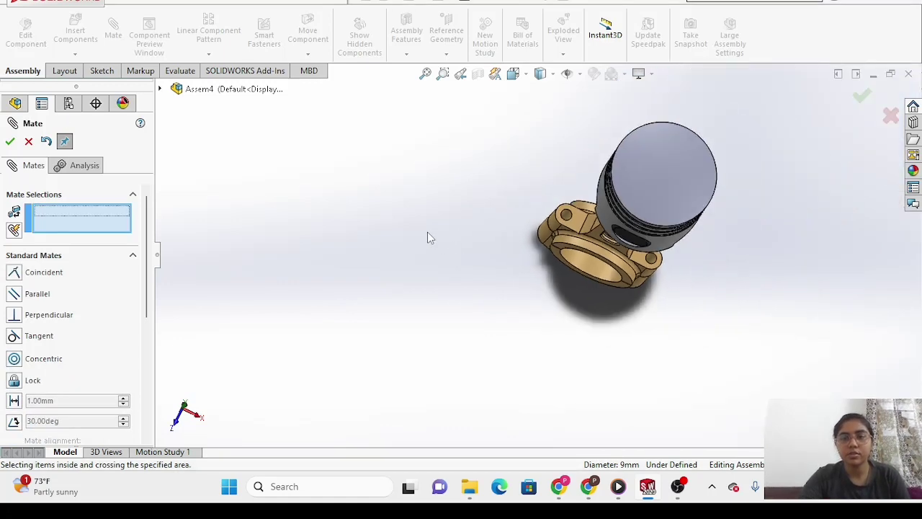
right_click(288, 308)
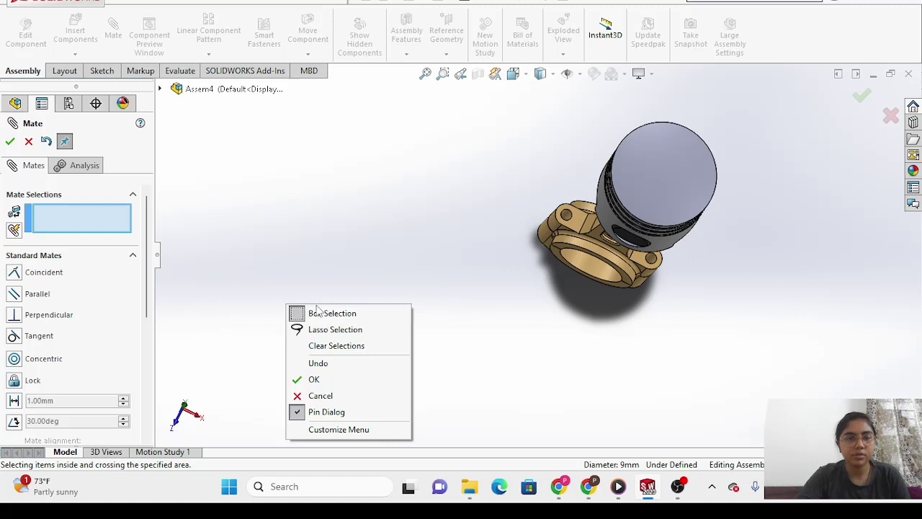
left_click(324, 379)
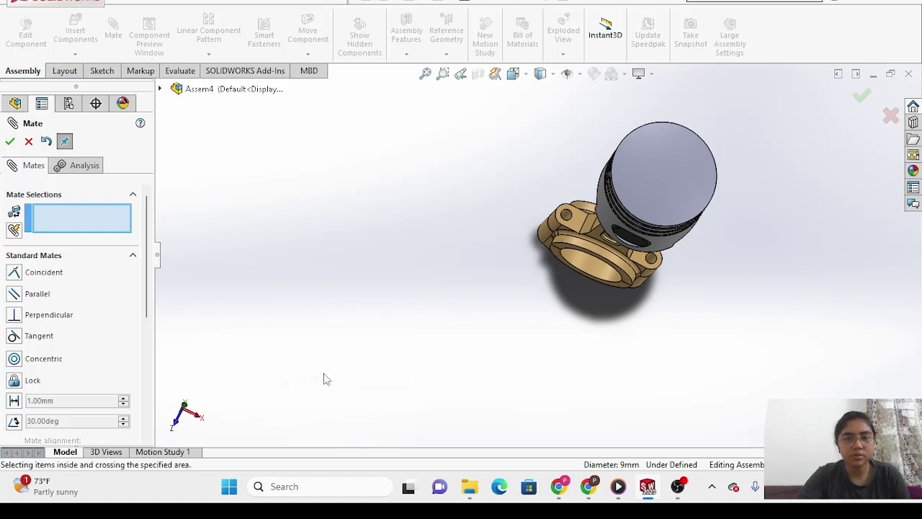
right_click(299, 222)
left_click(345, 281)
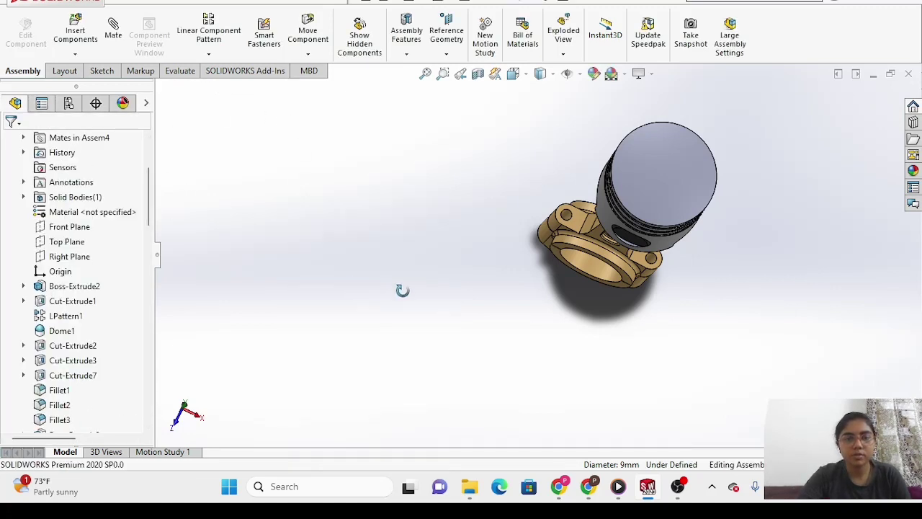
Slide the cap away from the connecting rod and mate its flat joint face Coincident with the rod's matching joint face.
left_click_drag(450, 304, 306, 158)
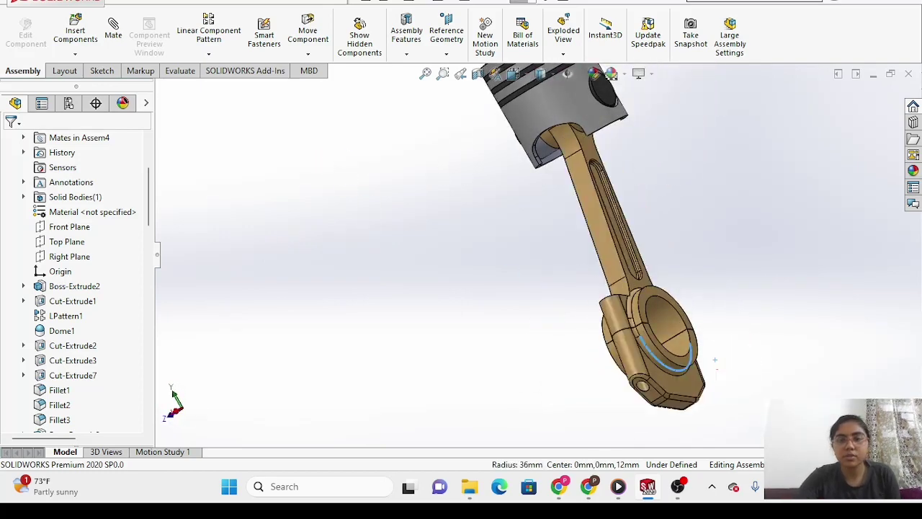
left_click_drag(656, 375, 674, 412)
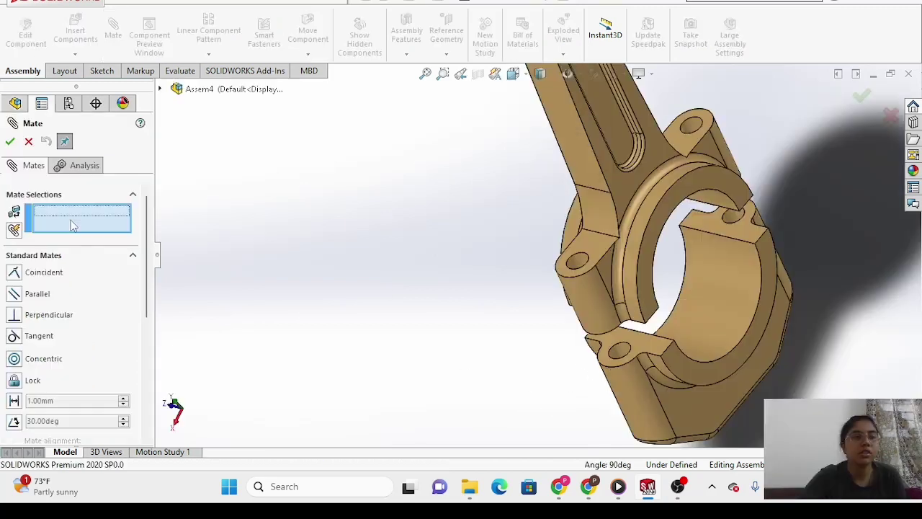
left_click(744, 237)
middle_click_drag(744, 236, 713, 272)
scroll(713, 272, "down", 4)
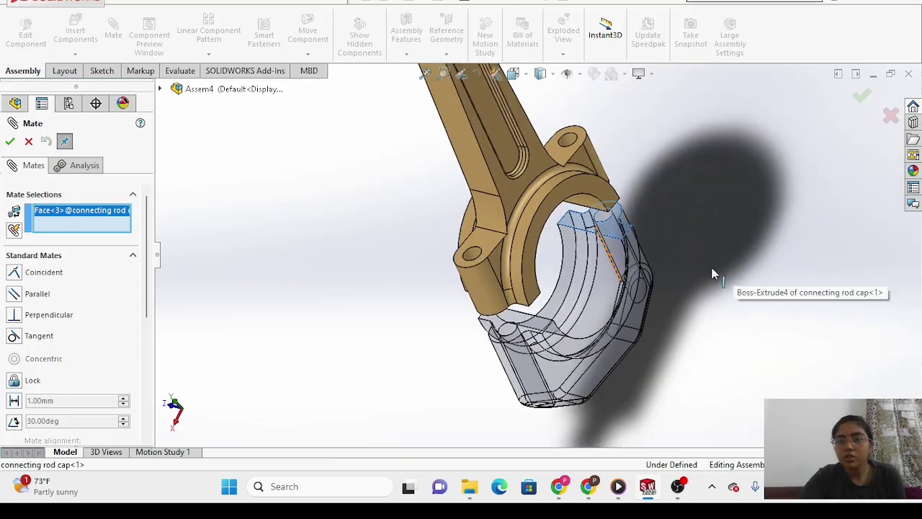
key("Up")
key("Up")
key("Up")
key("Up")
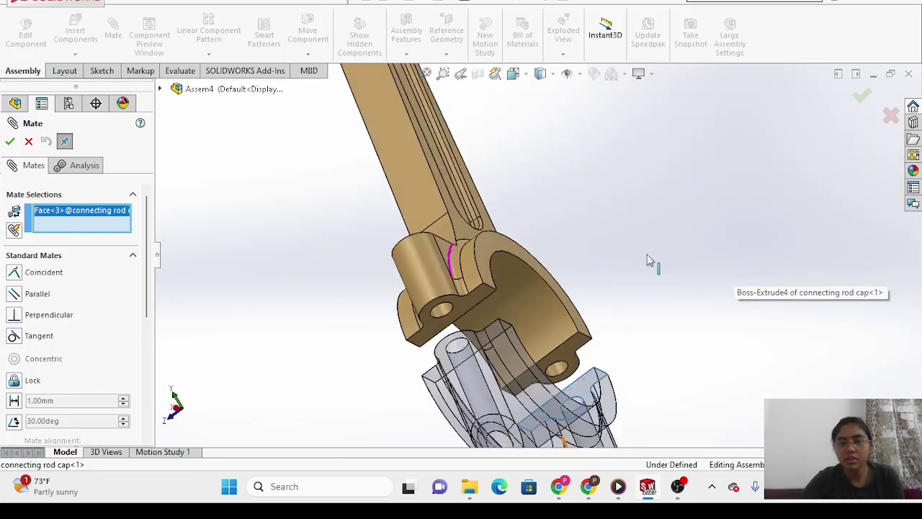
left_click(564, 368)
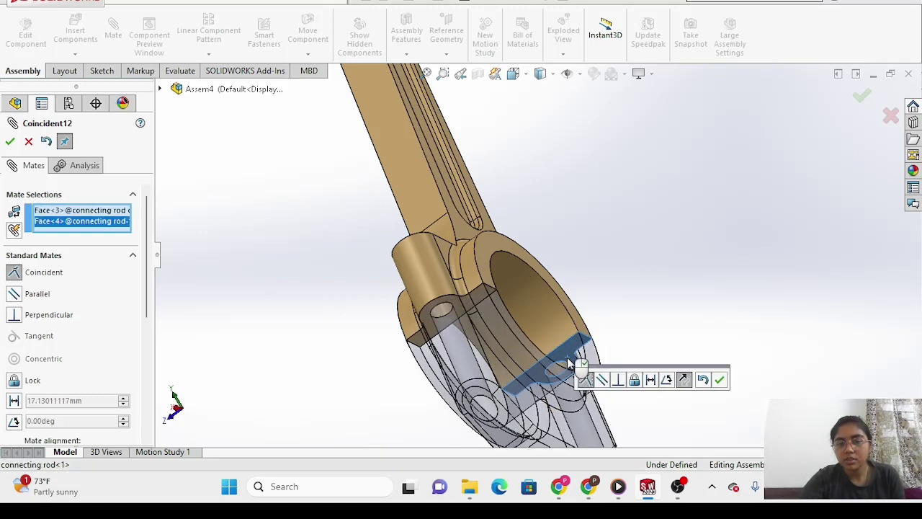
left_click(719, 380)
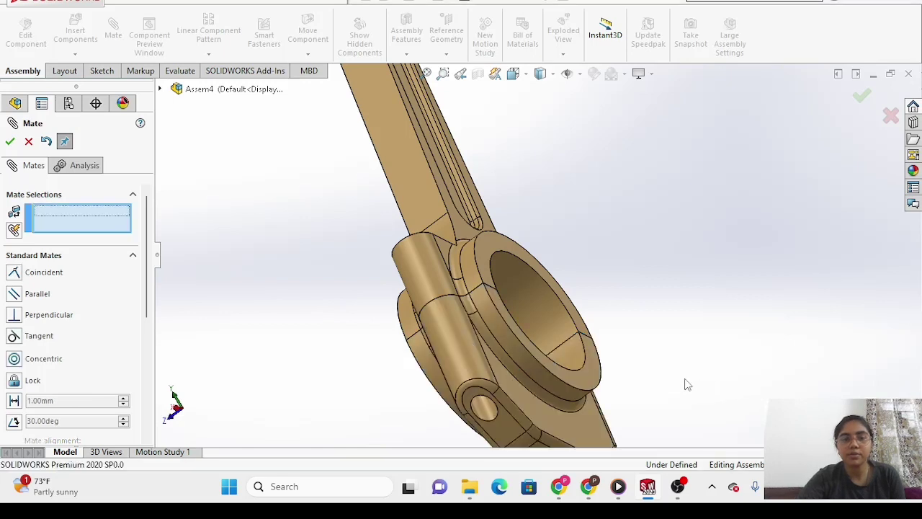
Swing the connecting rod together with its cap about the piston pin.
left_click_drag(550, 420, 576, 423)
scroll(576, 428, "up", 8)
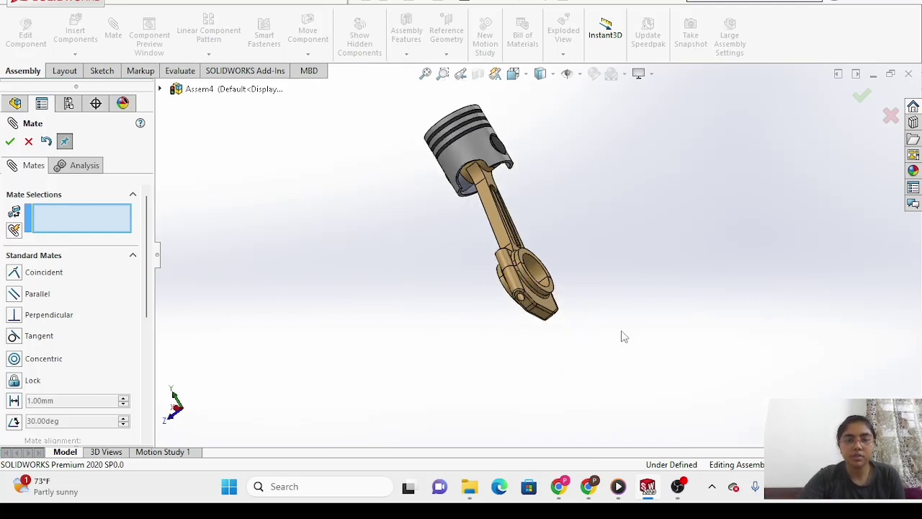
mouse_move(566, 319)
left_mouse_down()
mouse_move(323, 314)
mouse_move(587, 321)
mouse_move(366, 397)
mouse_move(597, 317)
mouse_move(319, 422)
mouse_move(577, 324)
left_mouse_up()
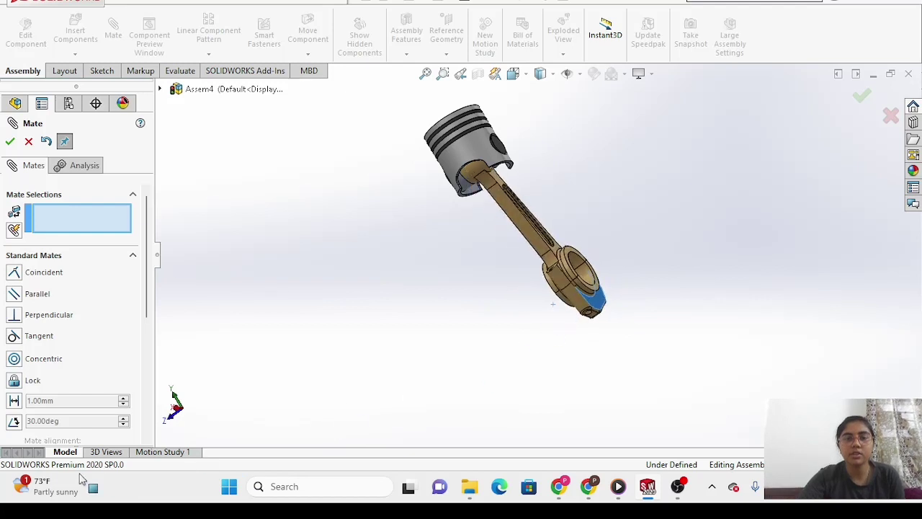
Insert the crankshaft assembly file Assem1 into the connecting rod assembly.
left_click_drag(81, 480, 477, 449)
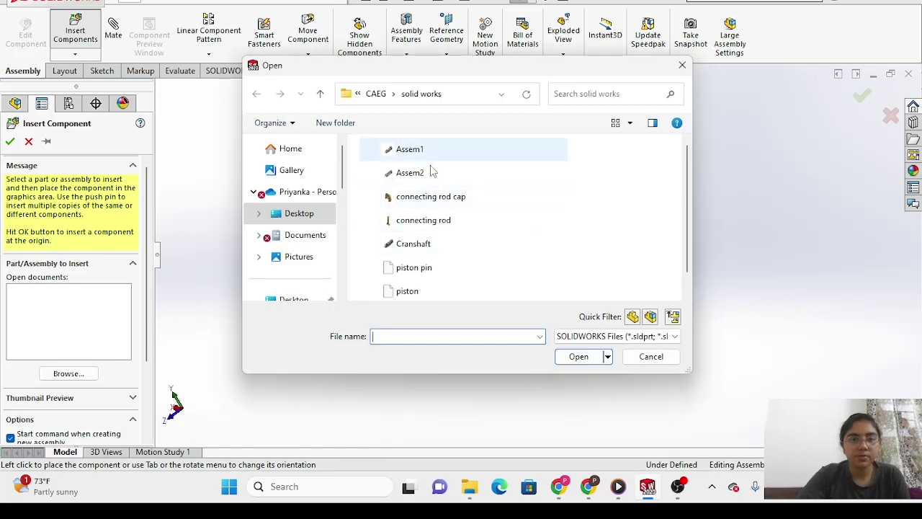
left_click(436, 150)
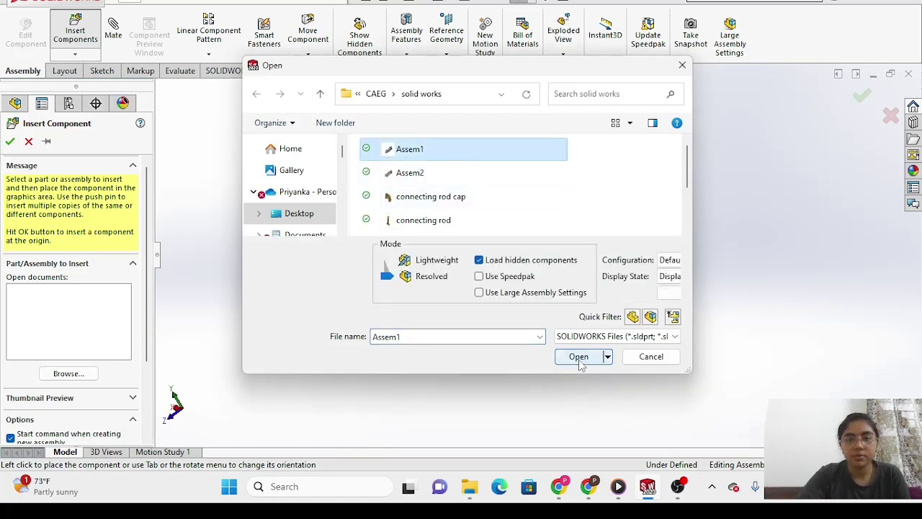
left_click(579, 356)
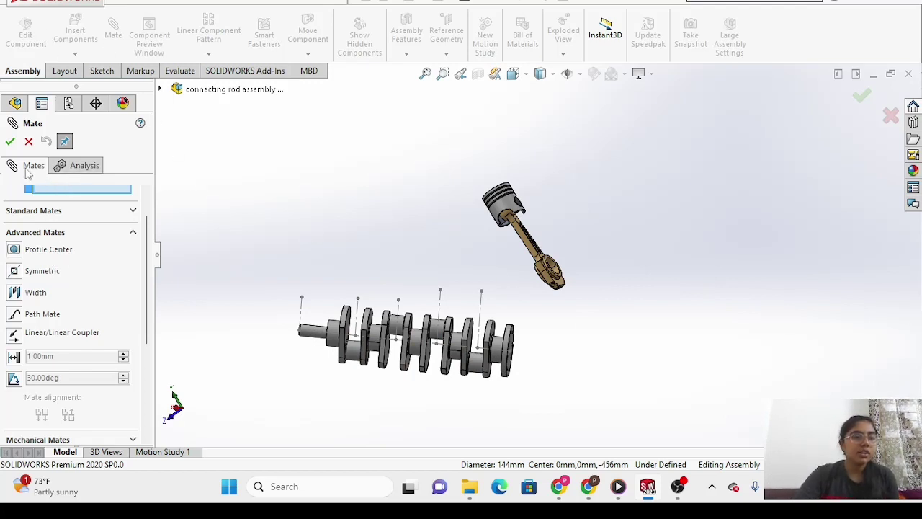
Add a Centered Width mate placing the connecting rod's two opposite side faces between the facing crank webs at the crankshaft's first crankpin.
left_click(44, 299)
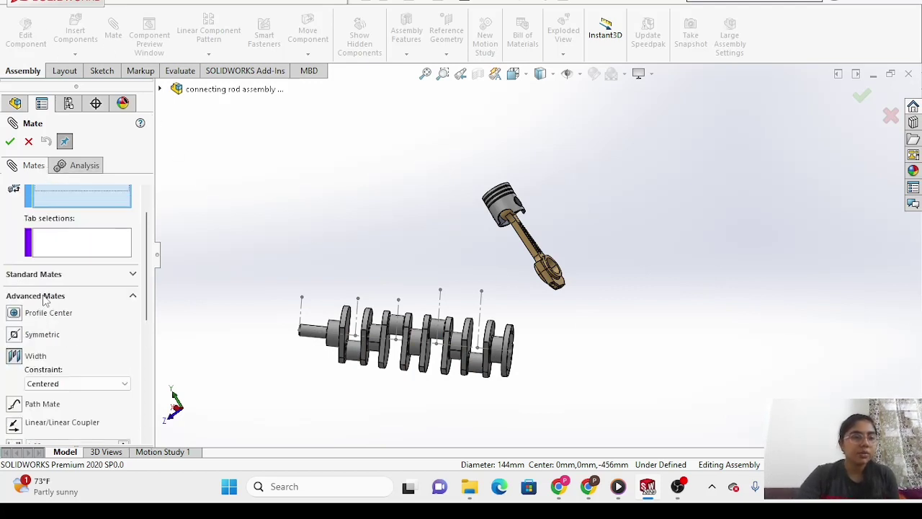
scroll(374, 321, "down", 2)
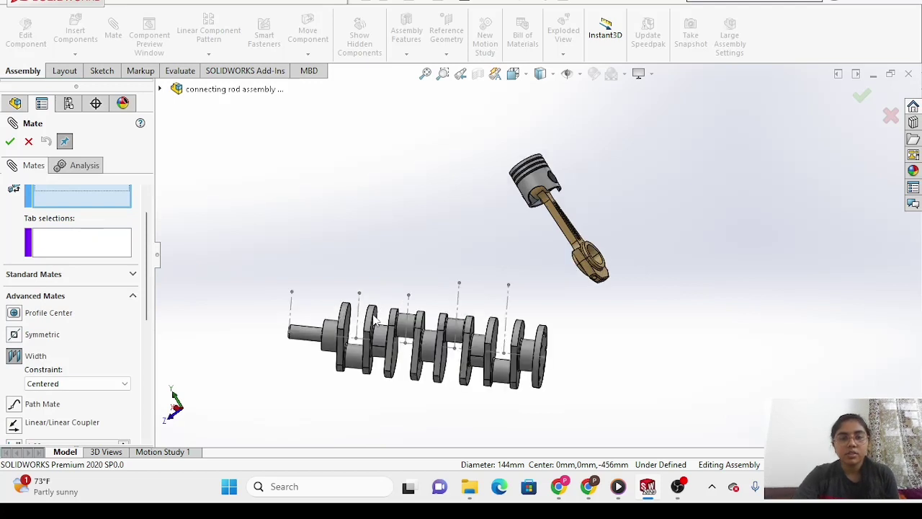
scroll(374, 321, "down", 2)
scroll(364, 306, "down", 2)
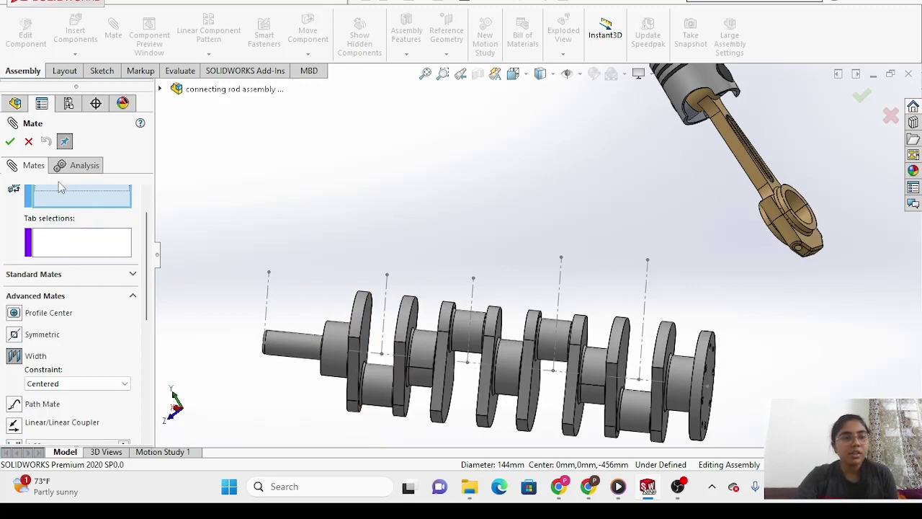
left_click(364, 339)
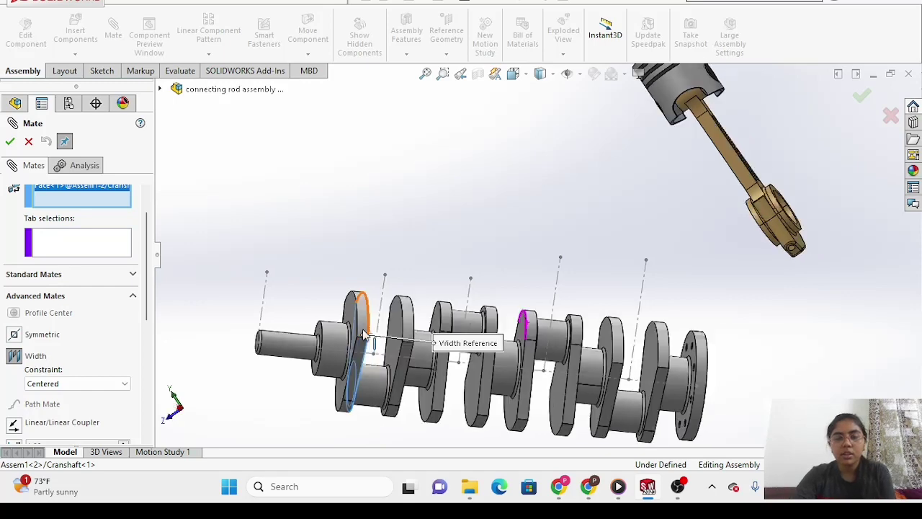
left_click(418, 358)
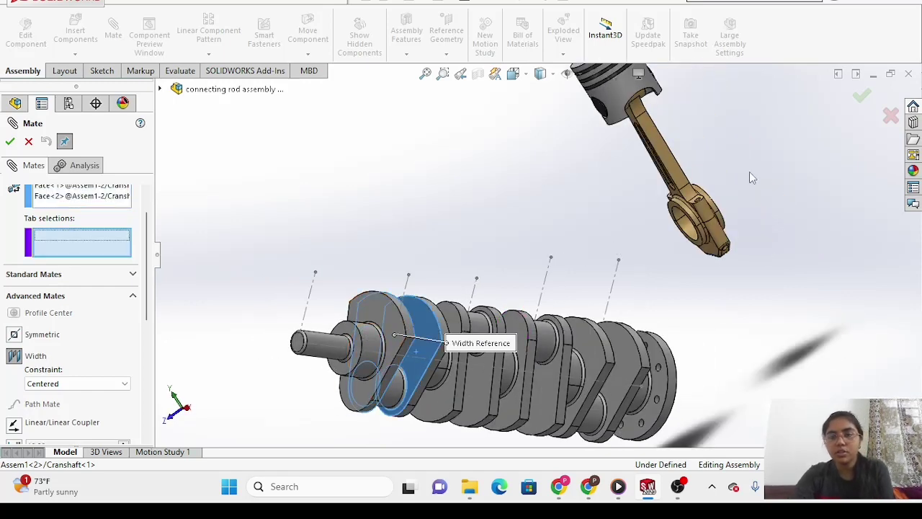
left_click(677, 196)
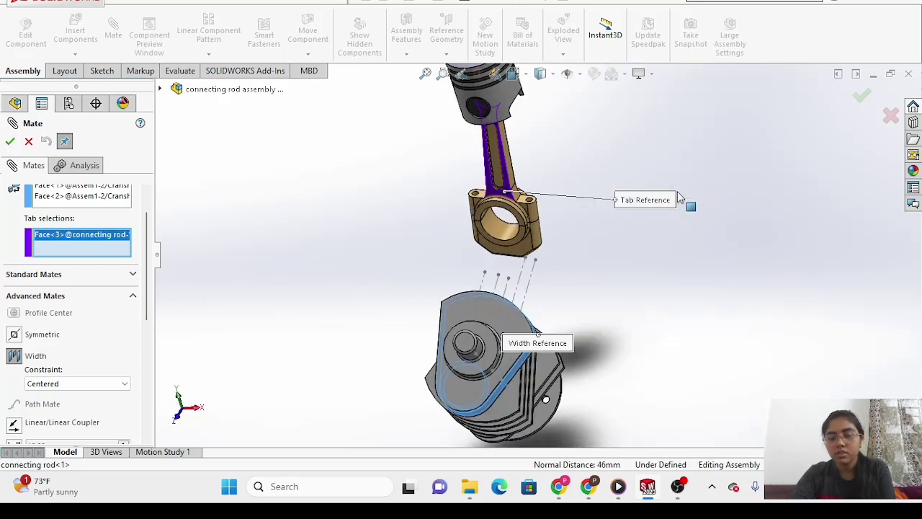
middle_click_drag(677, 196, 519, 182)
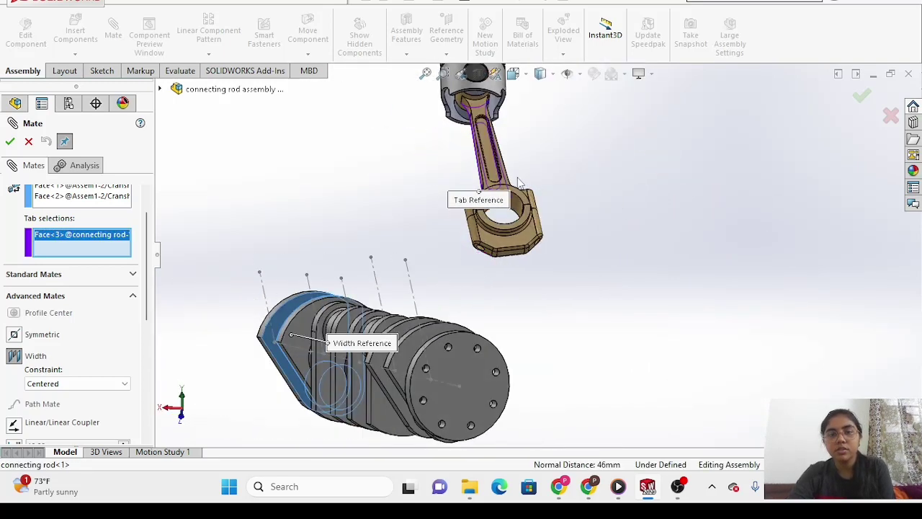
left_click(508, 181)
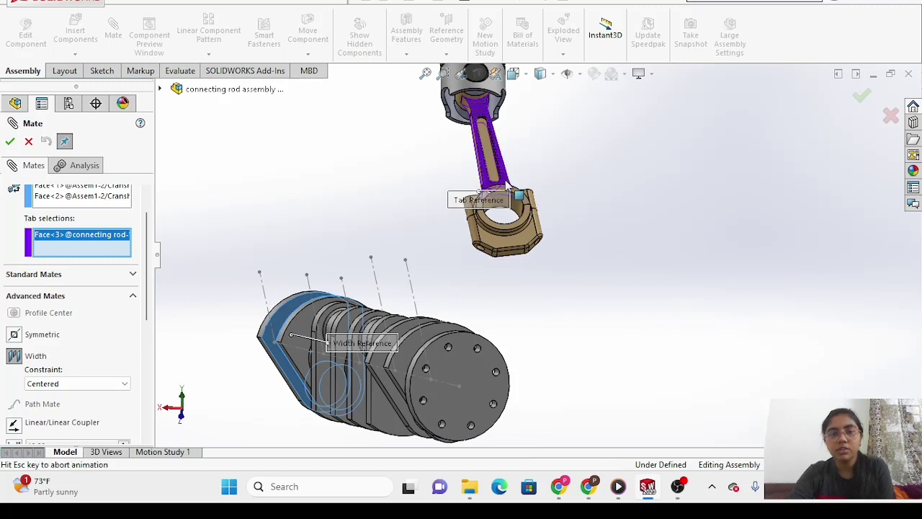
left_click(580, 177)
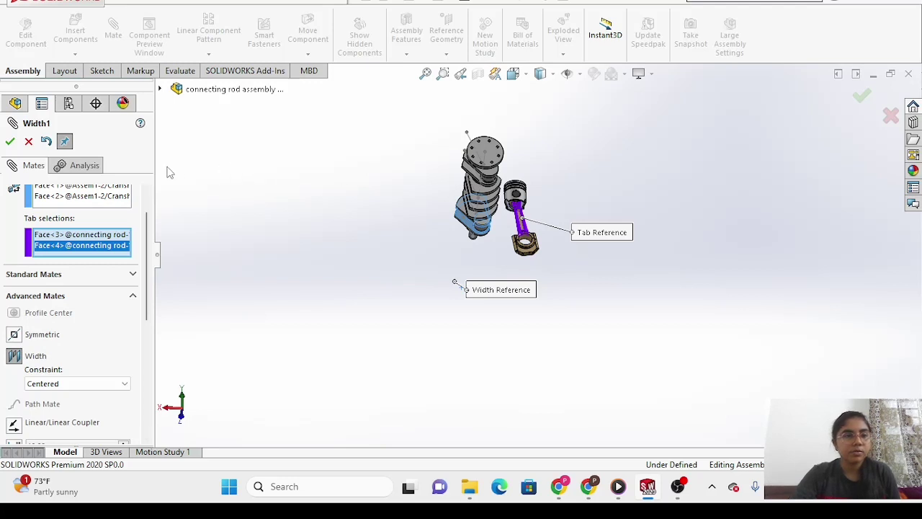
left_click(9, 141)
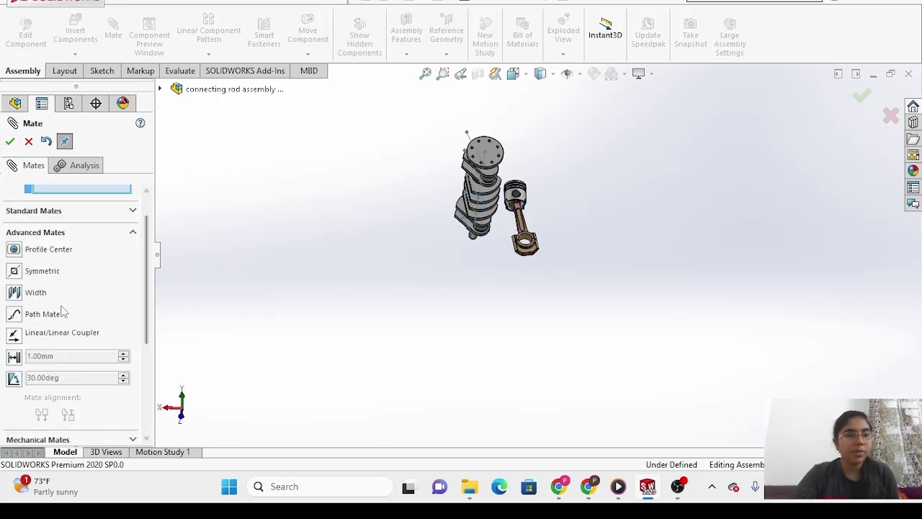
Mate the crankshaft's first crankpin Concentric with the inner bore face of the connecting rod cap.
scroll(78, 288, "up", 2)
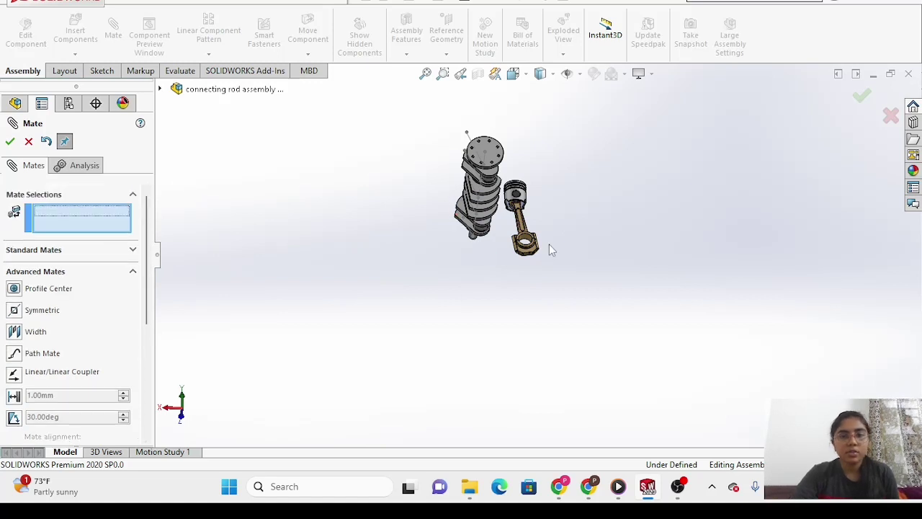
scroll(551, 243, "down", 3)
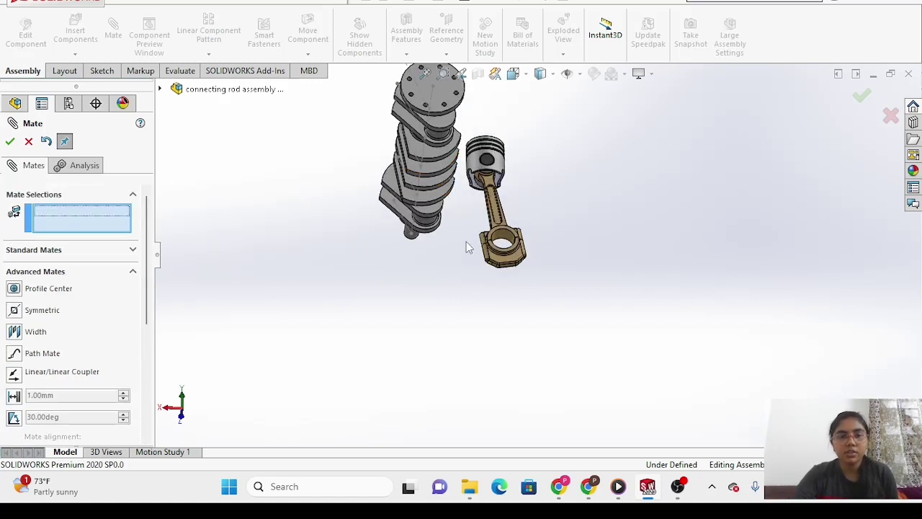
scroll(445, 252, "down", 4)
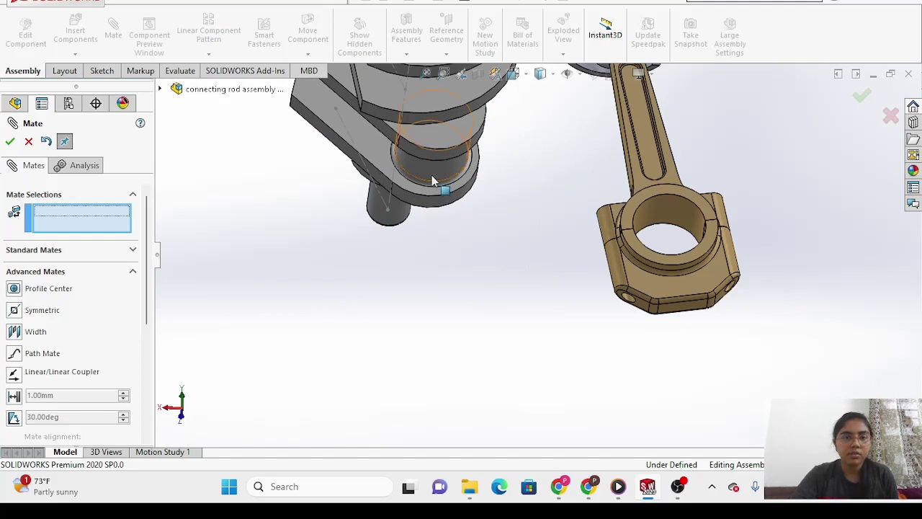
scroll(472, 247, "up", 6)
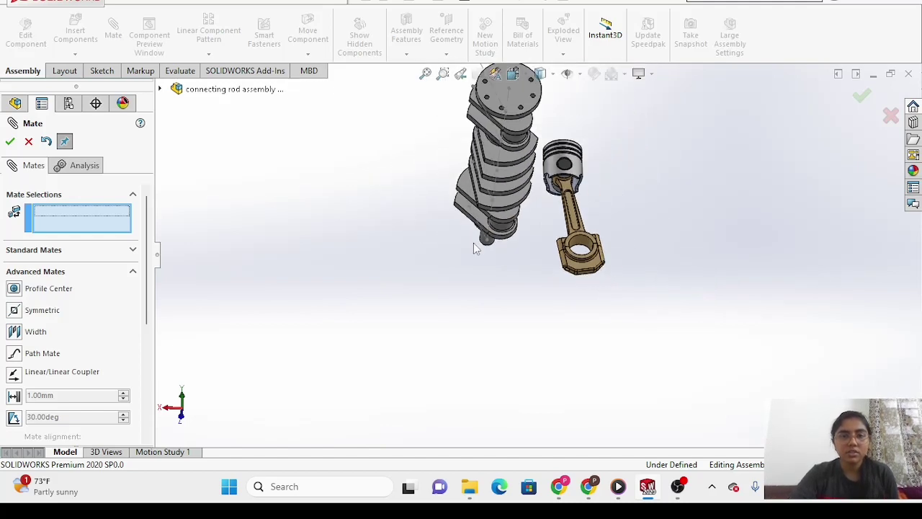
key("Right")
key("Right")
key("Right")
key("Right")
key("Right")
key("Right")
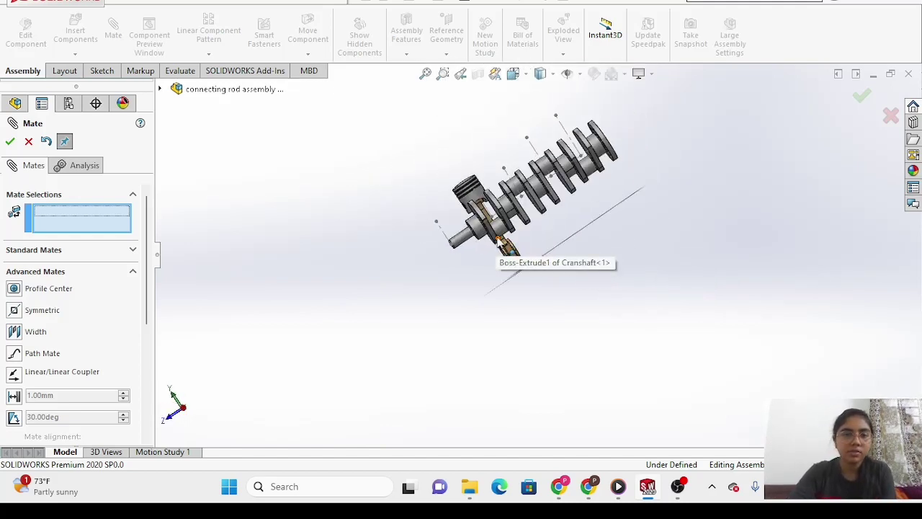
left_click(508, 234)
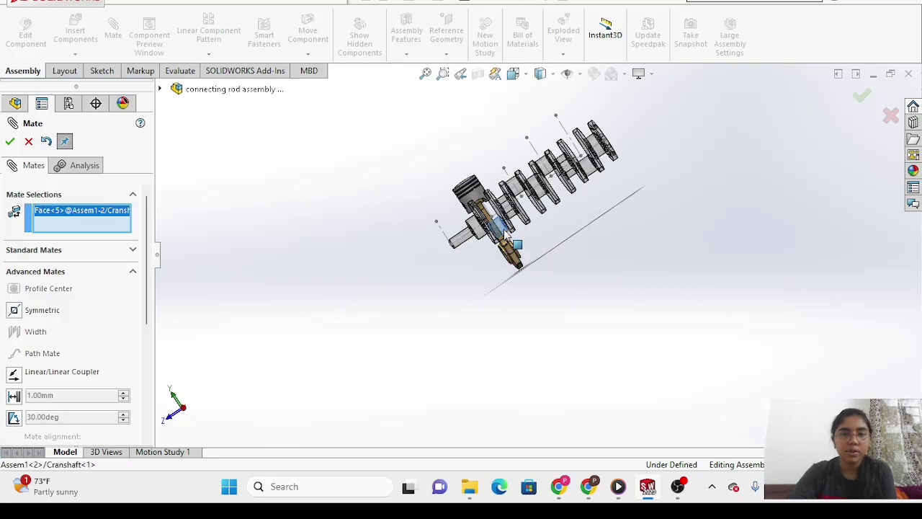
middle_click_drag(517, 229, 481, 282)
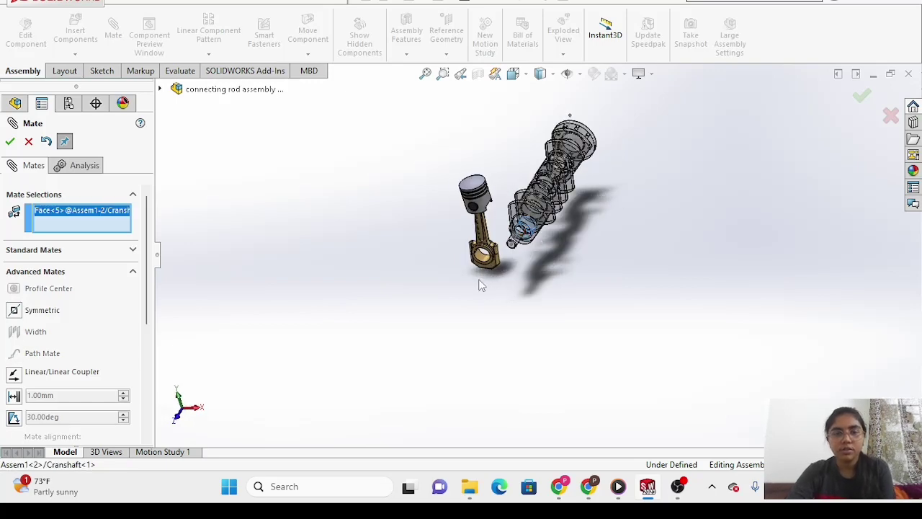
scroll(487, 263, "down", 5)
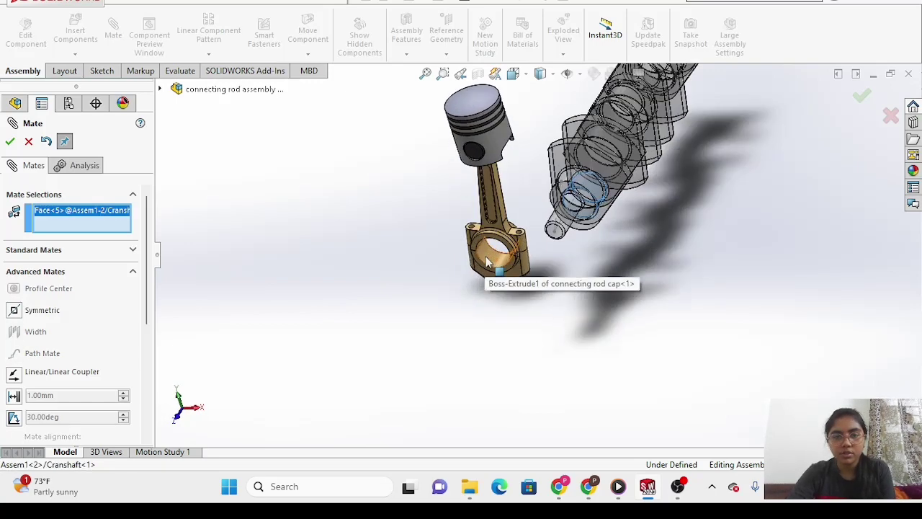
left_click(487, 257)
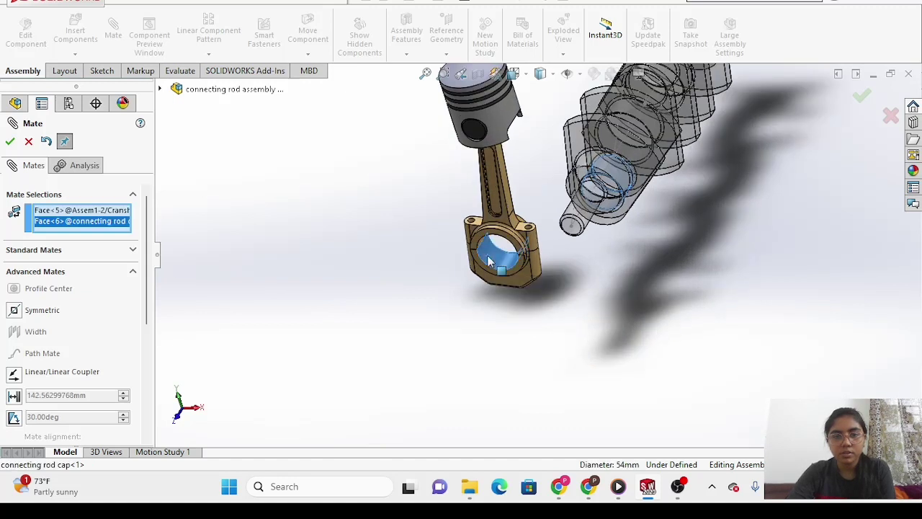
left_click(131, 251)
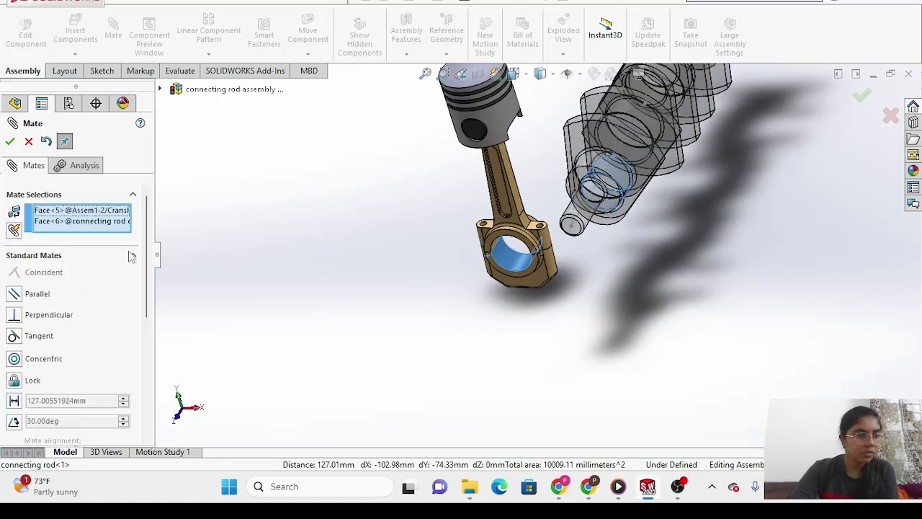
left_click(15, 359)
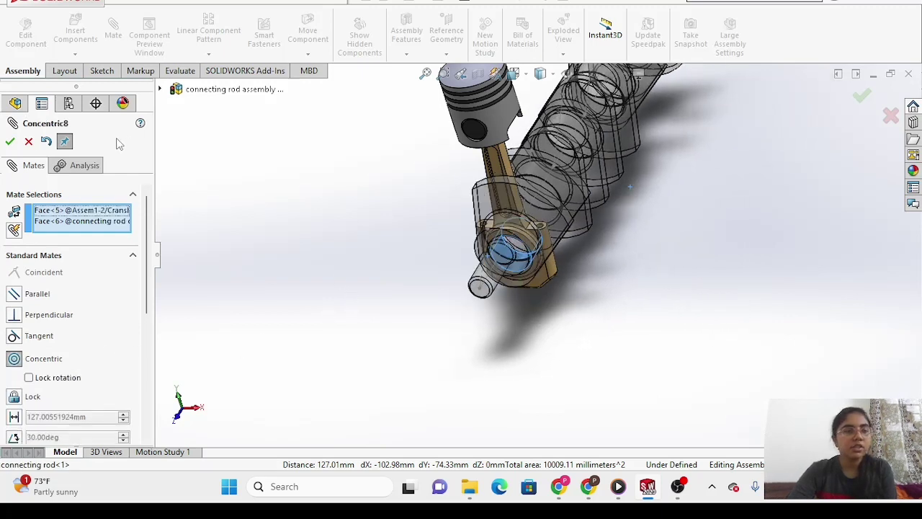
left_click(9, 142)
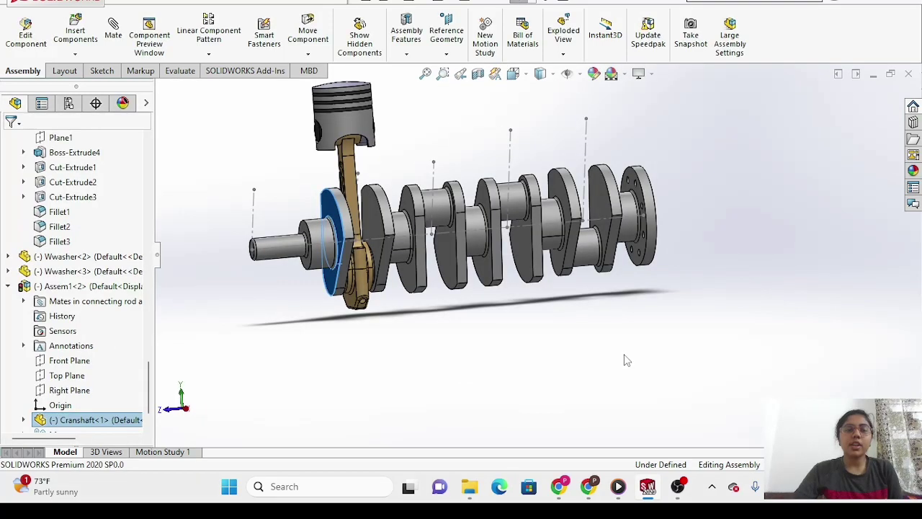
Start Copy with Mates and select the piston and the piston pin as components to copy.
left_click(232, 167)
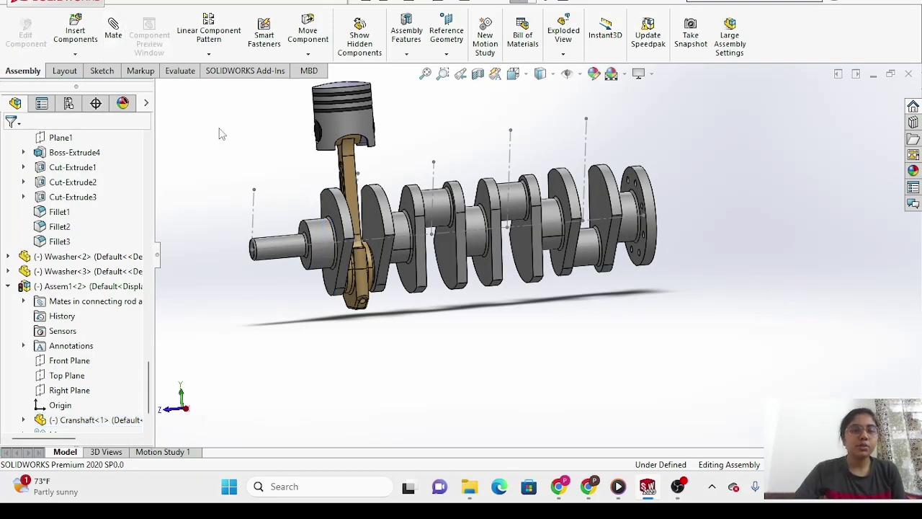
left_click(75, 55)
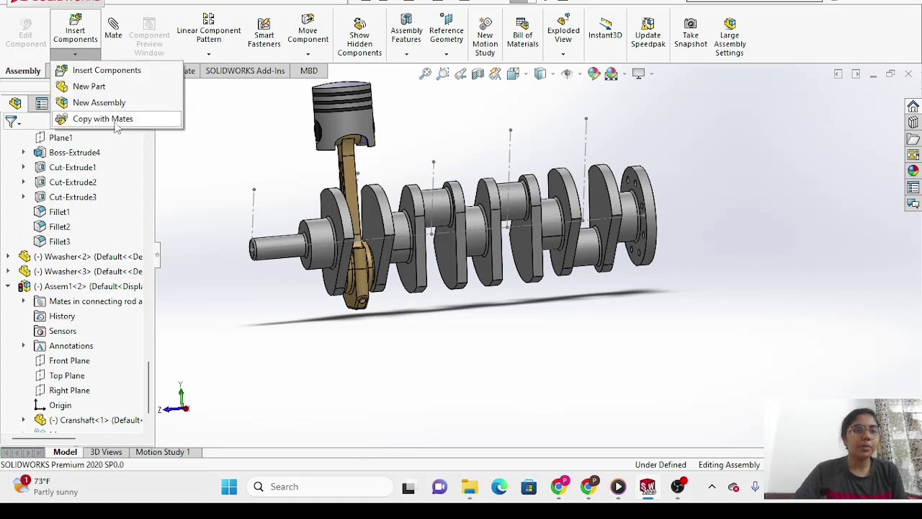
left_click(103, 123)
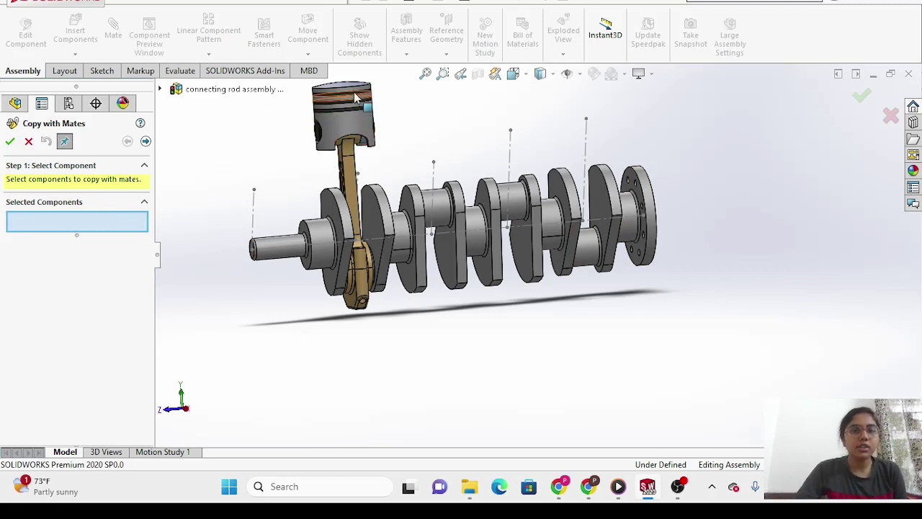
left_click(360, 124)
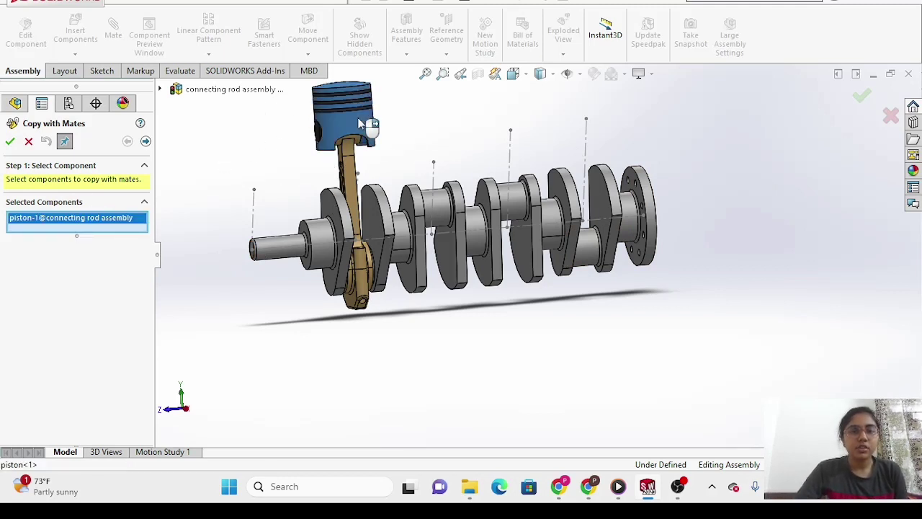
left_click(353, 93)
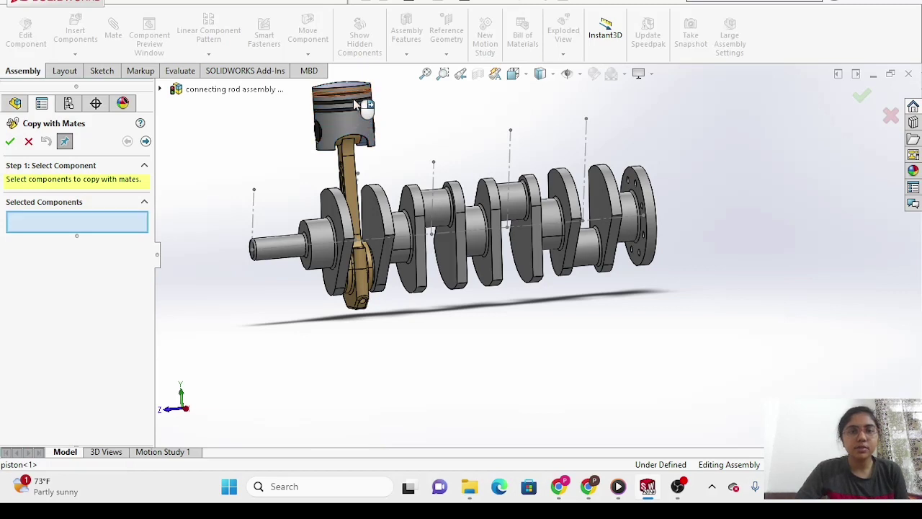
left_click(355, 107)
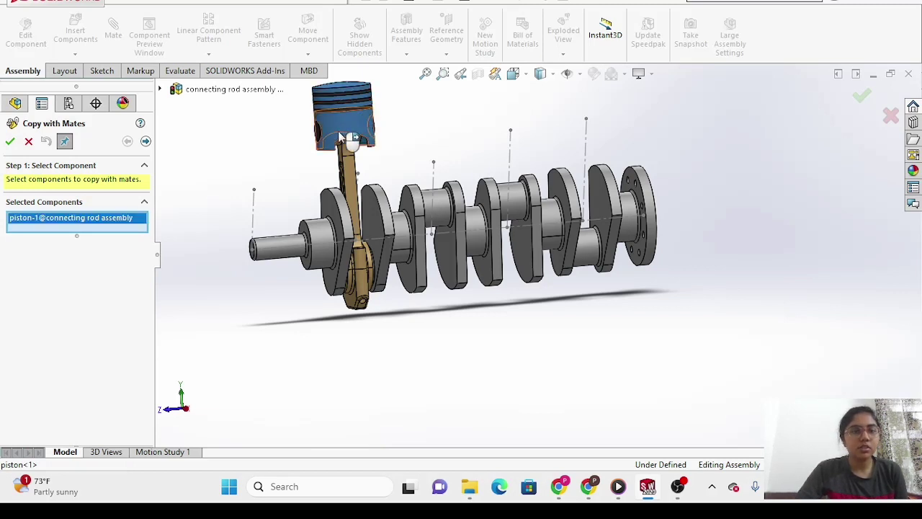
left_click(315, 126)
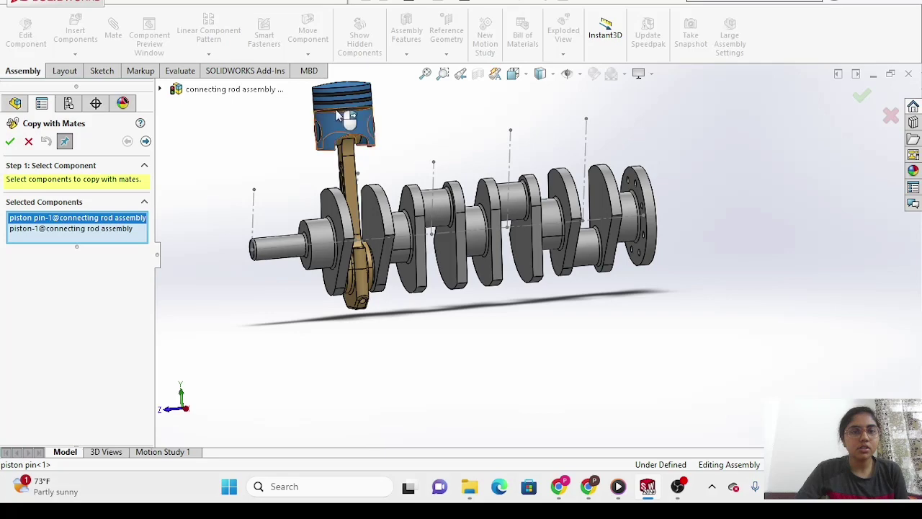
Add the three Wwasher rings in the piston's grooves to the components being copied with mates.
scroll(346, 115, "down", 3)
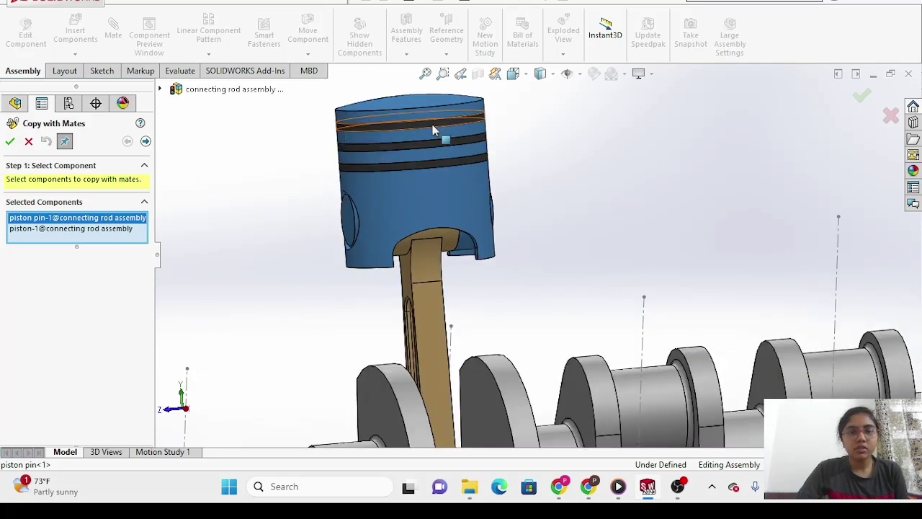
left_click(437, 132)
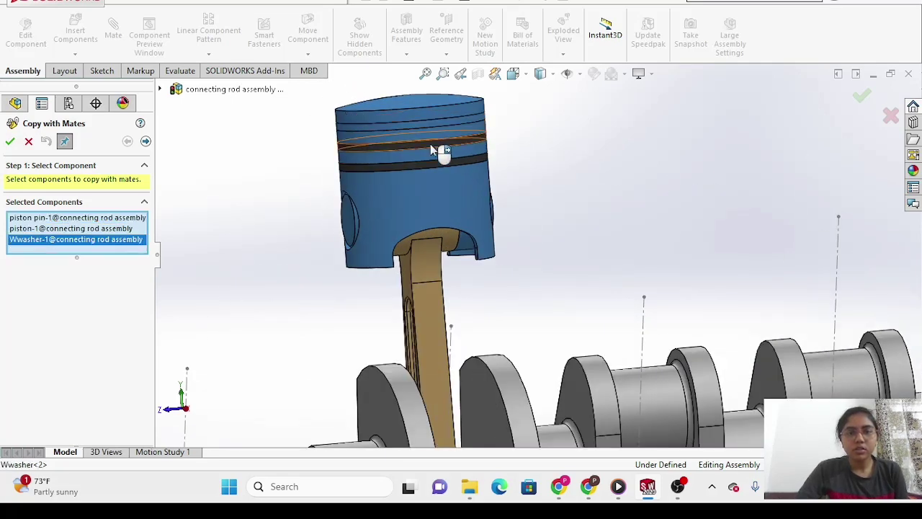
left_click(432, 146)
left_click(435, 166)
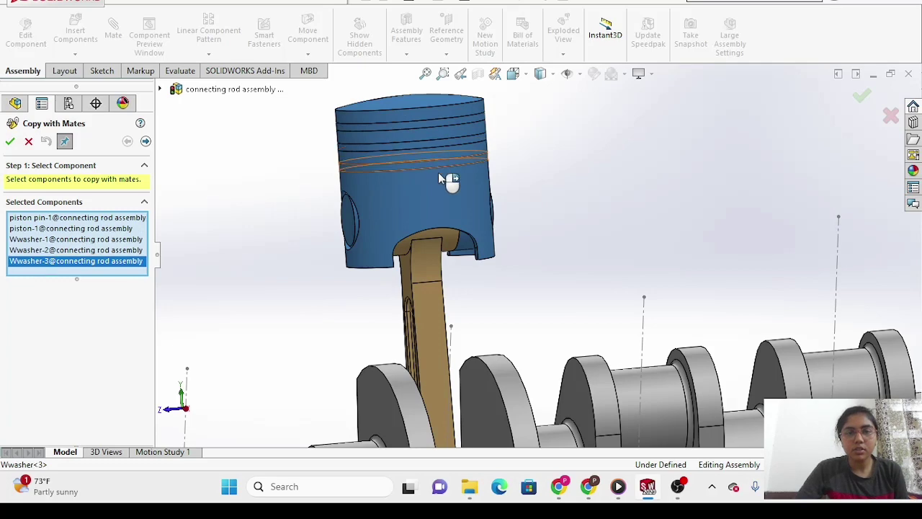
Include the connecting rod and the connecting rod cap in the Copy with Mates selection.
scroll(461, 180, "down", 2)
scroll(468, 184, "up", 1)
scroll(461, 177, "up", 2)
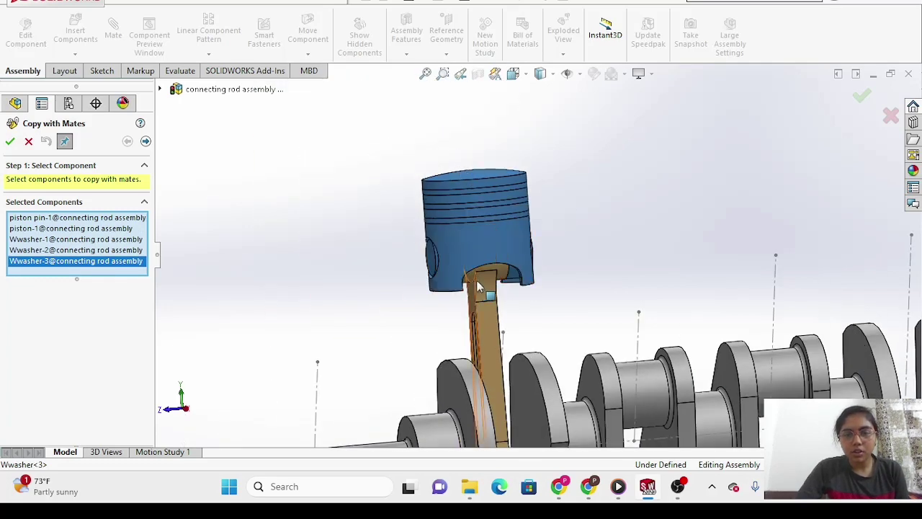
left_click(484, 286)
scroll(519, 294, "up", 3)
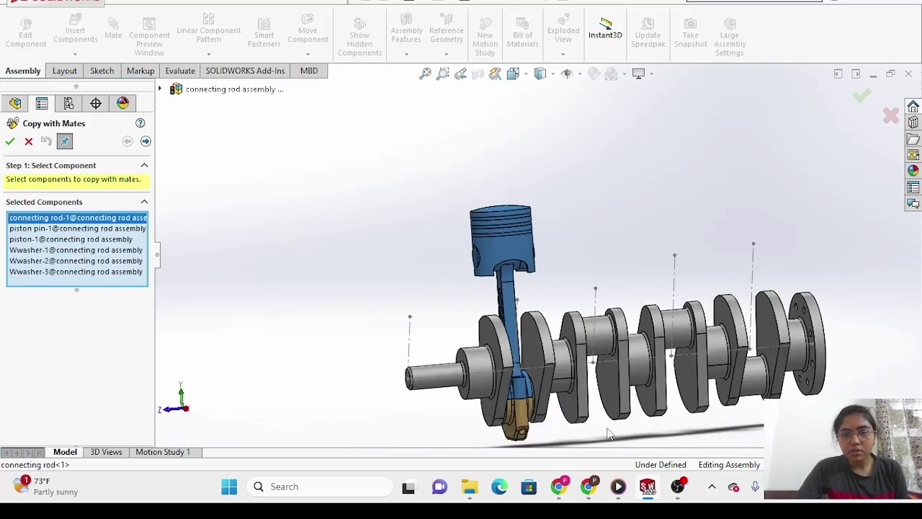
left_click(520, 430)
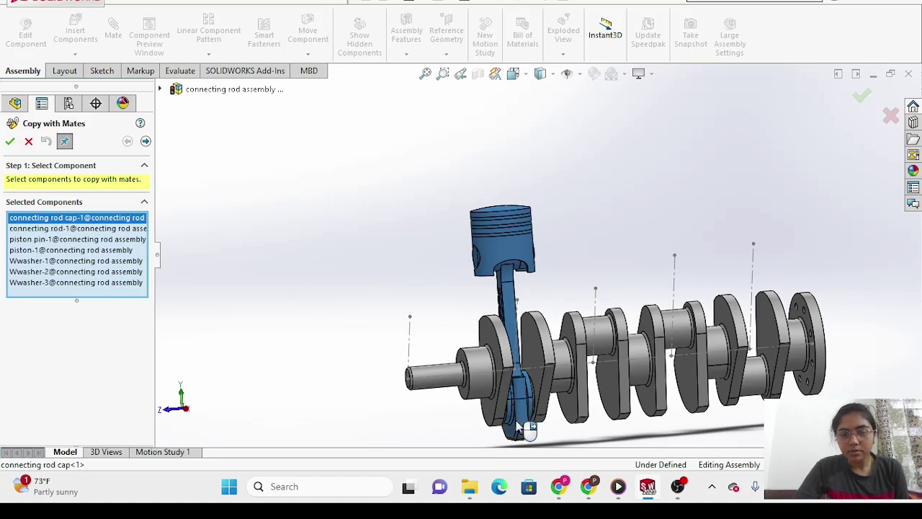
Set the two crankshaft web faces flanking the second crankpin as the copied set's Width1 references.
left_click(145, 142)
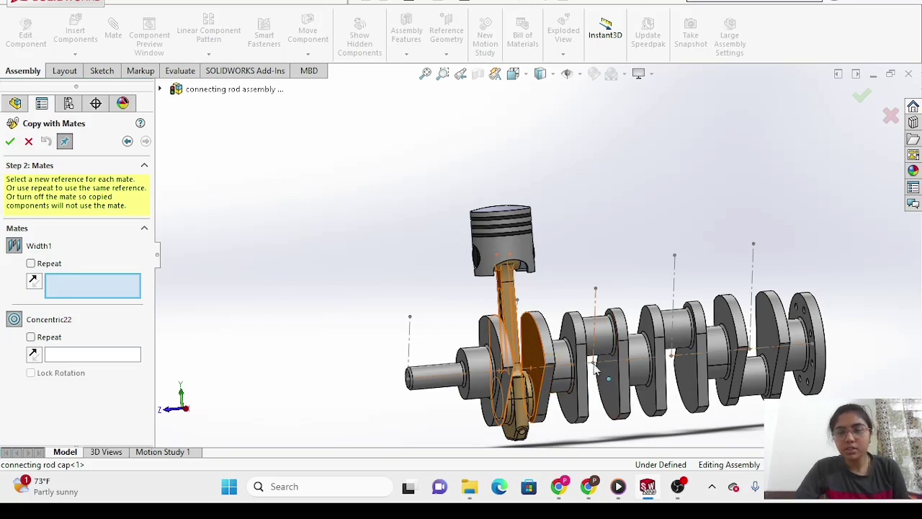
left_click(602, 387)
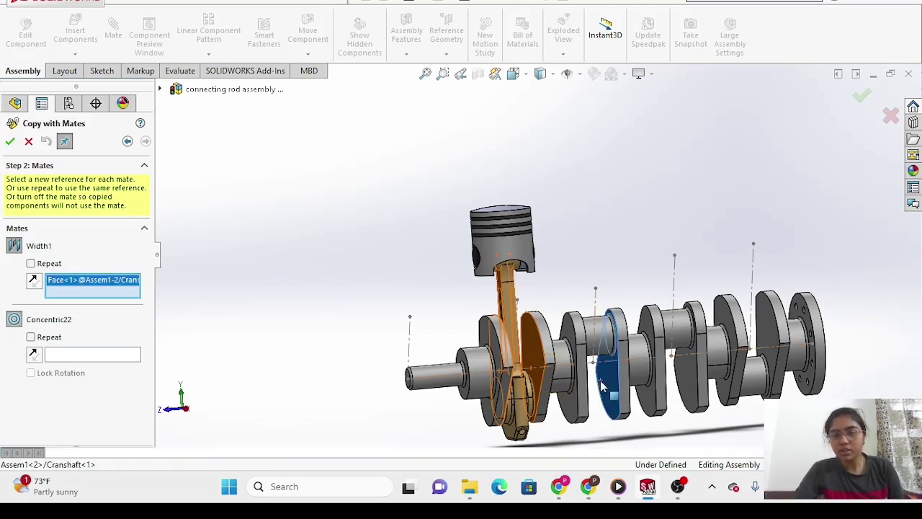
key("Left")
key("Left")
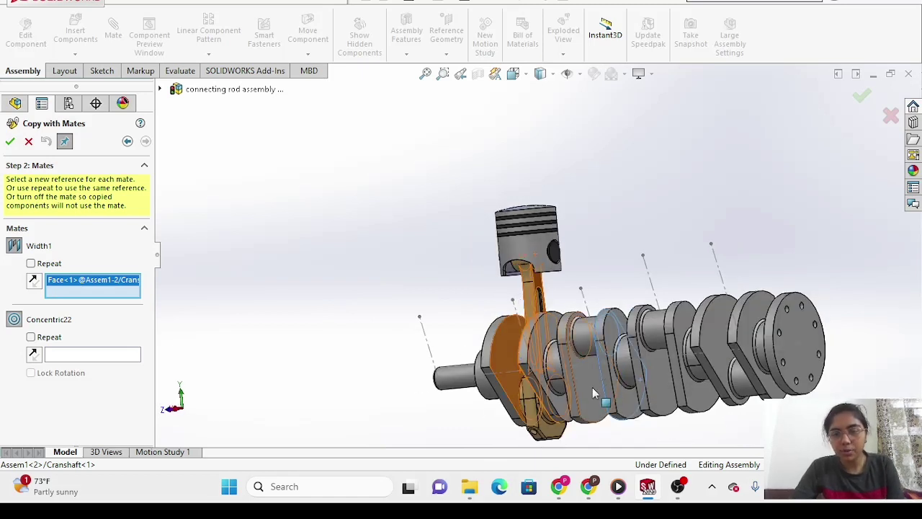
left_click(591, 388)
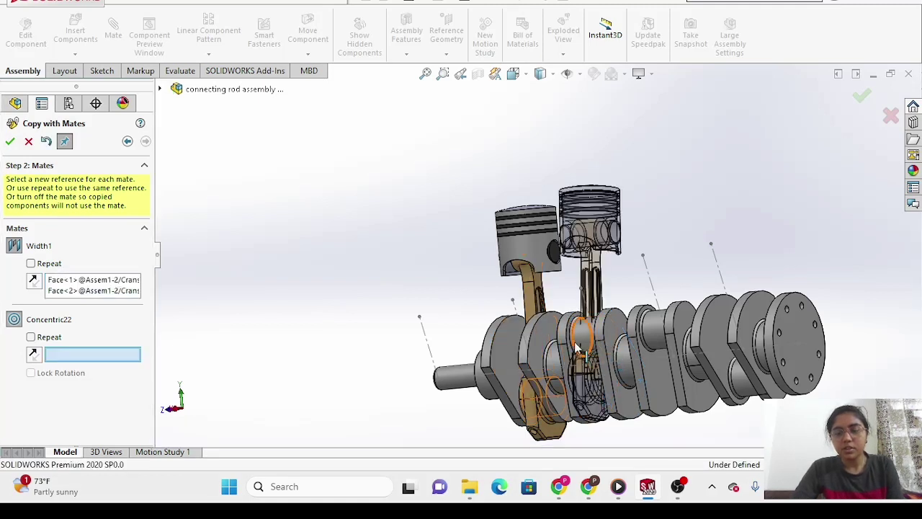
Use the second crankpin's cylindrical face as the Concentric22 reference and place the piston and rod copy.
key("Right")
key("Right")
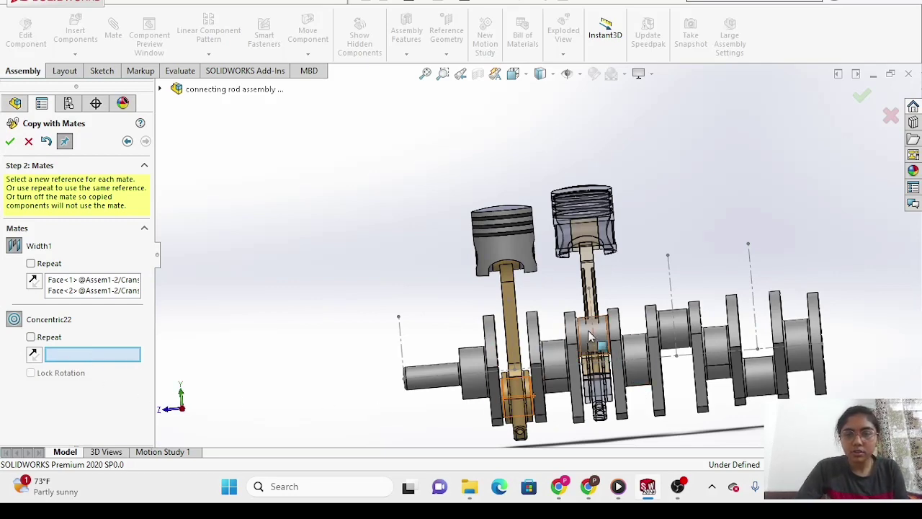
scroll(579, 349, "down", 3)
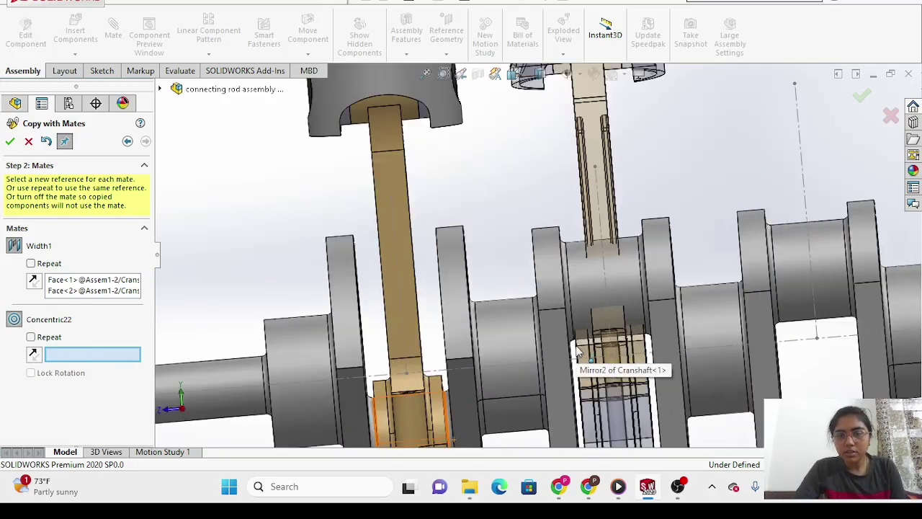
left_click(586, 294)
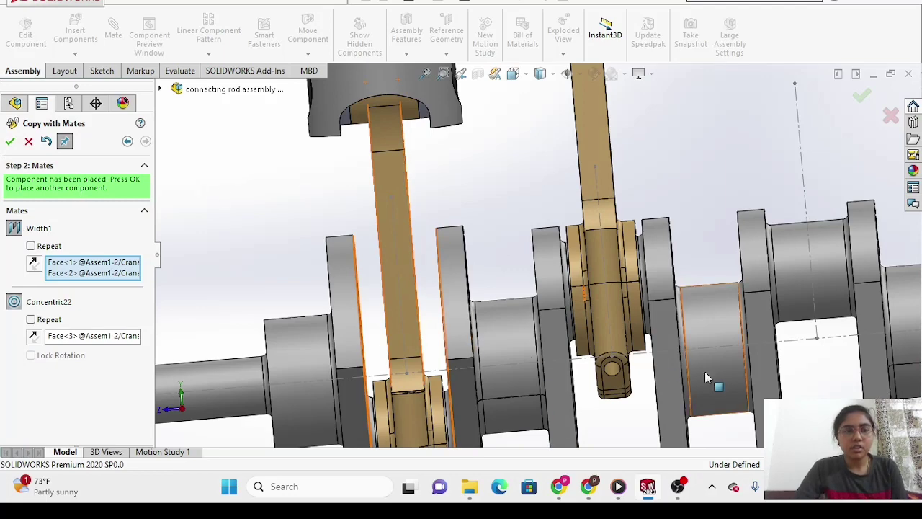
left_click(10, 142)
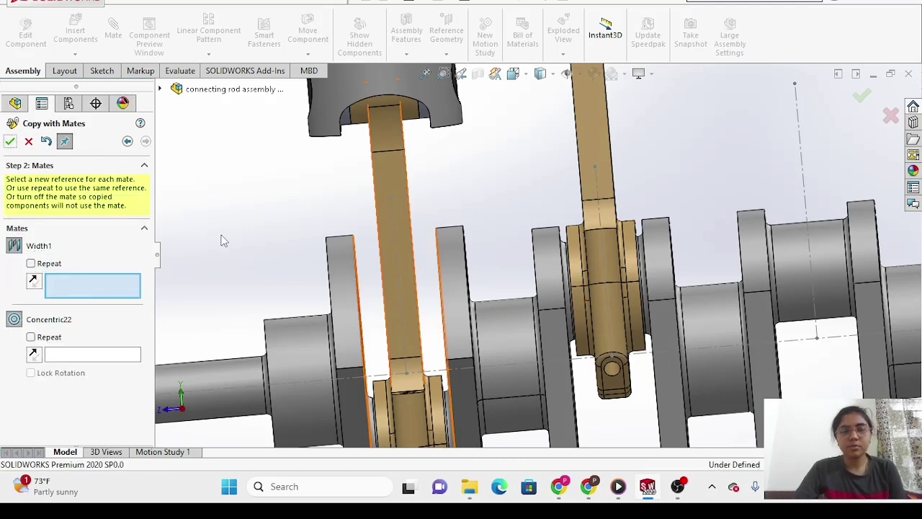
Set the facing crankshaft web faces around the third crankpin as the Width1 references for another copy.
scroll(223, 240, "down", 2)
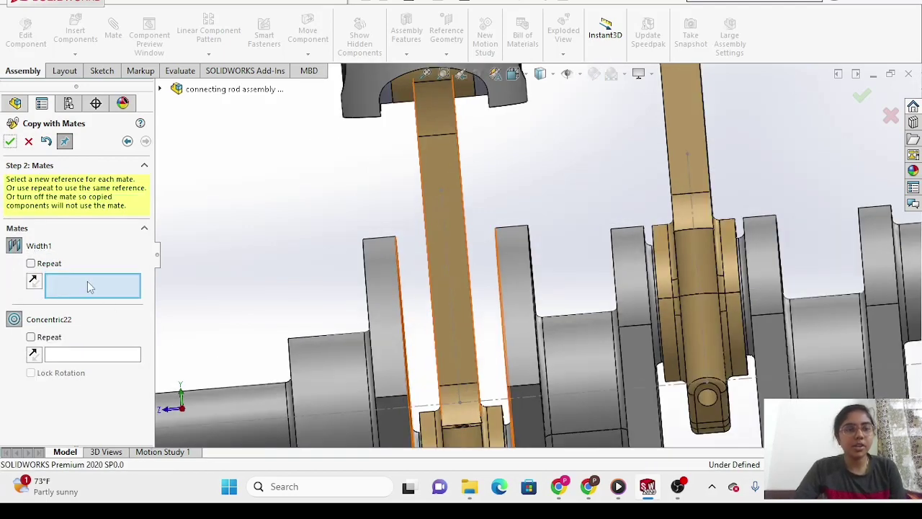
scroll(771, 282, "up", 3)
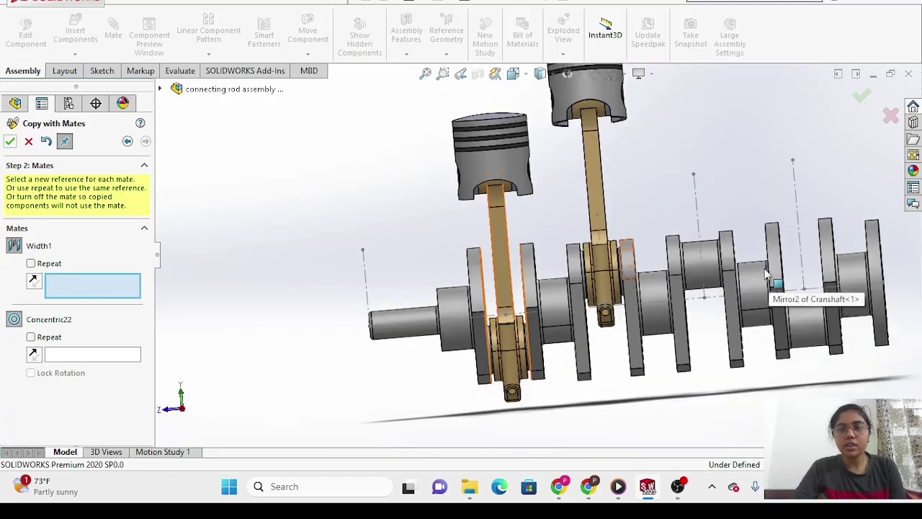
scroll(767, 274, "up", 2)
scroll(767, 272, "down", 1)
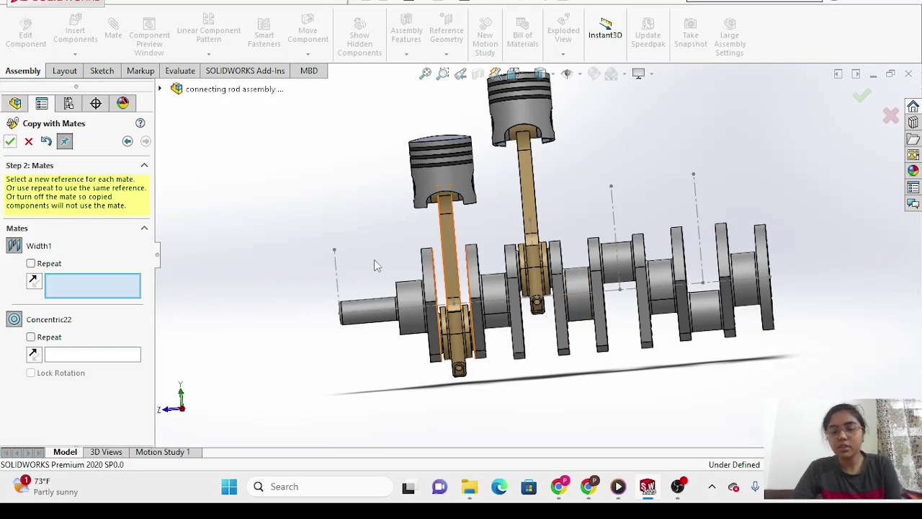
key("Left")
key("Left")
key("Right")
key("Right")
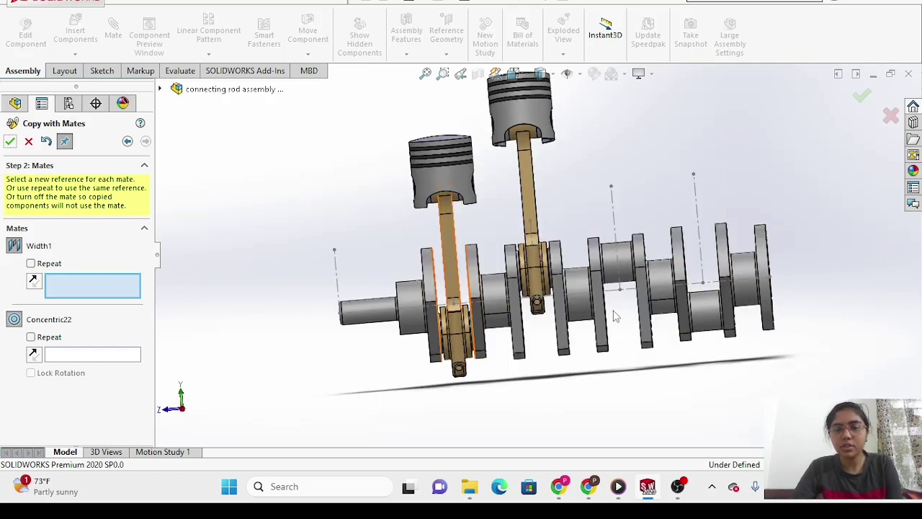
key("Left")
key("Left")
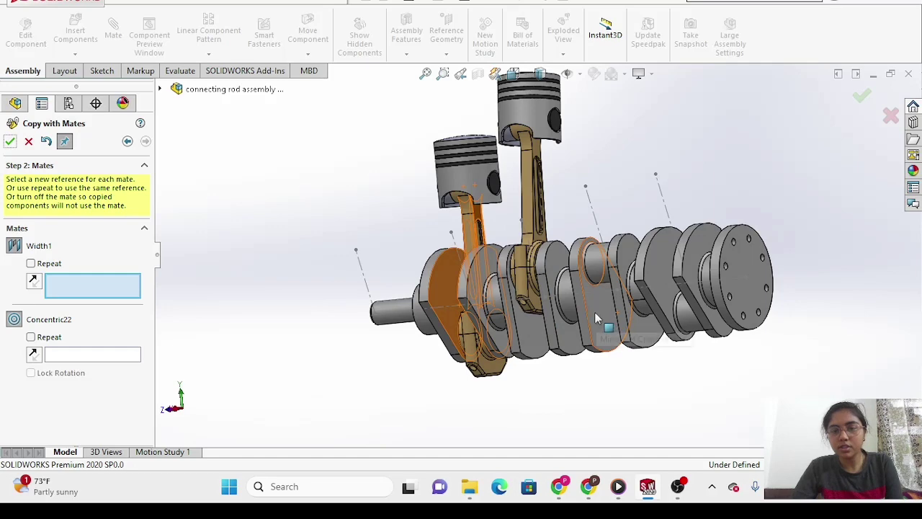
left_click(595, 318)
key("Left")
key("Left")
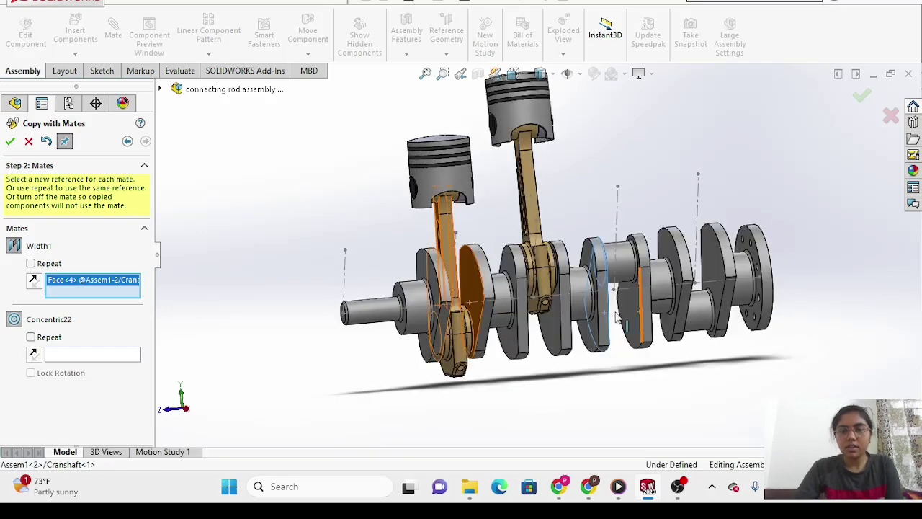
left_click(618, 307)
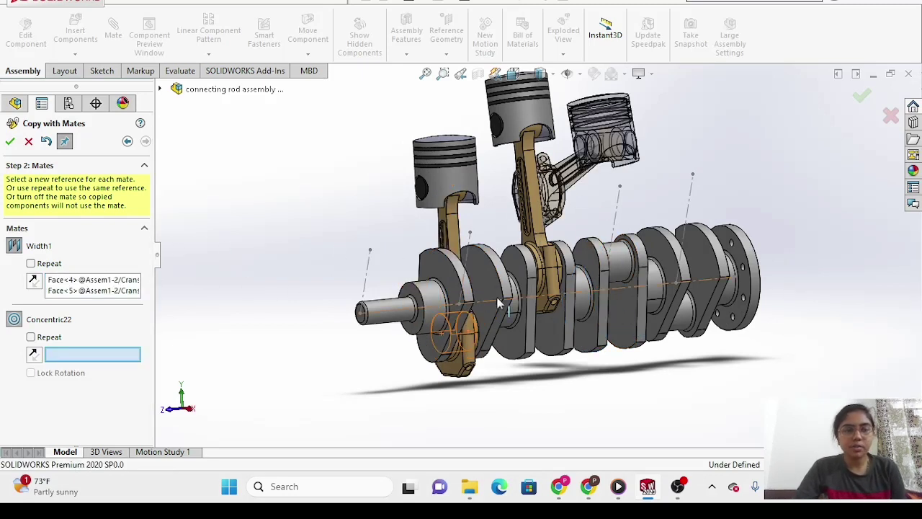
Use the third crankpin's cylindrical face as the Concentric22 reference and place the copy there.
left_click(614, 264)
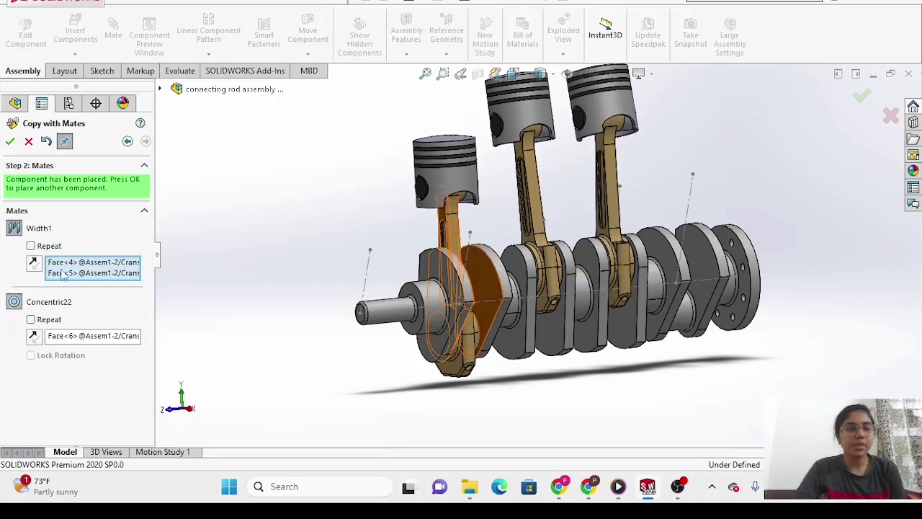
middle_click_drag(679, 423, 724, 384)
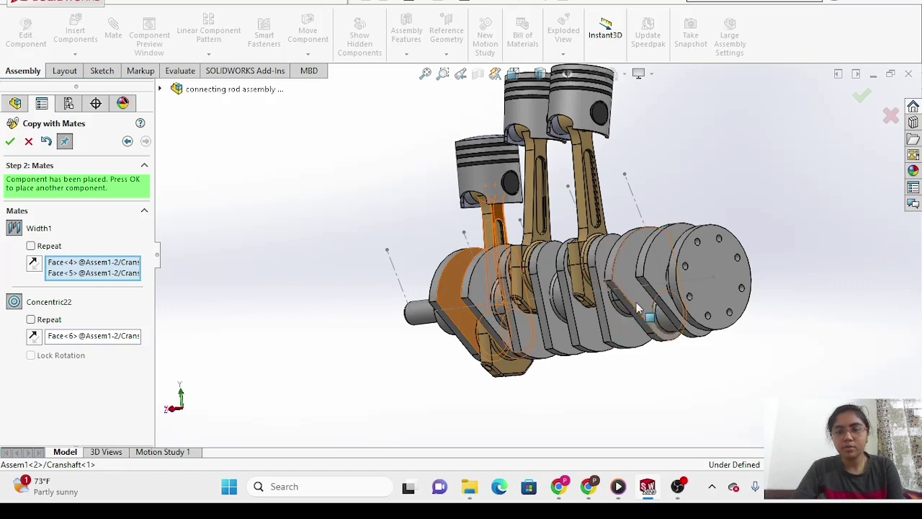
scroll(637, 307, "down", 4)
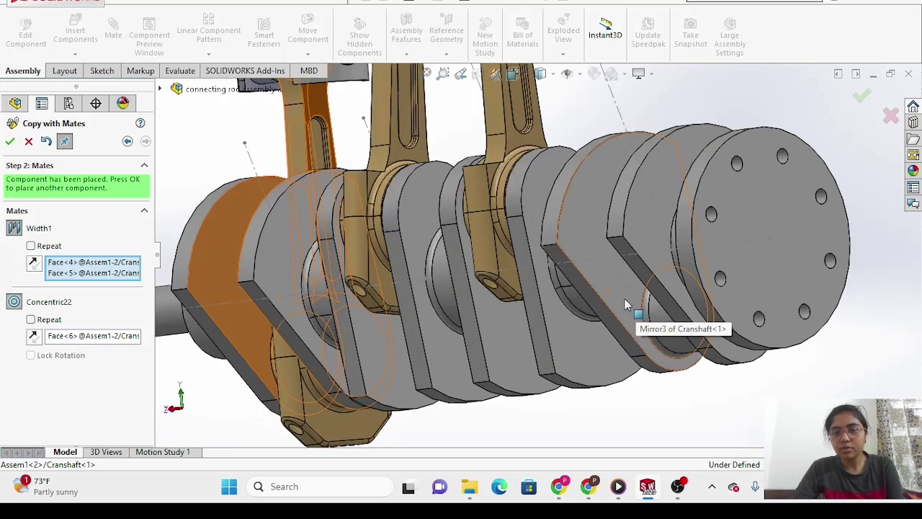
scroll(624, 299, "up", 5)
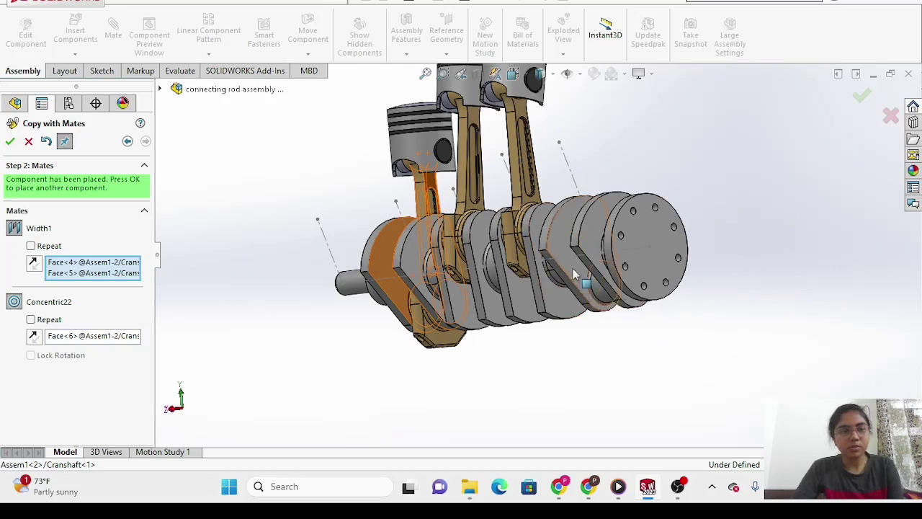
key("Right")
key("Right")
key("Right")
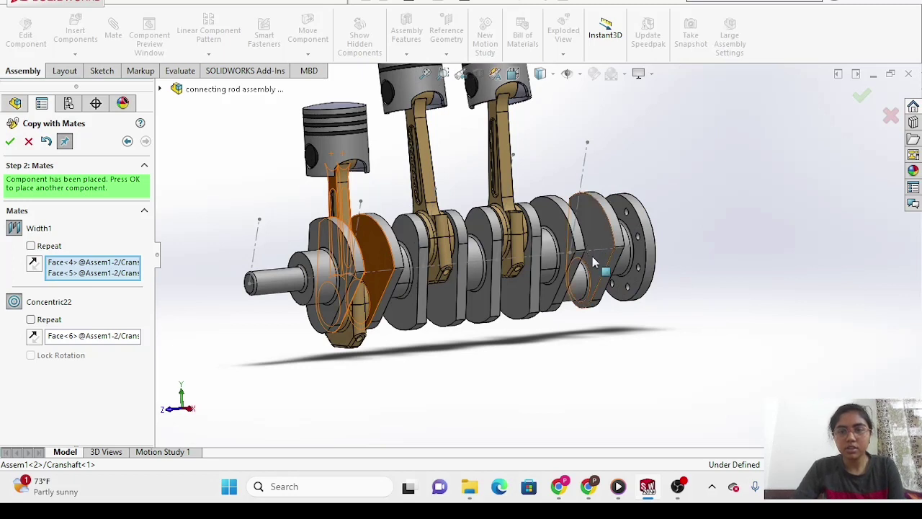
left_click(592, 264)
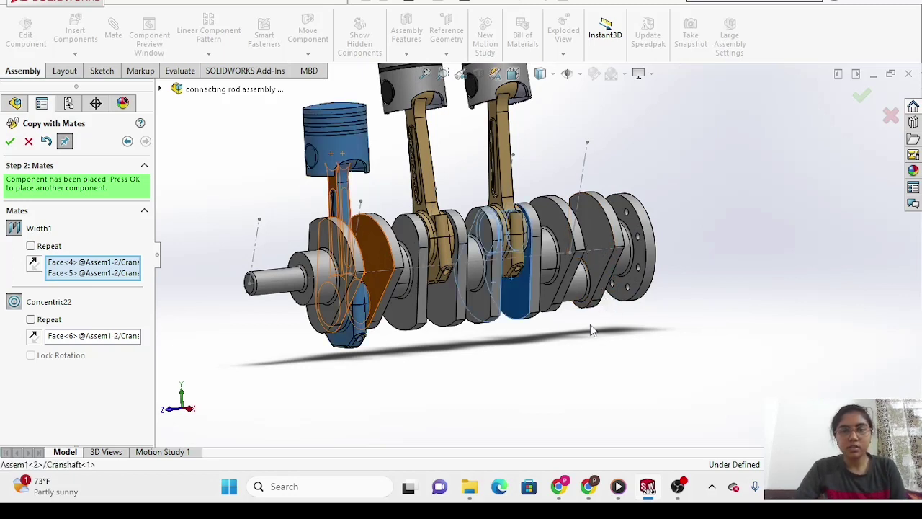
key("Return")
Set the two web faces flanking the fourth crankpin as the next copy's Width1 references.
middle_click_drag(581, 337, 479, 301)
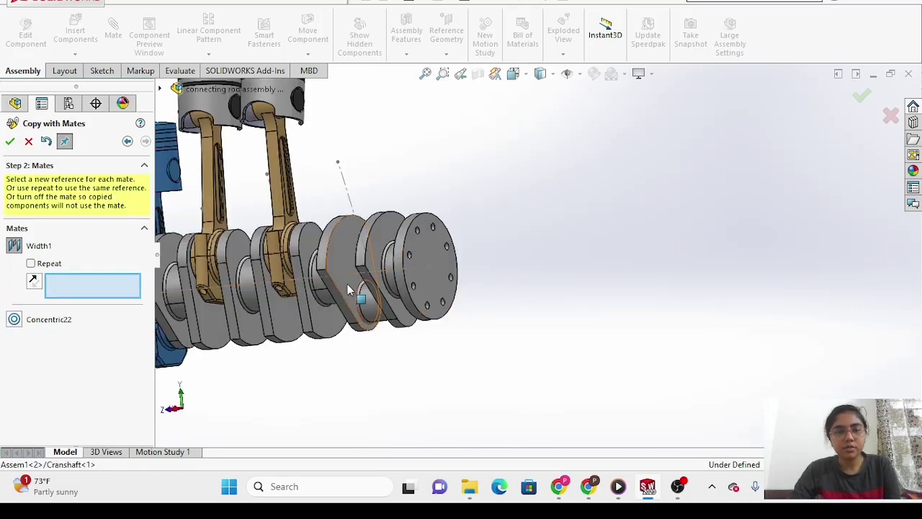
left_click(348, 289)
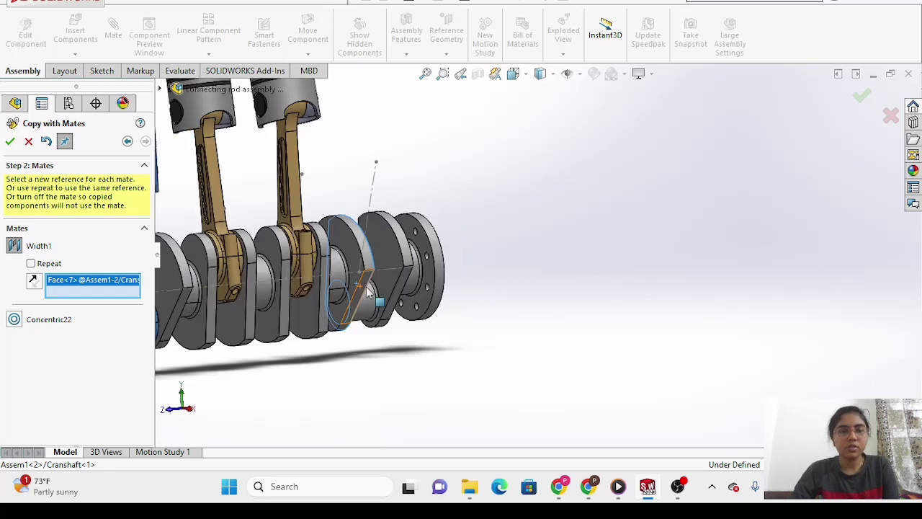
left_click(378, 275)
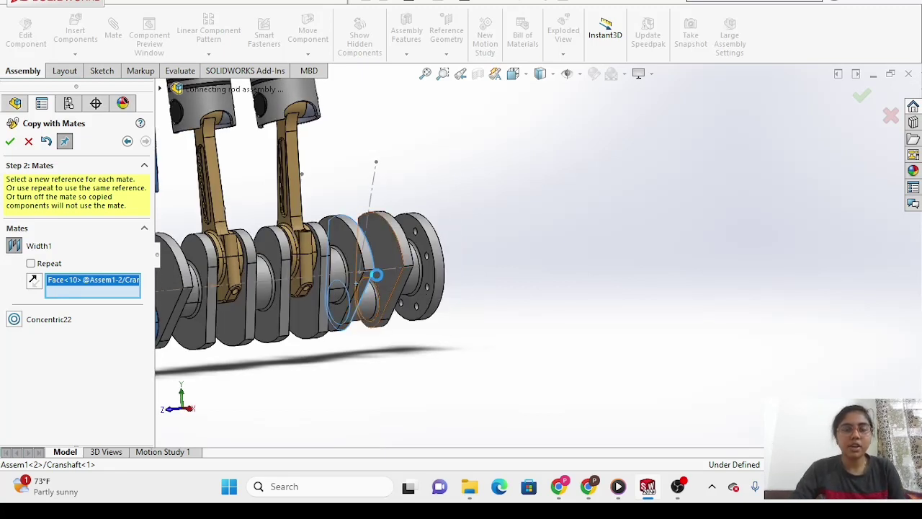
left_click(379, 279)
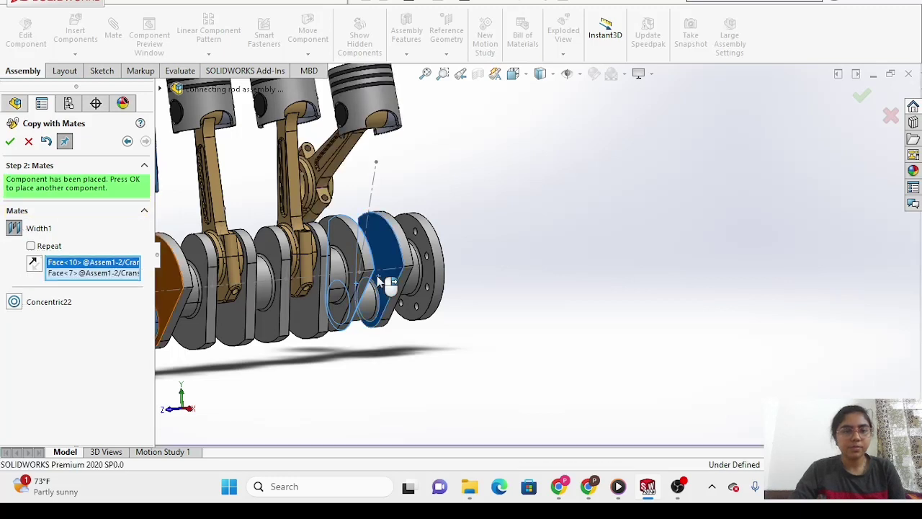
Turn the Concentric22 mate on, reference the fourth crankpin's cylindrical face, and place the last copy with Copy with Mates.
key("ctrl+4")
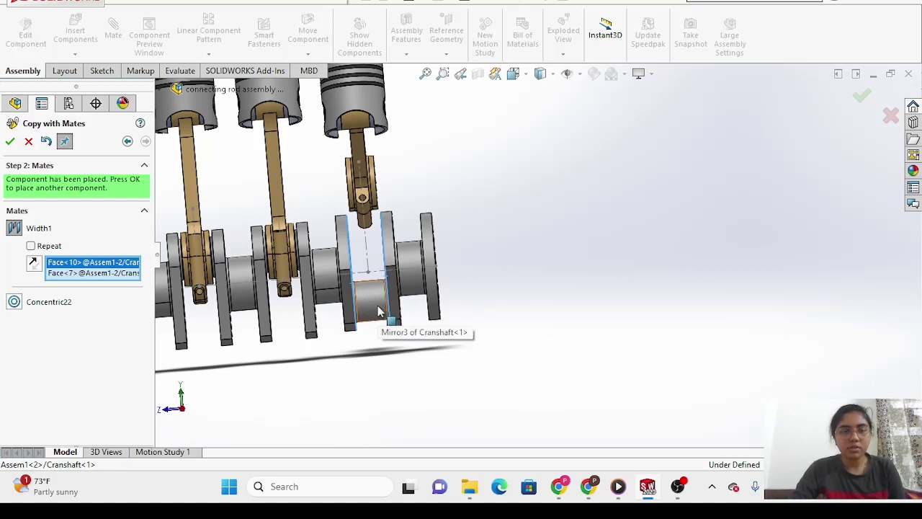
left_click(379, 310)
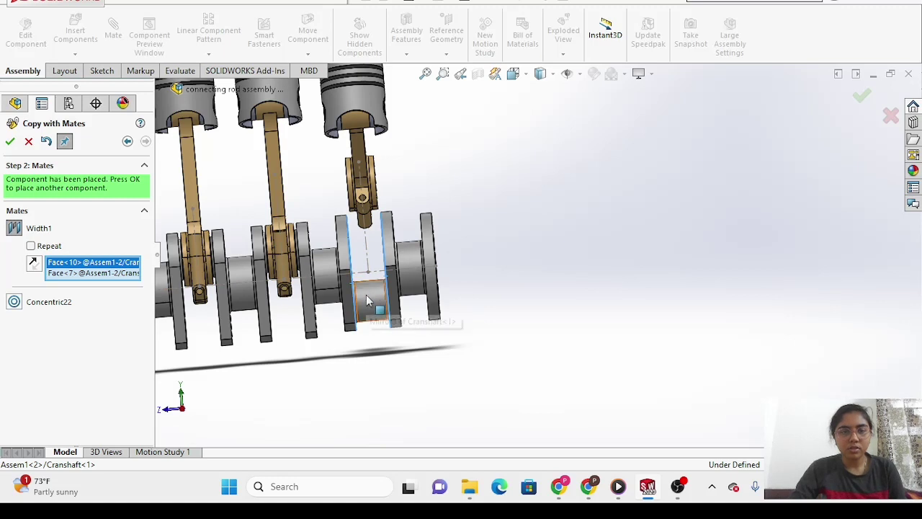
left_click(16, 303)
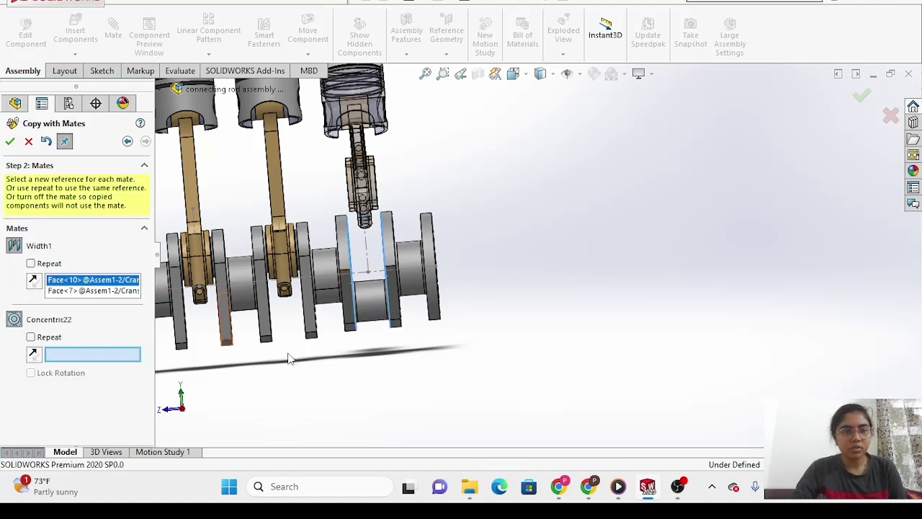
left_click(373, 301)
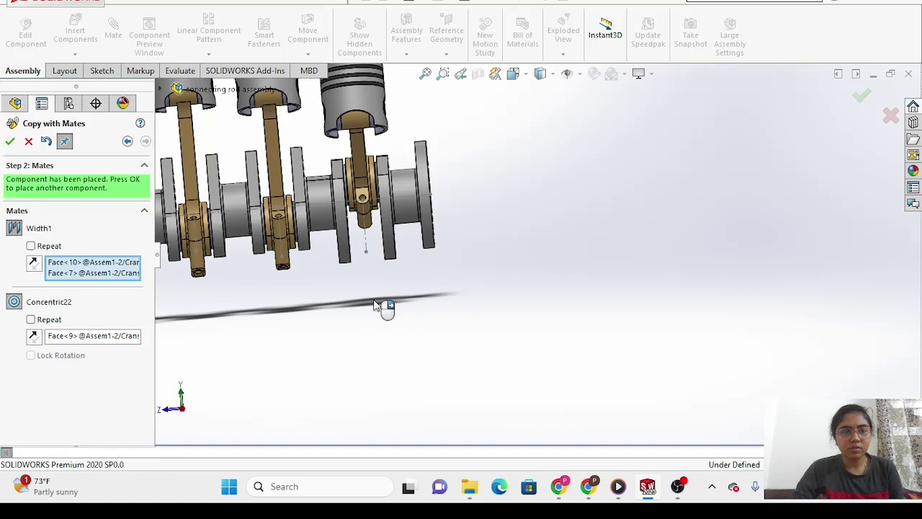
left_click(10, 141)
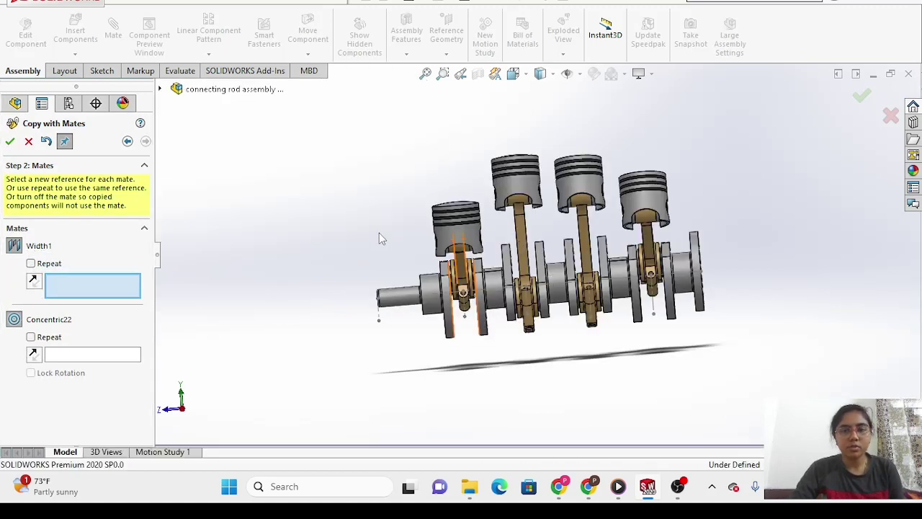
left_click(9, 142)
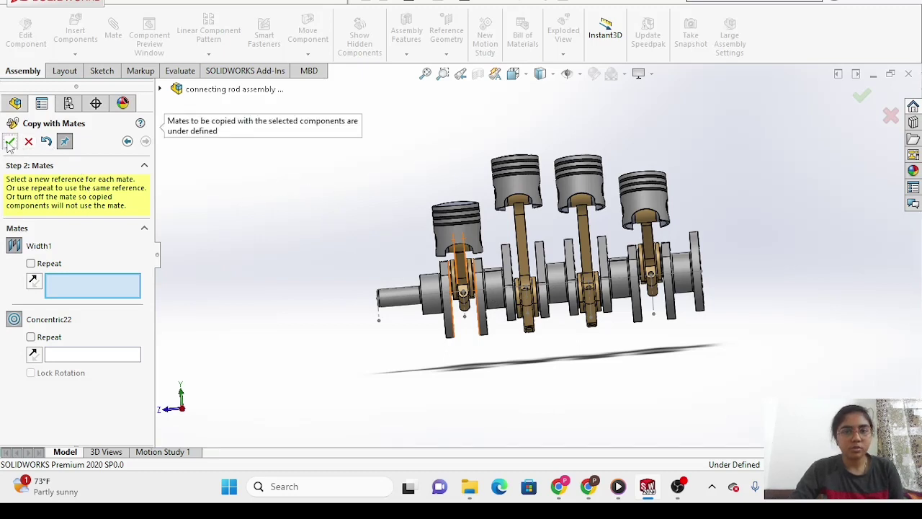
left_click(9, 142)
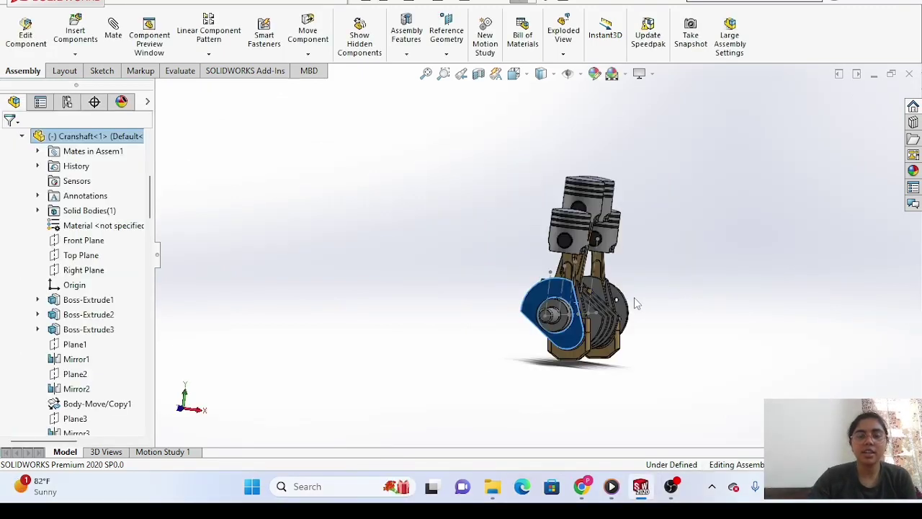
Rotate the crankshaft by its front web to check how the four pistons and connecting rods move.
left_click(569, 291)
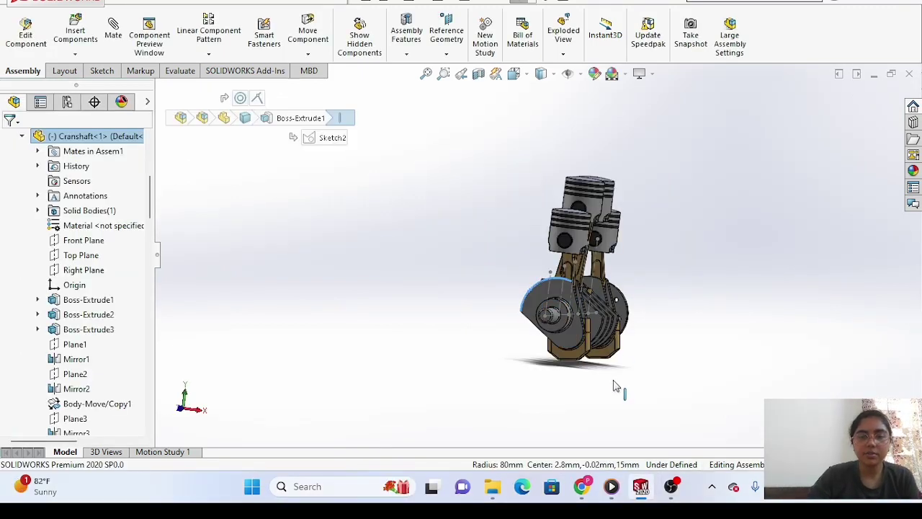
left_click_drag(617, 385, 832, 368)
middle_click_drag(832, 369, 580, 378)
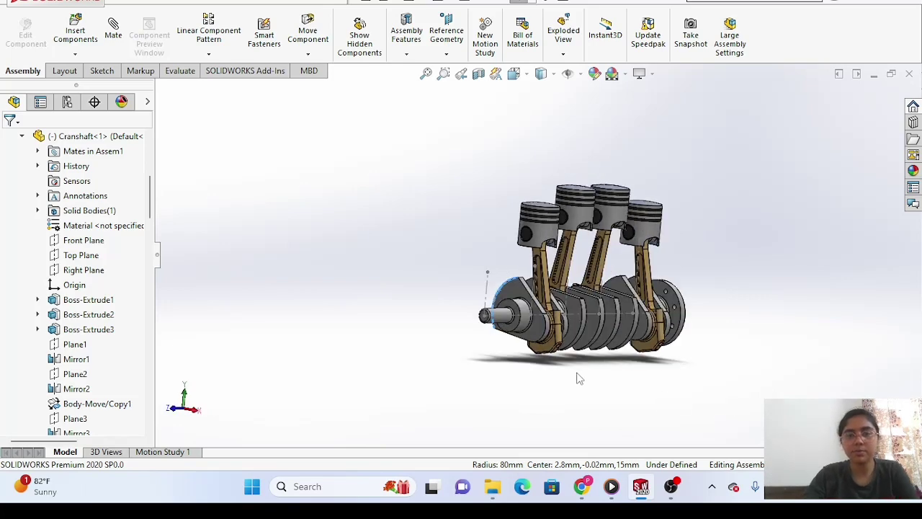
left_click(512, 290)
left_click_drag(562, 332, 576, 298)
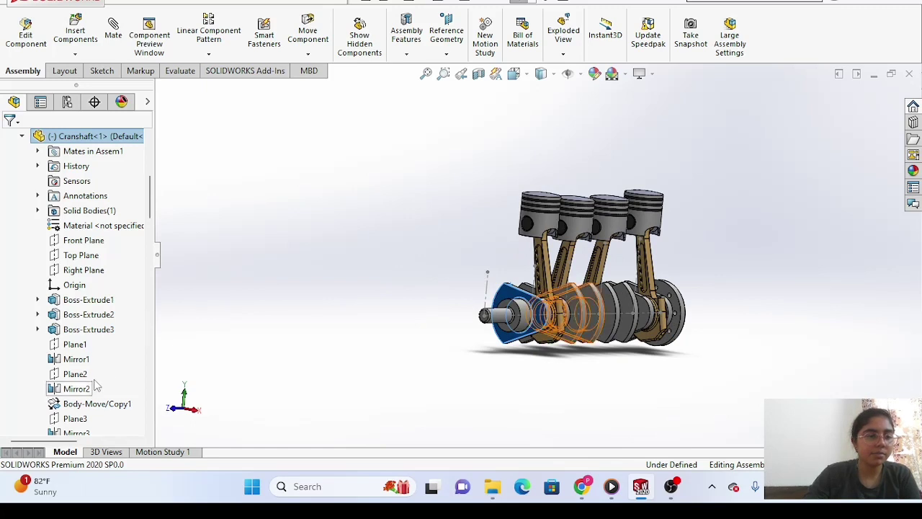
Hide Sketch4 of the crankshaft subassembly so its construction lines do not show in the engine assembly.
scroll(79, 387, "down", 3)
left_click(66, 422)
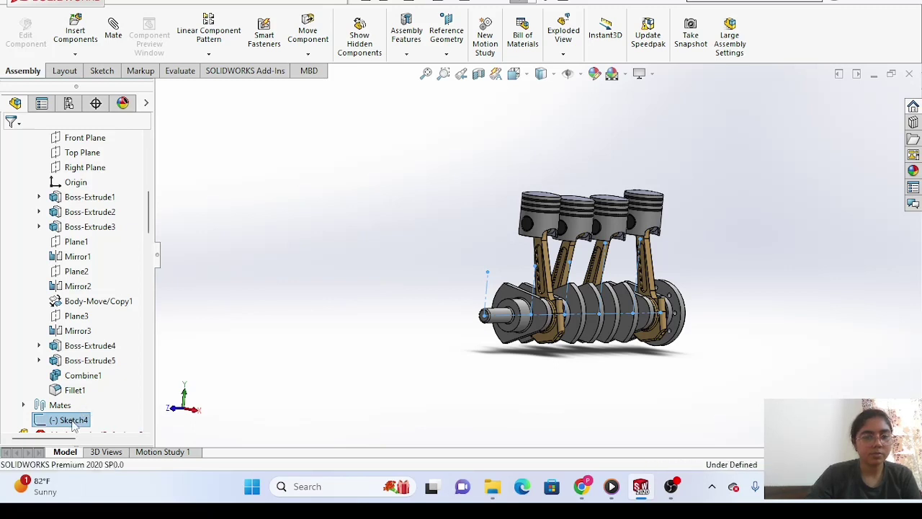
double_click(72, 424)
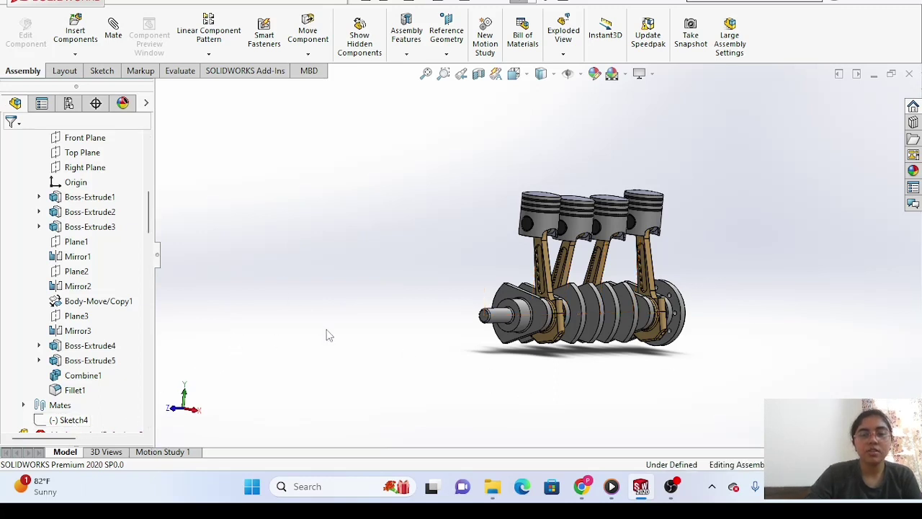
Turn the crankshaft by its front web through several positions to check the motion of all four pistons.
left_click(536, 302)
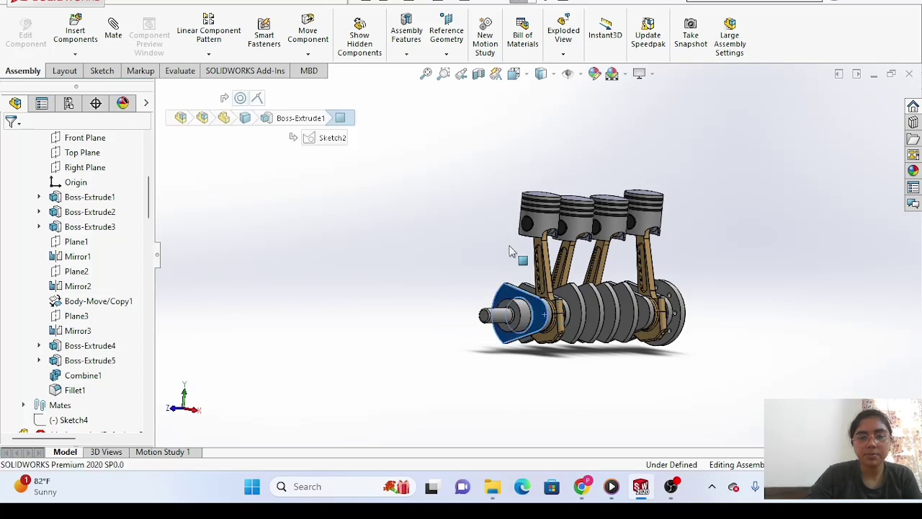
left_click_drag(402, 217, 452, 233)
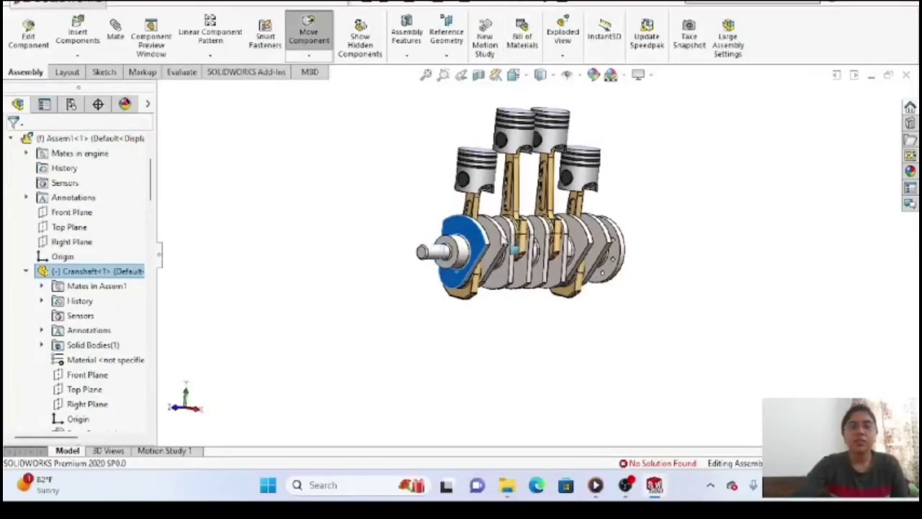
left_click_drag(504, 302, 494, 288)
key("Escape")
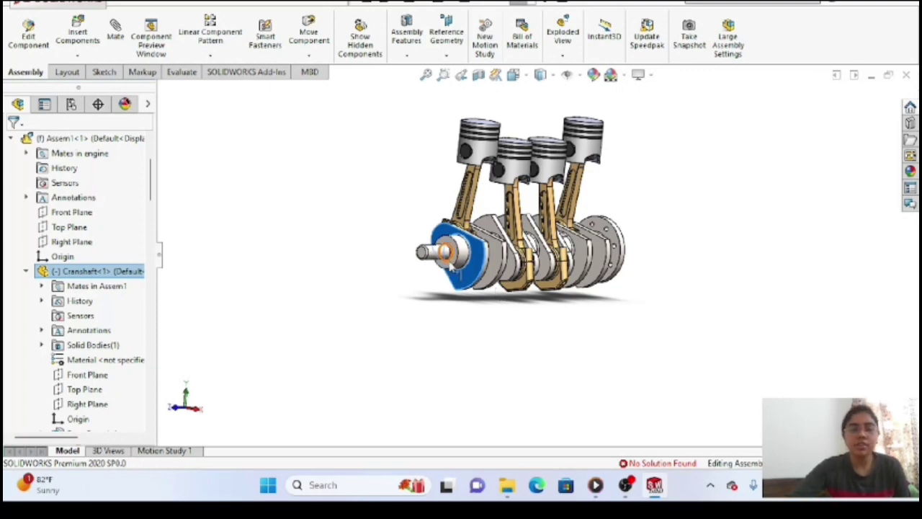
left_click_drag(478, 292, 426, 225)
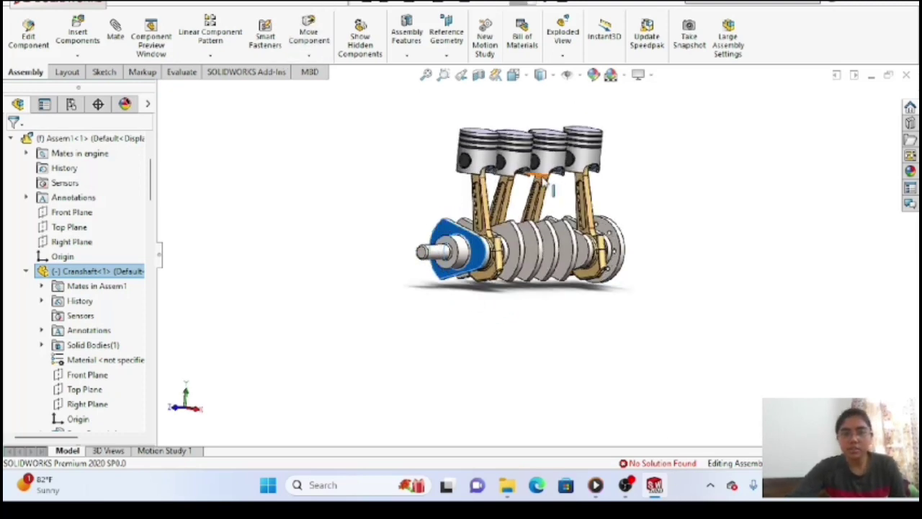
Examine the engine from a closer, more side-on angle while turning the crankshaft again by its front web.
scroll(546, 185, "down", 2)
right_click(328, 378)
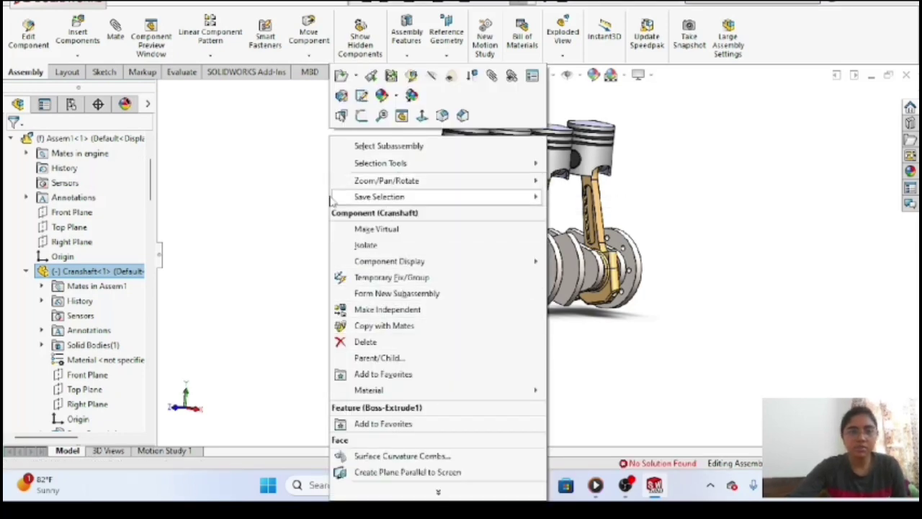
left_click(224, 230)
right_click(239, 216)
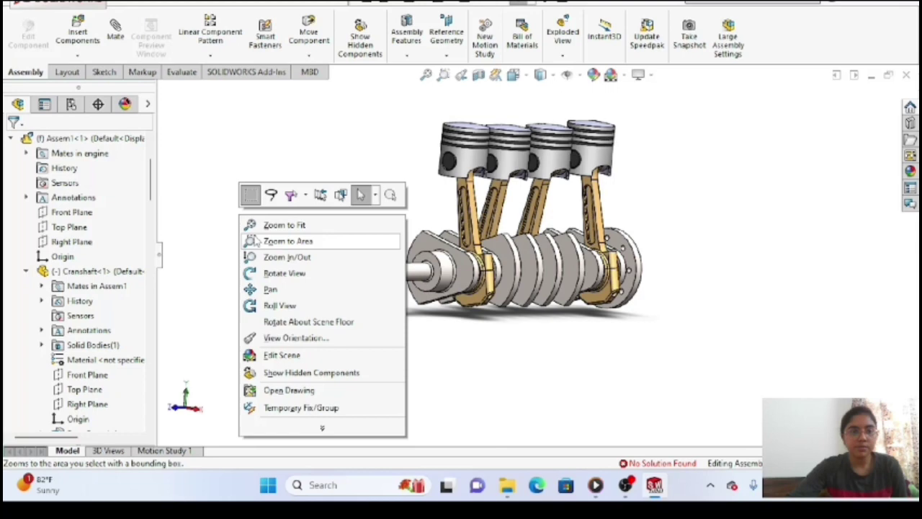
left_click(272, 272)
left_click_drag(313, 283, 301, 281)
right_click(276, 212)
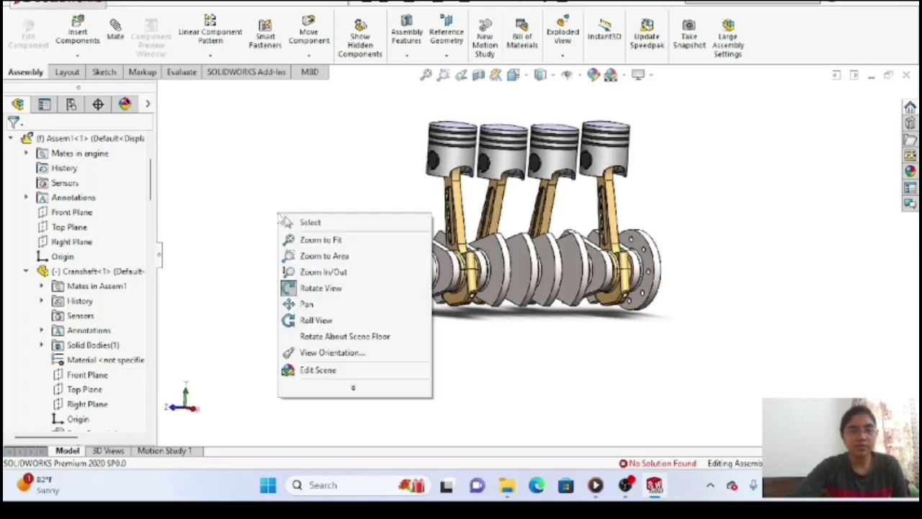
left_click(304, 220)
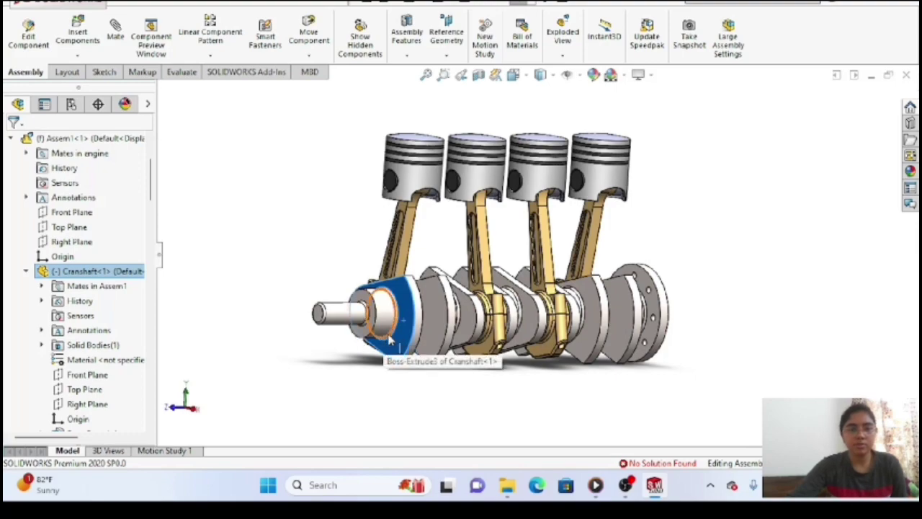
mouse_move(425, 265)
left_mouse_down()
mouse_move(216, 302)
mouse_move(244, 338)
mouse_move(354, 426)
mouse_move(245, 310)
mouse_move(508, 329)
mouse_move(263, 346)
mouse_move(408, 265)
mouse_move(393, 389)
mouse_move(336, 218)
mouse_move(333, 309)
mouse_move(343, 349)
mouse_move(332, 288)
mouse_move(298, 380)
mouse_move(417, 275)
left_mouse_up()
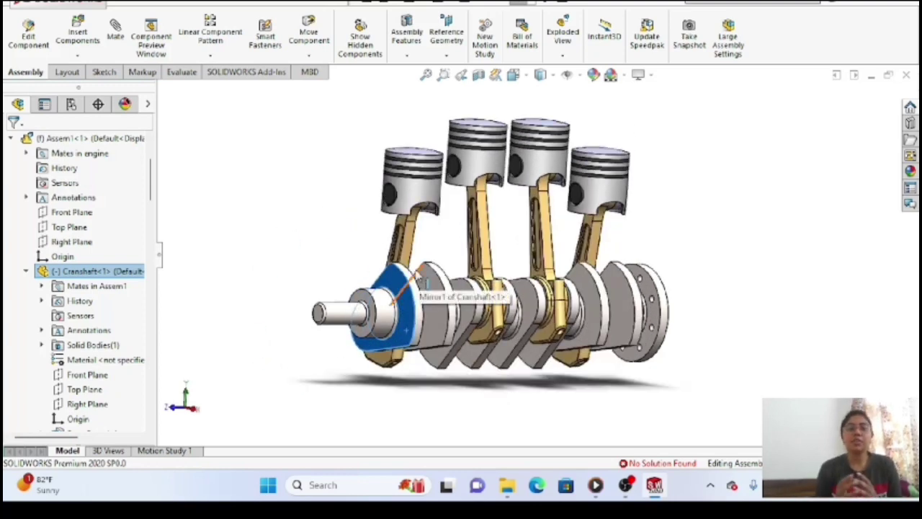